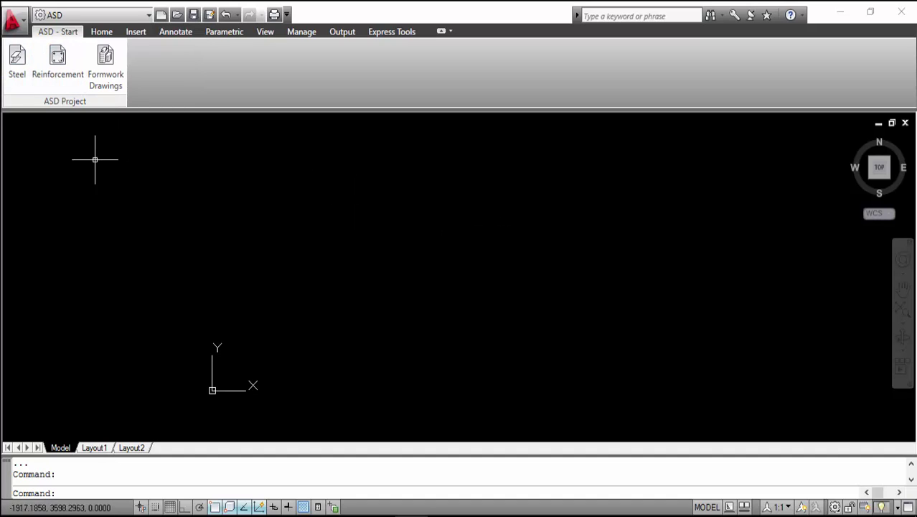
Launch a new ASD Steel project from the ASD - Start tab, confirming with Sí.
click(16, 69)
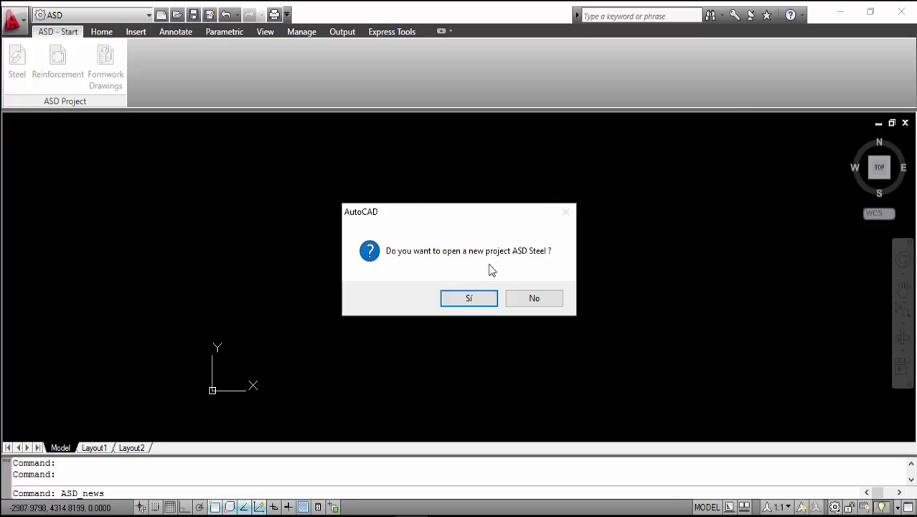
click(492, 297)
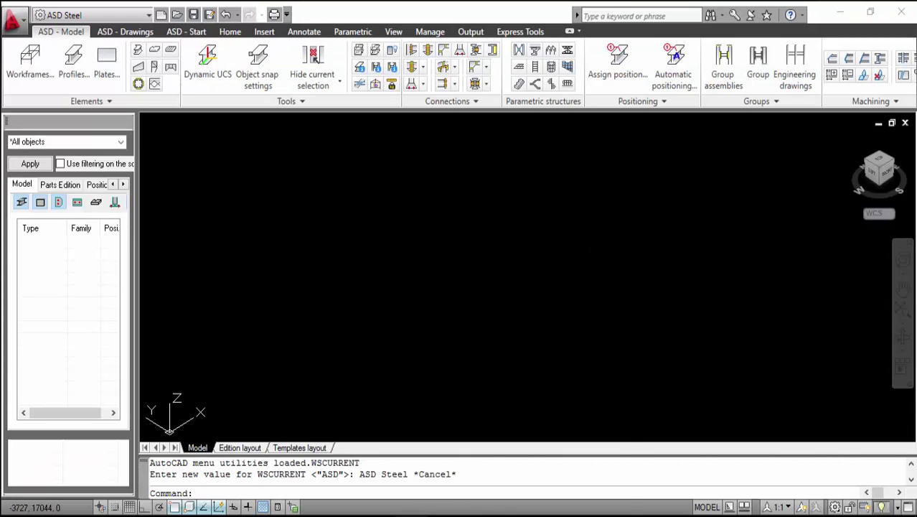
Bring the Structural Detailing window forward and close the leftover Drawing1.
mouse_move(413, 515)
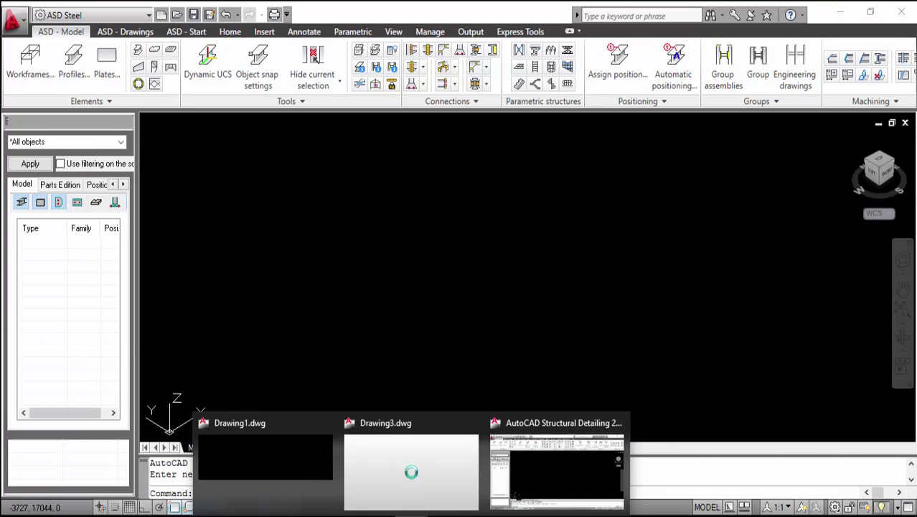
click(536, 469)
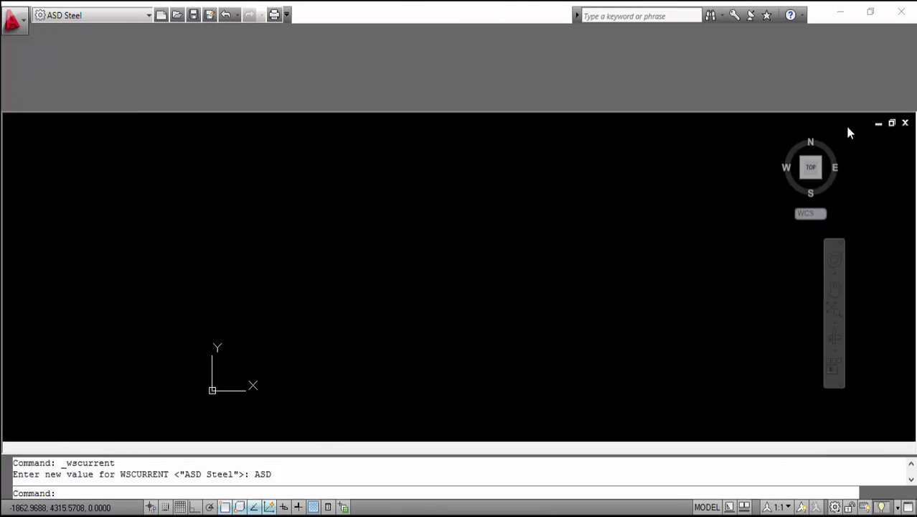
click(904, 123)
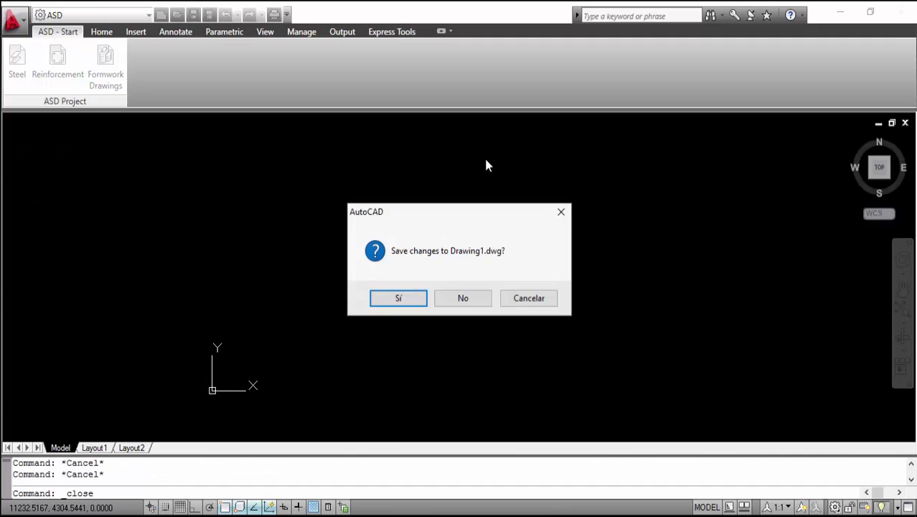
Close Drawing1 without saving its changes.
click(460, 299)
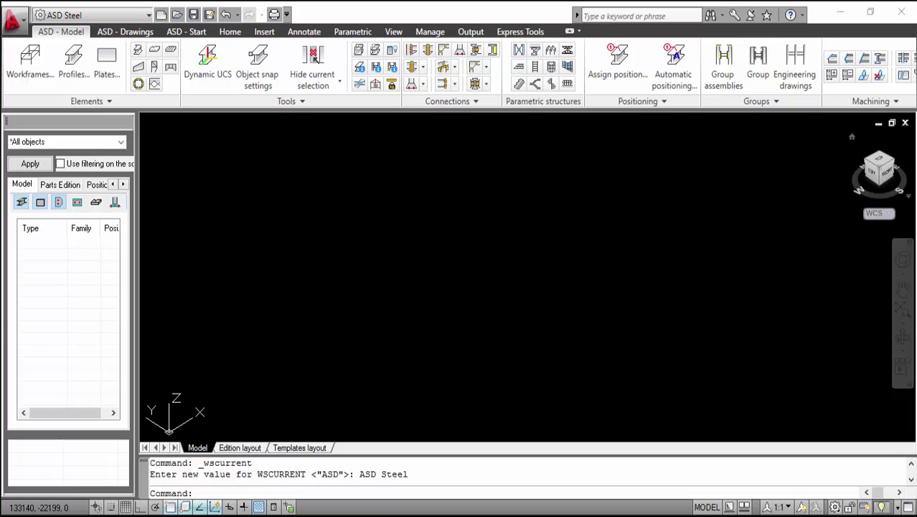
Switch from the ASD - Start tab to the ASD - Drawings ribbon tab.
click(185, 33)
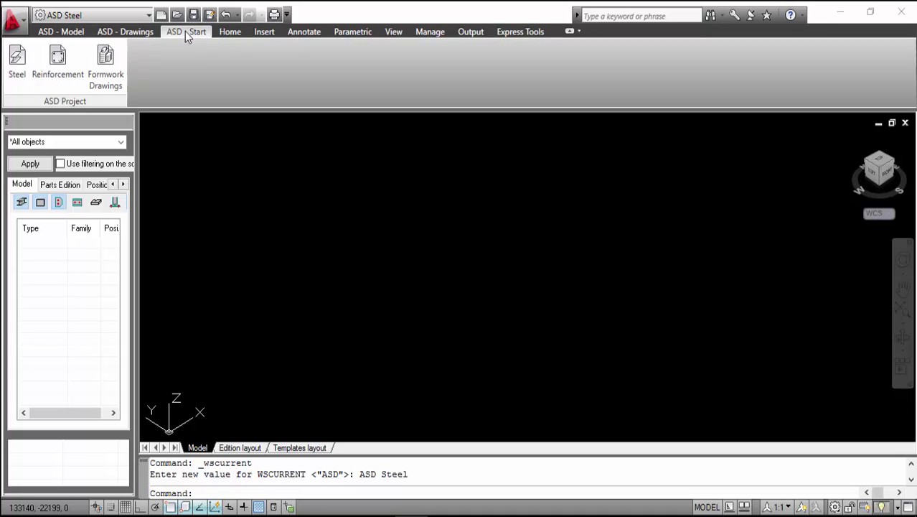
click(140, 32)
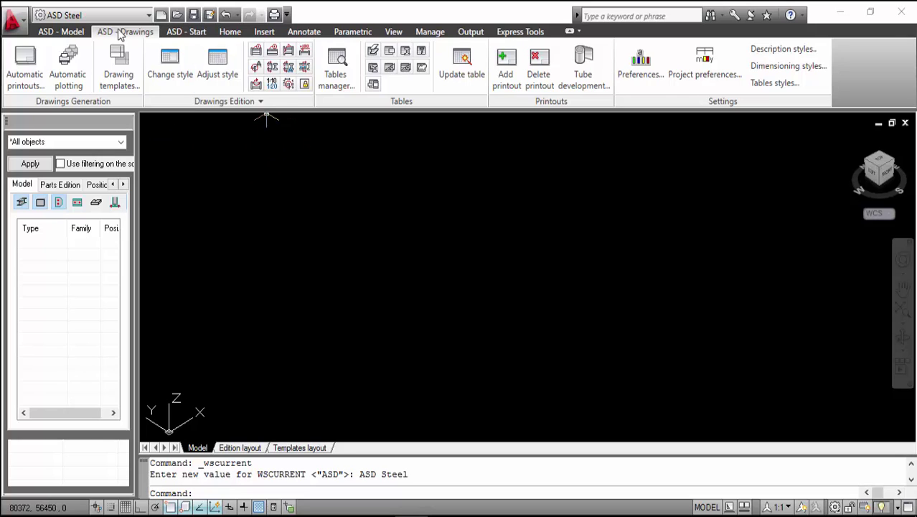
click(61, 32)
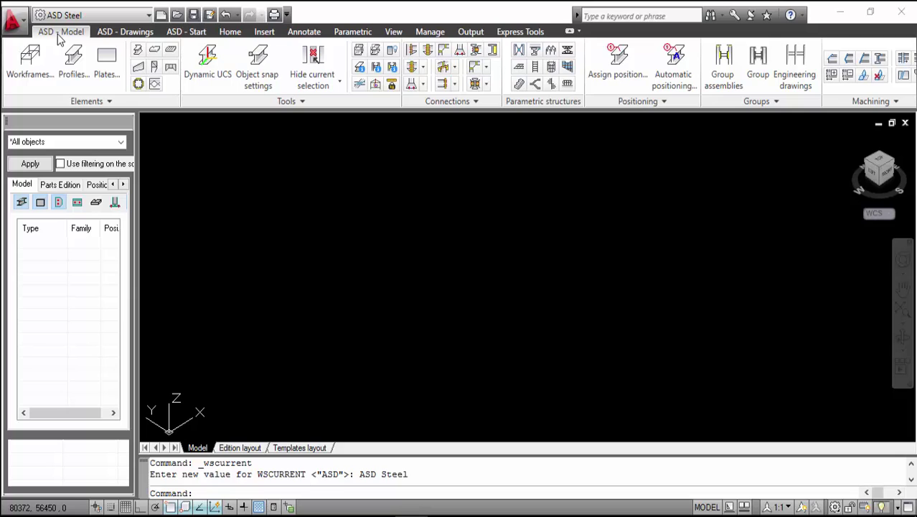
click(125, 32)
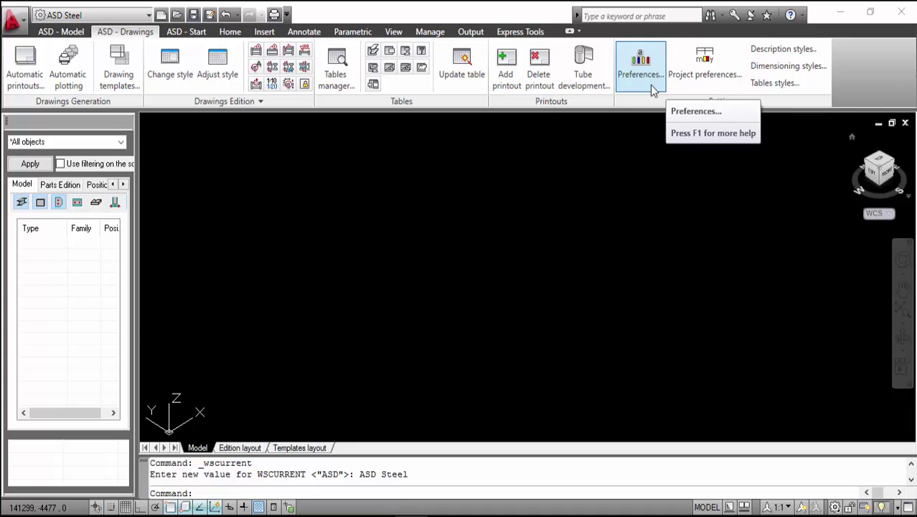
Open Project preferences from the ASD - Drawings Settings panel.
click(690, 89)
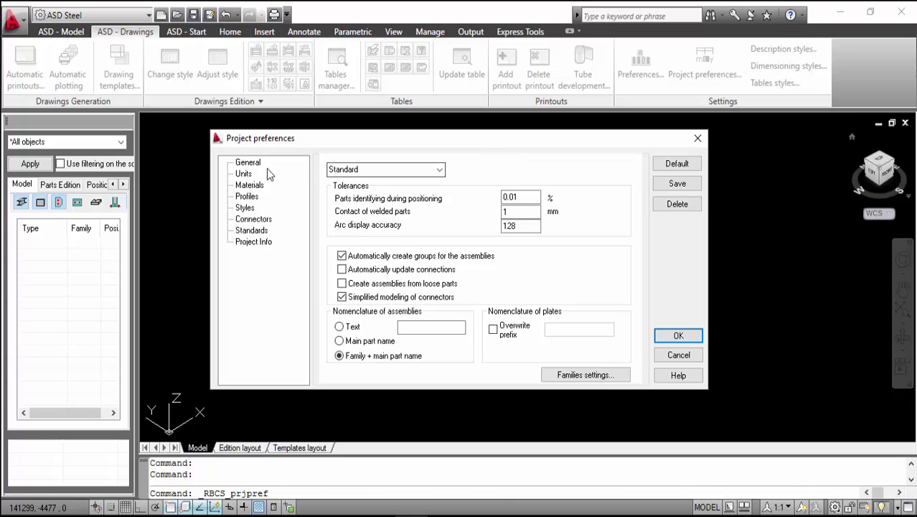
Show the General page and keep Standard as the preference set.
click(248, 163)
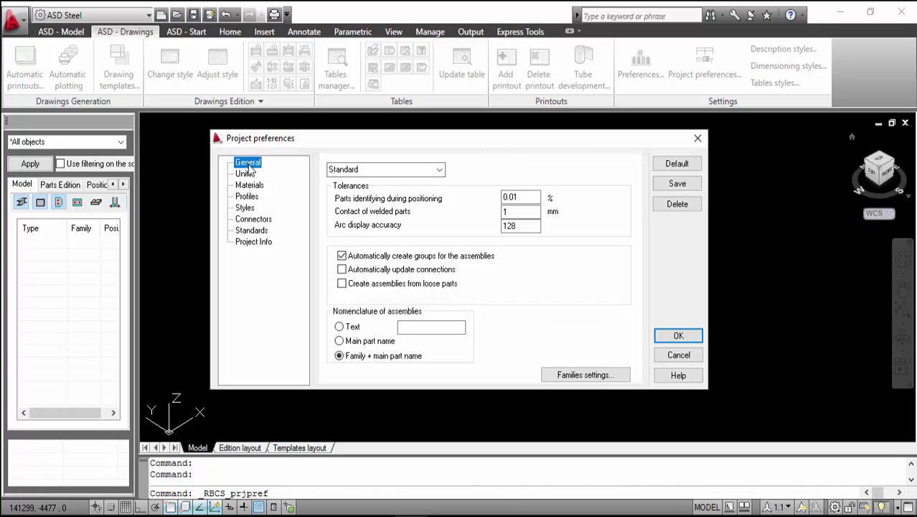
click(442, 171)
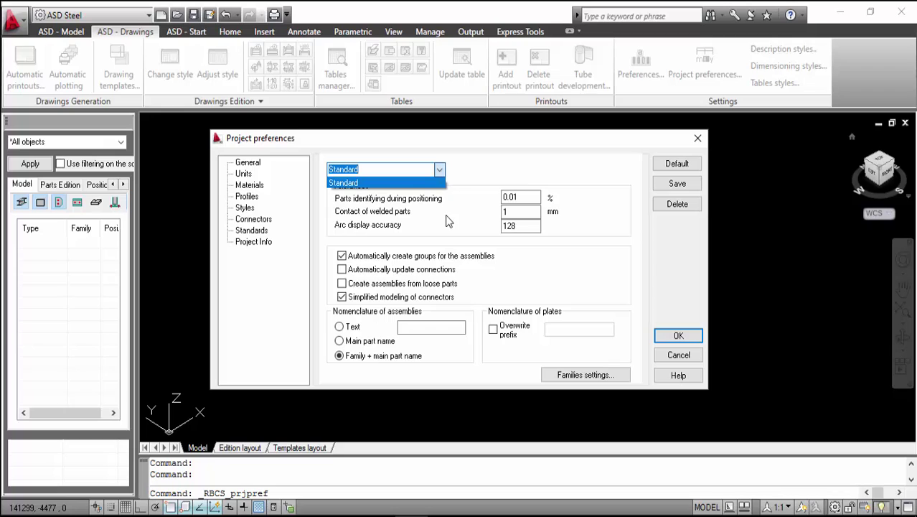
click(452, 209)
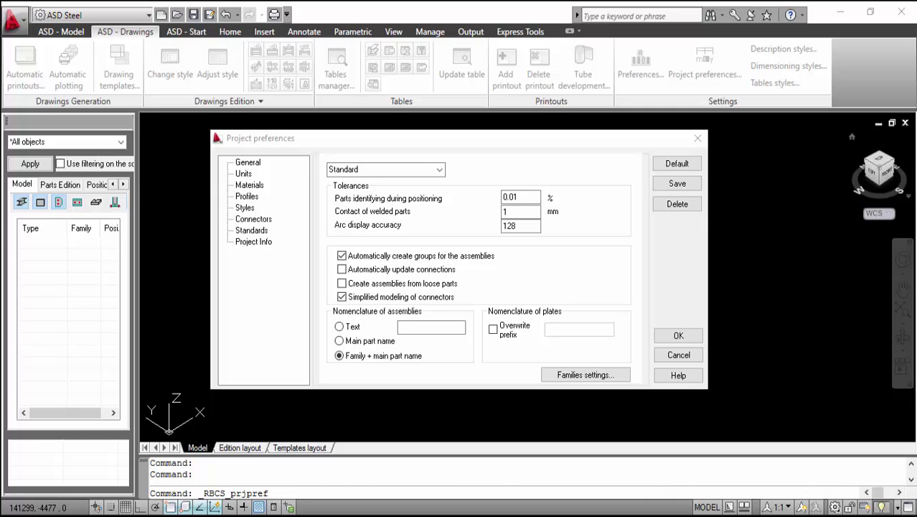
In Family Manager, rename the Profile family to PERFILES.
click(595, 378)
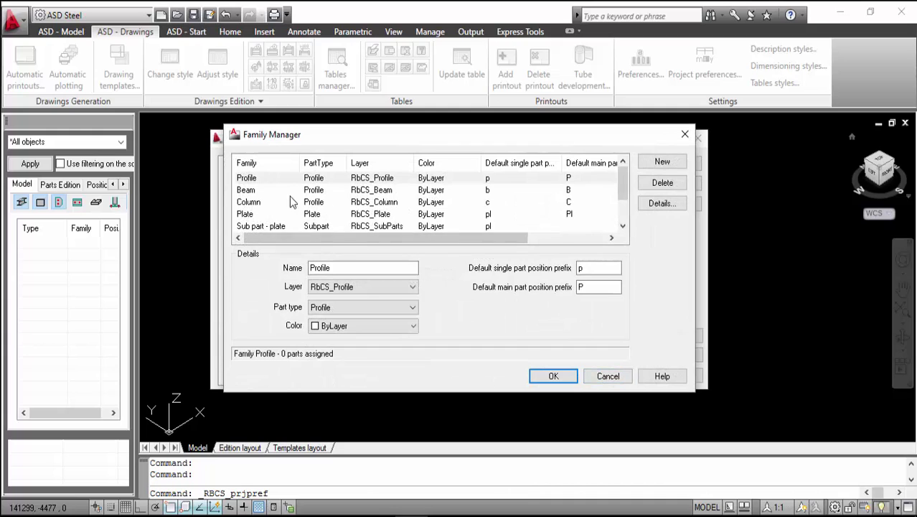
click(251, 181)
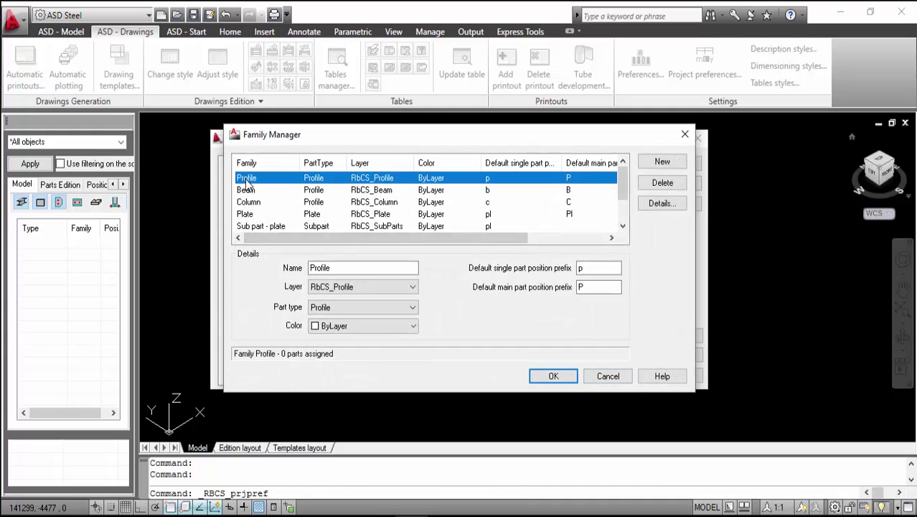
double_click(303, 260)
drag(303, 260, 294, 260)
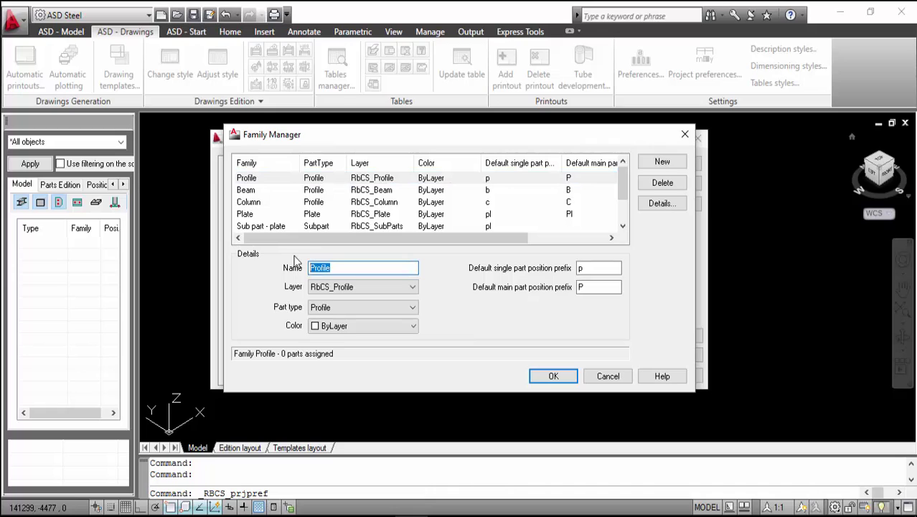
click(258, 177)
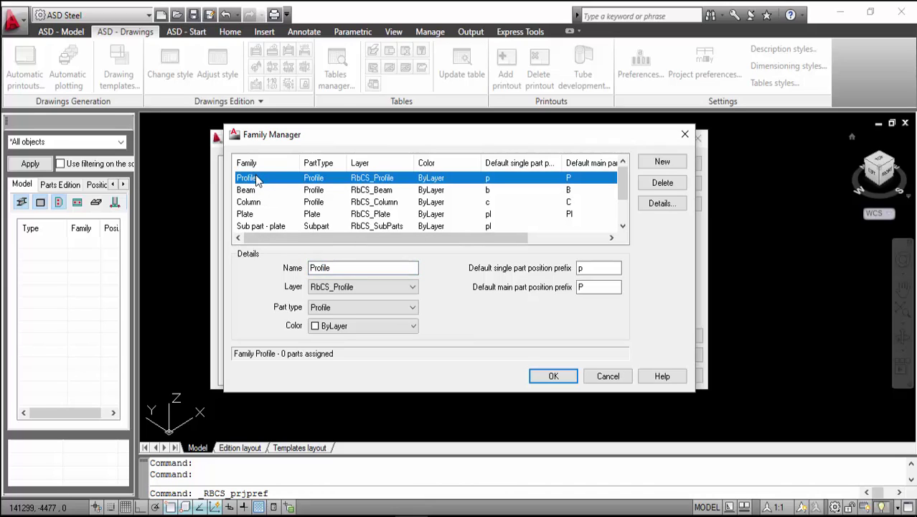
click(328, 266)
double_click(328, 266)
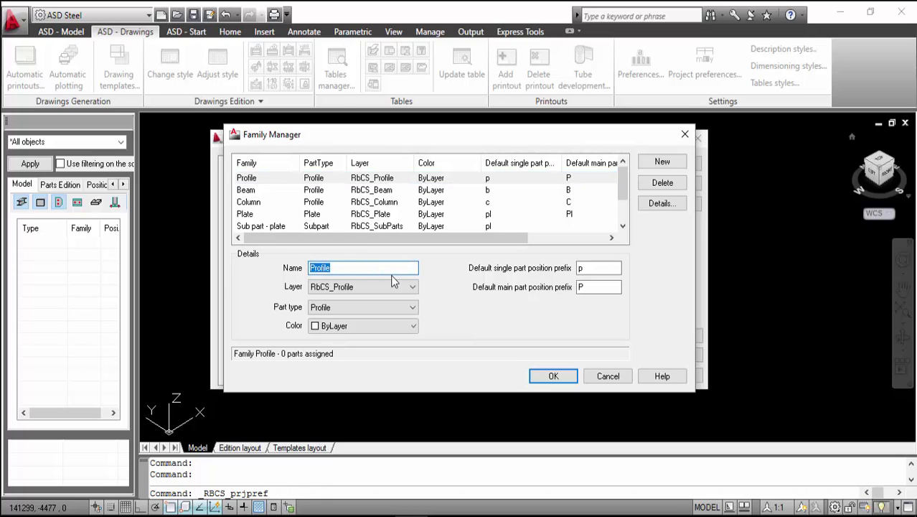
text(PR)
key(BackSpace)
text(ERFILES)
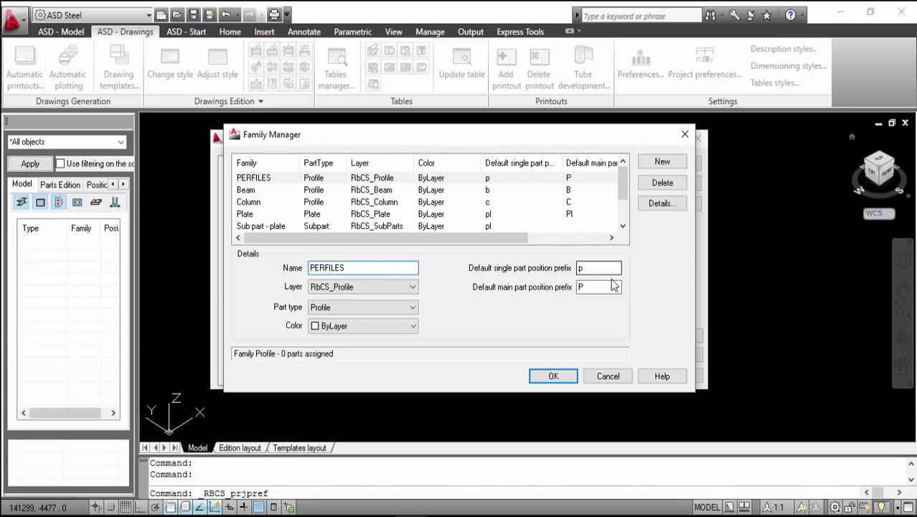
Set the PERFILES single part position prefix to P.
drag(604, 268, 578, 267)
text(P)
key(Tab)
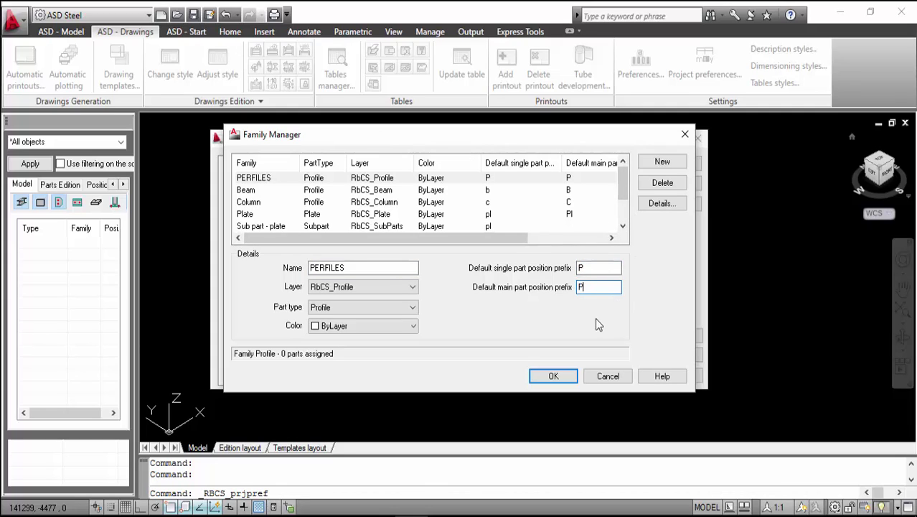
Rename Beam to VIGAS with prefixes v and V, then select PERFILES's single prefix.
click(264, 191)
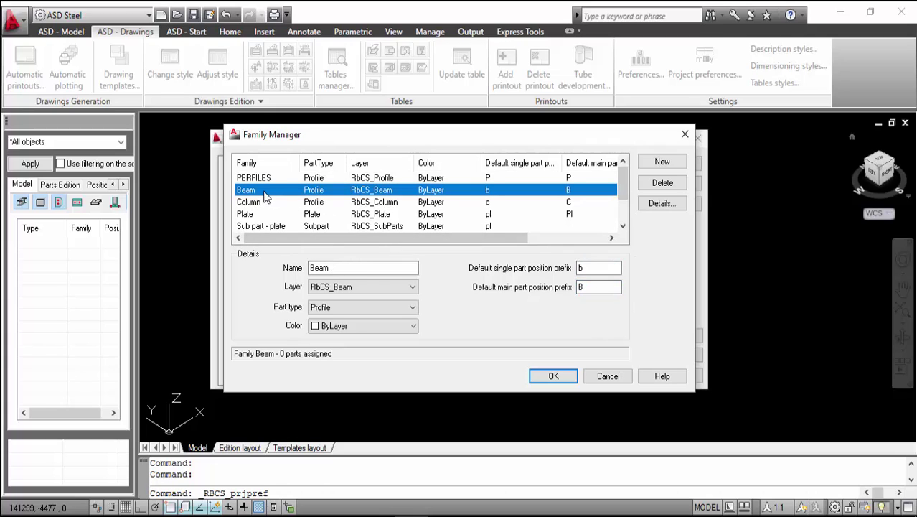
double_click(308, 268)
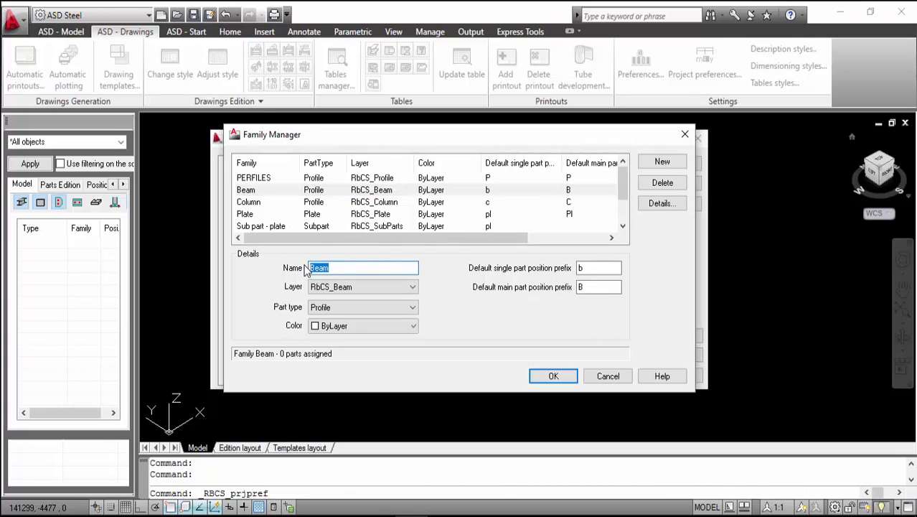
text(VIGAS)
double_click(578, 267)
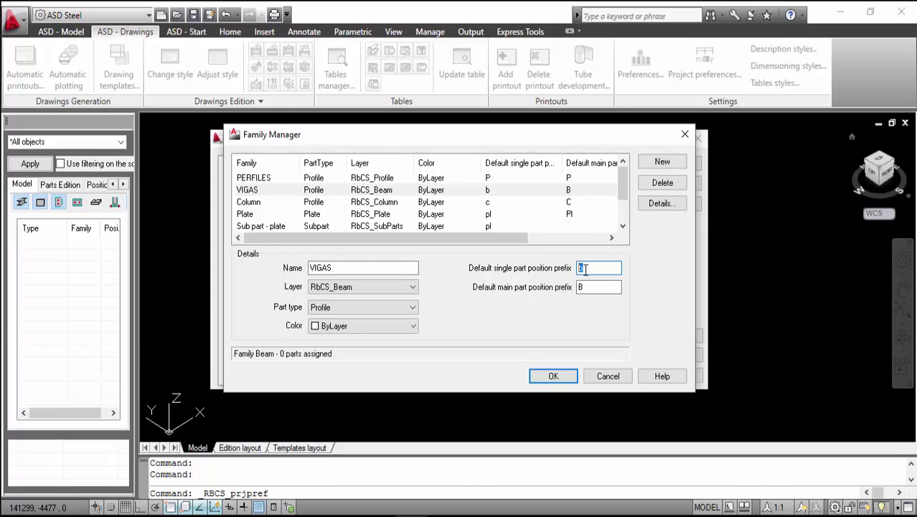
text(v)
key(Tab)
text(V)
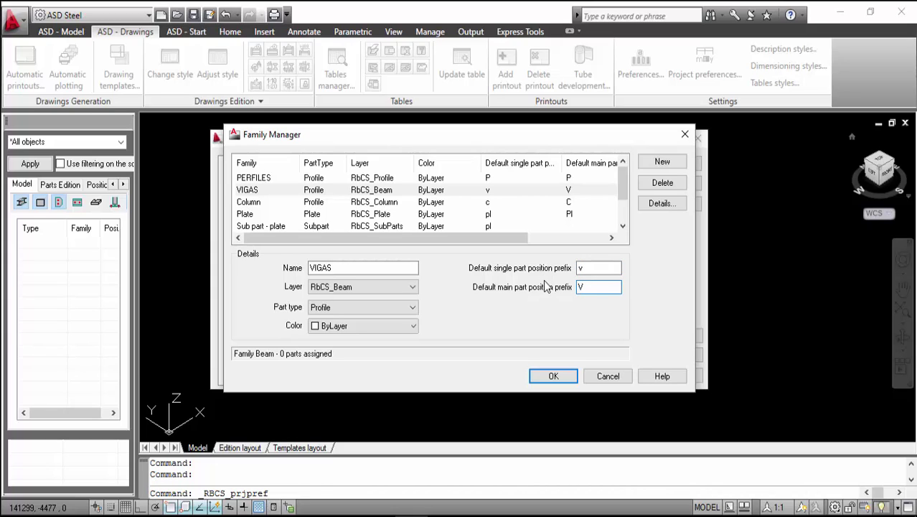
click(264, 181)
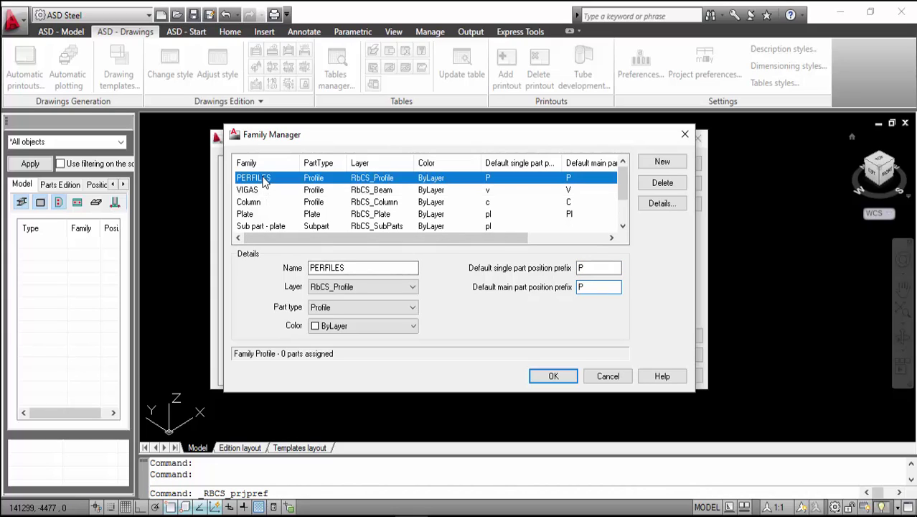
double_click(580, 268)
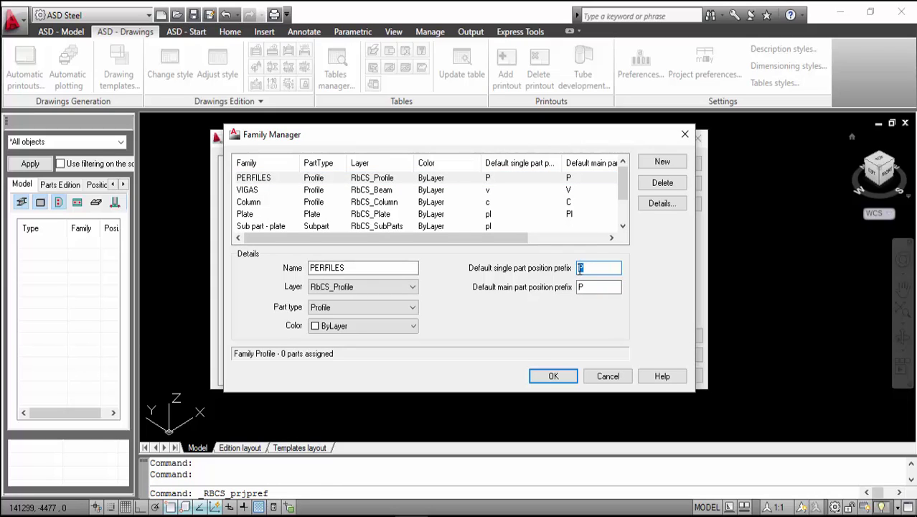
Make PERFILES's single prefix lowercase p and rename Column to COLUMNAS.
text(p)
click(271, 203)
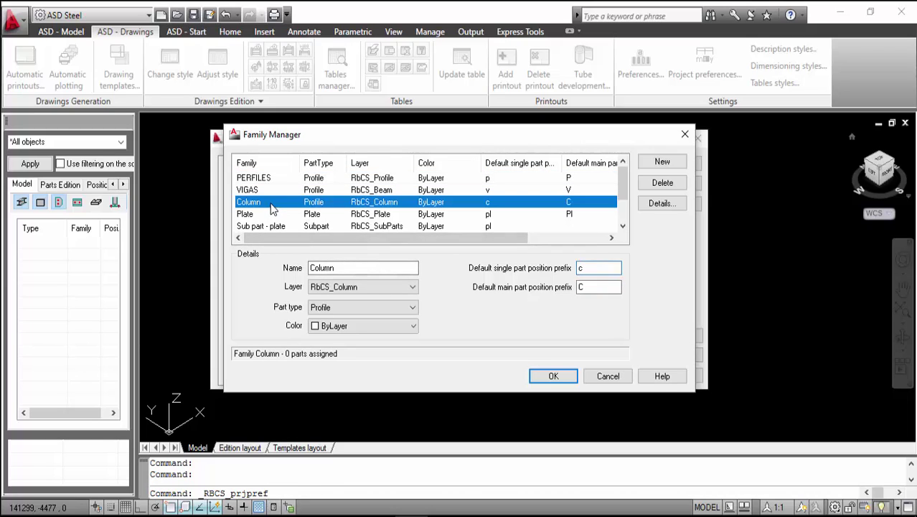
double_click(340, 268)
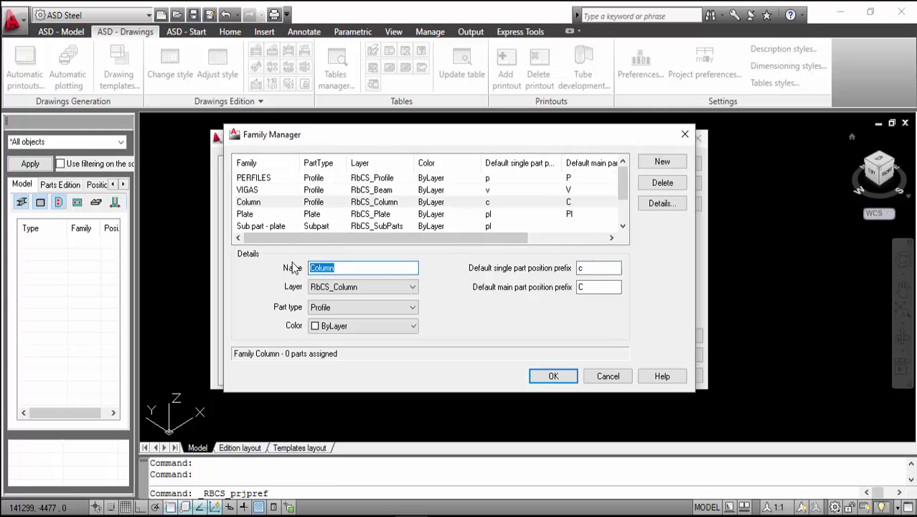
text(co)
key(BackSpace)
key(BackSpace)
text(COLUMNAS)
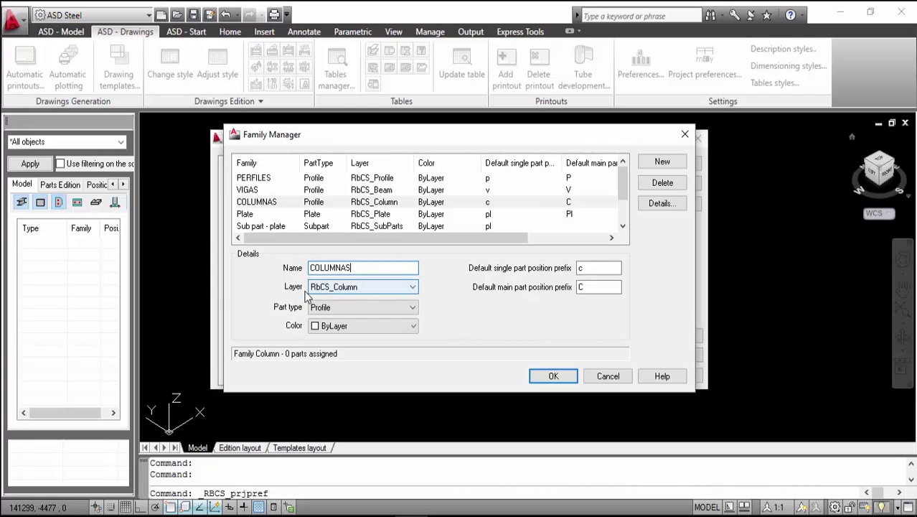
Colour PERFILES red, VIGAS cyan and COLUMNAS green.
click(262, 191)
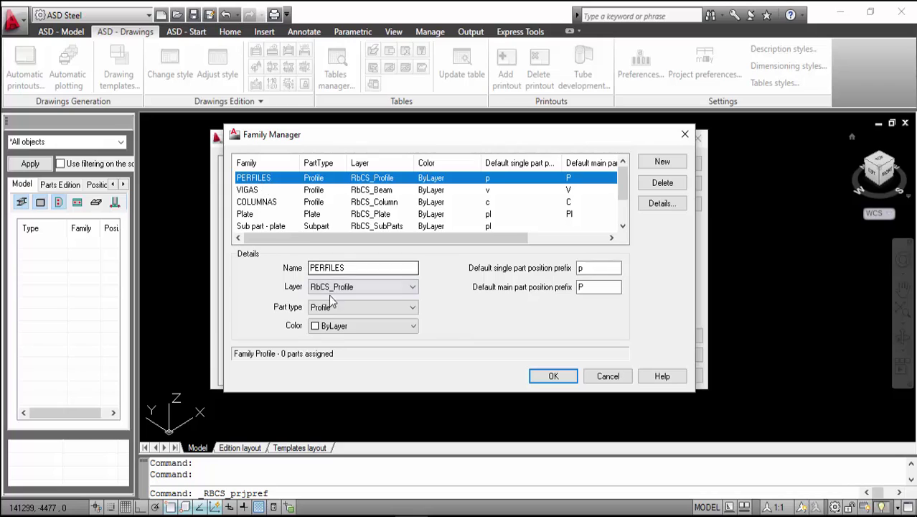
click(345, 325)
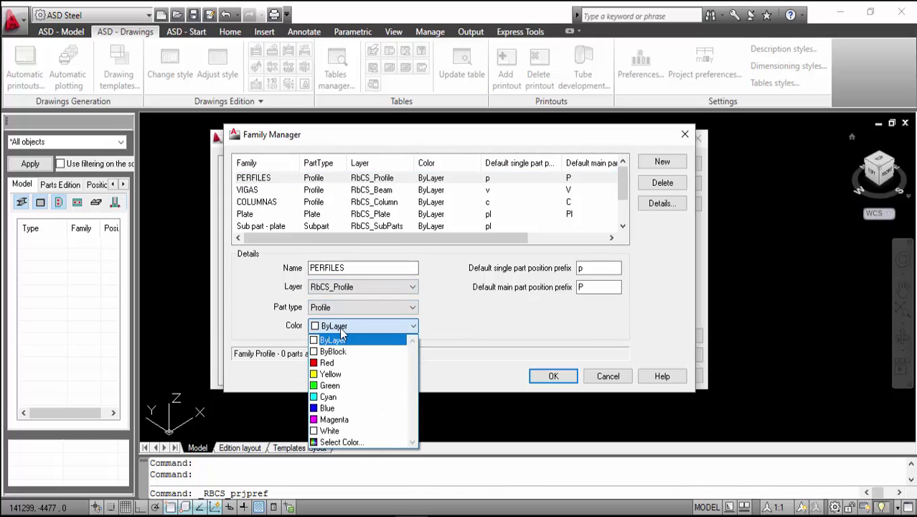
click(347, 363)
click(260, 190)
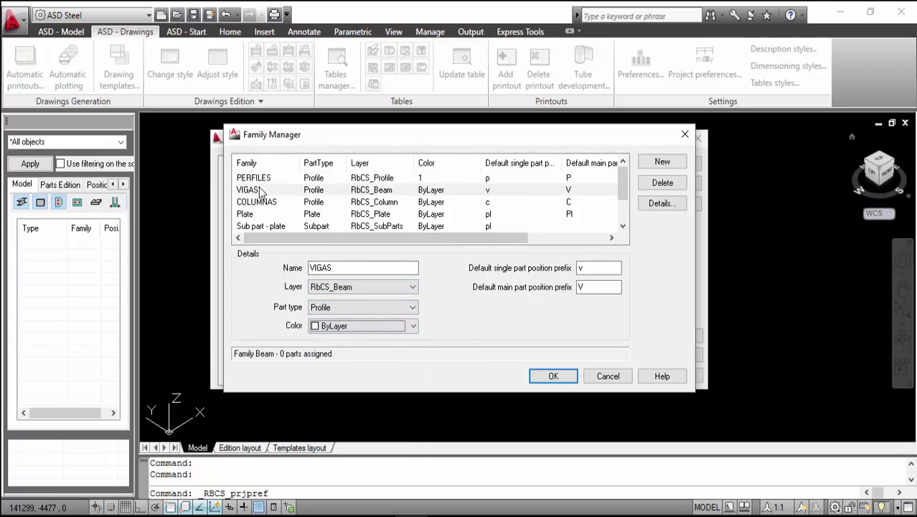
click(351, 324)
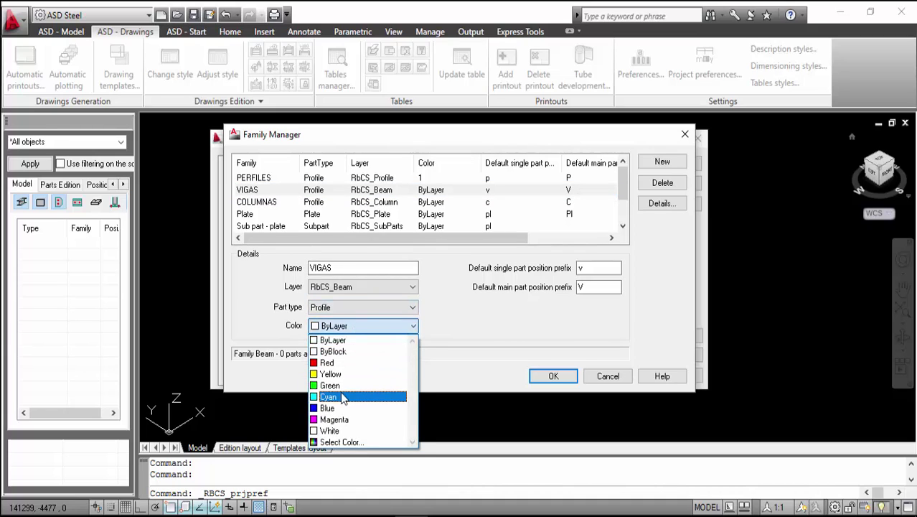
click(343, 397)
click(278, 203)
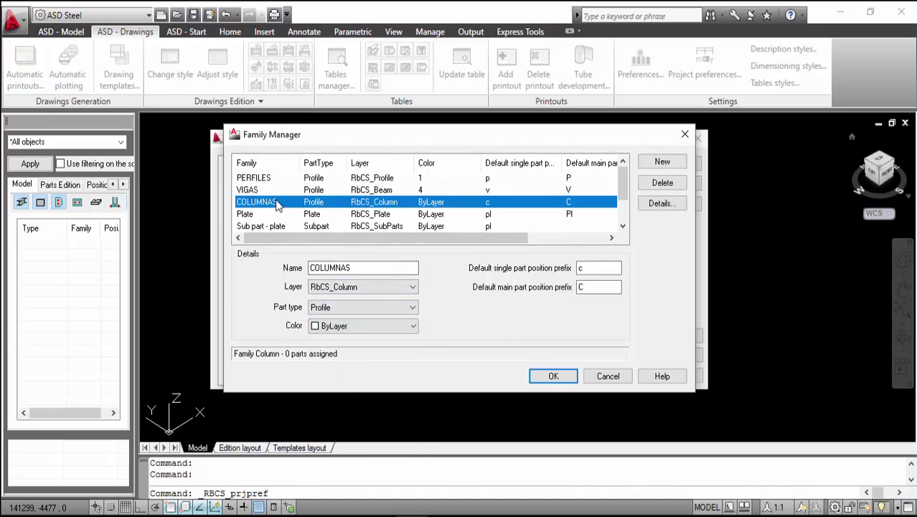
click(360, 326)
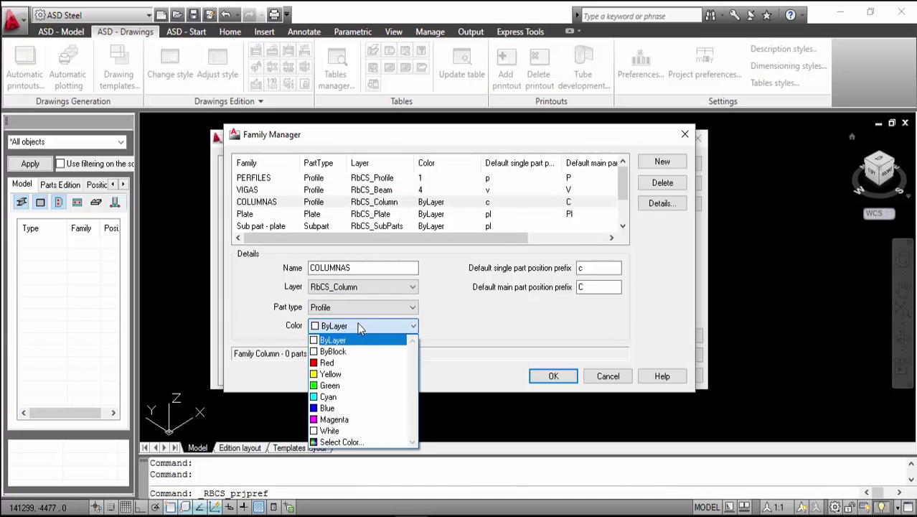
click(349, 386)
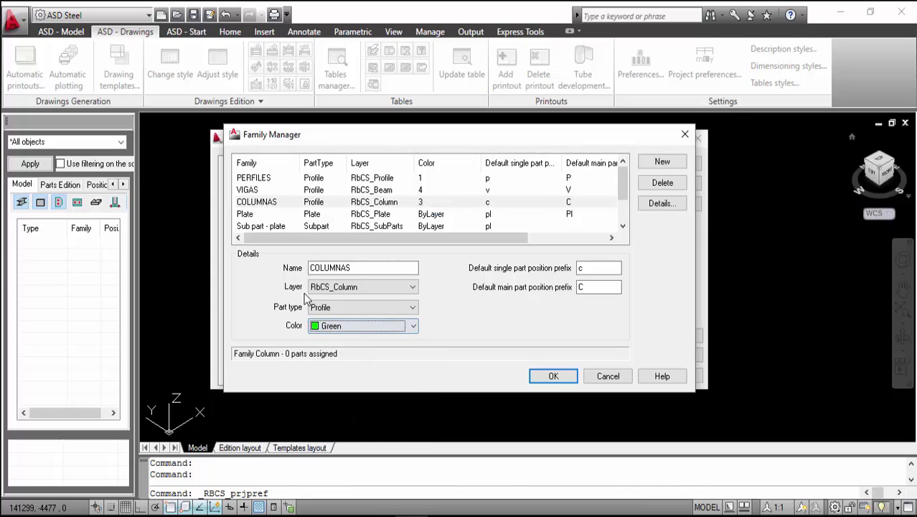
click(255, 214)
Rename Plate to PLANCHAS and review the Sub part - plate and Grate families.
drag(352, 268, 315, 267)
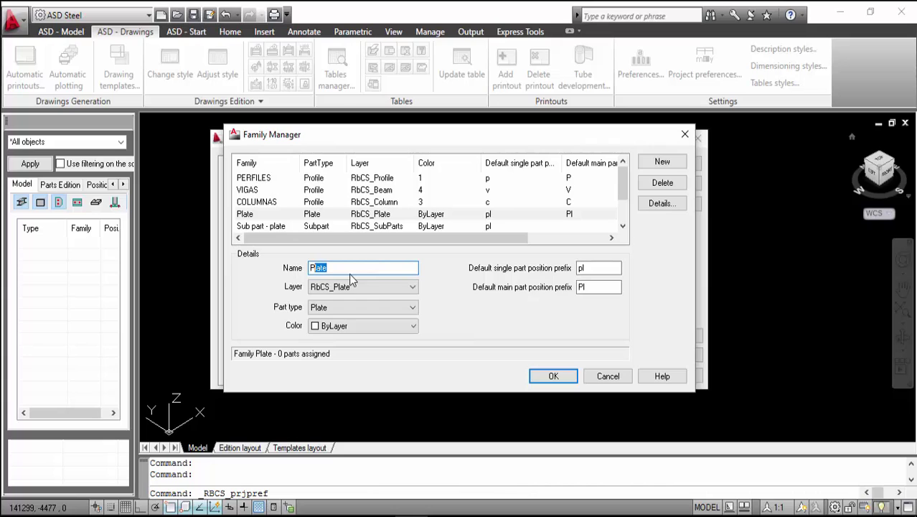
text(LANCHAS)
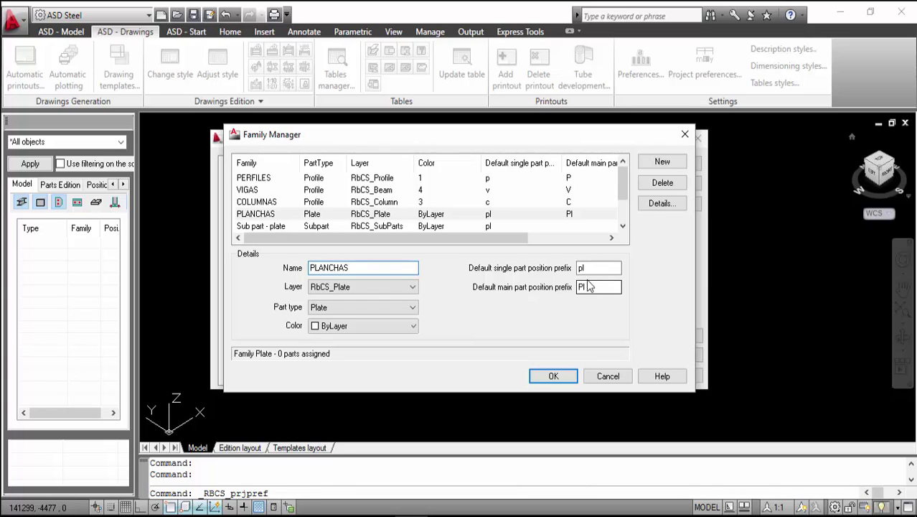
click(267, 226)
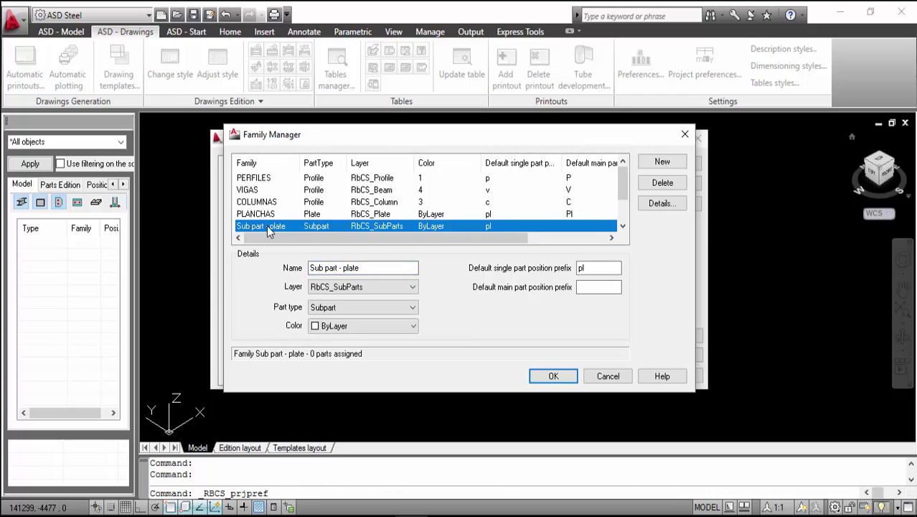
click(623, 225)
click(623, 226)
click(623, 226)
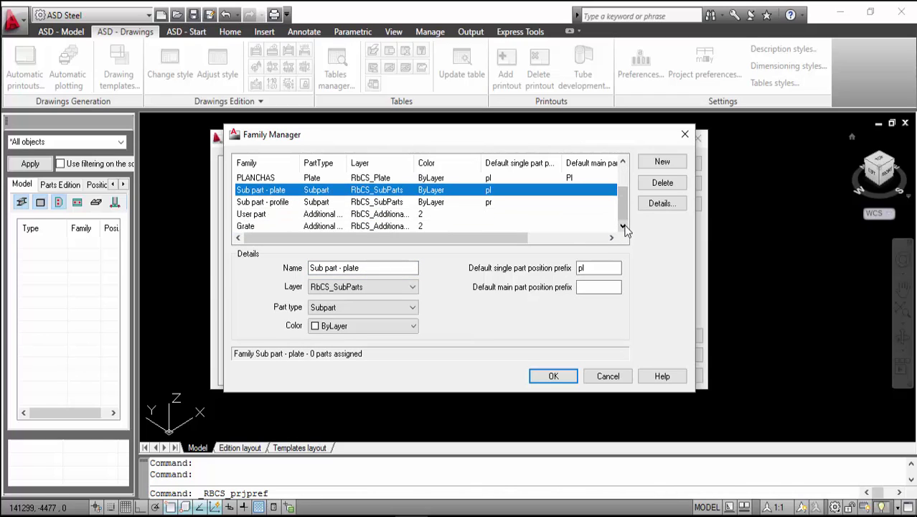
click(246, 227)
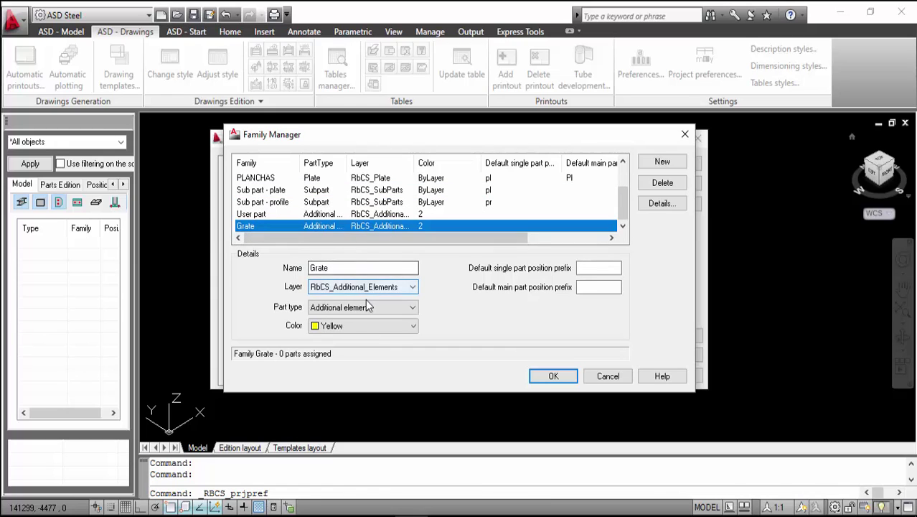
scroll(338, 223, up, 2)
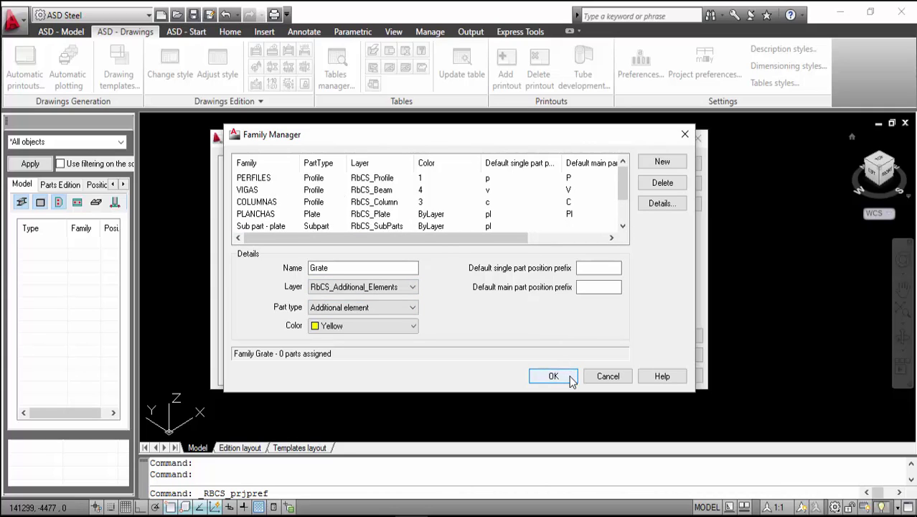
Review the PLANCHAS and COLUMNAS families, keep Profile as the COLUMNAS part type, and confirm Family Manager.
click(275, 214)
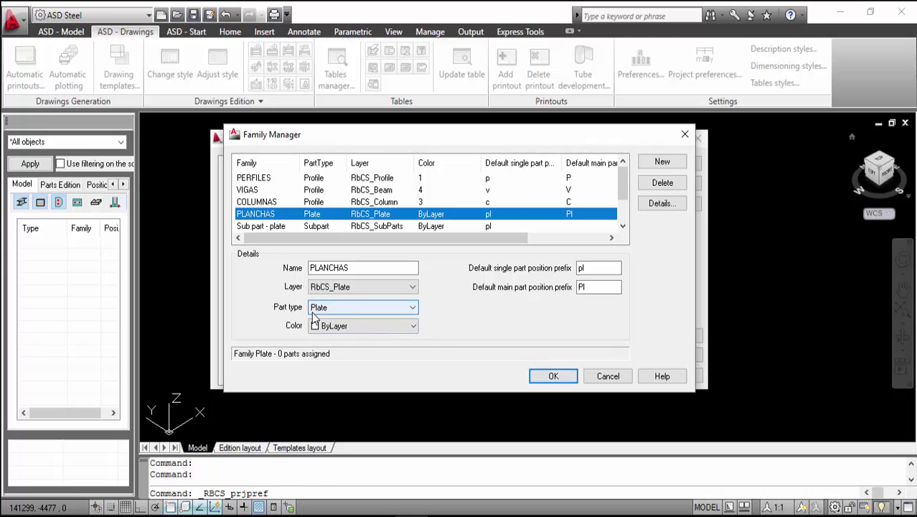
click(256, 202)
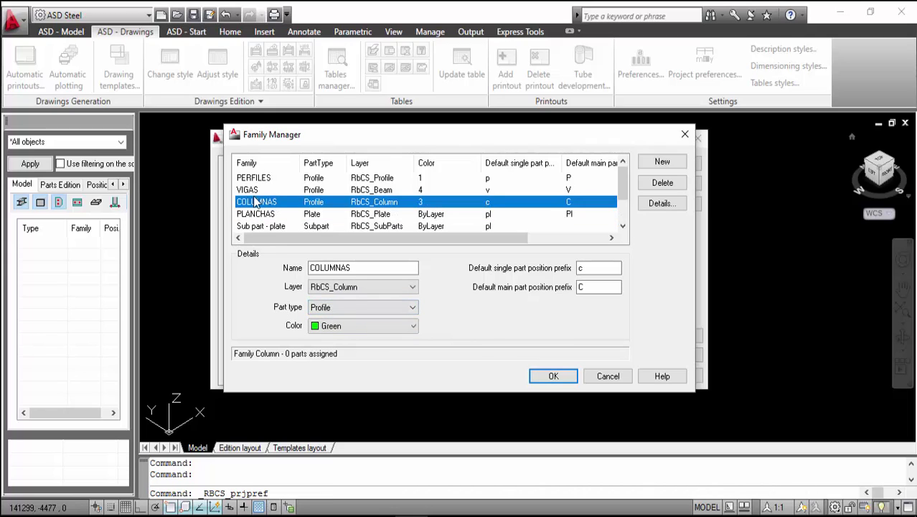
click(341, 308)
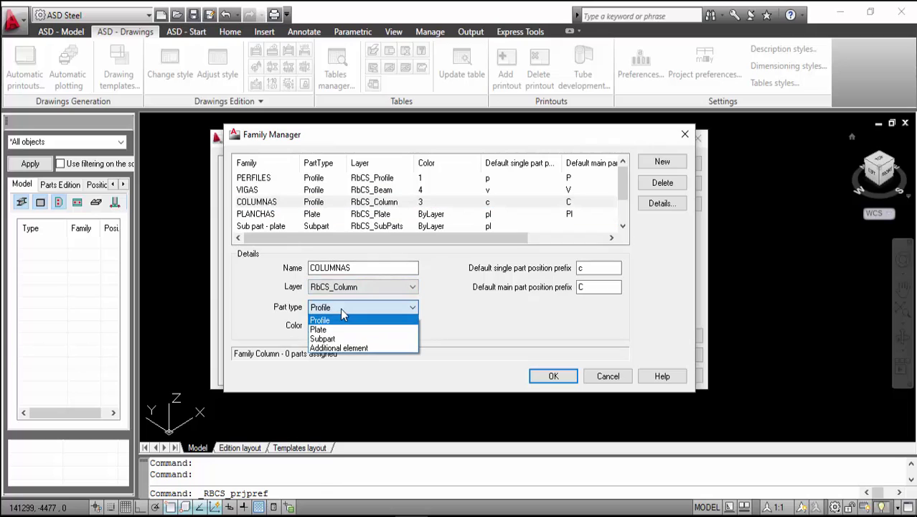
click(340, 308)
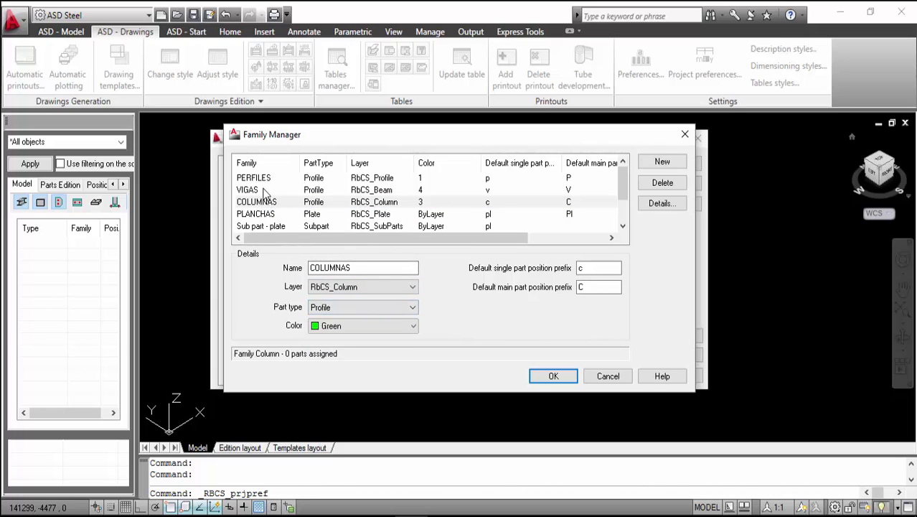
click(558, 374)
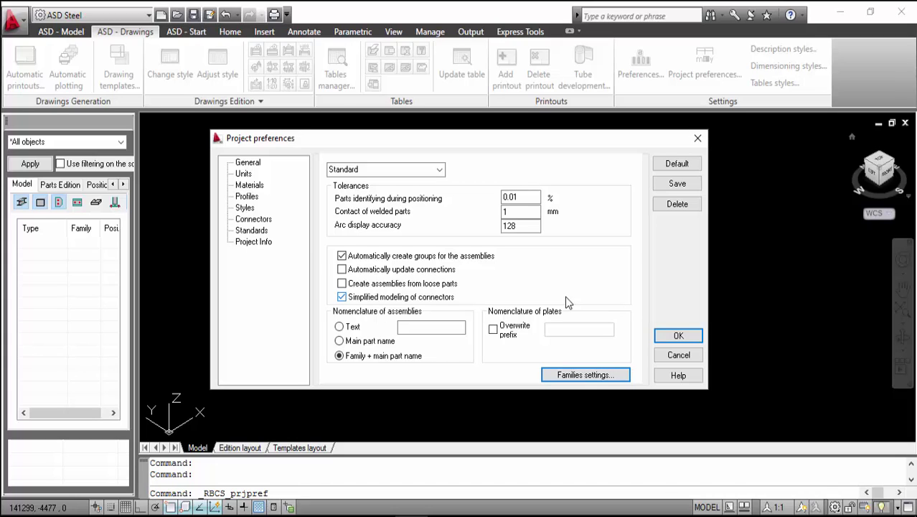
On the Units page, try Imperial with Engineering formats, then revert to Metric with Decimal formats.
click(243, 175)
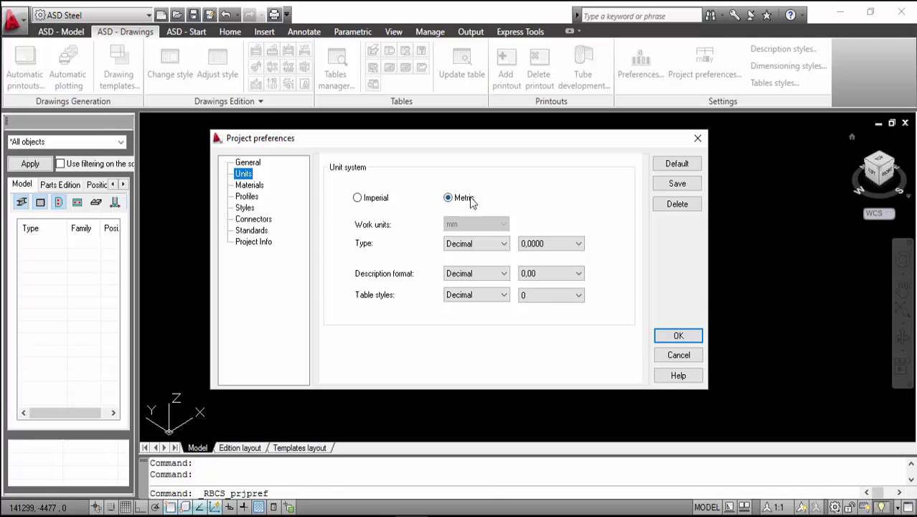
click(357, 199)
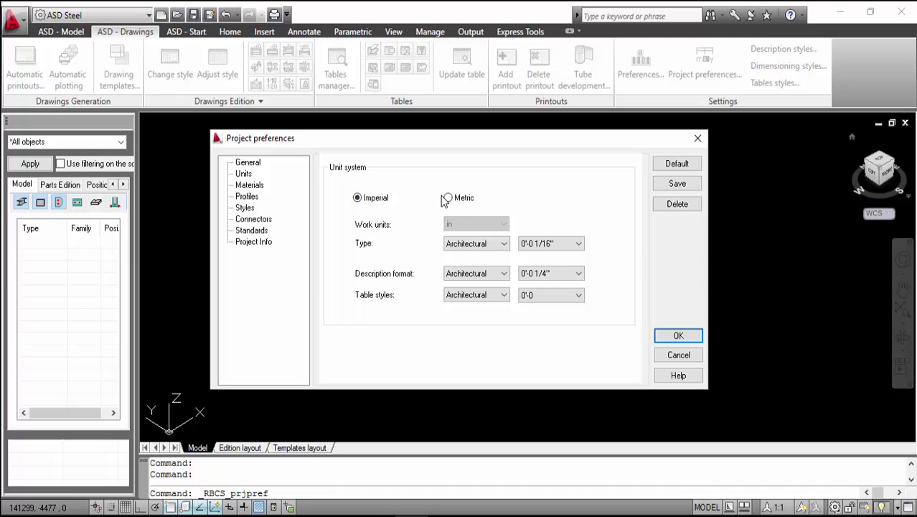
click(502, 243)
click(497, 264)
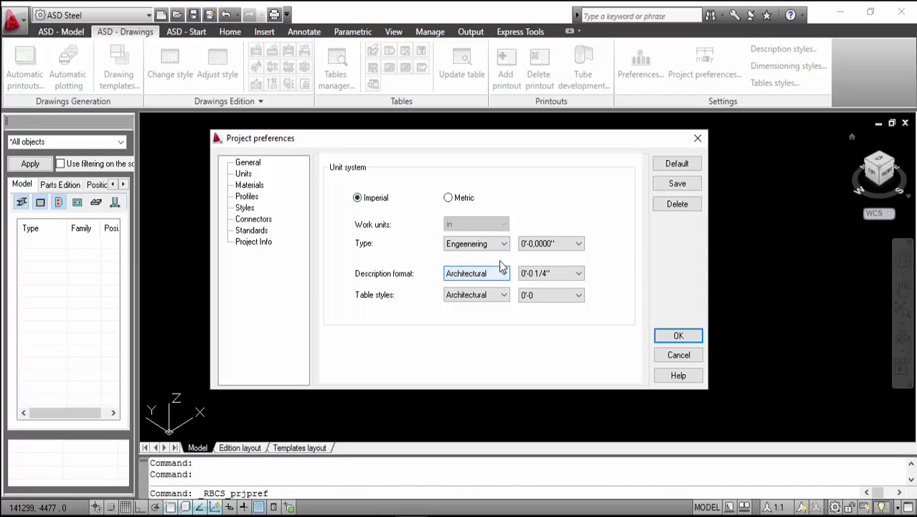
click(502, 273)
click(501, 296)
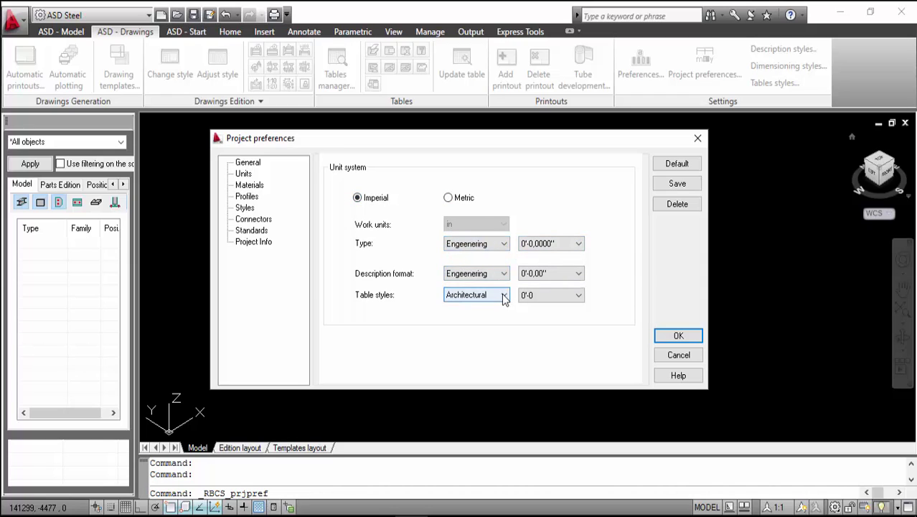
click(505, 295)
click(501, 313)
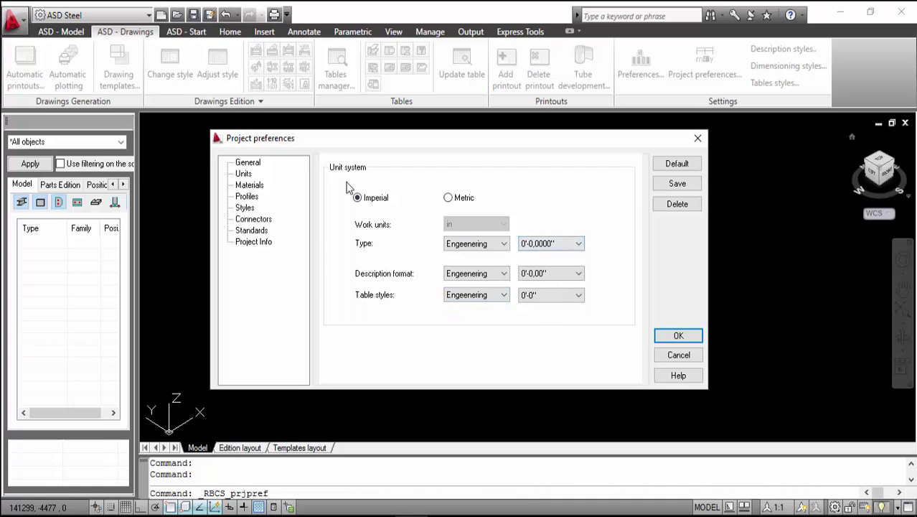
click(449, 199)
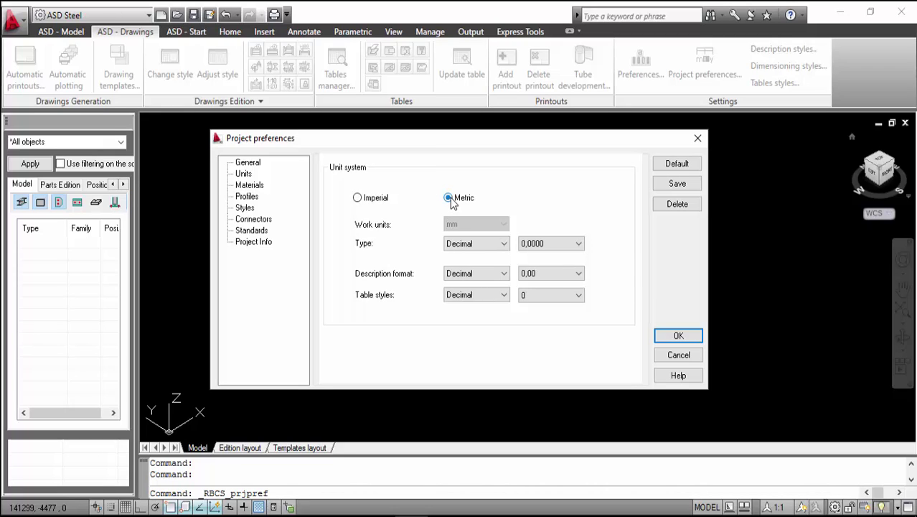
Keep Decimal unit type with precision 0 and set table styles precision to 0,00.
click(503, 244)
click(495, 257)
click(550, 244)
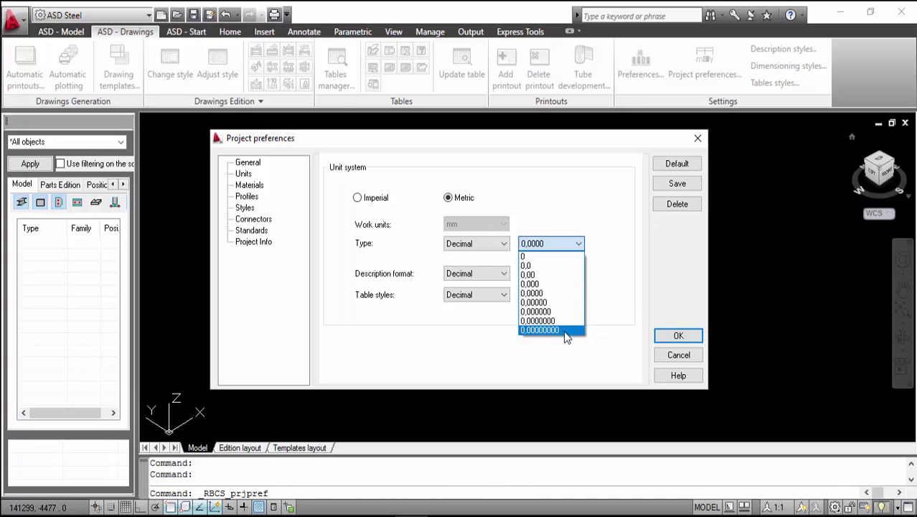
click(533, 267)
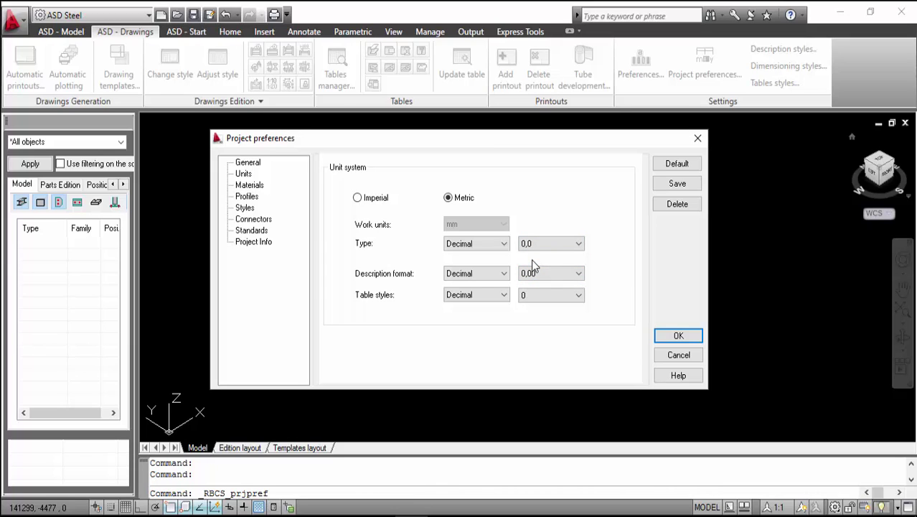
click(540, 246)
click(542, 256)
click(559, 300)
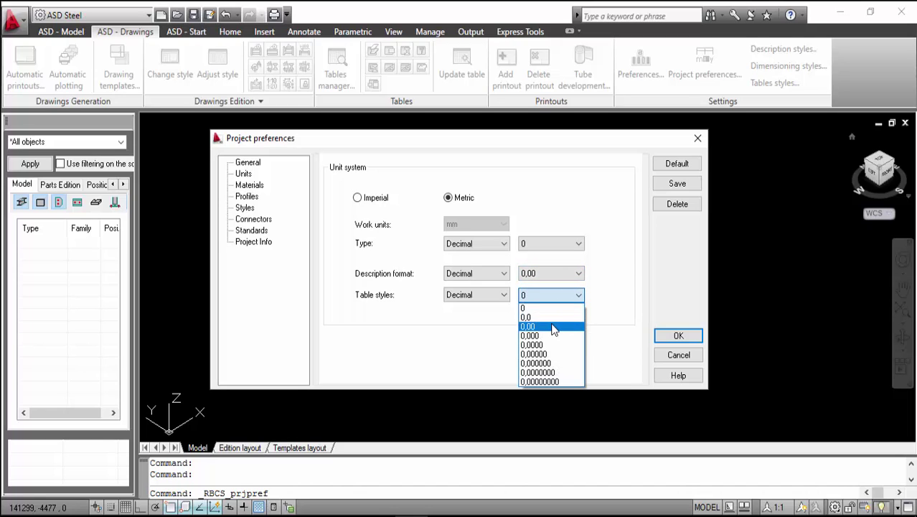
click(551, 327)
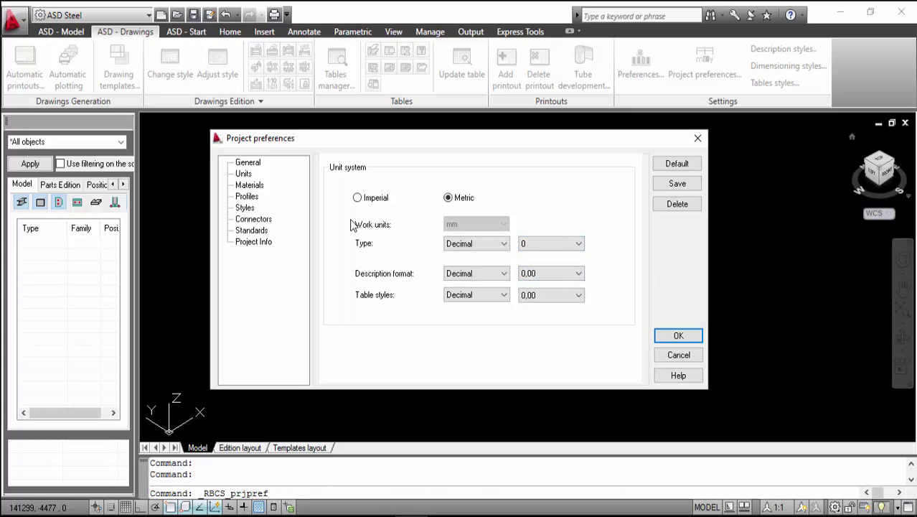
Go to the Materials preferences page and open the Materials database.
click(253, 186)
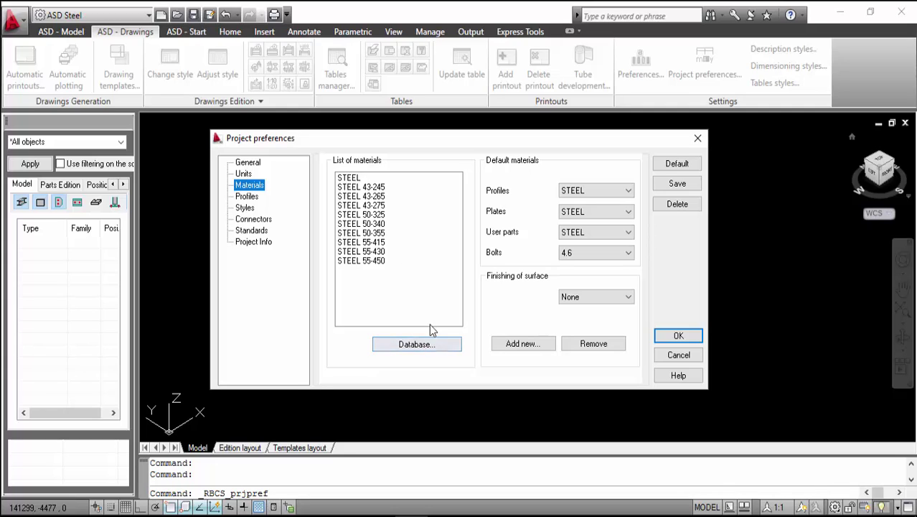
click(419, 343)
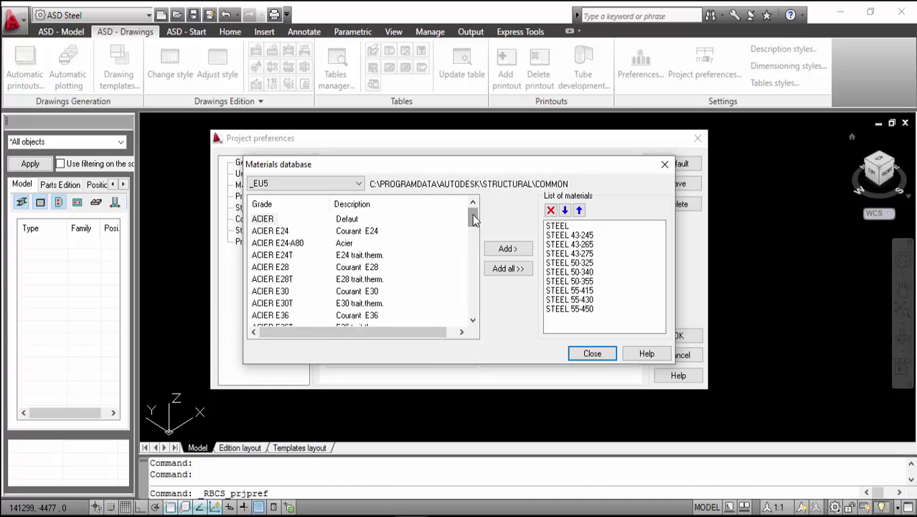
Switch the materials database to 001.
mouse_move(473, 218)
mouse_down()
mouse_move(473, 316)
mouse_move(461, 242)
mouse_move(468, 213)
mouse_up()
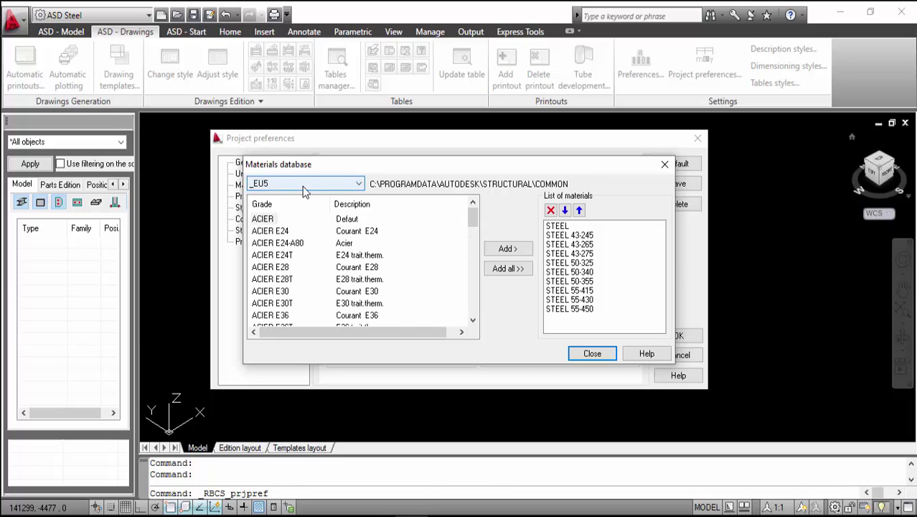
click(267, 185)
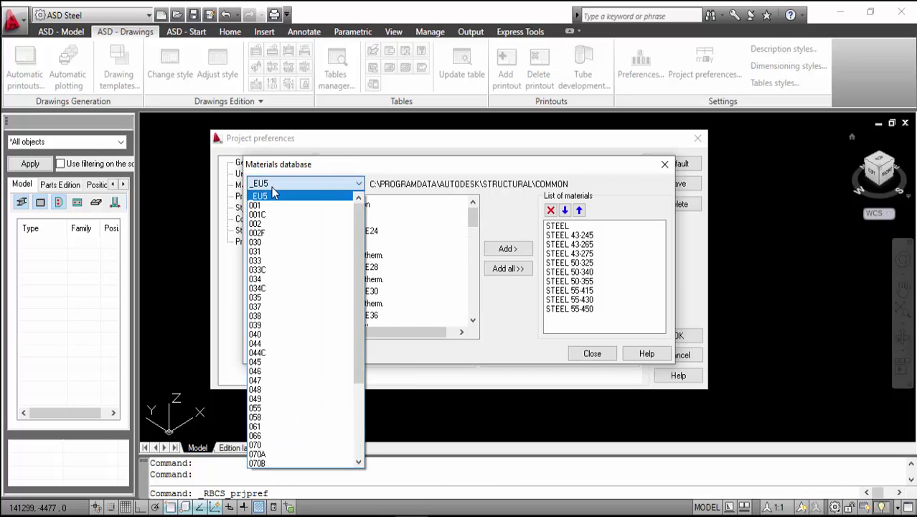
click(316, 206)
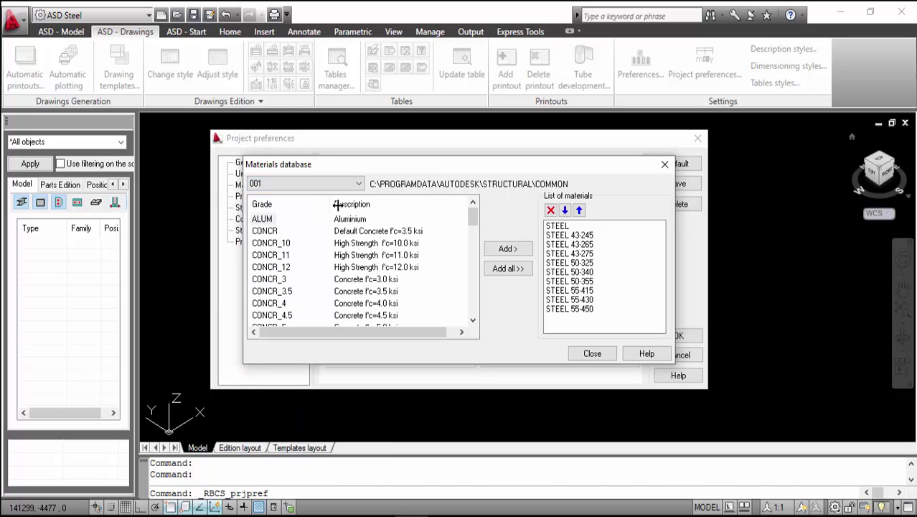
drag(476, 219, 466, 252)
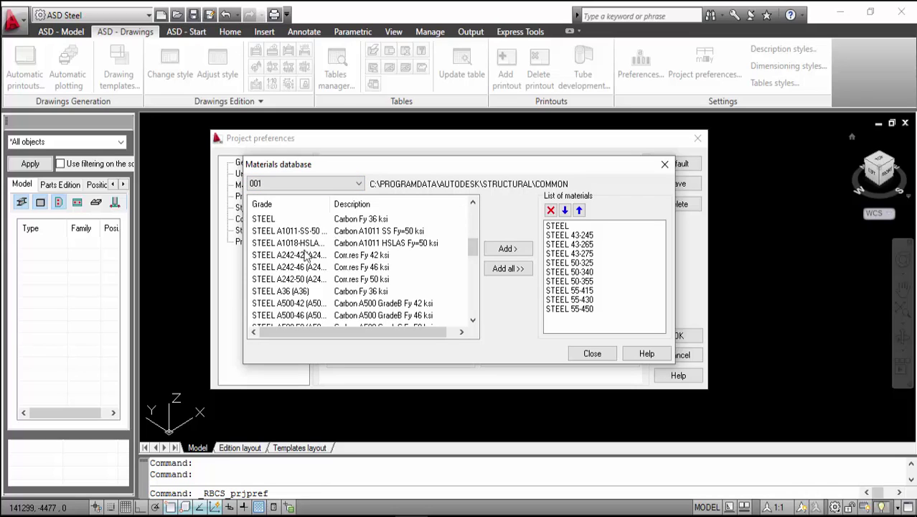
Add the STEEL A36 grade to the project's material list.
click(305, 292)
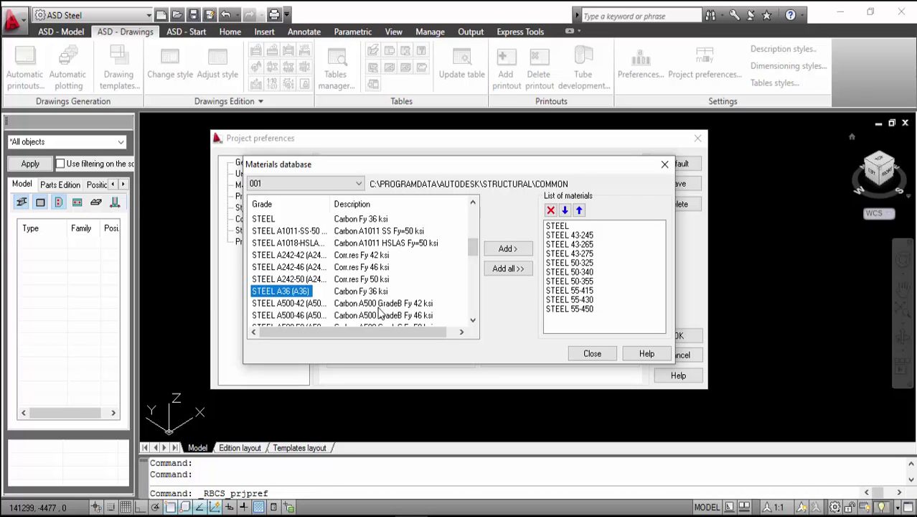
click(473, 320)
click(473, 320)
click(473, 320)
click(473, 320)
click(473, 320)
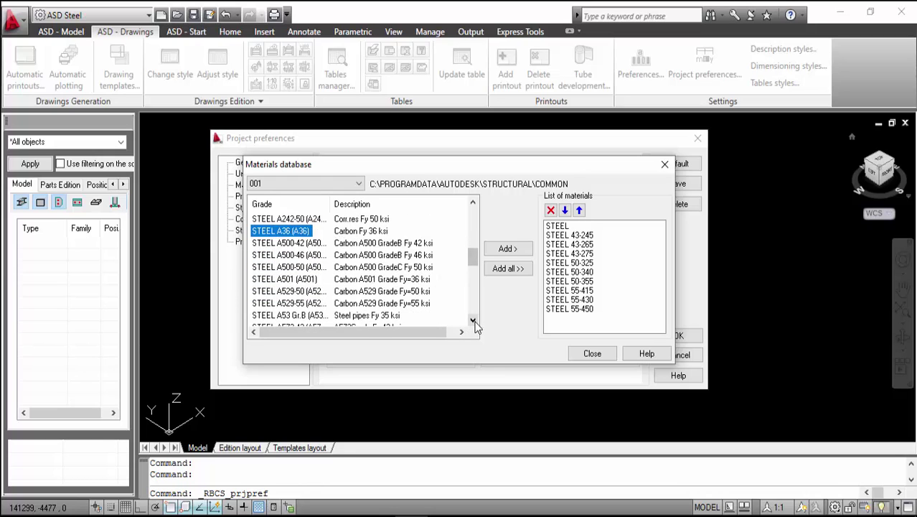
click(473, 320)
click(473, 320)
click(473, 320)
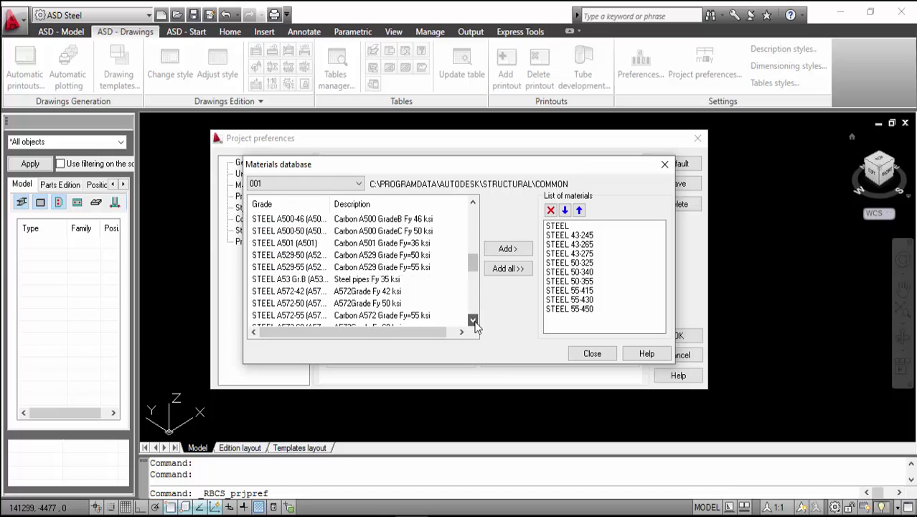
click(276, 304)
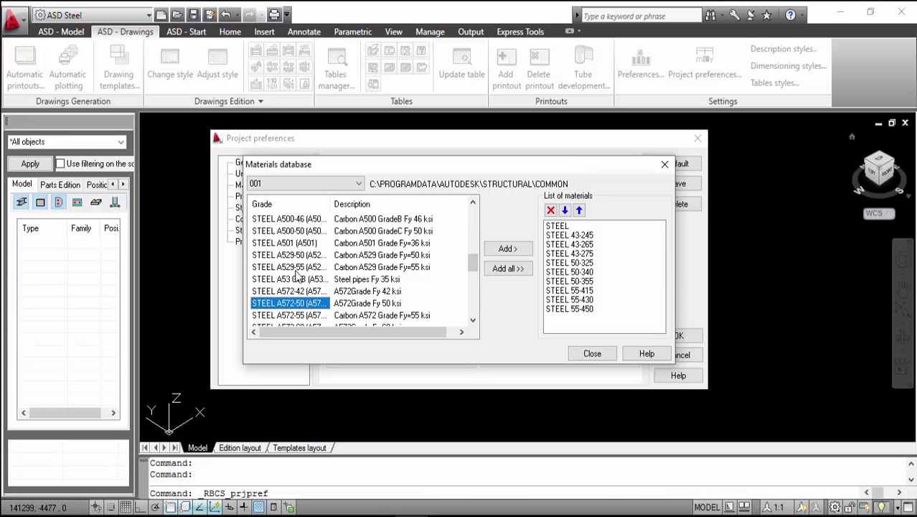
scroll(296, 276, up, 1)
scroll(296, 277, up, 7)
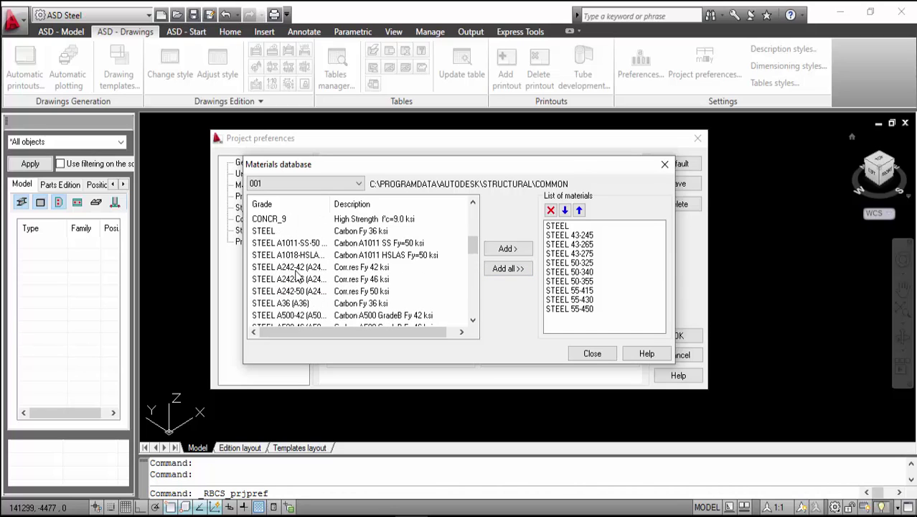
scroll(298, 276, down, 5)
scroll(300, 275, down, 1)
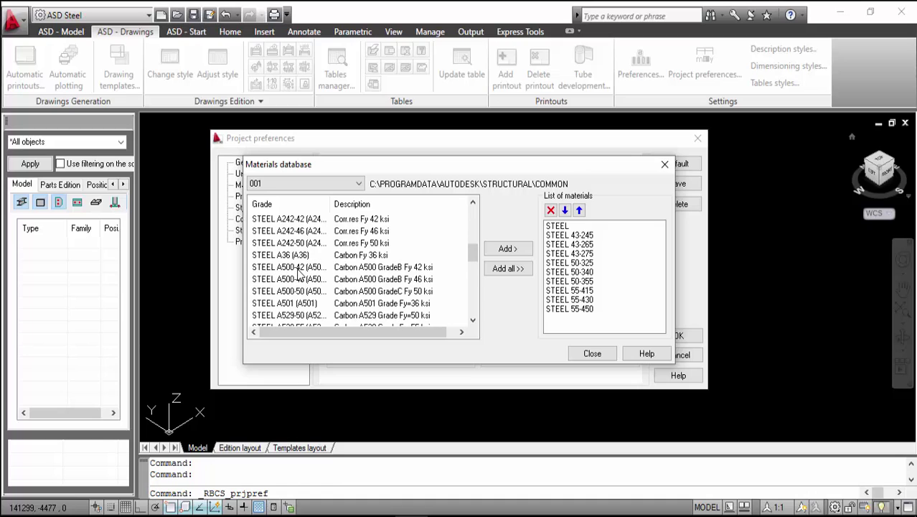
click(300, 256)
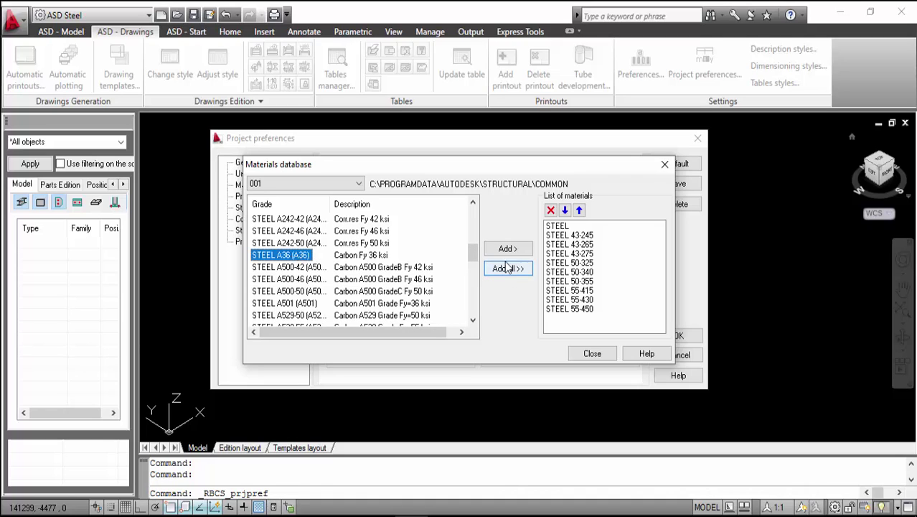
click(313, 270)
click(298, 256)
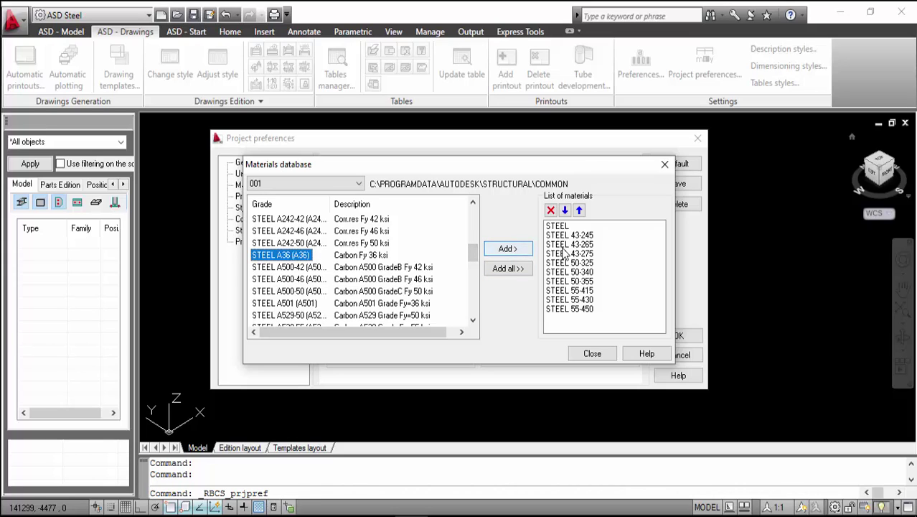
click(511, 249)
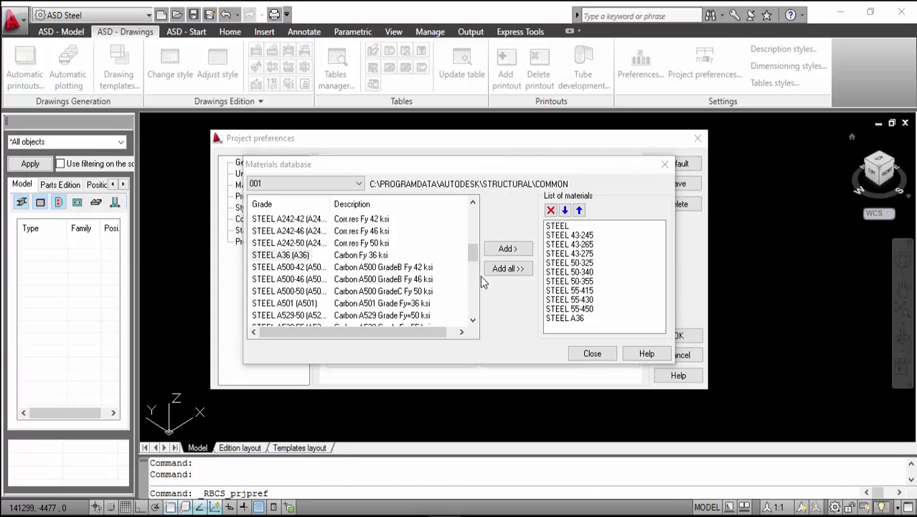
Add STEEL A500-50 and STEEL A572-50 to the project's material list.
click(473, 320)
click(473, 320)
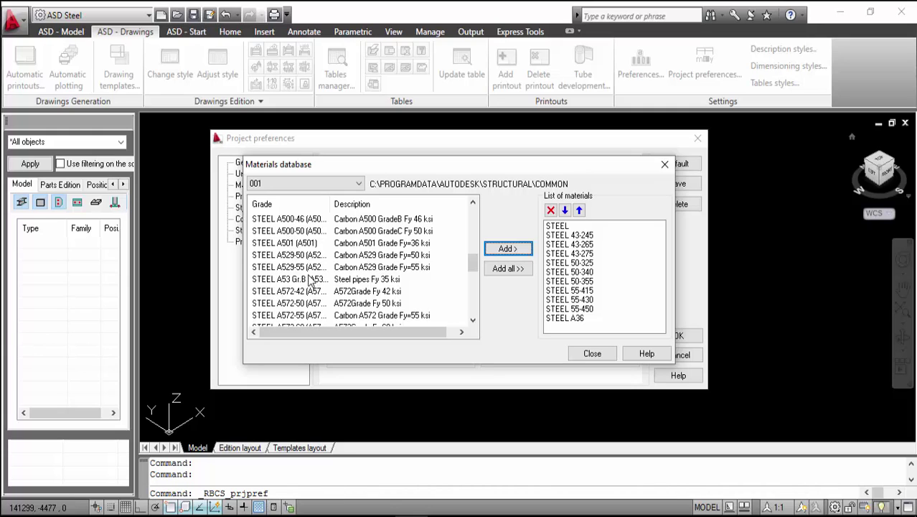
click(307, 233)
click(527, 249)
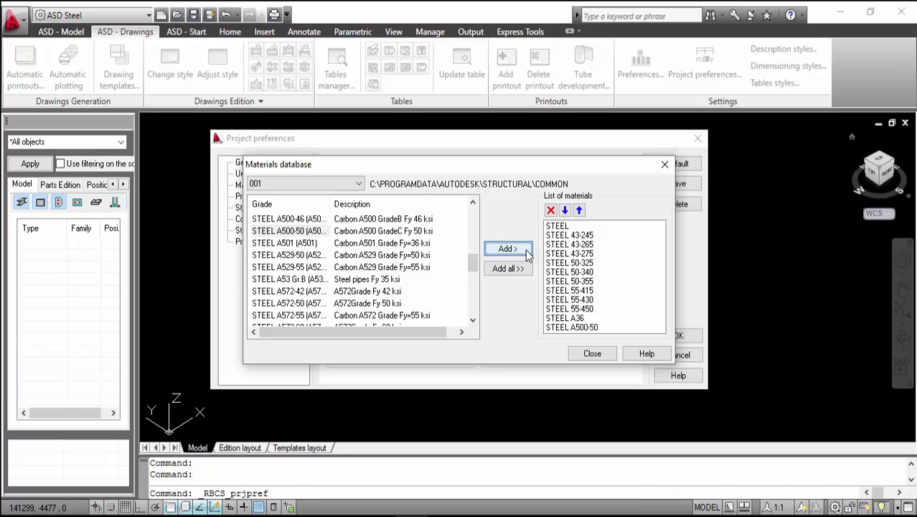
click(300, 304)
click(302, 306)
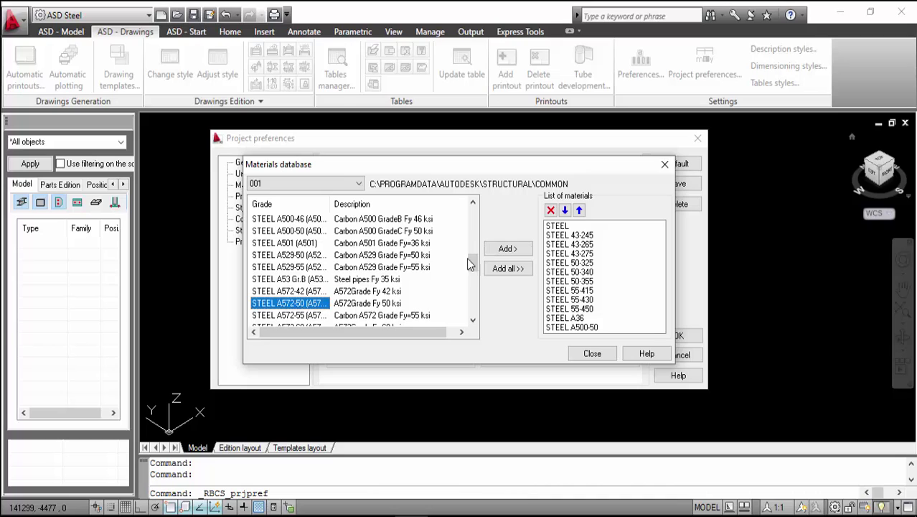
click(500, 248)
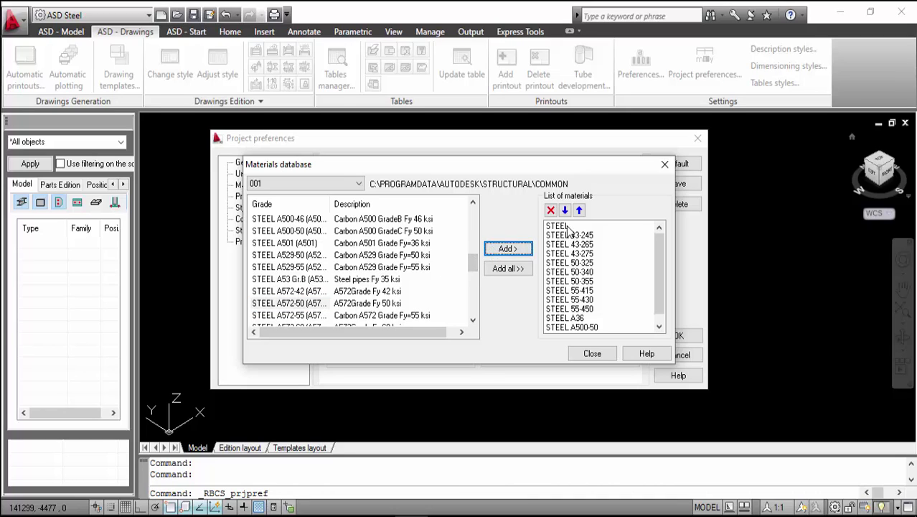
click(570, 227)
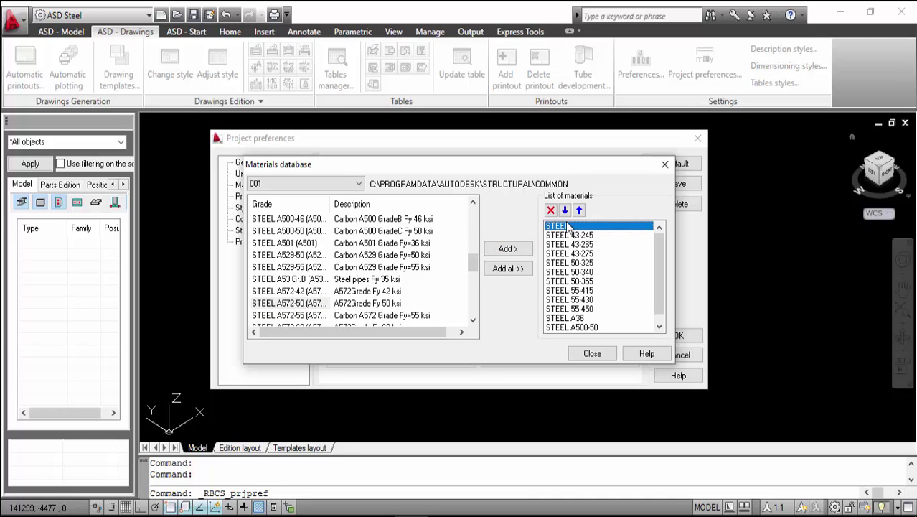
Delete STEEL, STEEL 43-245, 43-265, 43-275 and 50-325 from the project's material list.
click(550, 211)
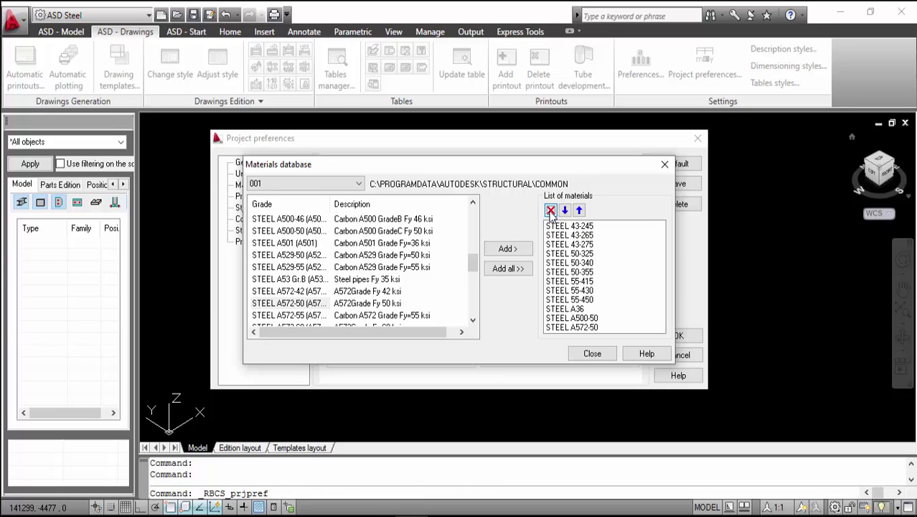
click(550, 211)
click(550, 211)
click(550, 211)
click(550, 211)
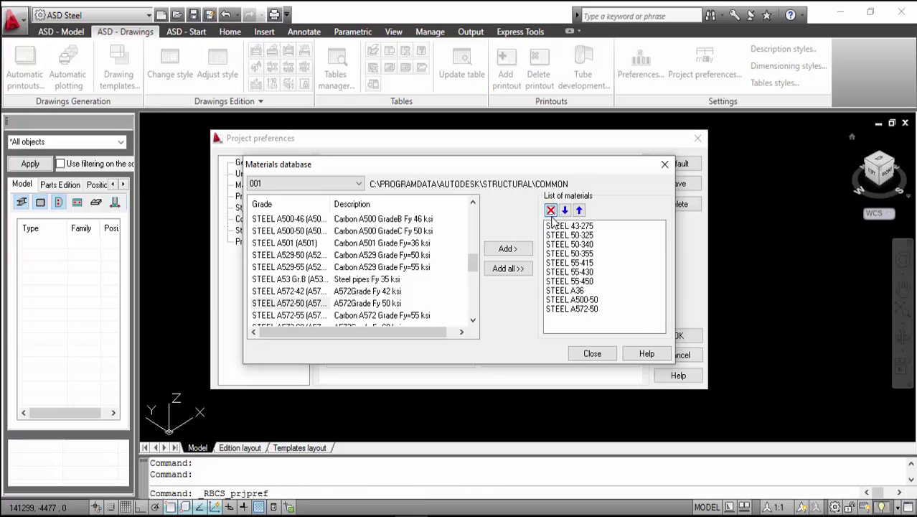
click(558, 226)
click(551, 210)
click(557, 226)
click(550, 210)
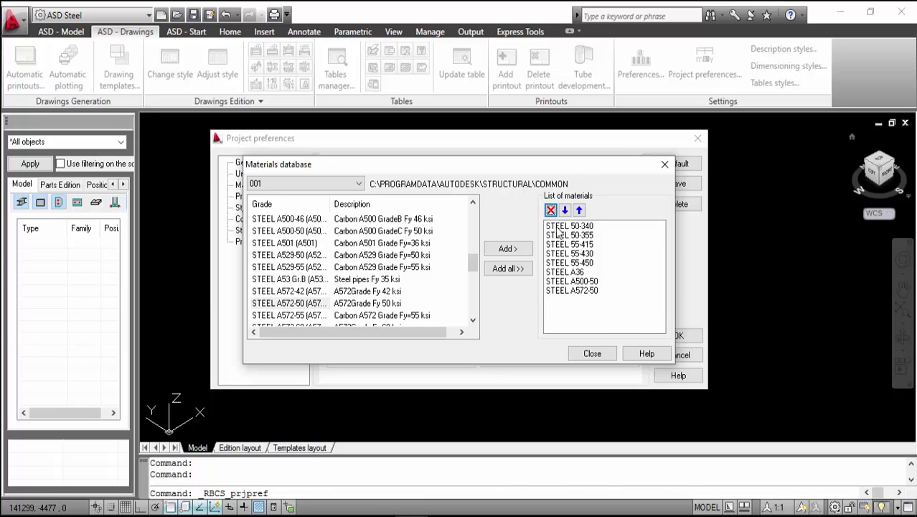
Delete STEEL 50-340, 50-355, 55-415, 55-430 and 55-450 from the material list.
click(557, 226)
click(551, 211)
click(558, 226)
click(551, 210)
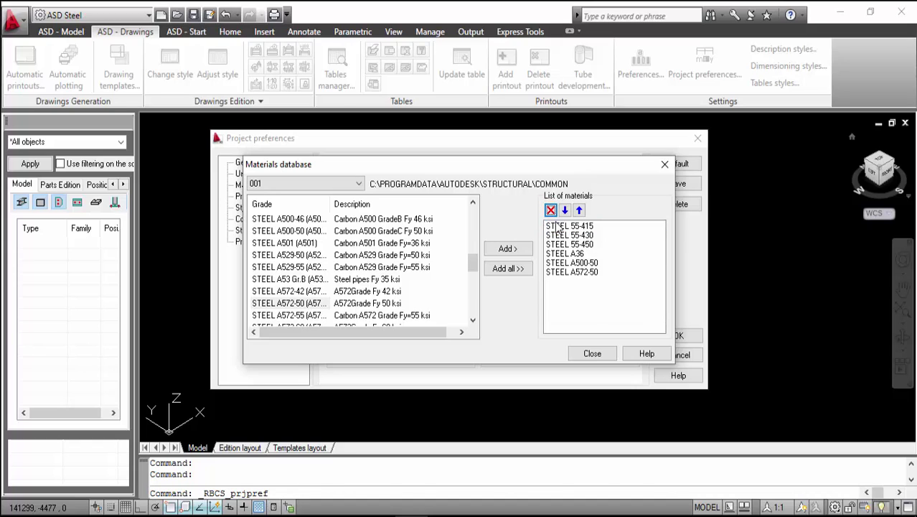
click(558, 226)
click(550, 210)
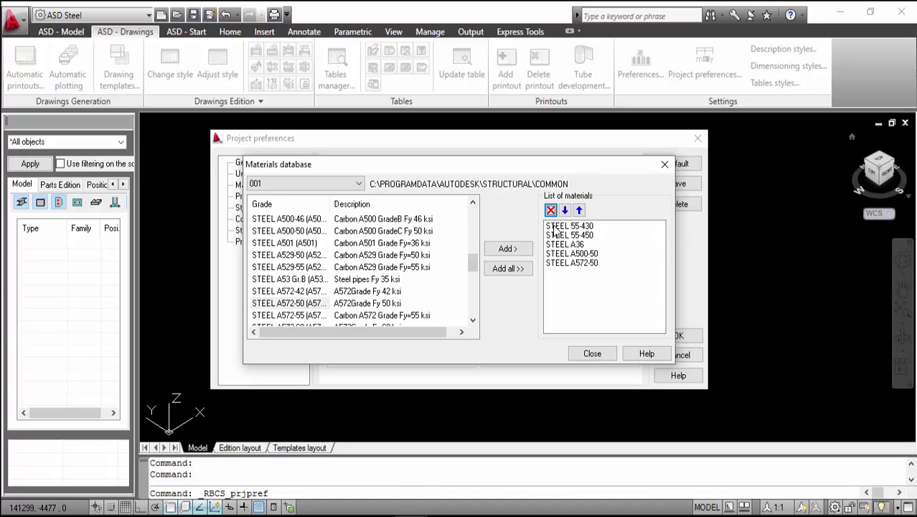
click(555, 226)
click(550, 210)
click(555, 226)
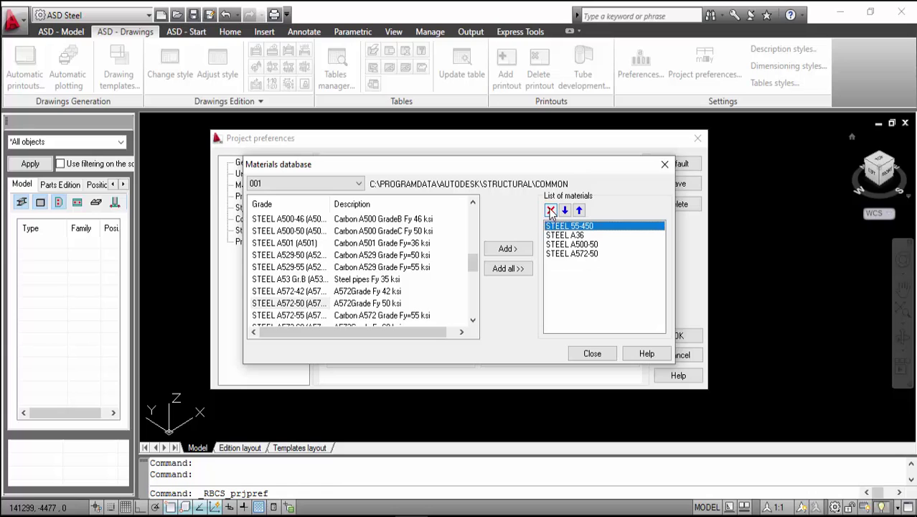
click(550, 210)
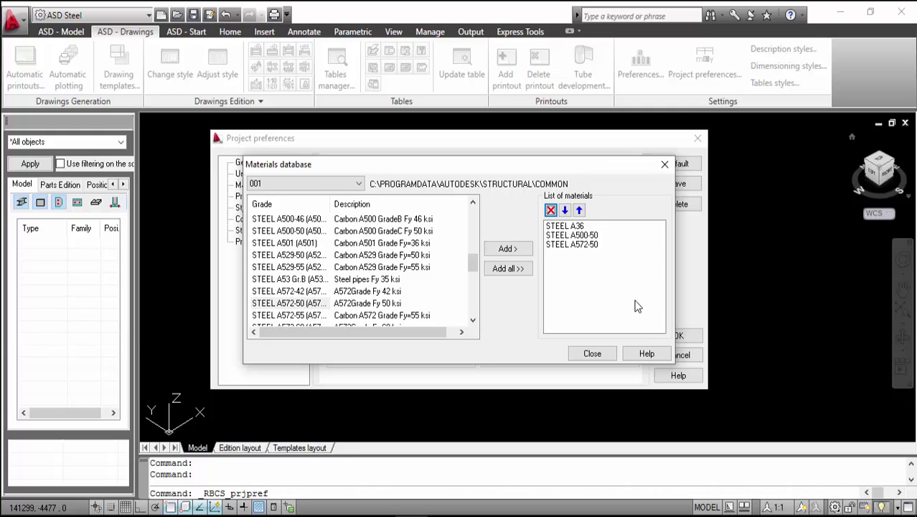
Close the Materials database and show the available default bolt grades.
click(588, 355)
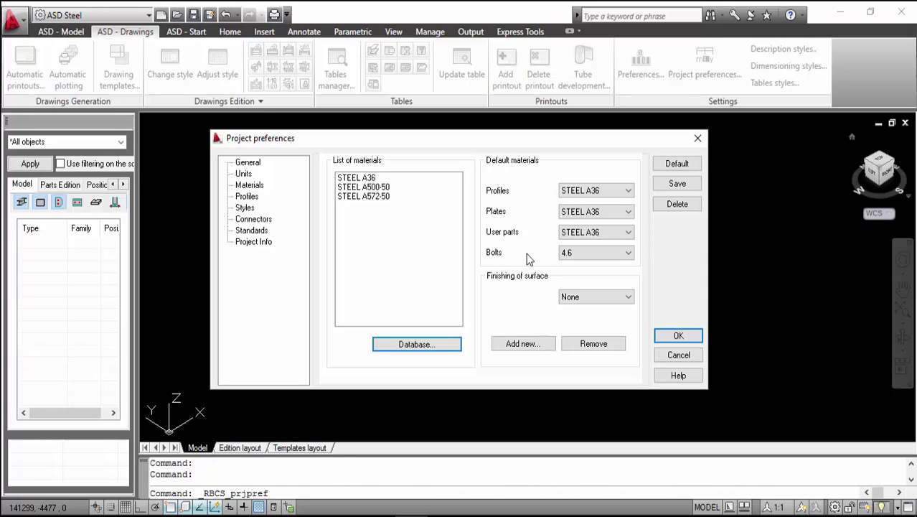
click(628, 255)
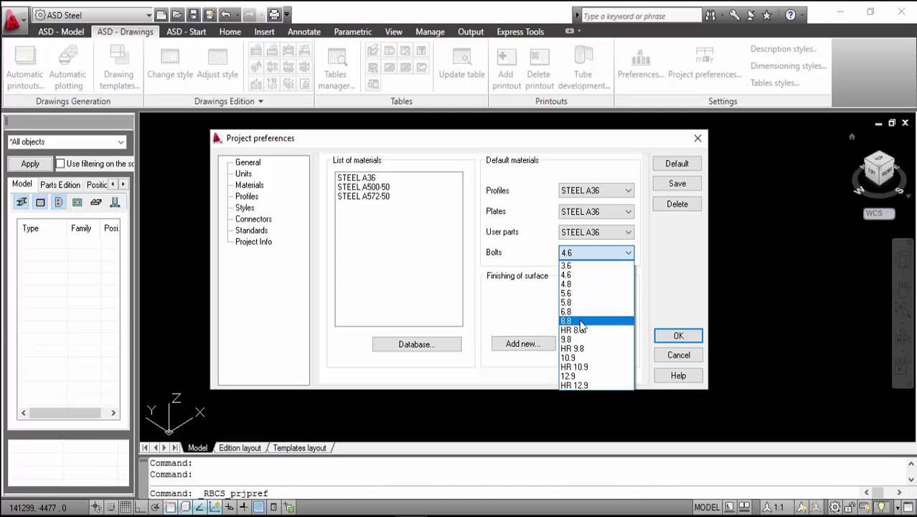
Keep 4.6 as the default bolt grade.
click(589, 276)
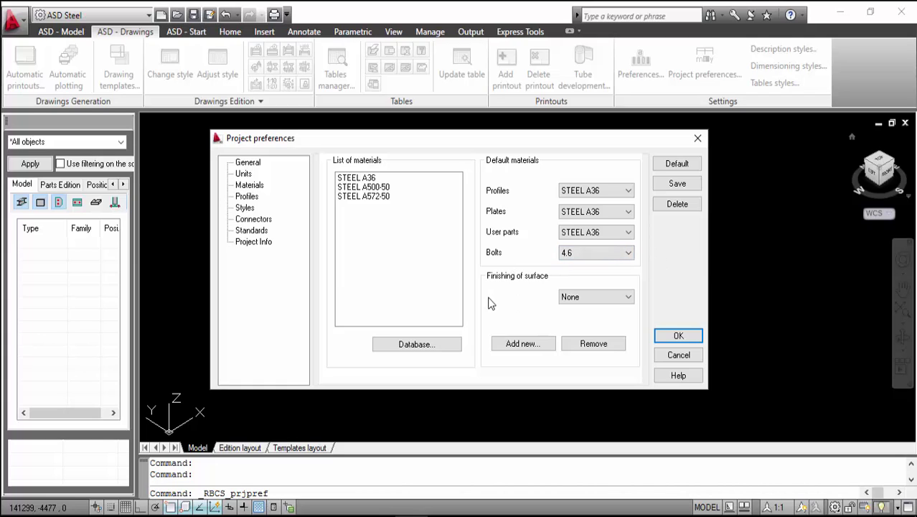
Try Anticorrosive paint, Fireproof coat and Hot-dip galvanized finishes, then settle on Electrogalvanized.
click(629, 296)
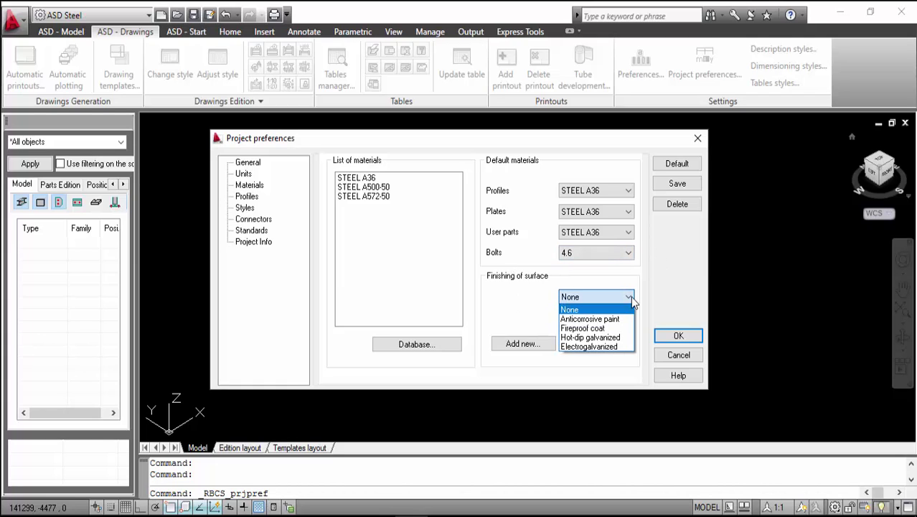
click(629, 319)
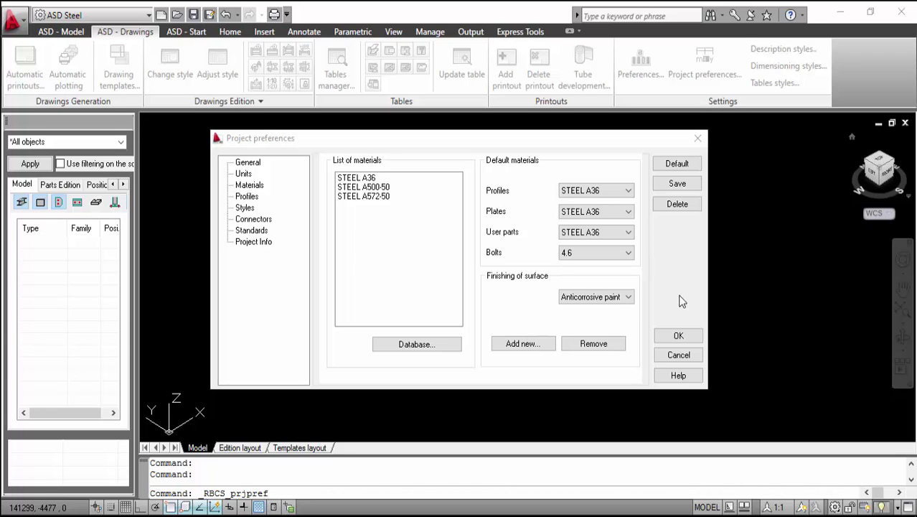
click(630, 295)
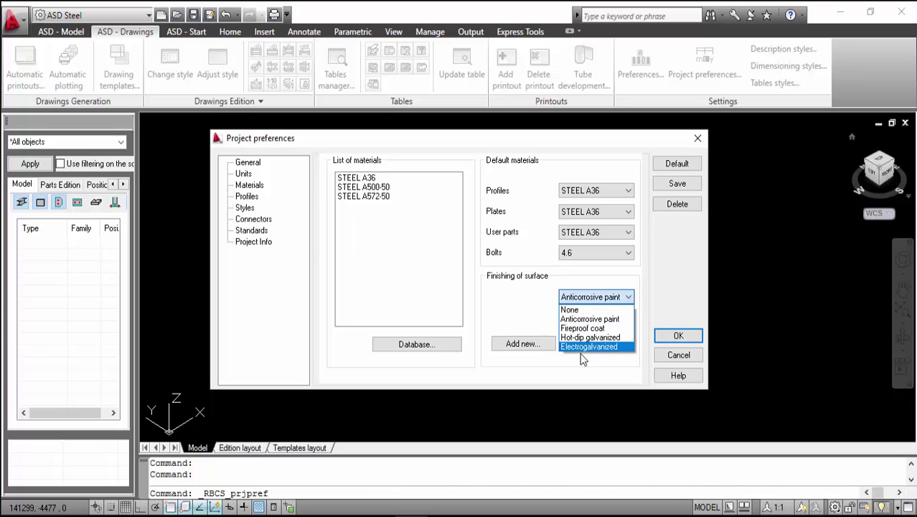
click(586, 329)
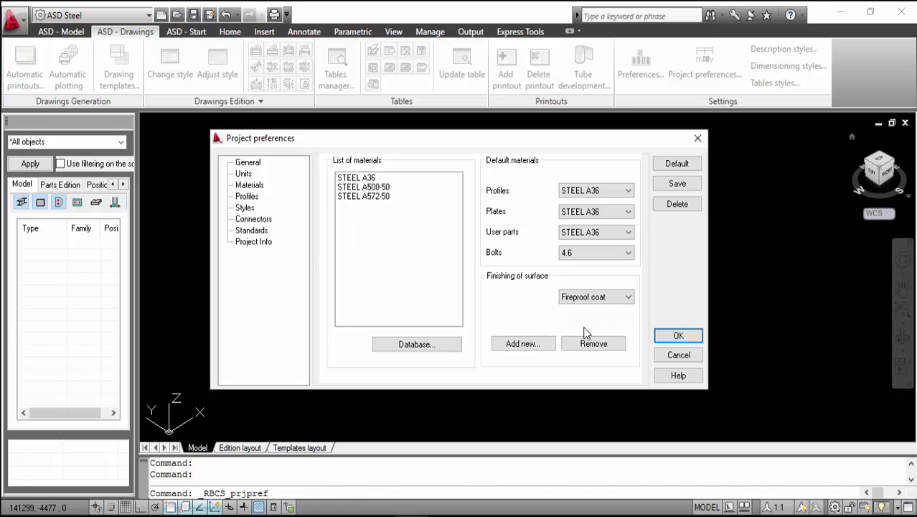
click(585, 307)
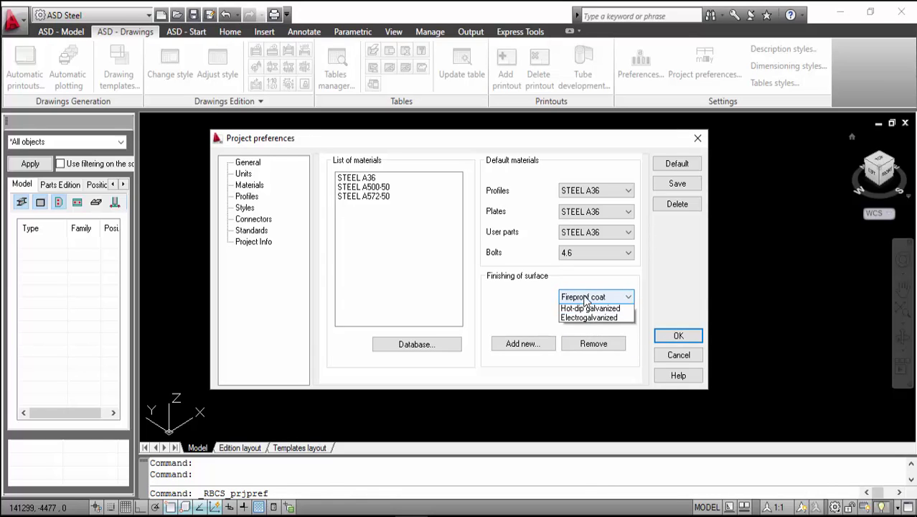
click(596, 343)
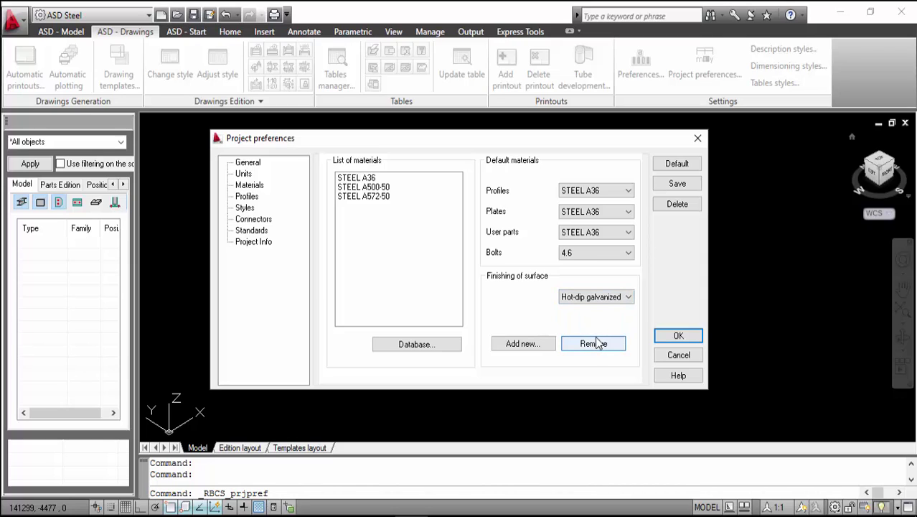
click(597, 299)
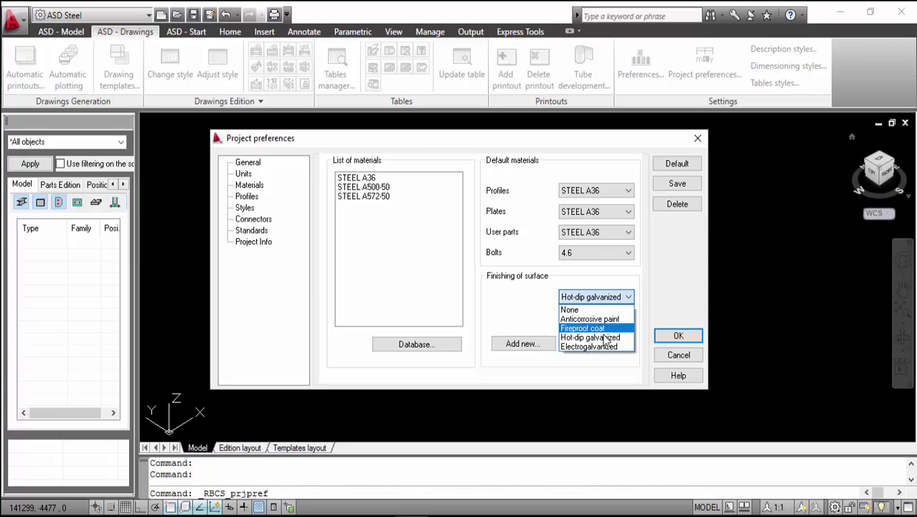
click(619, 345)
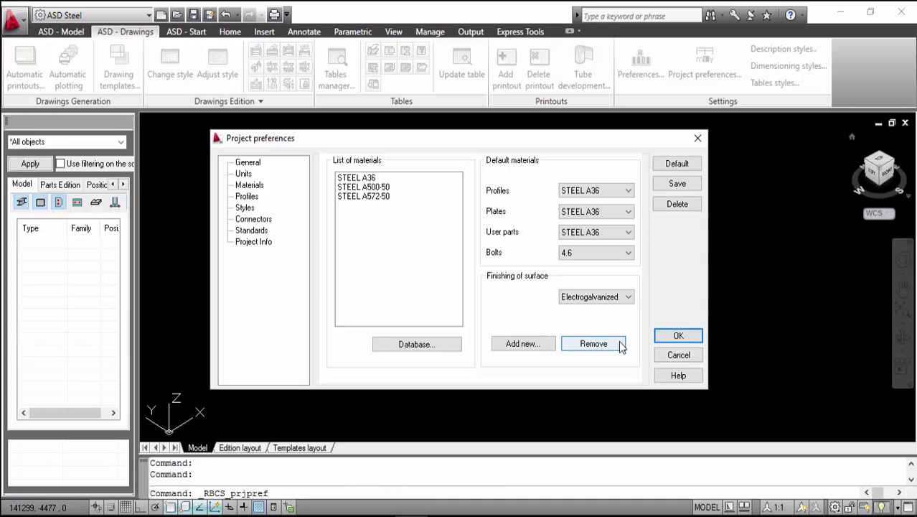
Define a new surface finishing named 'PROTECCION AL SALISTRE'.
click(502, 344)
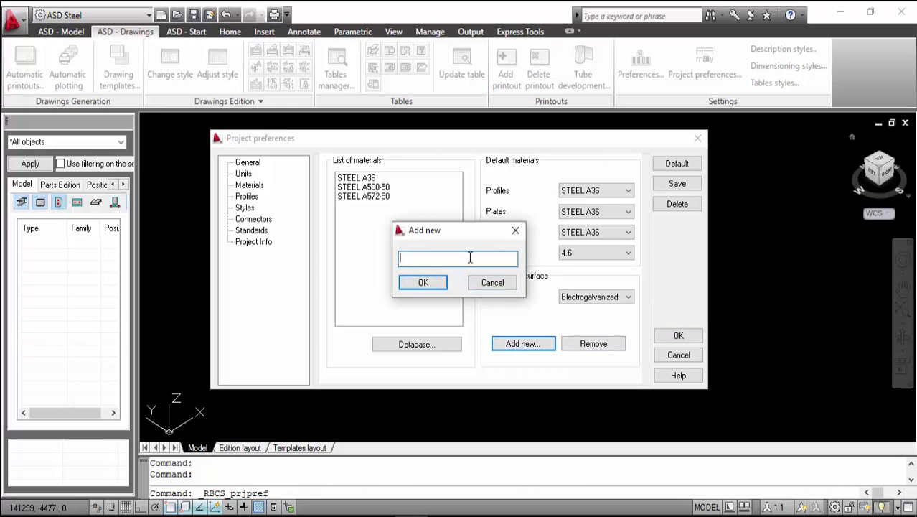
text(PROTECCION AL SALISTRE)
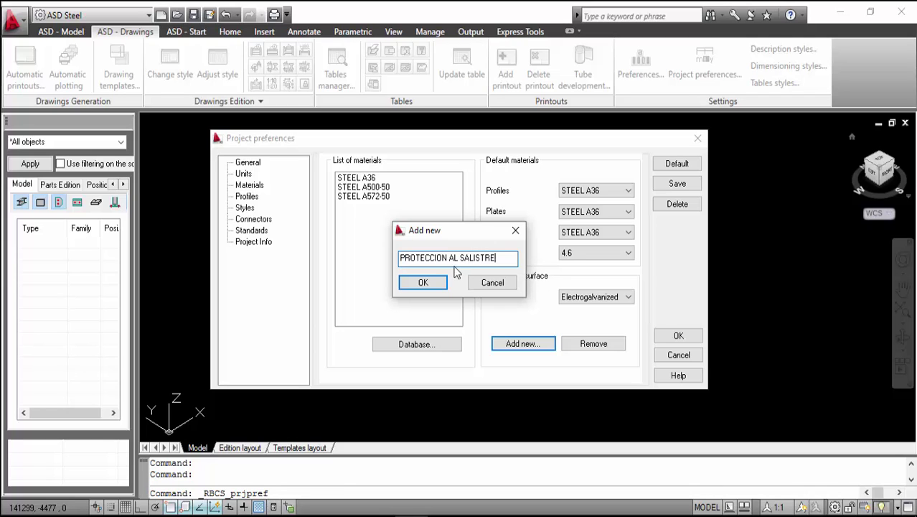
click(426, 285)
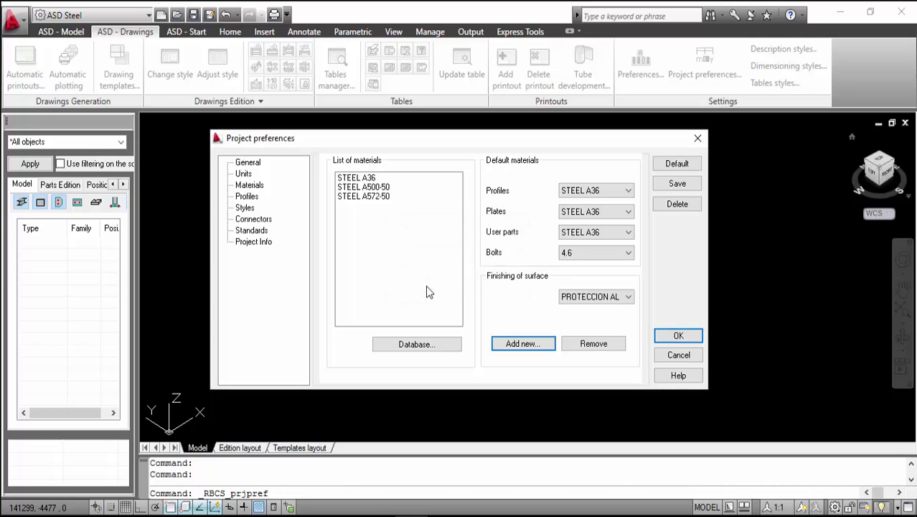
Select PROTECCION AL SAL as the project's surface finishing.
click(627, 297)
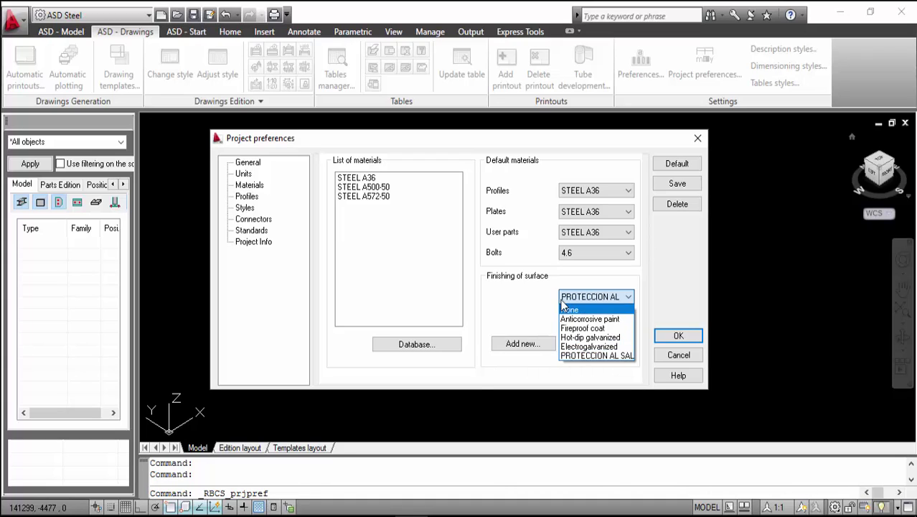
click(601, 356)
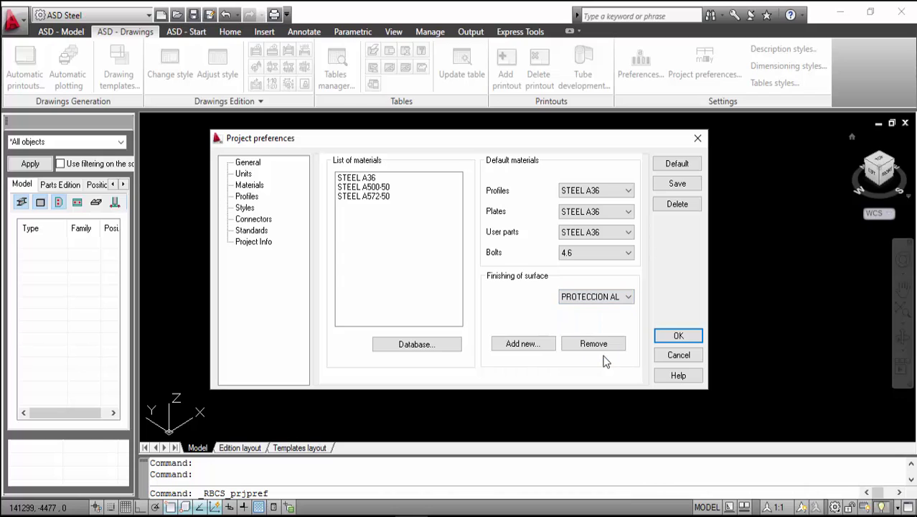
click(616, 294)
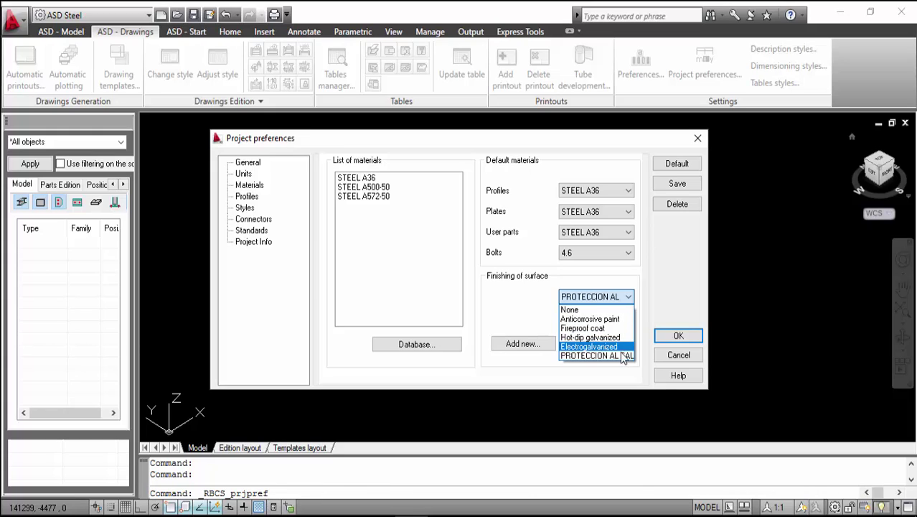
click(621, 356)
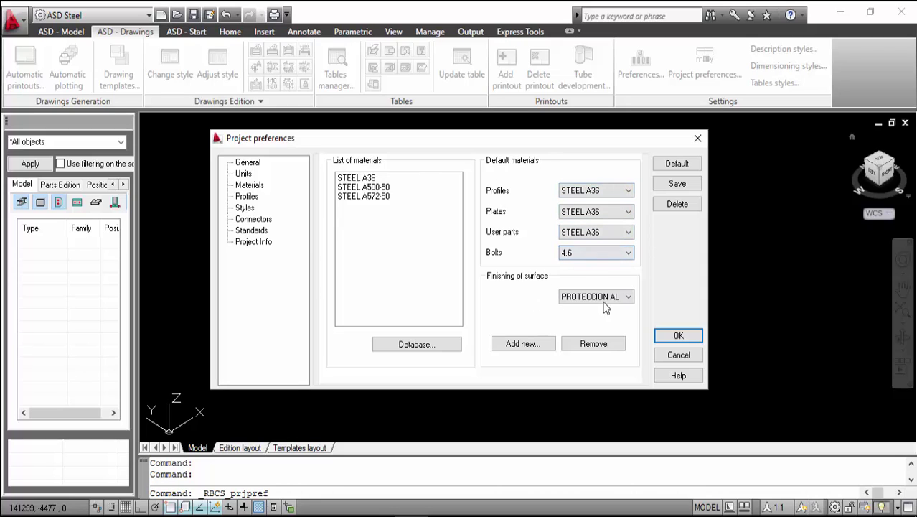
Choose the UKST database on the Profiles page and open its List of profiles window.
click(246, 198)
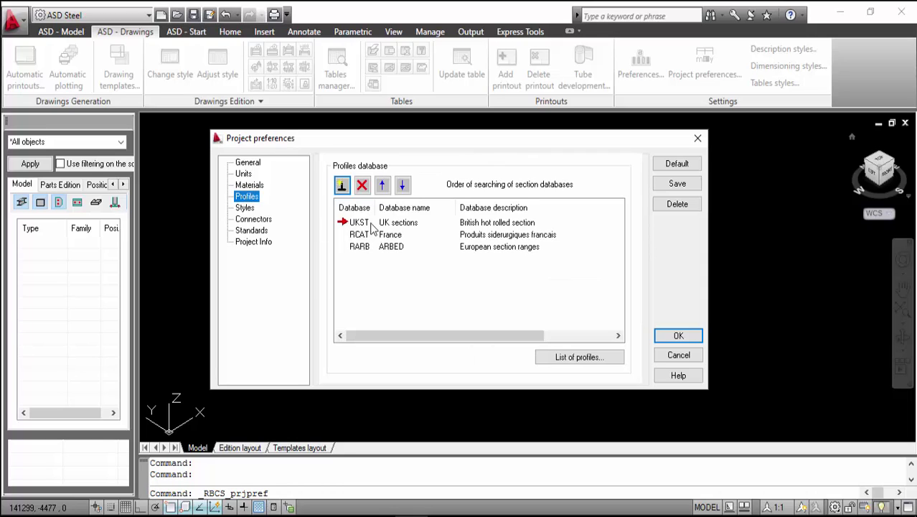
click(393, 228)
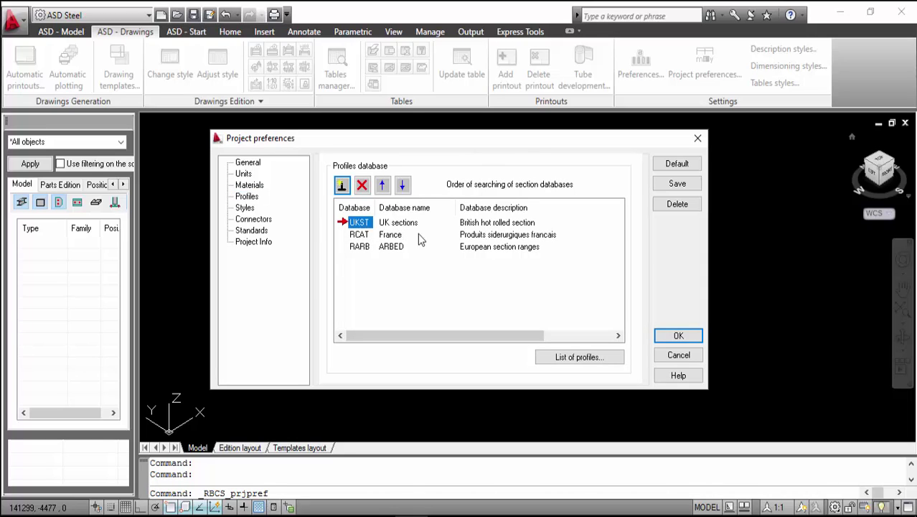
click(587, 357)
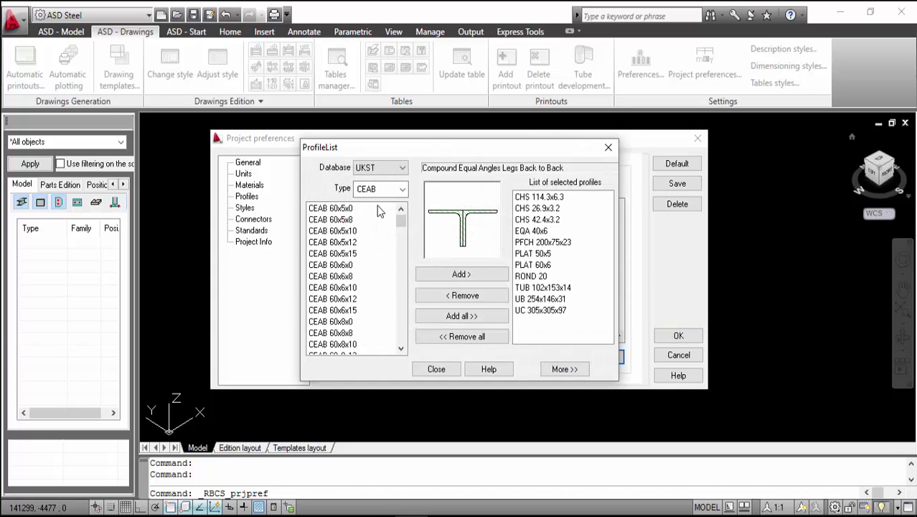
Keep UKST as the database and select all profiles already in the selected list.
click(381, 169)
click(365, 180)
drag(398, 221, 410, 353)
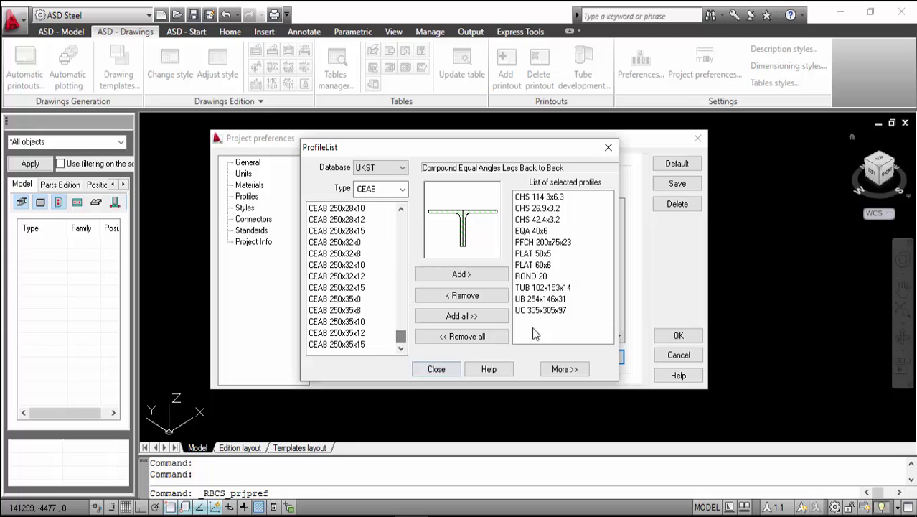
drag(542, 310, 562, 198)
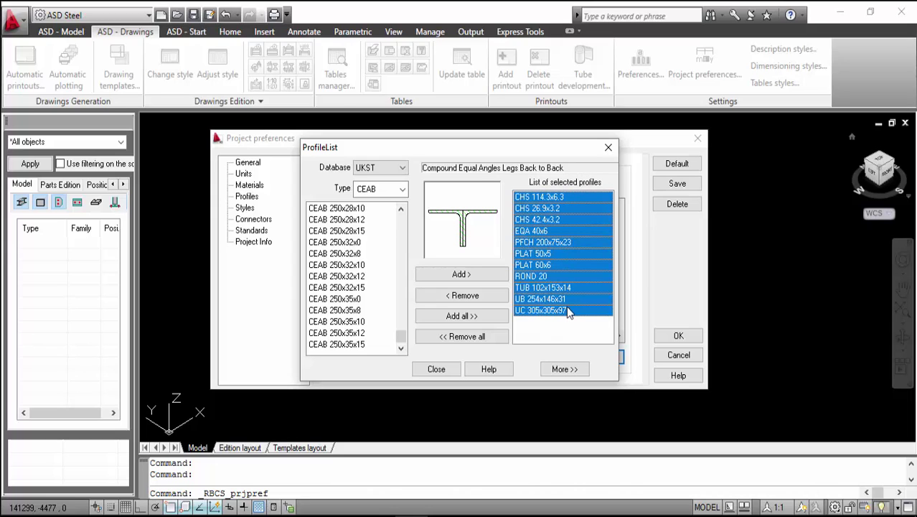
Switch the type to TUB and preview sizes from TUB 102x127x11 down to TUB 305x457x112.
click(402, 189)
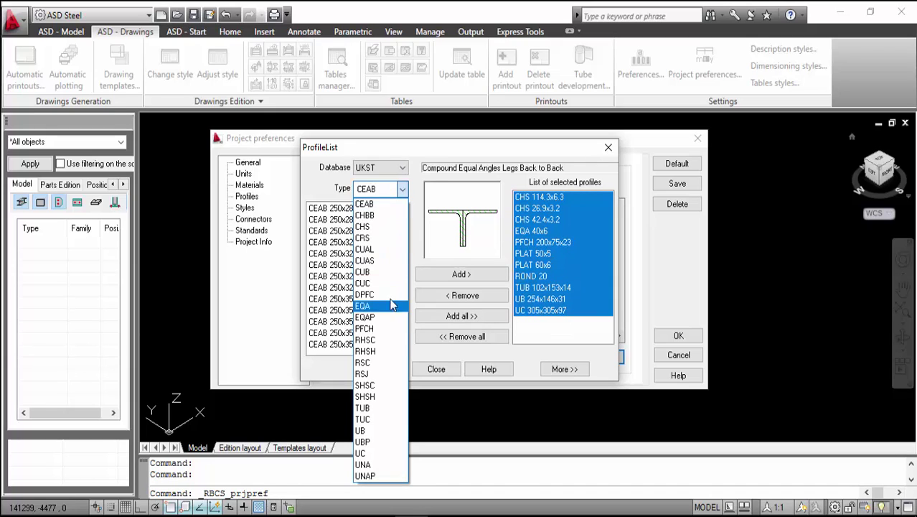
click(374, 407)
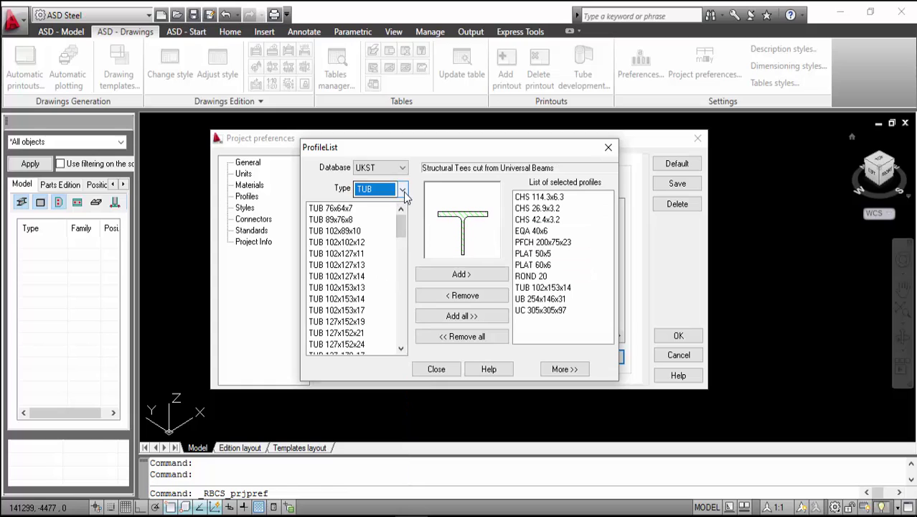
click(355, 279)
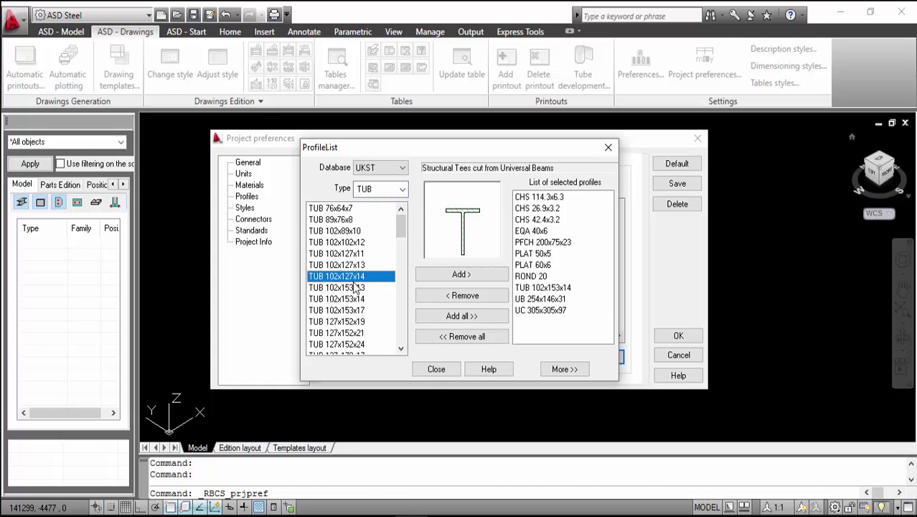
click(336, 255)
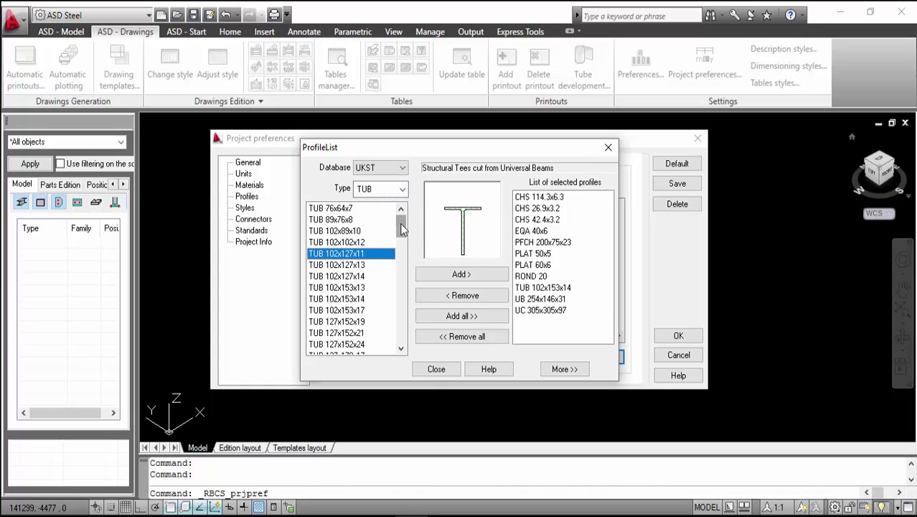
drag(400, 223, 399, 331)
click(346, 299)
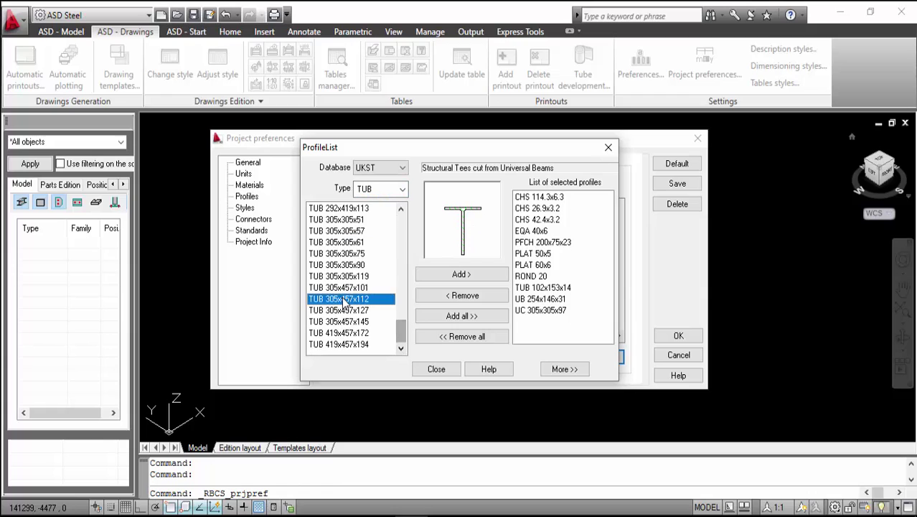
click(404, 192)
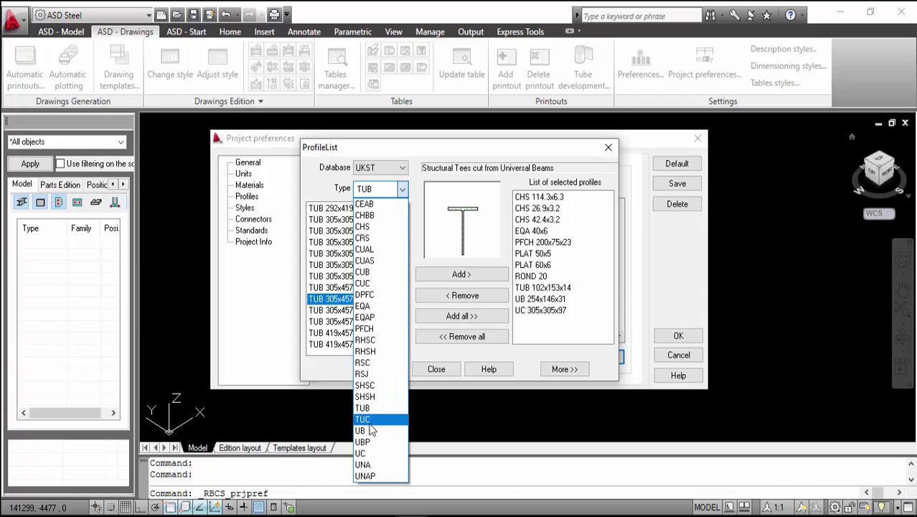
Step from CHBB to CHS and preview CHS 660x20, 610x40, 610x20 and 559x50 sections.
click(379, 216)
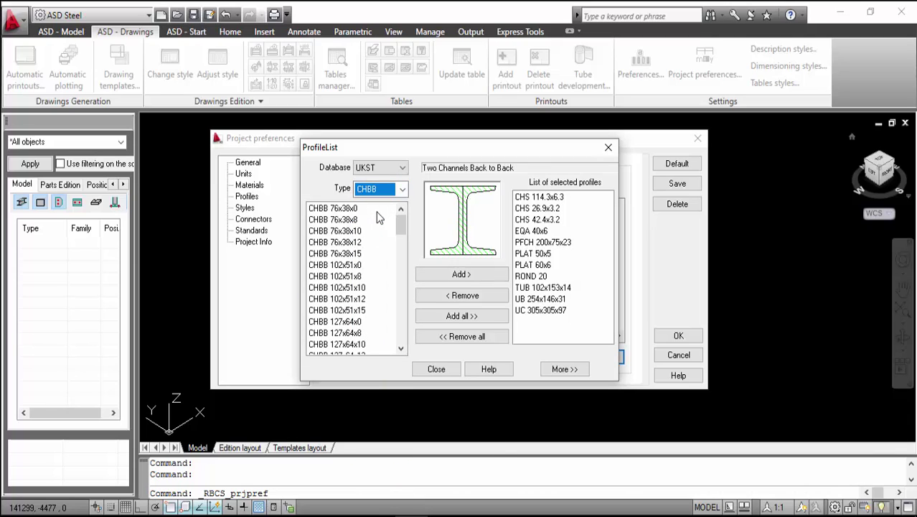
key(Down)
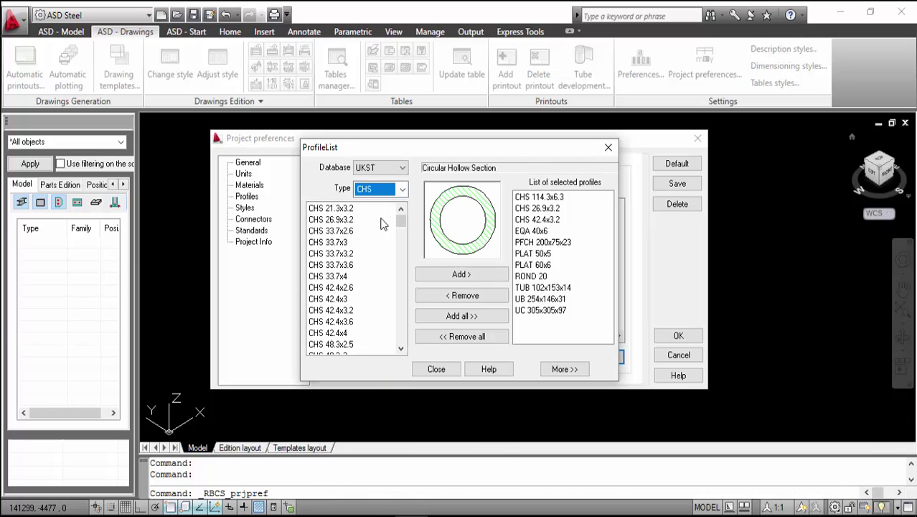
drag(402, 223, 401, 331)
click(334, 300)
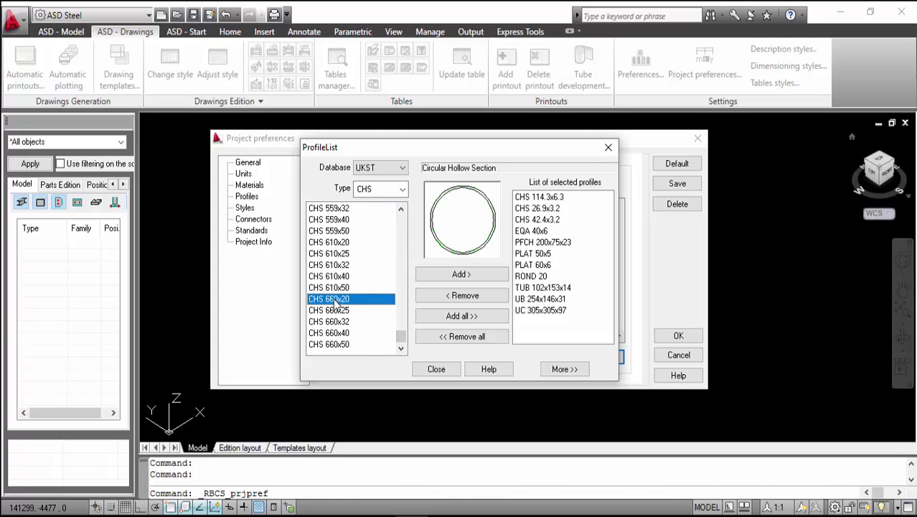
click(334, 277)
click(335, 243)
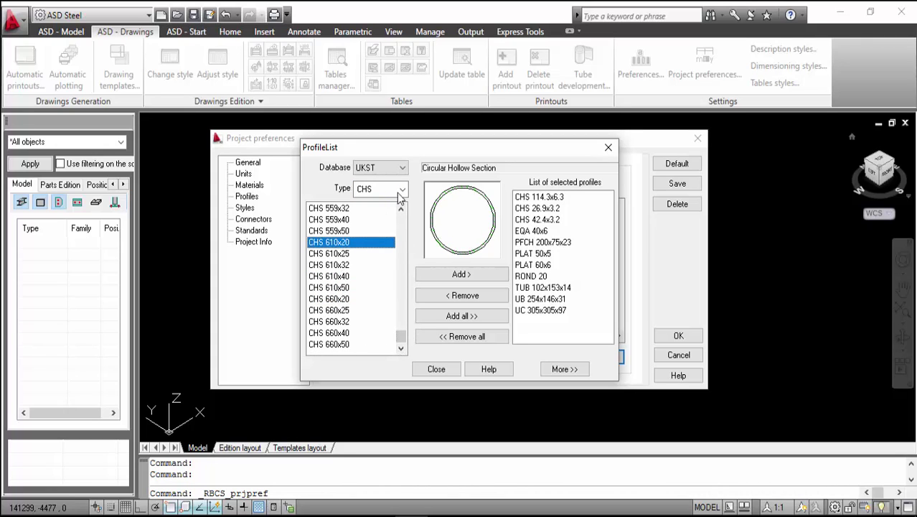
click(345, 231)
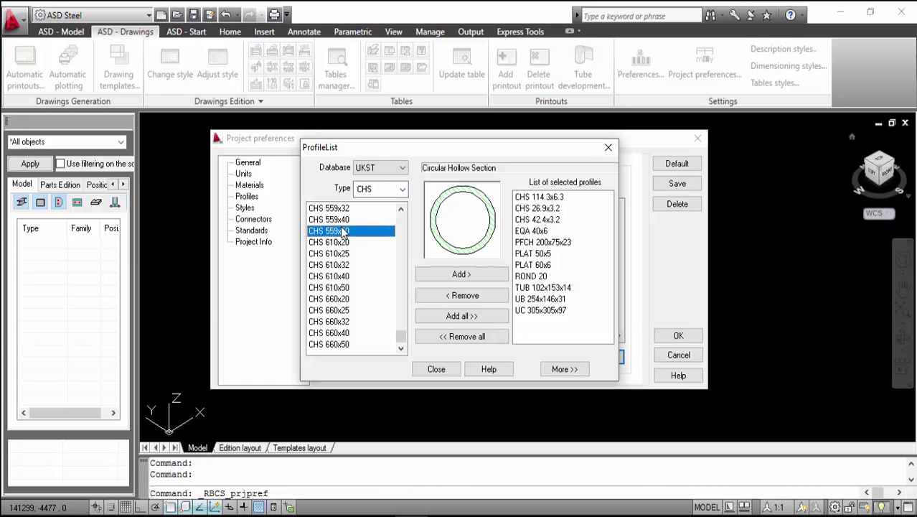
scroll(345, 231, up, 1)
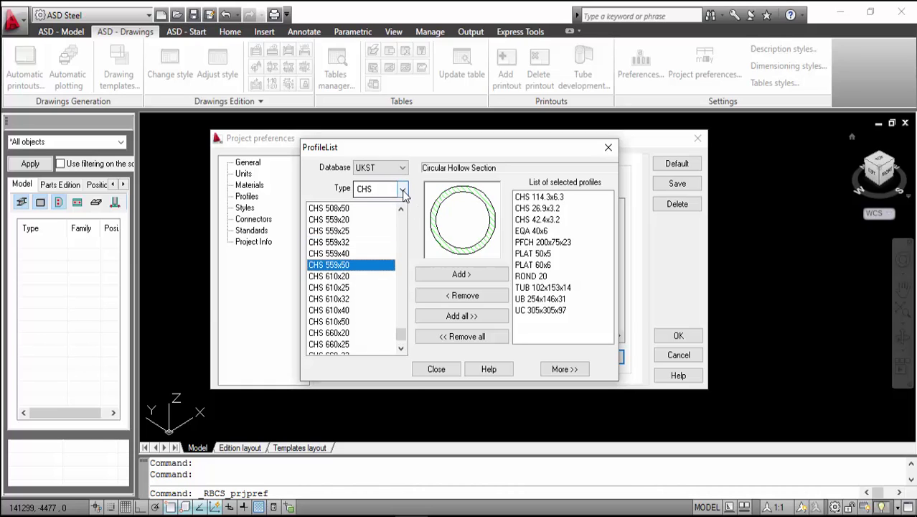
Browse the profile types from CRS through CUAL and CUC to EQAP.
click(402, 188)
click(380, 238)
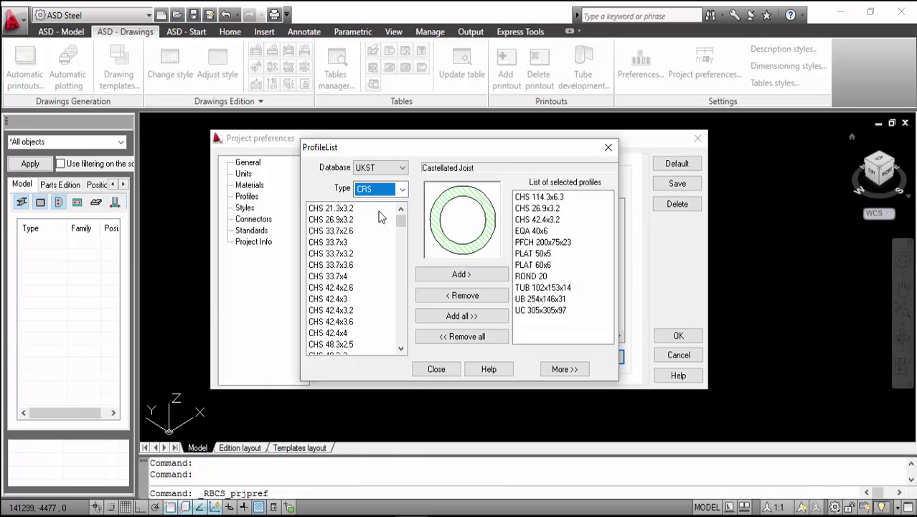
key(Down)
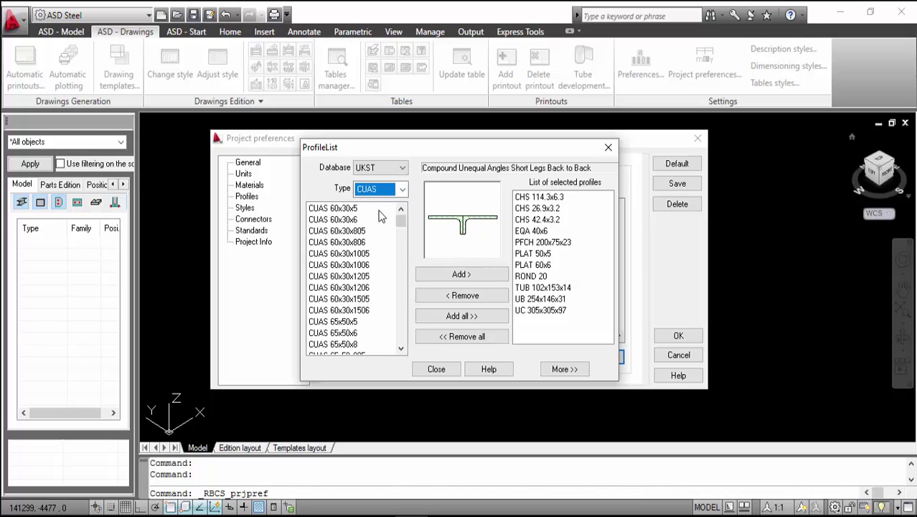
key(Down)
key(Down)
key(Down)
key(Down)
key(Down)
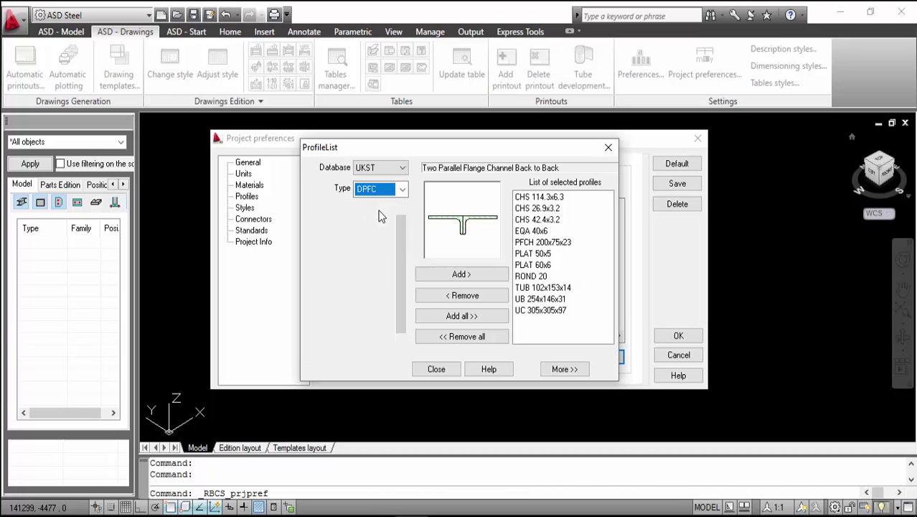
key(Down)
key(Down)
key(Down)
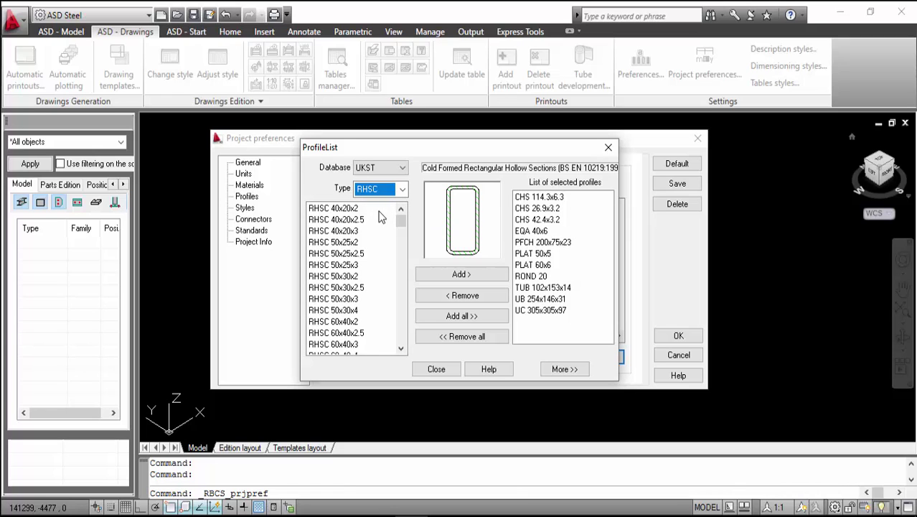
Preview RHSC sections from RHSC 40x20x3 up to the RHSC 350x250 sizes.
click(334, 230)
scroll(370, 285, down, 1)
scroll(345, 301, up, 1)
click(333, 310)
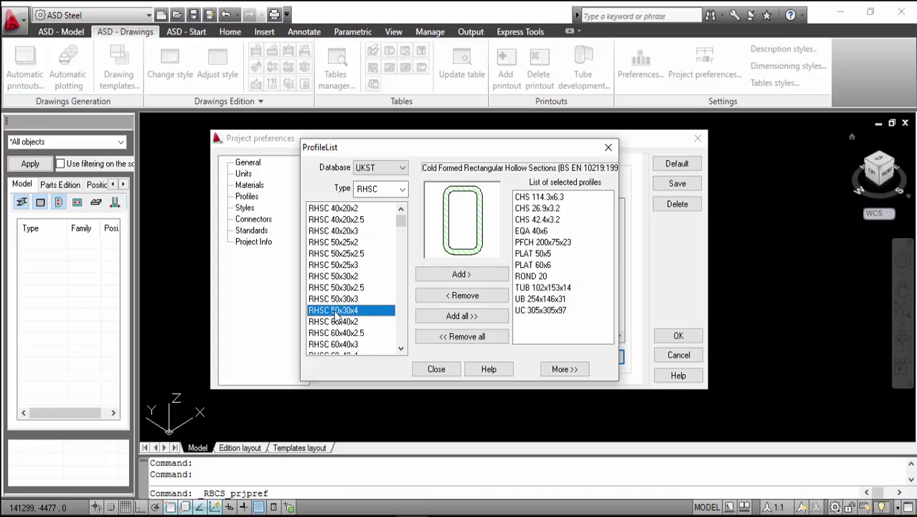
scroll(337, 316, down, 6)
click(343, 311)
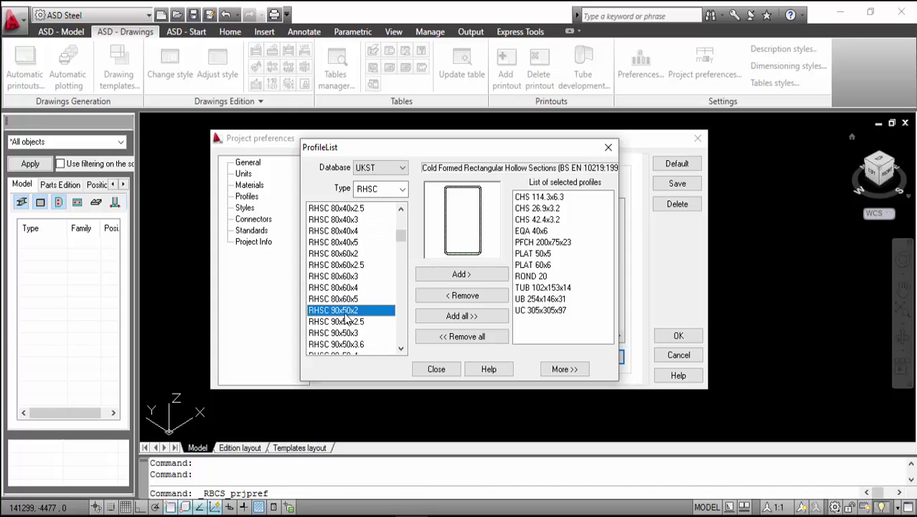
click(339, 322)
scroll(344, 330, down, 6)
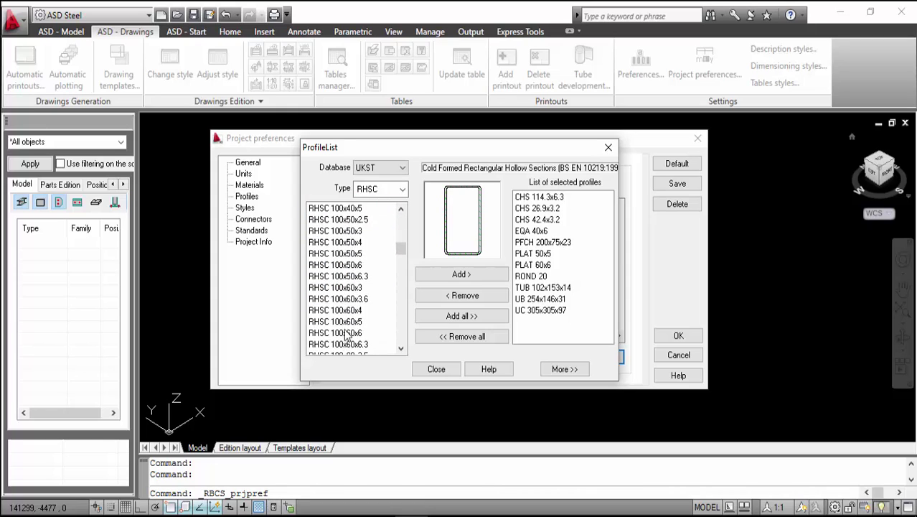
click(346, 322)
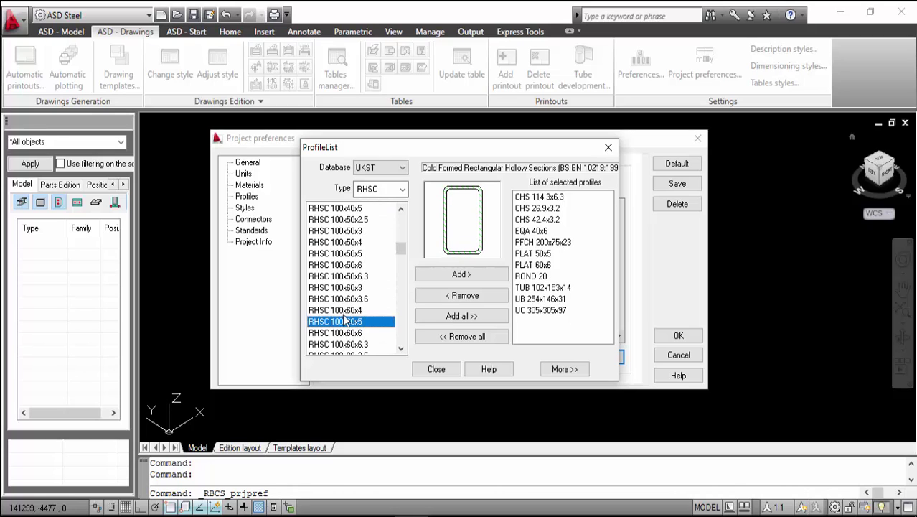
click(350, 310)
scroll(359, 315, down, 5)
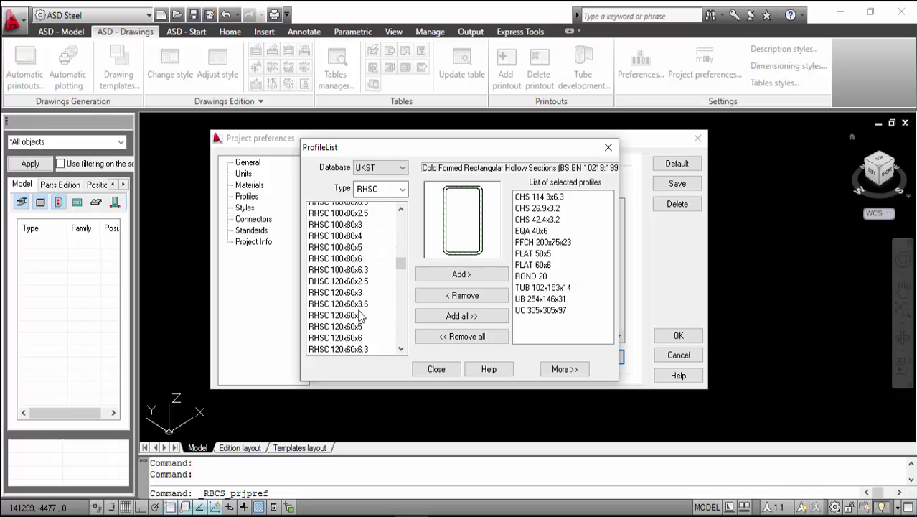
scroll(359, 316, down, 3)
click(356, 315)
scroll(357, 315, down, 10)
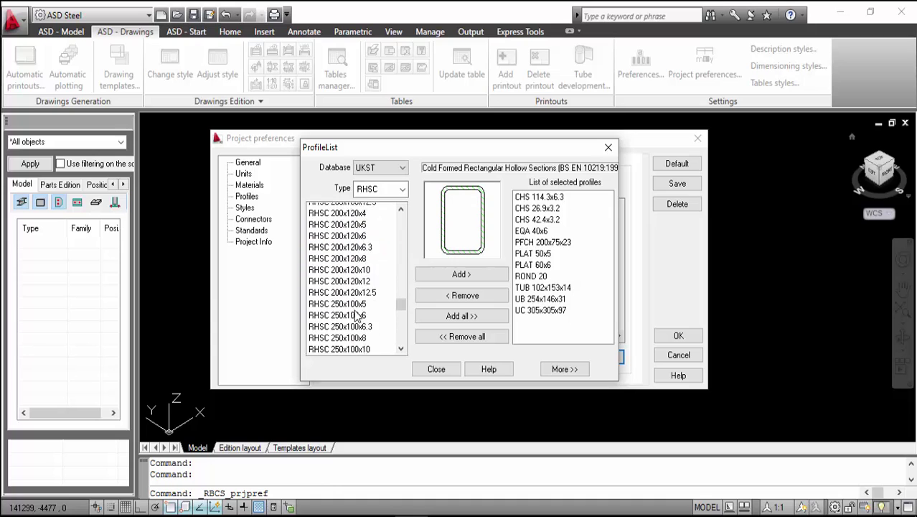
scroll(357, 316, down, 2)
click(357, 315)
scroll(359, 316, down, 6)
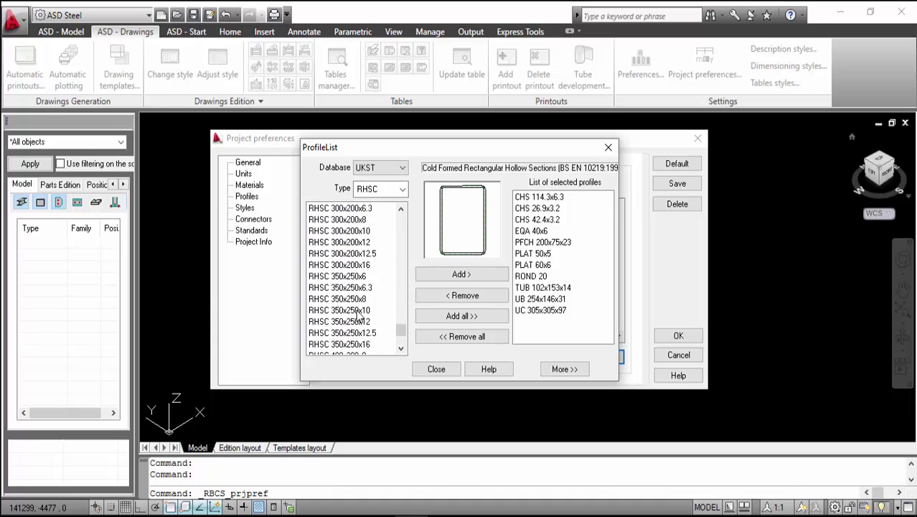
click(356, 311)
scroll(359, 316, down, 3)
Step through RHSH, RSJ, SHSC, SHSH and TUC types, back to UB, and scroll its sizes.
click(404, 190)
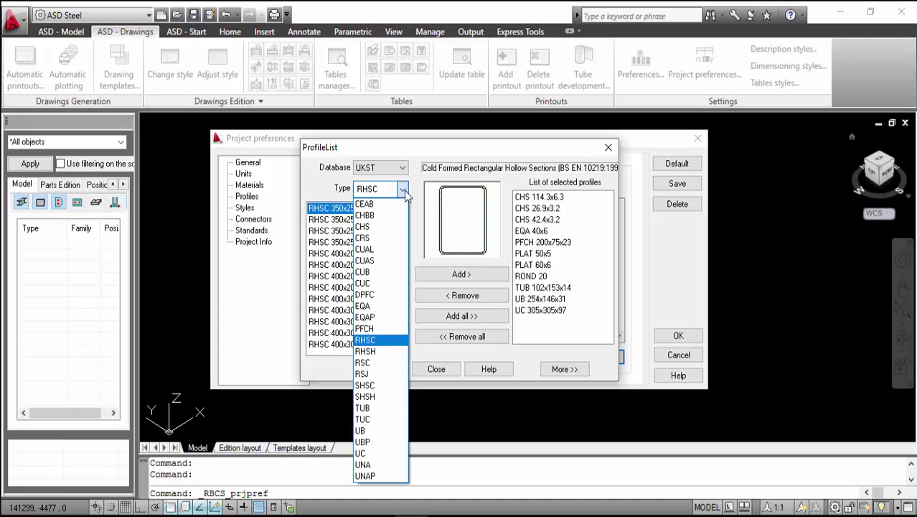
click(380, 351)
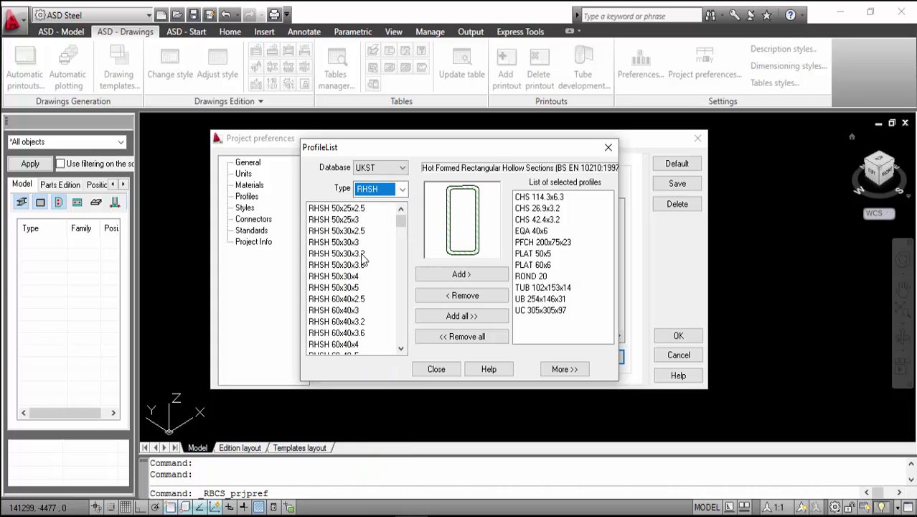
key(Down)
key(Down)
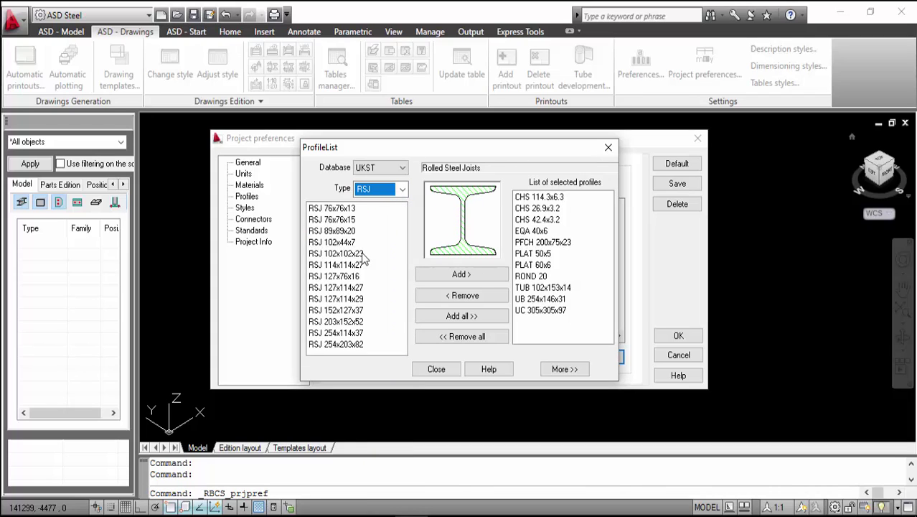
key(Down)
key(Down)
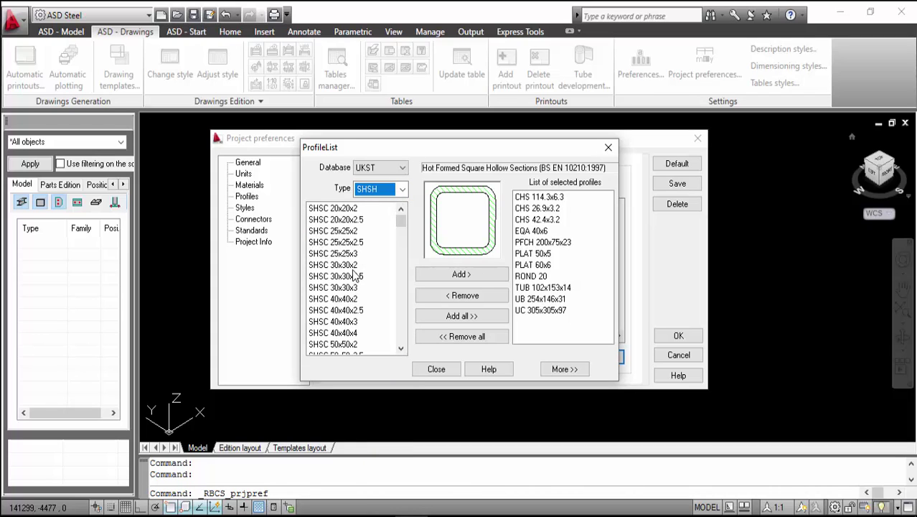
key(Down)
key(Down)
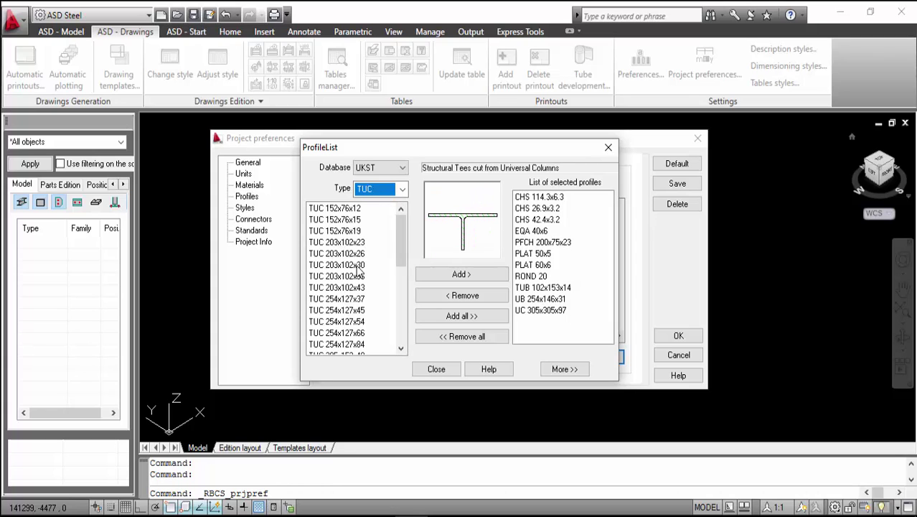
key(Down)
key(Down)
key(Down)
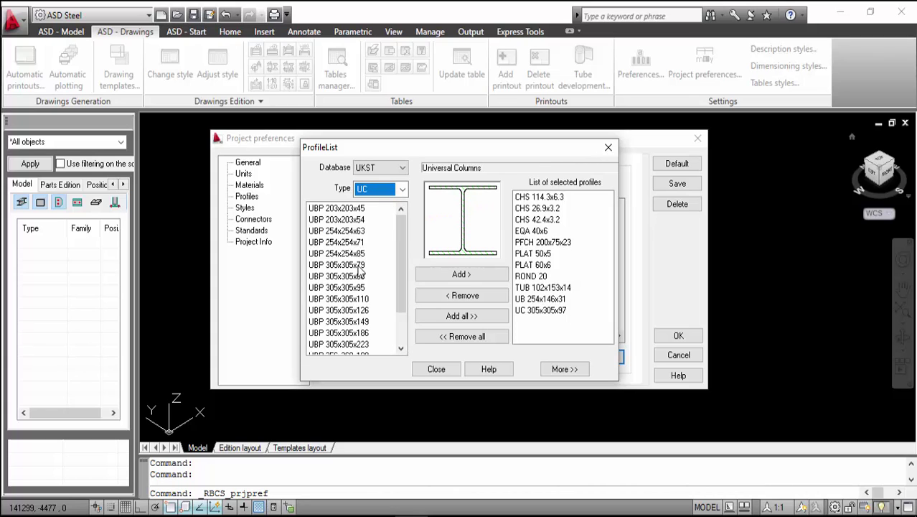
key(Up)
key(Up)
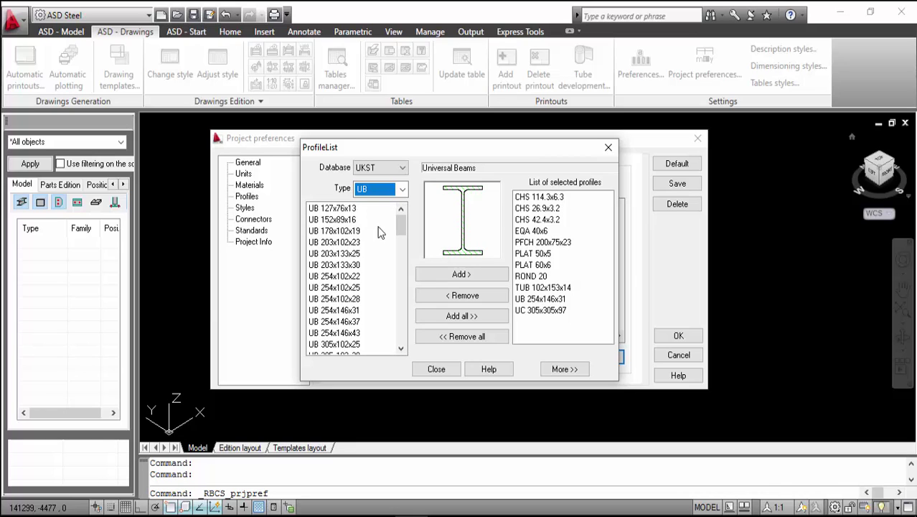
drag(400, 227, 404, 343)
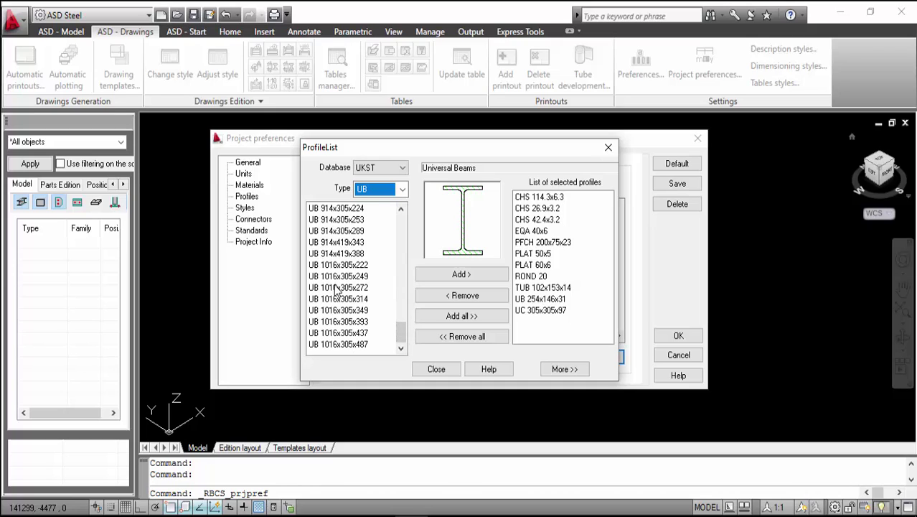
scroll(369, 196, down, 3)
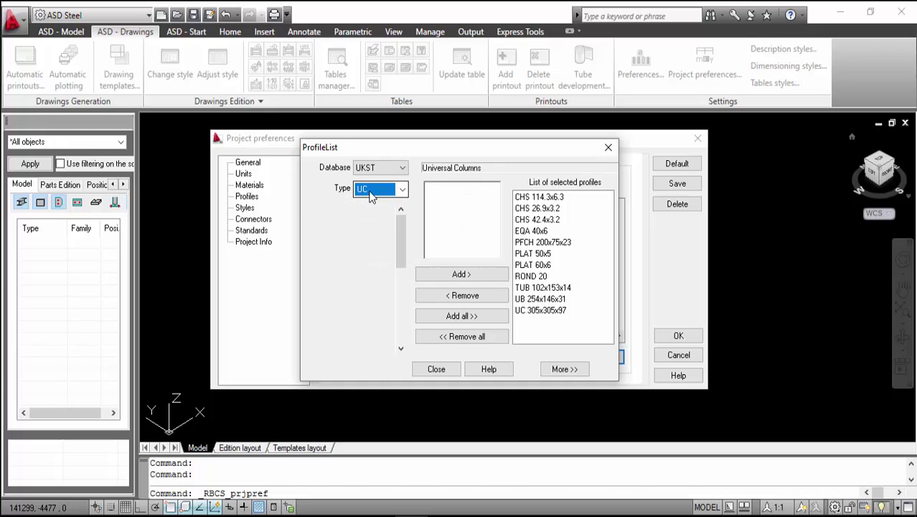
scroll(368, 193, down, 1)
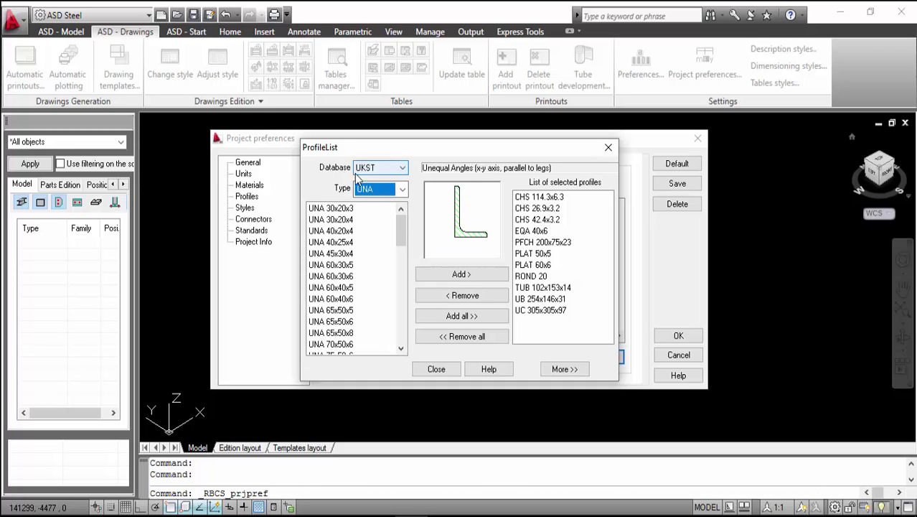
Switch the profile database to RCAT and show its HEB sections.
click(378, 168)
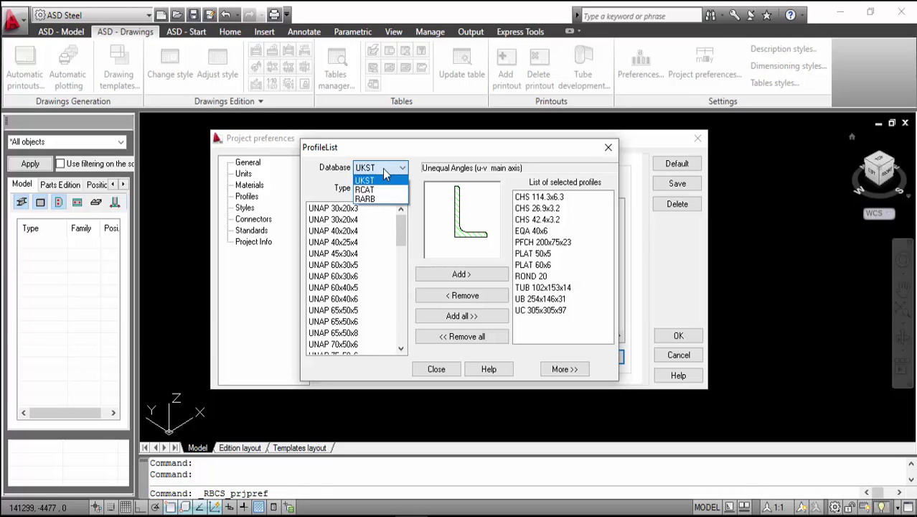
click(384, 191)
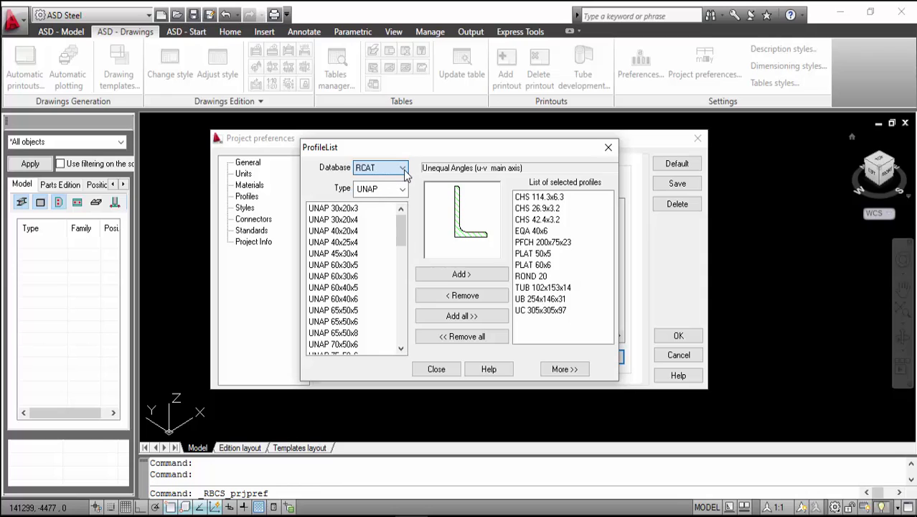
scroll(404, 183, down, 1)
click(402, 168)
scroll(406, 175, up, 1)
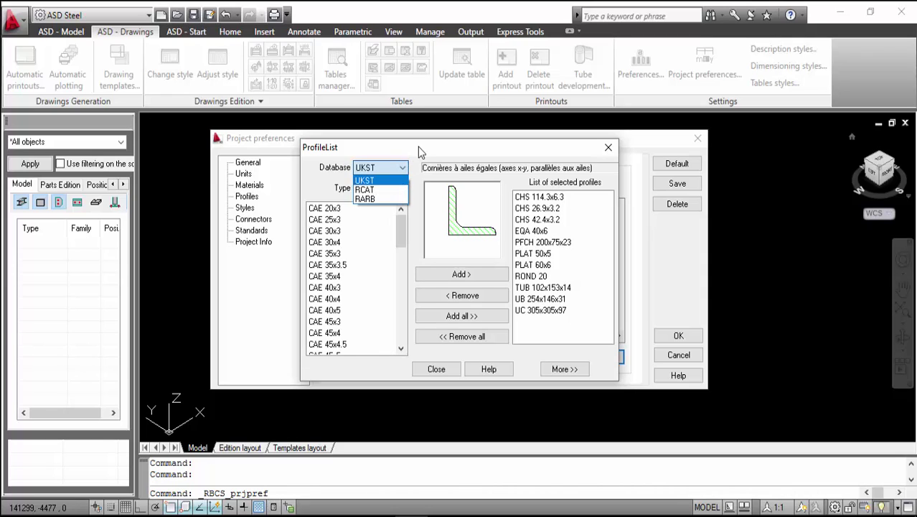
click(394, 190)
click(399, 191)
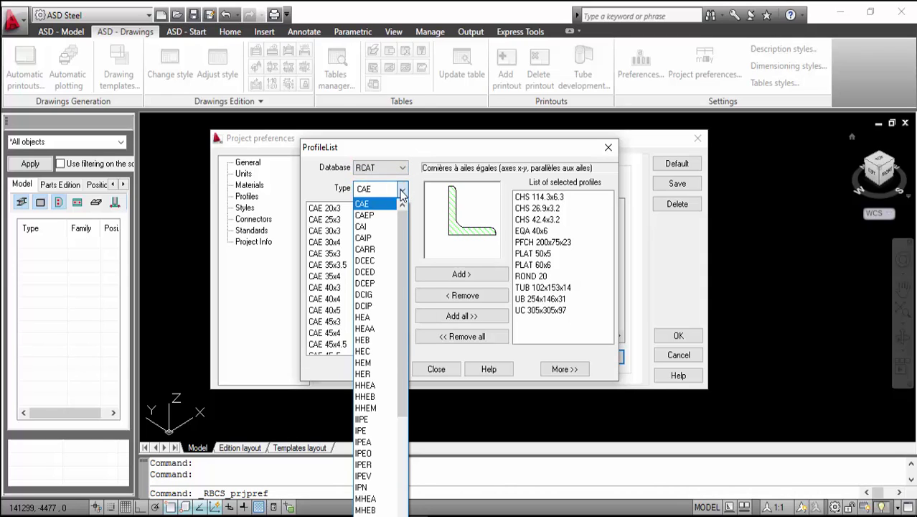
click(372, 340)
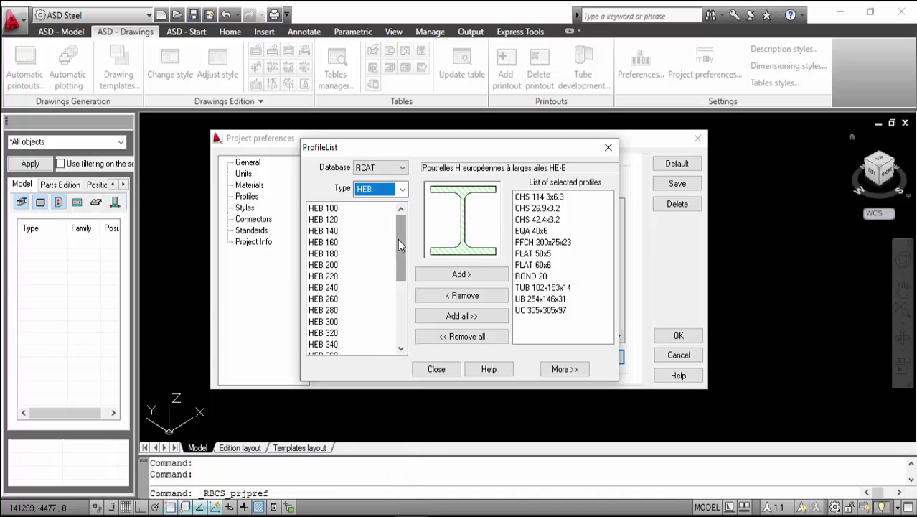
Browse RCAT types MHEA, IPE, IPEA, HHEM, HER and HEC, then settle on HEB.
click(401, 189)
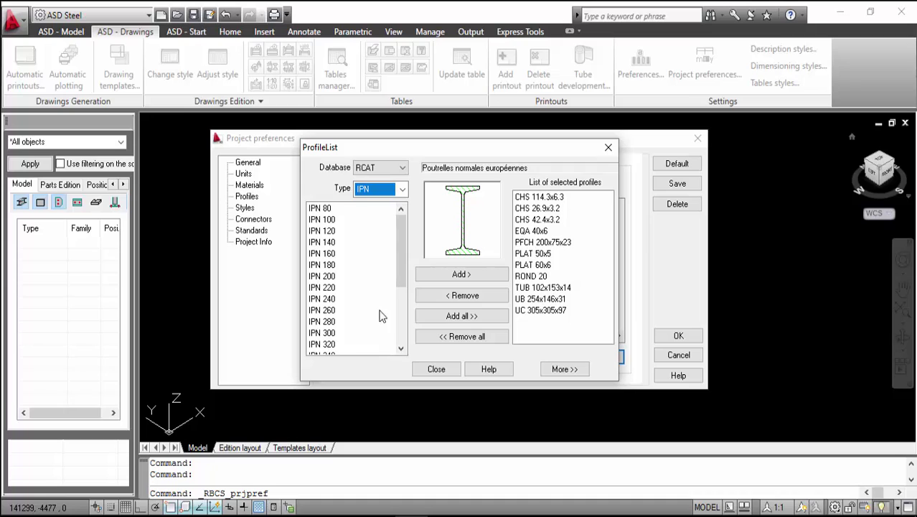
key(Down)
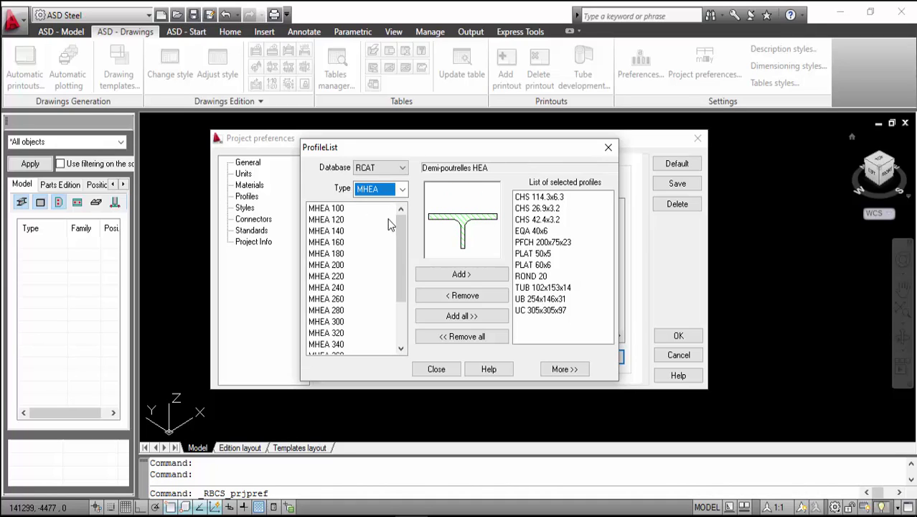
key(Down)
key(Down)
key(Down)
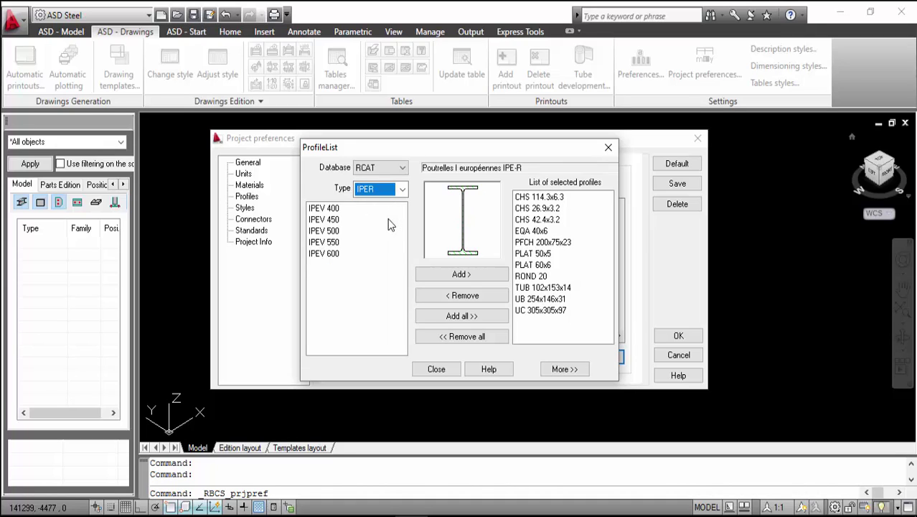
key(Down)
key(Down)
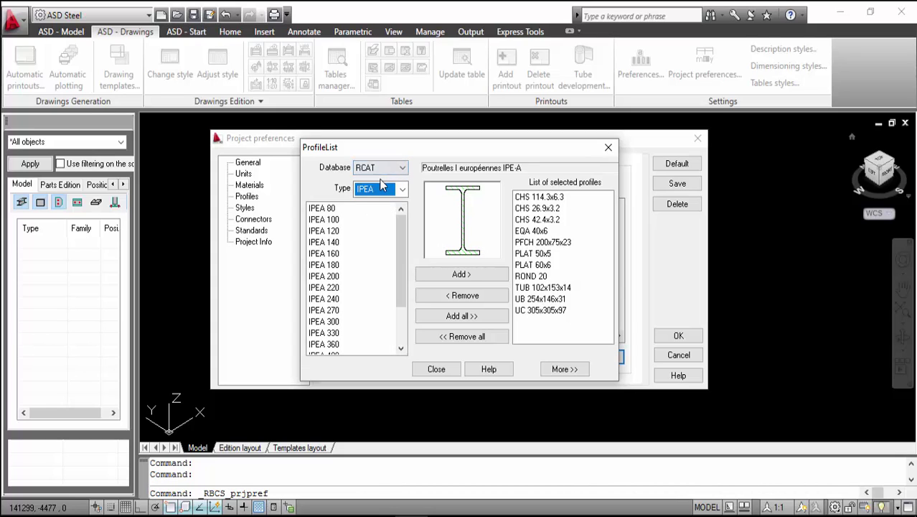
key(Down)
key(Down)
key(Down)
key(Down)
key(Down)
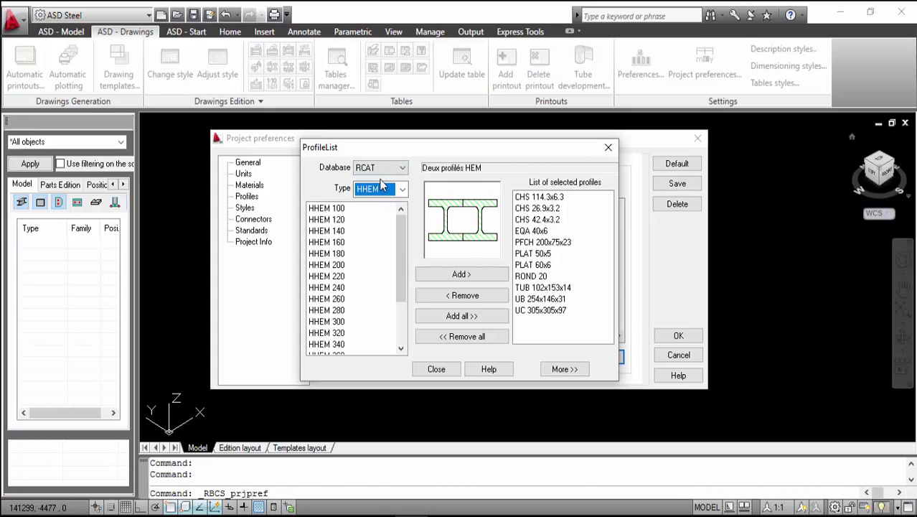
key(Down)
key(Down)
key(Down)
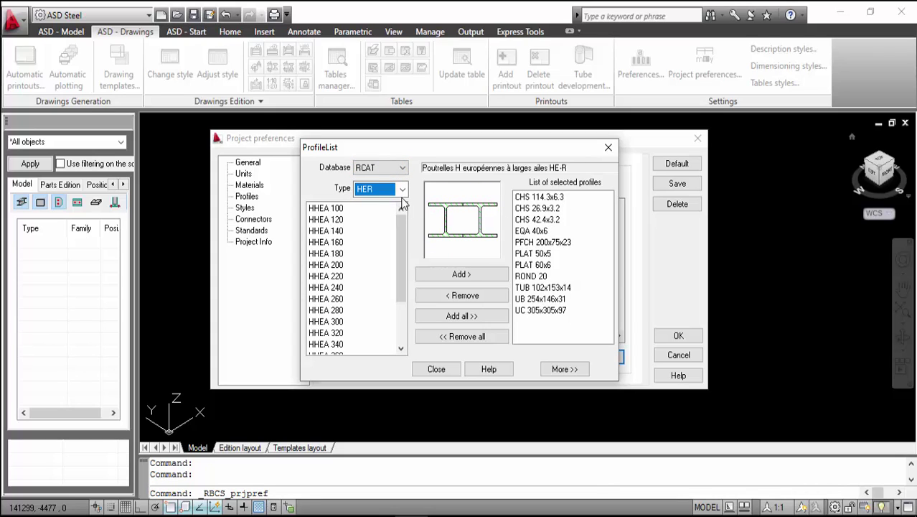
key(Down)
key(Down)
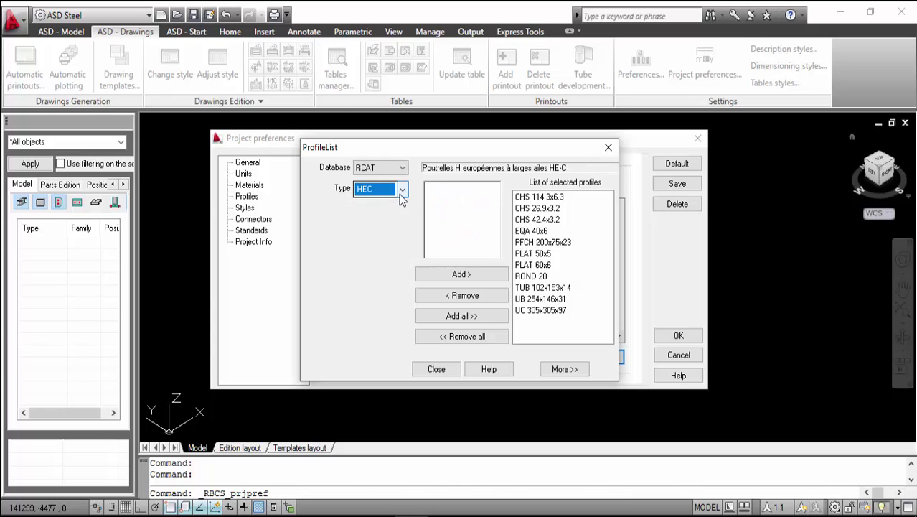
click(402, 190)
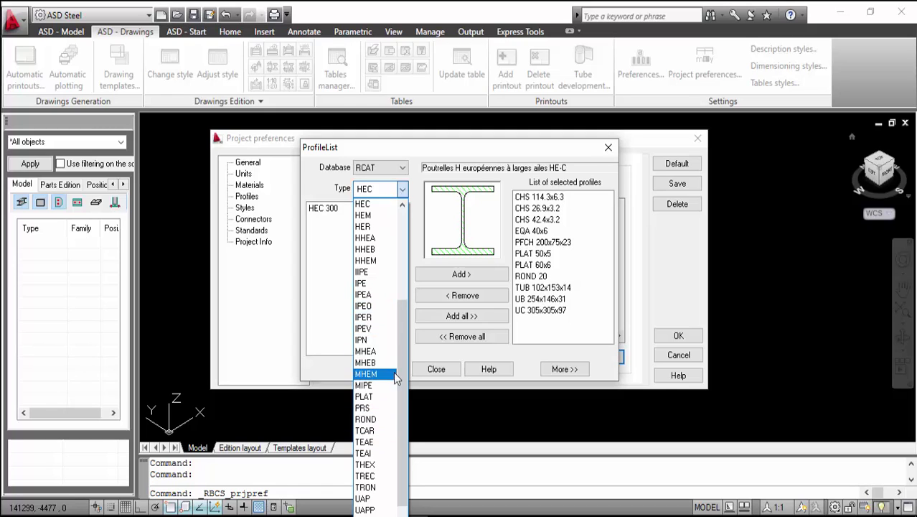
drag(401, 357, 402, 281)
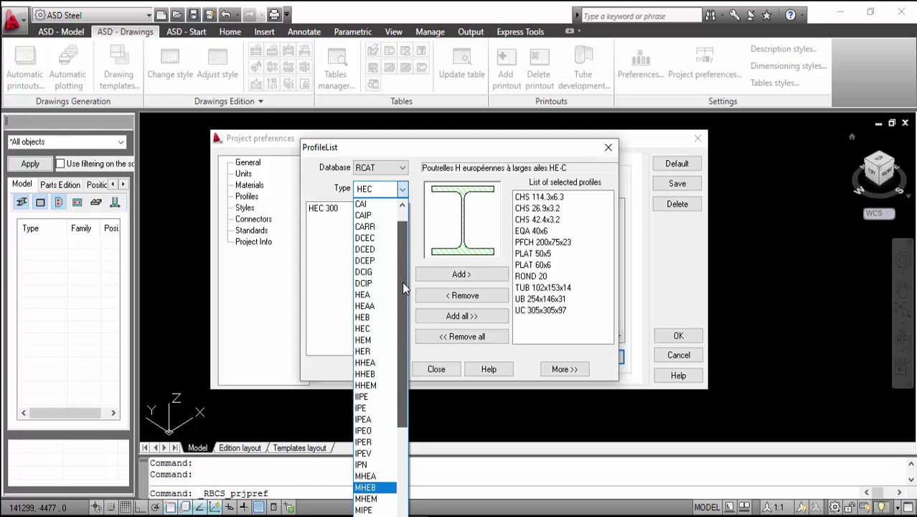
click(375, 317)
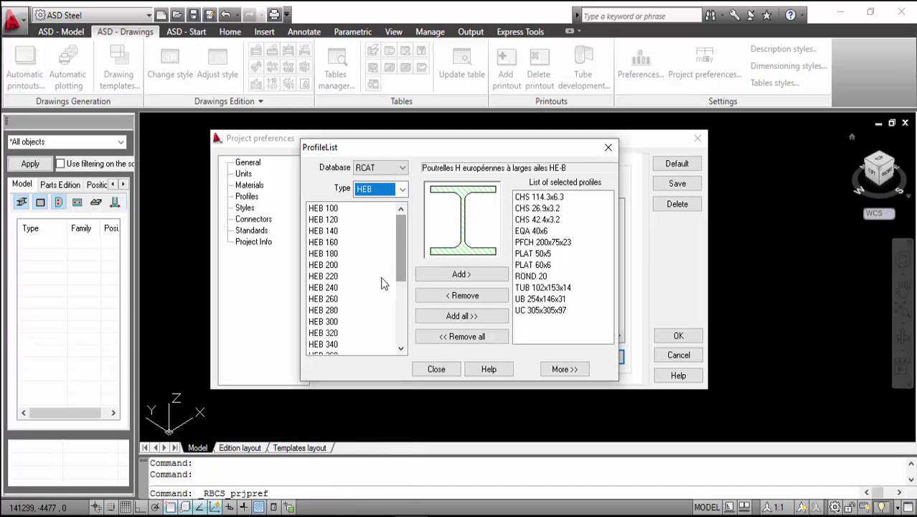
Add HEB 200 through HEB 280 to the selected profiles and review the list.
click(332, 266)
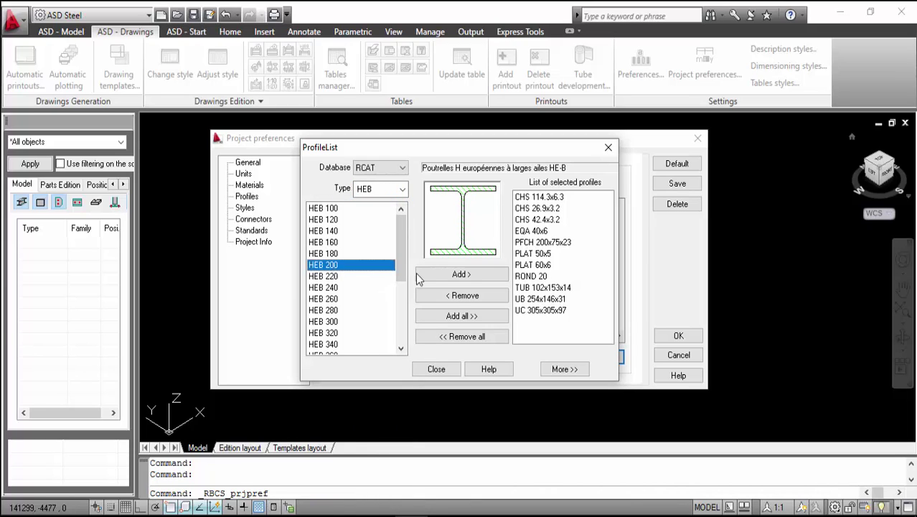
shift+click(349, 277)
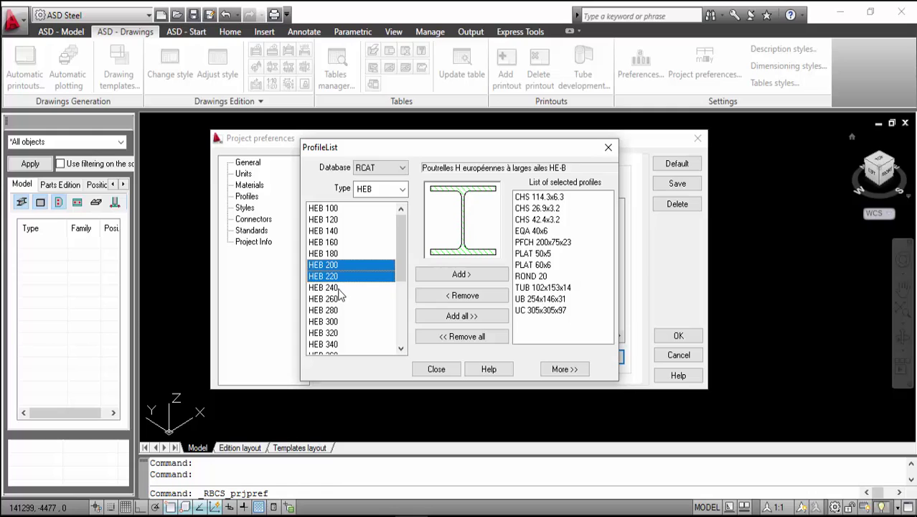
shift+click(342, 299)
shift+click(343, 314)
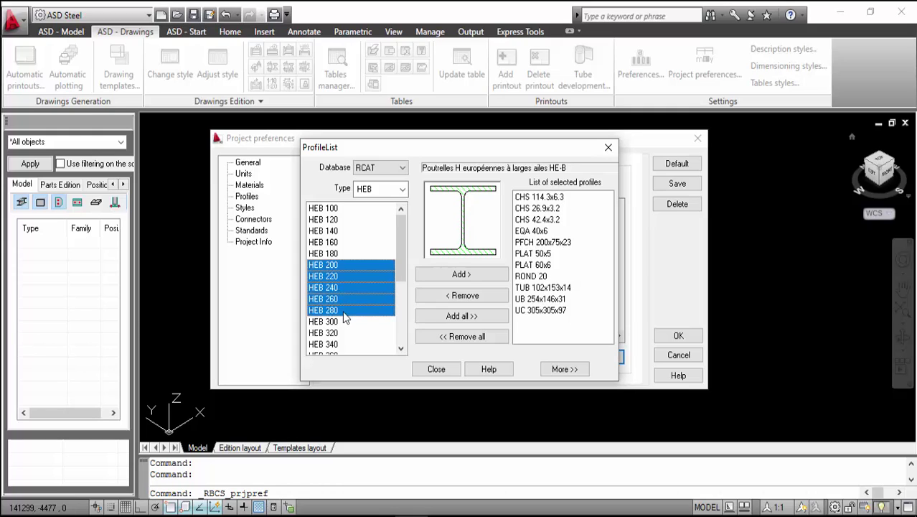
click(443, 274)
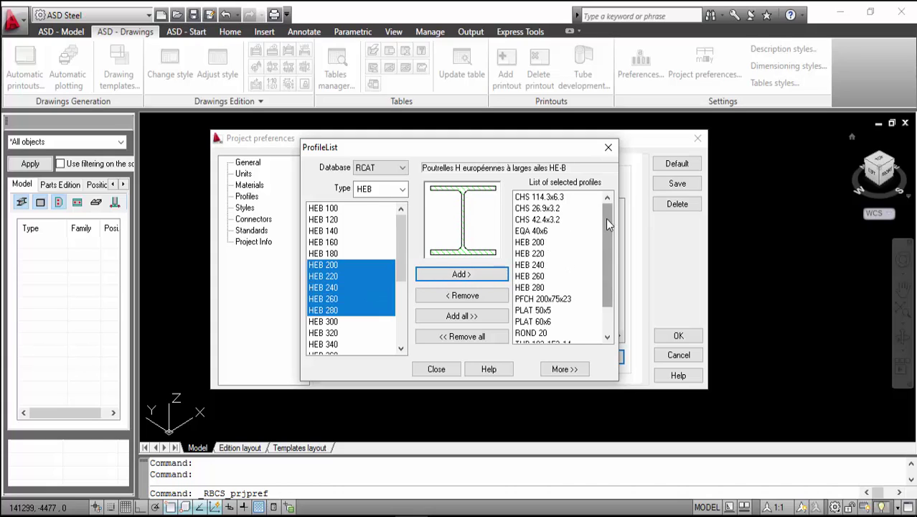
drag(605, 218, 587, 167)
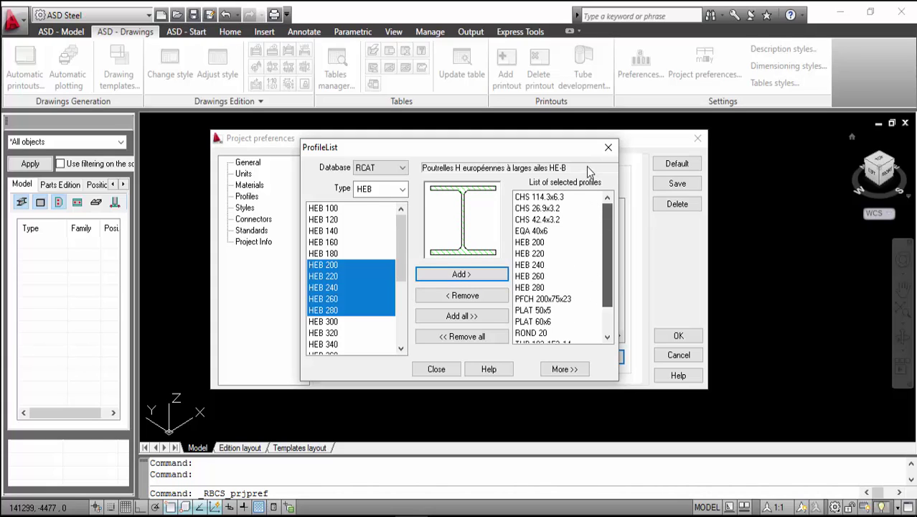
click(541, 198)
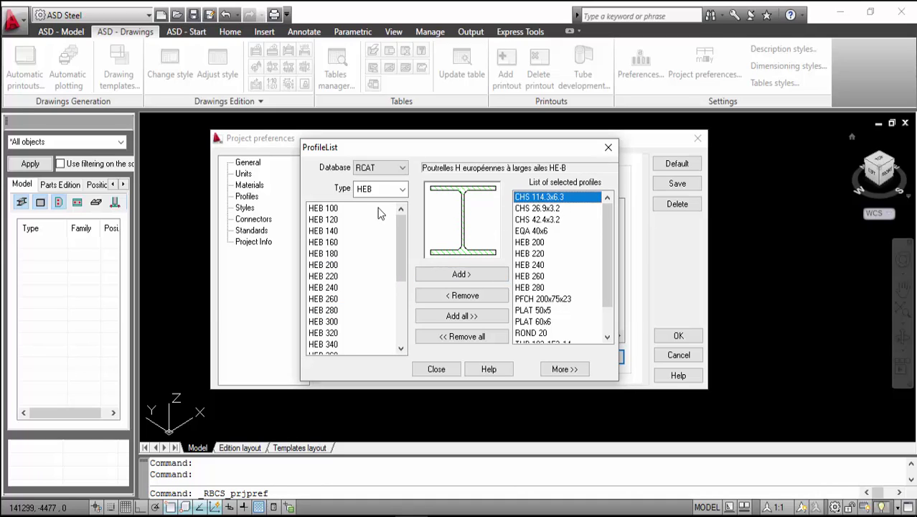
Switch the type to IPN and add IPN 120 through IPN 300 to the selected profiles.
click(402, 189)
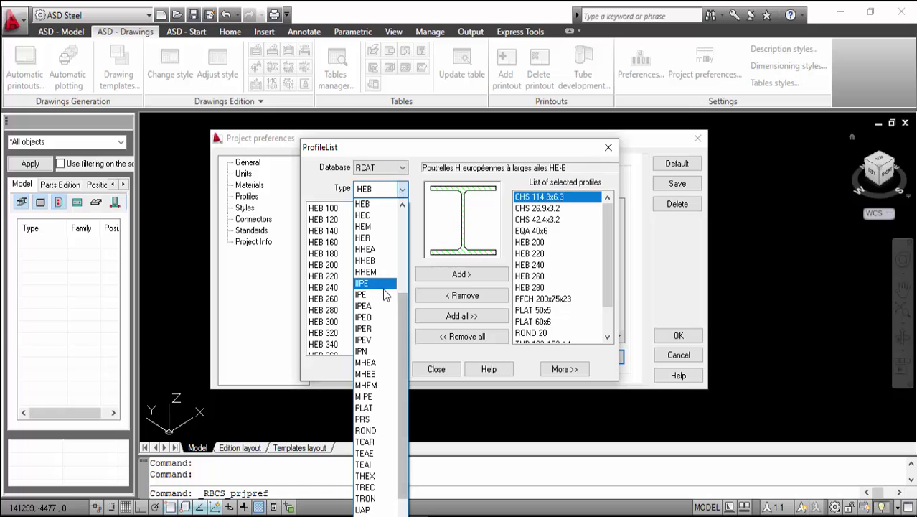
click(377, 351)
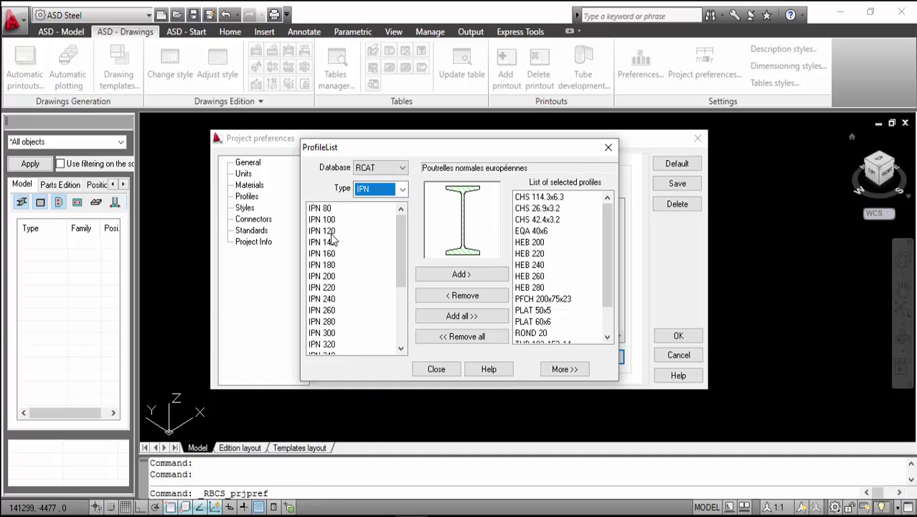
drag(332, 230, 338, 298)
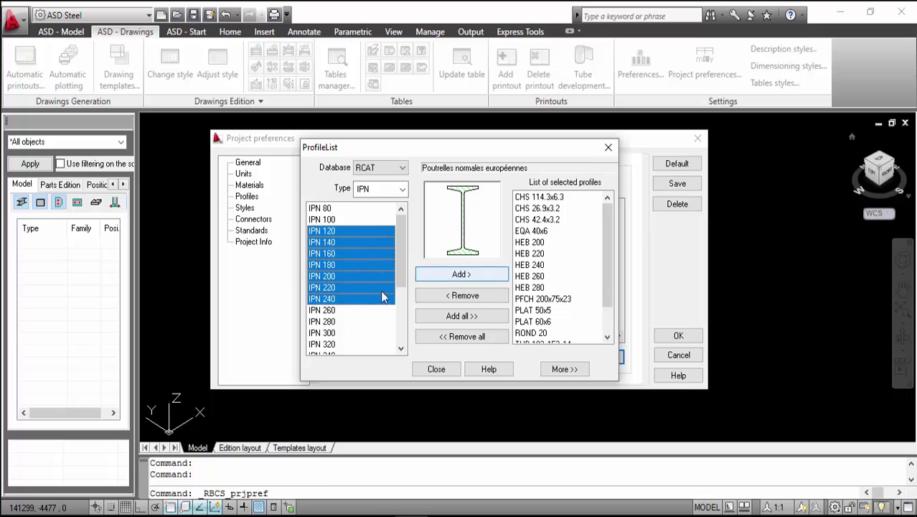
shift+click(343, 321)
shift+click(338, 333)
click(459, 275)
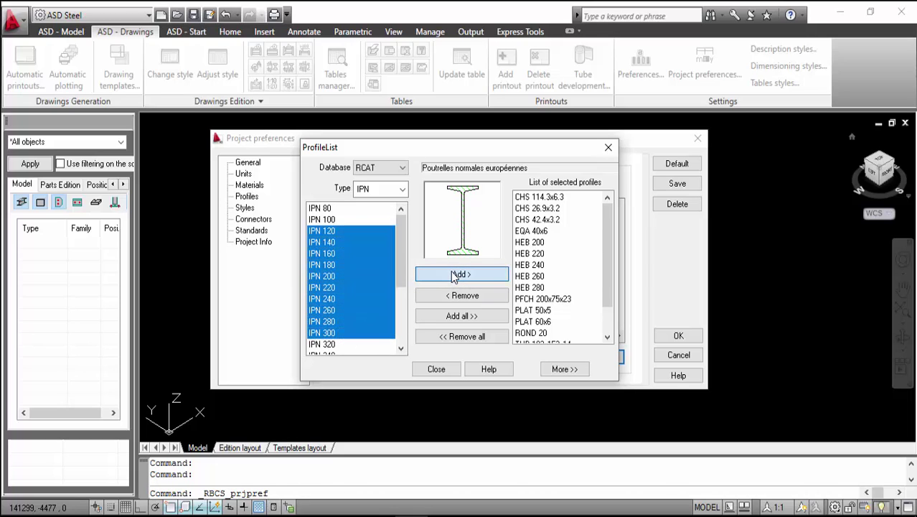
click(402, 188)
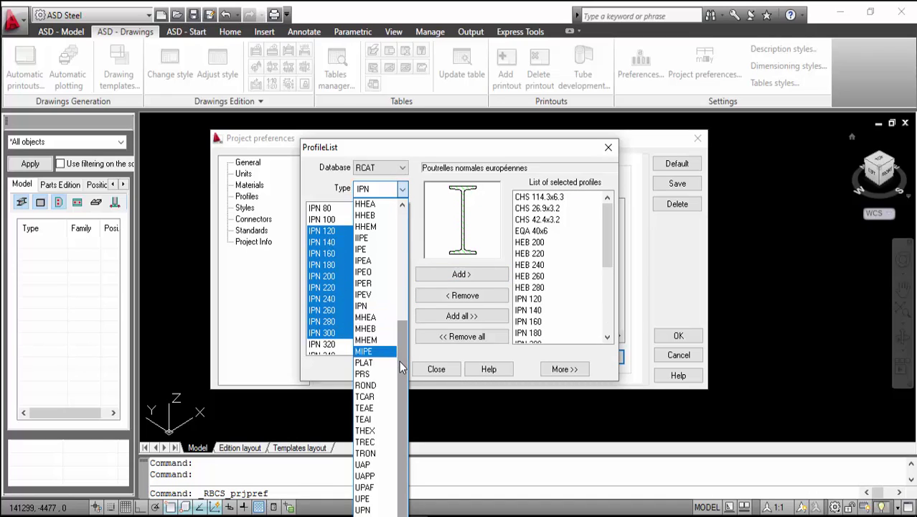
Set the type to UPN, select UPN 100 through UPN 140, and add and confirm them.
click(378, 511)
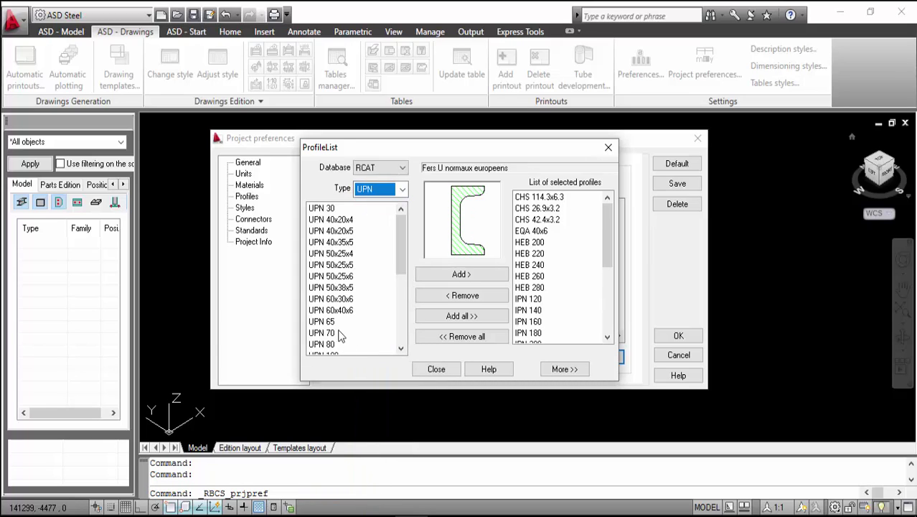
drag(399, 251, 402, 278)
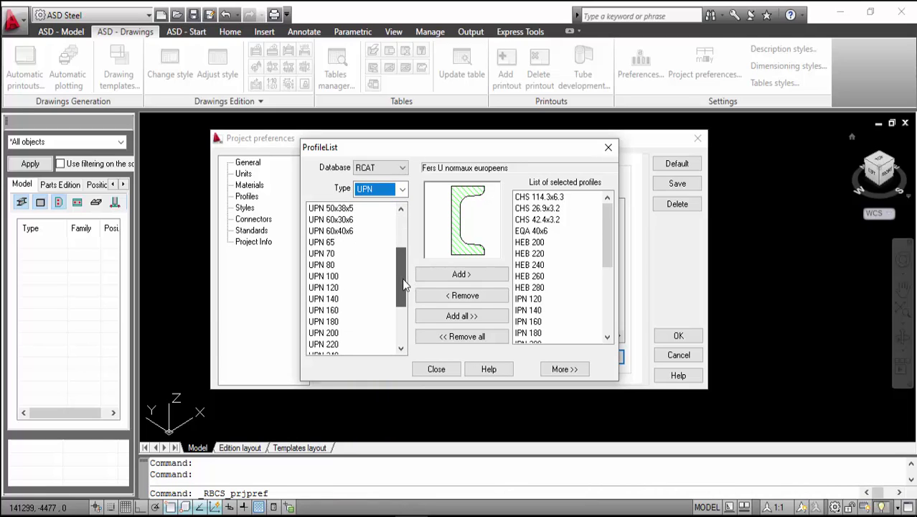
click(327, 279)
drag(327, 280, 341, 305)
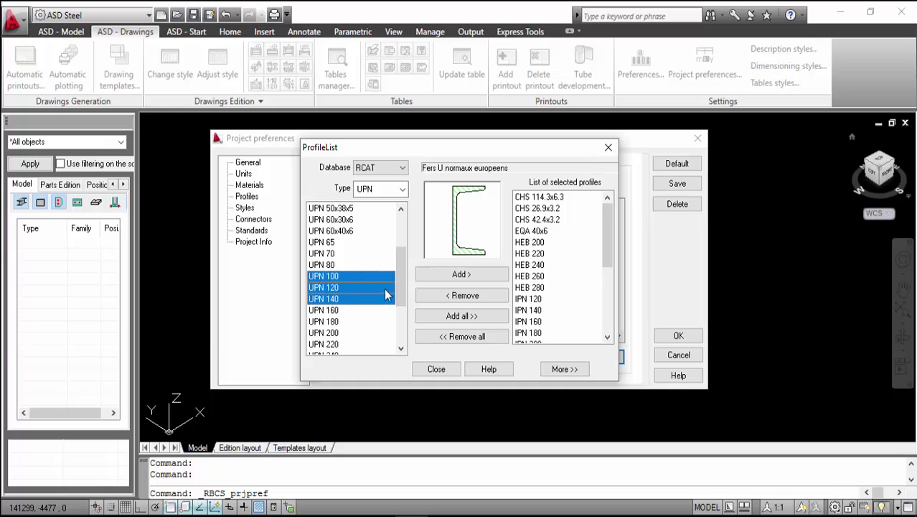
click(459, 277)
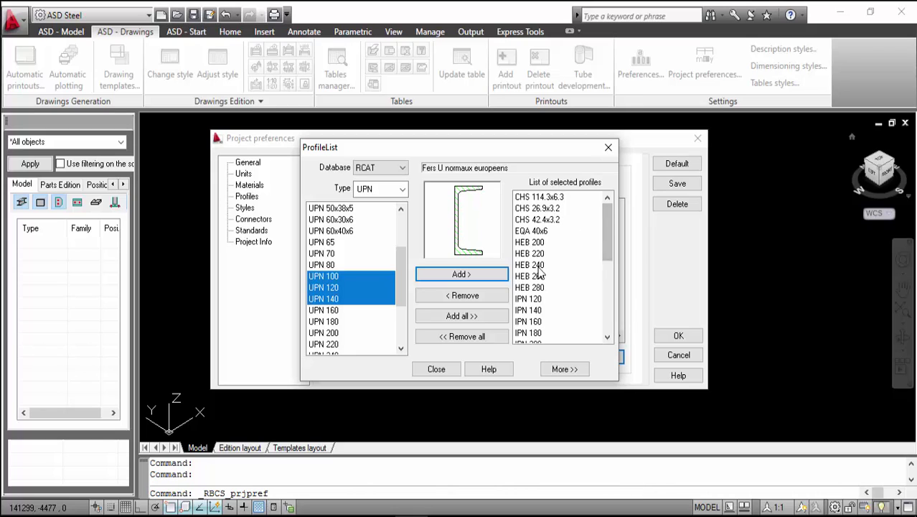
scroll(542, 276, down, 4)
key(Return)
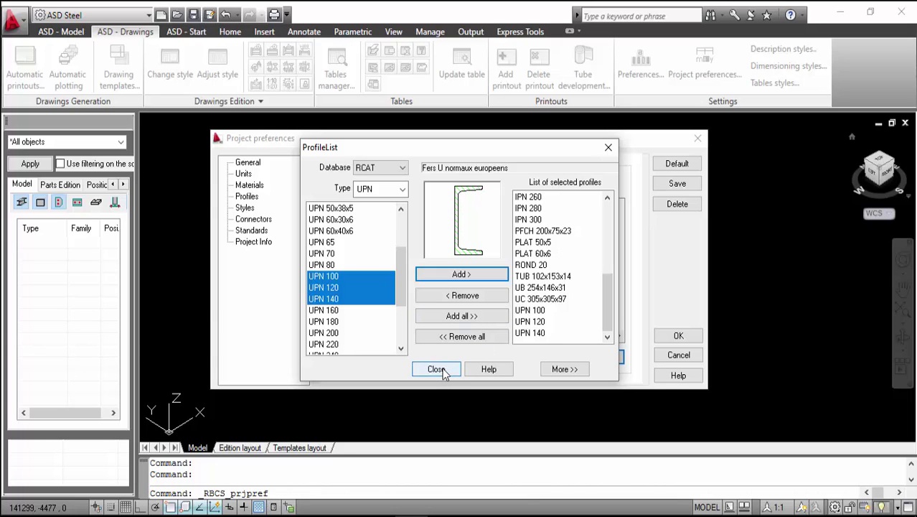
click(350, 298)
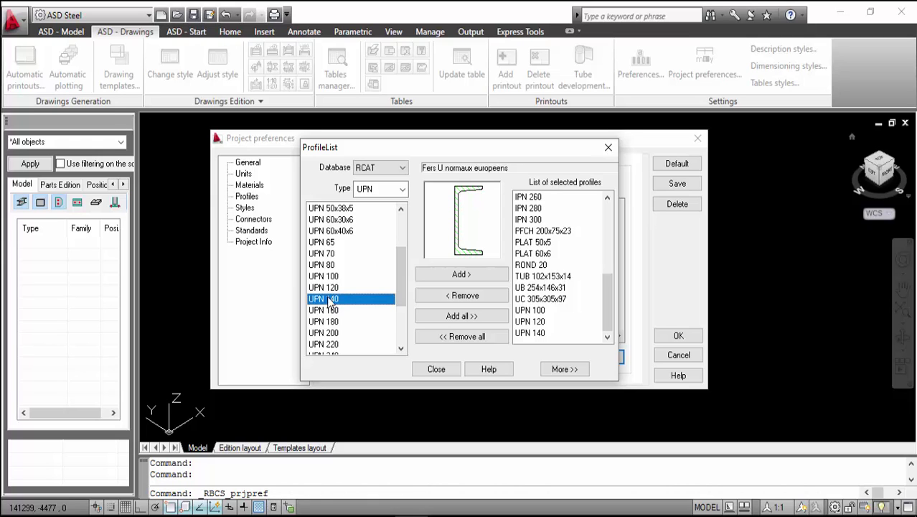
Expand the section properties panel, move the window up, and view UPN 100's dimensions.
click(564, 369)
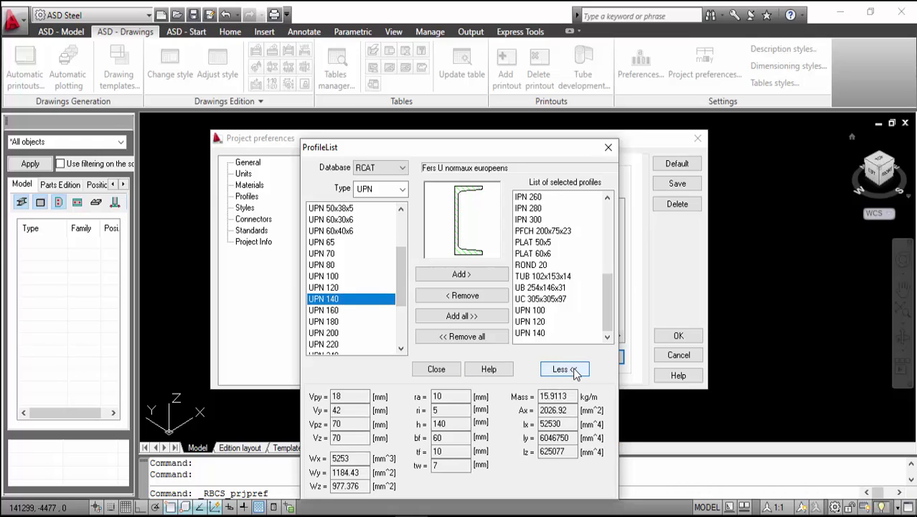
drag(561, 149, 545, 68)
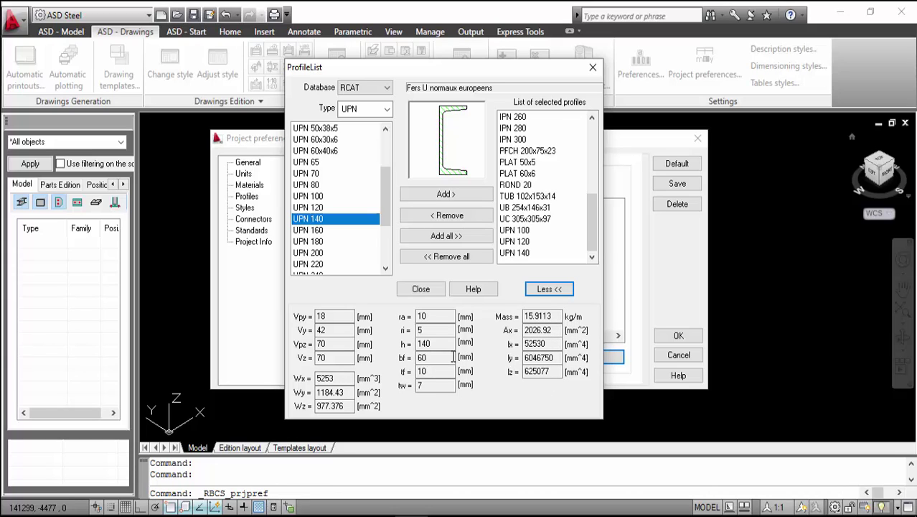
click(319, 197)
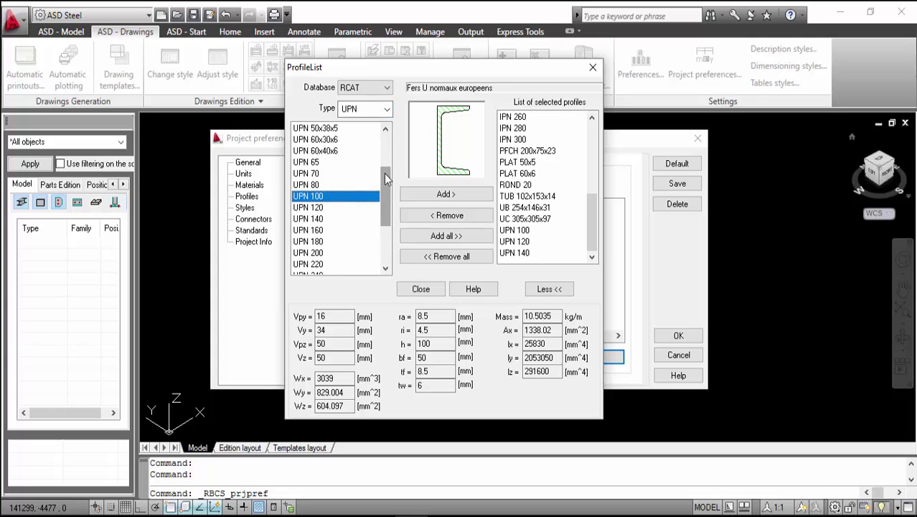
drag(385, 175, 374, 252)
click(387, 108)
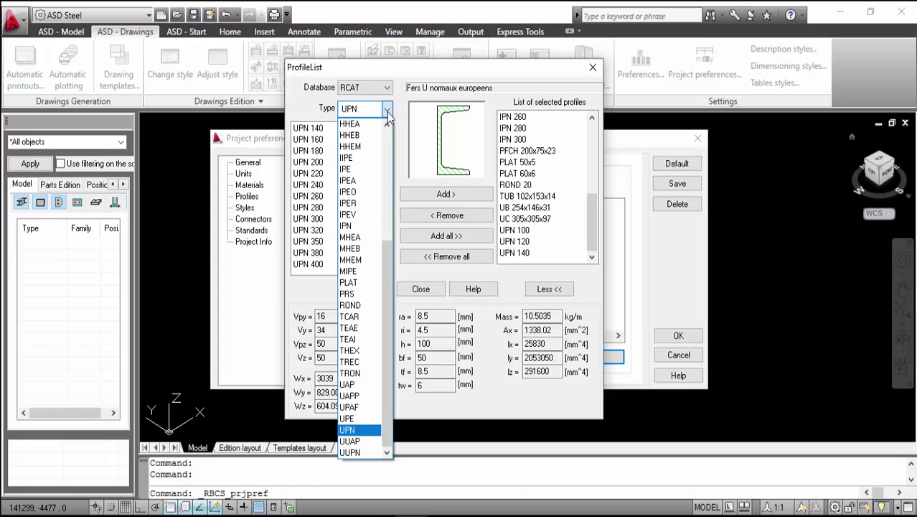
Step through RCAT types ROND, CAE, CAIP, DCED, DCIP, HEC, HER, HHEA to HHEM and scroll its sizes.
click(359, 304)
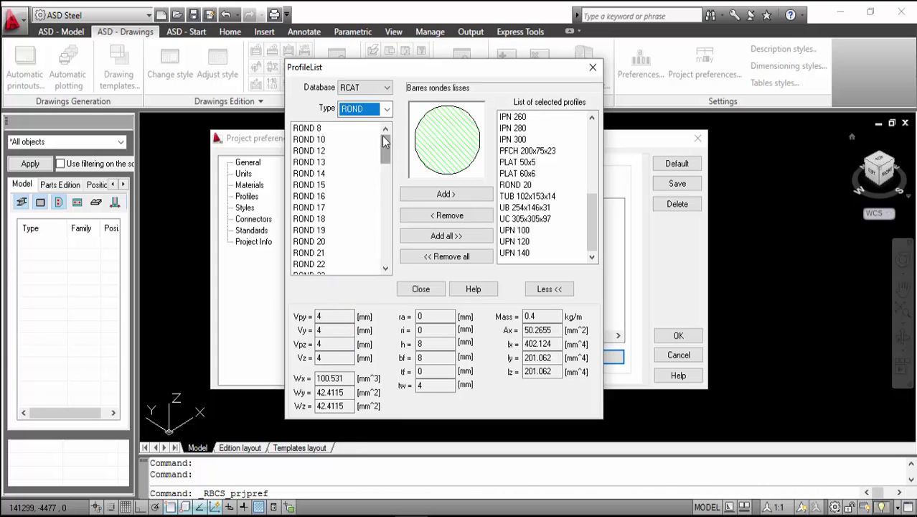
click(386, 109)
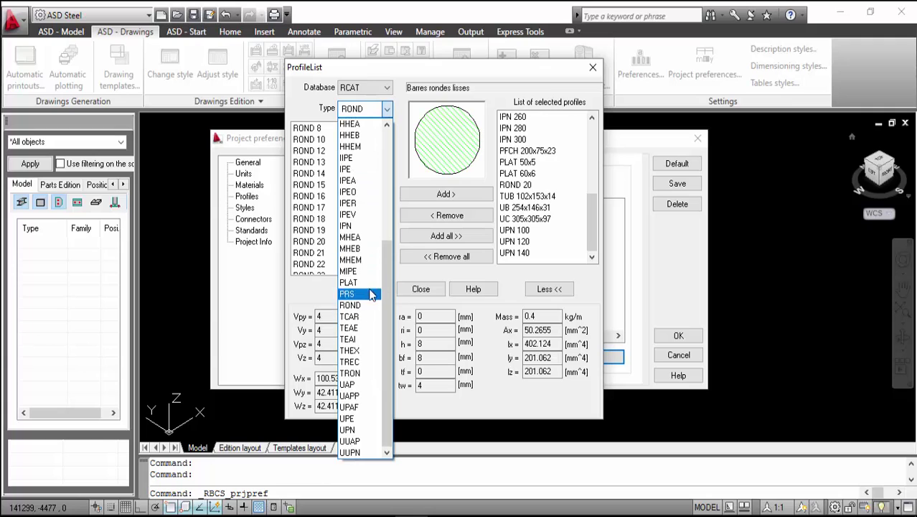
drag(382, 266, 404, 146)
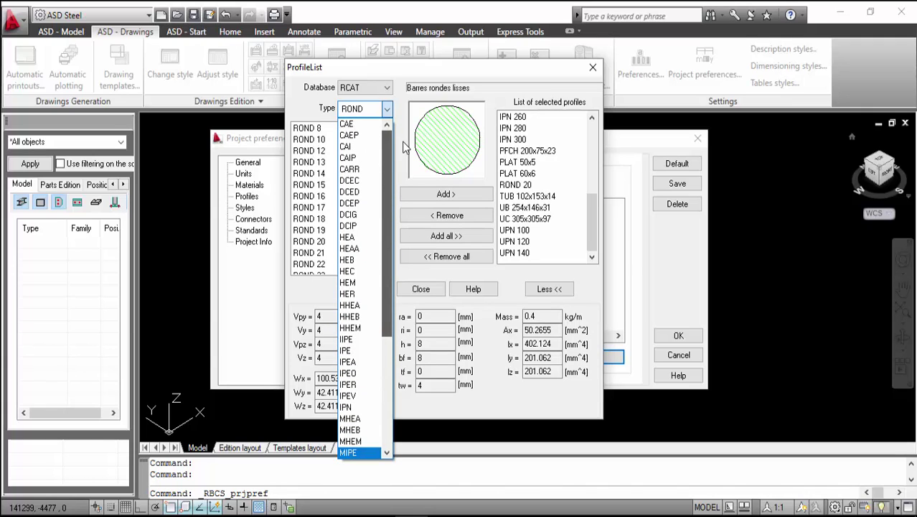
click(352, 123)
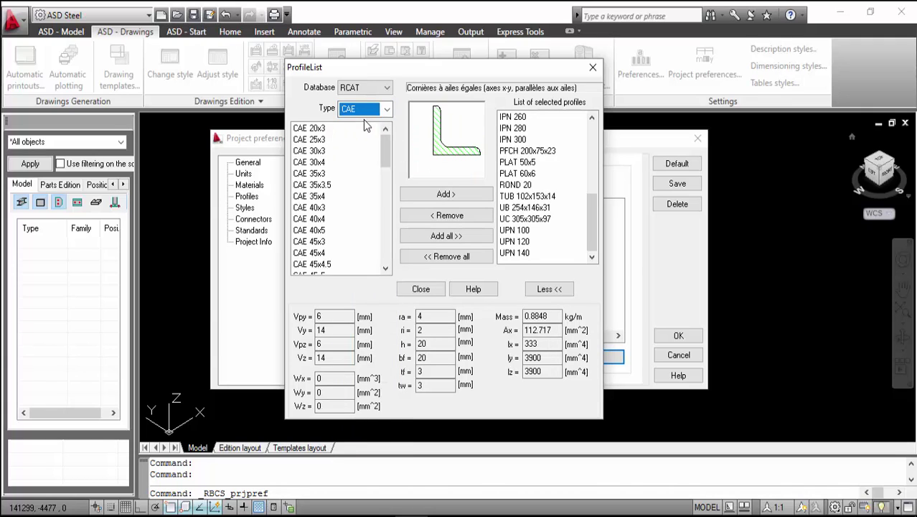
key(Down)
key(Down)
key(Down)
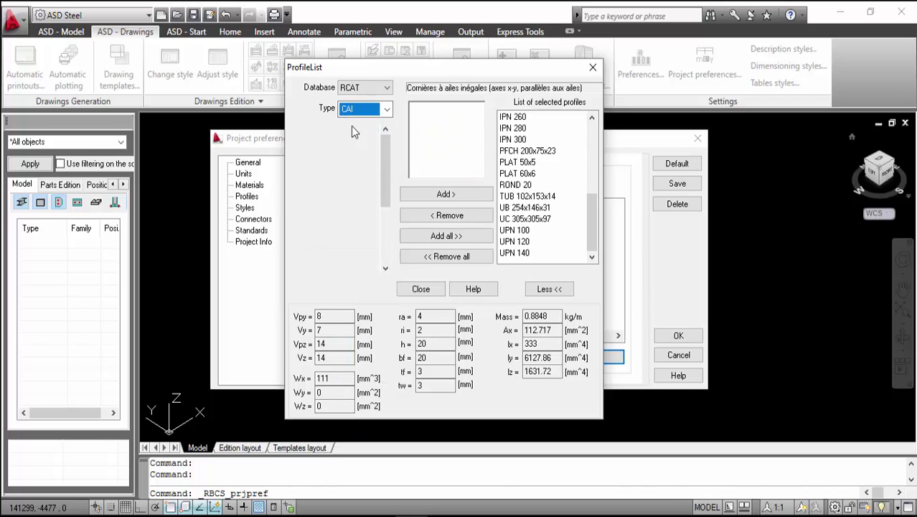
key(Down)
key(Down)
key(Down)
key(Down)
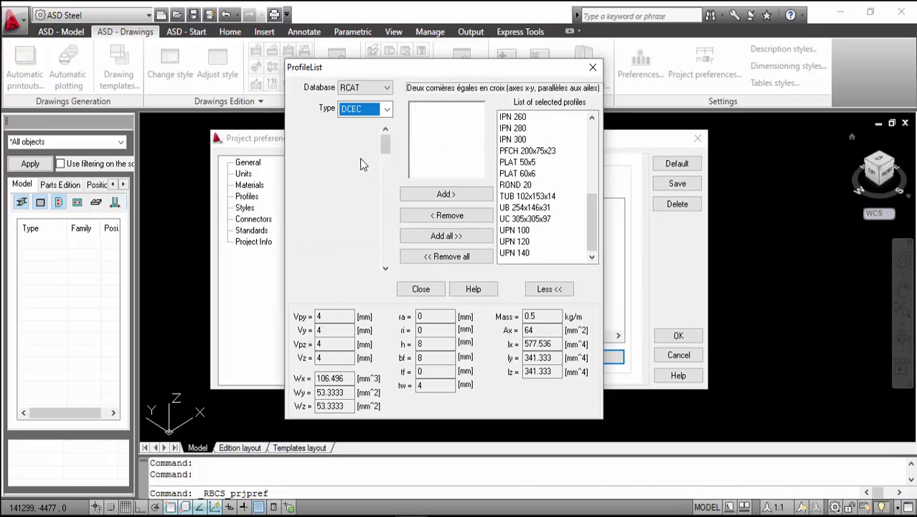
key(Down)
key(Down)
key(Down)
key(Down)
key(Down)
key(Down)
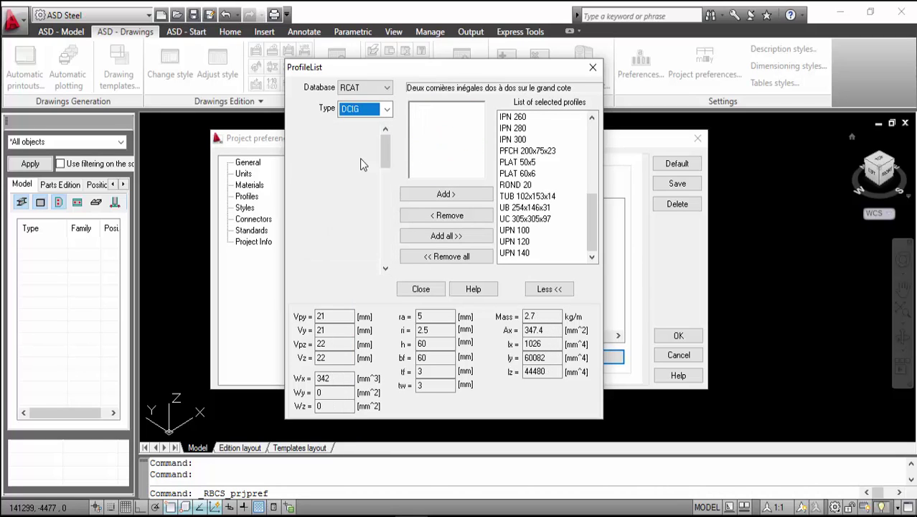
key(Down)
key(Down)
key(Down)
key(Down)
key(Down)
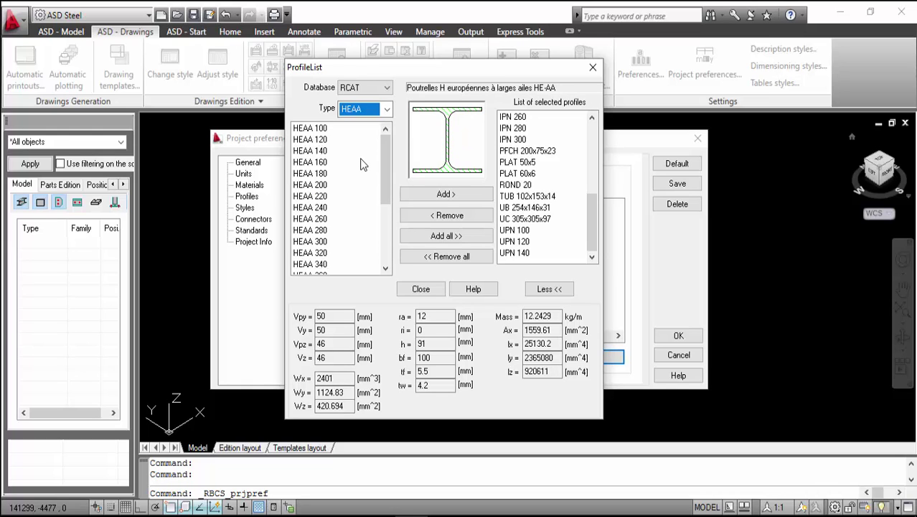
key(Down)
key(Down)
key(Down)
key(Down)
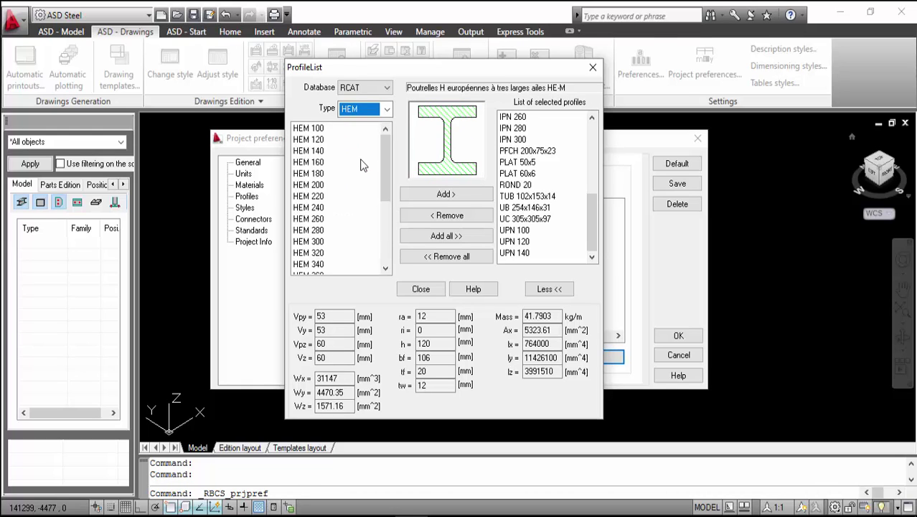
key(Down)
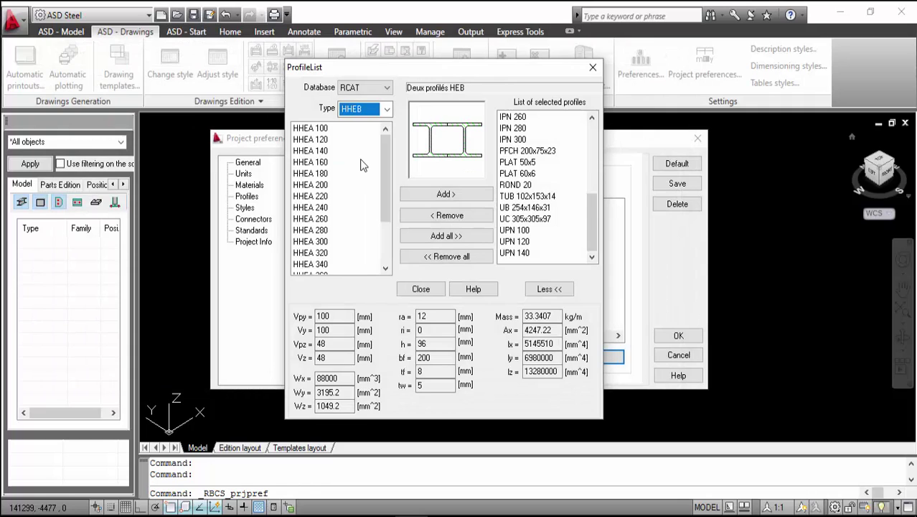
key(Down)
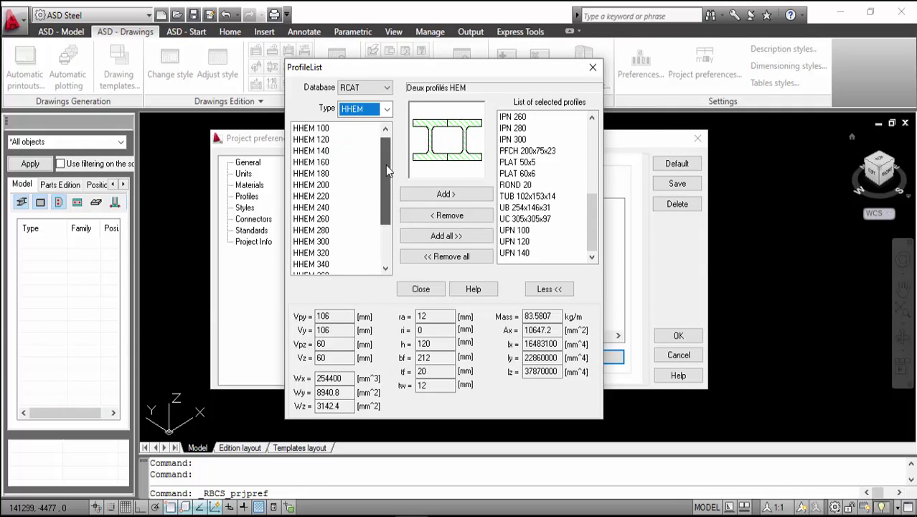
drag(386, 165, 383, 246)
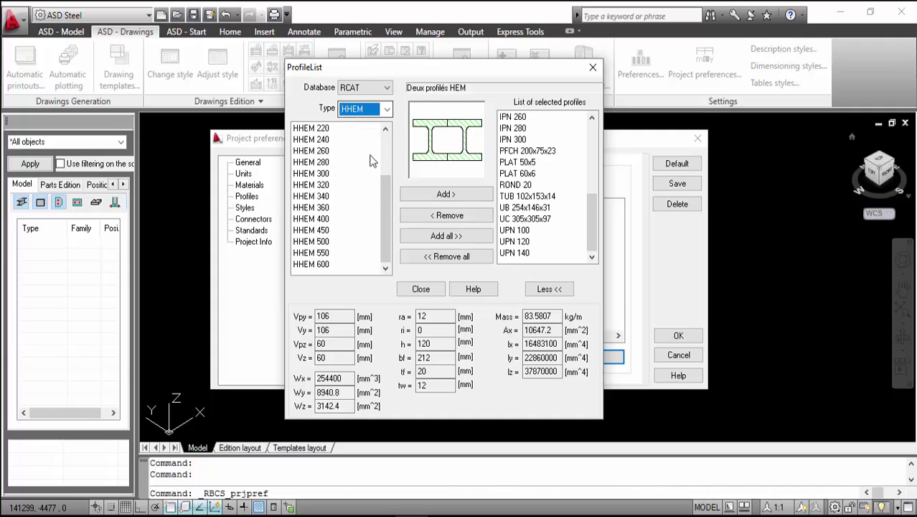
Close ProfileList and mark RCAT France as the active profile database.
click(415, 289)
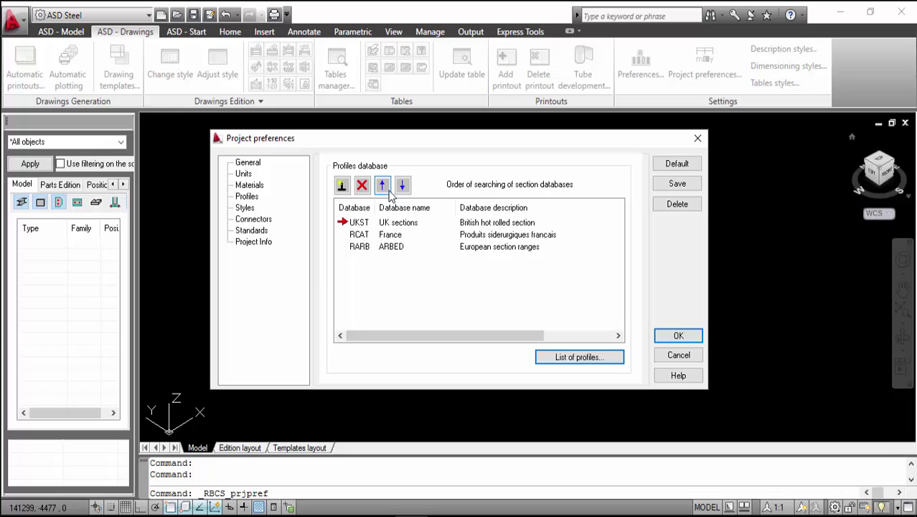
click(357, 234)
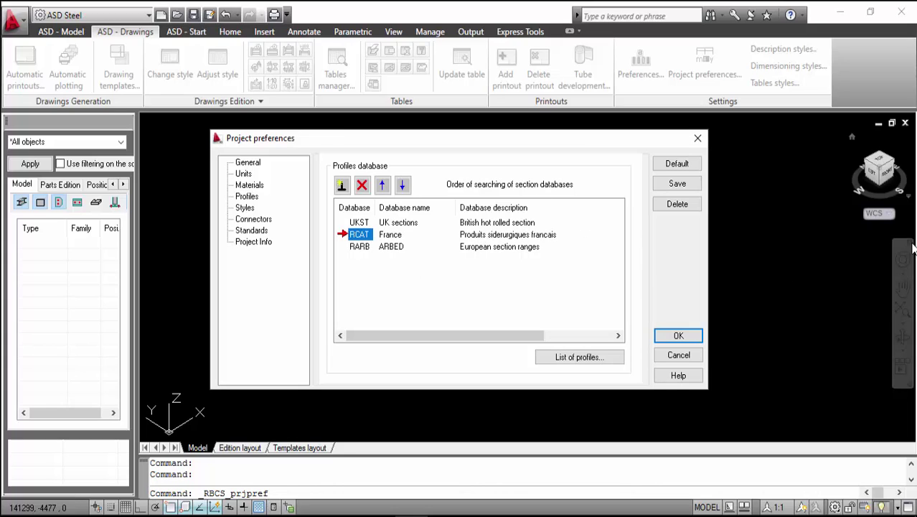
Show the Styles page and check the Bills of materials style, leaving it Standard.
click(246, 209)
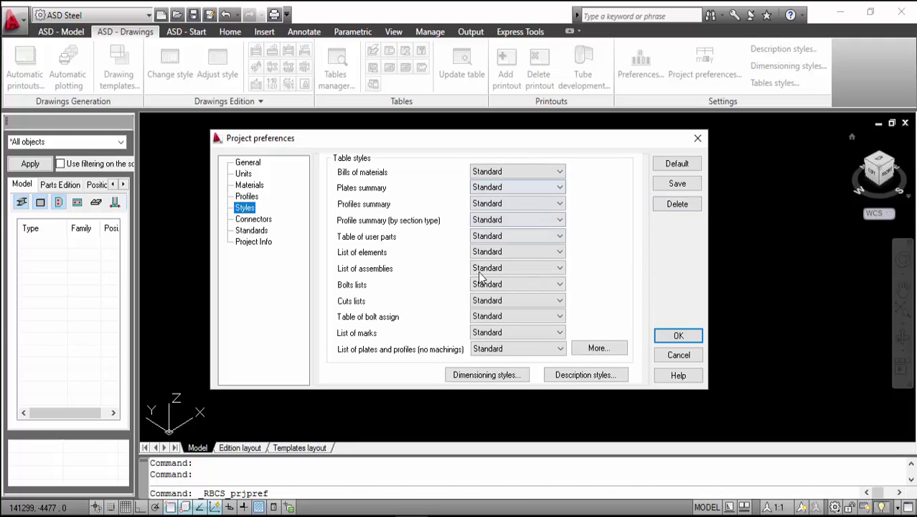
click(553, 173)
click(550, 171)
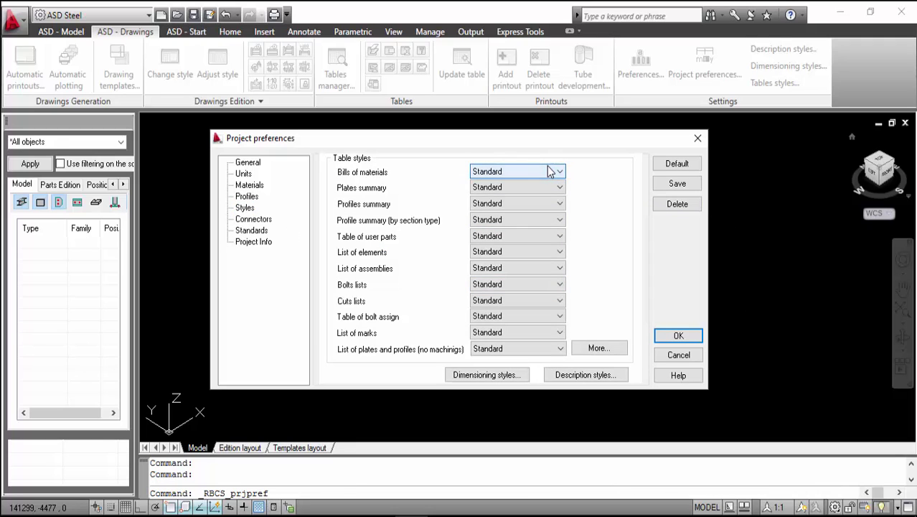
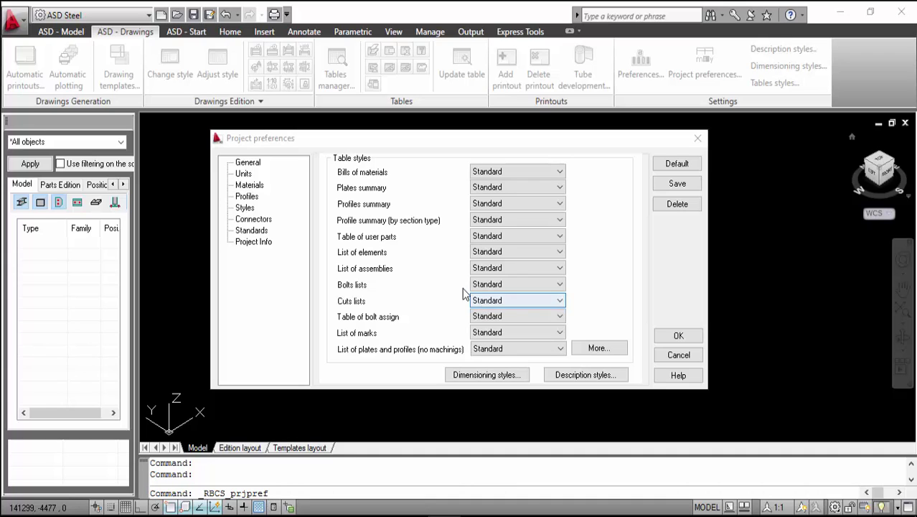
Set the default bolt standard to ISO4014 on the Connectors page.
click(244, 219)
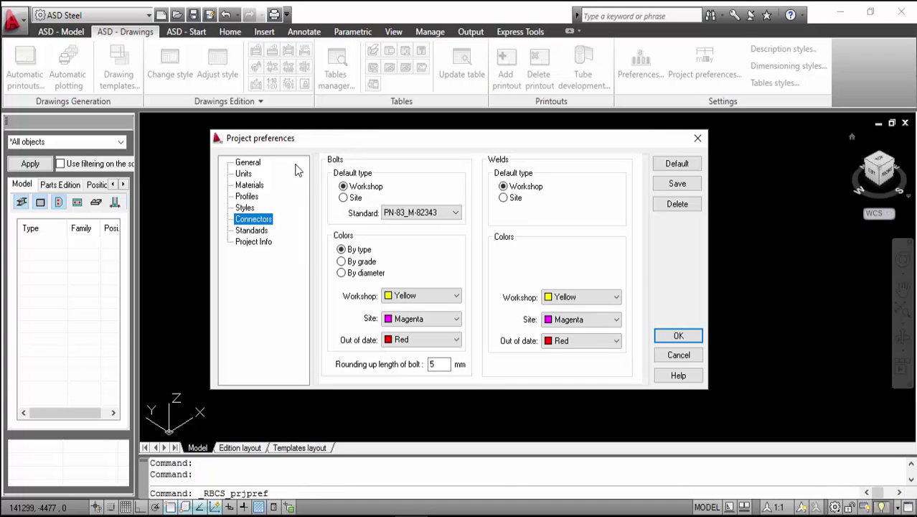
click(456, 212)
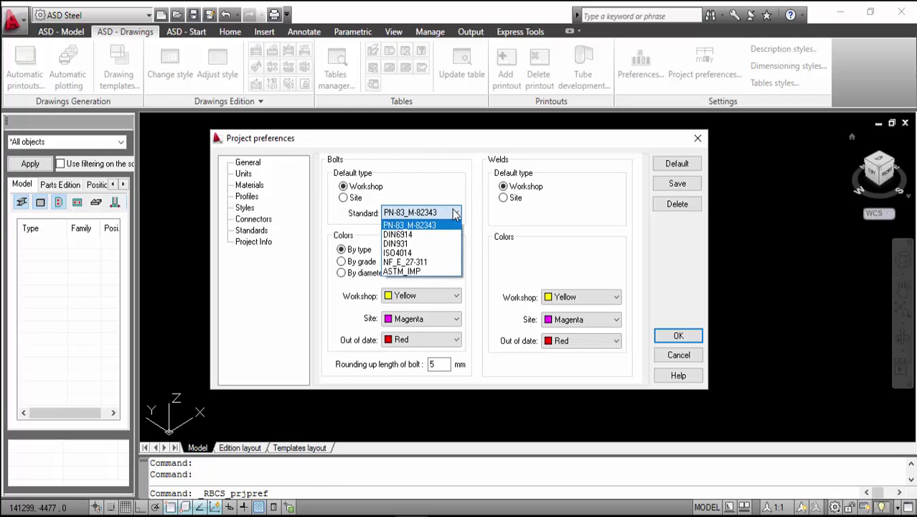
click(435, 254)
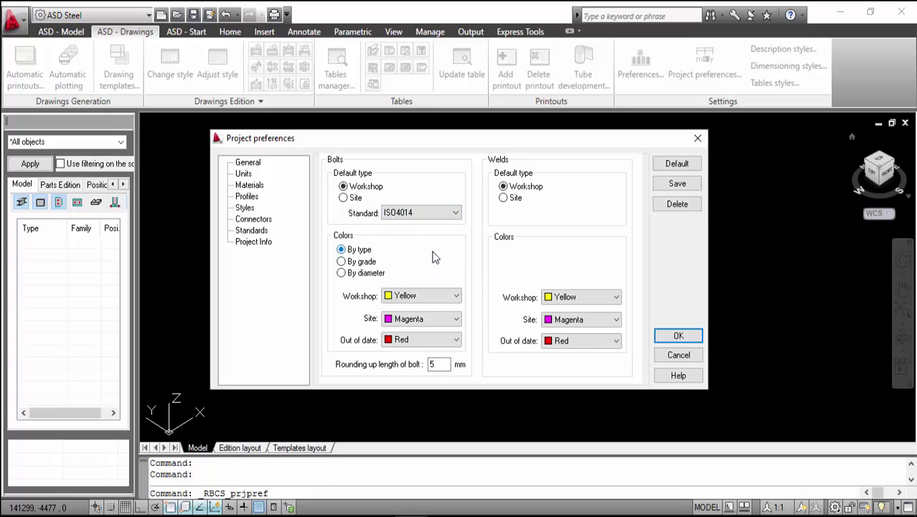
click(454, 213)
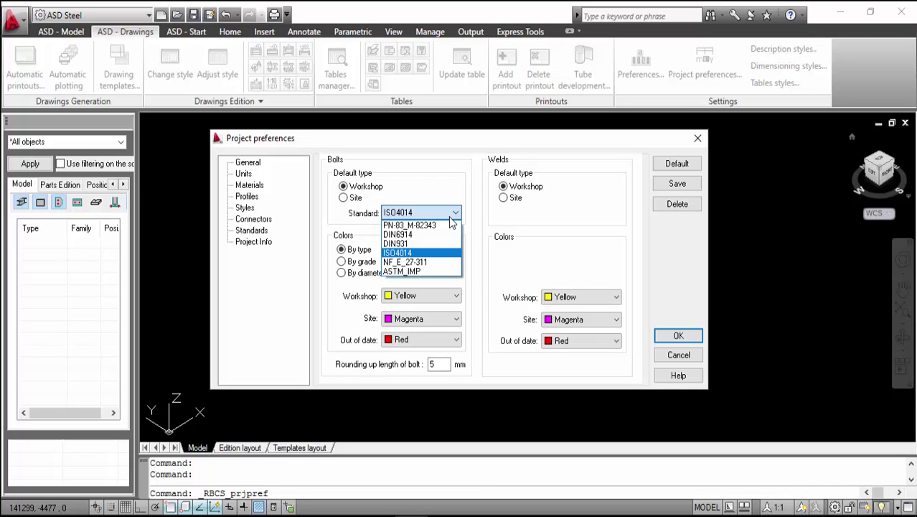
click(485, 209)
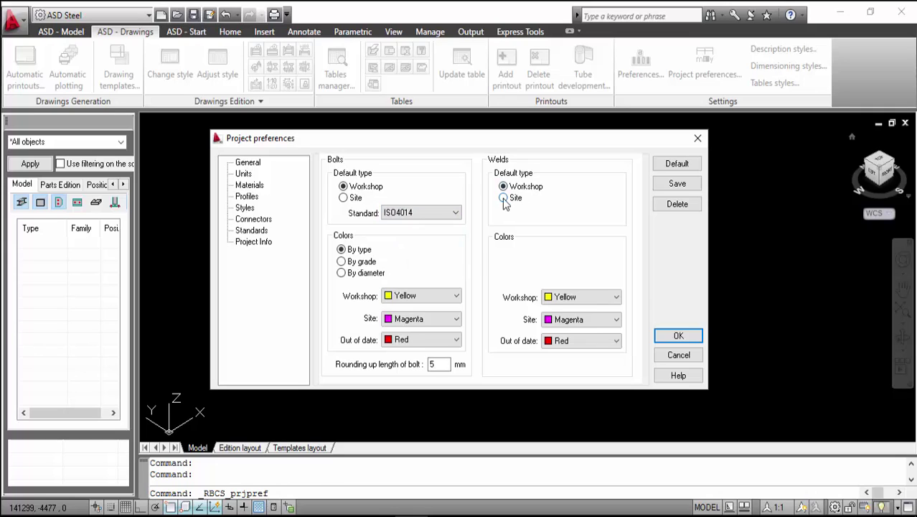
Try weld type and bolt colouring options, keeping workshop welds and bolts coloured by type.
click(503, 197)
click(503, 187)
click(344, 263)
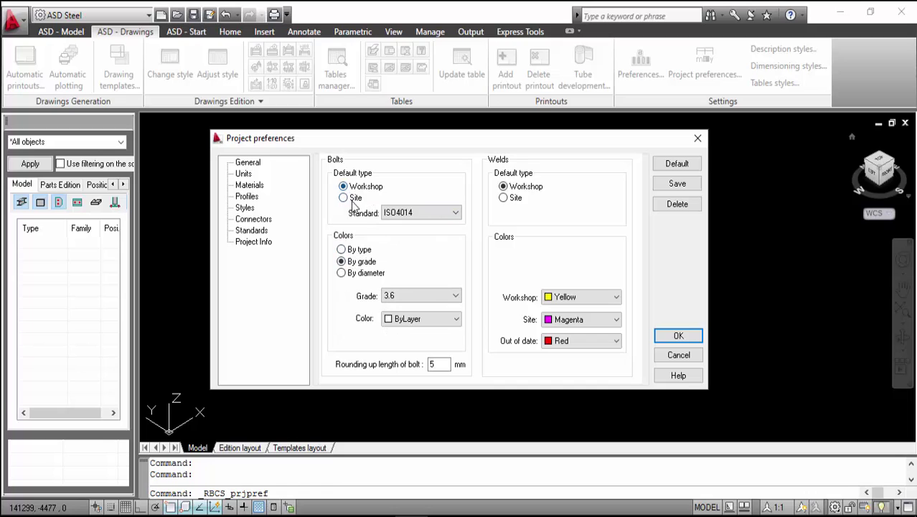
click(361, 249)
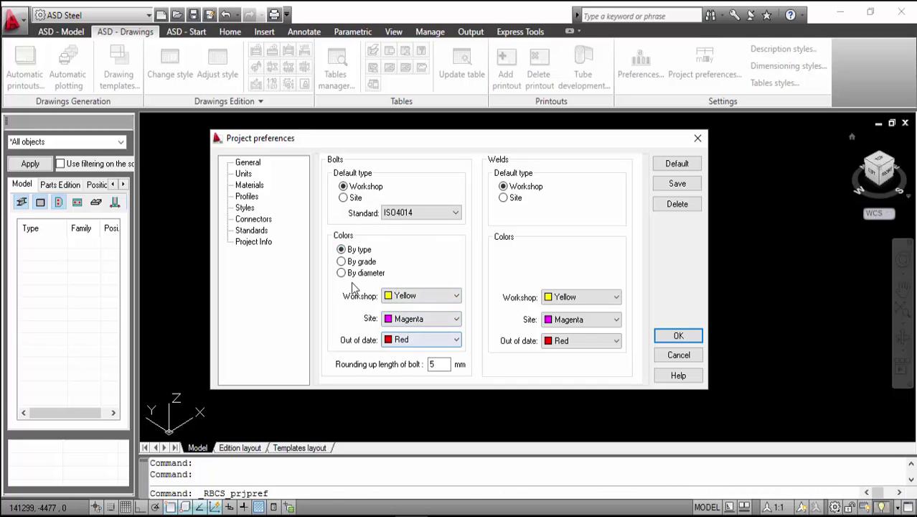
click(345, 262)
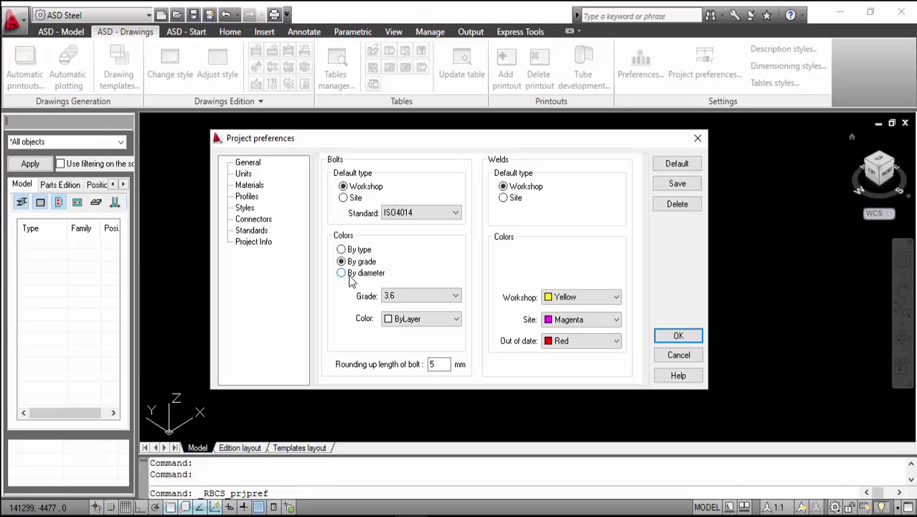
click(350, 276)
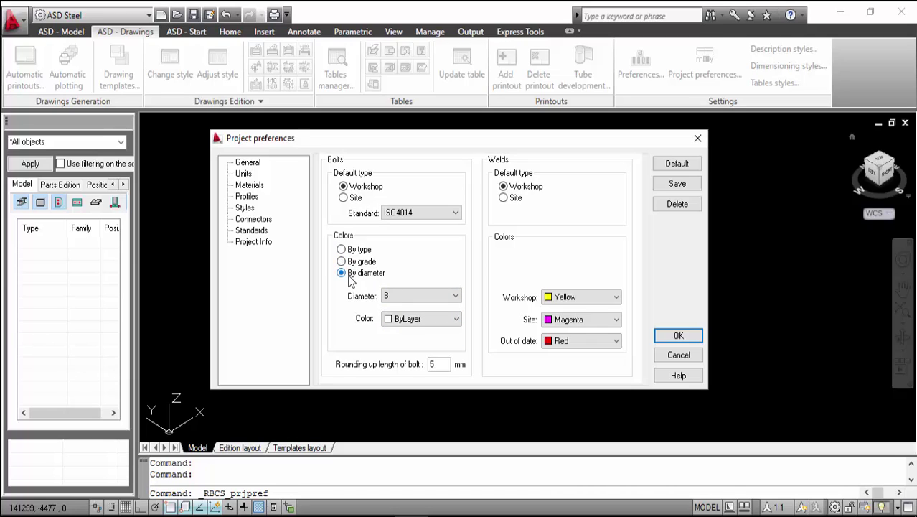
click(423, 320)
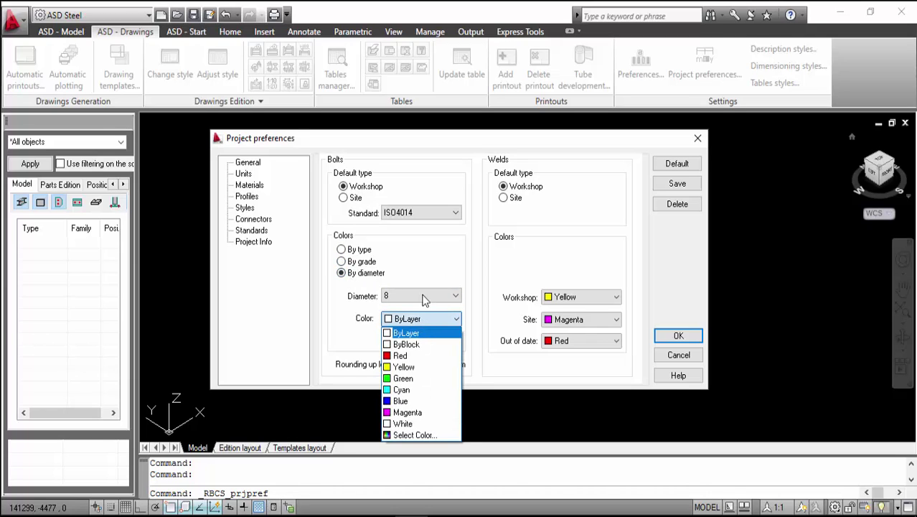
click(419, 255)
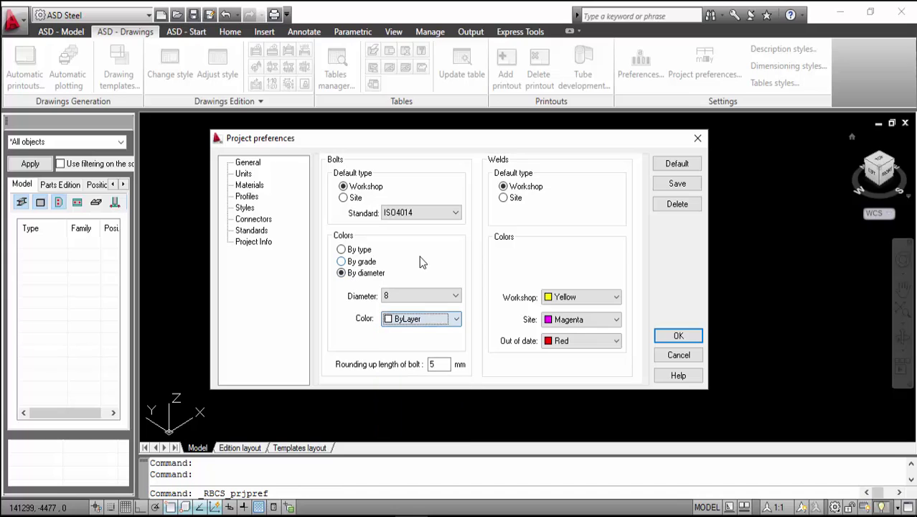
click(343, 249)
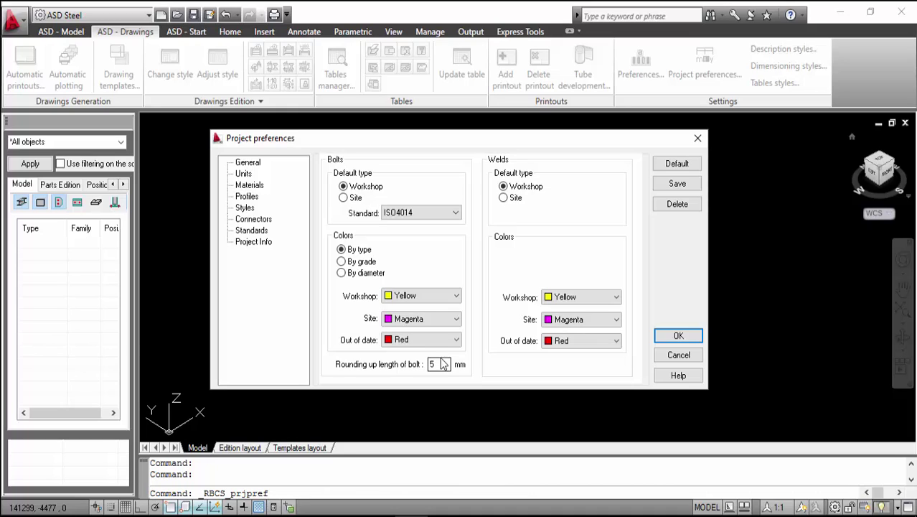
click(264, 231)
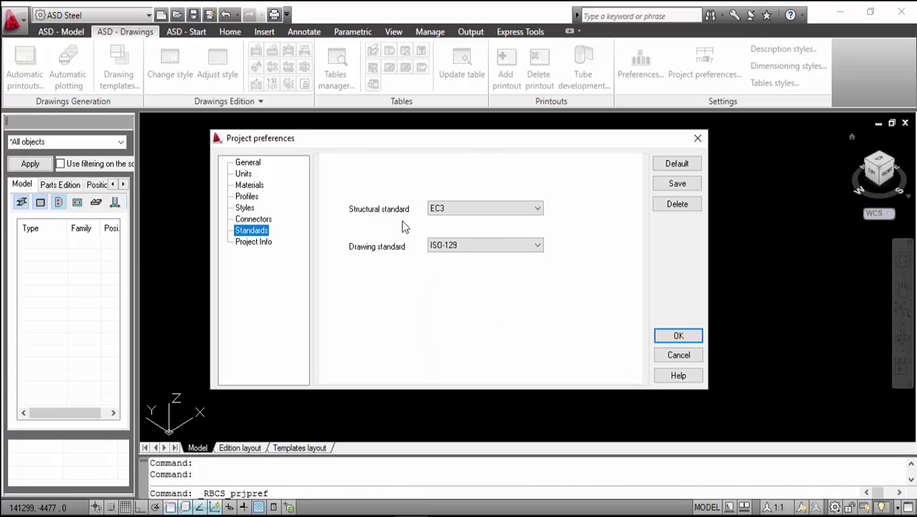
Keep EC3 as structural standard and ISO-129 as drawing standard, then apply Default.
click(490, 209)
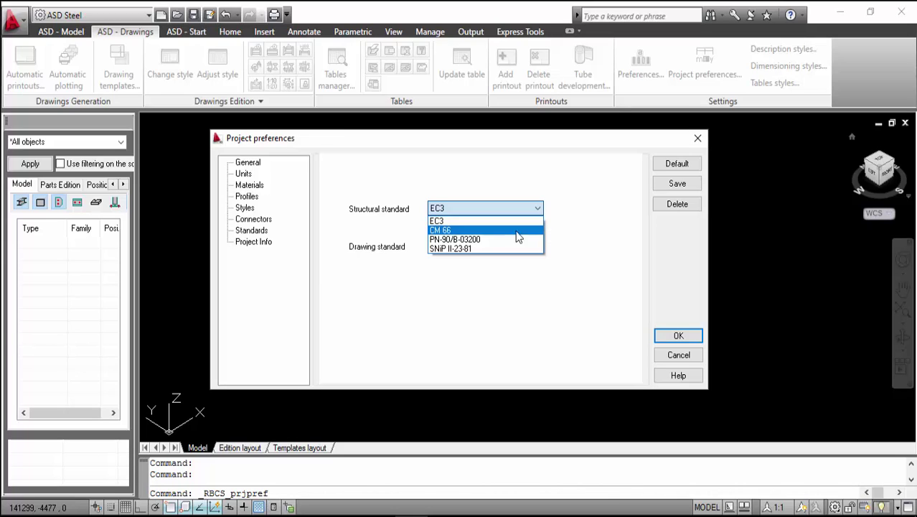
click(493, 222)
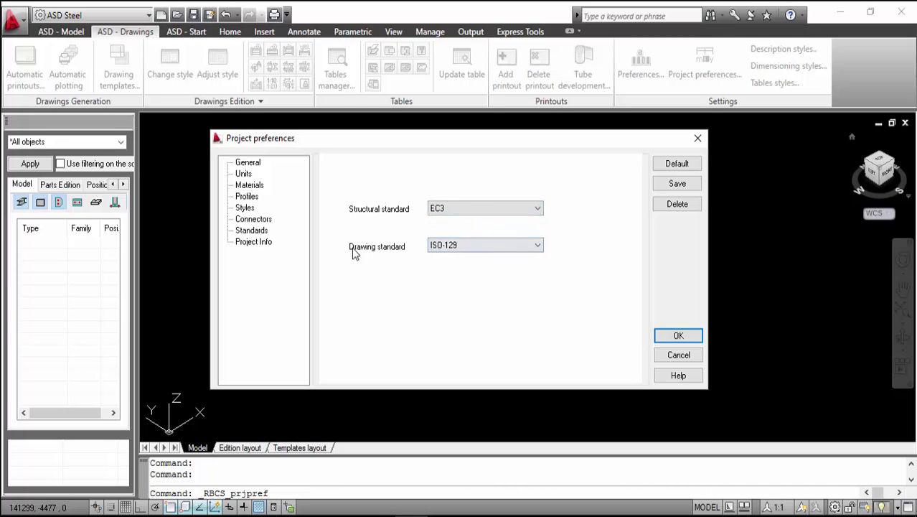
click(493, 245)
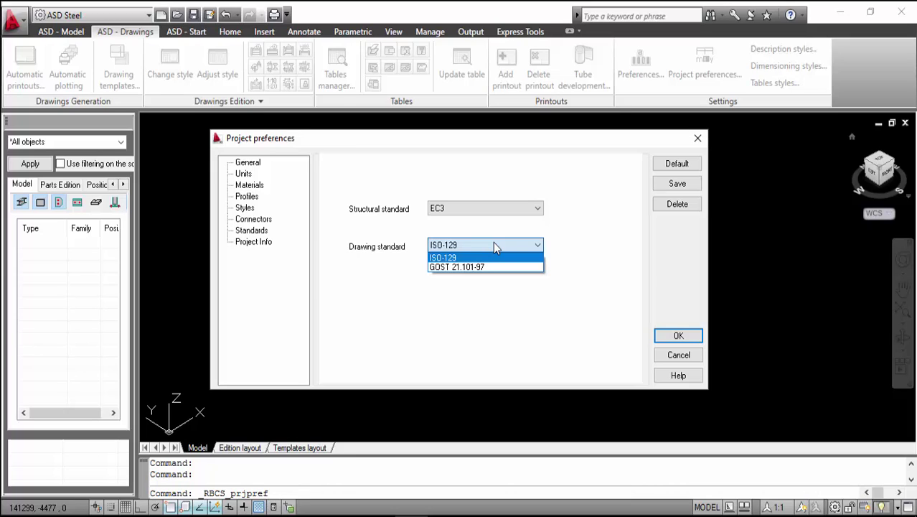
click(435, 302)
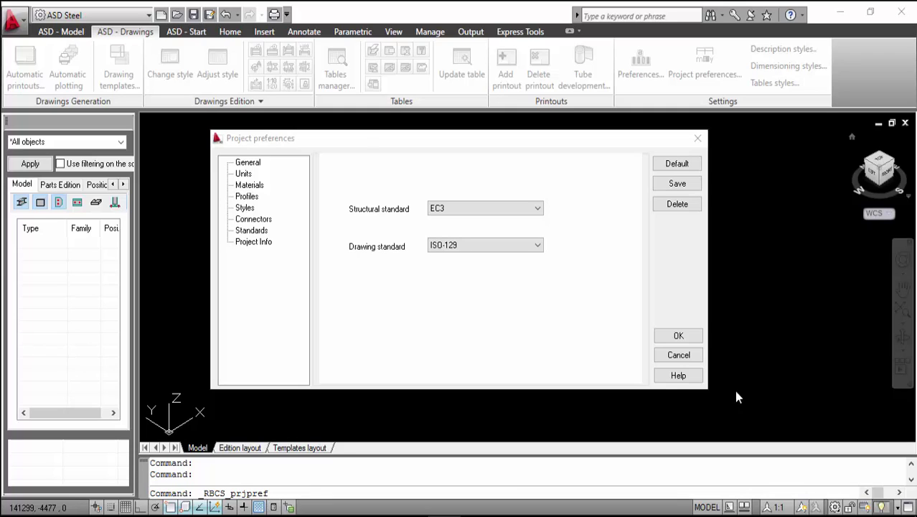
click(671, 166)
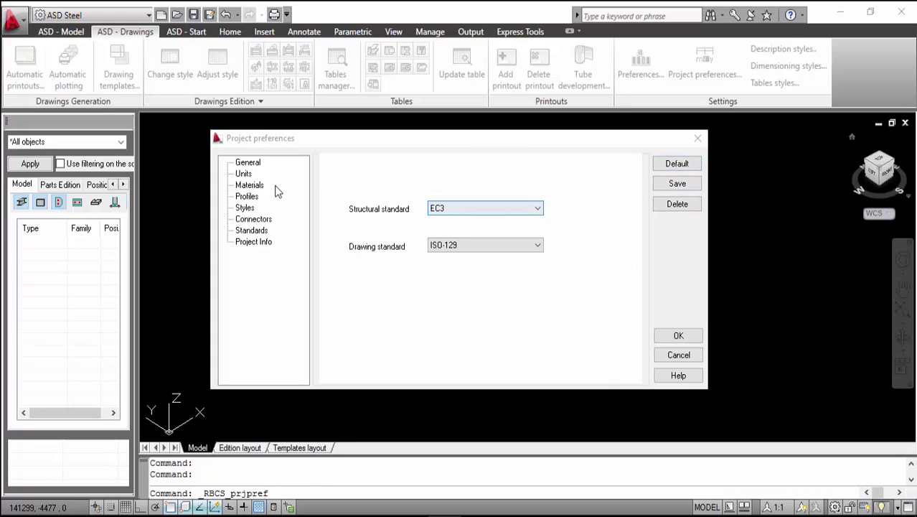
click(251, 163)
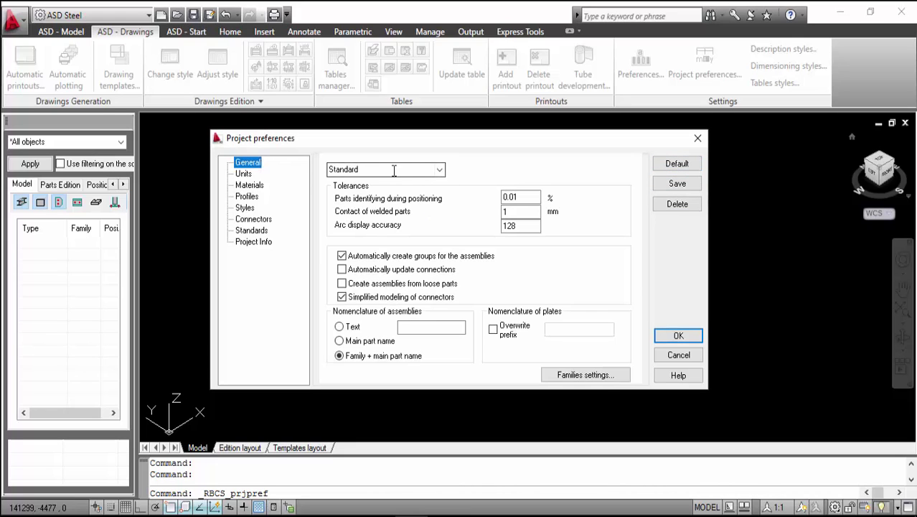
Rename the preference set from 'Standard' to 'ING.GUIA' and browse Connectors and Standards.
key(Tab)
text(ING)
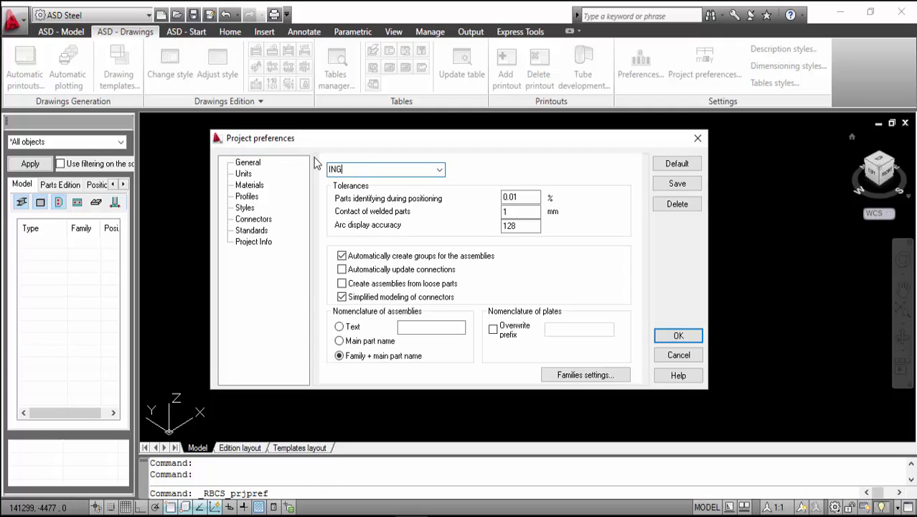
text(.GUIA)
click(255, 219)
click(252, 230)
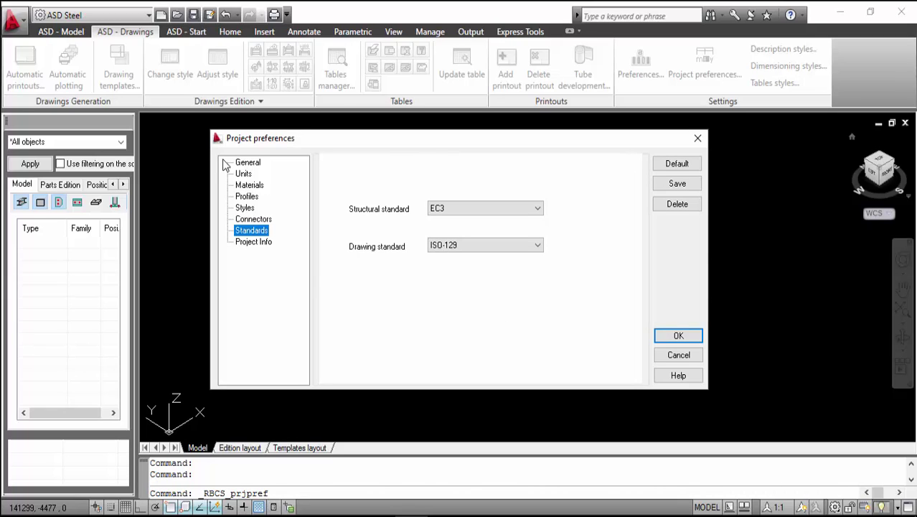
click(250, 241)
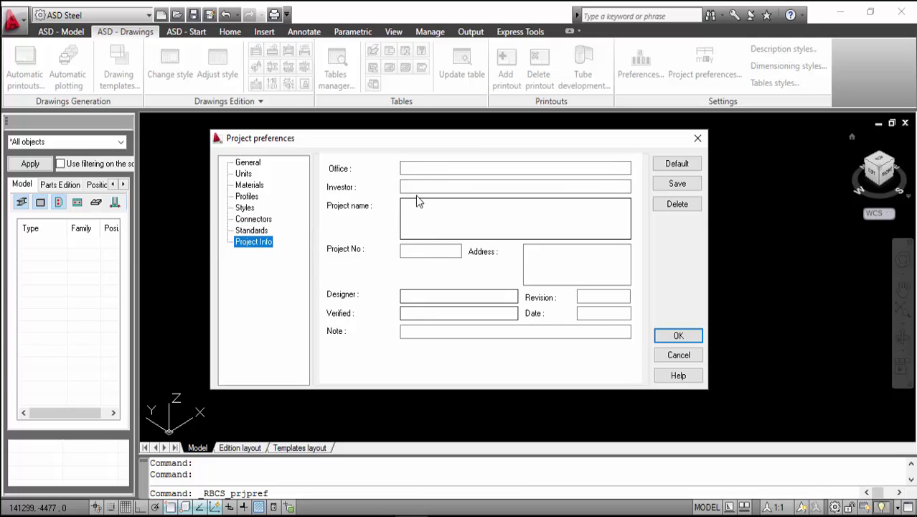
Enter the office and investor names, project name 'ESTRUCTURAS METALICAS' and project number 001.
click(420, 171)
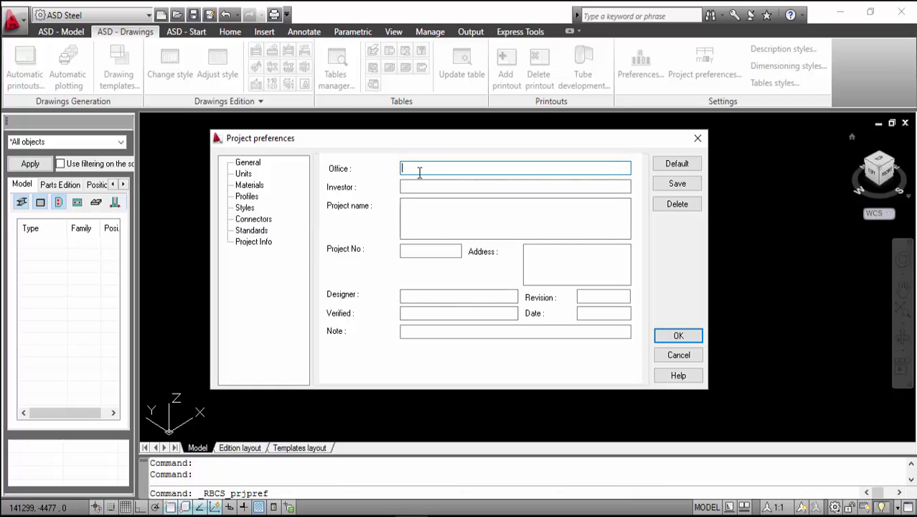
text(GUIA INGENIERIA C.A)
click(424, 184)
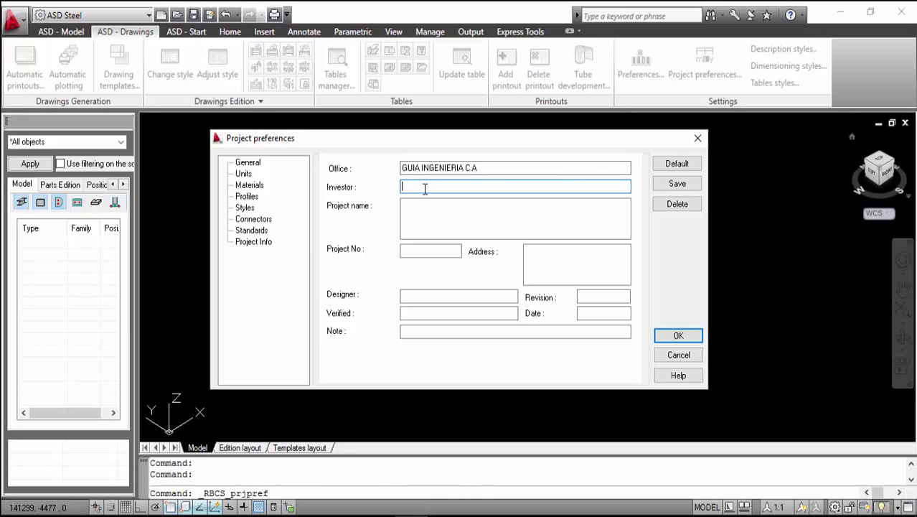
text(ING)
text(.MANUEL GUIA)
click(424, 209)
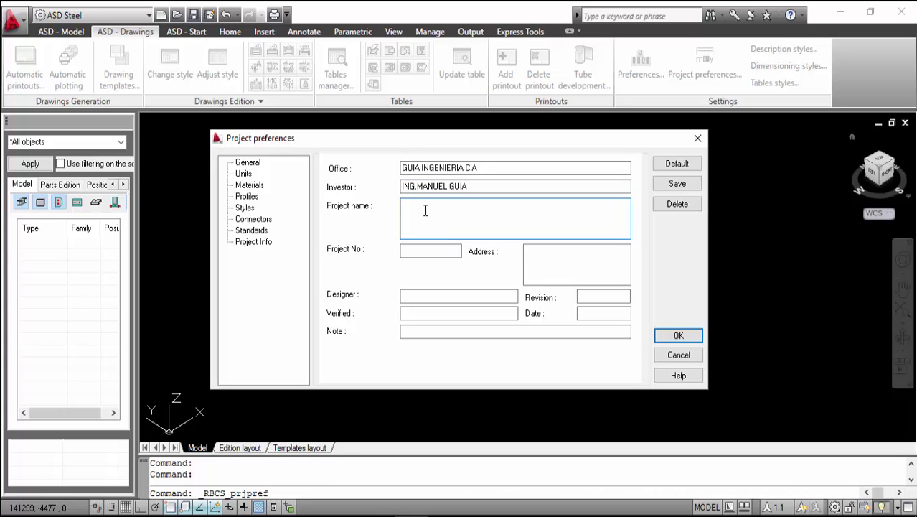
text(ESTRUCTURAS METALICAS)
click(426, 249)
text(001)
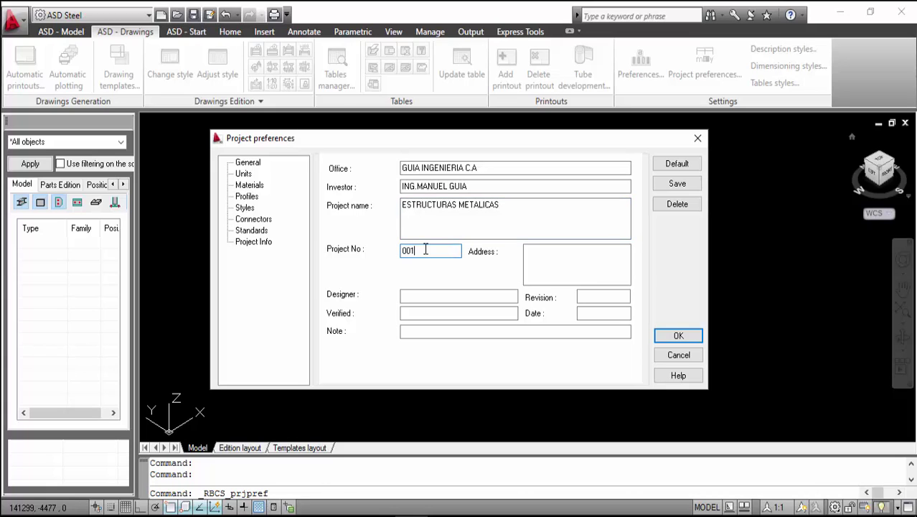
Fill in the project address and the designer and verifier names.
click(548, 253)
text(MERIDA)
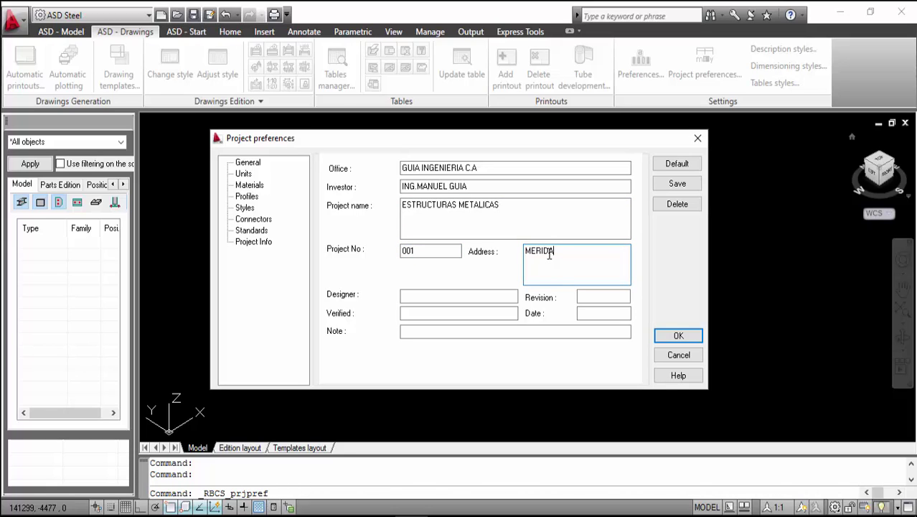
key(BackSpace)
key(BackSpace)
key(BackSpace)
key(BackSpace)
key(BackSpace)
key(BackSpace)
text(CHORONÍ-VENEZUELA)
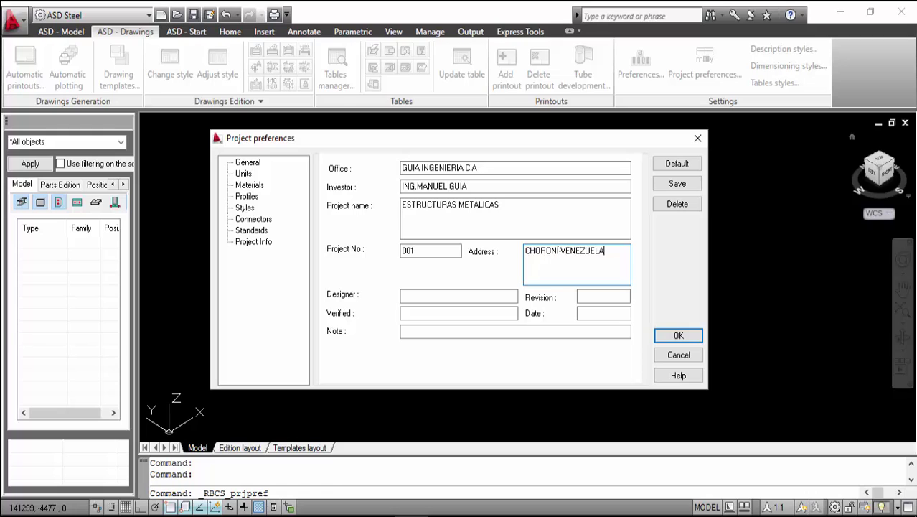
click(489, 292)
text(ING.MANUEL)
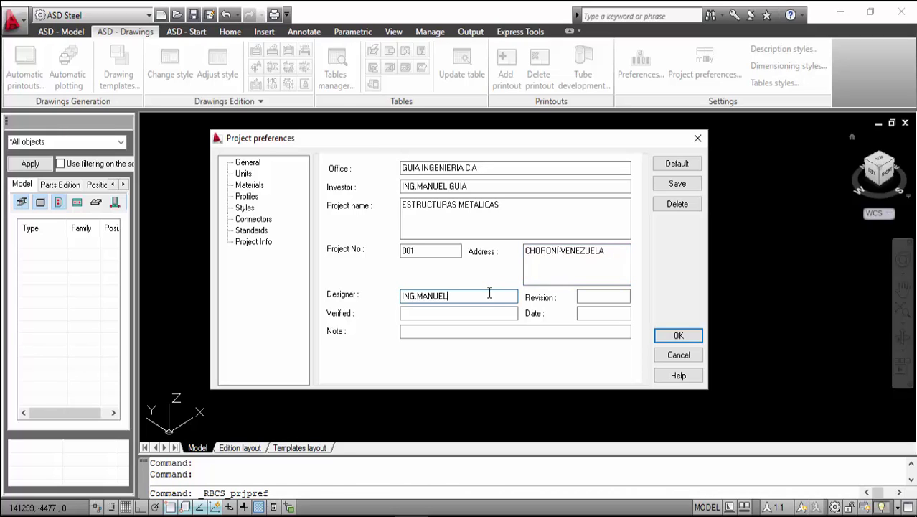
text( GUIA)
click(480, 313)
text(ING)
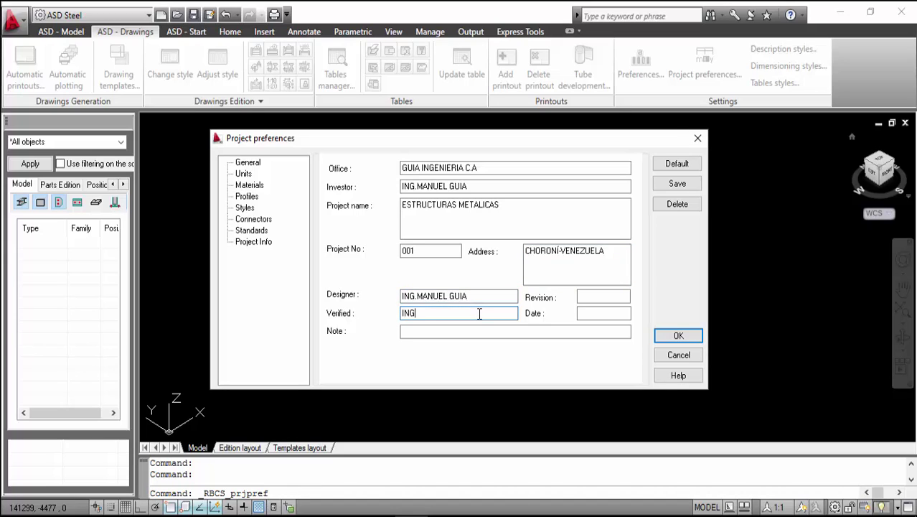
text(. XXXX)
Set revision A and date 9-06-2017, then save the project preferences.
click(604, 299)
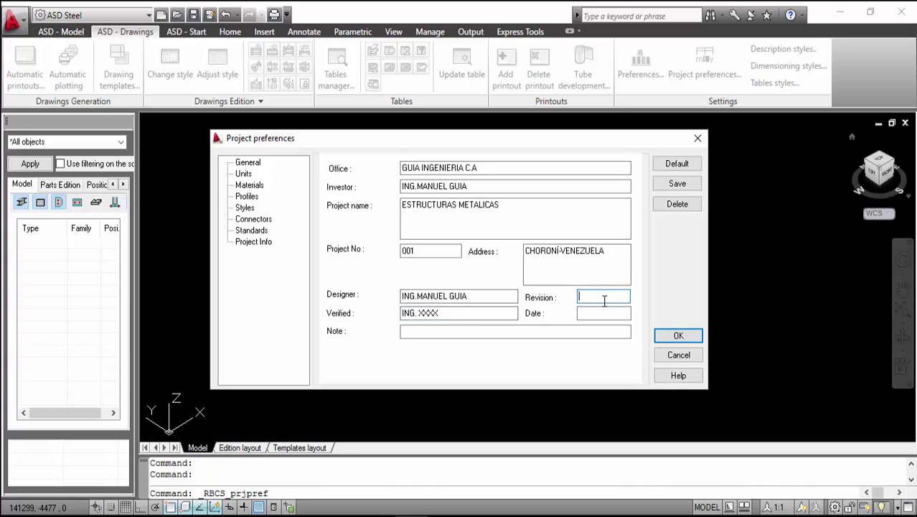
text(A)
click(603, 314)
text(9-06-2)
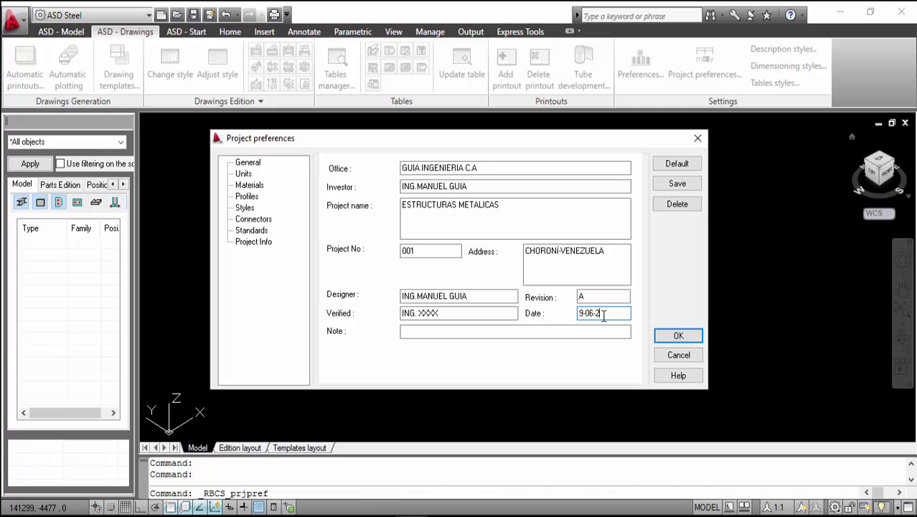
text(017)
click(590, 333)
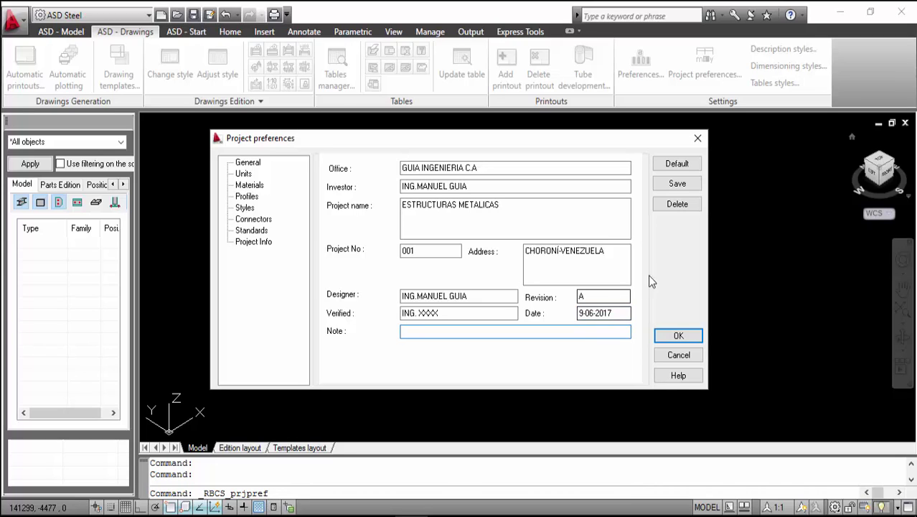
click(677, 188)
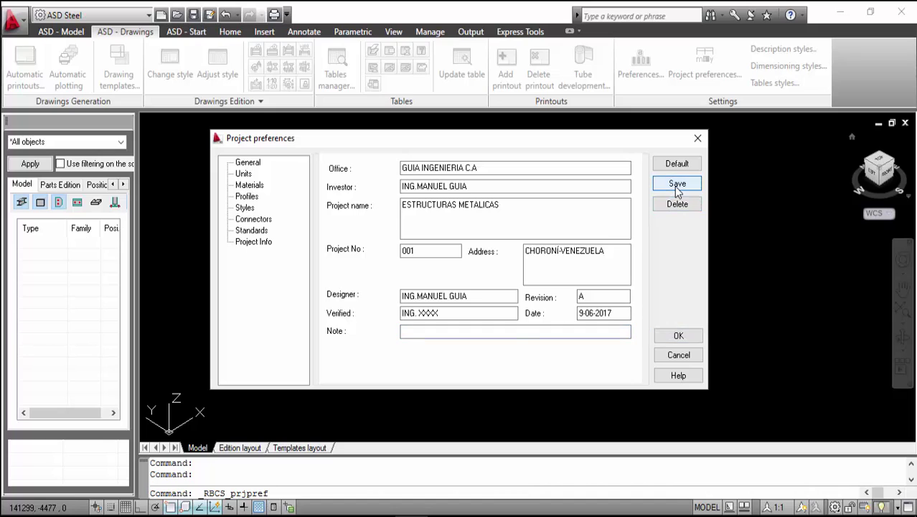
Review the General page's preference set list and the Units page.
click(244, 165)
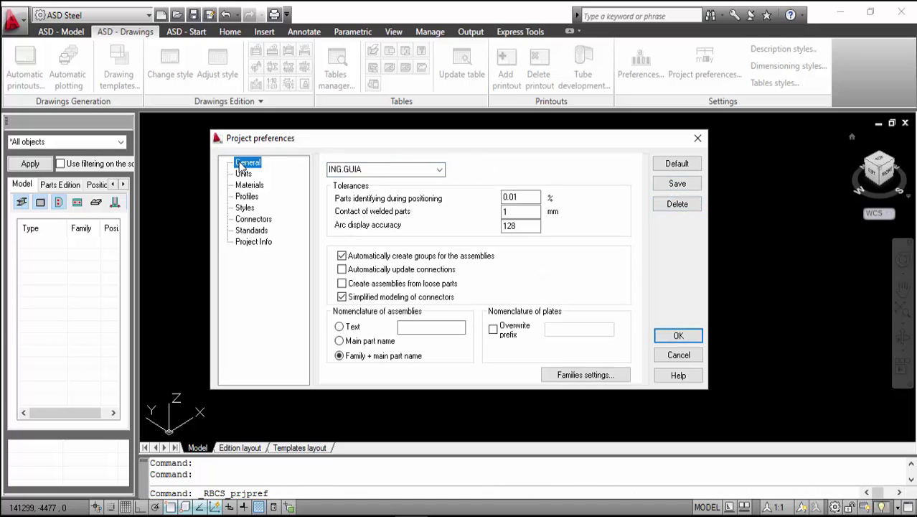
click(438, 171)
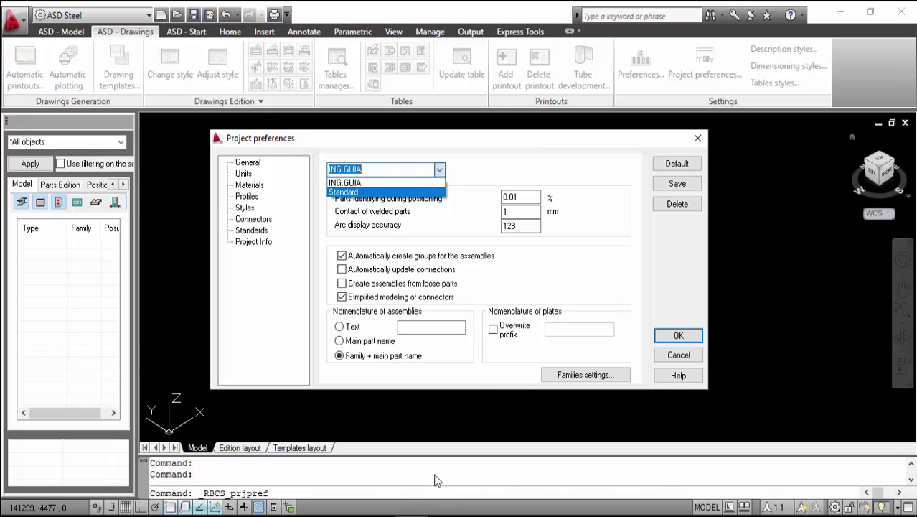
click(244, 174)
click(244, 174)
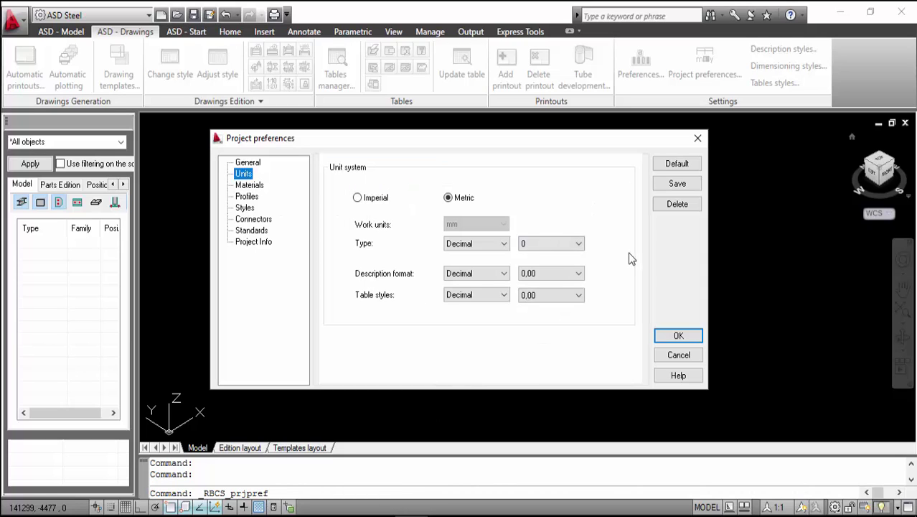
click(247, 163)
Switch the preset to Standard to compare its units, then back to ING.GUIA.
click(439, 170)
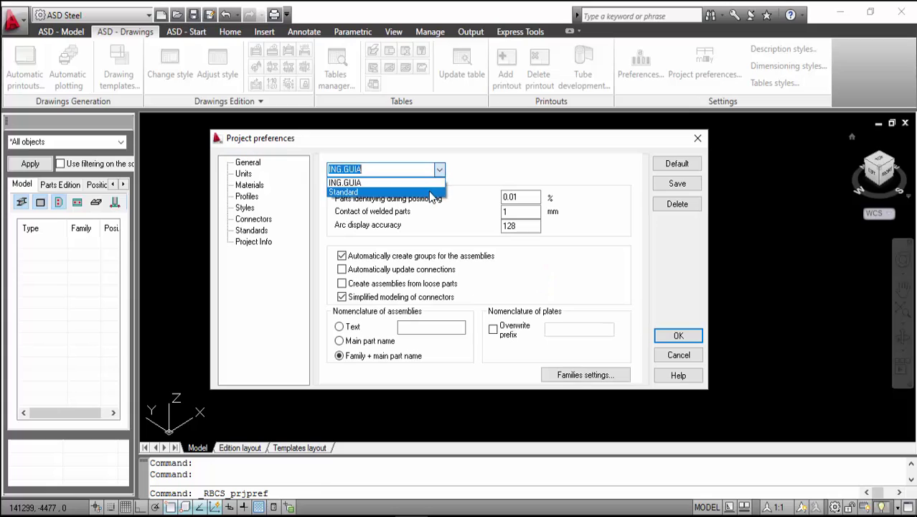
click(430, 192)
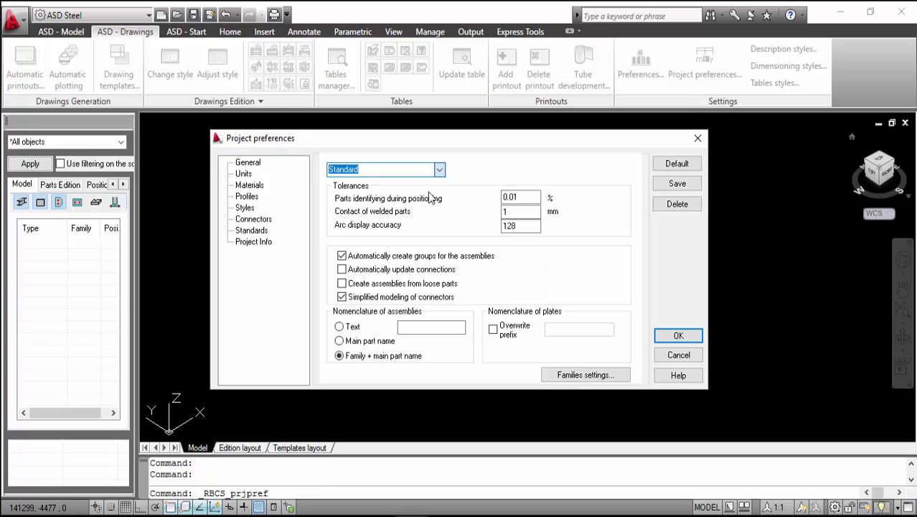
click(244, 175)
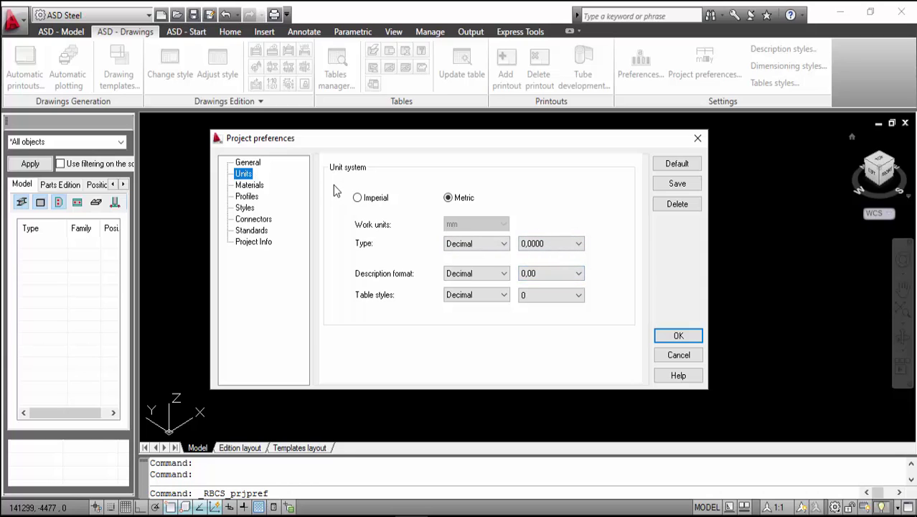
click(252, 164)
click(440, 170)
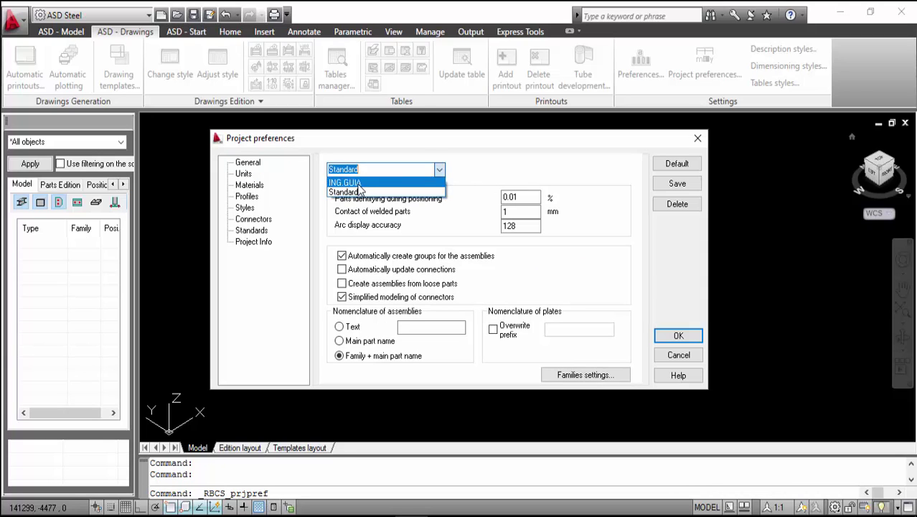
click(346, 181)
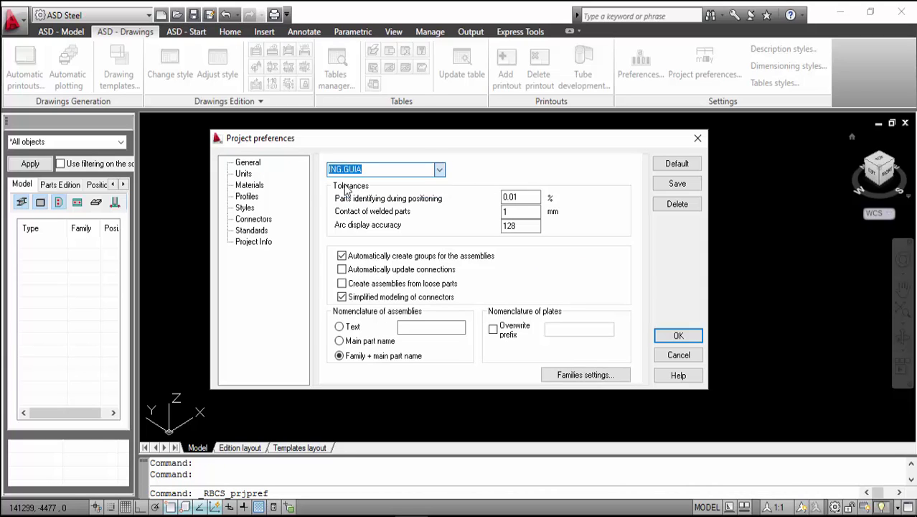
click(246, 174)
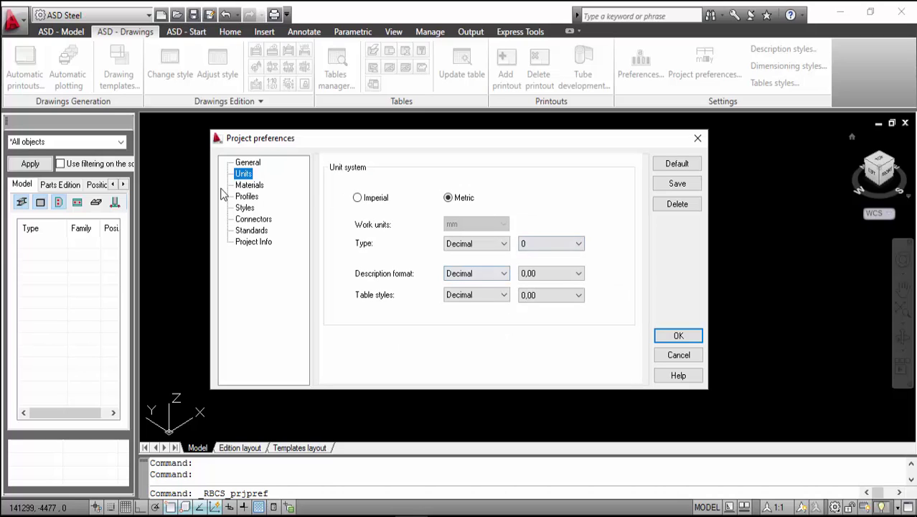
Browse the Profiles, Styles, Standards and Project Info pages, then accept with OK.
click(246, 196)
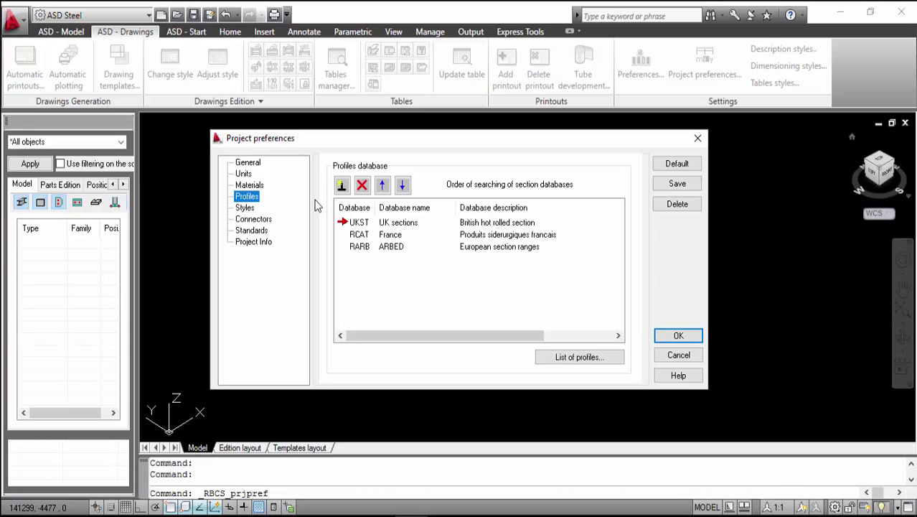
click(248, 208)
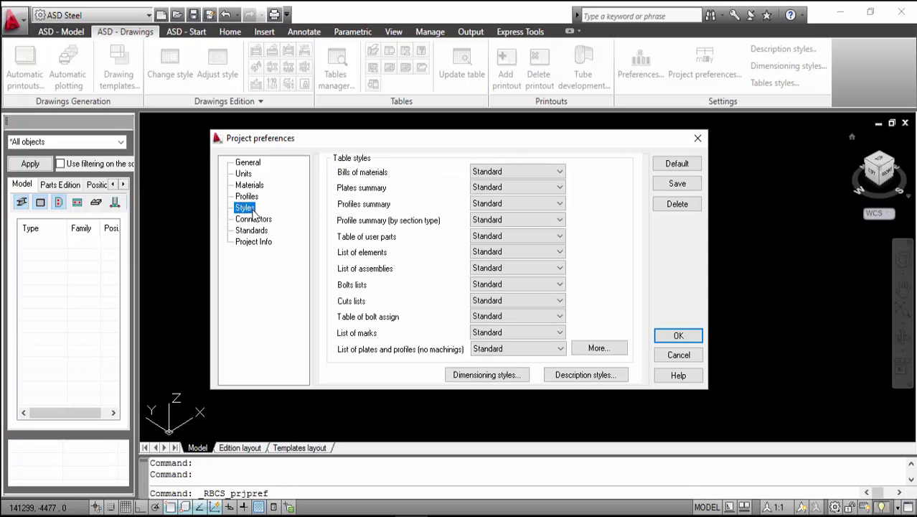
click(258, 232)
click(258, 242)
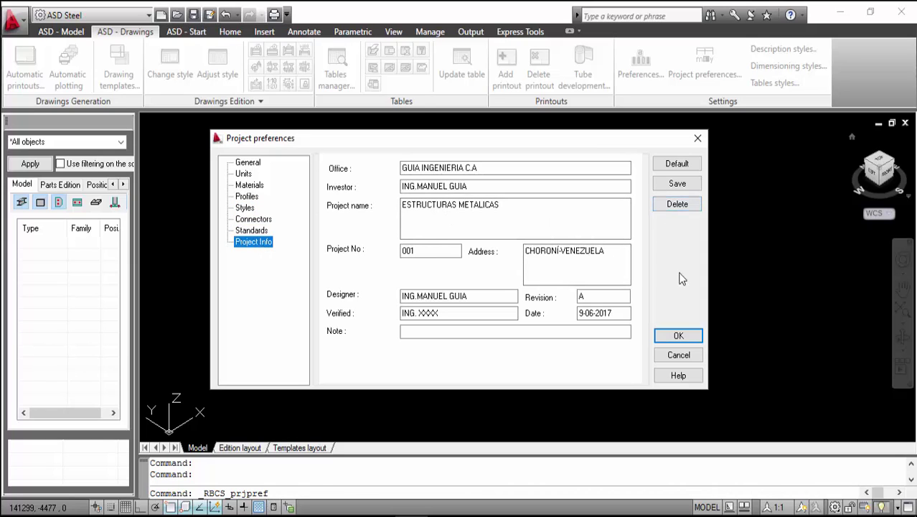
click(679, 337)
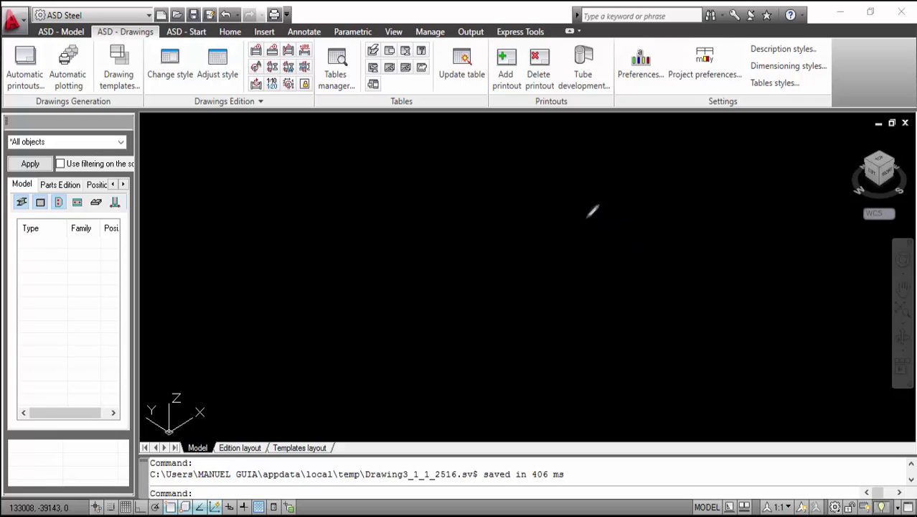
Sketch the front of the frame: top edge, two columns and the lower beam.
mouse_move(580, 196)
mouse_down()
mouse_move(646, 210)
mouse_move(645, 288)
mouse_up()
mouse_move(579, 195)
mouse_down()
mouse_move(585, 353)
mouse_move(595, 354)
mouse_up()
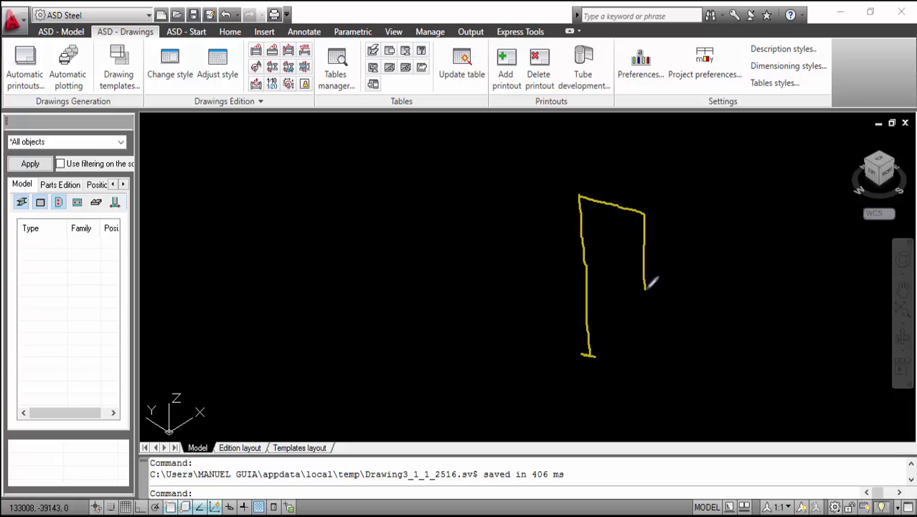
drag(645, 288, 657, 368)
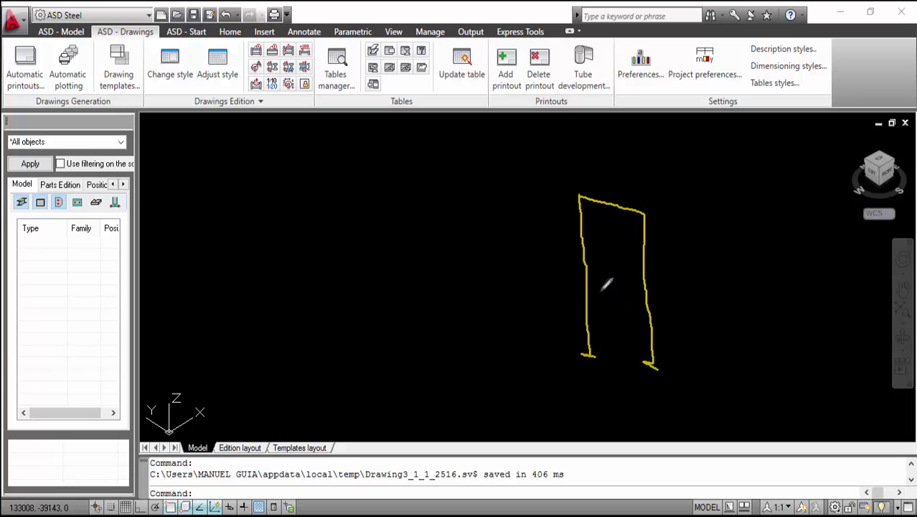
mouse_move(587, 284)
mouse_down()
mouse_move(650, 299)
mouse_move(710, 272)
mouse_up()
mouse_move(644, 215)
mouse_down()
mouse_move(712, 190)
mouse_move(711, 346)
mouse_up()
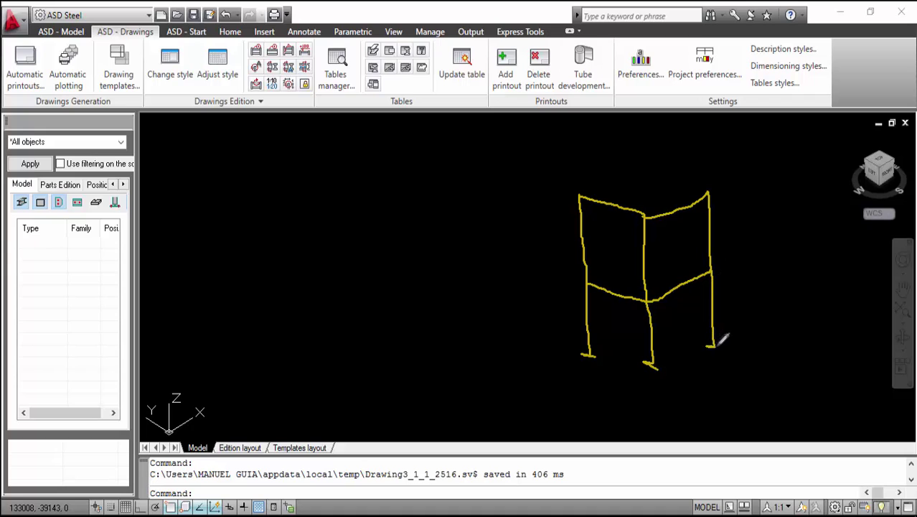
Add the back edges, a back column and hatching on both floors to the sketch.
mouse_move(581, 195)
mouse_down()
mouse_move(668, 181)
mouse_move(715, 185)
mouse_move(709, 192)
mouse_up()
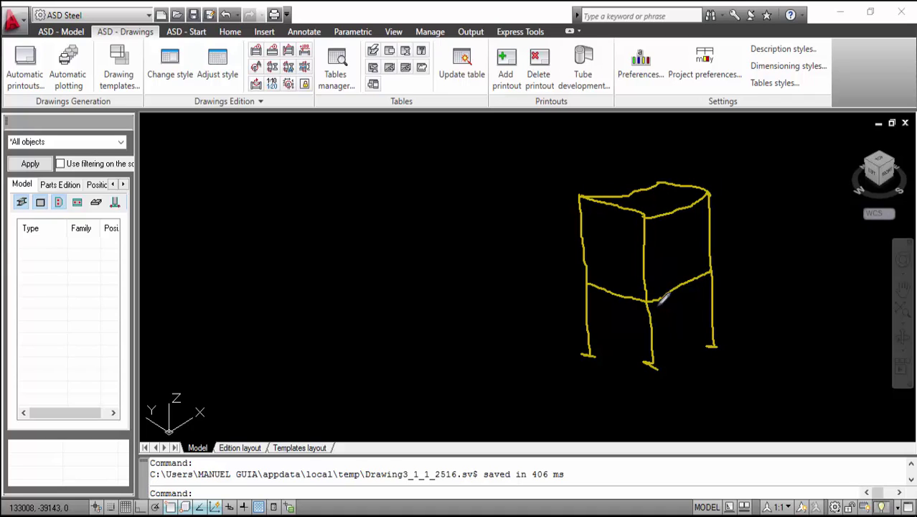
mouse_move(587, 283)
mouse_down()
mouse_move(647, 257)
mouse_move(712, 267)
mouse_up()
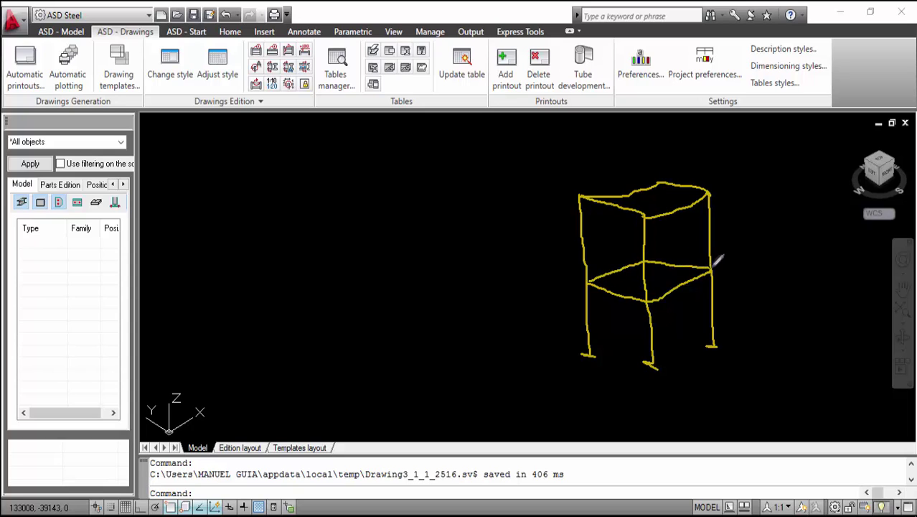
drag(659, 183, 665, 251)
mouse_move(668, 293)
mouse_down()
mouse_move(669, 342)
mouse_move(661, 348)
mouse_move(671, 347)
mouse_up()
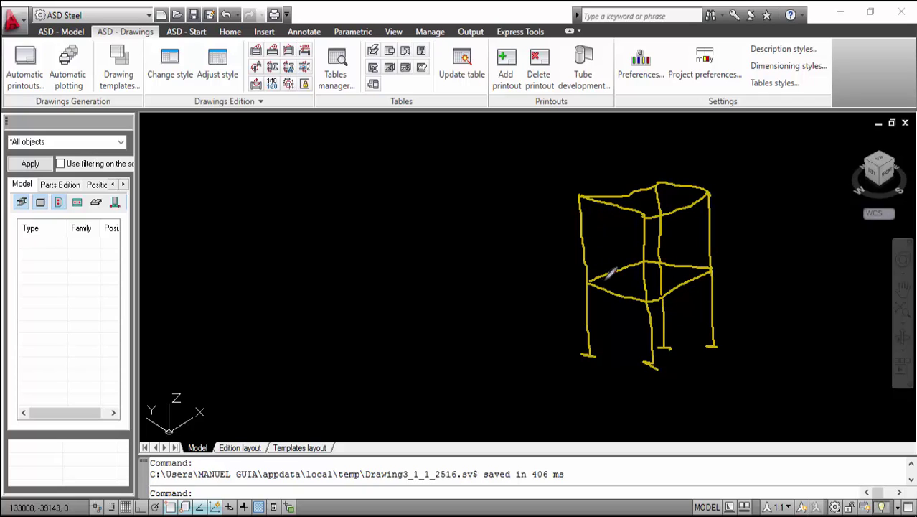
mouse_move(609, 277)
mouse_down()
mouse_move(651, 288)
mouse_move(627, 270)
mouse_move(668, 281)
mouse_move(643, 259)
mouse_move(681, 272)
mouse_up()
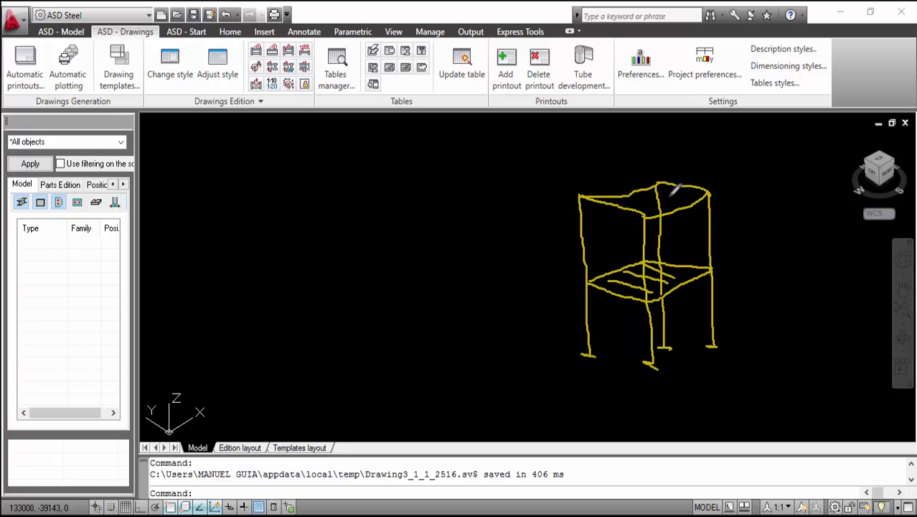
drag(596, 205, 684, 188)
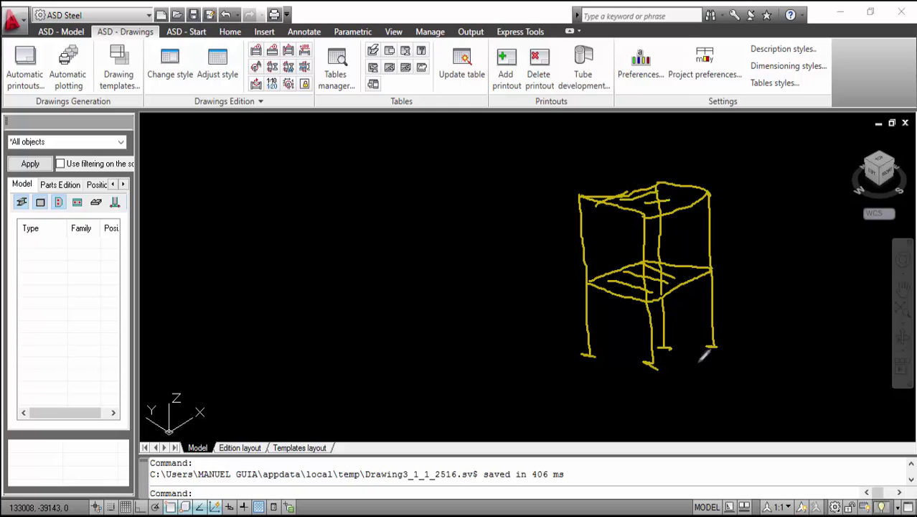
Switch the pen to green and circle the column base and mark the lower-level corner.
right_click(736, 337)
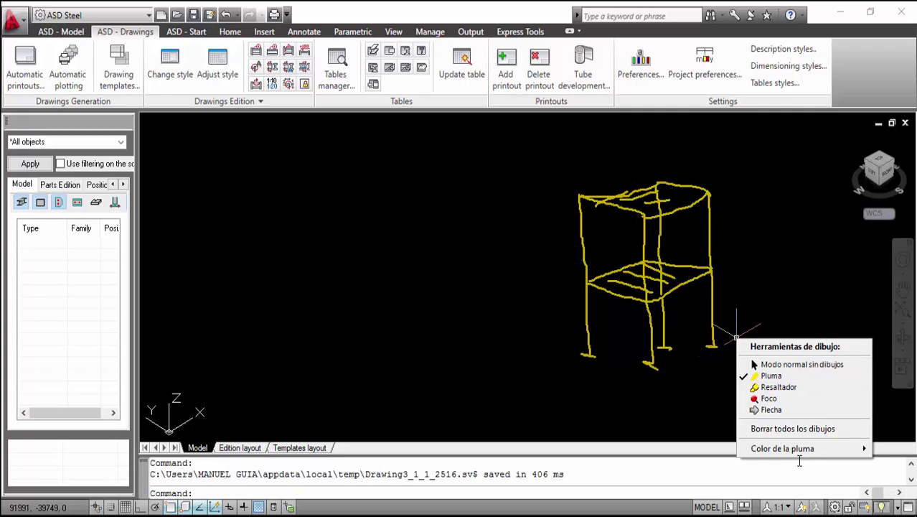
mouse_move(797, 447)
click(670, 290)
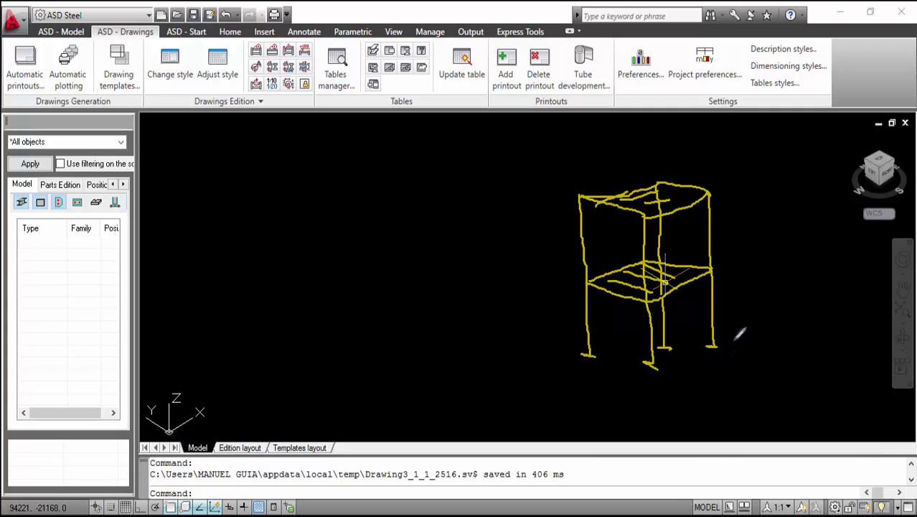
mouse_move(726, 330)
mouse_down()
mouse_move(701, 338)
mouse_move(714, 357)
mouse_move(733, 336)
mouse_up()
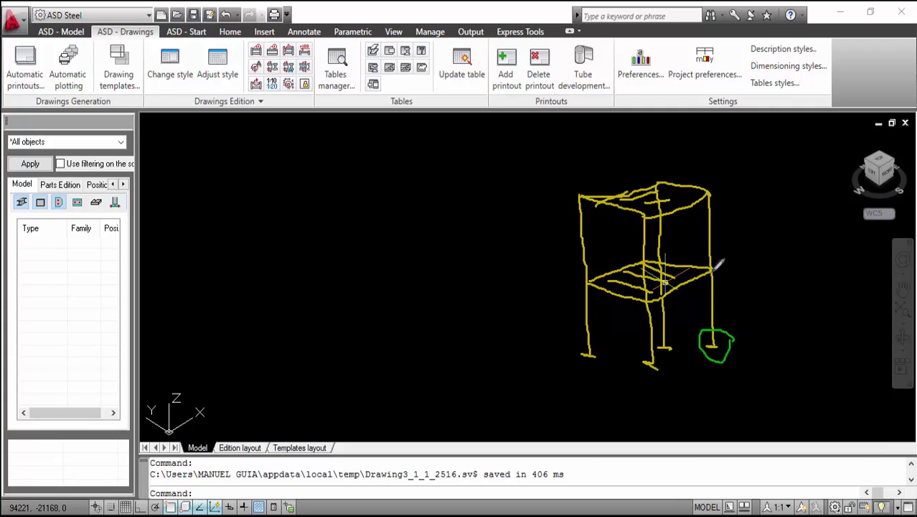
mouse_move(716, 267)
mouse_down()
mouse_move(704, 260)
mouse_move(723, 258)
mouse_up()
mouse_move(595, 291)
mouse_down()
mouse_move(567, 304)
mouse_move(569, 329)
mouse_move(533, 355)
mouse_move(554, 370)
mouse_move(575, 359)
mouse_move(579, 314)
mouse_move(630, 290)
mouse_move(587, 292)
mouse_up()
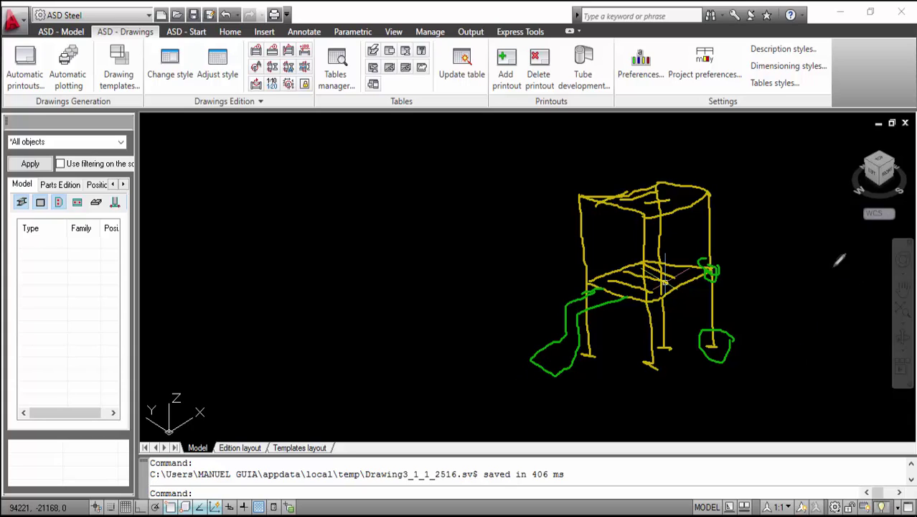
Draw a height line right of the frame with level ticks and storey labels 4 and 4.
mouse_move(735, 182)
mouse_down()
mouse_move(784, 163)
mouse_move(762, 287)
mouse_move(763, 328)
mouse_move(779, 327)
mouse_up()
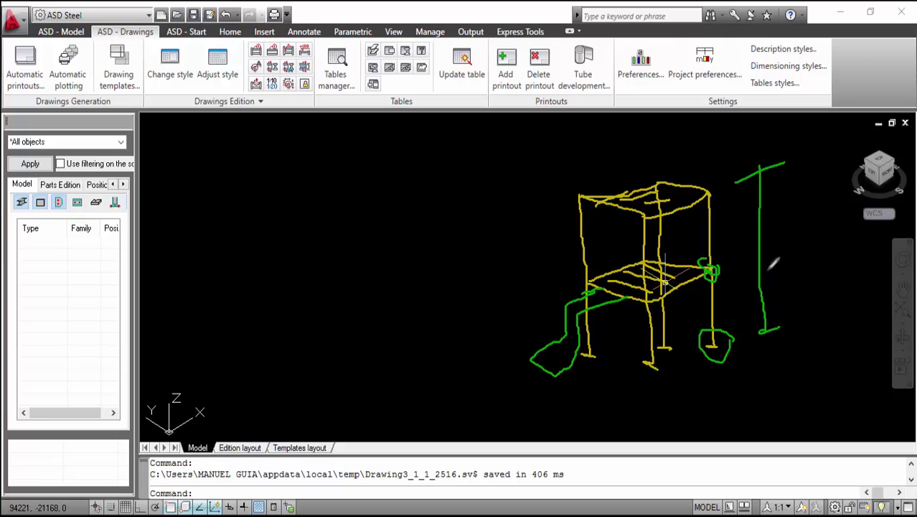
drag(747, 255, 763, 252)
drag(771, 203, 777, 214)
drag(775, 207, 776, 224)
drag(781, 270, 786, 282)
drag(783, 274, 784, 293)
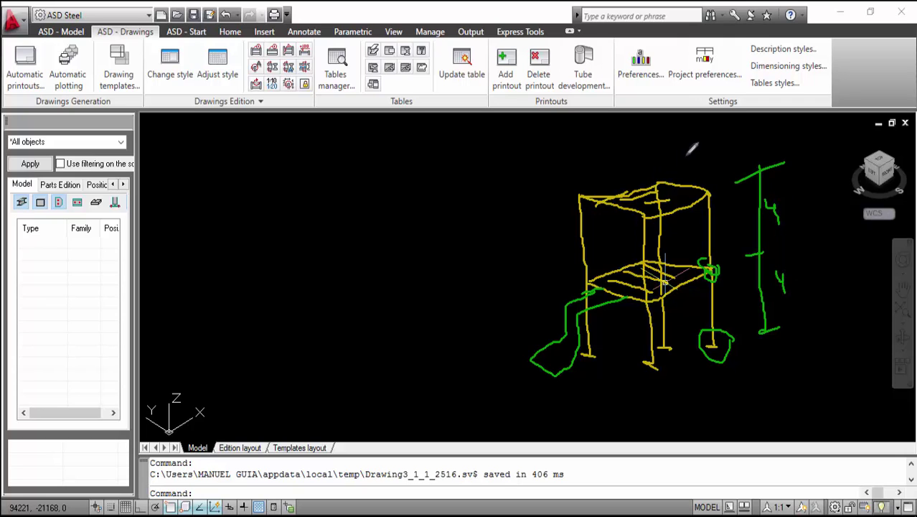
Sketch a dimension line above the frame top with a labelled level tick.
mouse_move(708, 140)
mouse_down()
mouse_move(760, 170)
mouse_move(740, 138)
mouse_up()
drag(652, 180, 594, 166)
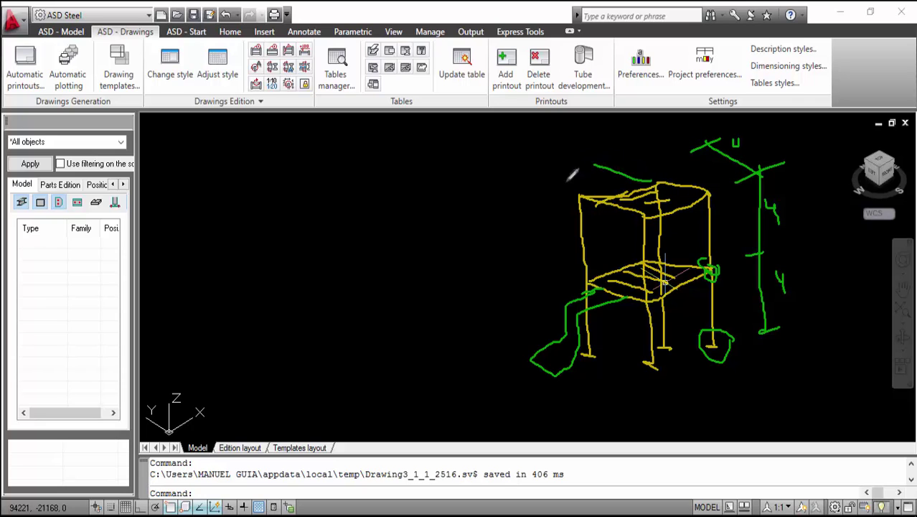
mouse_move(538, 180)
mouse_down()
mouse_move(567, 199)
mouse_move(609, 169)
mouse_move(624, 174)
mouse_up()
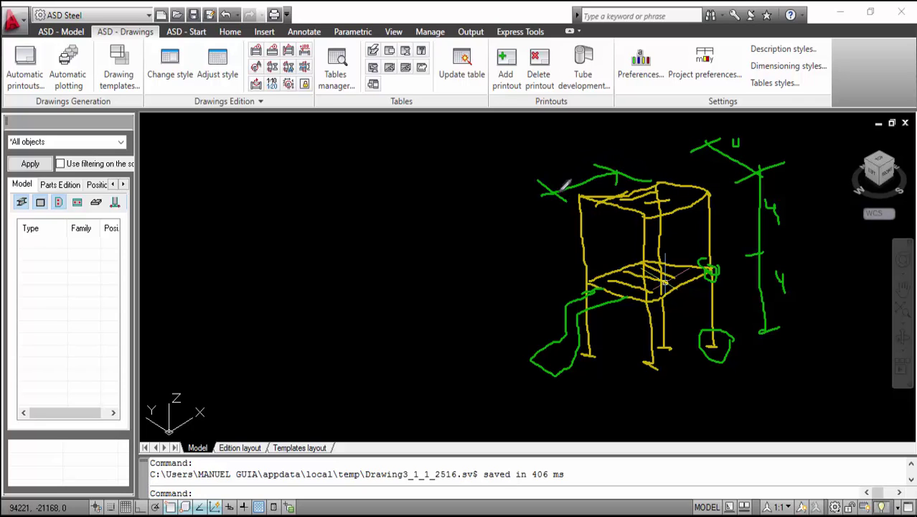
drag(555, 188, 555, 200)
mouse_move(555, 158)
mouse_down()
mouse_move(559, 167)
mouse_move(564, 158)
mouse_move(560, 176)
mouse_move(570, 171)
mouse_up()
Erase all sketches with Borrar todos los dibujos and return to Modo normal sin dibujos.
right_click(511, 256)
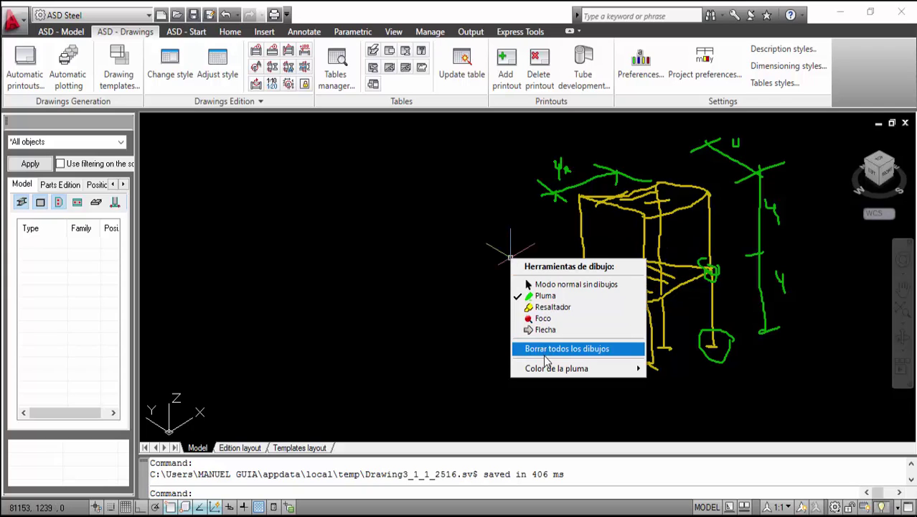
click(545, 349)
right_click(511, 263)
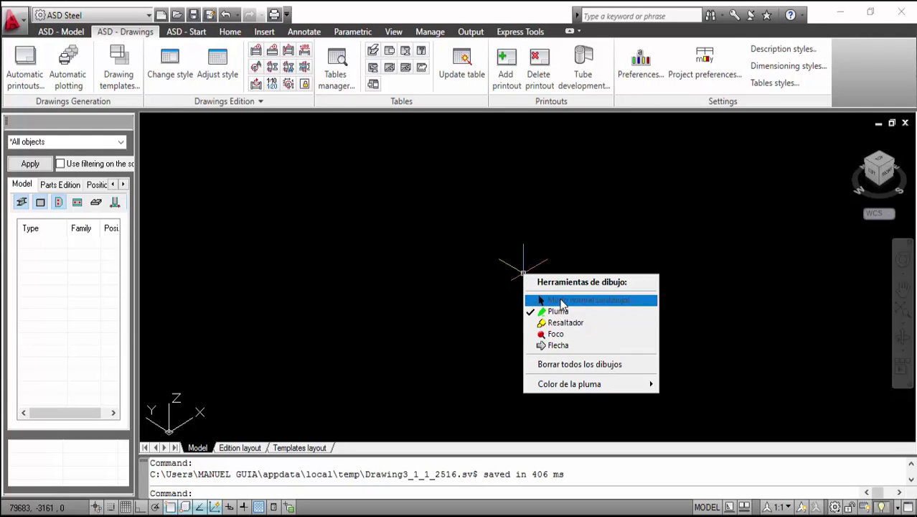
click(547, 297)
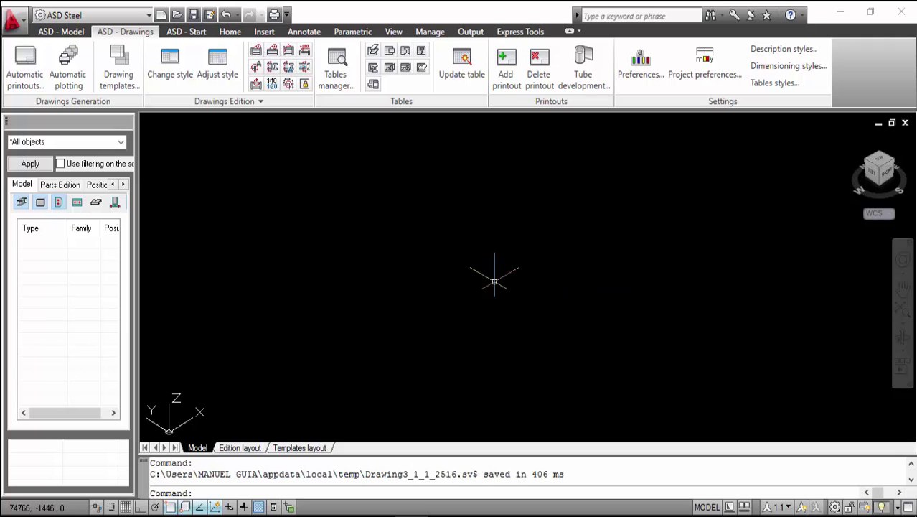
Show the ASD - Model ribbon and pan the origin down-left in the view.
click(61, 33)
scroll(540, 251, down, 3)
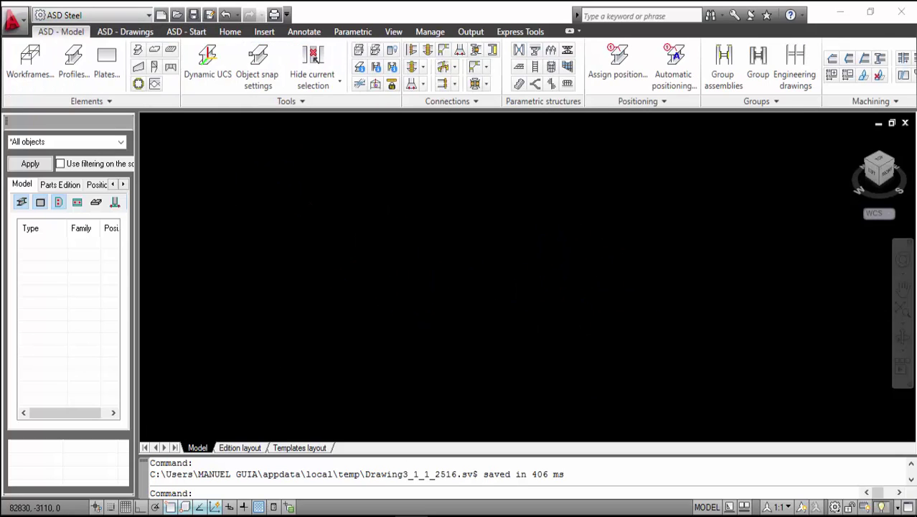
mouse_move(533, 263)
middle_down()
mouse_move(514, 324)
mouse_move(460, 310)
middle_up()
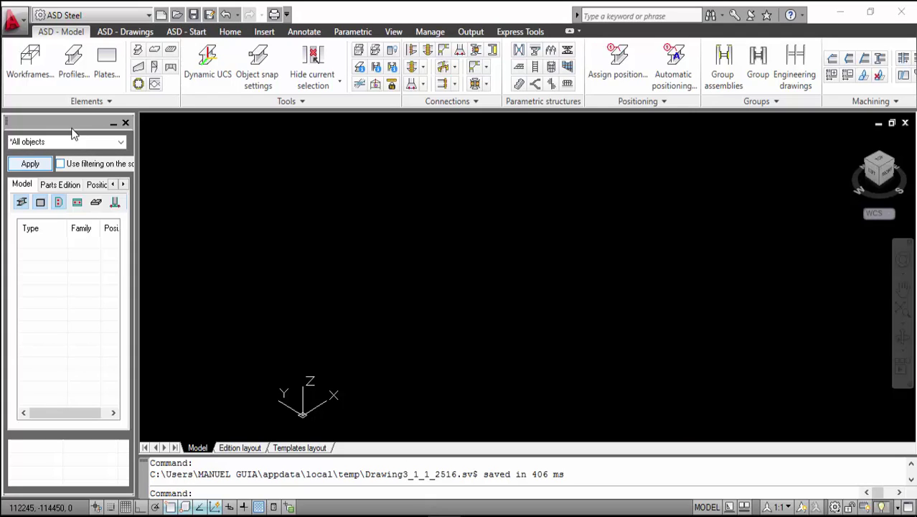
Maximise the window, expand the Machining, Positioning, Tools and Elements panels, then show ASD - Drawings.
click(869, 13)
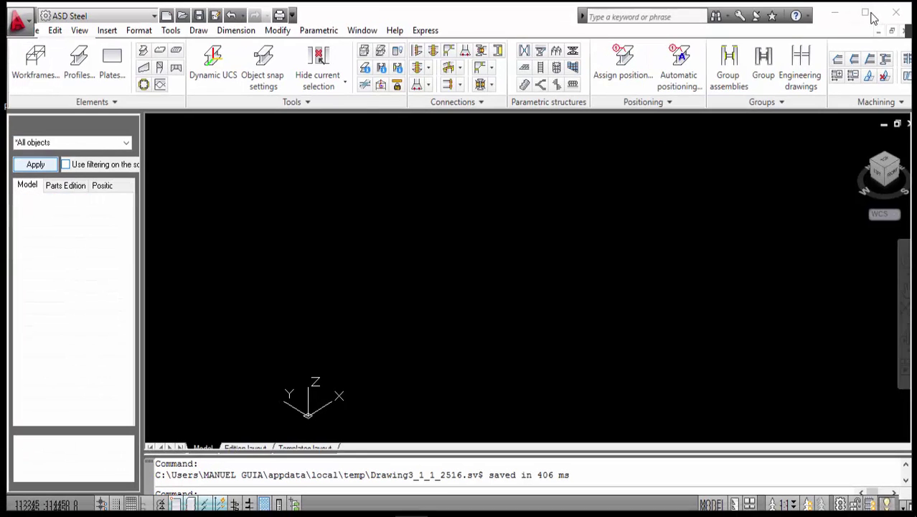
click(867, 14)
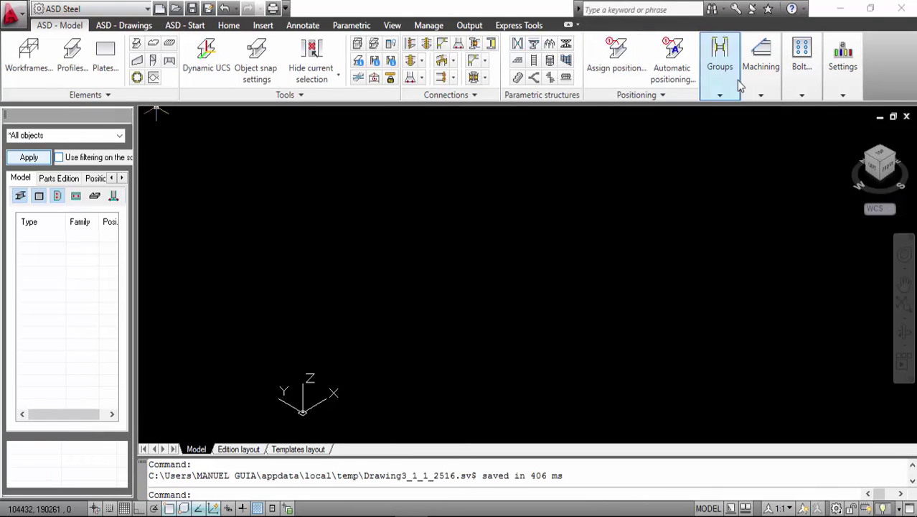
click(762, 95)
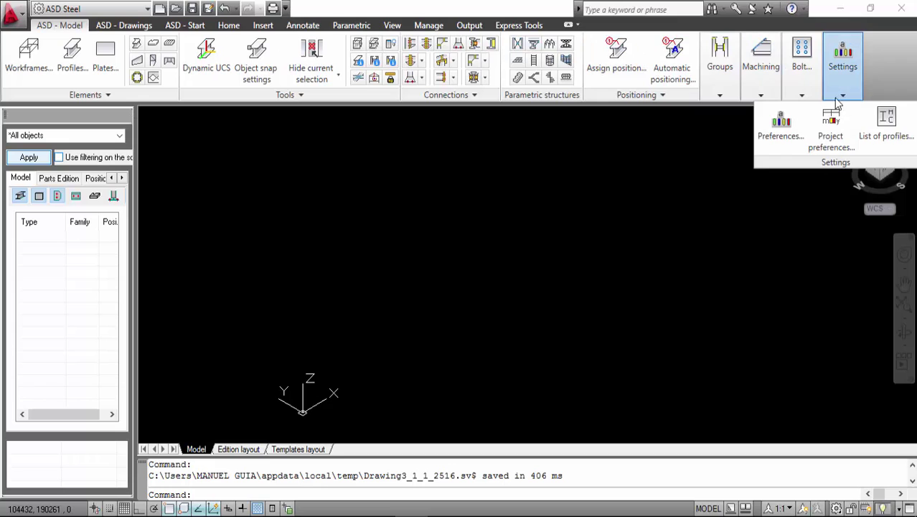
mouse_move(719, 103)
click(664, 96)
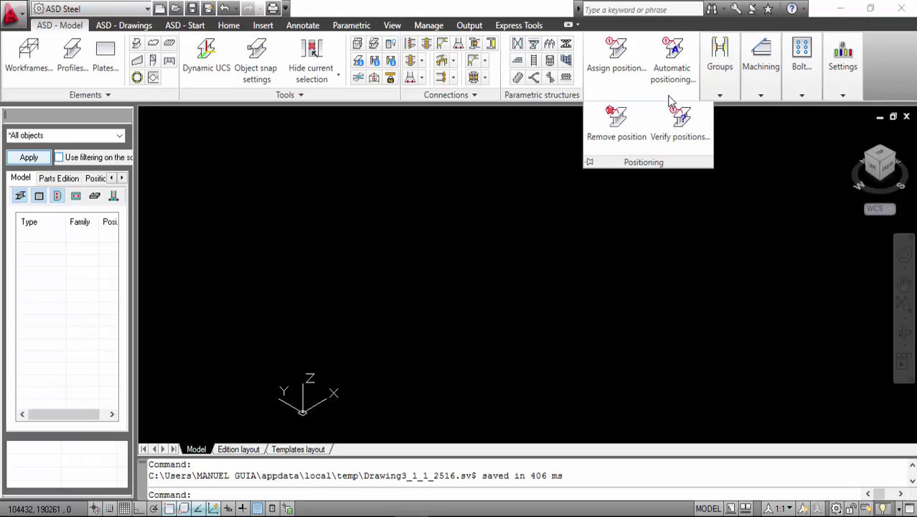
click(286, 96)
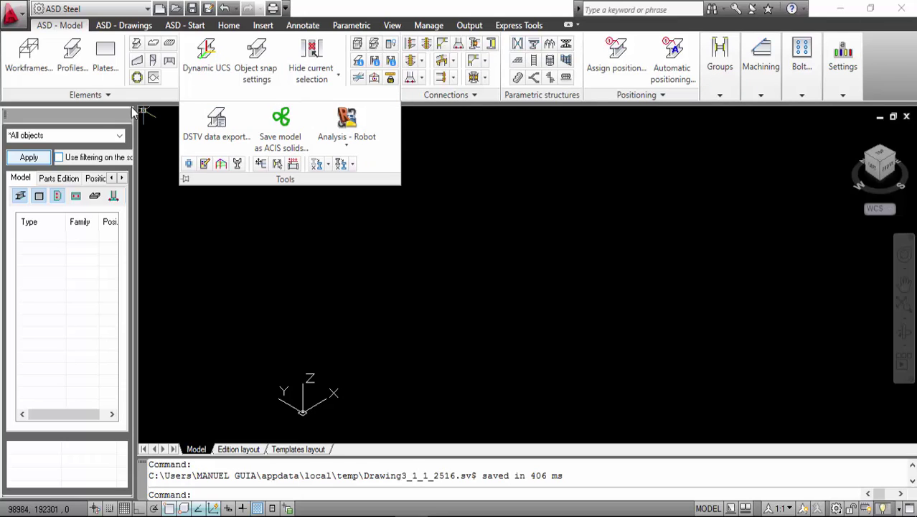
click(103, 97)
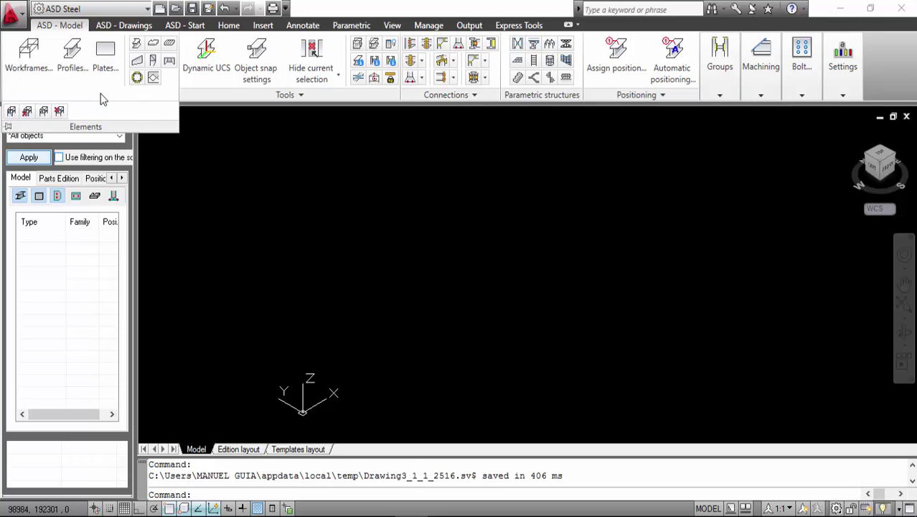
click(126, 26)
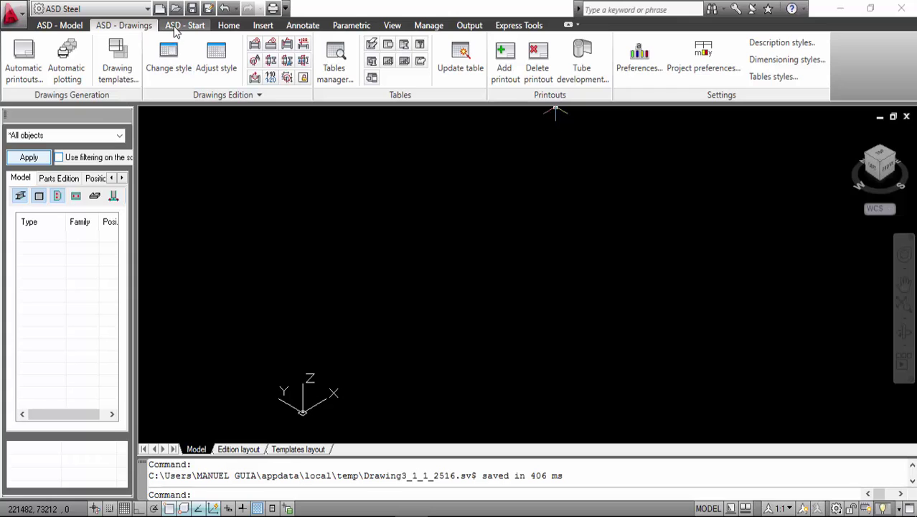
Check the View tab's User Interface and Toolbars lists, and open then close Options unchanged.
click(516, 25)
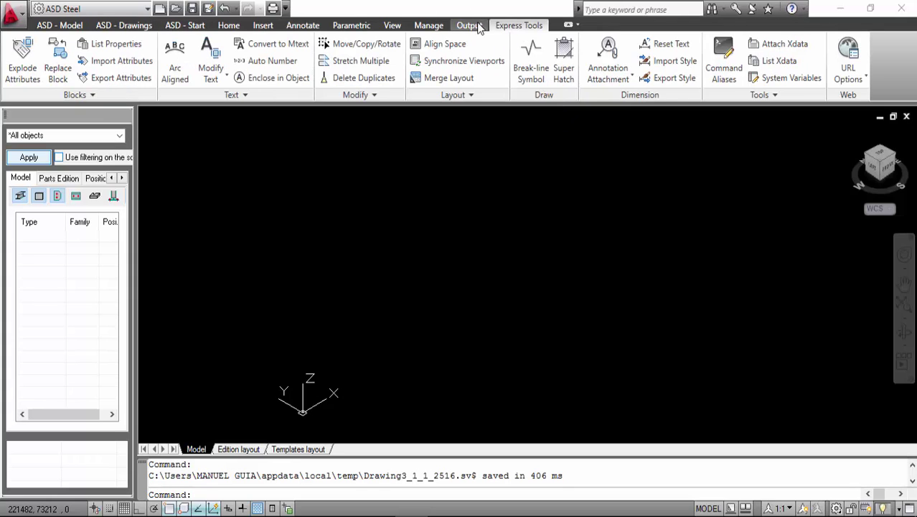
click(393, 26)
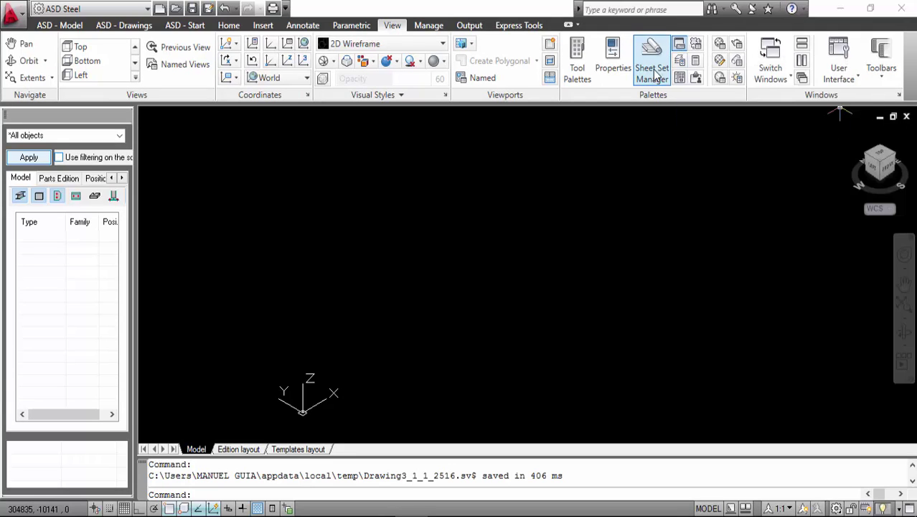
click(855, 80)
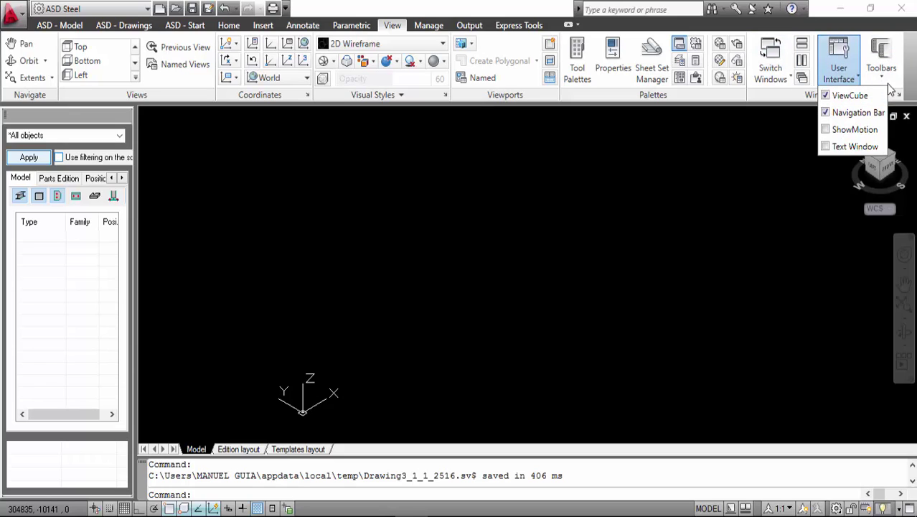
click(885, 76)
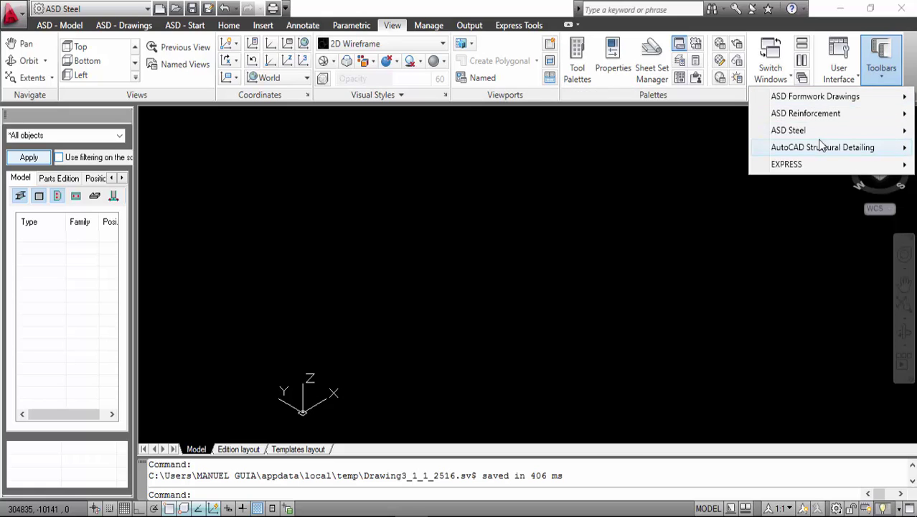
mouse_move(817, 135)
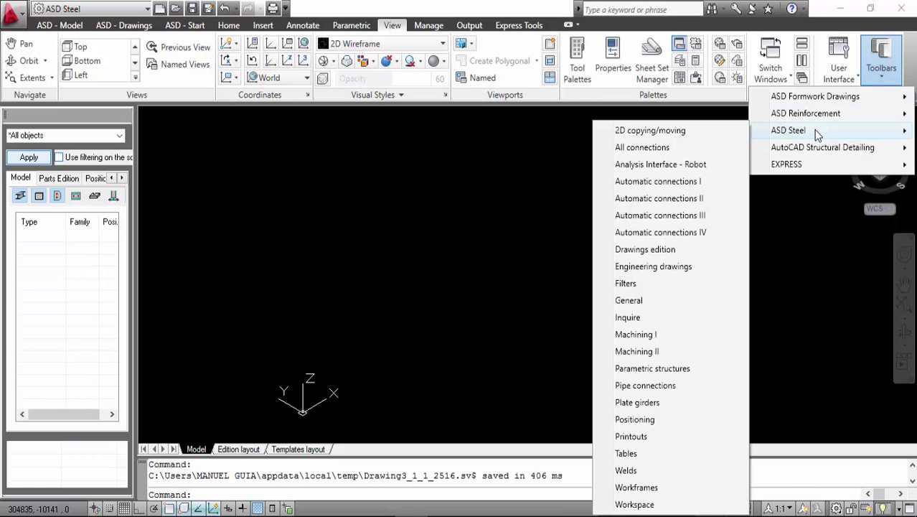
click(684, 96)
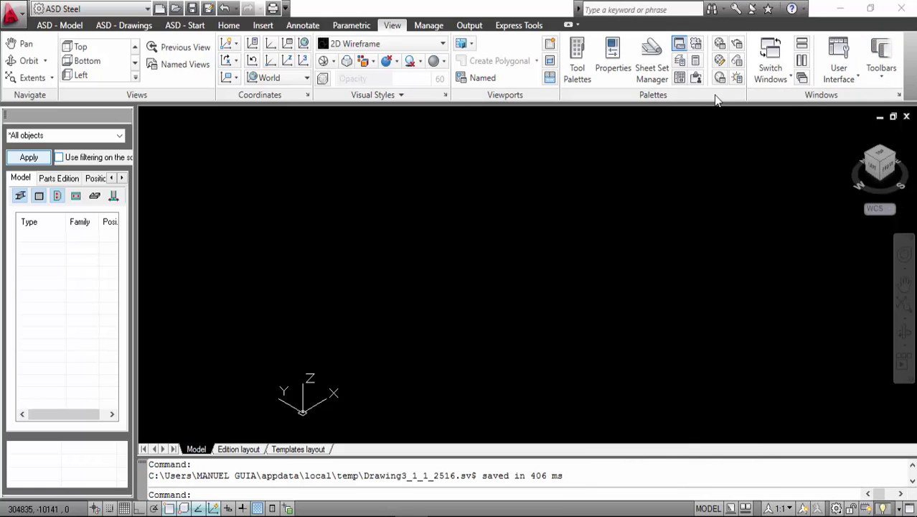
click(898, 96)
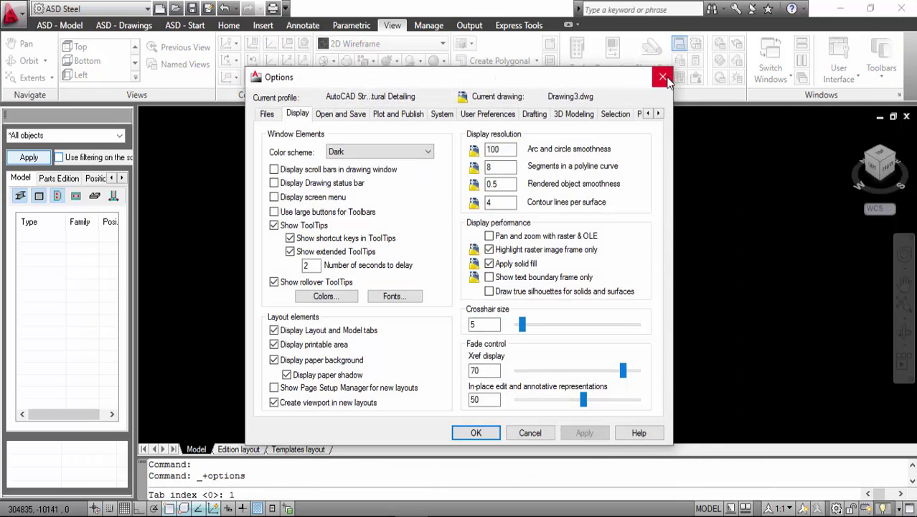
click(663, 77)
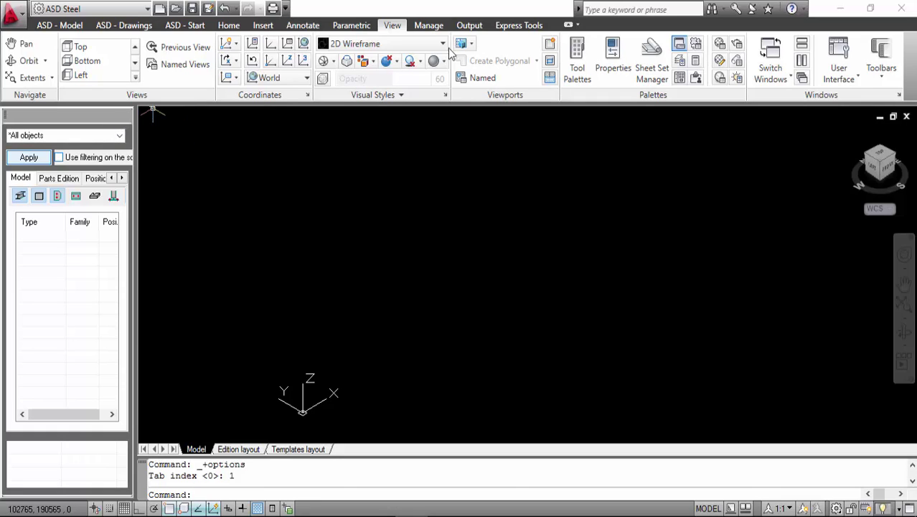
Cycle through the Express Tools, Output, Manage, ASD - Start and ASD - Drawings tool sets, ending on ASD - Model.
click(508, 26)
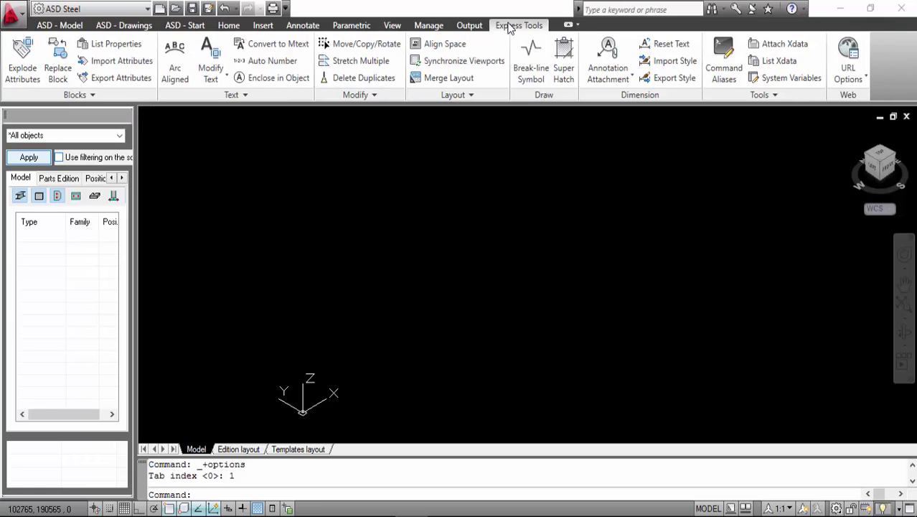
click(461, 27)
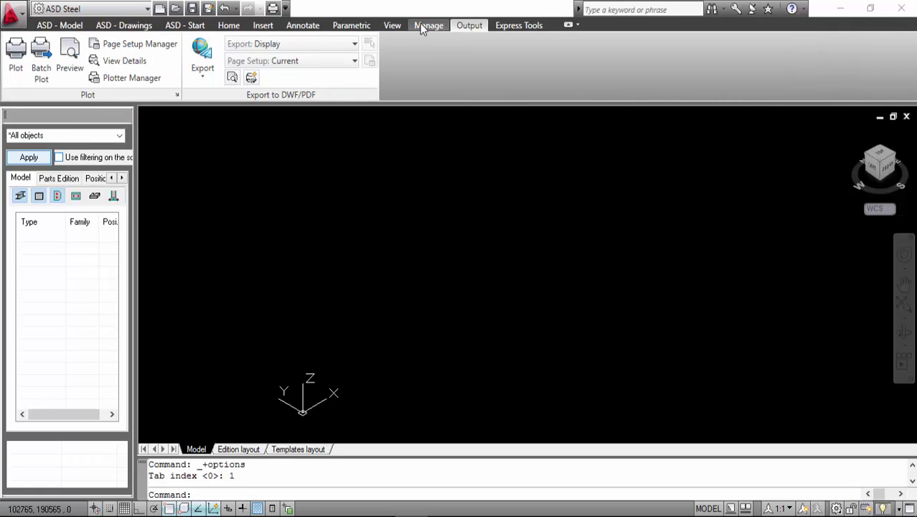
click(424, 27)
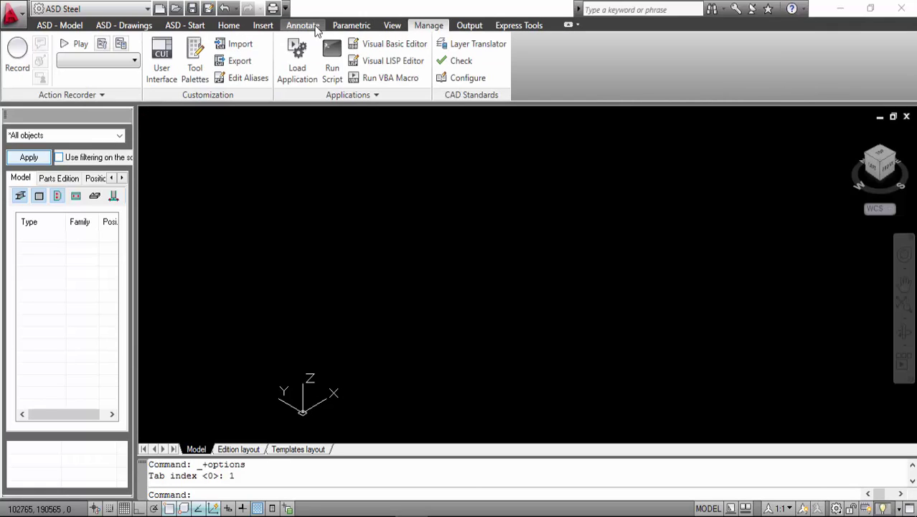
click(171, 28)
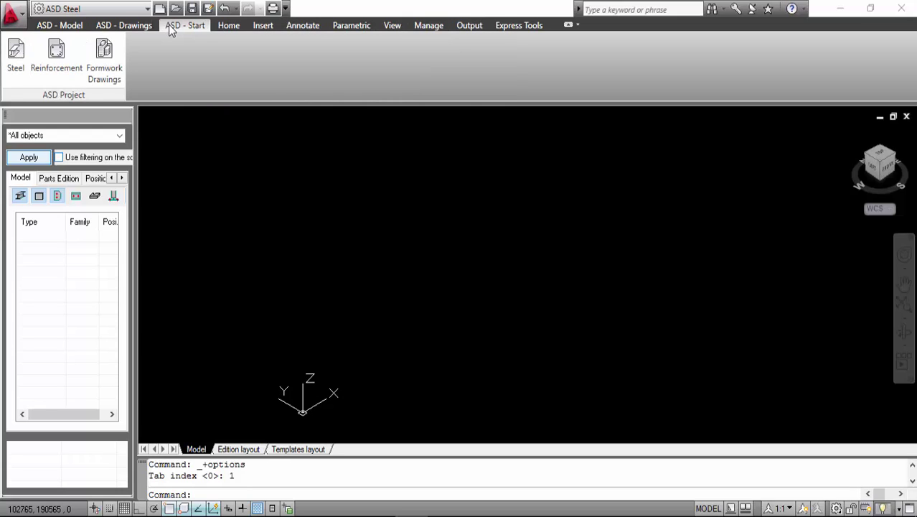
click(125, 25)
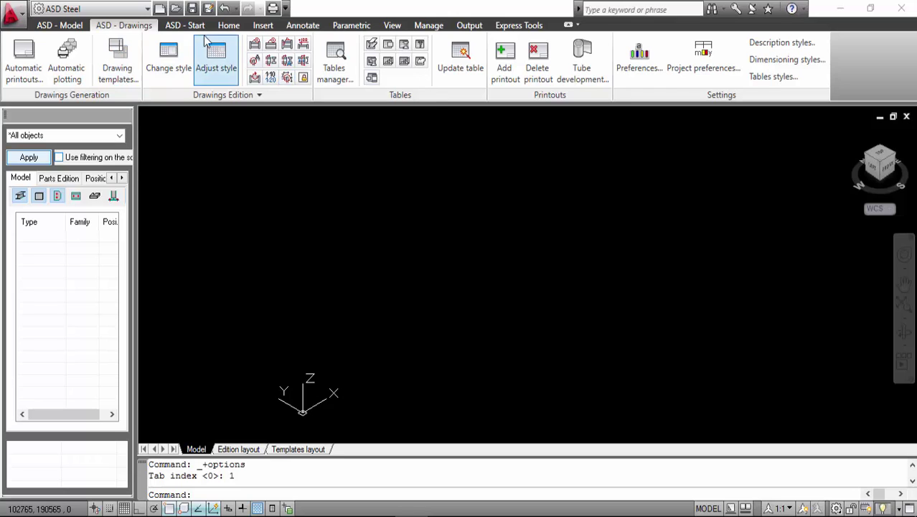
click(61, 26)
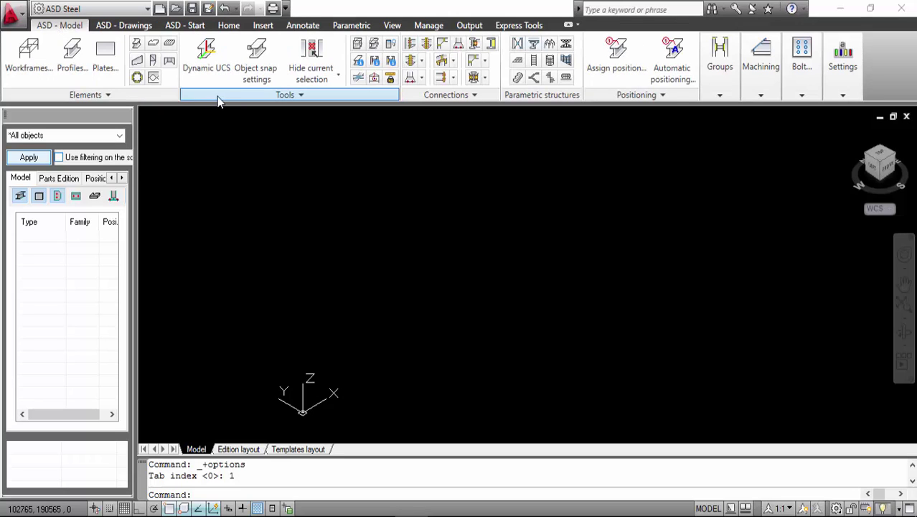
Browse the hide/show, positioning, grouping, machining, bolt and settings panels, then show ASD - Drawings.
click(337, 75)
click(340, 79)
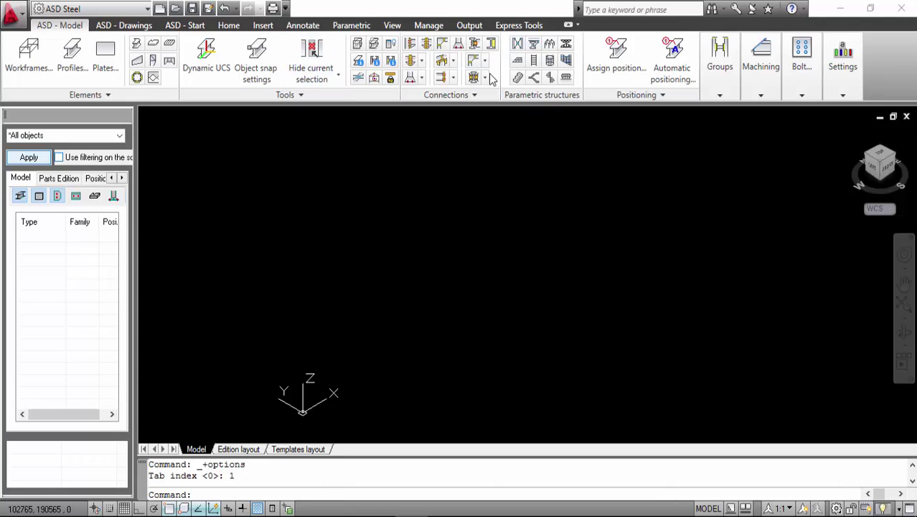
click(662, 95)
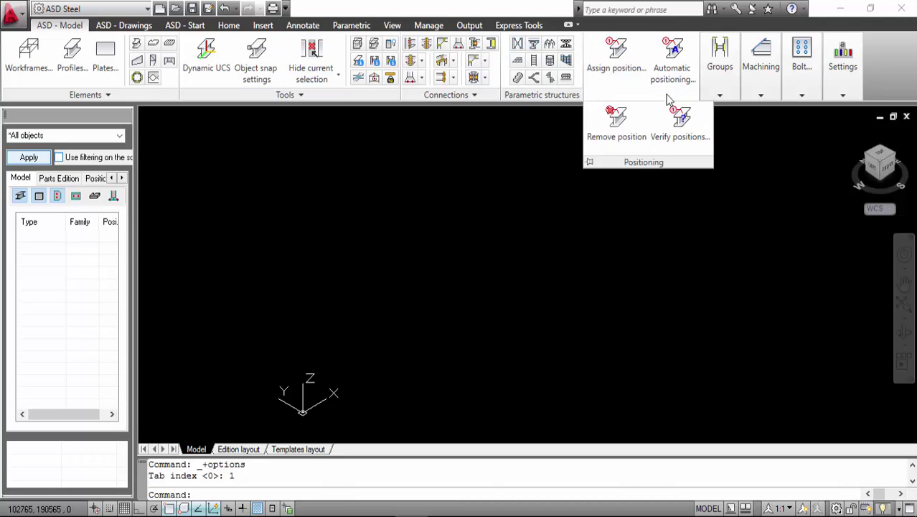
click(719, 95)
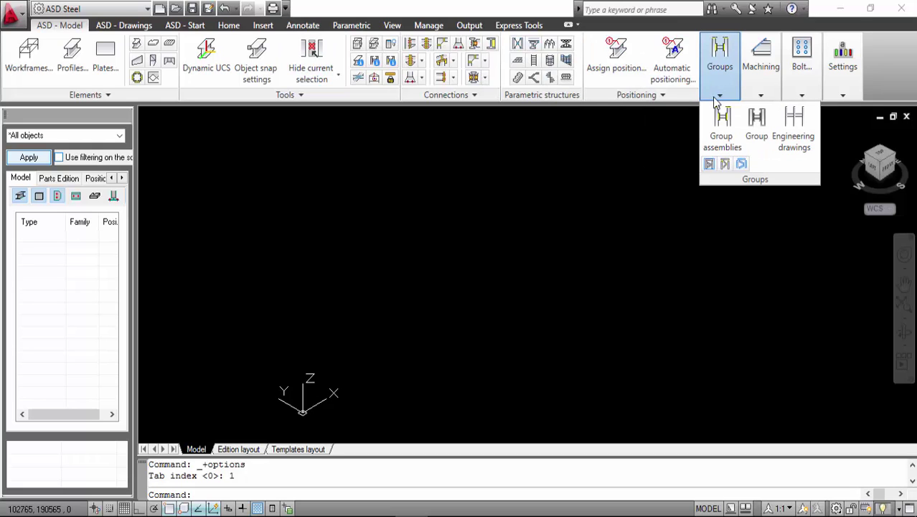
click(759, 95)
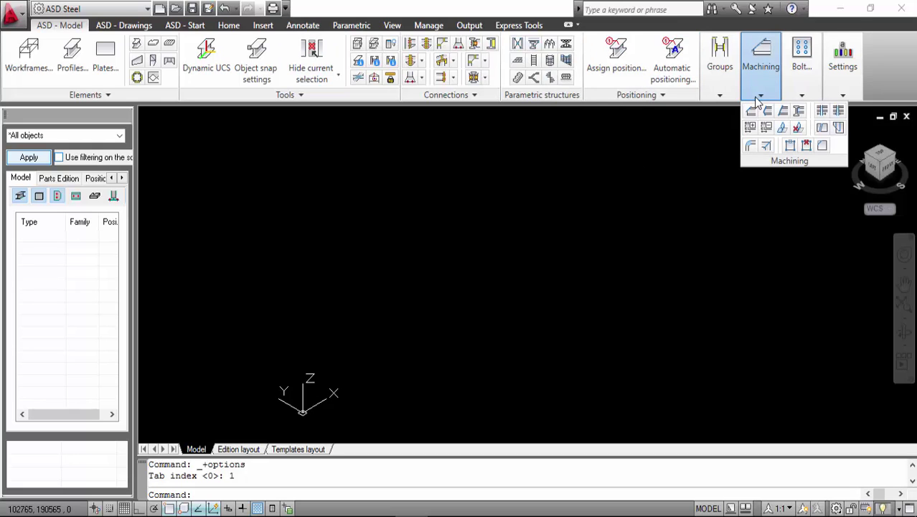
click(801, 95)
click(843, 95)
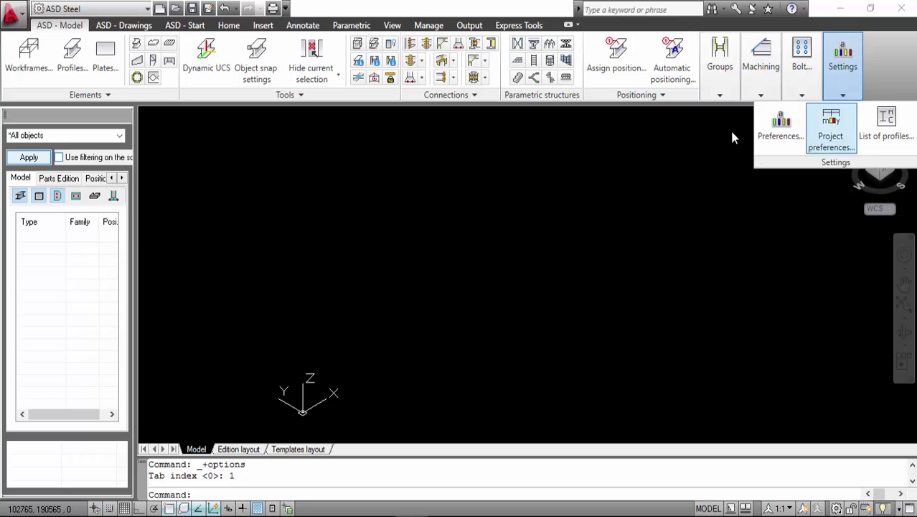
click(599, 121)
click(600, 122)
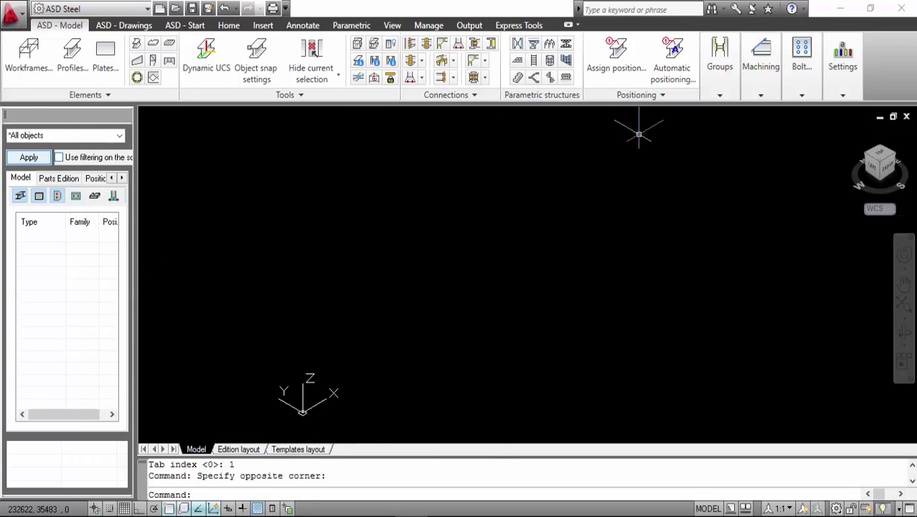
click(117, 27)
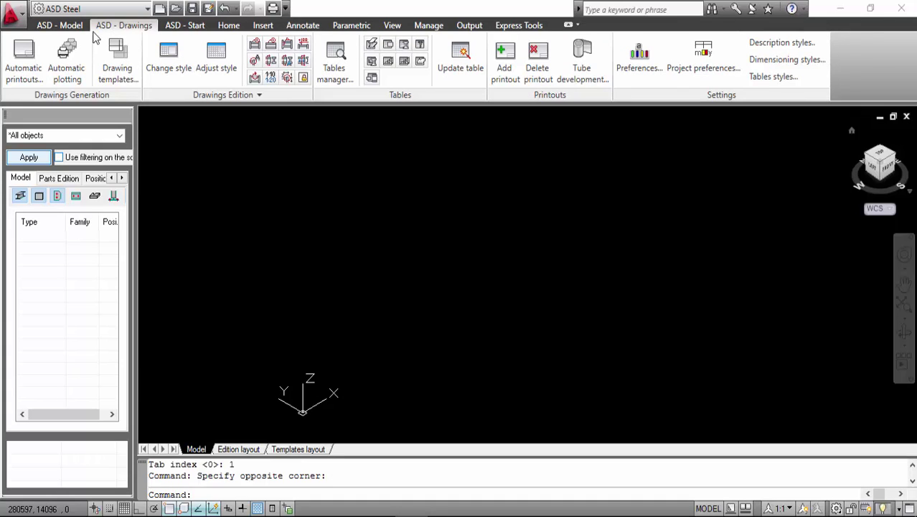
Expand Drawings Edition, then step through Express Tools and Output to the Manage tools.
click(255, 95)
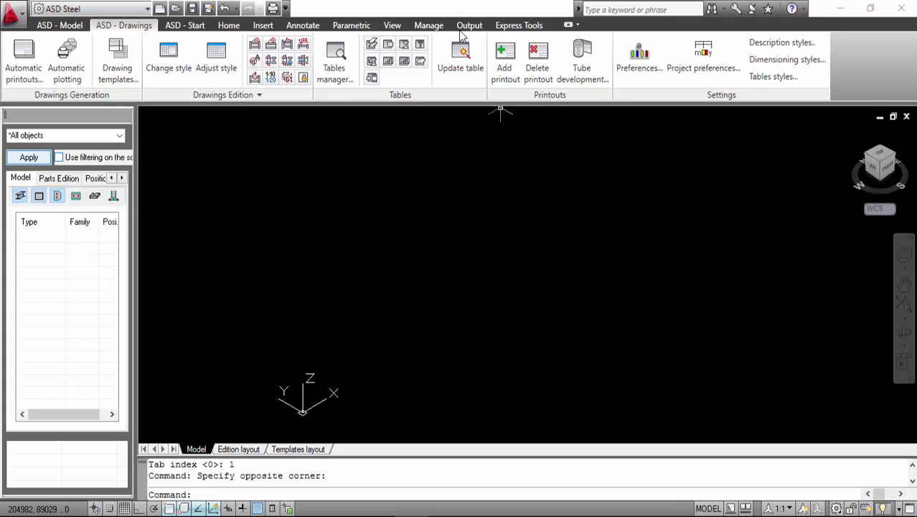
click(526, 27)
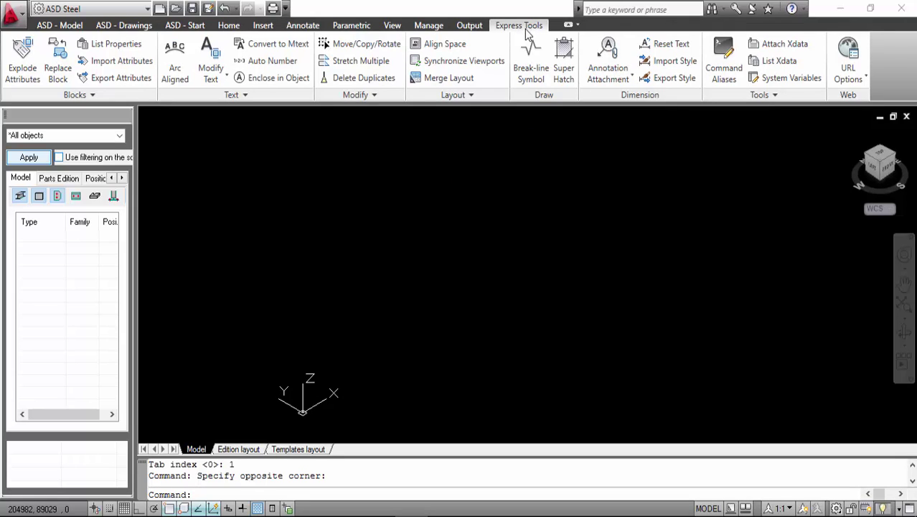
click(475, 28)
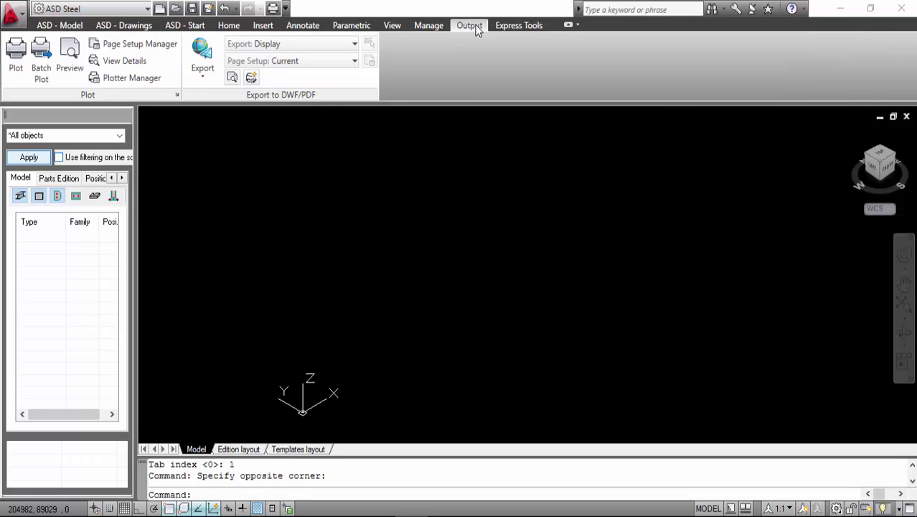
click(436, 26)
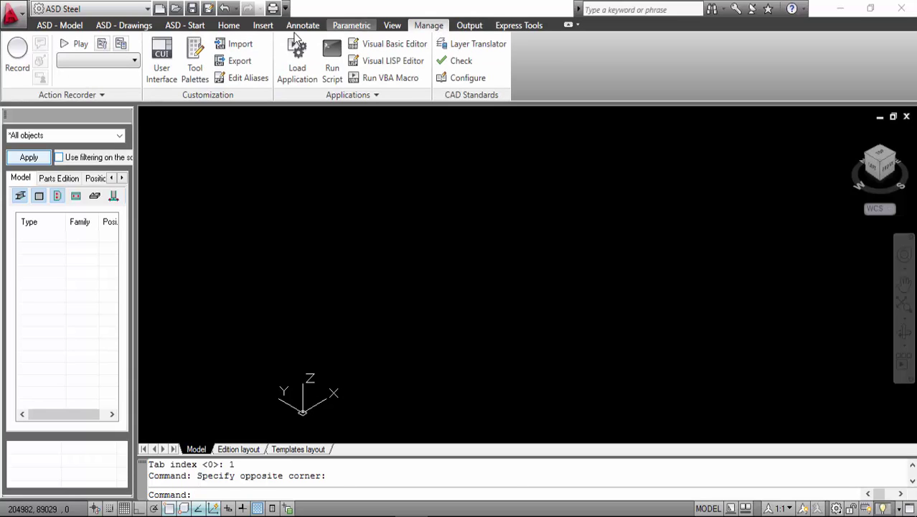
Open and close the Customize User Interface dialog, leaving the View tools showing.
click(162, 68)
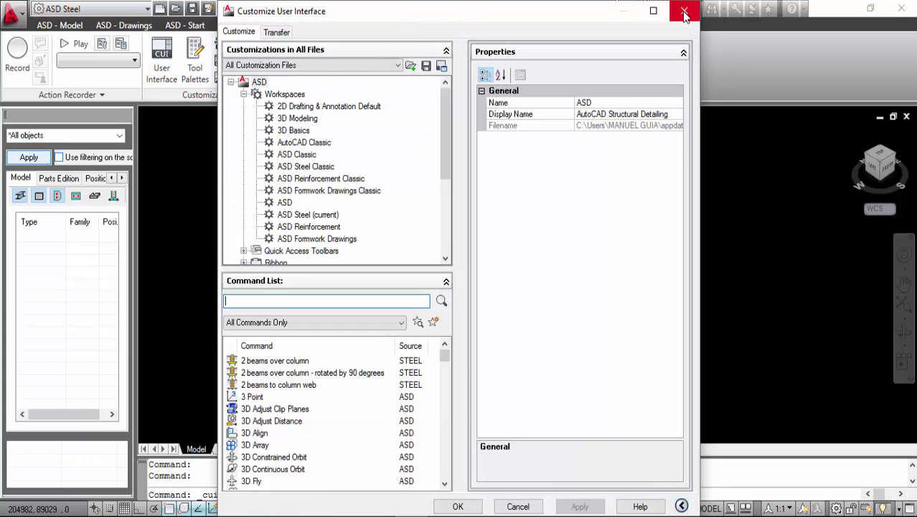
click(683, 10)
click(392, 25)
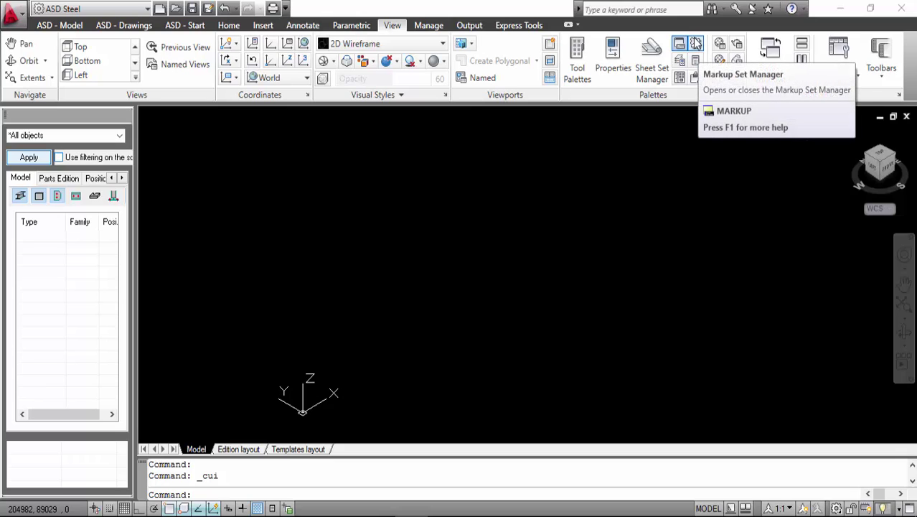
Switch the ribbon back to the ASD - Model tools.
click(64, 25)
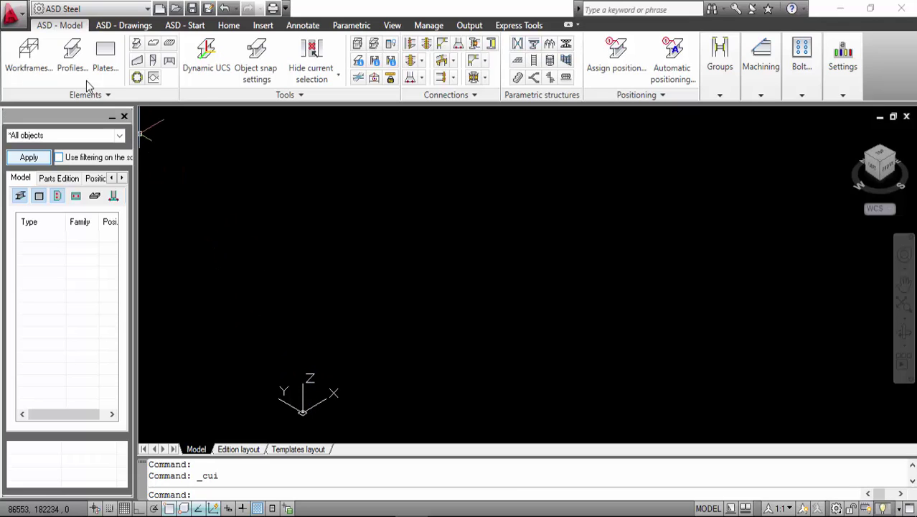
Start a new workframe, set its width to 8000 as non-uniform, and bring up the width distribution table.
click(31, 65)
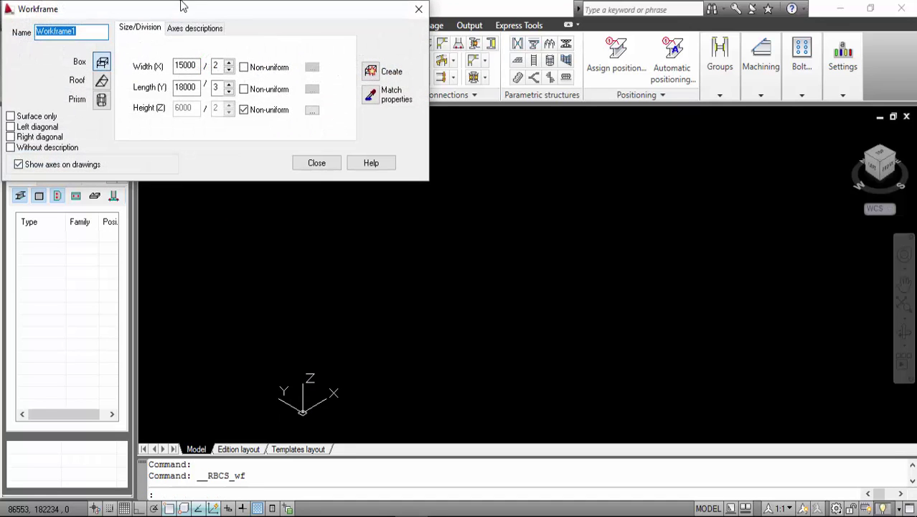
drag(184, 9, 461, 154)
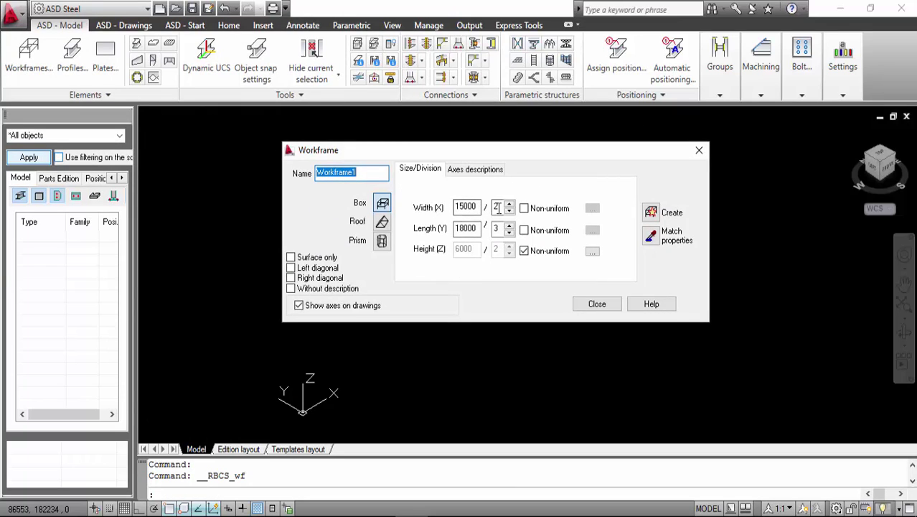
drag(519, 159, 381, 137)
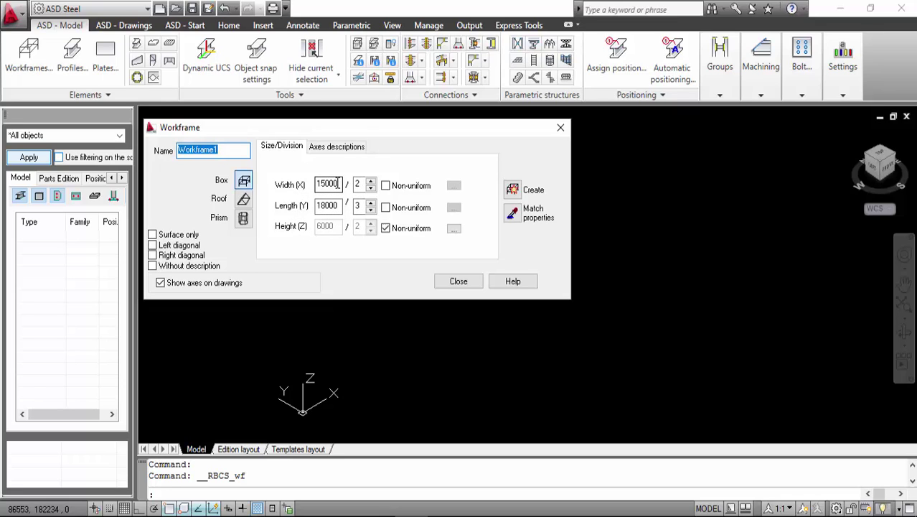
drag(324, 183, 340, 182)
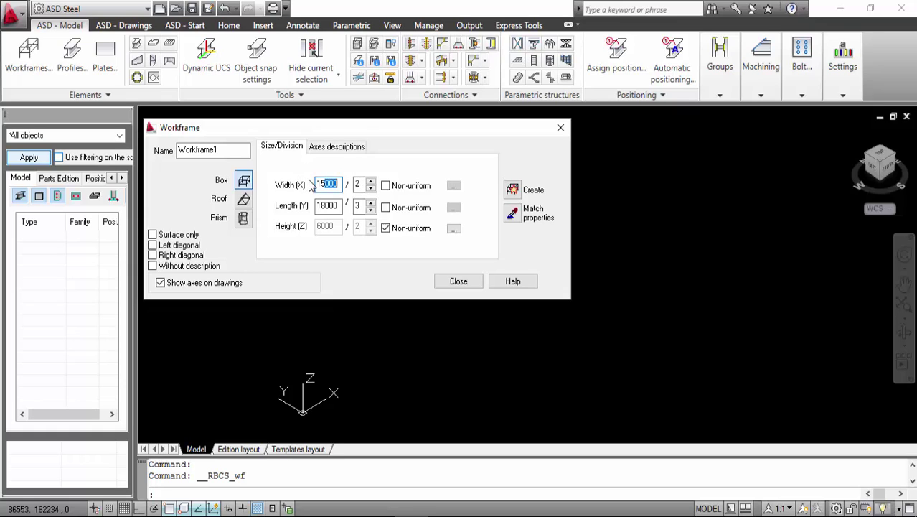
drag(337, 184, 313, 187)
text(8000)
click(386, 186)
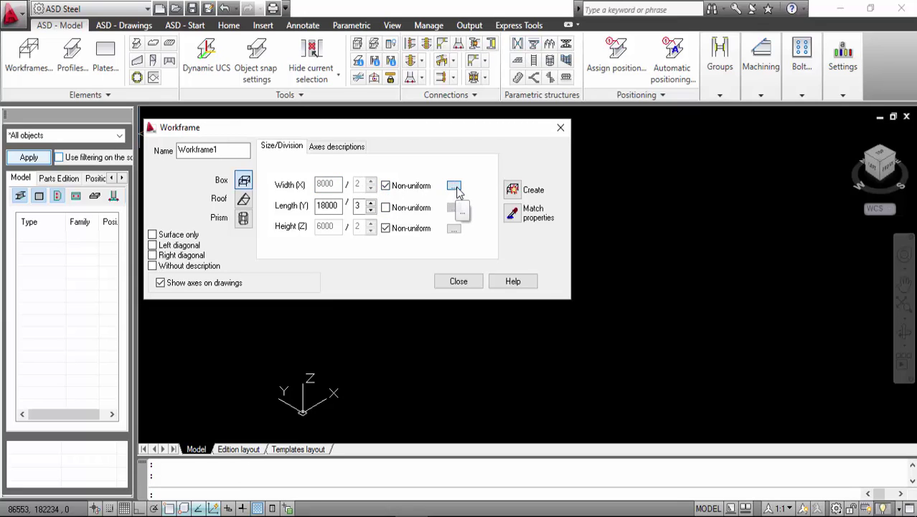
click(452, 187)
mouse_move(37, 8)
mouse_down()
mouse_move(646, 103)
mouse_move(705, 146)
mouse_move(547, 153)
mouse_up()
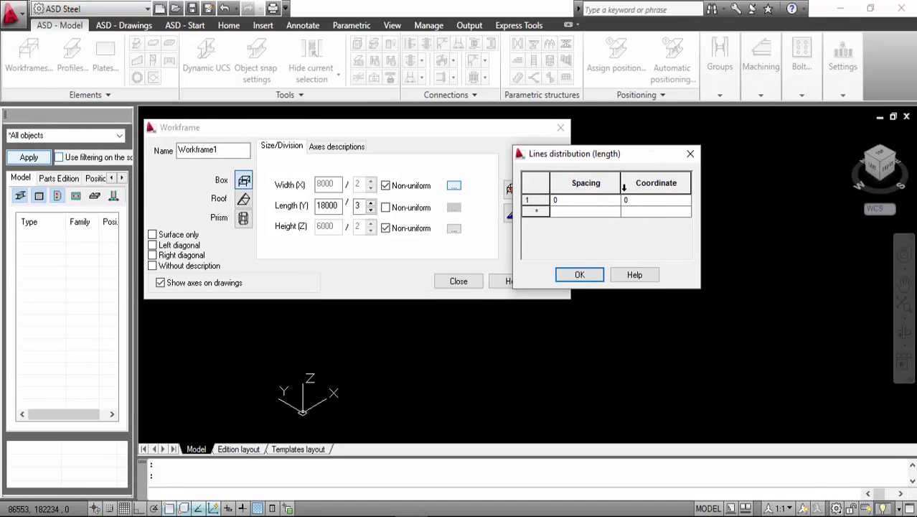
Make the width uniform with 2 divisions and set the length to 8000.
click(580, 275)
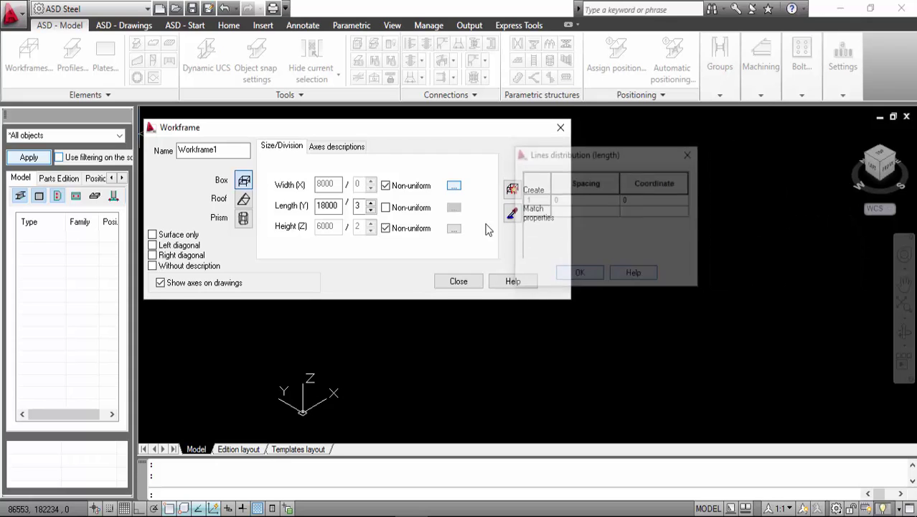
click(385, 186)
click(369, 182)
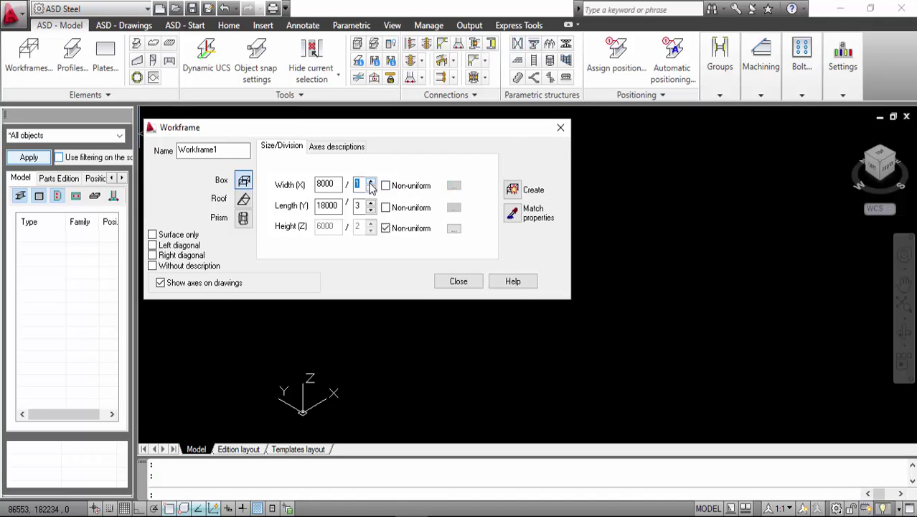
click(369, 183)
double_click(334, 206)
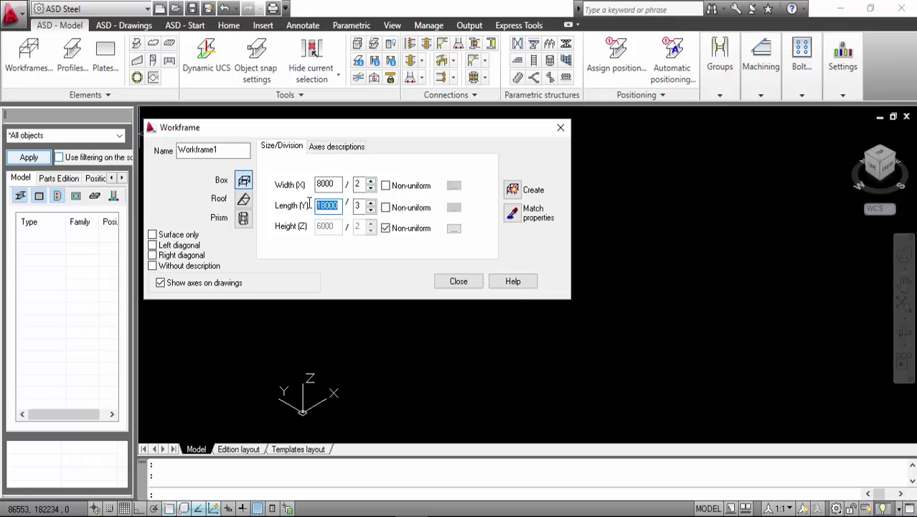
text(8000)
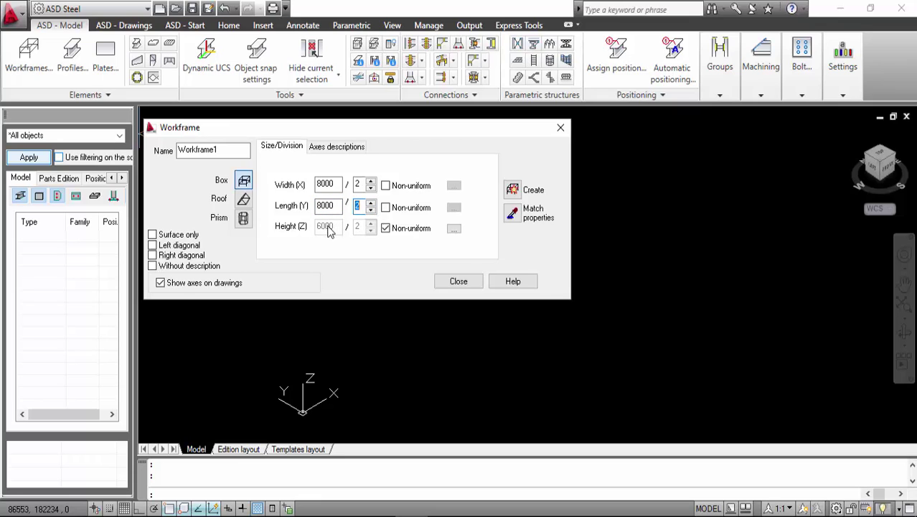
Make the height spacing uniform at 8000 and go to the Axes descriptions settings.
click(385, 228)
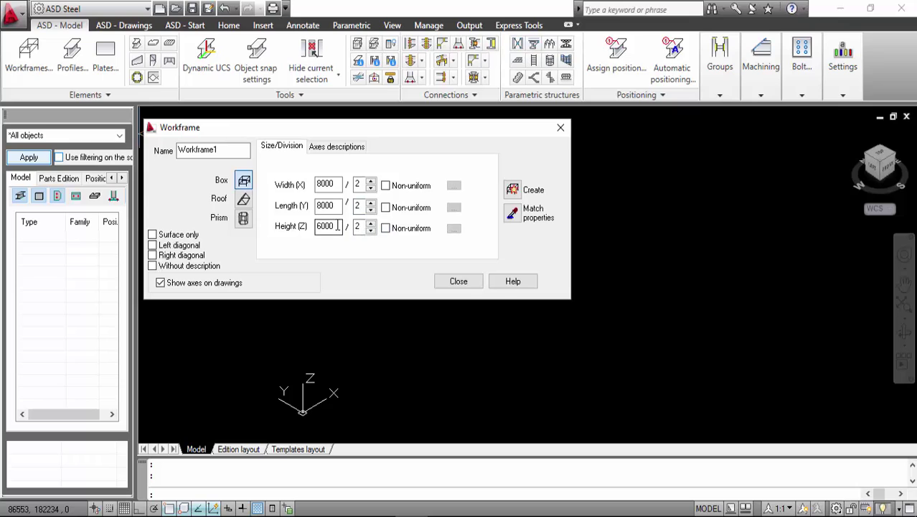
double_click(320, 226)
text(800)
click(343, 150)
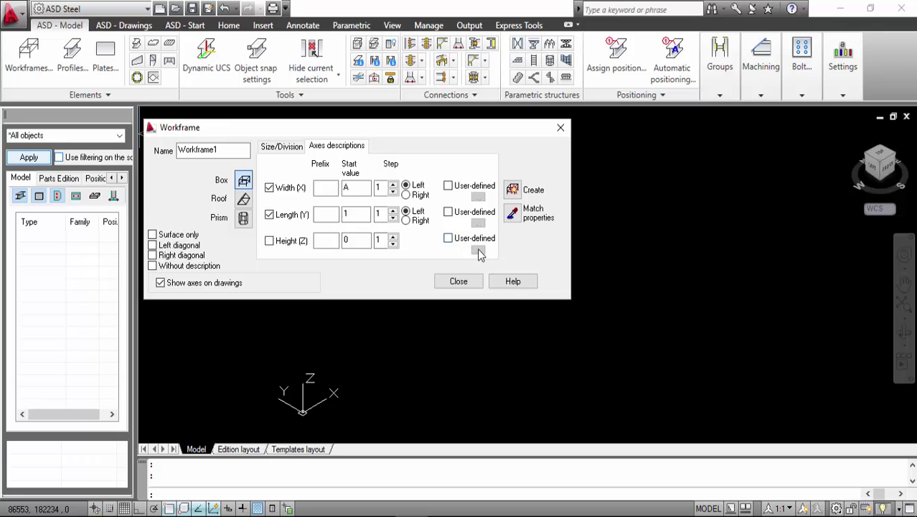
Turn on user-defined labels for the Height (Z) axes and bring up their label table.
click(269, 242)
click(448, 238)
click(478, 251)
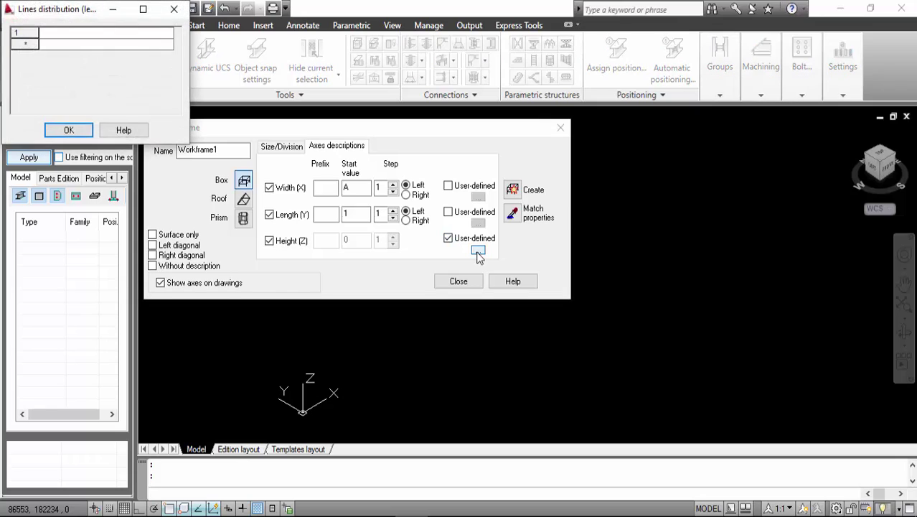
drag(56, 13, 637, 222)
Enter the level labels N+0.00m, N+4.00m and N+8.00m.
click(639, 260)
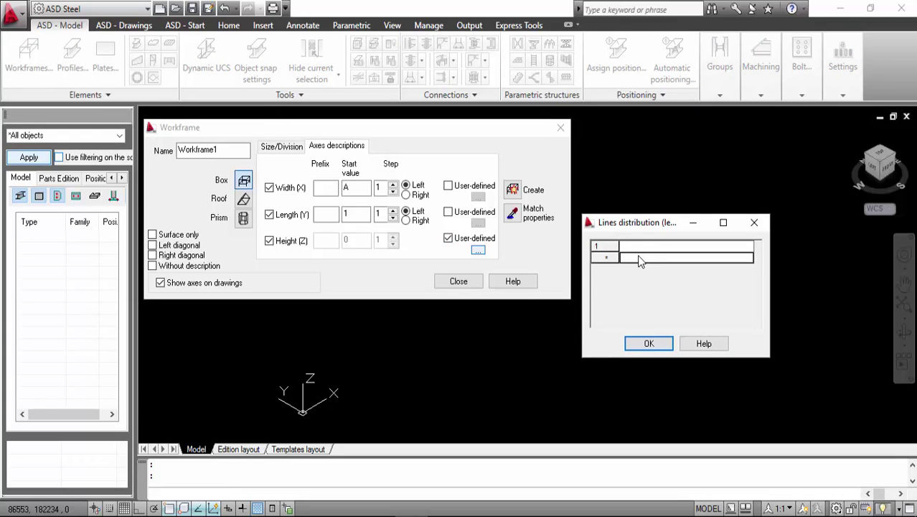
text(N+0.00m)
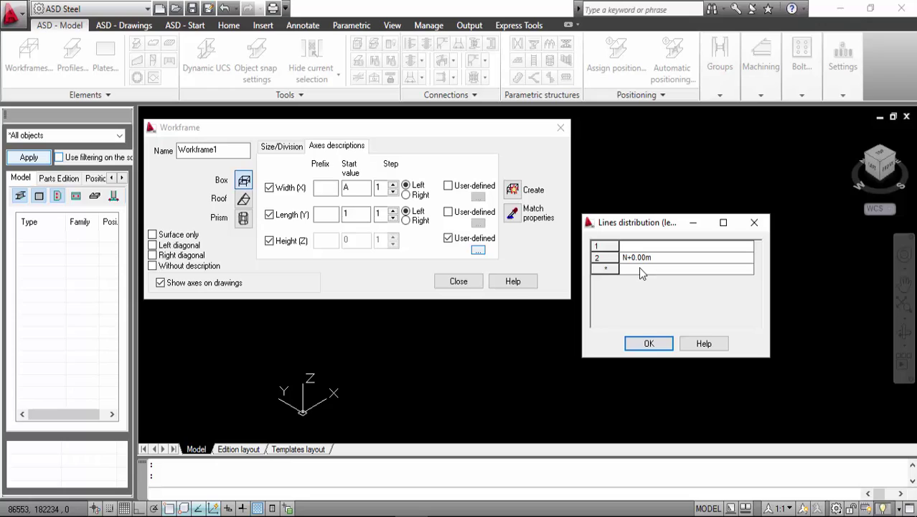
click(643, 272)
click(638, 246)
text(N+0.00m)
click(635, 257)
drag(635, 258, 630, 258)
text(4)
click(637, 270)
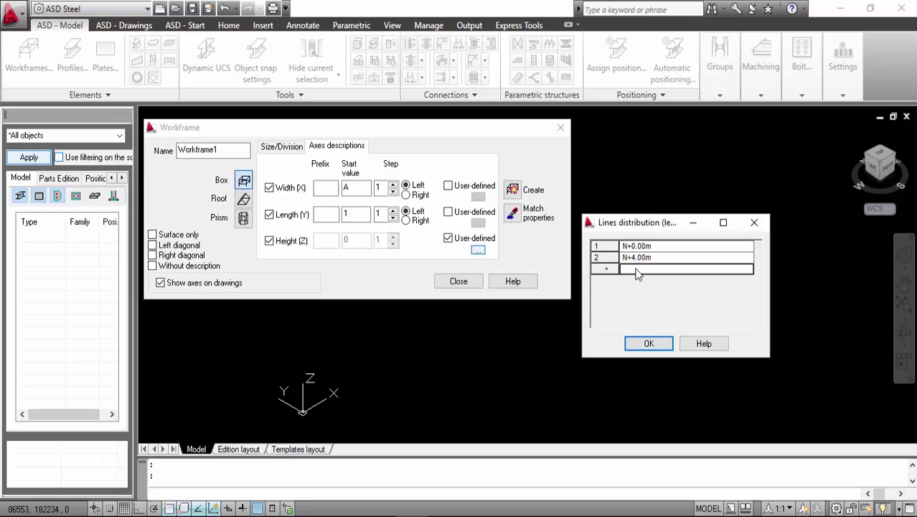
text(N)
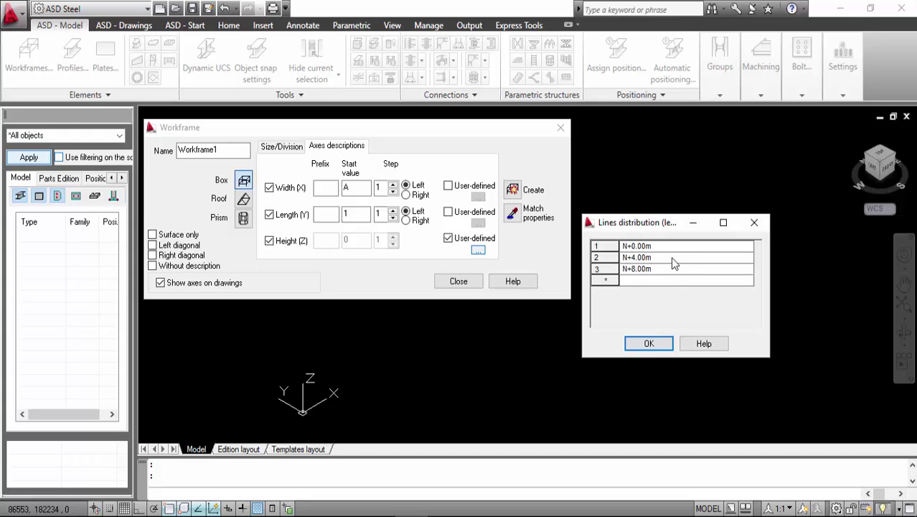
Accept the level labels, rename the workframe GRID 1, and start creating it from Size/Division.
click(660, 341)
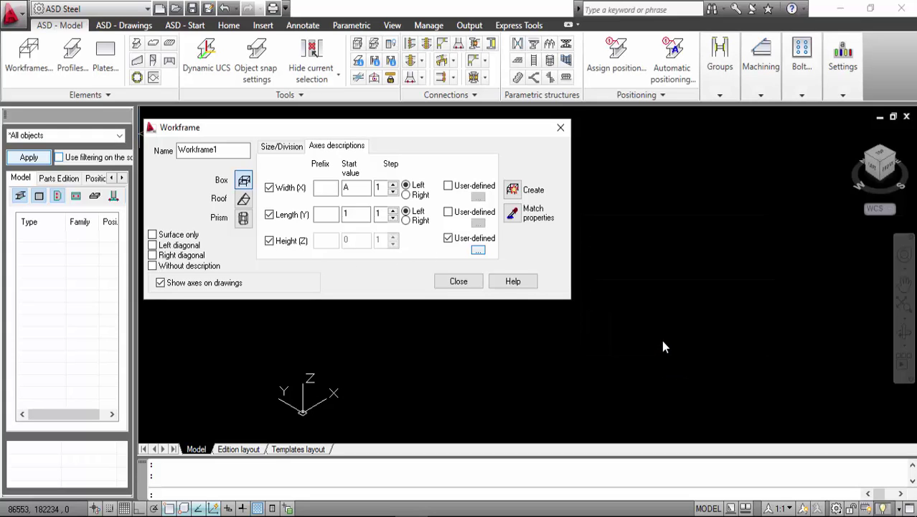
drag(222, 149, 172, 146)
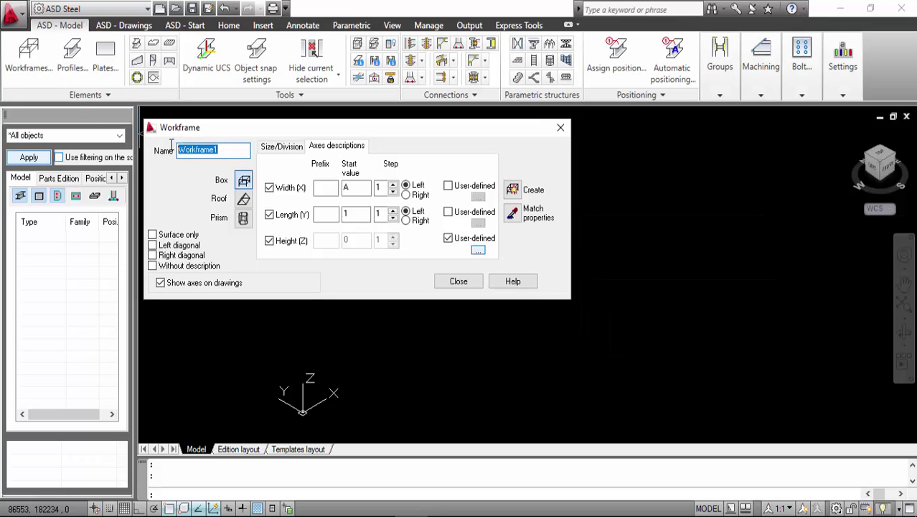
text(EJE)
key(BackSpace)
key(BackSpace)
key(BackSpace)
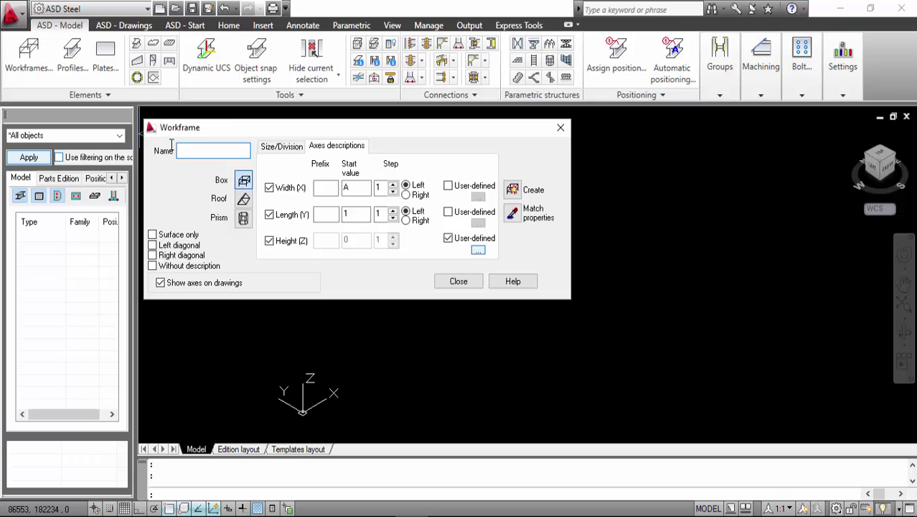
text(GRID 1)
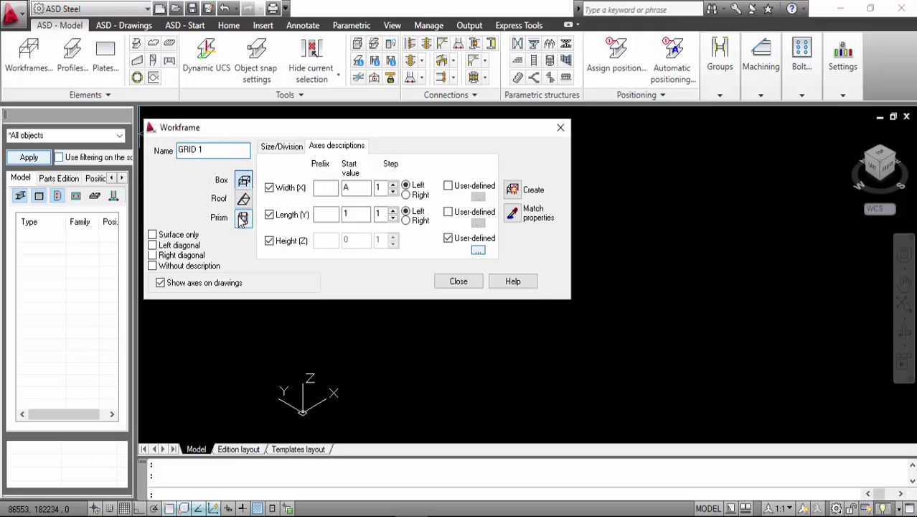
click(268, 149)
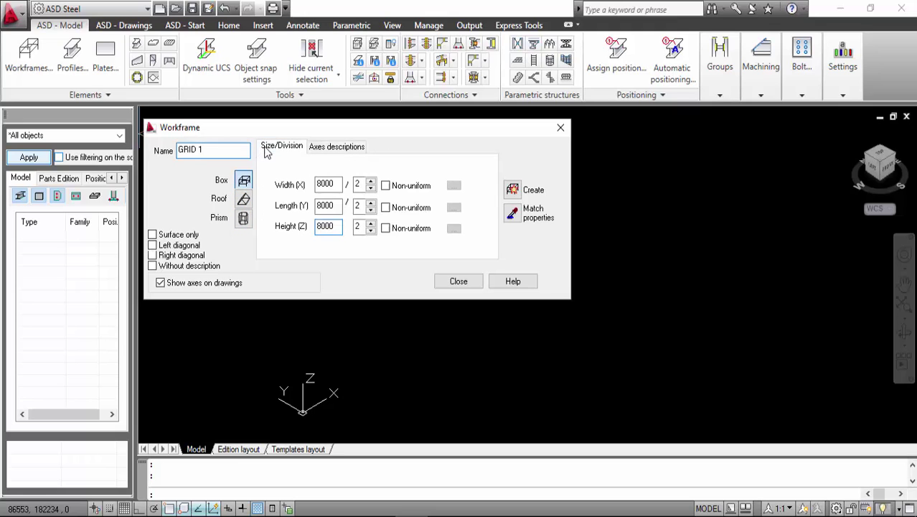
click(514, 190)
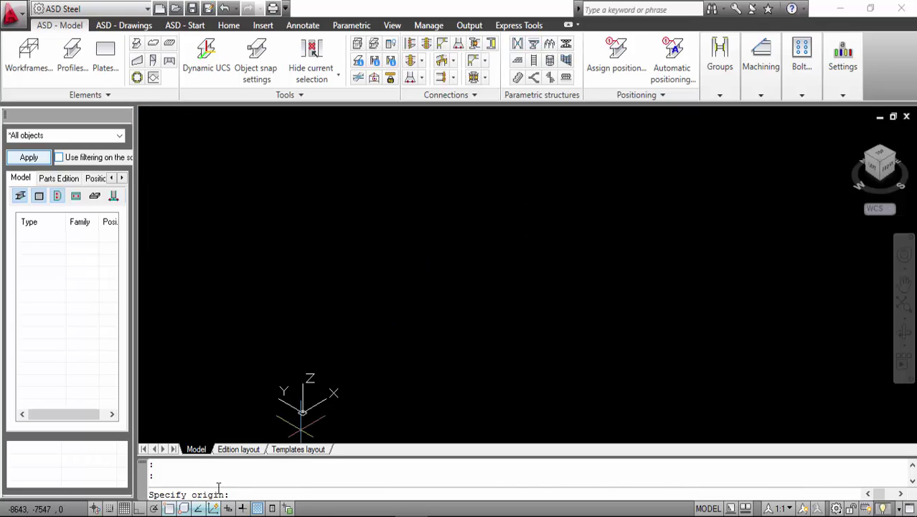
Place the box workframe's origin, fix its X direction orthogonally, and close the Workframe dialog.
click(431, 305)
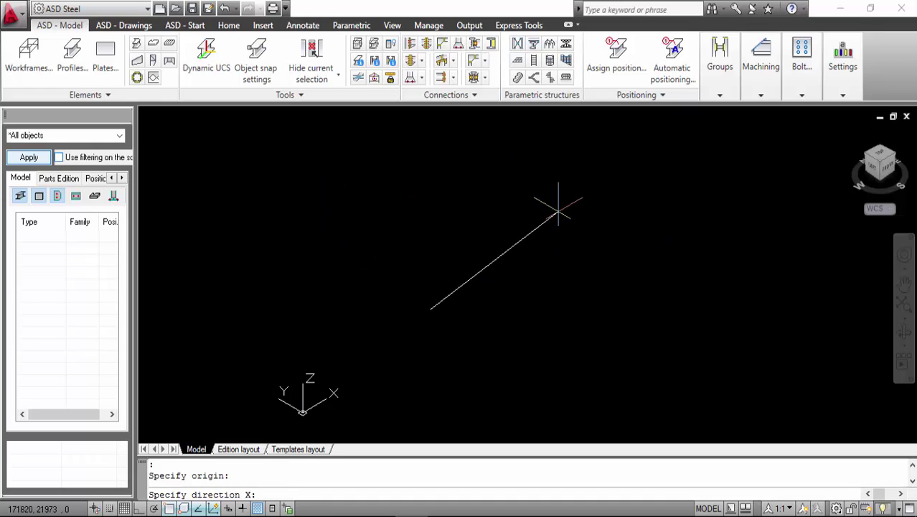
key(F8)
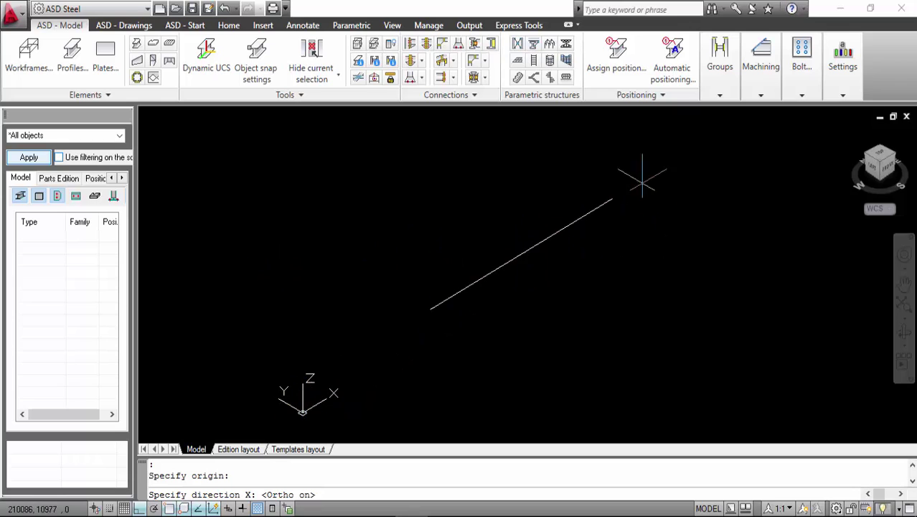
click(723, 147)
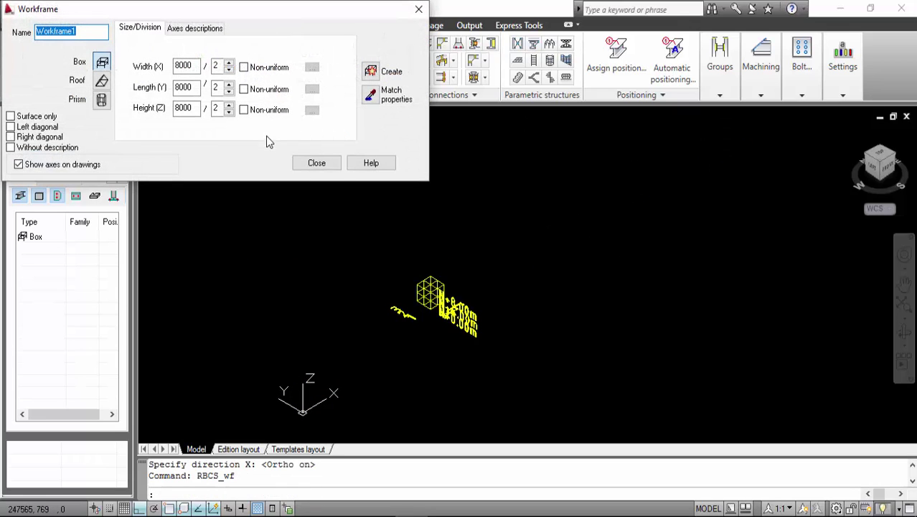
click(330, 165)
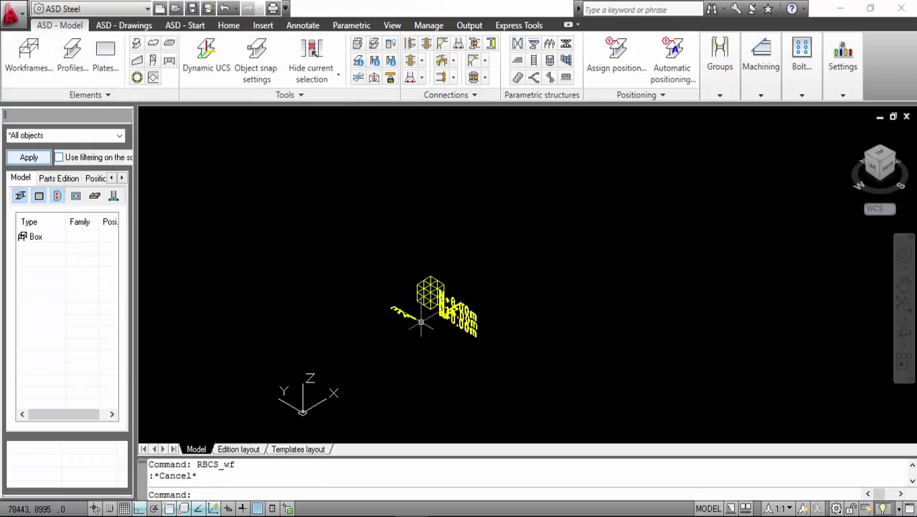
Zoom in on the box workframe and regenerate the display with RE.
scroll(421, 323, up, 2)
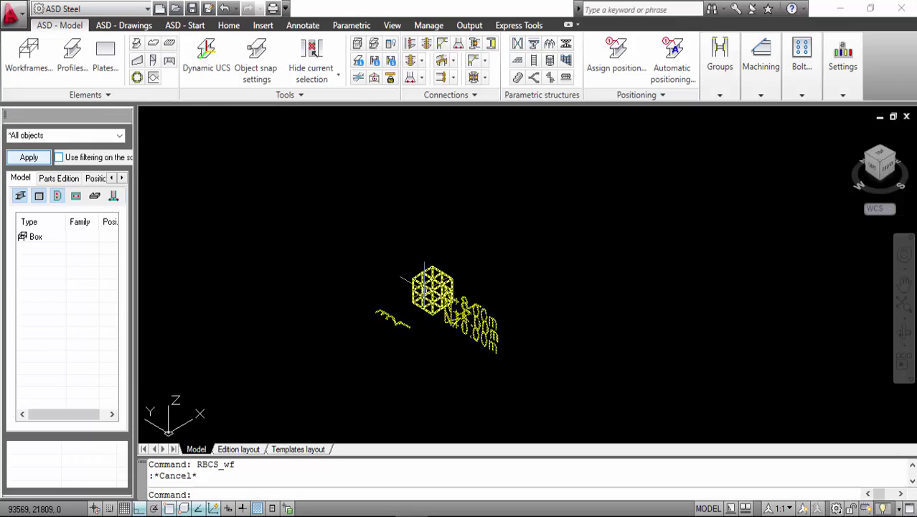
scroll(423, 287, up, 3)
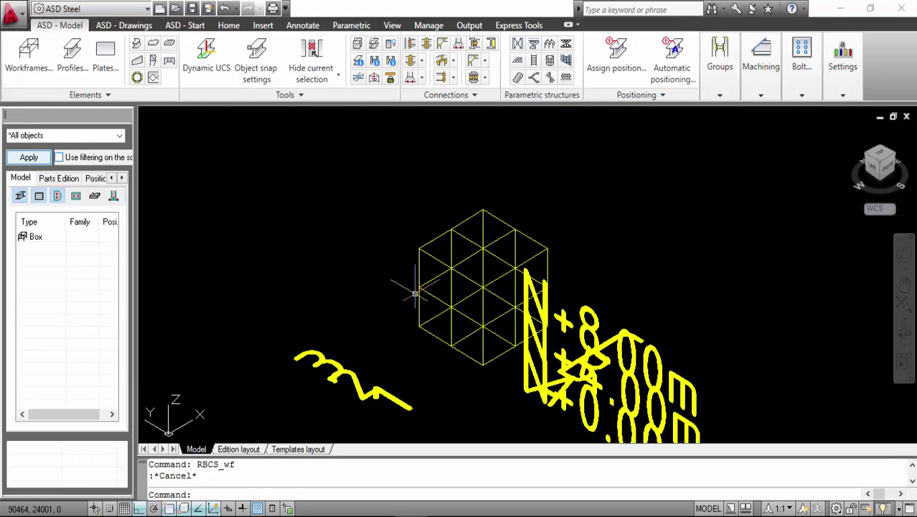
text(RE)
key(Return)
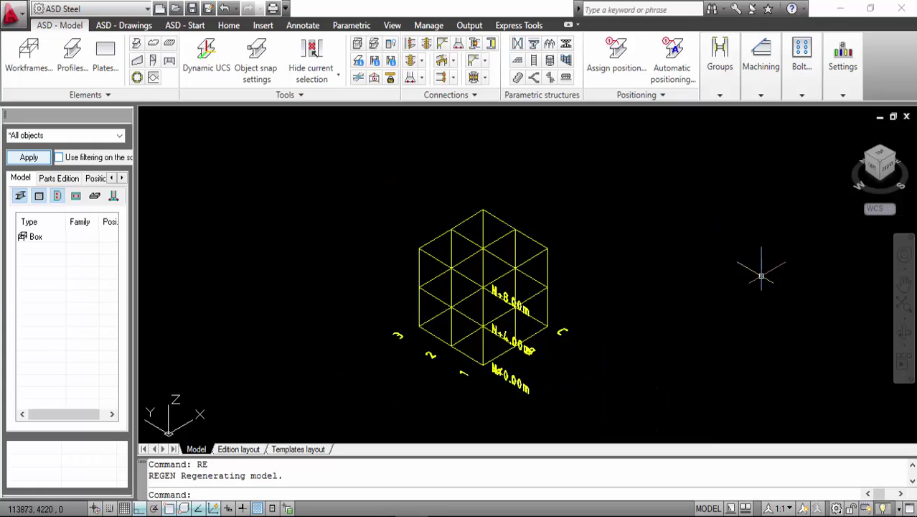
Orbit the workframe to another angle and shift it up and left in view.
click(906, 336)
drag(599, 291, 623, 283)
scroll(451, 295, up, 5)
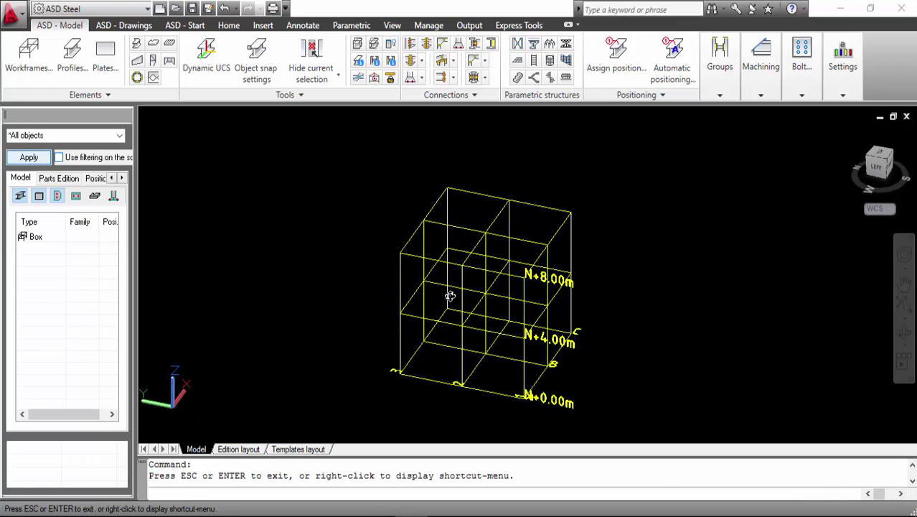
middle_drag(563, 282, 535, 268)
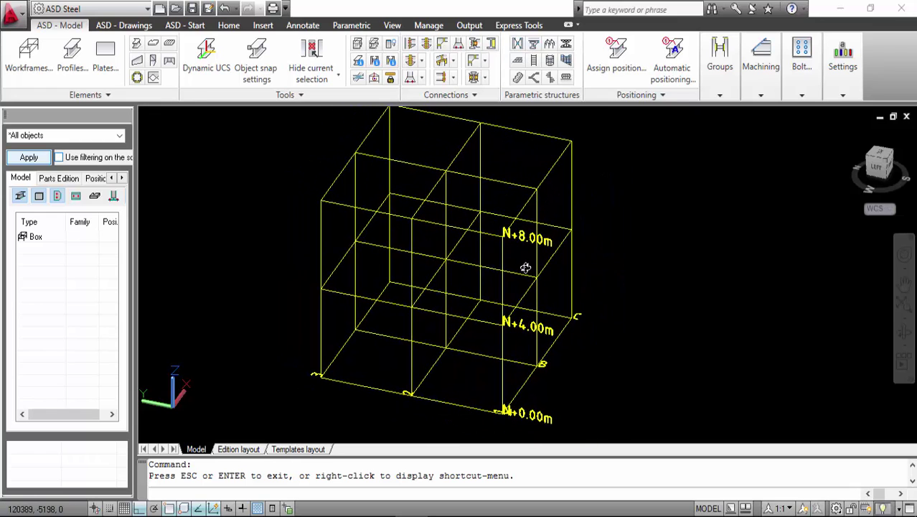
key(Escape)
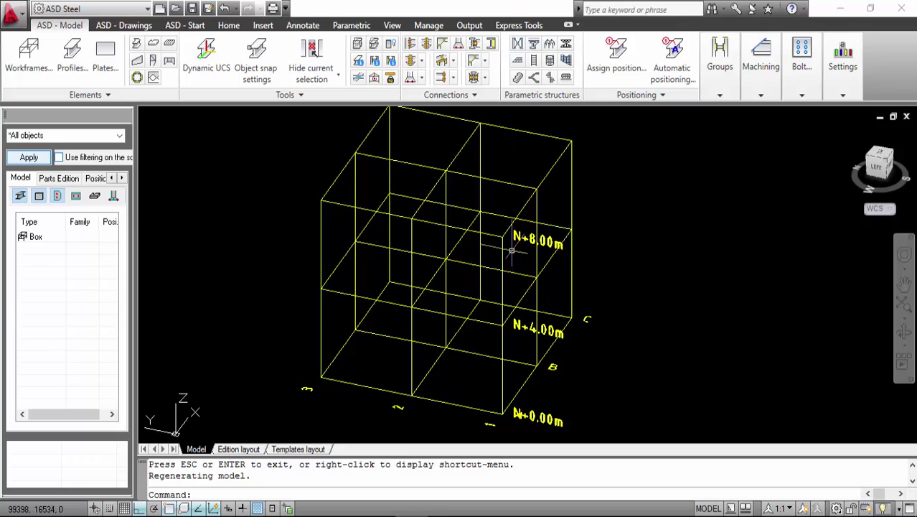
Regenerate twice so the N+0.00m, N+4.00m and N+8.00m labels redraw, then recentre the frame.
text(RE)
key(Return)
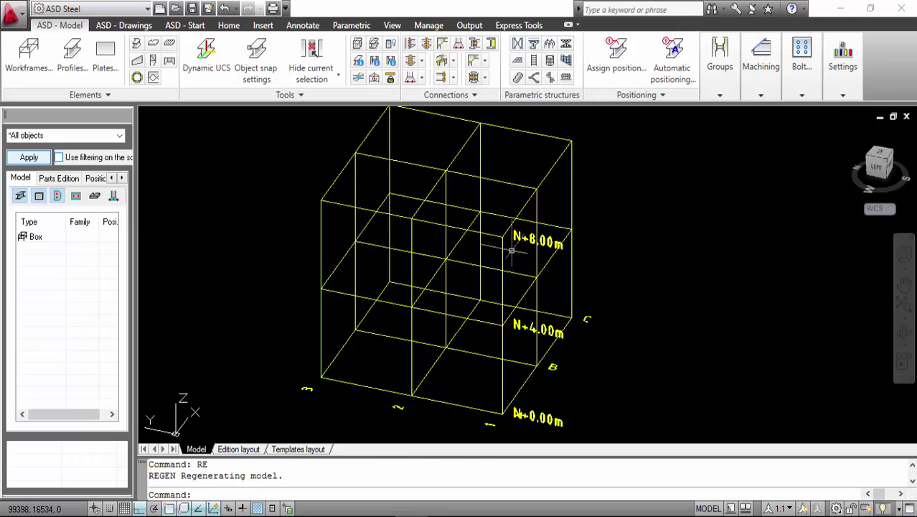
scroll(511, 251, up, 6)
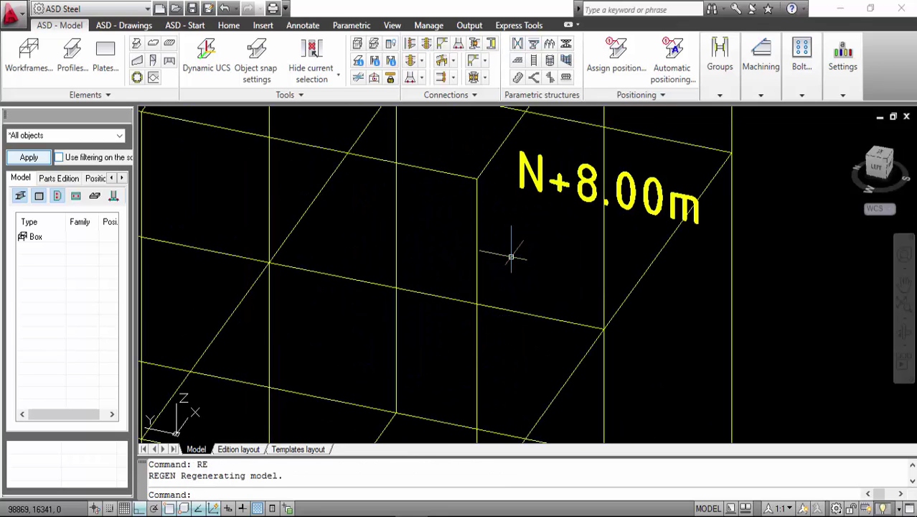
text(RE)
key(Return)
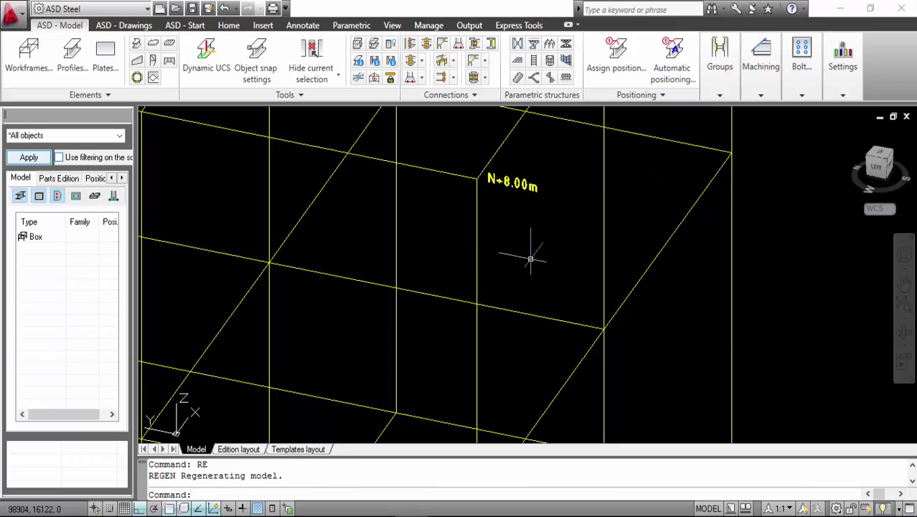
scroll(511, 228, down, 6)
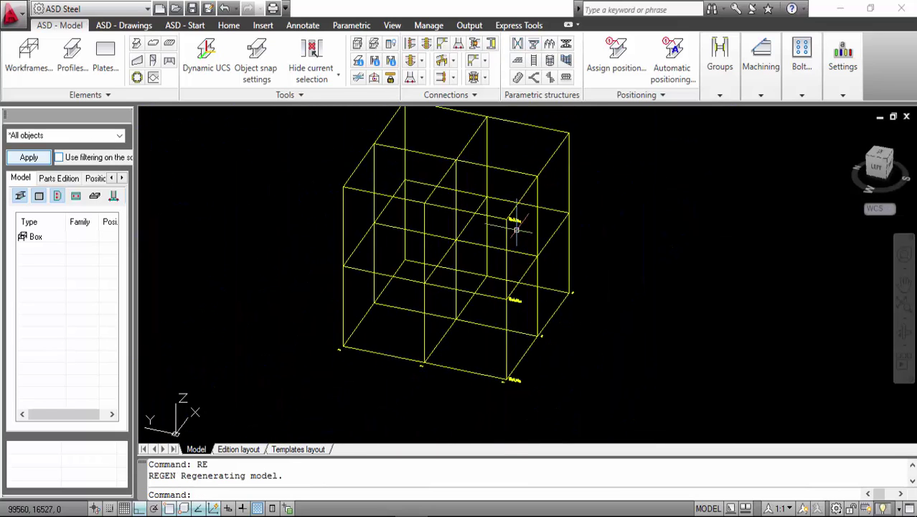
scroll(516, 230, up, 1)
scroll(564, 204, down, 1)
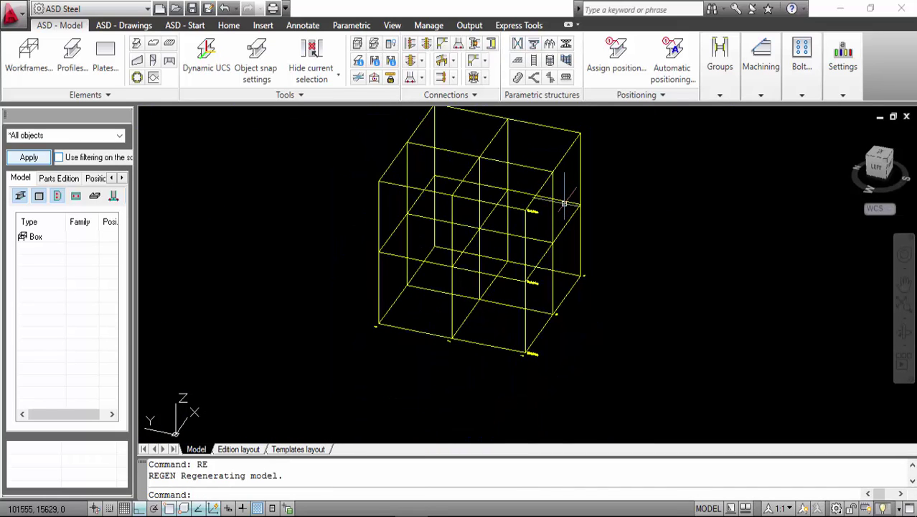
middle_drag(566, 212, 562, 230)
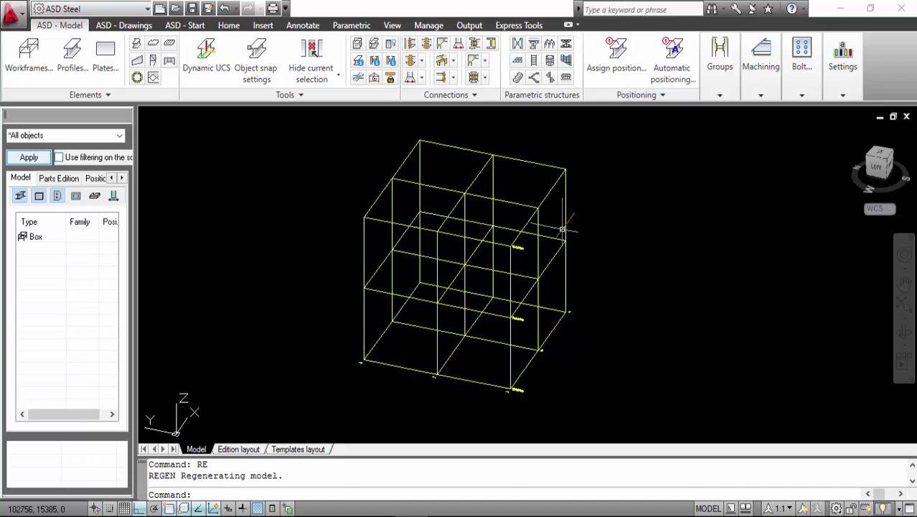
Start a steel profile with the HEB 280 section in the COLUMNAS family.
click(71, 68)
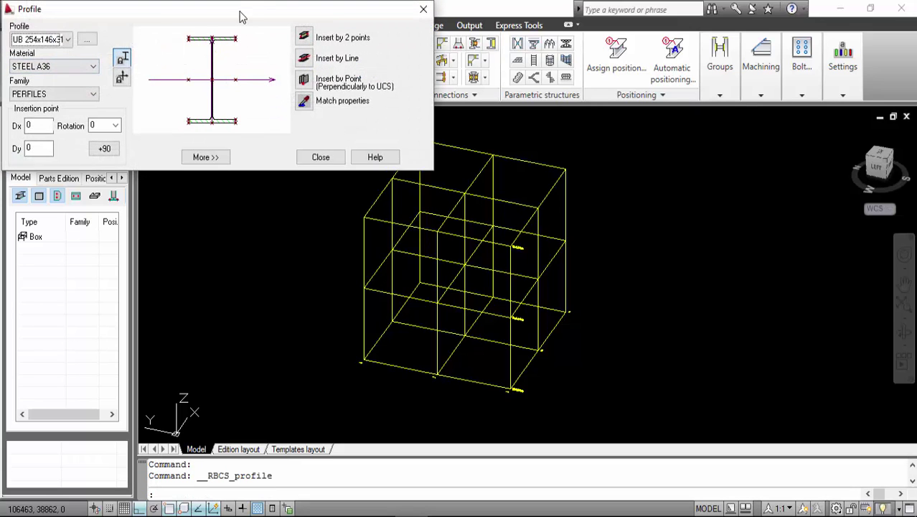
drag(241, 16, 300, 32)
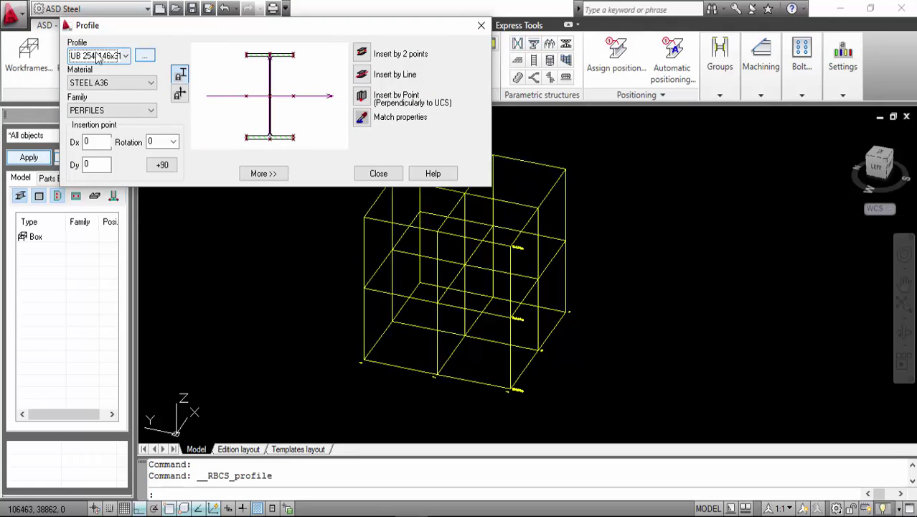
click(125, 56)
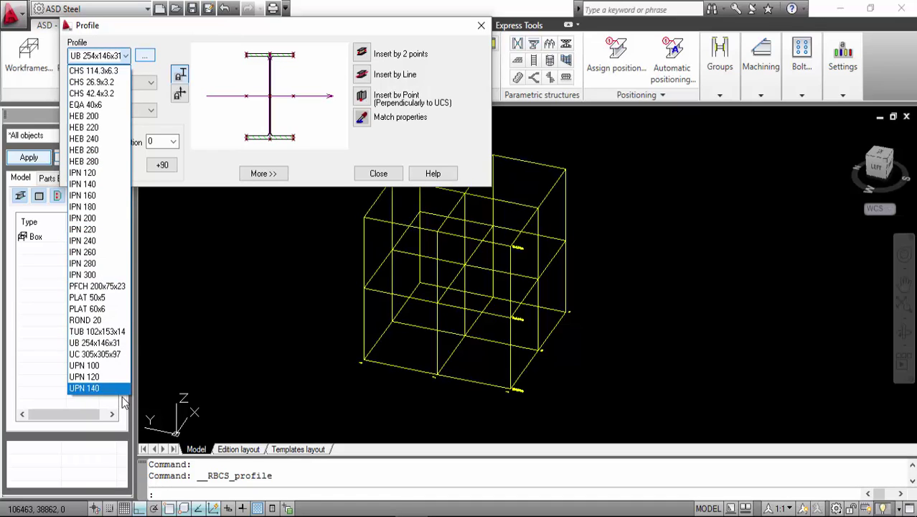
click(101, 162)
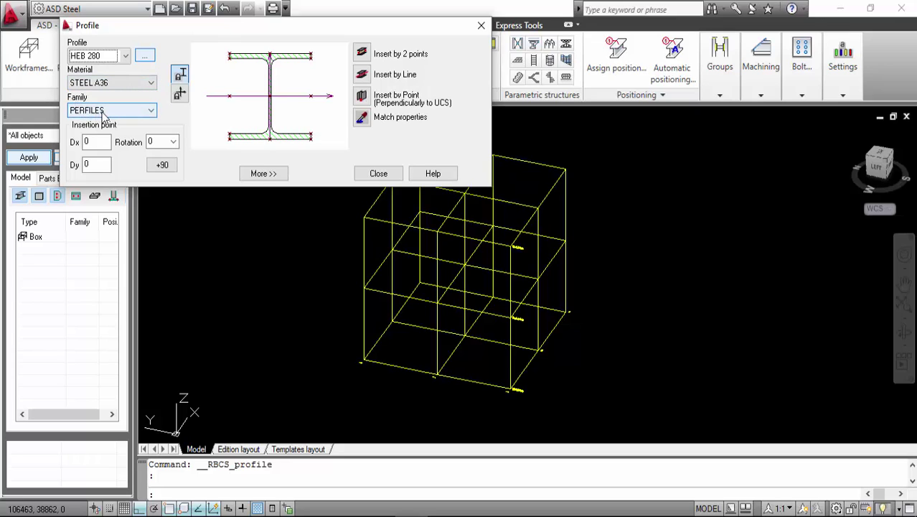
click(151, 112)
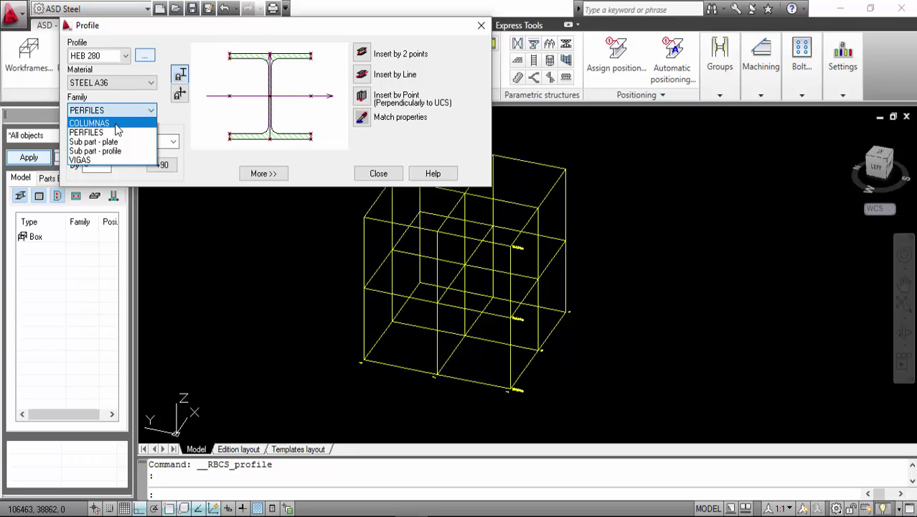
click(118, 124)
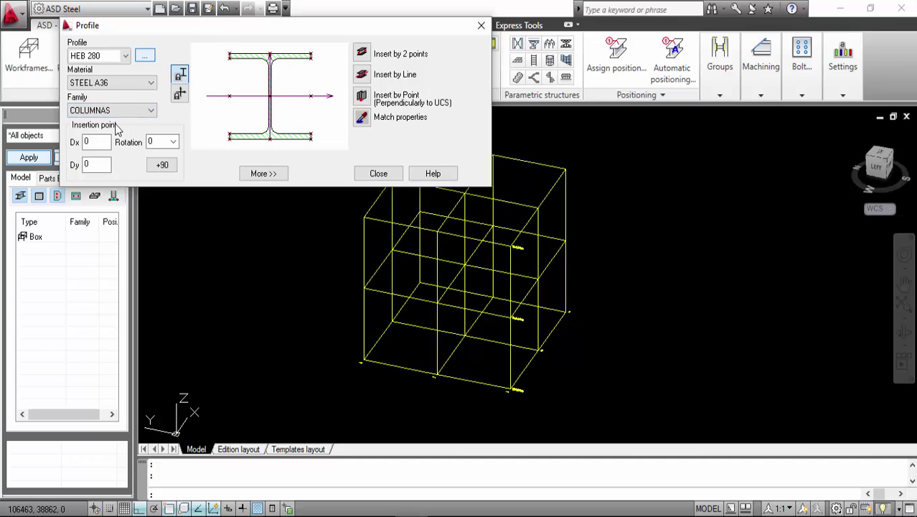
Try 90 and 45 degree profile rotations, then reset the rotation to 0.
click(97, 141)
click(173, 142)
click(155, 161)
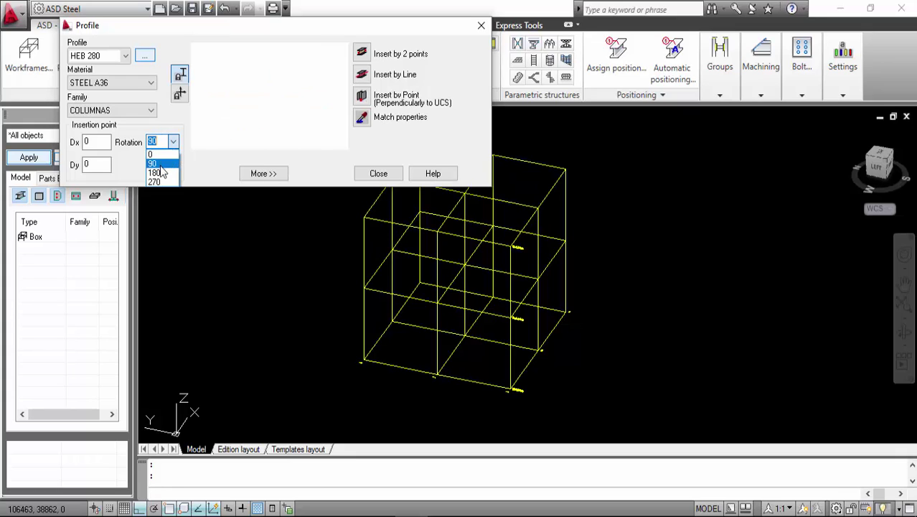
click(173, 143)
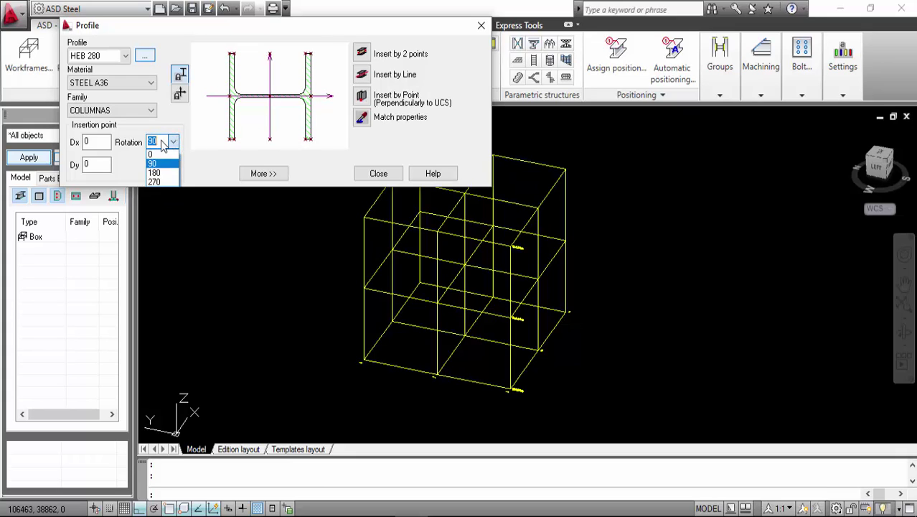
click(155, 163)
text(45)
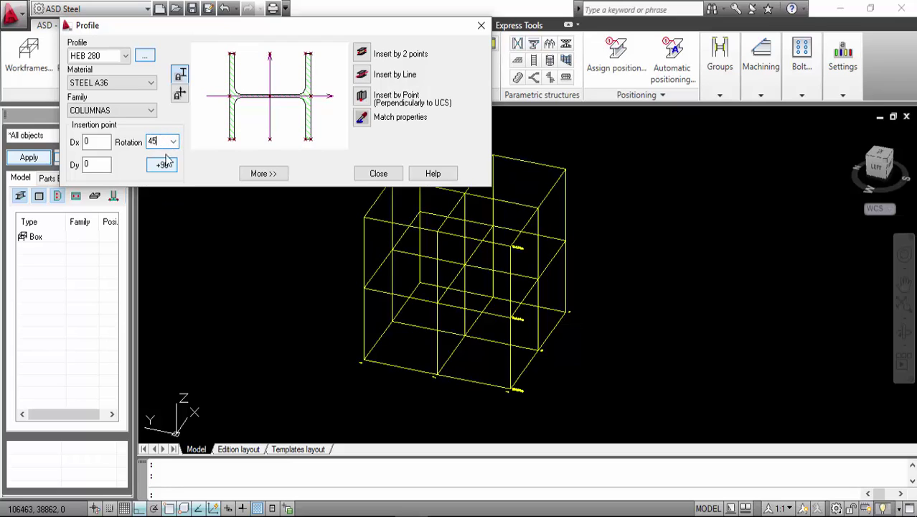
click(102, 141)
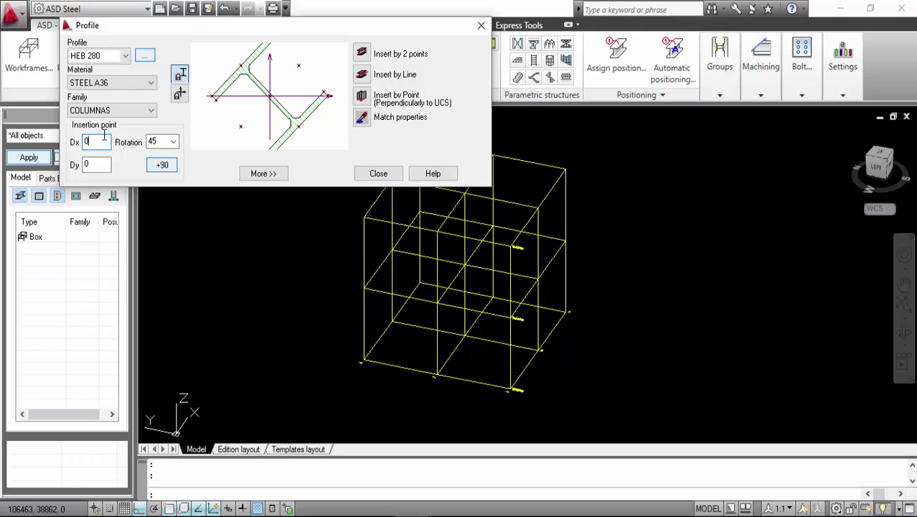
click(174, 143)
click(162, 156)
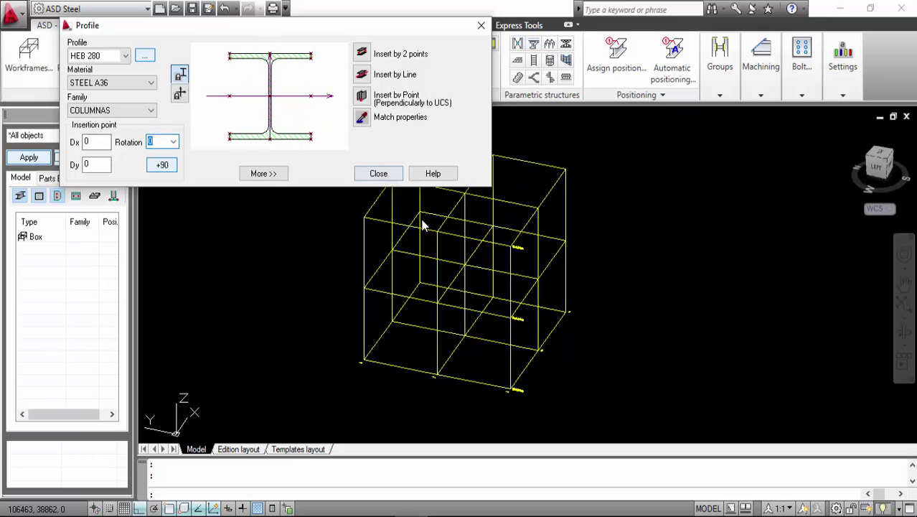
middle_drag(444, 258, 575, 270)
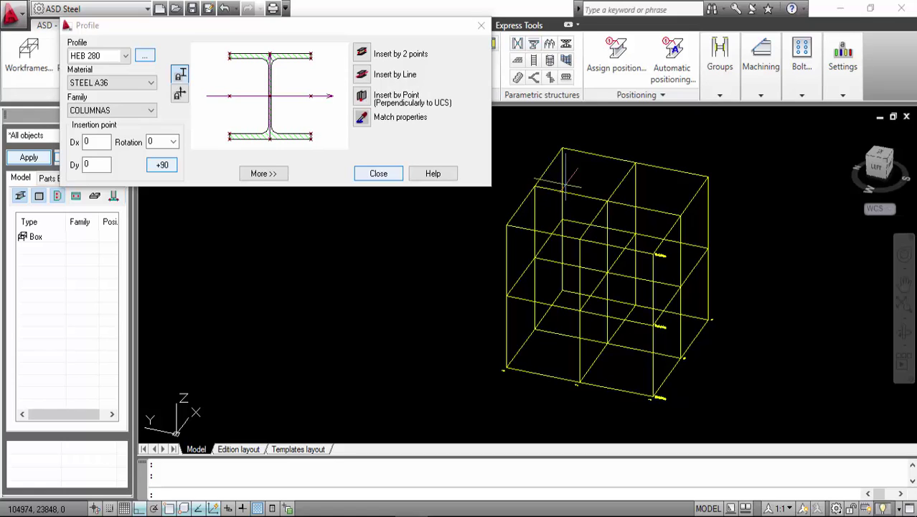
Change the box workframe's height from 8000 to 15000 with 3 divisions.
key(Escape)
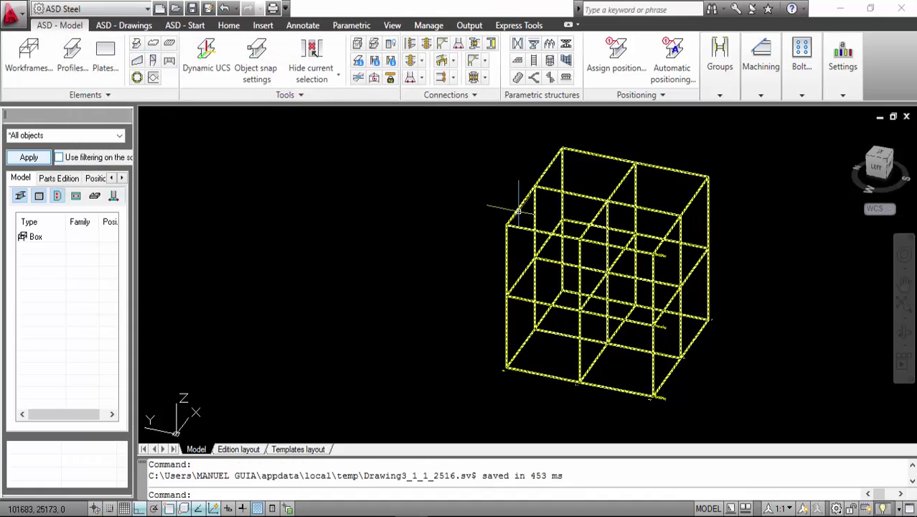
click(518, 208)
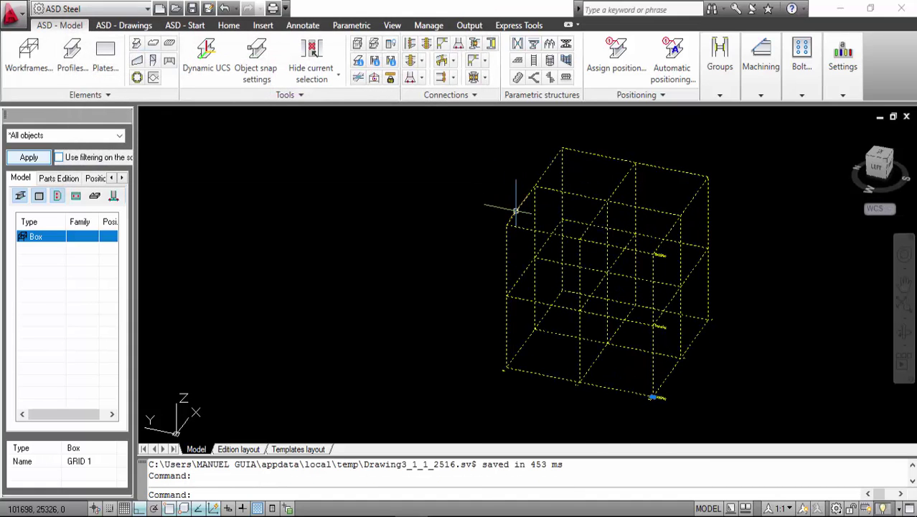
right_click(516, 161)
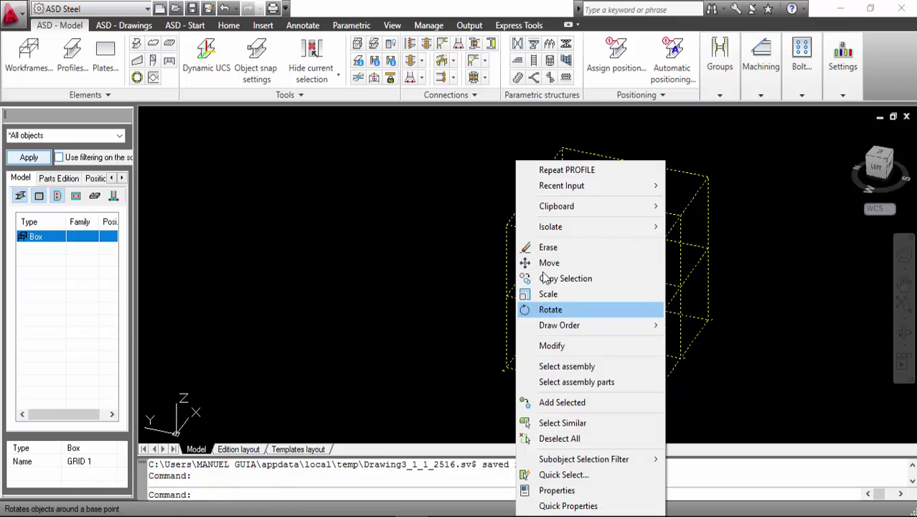
click(566, 352)
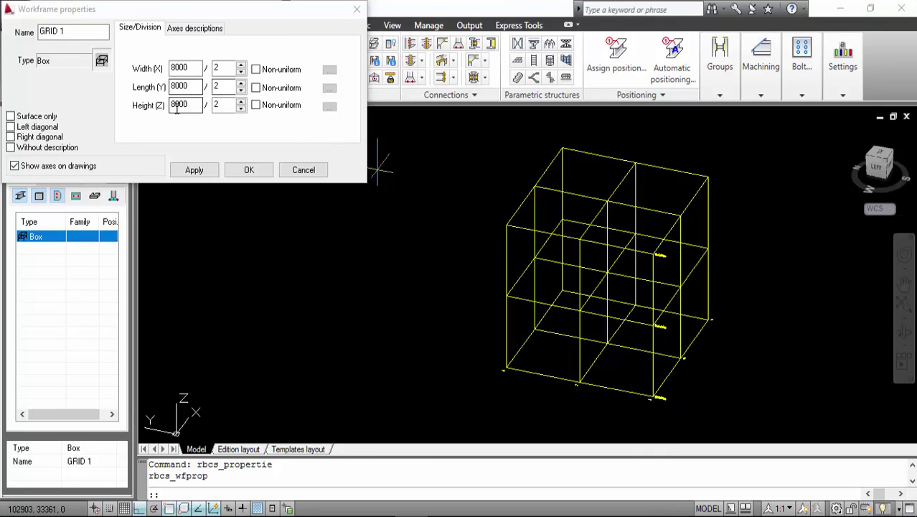
drag(189, 105, 163, 99)
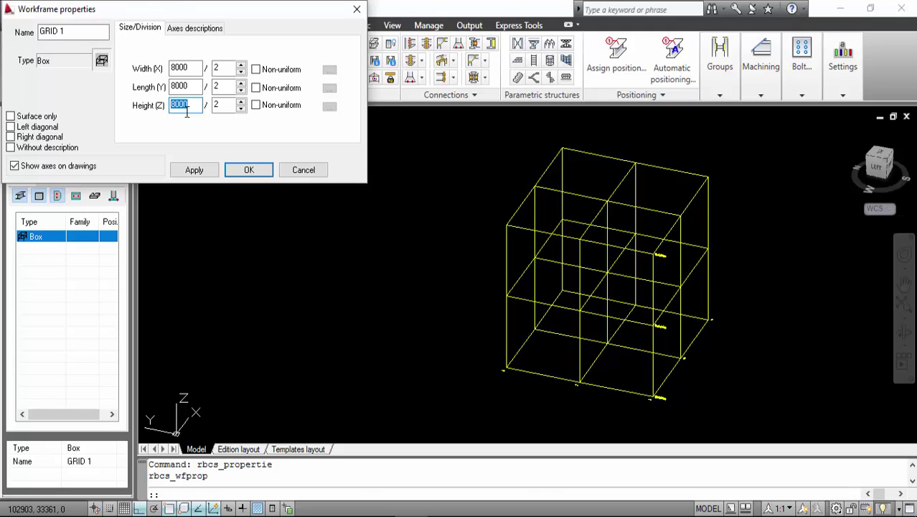
text(15000)
key(Tab)
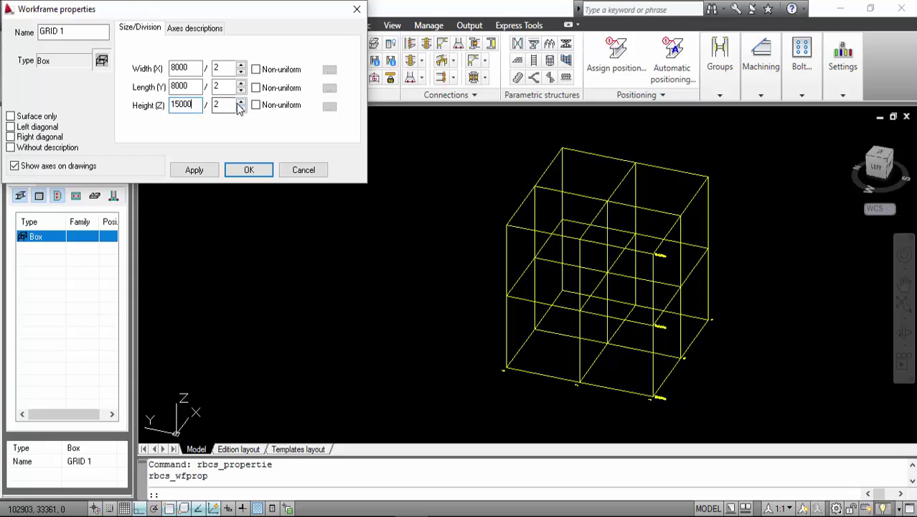
click(241, 102)
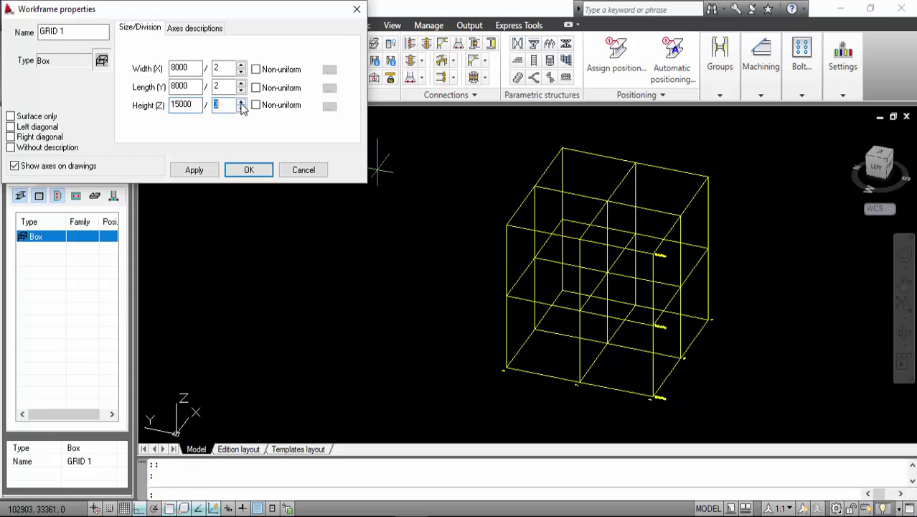
Relabel height levels N+0.00m, N+5.00m, N+10.00m, N+15.00m and apply the changes.
click(205, 29)
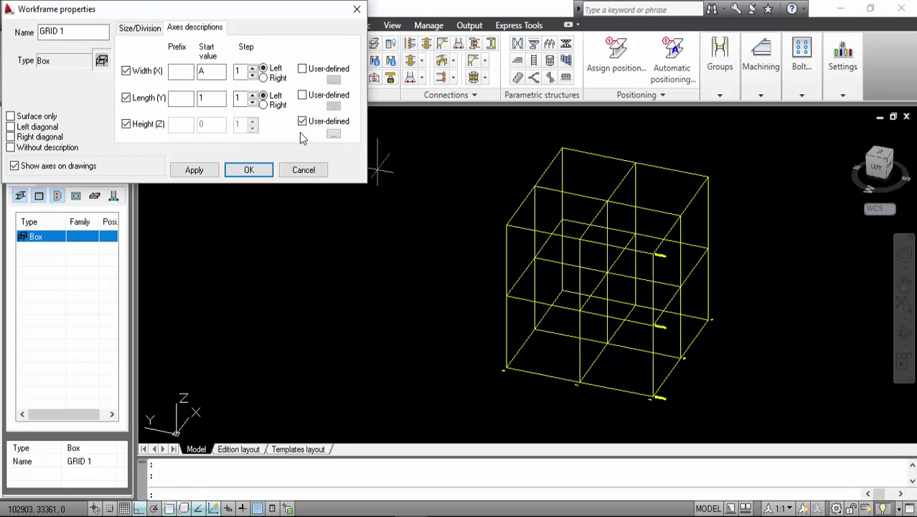
click(333, 133)
click(62, 43)
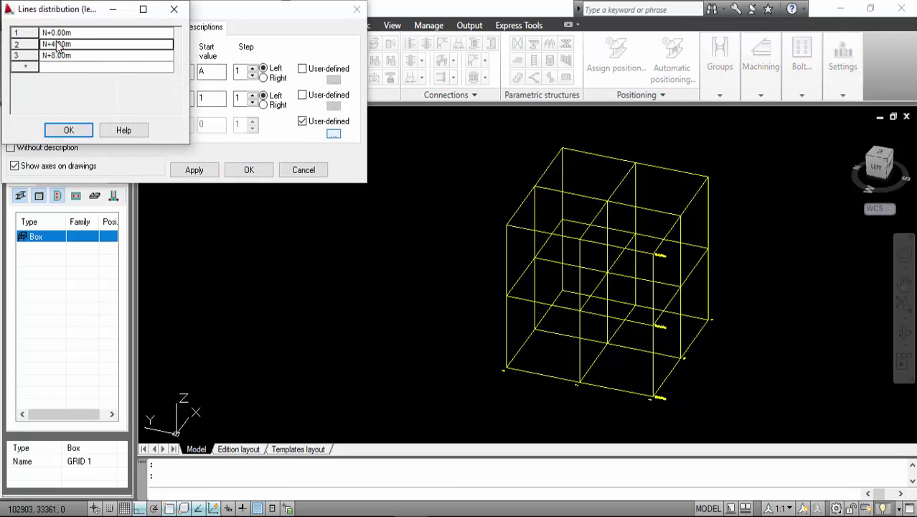
drag(51, 43, 56, 44)
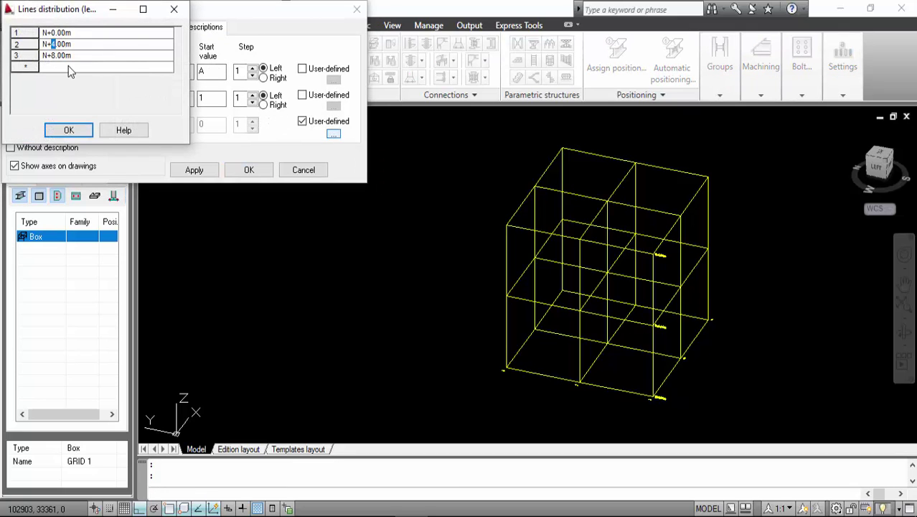
text(5)
click(54, 55)
mouse_move(55, 55)
mouse_down()
mouse_move(46, 58)
mouse_move(55, 55)
mouse_up()
text(10)
click(59, 67)
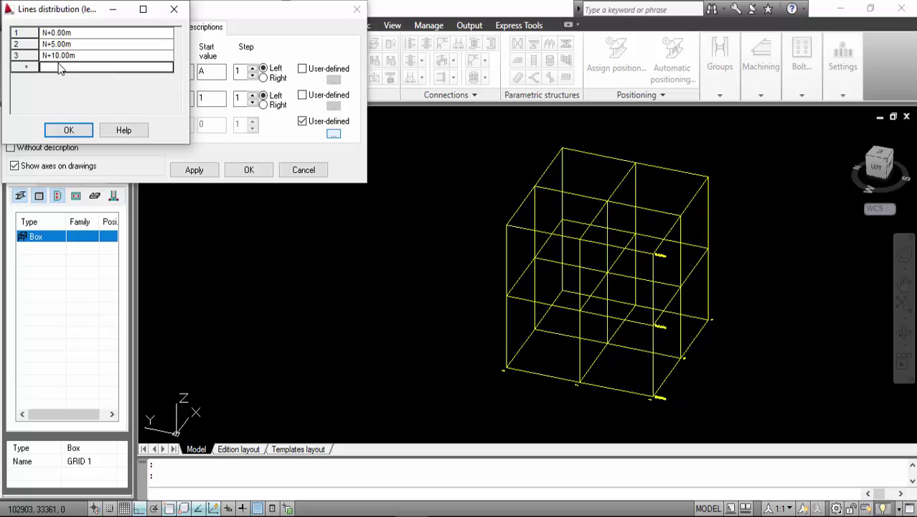
text(N)
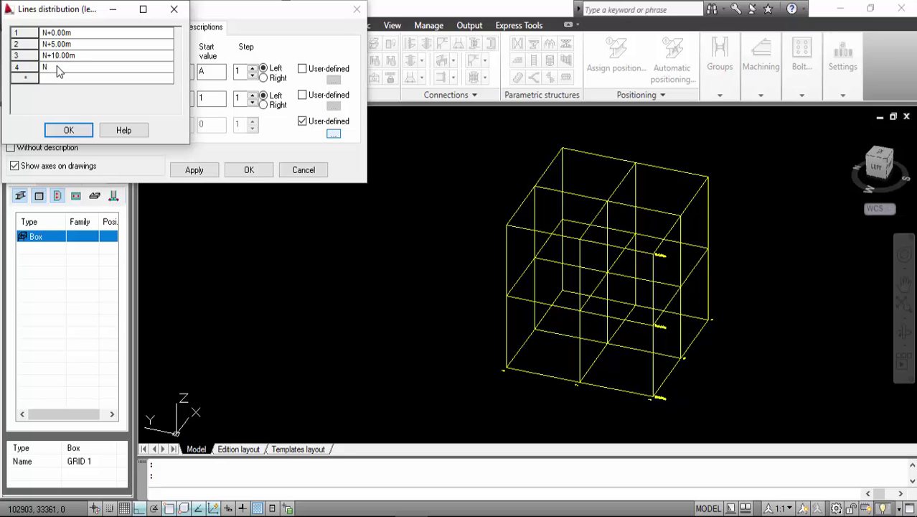
text(+15.00m)
click(69, 130)
click(195, 169)
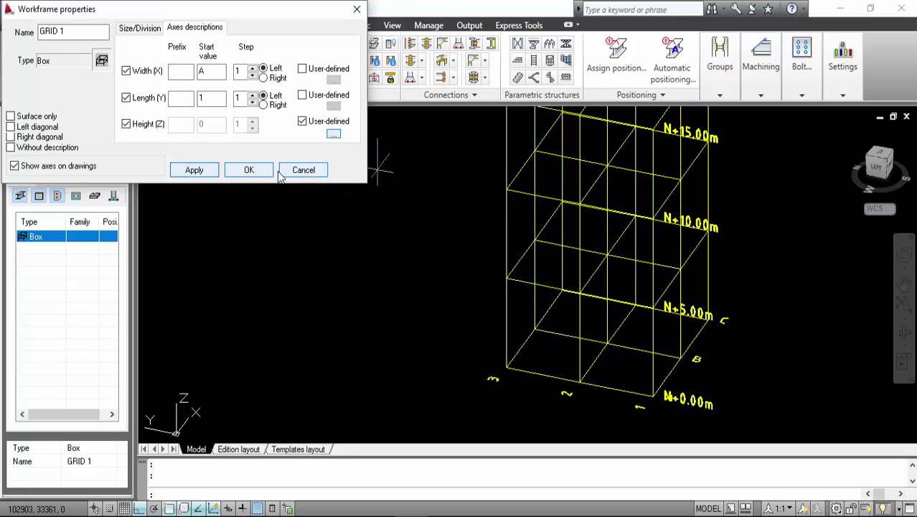
click(248, 170)
Regenerate the display with RE and zoom to frame the taller workframe.
middle_drag(432, 236, 345, 265)
text(RE)
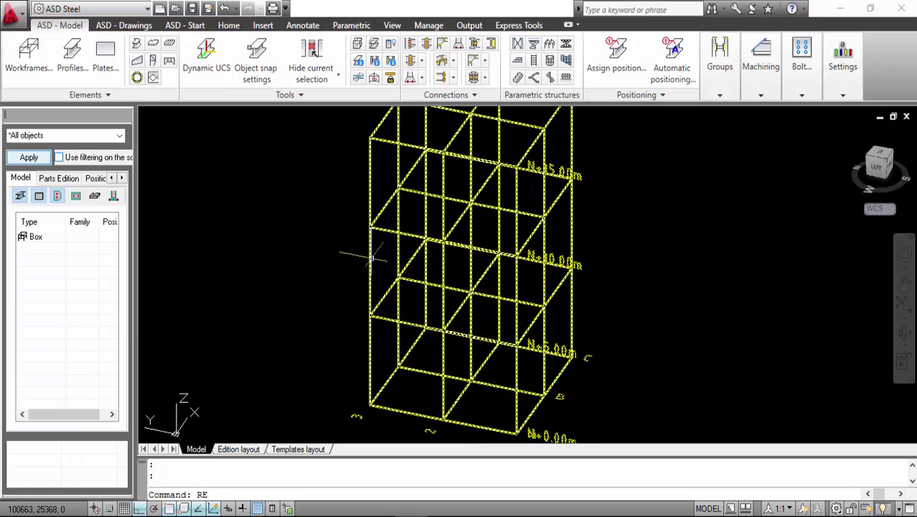
key(Return)
scroll(431, 256, up, 6)
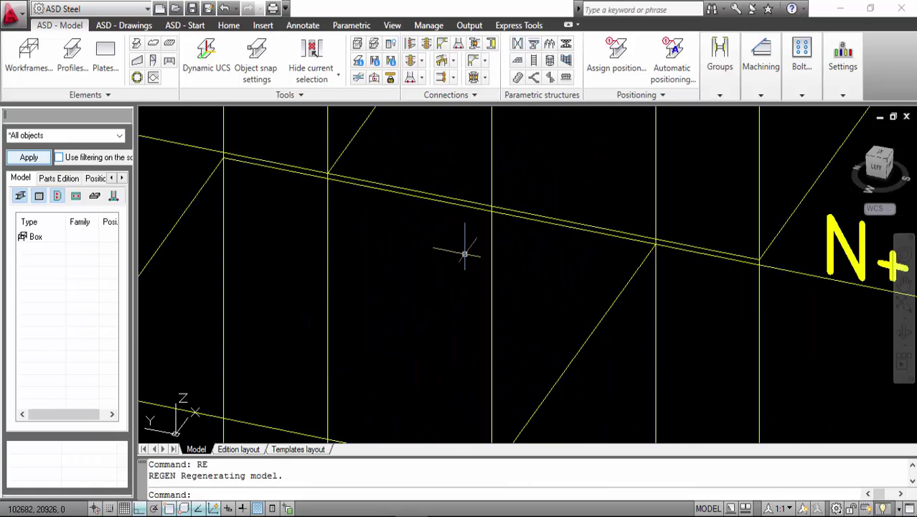
text(R)
key(BackSpace)
scroll(448, 233, down, 6)
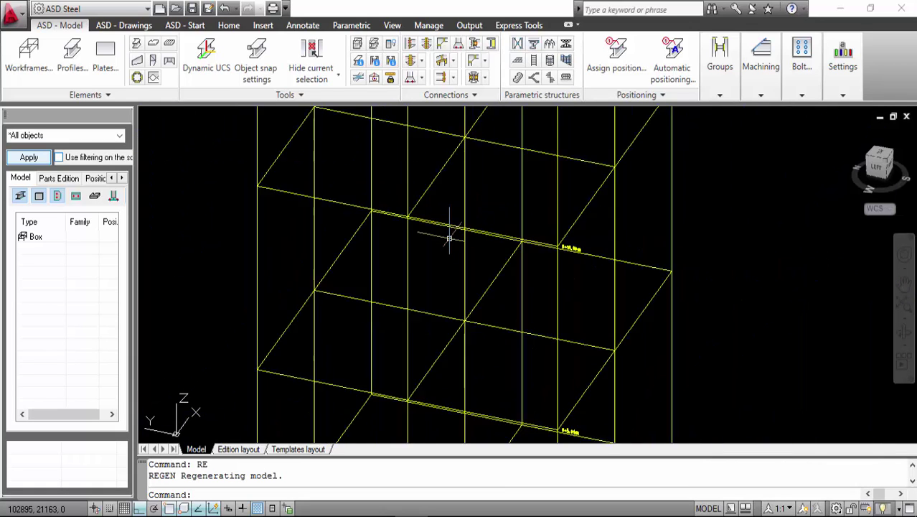
scroll(448, 234, down, 3)
scroll(445, 223, up, 5)
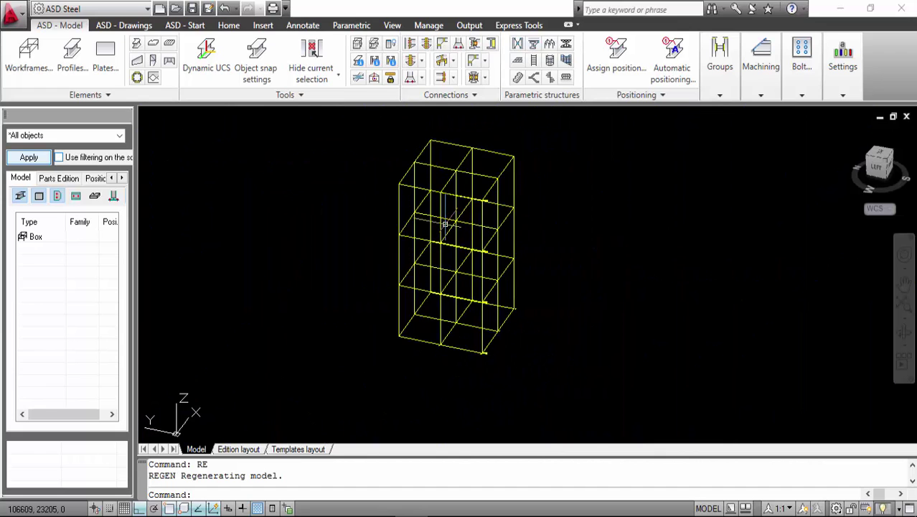
scroll(445, 223, down, 2)
scroll(441, 223, down, 1)
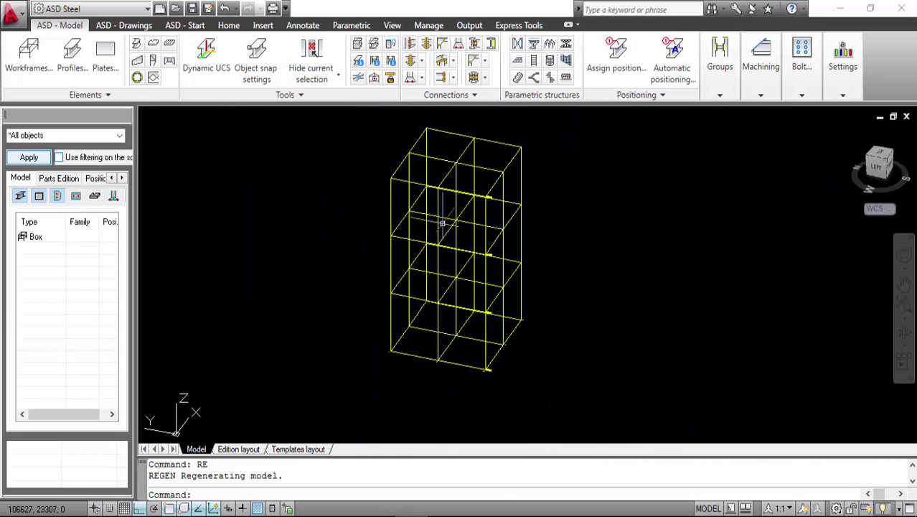
scroll(441, 223, up, 2)
scroll(466, 231, up, 1)
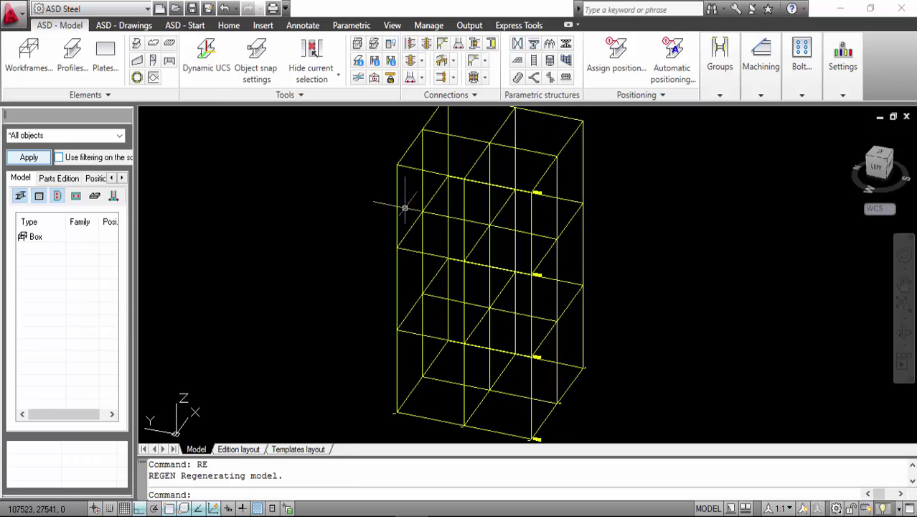
Orbit the view around the frame to inspect the N+0.00m to N+15.00m levels.
key(Escape)
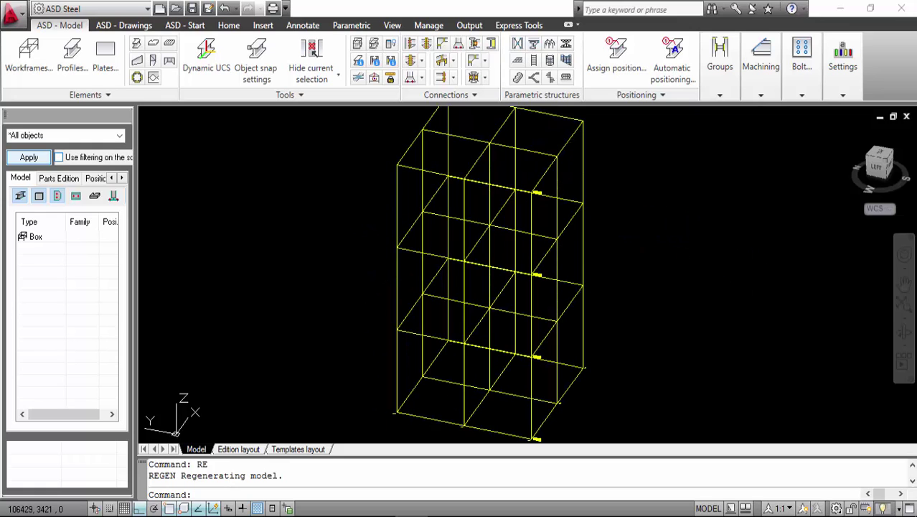
click(900, 334)
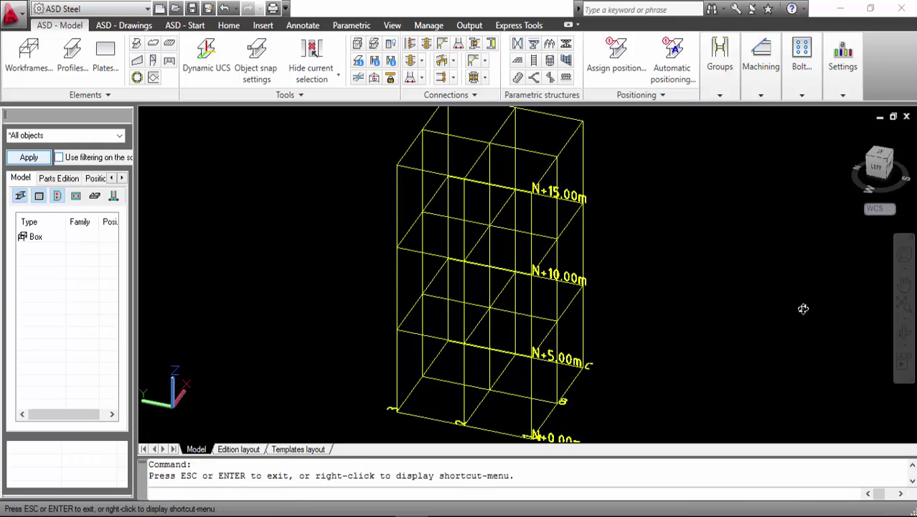
drag(802, 307, 729, 324)
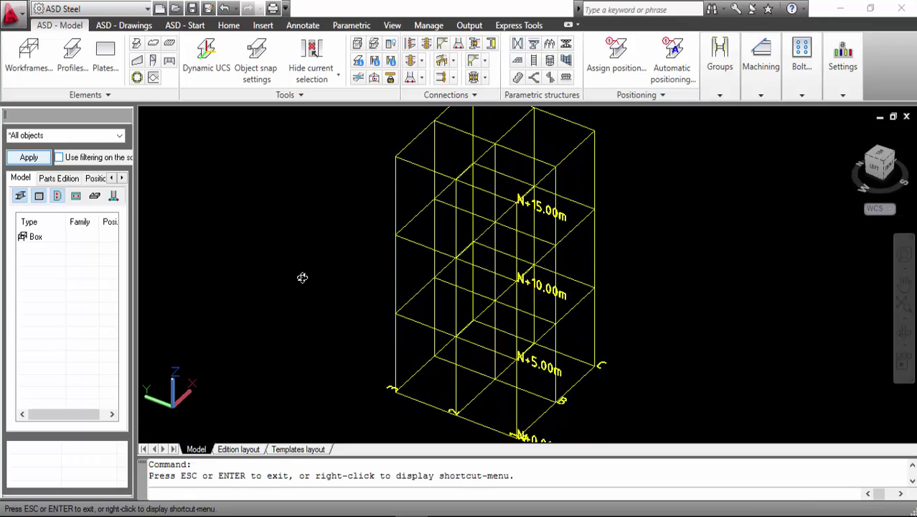
key(Escape)
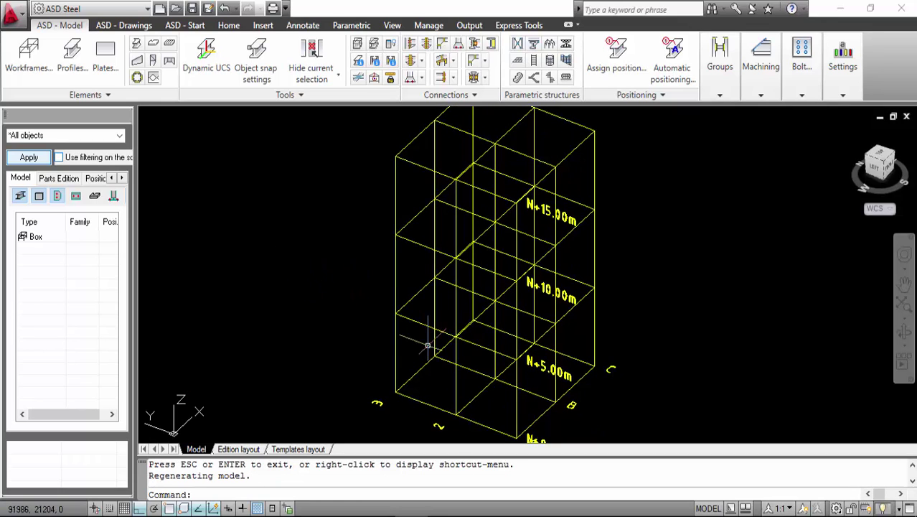
Insert an HEB 280 column by 2 points from the grid corner, 1200 long with Ortho on.
click(39, 76)
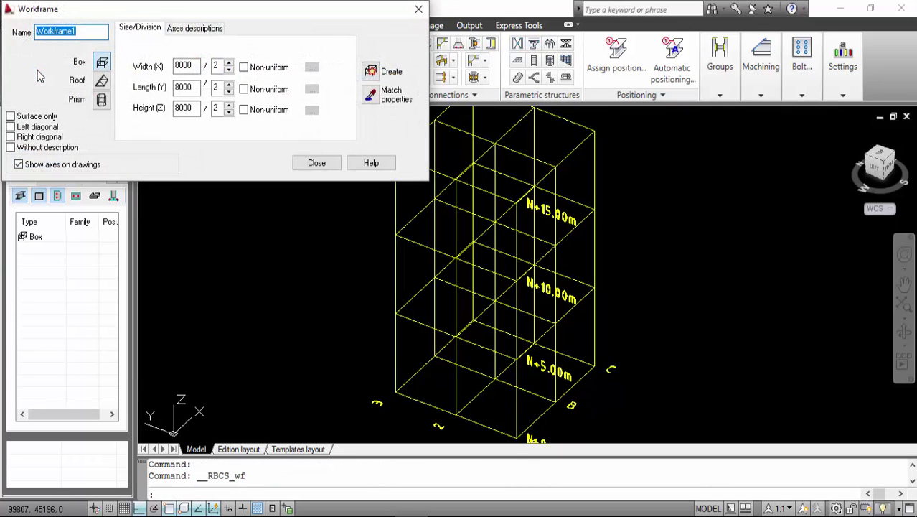
click(420, 12)
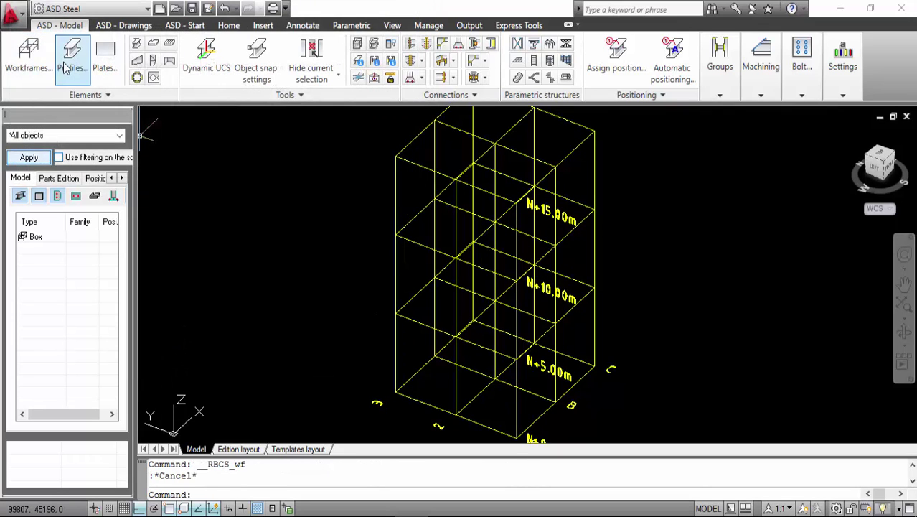
click(62, 80)
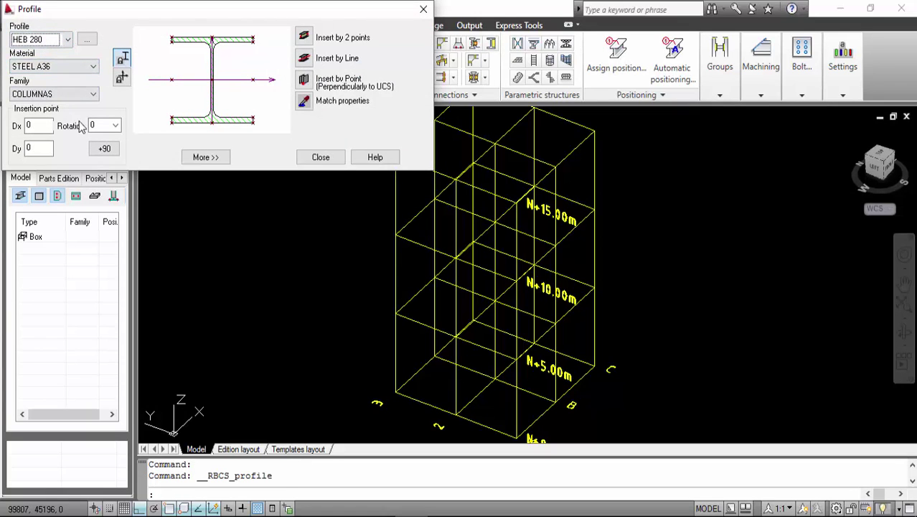
click(304, 38)
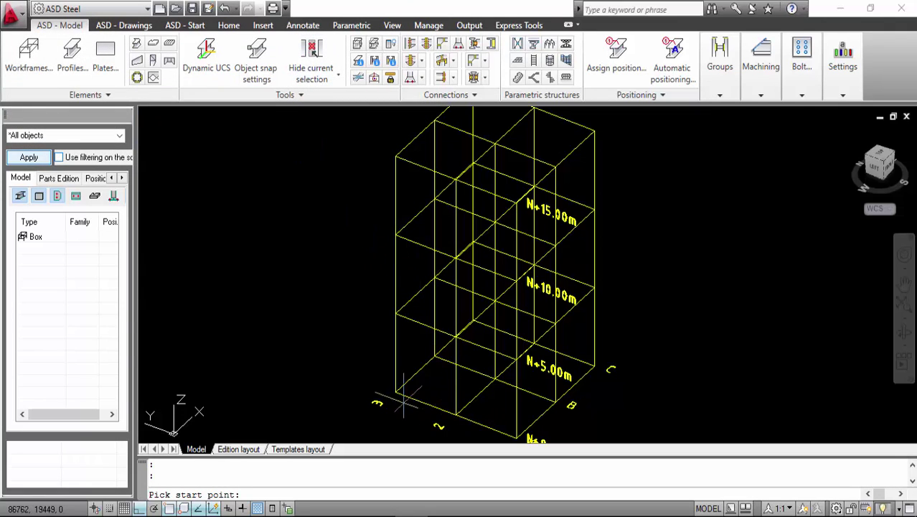
scroll(402, 379, up, 5)
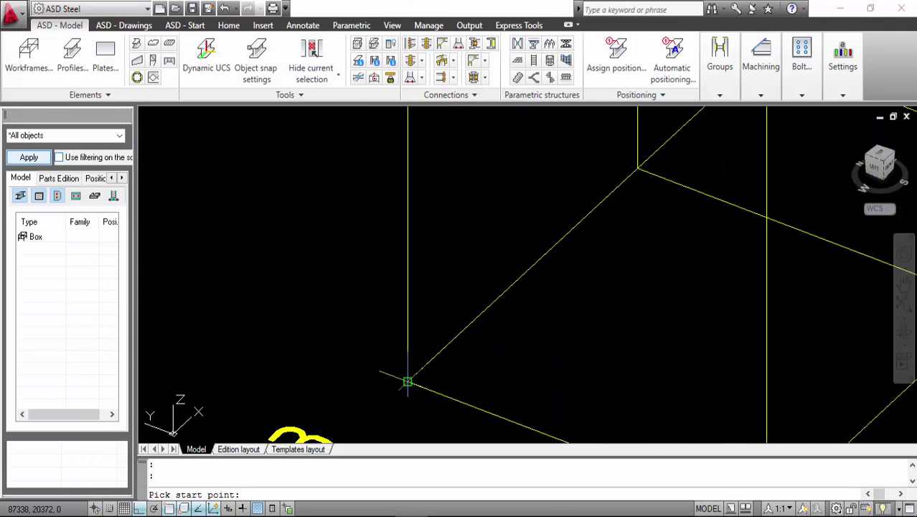
click(407, 381)
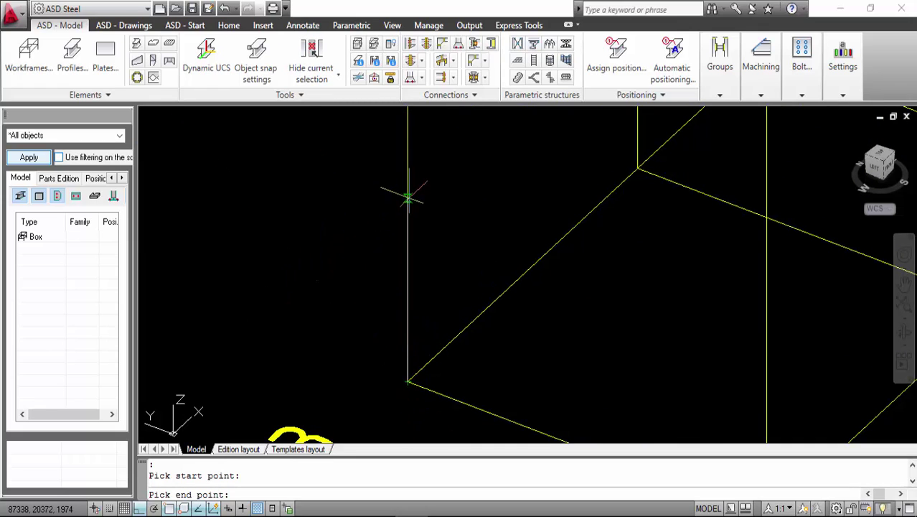
scroll(414, 208, down, 5)
scroll(417, 227, up, 6)
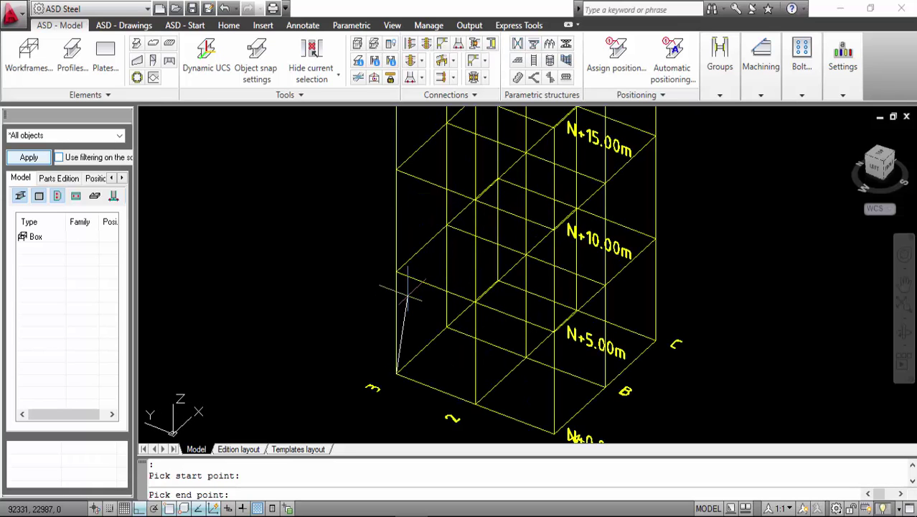
key(F8)
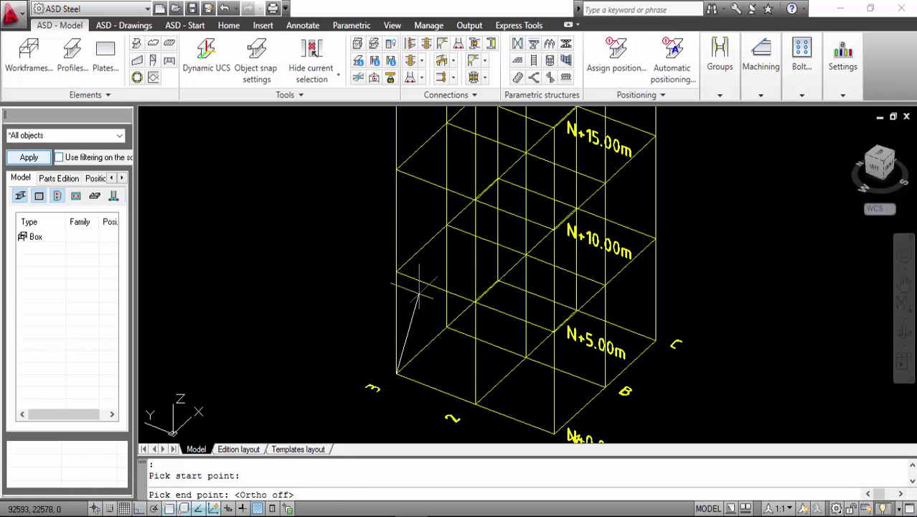
key(F8)
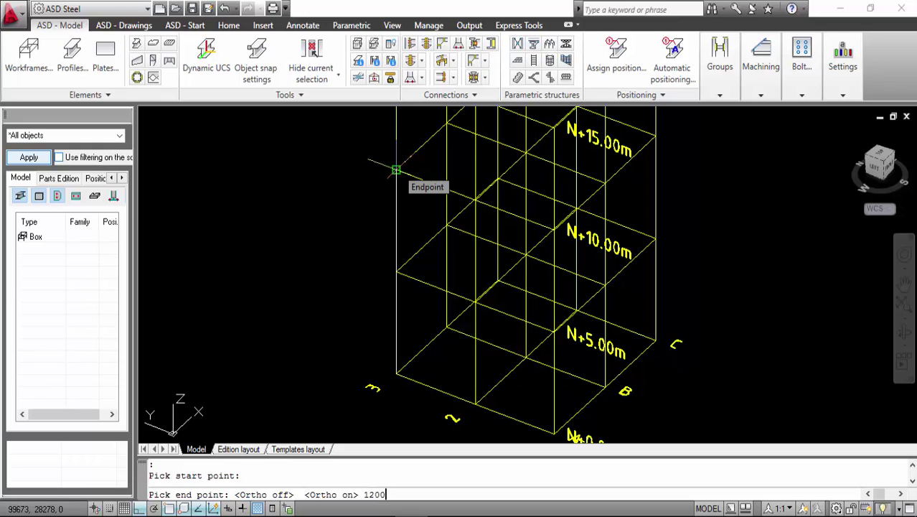
text(1200)
key(Return)
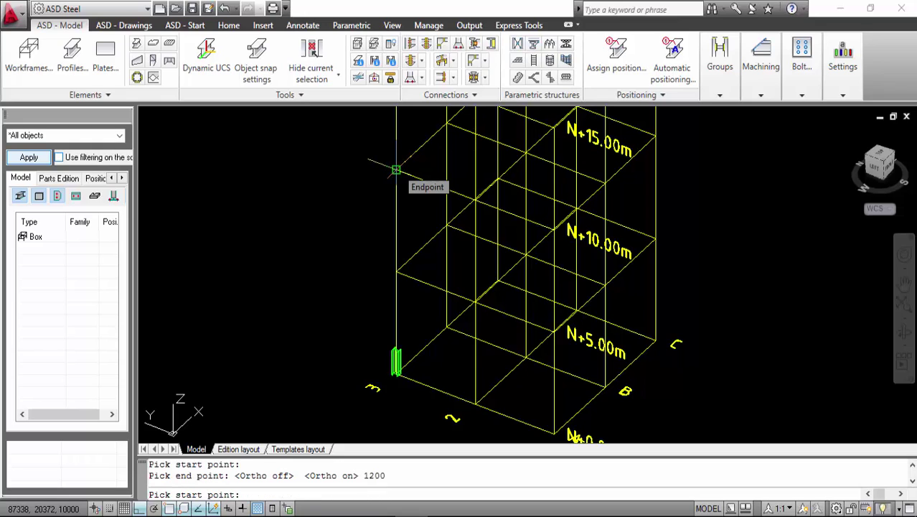
Delete the short column and reinsert a 1200 column at the box's lower corner.
key(Escape)
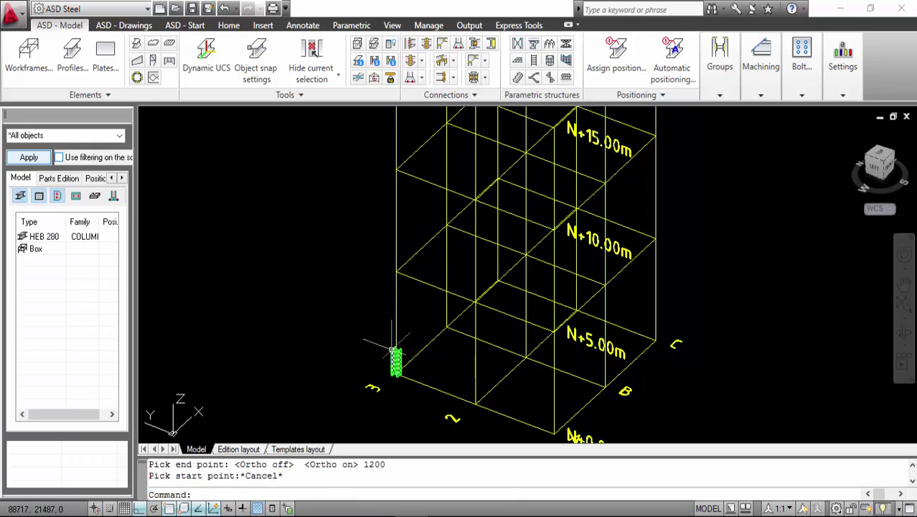
scroll(390, 351, up, 3)
click(391, 354)
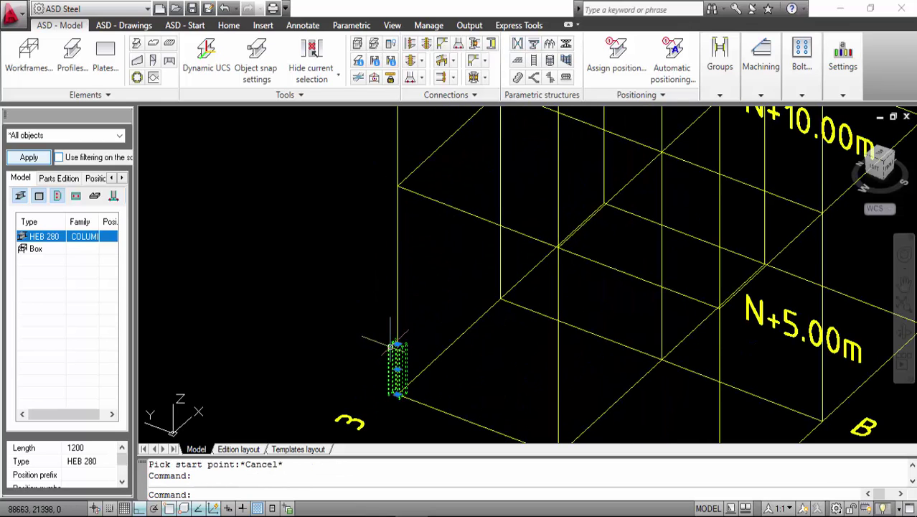
key(Delete)
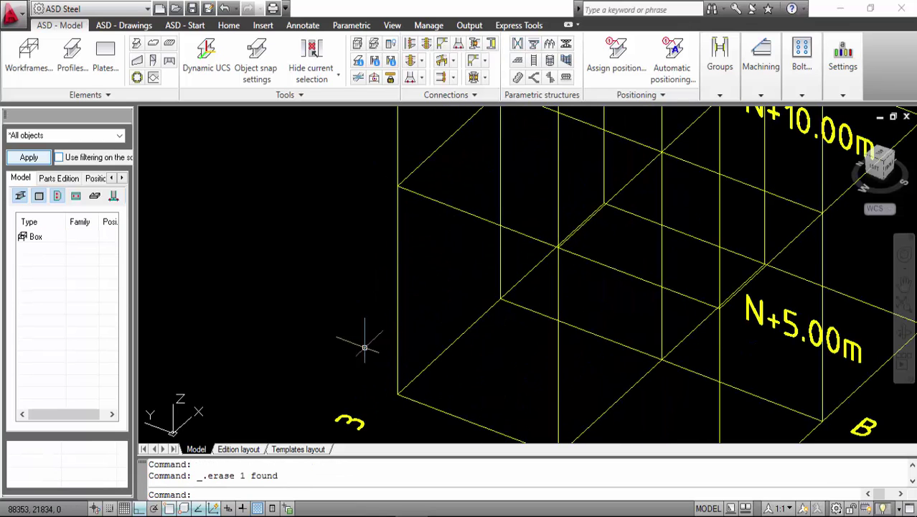
click(69, 56)
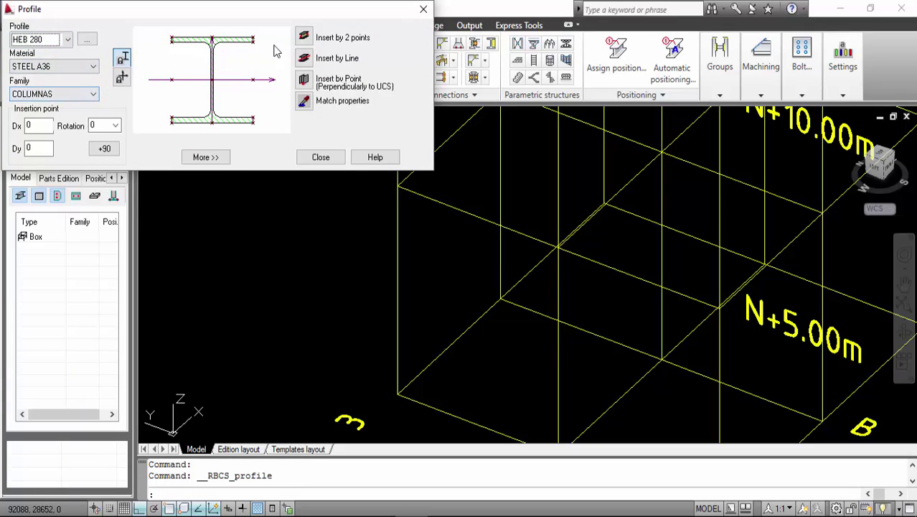
click(303, 37)
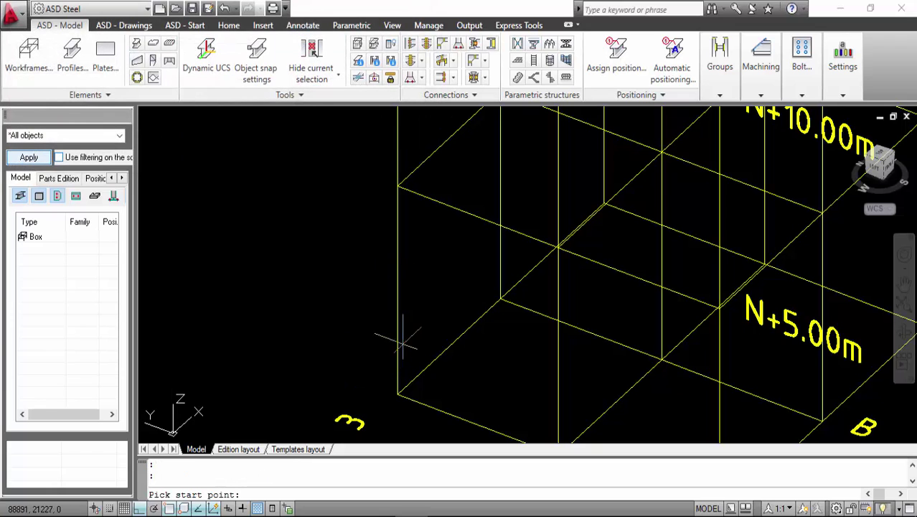
click(397, 392)
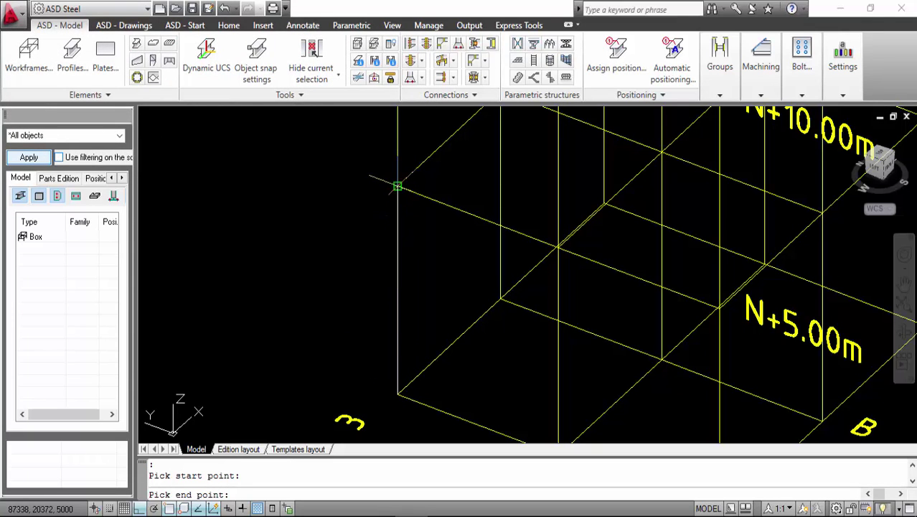
text(1)
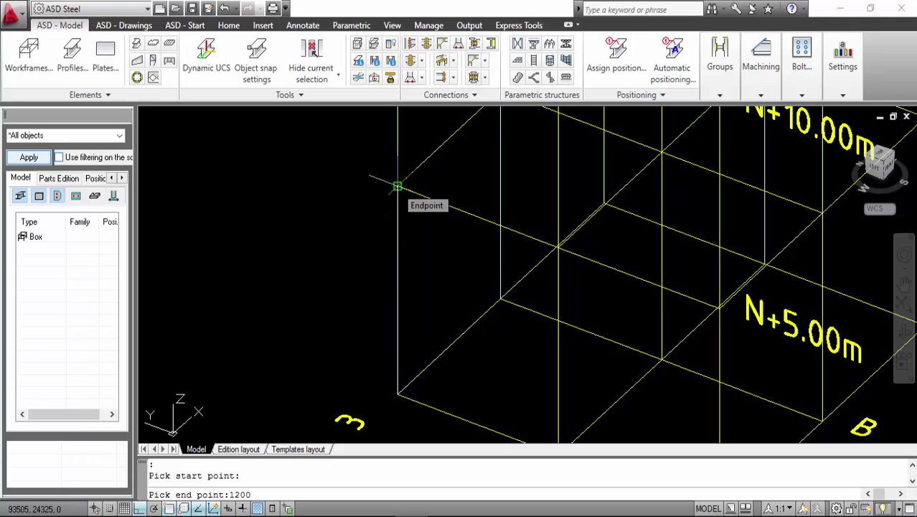
text(200)
key(Return)
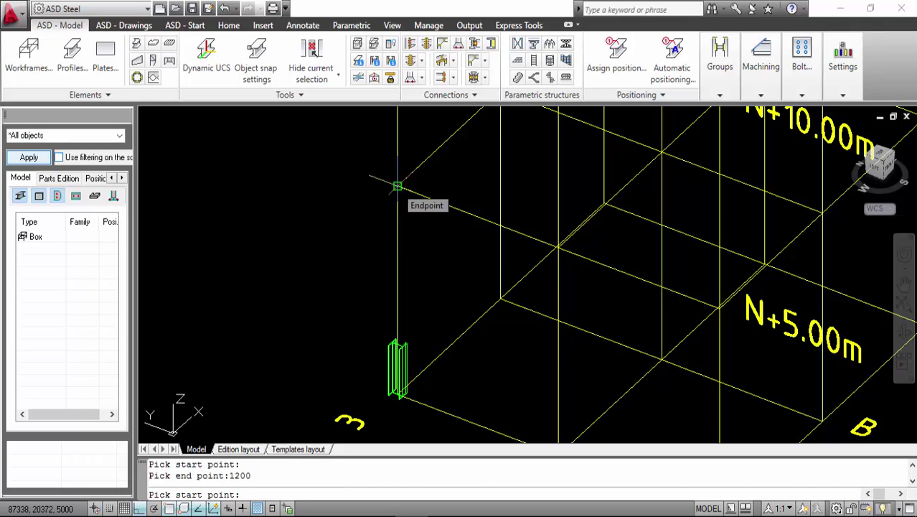
key(Escape)
Delete that column and insert a 12000-long HEB 280 column at the lower corner.
click(397, 369)
key(Delete)
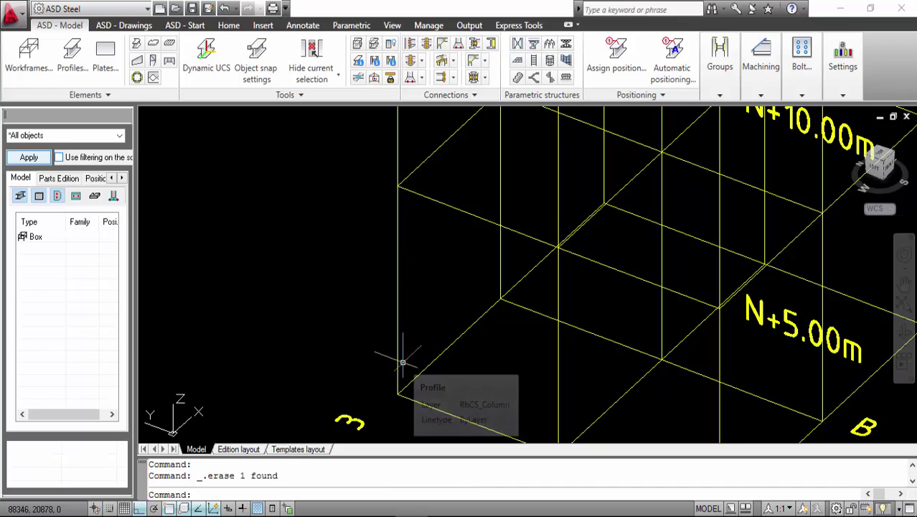
click(72, 51)
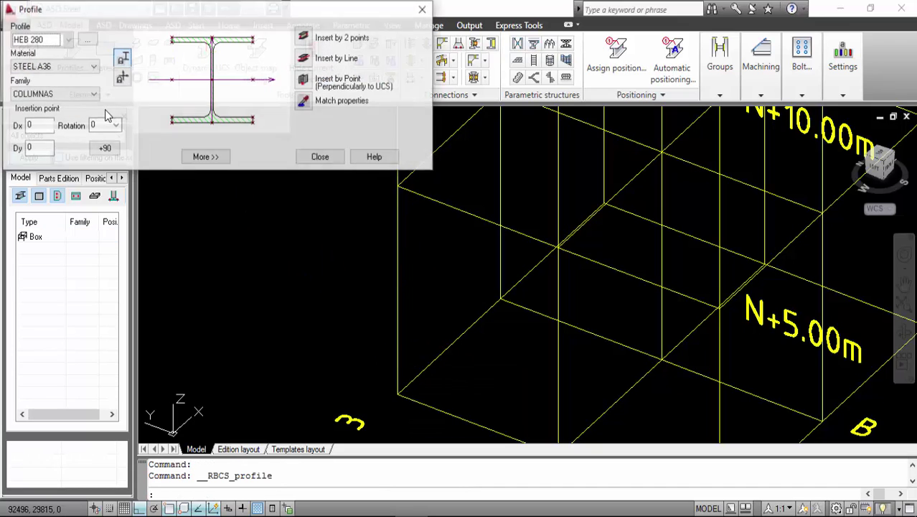
click(303, 37)
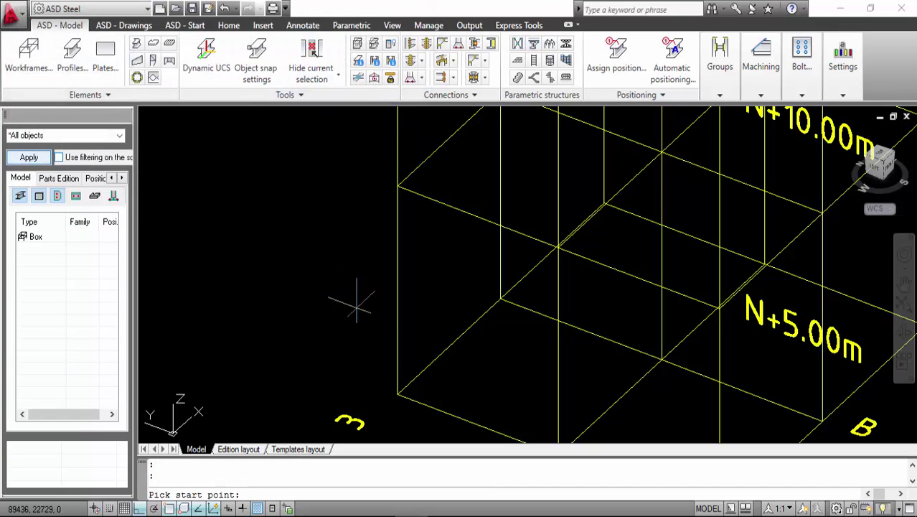
click(396, 390)
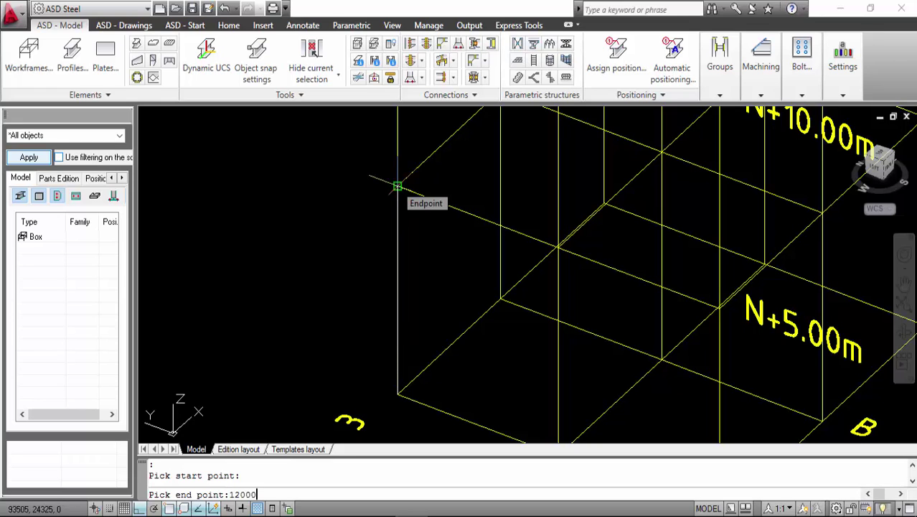
text(12000)
key(Return)
Zoom and pan until the 12000 column's top near the N+15.00m level is visible.
key(Escape)
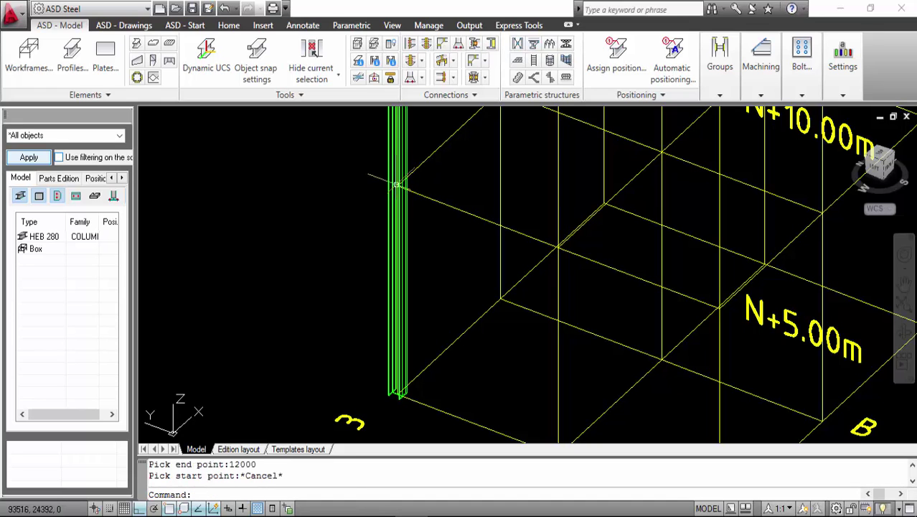
scroll(343, 199, down, 3)
scroll(342, 199, down, 2)
middle_drag(342, 199, 369, 241)
scroll(369, 241, up, 4)
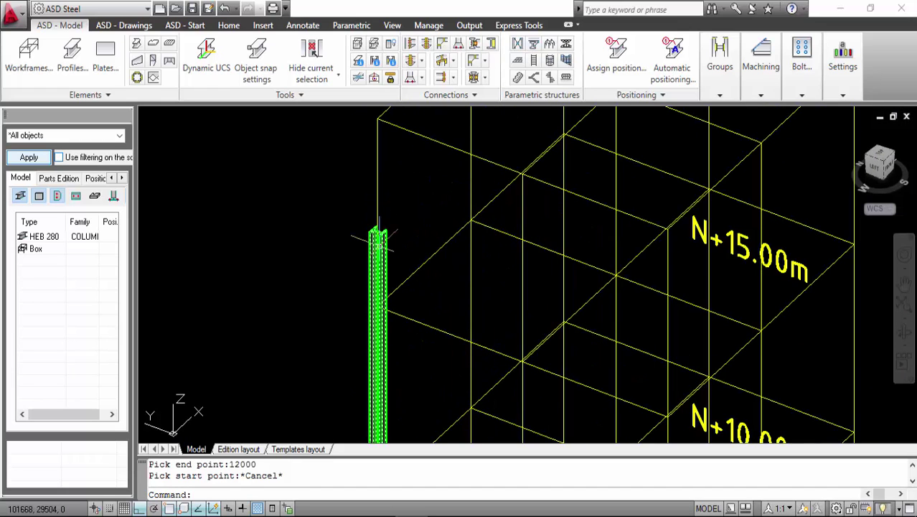
scroll(387, 228, down, 1)
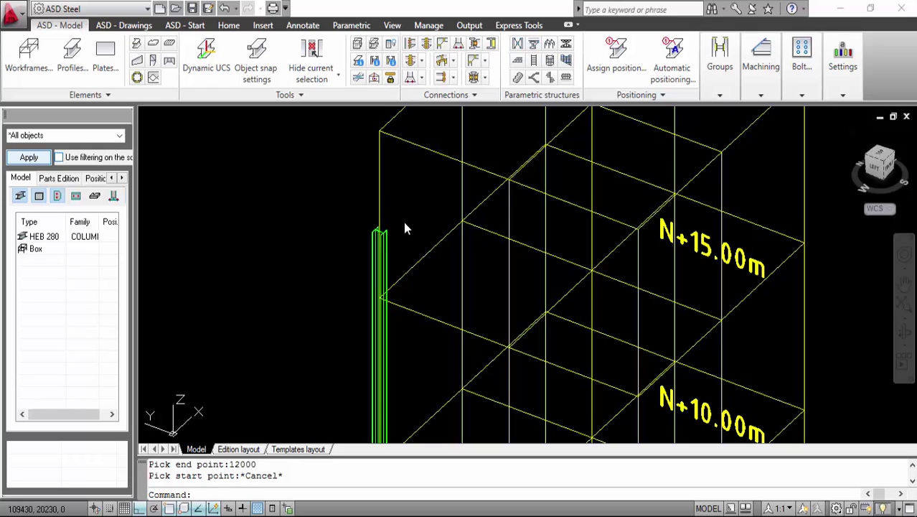
middle_drag(429, 174, 440, 117)
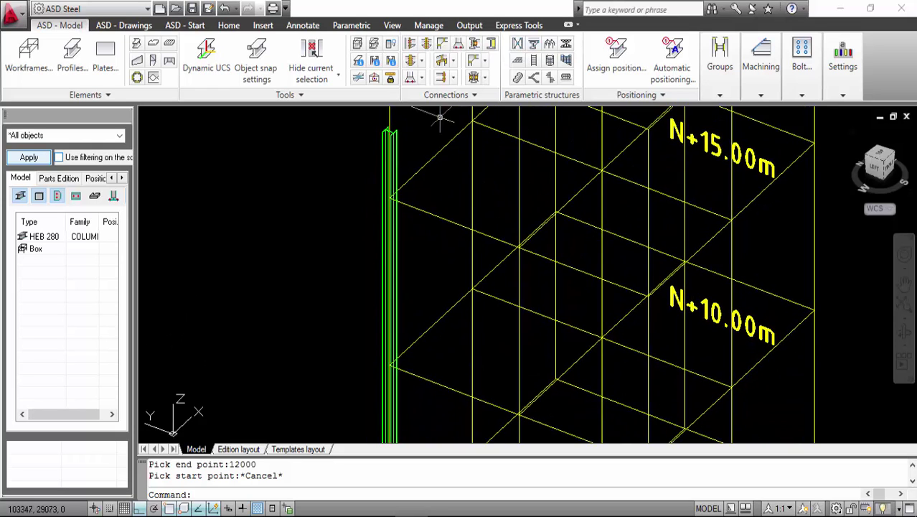
scroll(426, 164, down, 5)
scroll(445, 215, up, 4)
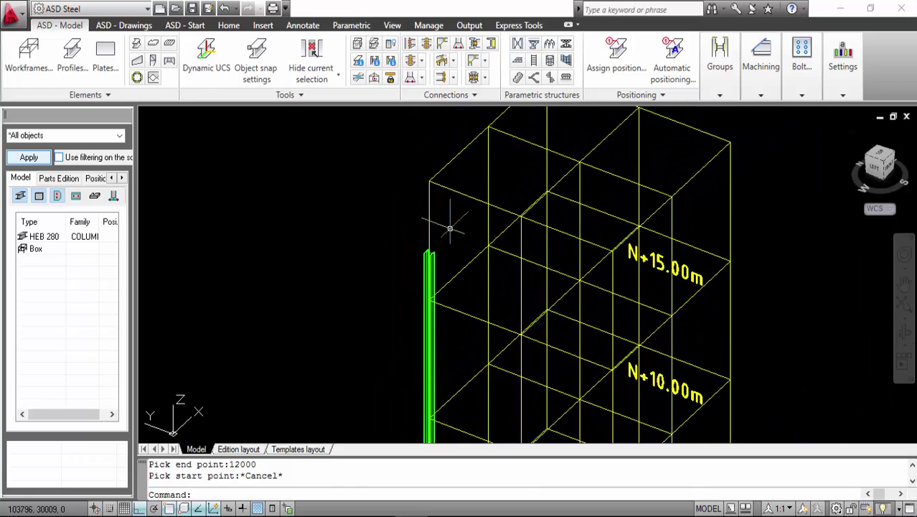
scroll(449, 228, up, 2)
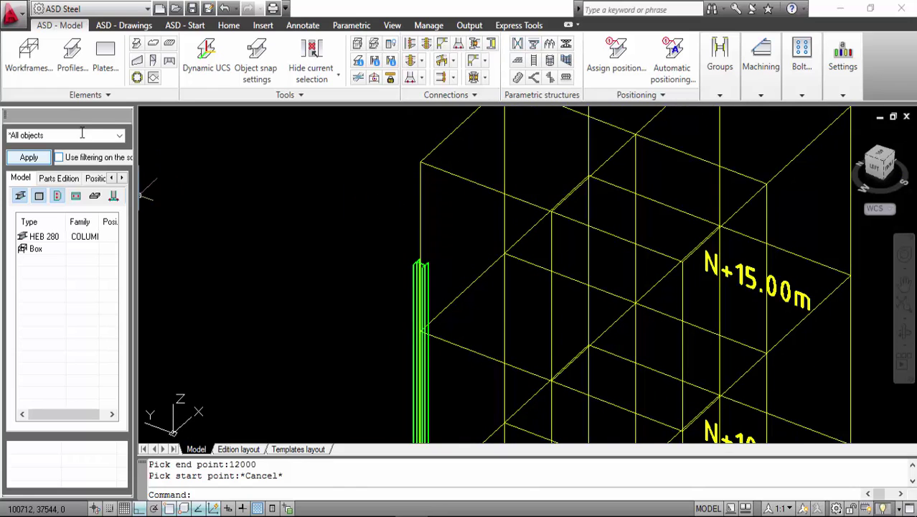
Insert a second HEB 280 column from the first column's top to the N+15.00m level.
click(70, 71)
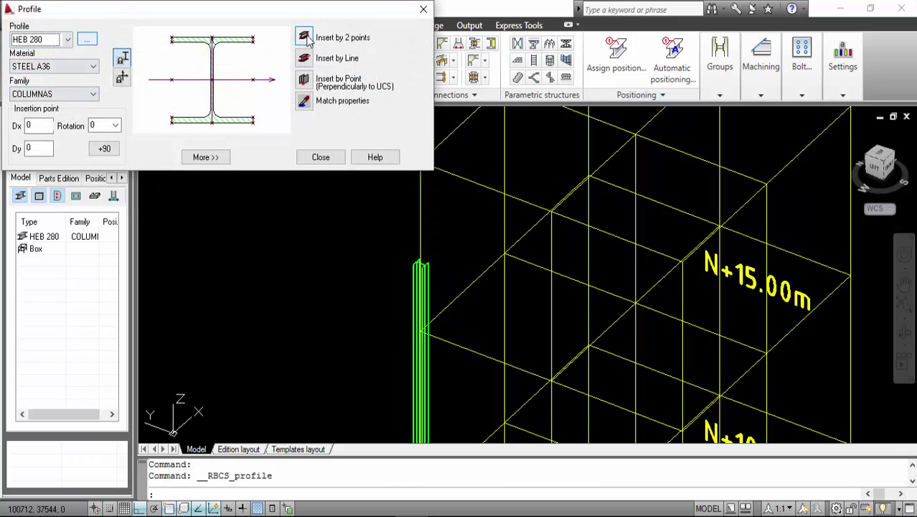
click(304, 38)
click(420, 162)
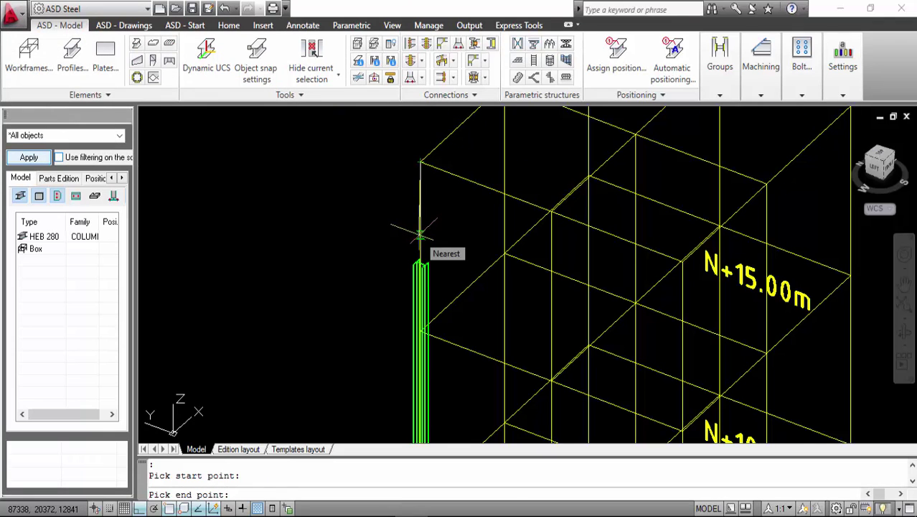
scroll(420, 242, up, 5)
scroll(430, 331, down, 4)
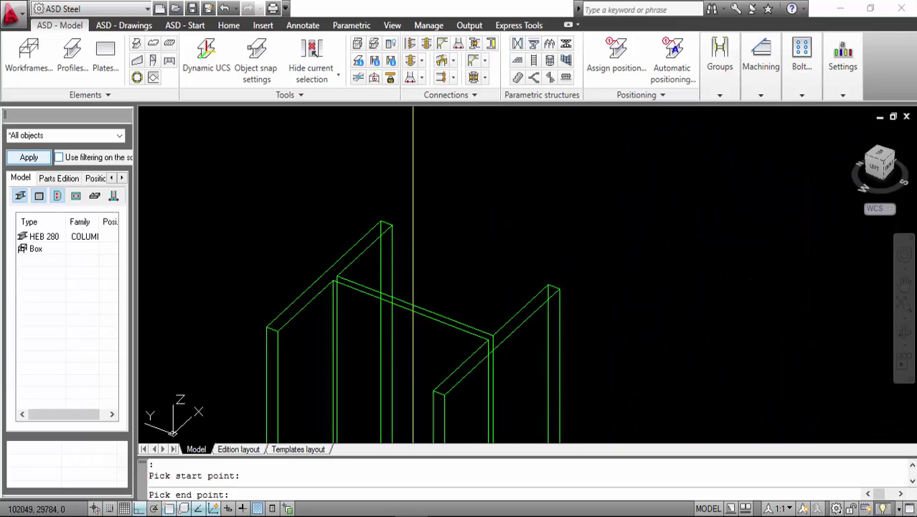
scroll(409, 317, up, 3)
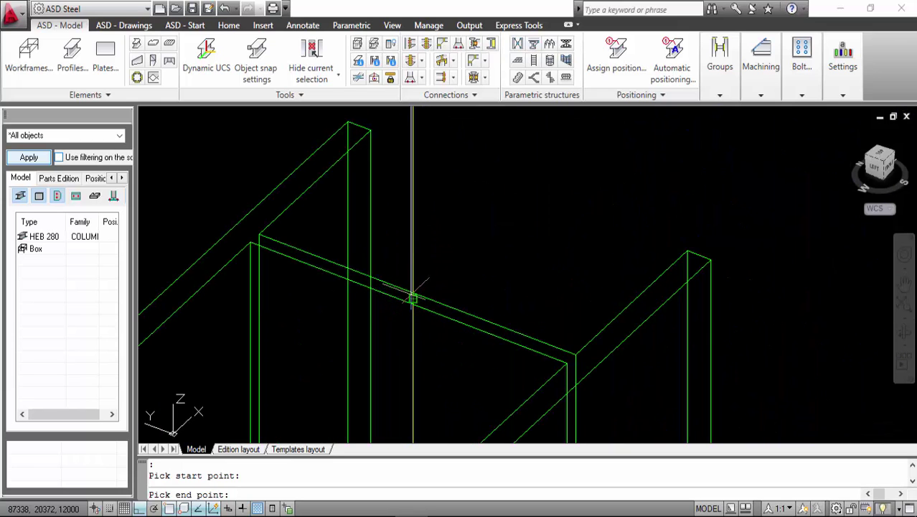
click(413, 298)
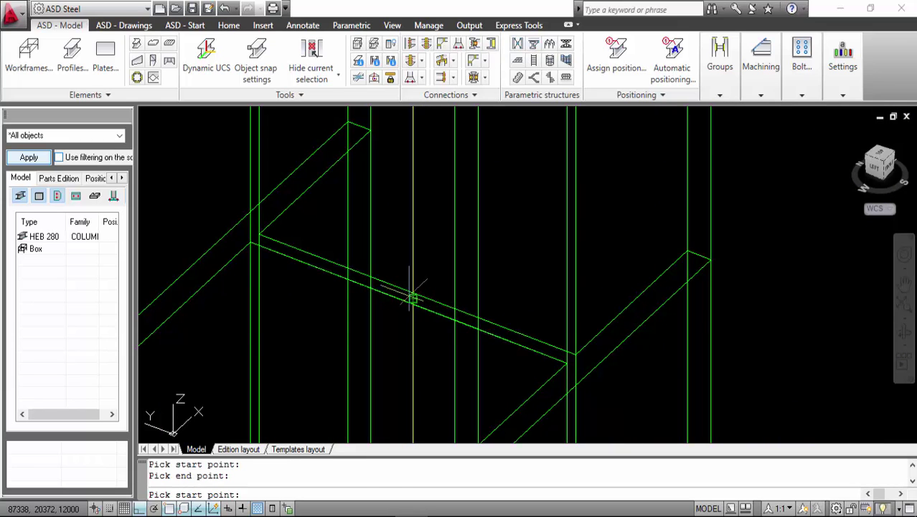
key(Escape)
Check the column ends, then window-select both HEB 280 columns.
scroll(390, 244, down, 4)
scroll(387, 237, up, 4)
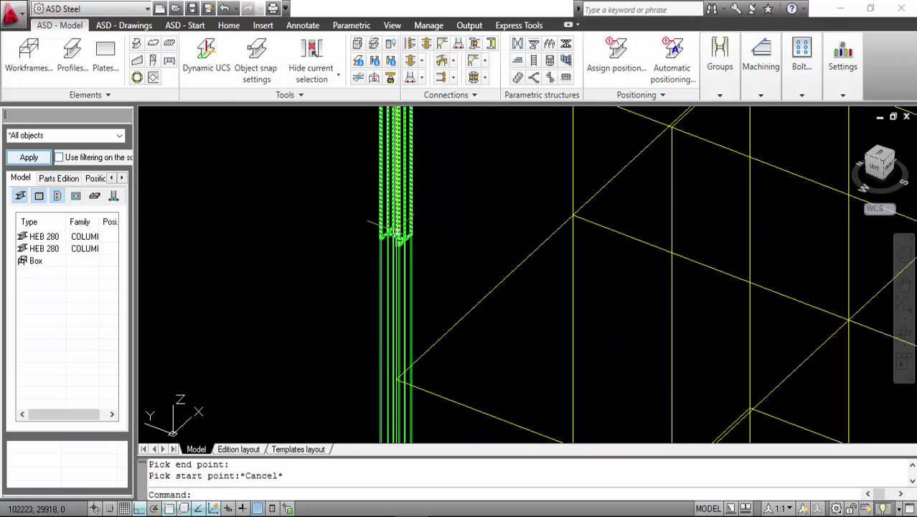
shift+middle_drag(367, 215, 368, 201)
scroll(406, 188, down, 5)
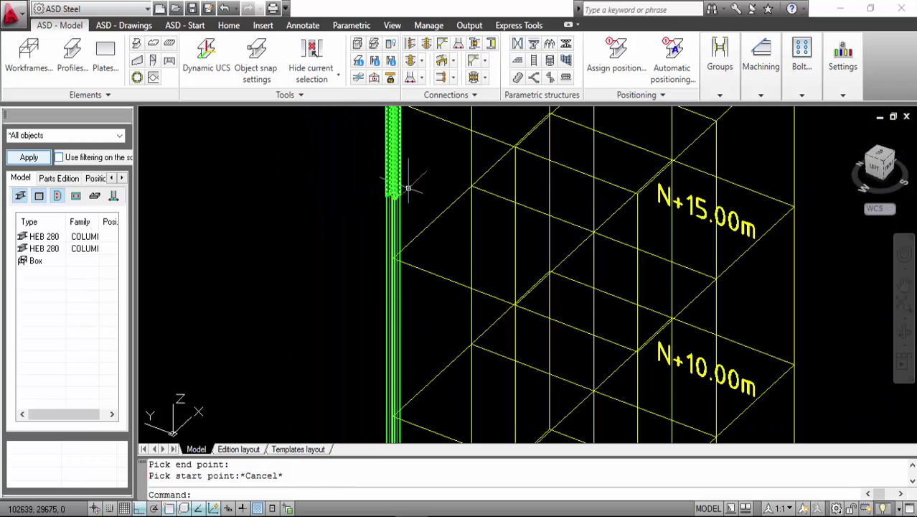
scroll(414, 178, up, 5)
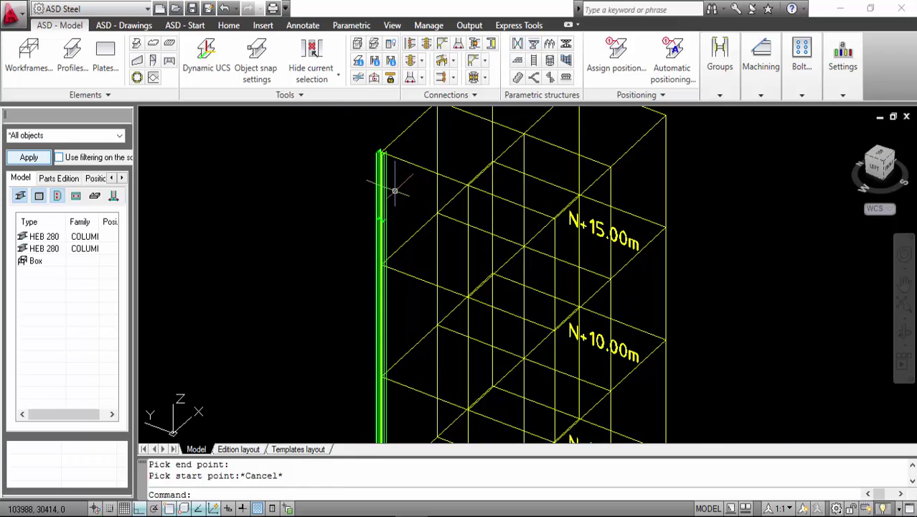
middle_drag(379, 188, 402, 285)
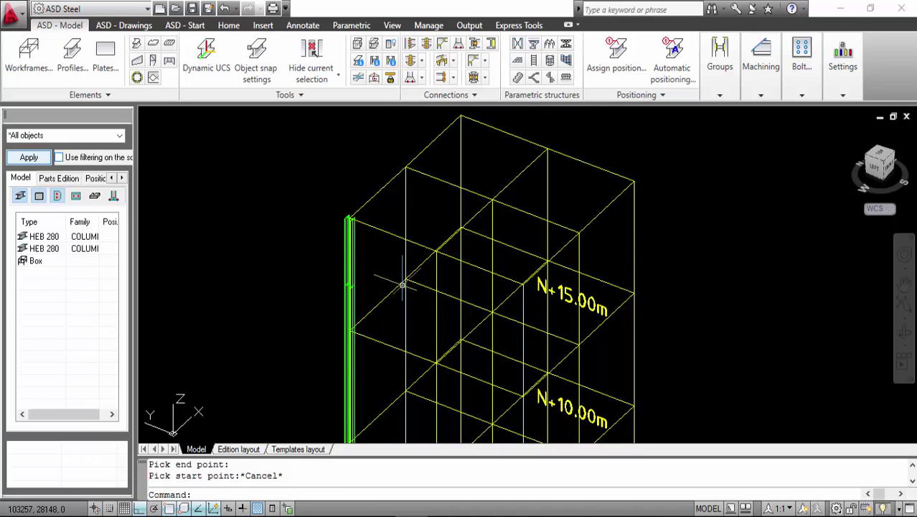
scroll(396, 286, up, 2)
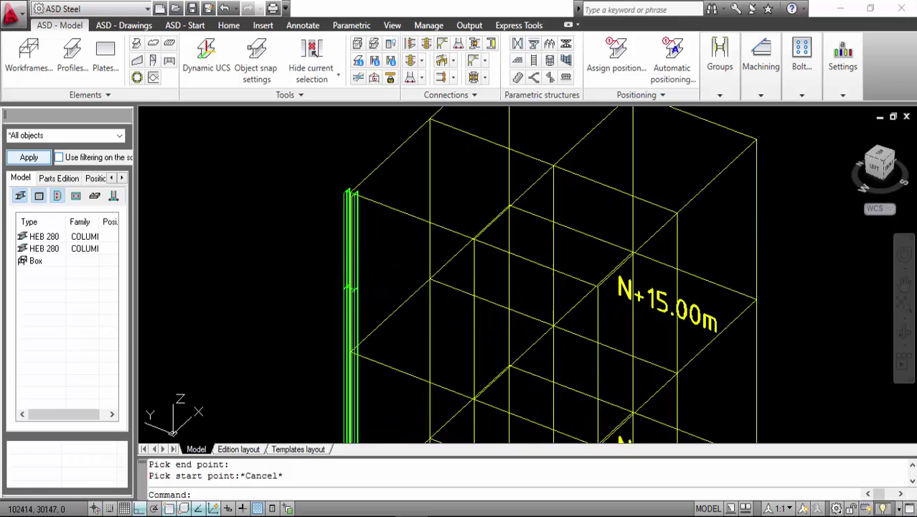
scroll(351, 287, up, 3)
scroll(358, 281, up, 3)
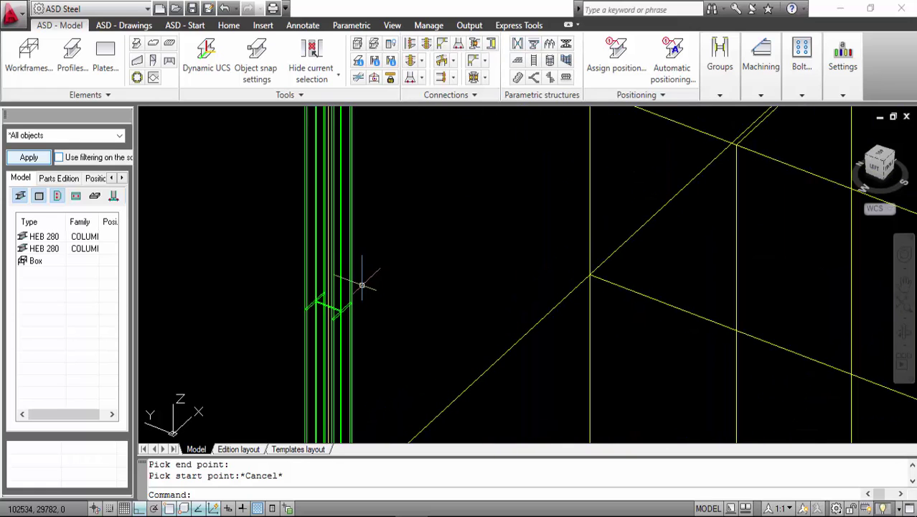
click(390, 346)
click(336, 275)
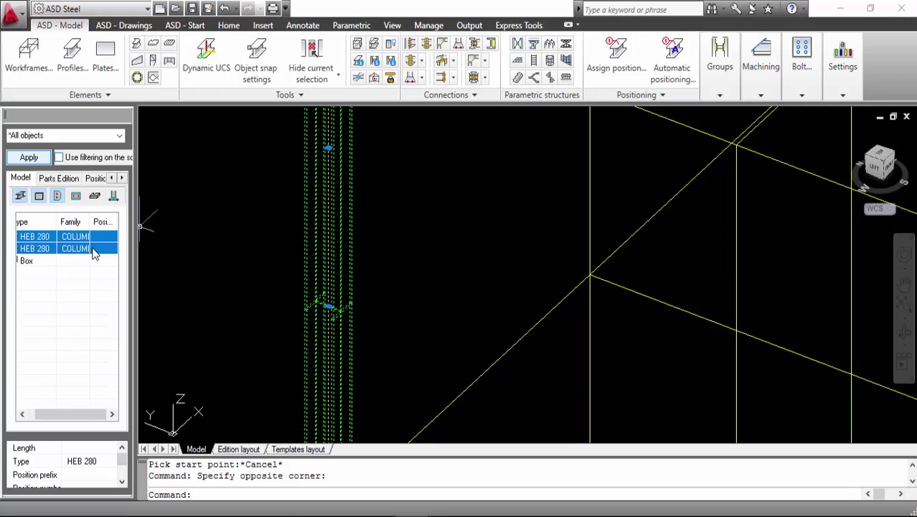
Copy the two selected columns from their grid corner to the next grid corner and beam intersection.
scroll(474, 207, down, 5)
scroll(420, 248, up, 4)
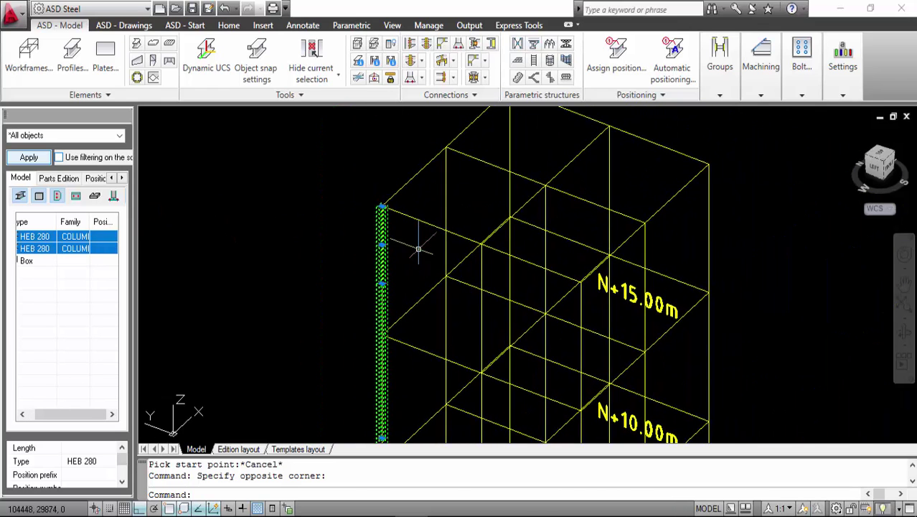
right_click(420, 241)
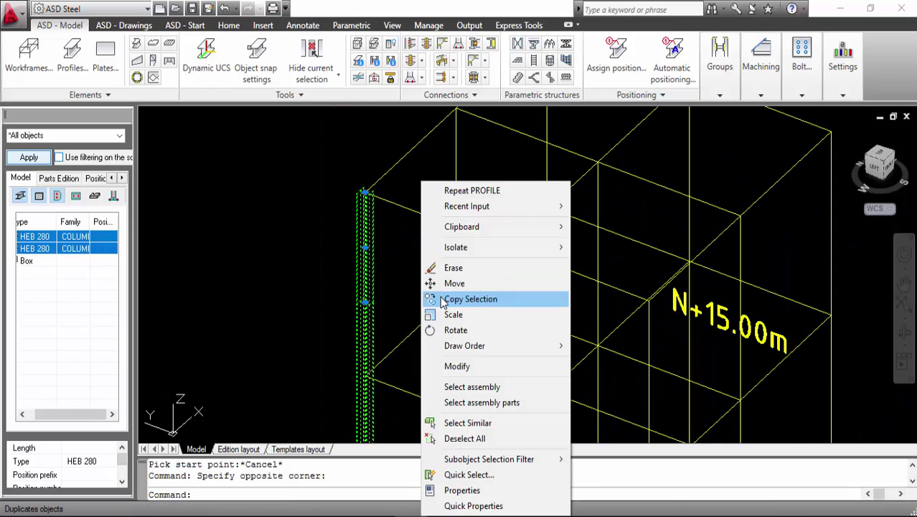
click(468, 299)
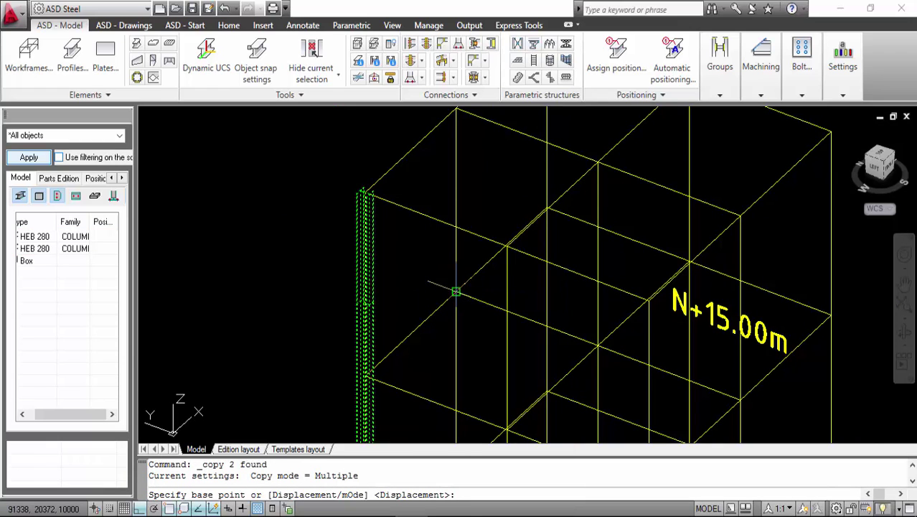
scroll(524, 247, up, 3)
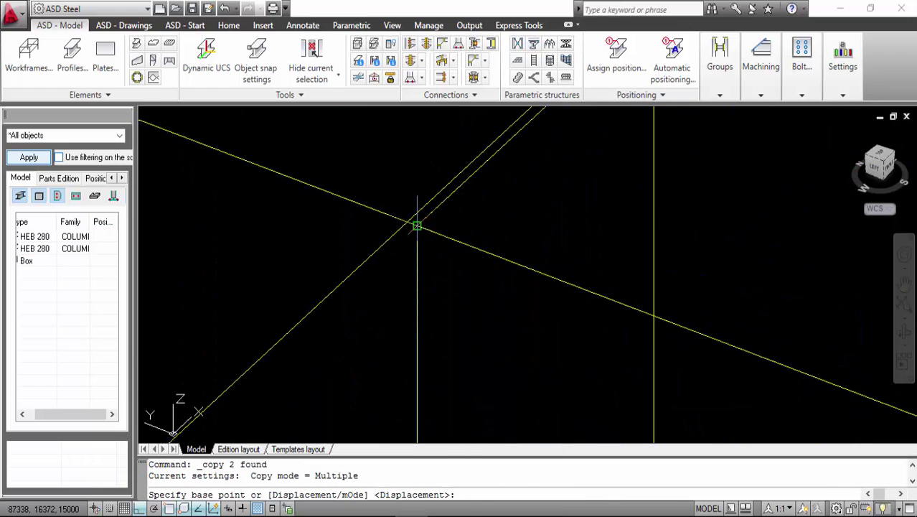
click(416, 225)
scroll(429, 236, down, 3)
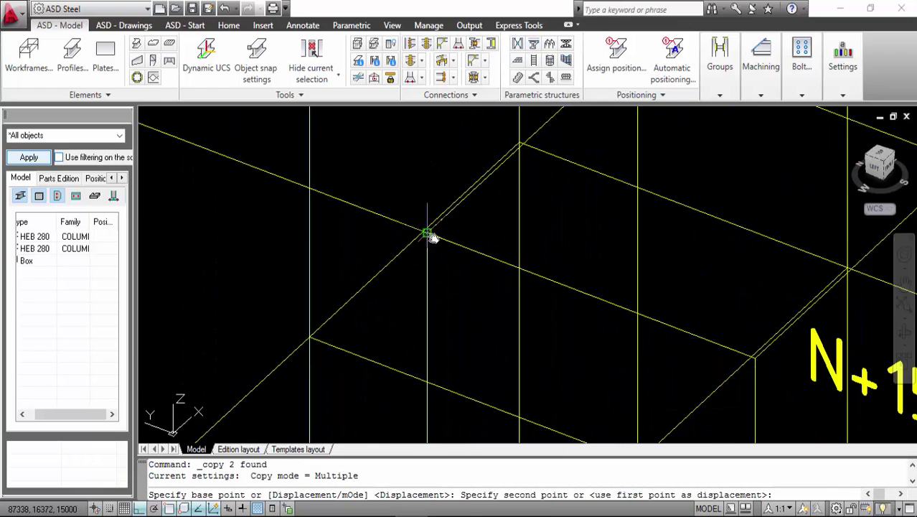
click(634, 174)
middle_drag(635, 175, 744, 179)
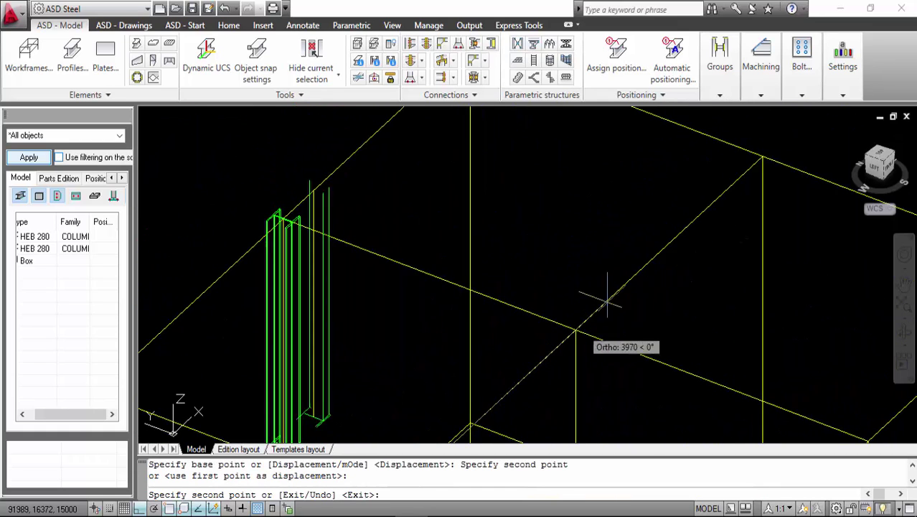
click(763, 155)
key(Escape)
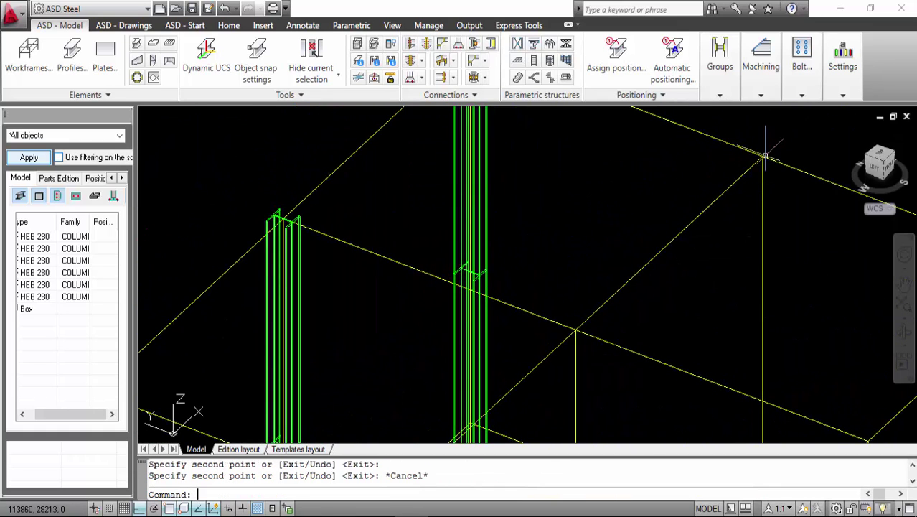
Delete the two extra HEB 280 column copies near the N+15.00m level.
scroll(763, 156, down, 6)
scroll(527, 176, up, 3)
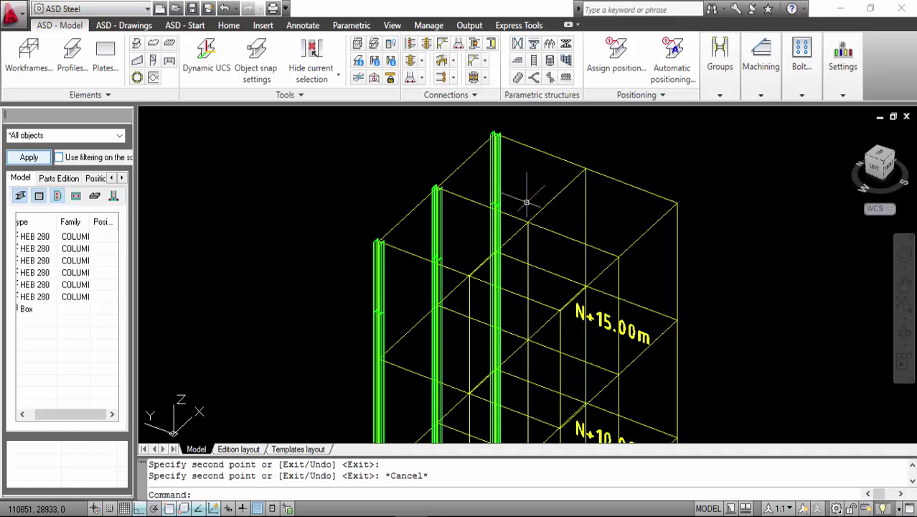
middle_drag(529, 199, 465, 204)
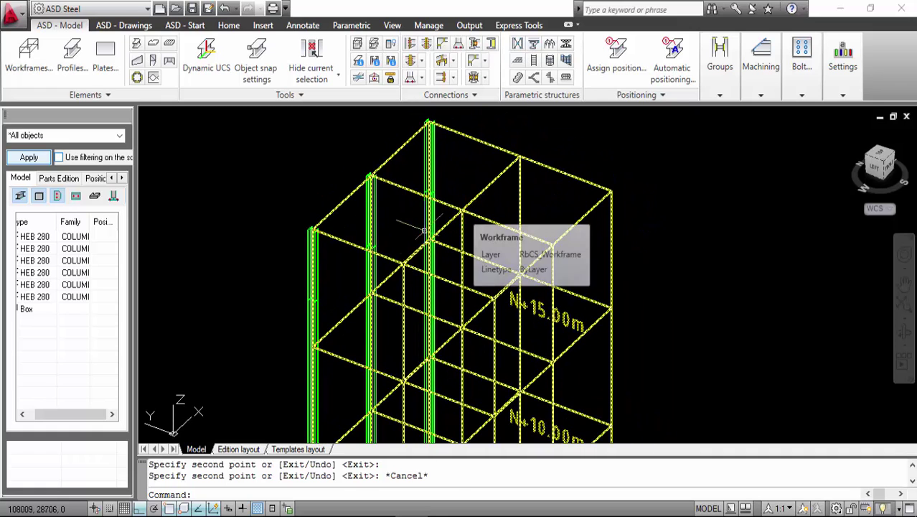
scroll(399, 243, up, 3)
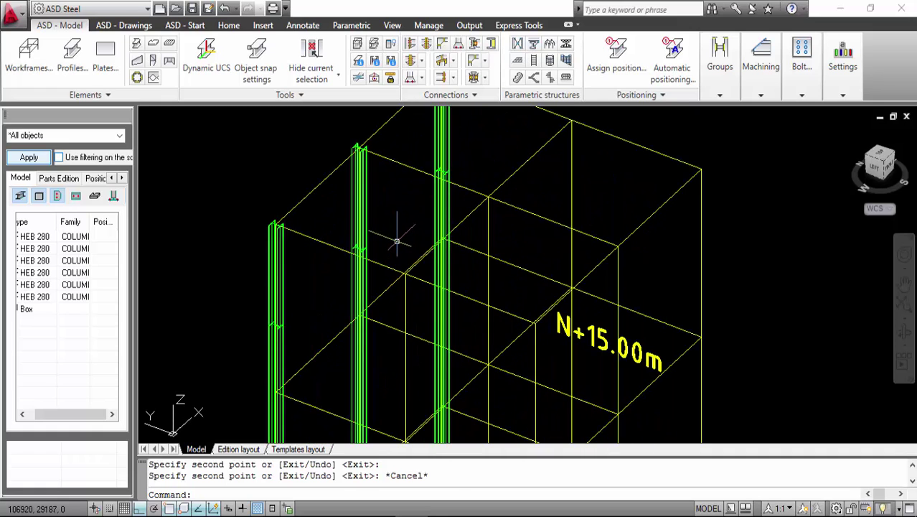
mouse_move(398, 241)
middle_down()
mouse_move(394, 195)
mouse_move(407, 243)
middle_up()
scroll(363, 228, down, 5)
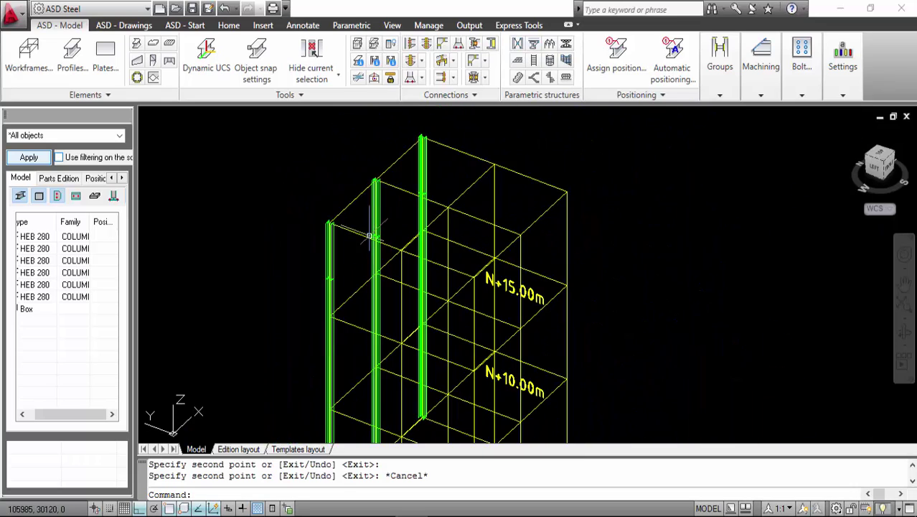
scroll(365, 215, up, 5)
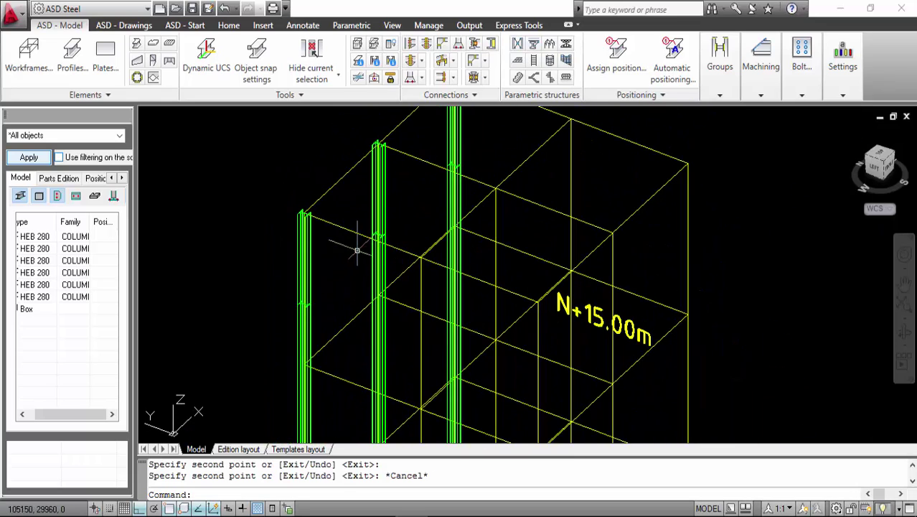
scroll(362, 244, up, 3)
scroll(374, 233, up, 3)
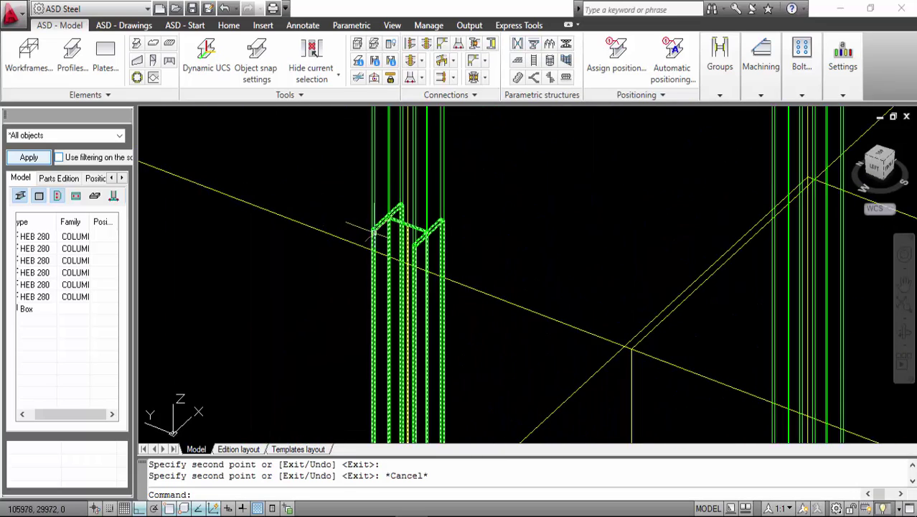
click(362, 208)
click(368, 213)
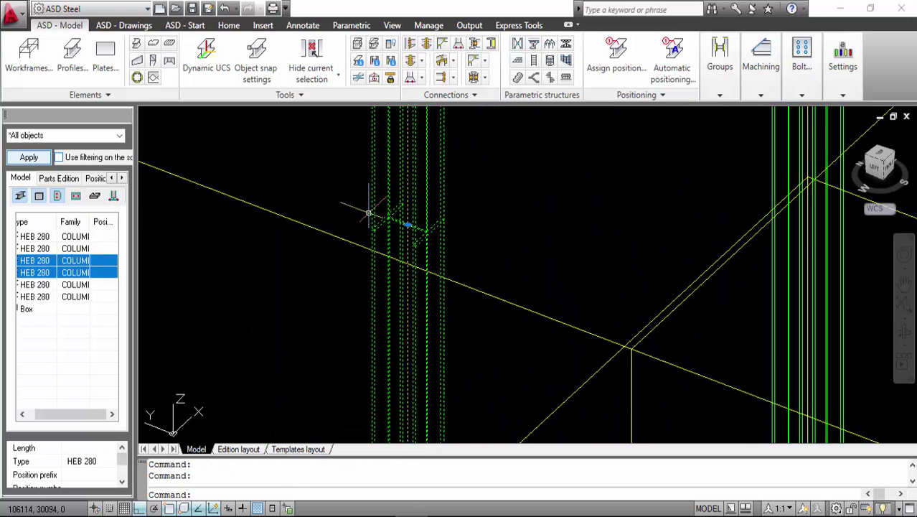
key(Delete)
Window-select the four remaining HEB 280 columns.
scroll(321, 216, down, 4)
middle_drag(365, 199, 452, 214)
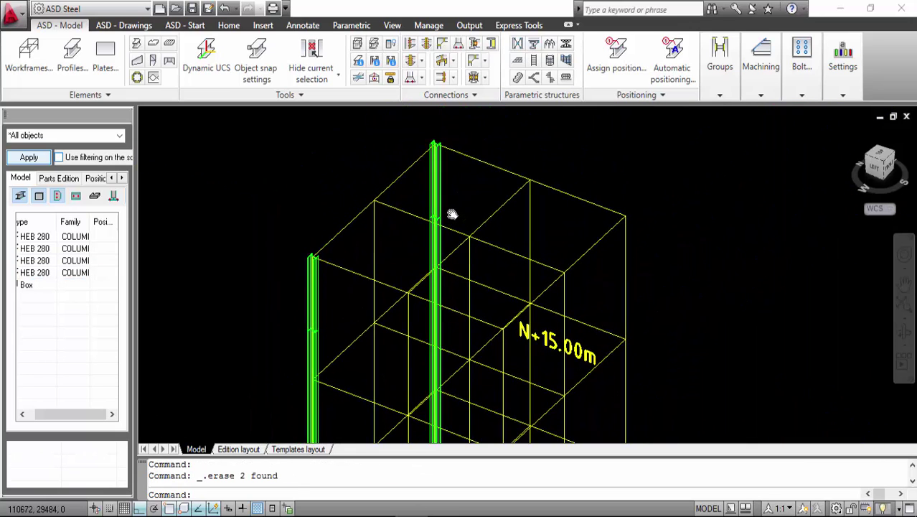
middle_drag(373, 287, 362, 214)
scroll(299, 250, up, 4)
click(297, 254)
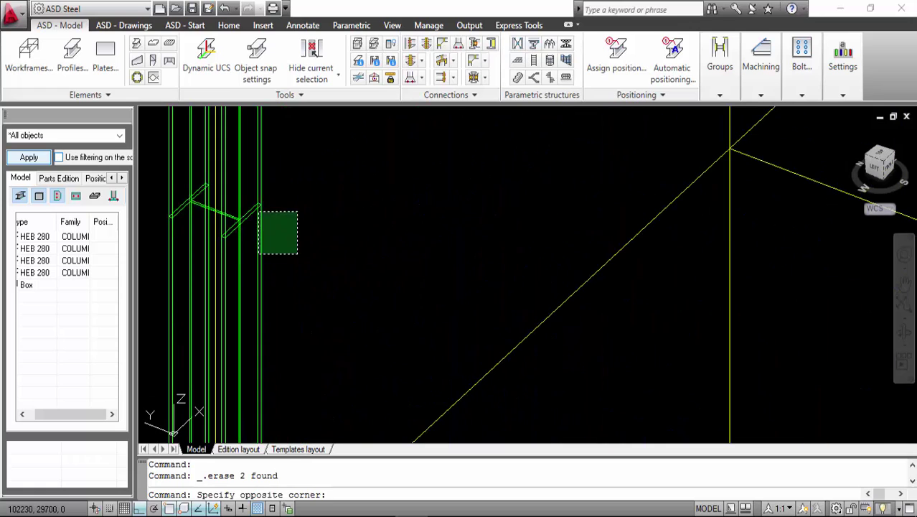
click(246, 185)
scroll(358, 164, down, 5)
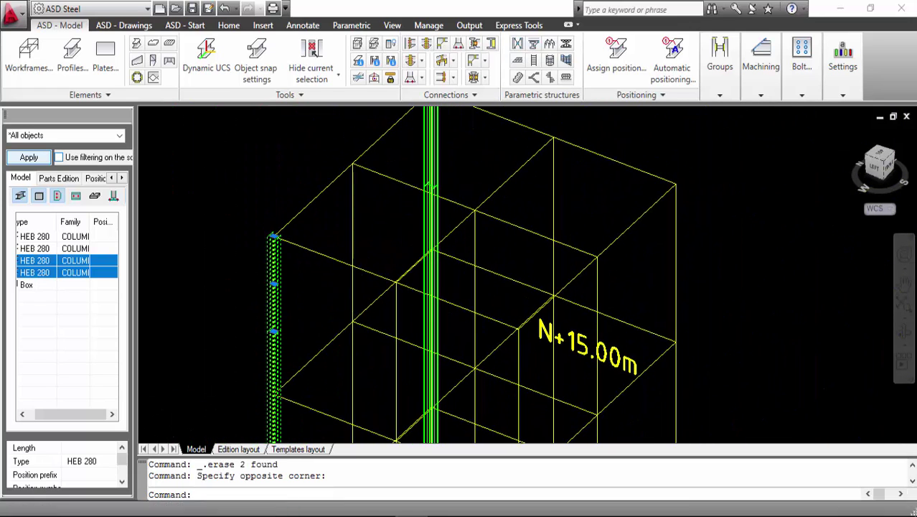
click(452, 179)
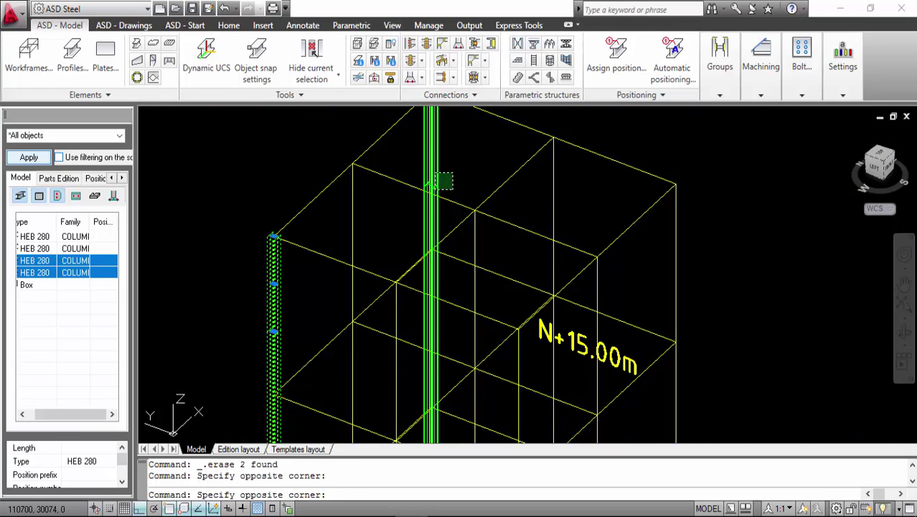
click(434, 185)
Copy the four selected HEB 280 columns 8000 mm from the frame corner base point.
scroll(392, 328, down, 2)
right_click(486, 173)
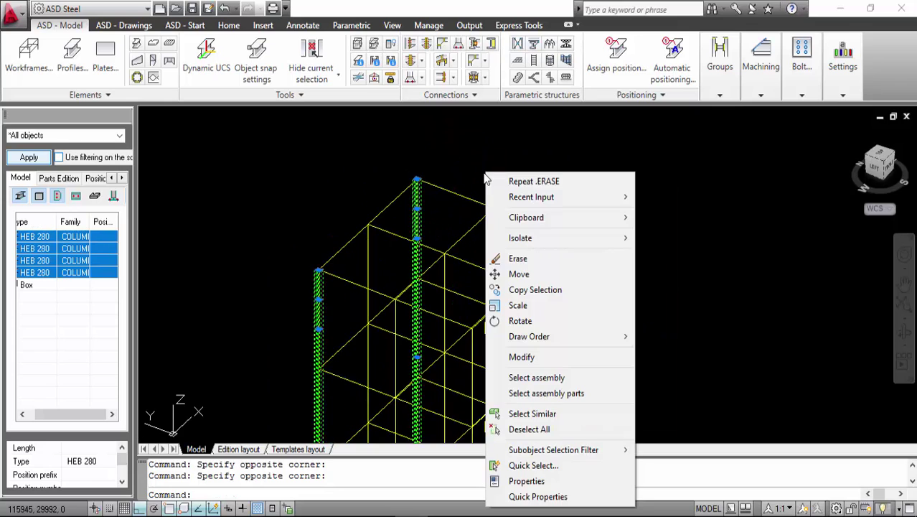
click(524, 290)
click(494, 208)
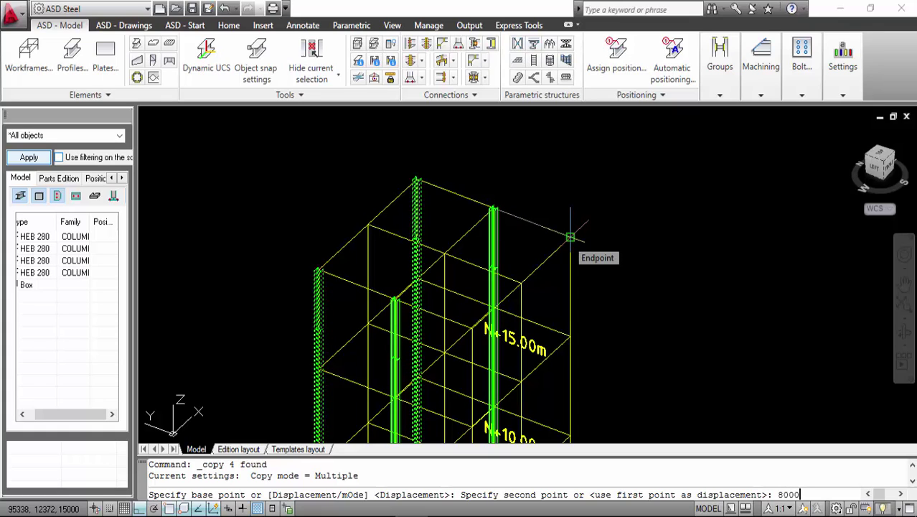
key(Return)
key(Escape)
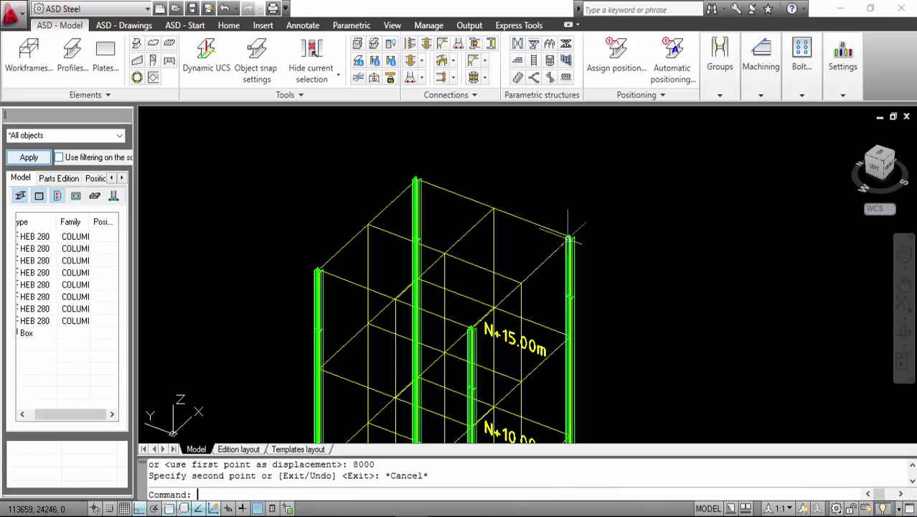
middle_drag(600, 231, 586, 149)
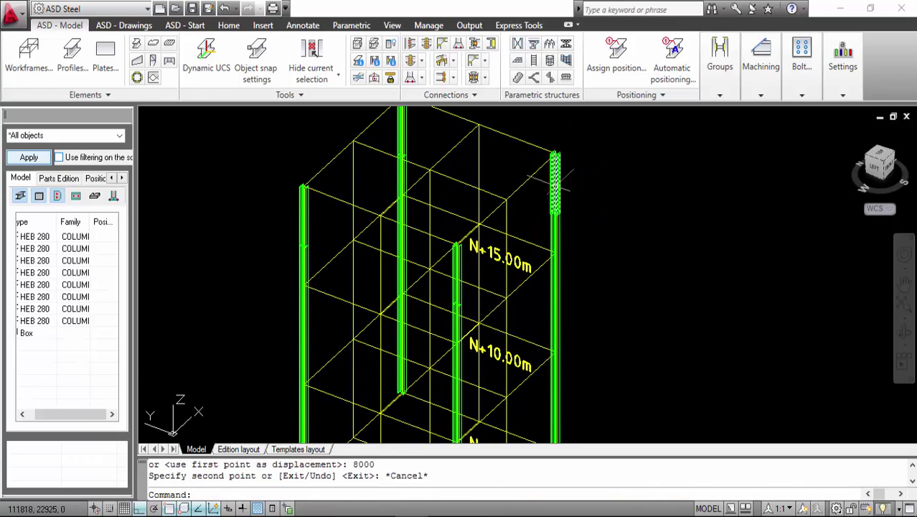
scroll(385, 237, up, 5)
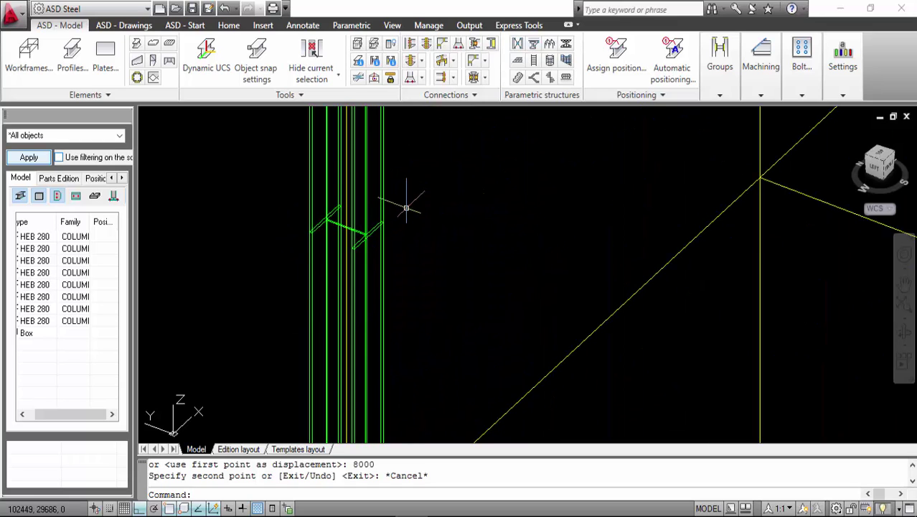
scroll(410, 199, down, 5)
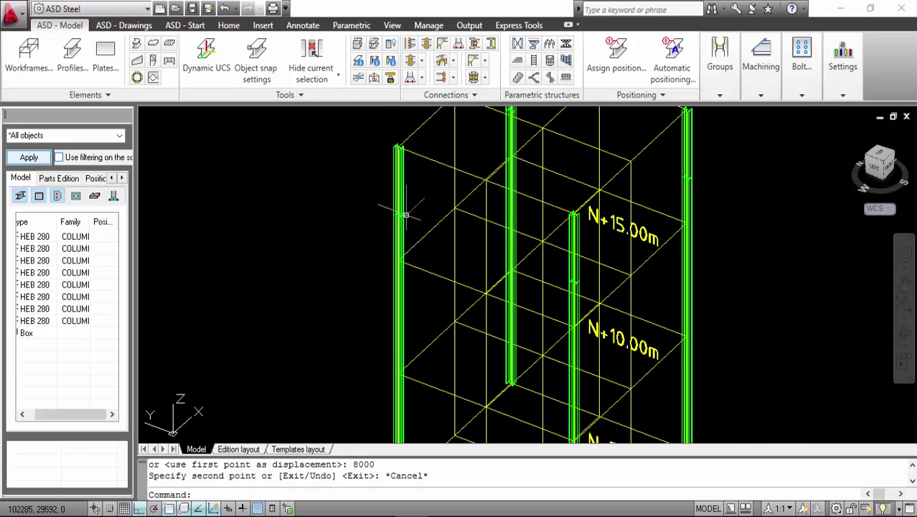
scroll(613, 275, down, 5)
middle_drag(520, 358, 329, 280)
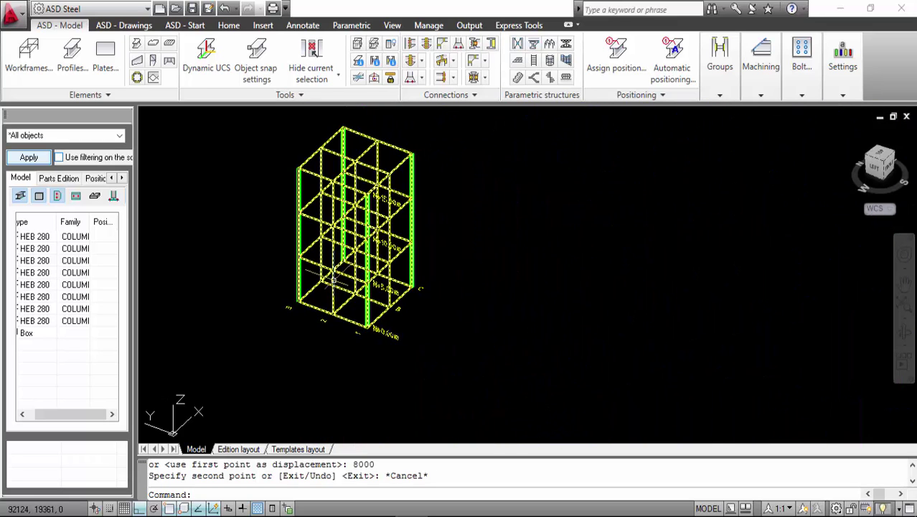
scroll(329, 279, up, 4)
Pan the frame into view and handwrite a blue 4 beside it.
middle_drag(321, 222, 339, 313)
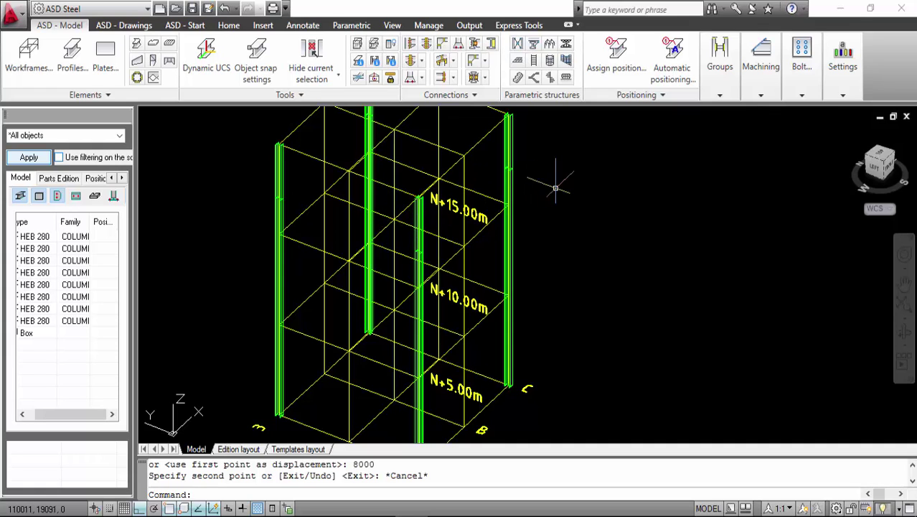
middle_drag(549, 186, 497, 211)
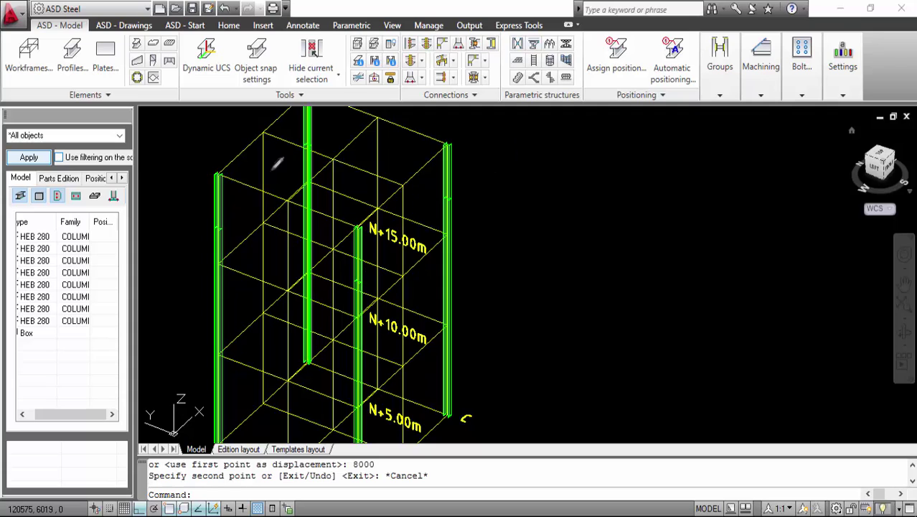
mouse_move(512, 125)
mouse_down()
mouse_move(518, 153)
mouse_move(539, 131)
mouse_move(534, 149)
mouse_move(544, 124)
mouse_move(552, 137)
mouse_move(524, 131)
mouse_move(541, 138)
mouse_move(519, 149)
mouse_move(524, 141)
mouse_move(523, 157)
mouse_move(545, 157)
mouse_up()
Erase all on-screen drawings and switch the annotation pen colour to Amarillo (yellow).
right_click(547, 147)
click(599, 238)
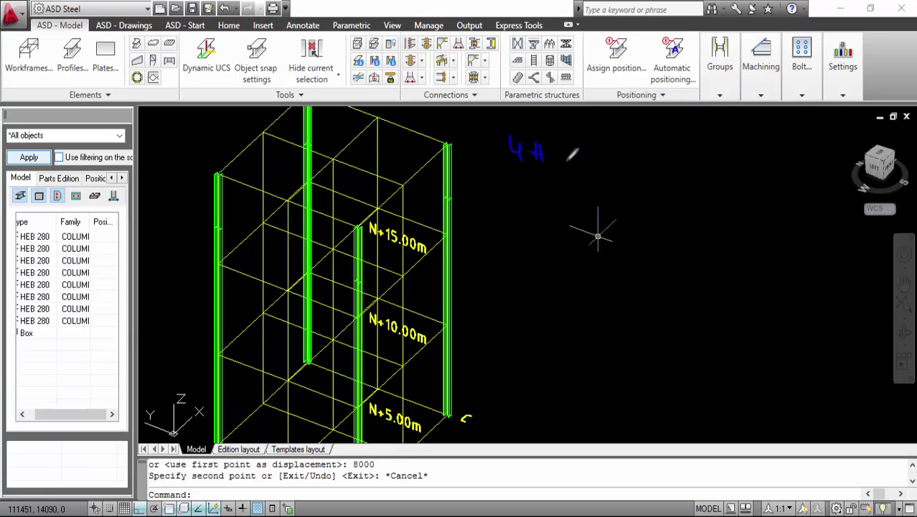
right_click(574, 171)
click(627, 254)
right_click(598, 224)
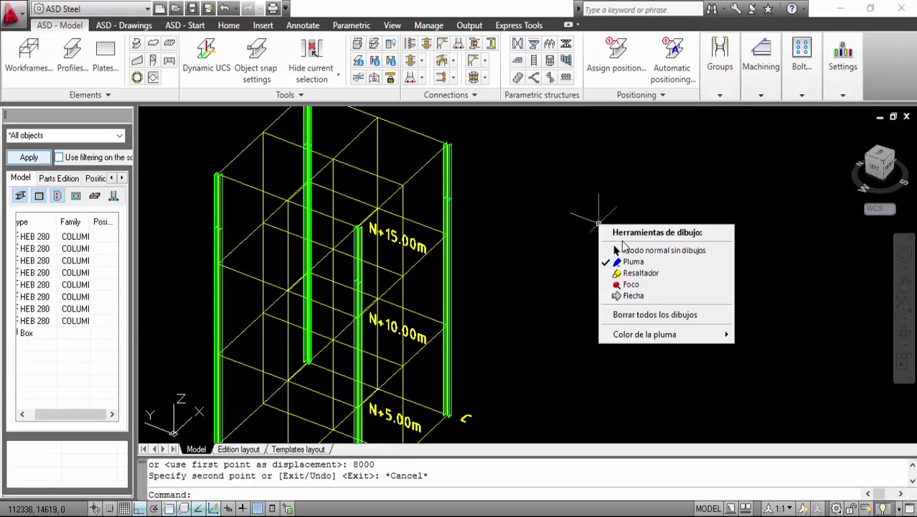
mouse_move(716, 341)
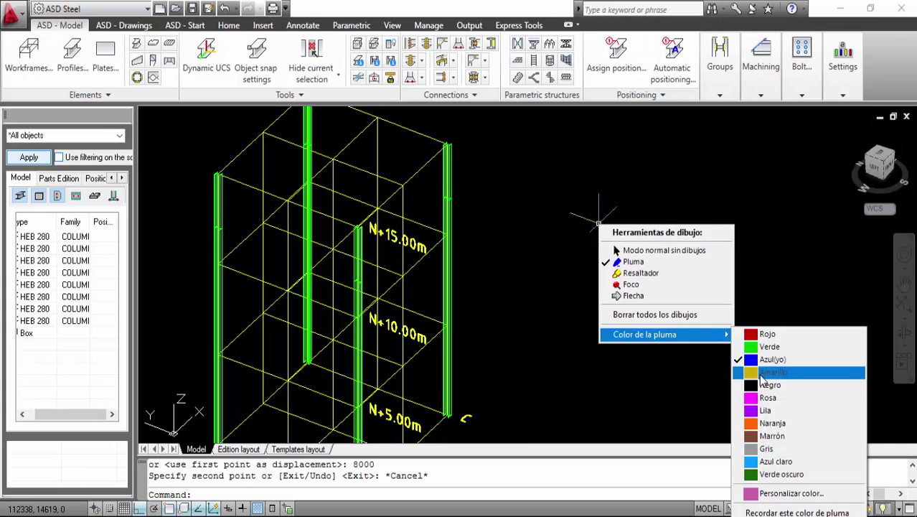
click(746, 372)
Handwrite '4 HEB 280 → 12m' and '4 → 3 → 12' in yellow beside the frame.
mouse_move(519, 155)
mouse_down()
mouse_move(543, 152)
mouse_move(548, 134)
mouse_move(548, 143)
mouse_move(539, 137)
mouse_move(551, 134)
mouse_move(559, 147)
mouse_move(550, 138)
mouse_move(557, 127)
mouse_move(566, 142)
mouse_move(572, 134)
mouse_move(566, 143)
mouse_move(581, 135)
mouse_move(578, 125)
mouse_move(579, 142)
mouse_move(592, 142)
mouse_move(590, 119)
mouse_move(590, 141)
mouse_move(697, 144)
mouse_up()
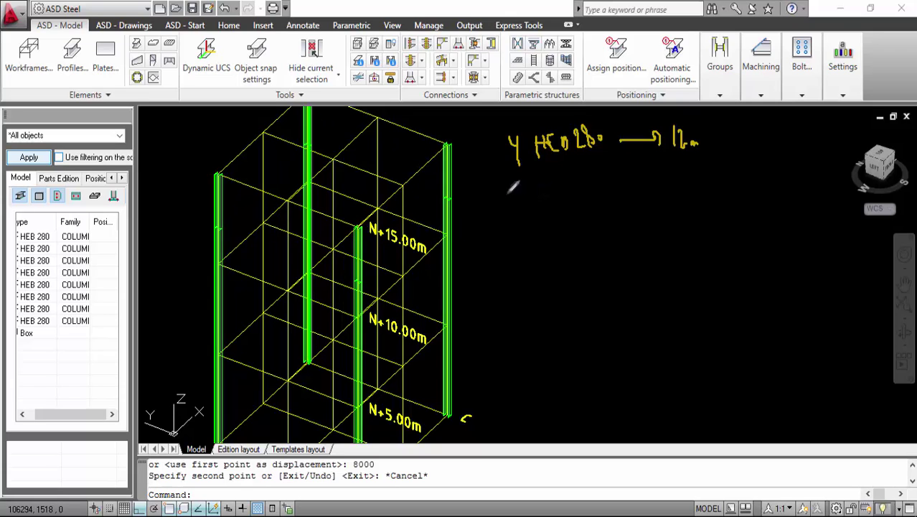
mouse_move(507, 194)
mouse_down()
mouse_move(528, 202)
mouse_move(525, 224)
mouse_up()
mouse_move(559, 188)
mouse_down()
mouse_move(560, 204)
mouse_move(626, 203)
mouse_move(627, 191)
mouse_move(632, 199)
mouse_move(654, 188)
mouse_move(645, 199)
mouse_move(678, 186)
mouse_up()
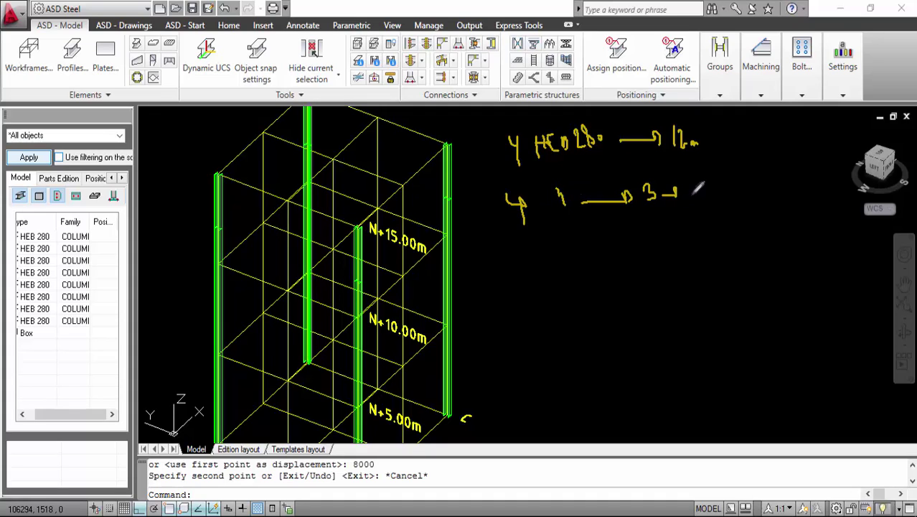
mouse_move(693, 188)
mouse_down()
mouse_move(692, 201)
mouse_move(707, 197)
mouse_up()
mouse_move(711, 164)
mouse_down()
mouse_move(715, 192)
mouse_move(764, 159)
mouse_up()
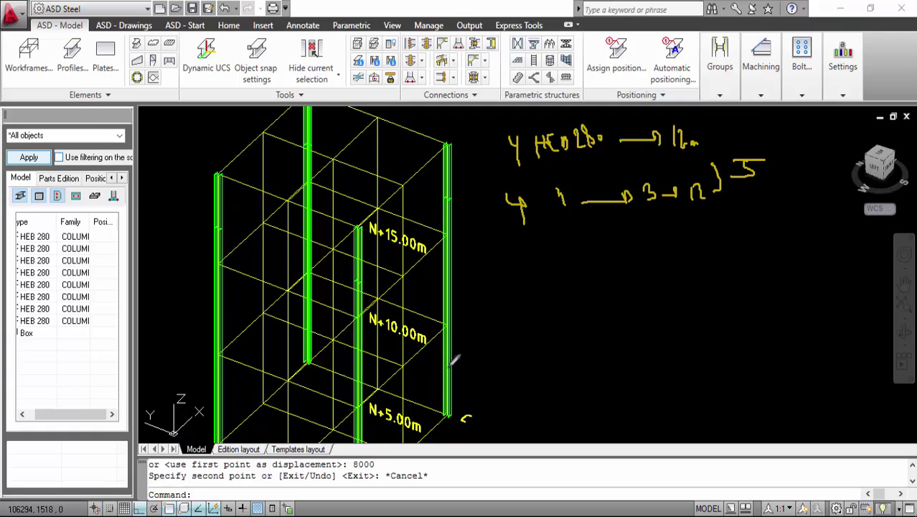
Handwrite an arrow, a circled 7.5 → 8m, and 4.5 below it beside the frame.
drag(460, 274, 486, 243)
mouse_move(513, 255)
mouse_down()
mouse_move(530, 254)
mouse_move(523, 276)
mouse_move(559, 265)
mouse_up()
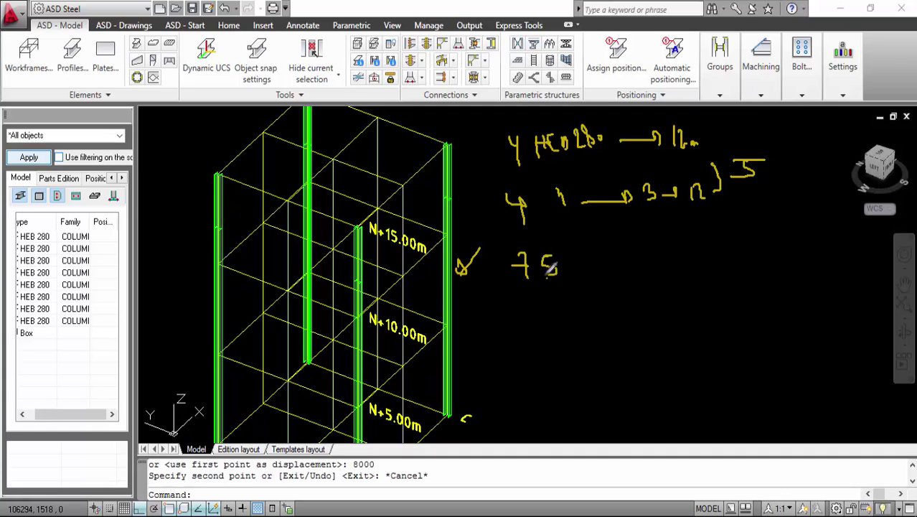
click(540, 277)
mouse_move(568, 238)
mouse_down()
mouse_move(520, 241)
mouse_move(516, 269)
mouse_move(537, 288)
mouse_move(561, 273)
mouse_move(557, 242)
mouse_move(560, 265)
mouse_move(597, 265)
mouse_move(597, 254)
mouse_move(598, 267)
mouse_move(621, 265)
mouse_move(623, 239)
mouse_move(618, 256)
mouse_move(646, 265)
mouse_up()
mouse_move(658, 231)
mouse_down()
mouse_move(631, 228)
mouse_move(607, 244)
mouse_move(614, 263)
mouse_move(652, 264)
mouse_move(654, 233)
mouse_up()
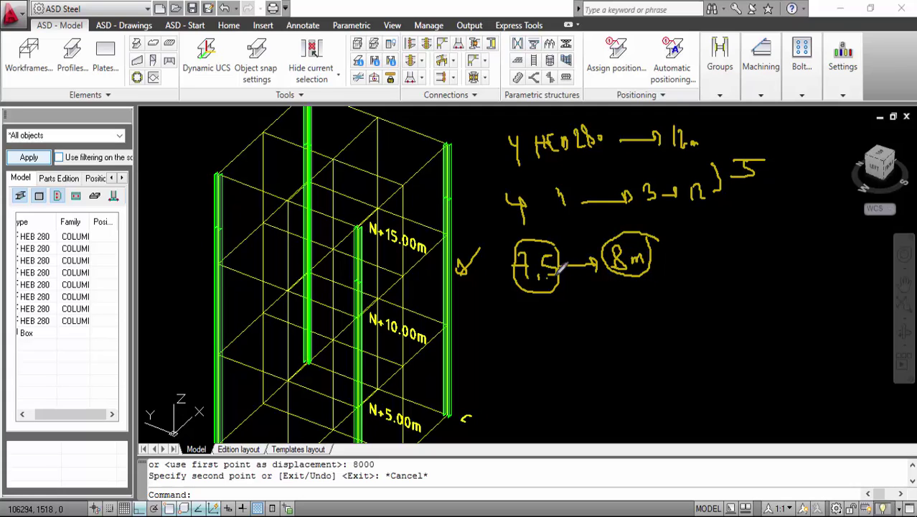
mouse_move(583, 302)
mouse_down()
mouse_move(605, 289)
mouse_move(593, 283)
mouse_move(571, 301)
mouse_move(584, 318)
mouse_move(603, 323)
mouse_move(597, 286)
mouse_up()
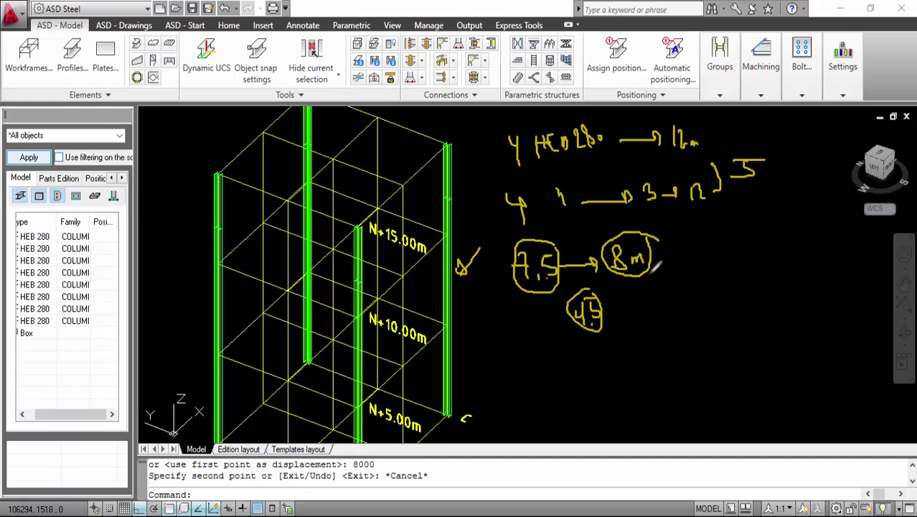
Ink an arrow from 8m to 4.5, point at N+10.00m, add another value, then bring up the drawing menu.
mouse_move(644, 281)
mouse_down()
mouse_move(620, 288)
mouse_move(637, 284)
mouse_move(630, 312)
mouse_move(618, 307)
mouse_move(674, 307)
mouse_move(679, 316)
mouse_up()
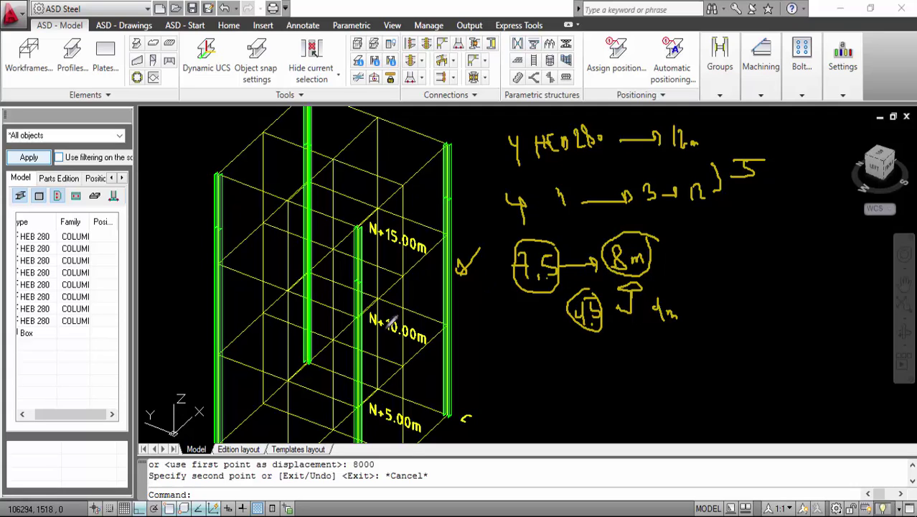
drag(388, 311, 414, 295)
mouse_move(698, 228)
mouse_down()
mouse_move(707, 249)
mouse_move(715, 244)
mouse_move(716, 251)
mouse_move(729, 225)
mouse_move(734, 251)
mouse_move(736, 225)
mouse_move(725, 216)
mouse_move(686, 224)
mouse_move(702, 263)
mouse_move(744, 237)
mouse_move(737, 218)
mouse_move(723, 223)
mouse_move(735, 230)
mouse_move(739, 256)
mouse_up()
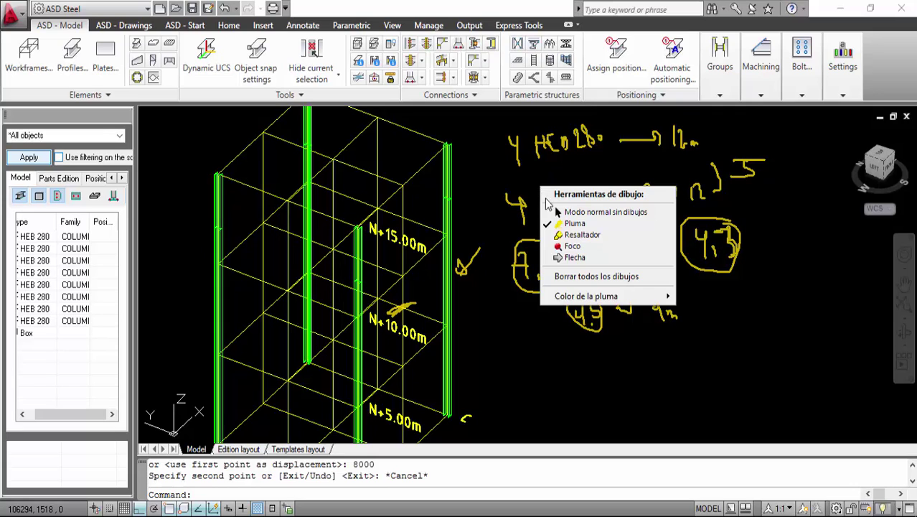
right_click(542, 185)
Erase all handwritten screen notes and reposition the frame in the view.
click(594, 277)
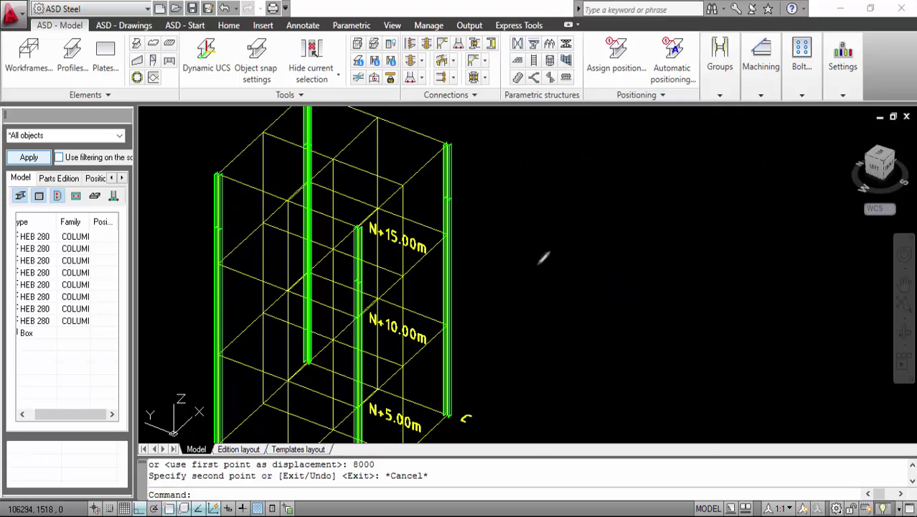
right_click(543, 258)
click(653, 187)
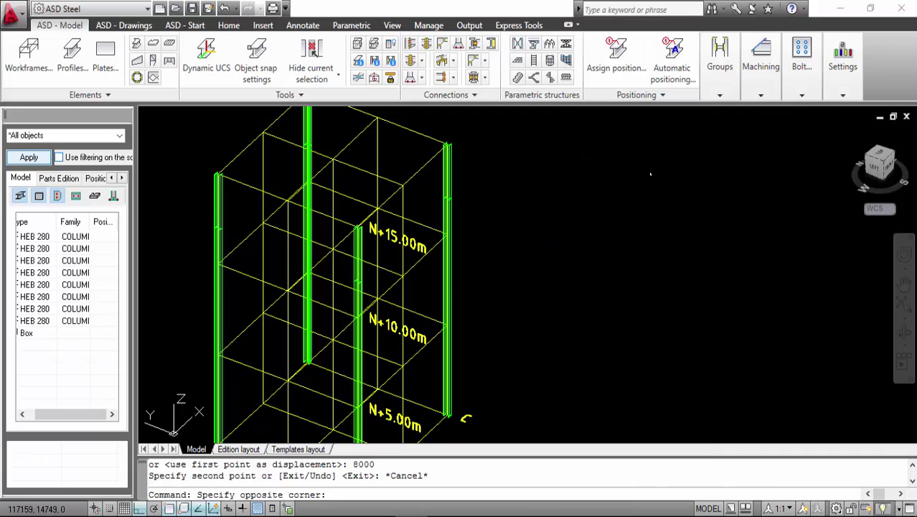
key(Escape)
middle_drag(549, 283, 648, 212)
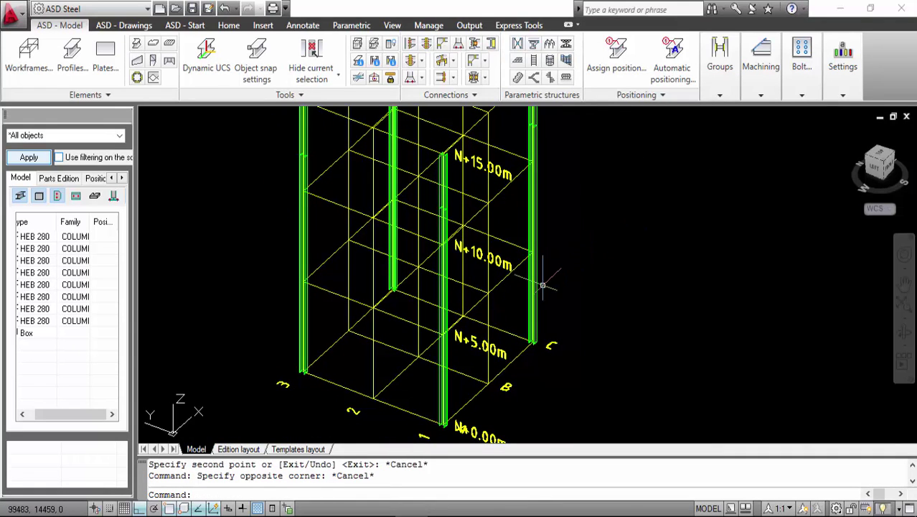
middle_drag(376, 290, 369, 325)
scroll(449, 257, up, 4)
Window-select both pieces of the middle HEB 280 column and start Copy Selection.
click(435, 234)
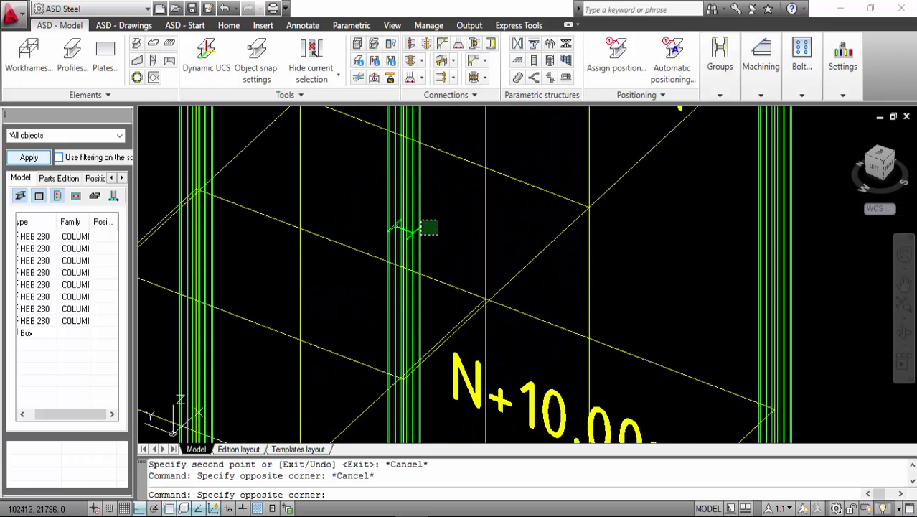
click(414, 216)
scroll(414, 215, down, 5)
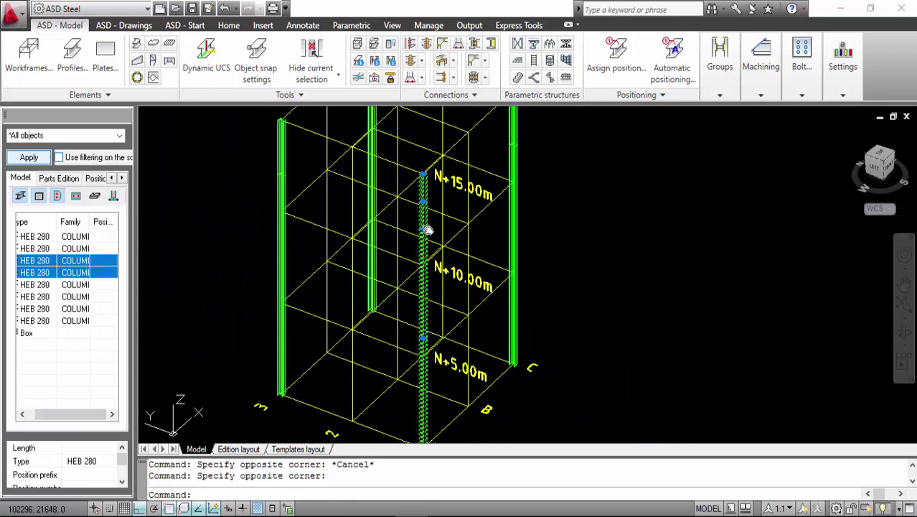
right_click(622, 171)
click(665, 288)
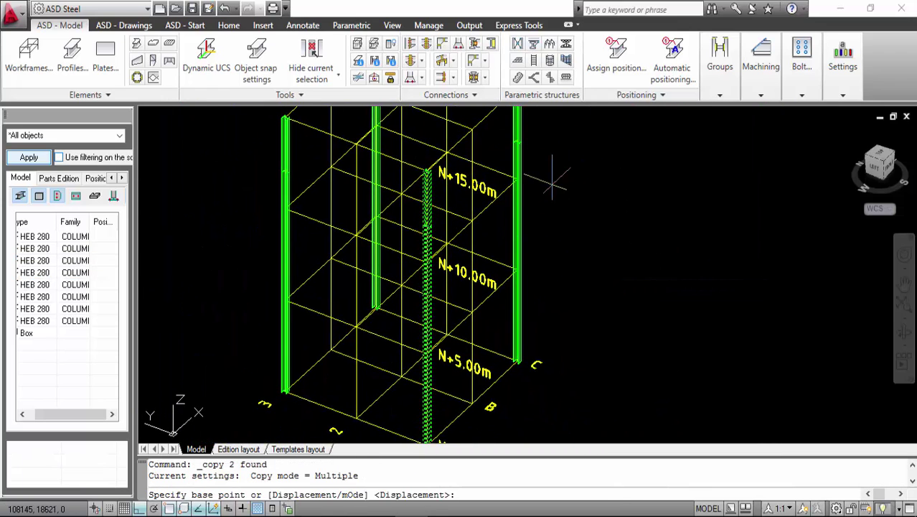
scroll(455, 145, up, 6)
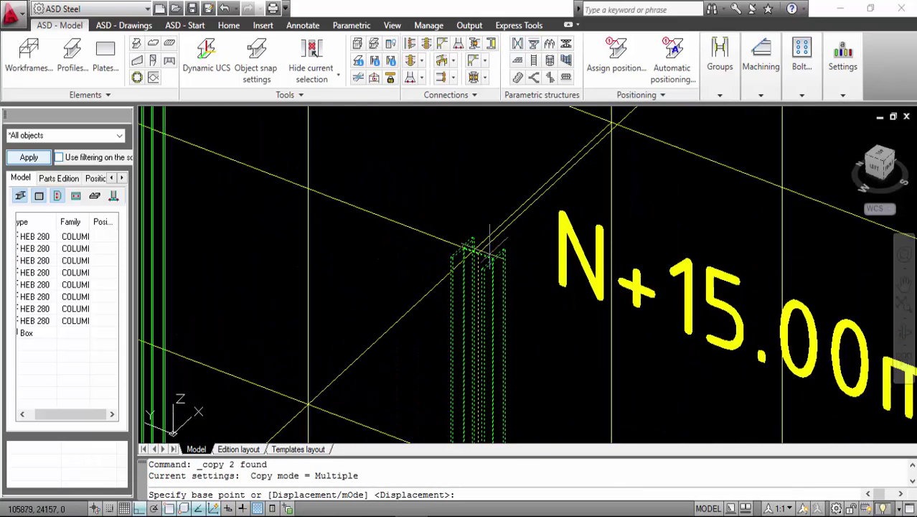
scroll(460, 256, down, 4)
scroll(477, 215, up, 5)
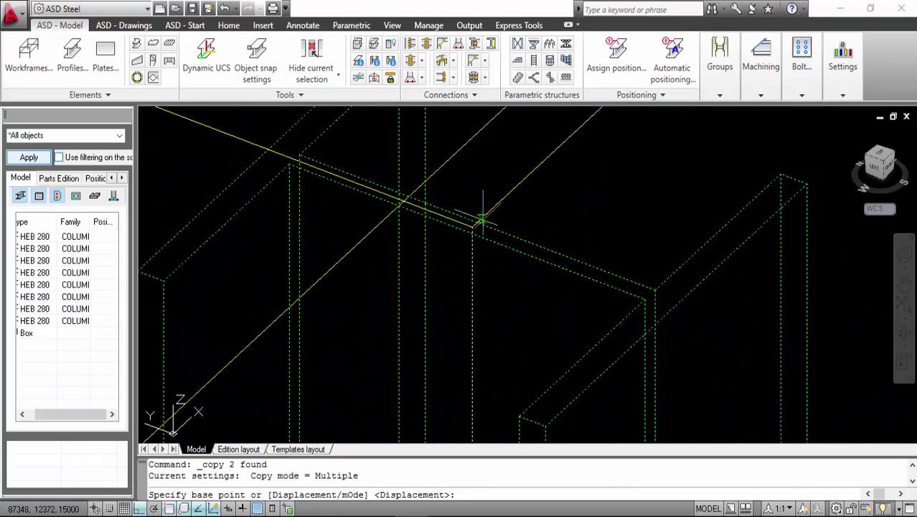
Copy the column from its beam-junction base point to the new junction.
click(448, 241)
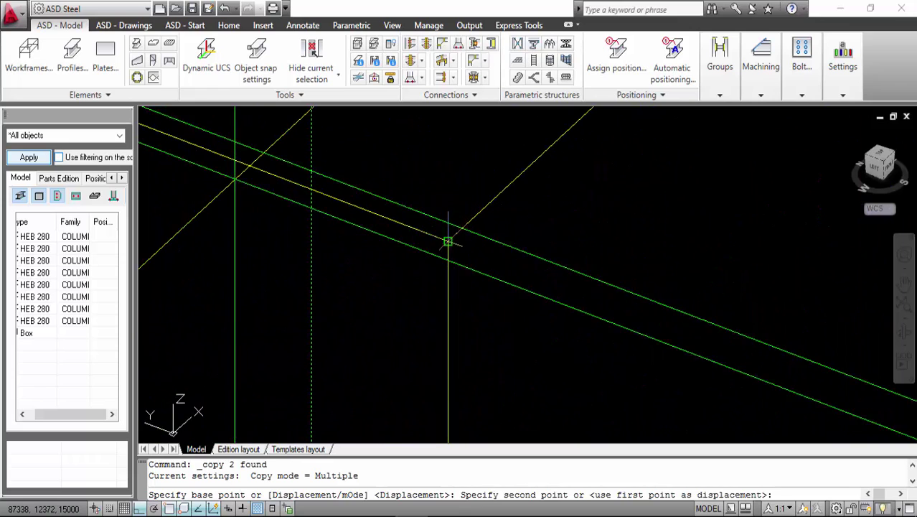
scroll(452, 242, down, 3)
scroll(490, 244, up, 5)
scroll(528, 252, down, 3)
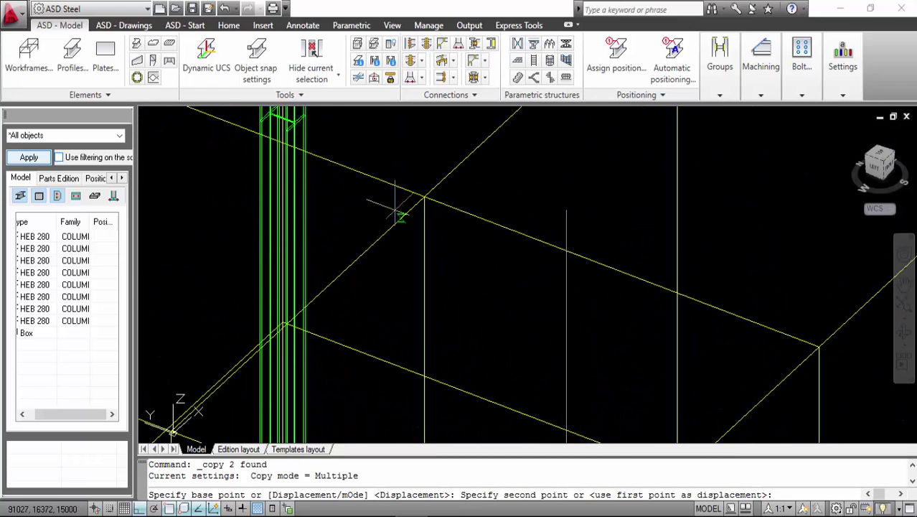
click(423, 185)
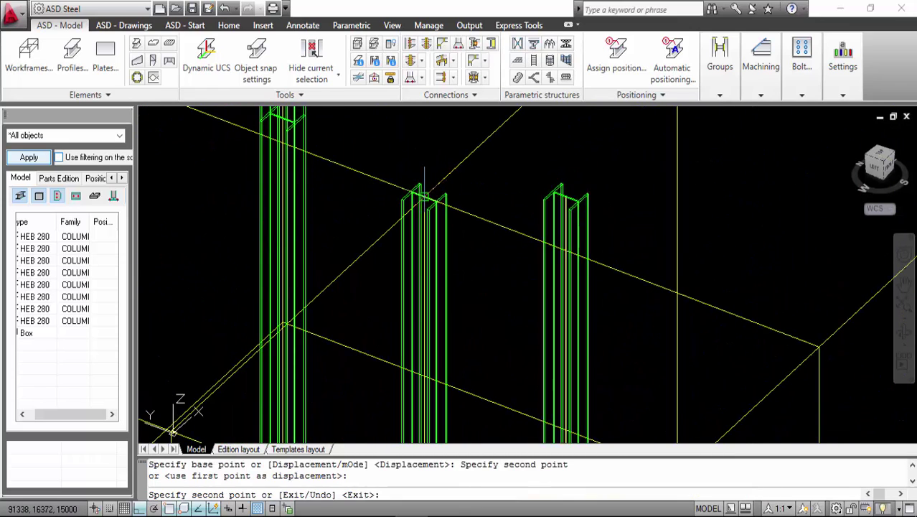
key(Escape)
scroll(504, 171, down, 5)
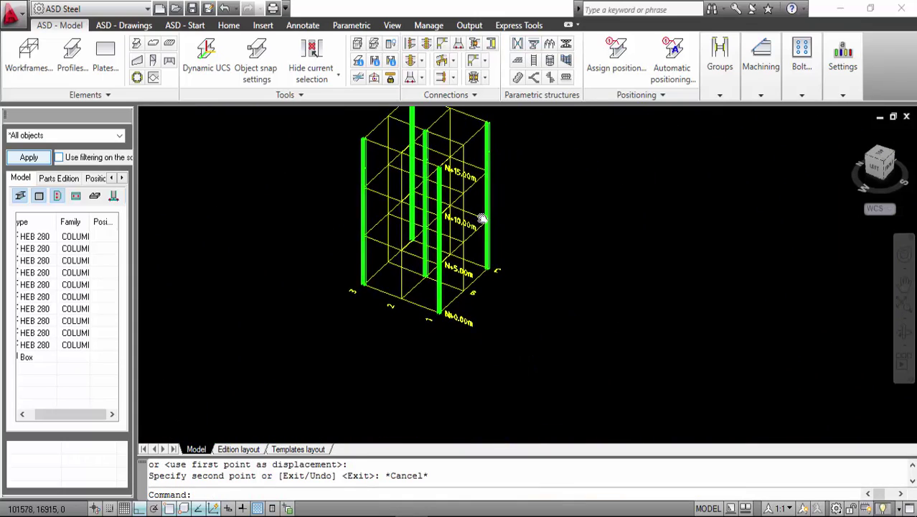
scroll(445, 287, up, 5)
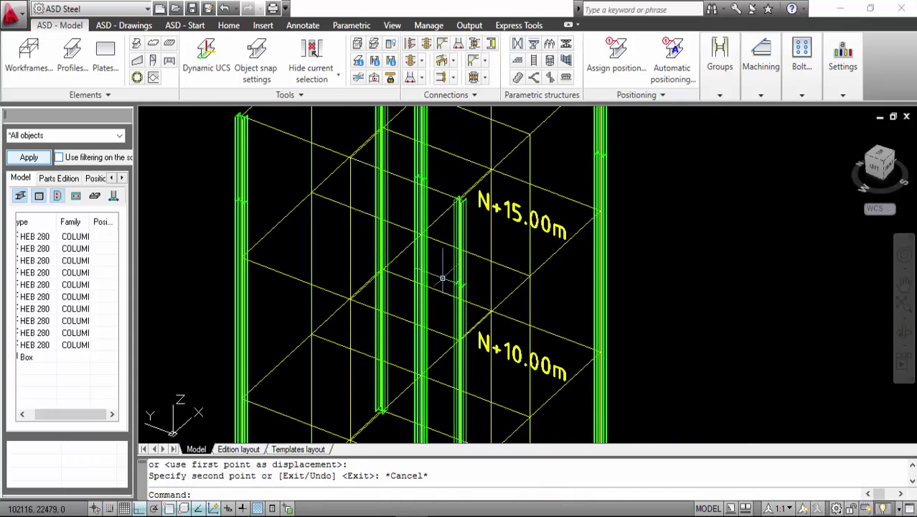
scroll(436, 261, down, 5)
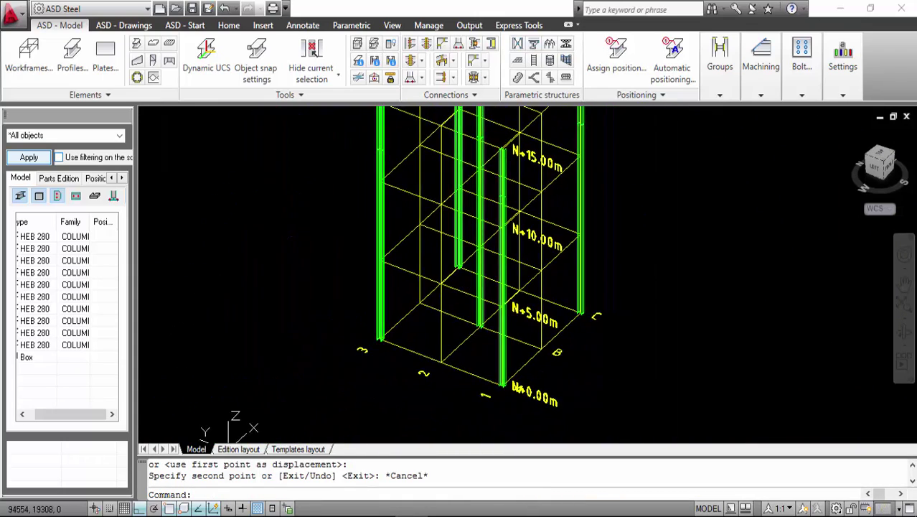
drag(421, 289, 379, 279)
key(Escape)
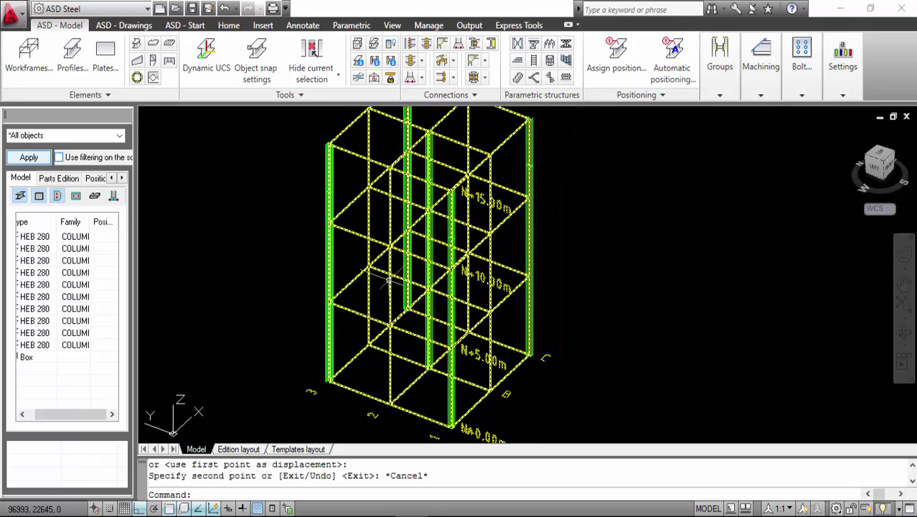
Insert an HEB 280 profile by 2 points from the grid-line 2 base, 7500 mm long.
click(68, 71)
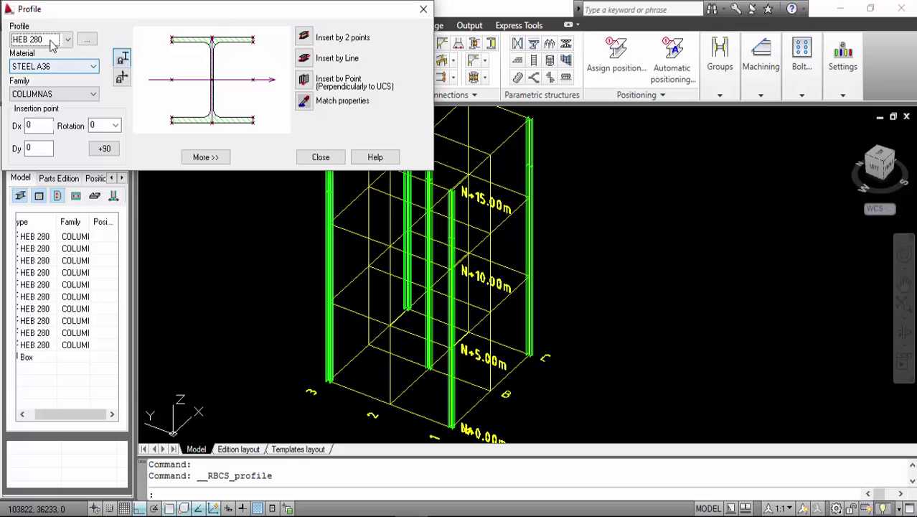
click(51, 41)
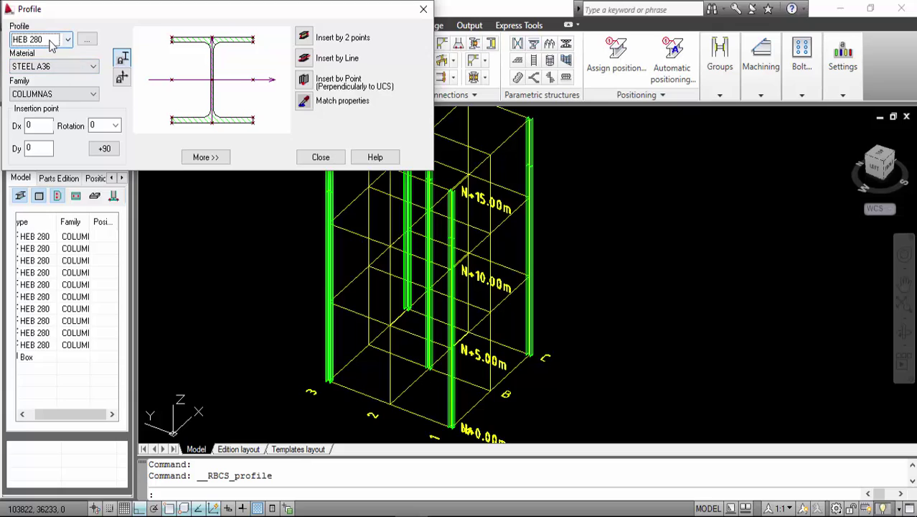
click(313, 41)
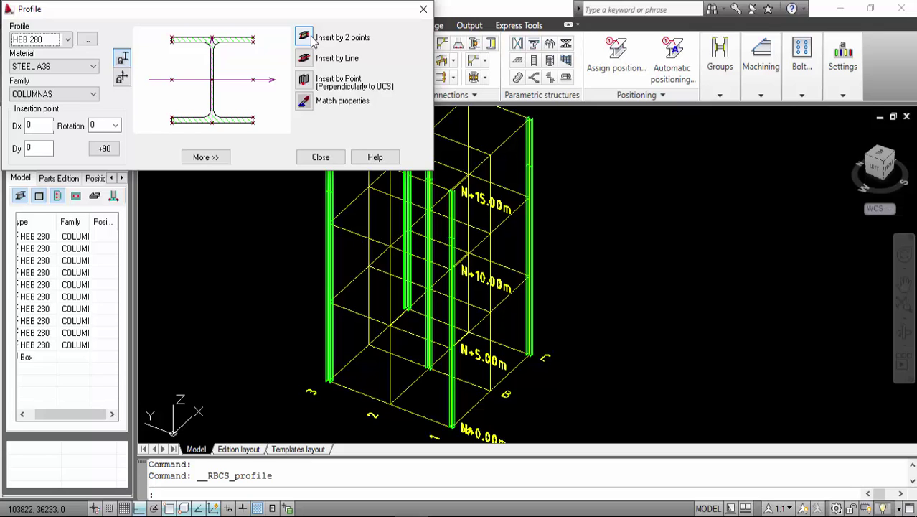
click(311, 39)
scroll(391, 386, up, 3)
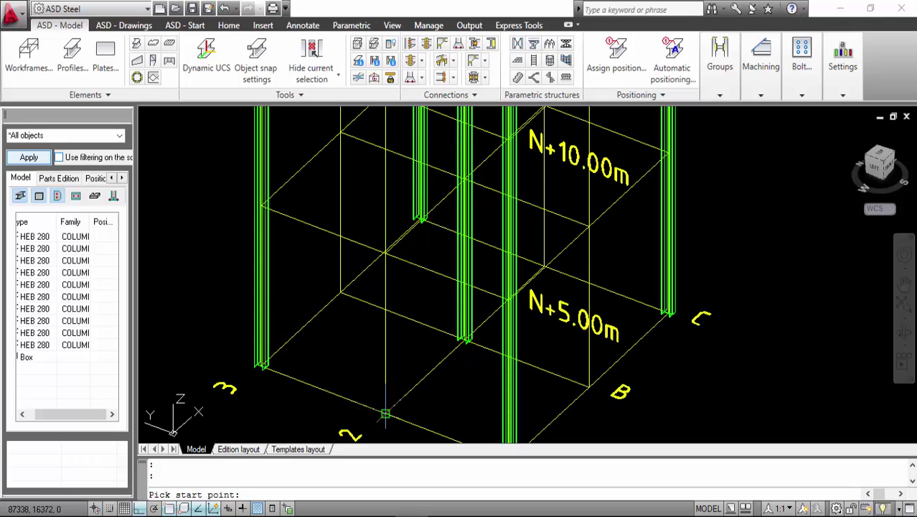
click(386, 414)
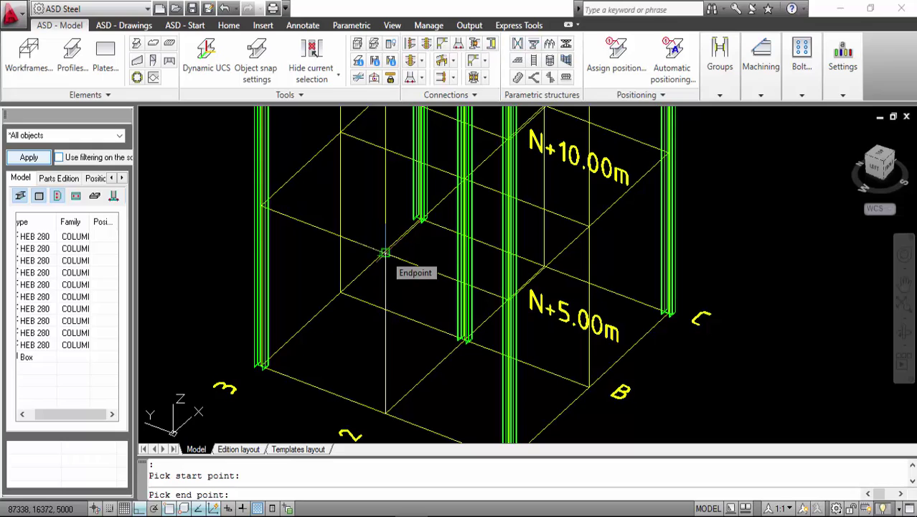
text(7500)
key(Return)
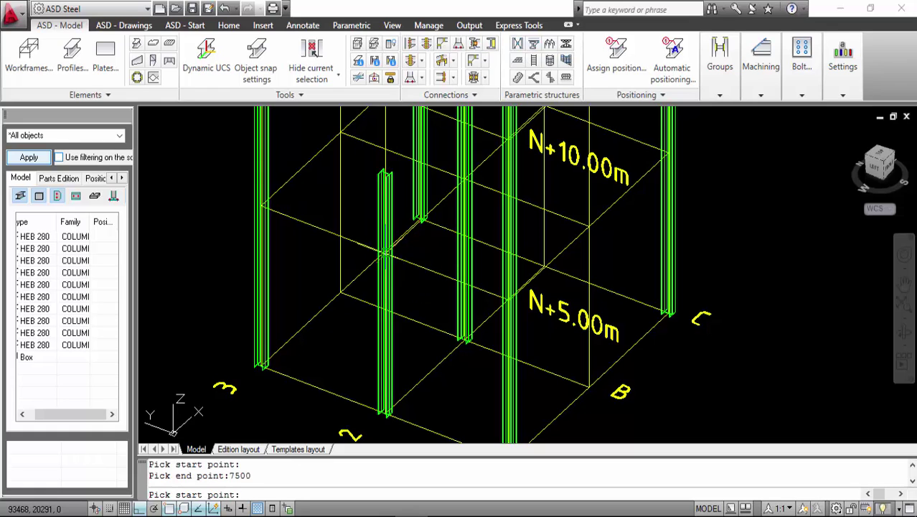
key(Escape)
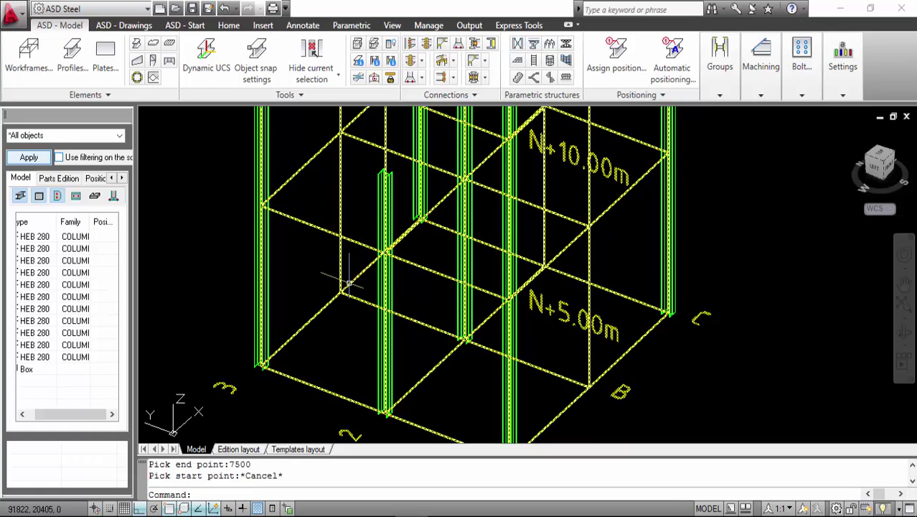
Select the new 7500 mm HEB 280 column and start Copy Selection.
click(388, 334)
right_click(375, 332)
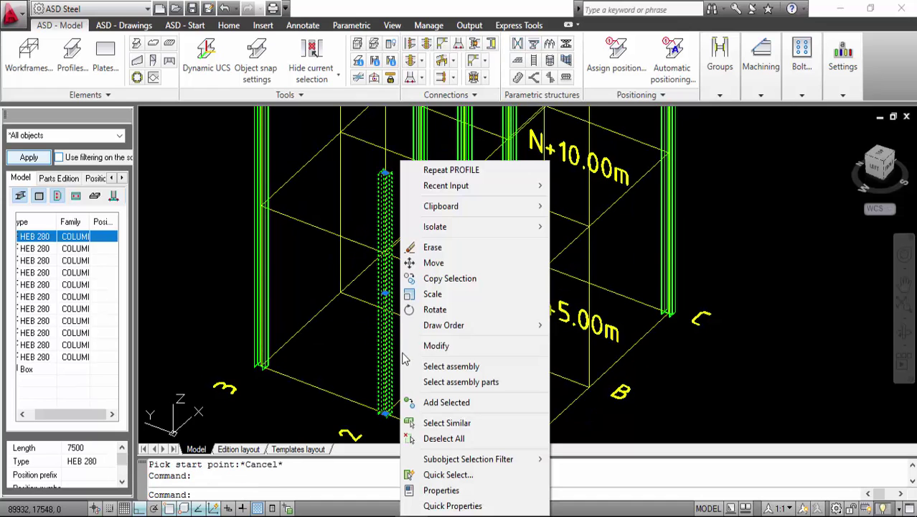
click(414, 279)
middle_drag(414, 286, 414, 230)
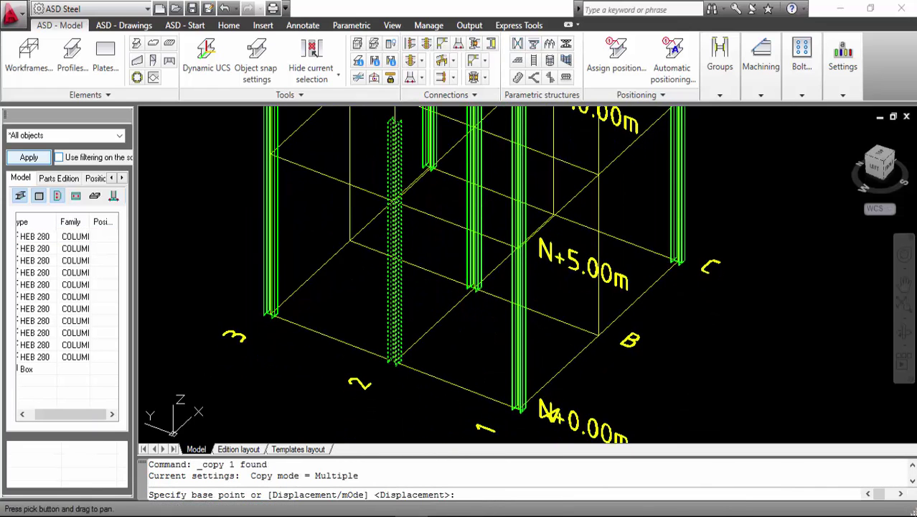
scroll(402, 287, up, 5)
scroll(434, 256, up, 2)
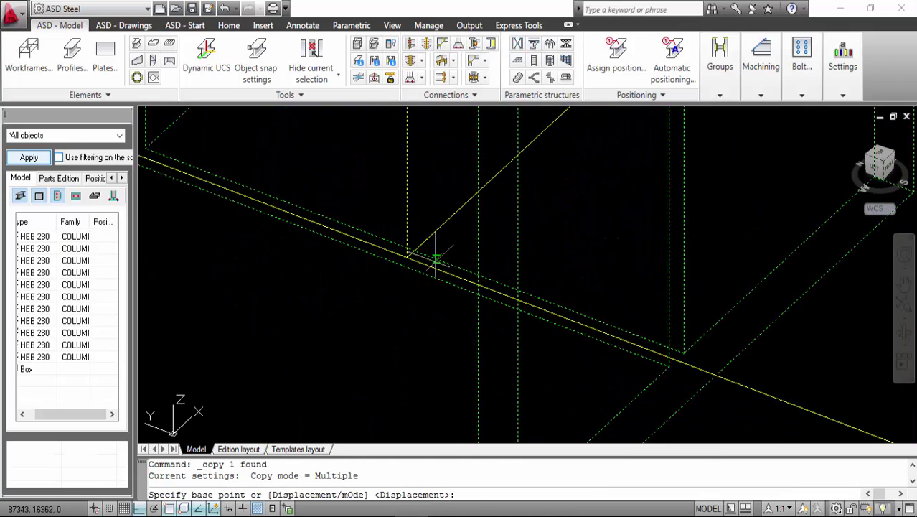
scroll(429, 257, up, 2)
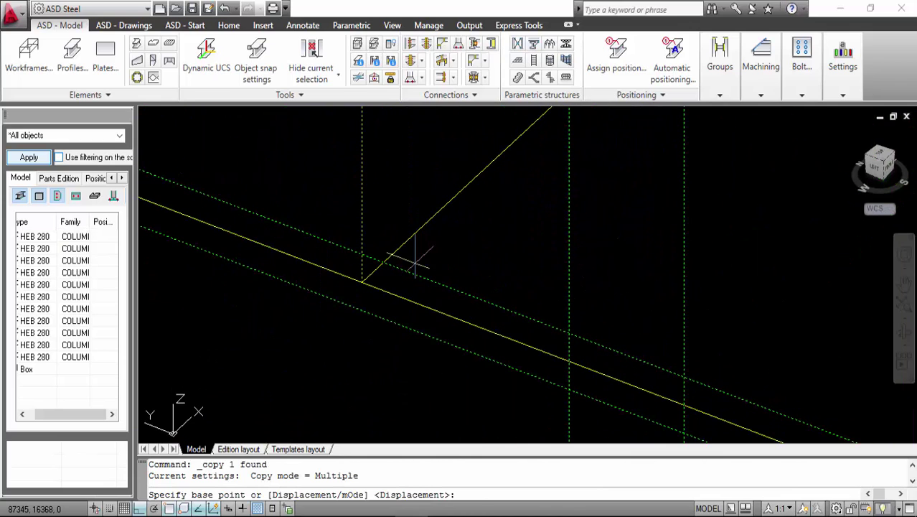
From the column's base endpoint, place three copies at N+5.00m grid intersections.
click(362, 283)
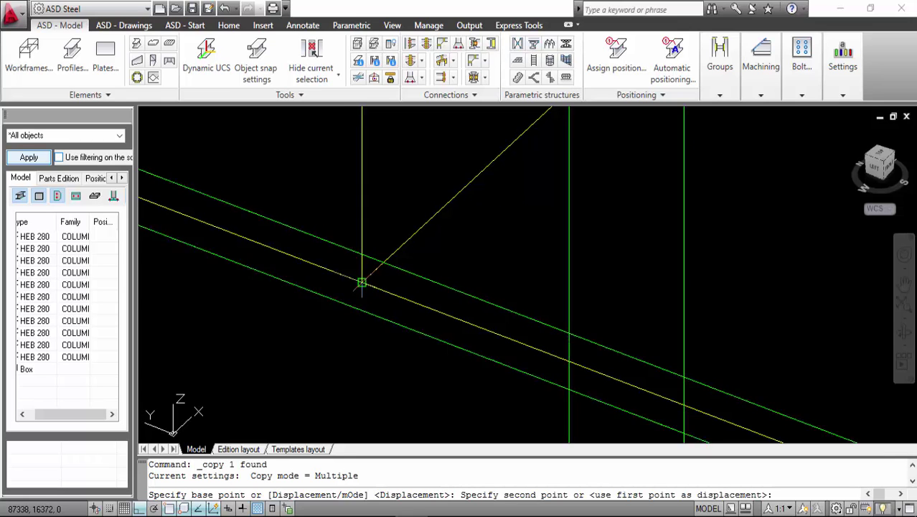
scroll(362, 283, down, 5)
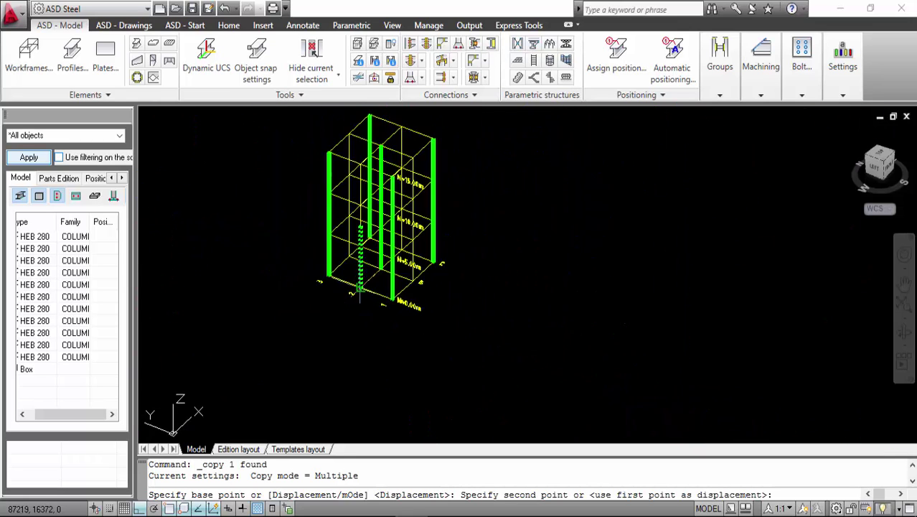
scroll(440, 347, up, 8)
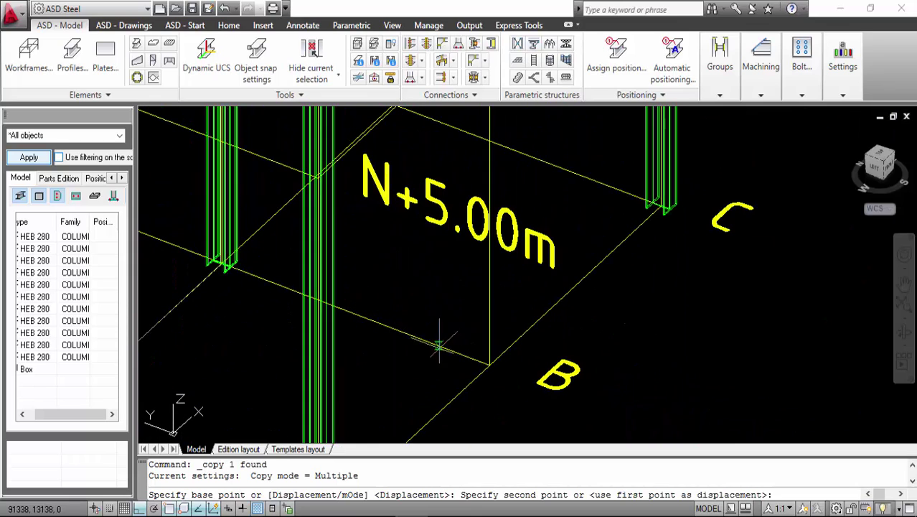
click(490, 366)
scroll(473, 296, up, 6)
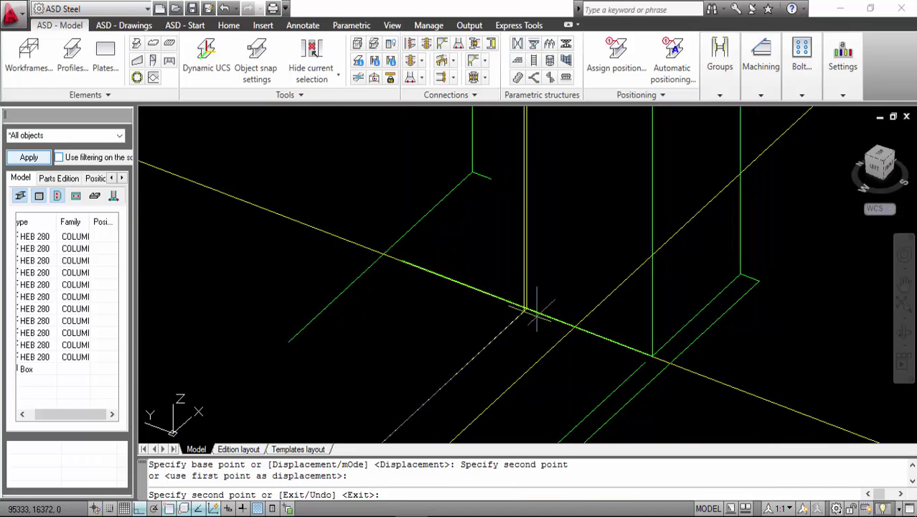
click(547, 317)
scroll(547, 317, down, 6)
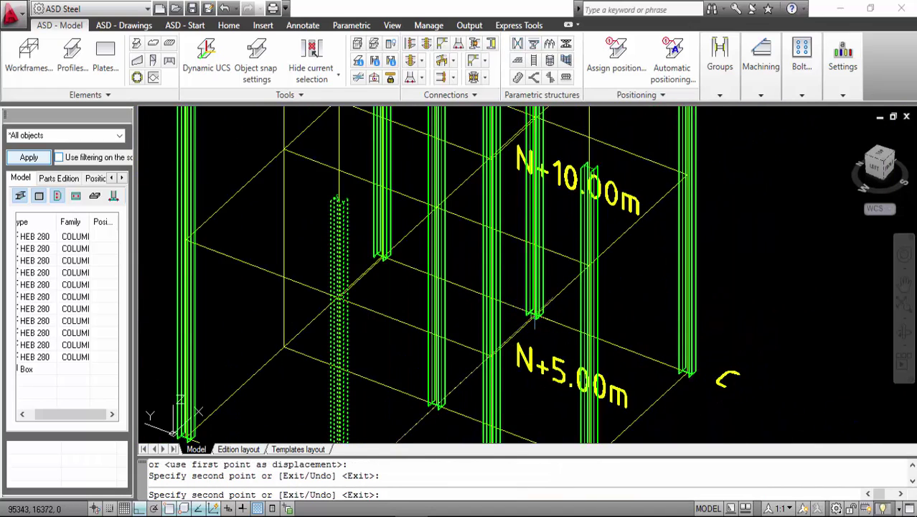
scroll(477, 330, up, 5)
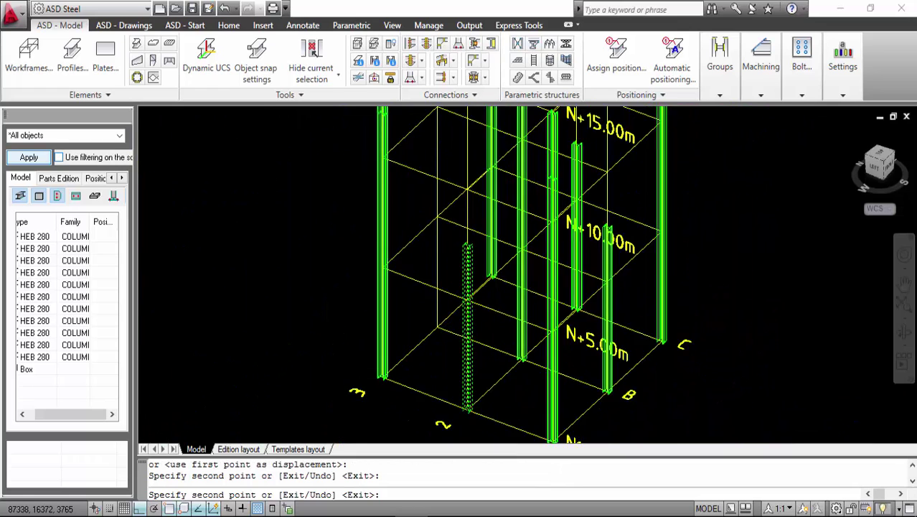
click(434, 322)
key(Return)
scroll(435, 321, down, 2)
scroll(434, 321, down, 3)
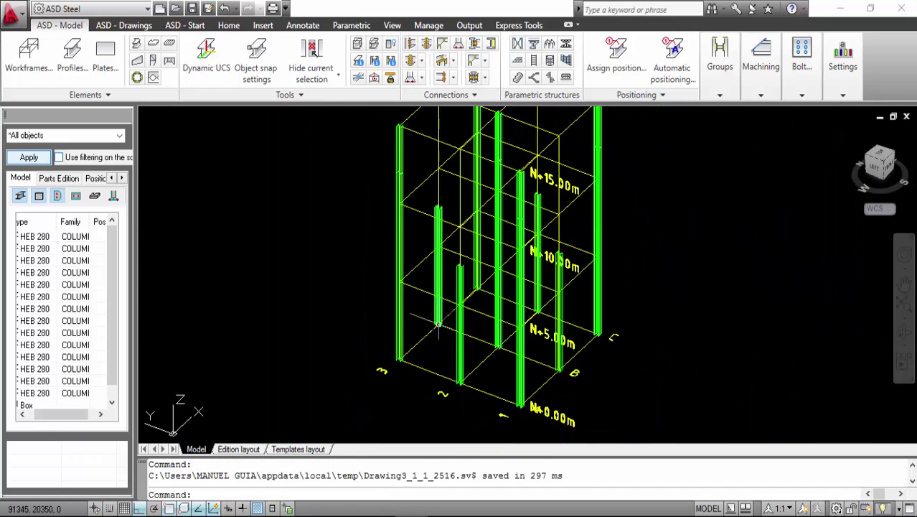
Select the four short HEB 280 columns and copy them 7500 mm upward along +Z.
click(904, 331)
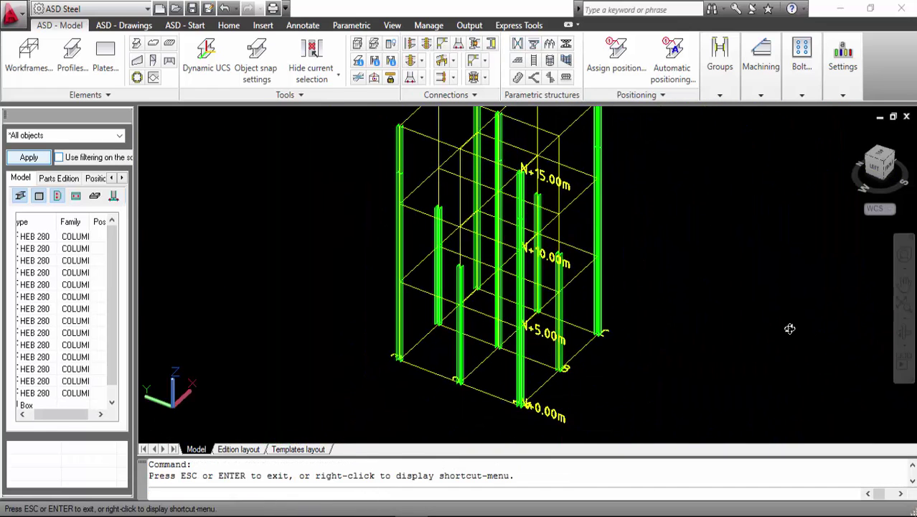
drag(788, 326, 787, 295)
key(Escape)
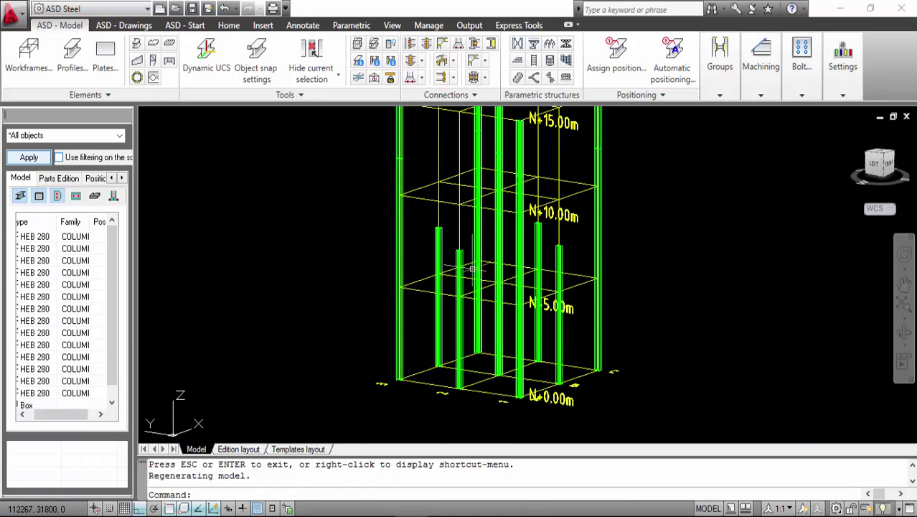
scroll(447, 251, up, 4)
click(458, 260)
click(397, 192)
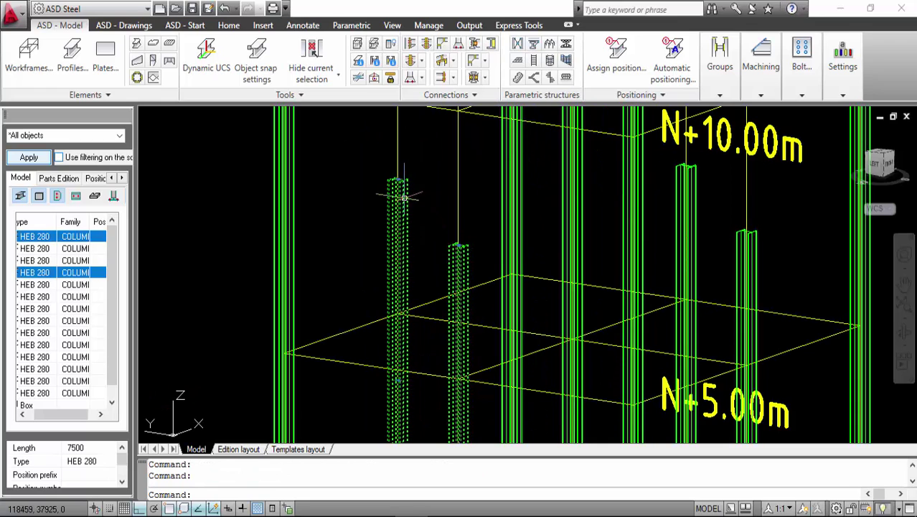
click(688, 175)
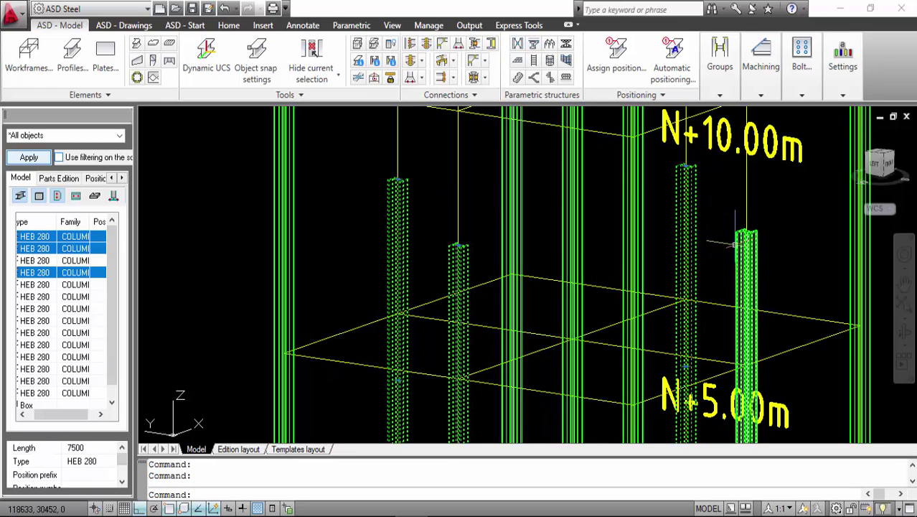
click(746, 240)
right_click(716, 183)
click(765, 298)
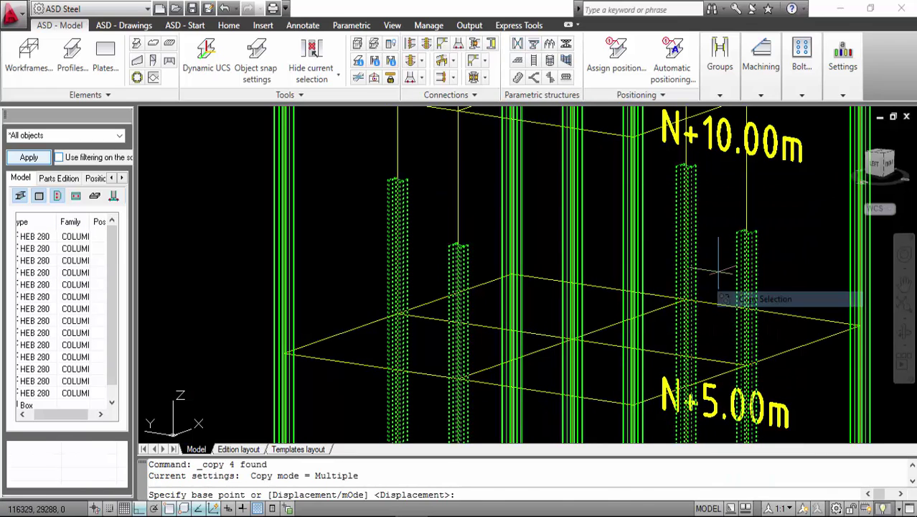
click(732, 302)
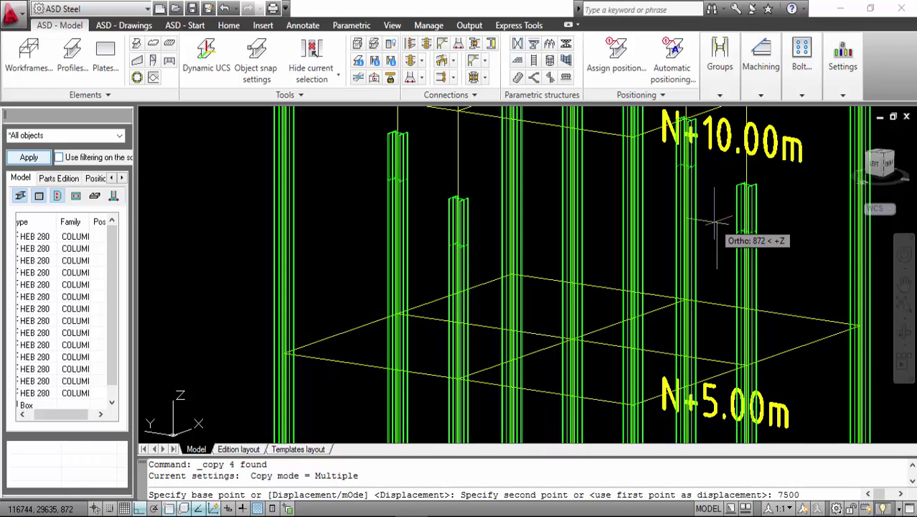
key(Return)
key(Escape)
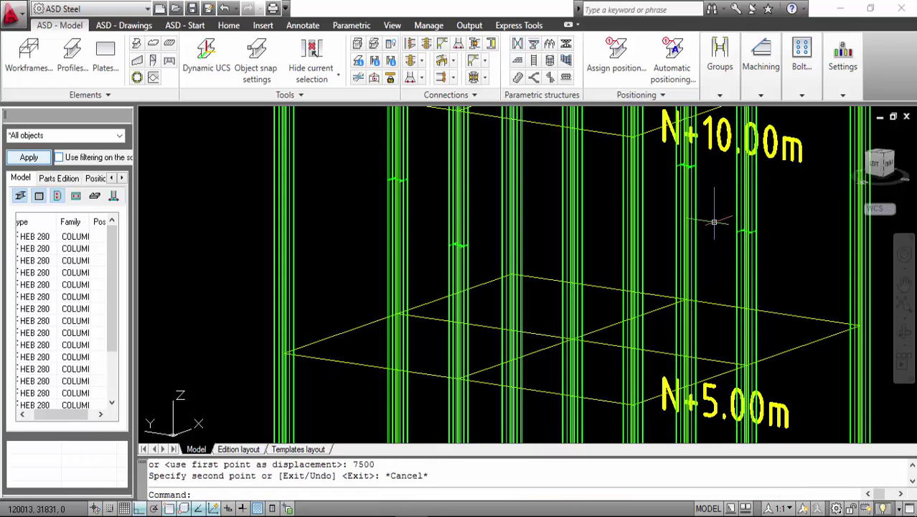
Recentre and orbit the tower, then switch to ASD - Drawings and back to modelling.
scroll(611, 236, down, 5)
scroll(528, 179, up, 3)
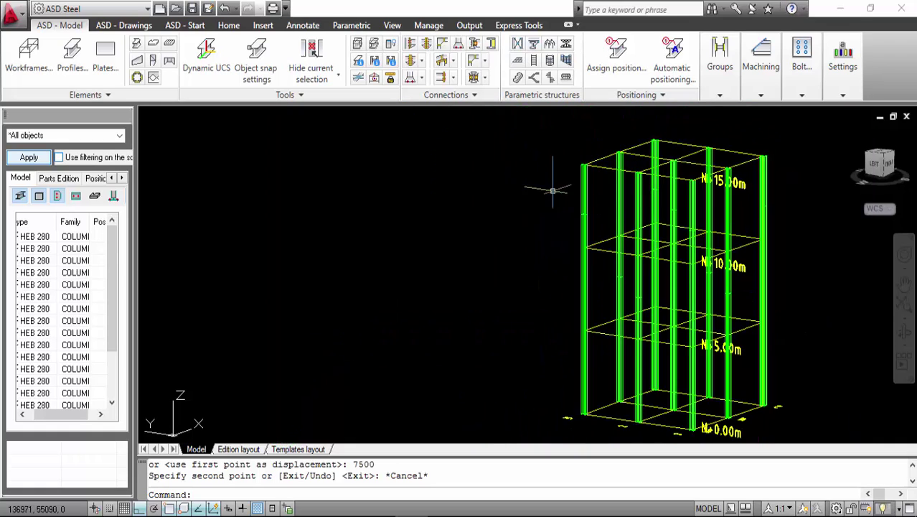
middle_drag(818, 226, 610, 225)
click(903, 328)
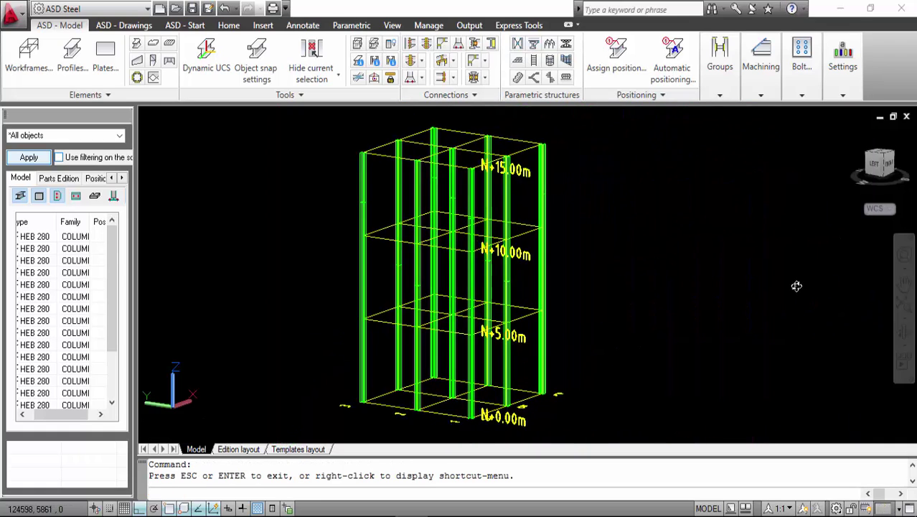
drag(882, 326, 792, 320)
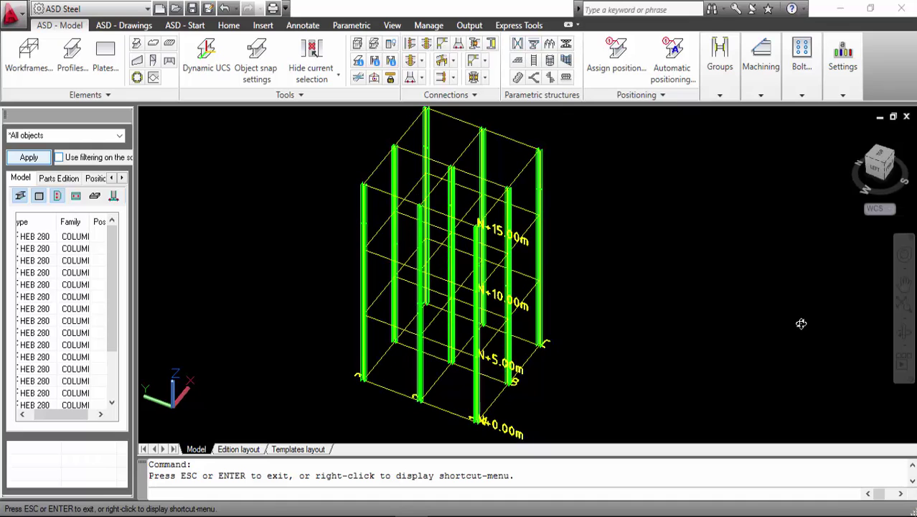
key(Escape)
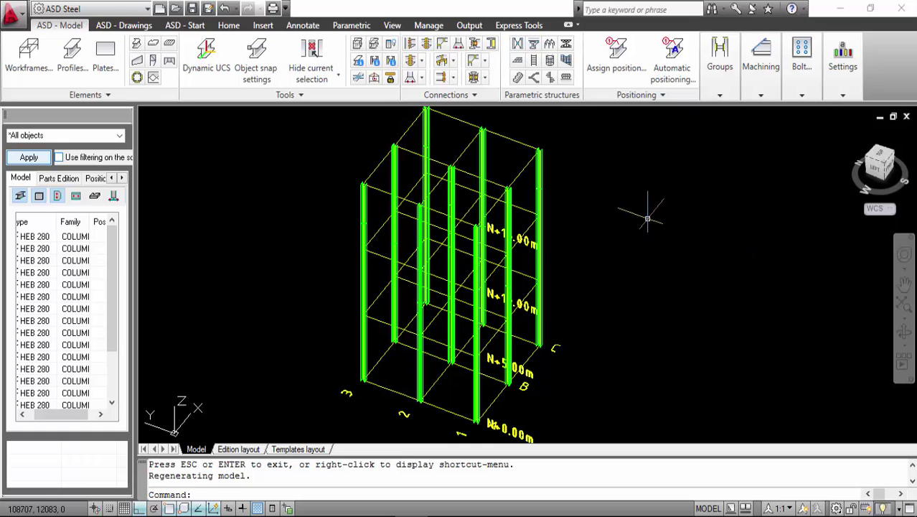
click(111, 26)
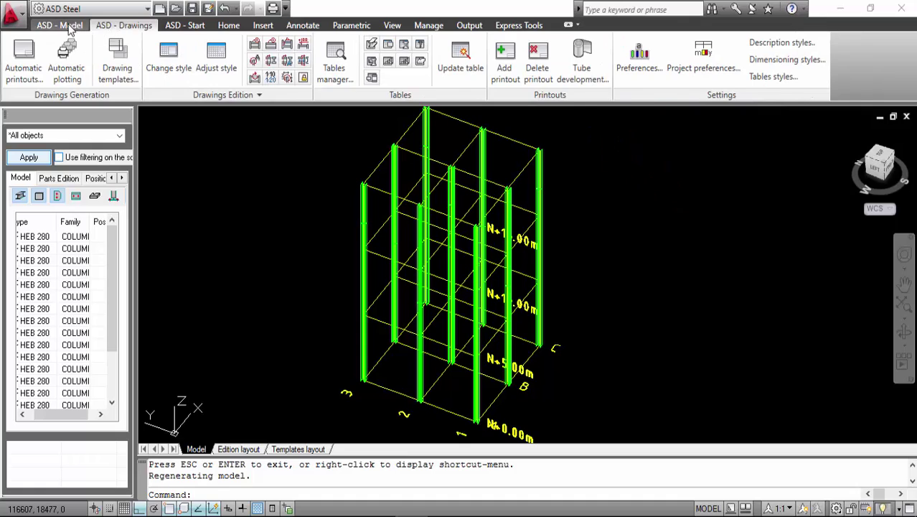
click(76, 26)
Browse the Project preferences pages and view the profiles database list.
mouse_move(840, 90)
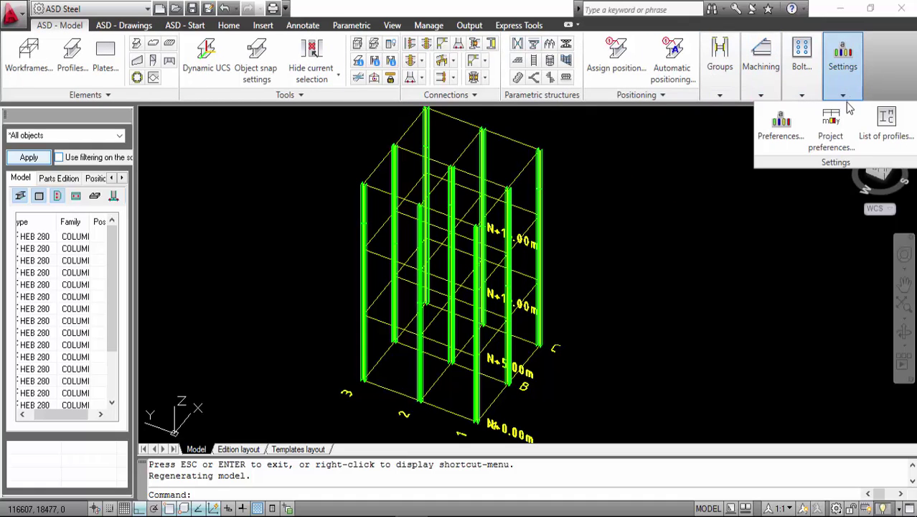
click(832, 133)
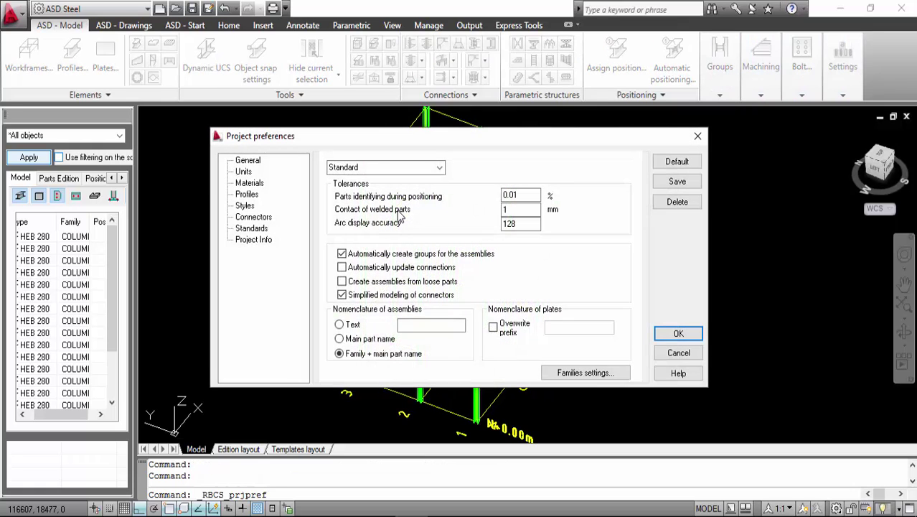
click(248, 196)
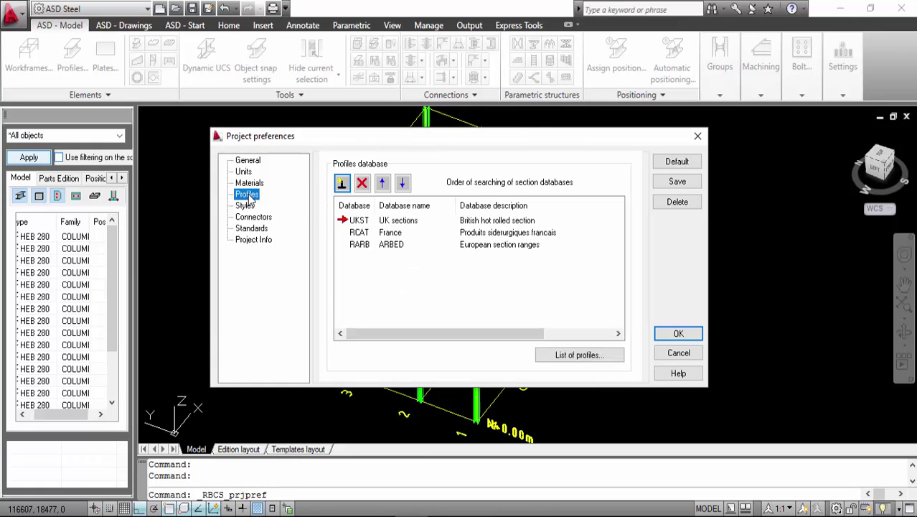
click(247, 205)
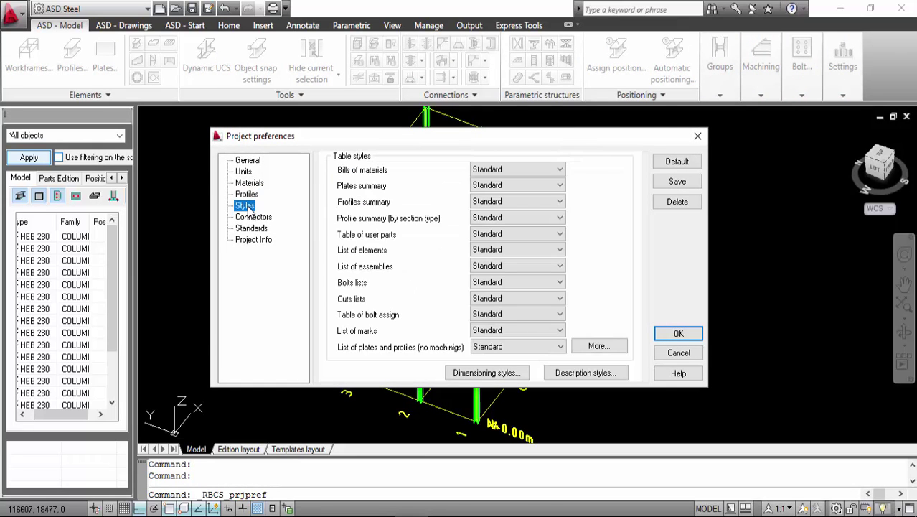
click(247, 185)
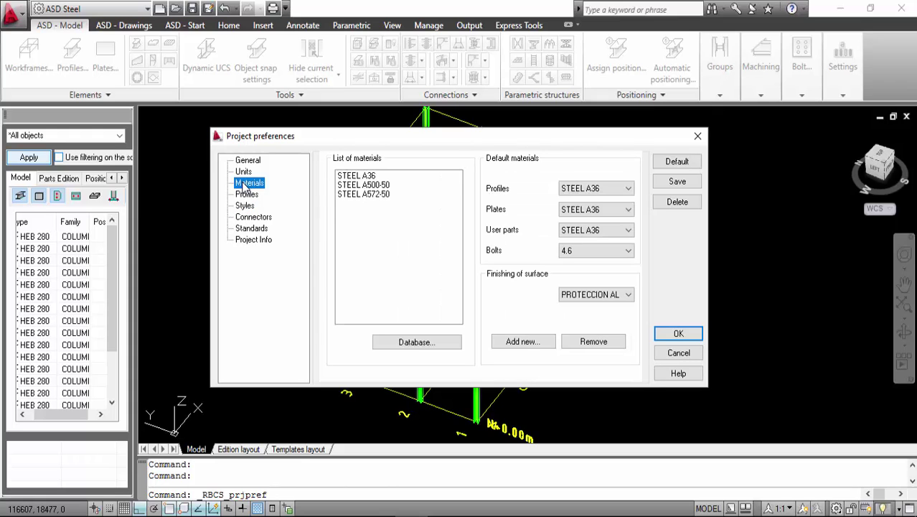
click(243, 172)
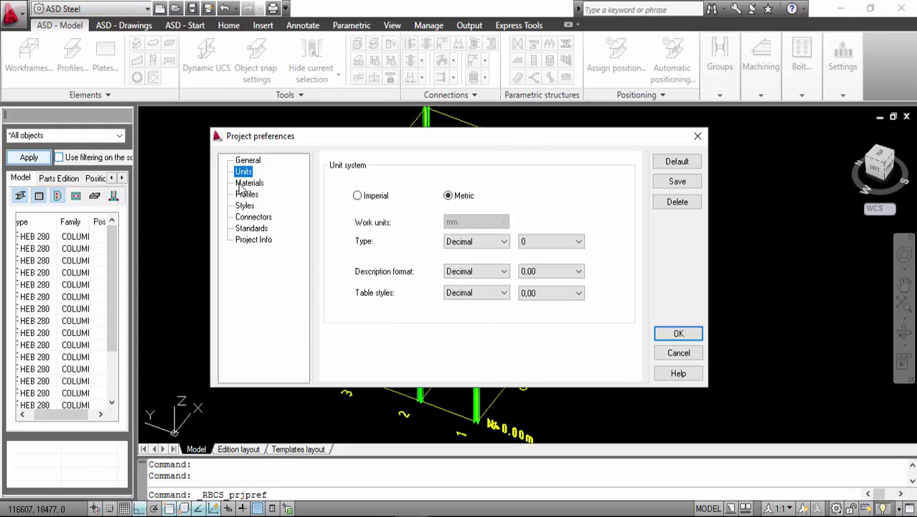
click(243, 194)
click(244, 184)
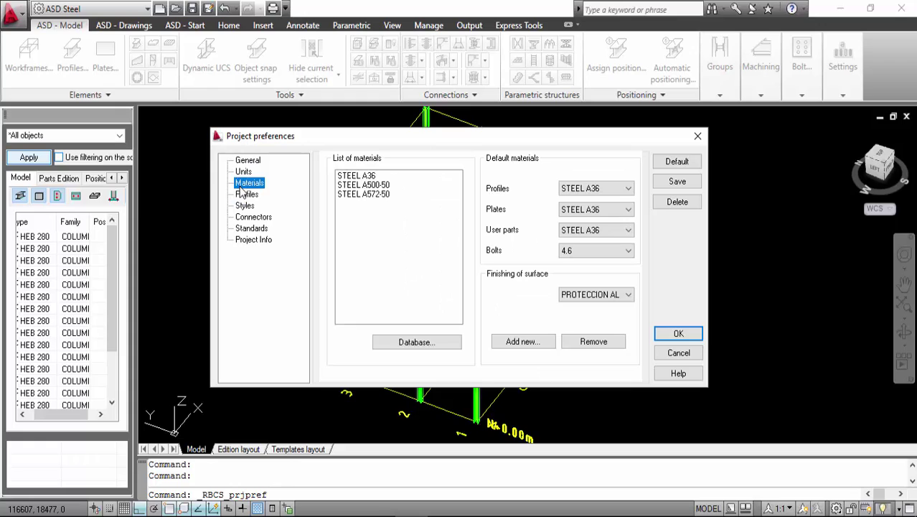
click(242, 195)
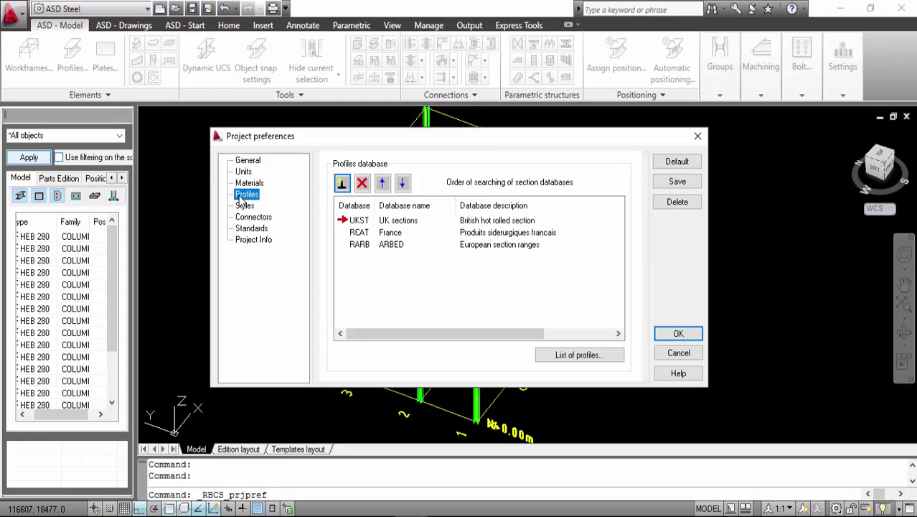
click(566, 357)
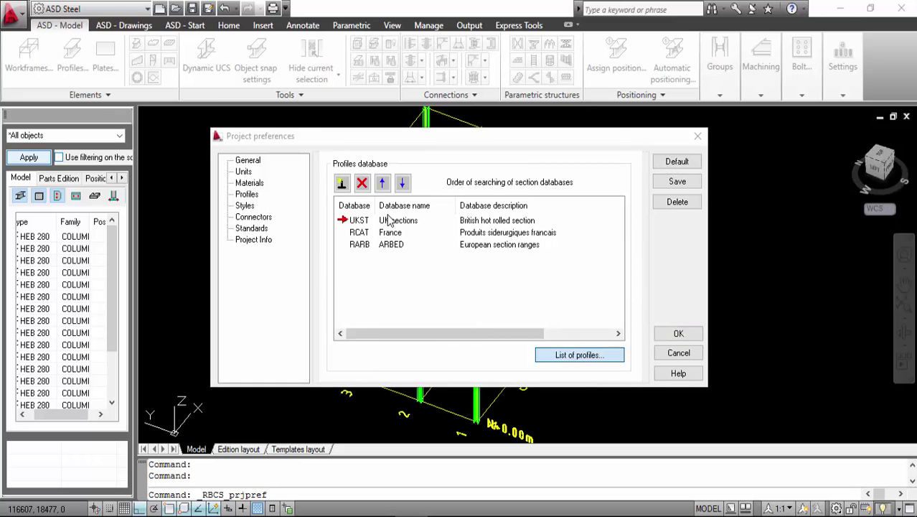
click(599, 147)
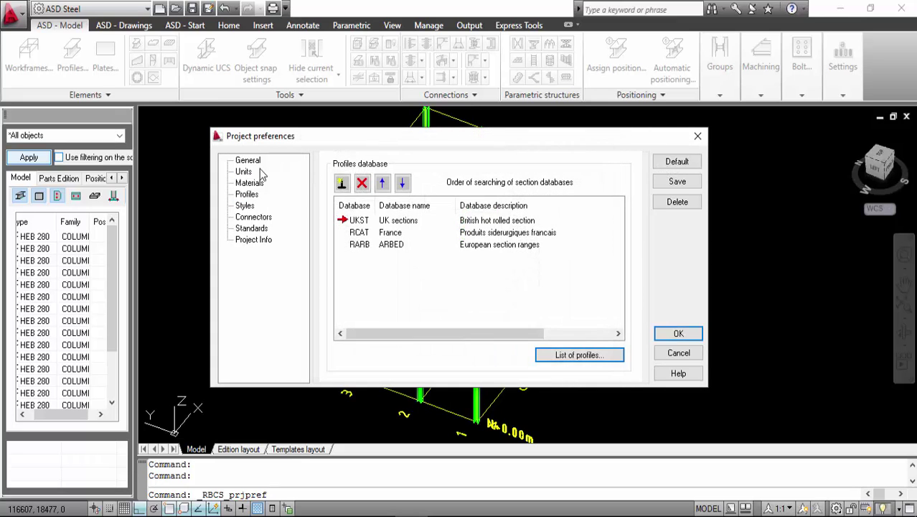
Set the COLUMNAS family colour to Blue in Families settings and confirm both dialogs.
click(244, 162)
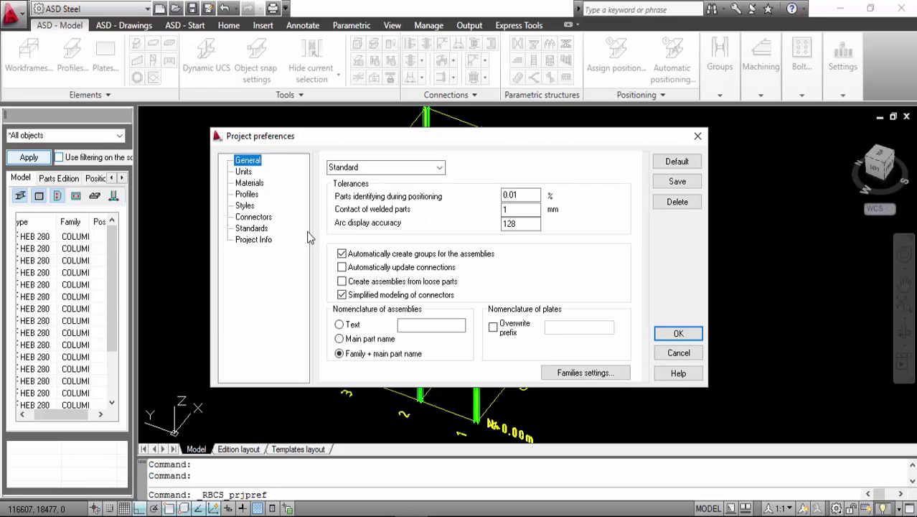
click(585, 372)
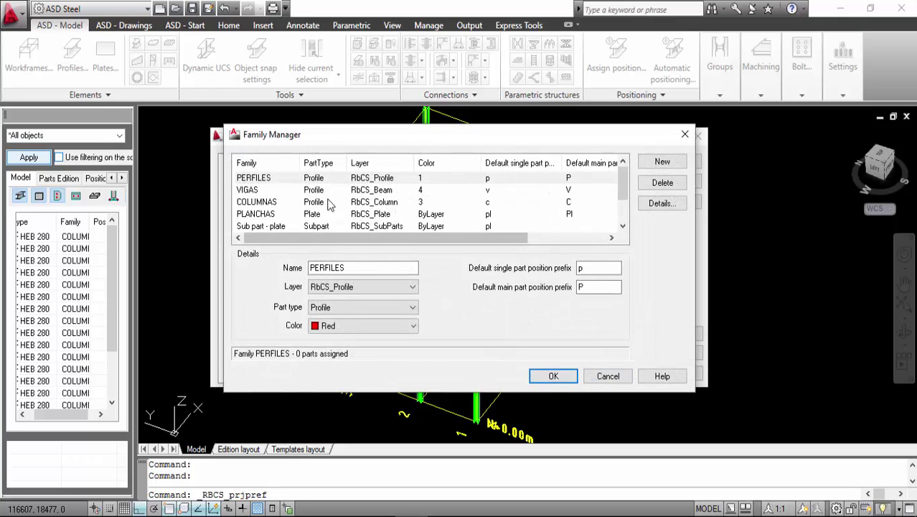
click(263, 202)
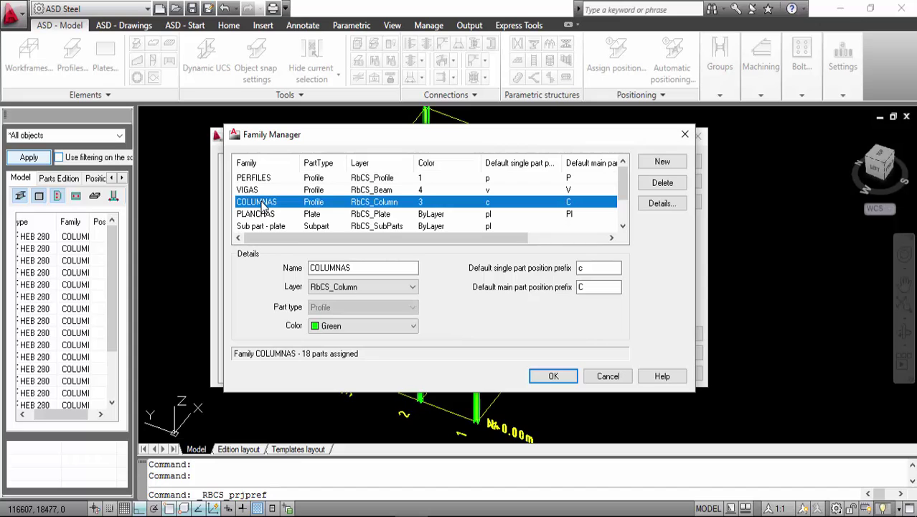
click(361, 328)
click(354, 409)
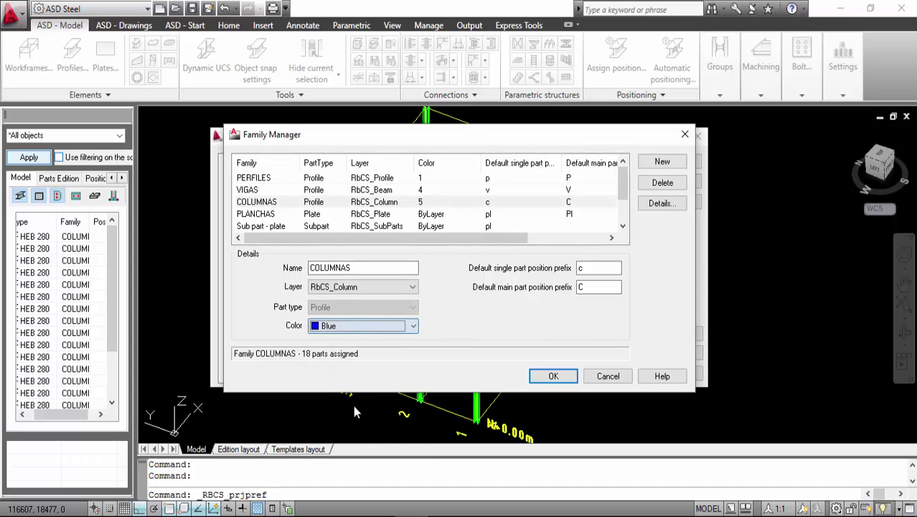
click(538, 379)
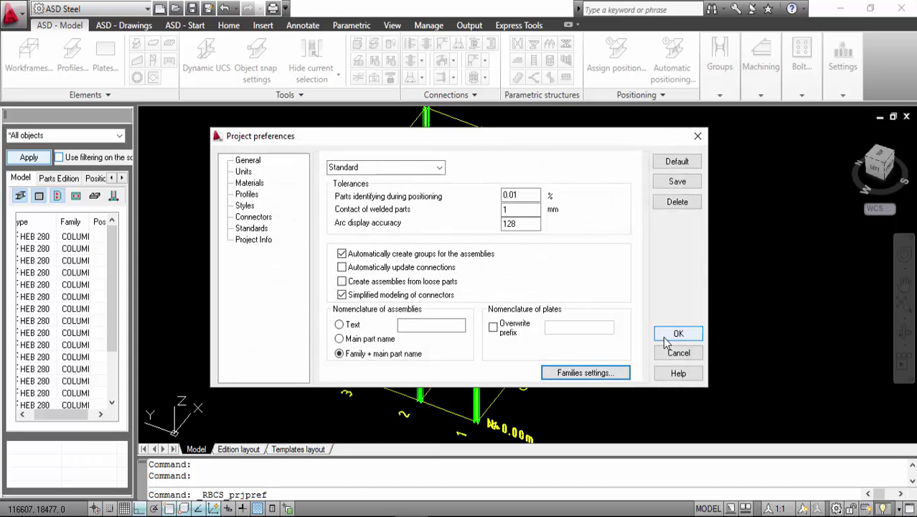
click(668, 335)
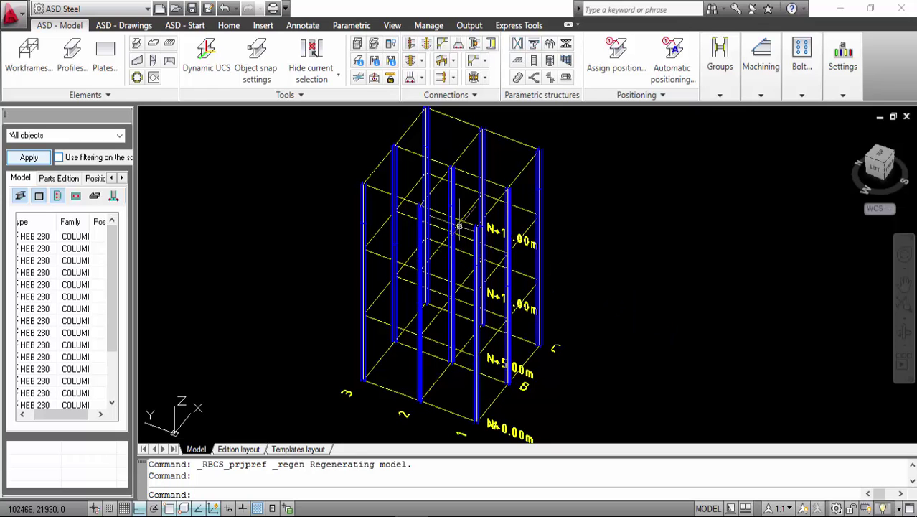
Zoom and orbit the frame to an upright frontal view.
scroll(459, 226, up, 3)
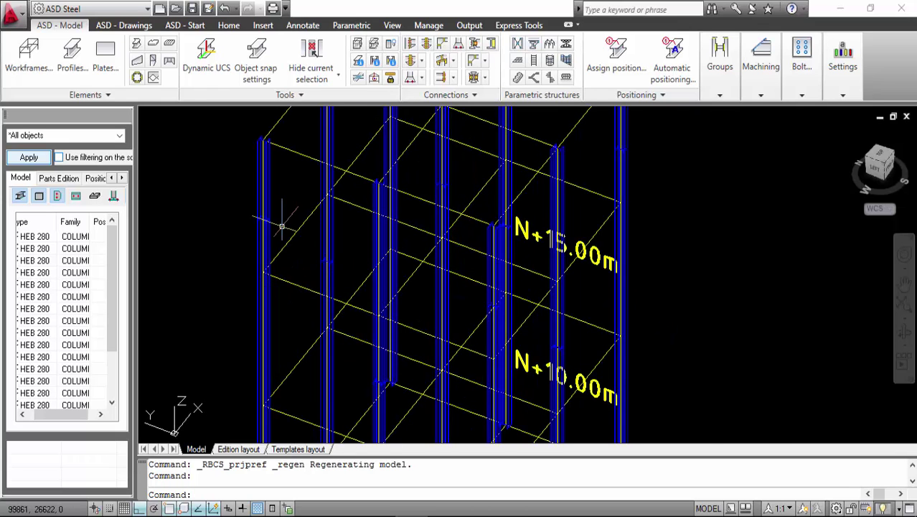
scroll(279, 222, up, 4)
scroll(266, 221, down, 5)
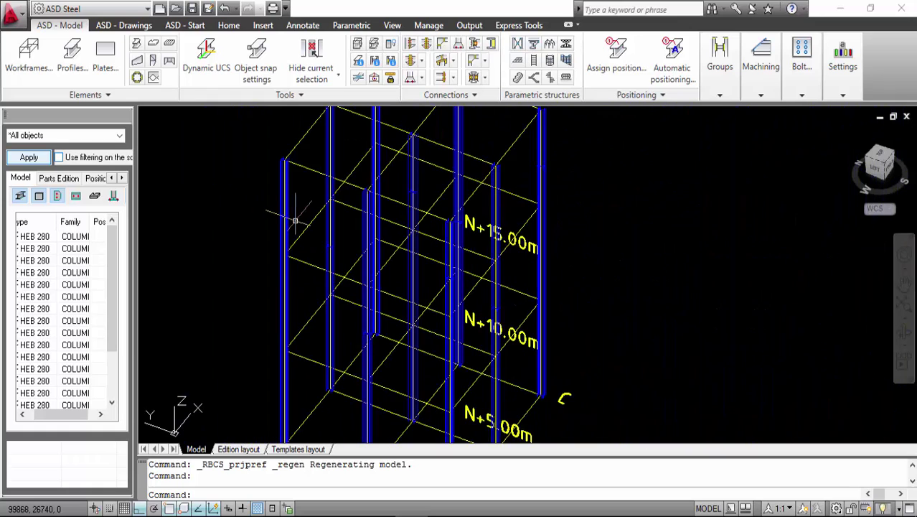
scroll(295, 221, down, 5)
scroll(399, 246, up, 4)
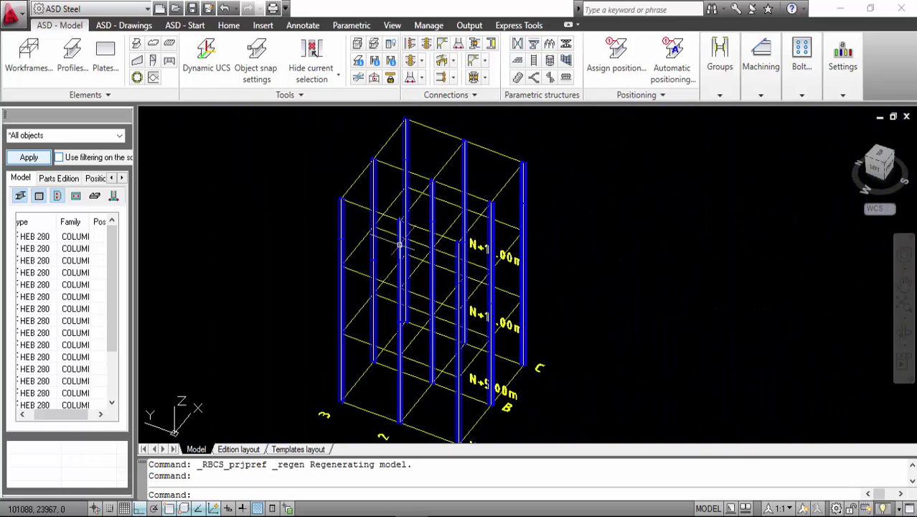
mouse_move(400, 246)
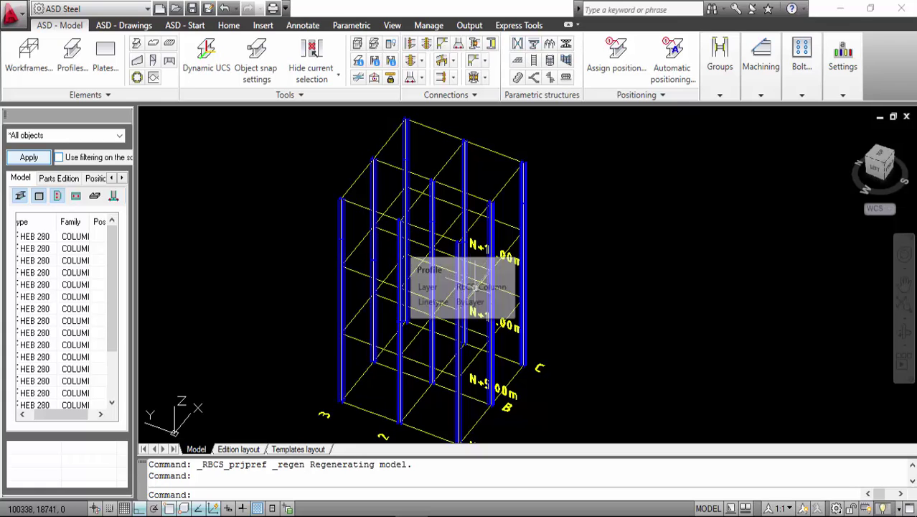
middle_drag(483, 344, 477, 324)
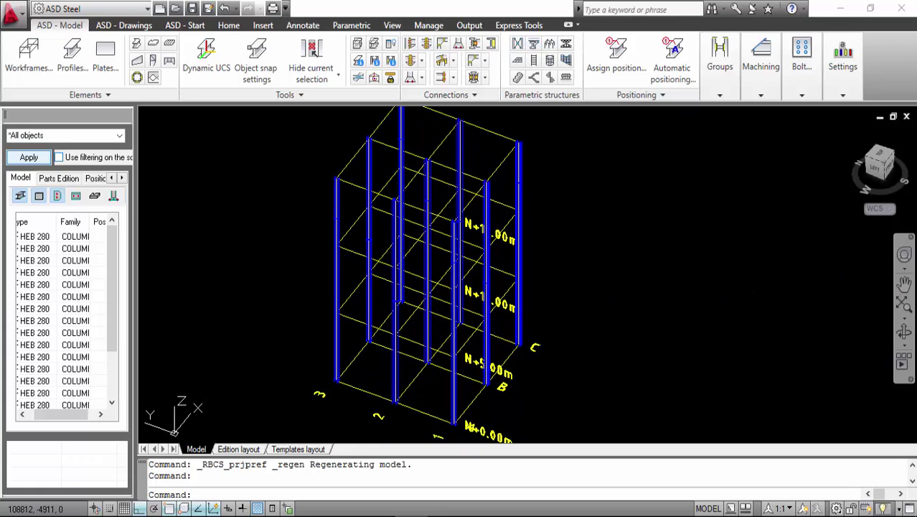
click(904, 334)
drag(531, 362, 516, 325)
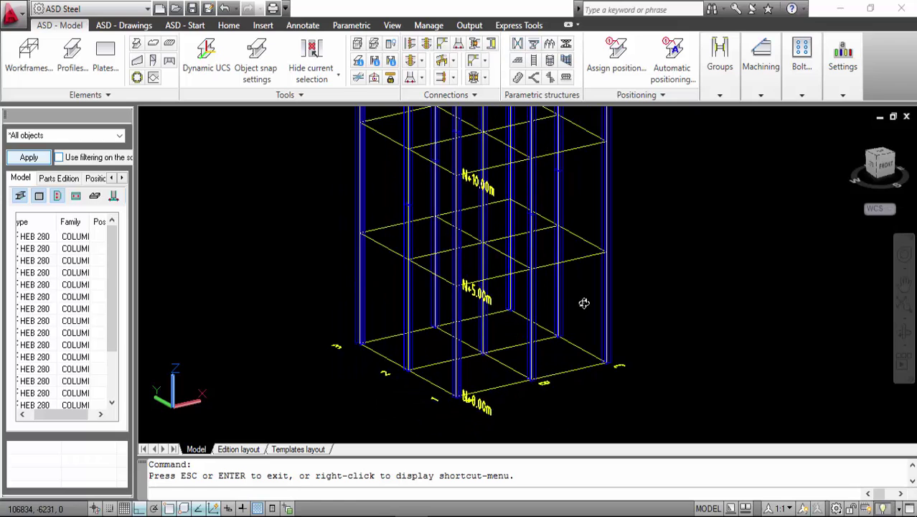
drag(584, 303, 560, 408)
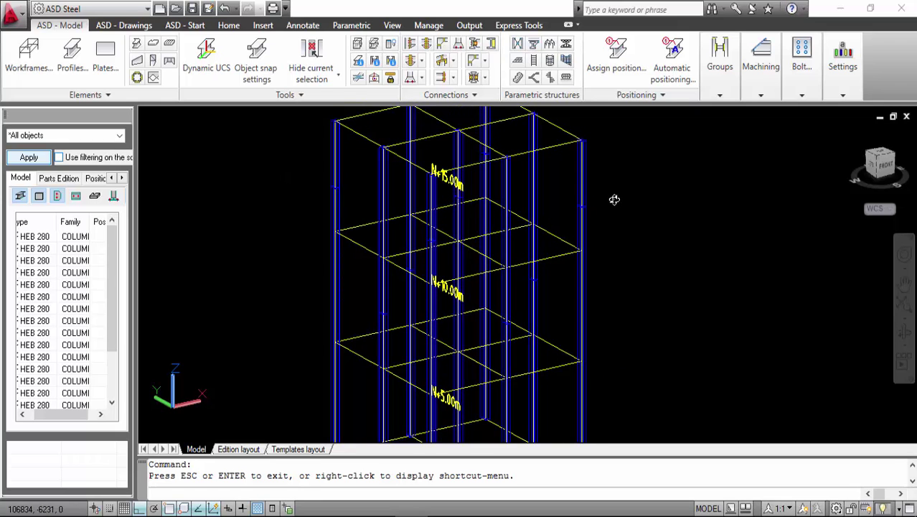
key(Escape)
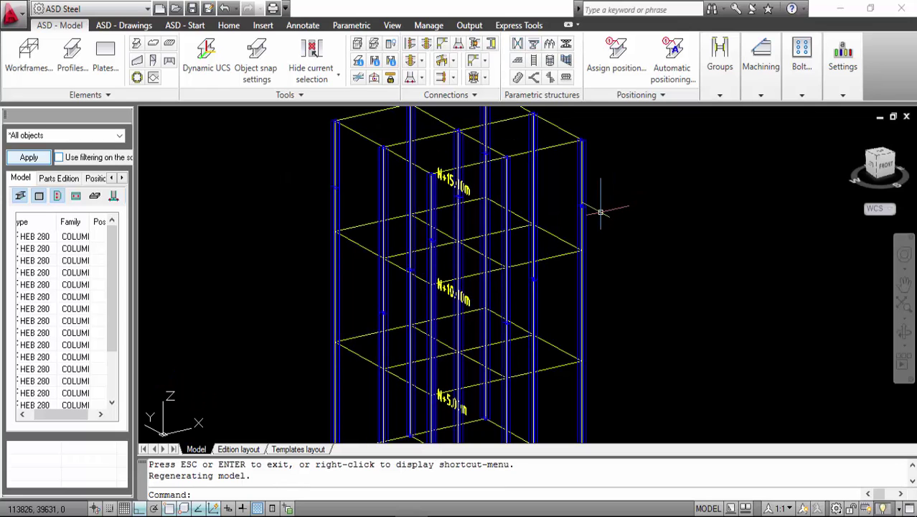
Zoom into the top N+15.00m level and select a top-corner column.
scroll(599, 211, down, 2)
scroll(603, 287, up, 6)
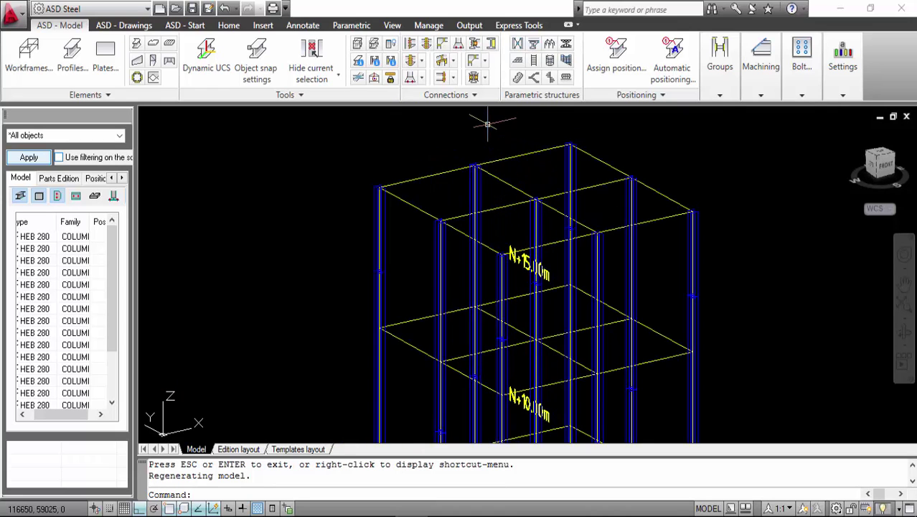
scroll(504, 178, up, 4)
scroll(454, 184, down, 4)
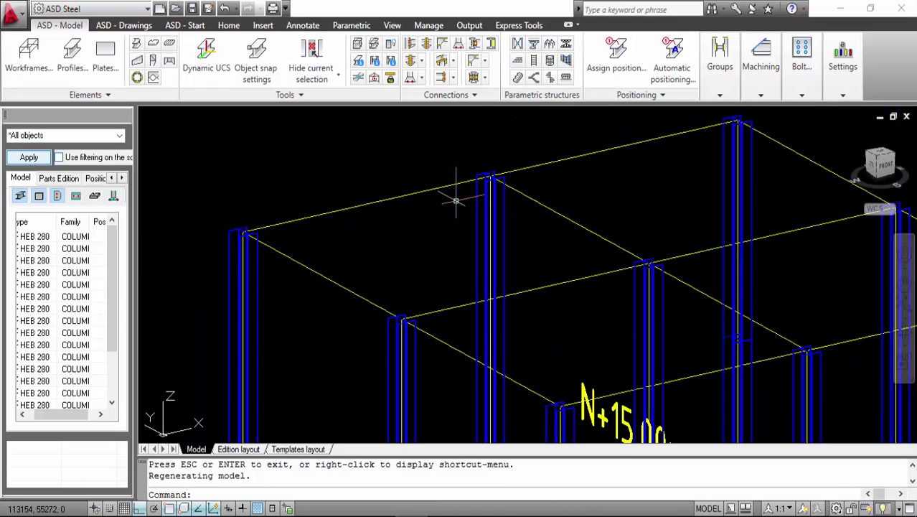
scroll(626, 172, up, 2)
scroll(454, 175, down, 2)
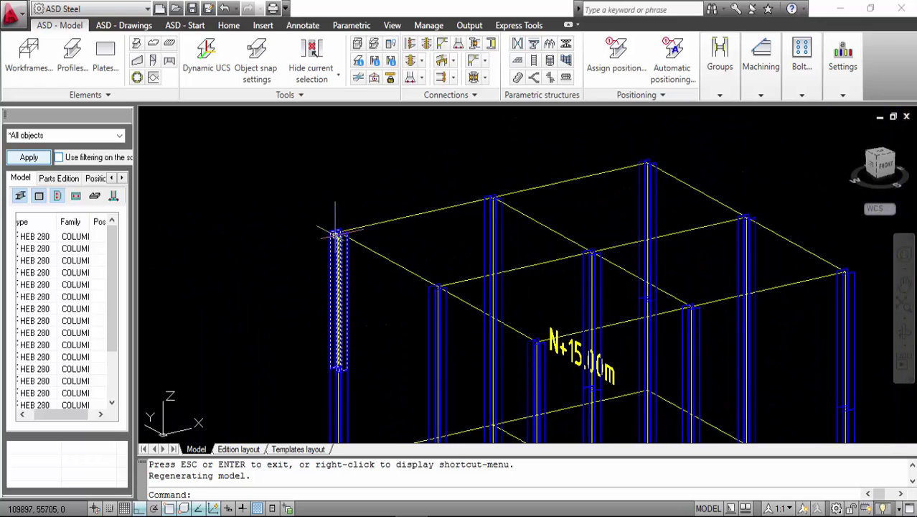
click(650, 171)
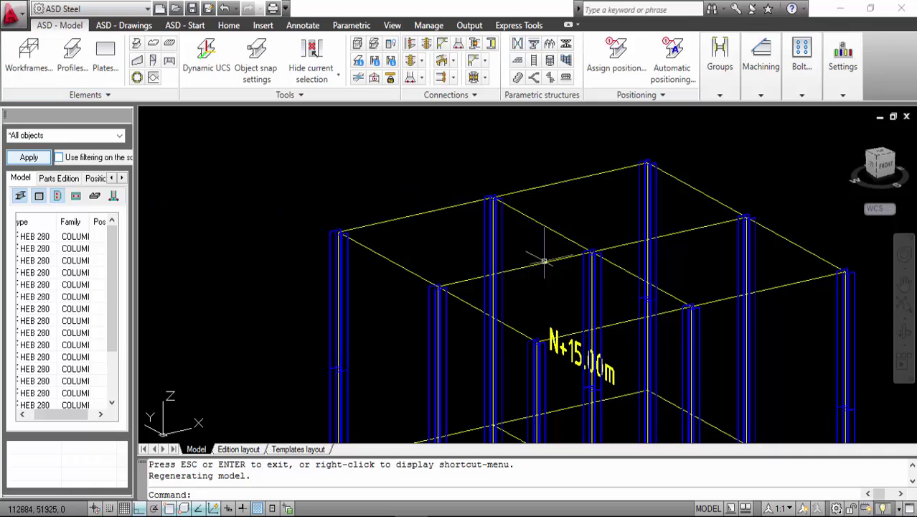
Set up a new IPN 200 member in the VIGAS family with a Dy offset of -100.
click(71, 72)
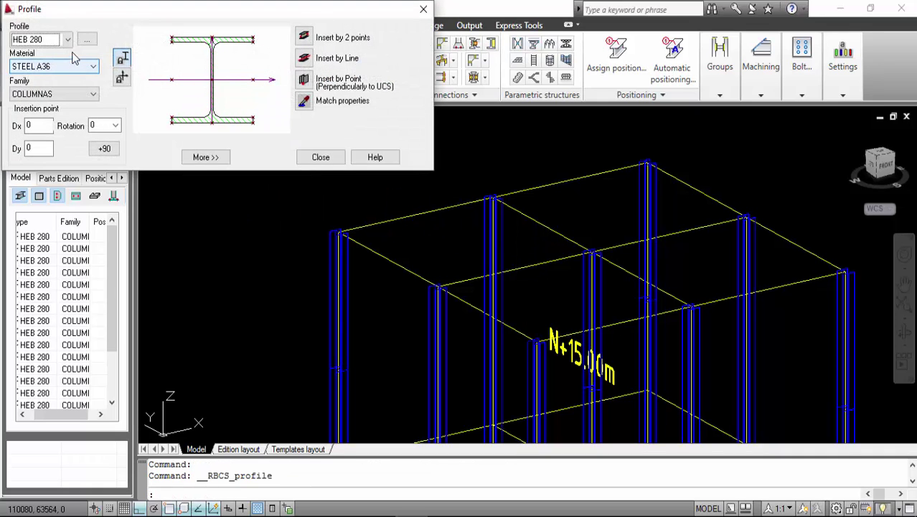
click(67, 40)
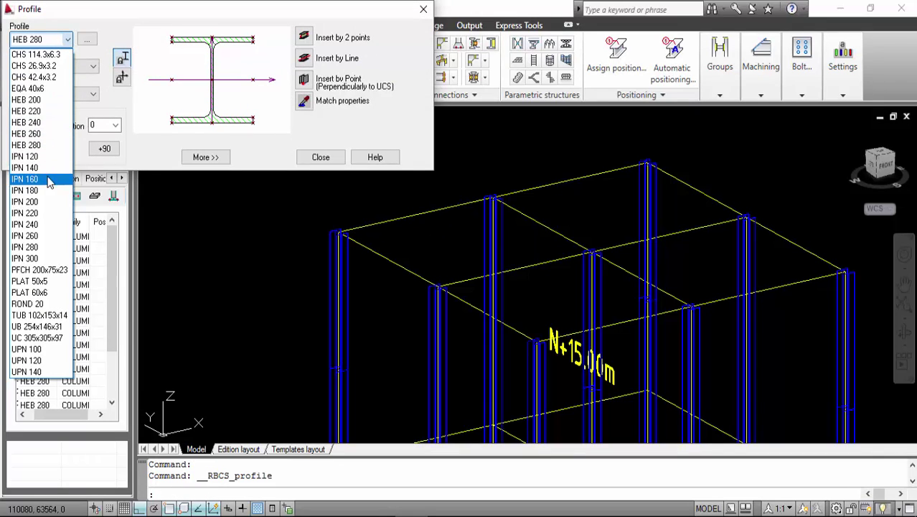
click(52, 208)
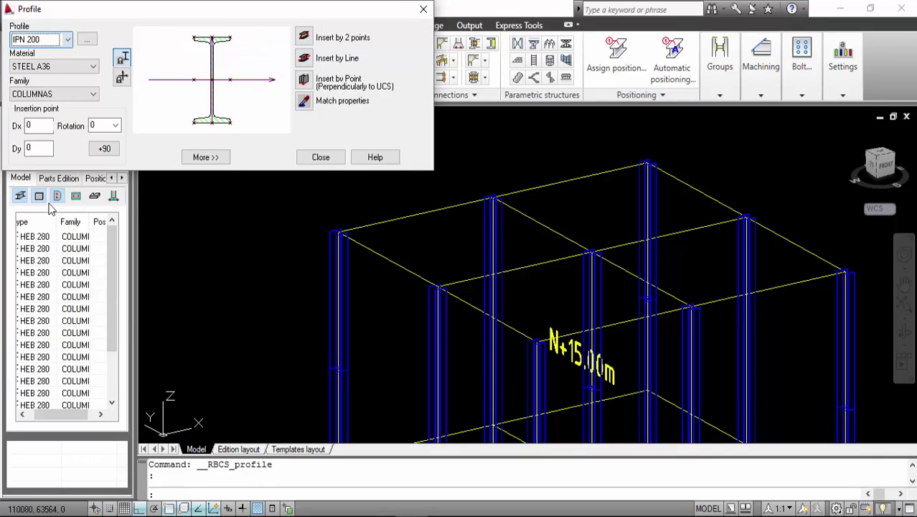
click(65, 98)
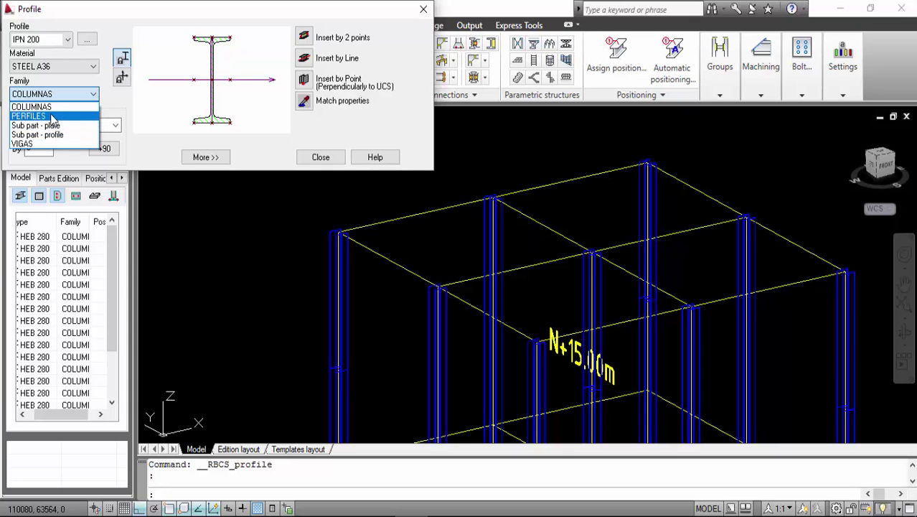
click(45, 143)
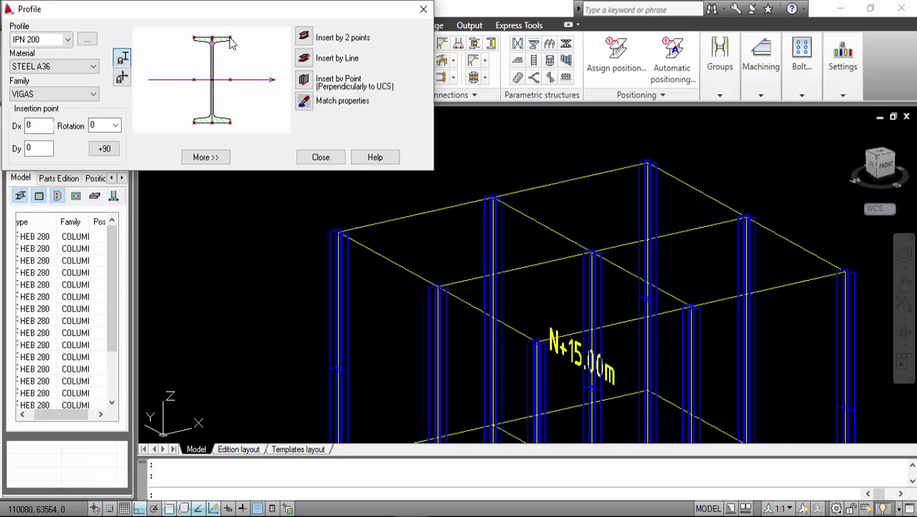
drag(43, 149, 26, 154)
text(-100)
click(40, 127)
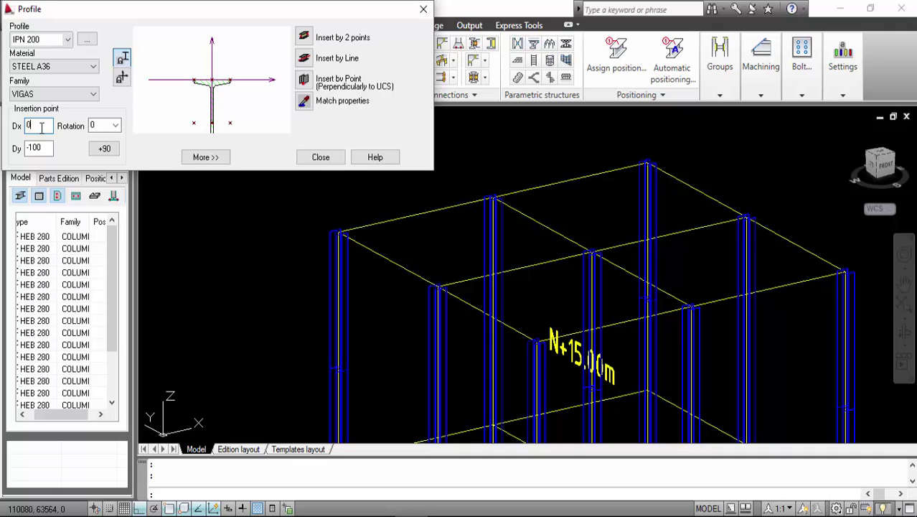
Draw the first two IPN 200 edge beams between the top column corners.
click(304, 37)
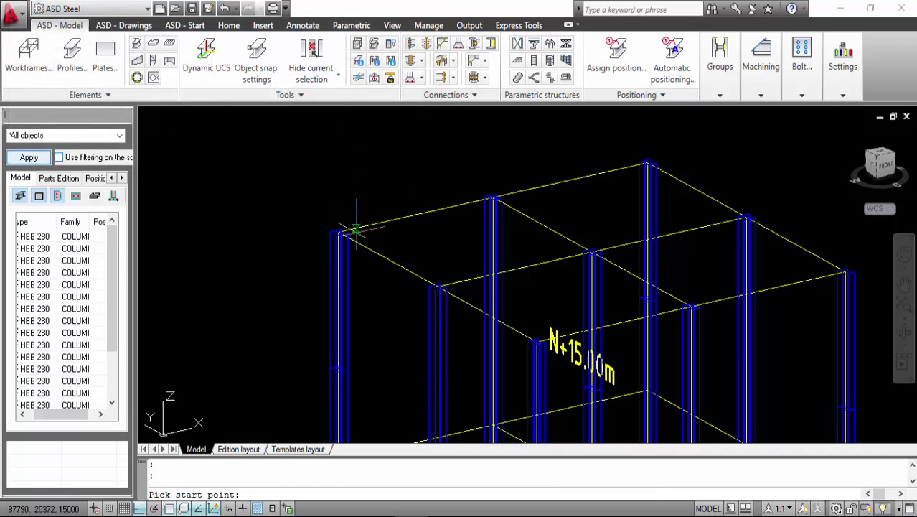
scroll(353, 228, up, 5)
scroll(353, 229, up, 4)
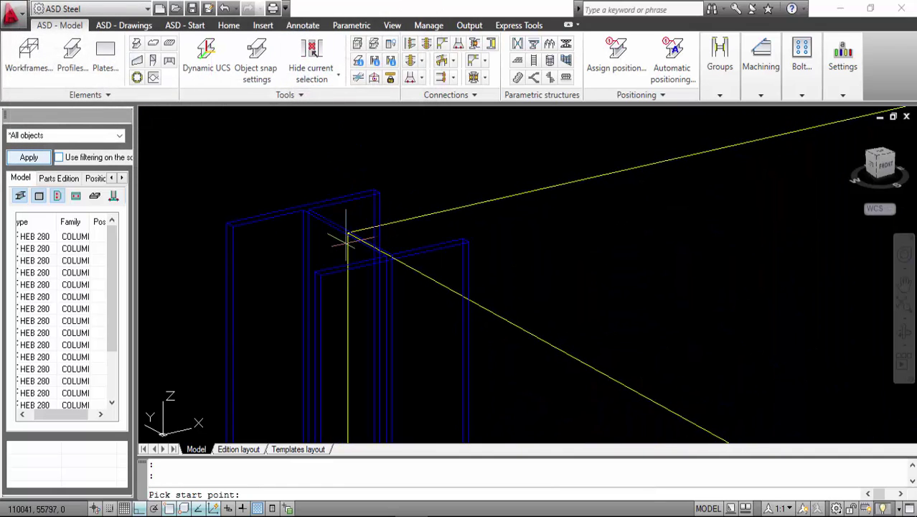
click(340, 259)
scroll(348, 248, down, 6)
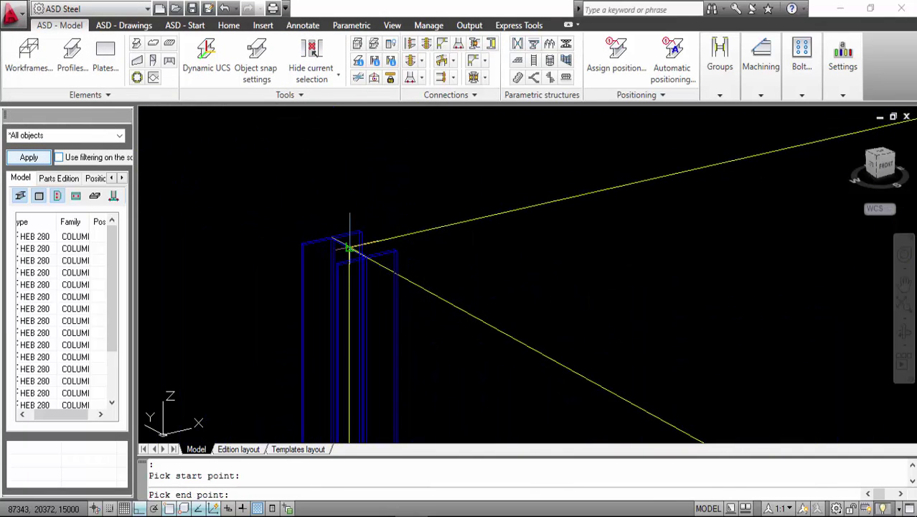
scroll(394, 233, up, 6)
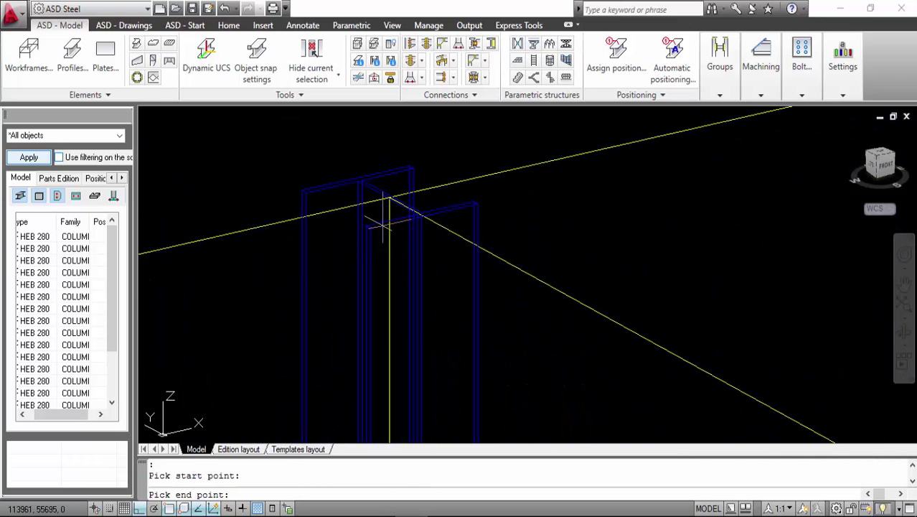
scroll(390, 200, down, 2)
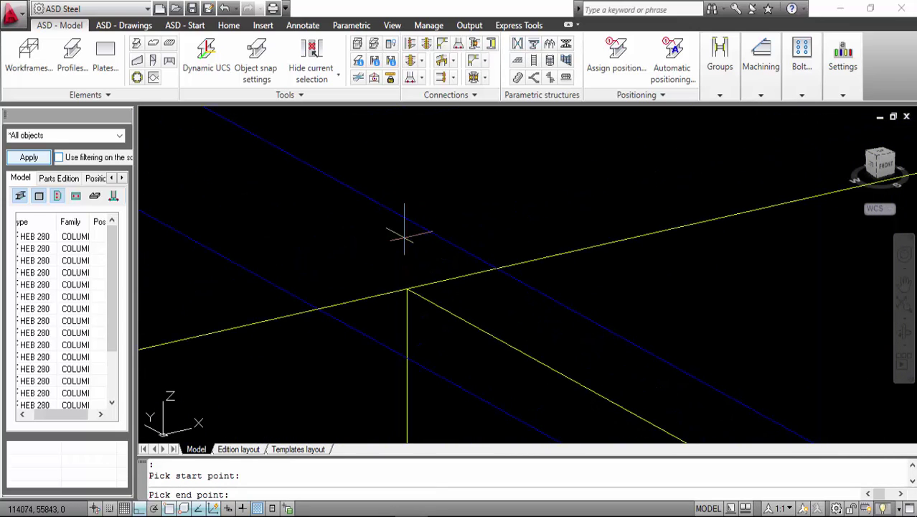
click(406, 289)
scroll(527, 275, down, 3)
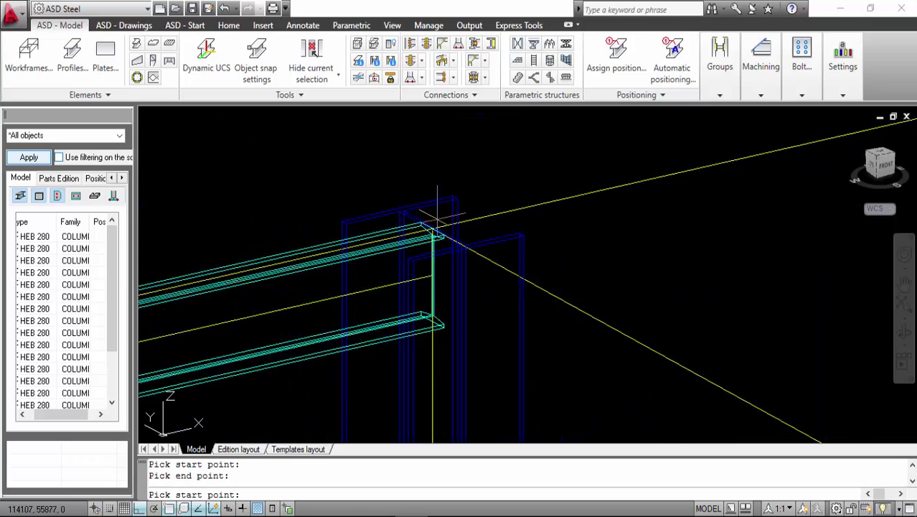
middle_drag(408, 165, 333, 287)
scroll(337, 247, up, 2)
click(329, 248)
scroll(330, 248, down, 4)
scroll(430, 264, up, 5)
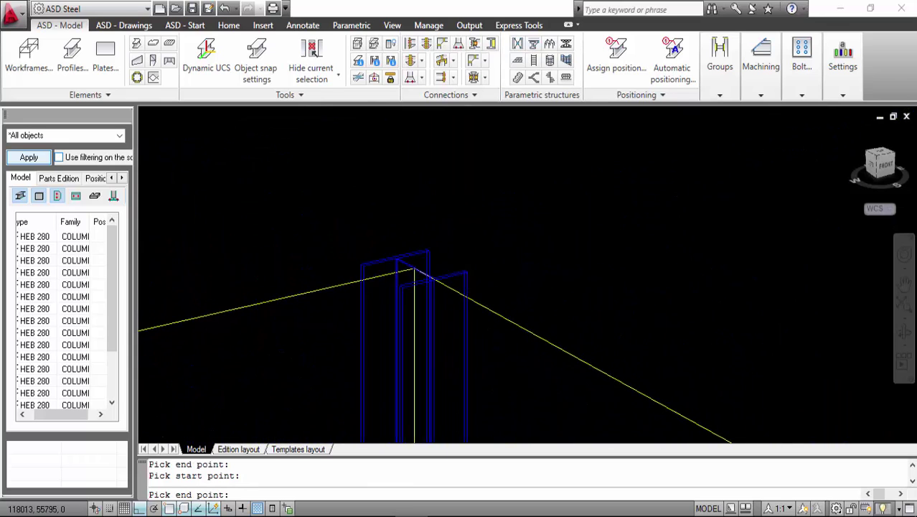
click(452, 223)
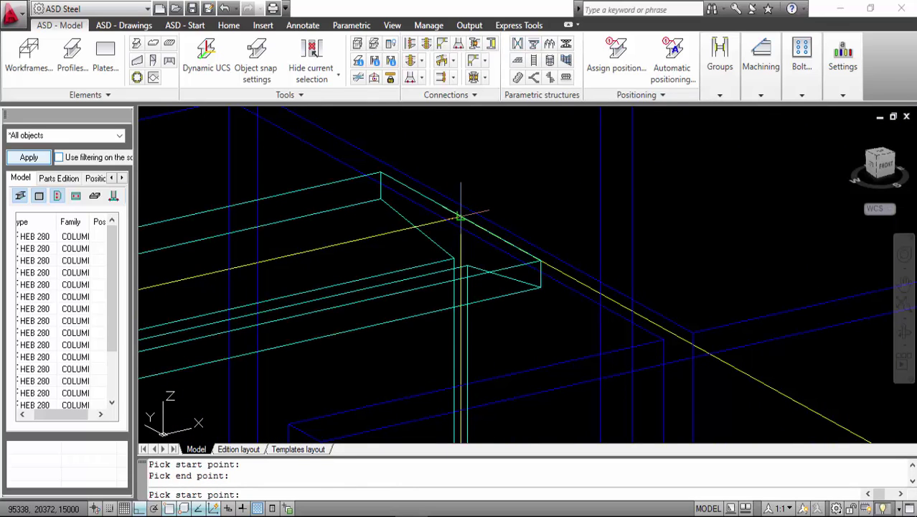
Draw the remaining two edge beams to the next column tops and end the beam command.
click(460, 217)
scroll(459, 215, down, 5)
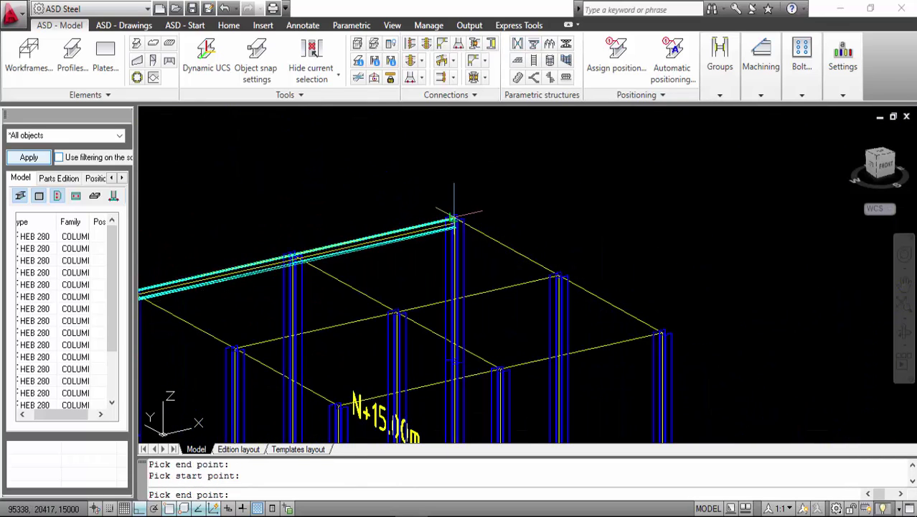
scroll(582, 287, up, 5)
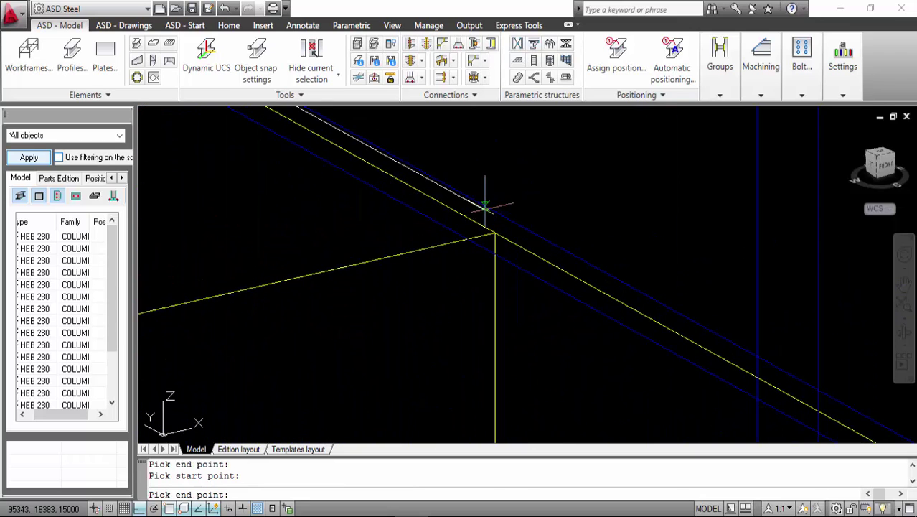
click(495, 233)
scroll(495, 233, down, 5)
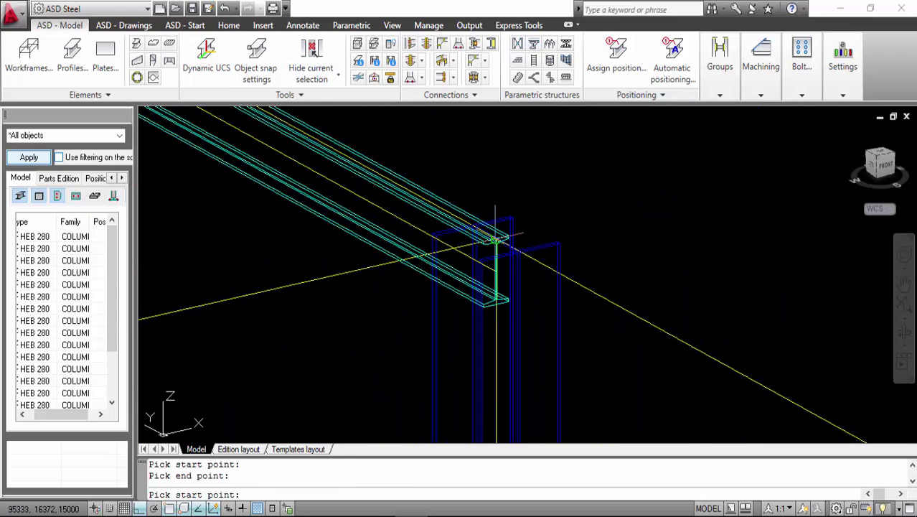
scroll(590, 292, up, 5)
scroll(614, 293, down, 2)
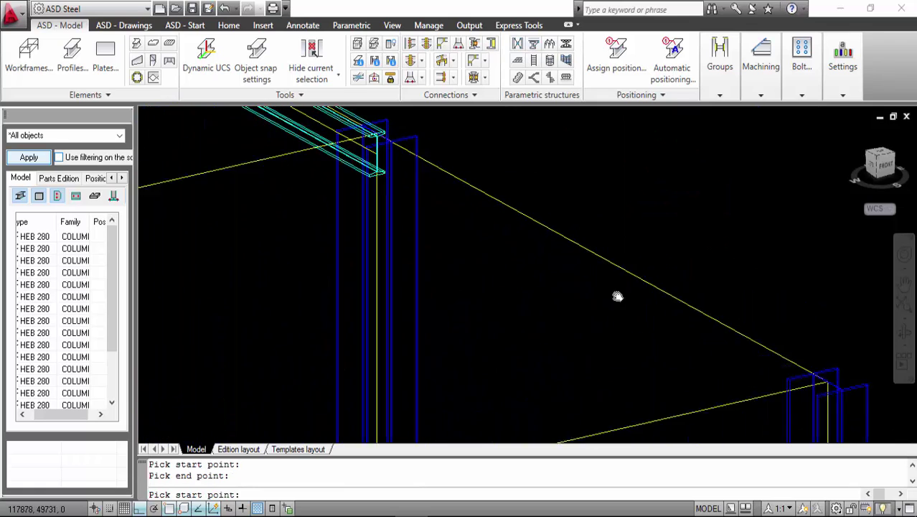
scroll(409, 195, up, 5)
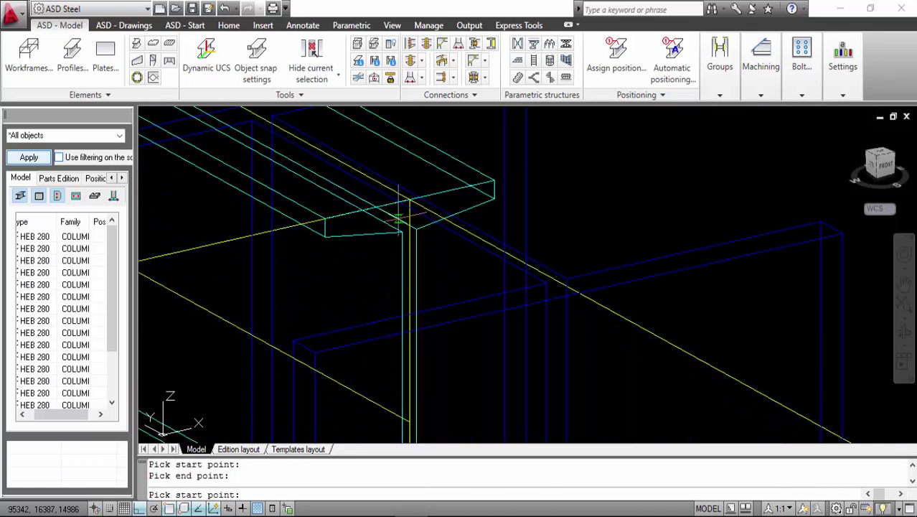
click(428, 192)
middle_drag(427, 193, 626, 262)
scroll(588, 252, up, 5)
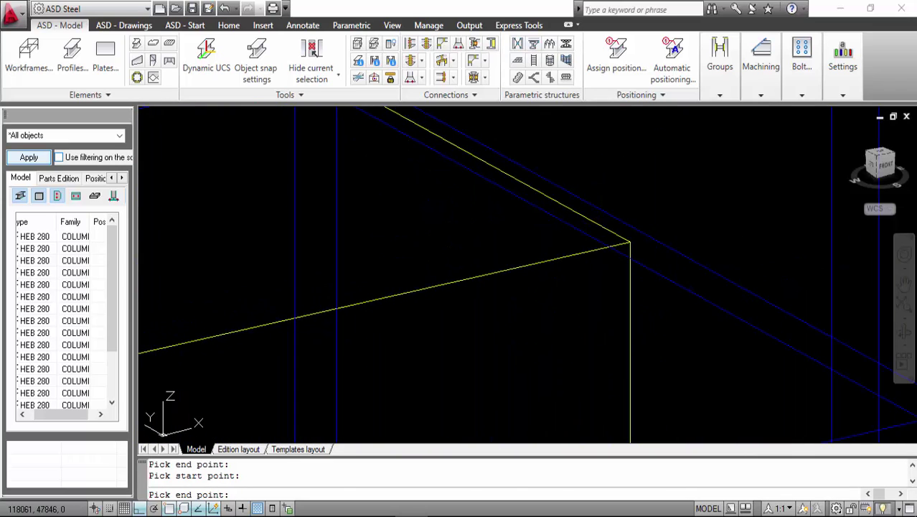
click(630, 243)
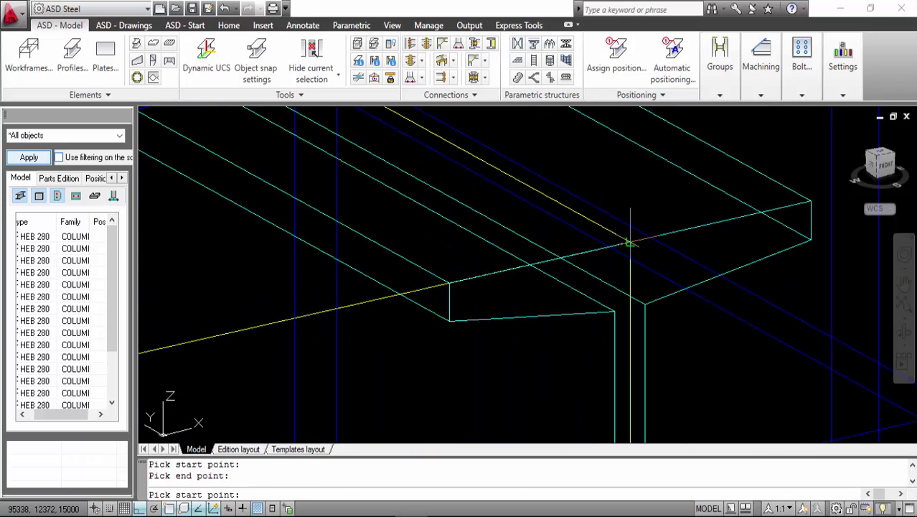
key(Escape)
scroll(625, 240, down, 5)
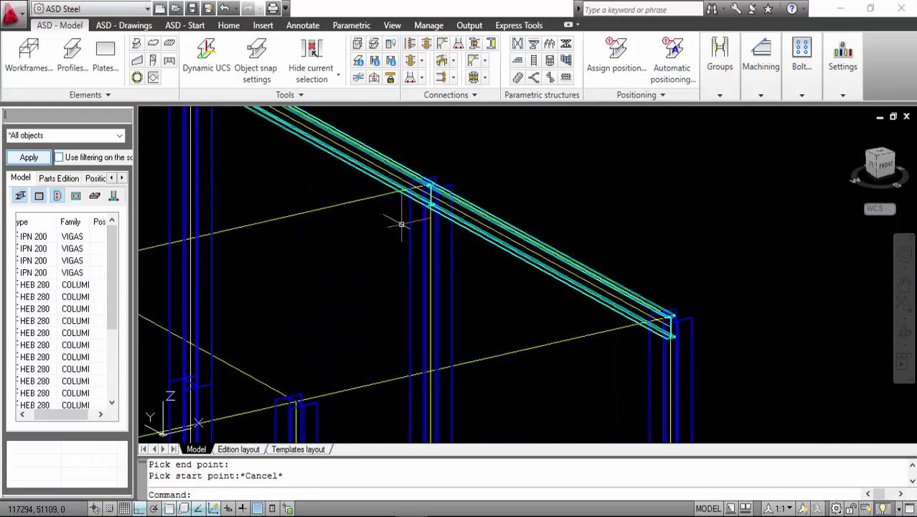
scroll(402, 224, down, 5)
scroll(453, 193, up, 6)
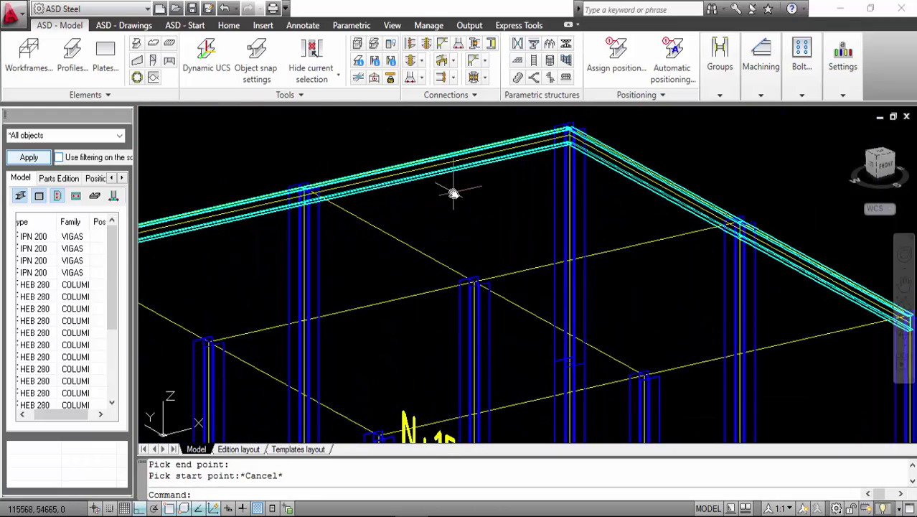
scroll(452, 194, down, 5)
scroll(440, 194, up, 6)
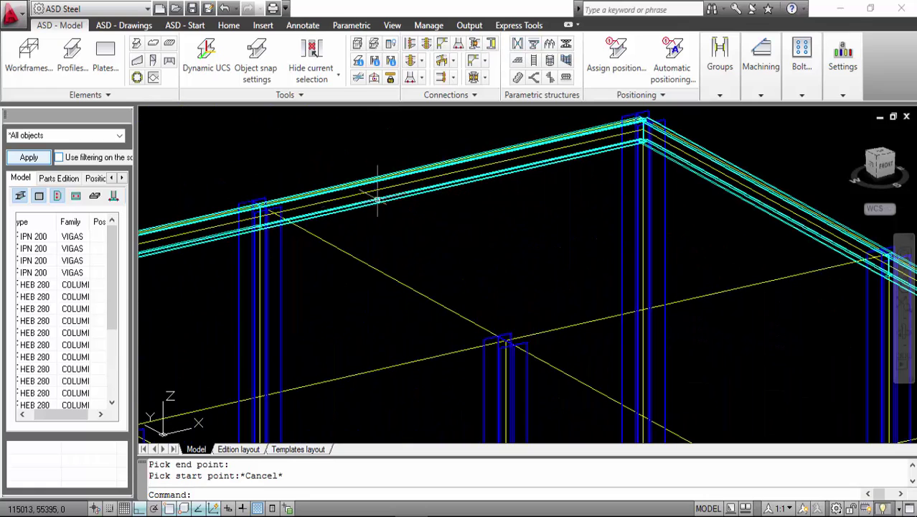
middle_drag(760, 128, 701, 142)
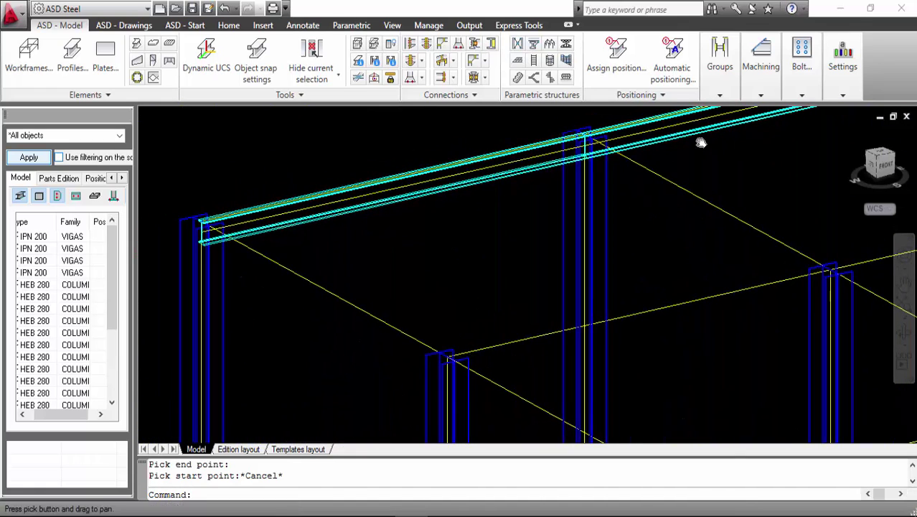
scroll(172, 208, up, 5)
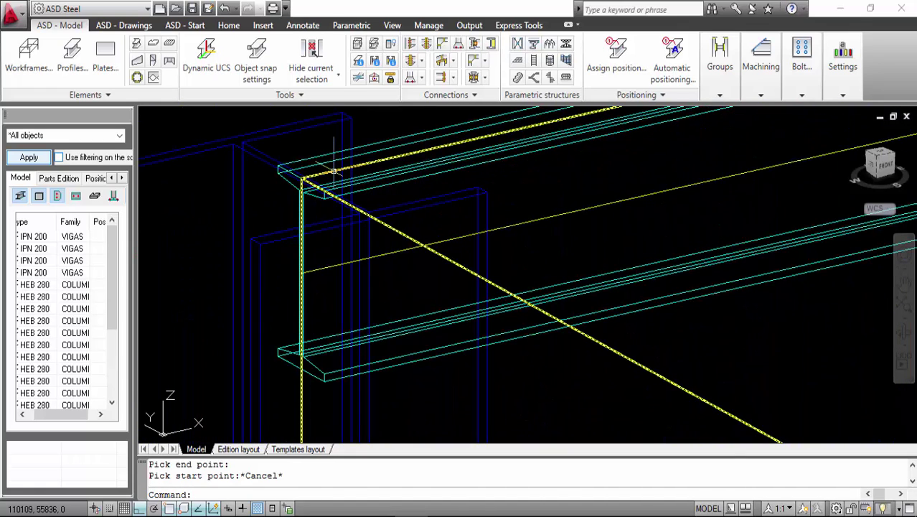
scroll(333, 170, up, 3)
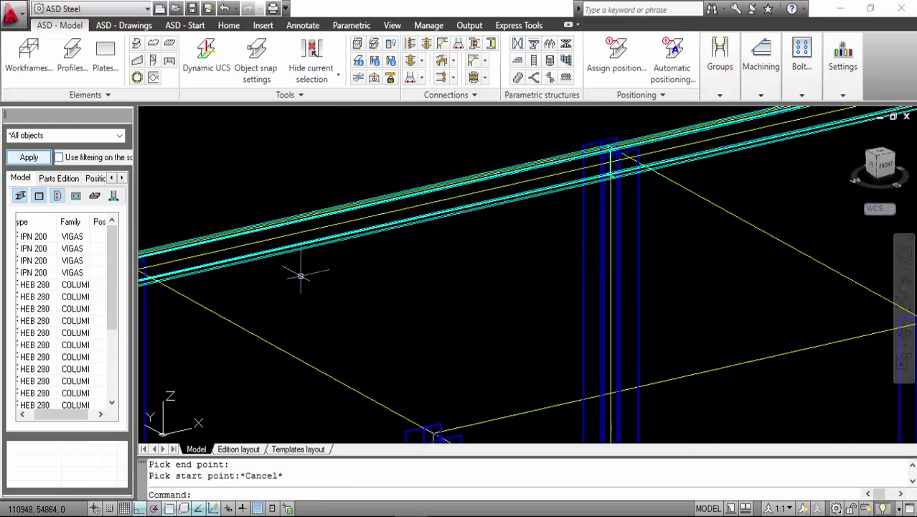
scroll(505, 230, down, 2)
Copy two top edge beams 4000 and 8000 across the N+15.00m level.
click(399, 256)
click(381, 245)
middle_drag(381, 245, 452, 218)
click(448, 210)
click(424, 226)
scroll(388, 212, down, 2)
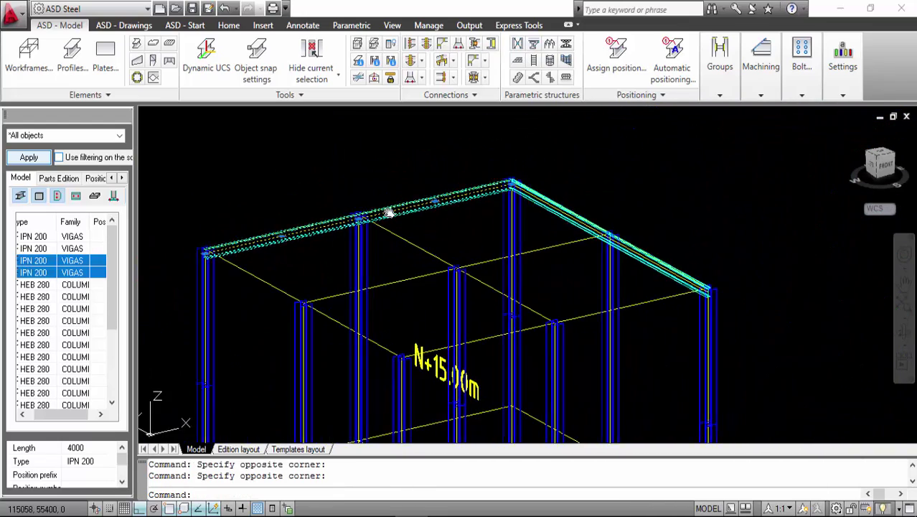
middle_drag(387, 213, 369, 212)
right_click(571, 121)
click(588, 247)
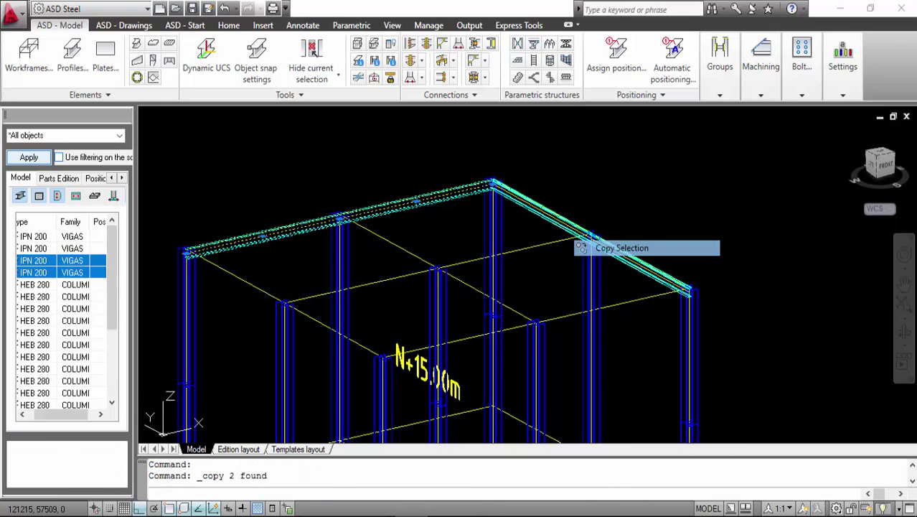
click(570, 143)
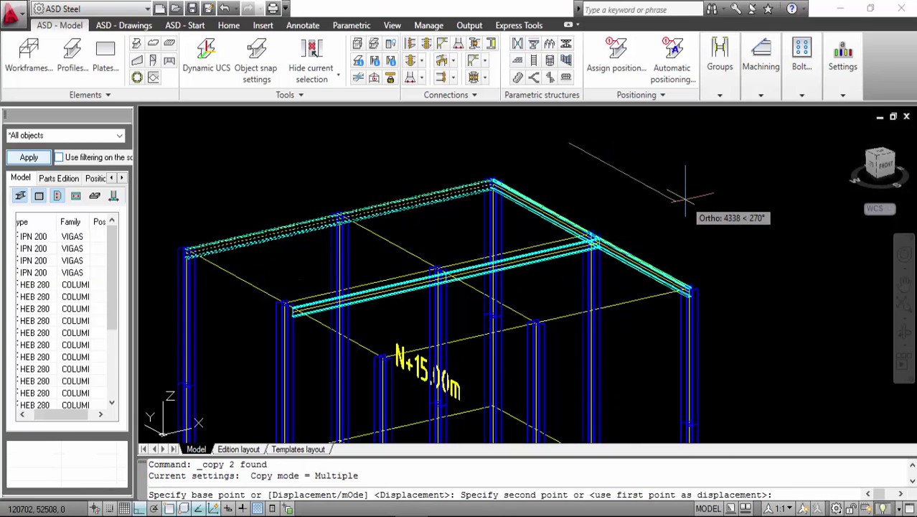
text(4000)
key(Return)
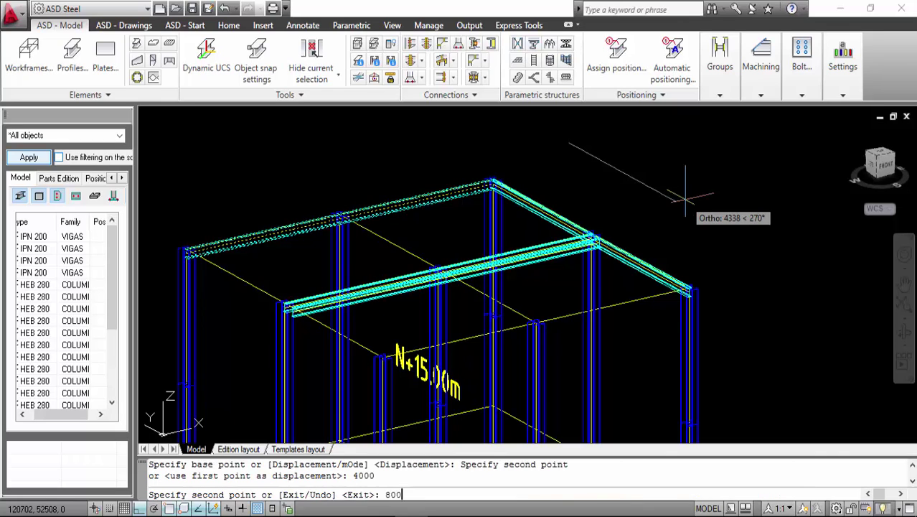
key(Return)
key(Escape)
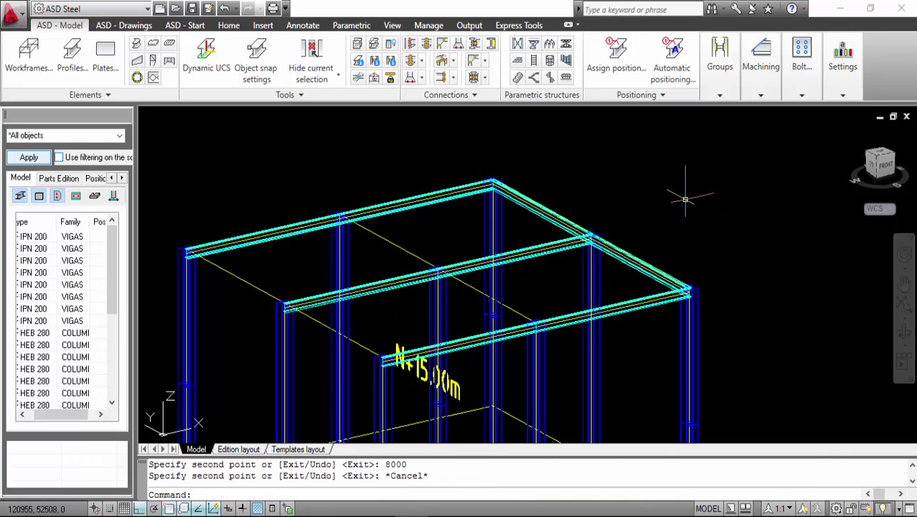
Copy the two perpendicular roof beams 4000 and 8000 across to complete the grid.
click(637, 259)
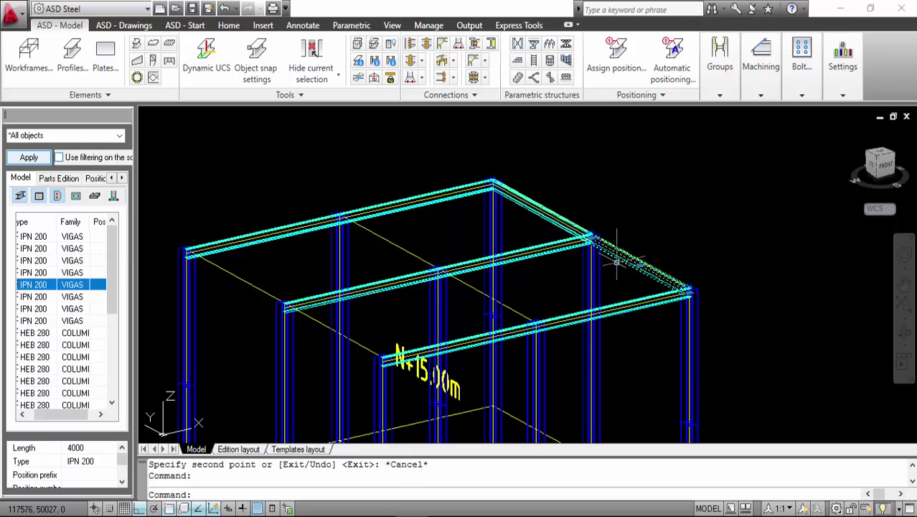
click(556, 218)
right_click(688, 190)
click(699, 294)
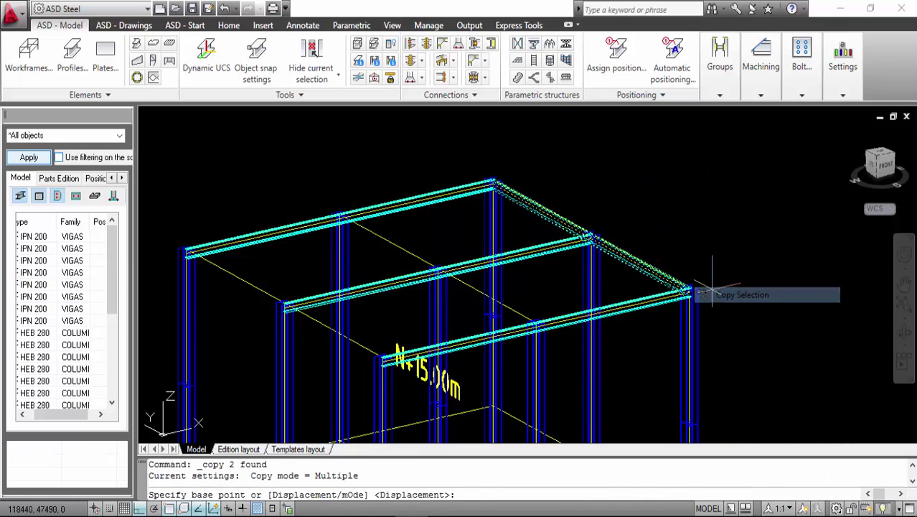
click(753, 193)
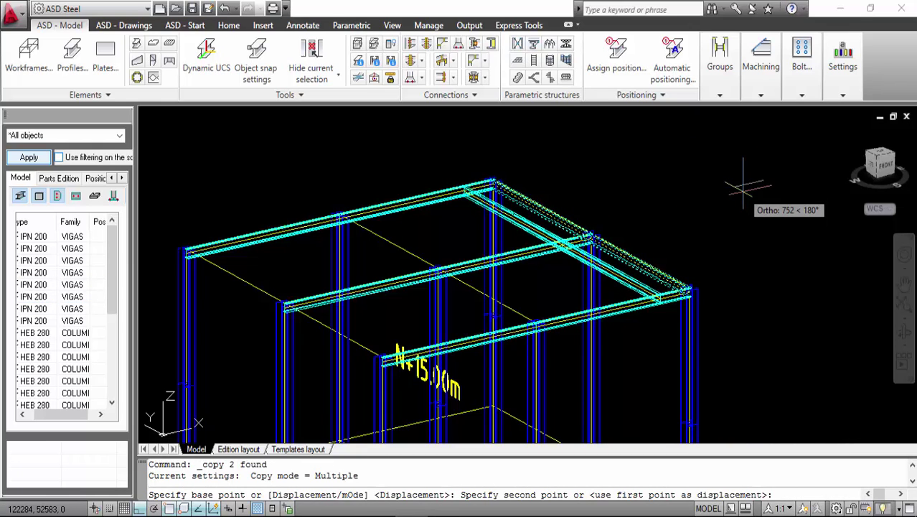
text(400)
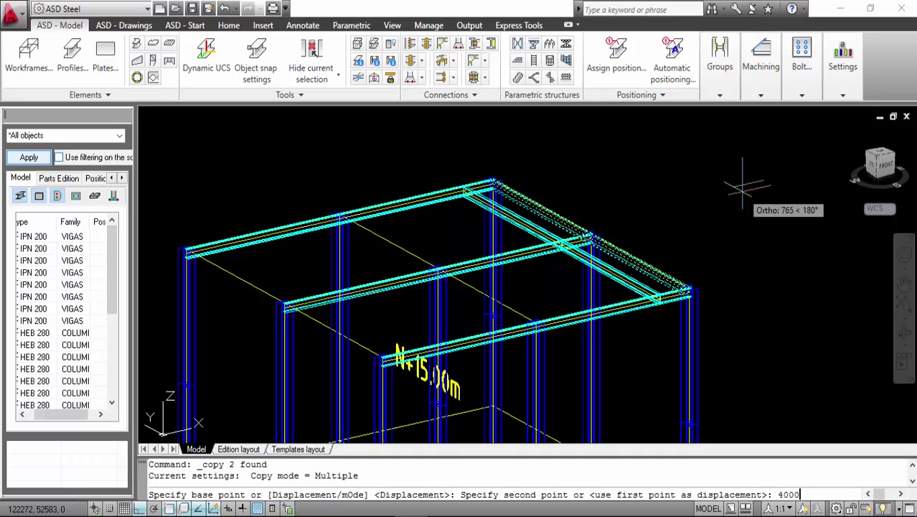
text(0)
key(Return)
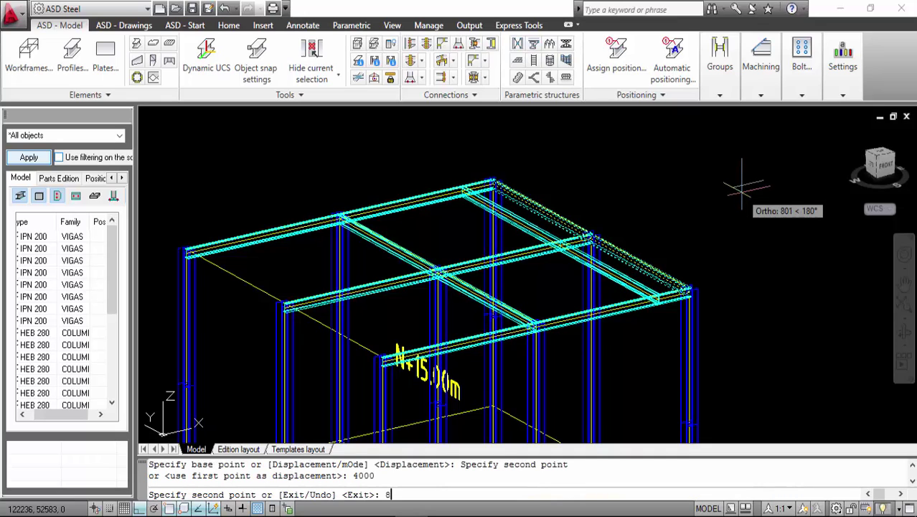
text(8000)
key(Return)
key(Escape)
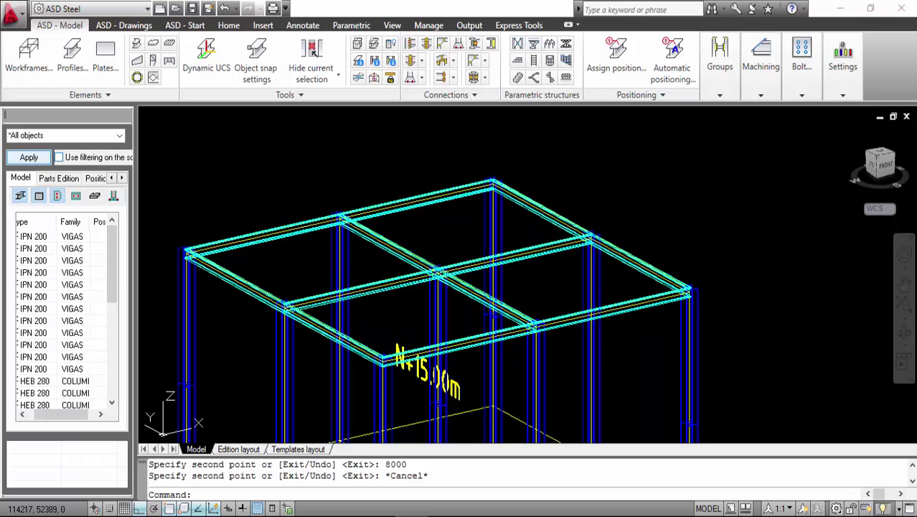
middle_drag(429, 260, 485, 212)
middle_drag(400, 224, 397, 256)
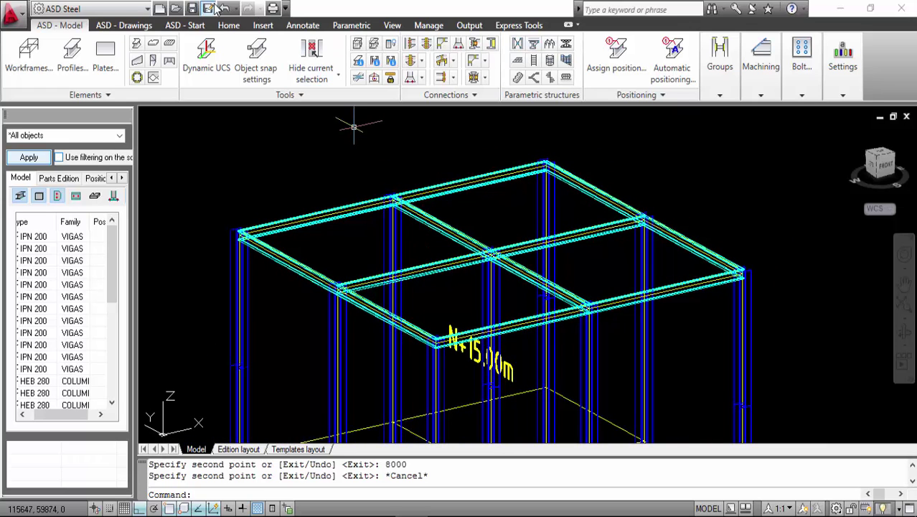
In the Save dialog, go to Desktop > TRABAJO and create a new CURSO ASD folder.
click(193, 8)
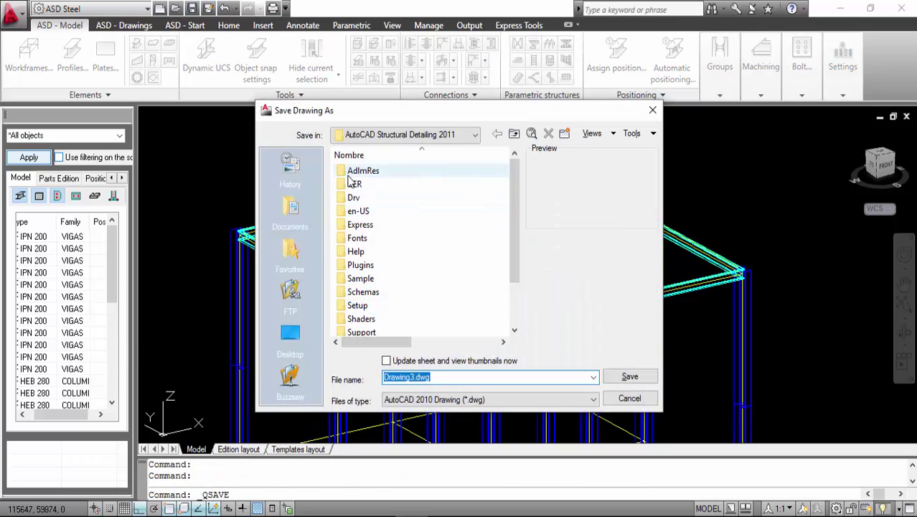
click(284, 346)
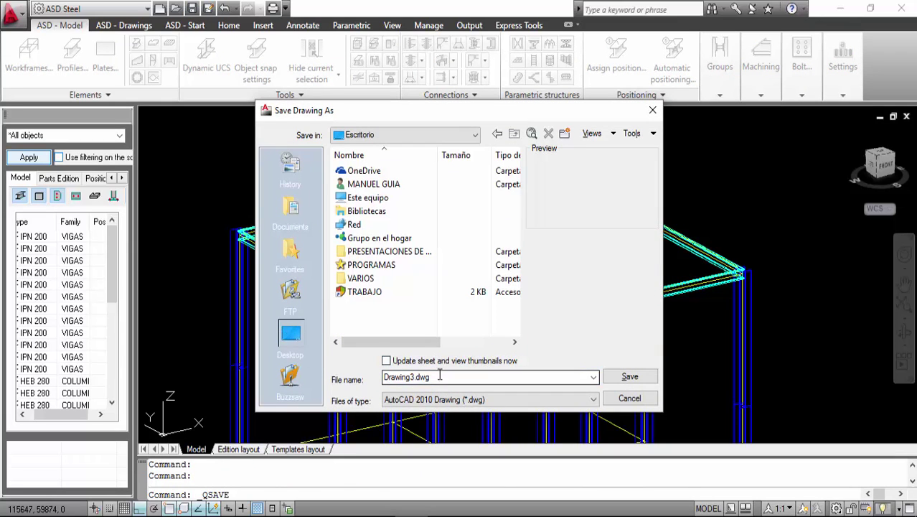
text(EDIFICIO MODELO ASD METALICO)
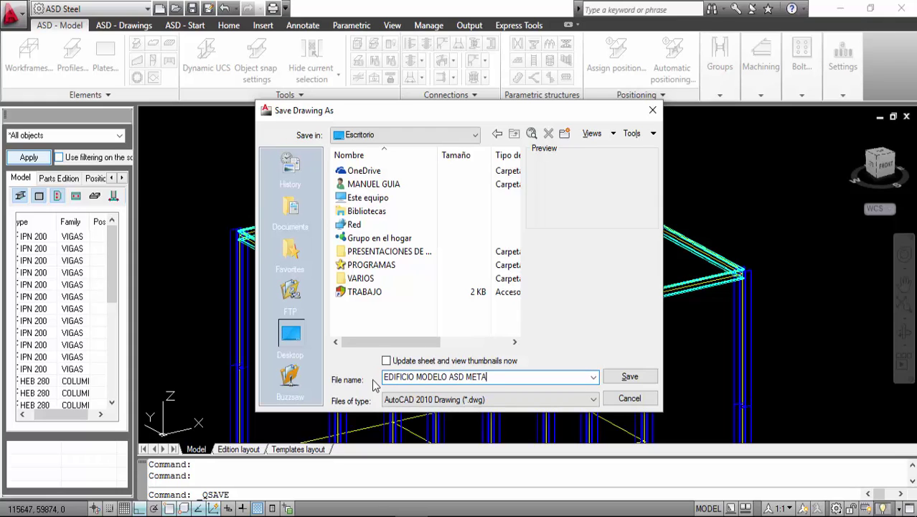
double_click(362, 291)
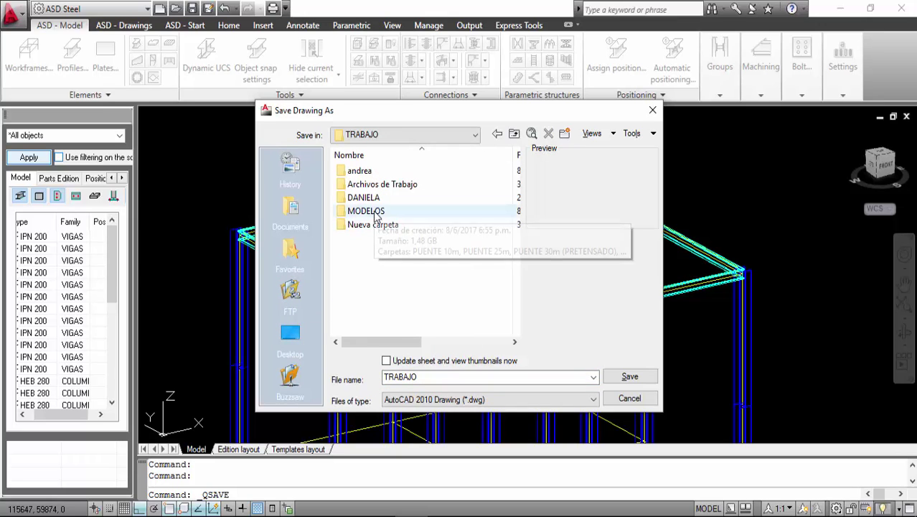
right_click(371, 250)
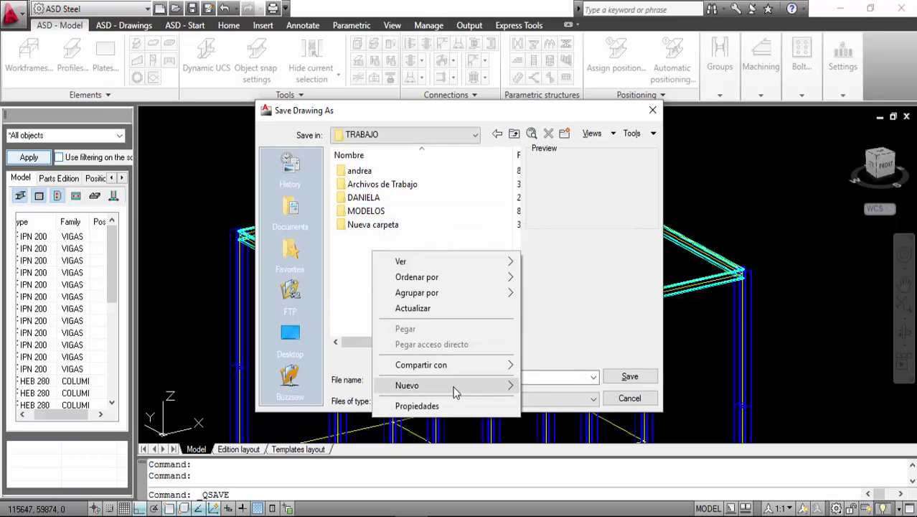
mouse_move(452, 388)
click(556, 177)
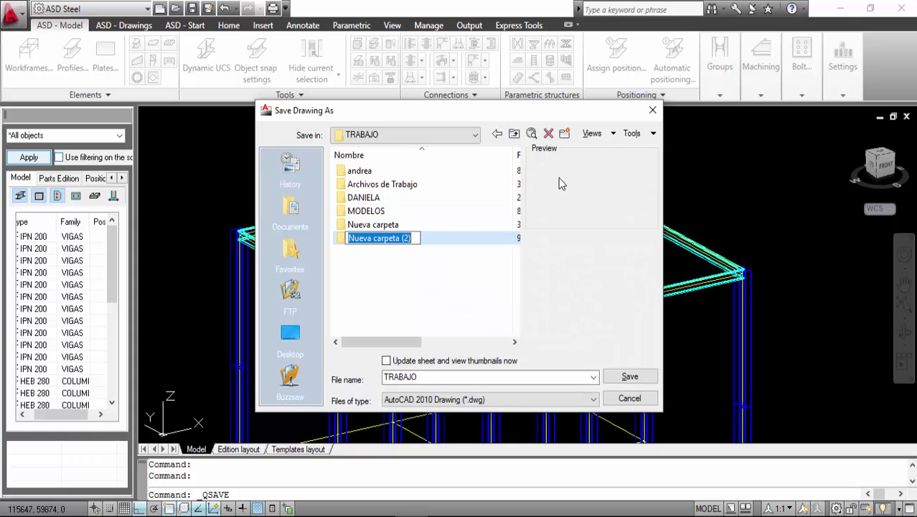
text(CURSO ASD)
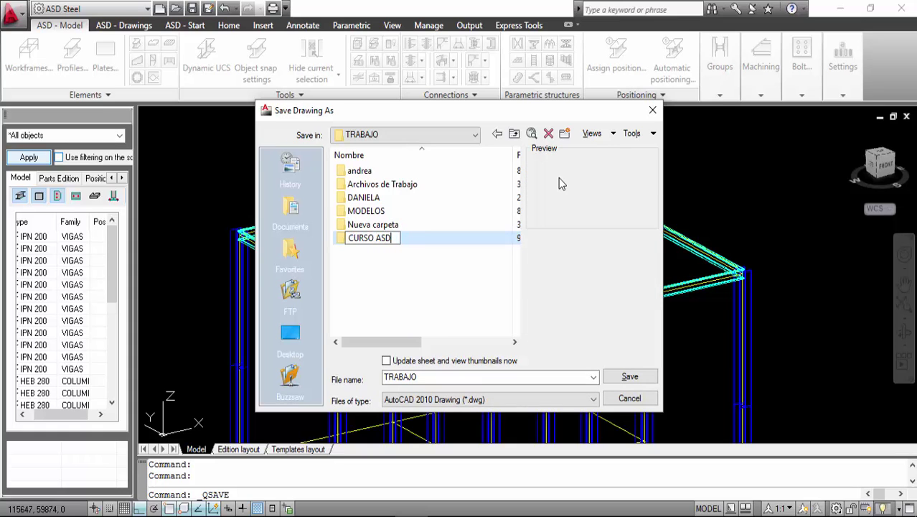
click(423, 269)
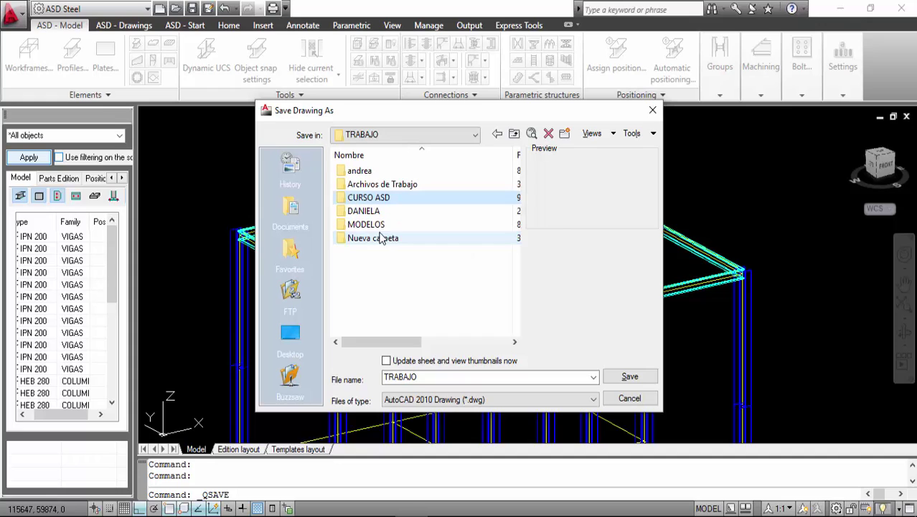
Save the drawing in CURSO ASD as EDIFICIO MODELO ASD METALICO.dwg.
double_click(377, 200)
click(474, 374)
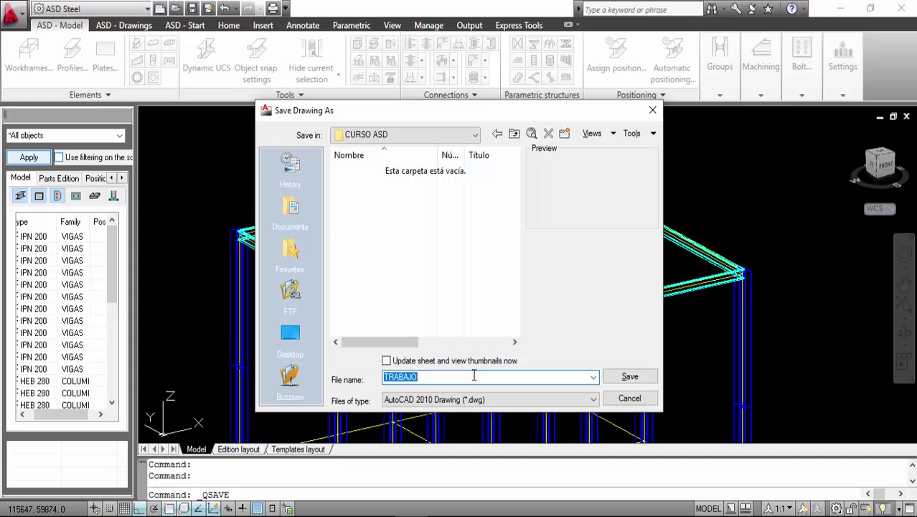
text(EDIFICIO MODELO ASD METALICO)
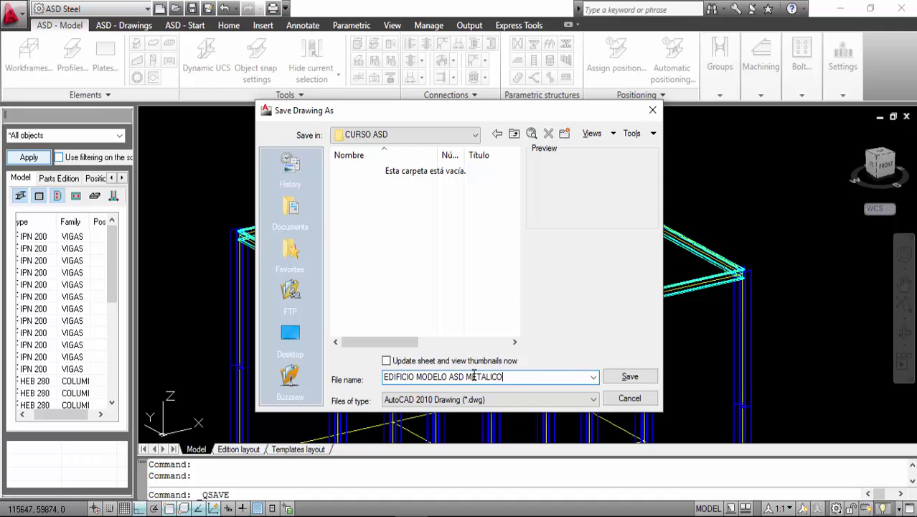
click(629, 376)
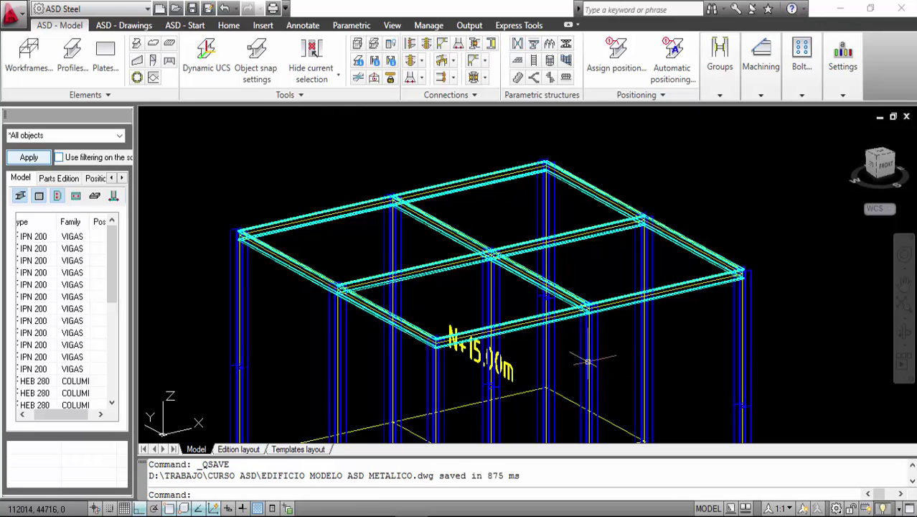
Orbit and zoom onto the N+15.00m IPN 200 grid and expand the Elements panel's extra types.
click(587, 337)
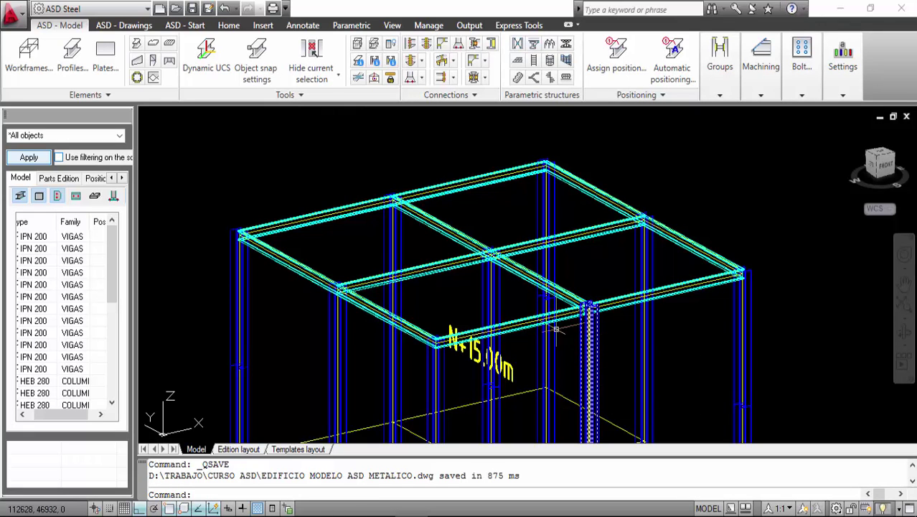
shift+middle_drag(524, 301, 422, 263)
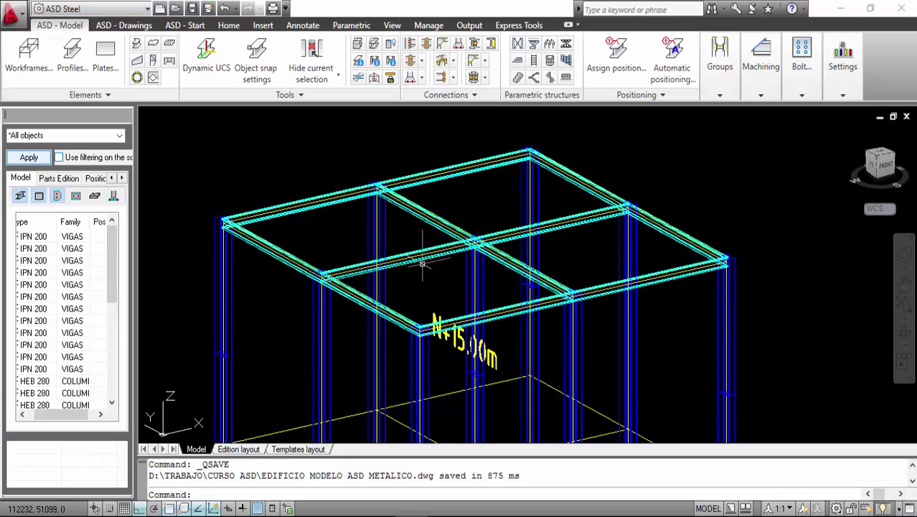
scroll(342, 229, up, 2)
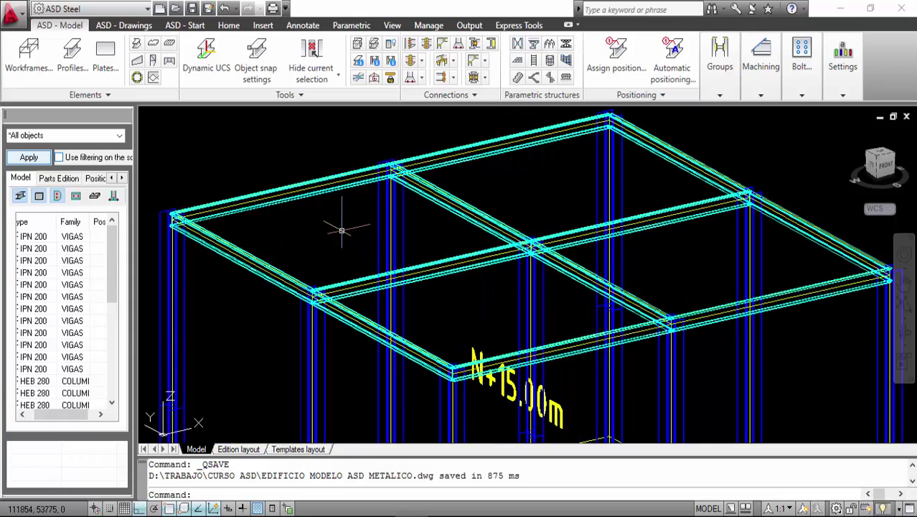
middle_drag(268, 221, 303, 231)
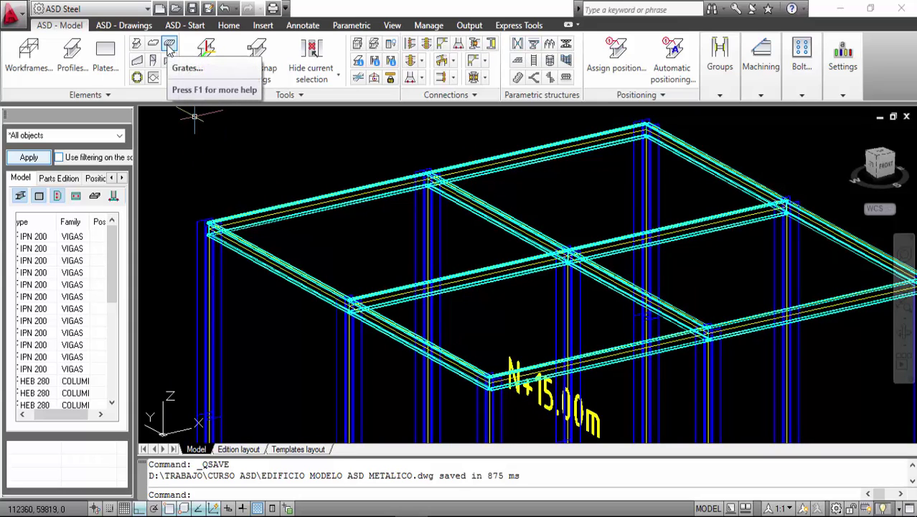
click(109, 94)
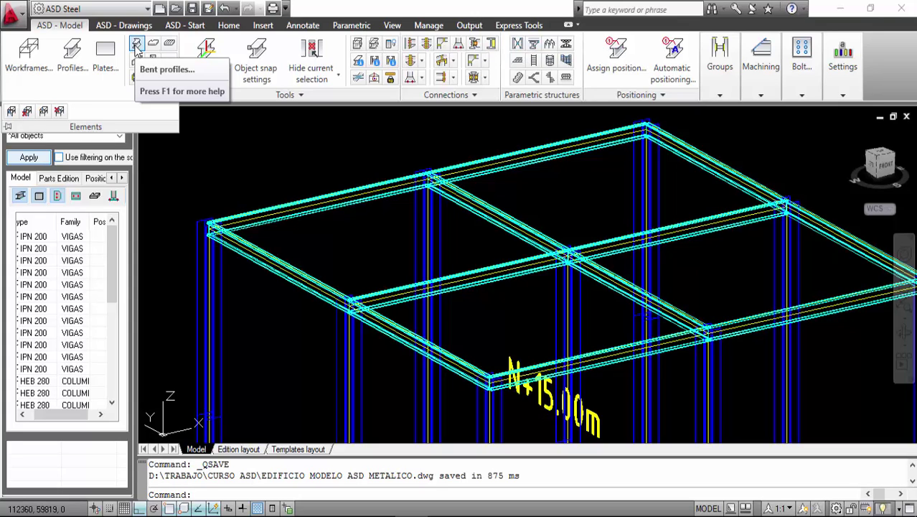
click(170, 46)
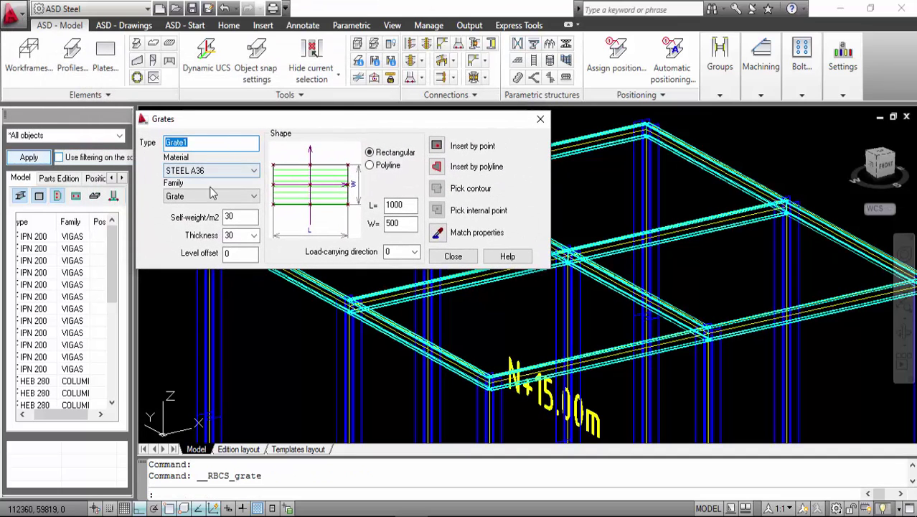
click(212, 196)
click(209, 204)
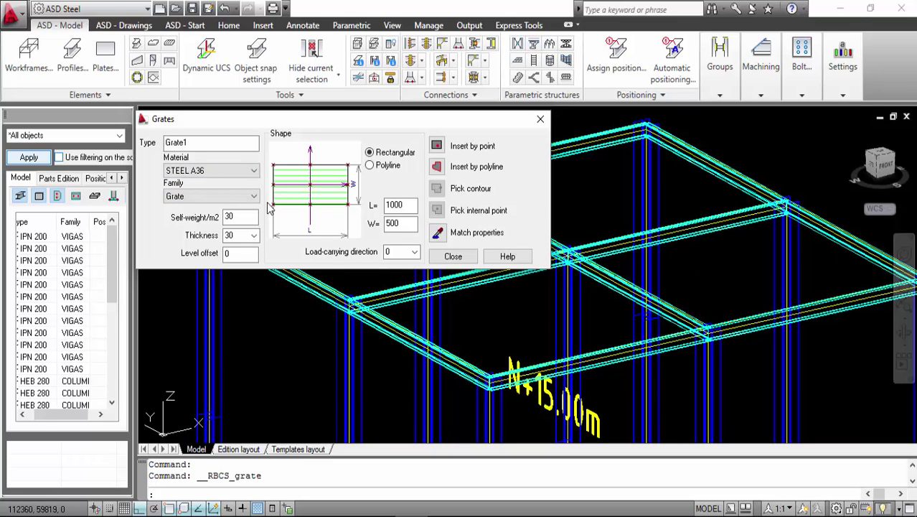
click(437, 167)
key(Escape)
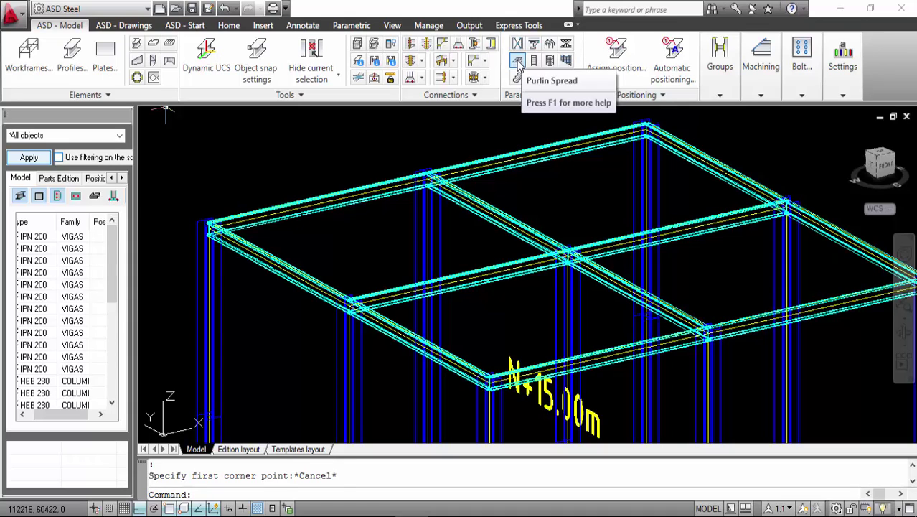
Begin a purlin spread with start and end points on the top beams, then cancel it.
click(517, 61)
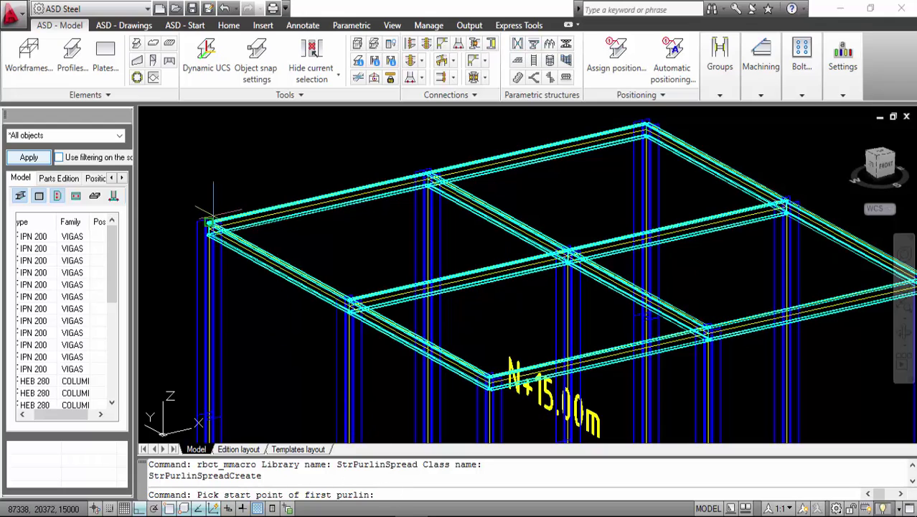
scroll(212, 223, up, 5)
scroll(207, 263, up, 6)
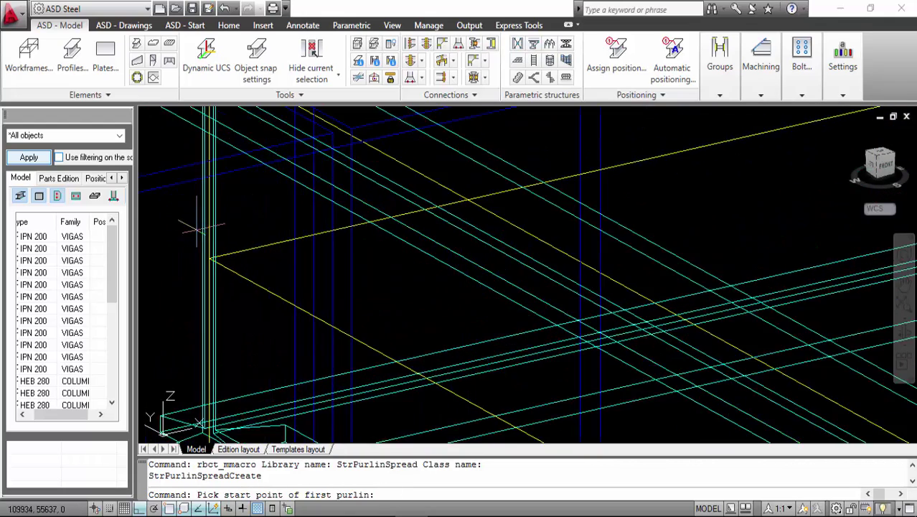
scroll(337, 294, up, 4)
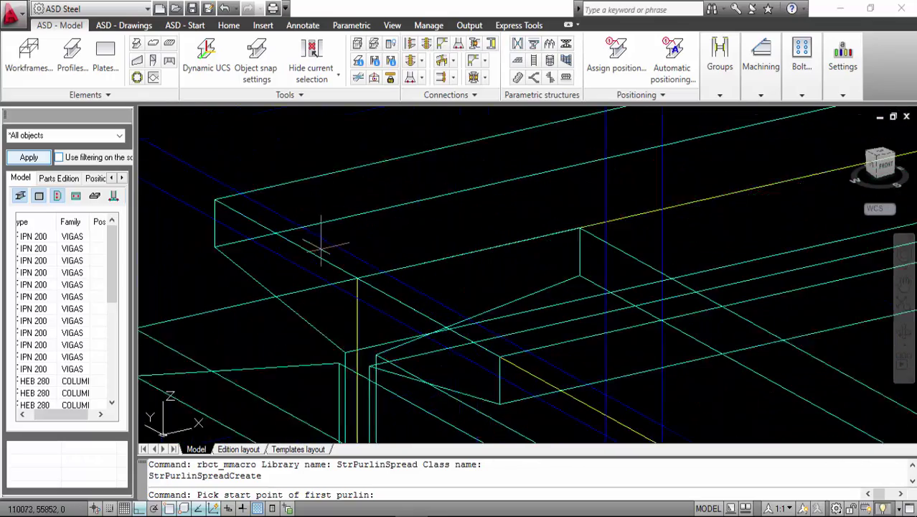
click(353, 276)
scroll(350, 274, down, 6)
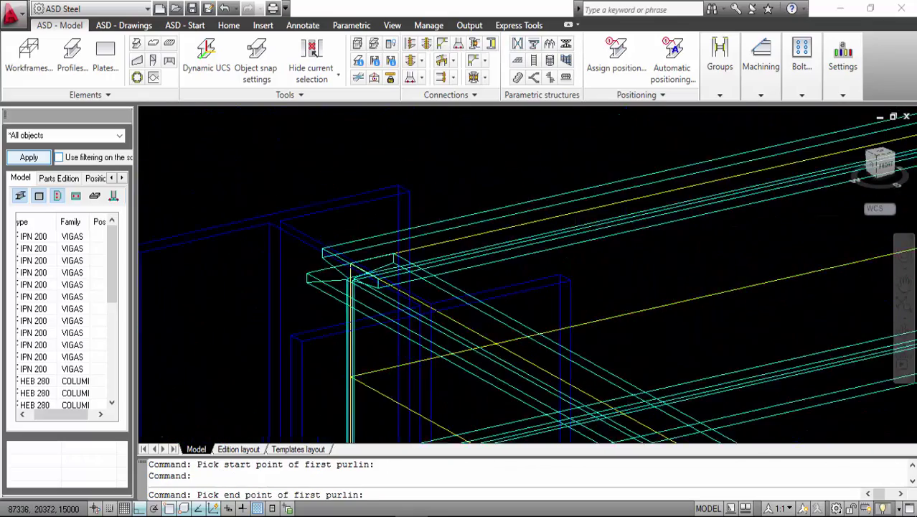
middle_drag(586, 274, 502, 226)
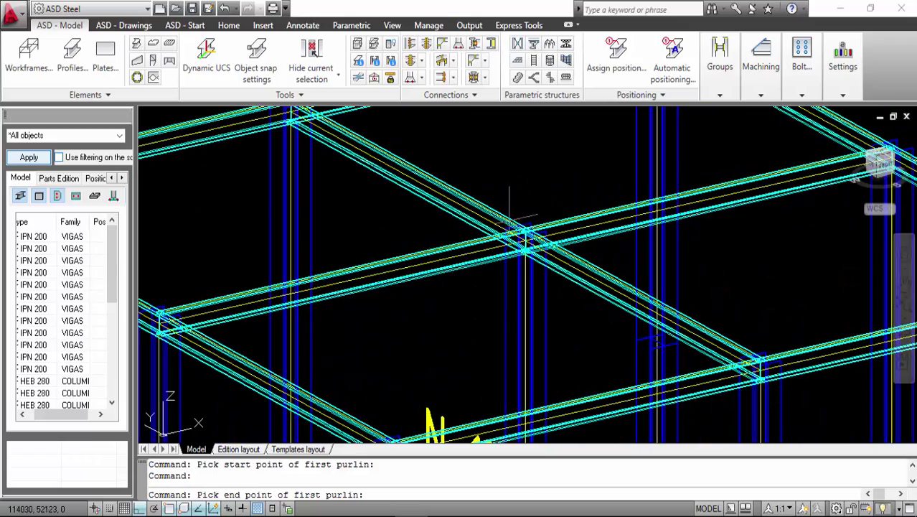
scroll(531, 229, up, 6)
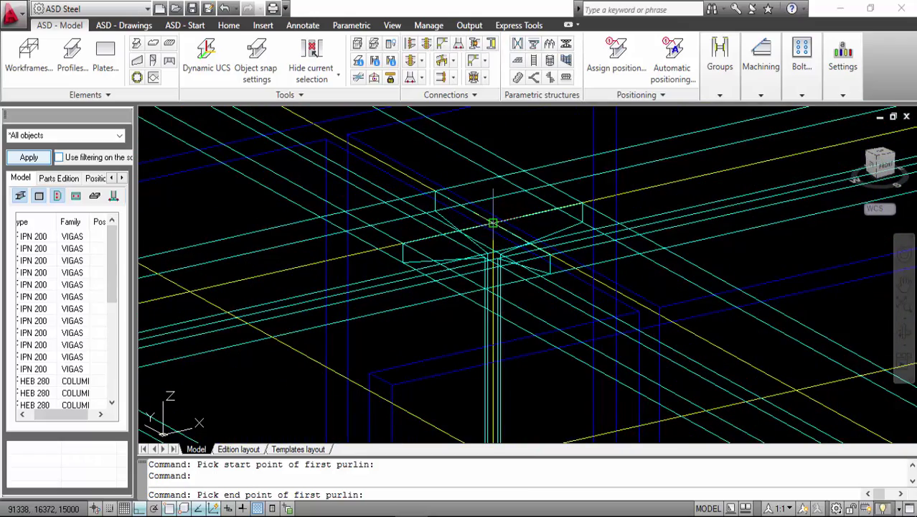
click(493, 223)
scroll(495, 230, down, 8)
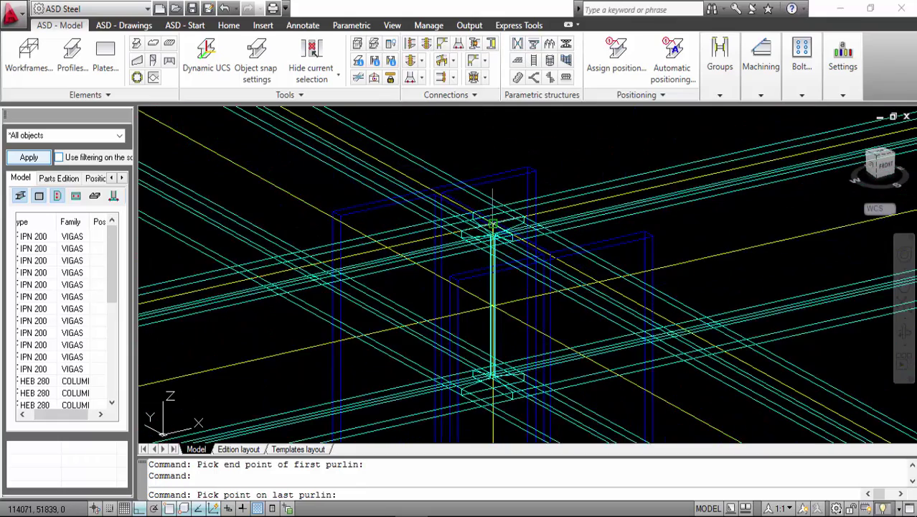
key(Escape)
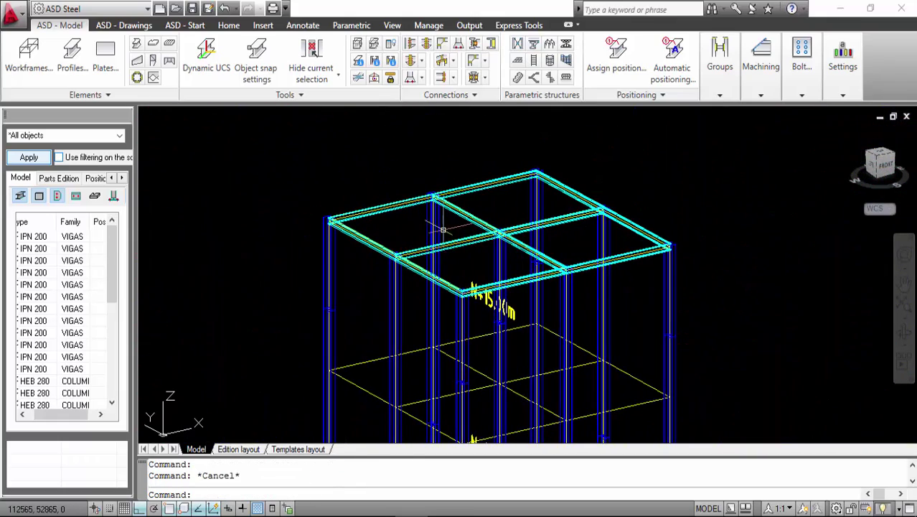
Restart the purlin spread, snapping the first purlin from the beam corner to the junction.
click(517, 62)
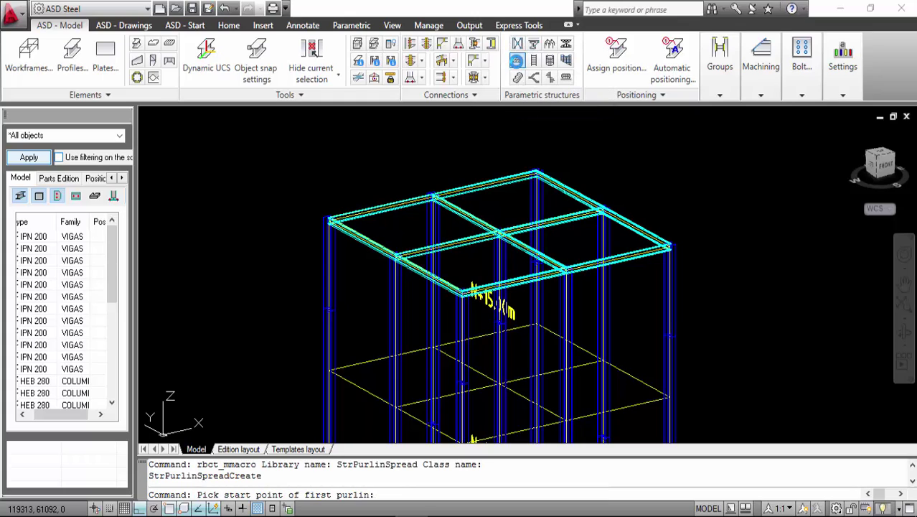
scroll(324, 224, up, 6)
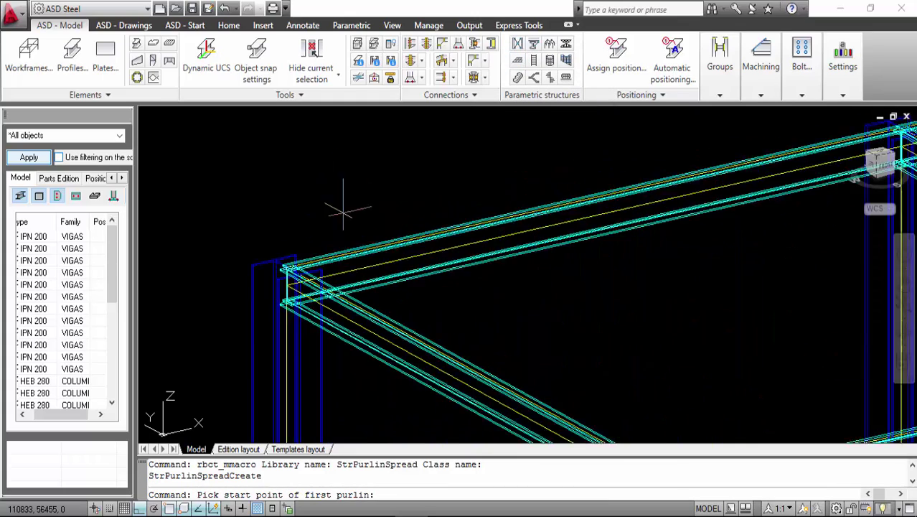
scroll(389, 364, down, 5)
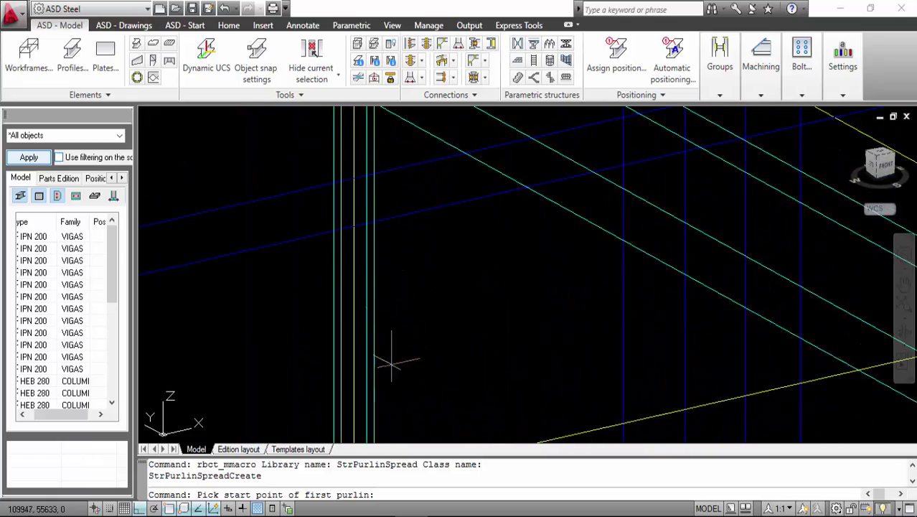
scroll(394, 228, up, 4)
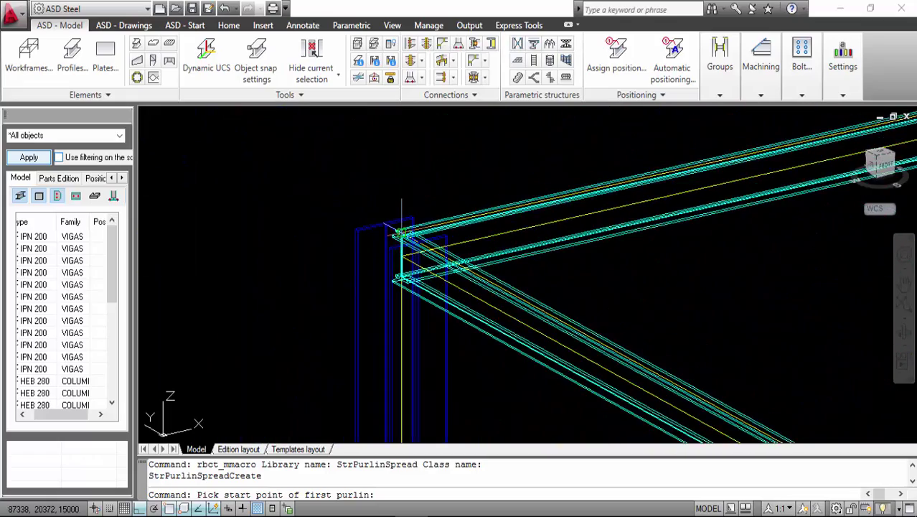
scroll(401, 235, down, 3)
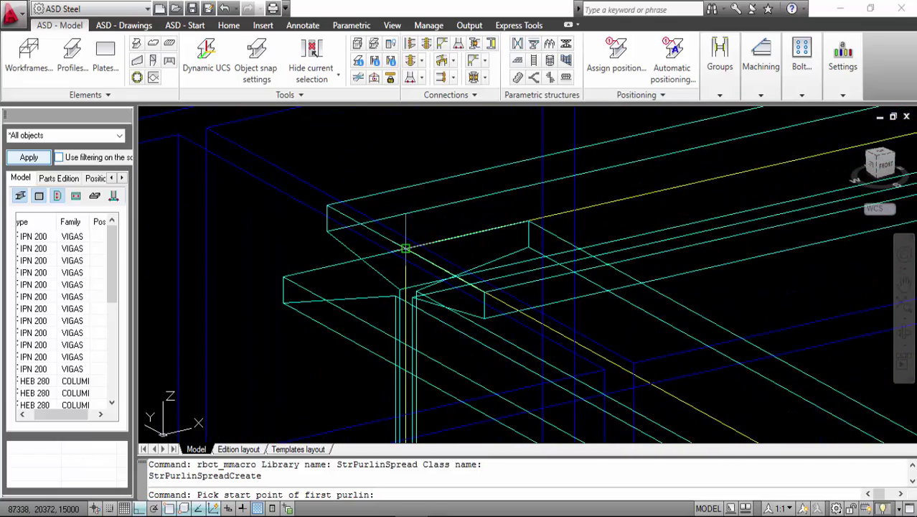
click(409, 240)
scroll(503, 287, down, 5)
scroll(402, 237, up, 8)
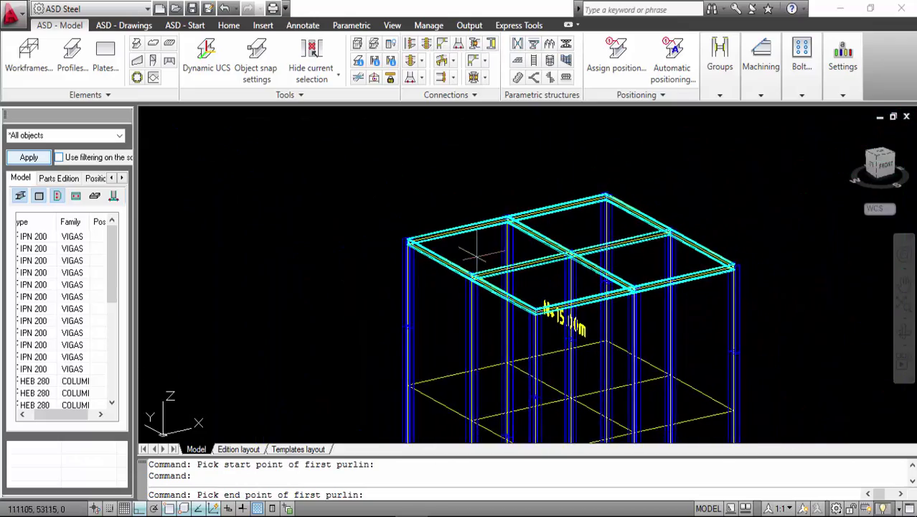
scroll(402, 215, up, 5)
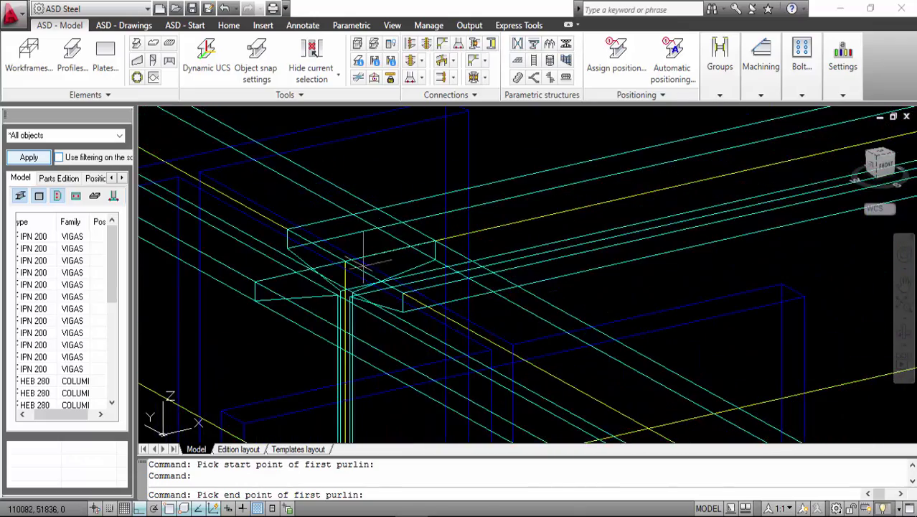
click(362, 188)
scroll(372, 195, down, 4)
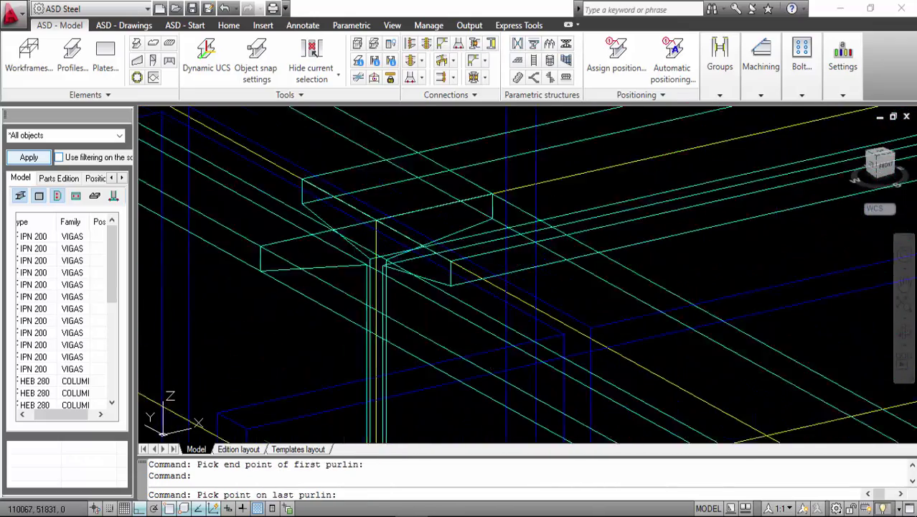
scroll(372, 195, up, 5)
middle_drag(372, 195, 563, 309)
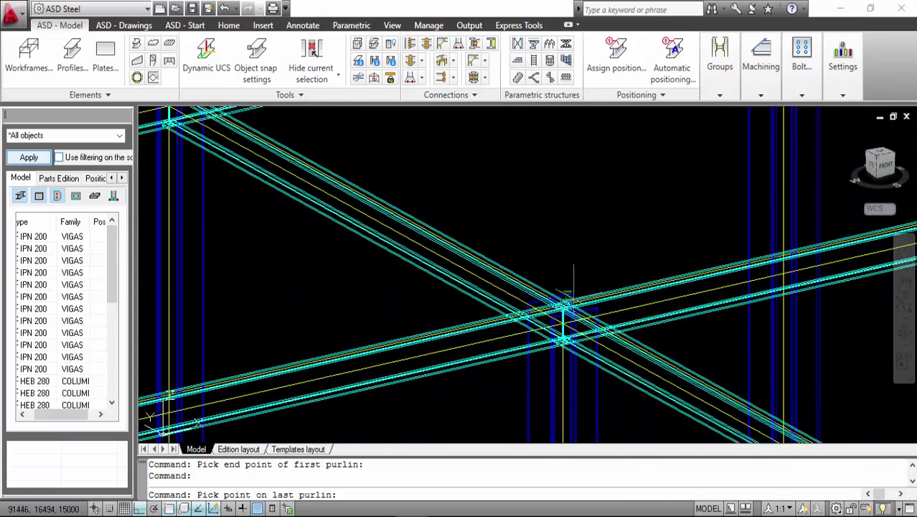
scroll(607, 246, up, 6)
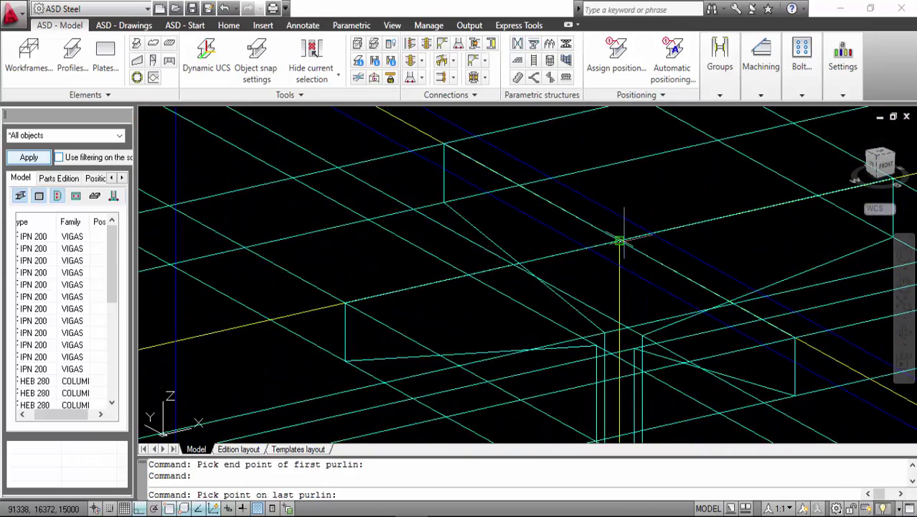
Pick a point on the last purlin's beam to bring up the Purlins spread dialog.
click(619, 241)
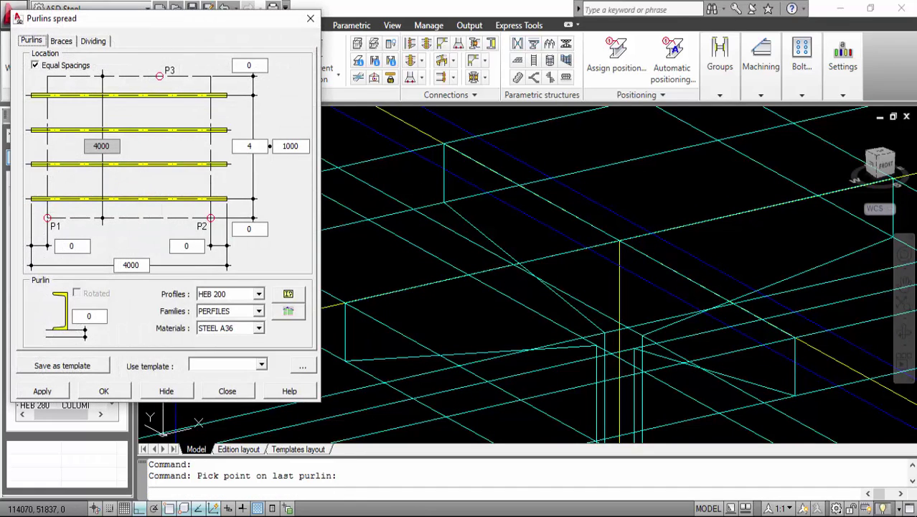
scroll(616, 246, down, 5)
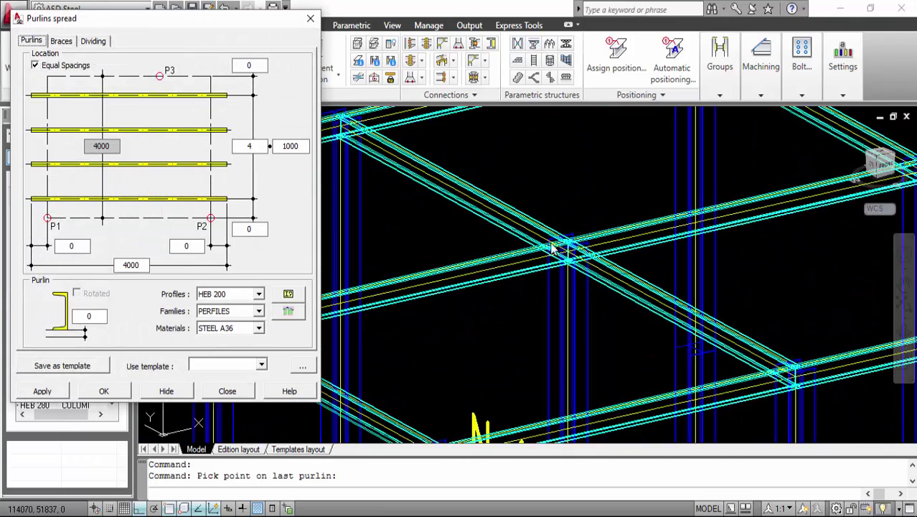
scroll(434, 241, down, 2)
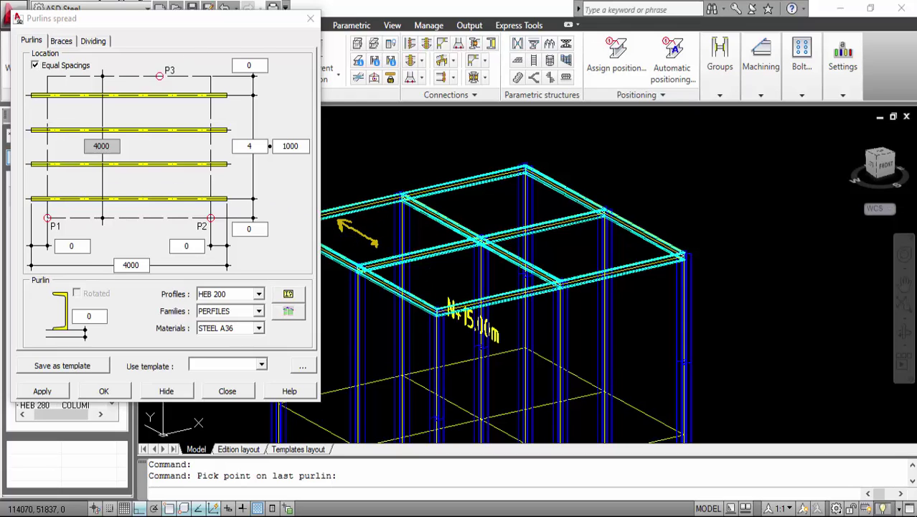
Annotate the diagram on screen: ring point P3, sketch beams, and draw a green arrow.
mouse_move(173, 76)
mouse_down()
mouse_move(162, 66)
mouse_move(168, 85)
mouse_up()
drag(256, 80, 267, 96)
mouse_move(641, 127)
mouse_down()
mouse_move(691, 124)
mouse_move(665, 127)
mouse_move(669, 215)
mouse_move(649, 217)
mouse_move(696, 216)
mouse_up()
right_click(744, 209)
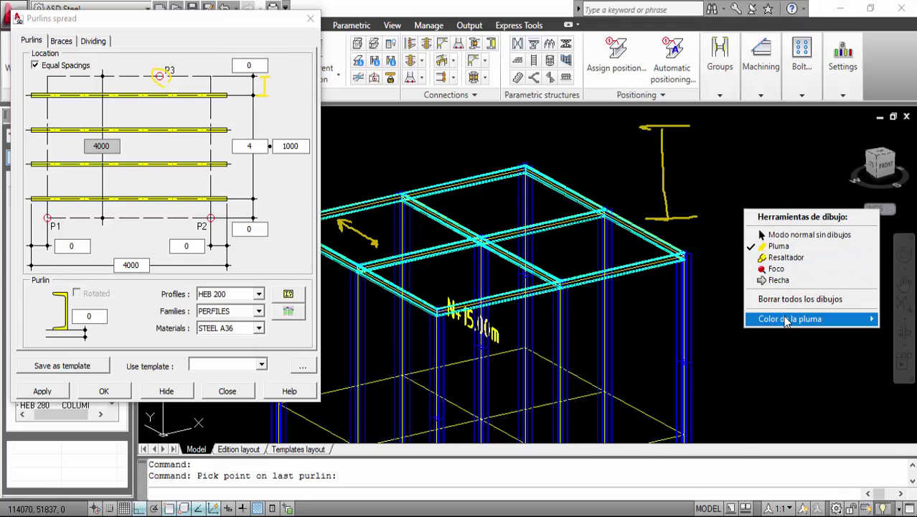
mouse_move(784, 319)
click(668, 334)
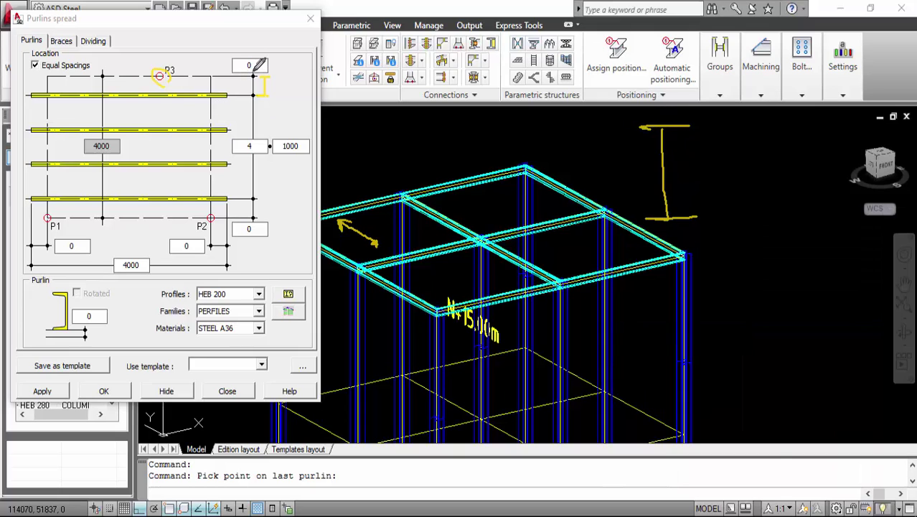
mouse_move(663, 101)
mouse_down()
mouse_move(664, 126)
mouse_move(673, 125)
mouse_up()
mouse_move(729, 129)
mouse_down()
mouse_move(764, 127)
mouse_move(748, 129)
mouse_move(758, 182)
mouse_up()
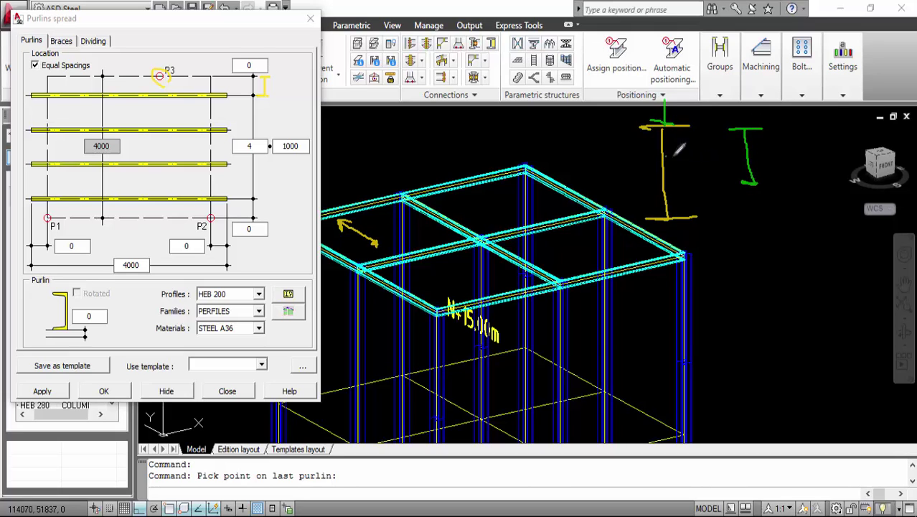
mouse_move(665, 156)
mouse_down()
mouse_move(745, 156)
mouse_move(733, 162)
mouse_up()
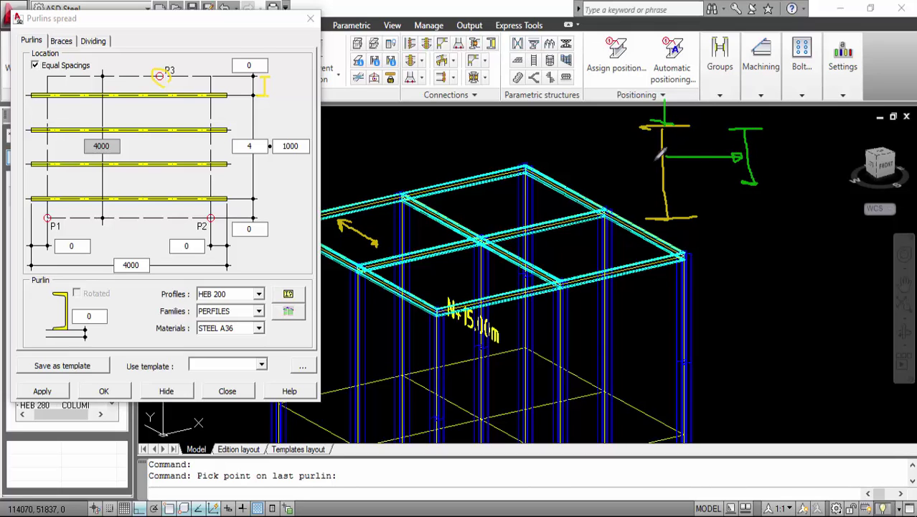
drag(671, 149, 672, 163)
Leave the screen pen and enter 500 as the bottom edge offset.
right_click(247, 74)
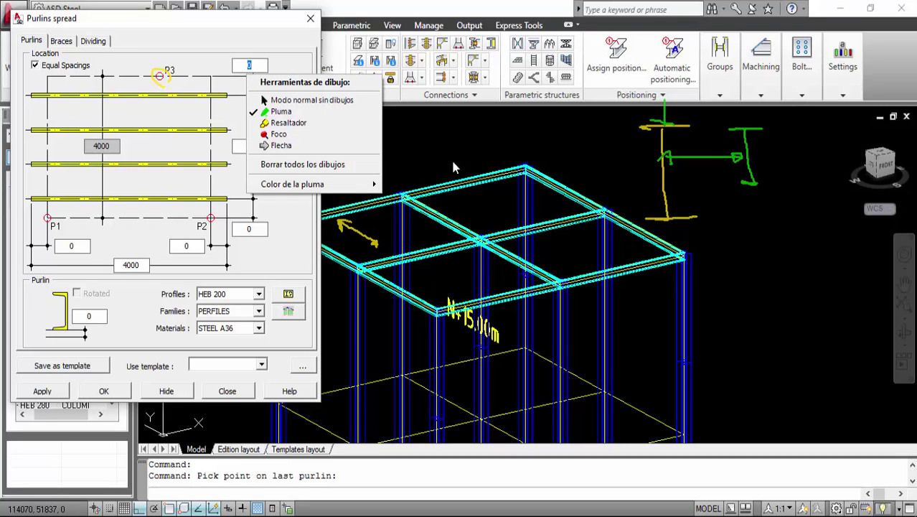
text(0)
drag(257, 232, 231, 228)
text(500)
click(282, 112)
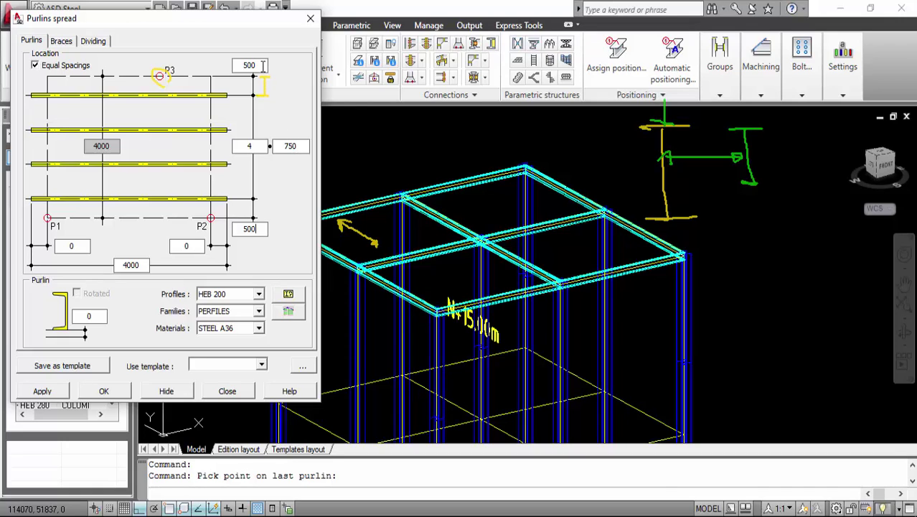
Set both top and bottom edge offsets to 500, replacing a trial value of 750.
drag(263, 65, 234, 64)
text(750)
drag(260, 228, 238, 228)
text(750)
text(3)
drag(258, 229, 237, 227)
text(500)
drag(255, 65, 242, 64)
text(500)
Choose IPN 140 for the purlins, review the Braces and Dividing settings, and apply them to the bay.
click(259, 295)
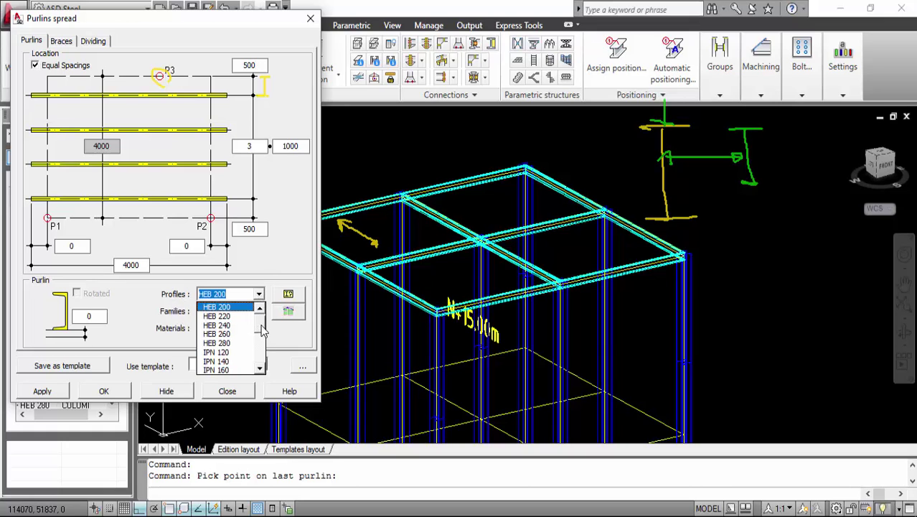
drag(262, 330, 261, 333)
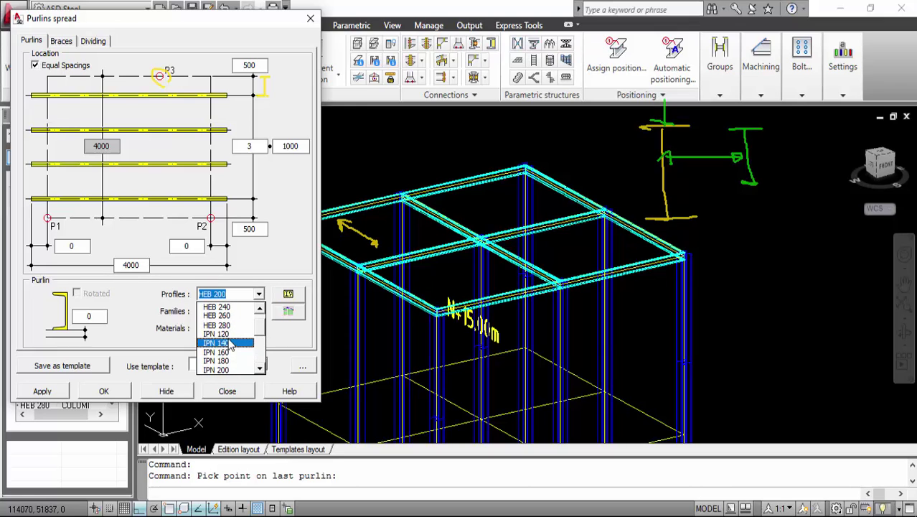
click(229, 344)
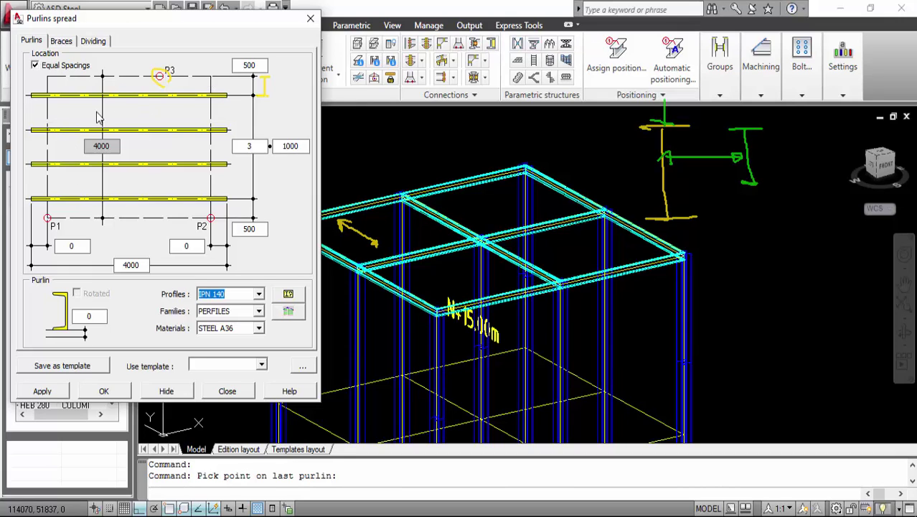
click(61, 42)
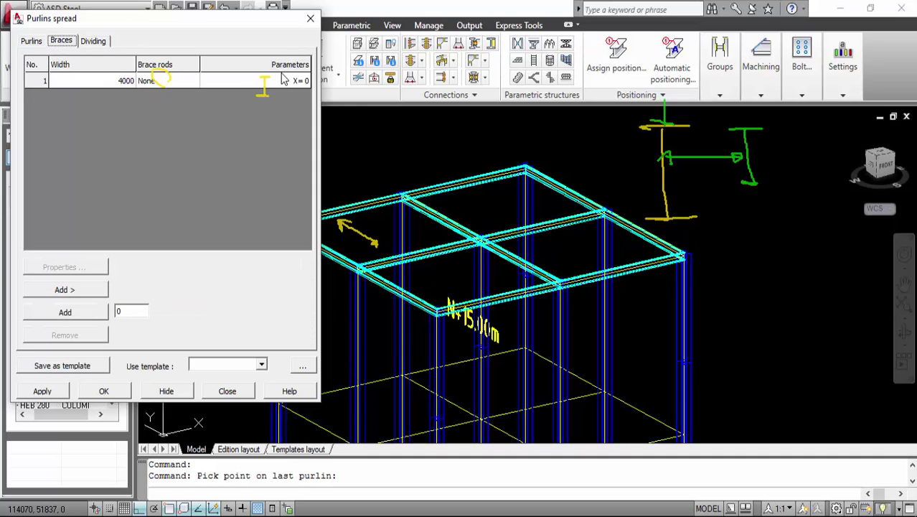
click(94, 42)
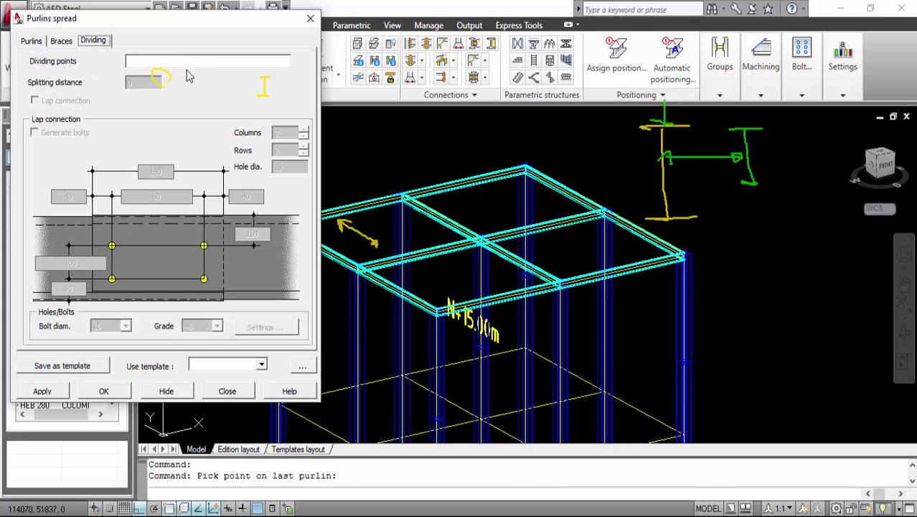
click(33, 42)
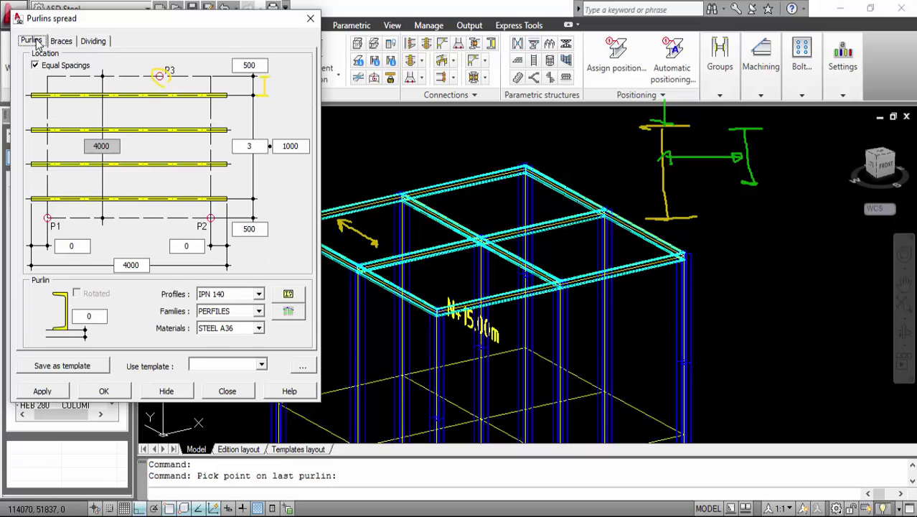
click(53, 395)
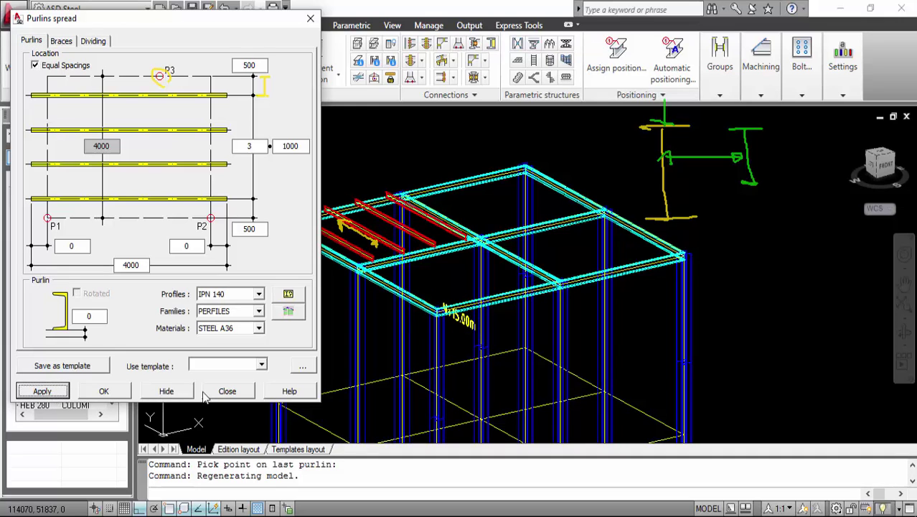
Close the purlin settings, then orbit edge-on to check the red purlins' height.
click(114, 392)
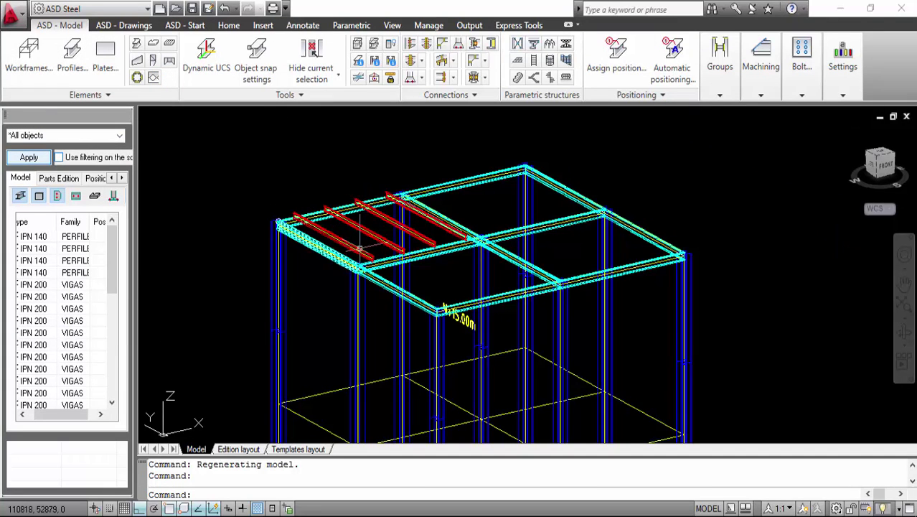
scroll(363, 246, up, 3)
scroll(358, 246, up, 6)
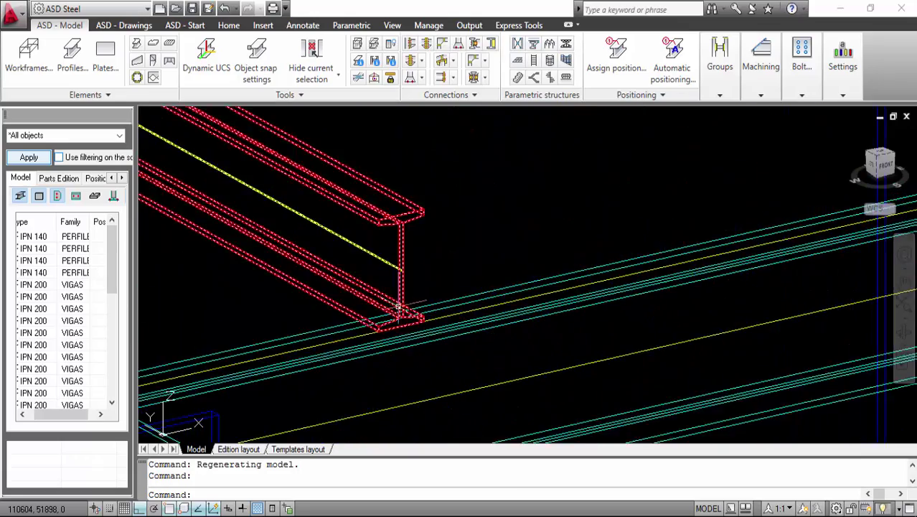
scroll(399, 307, down, 3)
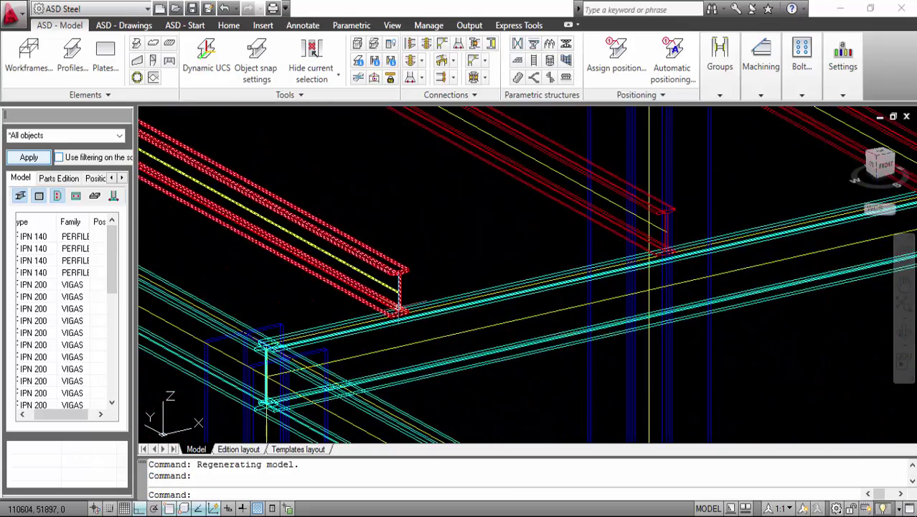
scroll(477, 252, down, 3)
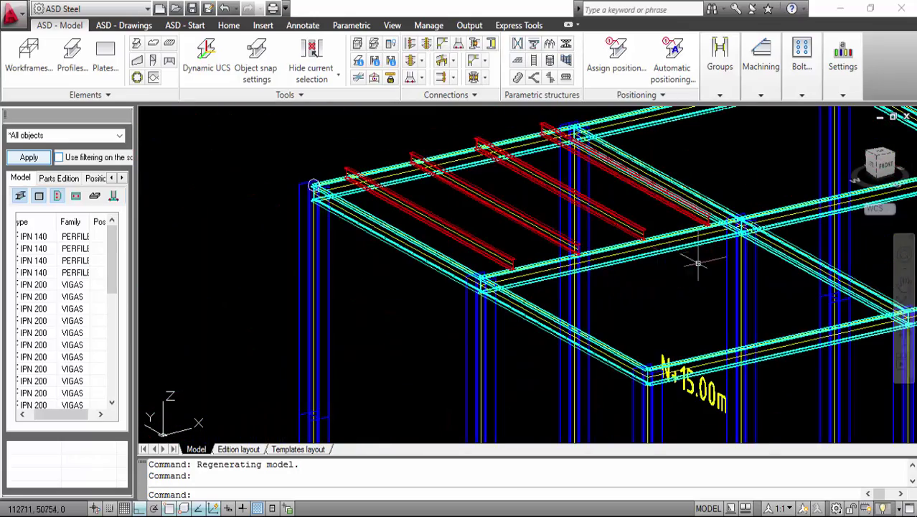
middle_drag(702, 260, 548, 281)
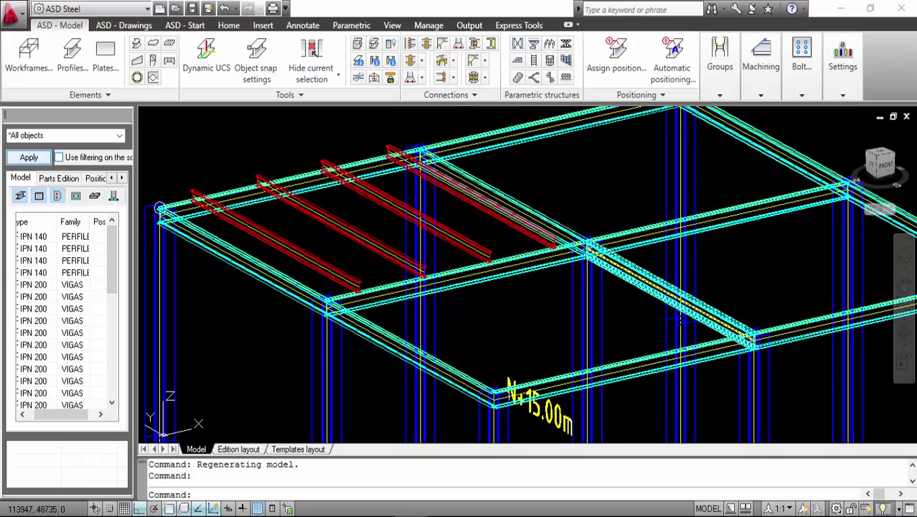
mouse_move(413, 322)
shift+middle_down()
mouse_move(471, 293)
mouse_move(496, 296)
mouse_move(506, 246)
shift+middle_up()
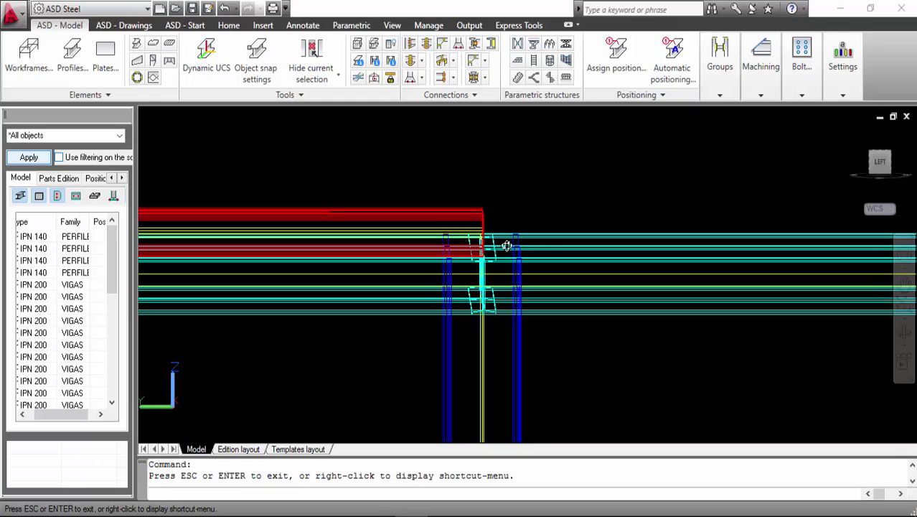
shift+middle_drag(505, 245, 483, 236)
scroll(576, 208, down, 4)
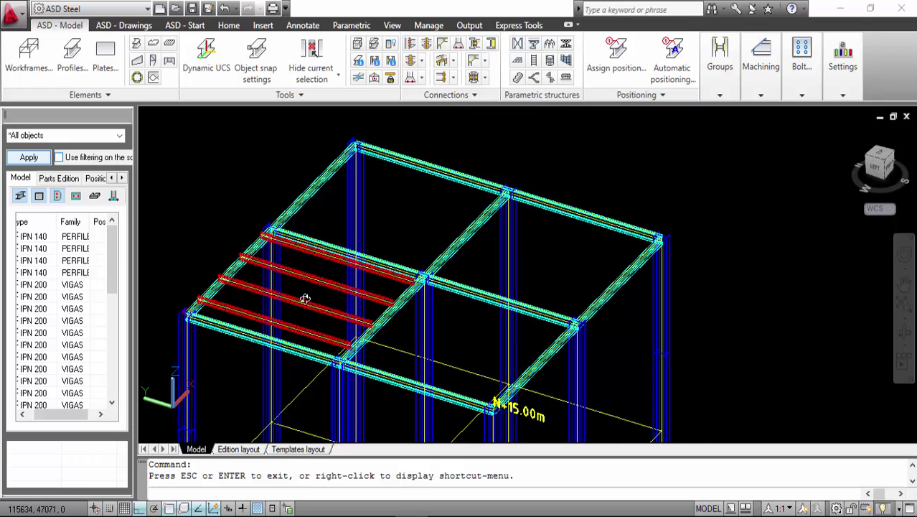
scroll(305, 298, up, 5)
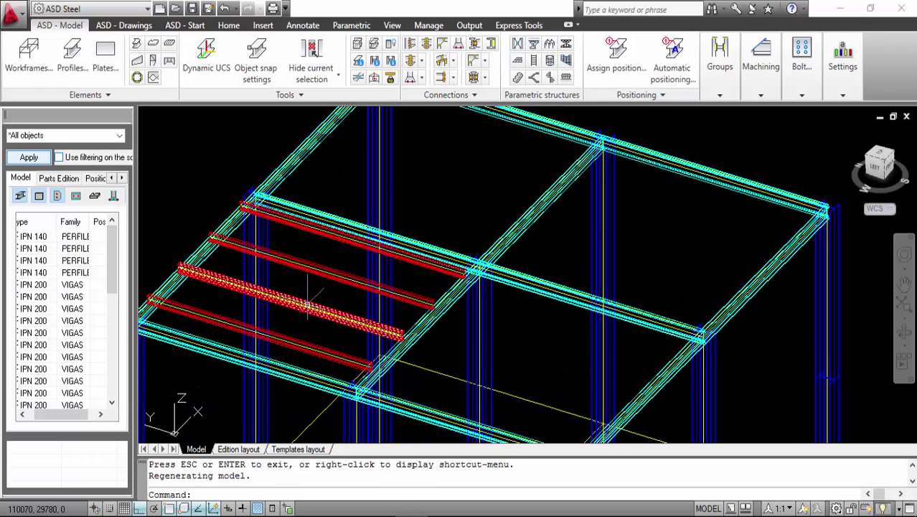
Select the three lowest red IPN 140 purlins with crossing windows.
click(313, 359)
click(297, 338)
click(328, 323)
click(312, 295)
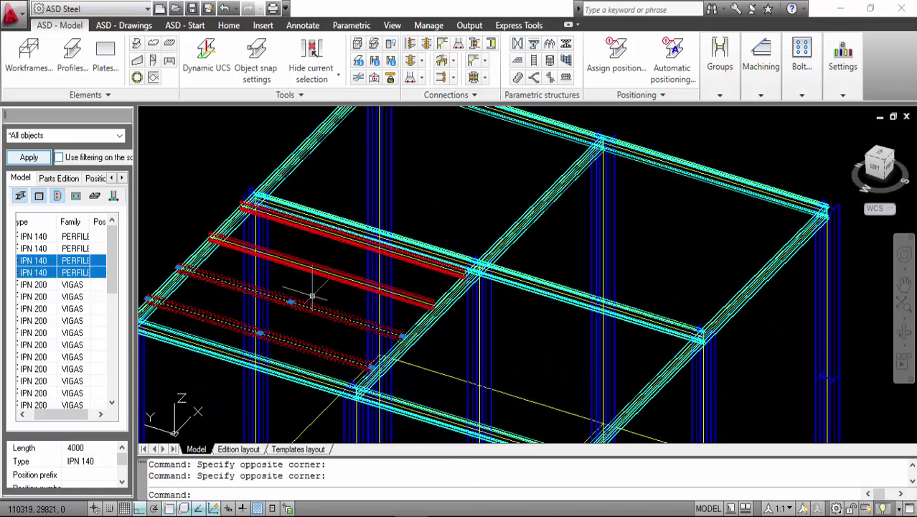
click(316, 267)
Start moving the four red purlins, then cancel and clear the selection.
click(316, 230)
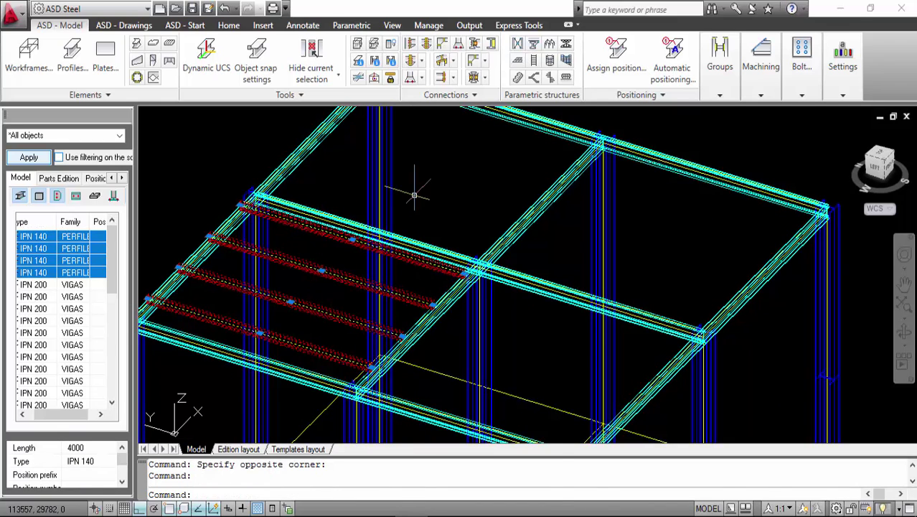
right_click(414, 195)
click(441, 283)
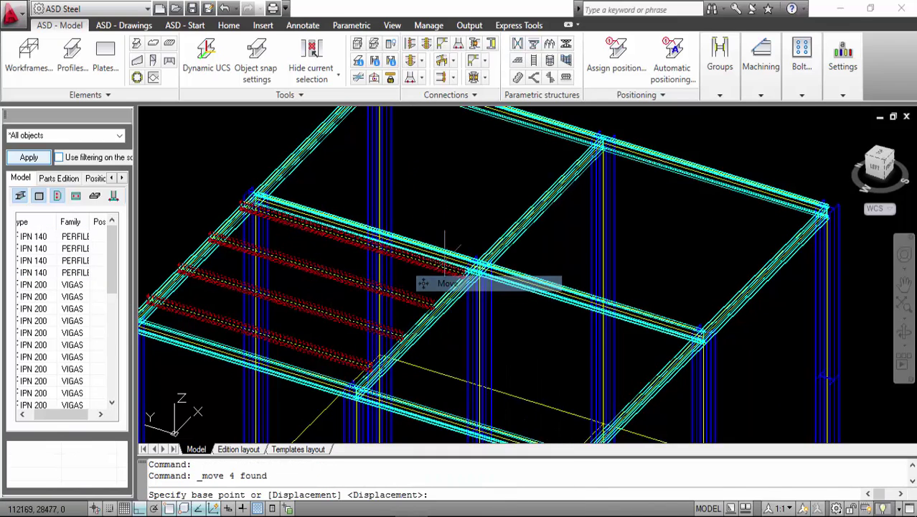
click(446, 170)
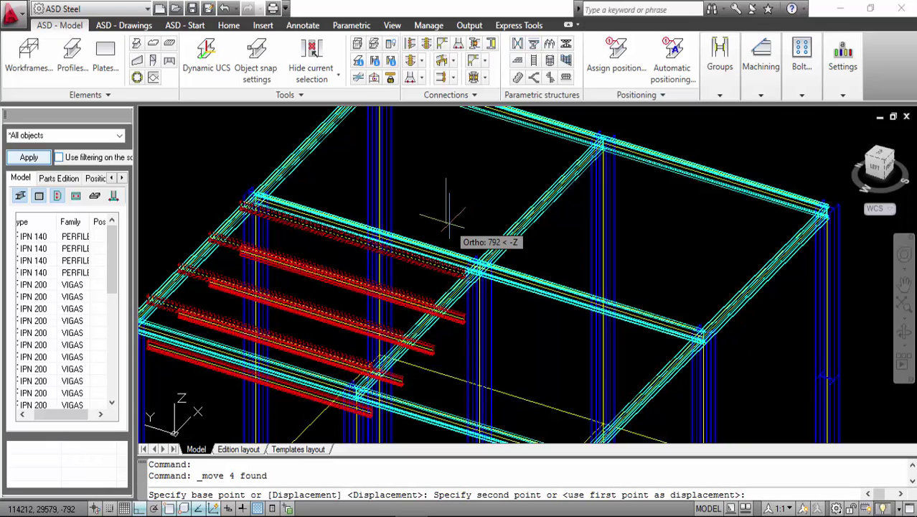
key(Escape)
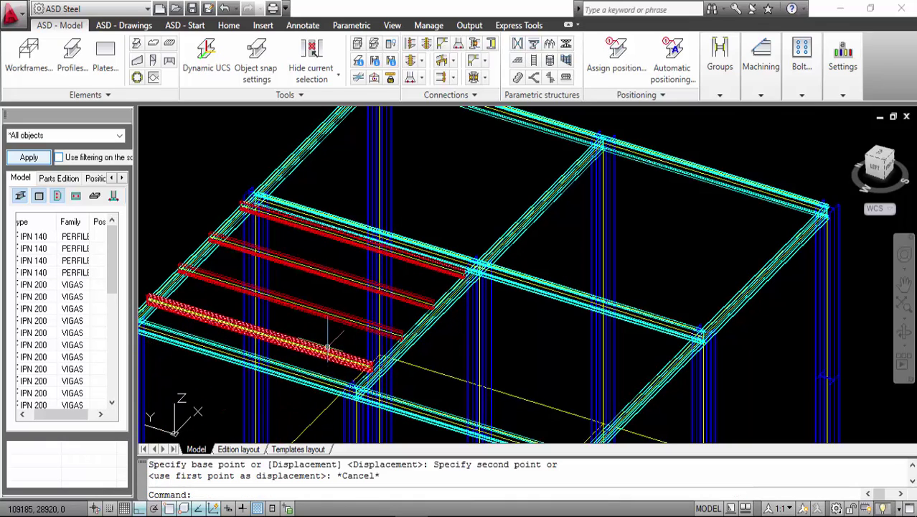
key(Escape)
Inspect the lowest red purlin's profile properties without changing them.
click(310, 345)
right_click(309, 345)
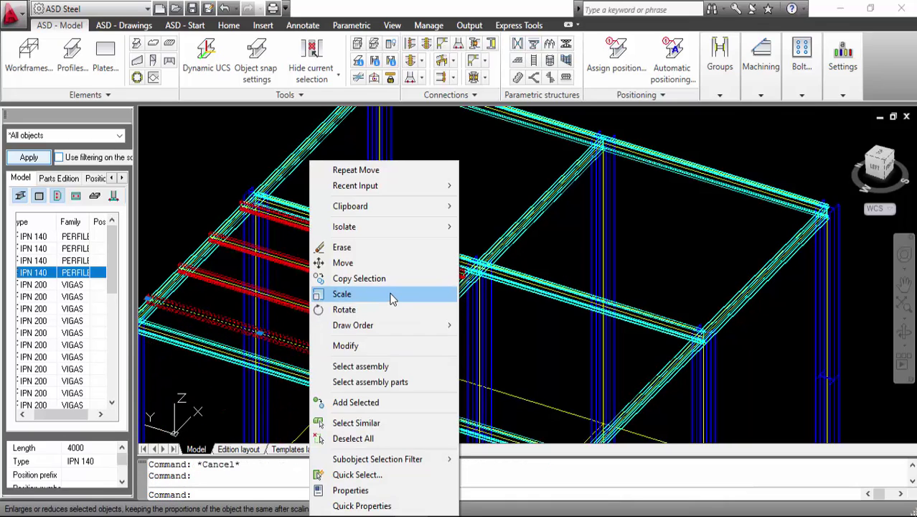
click(368, 347)
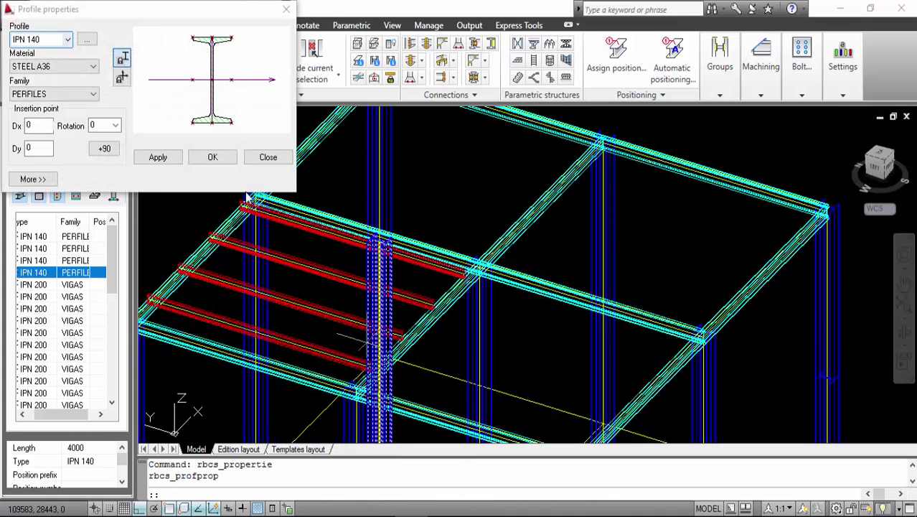
key(Escape)
key(Escape)
Move the four red IPN 140 purlins down by 140.
click(290, 338)
click(295, 305)
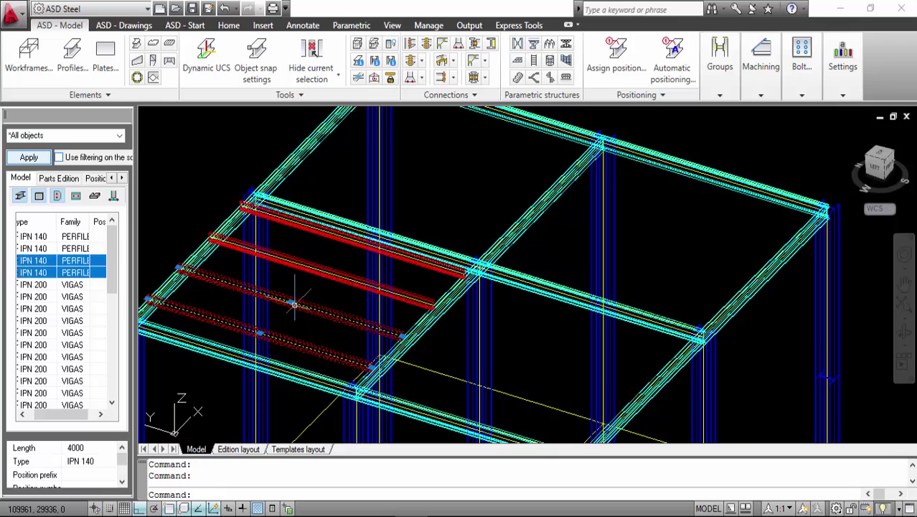
click(302, 265)
click(307, 226)
right_click(407, 183)
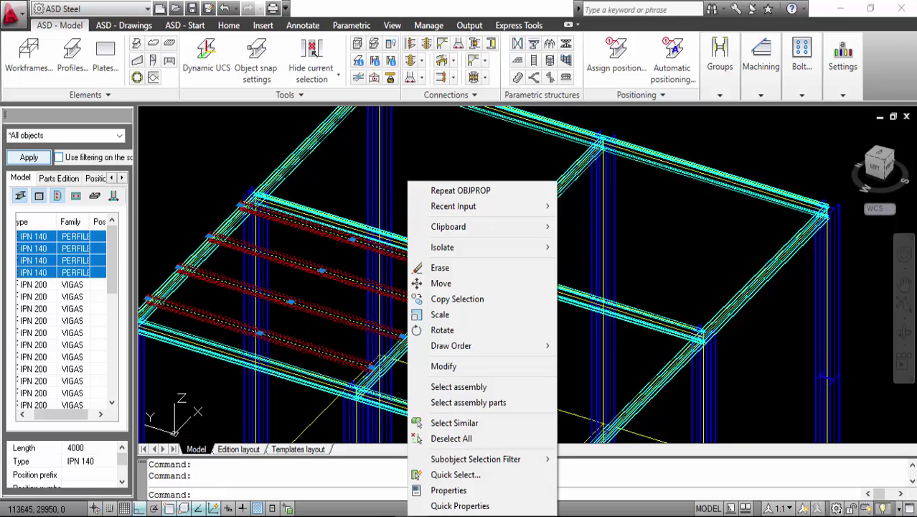
click(441, 283)
click(460, 154)
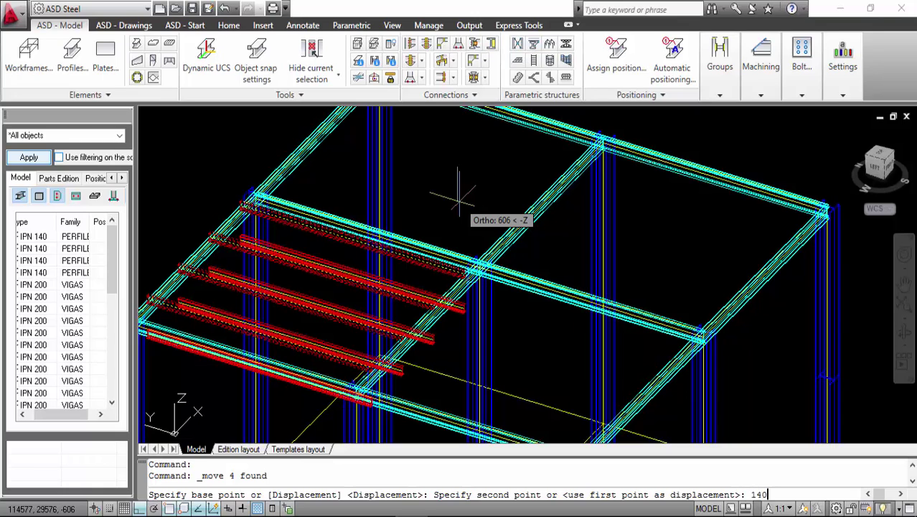
key(BackSpace)
key(BackSpace)
key(Return)
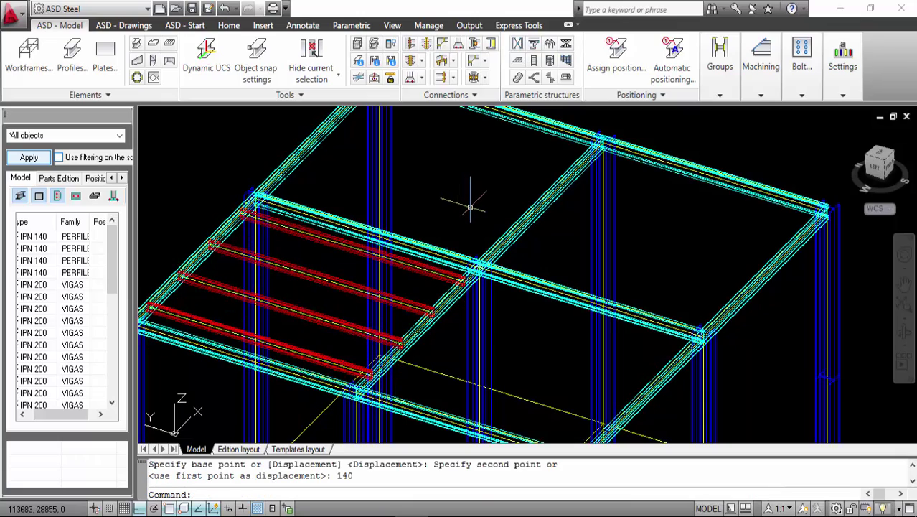
key(Escape)
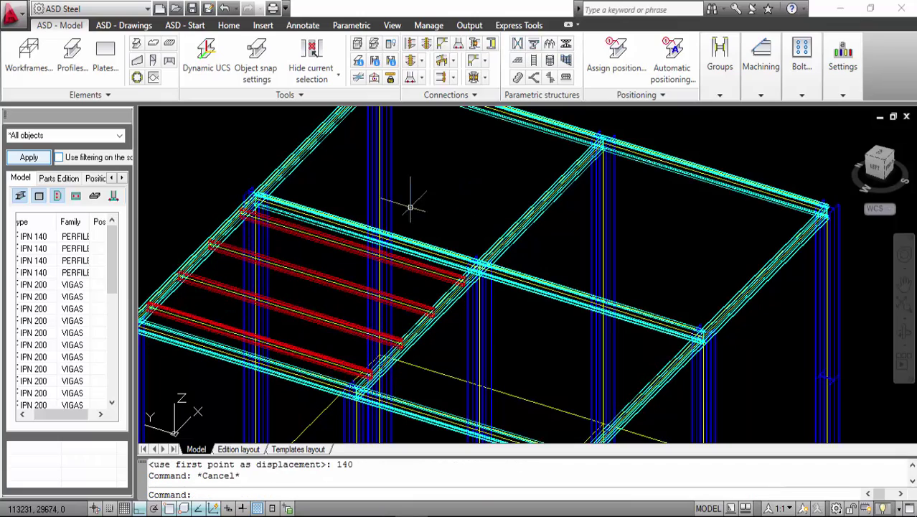
click(904, 332)
Orbit to a tilted top view of the roof.
drag(337, 316, 285, 338)
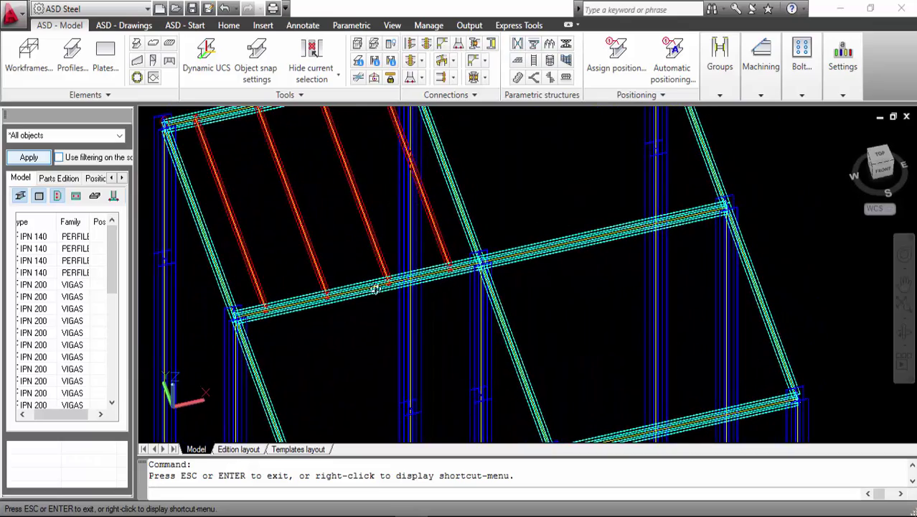
drag(374, 288, 431, 285)
key(Escape)
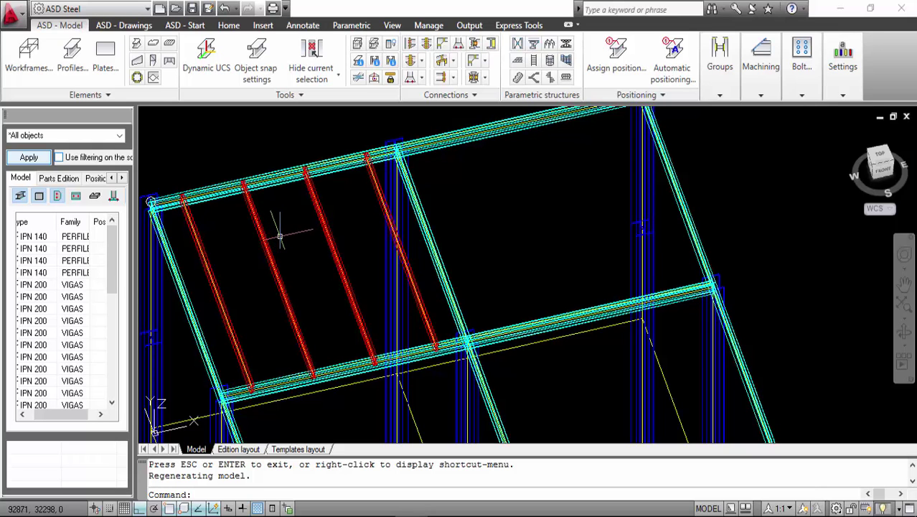
scroll(287, 267, up, 5)
scroll(287, 267, down, 5)
Select the four red IPN 140 purlins of the first bay with crossing windows.
click(364, 260)
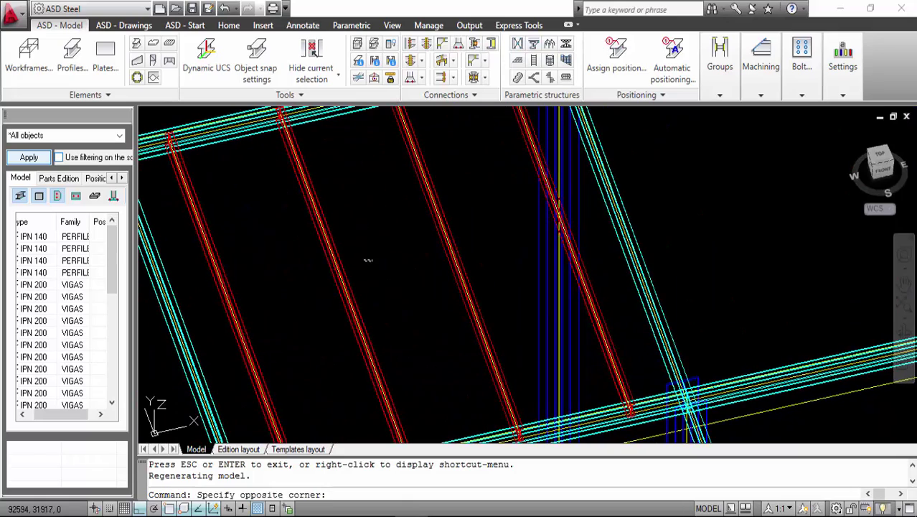
click(262, 266)
click(273, 269)
click(194, 247)
click(459, 212)
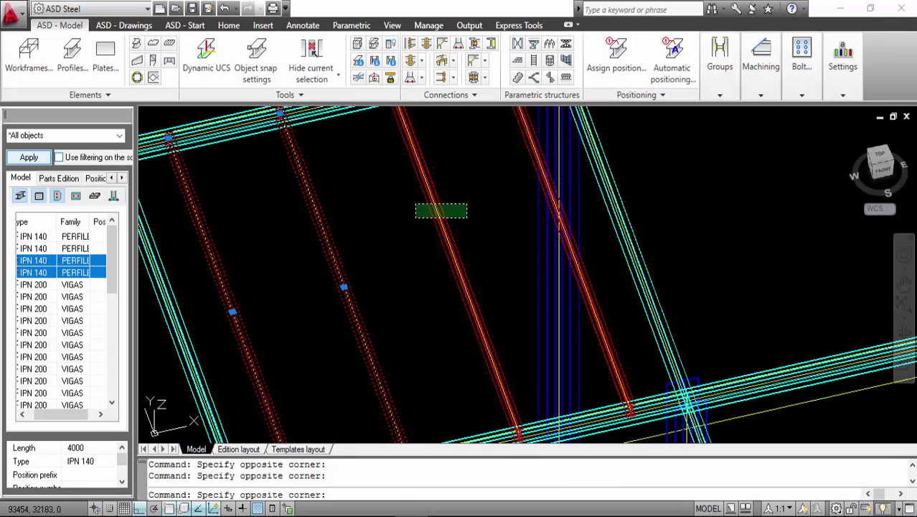
click(415, 204)
middle_drag(399, 177, 439, 212)
click(440, 212)
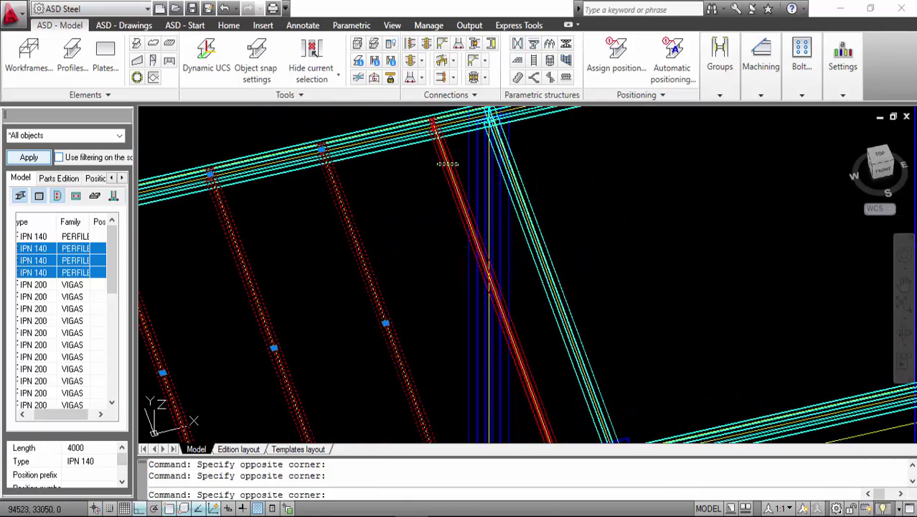
scroll(425, 147, down, 3)
middle_drag(426, 147, 382, 217)
right_click(514, 182)
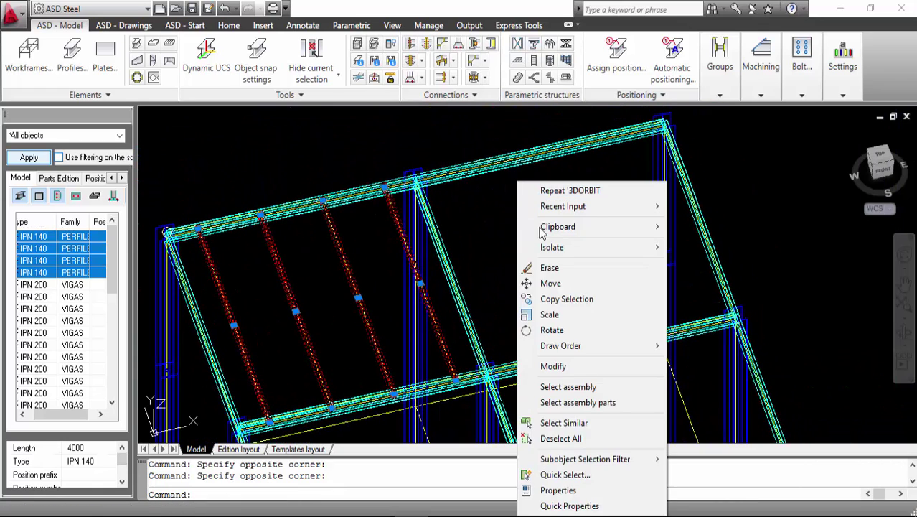
Copy the four red purlins 4000 along the frame.
click(535, 297)
scroll(539, 280, down, 5)
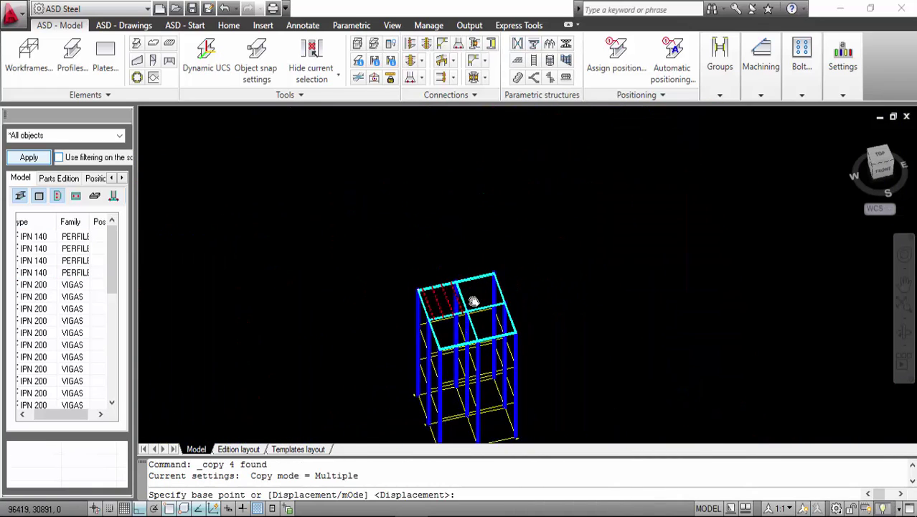
click(516, 258)
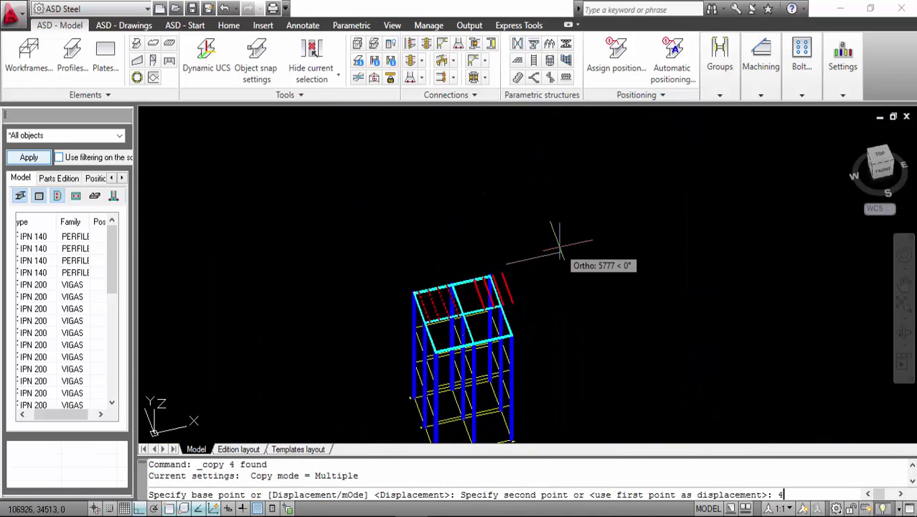
key(Return)
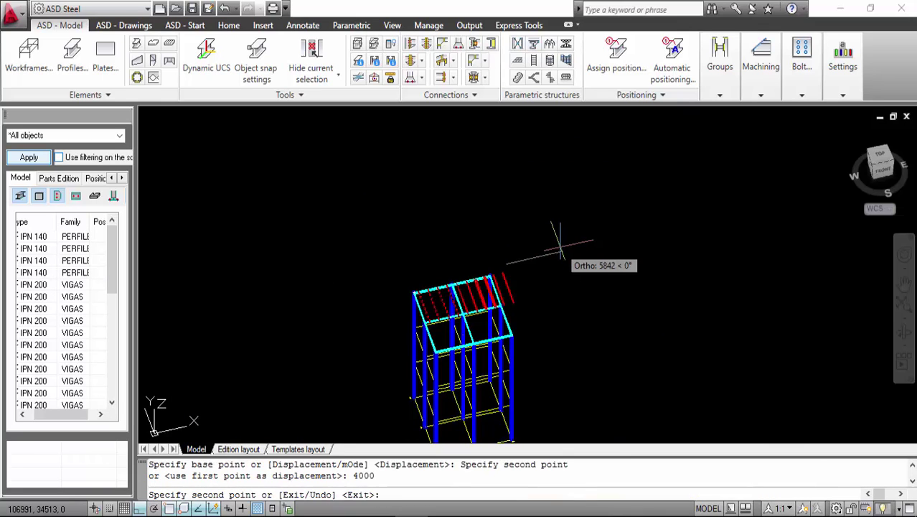
key(Escape)
Window-select the red purlins across the roof bays.
scroll(493, 305, up, 8)
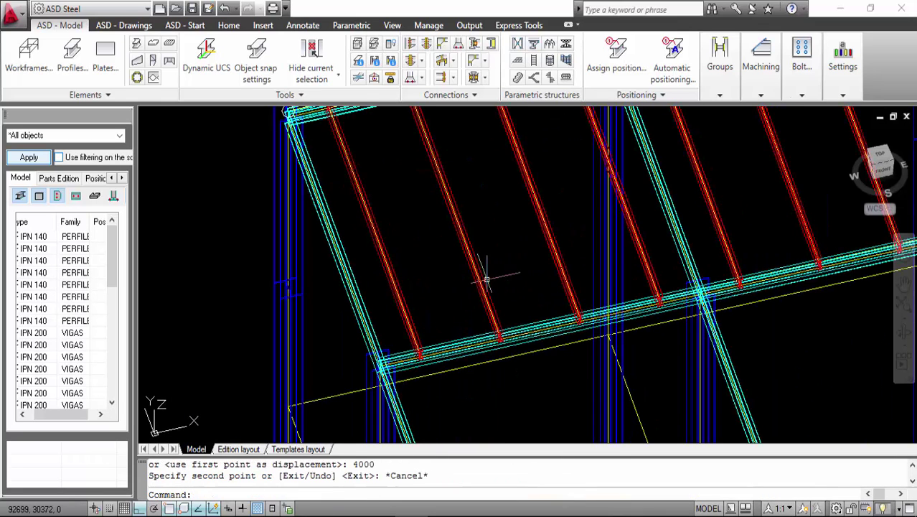
click(511, 280)
click(327, 240)
click(614, 188)
click(548, 170)
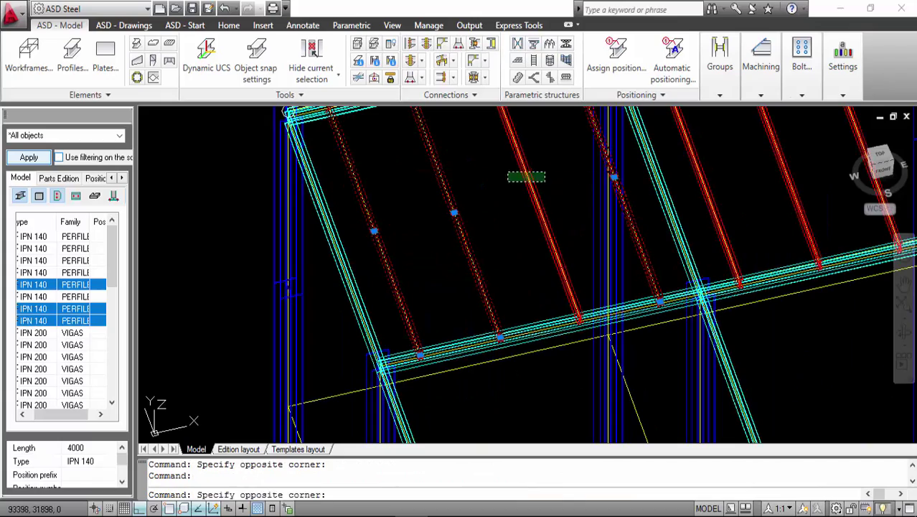
click(507, 180)
middle_drag(854, 165, 756, 204)
click(752, 208)
click(614, 170)
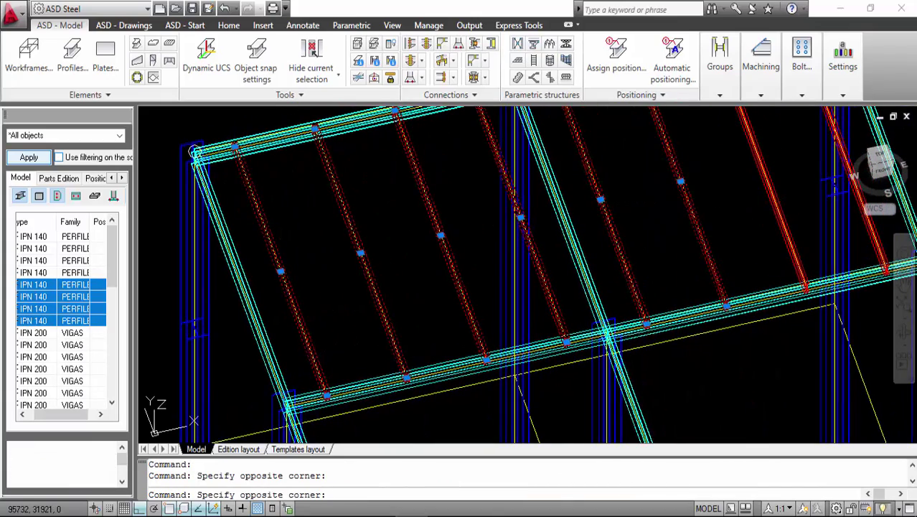
middle_drag(784, 145, 648, 239)
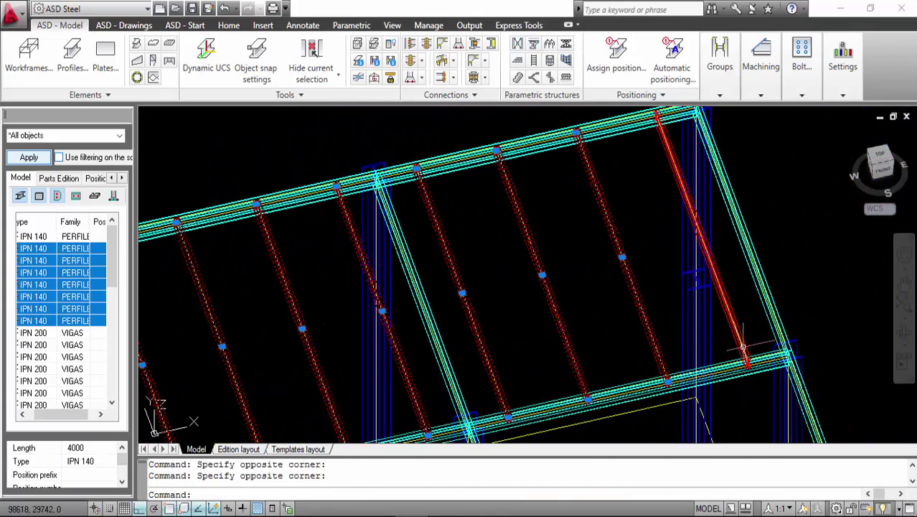
click(749, 324)
scroll(707, 305, down, 3)
scroll(554, 215, down, 3)
Move the selected purlins 4000, then undo the move.
right_click(554, 168)
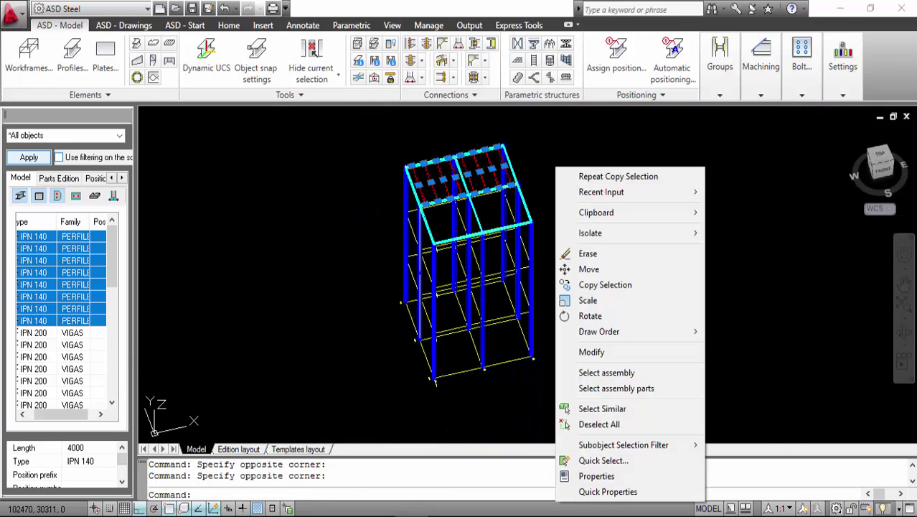
click(592, 269)
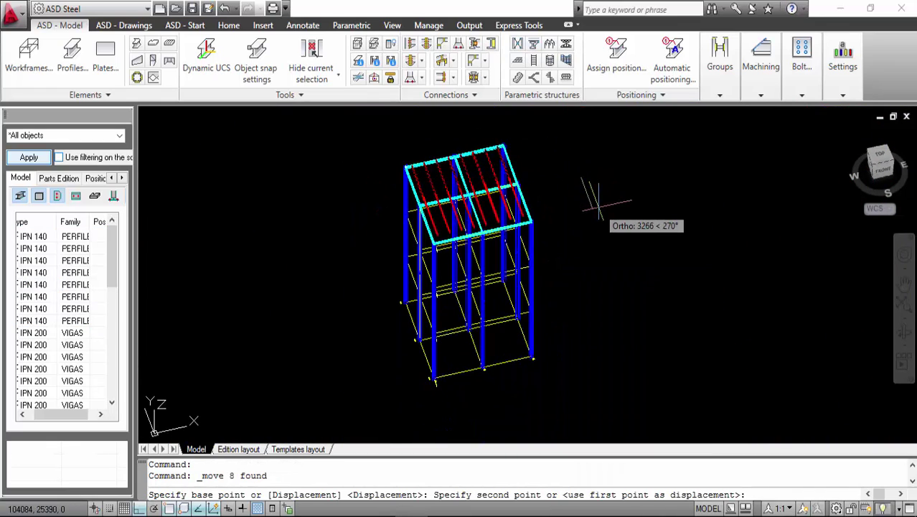
text(4000)
key(Return)
key(ctrl+z)
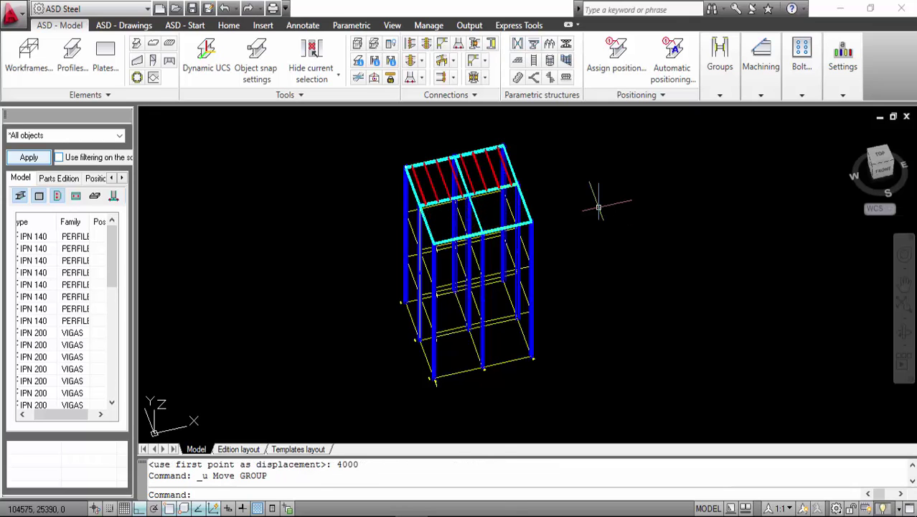
Reselect all eight red roof purlins with crossing windows.
scroll(459, 154, up, 5)
click(404, 225)
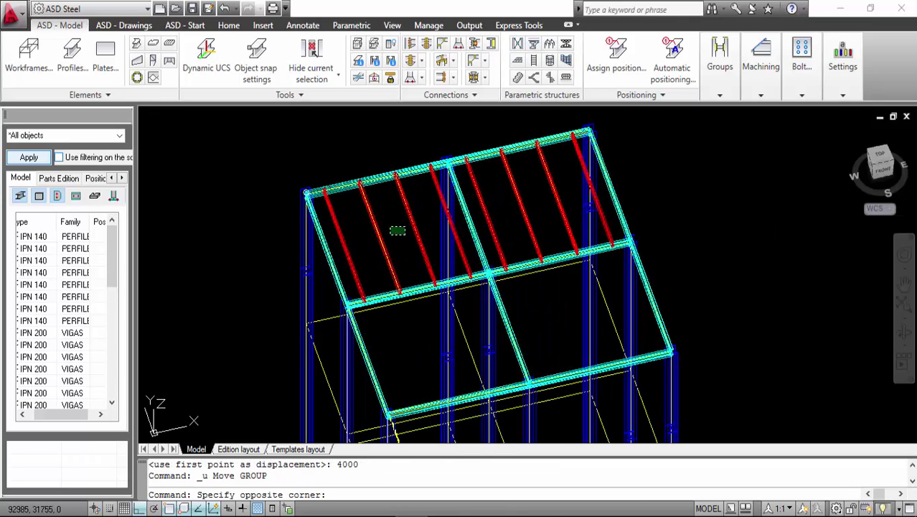
click(331, 235)
click(445, 178)
click(406, 216)
click(455, 188)
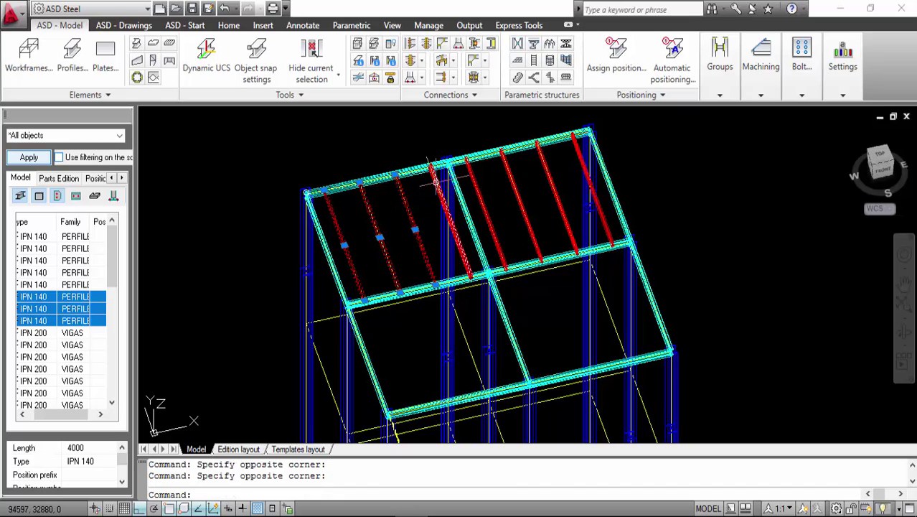
click(424, 203)
click(504, 200)
click(481, 213)
click(533, 191)
click(508, 204)
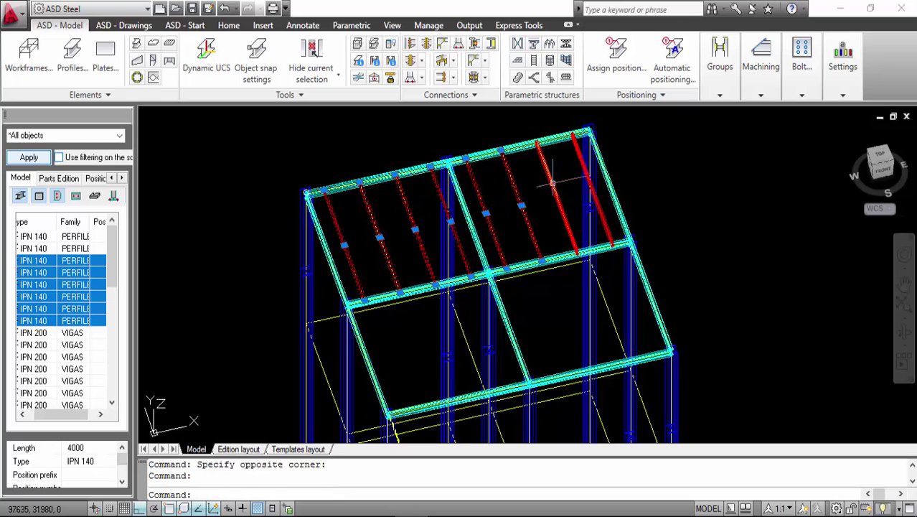
click(566, 164)
click(550, 183)
click(609, 148)
click(577, 152)
Copy the eight red purlins 4000 into the empty bays and orbit to a front view.
right_click(726, 170)
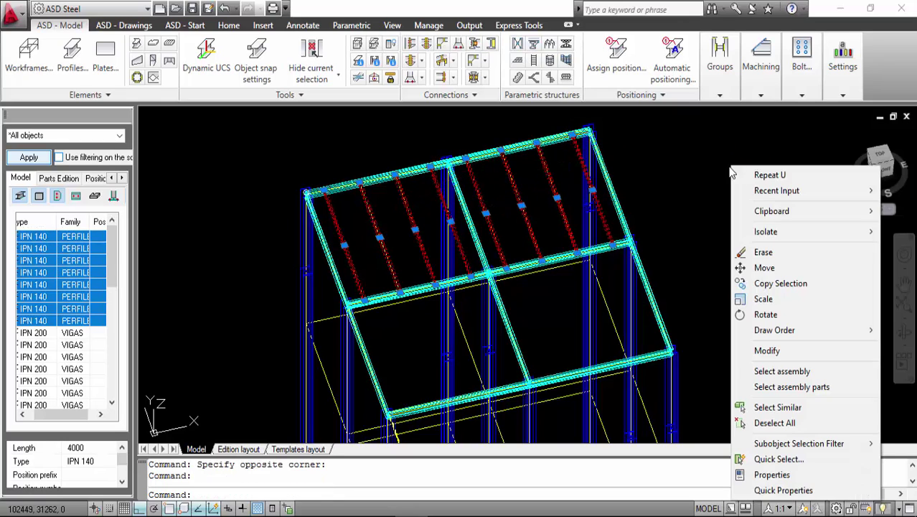
click(761, 283)
click(728, 157)
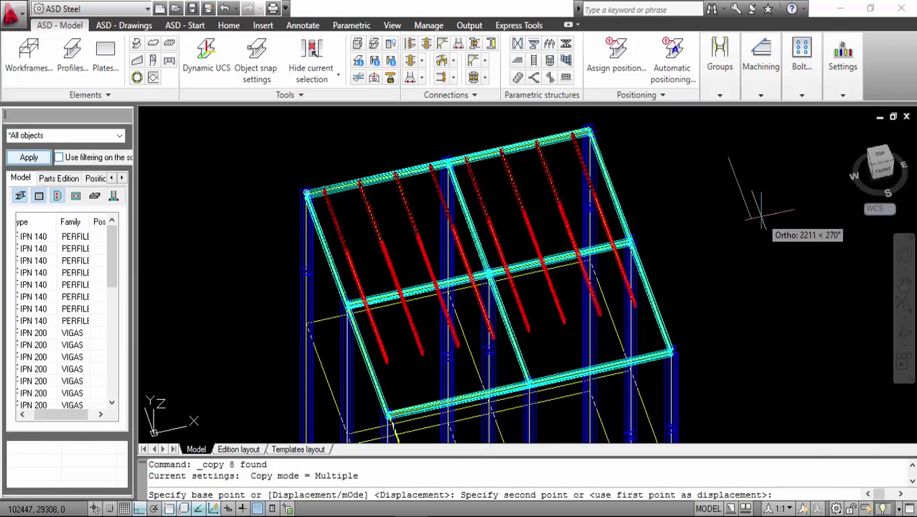
text(4000)
key(Return)
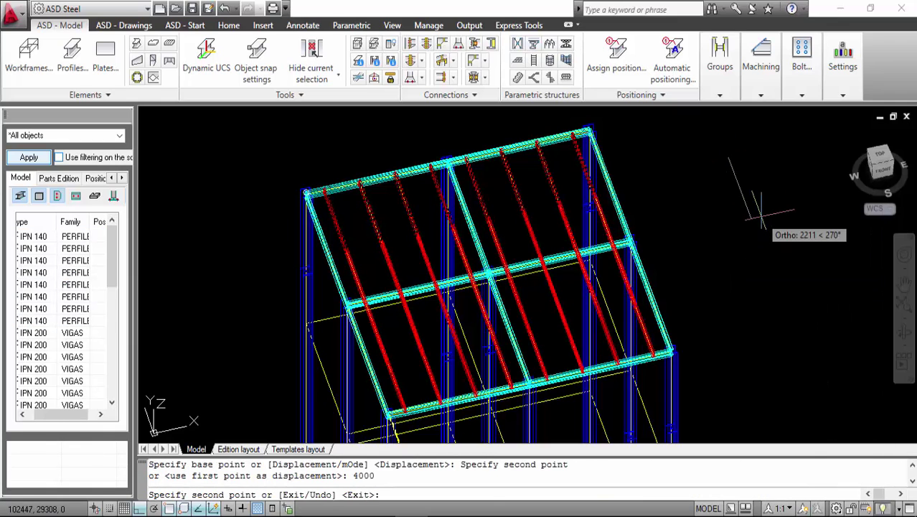
key(Escape)
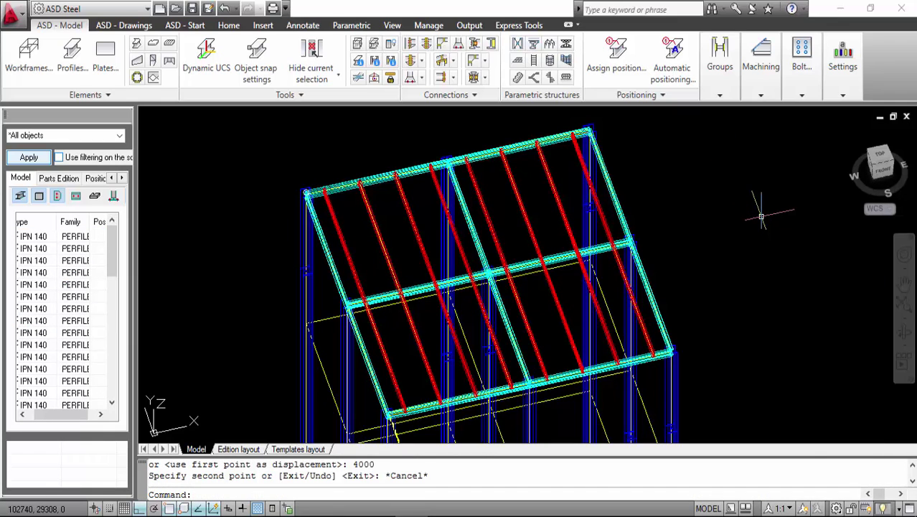
click(903, 344)
drag(875, 337, 772, 242)
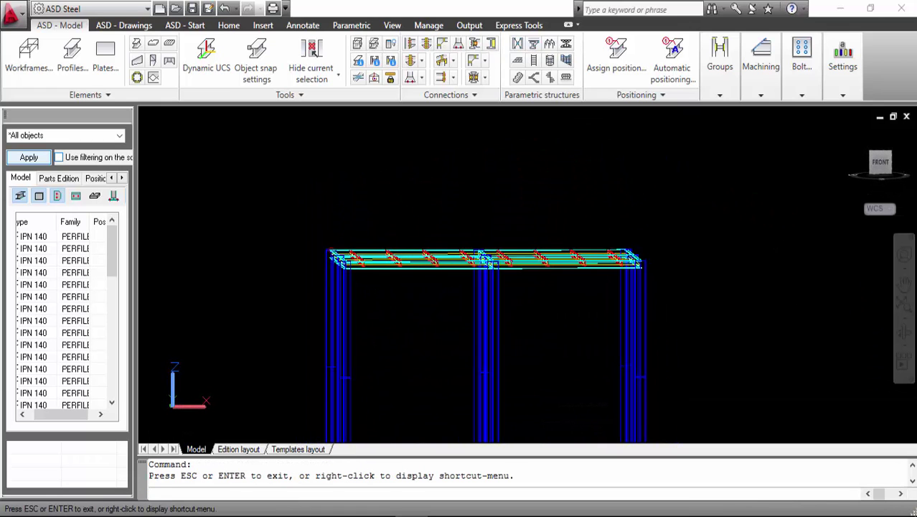
Window-select the roof beams and purlins and copy them 5000 and 10000 downward.
key(Escape)
click(267, 216)
click(718, 281)
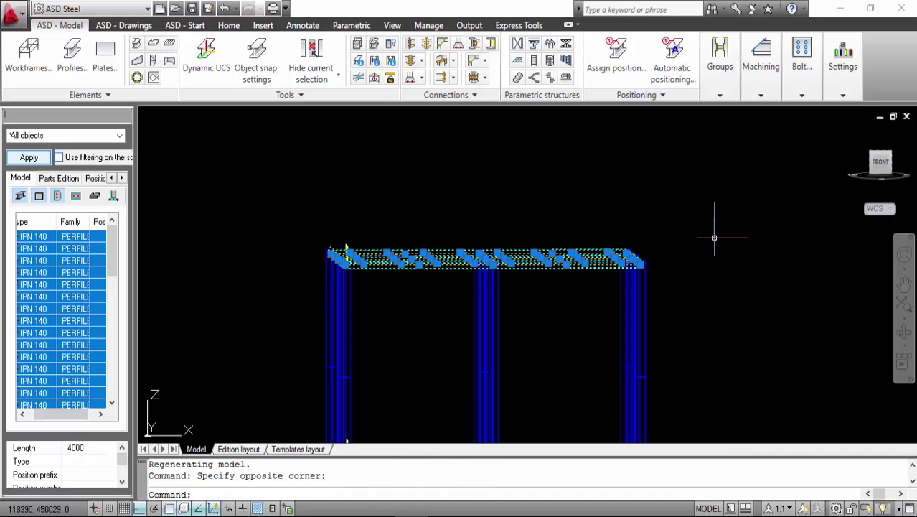
right_click(713, 236)
click(750, 300)
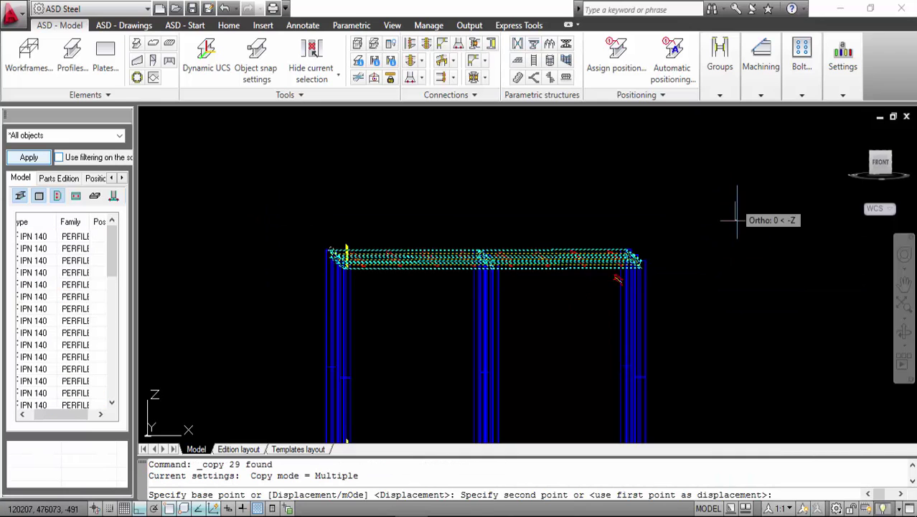
scroll(717, 165, down, 3)
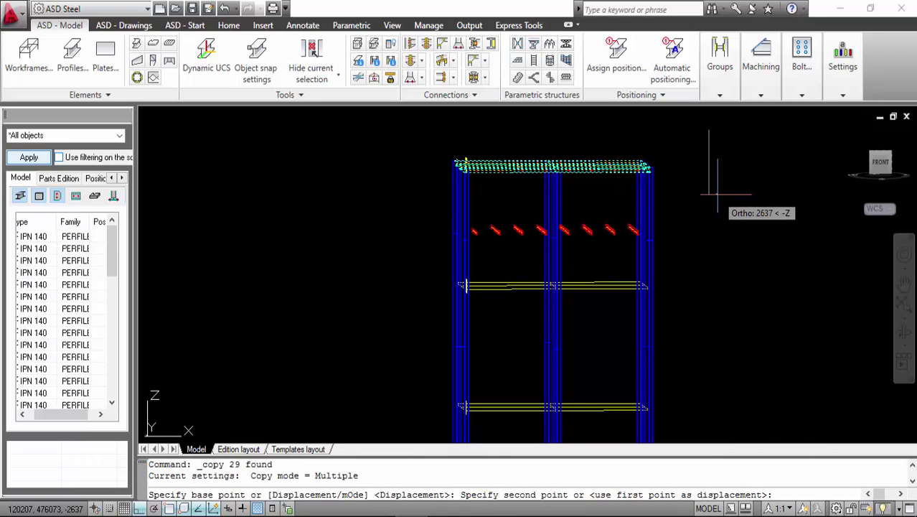
text(5000)
key(Return)
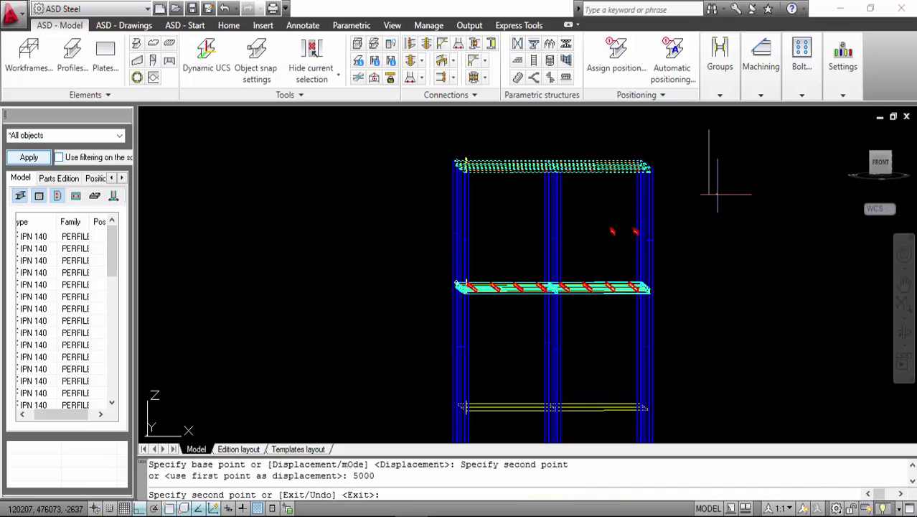
text(1000)
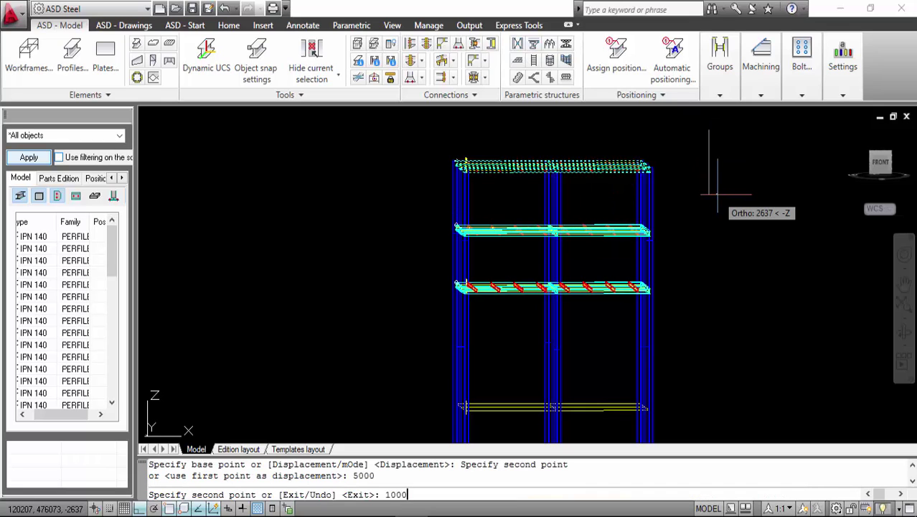
text(0)
key(Return)
text(1)
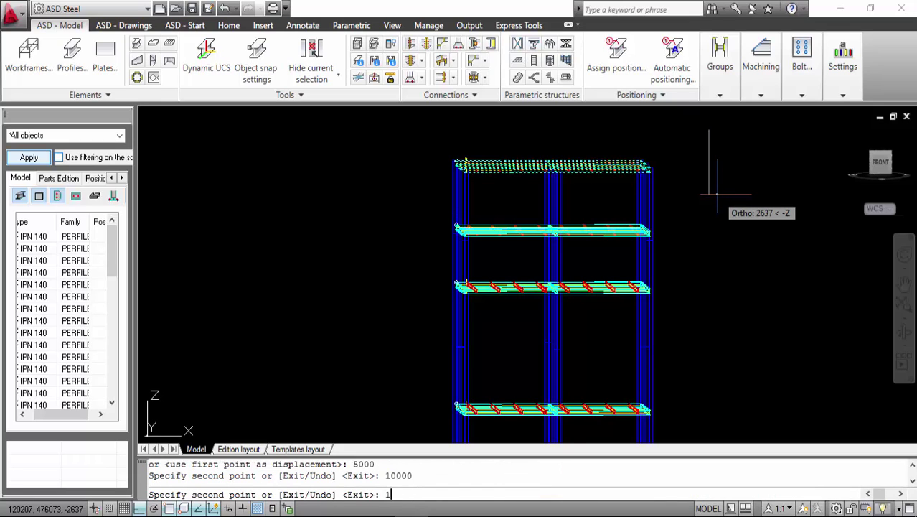
text(500)
key(Escape)
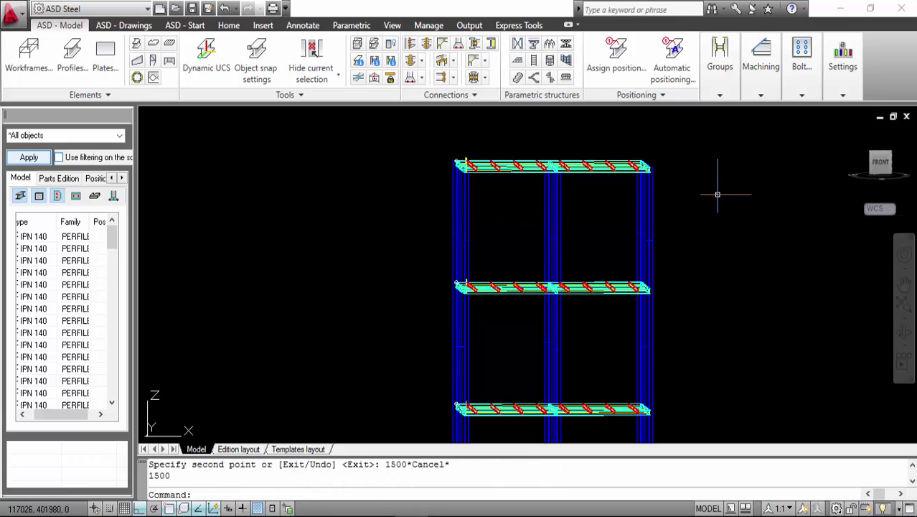
Orbit to show all three levels and regenerate the display with RE.
scroll(559, 180, down, 4)
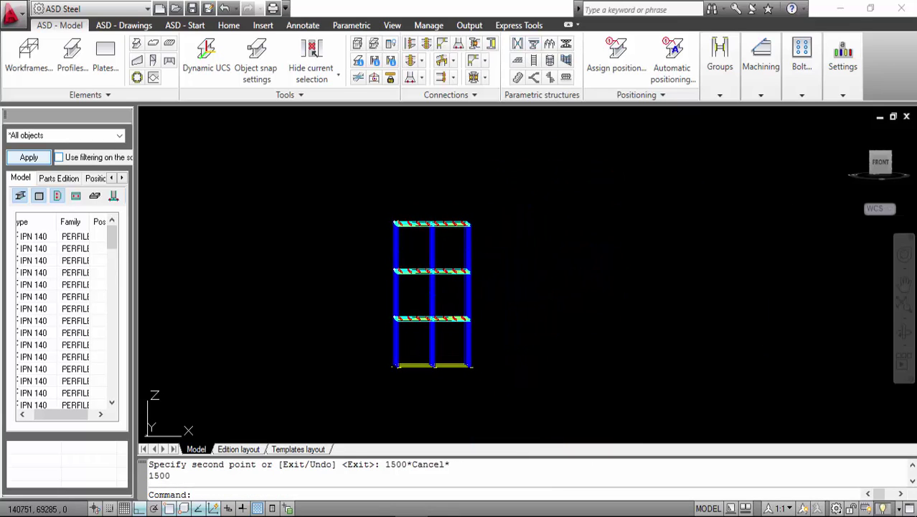
click(904, 331)
drag(553, 320, 438, 337)
scroll(427, 292, up, 3)
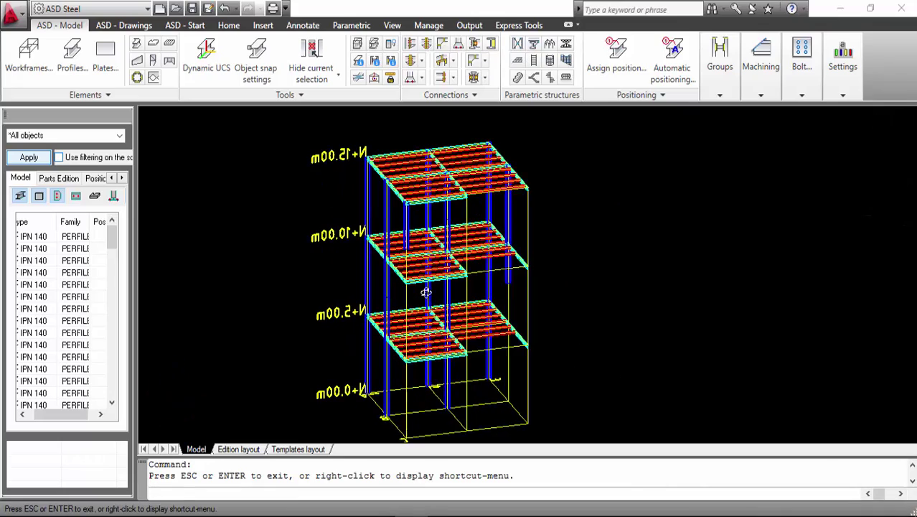
key(Escape)
text(re)
key(Return)
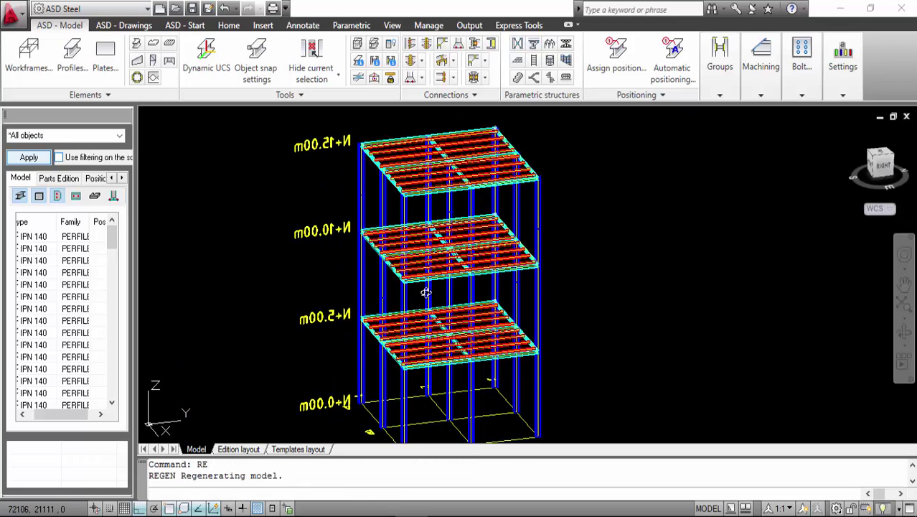
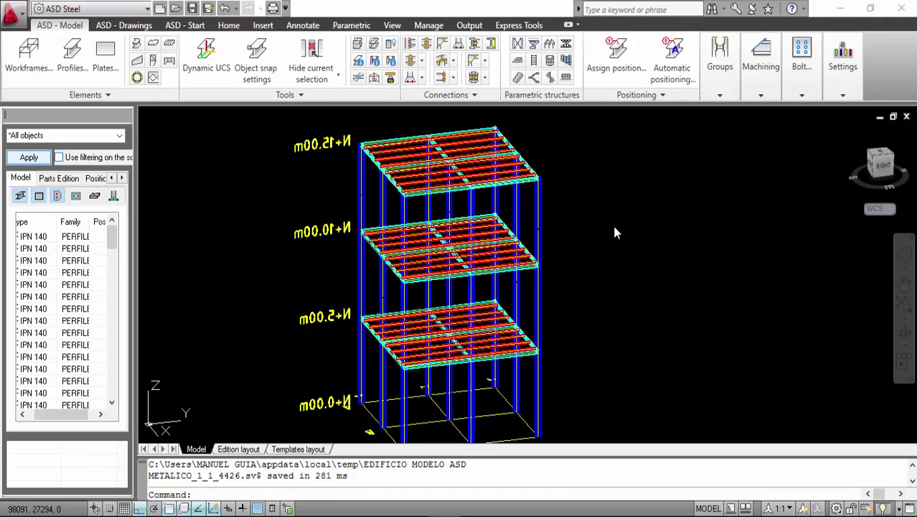
Pan and zoom onto the base of the corner column at level N+0.00m.
middle_drag(595, 282, 596, 269)
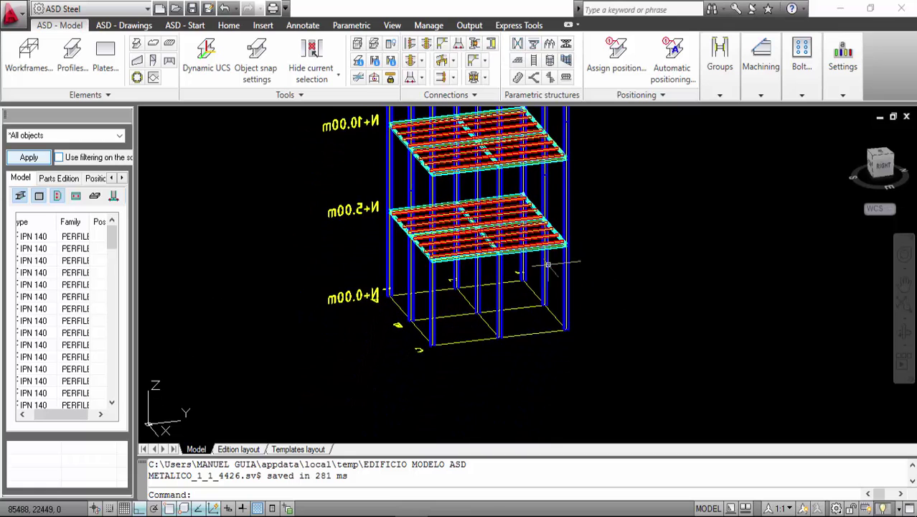
scroll(440, 342, up, 5)
scroll(443, 345, up, 3)
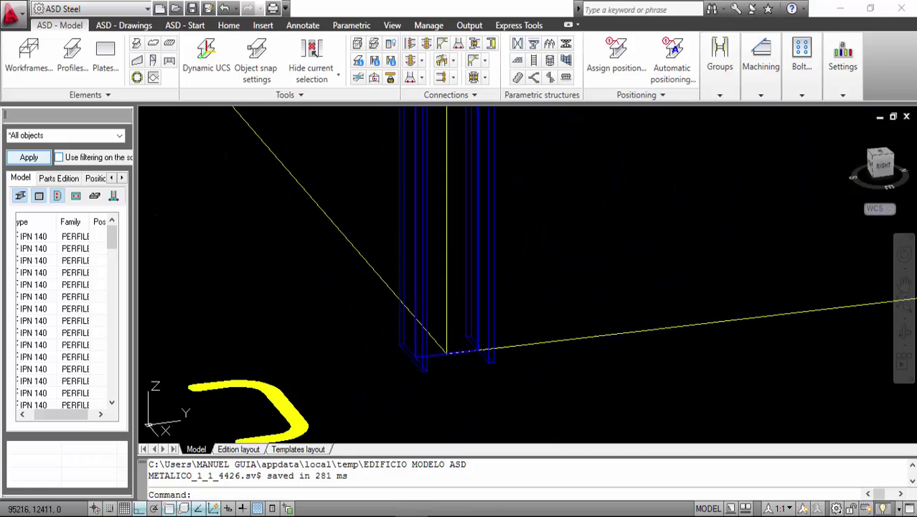
scroll(437, 352, up, 1)
middle_drag(450, 256, 454, 226)
scroll(453, 226, down, 3)
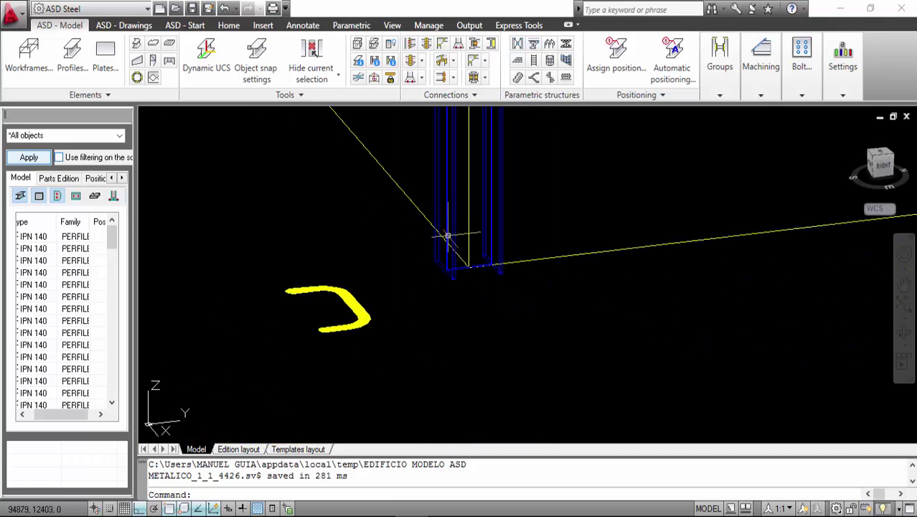
middle_drag(434, 287, 394, 327)
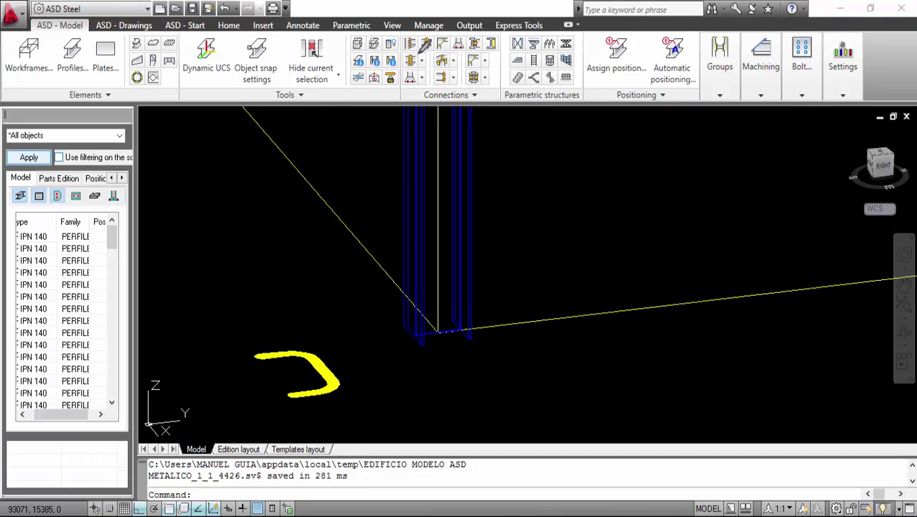
mouse_move(401, 30)
mouse_down()
mouse_move(403, 101)
mouse_move(505, 97)
mouse_move(503, 33)
mouse_move(401, 31)
mouse_up()
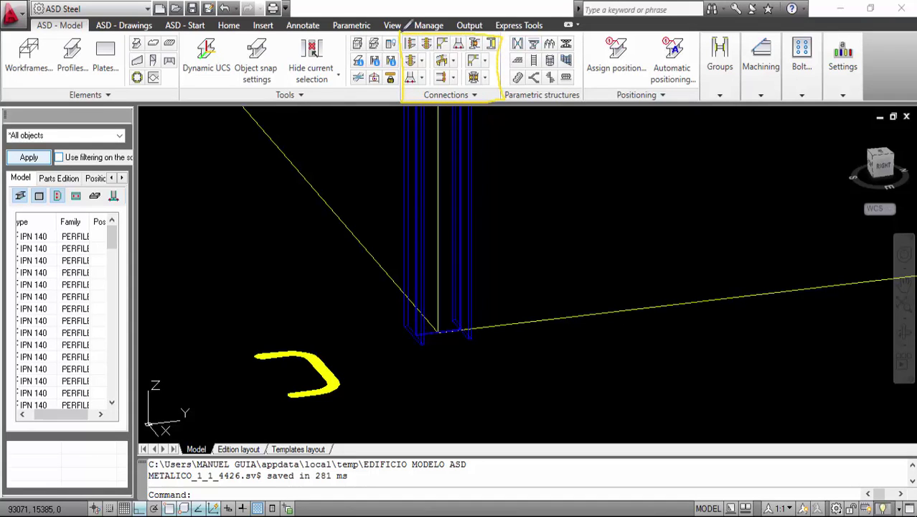
Leave annotation mode and start the Column base - fixed connection from the Connections panel.
right_click(453, 53)
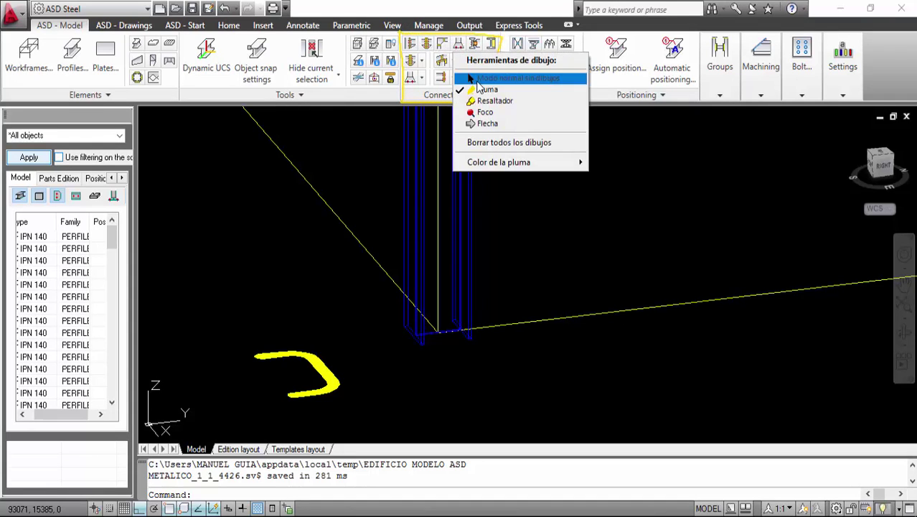
click(474, 79)
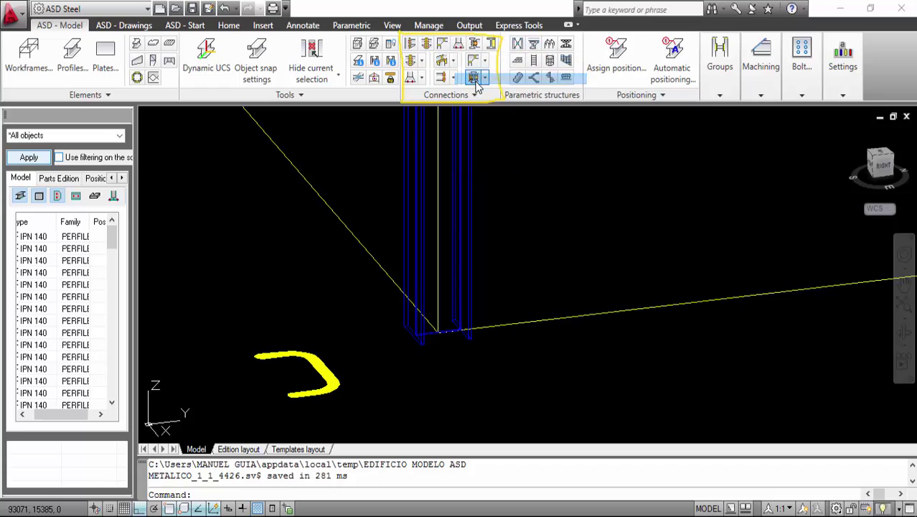
click(423, 79)
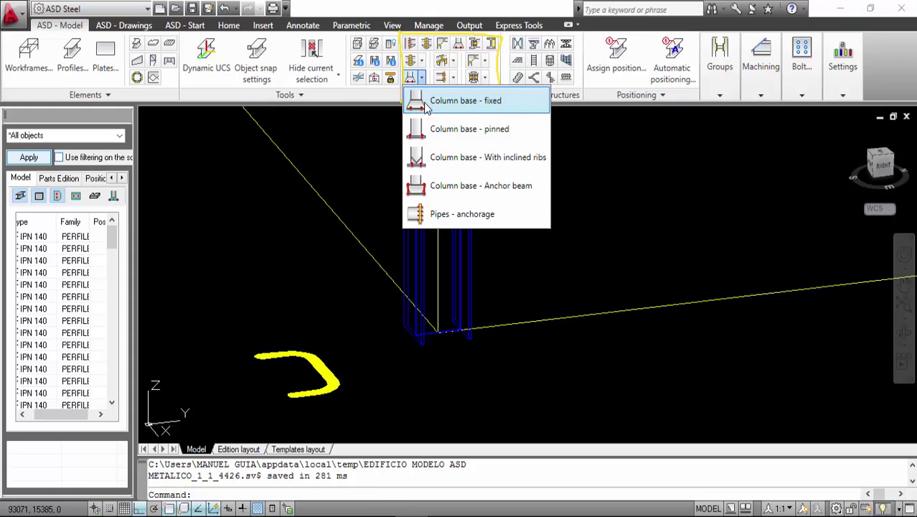
click(425, 105)
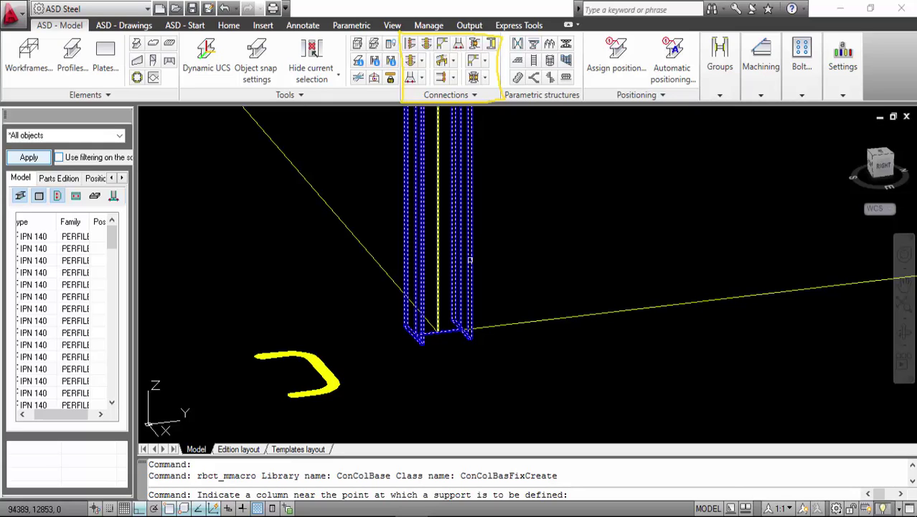
Zoom in and pick the corner column to place the fixed column base.
scroll(471, 342, up, 3)
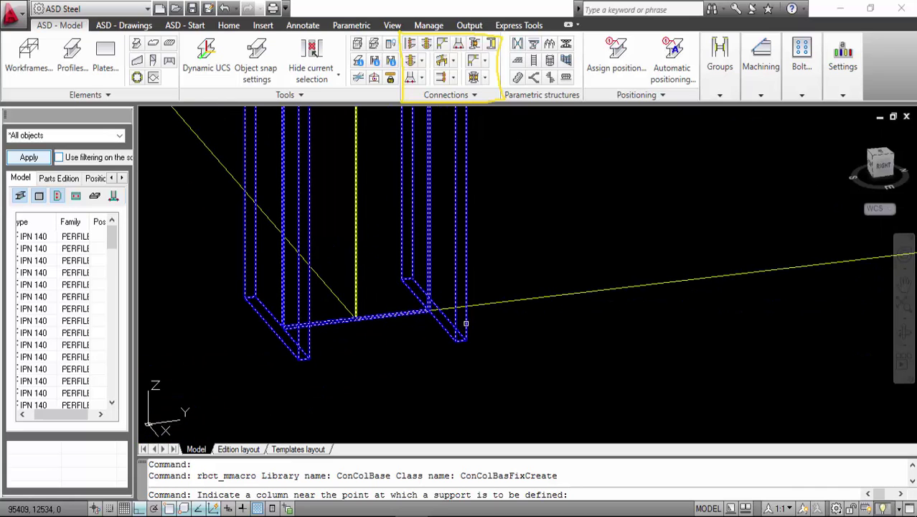
scroll(332, 263, up, 3)
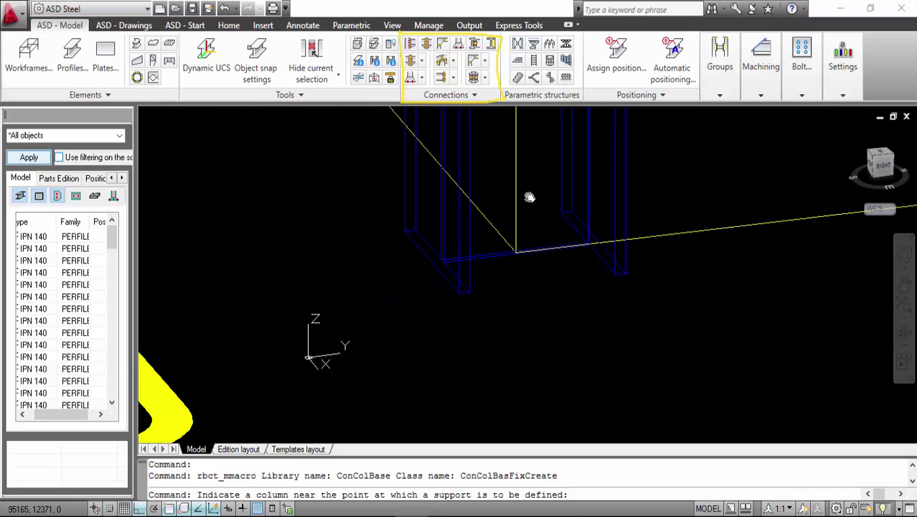
scroll(529, 238, down, 3)
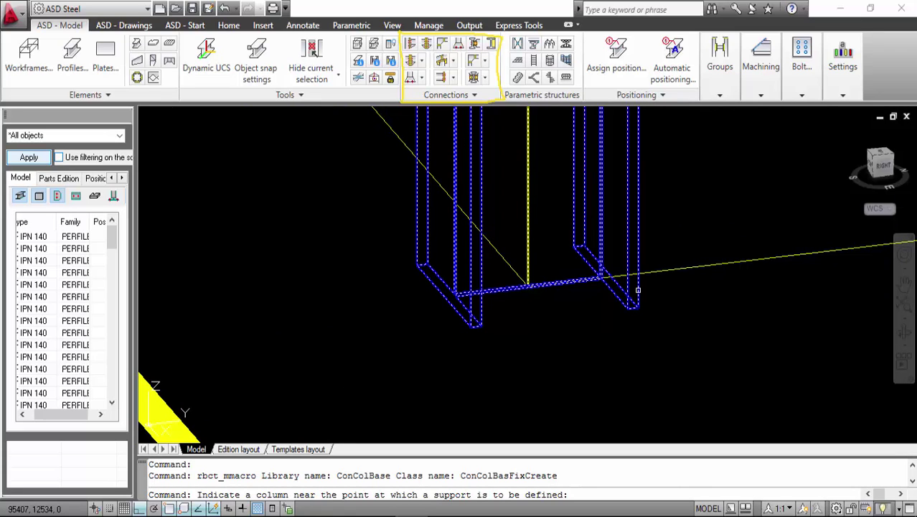
click(638, 290)
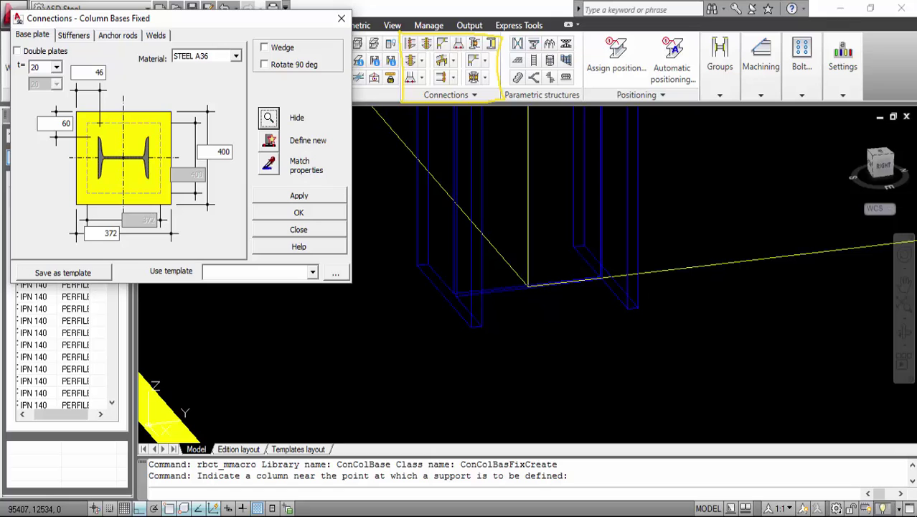
Change the base plate width from 372 to 400.
double_click(108, 234)
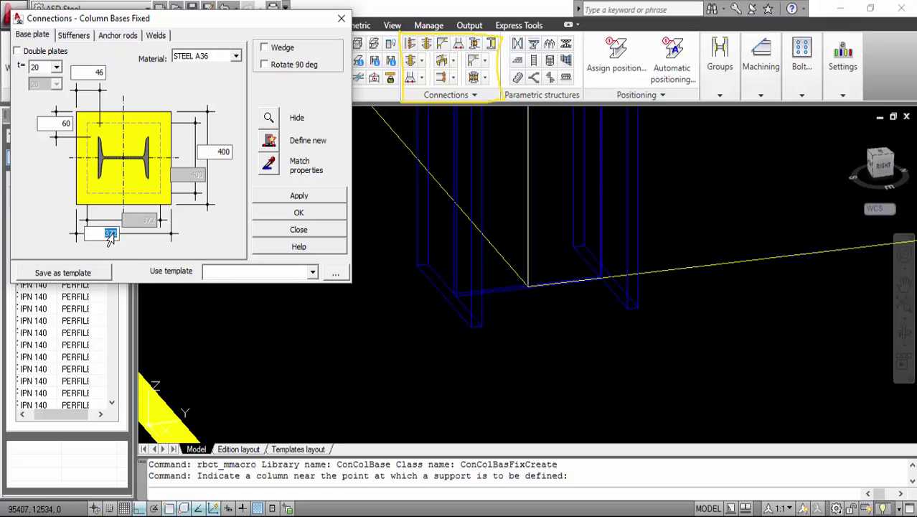
text(400)
double_click(200, 152)
Launch Windows Calculator (Calculadora) from the Start menu.
key(super)
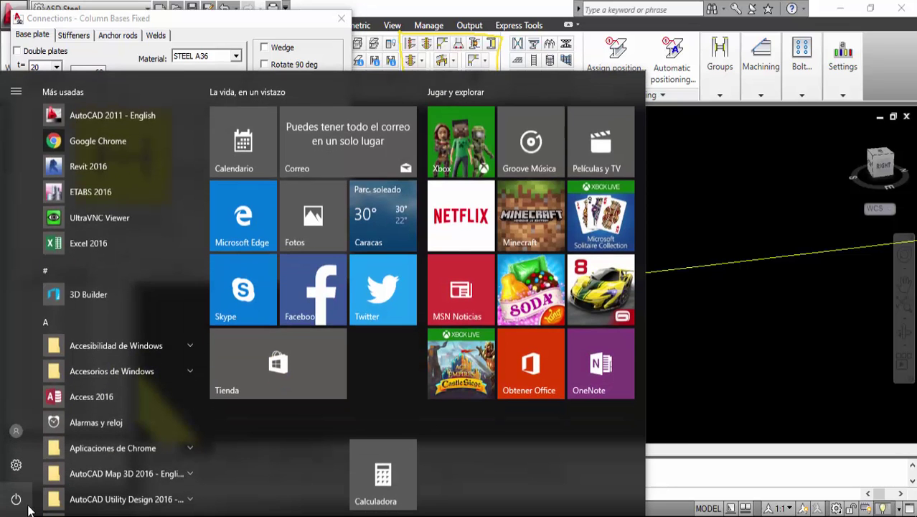
text(c)
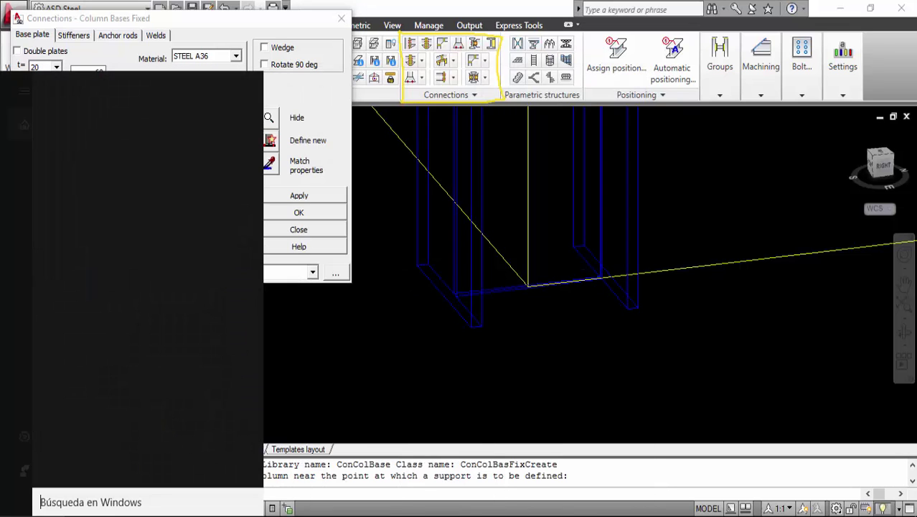
text(AL)
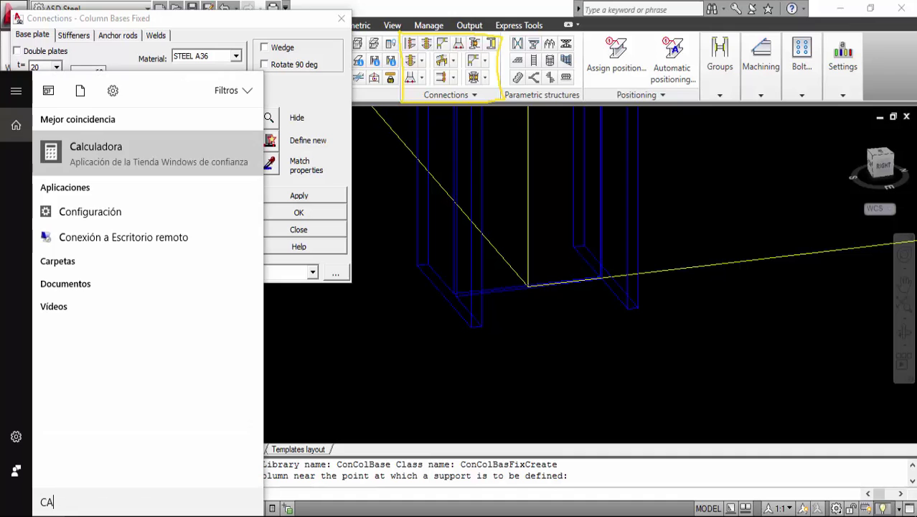
click(122, 151)
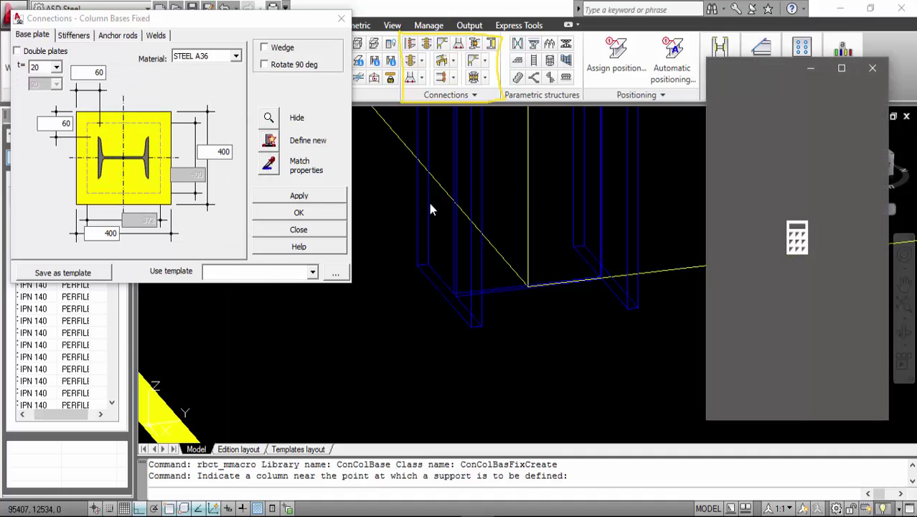
Compute 400 minus 280 to get 120.
click(729, 331)
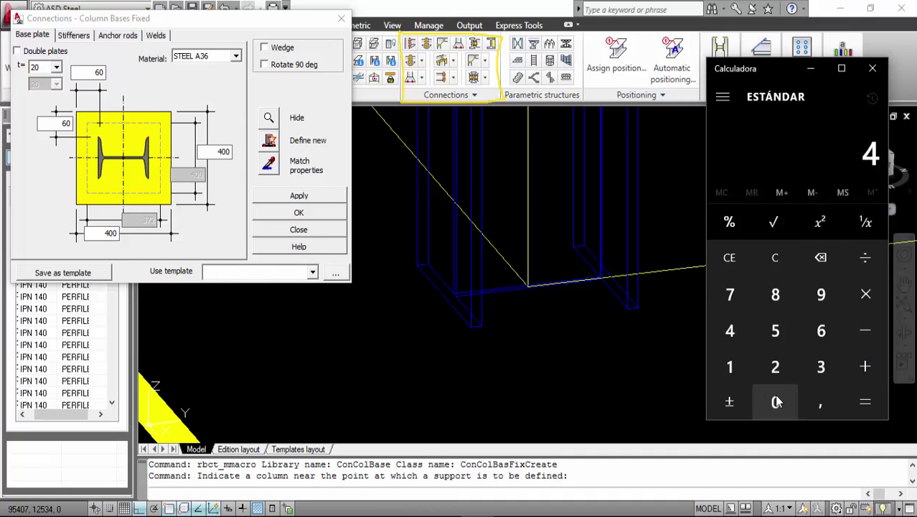
click(776, 402)
click(776, 402)
click(864, 330)
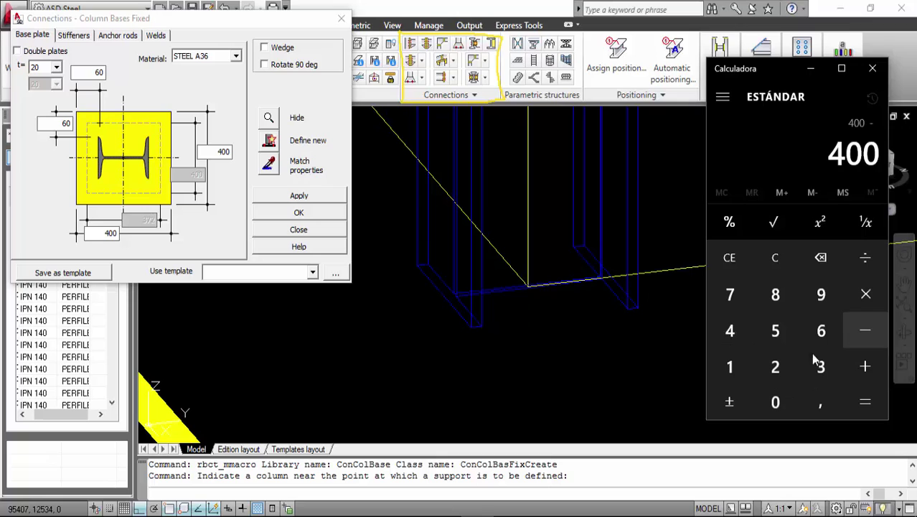
click(775, 366)
click(779, 297)
click(777, 401)
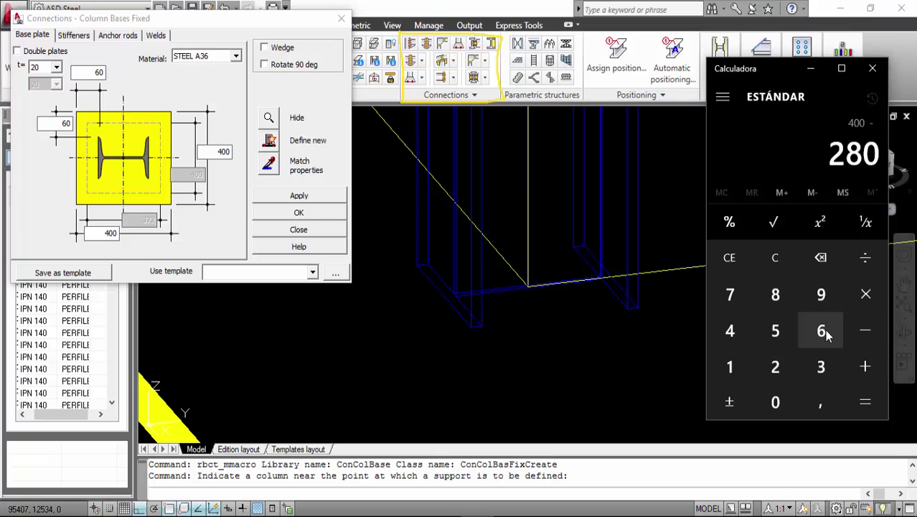
click(863, 399)
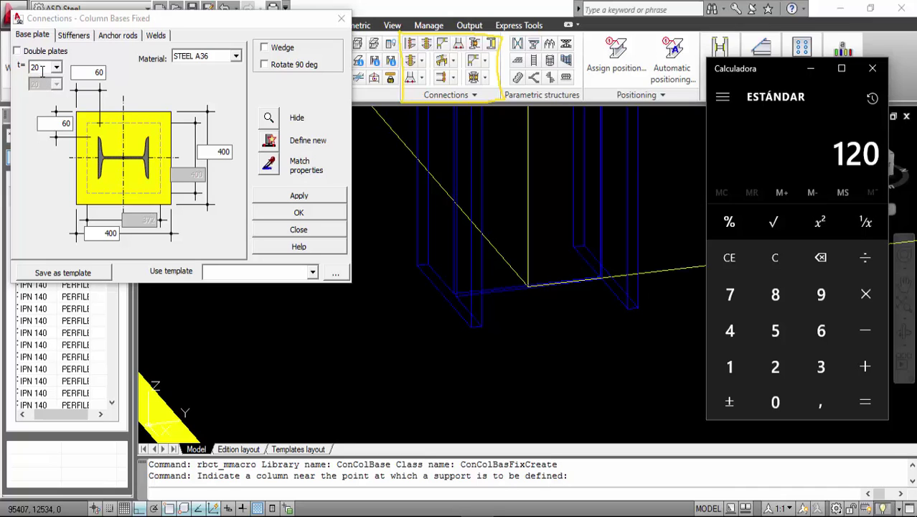
Keep Double plates unchecked for a single base plate and show the Stiffeners settings.
click(19, 59)
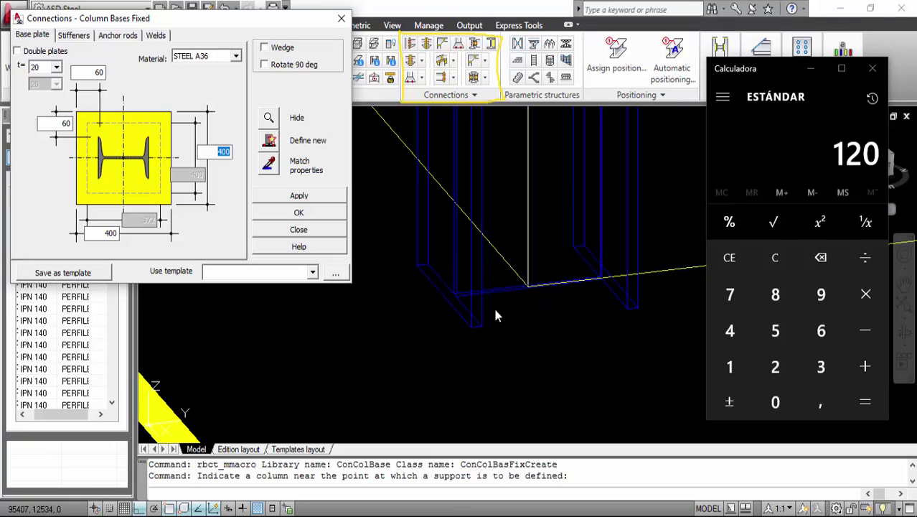
click(17, 52)
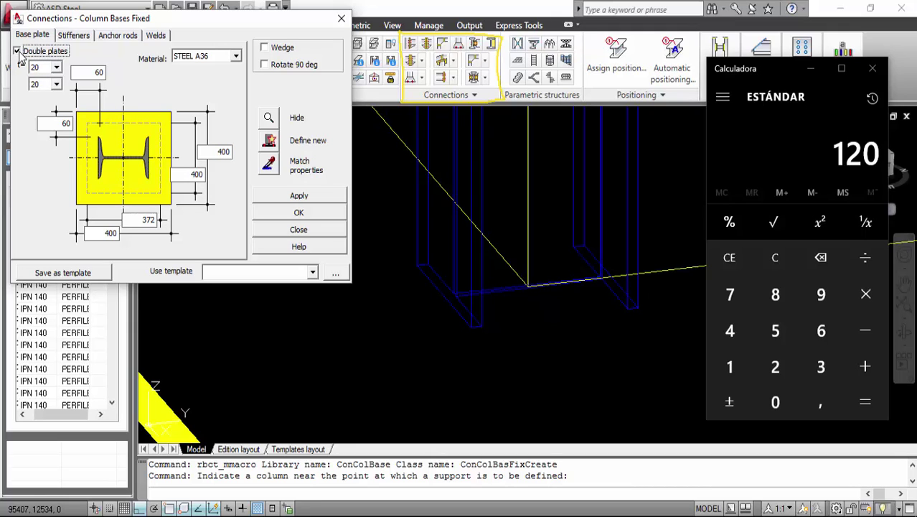
click(17, 51)
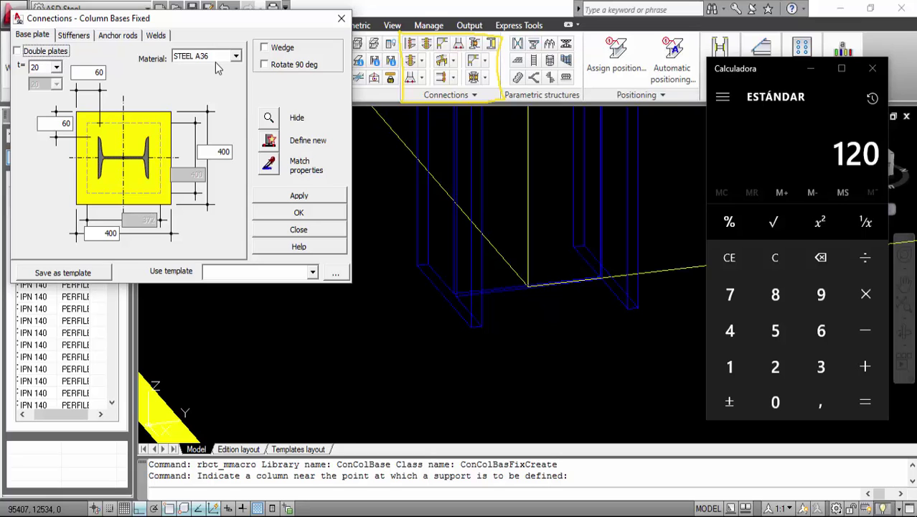
click(75, 35)
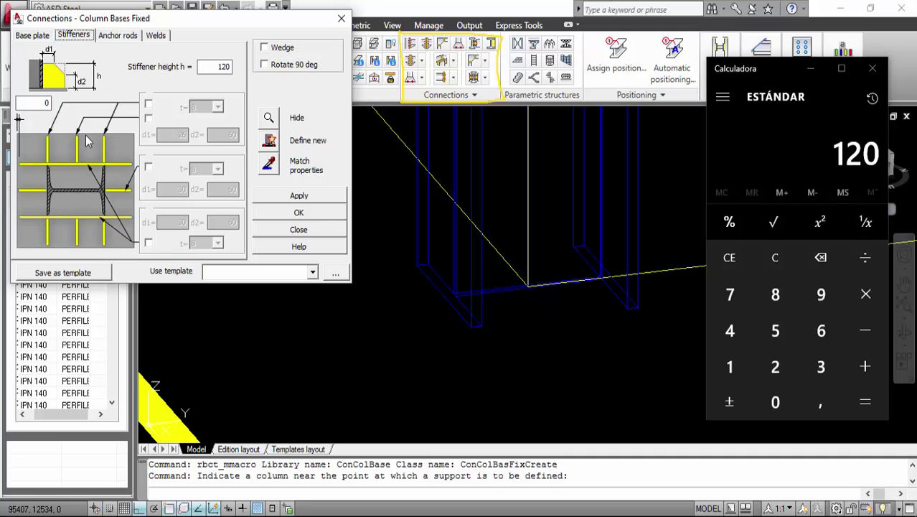
Enable the first stiffener set with height 150 and d1 and d2 both 50.
click(148, 106)
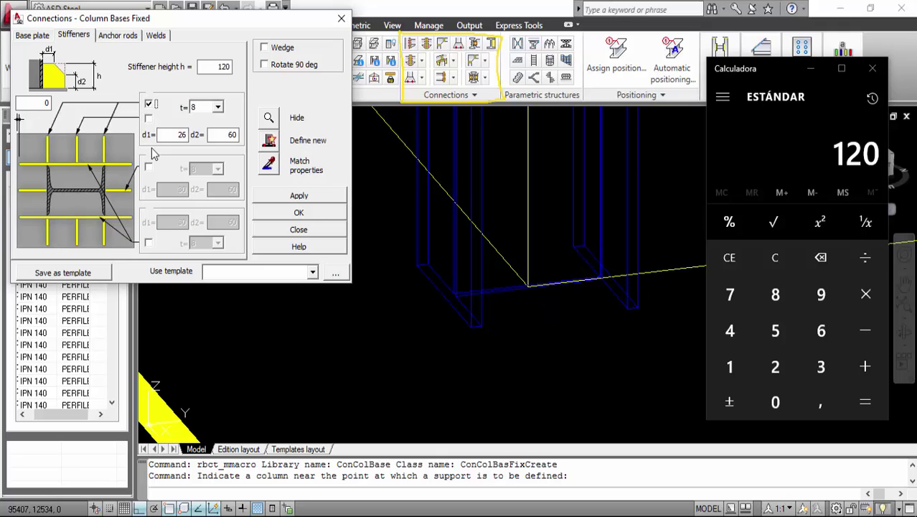
double_click(179, 135)
text(26)
double_click(211, 70)
text(150)
drag(164, 137, 180, 134)
text(50)
double_click(228, 135)
text(50)
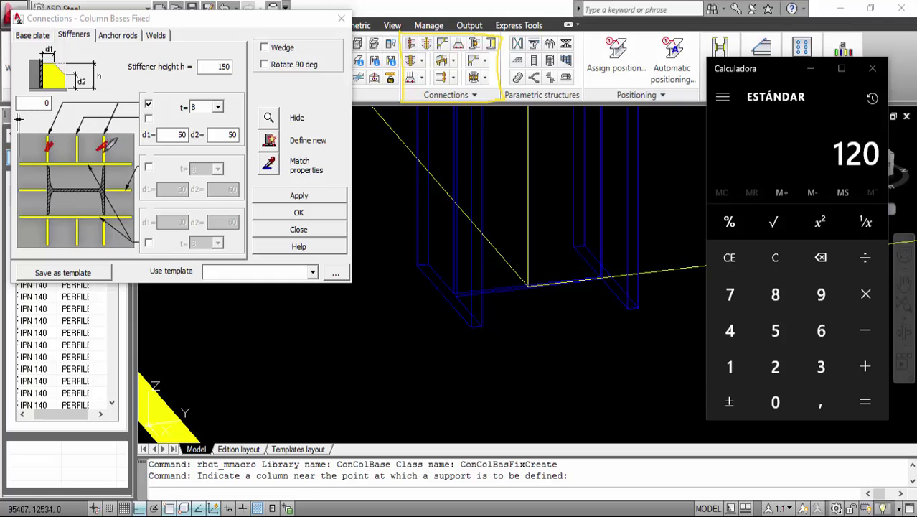
Mark the stiffener options and matching diagram stiffeners with red screen annotations.
mouse_move(153, 94)
mouse_down()
mouse_move(144, 108)
mouse_move(153, 97)
mouse_up()
mouse_move(65, 230)
mouse_down()
mouse_move(45, 231)
mouse_move(107, 230)
mouse_up()
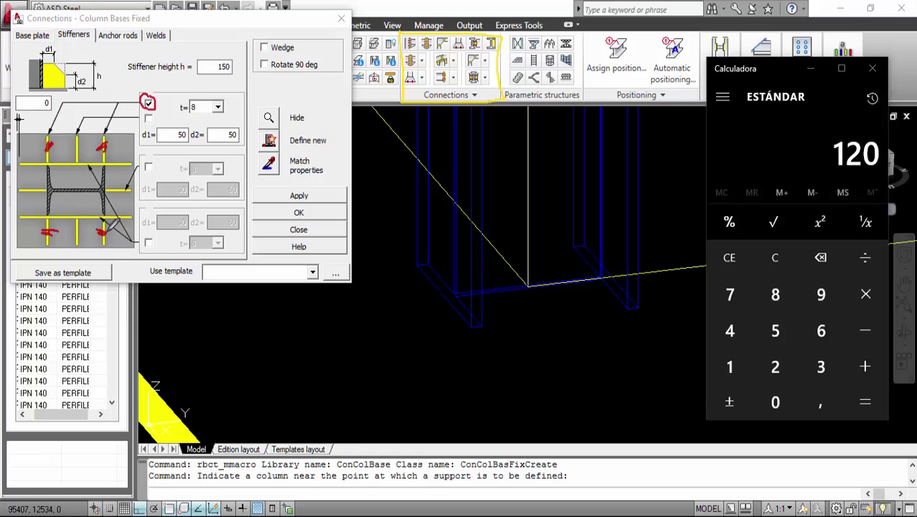
mouse_move(153, 159)
mouse_down()
mouse_move(141, 158)
mouse_move(142, 172)
mouse_move(154, 161)
mouse_move(140, 158)
mouse_up()
mouse_move(126, 178)
mouse_down()
mouse_move(118, 193)
mouse_move(131, 196)
mouse_move(119, 181)
mouse_up()
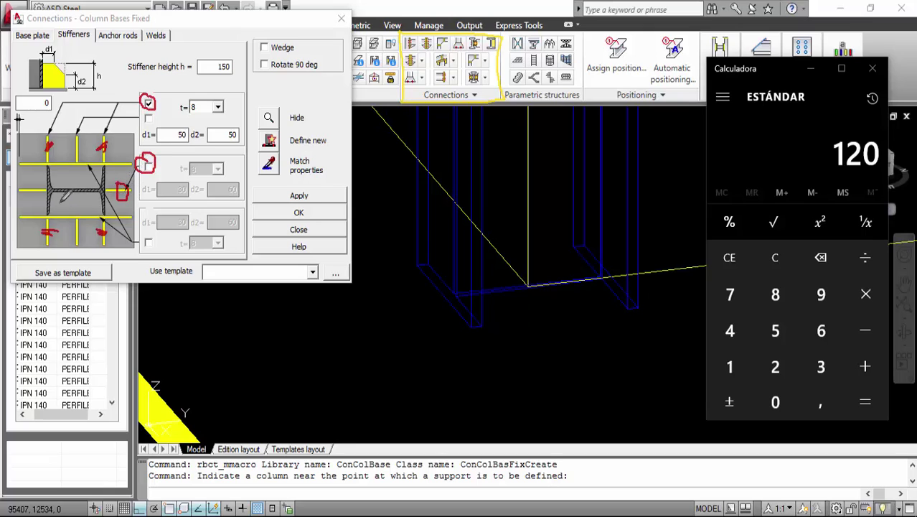
mouse_move(43, 179)
mouse_down()
mouse_move(31, 185)
mouse_move(35, 202)
mouse_move(46, 178)
mouse_up()
mouse_move(147, 231)
mouse_down()
mouse_move(140, 252)
mouse_move(154, 236)
mouse_up()
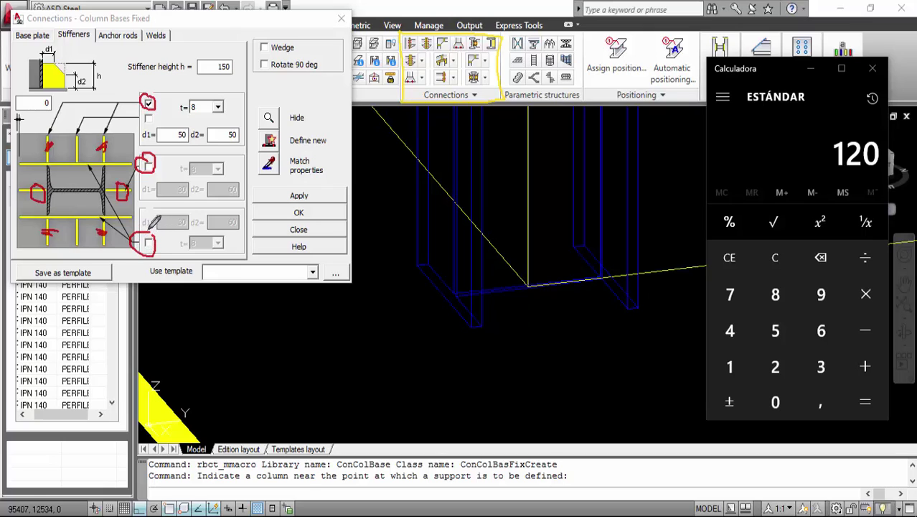
drag(22, 217, 135, 215)
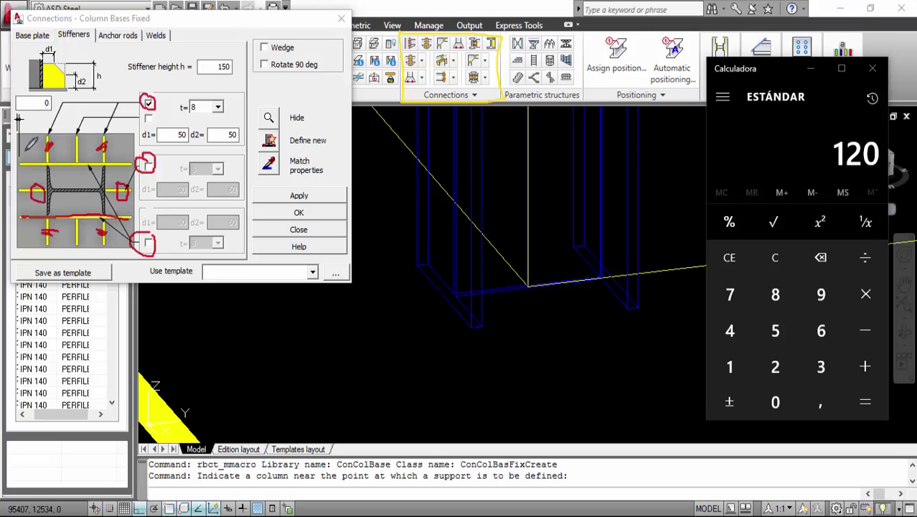
drag(21, 165, 109, 164)
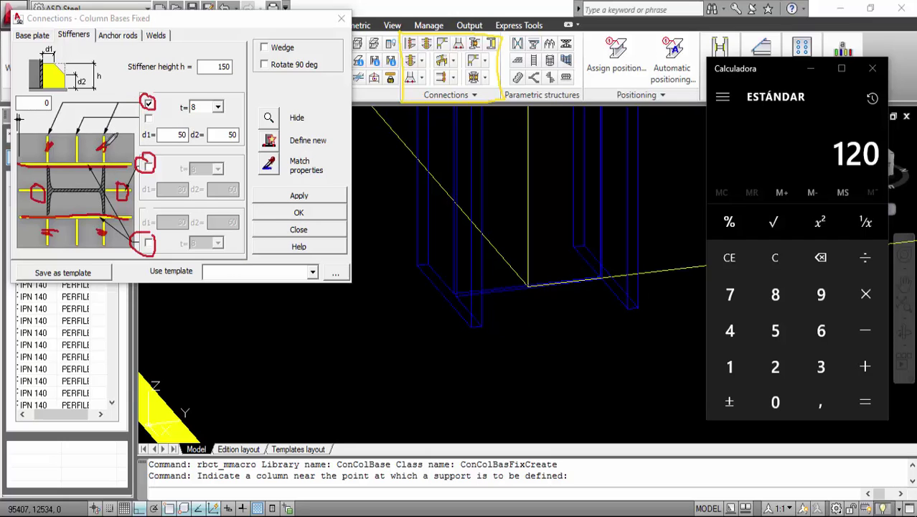
right_click(168, 170)
click(215, 209)
Enable the lower stiffener pair with d1 and d2 at 50, then clear the annotations.
click(149, 244)
click(148, 245)
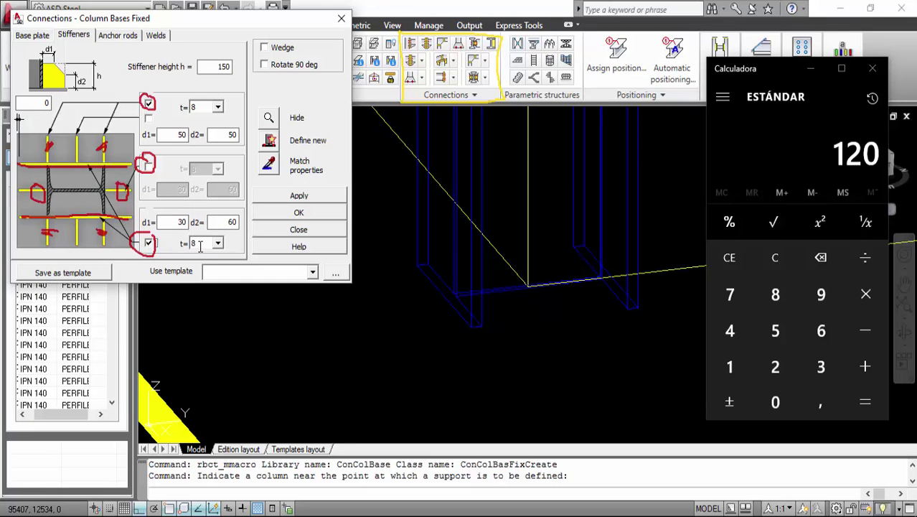
double_click(176, 222)
text(50)
double_click(232, 222)
double_click(171, 224)
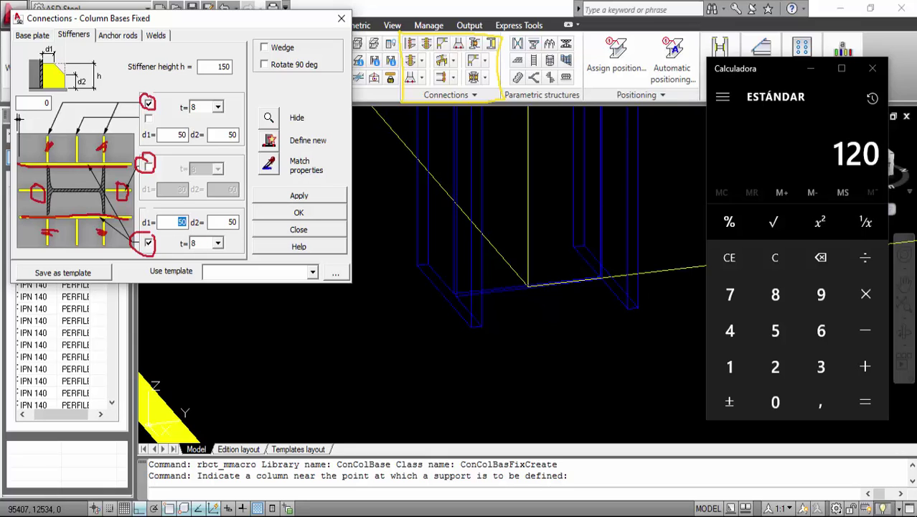
key(alt+Tab)
key(Escape)
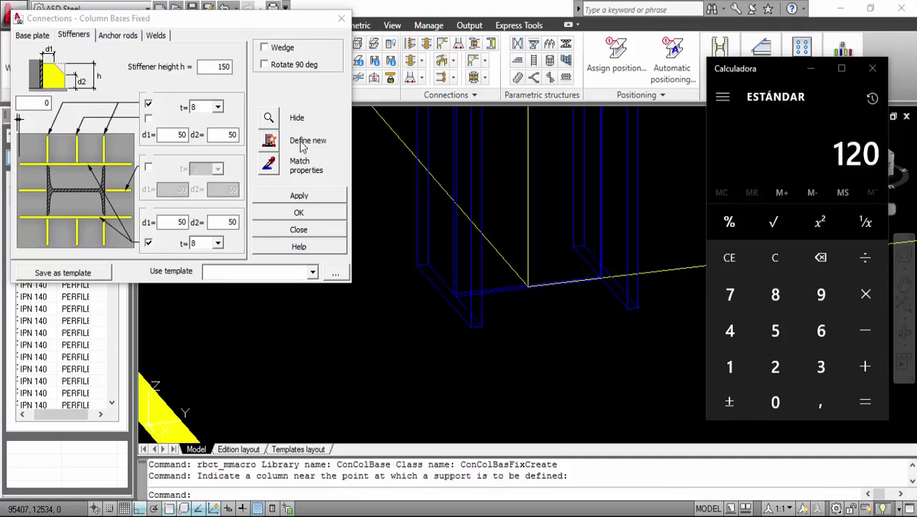
Tick Wedge to add a shear key under the fixed base plate.
click(264, 48)
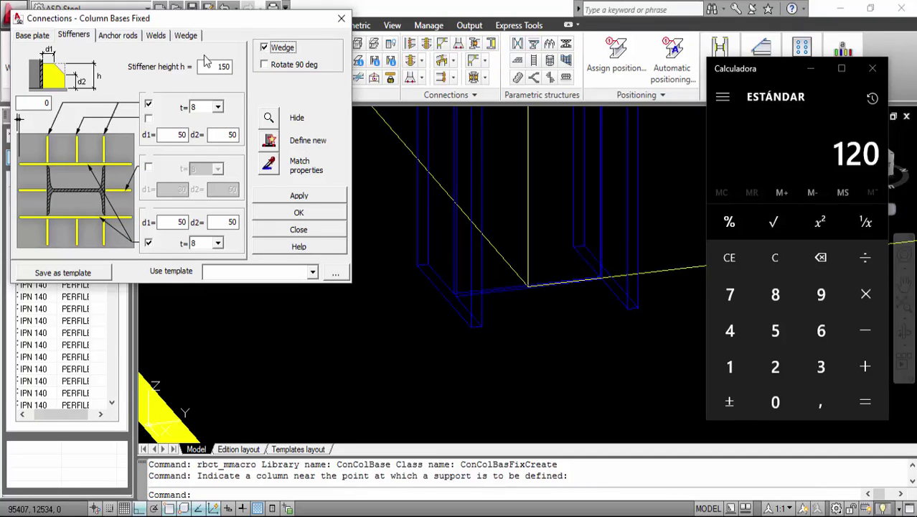
click(41, 36)
click(81, 37)
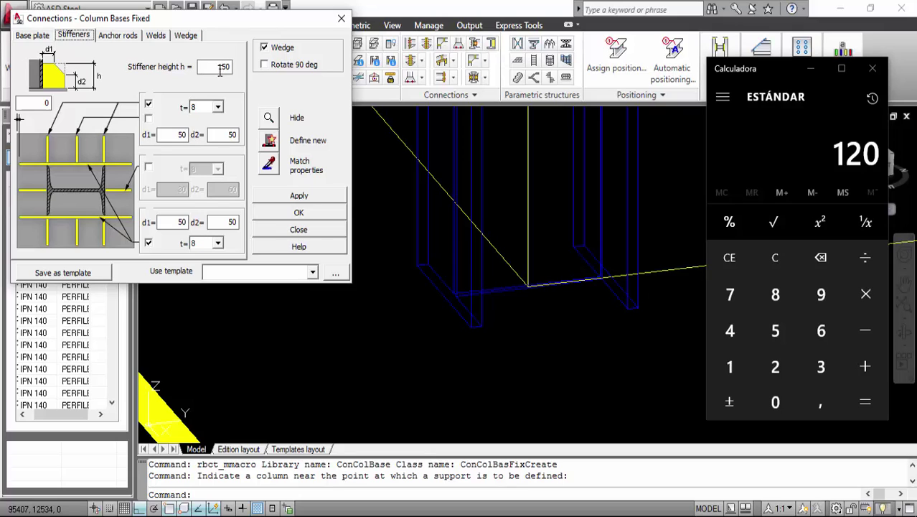
On the Anchor rods tab, set the top, bottom and left edge distances to 30.
click(119, 38)
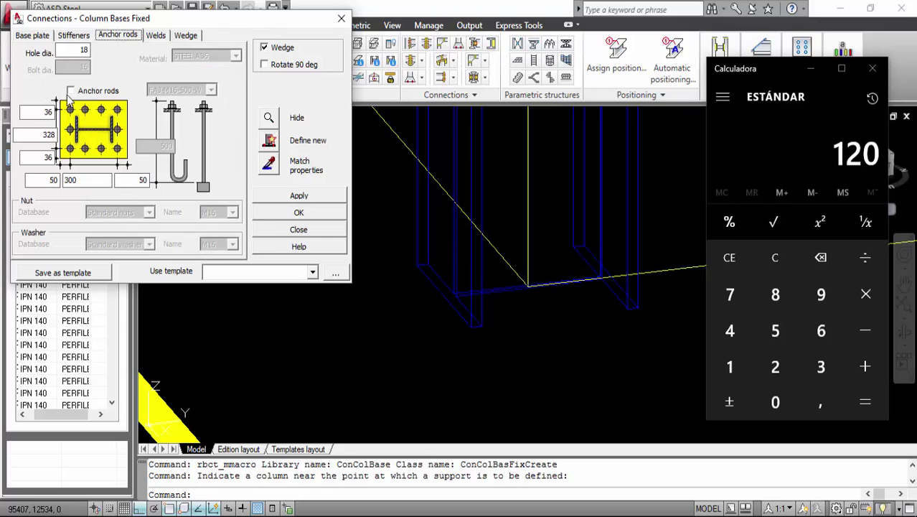
double_click(81, 53)
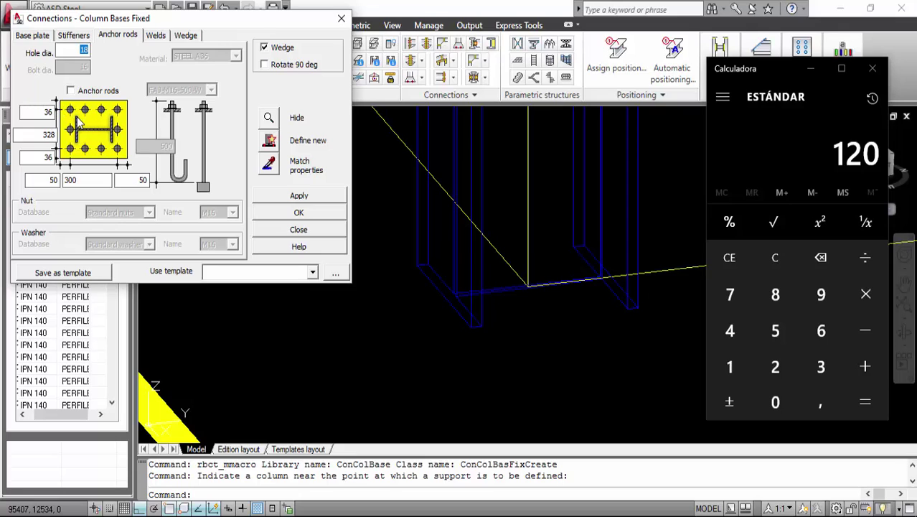
double_click(45, 112)
text(30)
key(Tab)
text(30)
key(Tab)
double_click(46, 180)
text(30)
double_click(133, 182)
text(3)
Turn anchor rods on, browse the rod type list, then turn them off again.
click(75, 91)
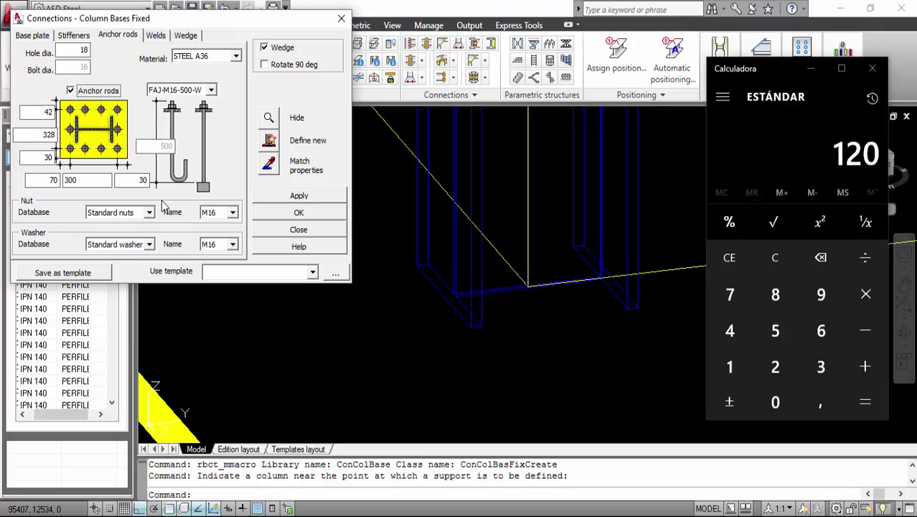
click(209, 90)
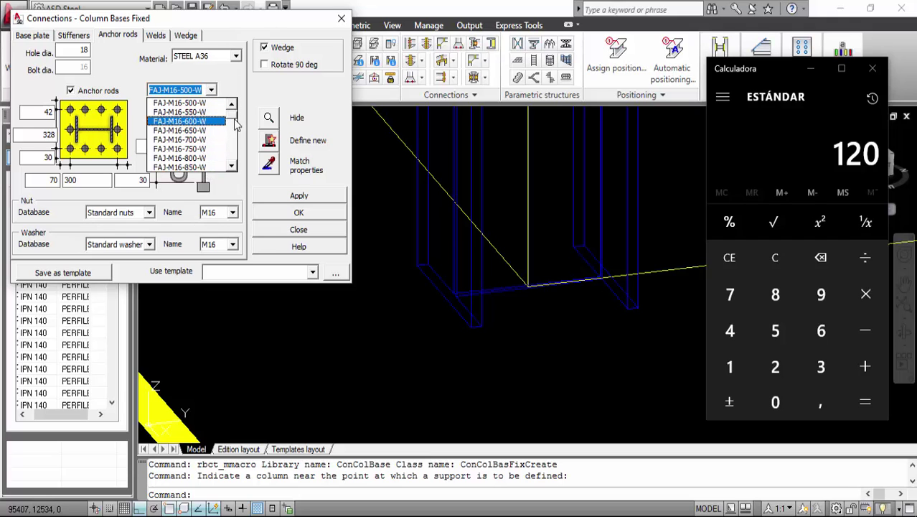
mouse_move(234, 123)
mouse_down()
mouse_move(237, 169)
mouse_move(235, 116)
mouse_up()
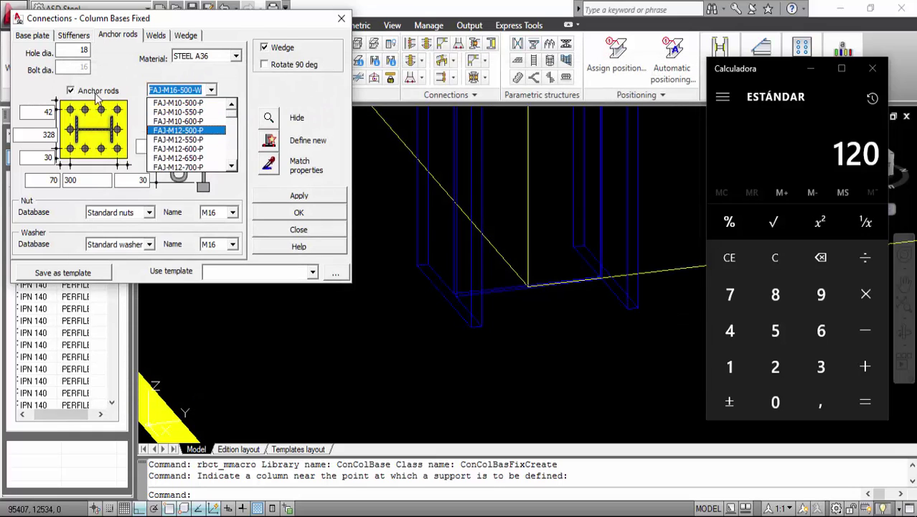
click(70, 90)
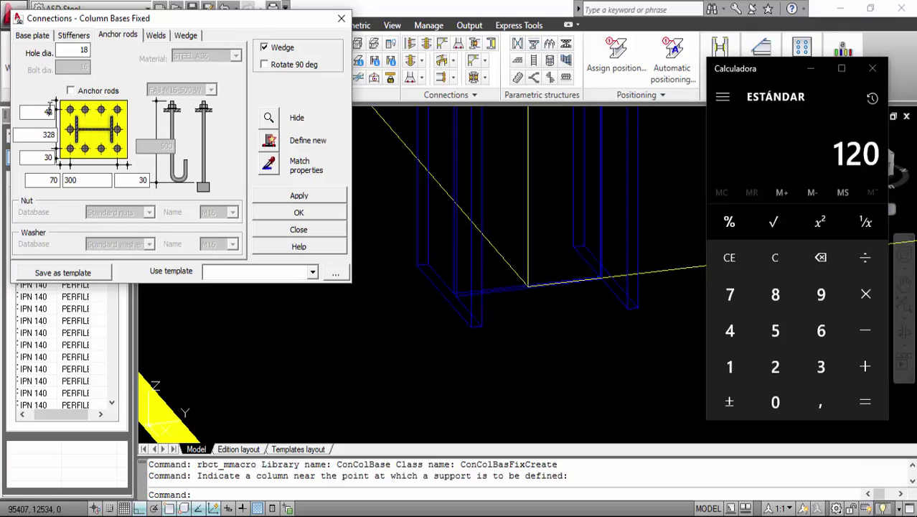
Set top and bottom edge distances to 30 and vertical hole spacing to 300.
double_click(47, 112)
text(30)
click(42, 157)
double_click(34, 159)
text(30)
double_click(30, 137)
text(300)
After checking the base plate size, set the horizontal hole spacing to 340 and show weld settings.
click(32, 36)
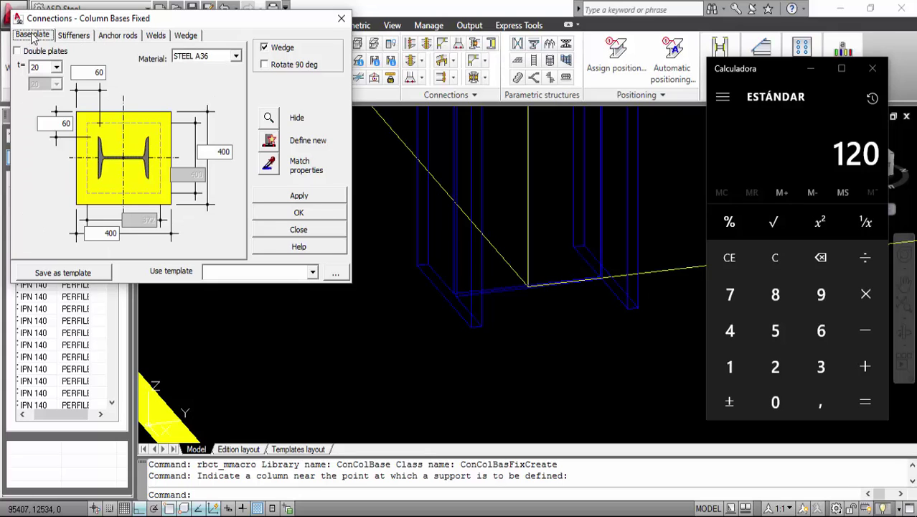
click(109, 37)
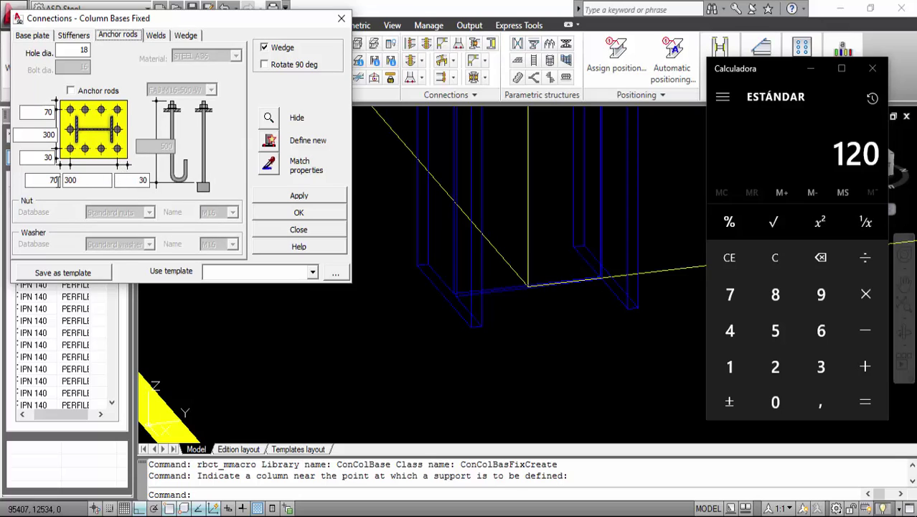
double_click(83, 181)
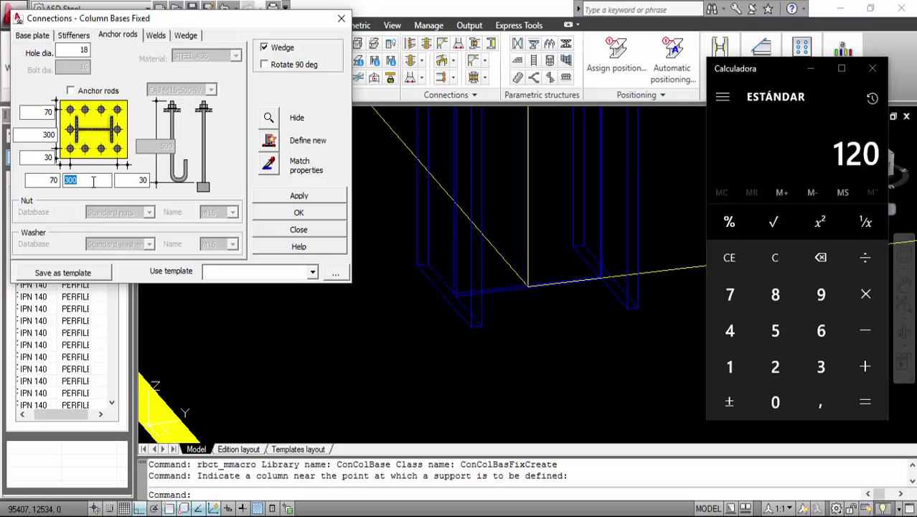
text(200)
text(340)
double_click(40, 136)
text(340)
click(159, 38)
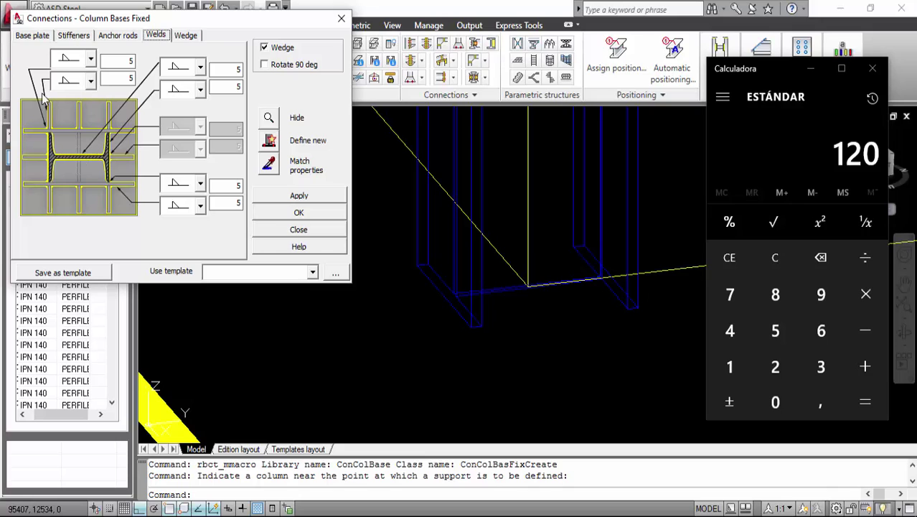
Leave the weld type unchanged and show the wedge settings: UB 254x146 profile, length 200.
click(200, 68)
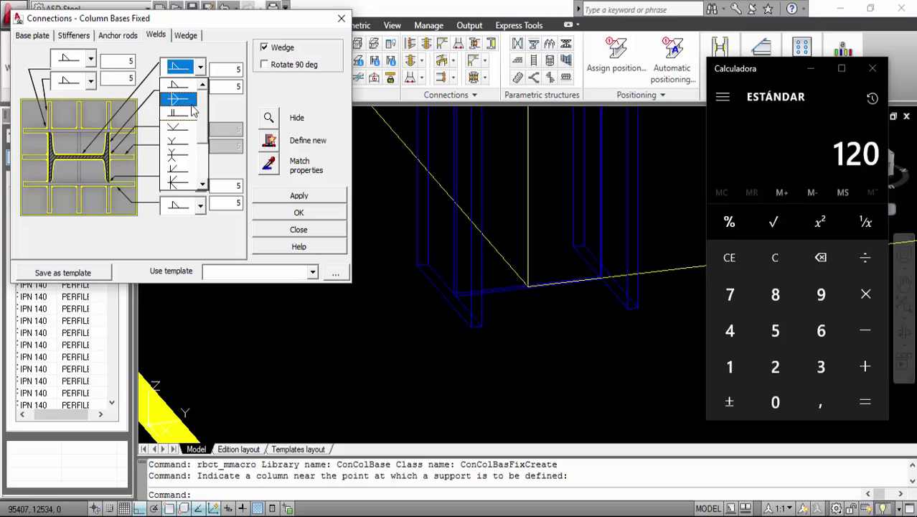
click(230, 65)
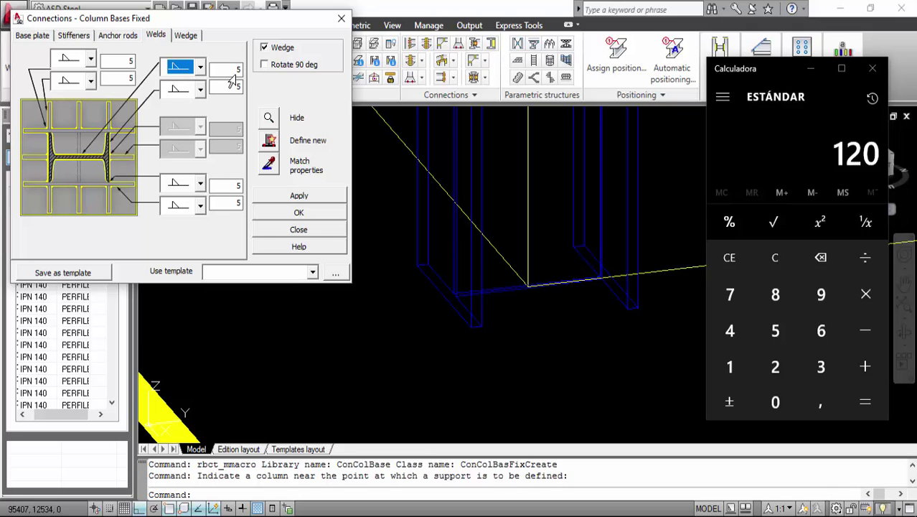
click(188, 35)
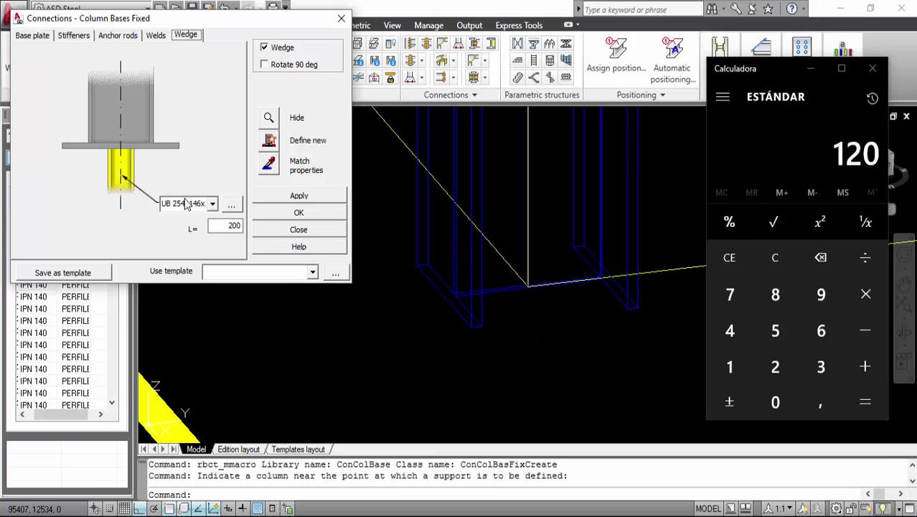
Browse the wedge profile sections, then return to the Wedge tab showing an HEB 200 wedge.
click(212, 204)
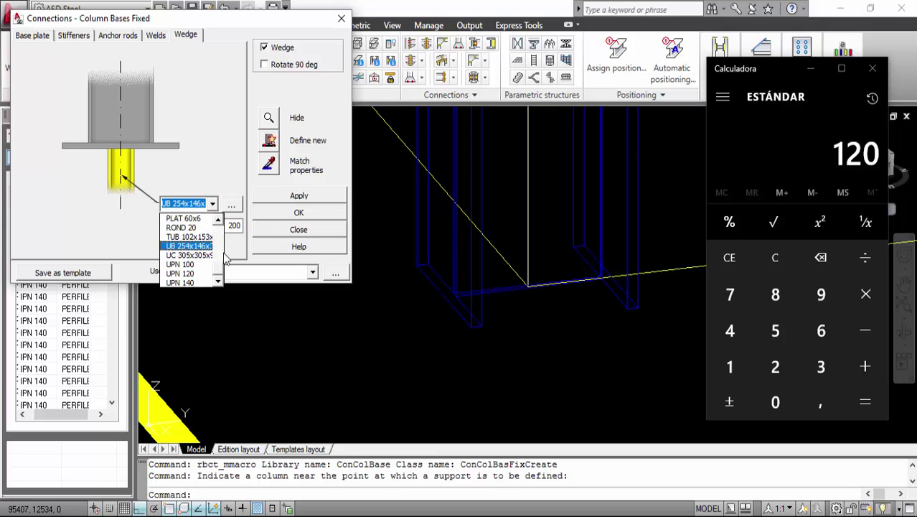
scroll(216, 259, up, 10)
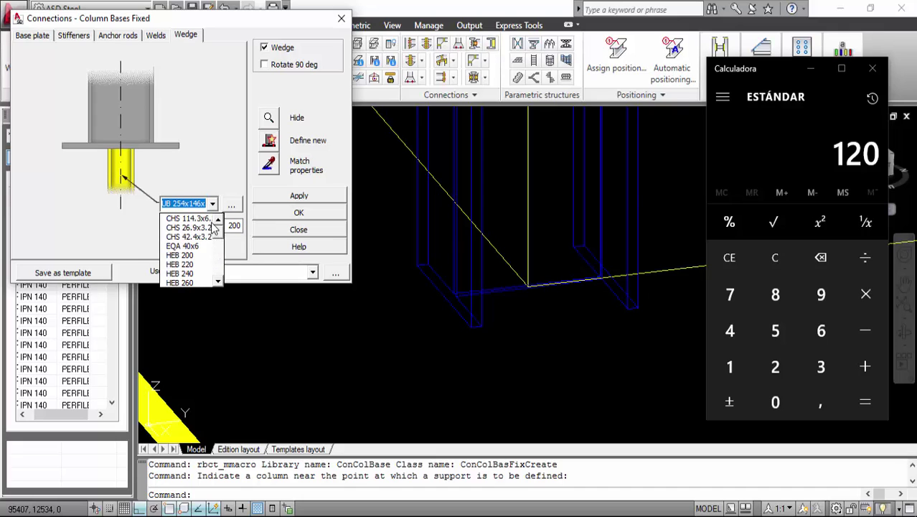
scroll(213, 259, down, 10)
scroll(212, 272, up, 10)
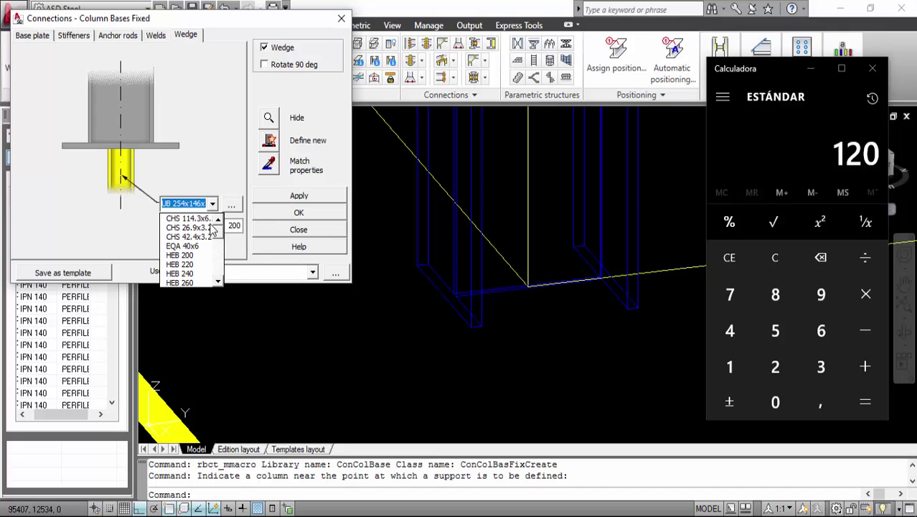
click(203, 173)
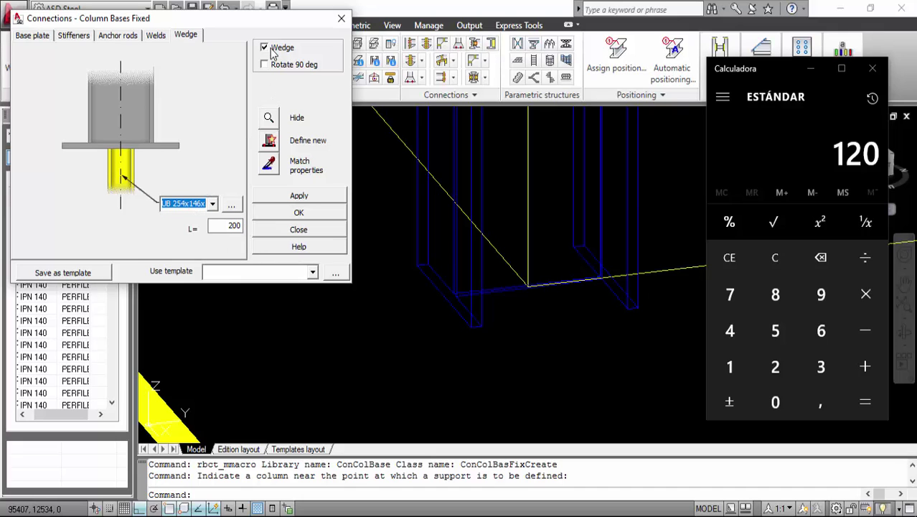
click(213, 204)
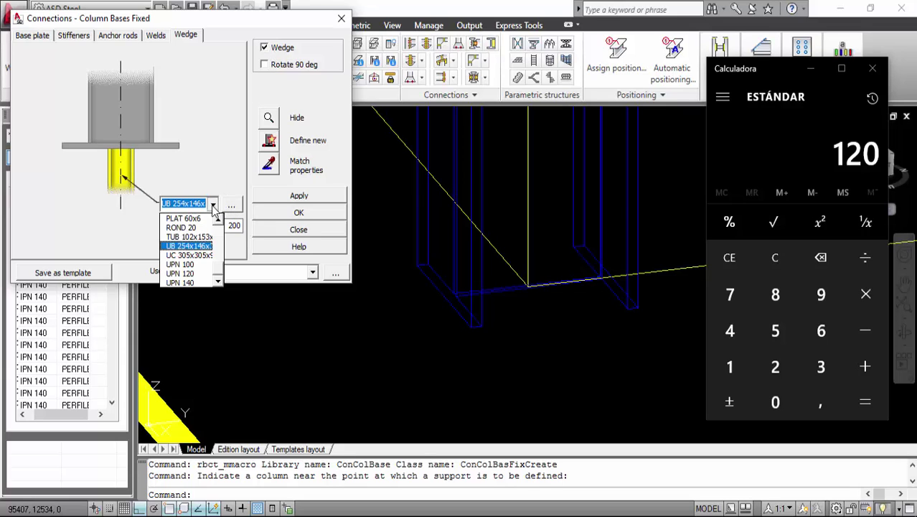
scroll(219, 237, up, 5)
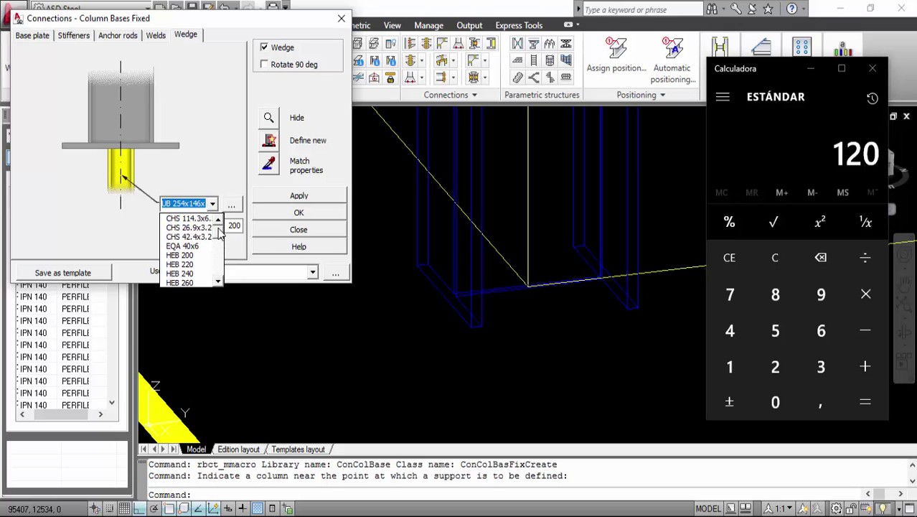
click(228, 205)
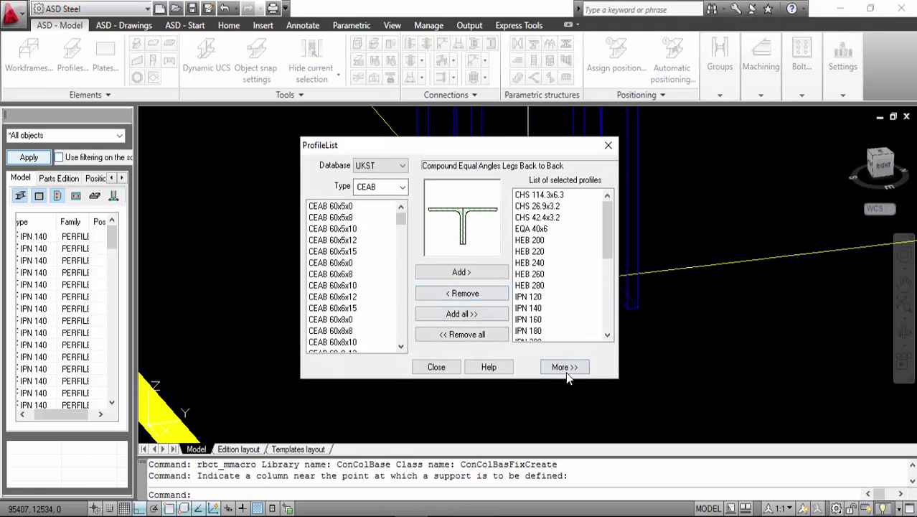
click(436, 366)
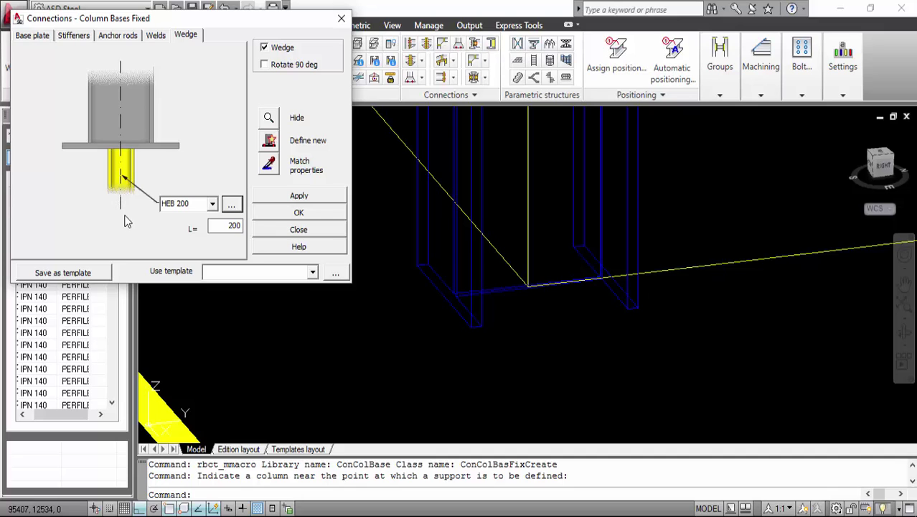
Disable the wedge, enable FAJ-M16-500-W anchor rods, and apply the column base connection.
click(265, 49)
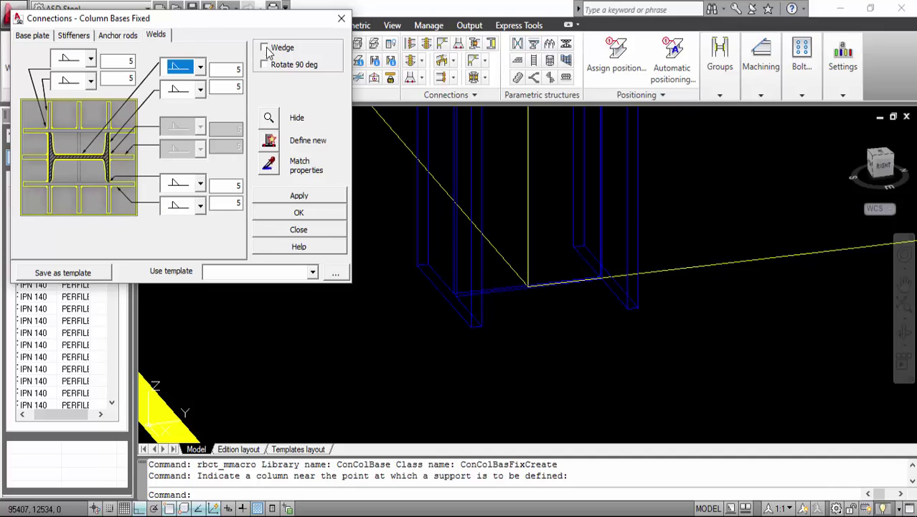
click(106, 36)
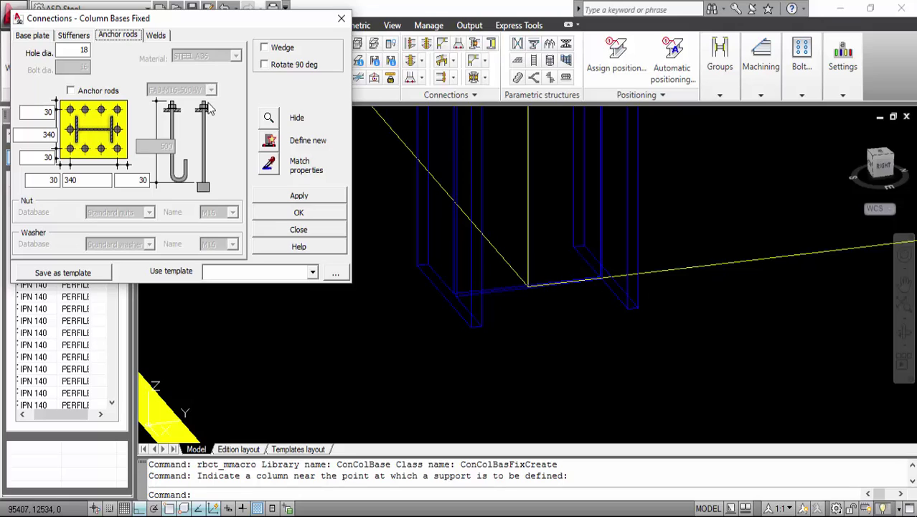
click(70, 91)
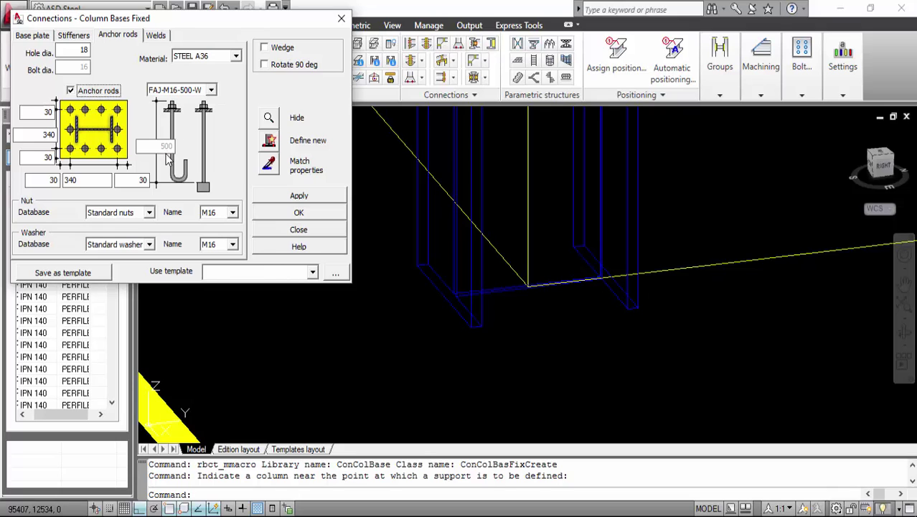
click(291, 196)
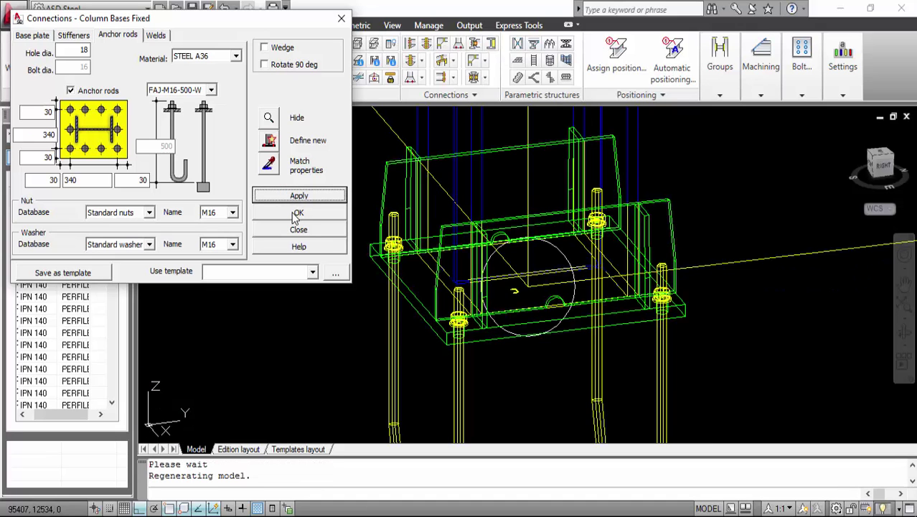
click(296, 214)
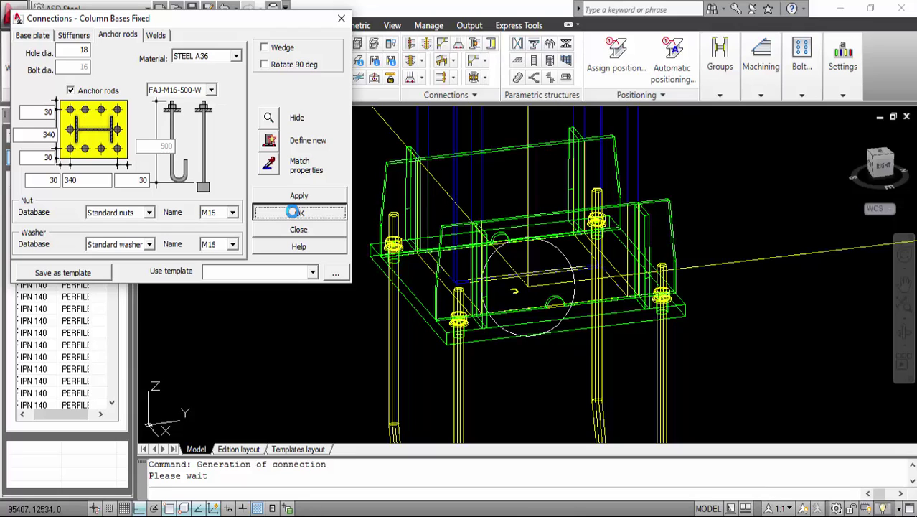
Frame the column base in the view and save the drawing with Ctrl+S.
scroll(311, 204, down, 2)
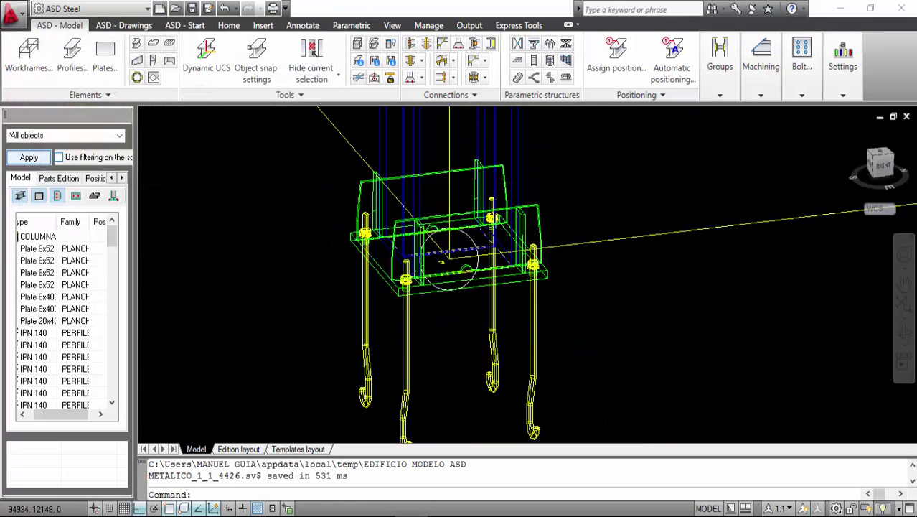
scroll(315, 194, down, 3)
scroll(373, 185, up, 3)
middle_drag(451, 175, 352, 143)
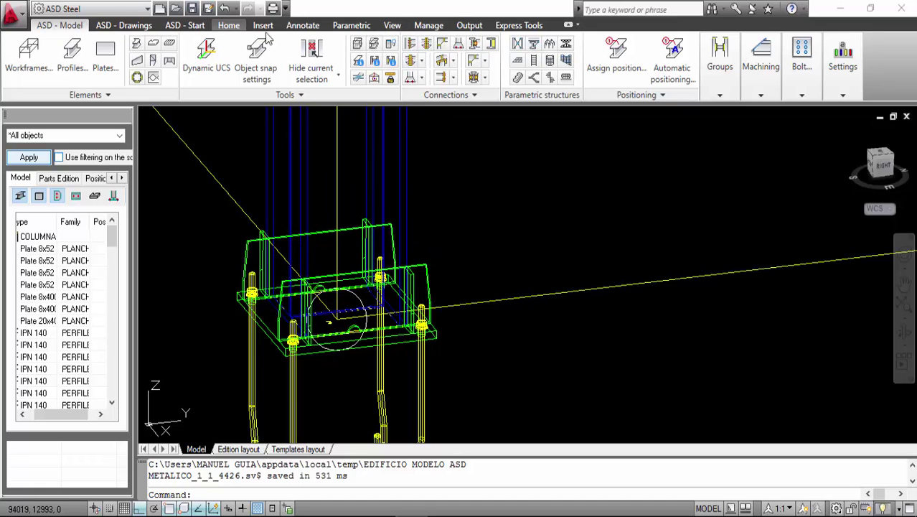
key(ctrl+s)
Shade the model Realistic and orbit around the base plate and hooked anchor rods.
click(392, 25)
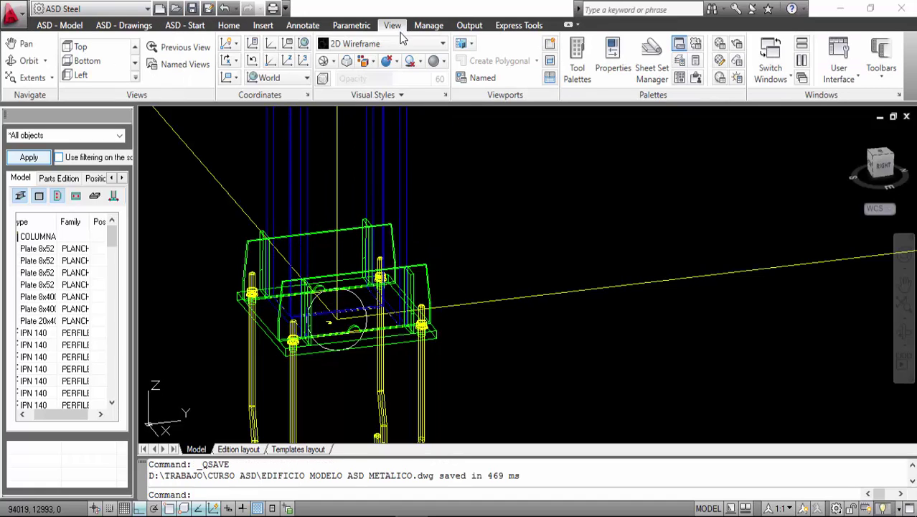
click(443, 45)
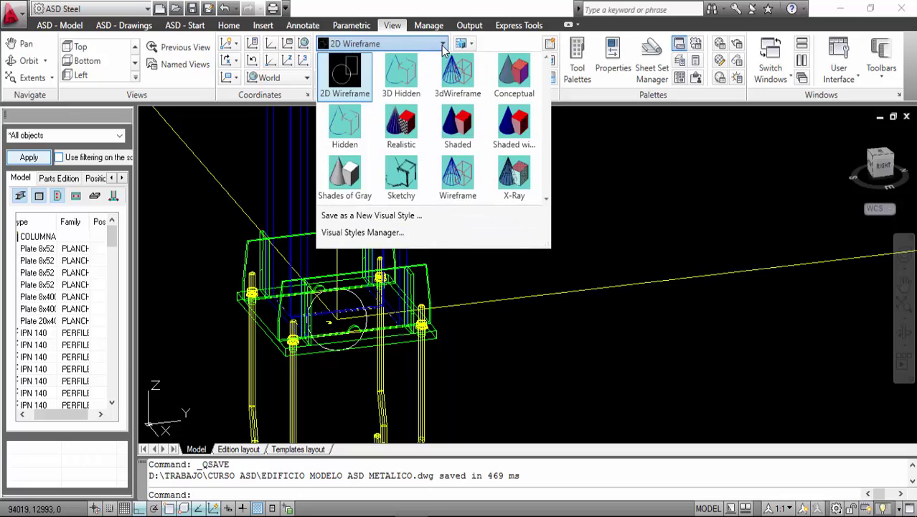
click(402, 126)
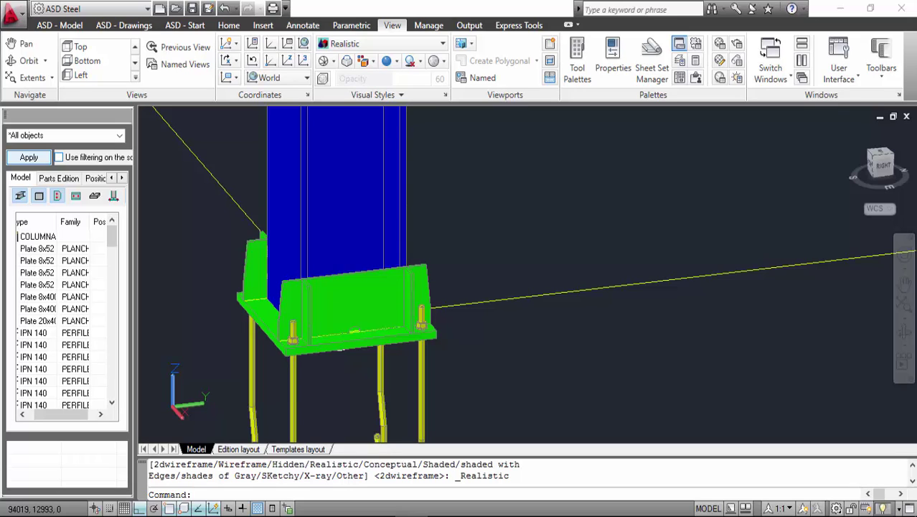
middle_drag(463, 301, 495, 241)
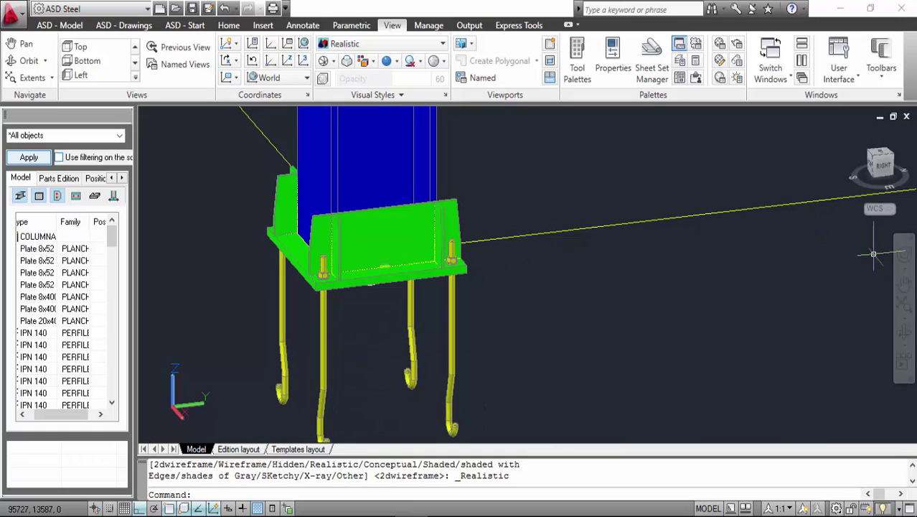
click(902, 331)
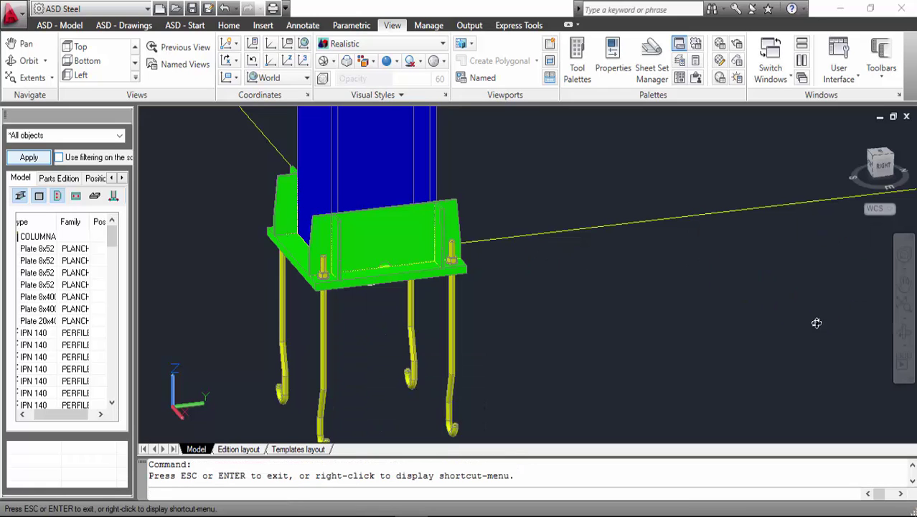
drag(393, 331, 466, 376)
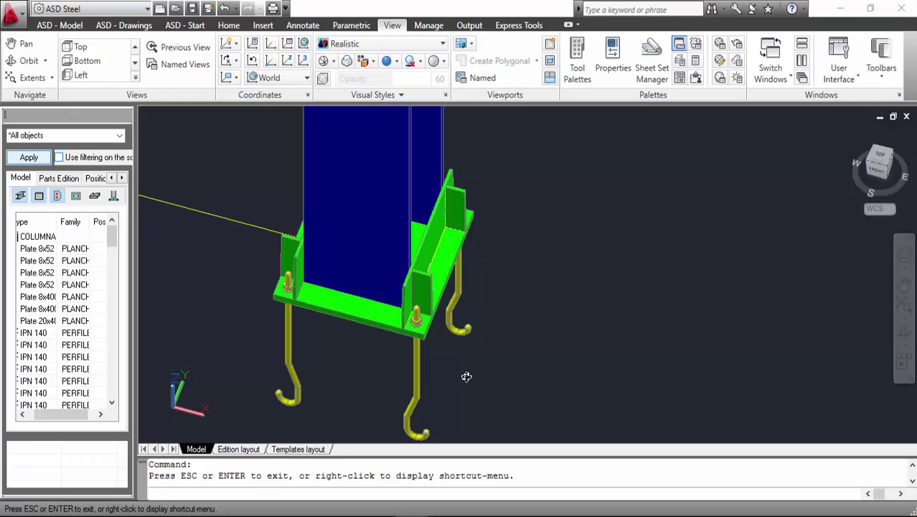
drag(445, 313, 463, 257)
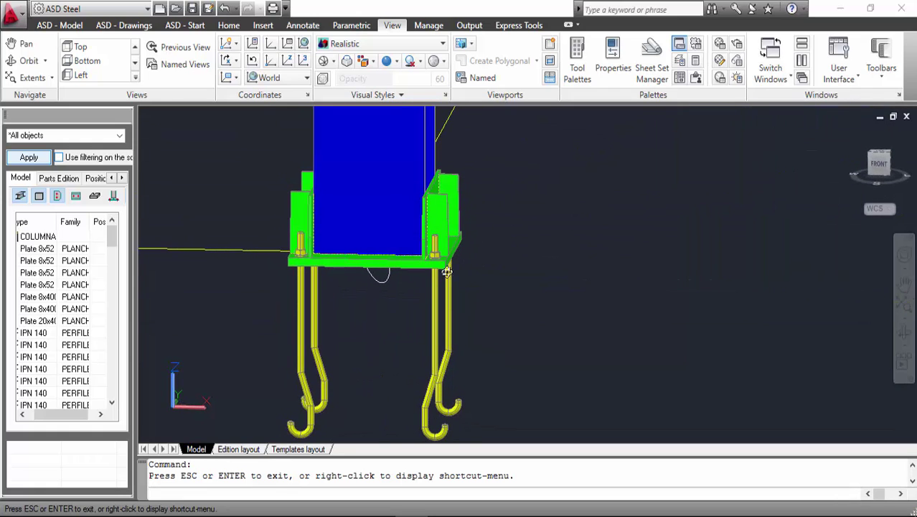
key(Escape)
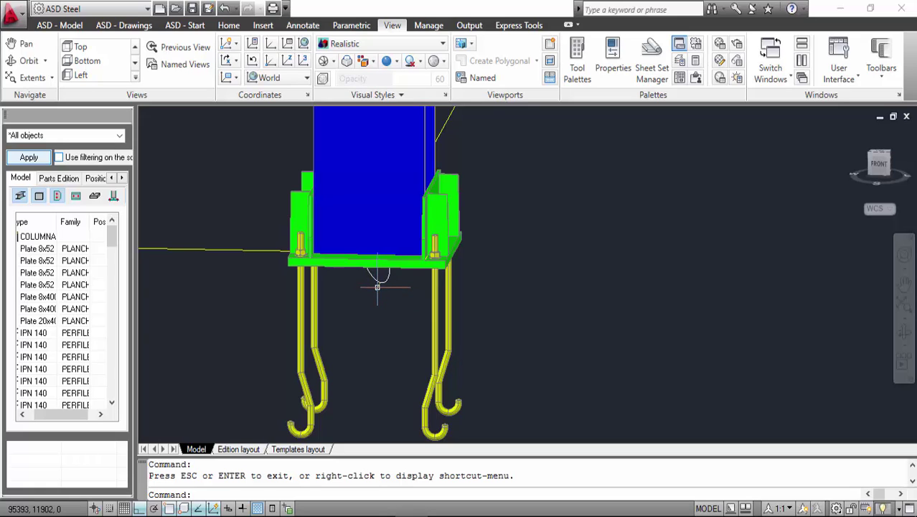
Select the column base connection and open its settings for modification.
click(383, 283)
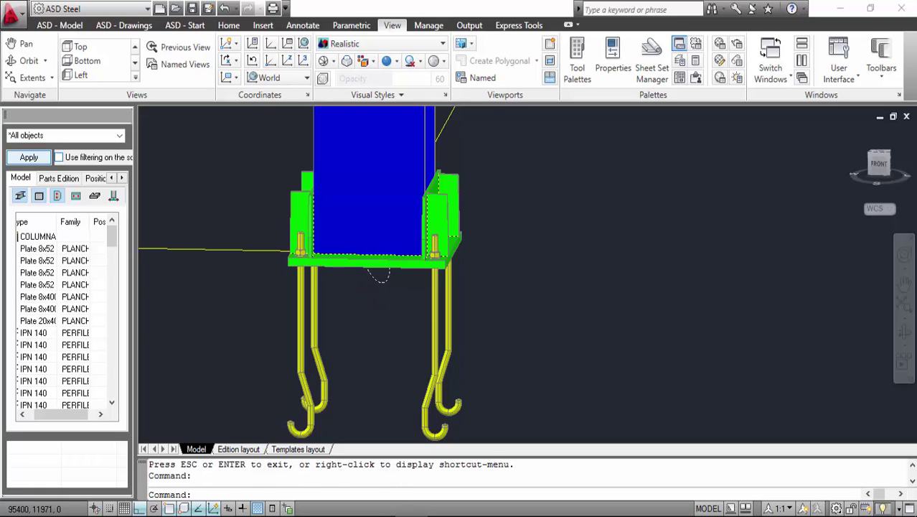
right_click(380, 281)
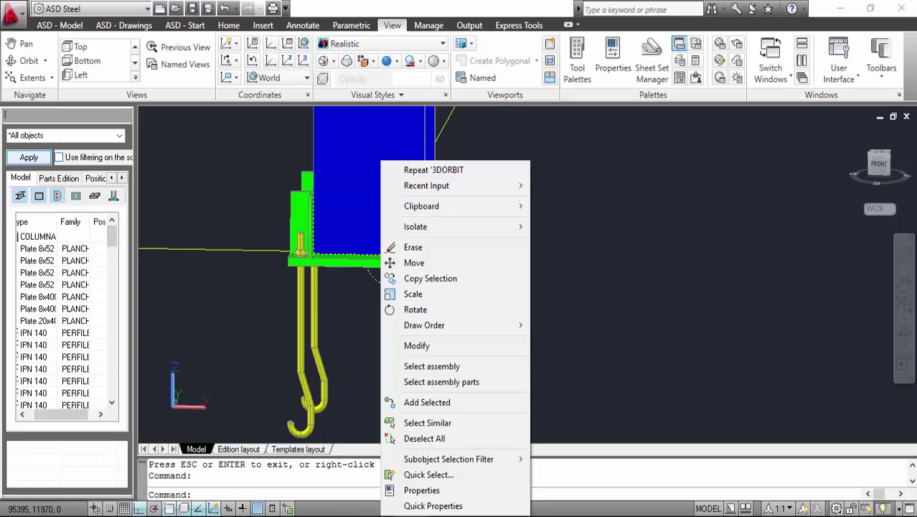
click(430, 347)
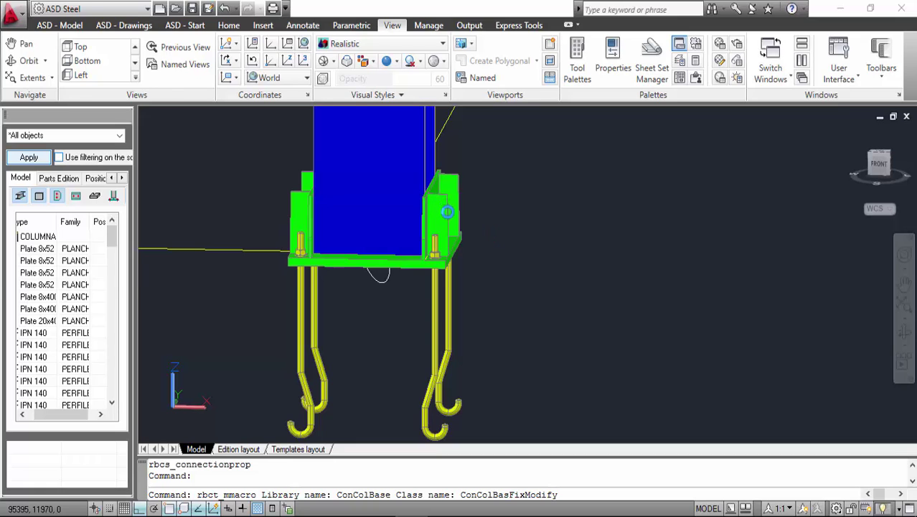
click(447, 212)
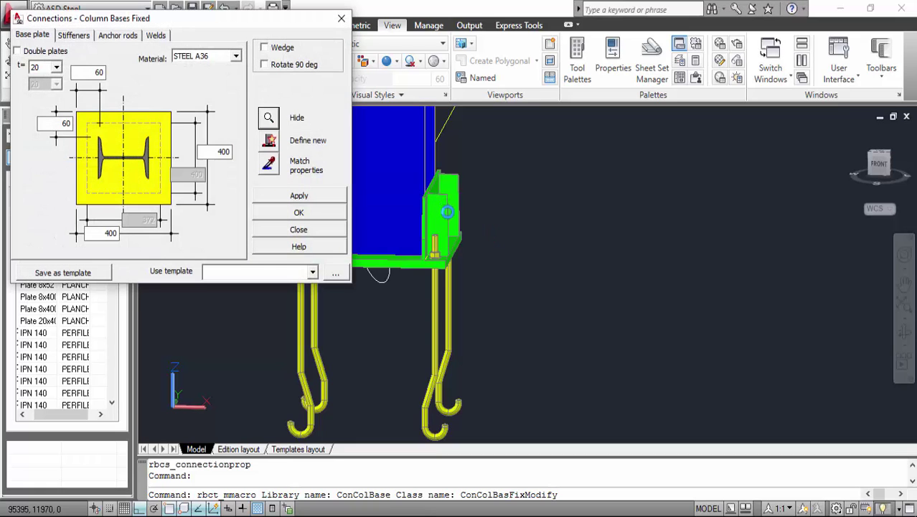
Set both stiffener d1 offsets to 10 and regenerate the connection.
click(74, 35)
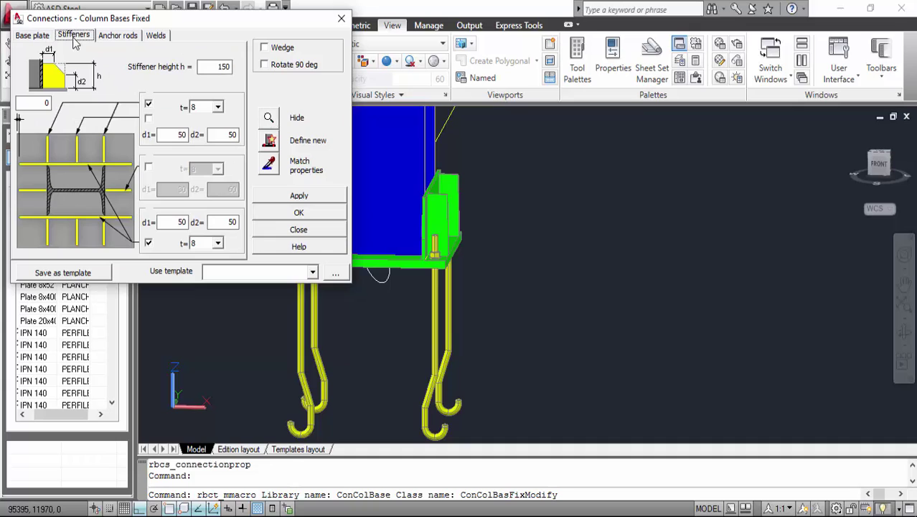
double_click(181, 134)
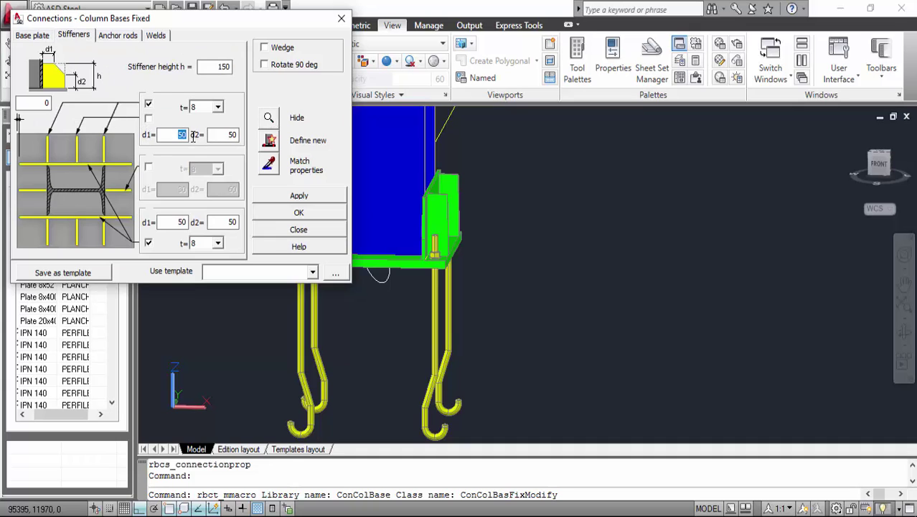
text(10)
double_click(172, 224)
text(10)
click(298, 197)
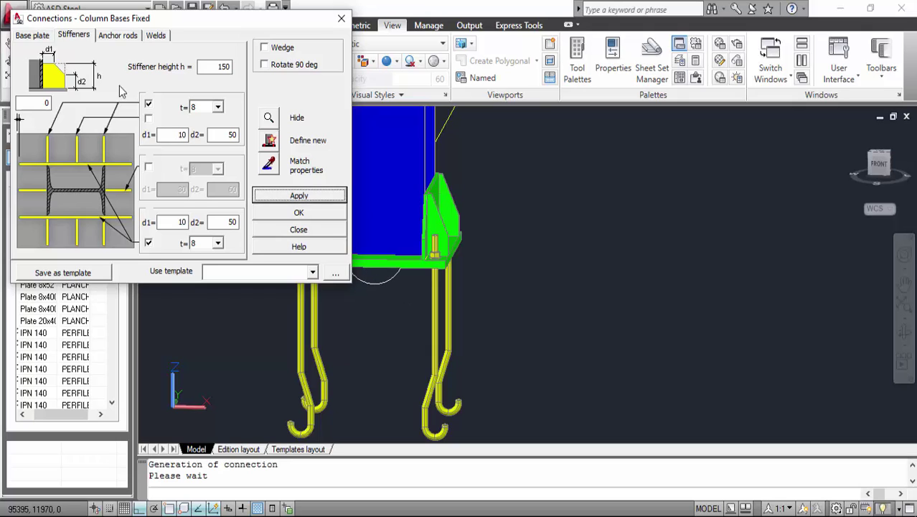
Enlarge the base plate from 400 to 600 on both sides.
click(29, 36)
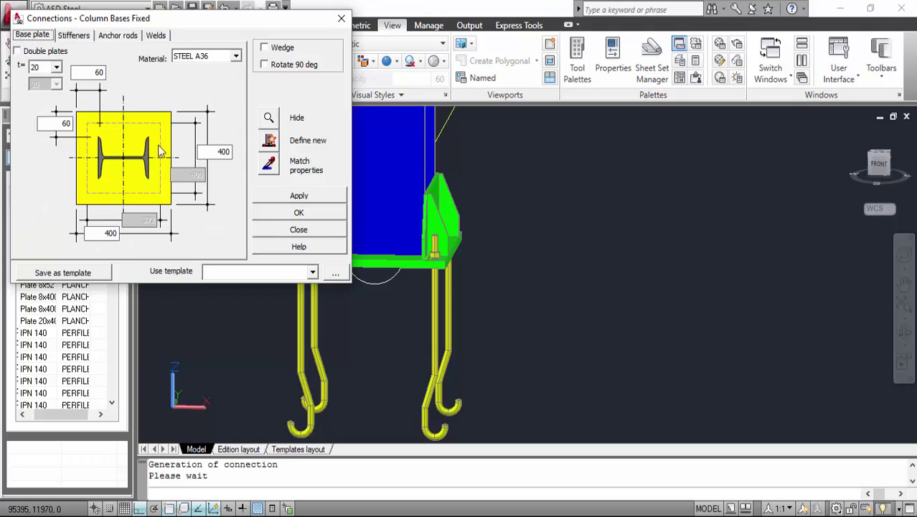
click(222, 153)
drag(211, 154, 233, 153)
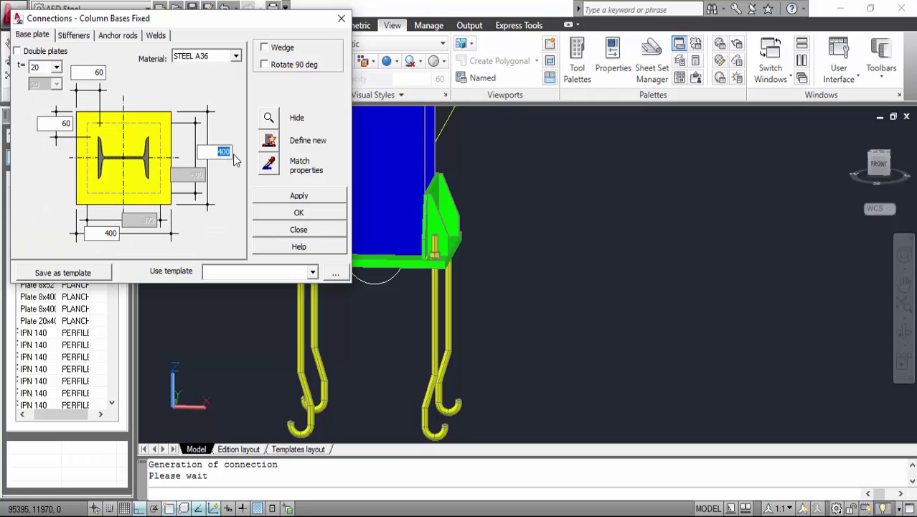
text(600)
drag(98, 236, 119, 242)
text(600)
double_click(205, 155)
Space the anchor rods 520 apart in both directions and confirm the regeneration.
click(71, 37)
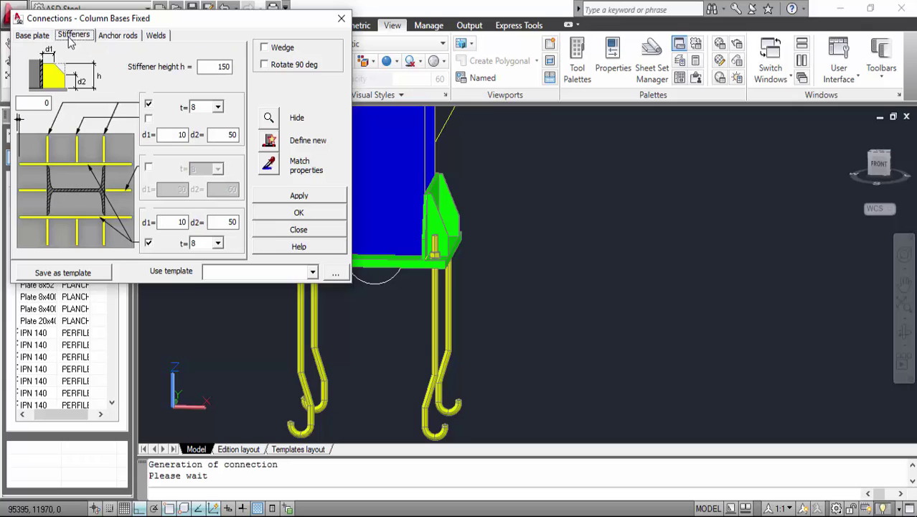
click(113, 37)
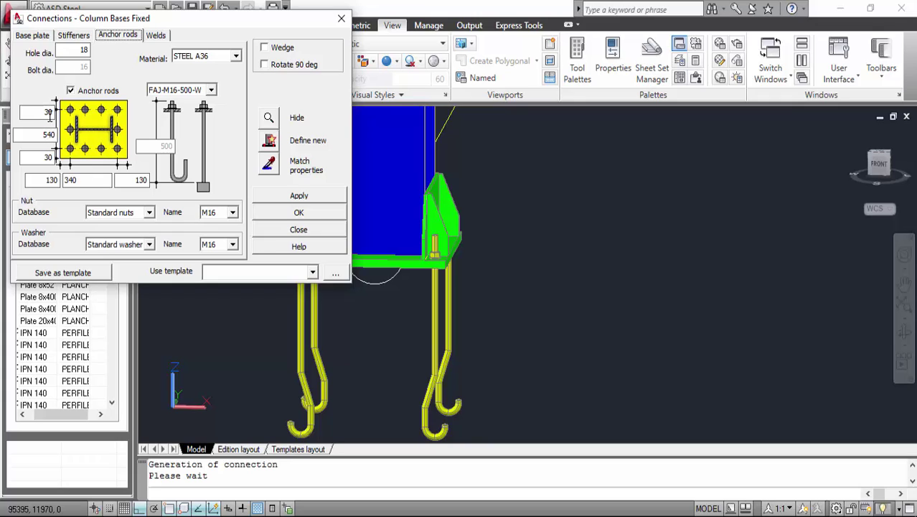
double_click(34, 135)
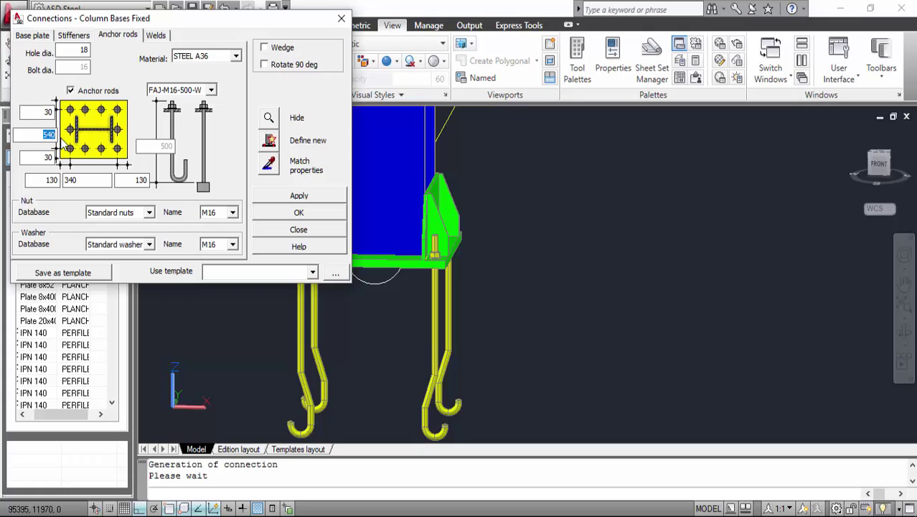
text(520)
double_click(78, 180)
text(52)
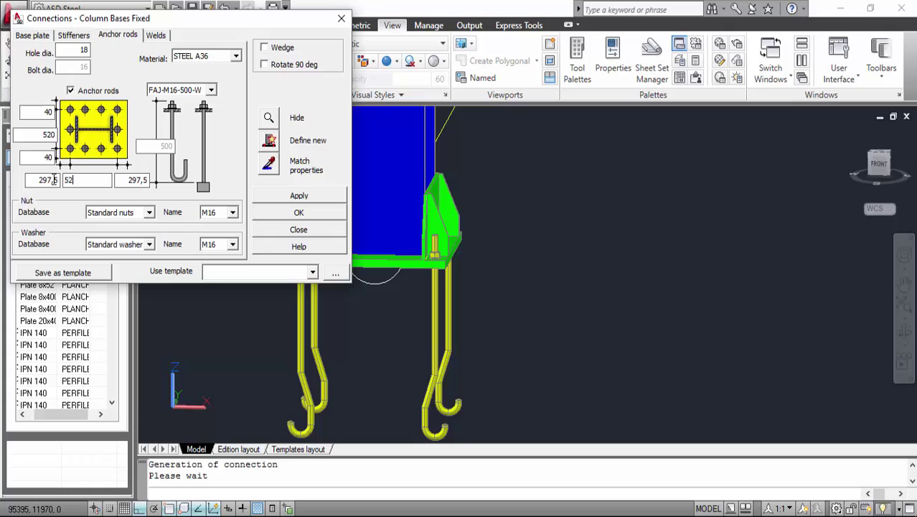
text(0)
click(298, 214)
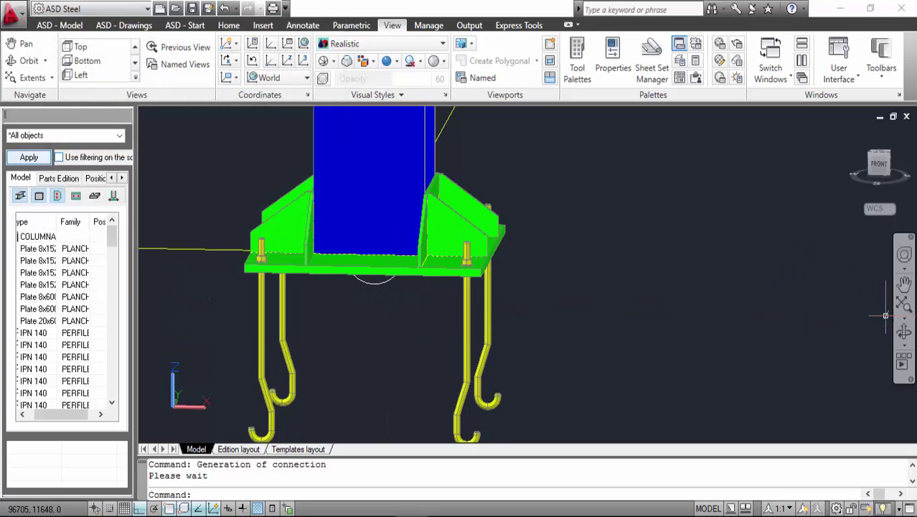
Orbit around the regenerated column base to a front view of plate and rods.
click(903, 337)
drag(669, 217, 591, 260)
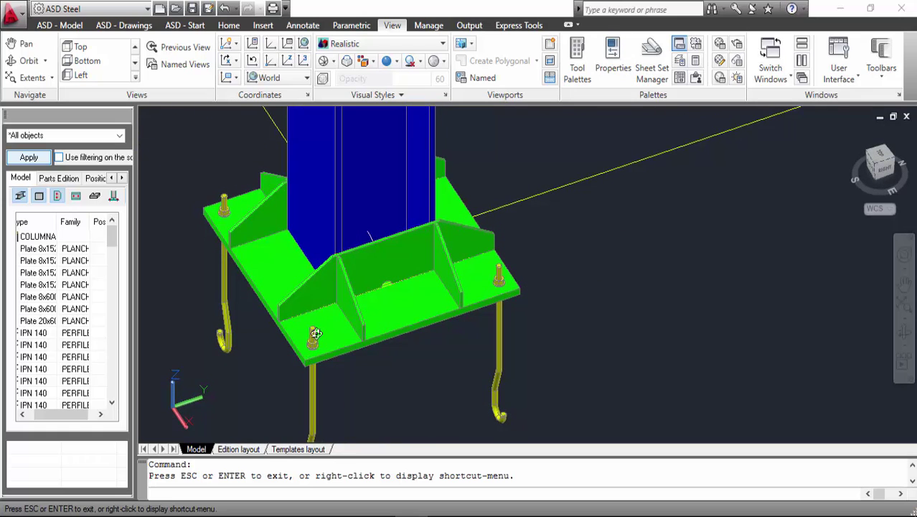
drag(313, 334, 376, 282)
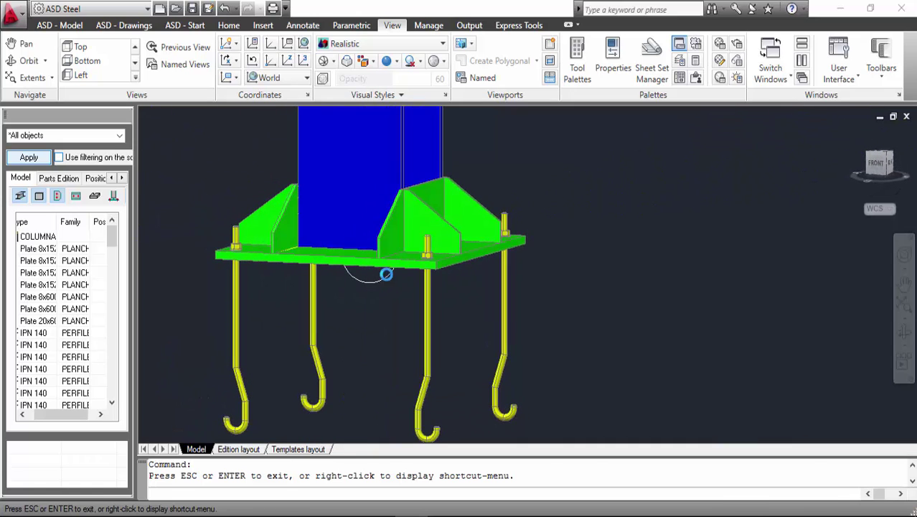
key(Escape)
Window-select the base connection and bring up its right-click actions.
click(376, 280)
click(364, 274)
right_click(364, 273)
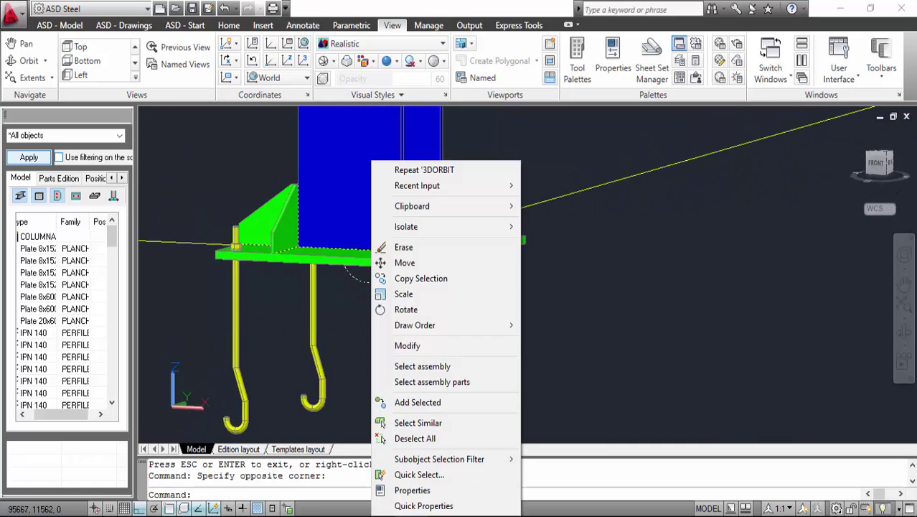
Modify the column base, setting both stiffener d1 distances to 20.
click(407, 344)
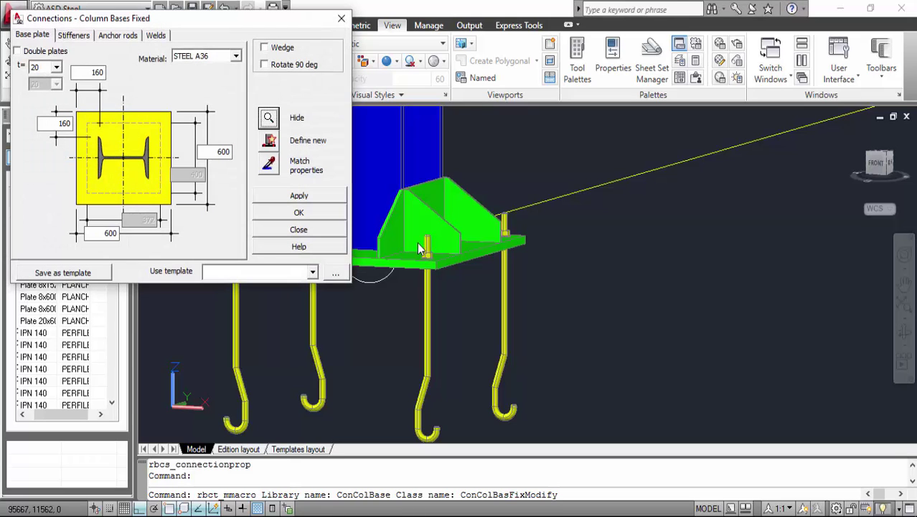
click(79, 35)
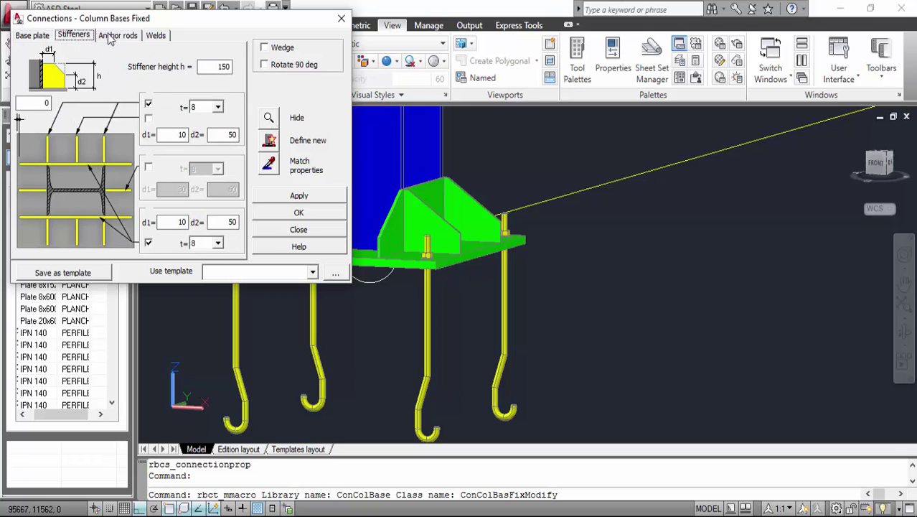
click(107, 36)
click(77, 36)
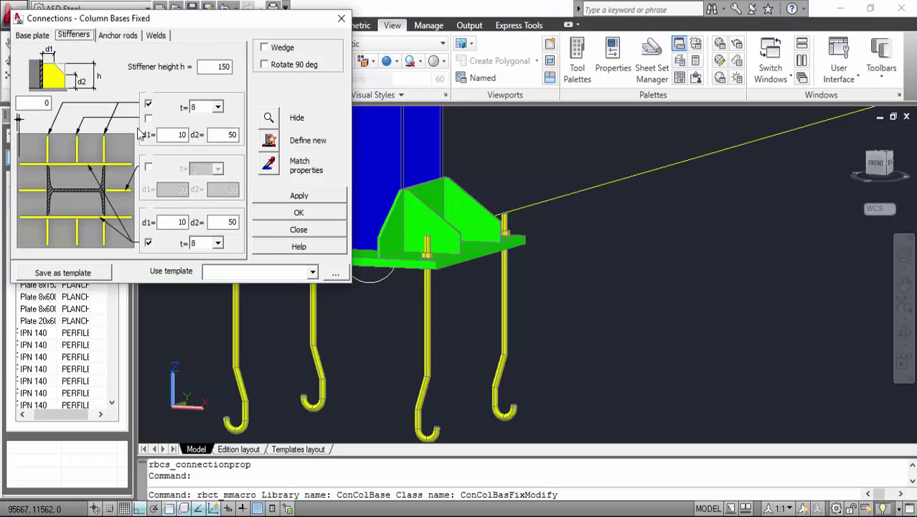
double_click(180, 135)
text(20)
double_click(180, 222)
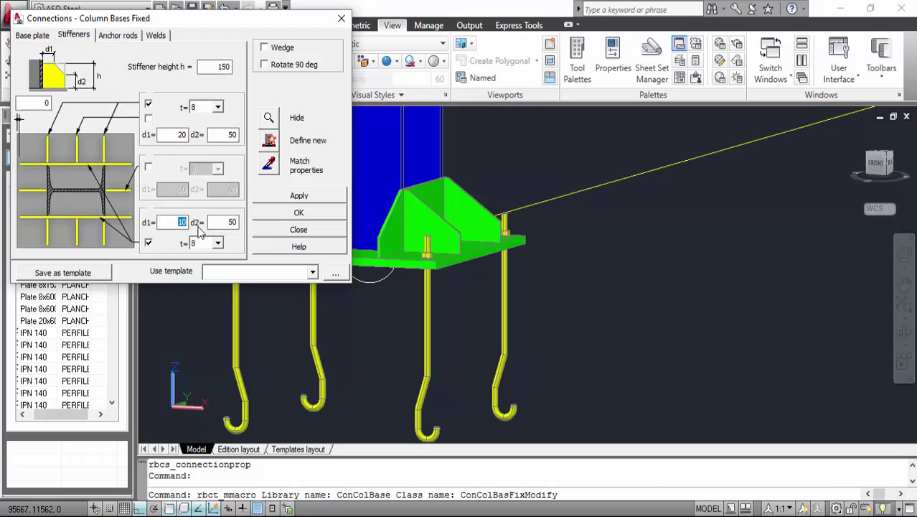
text(20)
Set both anchor rod spacings to 480 and regenerate the connection.
click(117, 36)
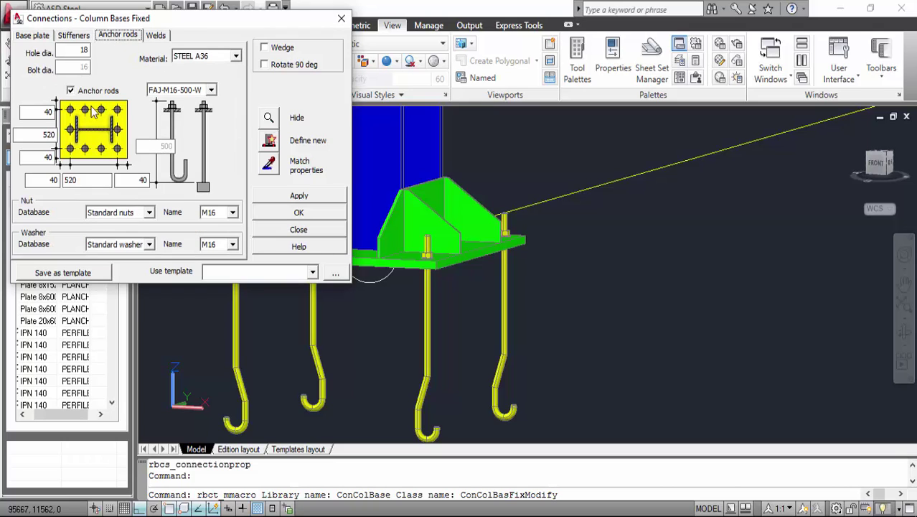
double_click(87, 180)
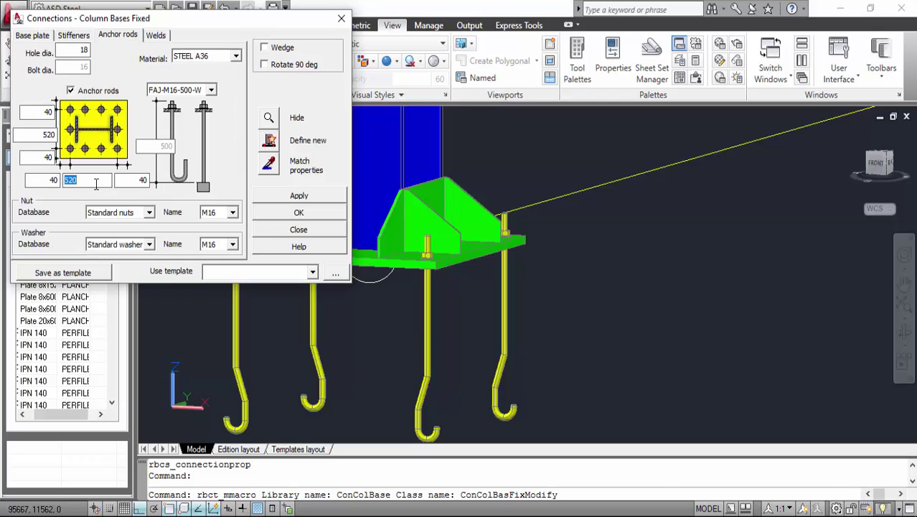
text(580)
double_click(33, 136)
double_click(71, 180)
text(480)
double_click(36, 138)
text(480)
click(293, 213)
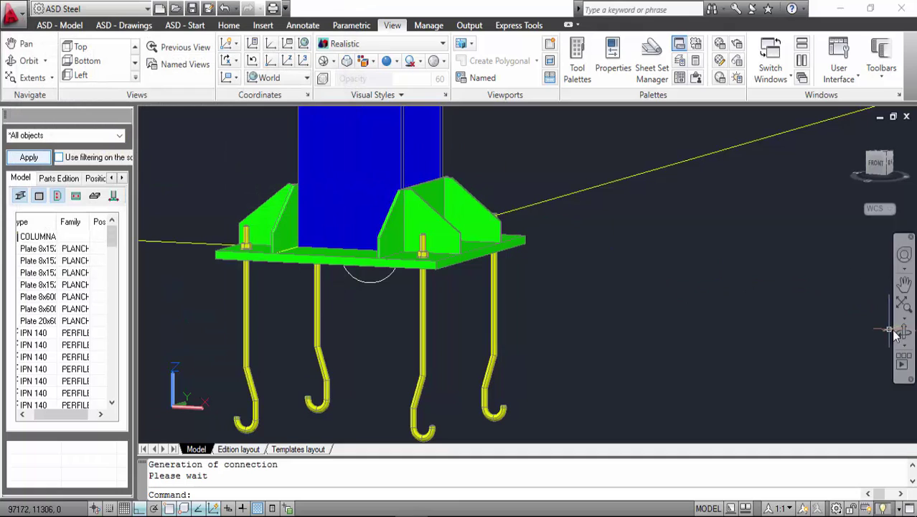
click(903, 281)
drag(599, 263, 560, 325)
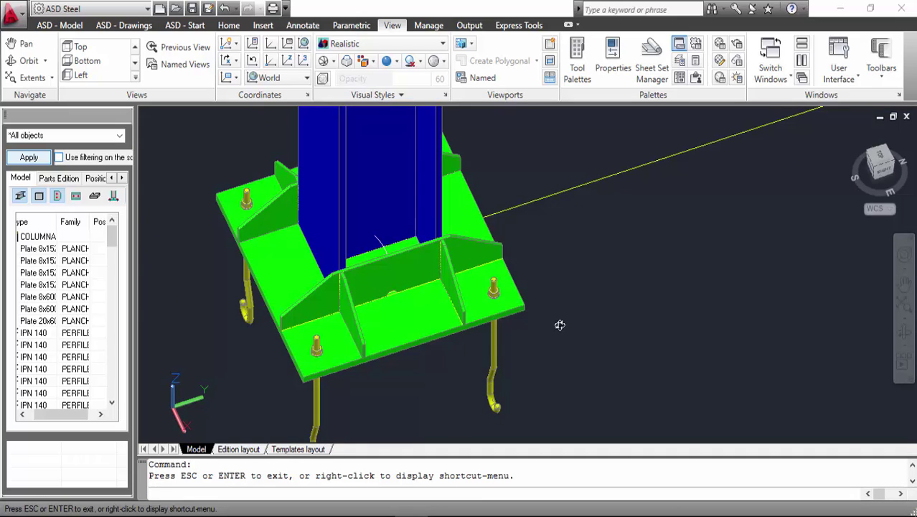
scroll(548, 322, down, 4)
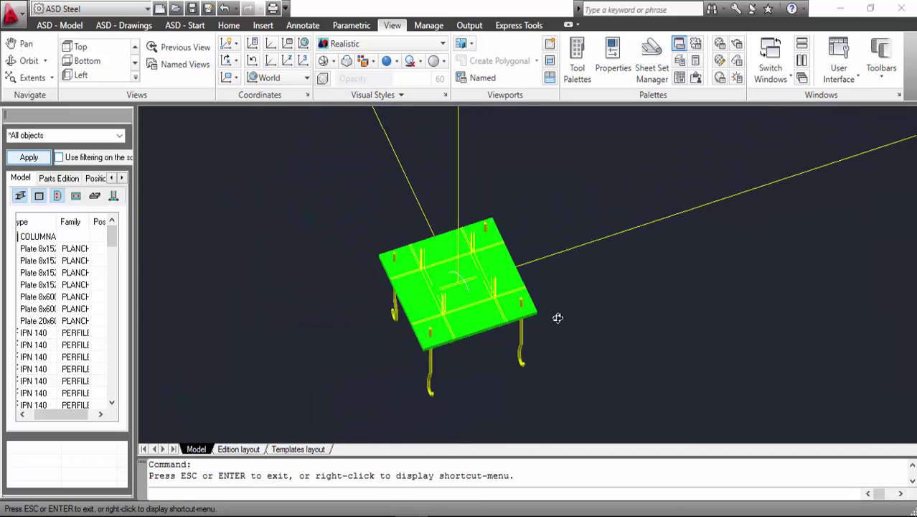
scroll(543, 258, up, 2)
drag(543, 257, 411, 260)
key(Escape)
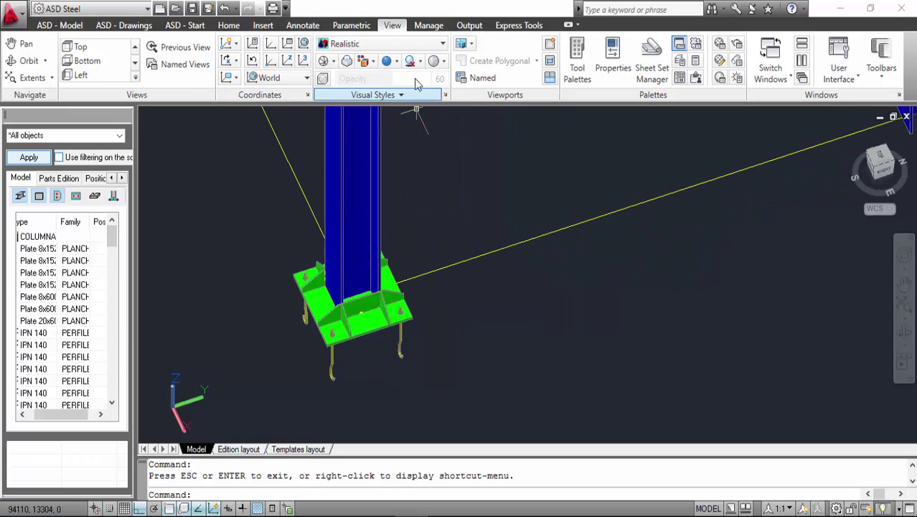
Switch the view to 2D Wireframe and save the drawing.
click(391, 45)
click(343, 68)
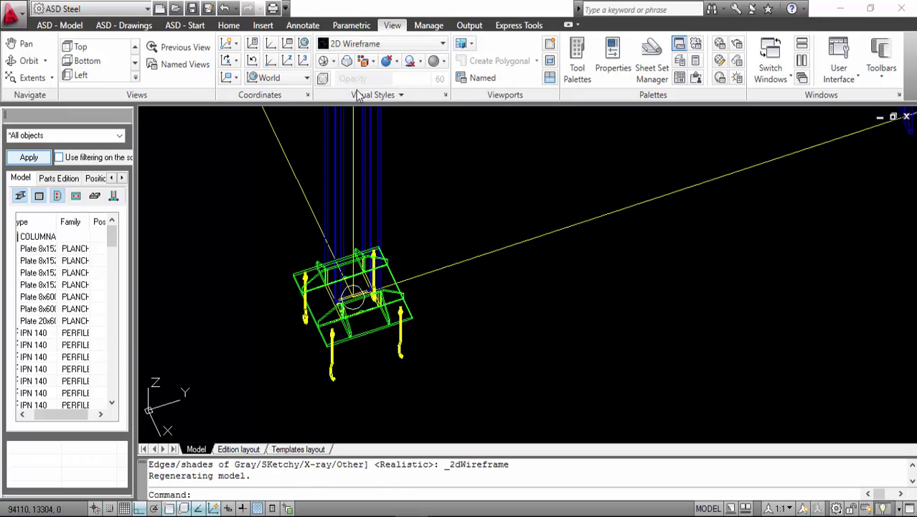
click(192, 9)
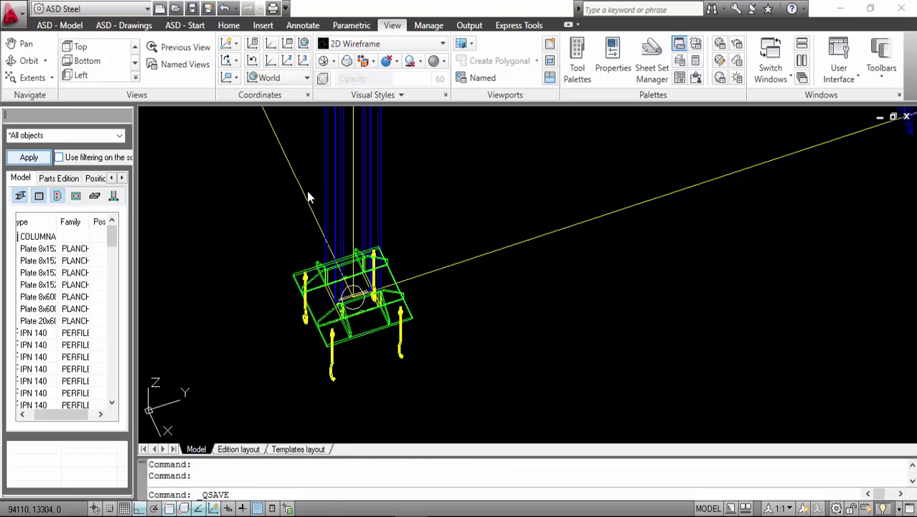
Orbit to a frontal view of the frame's ground level and show the ASD - Model connection tools.
scroll(371, 208, down, 5)
middle_drag(371, 209, 356, 319)
scroll(357, 320, up, 2)
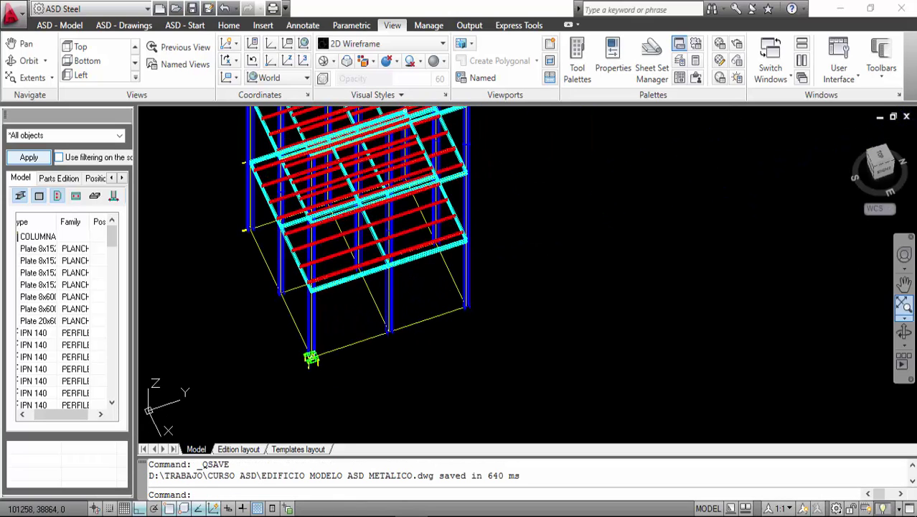
click(904, 332)
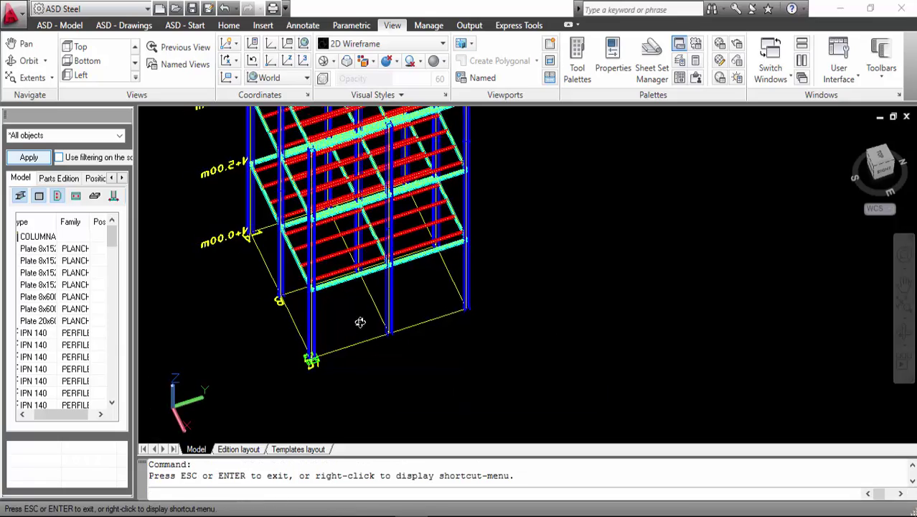
drag(360, 323, 373, 294)
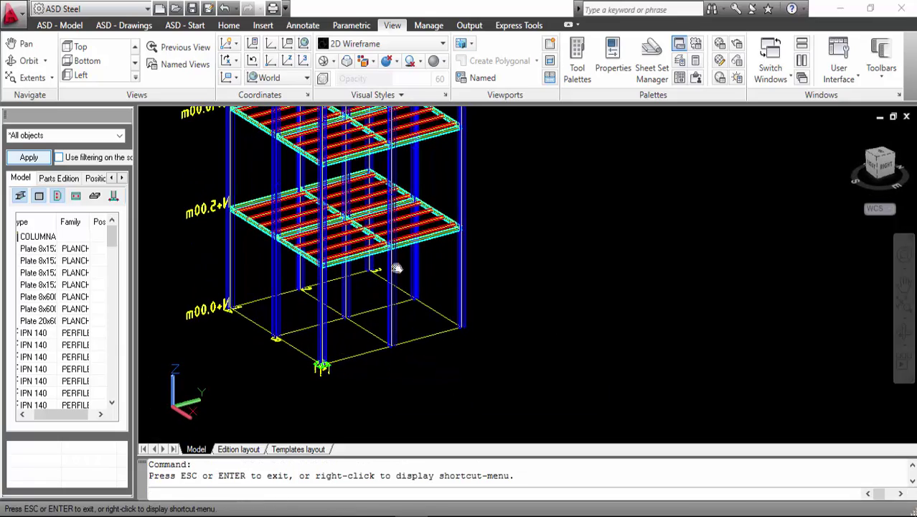
scroll(397, 268, up, 5)
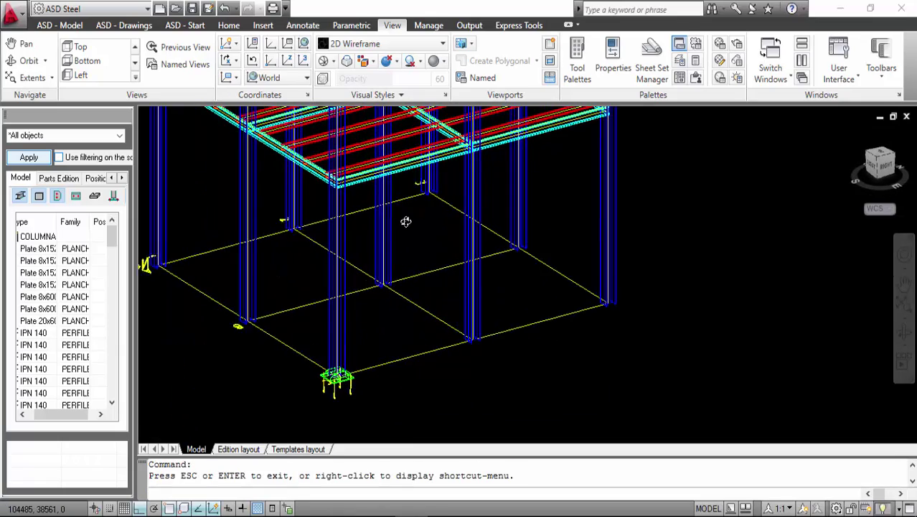
key(Escape)
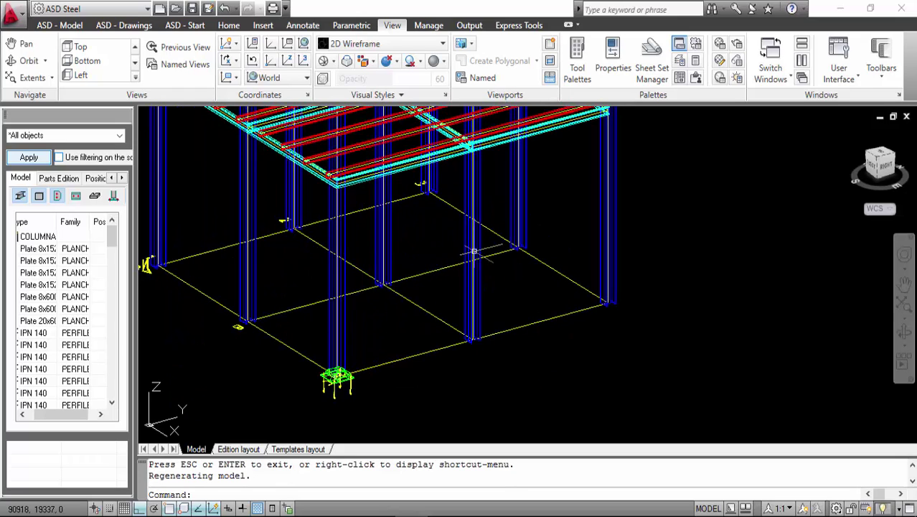
click(63, 26)
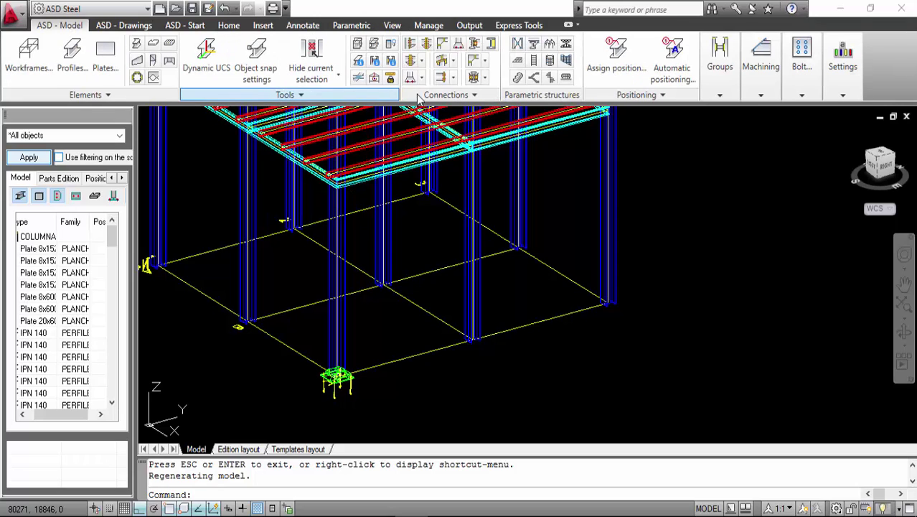
click(479, 98)
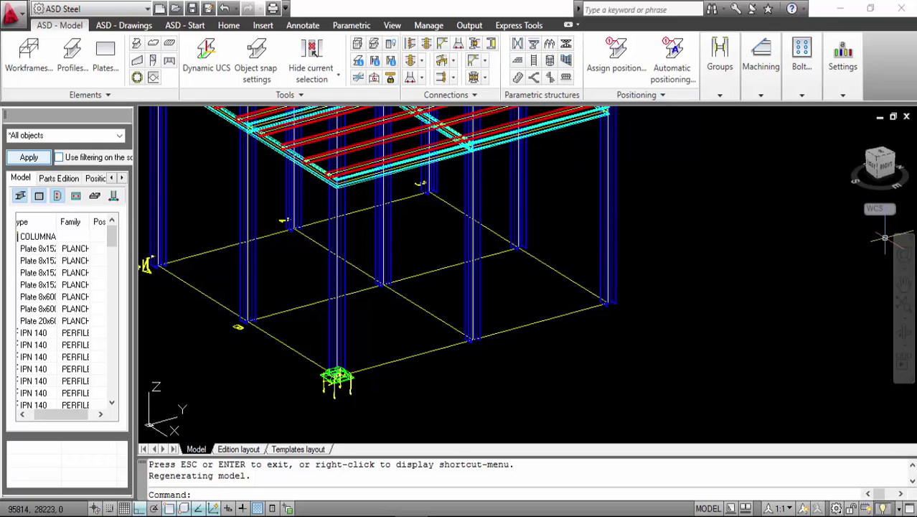
Start copying the connection and pick the corner column base as the source.
click(470, 95)
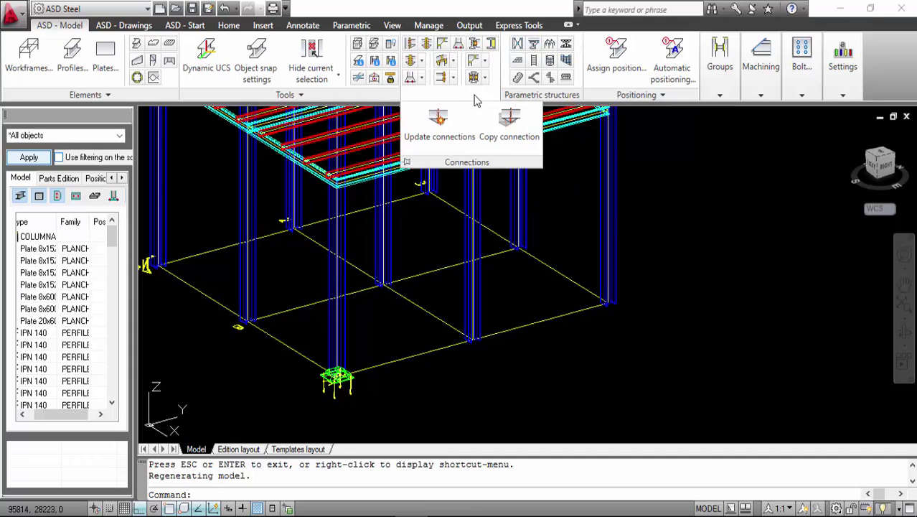
click(509, 132)
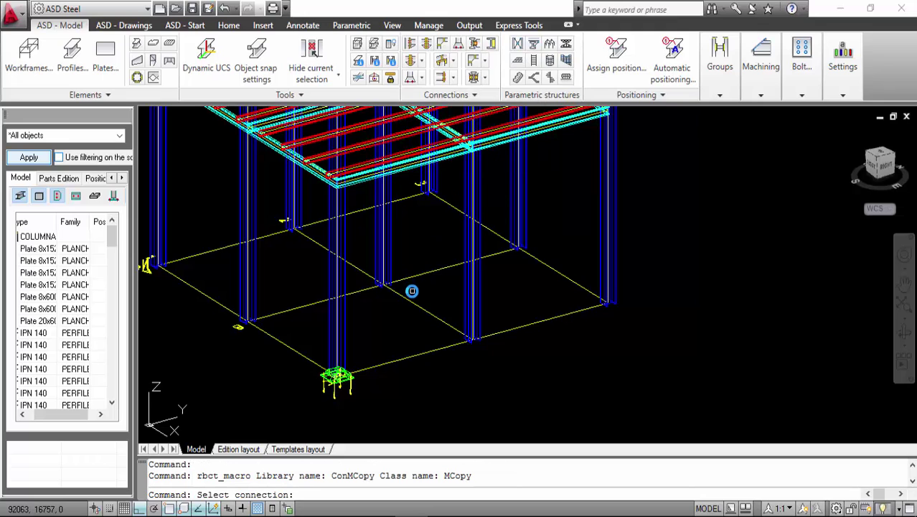
scroll(321, 394, up, 6)
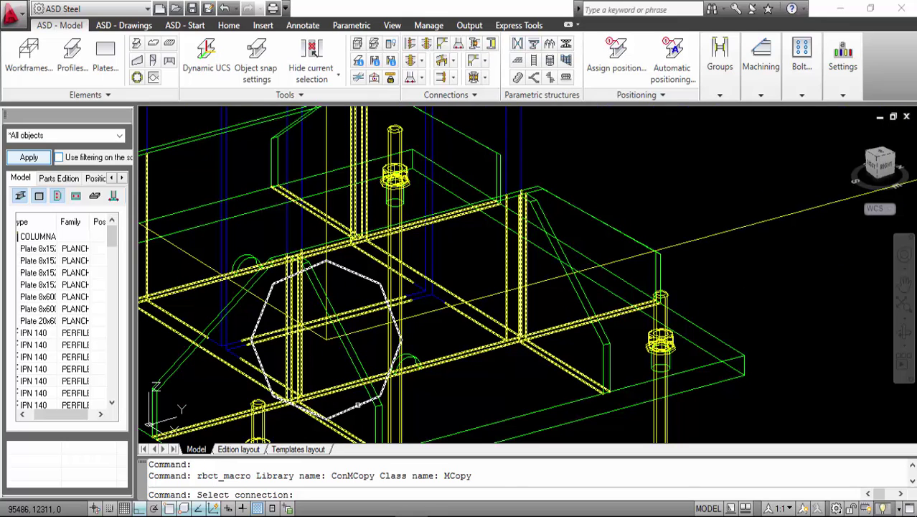
click(348, 411)
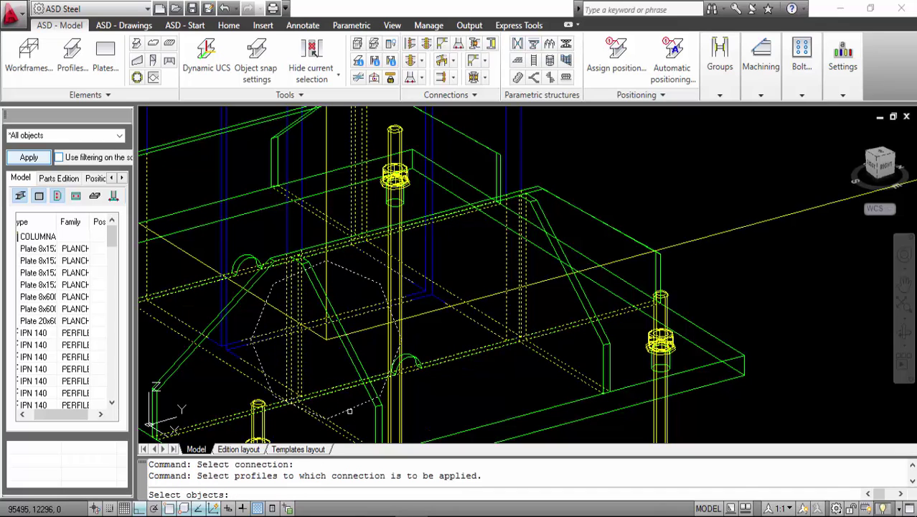
Select the eight ground-floor columns as targets, using a small window for the seventh.
scroll(369, 394, down, 10)
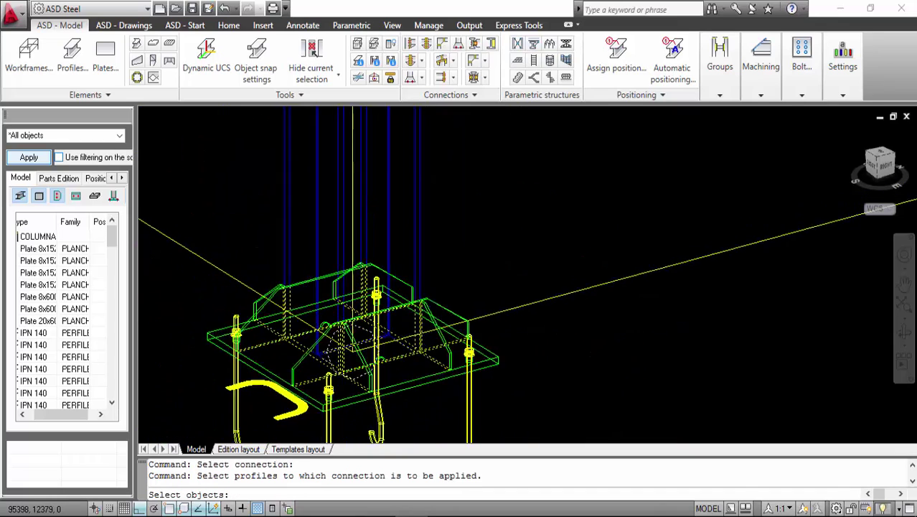
scroll(440, 328, up, 8)
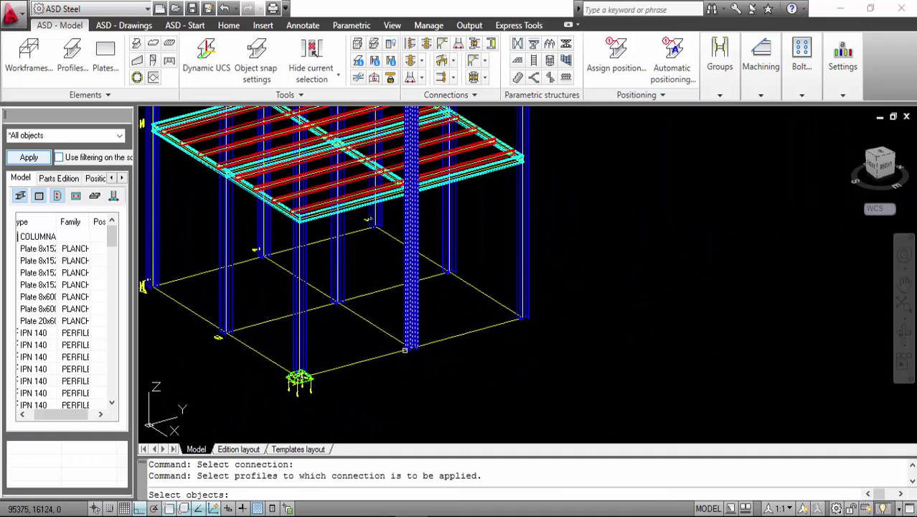
click(417, 355)
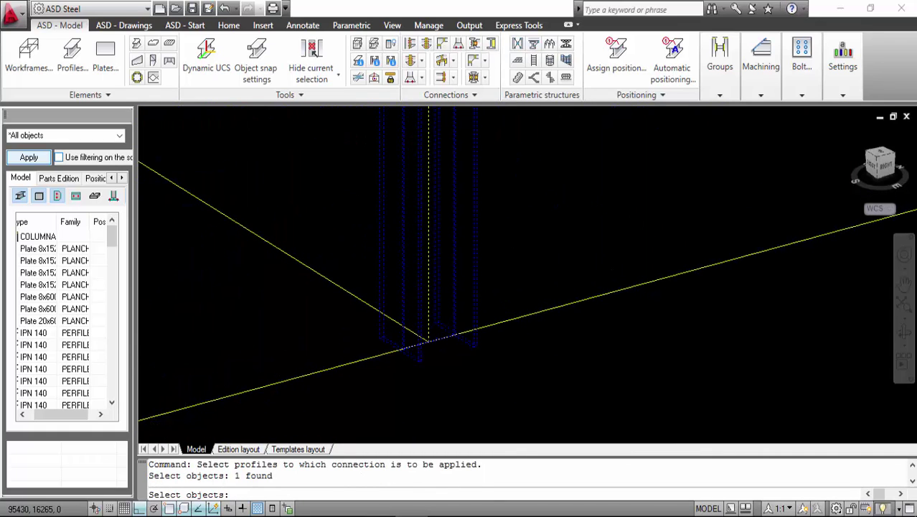
scroll(419, 356, down, 5)
scroll(573, 324, up, 6)
click(550, 291)
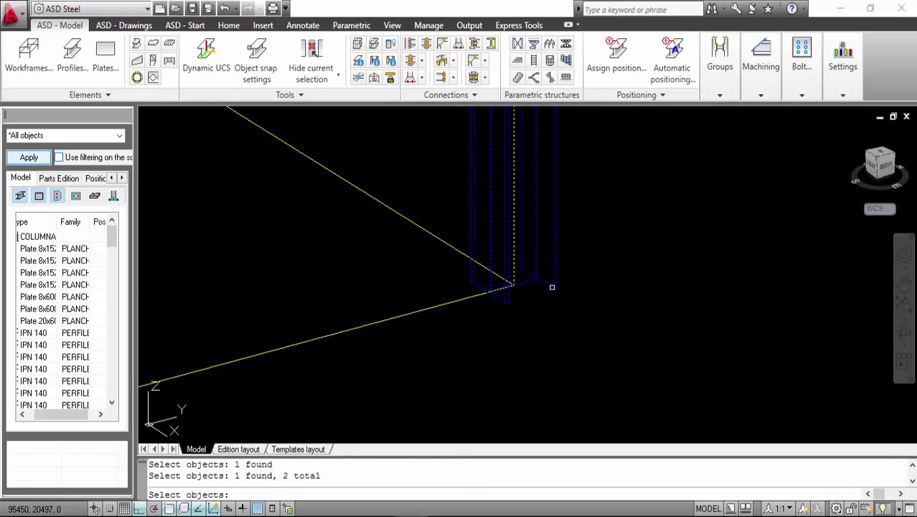
scroll(508, 301, down, 4)
click(497, 275)
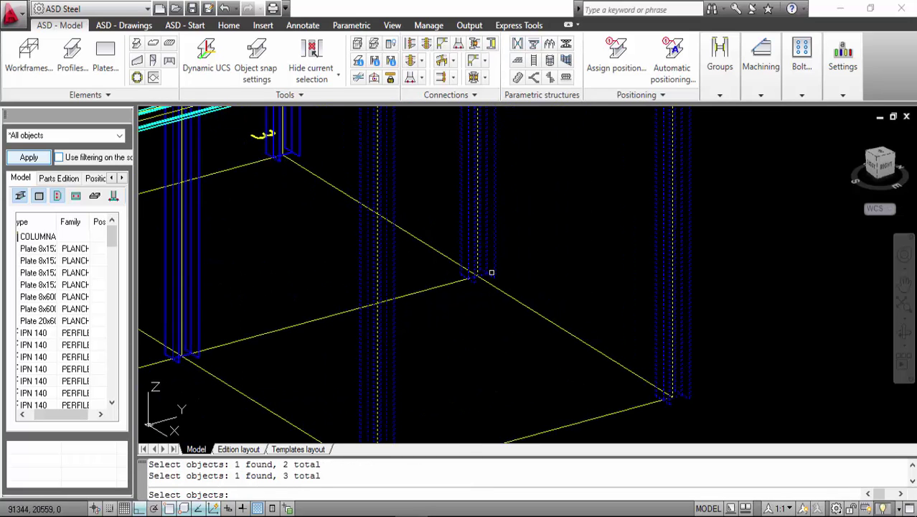
scroll(484, 287, up, 4)
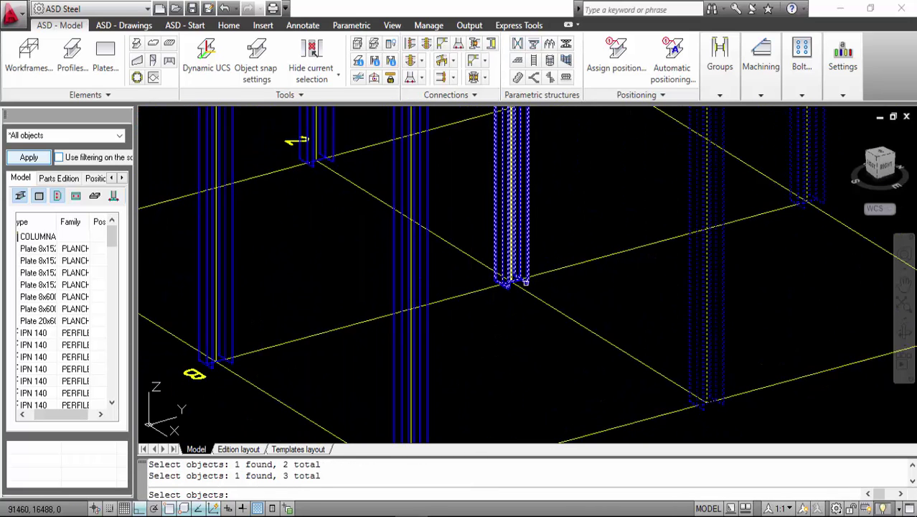
click(525, 282)
click(230, 366)
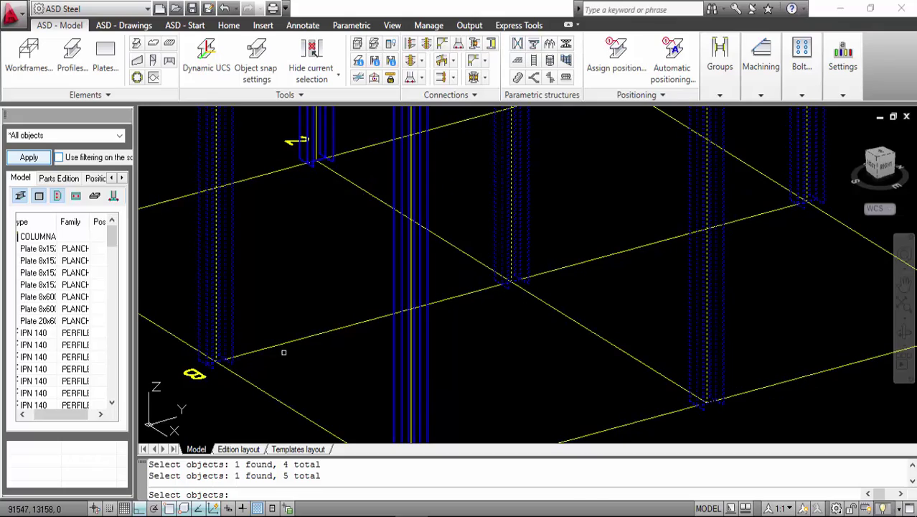
scroll(252, 362, up, 6)
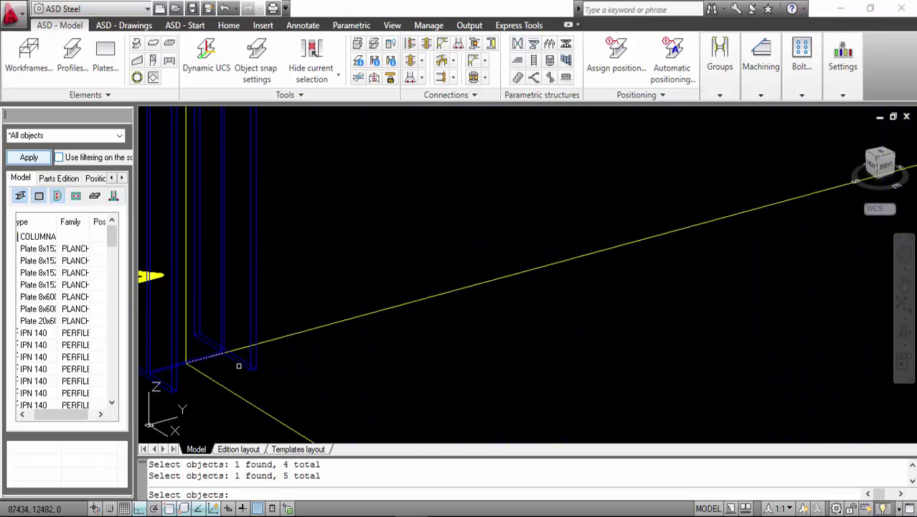
click(239, 366)
scroll(239, 363, down, 8)
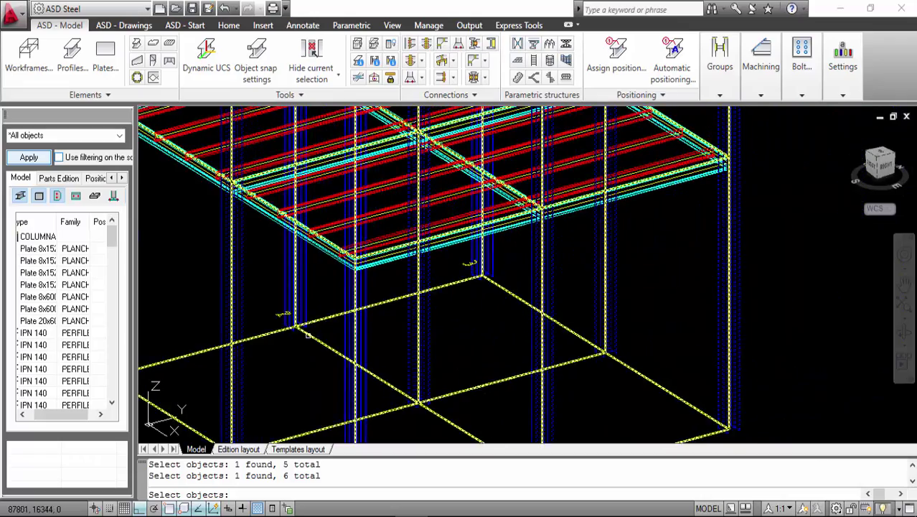
scroll(307, 335, down, 2)
scroll(307, 334, up, 3)
scroll(307, 334, down, 3)
scroll(308, 336, up, 6)
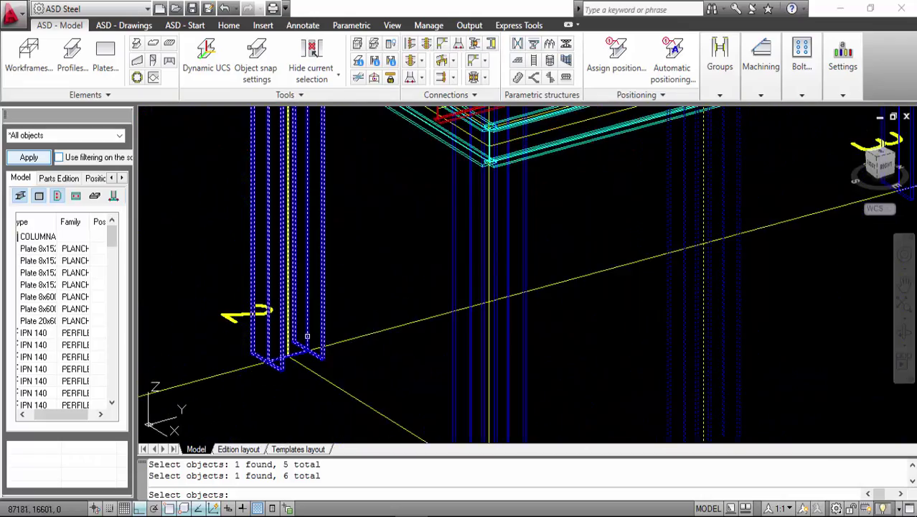
scroll(307, 336, up, 2)
click(332, 371)
click(329, 370)
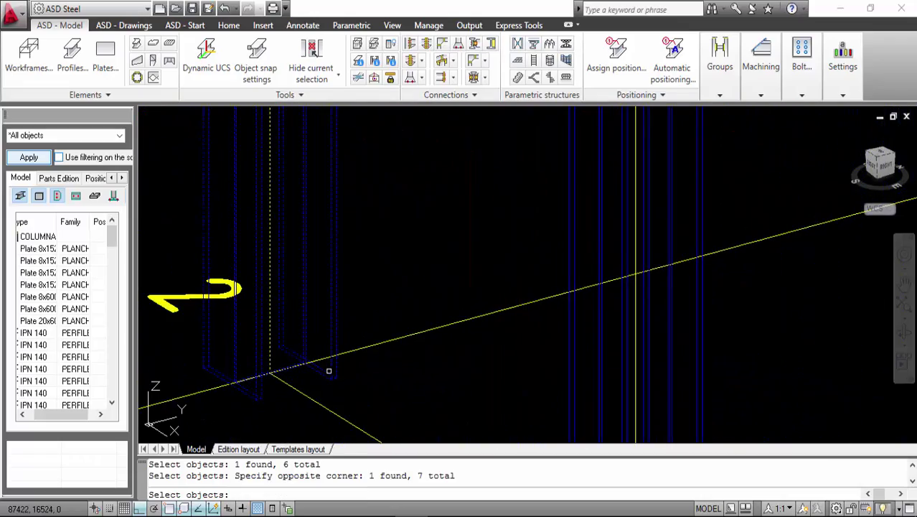
scroll(328, 370, down, 4)
scroll(473, 305, up, 1)
scroll(396, 310, up, 3)
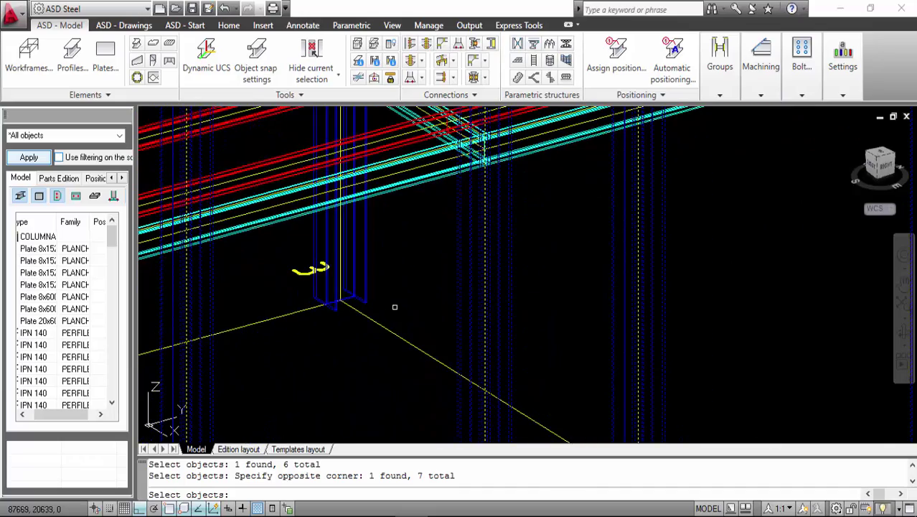
click(361, 296)
scroll(363, 295, down, 4)
middle_drag(364, 295, 500, 223)
scroll(510, 289, up, 3)
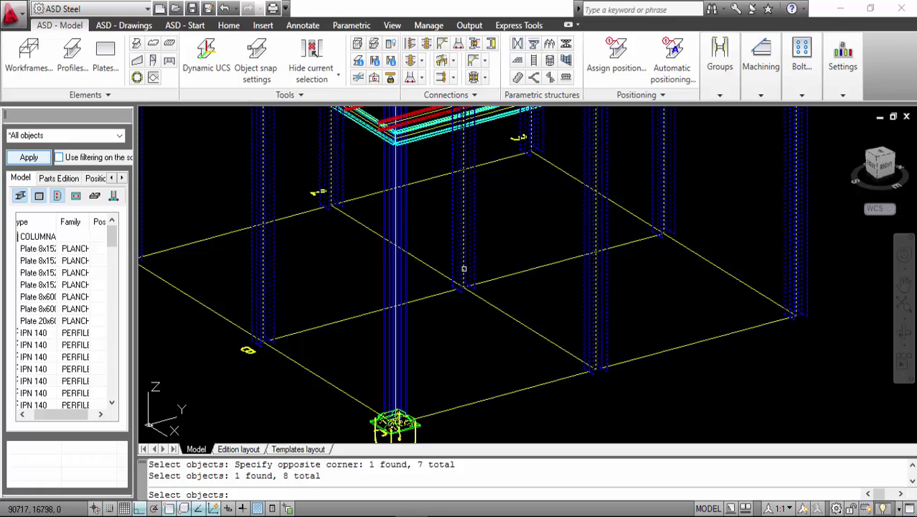
middle_drag(465, 269, 510, 271)
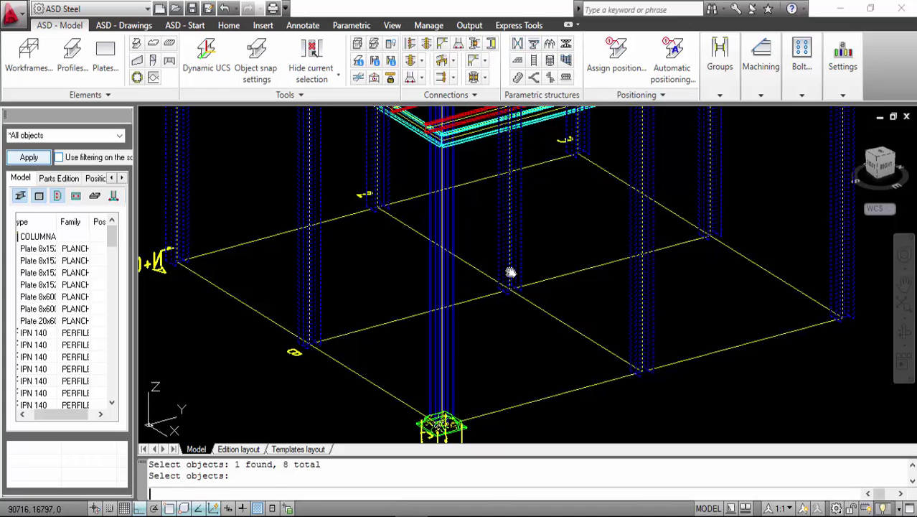
Confirm the eight columns so each receives the stiffened base with hooked anchor rods.
key(Return)
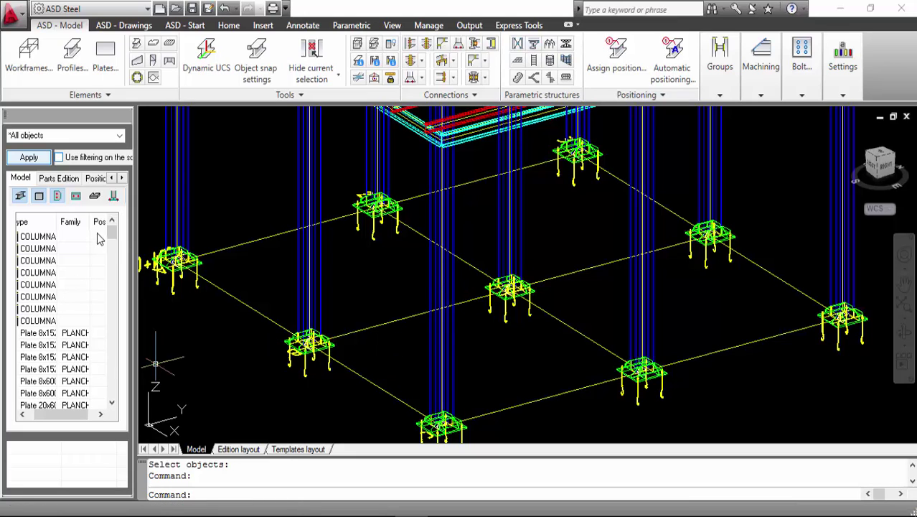
drag(113, 238, 104, 282)
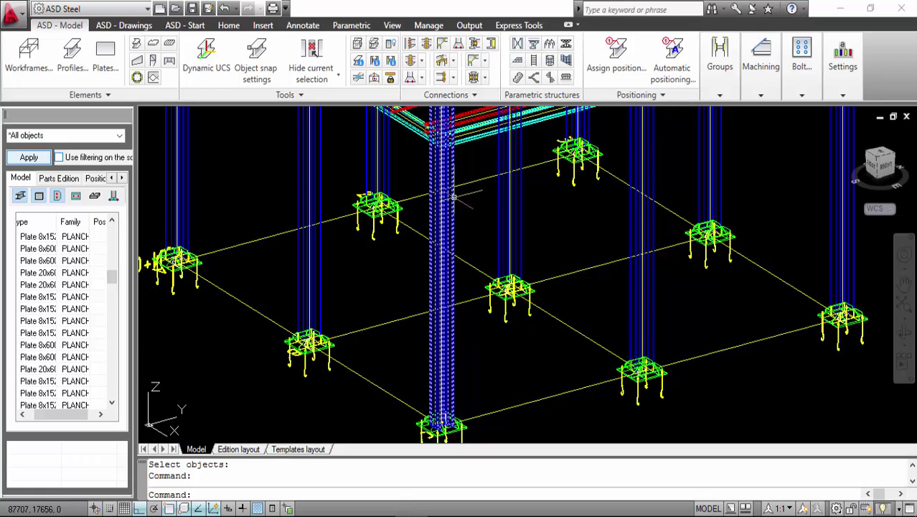
Zoom out, then zoom back in on the mid-height joint between the two stacked columns.
scroll(548, 235, down, 6)
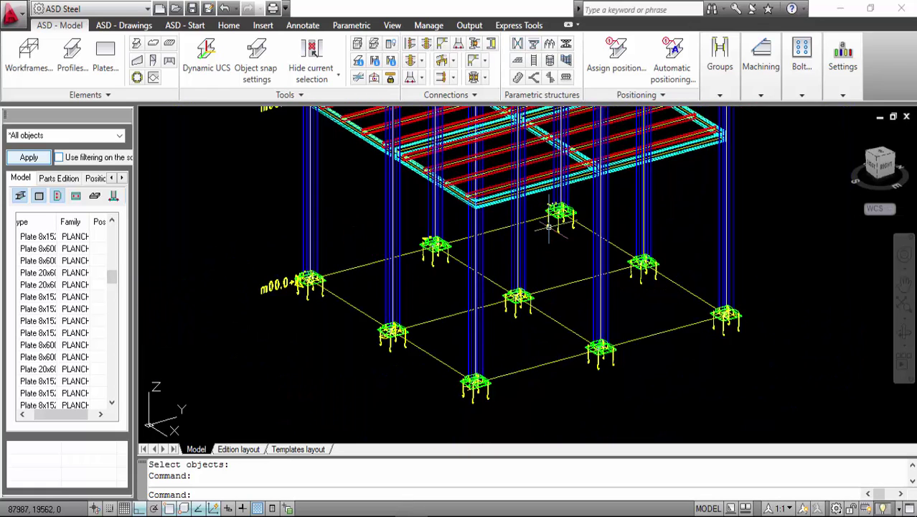
scroll(440, 208, up, 5)
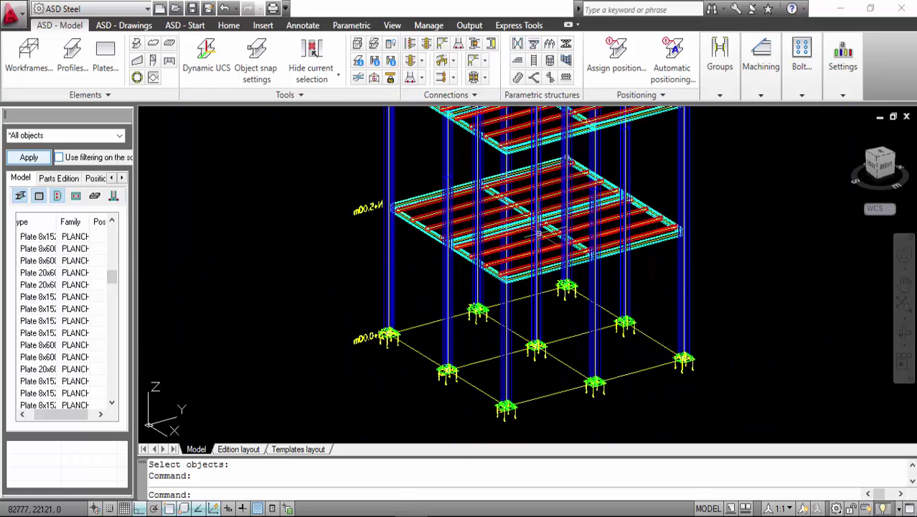
scroll(440, 207, down, 1)
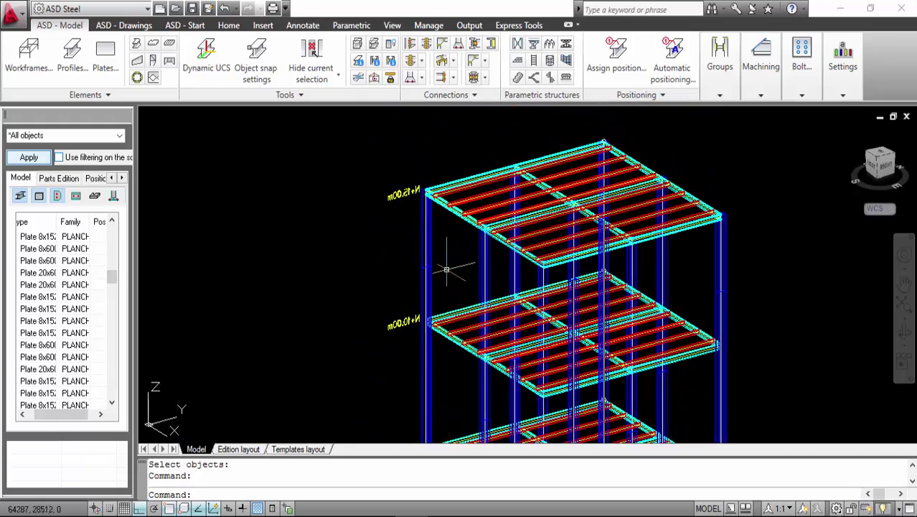
scroll(446, 266, up, 5)
scroll(401, 235, up, 2)
scroll(366, 244, up, 3)
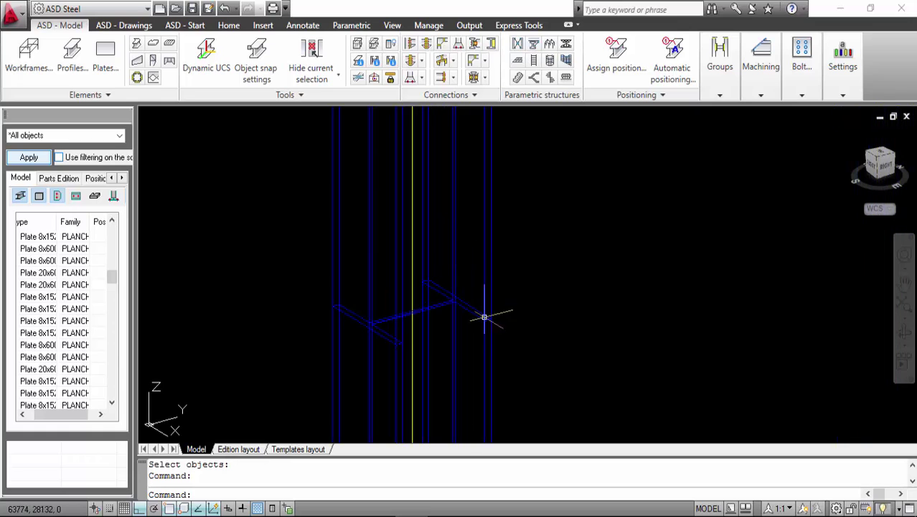
scroll(481, 310, down, 4)
scroll(475, 307, up, 3)
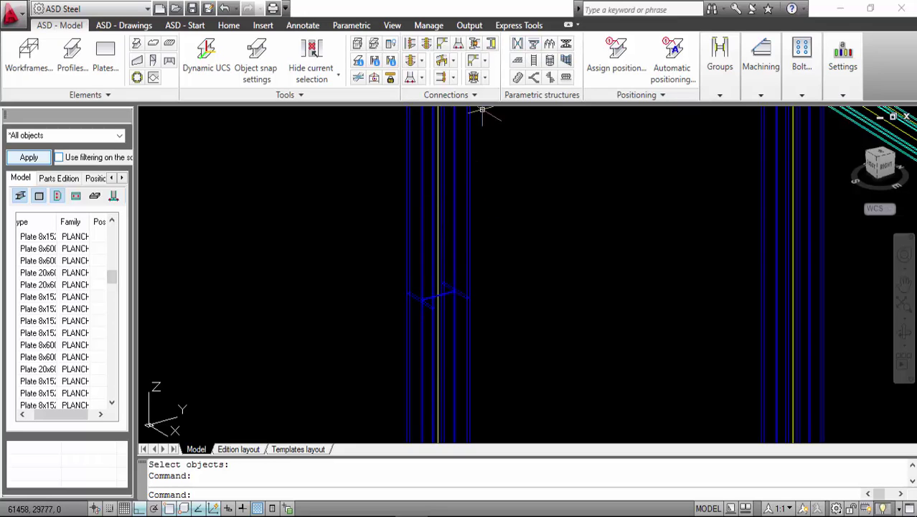
Save the model and launch Shear plate - splice from the End plate connection list.
click(422, 63)
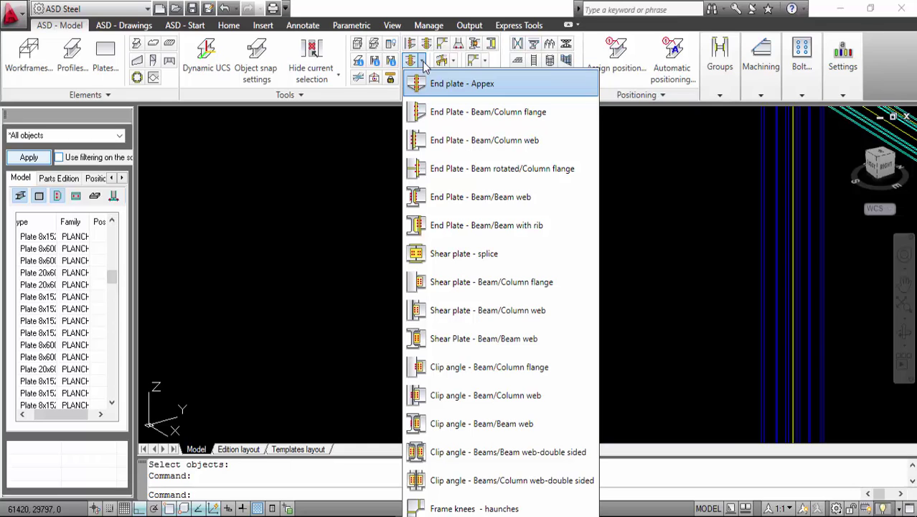
click(192, 8)
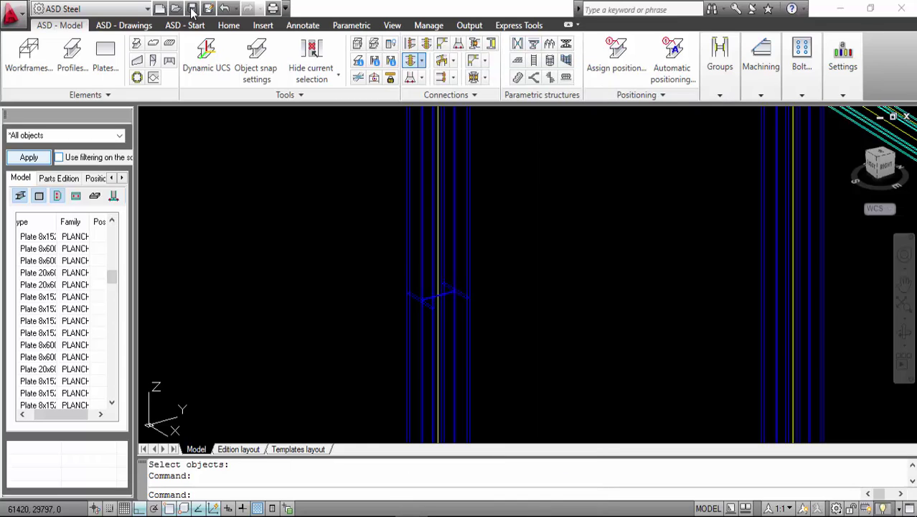
click(421, 60)
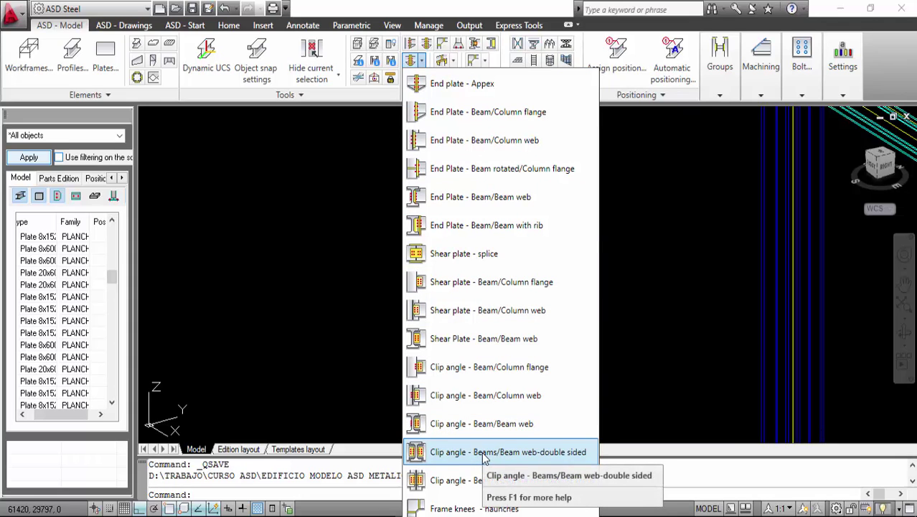
click(447, 258)
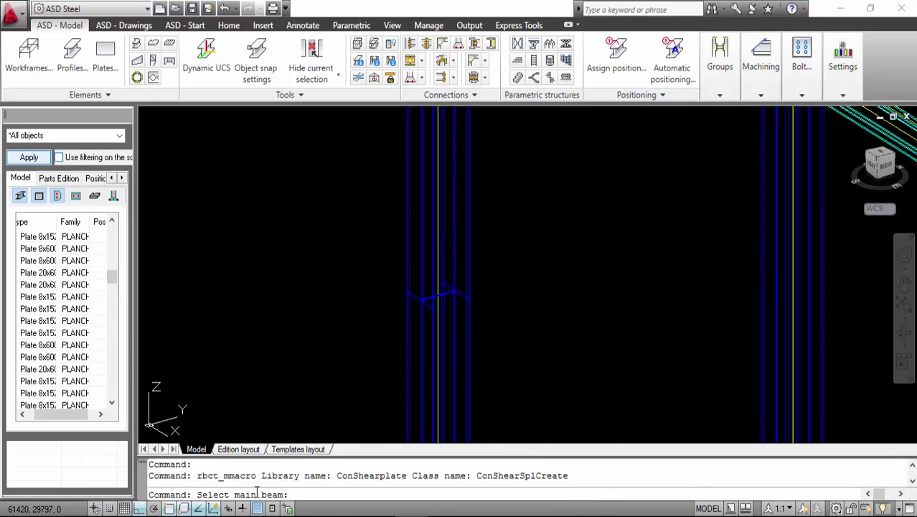
Pick the main and second column for the splice, review plate and web bolt tabs, then close.
click(468, 311)
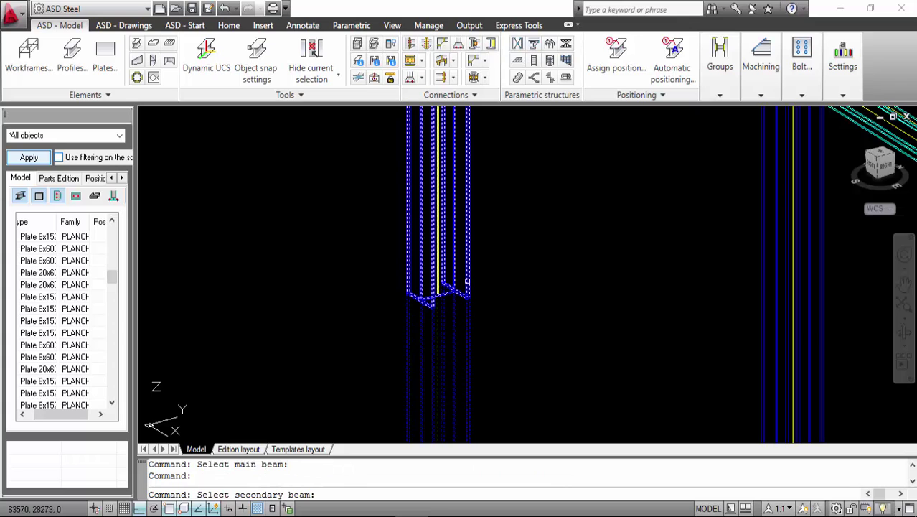
click(467, 282)
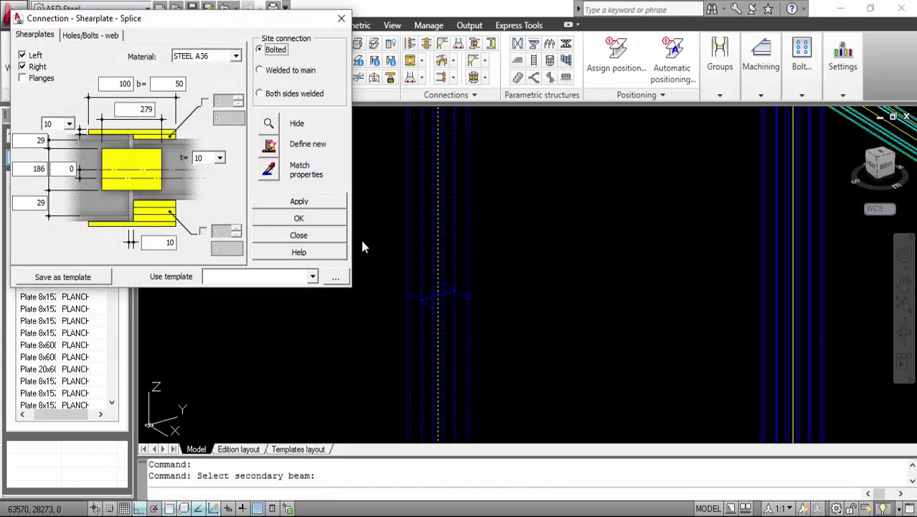
click(92, 36)
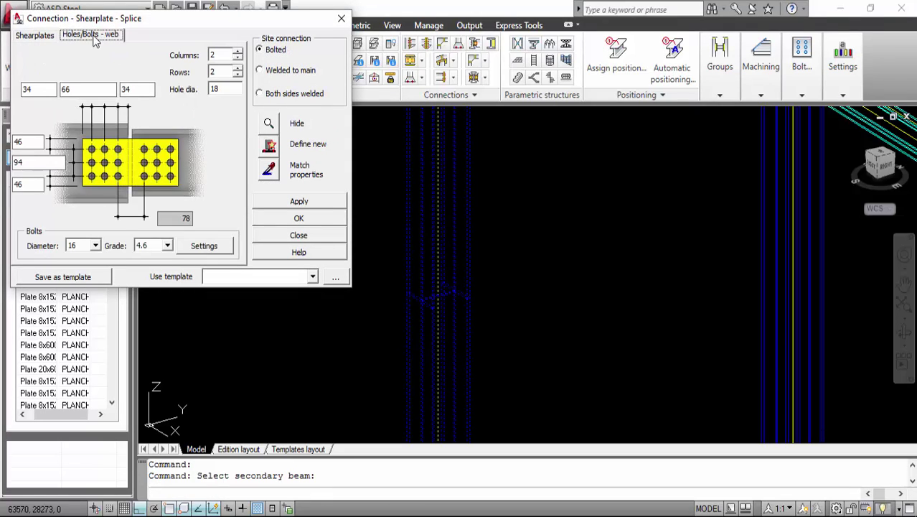
click(37, 36)
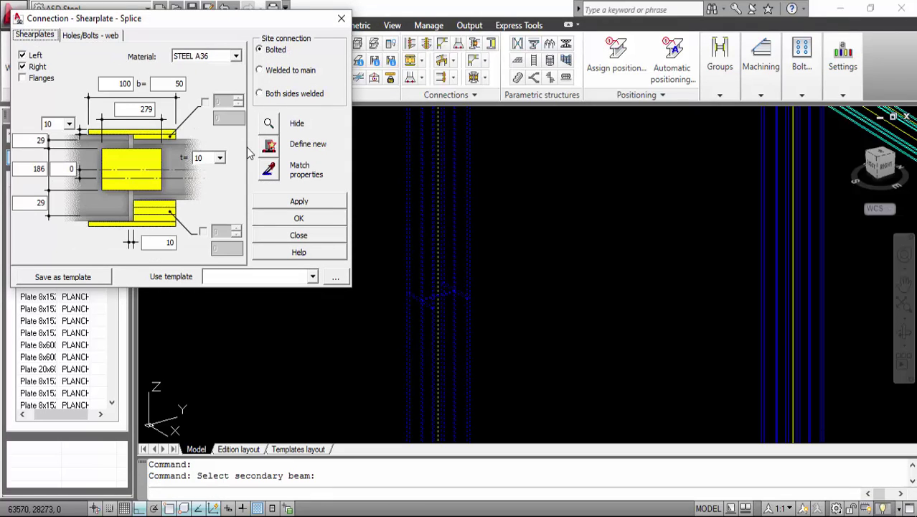
click(341, 17)
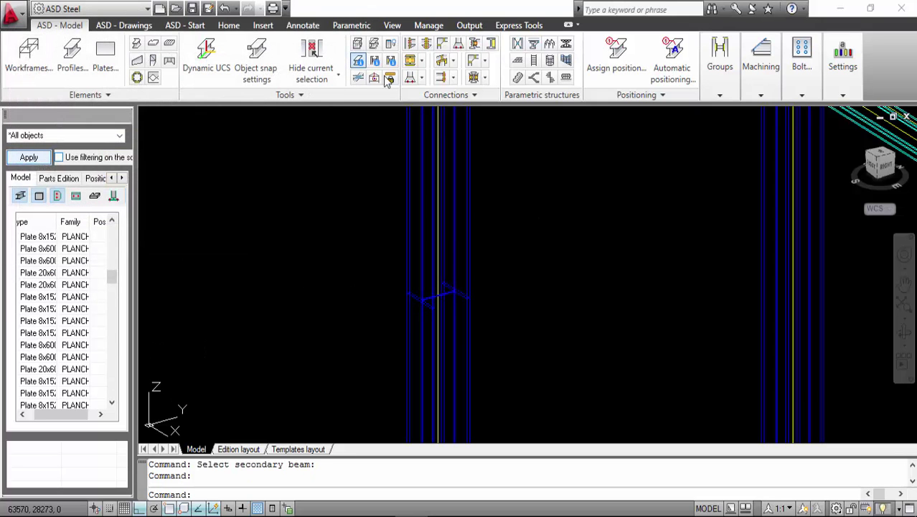
Browse the Connections dropdowns, ending on the End plate/Shear plate/Clip angle list.
click(453, 79)
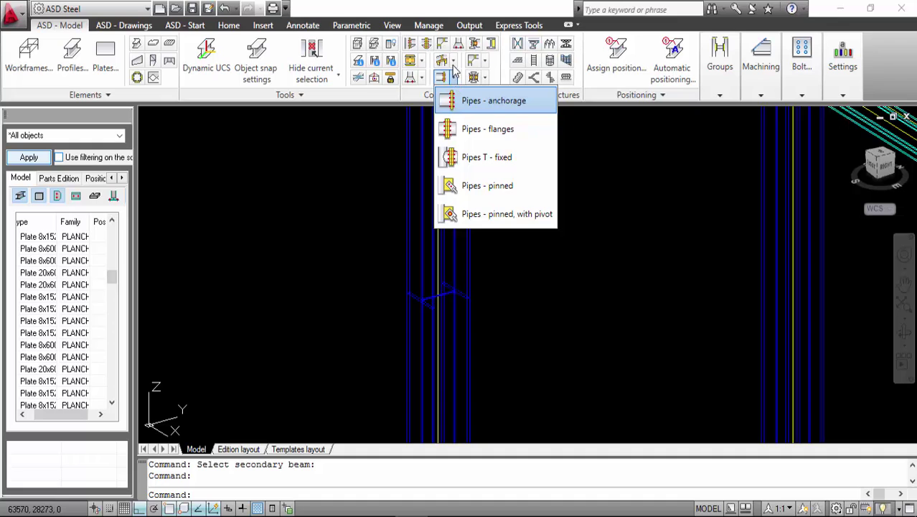
click(453, 62)
click(454, 63)
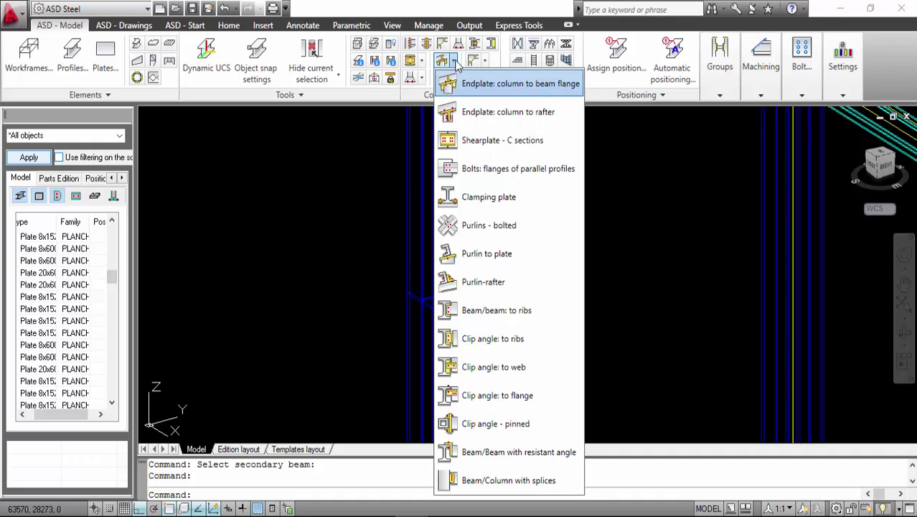
click(485, 62)
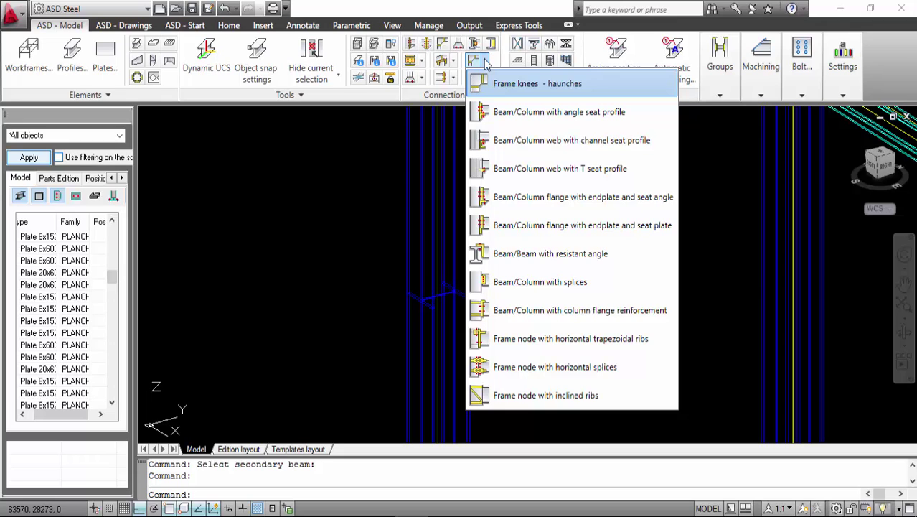
click(485, 63)
click(485, 78)
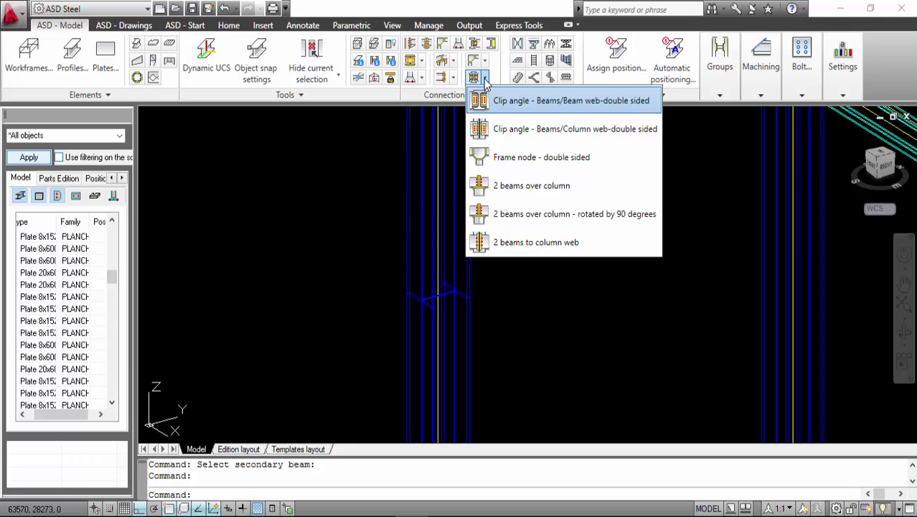
click(423, 63)
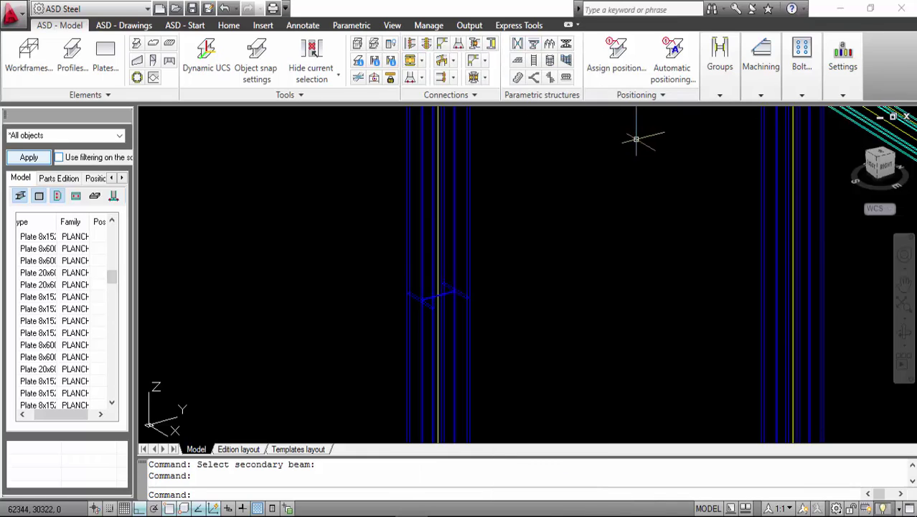
click(451, 97)
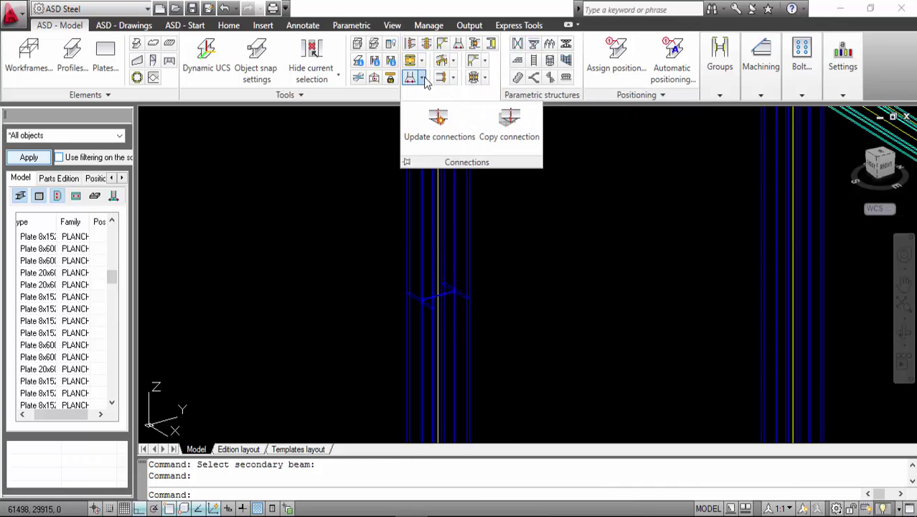
click(422, 78)
click(423, 62)
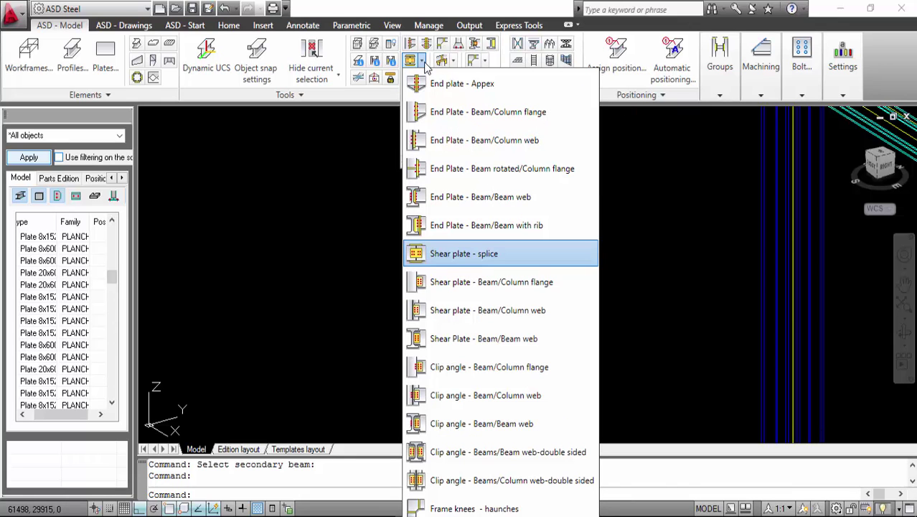
Create a shear plate splice between the lower and upper columns with 2×2 M16 grade 4.6 web bolts.
click(461, 255)
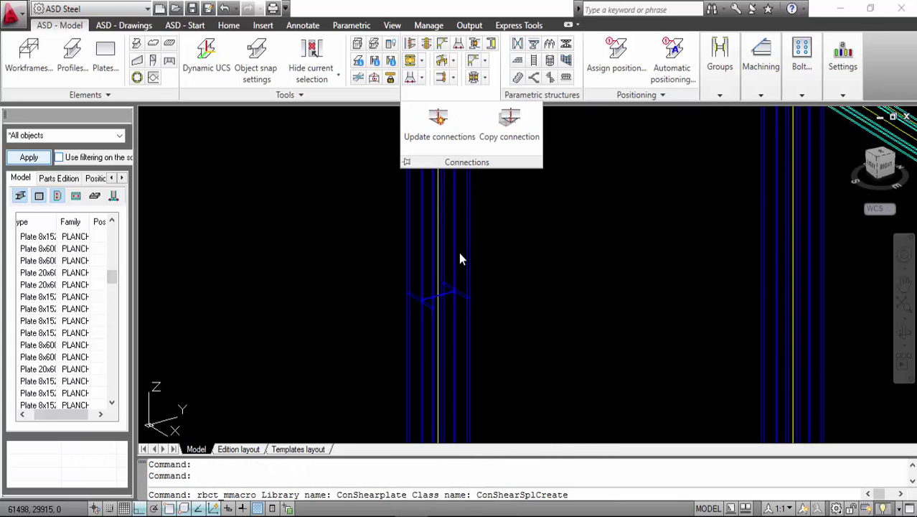
click(467, 312)
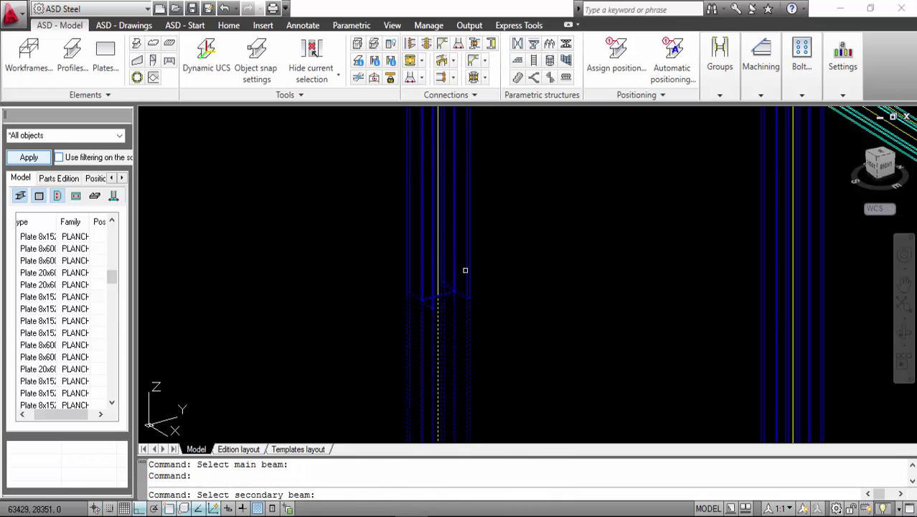
click(438, 294)
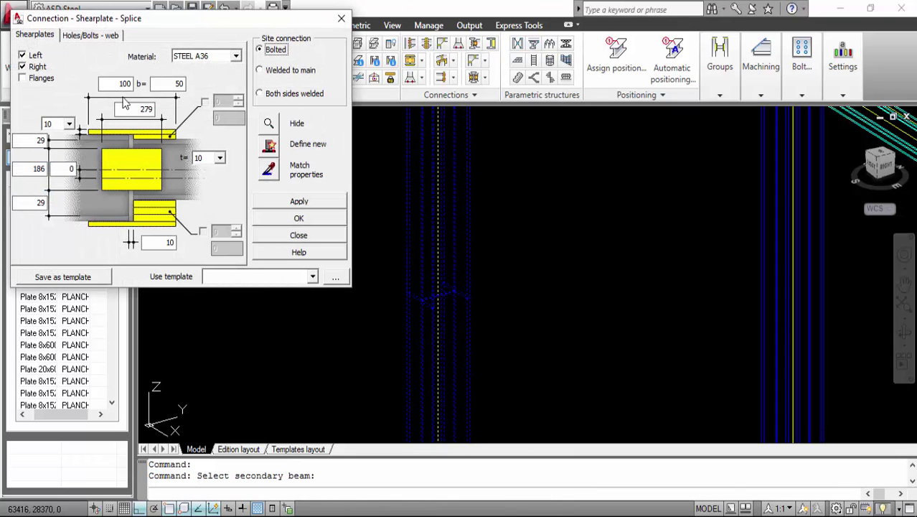
click(90, 35)
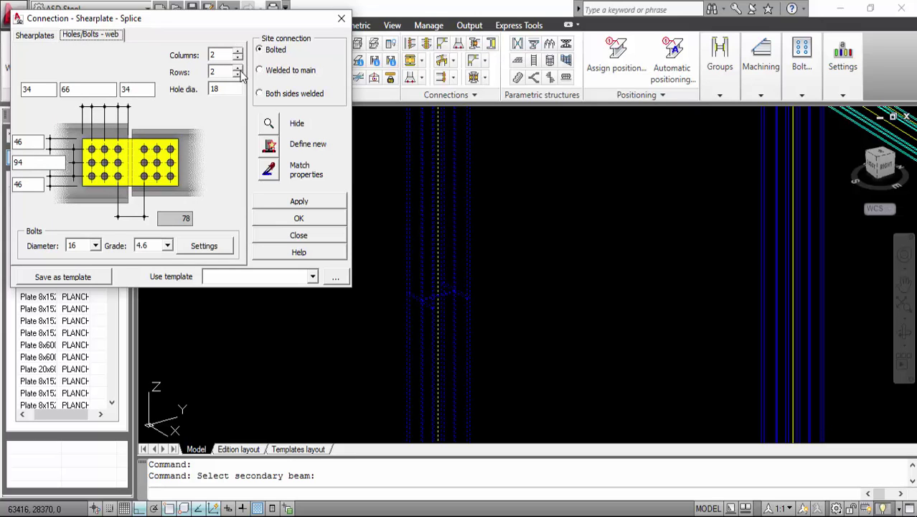
click(308, 221)
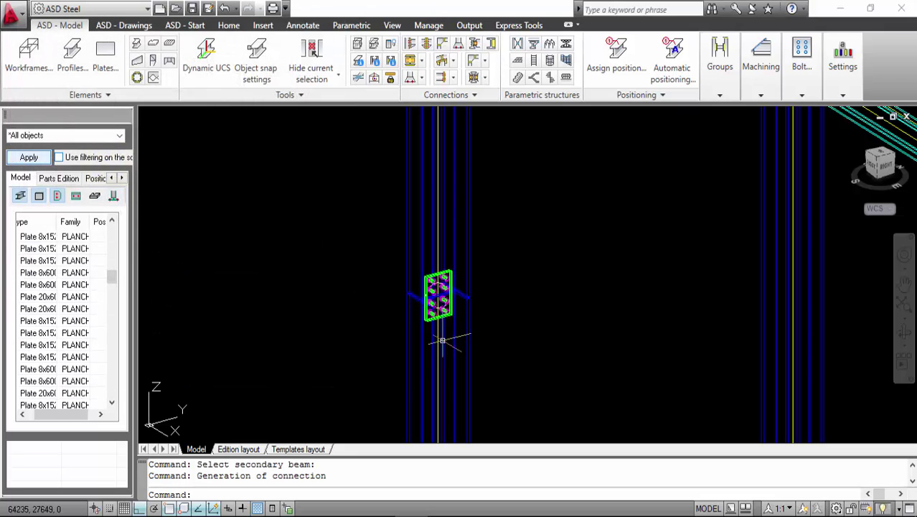
Zoom and pan to centre the new splice plate, then bring up the Visual Styles gallery.
scroll(432, 300, up, 5)
scroll(514, 264, down, 4)
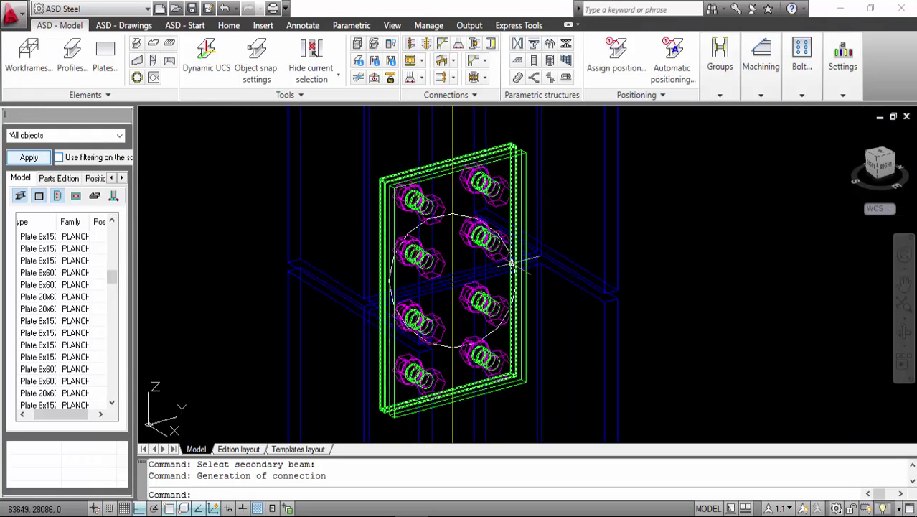
scroll(658, 281, up, 3)
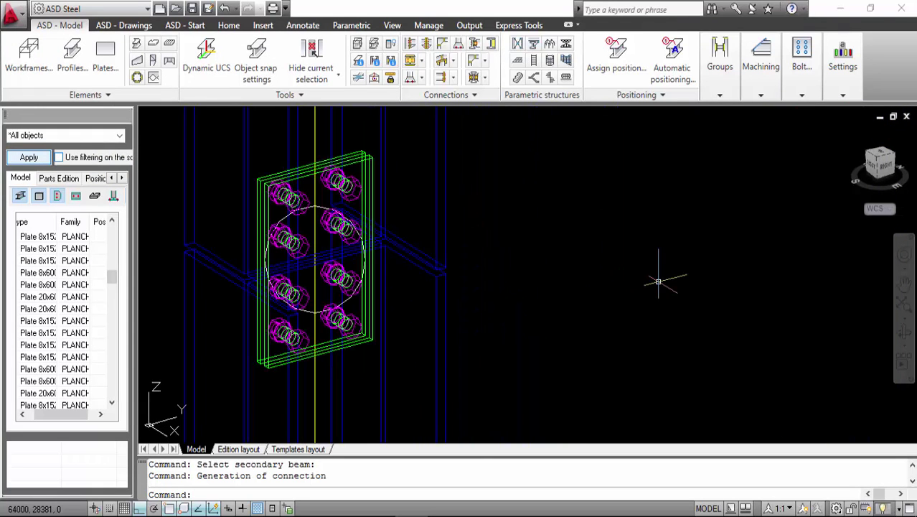
mouse_move(526, 235)
middle_down()
mouse_move(620, 286)
mouse_move(630, 281)
middle_up()
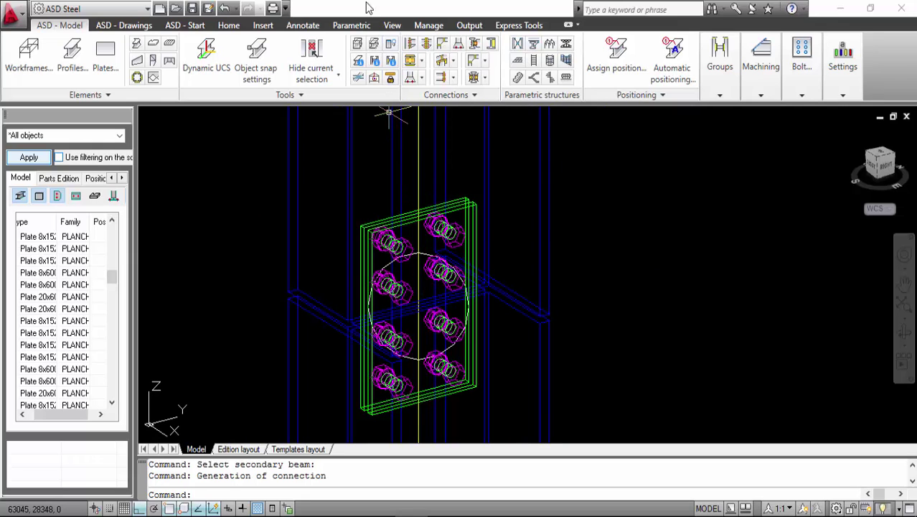
click(308, 27)
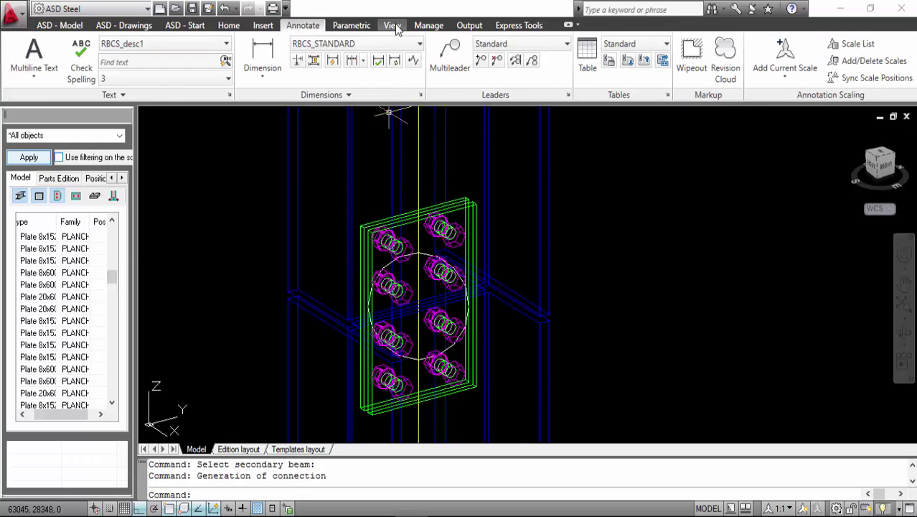
click(395, 28)
click(381, 44)
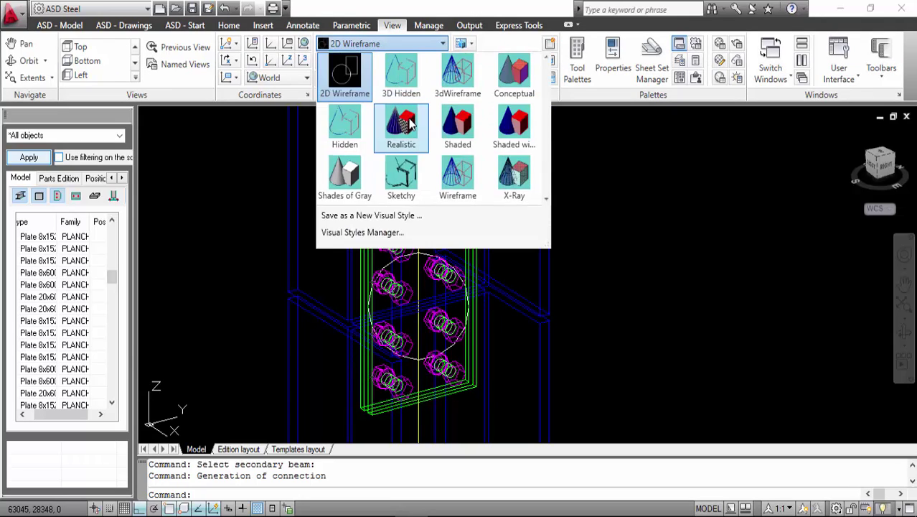
Switch to Realistic shading, inspect the green splice plates, and call up the connection's context menu.
click(377, 77)
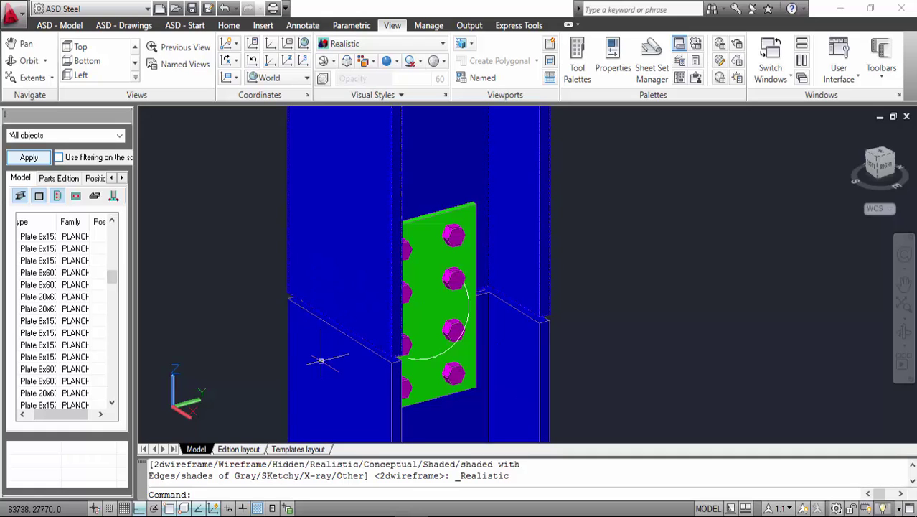
click(466, 300)
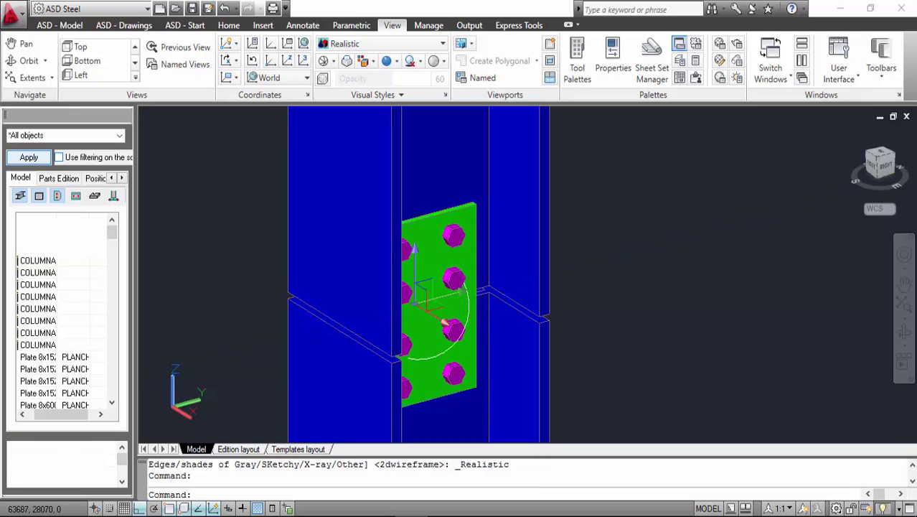
click(466, 301)
key(Escape)
key(Escape)
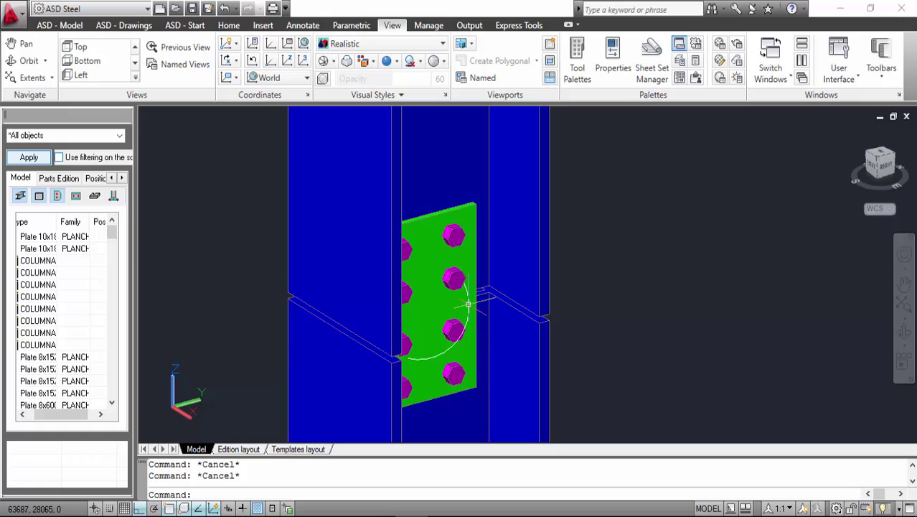
scroll(466, 297, up, 3)
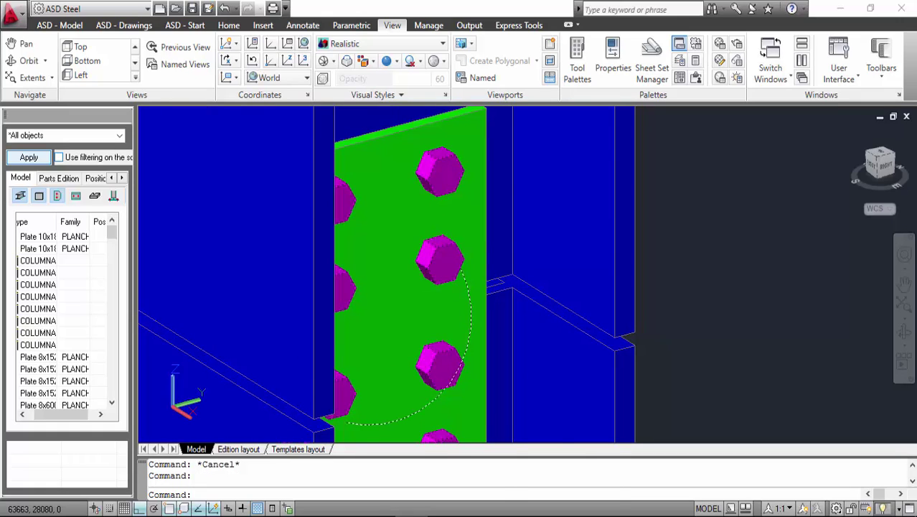
right_click(468, 160)
Enable Flanges on the splice and regenerate it with 2×2 M16 flange bolts in 18 mm holes.
click(502, 346)
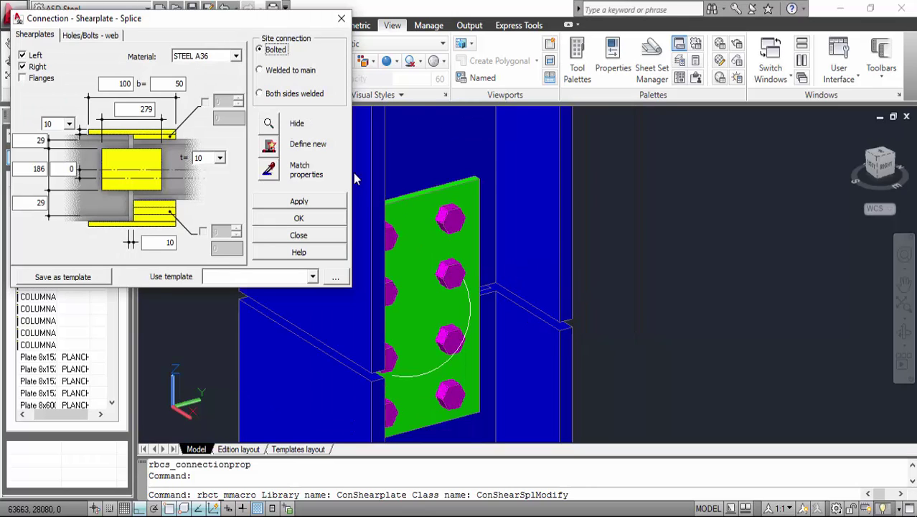
click(23, 80)
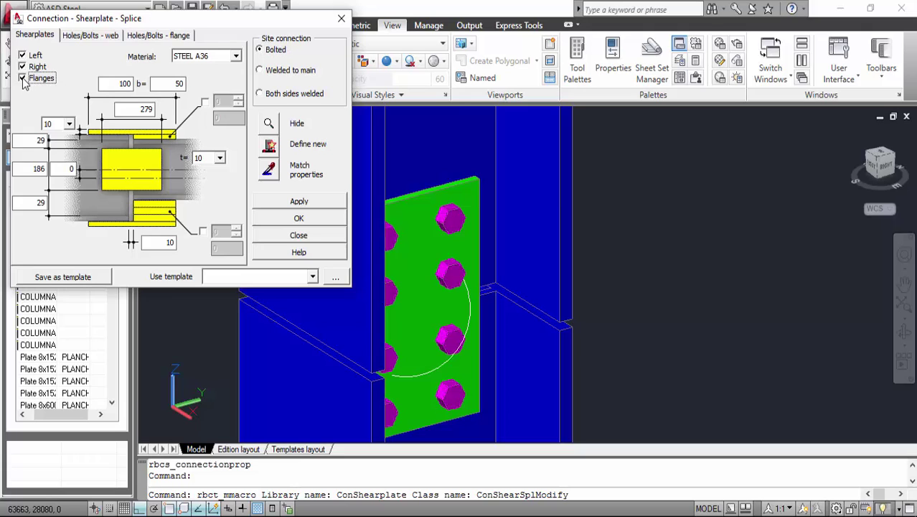
click(133, 39)
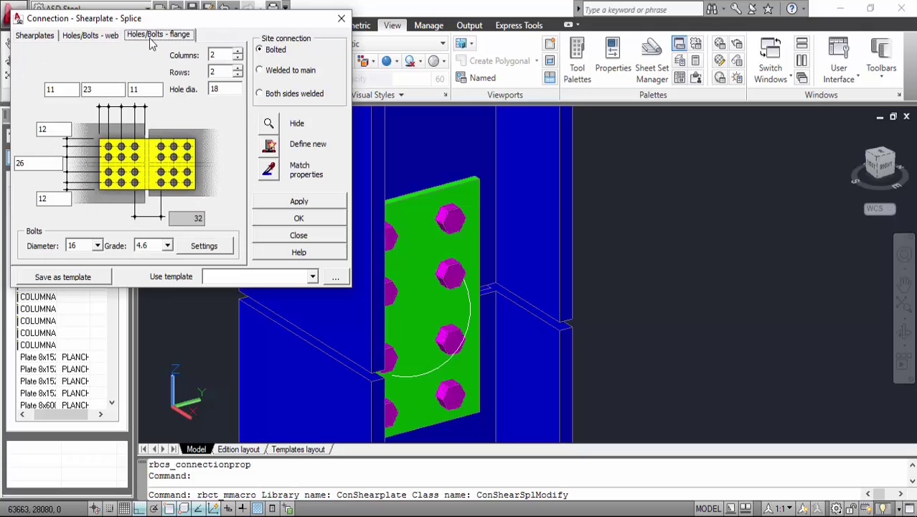
click(104, 38)
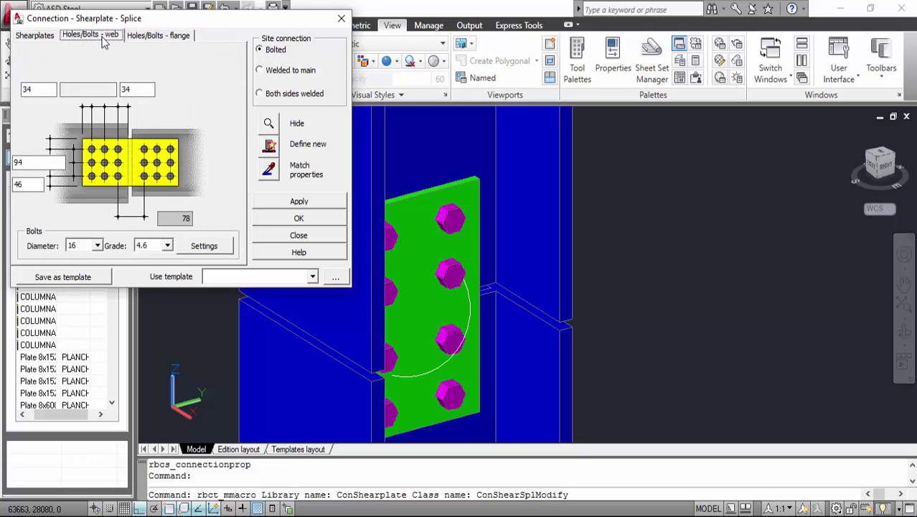
click(152, 38)
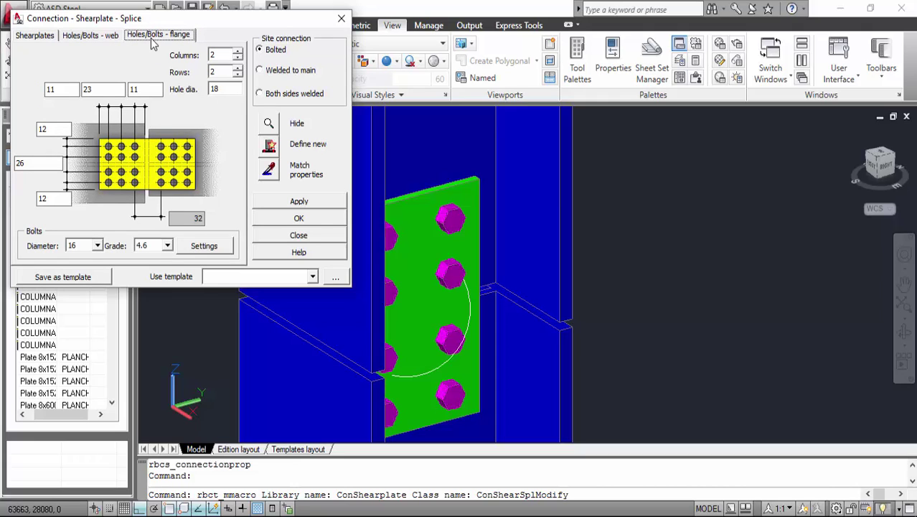
click(313, 219)
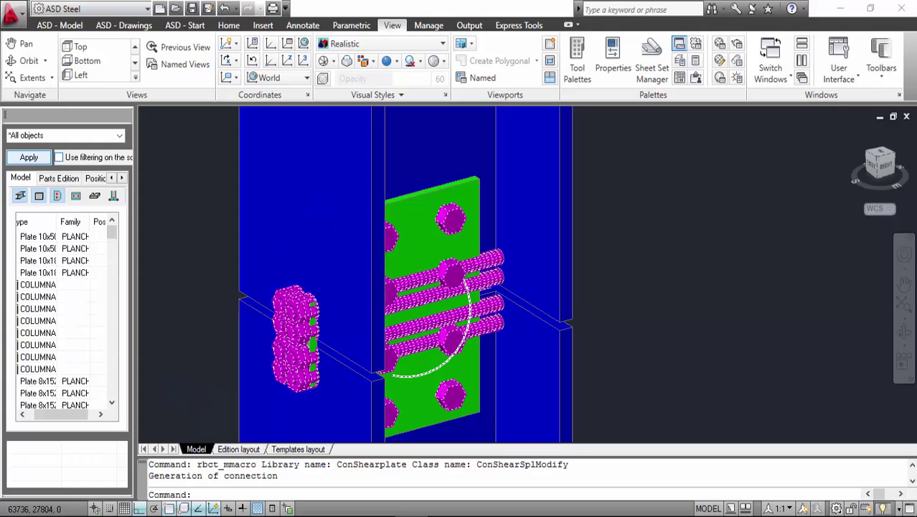
scroll(312, 374, up, 2)
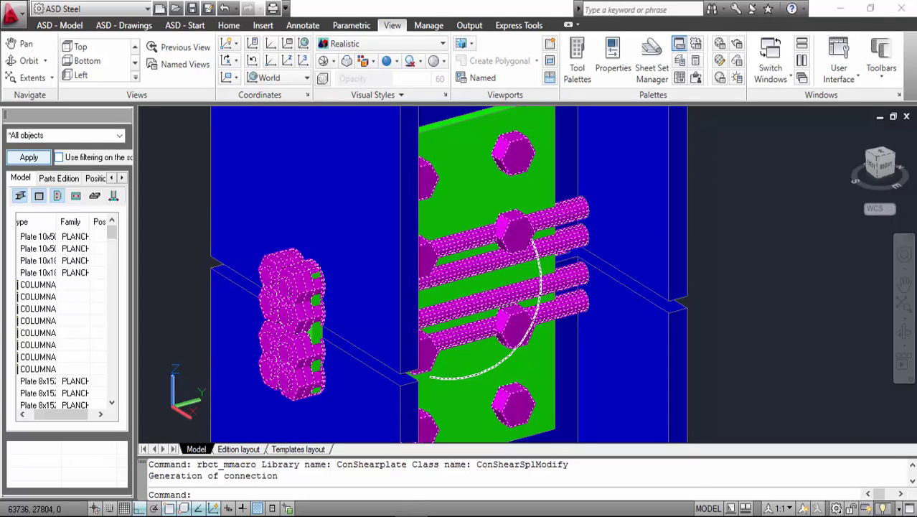
scroll(298, 376, up, 2)
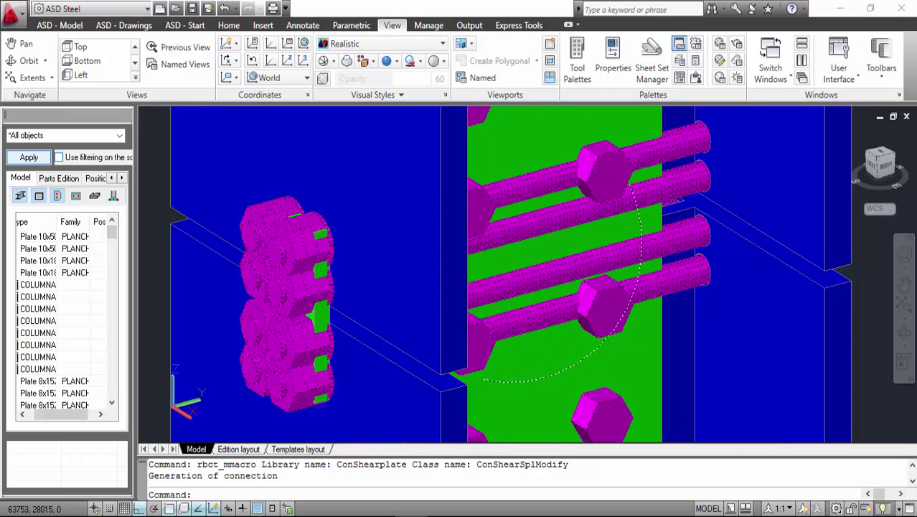
Reopen the splice settings and keep the shear plates Welded to main.
right_click(630, 161)
click(663, 346)
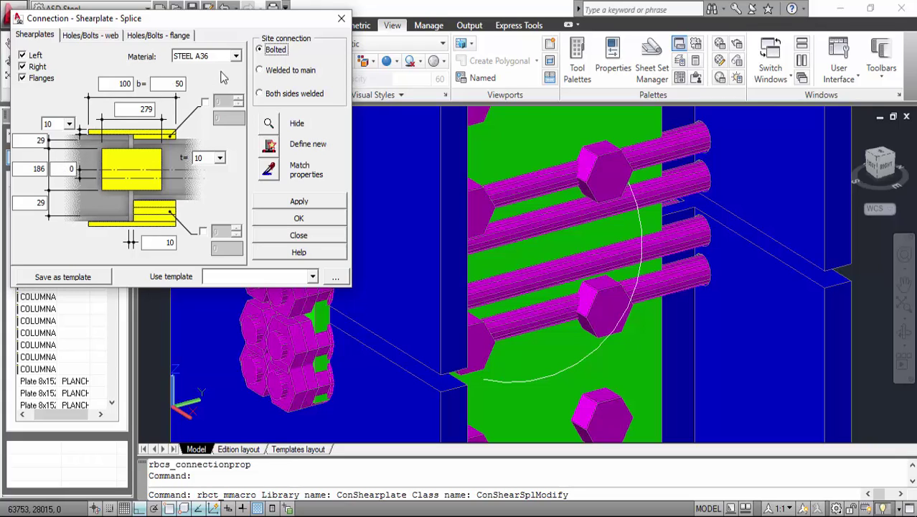
click(261, 71)
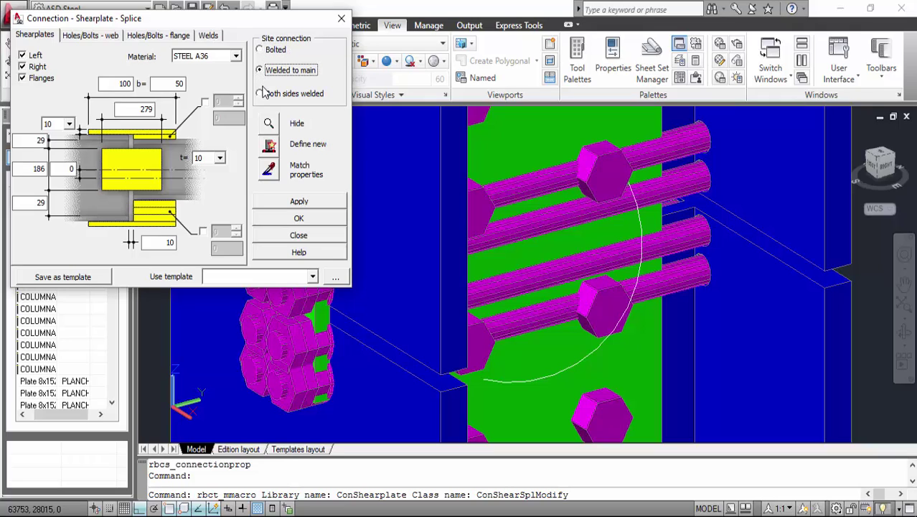
click(262, 94)
click(261, 70)
Change the shear plate length from 100 to 400 and width b from 50 to 200.
click(103, 85)
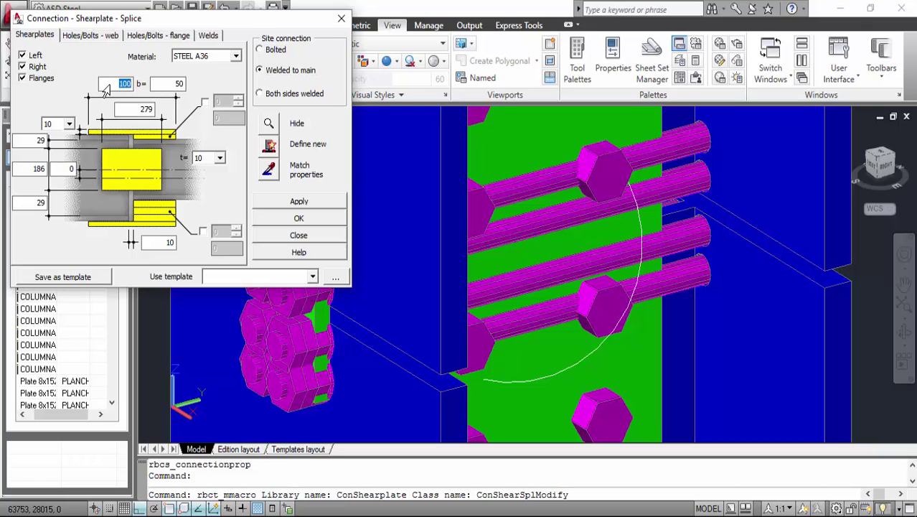
text(400)
double_click(172, 85)
text(200)
click(293, 219)
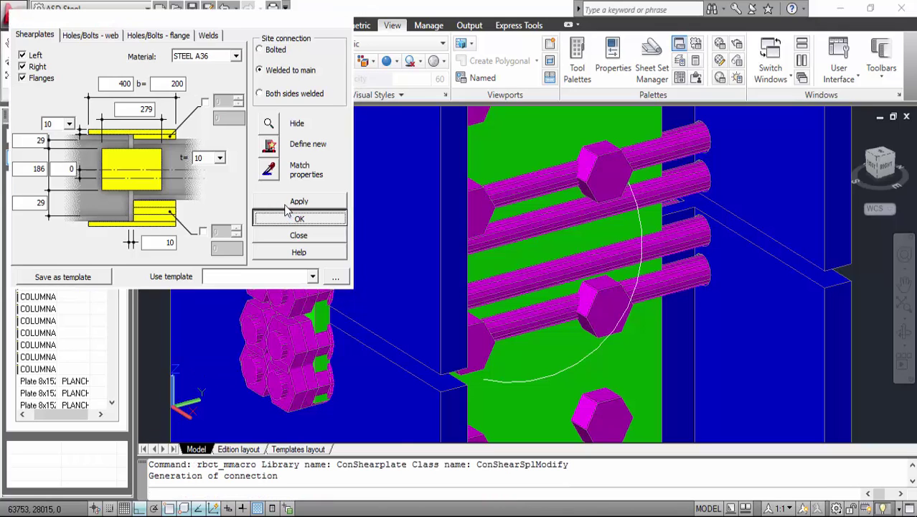
Zoom around the joint and select the splice bolt group and web shear plate to inspect them.
scroll(283, 179, down, 3)
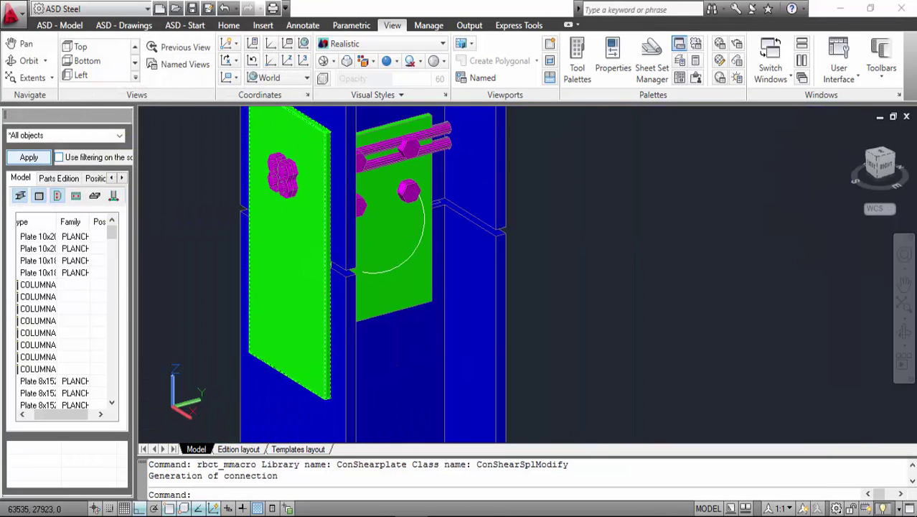
scroll(283, 179, up, 3)
click(284, 185)
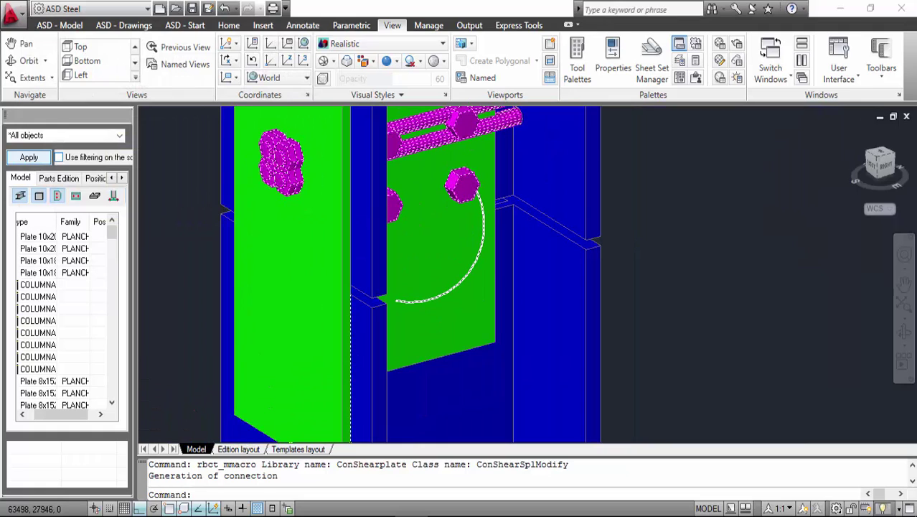
scroll(284, 184, down, 2)
scroll(338, 273, down, 3)
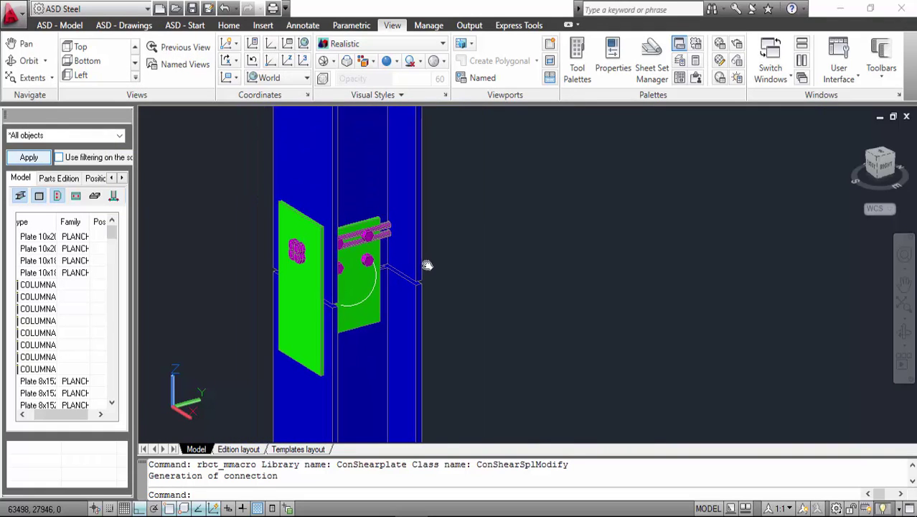
scroll(365, 285, up, 2)
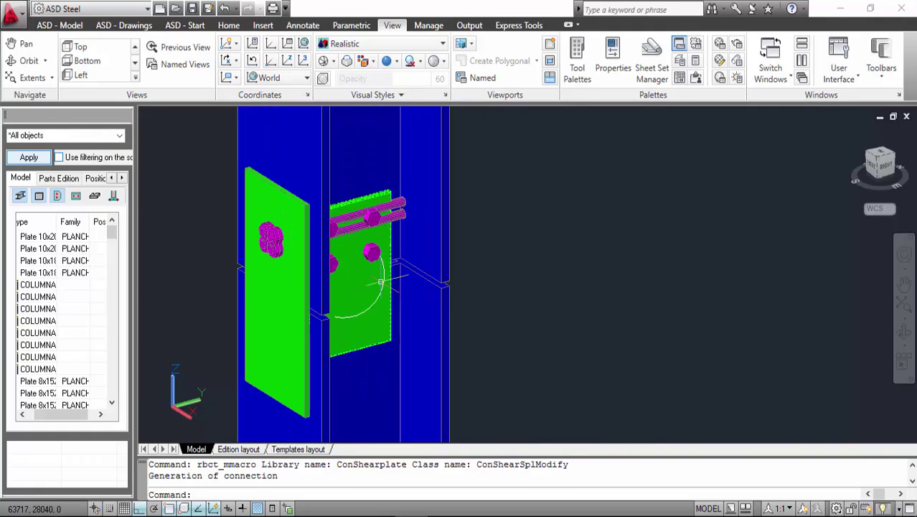
click(384, 278)
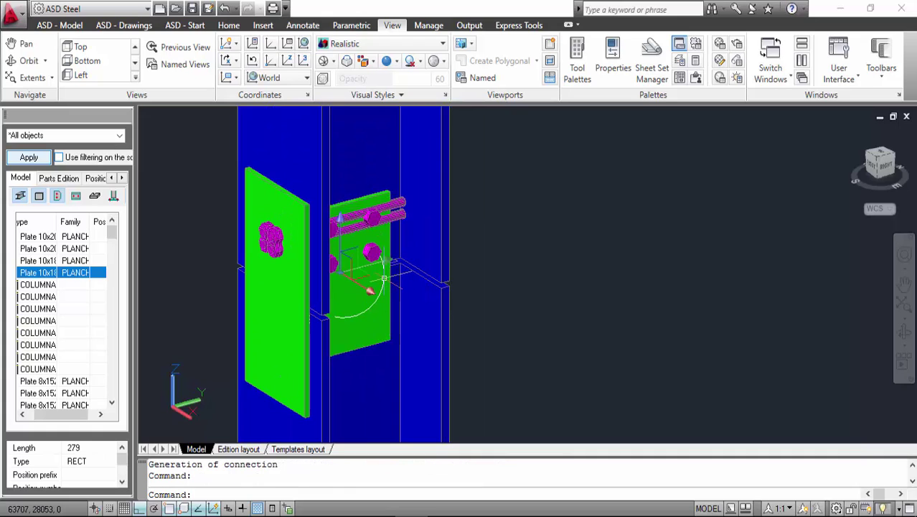
right_click(384, 278)
key(Escape)
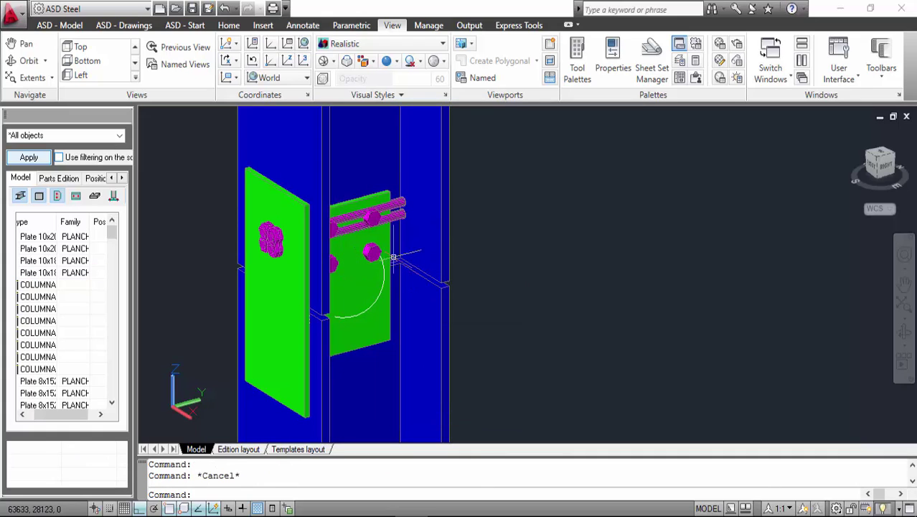
Switch the visual style to 2D Wireframe and open the splice connection's context menu.
click(351, 44)
click(350, 90)
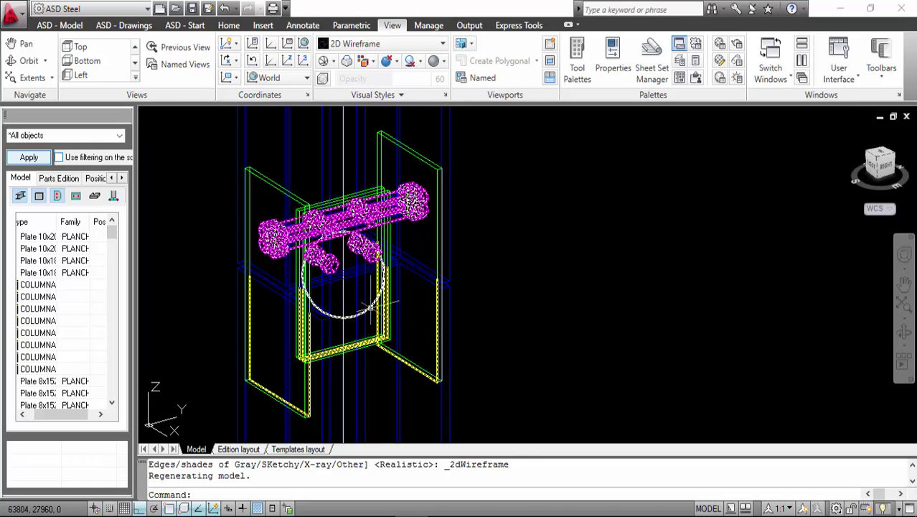
right_click(488, 193)
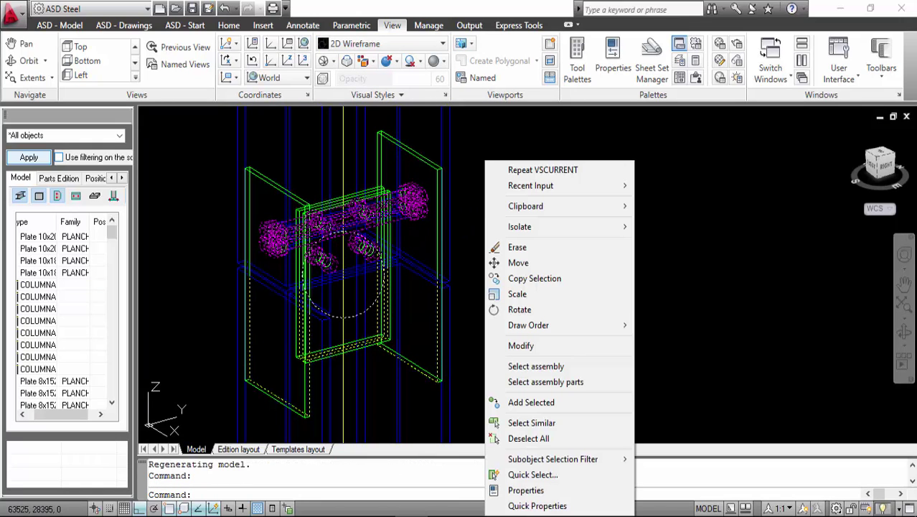
Set the flange bolt spacing to 100 both vertically and horizontally.
click(551, 346)
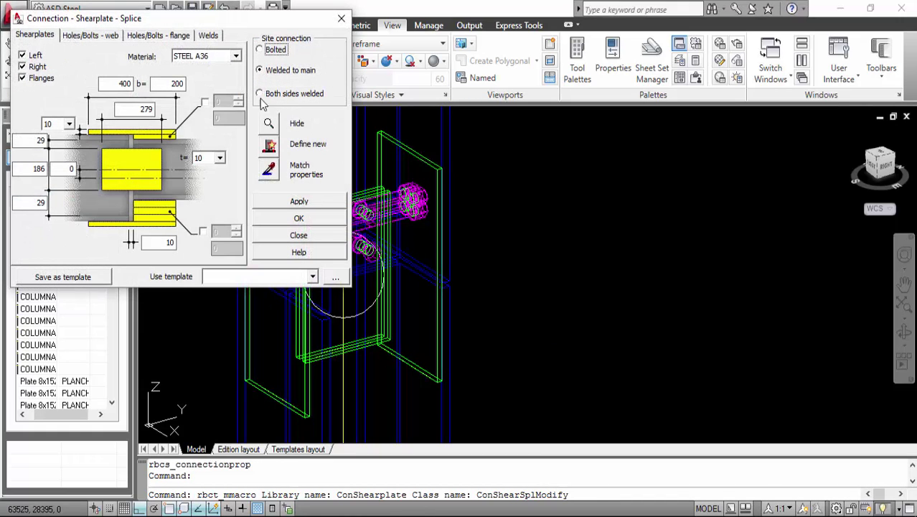
click(173, 36)
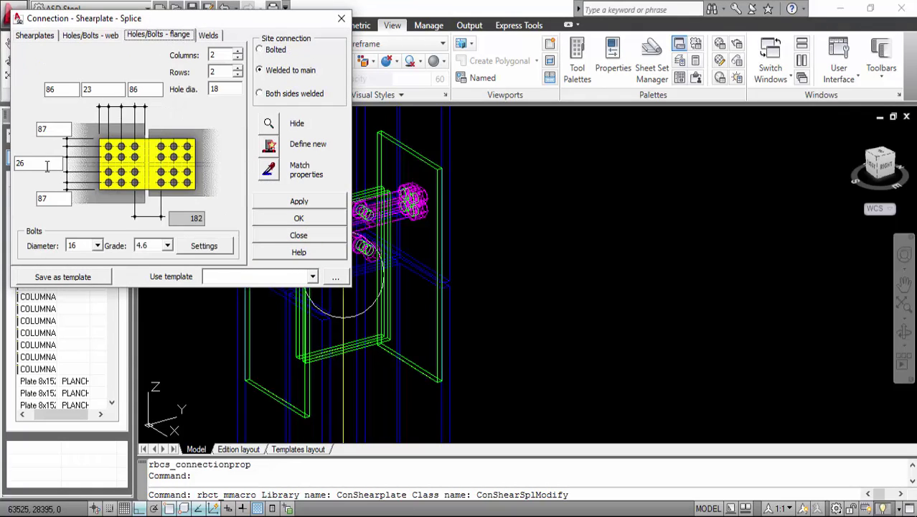
drag(47, 164, 13, 169)
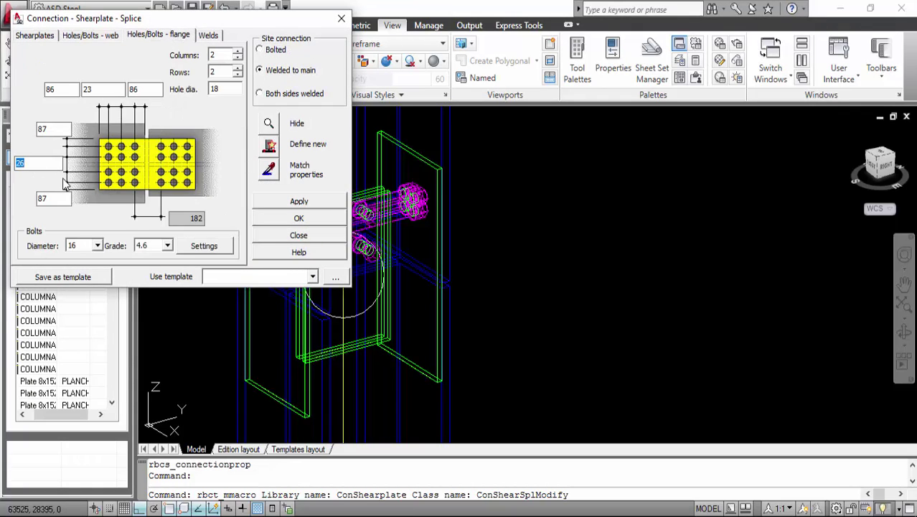
text(100)
drag(108, 89, 75, 86)
text(100)
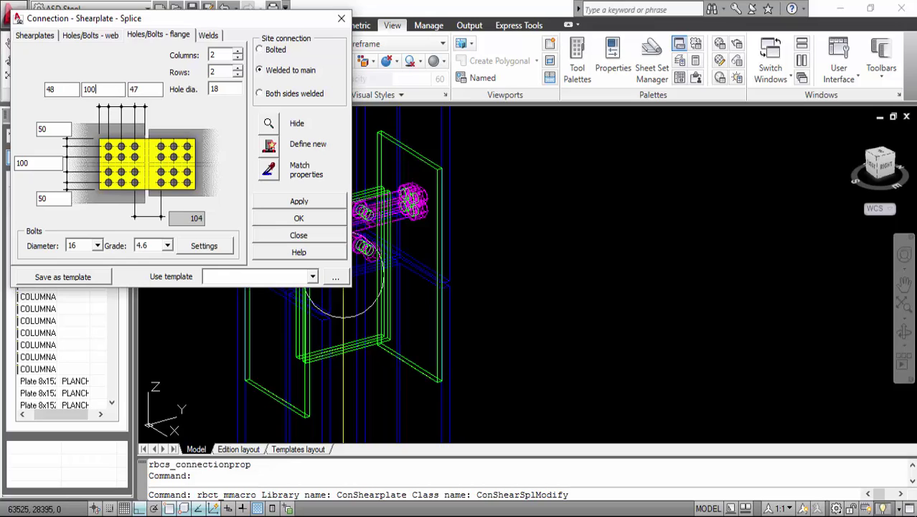
click(143, 90)
Lengthen the flange plates from 279 to 400 and regenerate the splice.
click(44, 37)
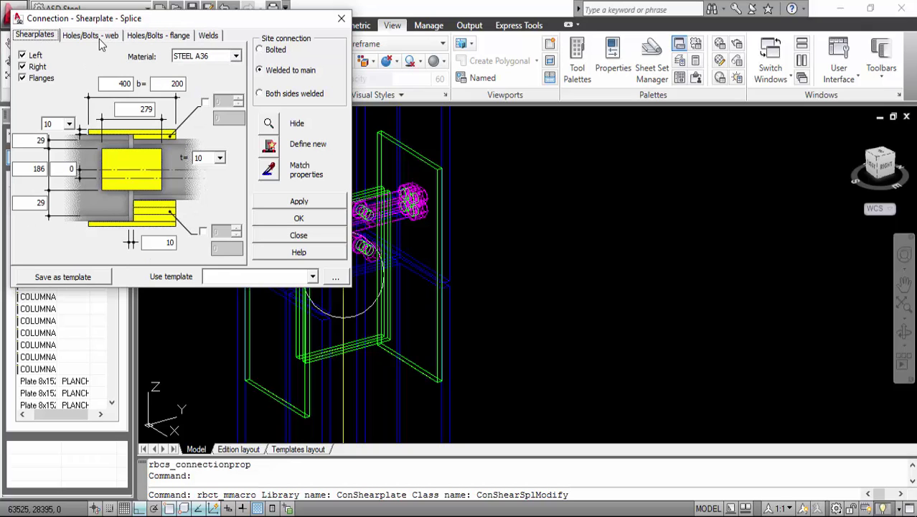
double_click(126, 111)
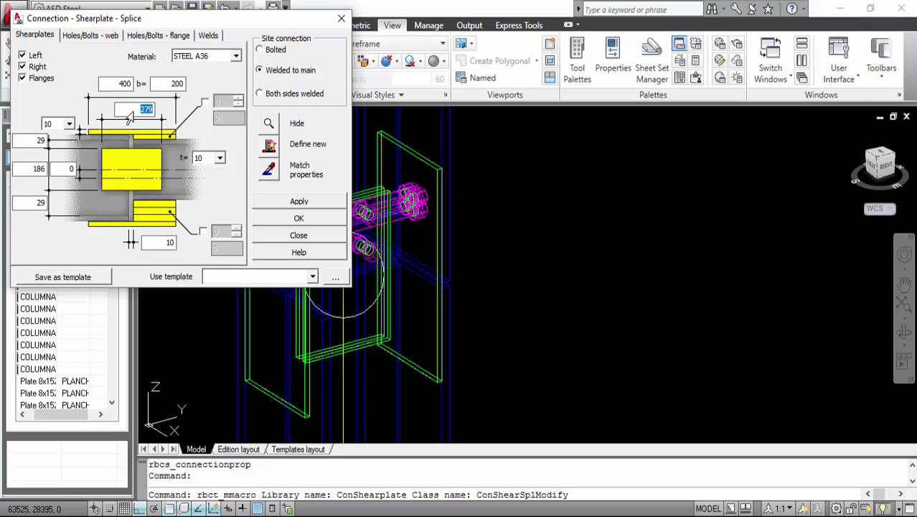
text(400)
double_click(25, 174)
click(296, 219)
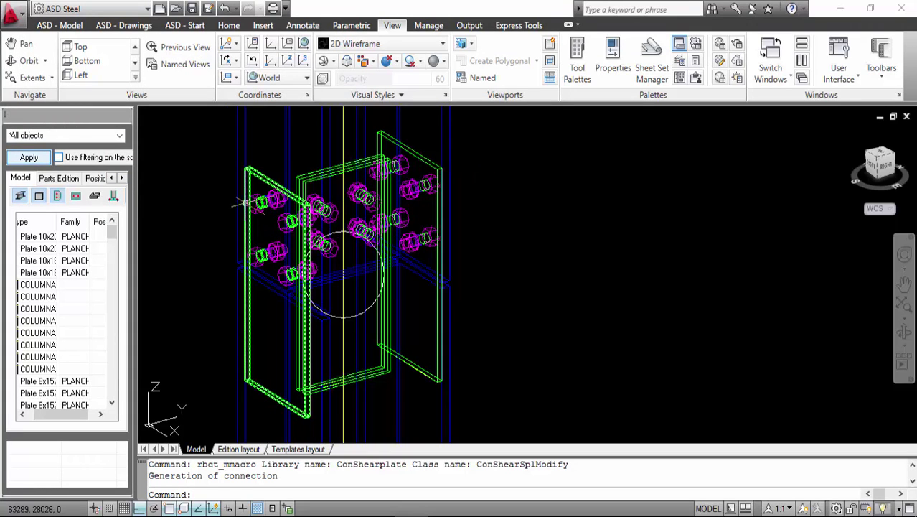
Make the splice site connection Bolted, apply it, and view the model with Realistic shading.
click(366, 300)
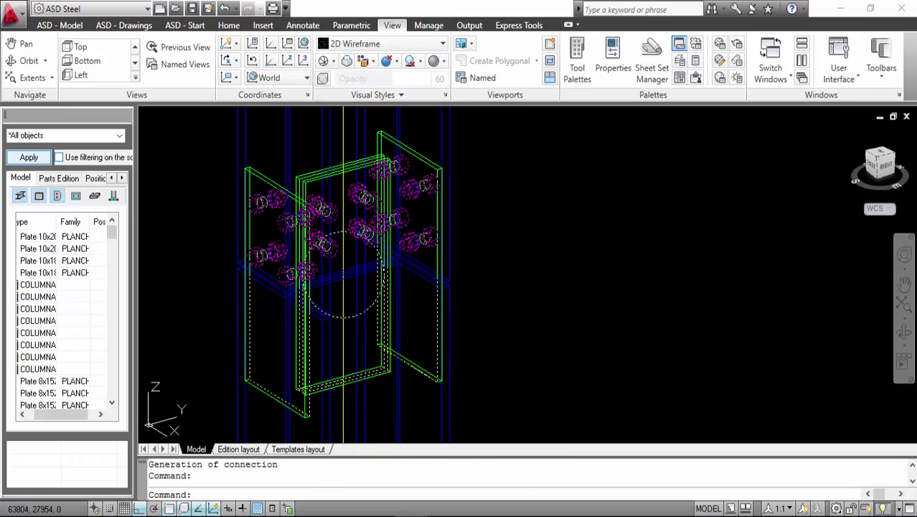
right_click(368, 300)
click(422, 345)
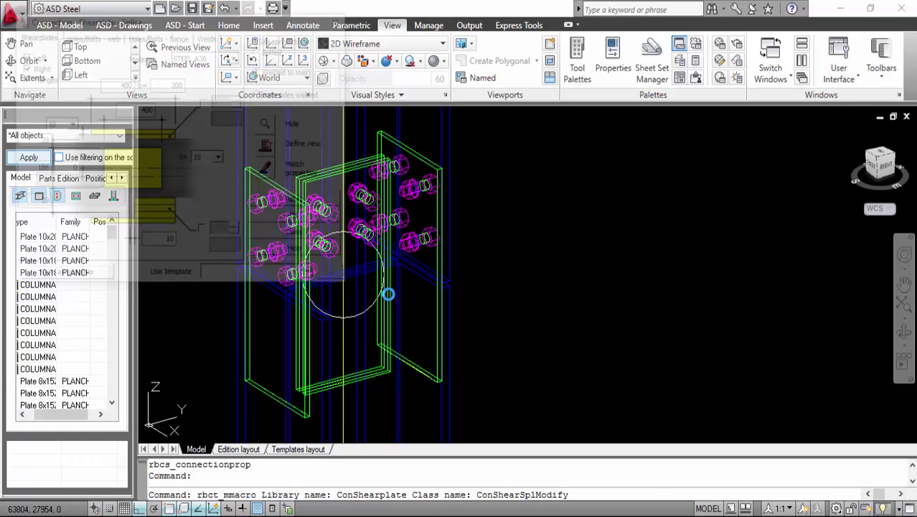
click(159, 36)
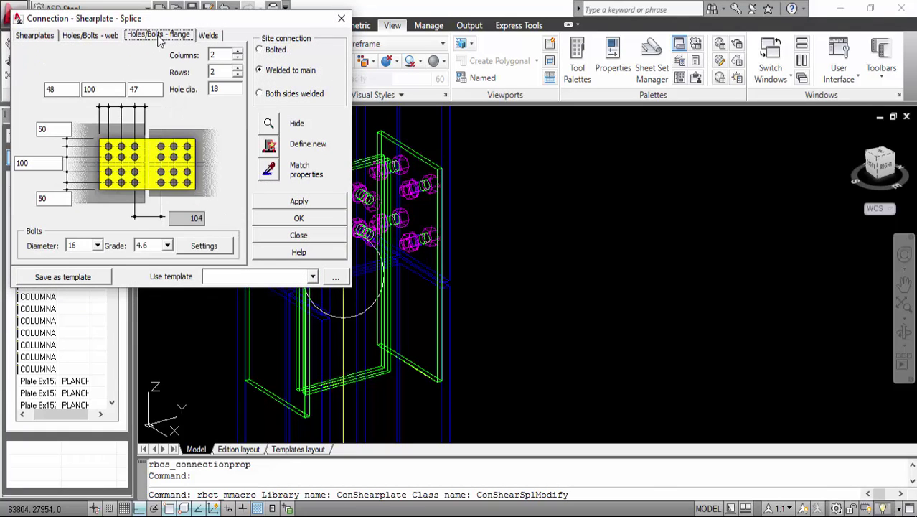
click(260, 50)
click(299, 205)
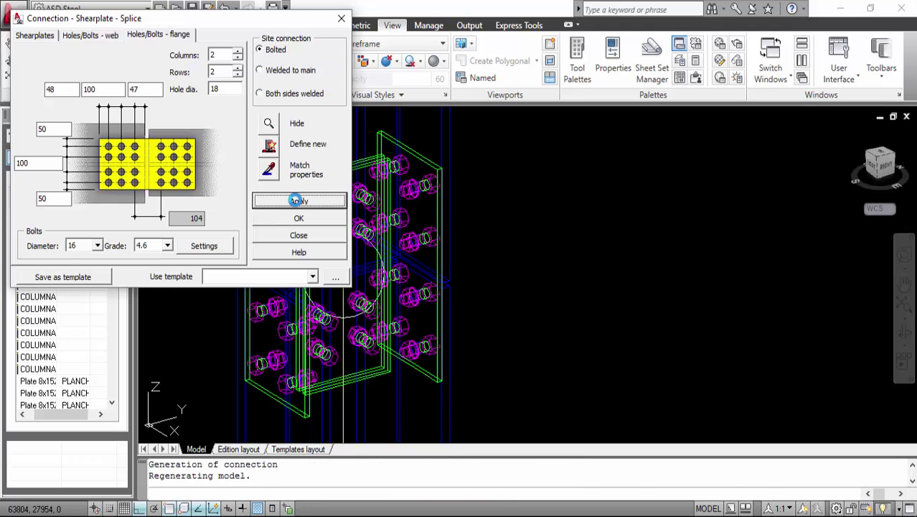
click(341, 18)
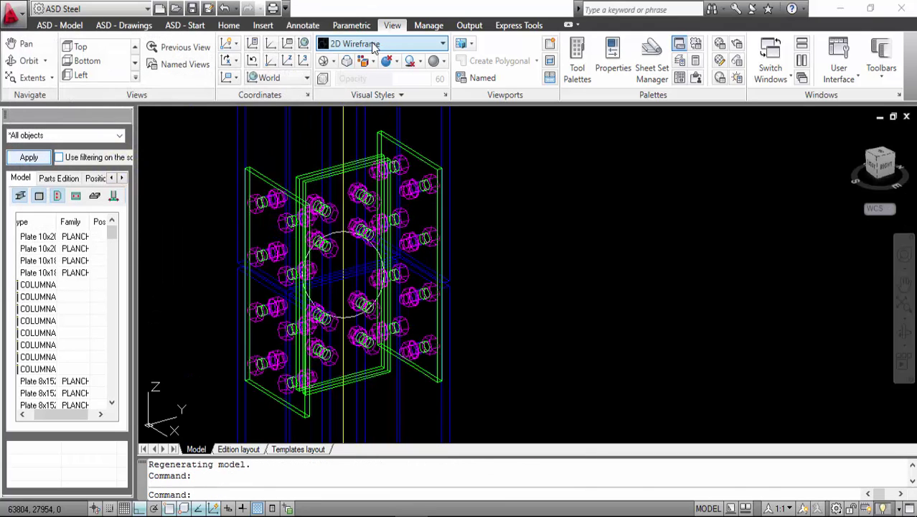
click(373, 45)
click(404, 124)
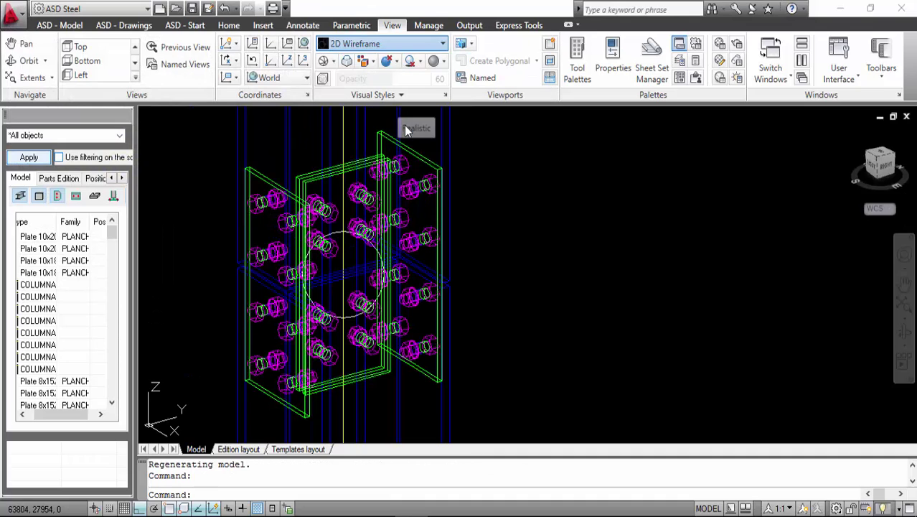
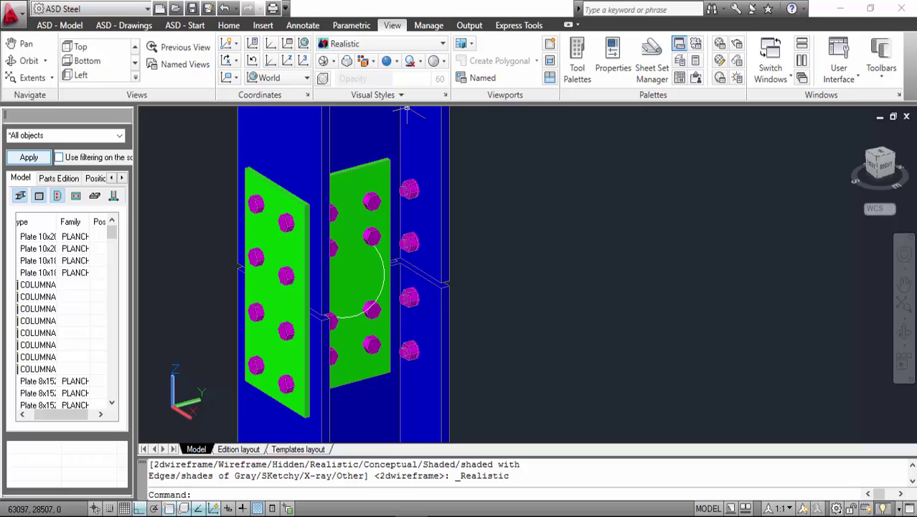
Switch the model's visual style to 2D Wireframe.
click(352, 44)
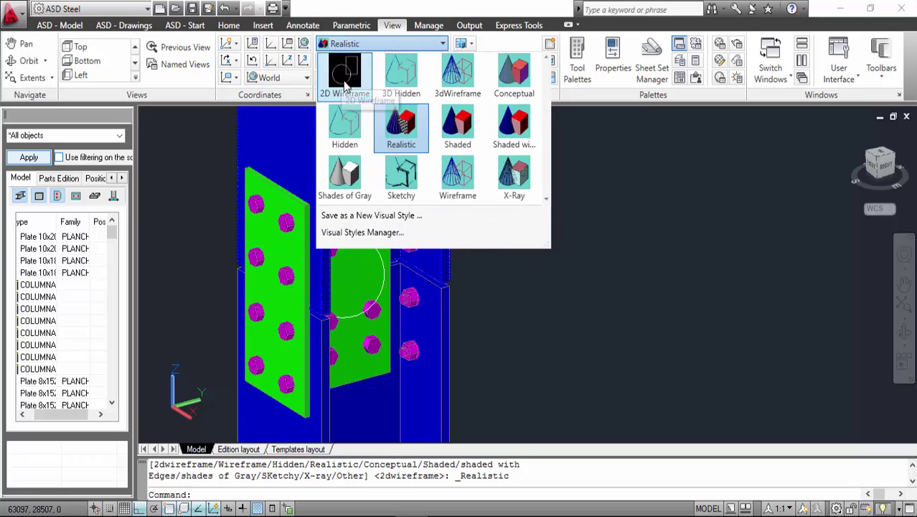
click(345, 76)
scroll(351, 116, up, 5)
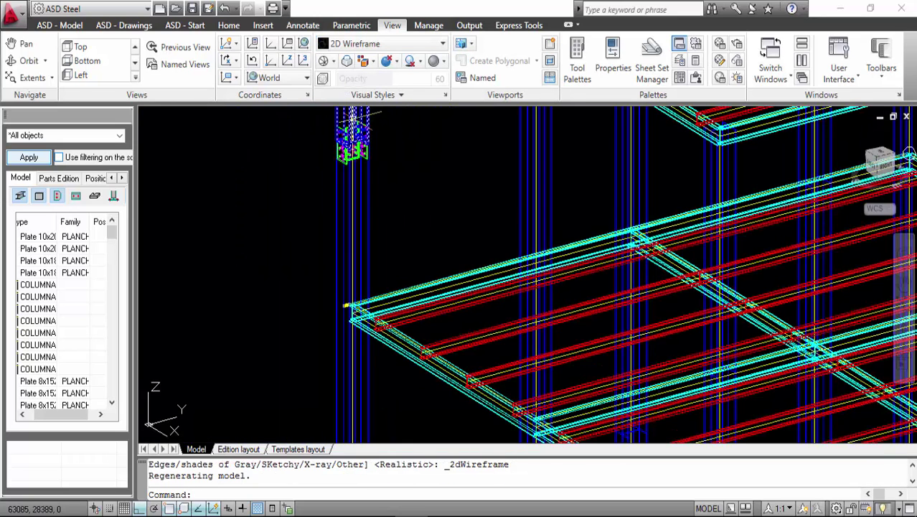
scroll(352, 116, down, 6)
Start Copy connection, take the bolted splice as source, and pick the first column's two segments.
click(64, 26)
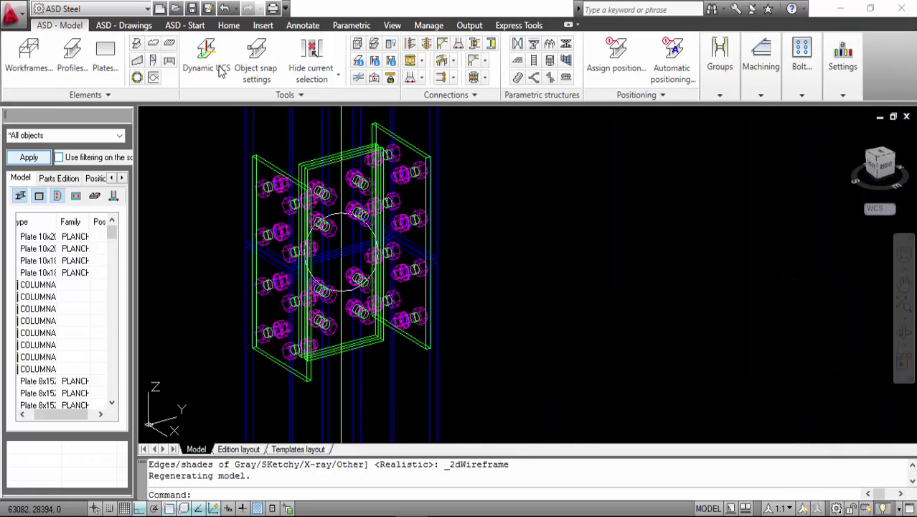
click(470, 96)
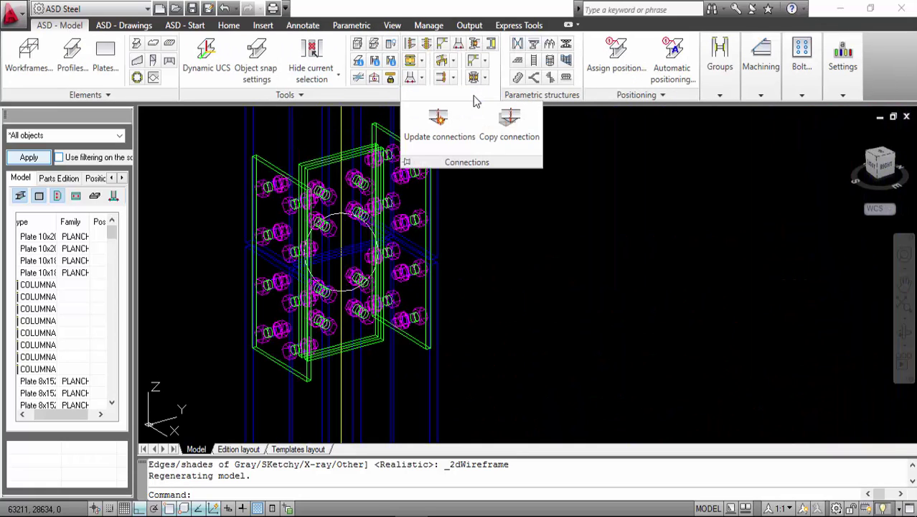
click(500, 137)
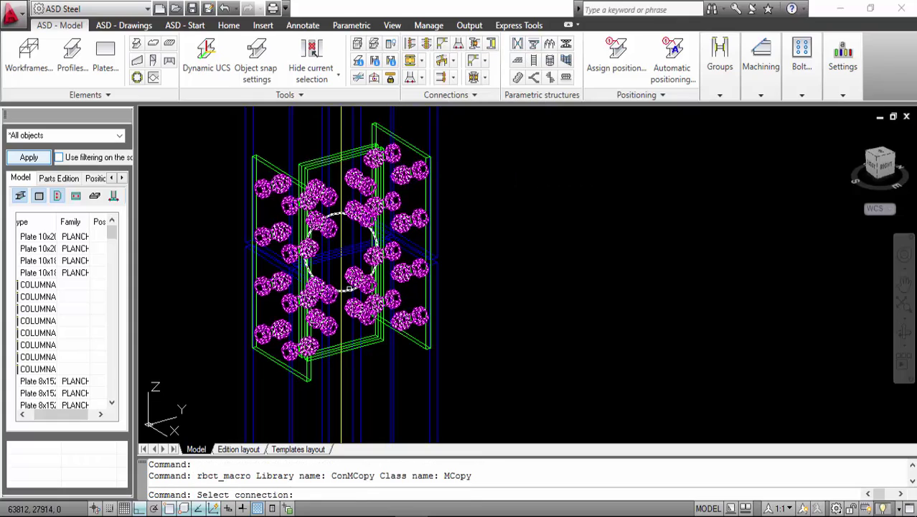
click(348, 289)
scroll(350, 277, down, 5)
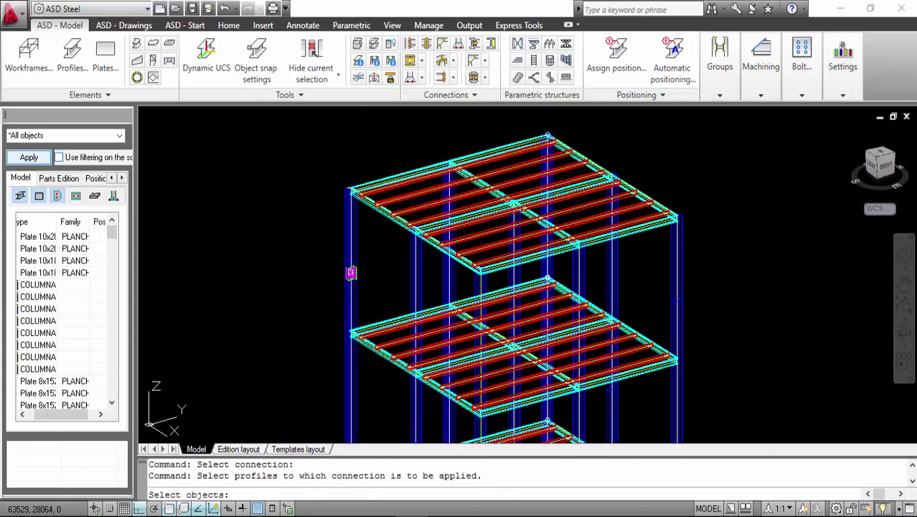
scroll(399, 290, down, 2)
middle_drag(404, 279, 455, 233)
scroll(455, 233, up, 5)
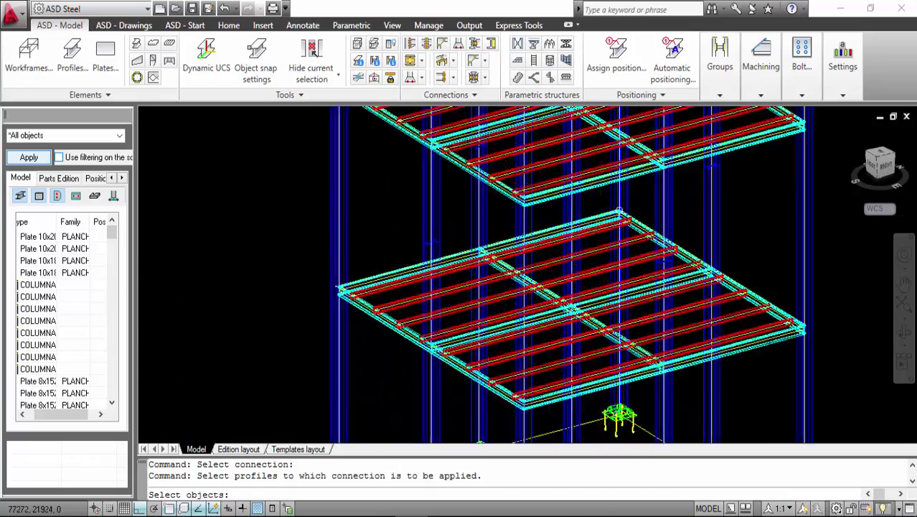
click(437, 243)
click(437, 211)
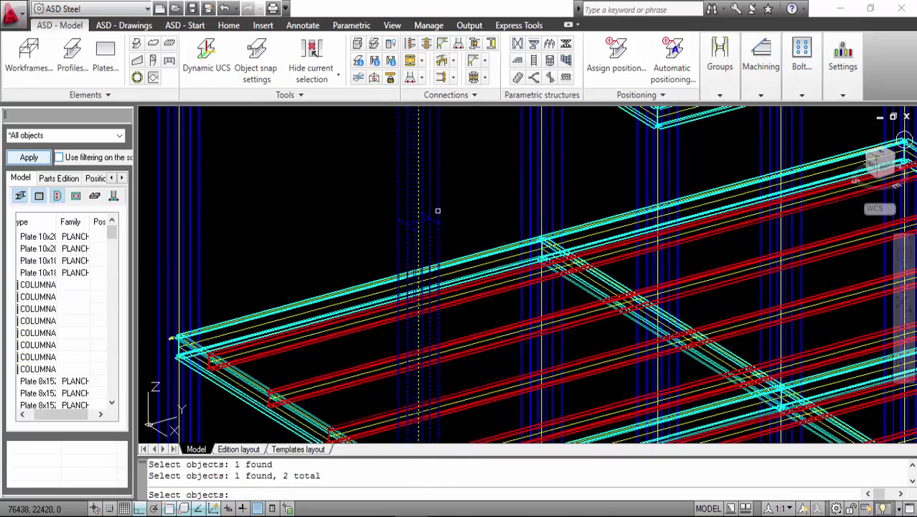
Add the right and middle columns' segments and confirm to copy the splice onto them.
scroll(437, 208, down, 6)
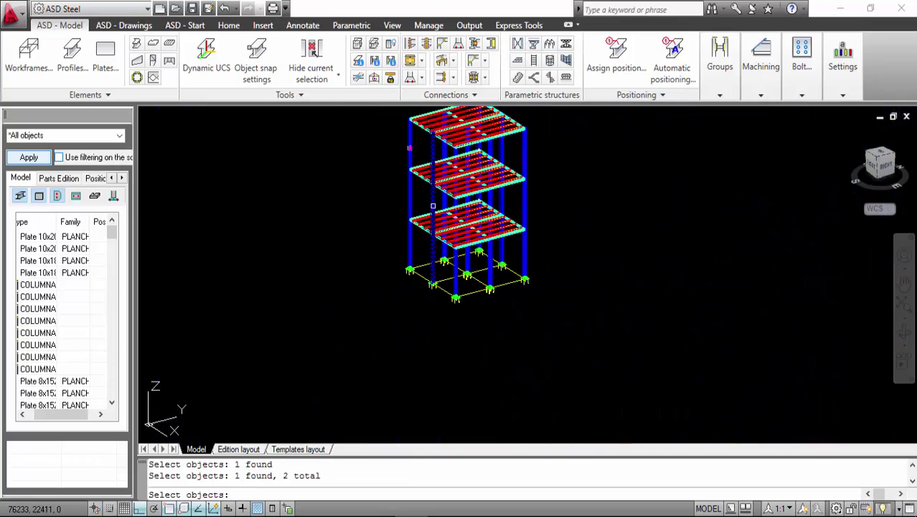
scroll(516, 327, up, 5)
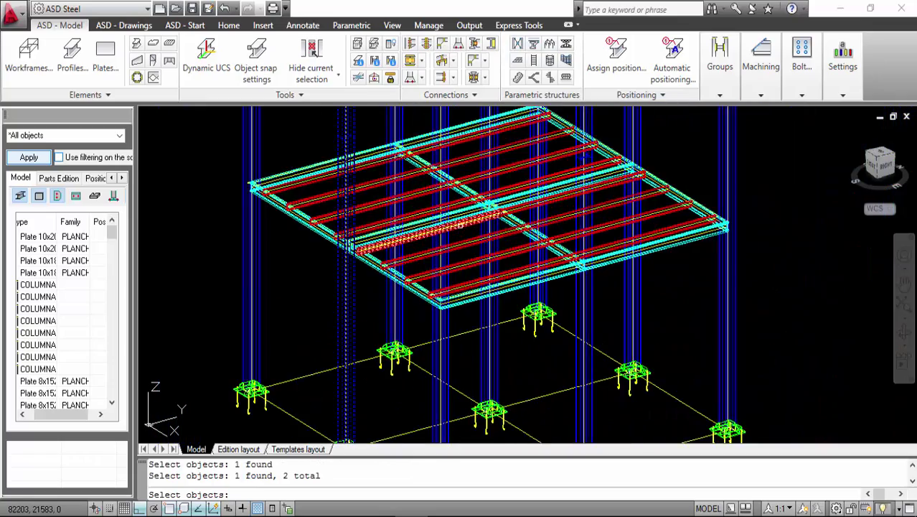
scroll(516, 327, down, 1)
scroll(515, 327, down, 2)
scroll(539, 223, down, 1)
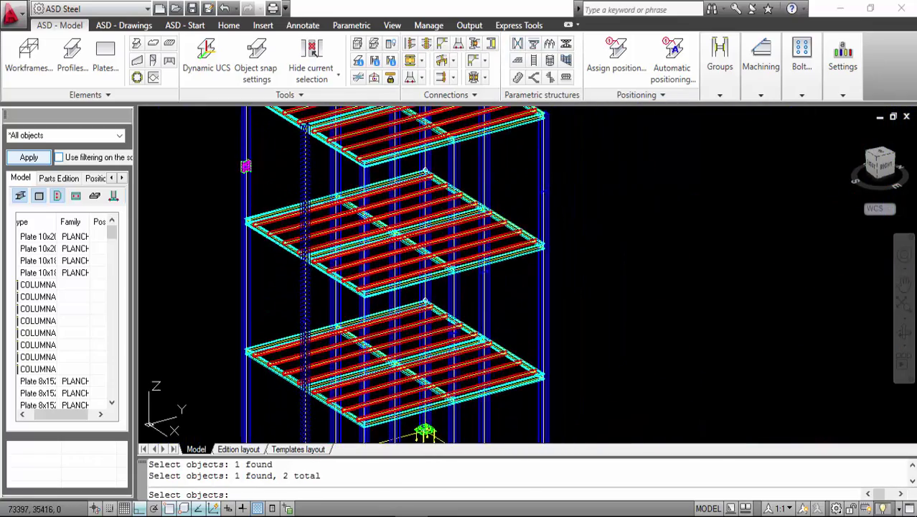
scroll(540, 223, up, 4)
click(538, 224)
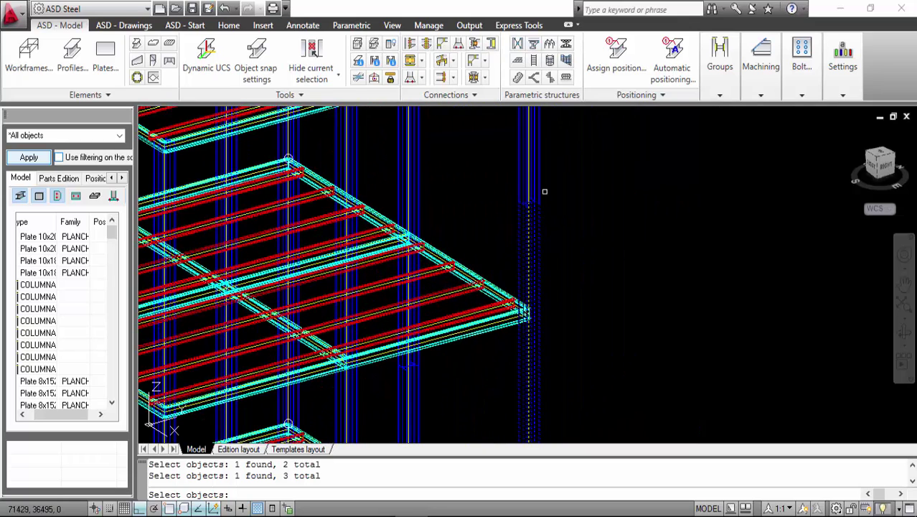
click(539, 186)
click(414, 380)
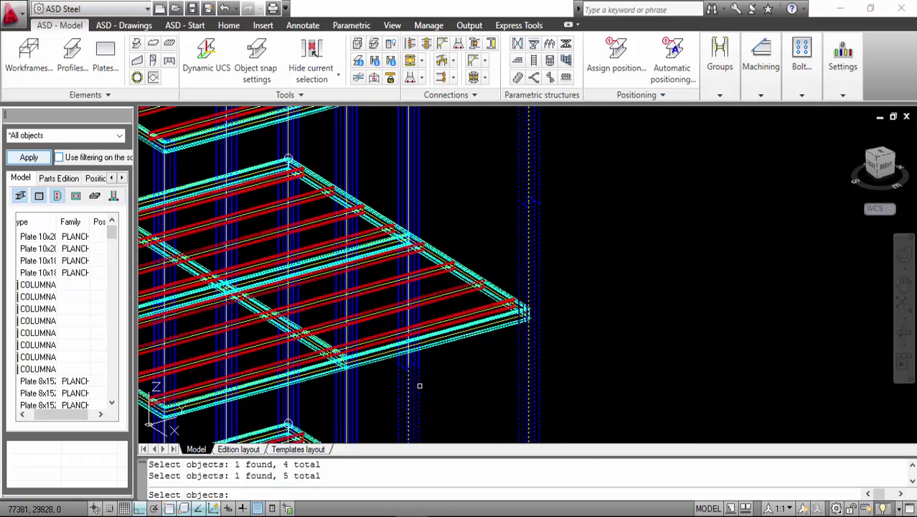
click(416, 350)
scroll(417, 350, down, 5)
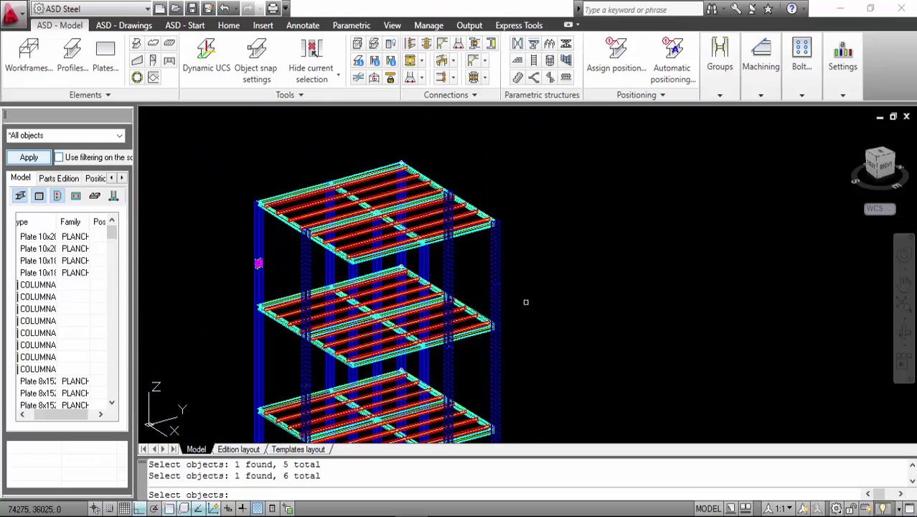
scroll(477, 309, up, 3)
middle_drag(478, 309, 640, 280)
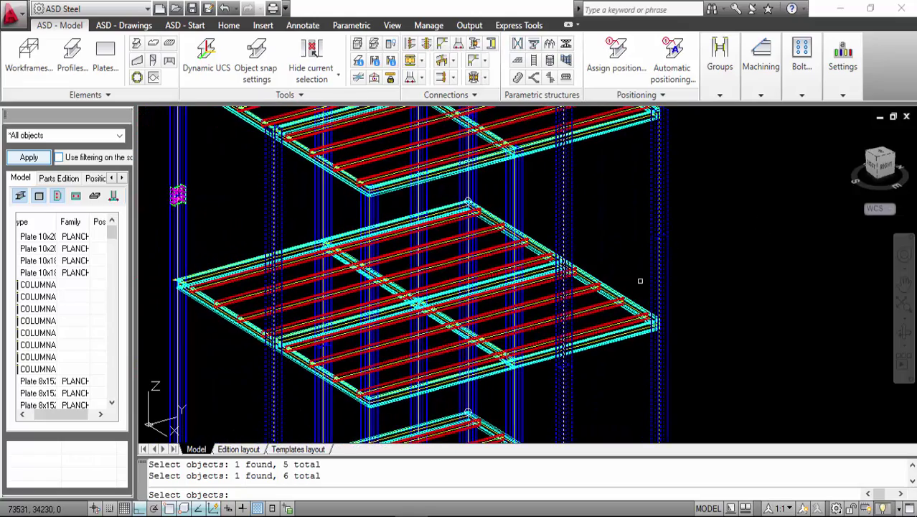
key(Return)
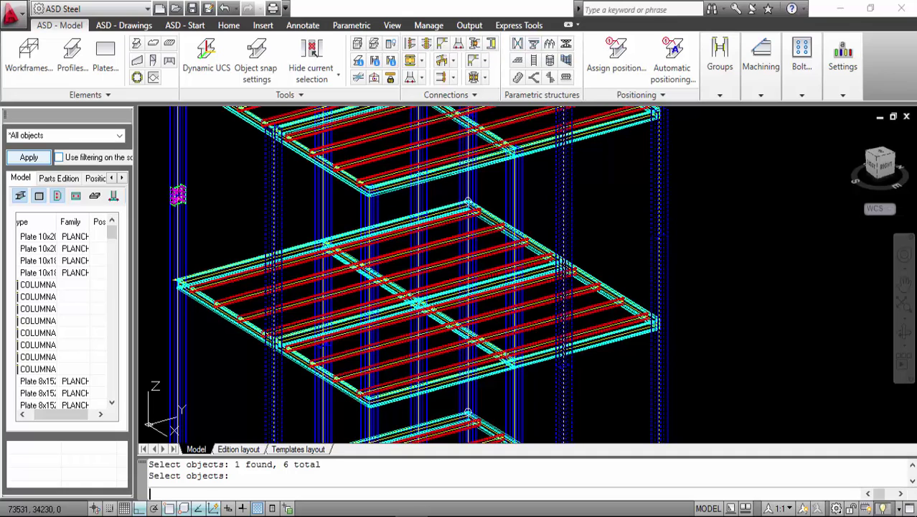
key(Return)
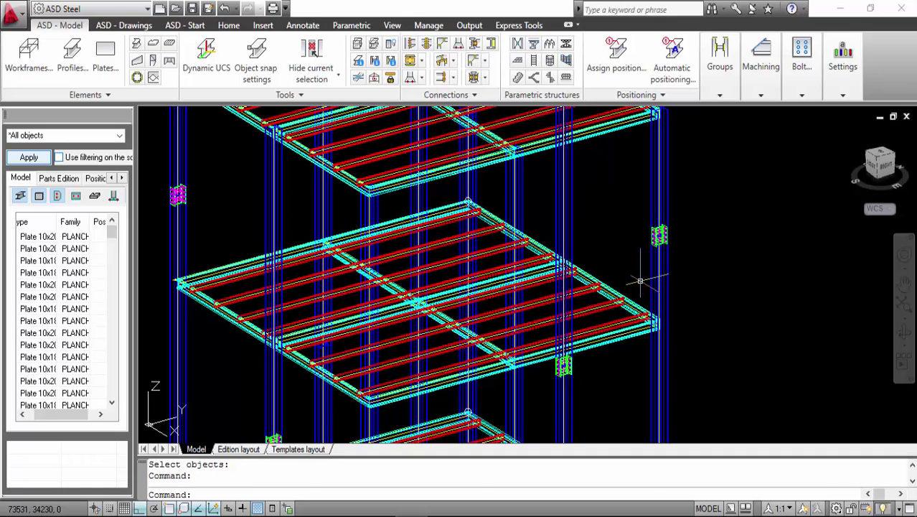
From a side view, rerun Copy connection from the bolted splice and pick one column's segments.
click(903, 333)
drag(854, 343, 804, 321)
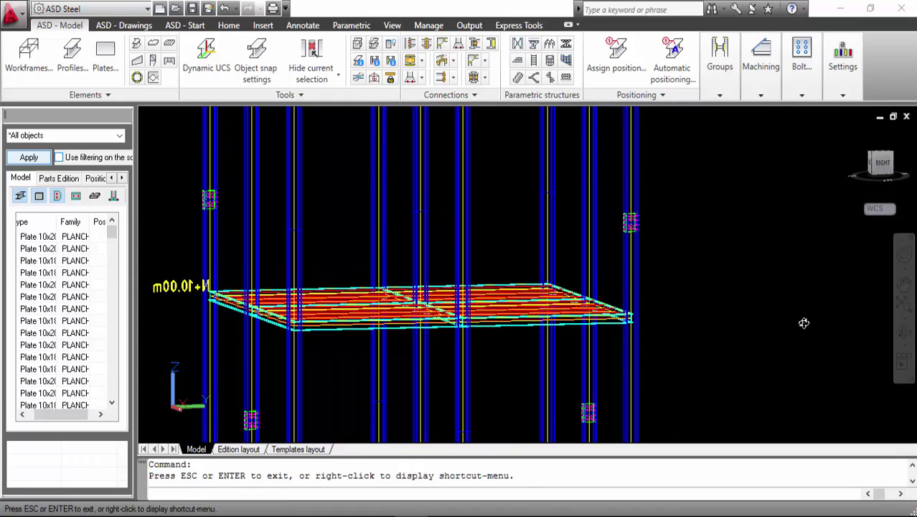
key(Escape)
scroll(631, 223, up, 3)
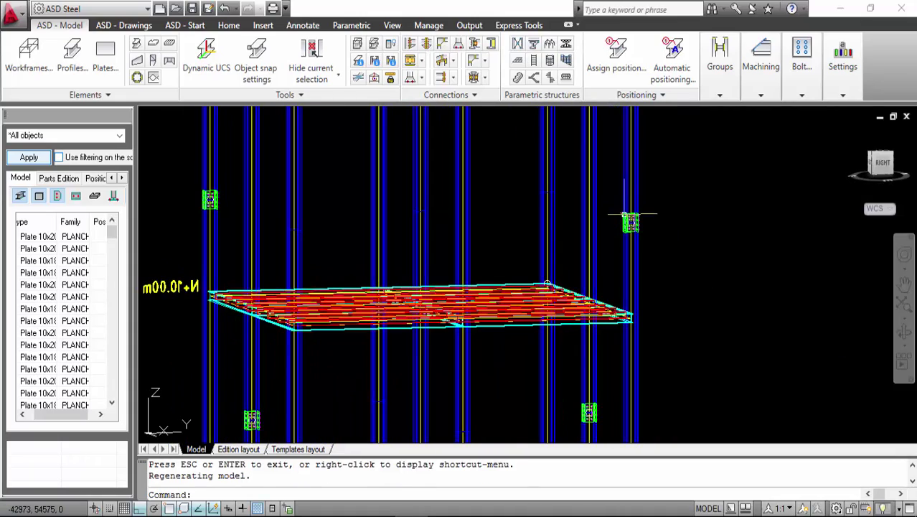
scroll(635, 228, up, 5)
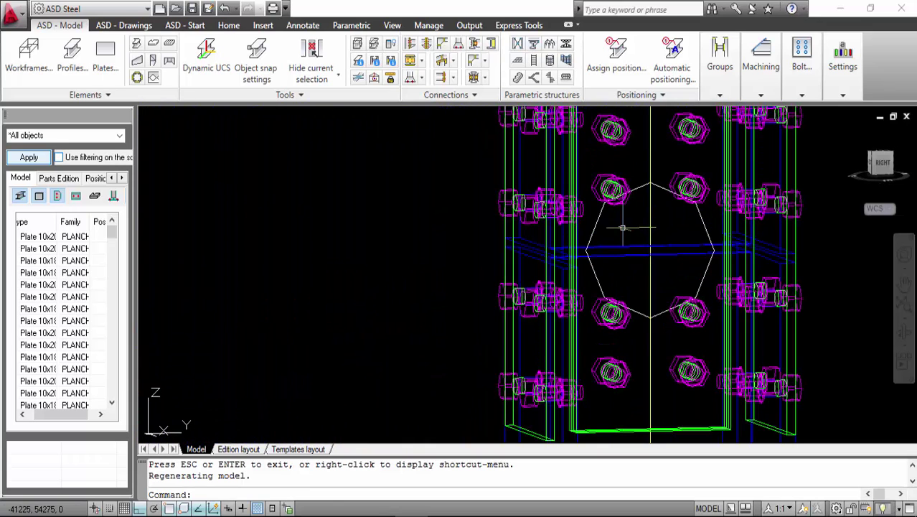
click(461, 95)
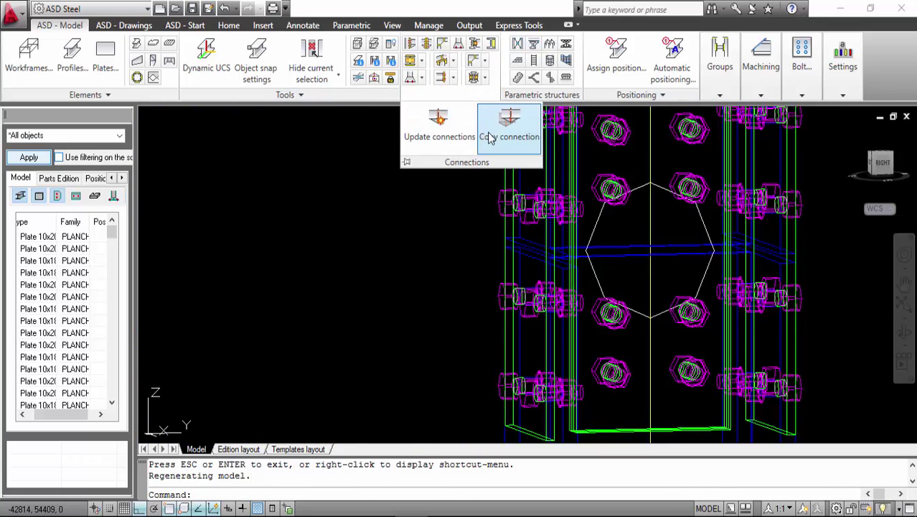
click(488, 138)
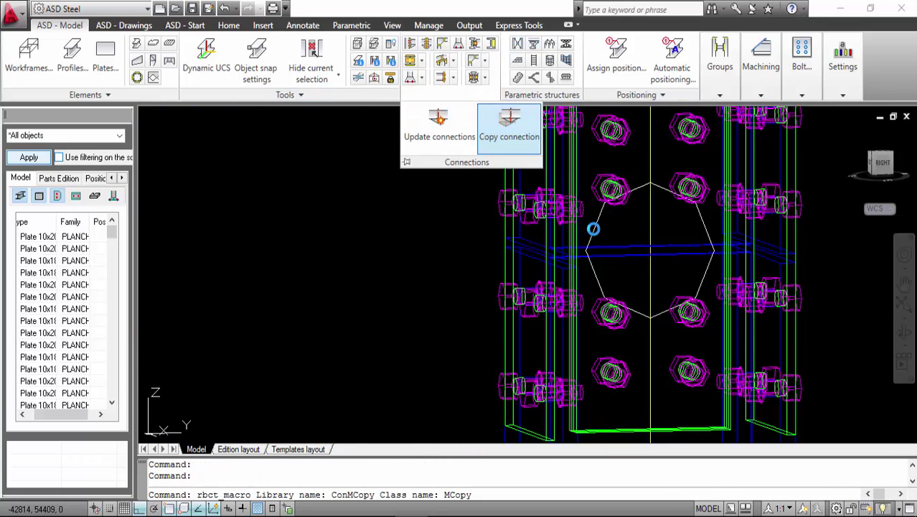
click(593, 228)
scroll(593, 228, down, 6)
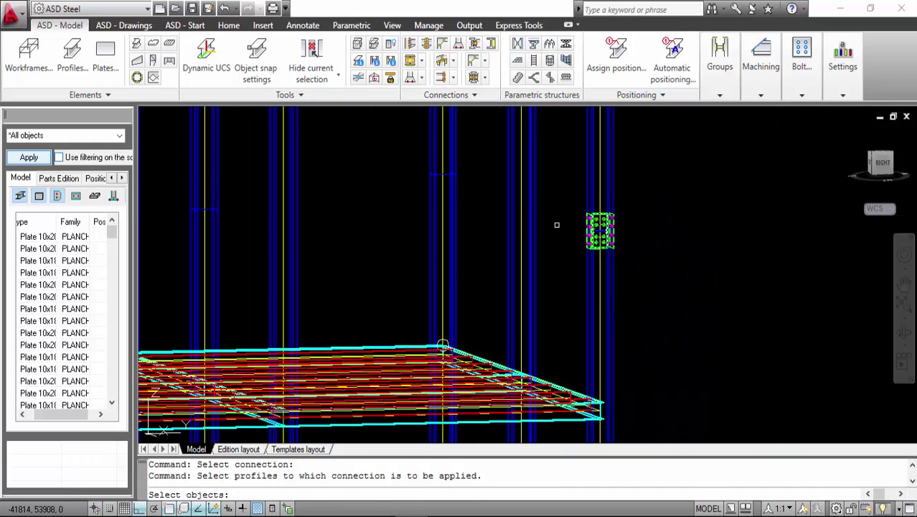
scroll(556, 225, down, 3)
scroll(428, 219, up, 3)
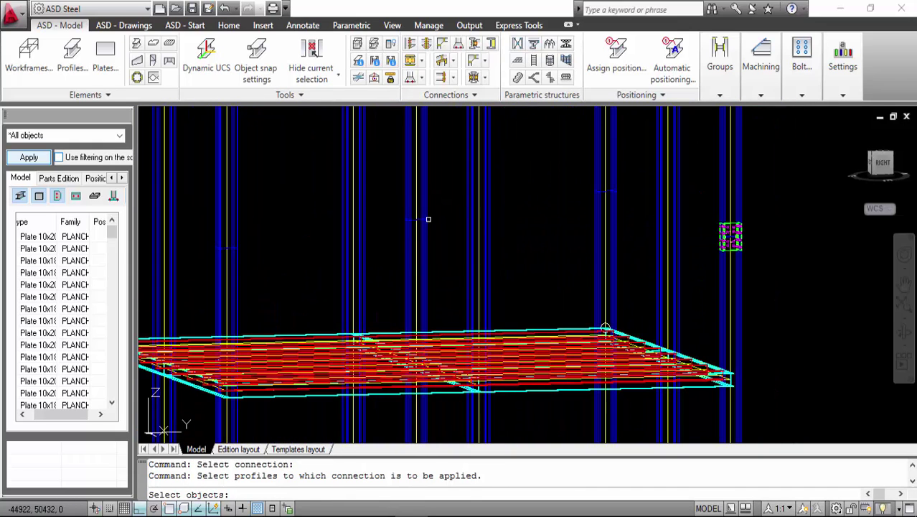
click(614, 204)
click(612, 180)
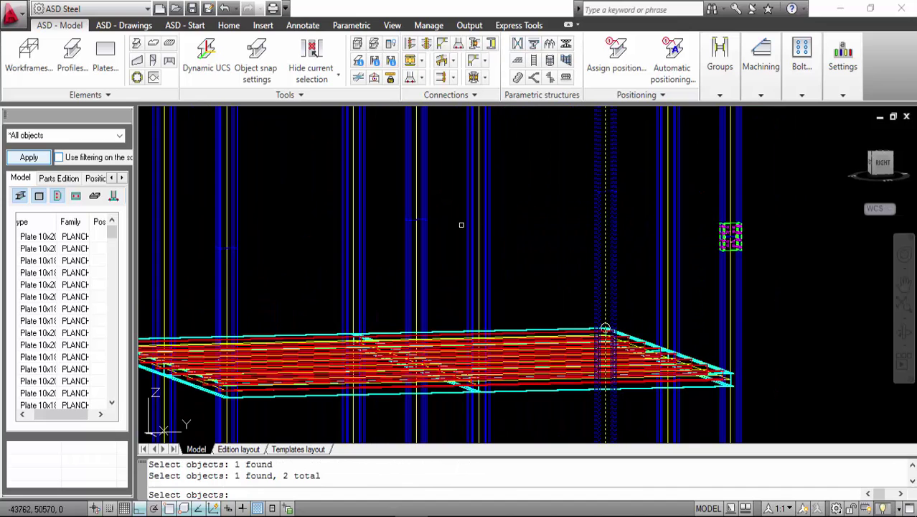
Pick four more columns' segments and confirm to create their splice plates.
click(425, 216)
click(419, 215)
middle_drag(416, 255, 640, 221)
click(456, 229)
click(459, 208)
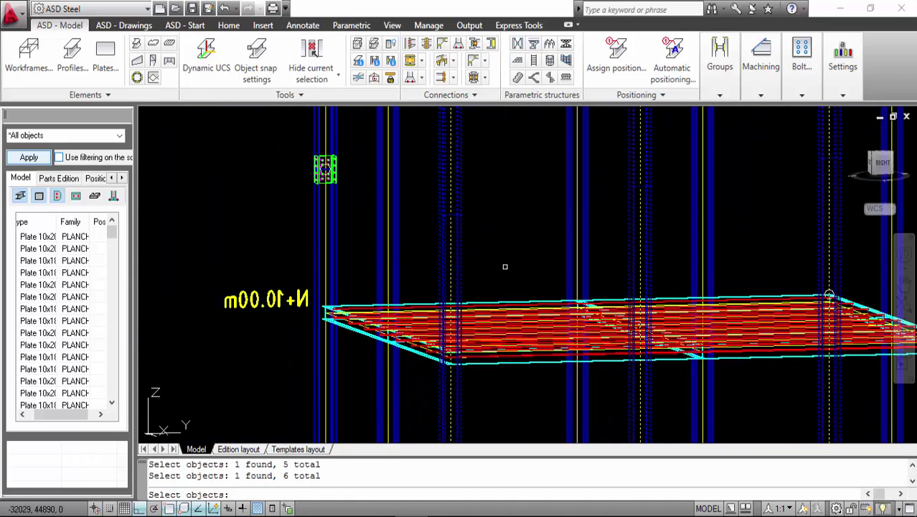
scroll(505, 266, down, 3)
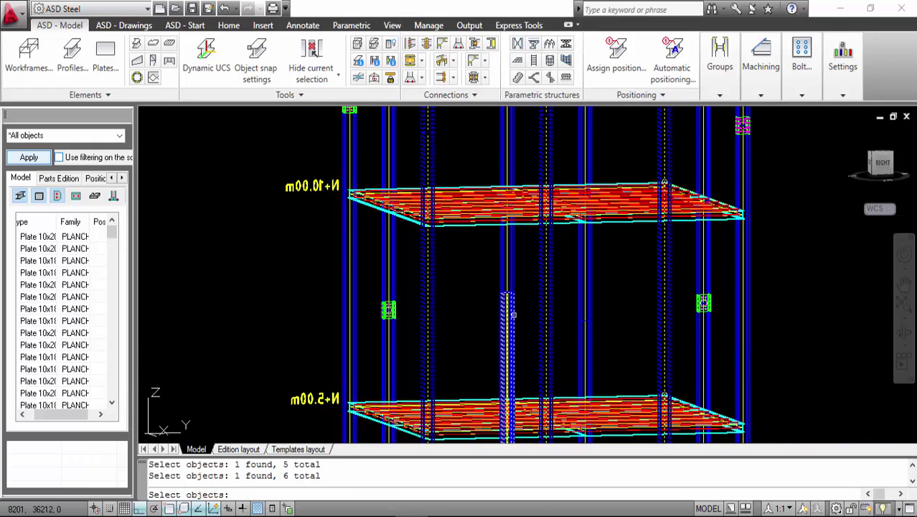
click(511, 314)
click(508, 286)
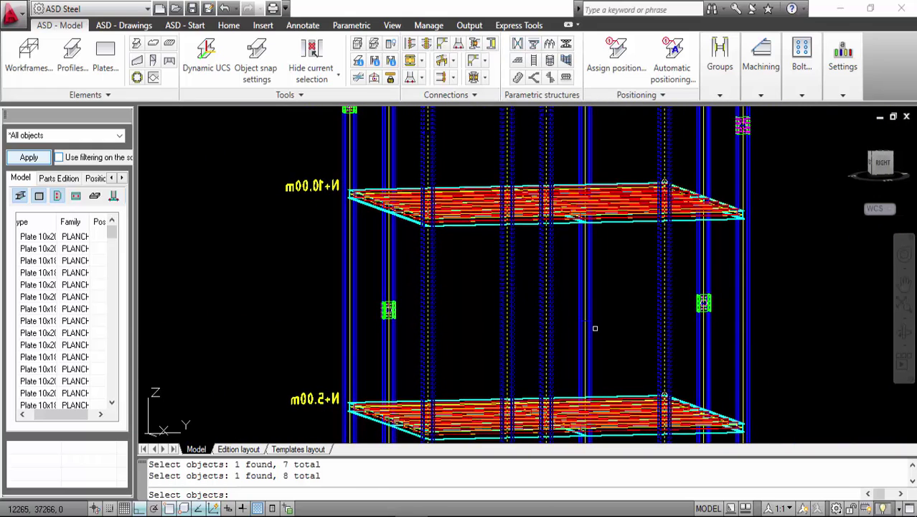
click(587, 313)
click(587, 311)
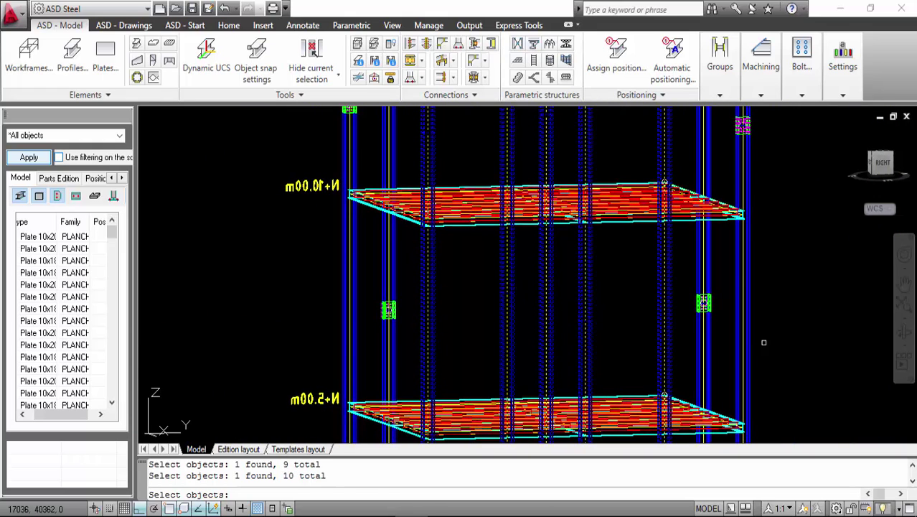
scroll(775, 266, down, 3)
middle_drag(646, 231, 700, 287)
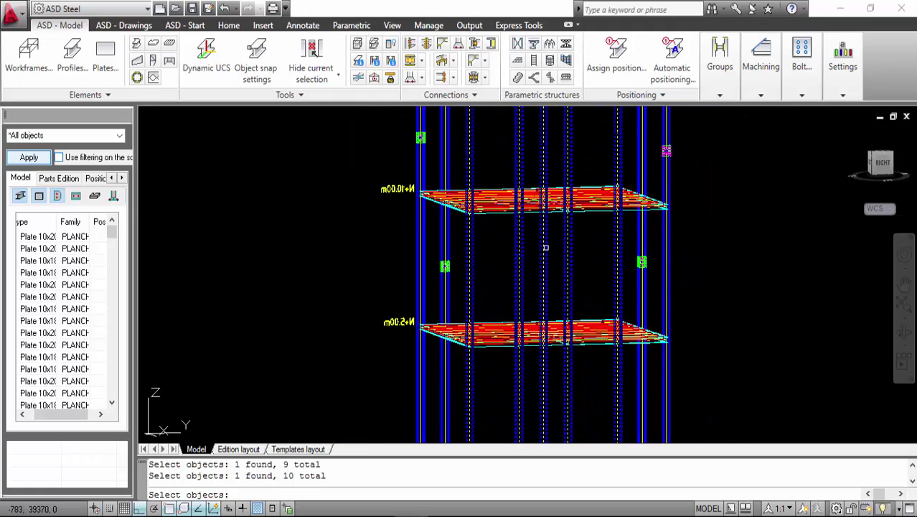
scroll(546, 245, up, 3)
key(Return)
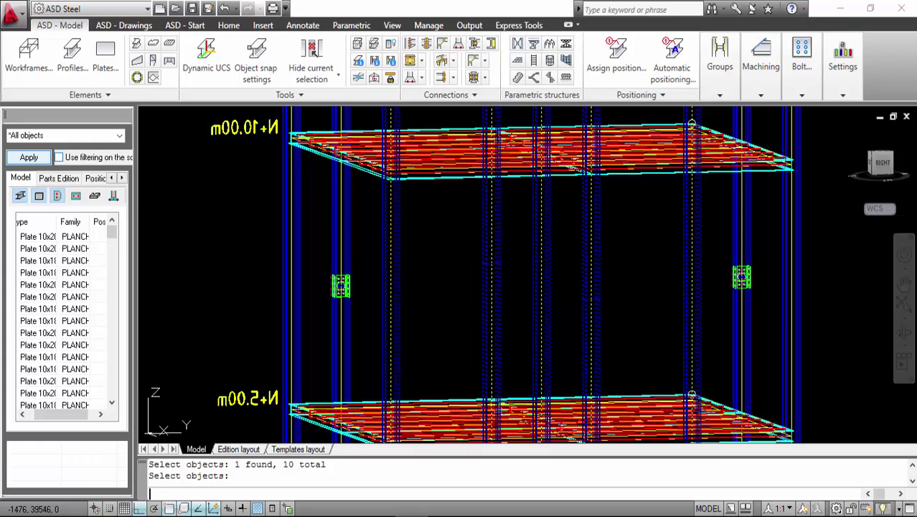
key(Return)
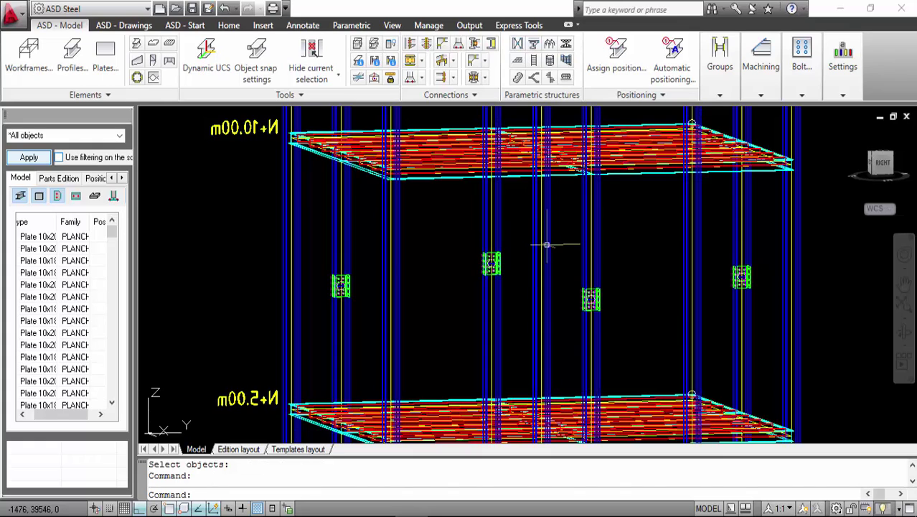
scroll(645, 252, down, 3)
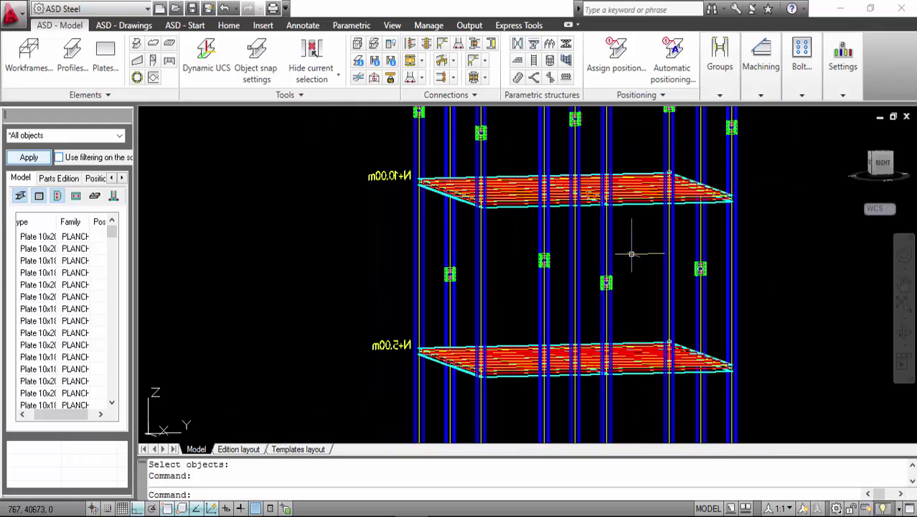
shift+middle_drag(646, 252, 579, 364)
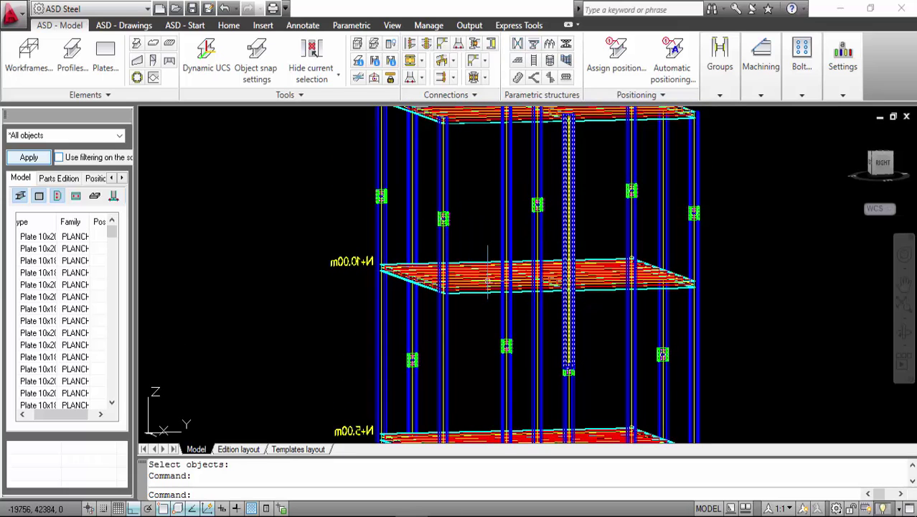
middle_drag(494, 188, 498, 89)
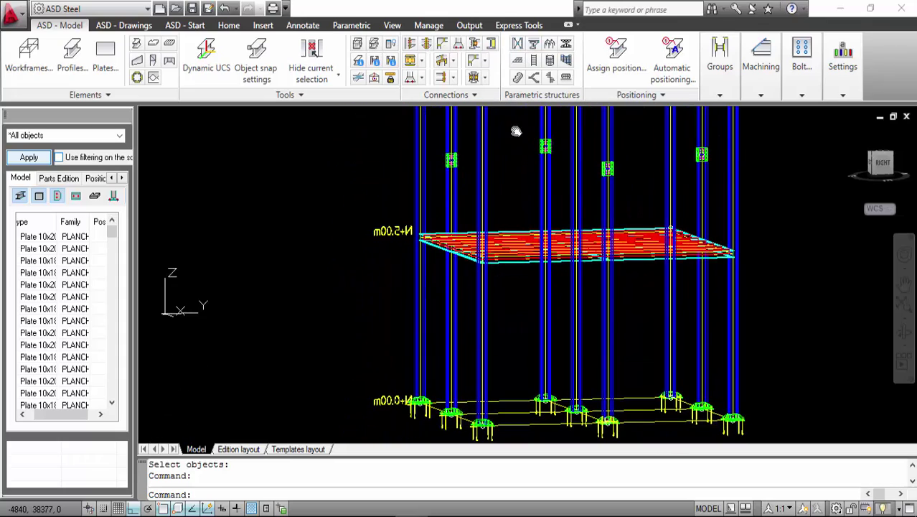
scroll(488, 251, up, 5)
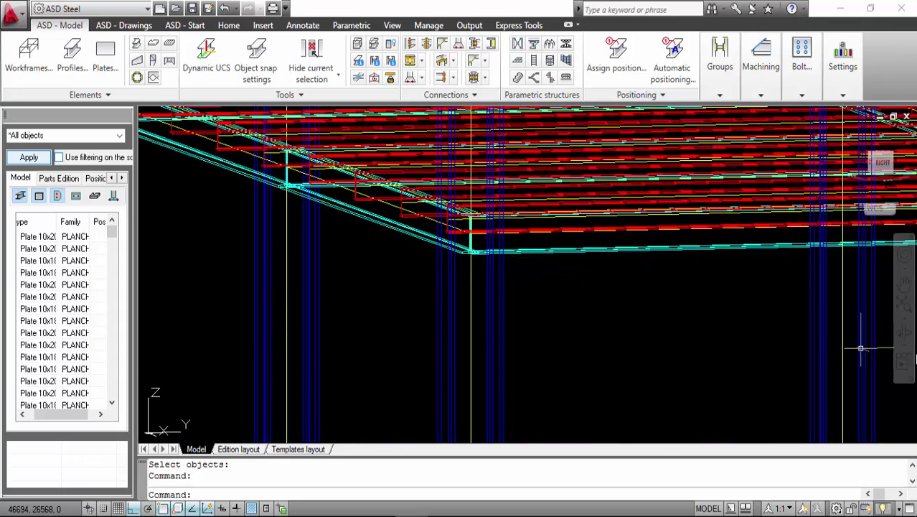
click(904, 334)
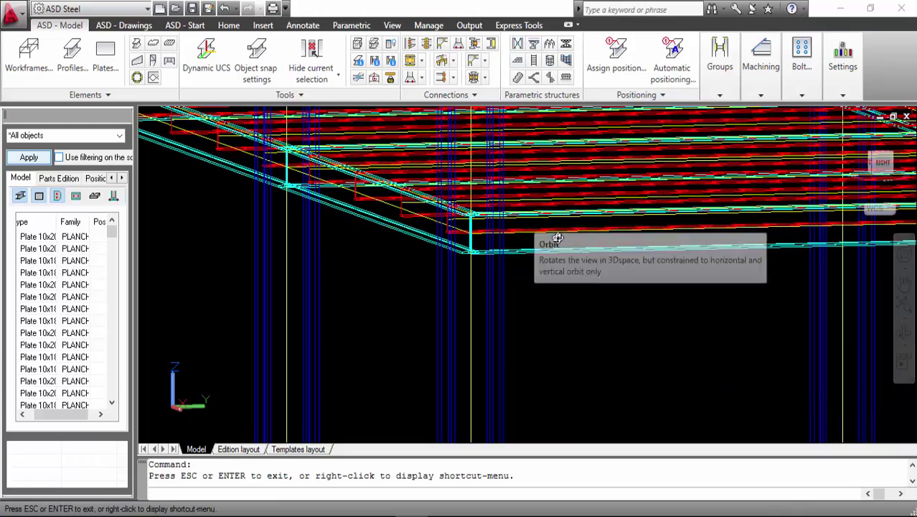
drag(554, 240, 451, 253)
scroll(542, 238, down, 5)
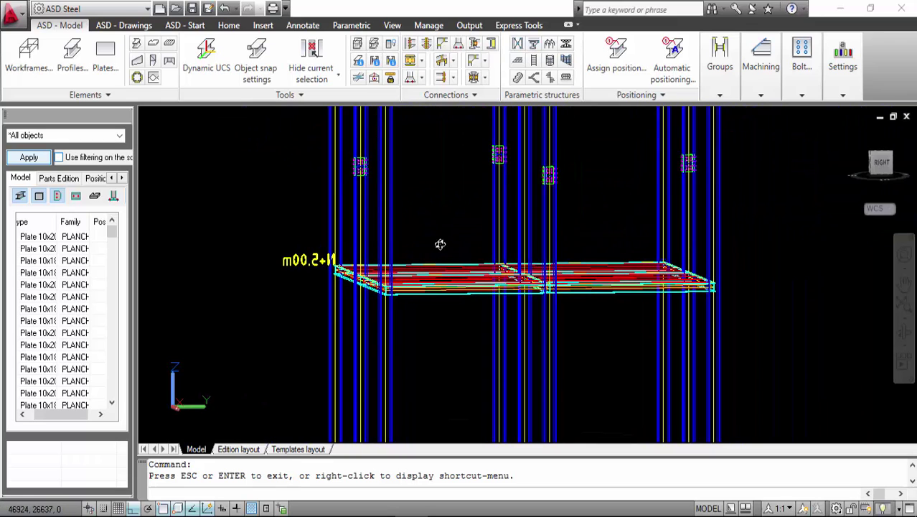
Window-select and delete the IPN 140 floor beams at level N+5.00m.
key(Escape)
drag(299, 233, 802, 324)
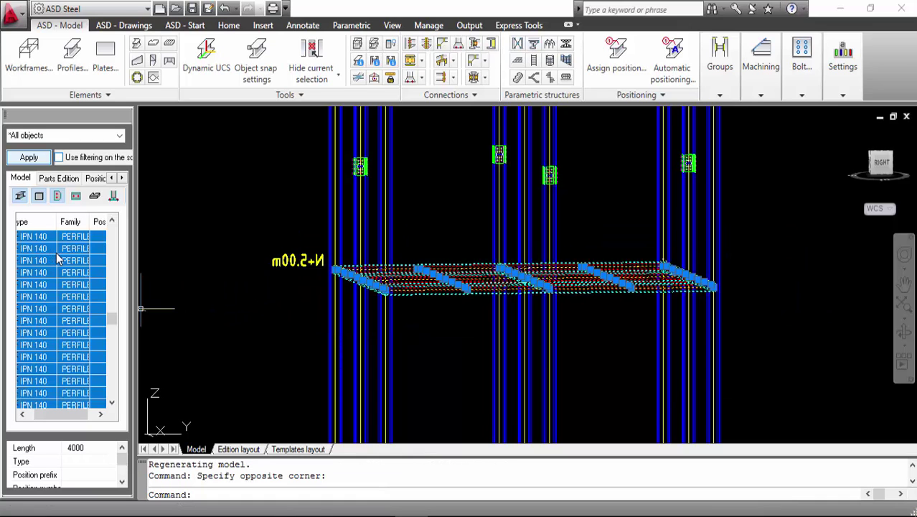
key(Delete)
Delete the IPN 140 beams at level N+10.00m and orbit to check the frame.
scroll(399, 265, down, 3)
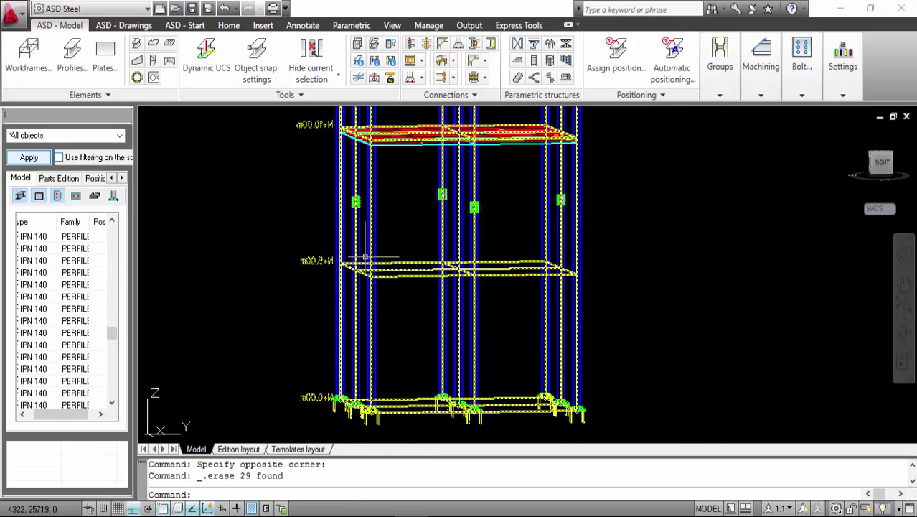
middle_drag(399, 261, 399, 353)
drag(312, 237, 608, 282)
key(Delete)
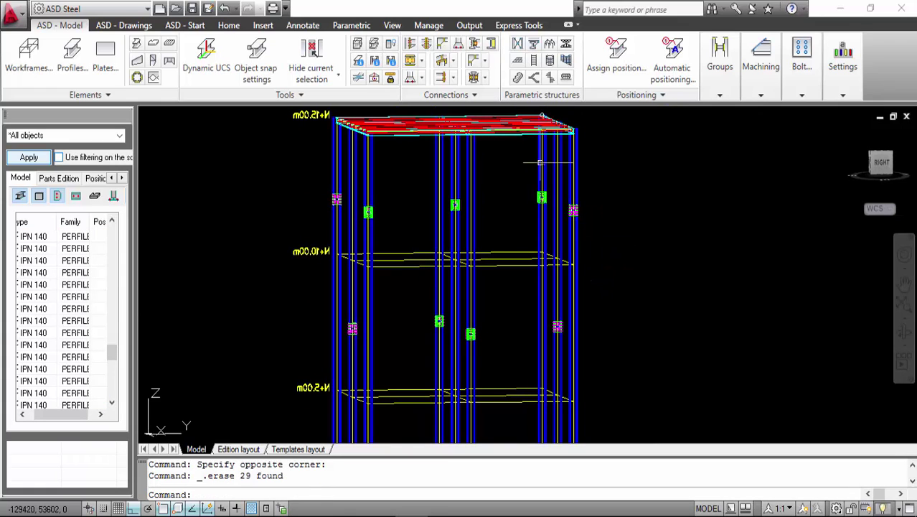
click(902, 333)
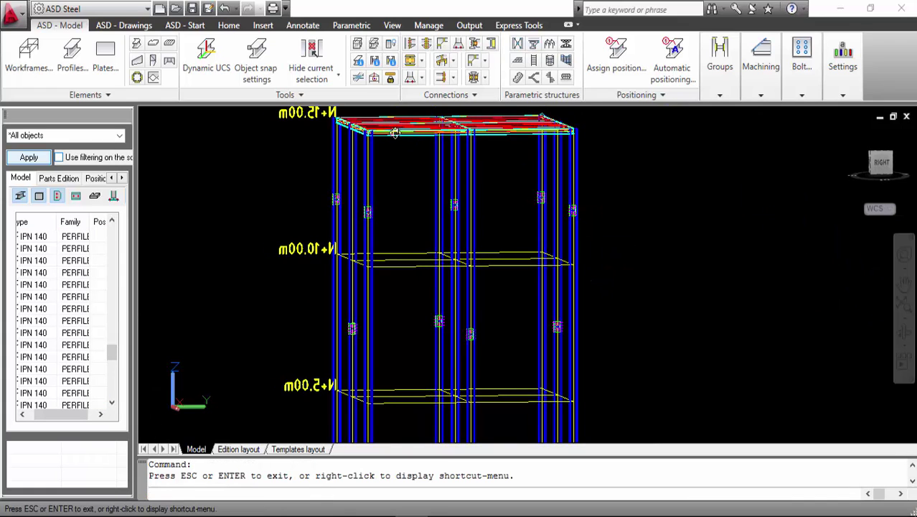
drag(483, 159, 426, 271)
scroll(426, 271, up, 10)
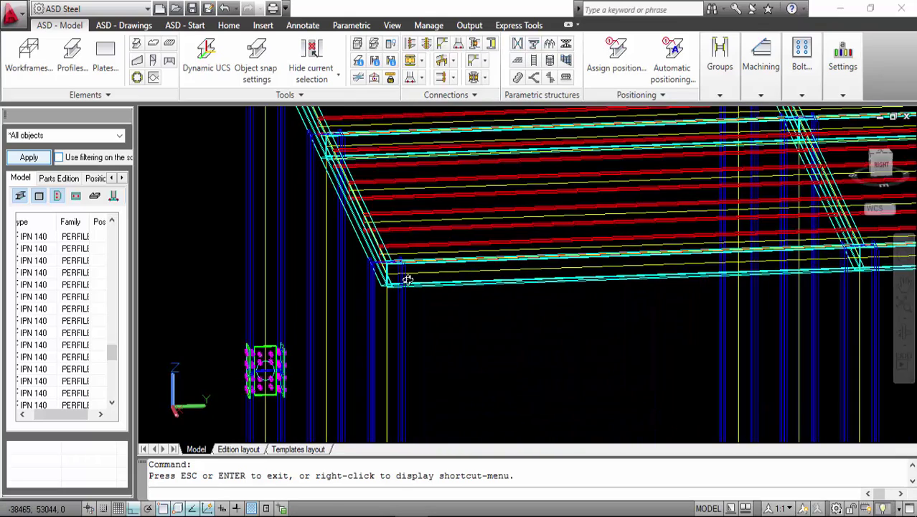
scroll(408, 279, down, 3)
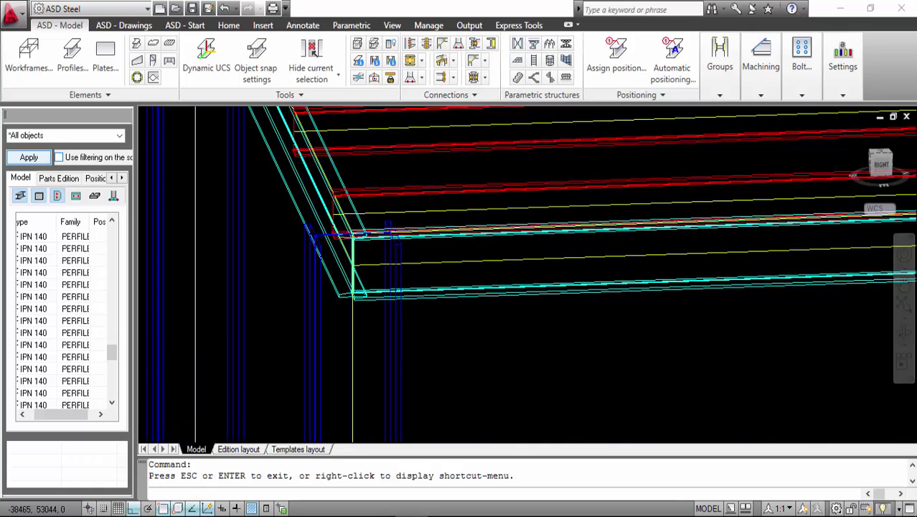
key(Escape)
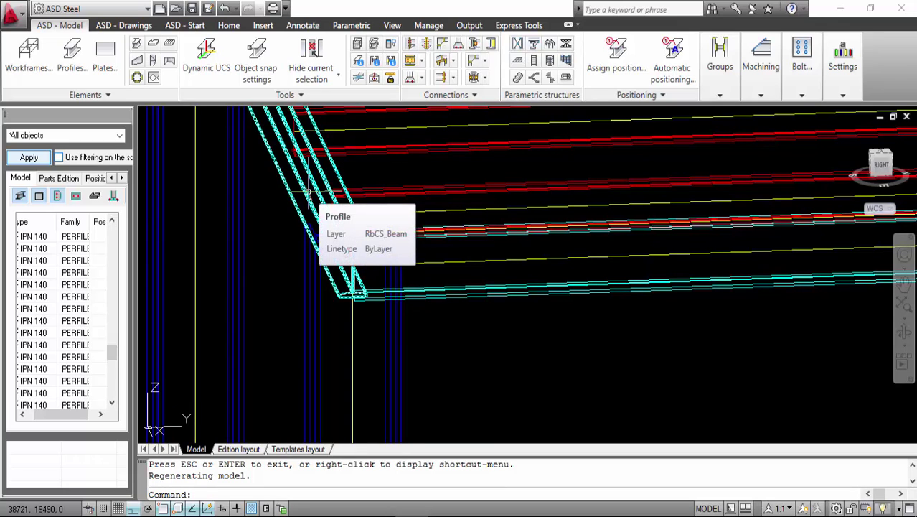
Apply End Plate - Beam/Column flange to the corner column and lower edge beam.
click(421, 113)
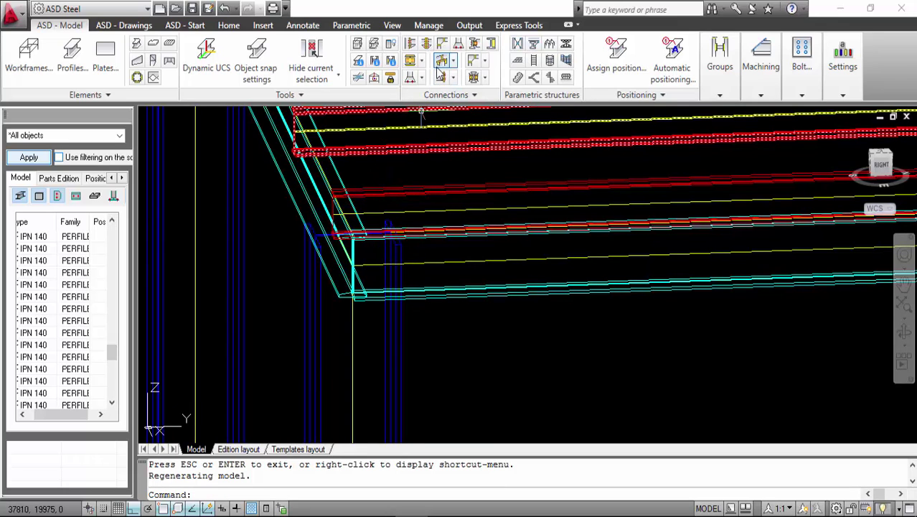
click(422, 61)
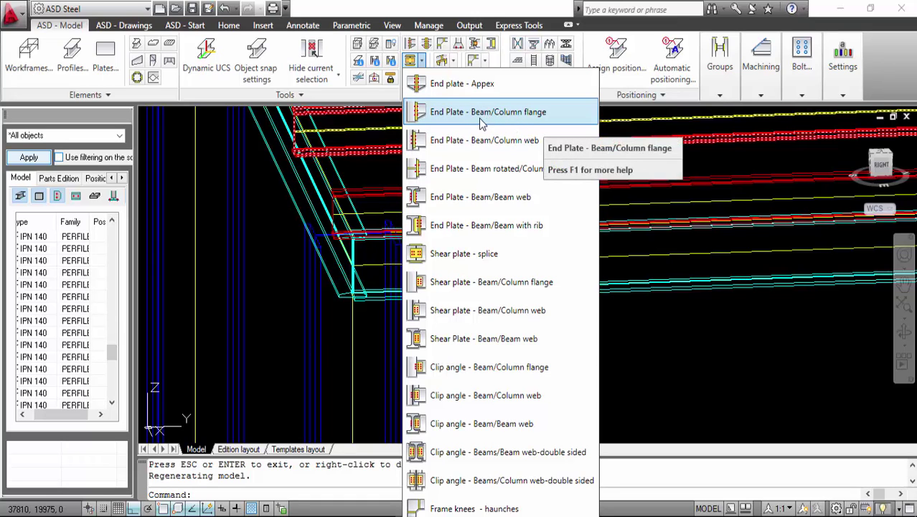
click(540, 116)
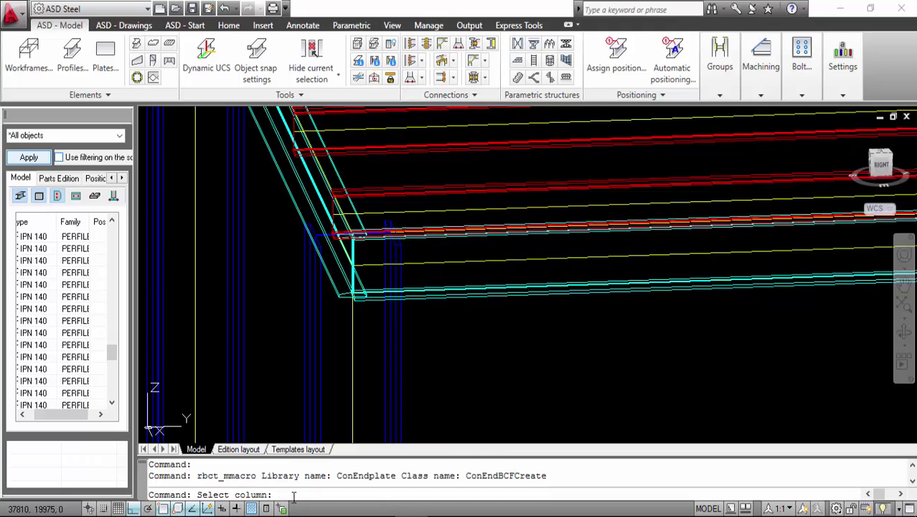
click(396, 345)
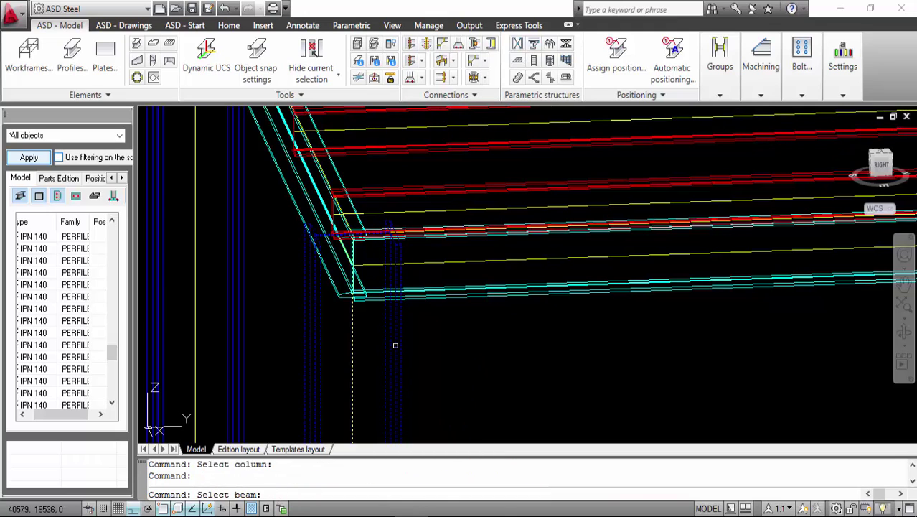
click(427, 298)
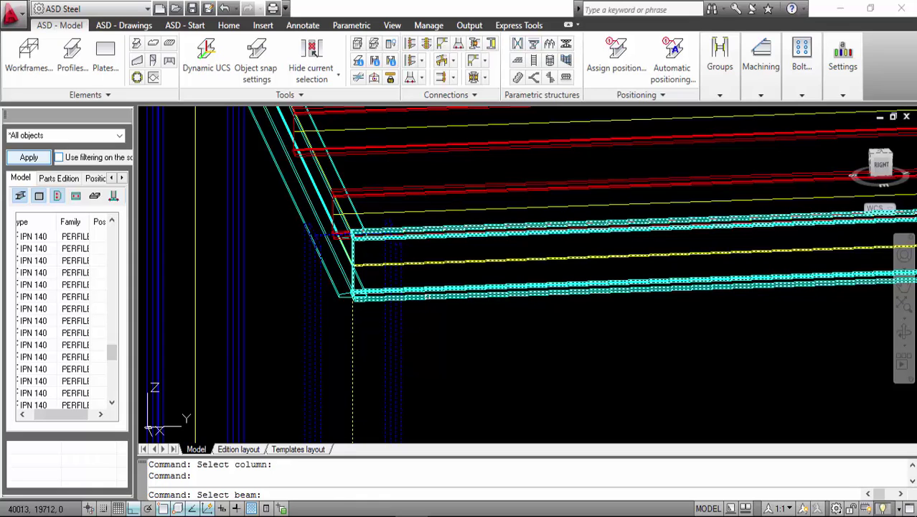
key(Return)
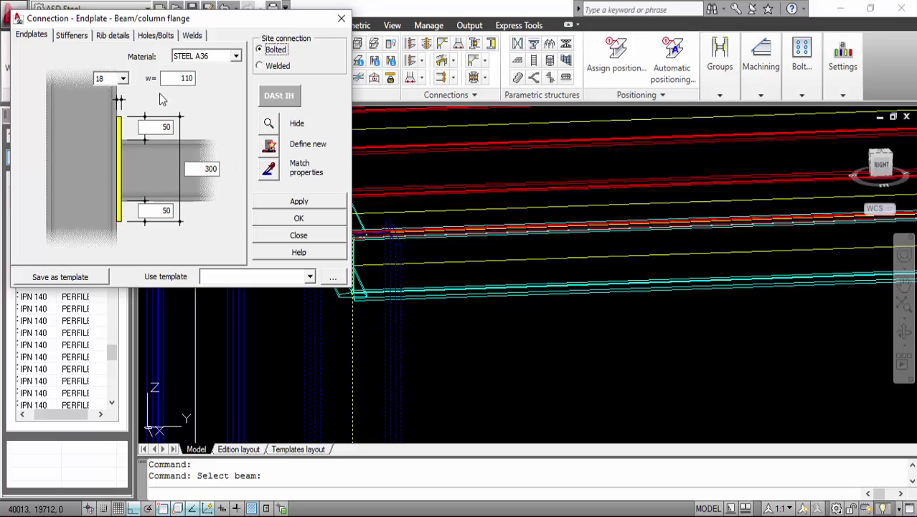
Review the Stiffeners, Rib details, Holes/Bolts and Welds tabs, then accept with OK.
click(69, 37)
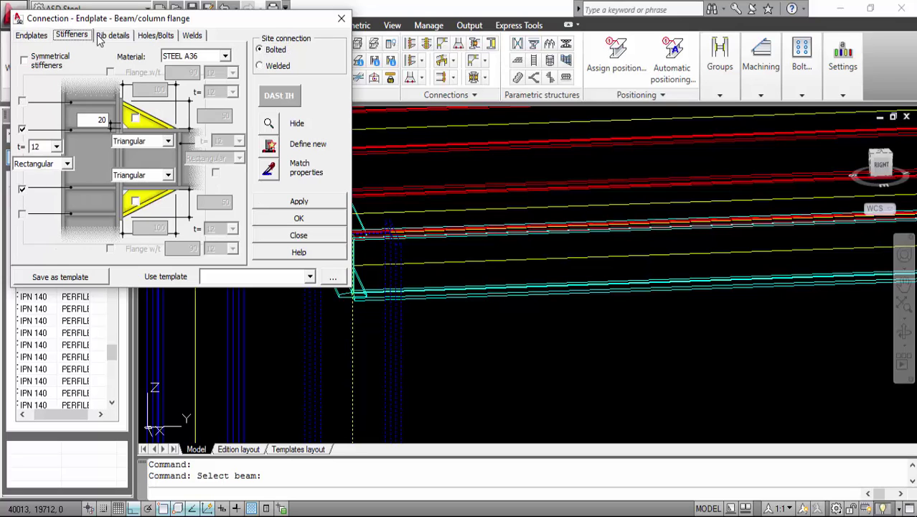
click(115, 38)
click(153, 36)
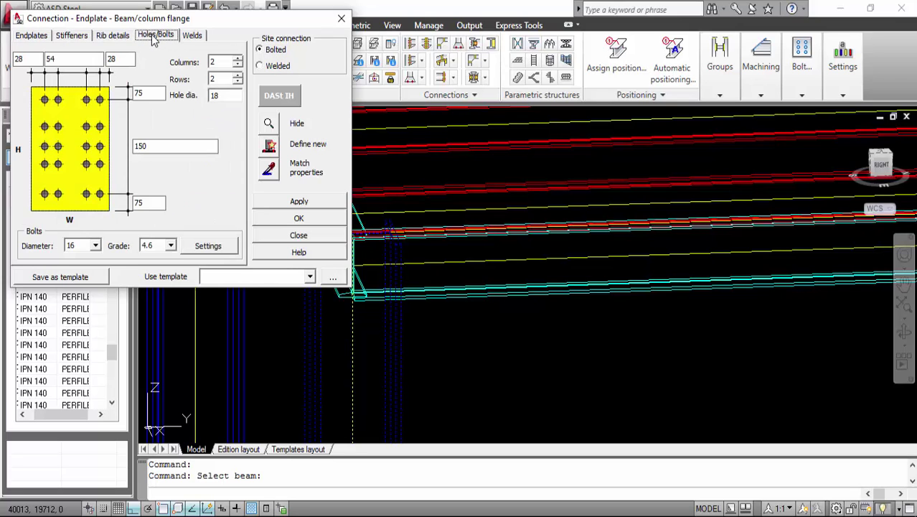
click(193, 38)
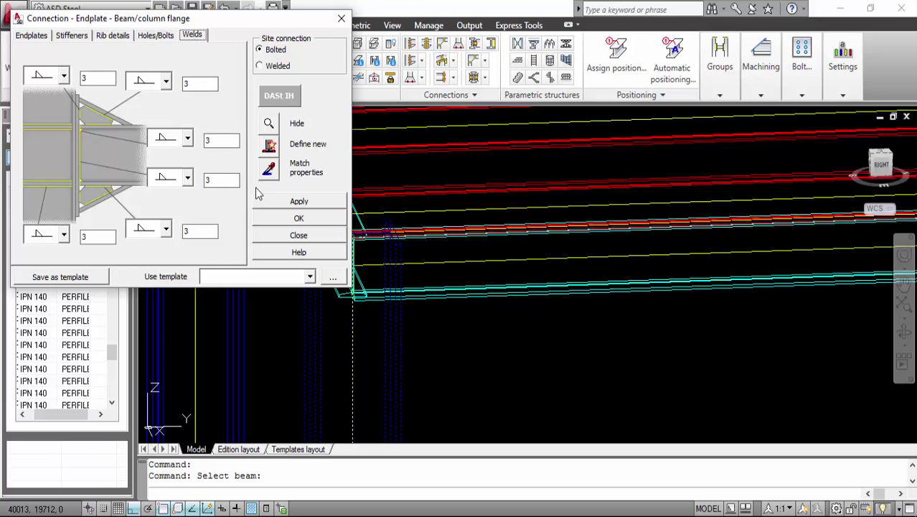
click(300, 219)
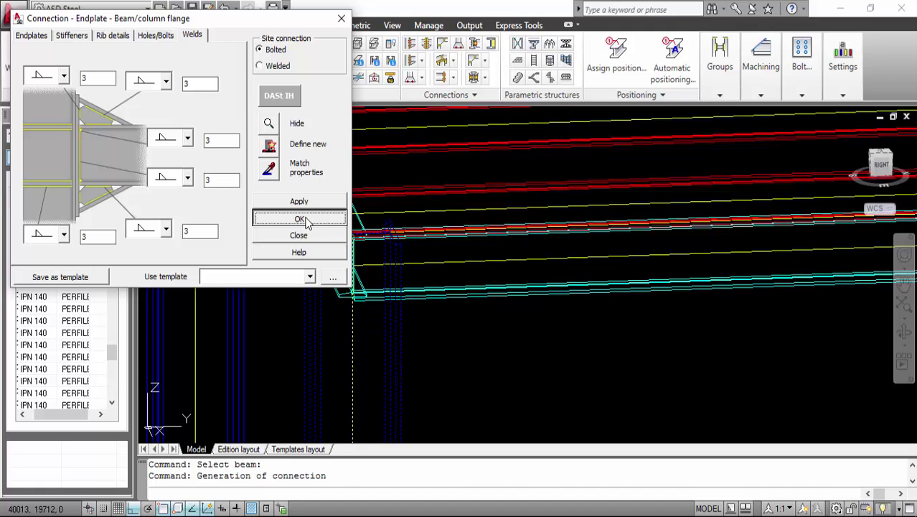
click(301, 219)
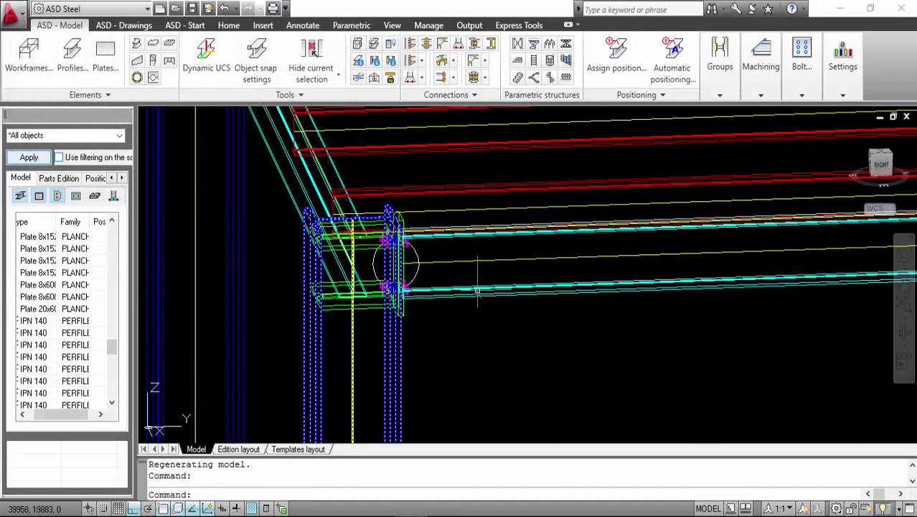
Orbit to an isometric view and switch the visual style to Realistic.
click(903, 332)
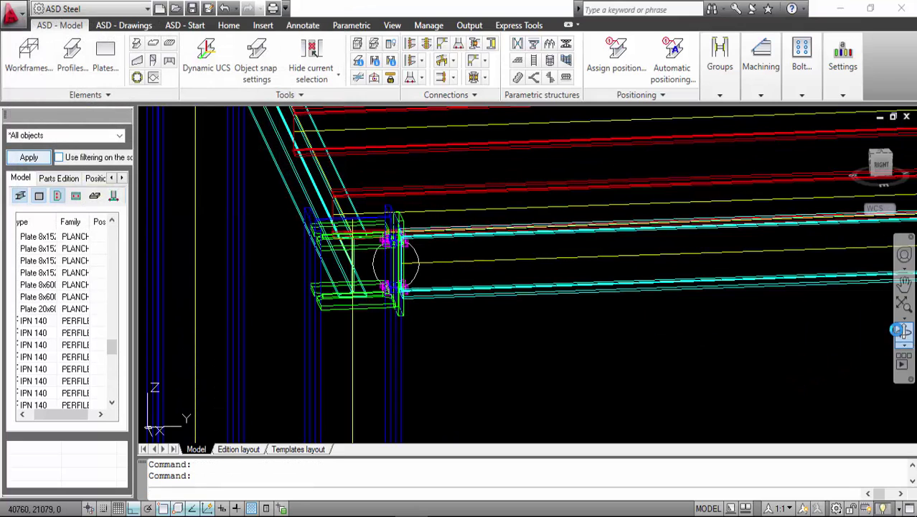
drag(663, 334, 645, 337)
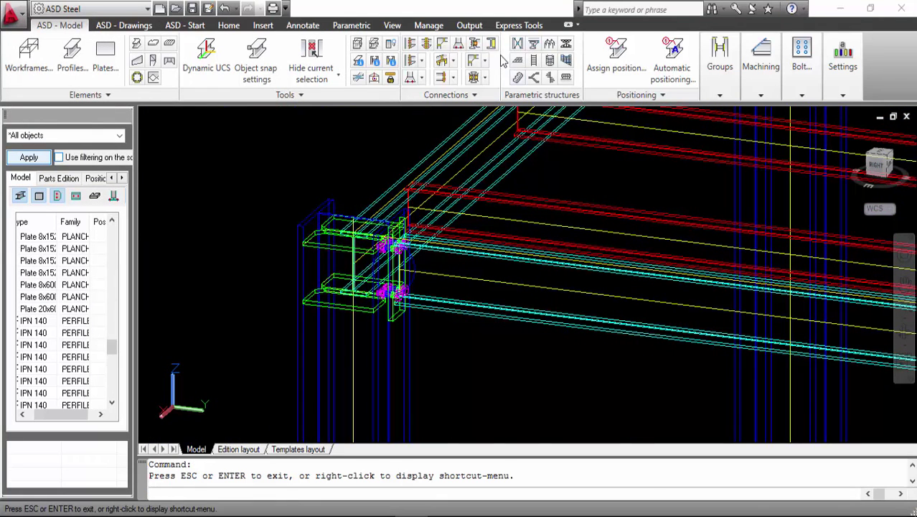
key(Escape)
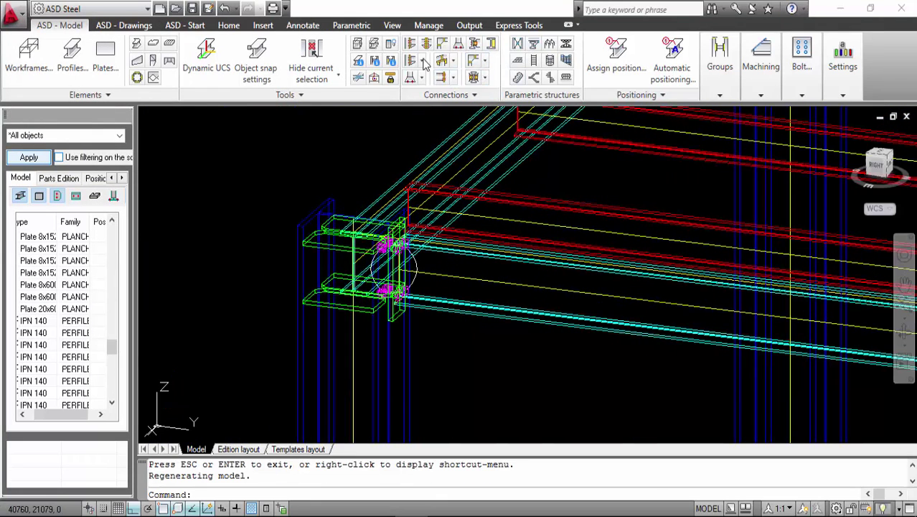
click(382, 29)
click(397, 44)
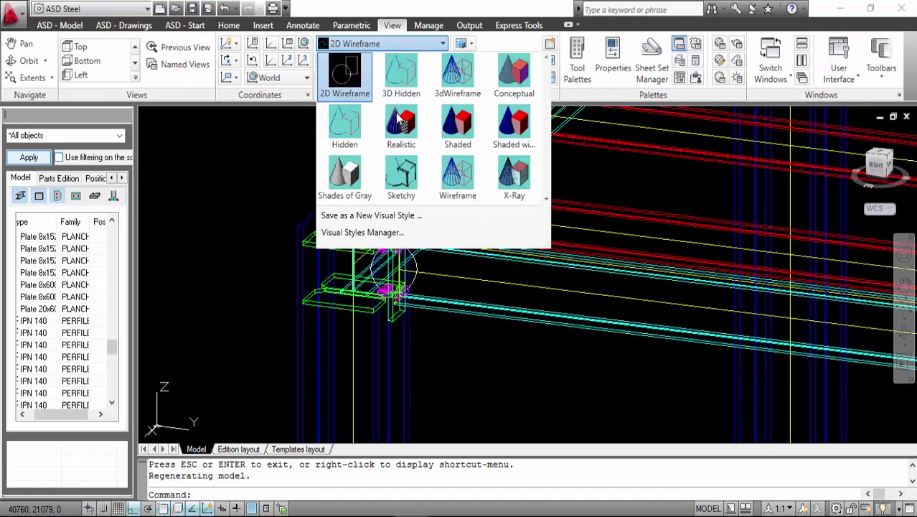
key(Escape)
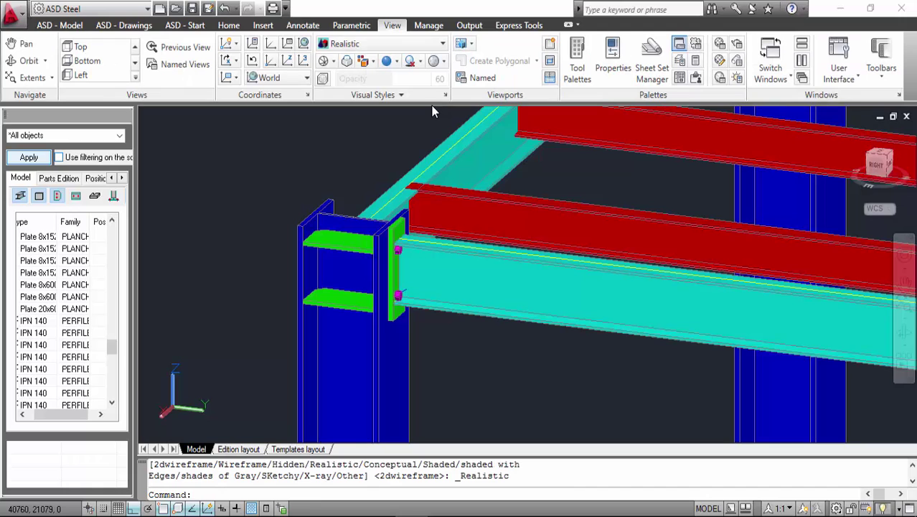
Zoom in on the column-beam endplate connection and open its context menu.
mouse_move(431, 111)
shift+middle_down()
mouse_move(402, 144)
mouse_move(431, 122)
shift+middle_up()
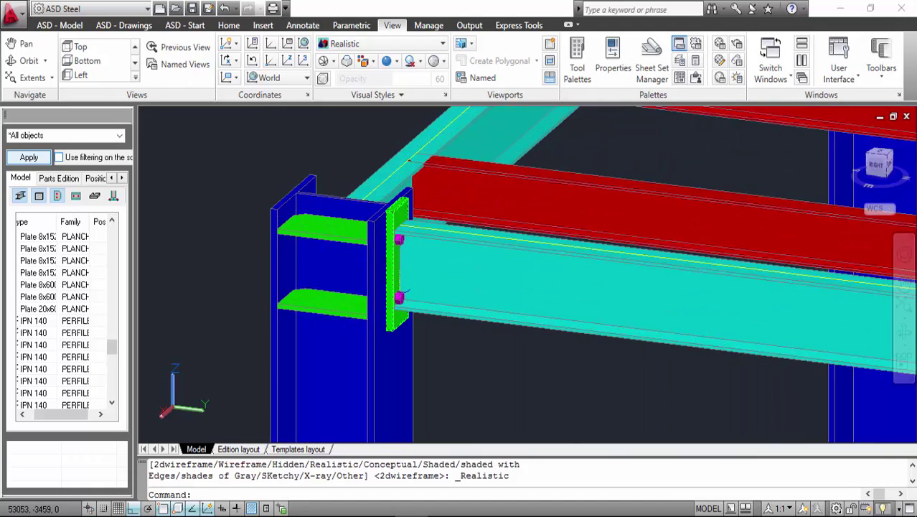
scroll(401, 277, up, 3)
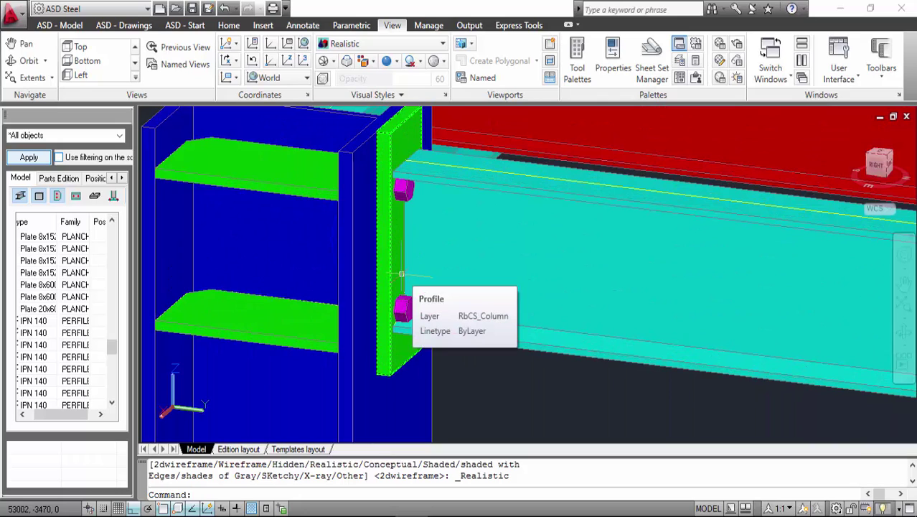
key(Escape)
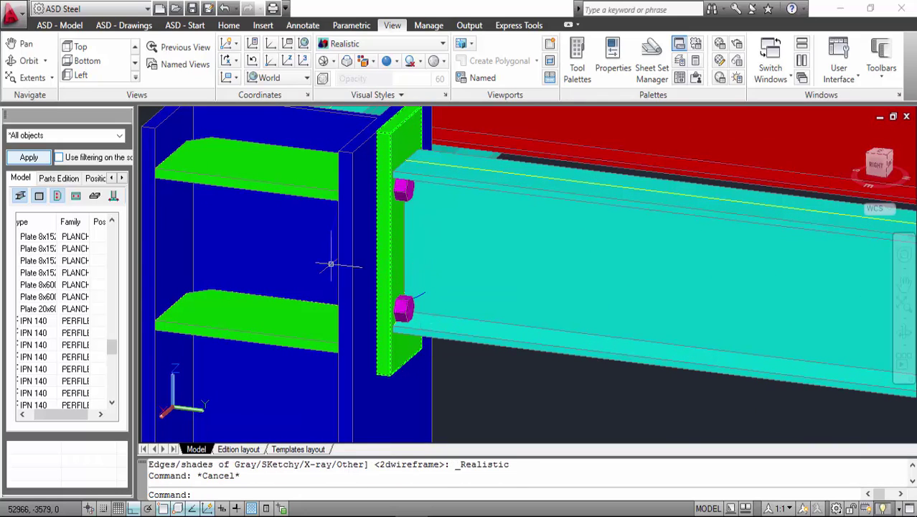
key(Escape)
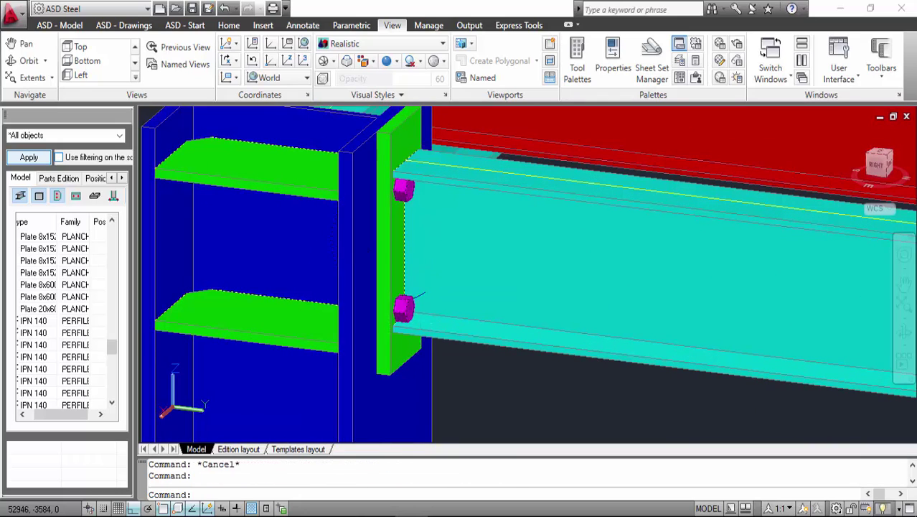
right_click(331, 338)
Modify the endplate: height 400 and stiffener thickness 8.
click(379, 344)
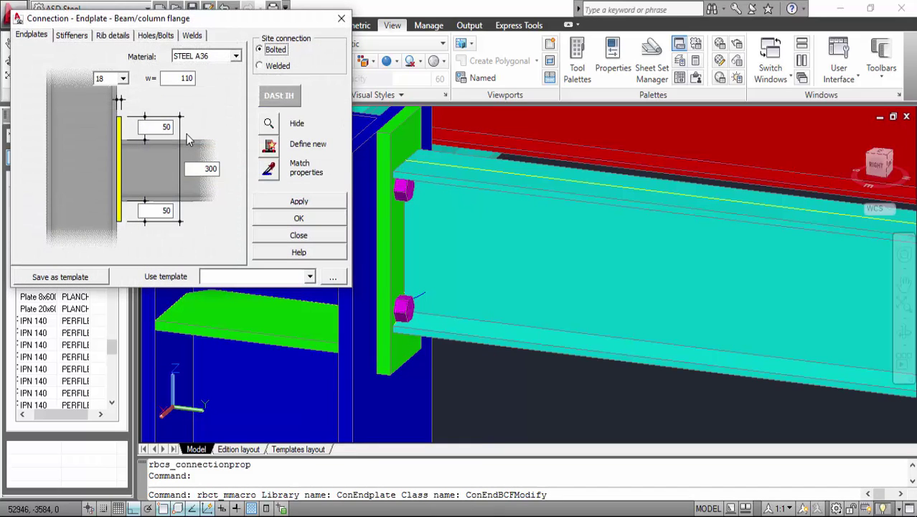
double_click(200, 171)
text(400)
double_click(149, 213)
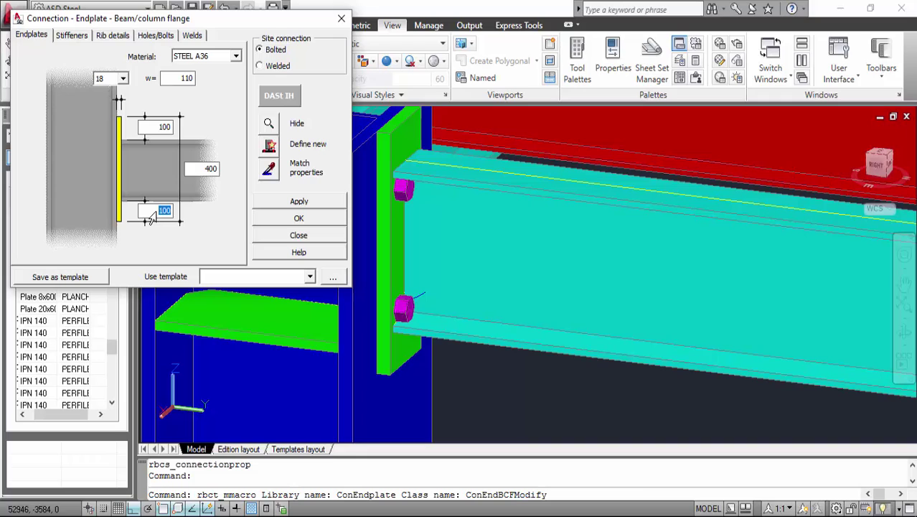
click(66, 35)
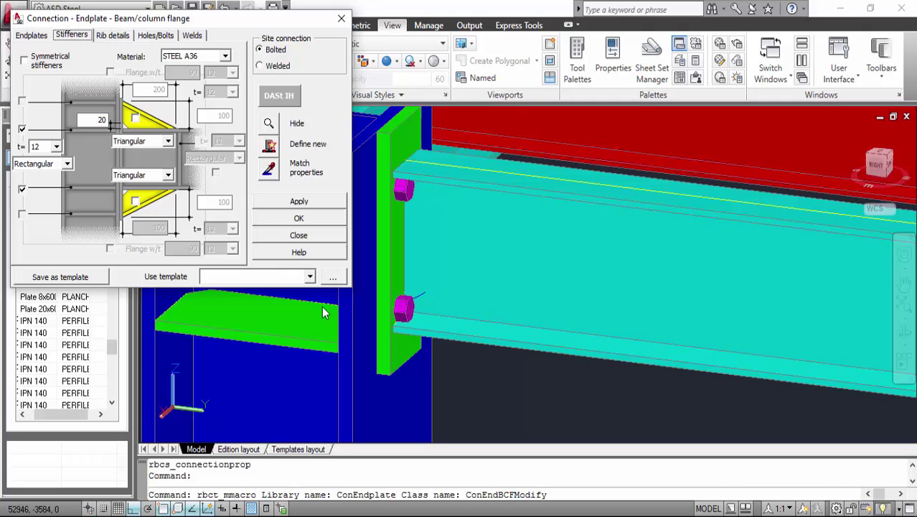
click(56, 146)
click(54, 160)
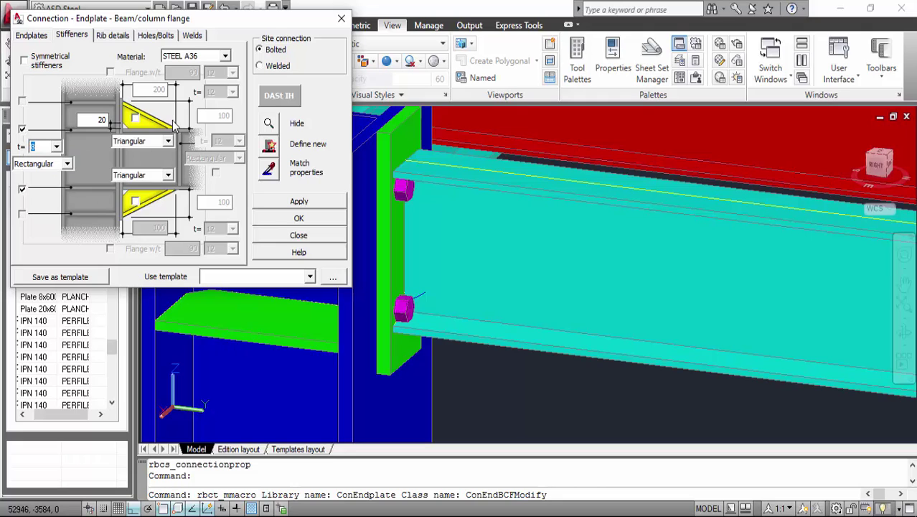
Adjust the plate width, set bolt spacing 120 across and 250 vertically, and apply.
click(113, 35)
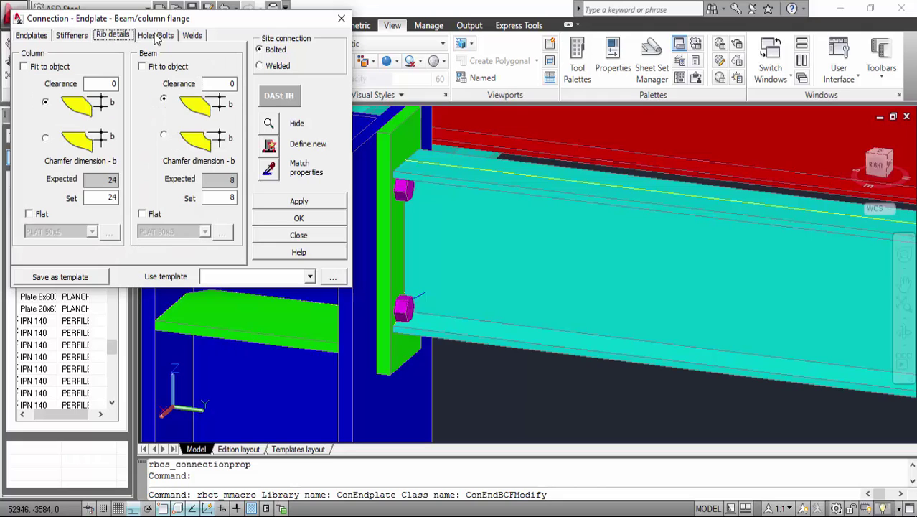
click(156, 36)
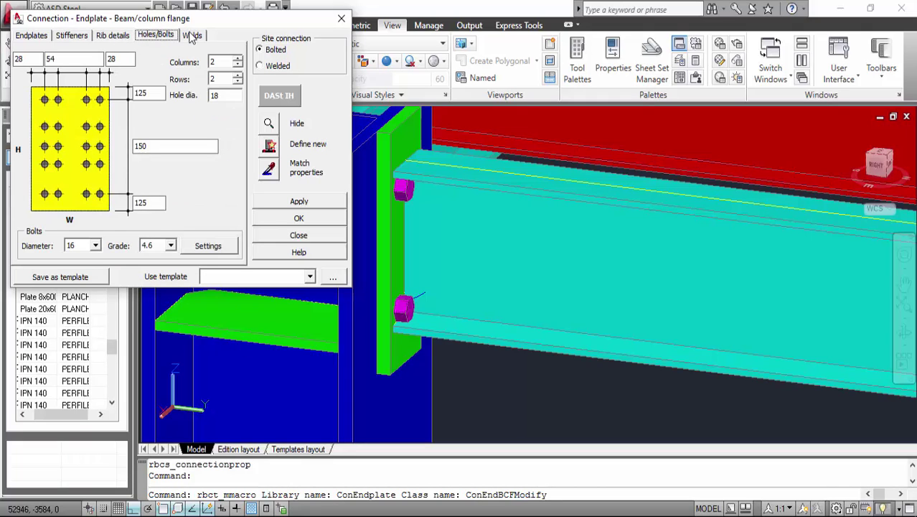
double_click(48, 59)
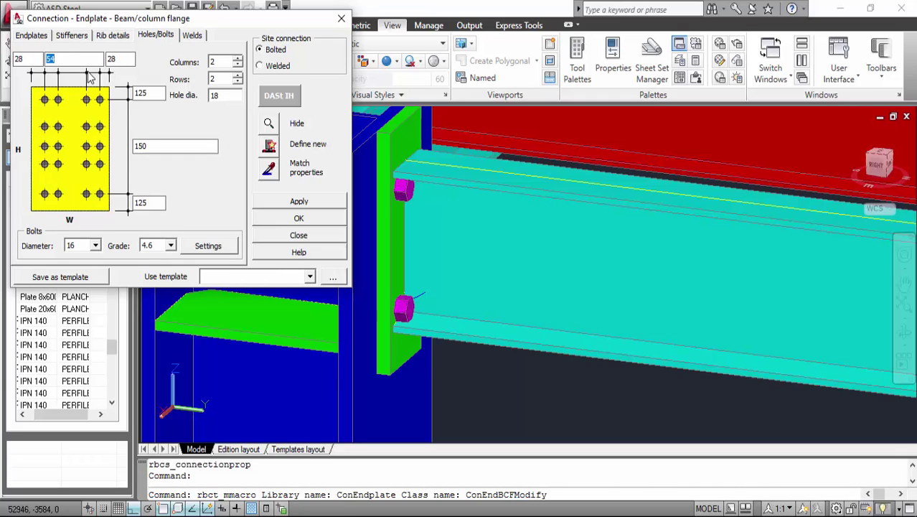
click(31, 36)
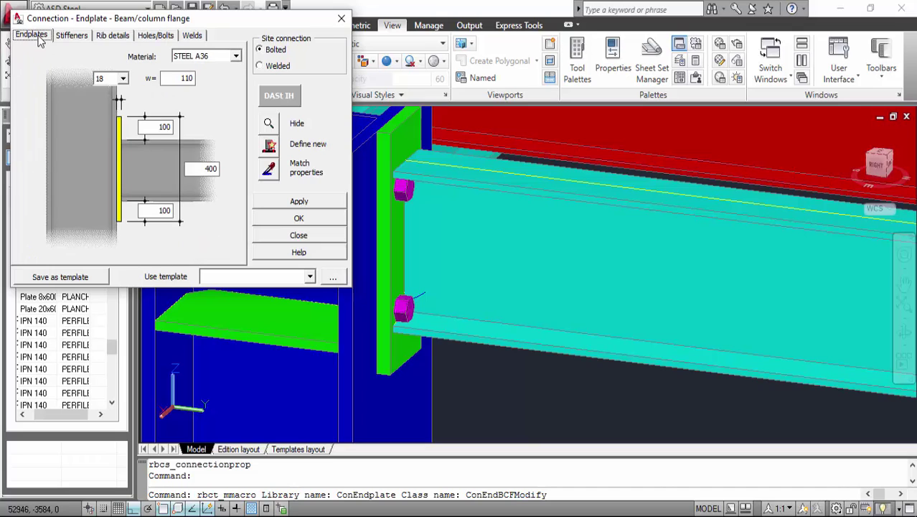
double_click(186, 78)
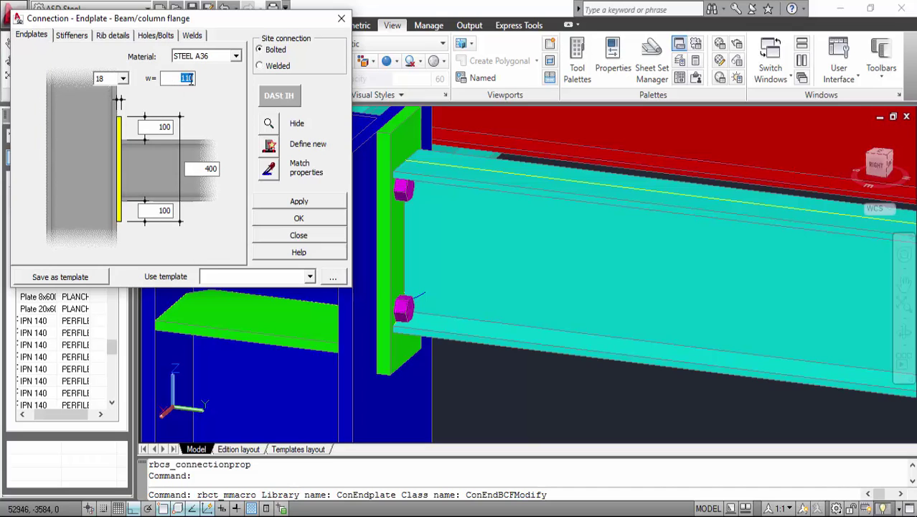
text(200)
click(119, 37)
click(157, 36)
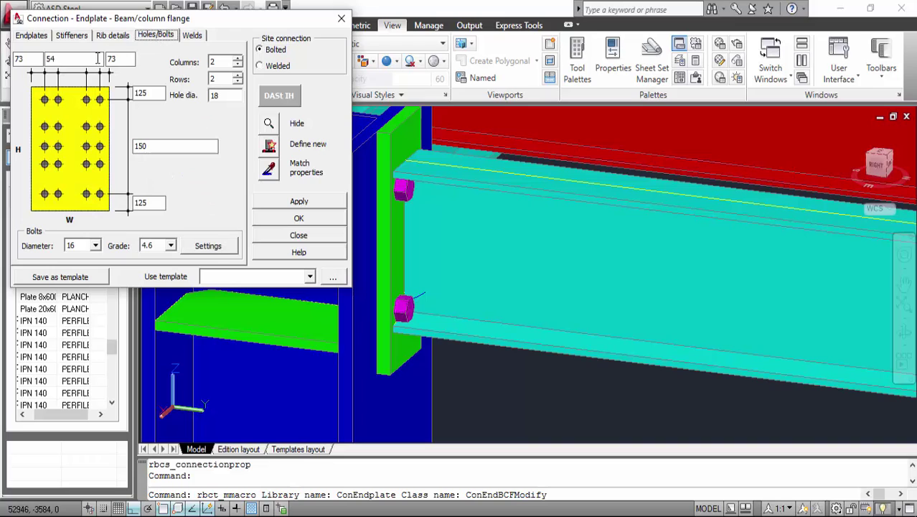
double_click(50, 59)
text(120)
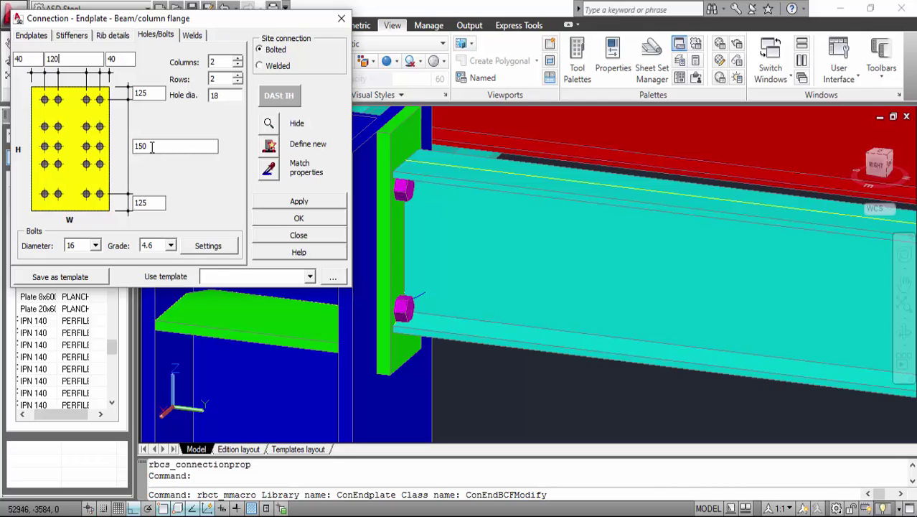
drag(149, 146, 129, 146)
text(250)
click(290, 203)
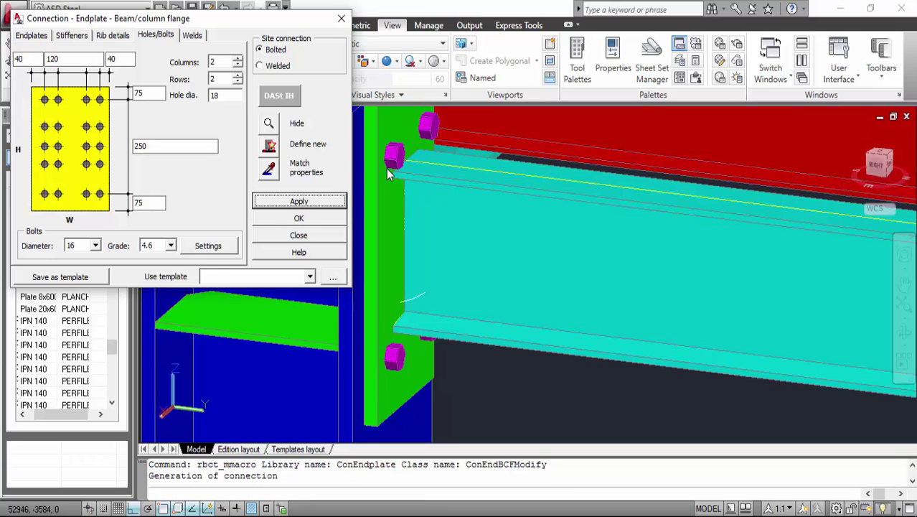
Add a third bolt row with vertical spacings 125 125 and apply.
click(237, 77)
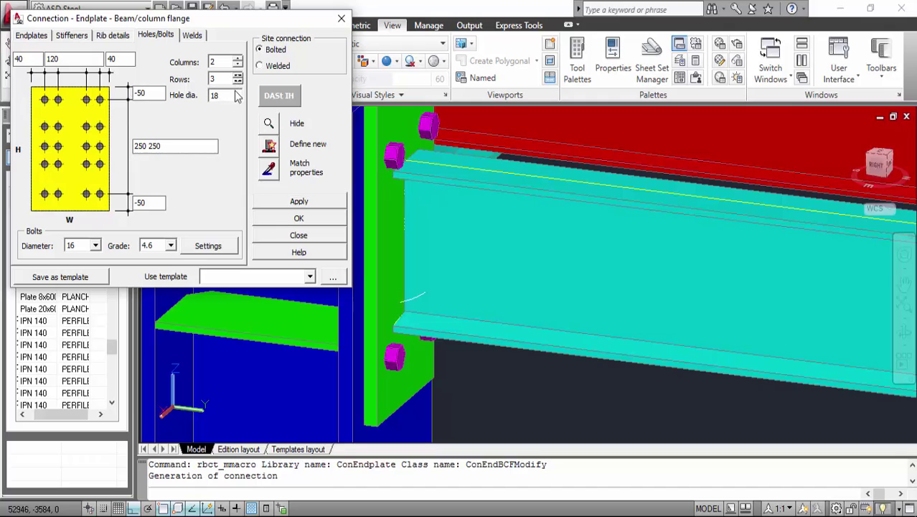
triple_click(177, 147)
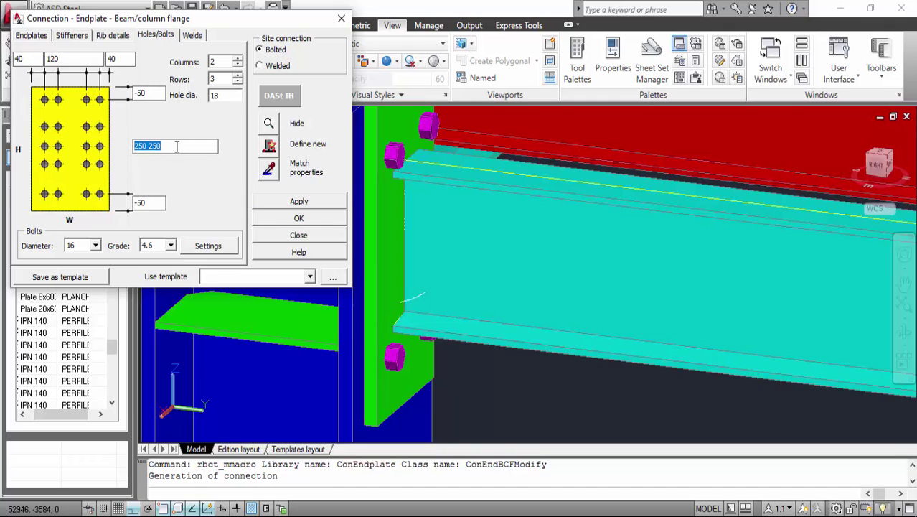
text(125)
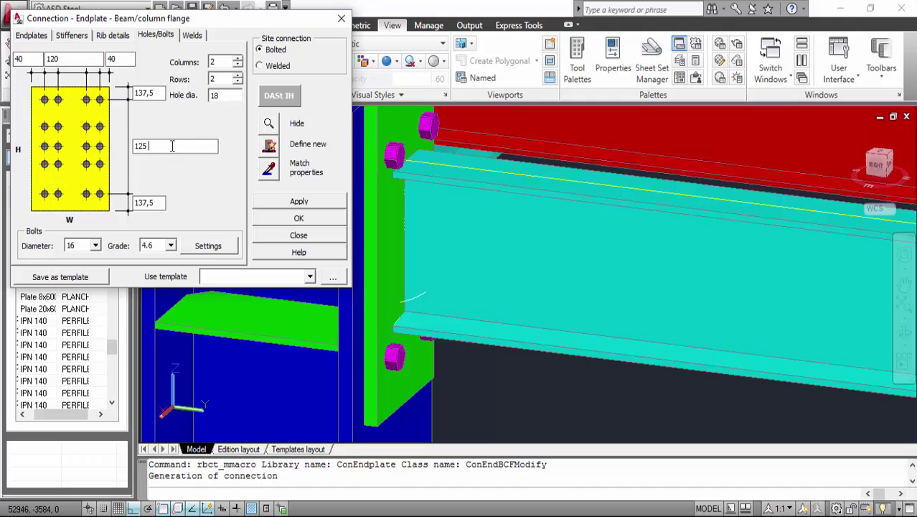
text( 125)
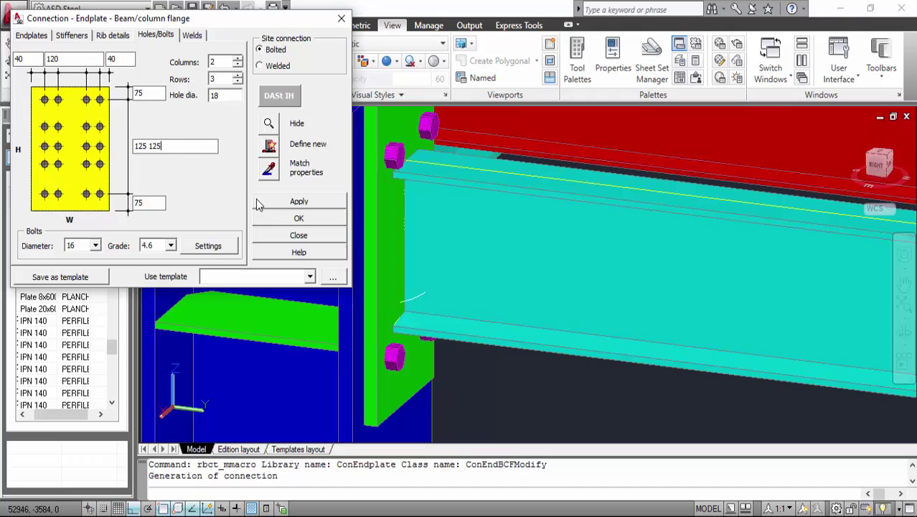
click(281, 207)
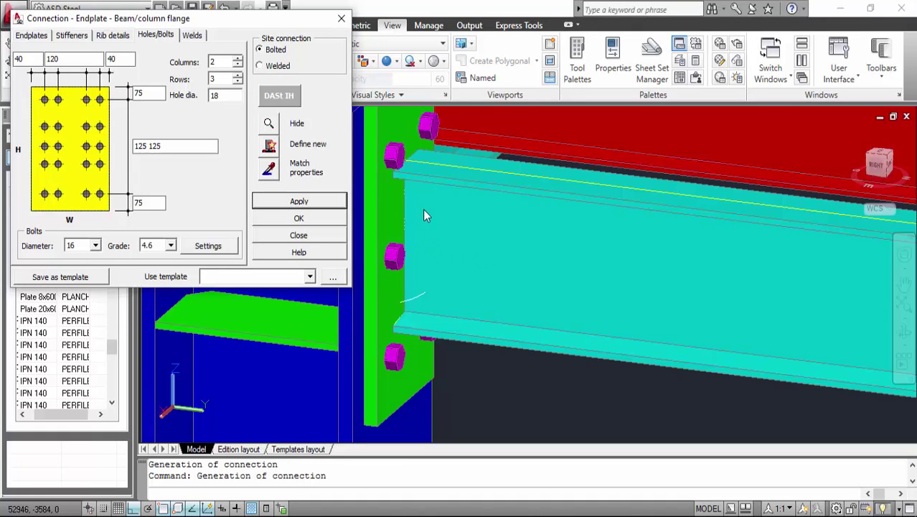
key(Return)
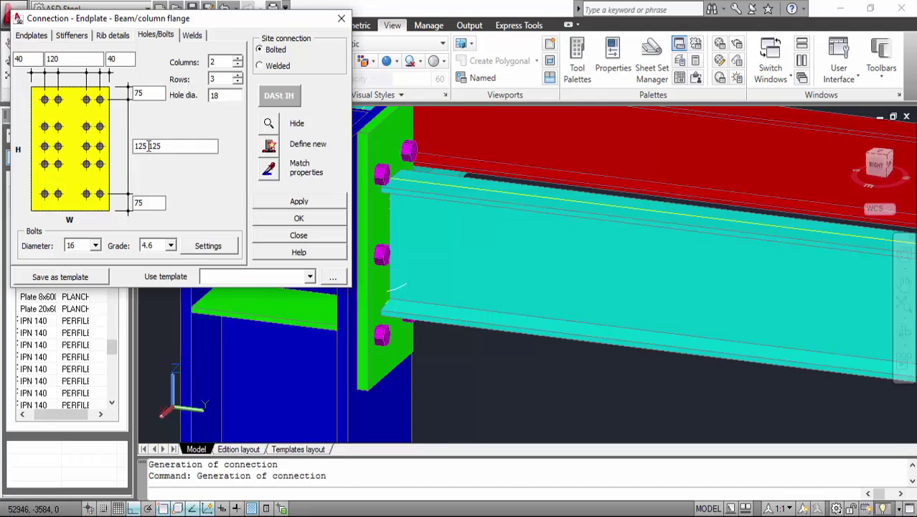
Change both vertical bolt spacings to 150 and confirm the endplate connection.
double_click(140, 146)
text(150)
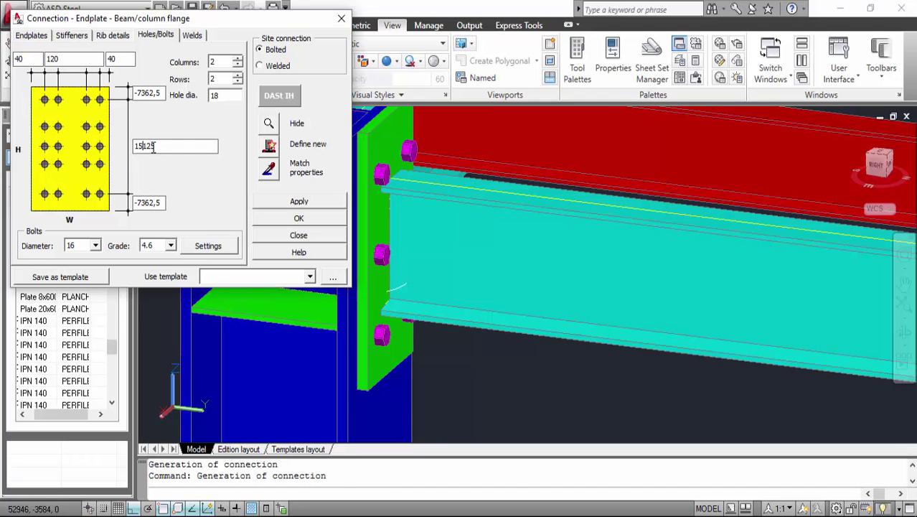
drag(177, 146, 154, 141)
key(BackSpace)
key(BackSpace)
text(150)
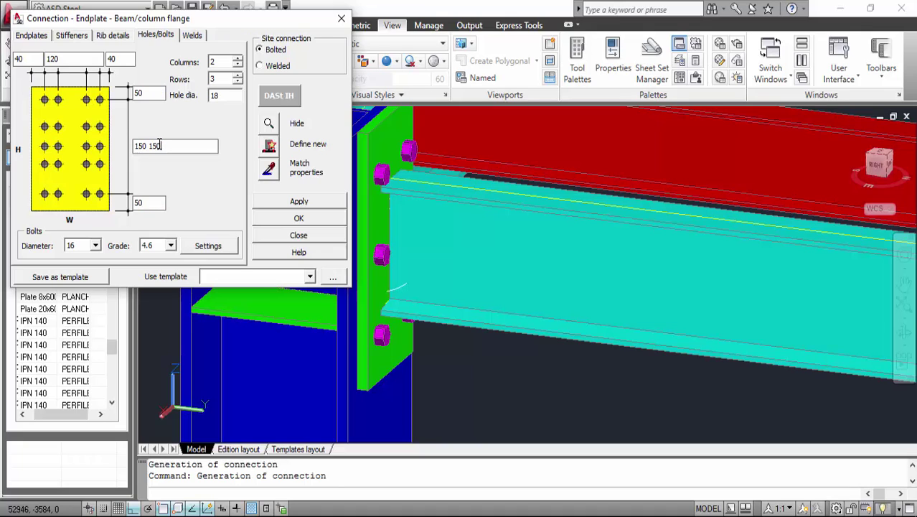
click(285, 203)
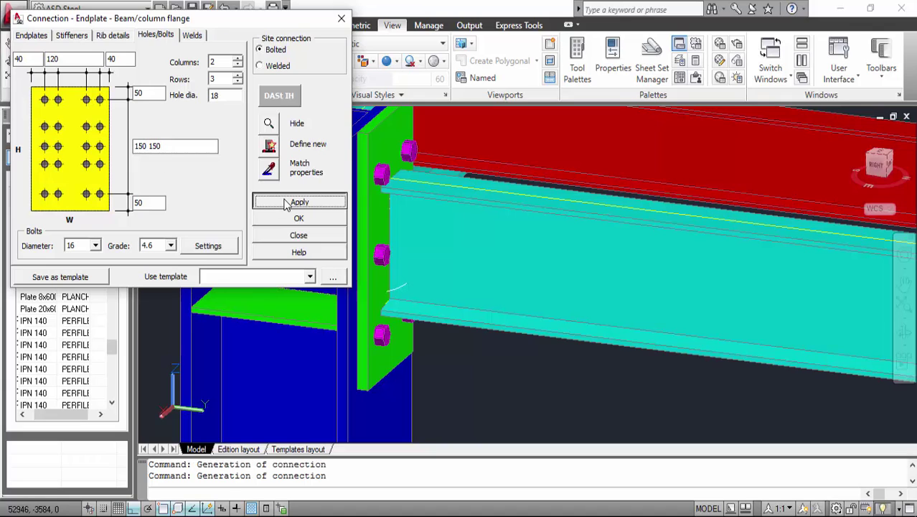
click(285, 202)
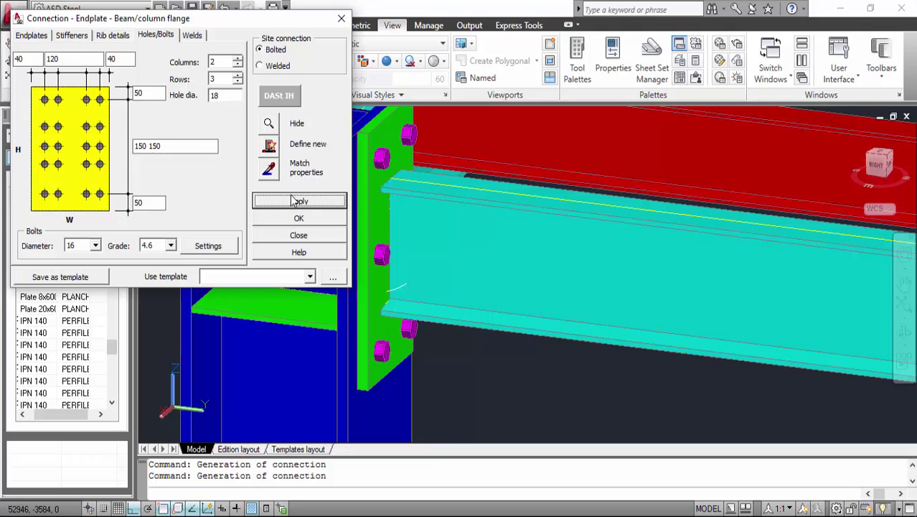
click(314, 221)
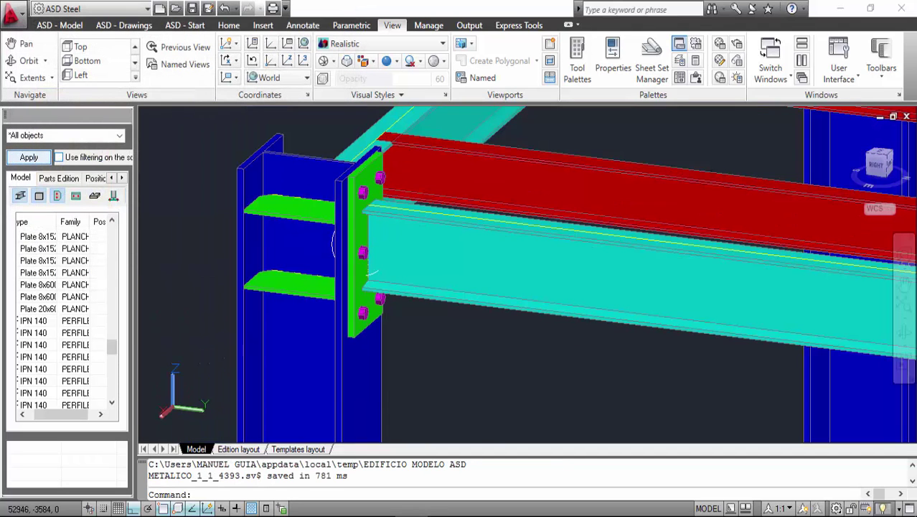
scroll(310, 220, down, 2)
scroll(310, 220, down, 3)
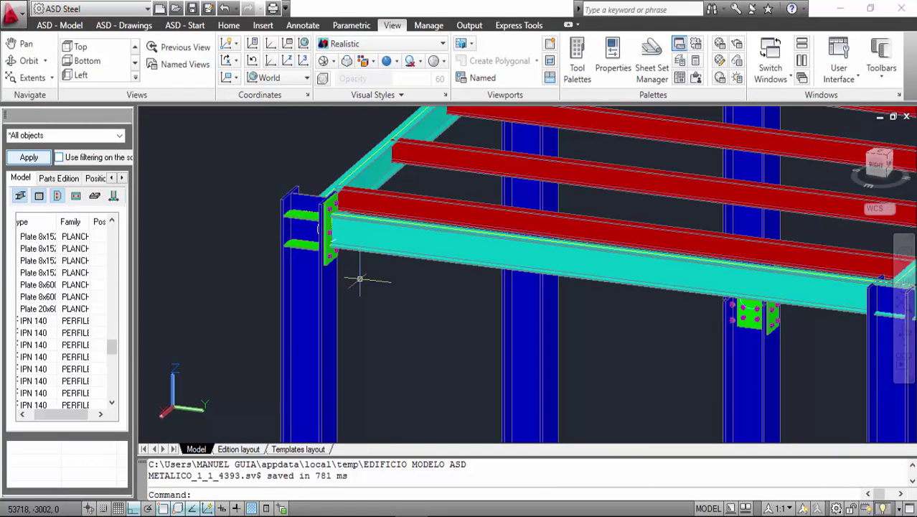
scroll(302, 210, up, 2)
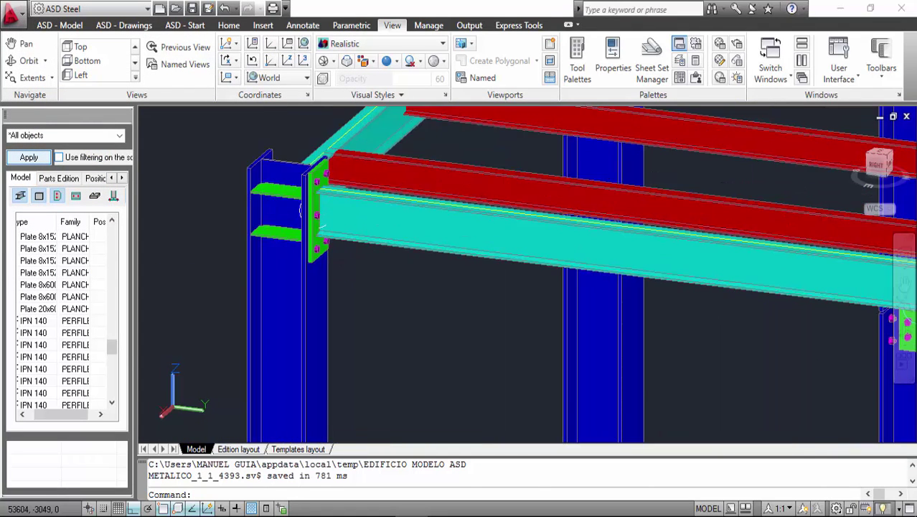
Switch the model display to 2D Wireframe and save the drawing.
click(357, 44)
click(348, 73)
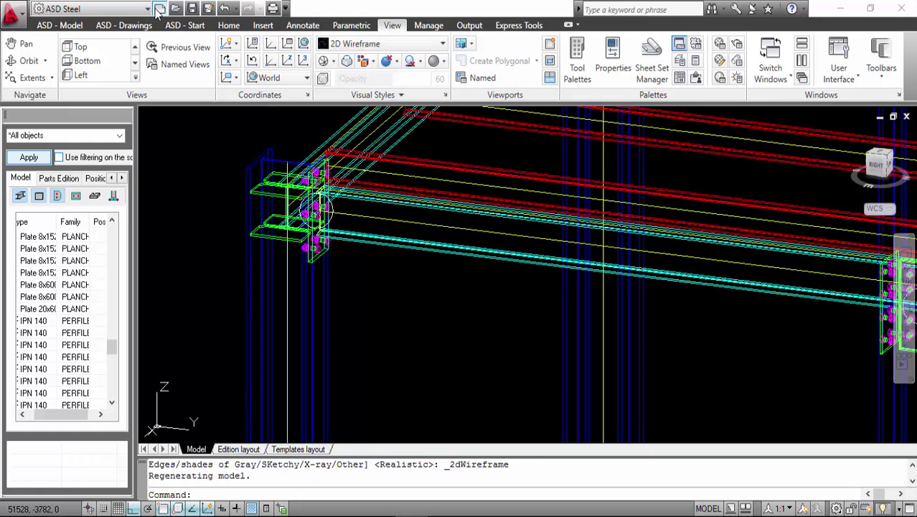
click(194, 10)
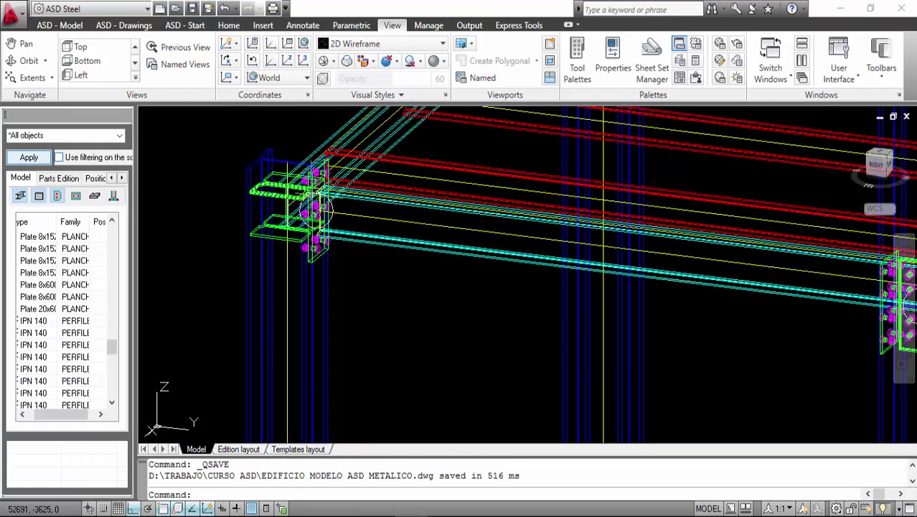
scroll(316, 198, up, 3)
scroll(348, 211, up, 3)
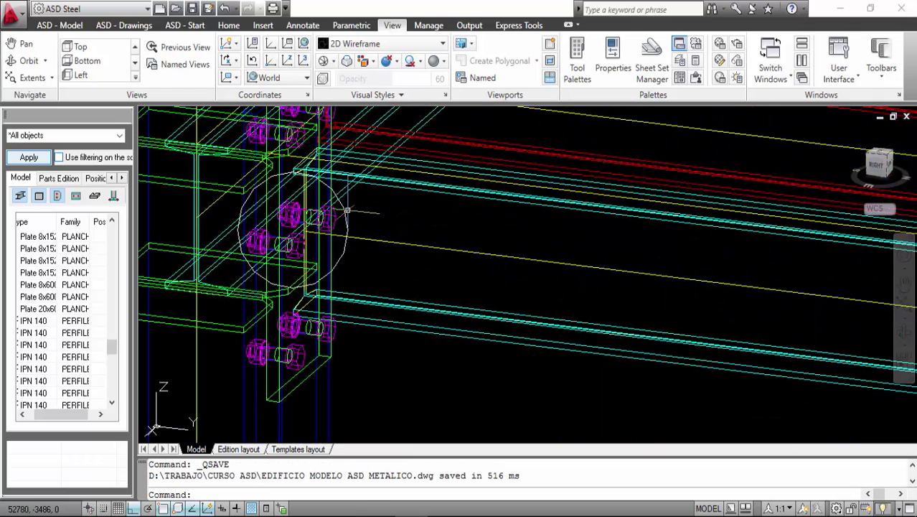
Start Copy connection and pick the bolted end-plate joint as the source.
key(Escape)
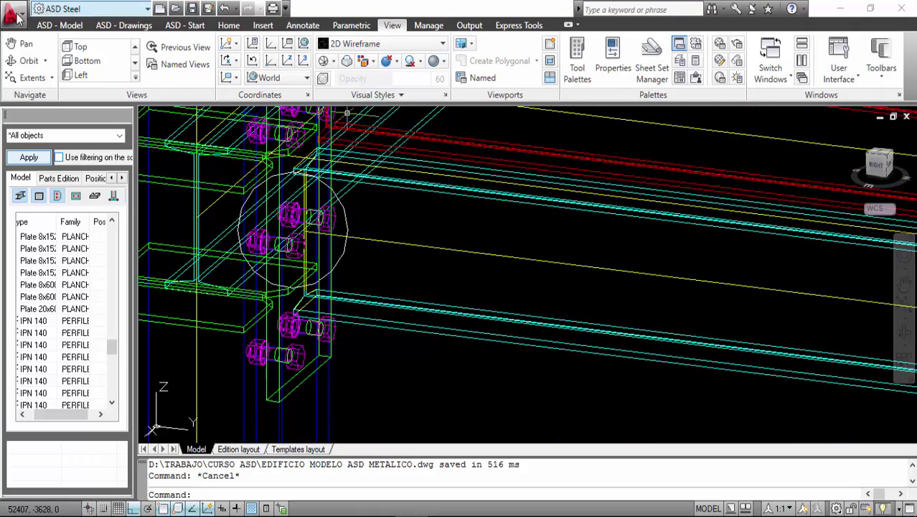
click(51, 26)
click(488, 95)
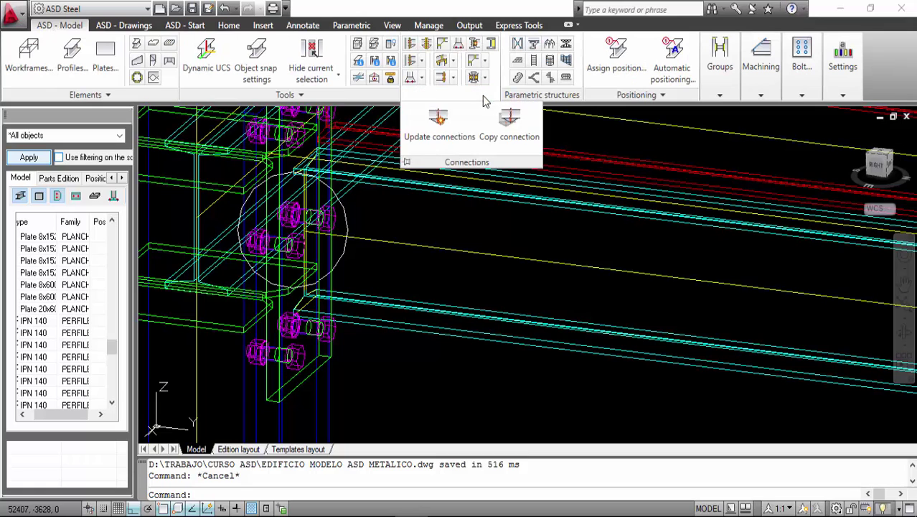
click(501, 125)
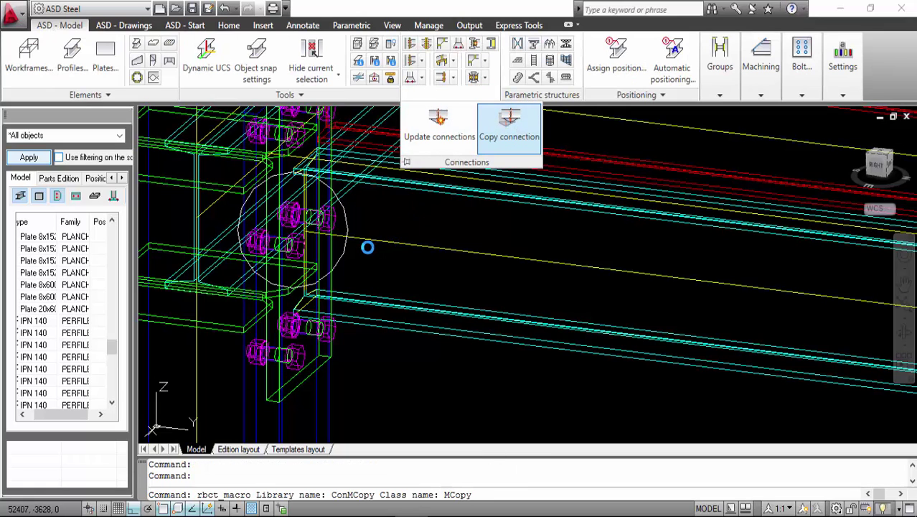
click(345, 250)
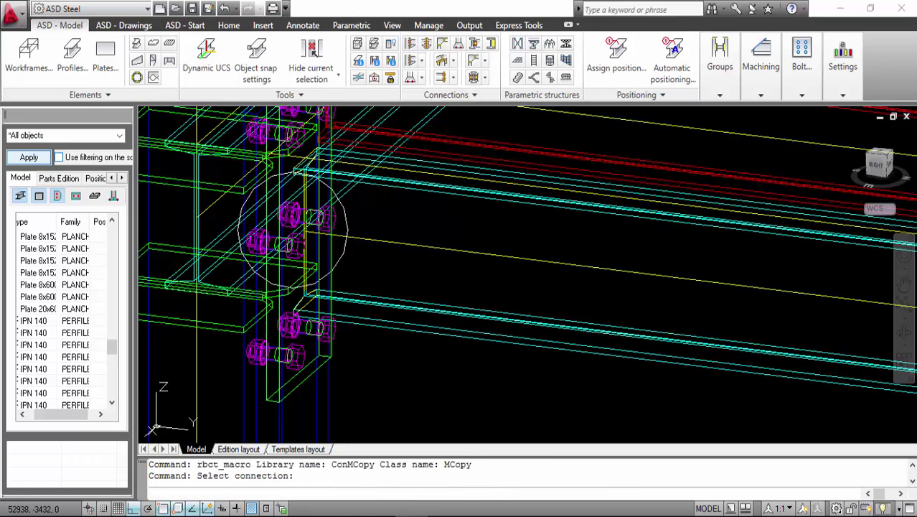
Pick the first six receiving profiles: columns and their connecting cyan edge beams.
scroll(345, 249, down, 5)
scroll(404, 256, up, 5)
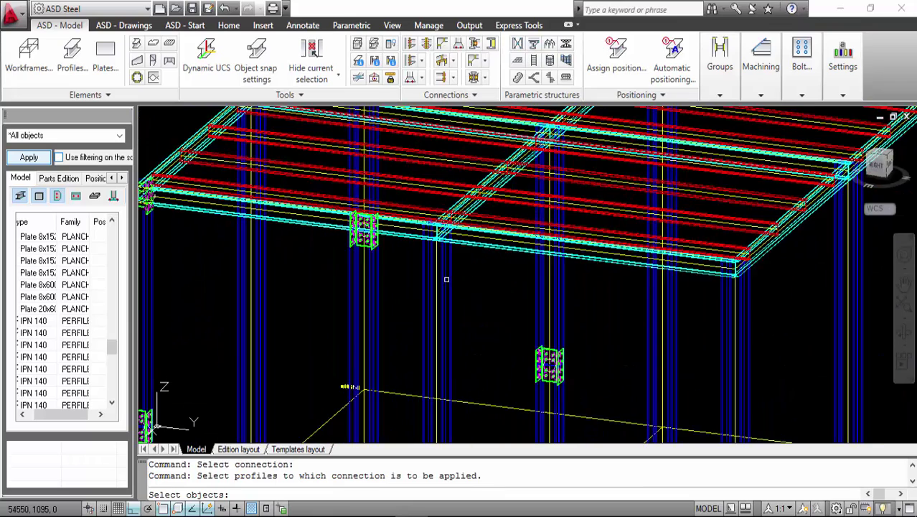
click(403, 258)
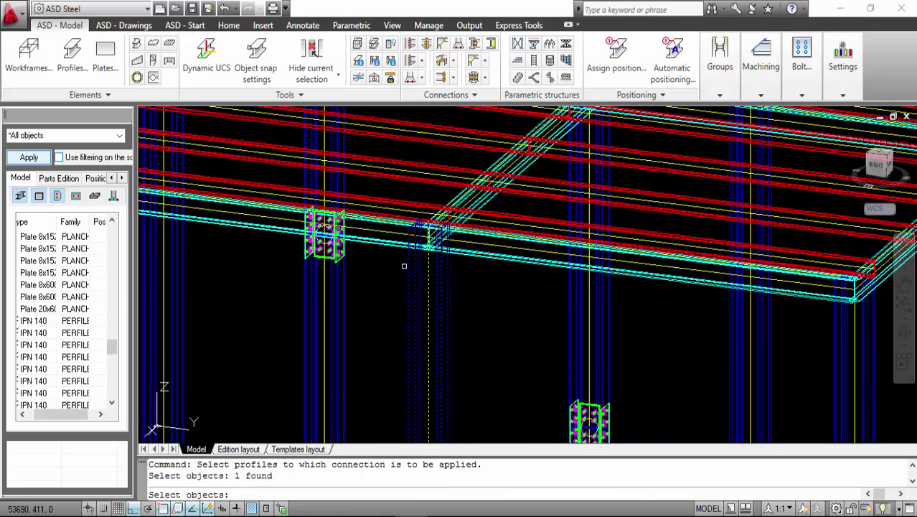
click(396, 244)
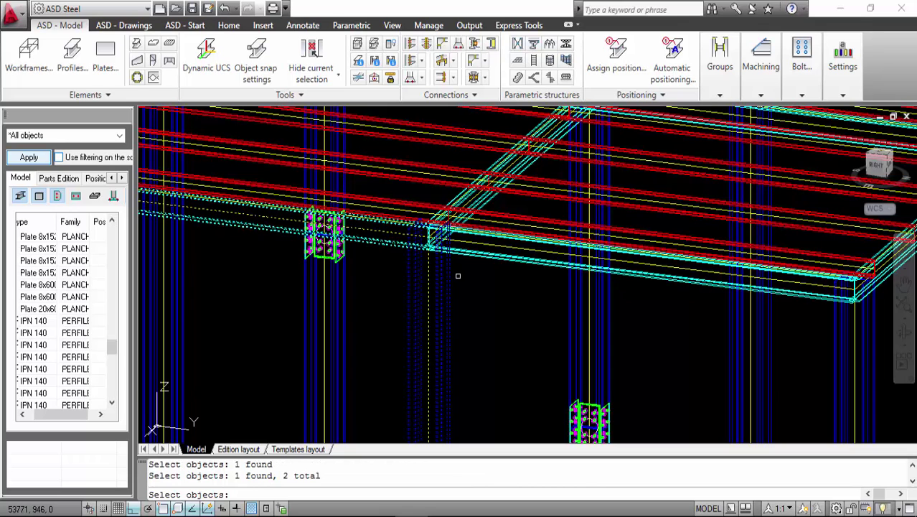
scroll(526, 273, down, 3)
scroll(610, 344, up, 3)
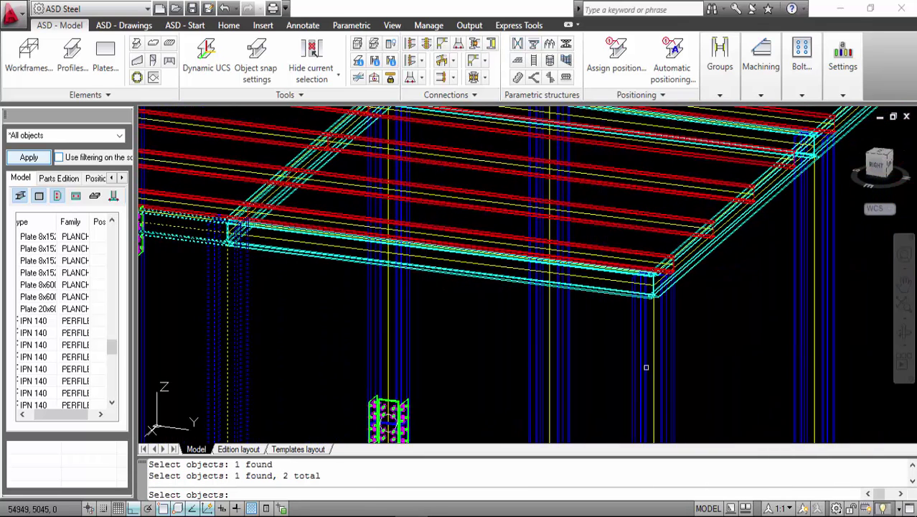
click(636, 330)
click(615, 293)
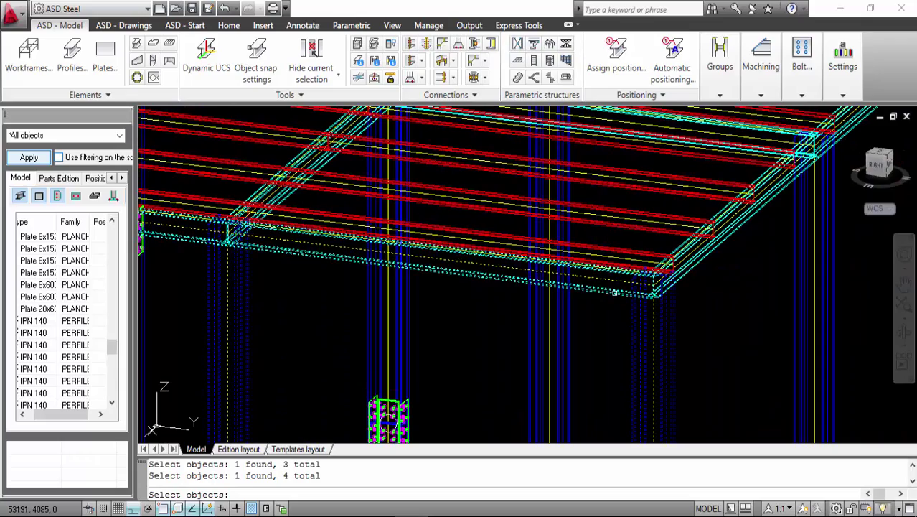
scroll(611, 293, down, 3)
scroll(676, 283, up, 3)
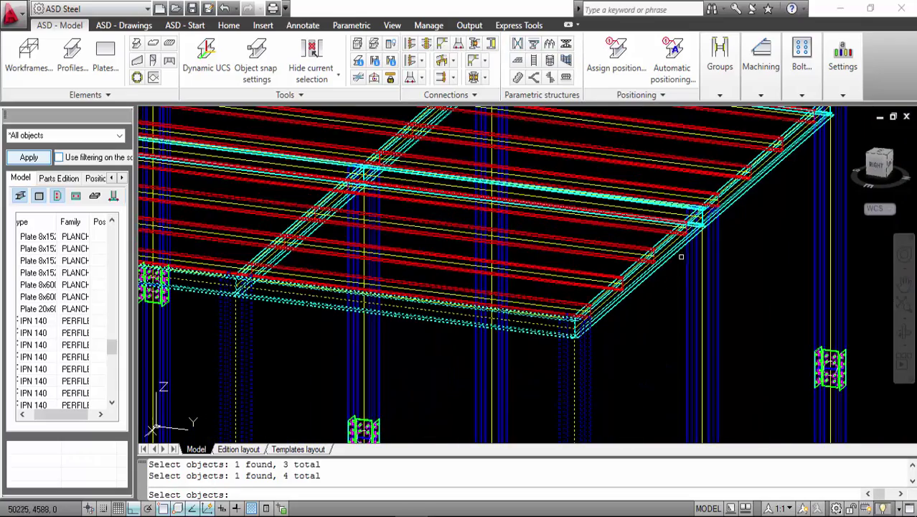
click(685, 238)
scroll(654, 186, up, 4)
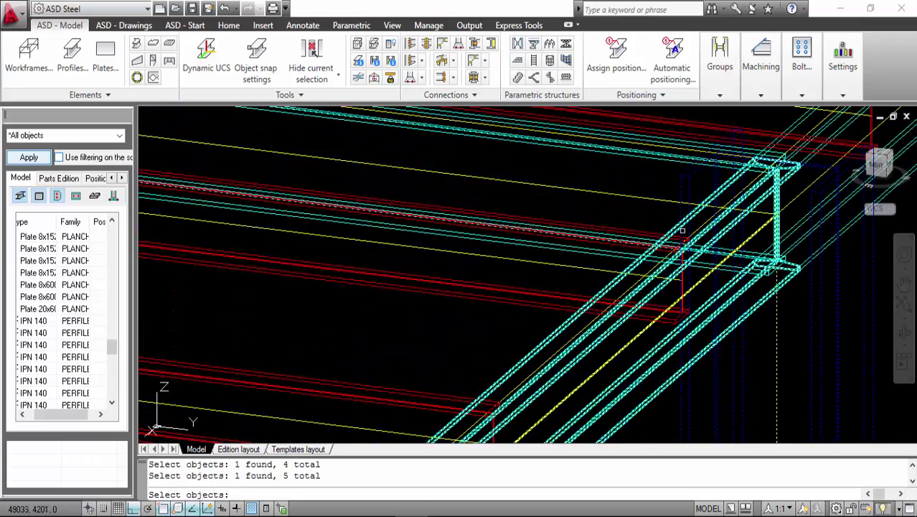
click(653, 158)
Pick the remaining three columns and their top beams, then confirm all 12 targets.
scroll(652, 159, down, 3)
scroll(539, 246, up, 3)
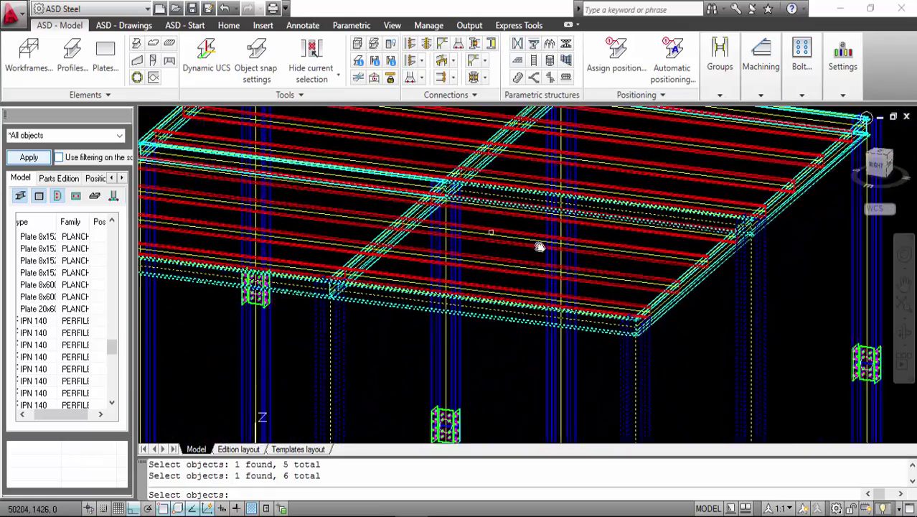
scroll(280, 220, up, 4)
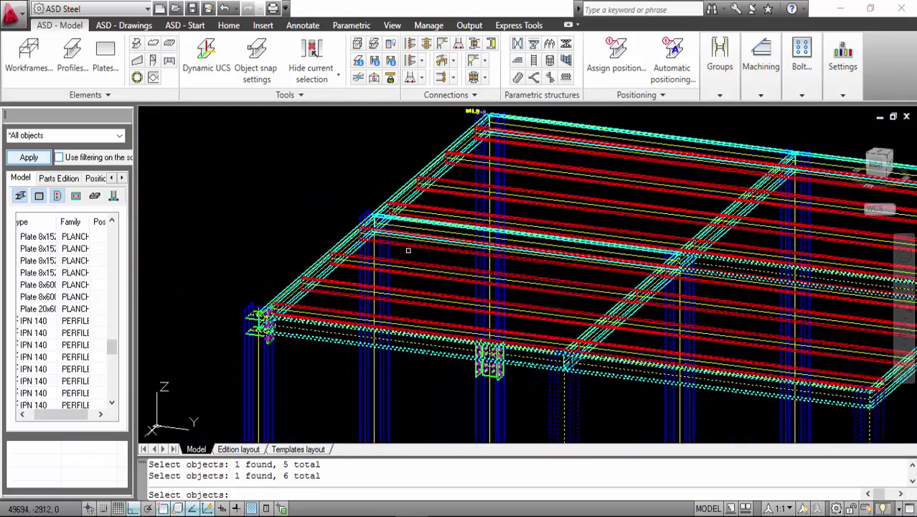
click(355, 251)
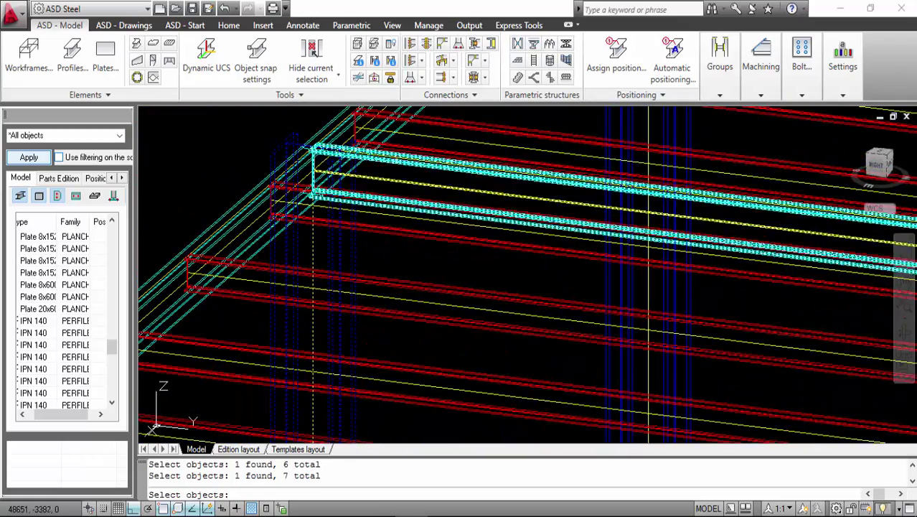
click(397, 158)
scroll(398, 167, down, 5)
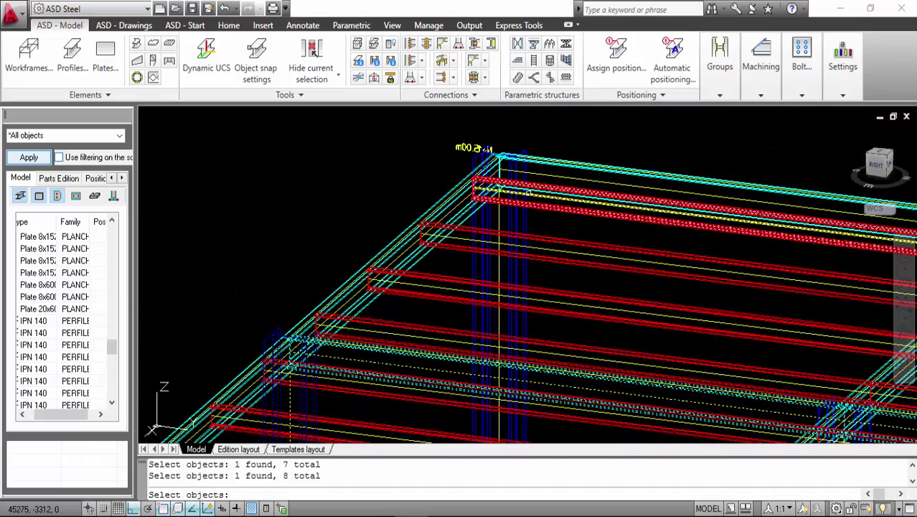
click(530, 220)
click(538, 162)
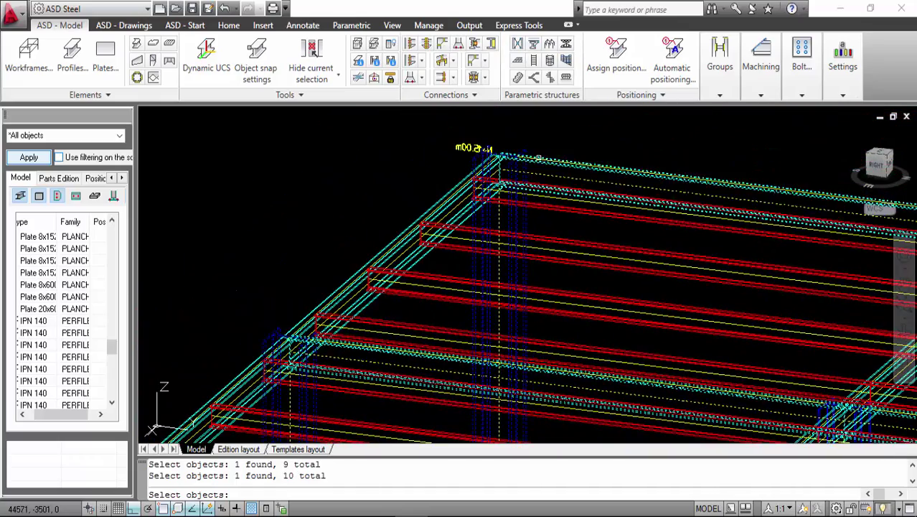
scroll(538, 161, down, 5)
scroll(516, 211, up, 6)
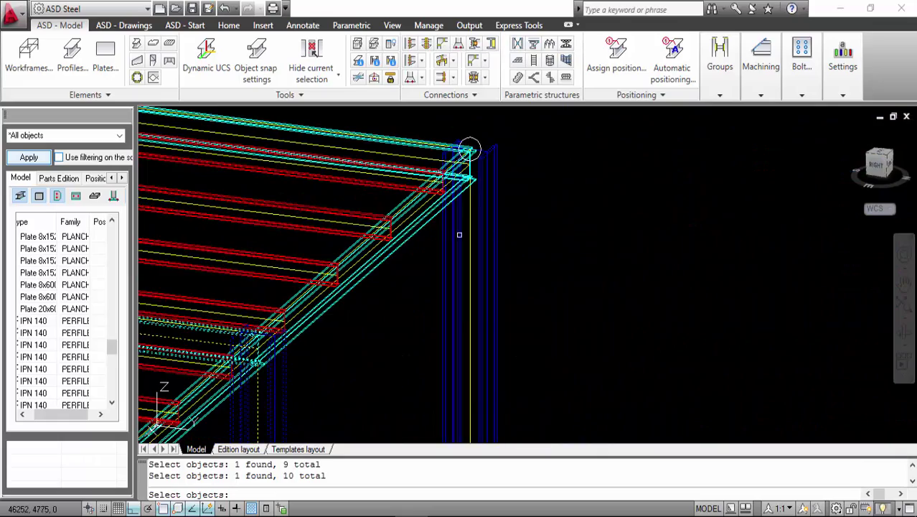
click(449, 235)
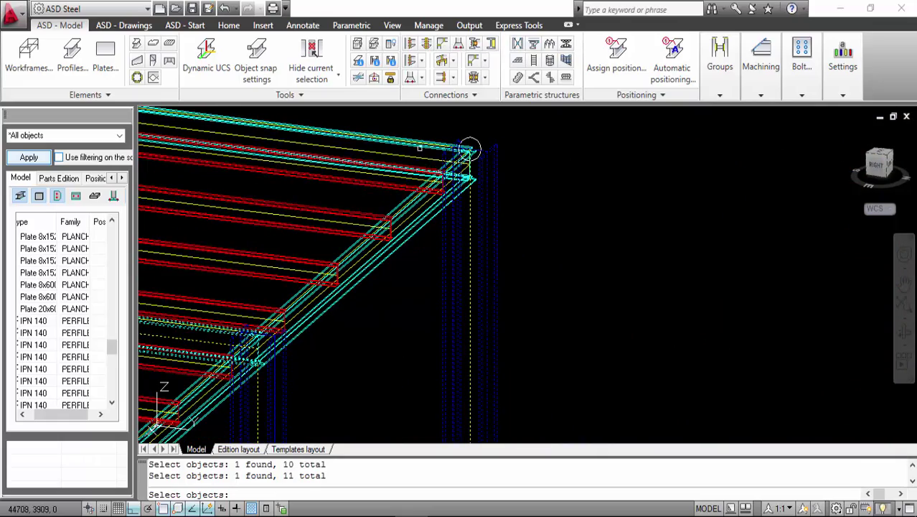
click(408, 142)
scroll(408, 142, down, 5)
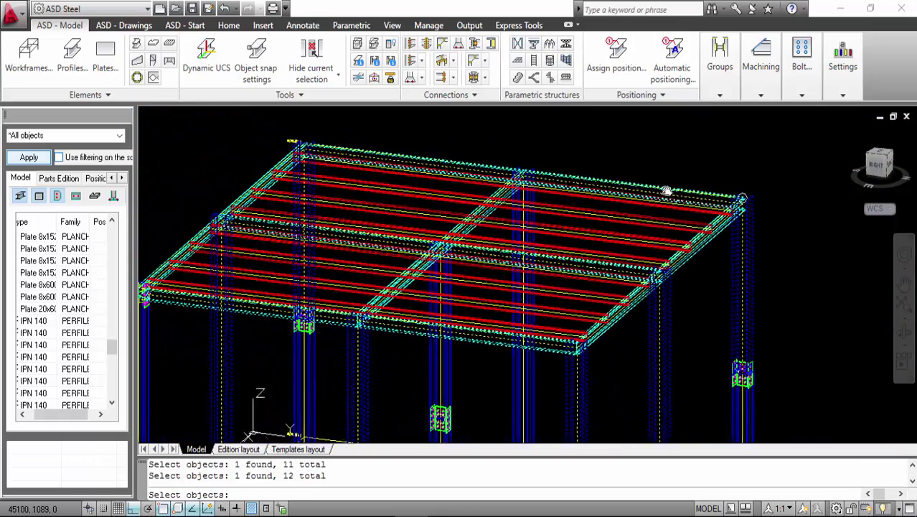
key(Return)
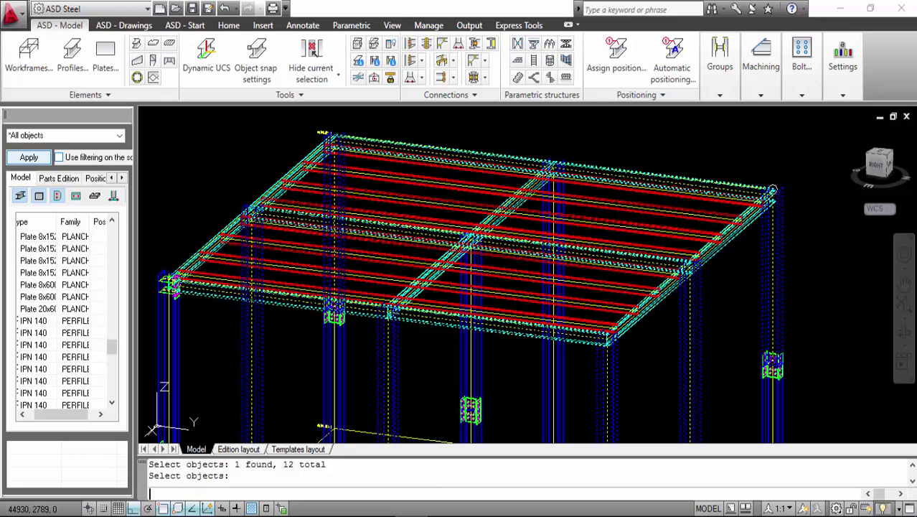
key(Return)
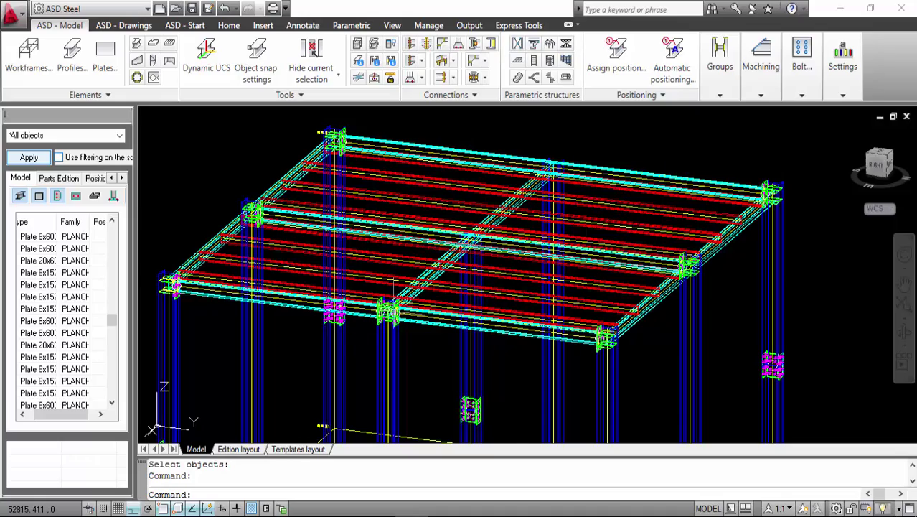
scroll(391, 295, up, 3)
scroll(392, 296, up, 3)
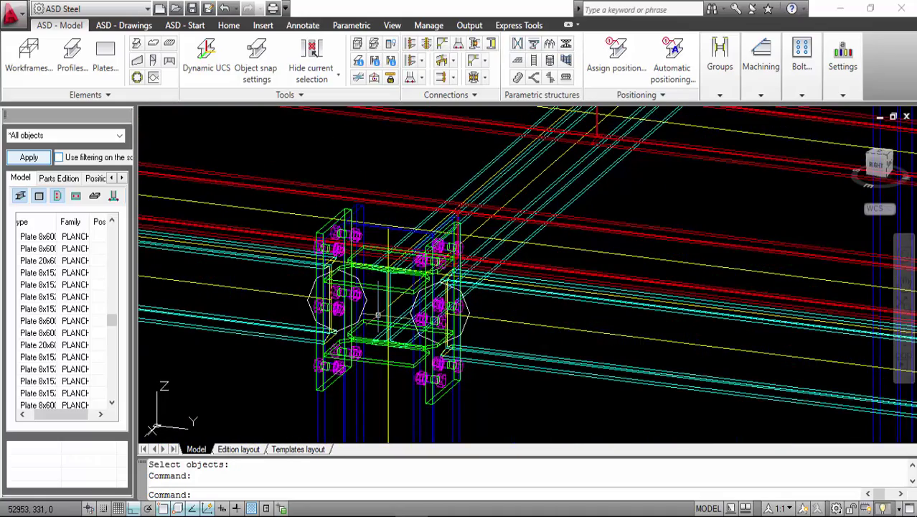
scroll(377, 314, down, 6)
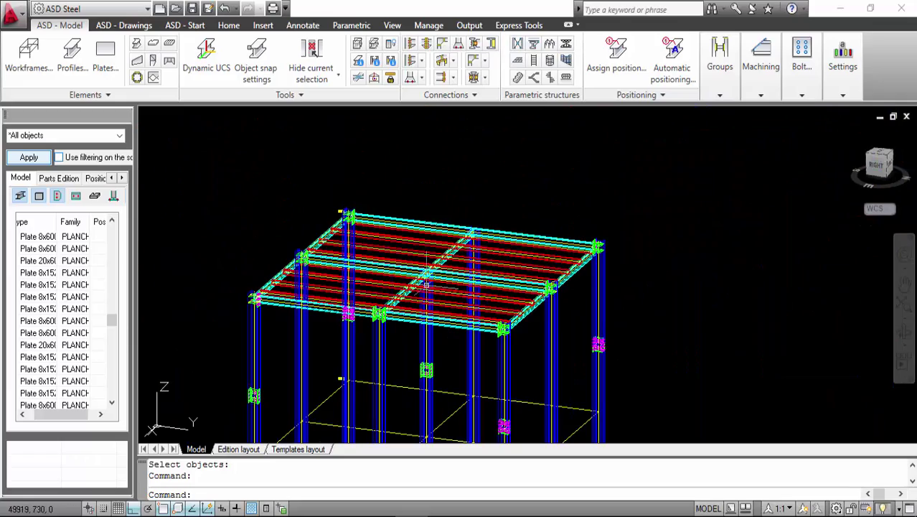
scroll(364, 279, up, 3)
middle_drag(364, 280, 424, 266)
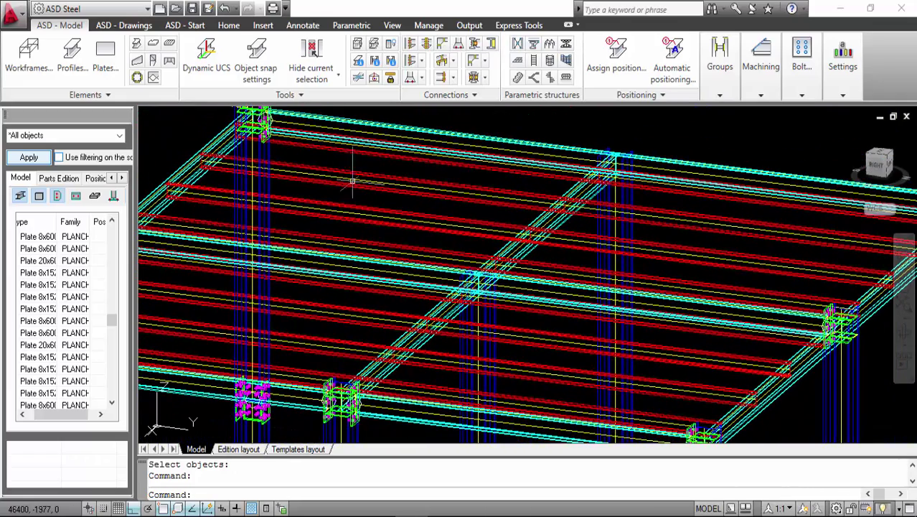
Start Copy connection and pick the bolted beam-to-column joint as the source.
click(448, 95)
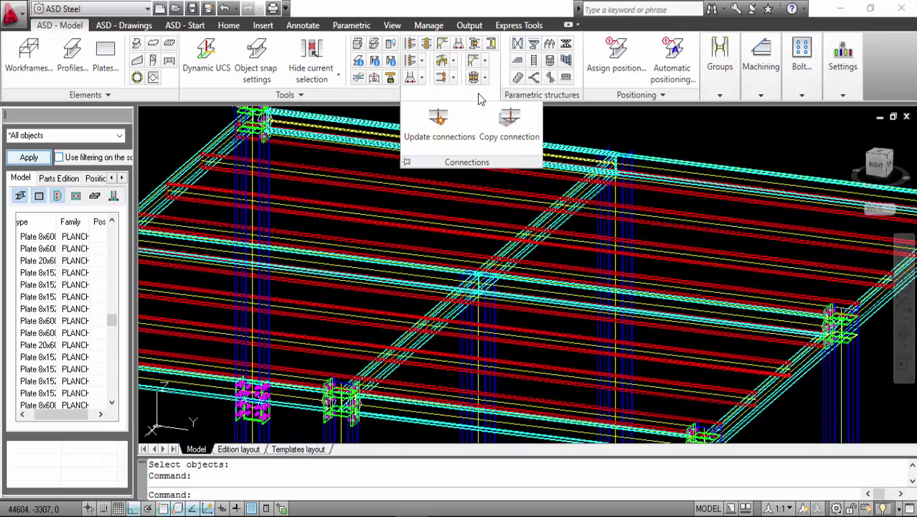
click(509, 126)
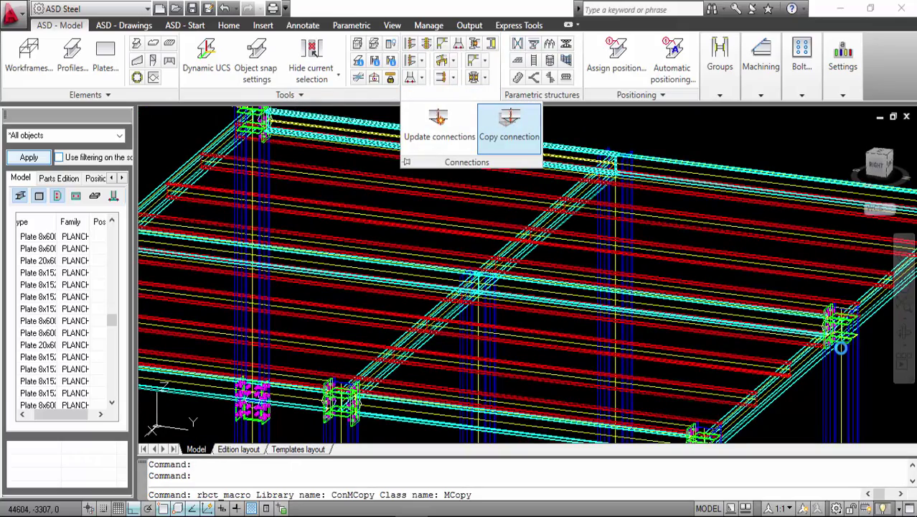
scroll(789, 334, up, 6)
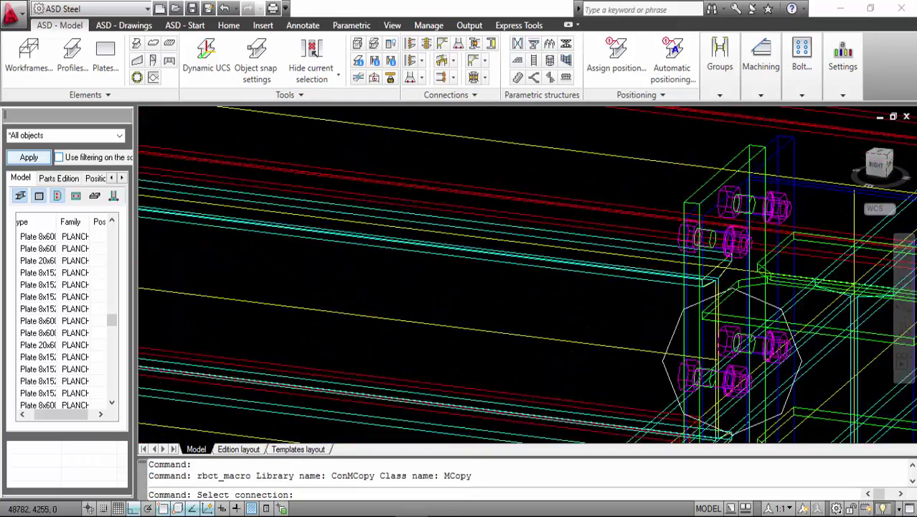
click(671, 341)
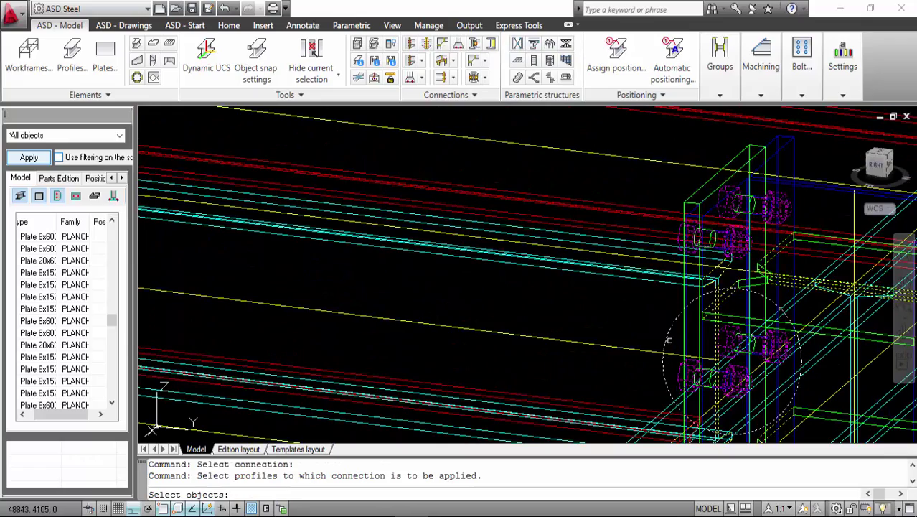
scroll(672, 343, down, 5)
Select the first receiving column and the two beams framing into it.
middle_drag(673, 343, 578, 287)
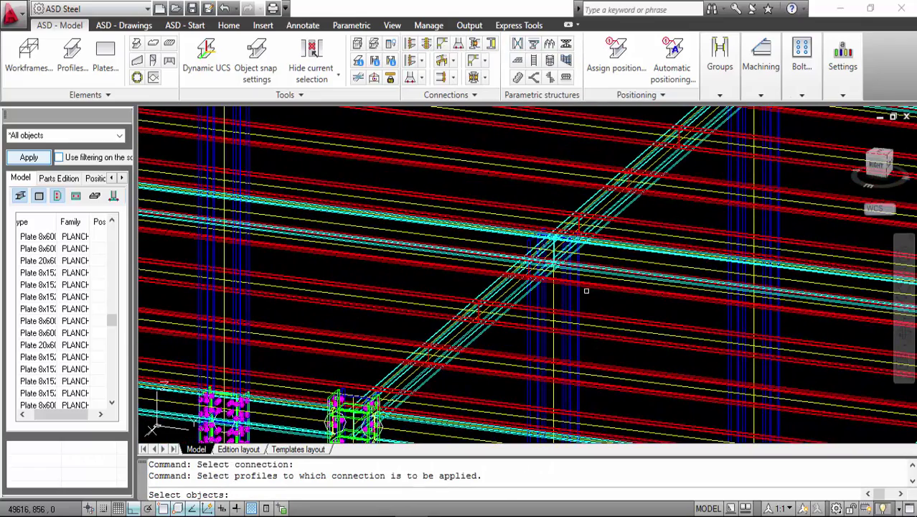
click(578, 289)
click(587, 270)
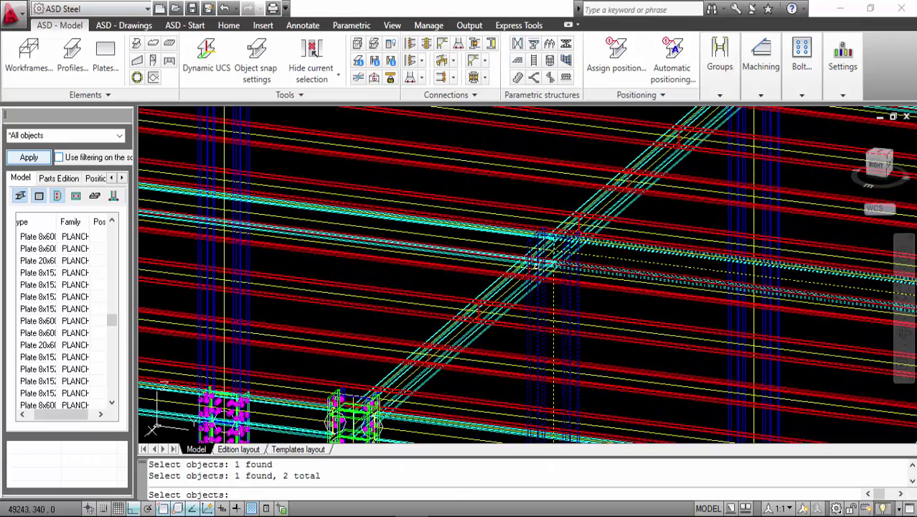
scroll(517, 265, up, 3)
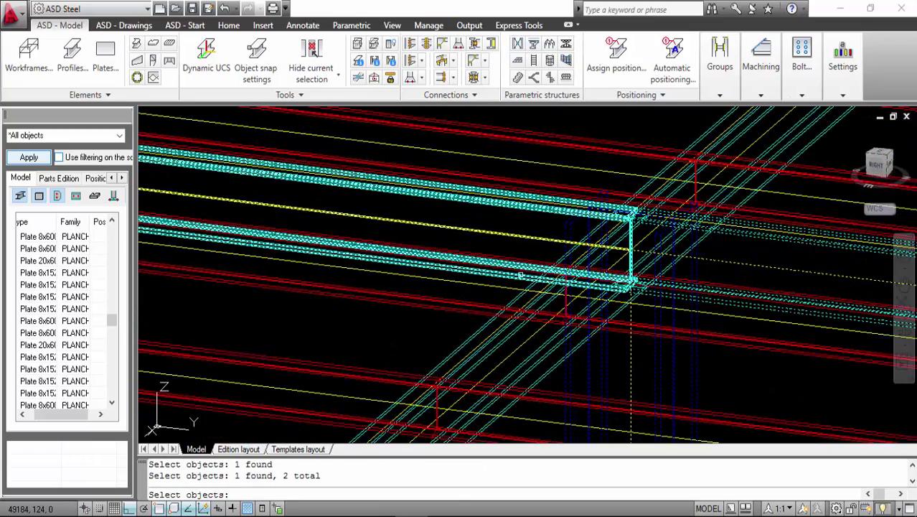
scroll(520, 276, down, 5)
scroll(625, 271, up, 1)
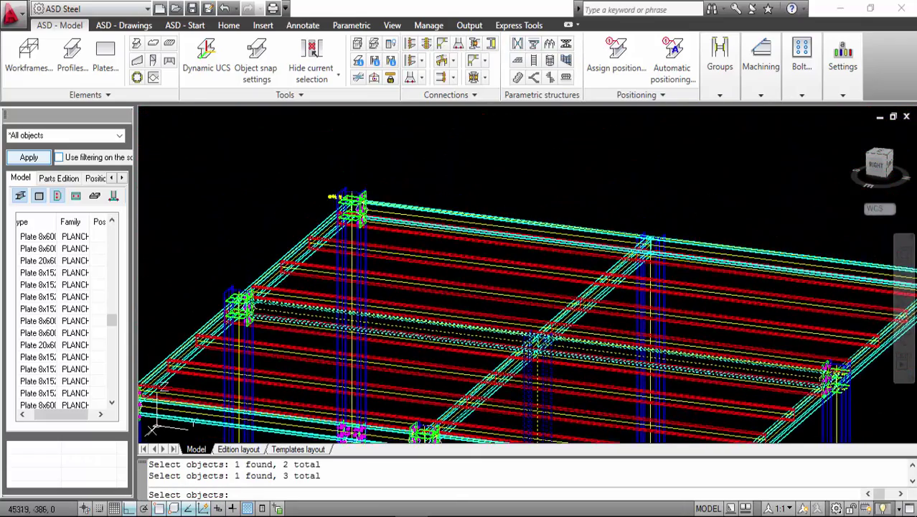
click(625, 271)
scroll(625, 271, up, 4)
Add the next column, the diagonal beam and the top edge beam, then confirm the copy.
click(722, 262)
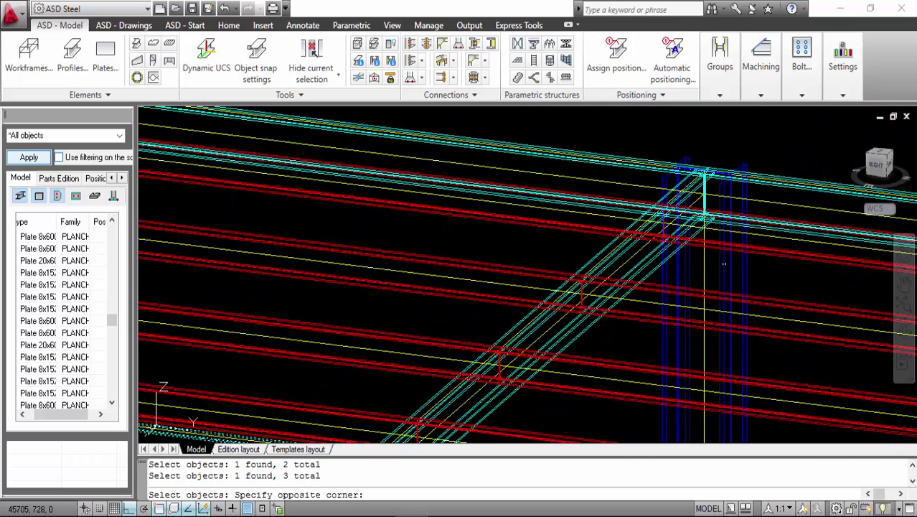
click(715, 255)
click(701, 184)
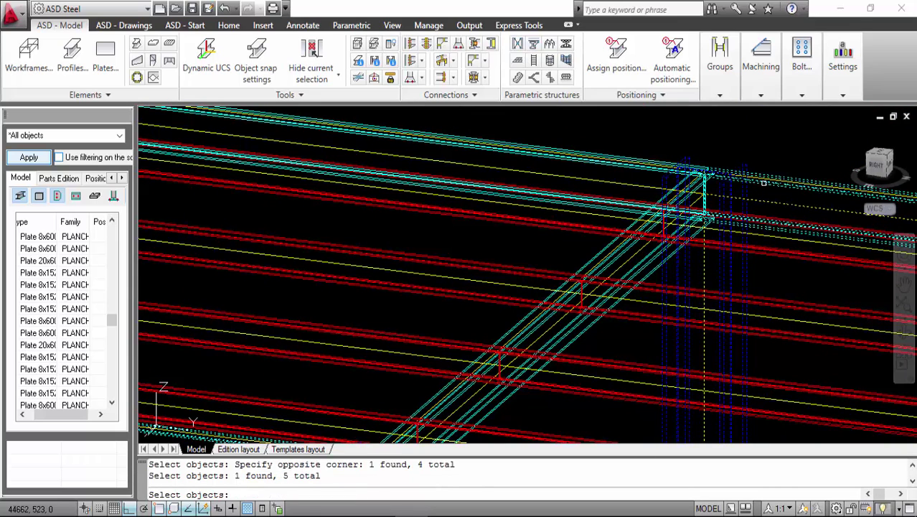
click(669, 175)
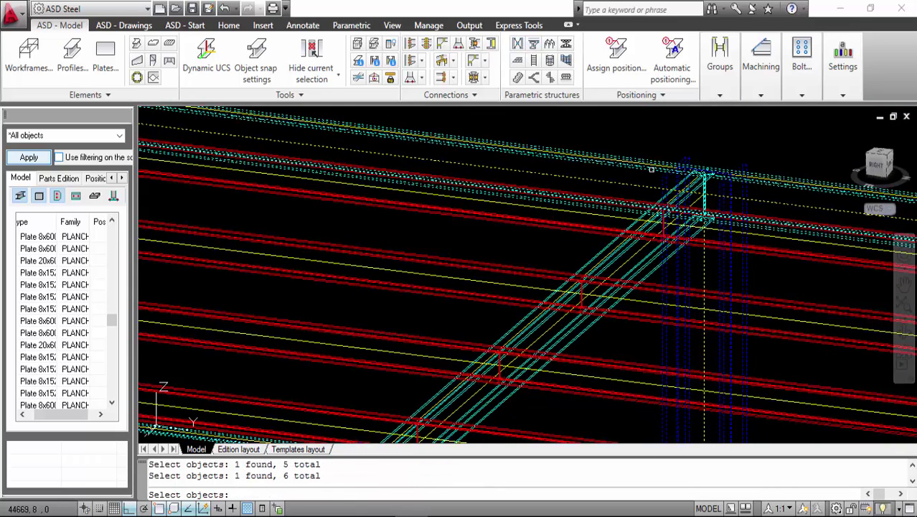
scroll(653, 168, down, 5)
scroll(659, 165, up, 3)
scroll(659, 165, up, 1)
scroll(659, 166, down, 2)
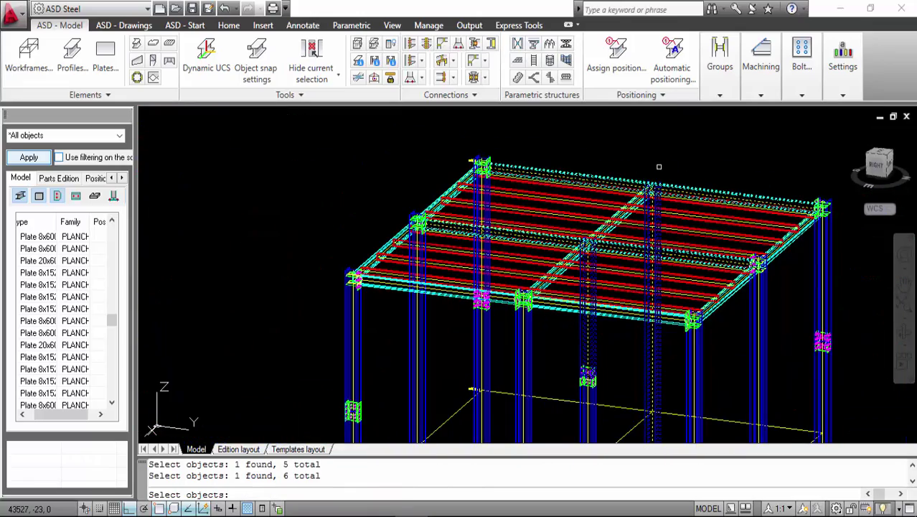
key(Return)
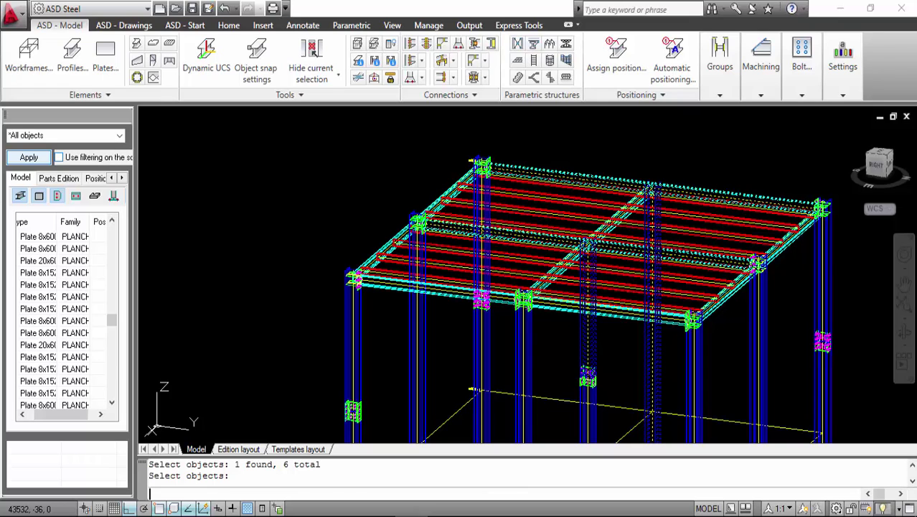
key(Return)
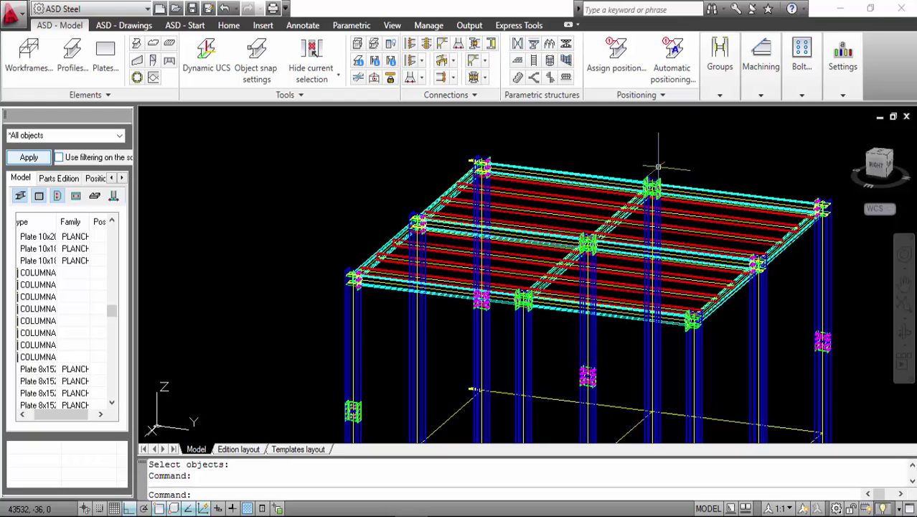
End the command, orbit to a front view of the joists, and show the End Plate connection types.
scroll(496, 285, up, 1)
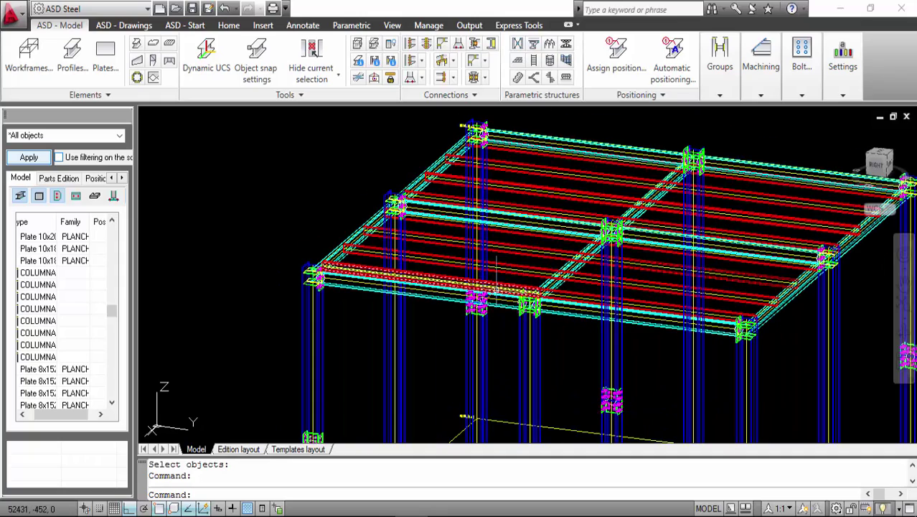
key(Escape)
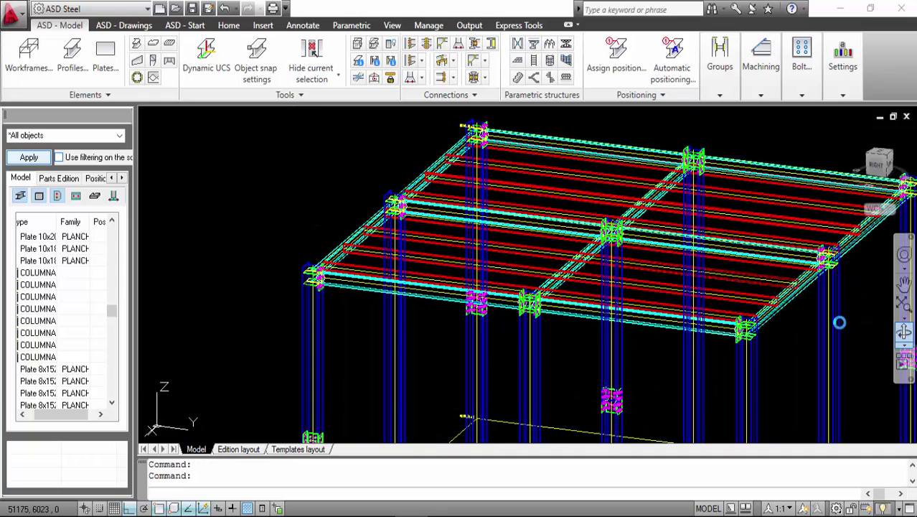
shift+middle_drag(514, 285, 567, 290)
shift+middle_drag(620, 301, 574, 279)
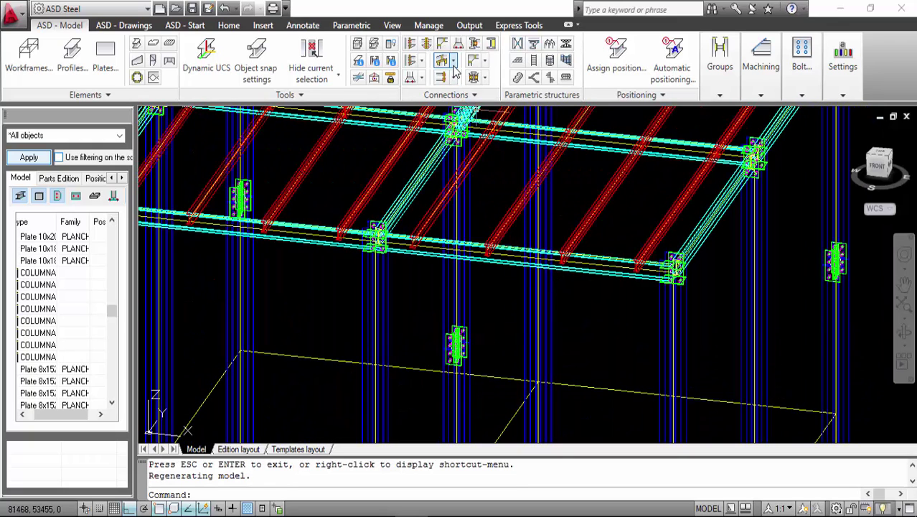
click(423, 62)
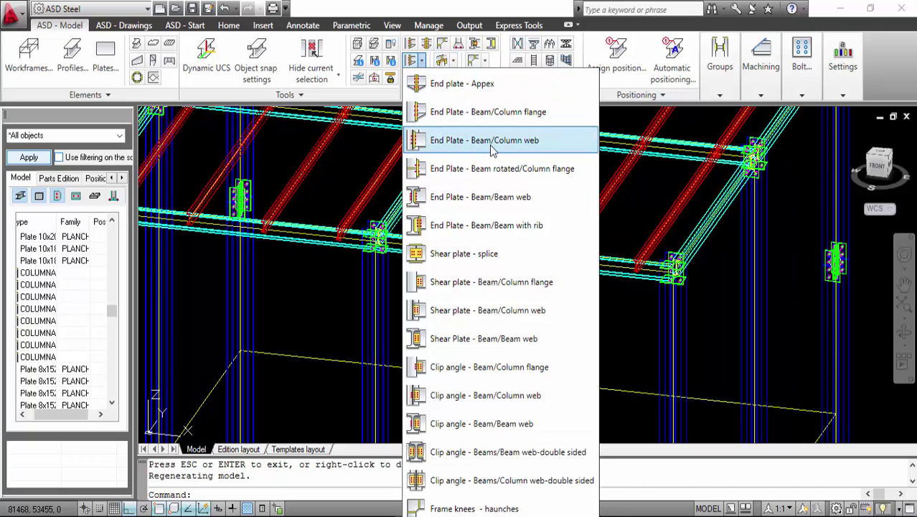
Join the front edge beam to the corner column's web with a bolted end plate, 196 wide.
click(539, 148)
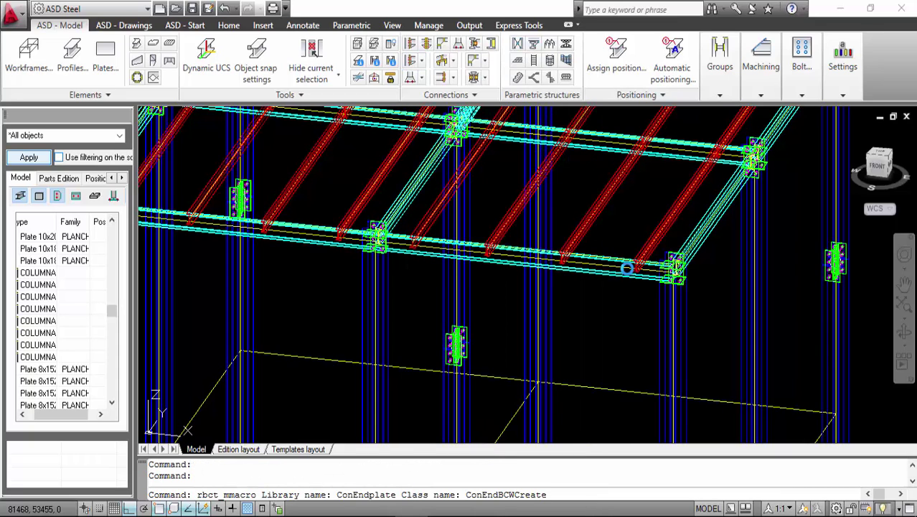
scroll(658, 274, up, 4)
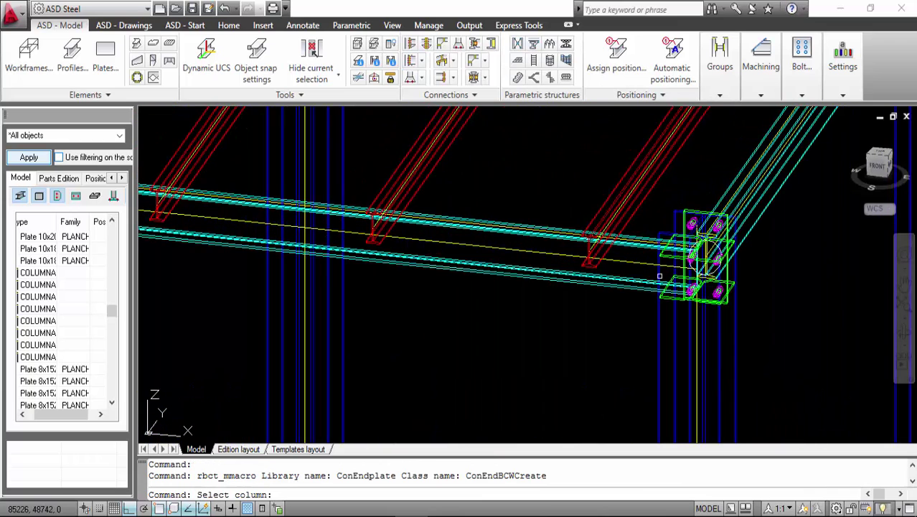
click(663, 312)
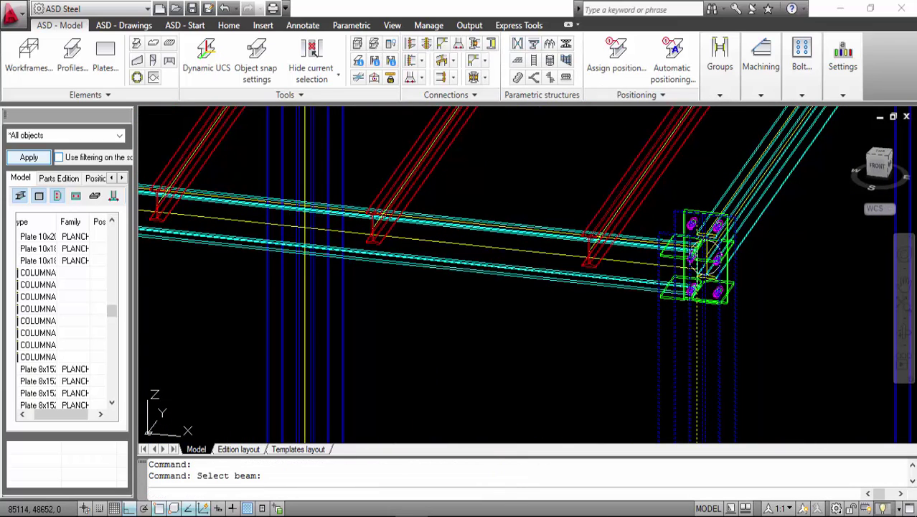
click(618, 281)
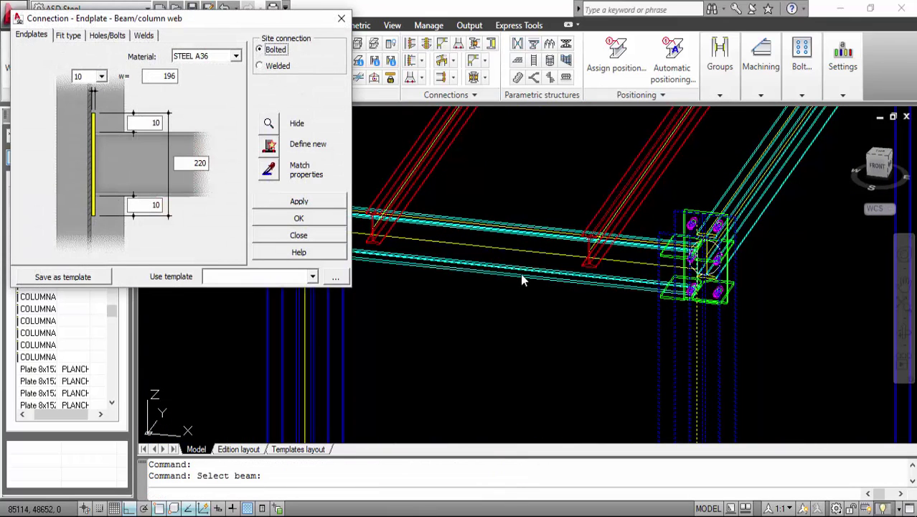
double_click(150, 76)
click(302, 220)
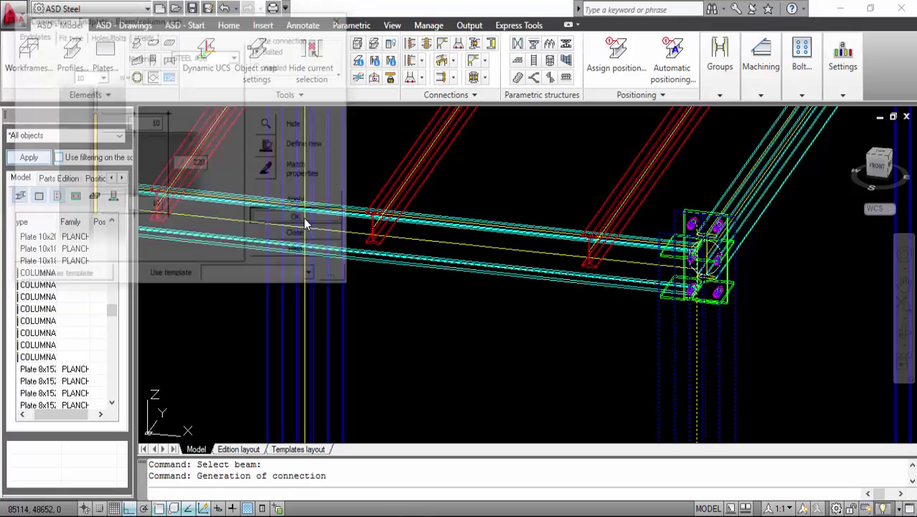
scroll(691, 253, up, 5)
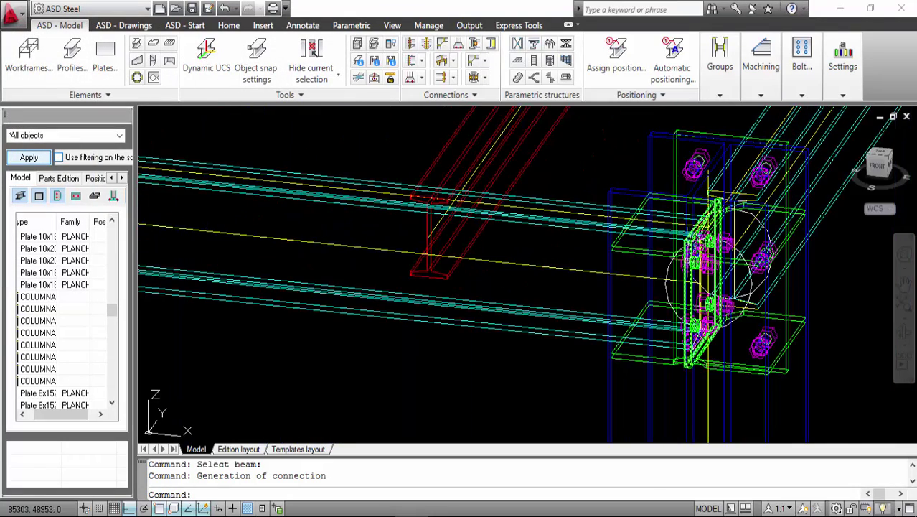
Start Copy connection and pick the new beam-to-column-web end plate as the source.
click(448, 95)
click(509, 121)
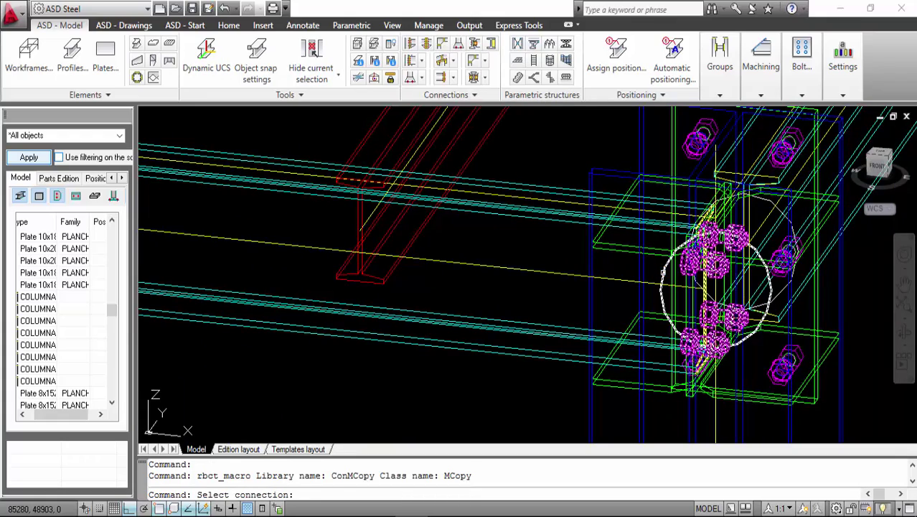
click(661, 272)
scroll(651, 264, down, 5)
scroll(310, 237, up, 2)
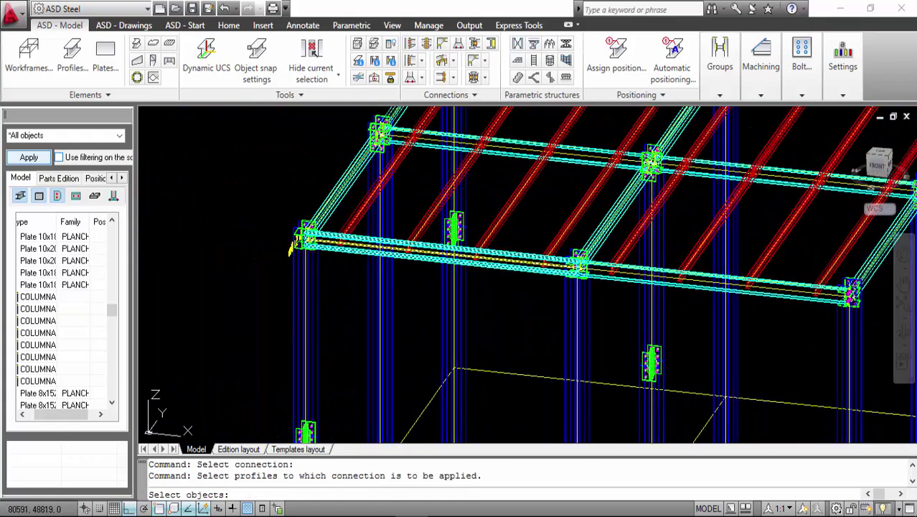
scroll(574, 287, up, 5)
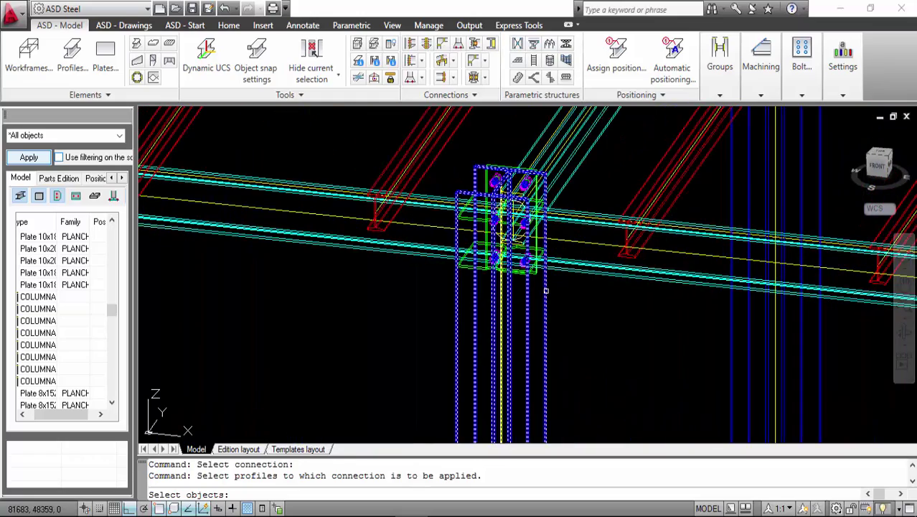
Pick the columns and beams at the first roof-level joints as targets.
click(546, 292)
click(567, 267)
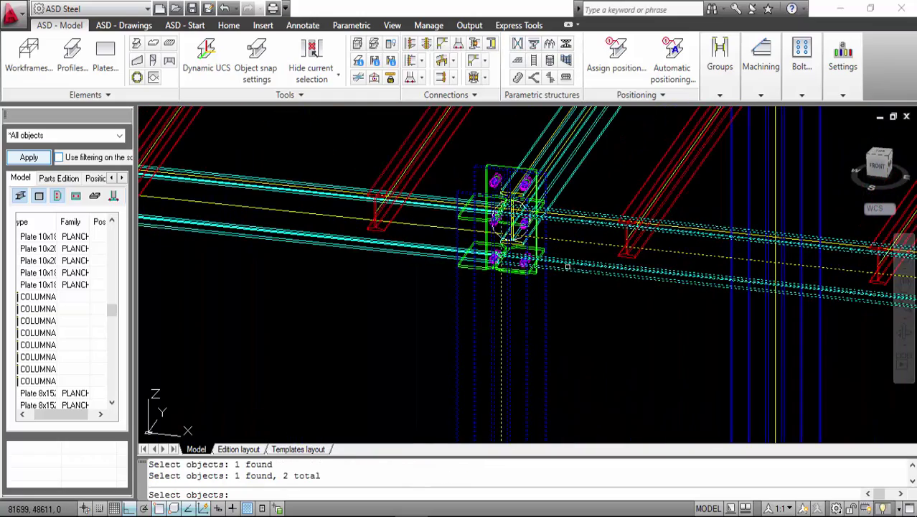
click(427, 258)
scroll(639, 438, down, 2)
scroll(639, 440, down, 3)
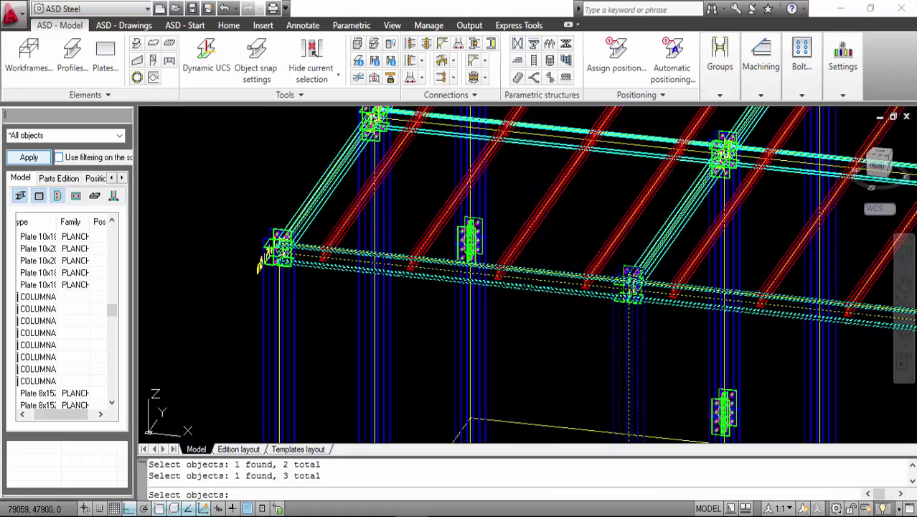
scroll(287, 284, up, 3)
click(337, 267)
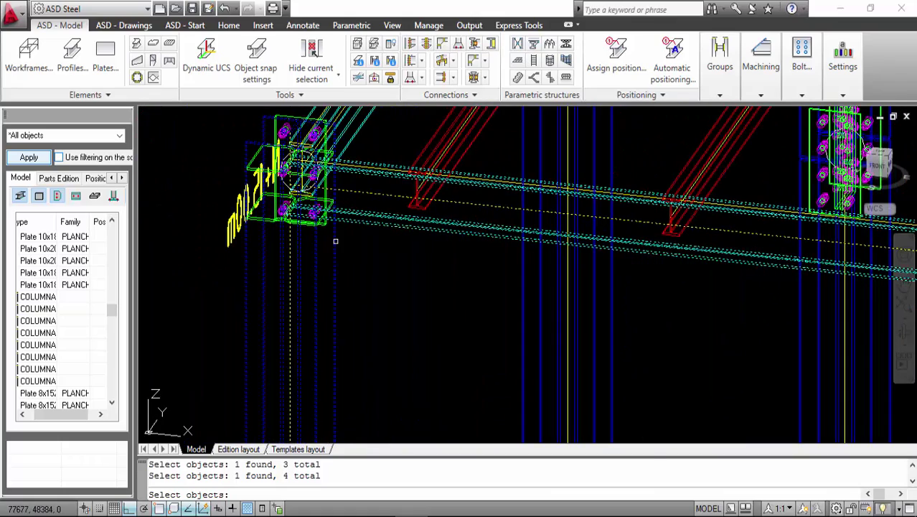
click(347, 211)
scroll(347, 211, down, 5)
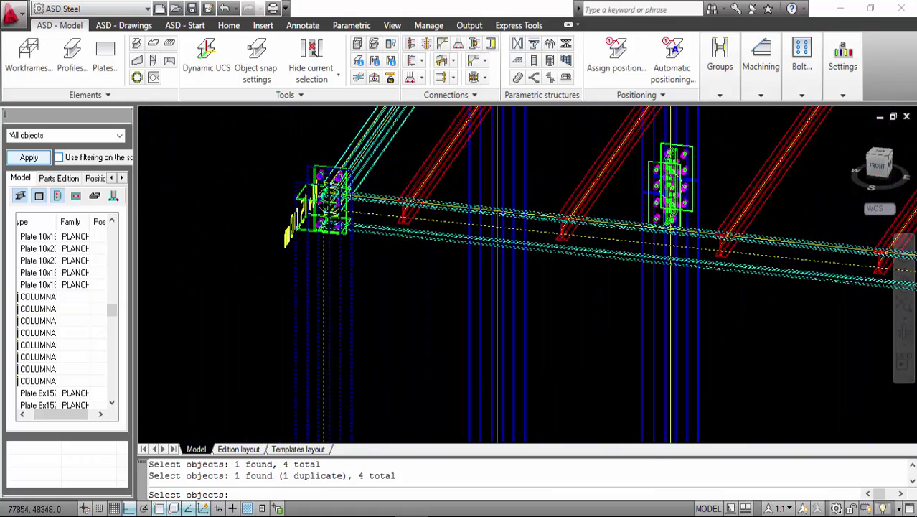
scroll(316, 358, up, 5)
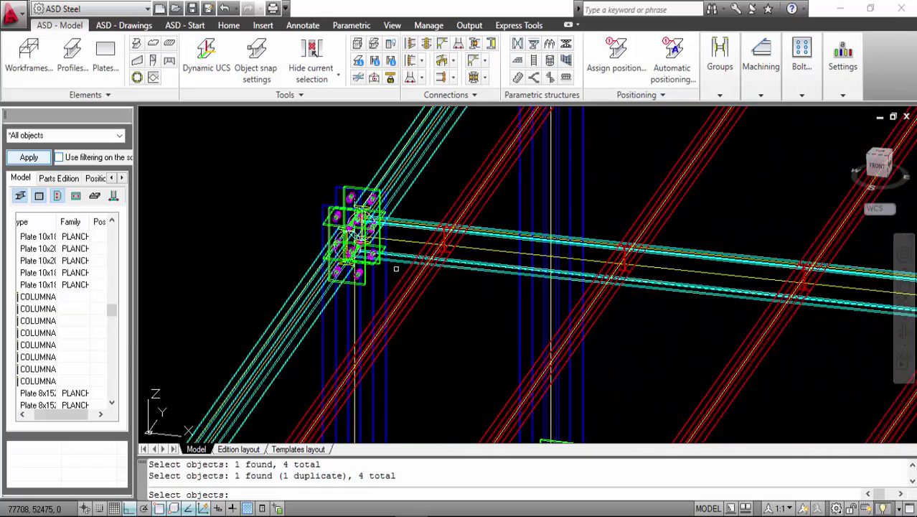
click(359, 236)
click(400, 256)
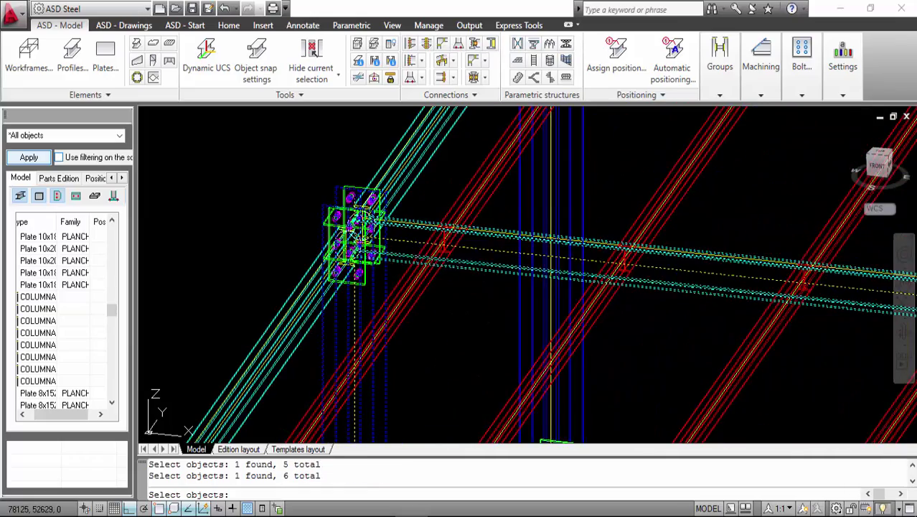
Add the columns, brace and top beams at the remaining roof joints, reaching 14 objects.
middle_drag(400, 256, 603, 273)
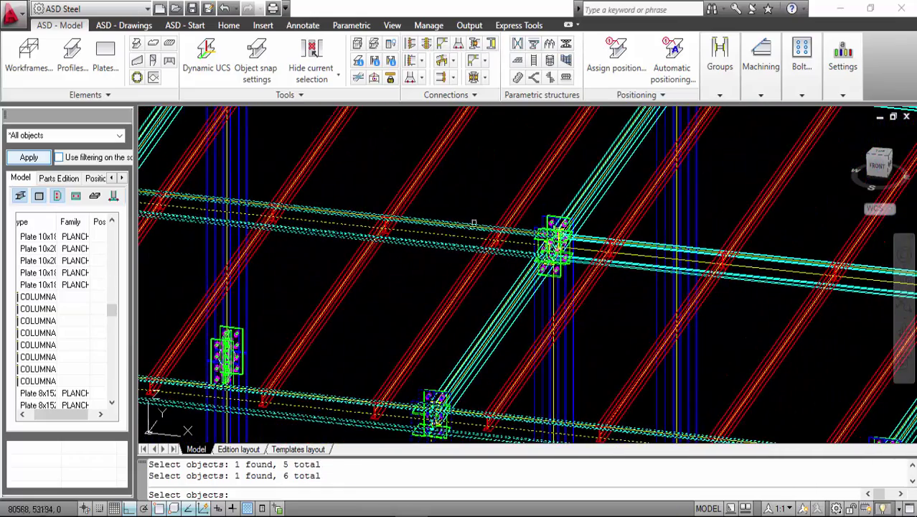
click(573, 275)
click(610, 264)
scroll(439, 259, down, 5)
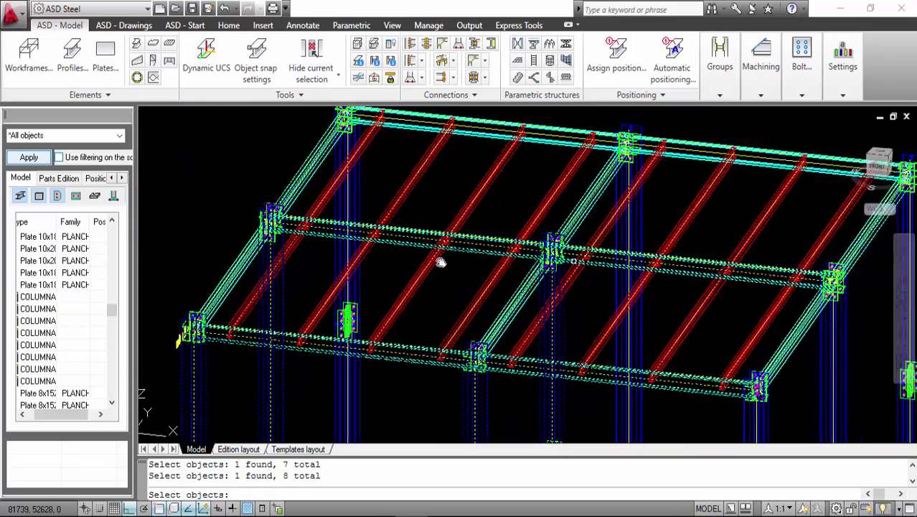
scroll(551, 293, up, 8)
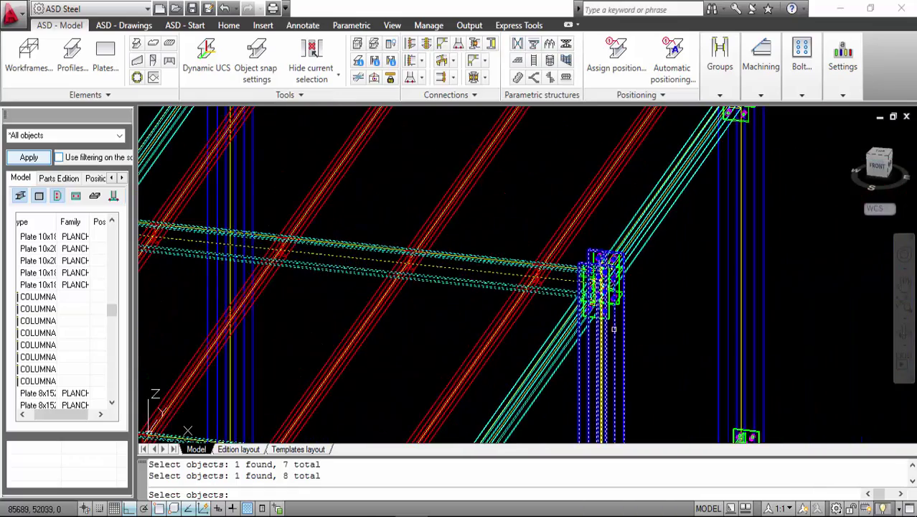
click(616, 326)
scroll(615, 337, down, 4)
scroll(619, 392, up, 5)
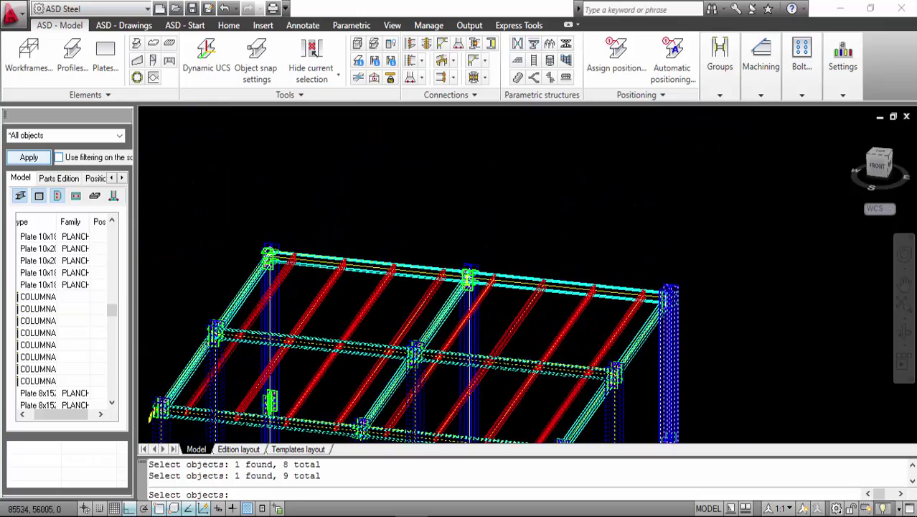
click(650, 329)
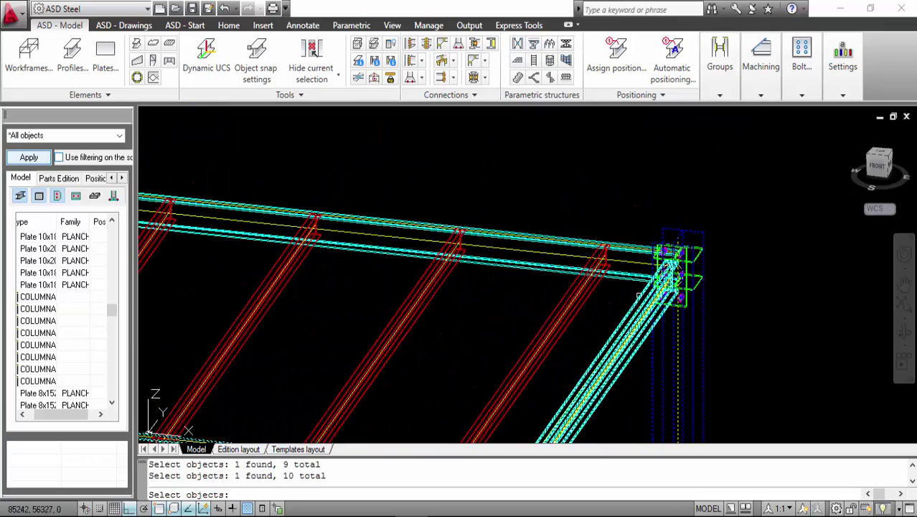
click(632, 278)
scroll(628, 281, down, 5)
scroll(624, 305, up, 5)
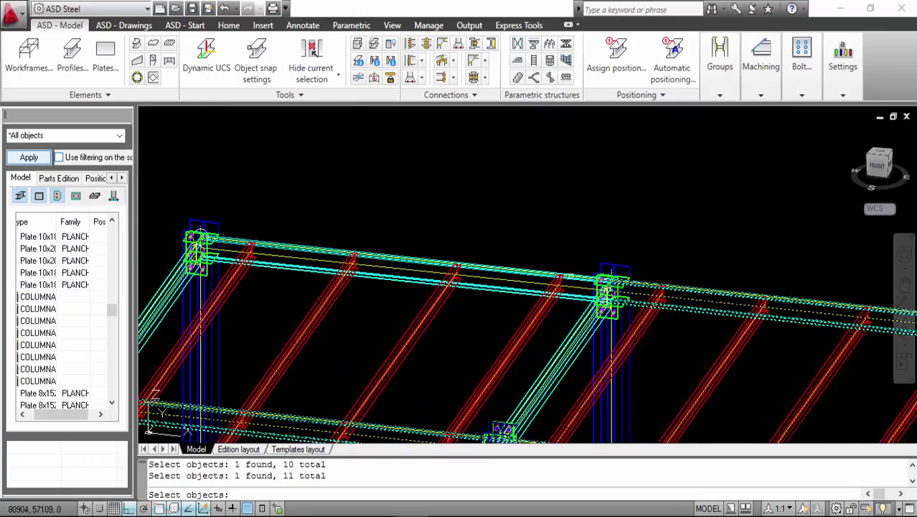
click(658, 344)
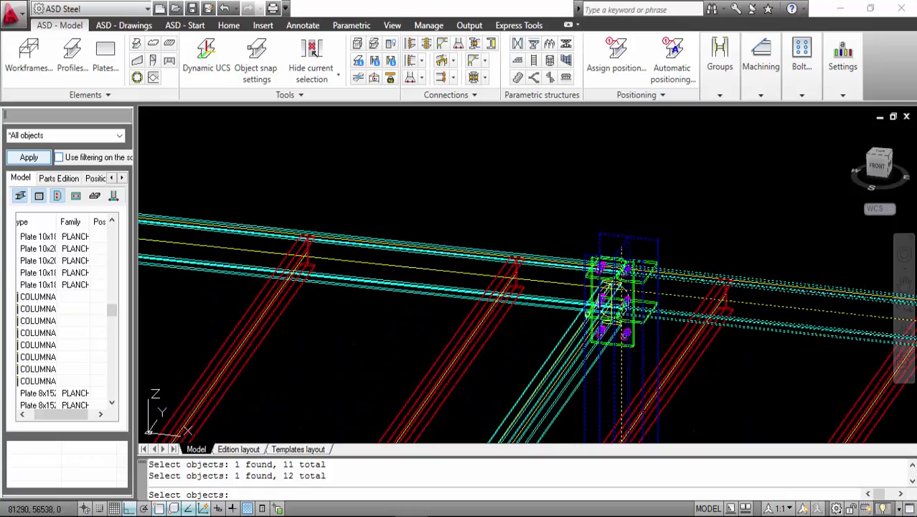
click(402, 279)
scroll(264, 265, down, 3)
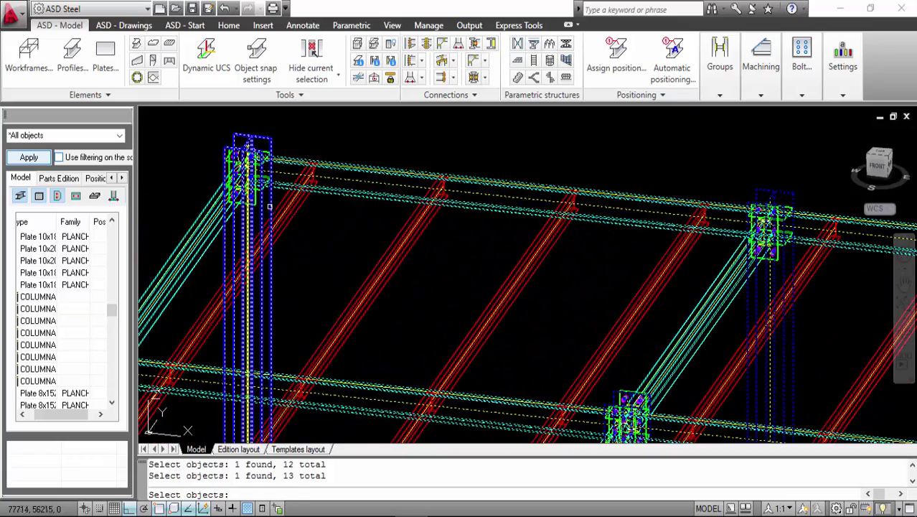
click(263, 265)
scroll(264, 265, down, 5)
scroll(420, 256, up, 5)
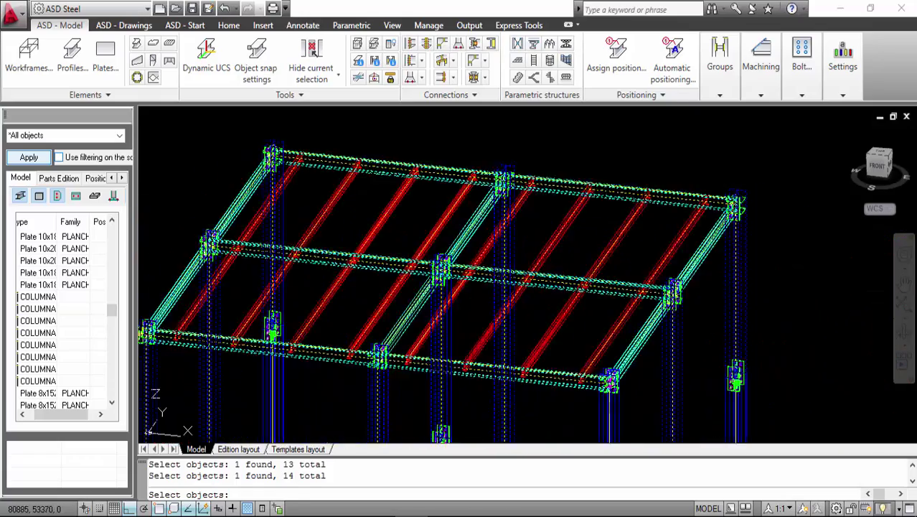
Confirm the 14 members so the end plate copies onto them, then bring the upper beams into view.
key(Return)
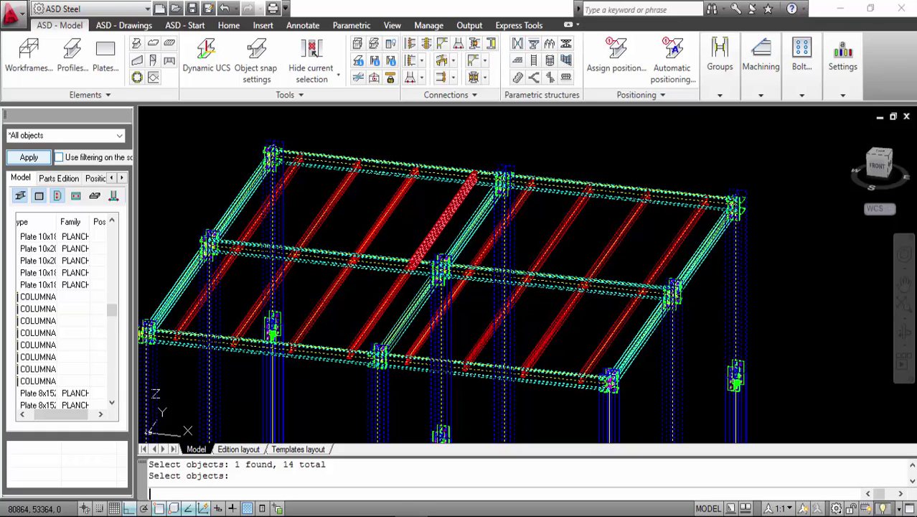
key(Return)
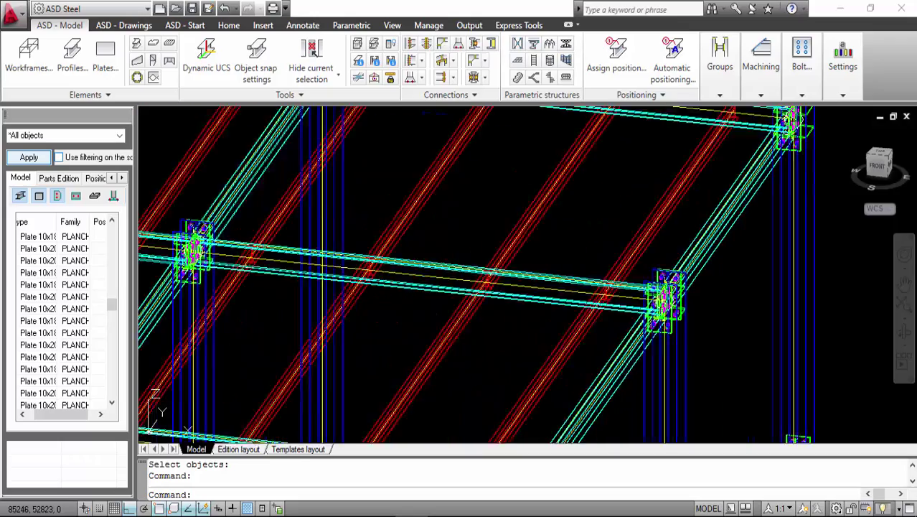
scroll(645, 304, up, 5)
scroll(656, 300, down, 8)
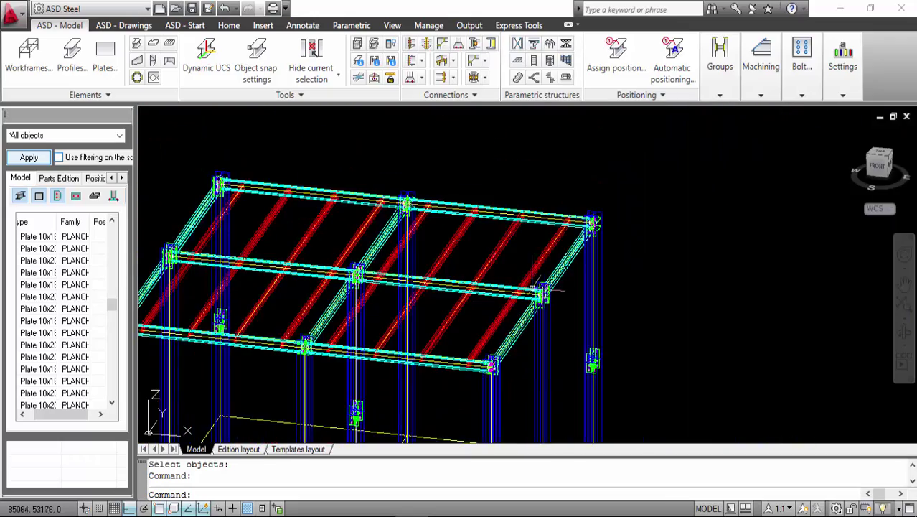
scroll(552, 289, up, 6)
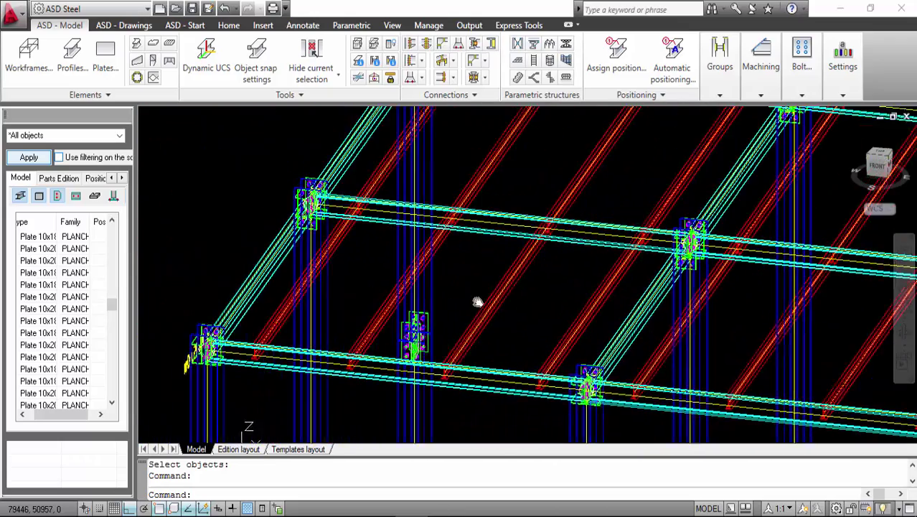
middle_drag(480, 331, 479, 237)
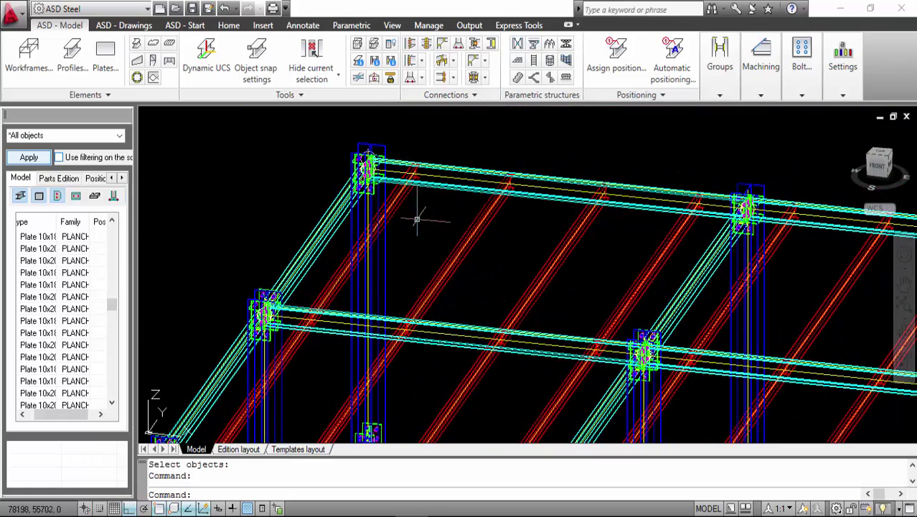
Place an End Plate - Beam/Beam web joint between the upper main beam and the red joist.
click(424, 63)
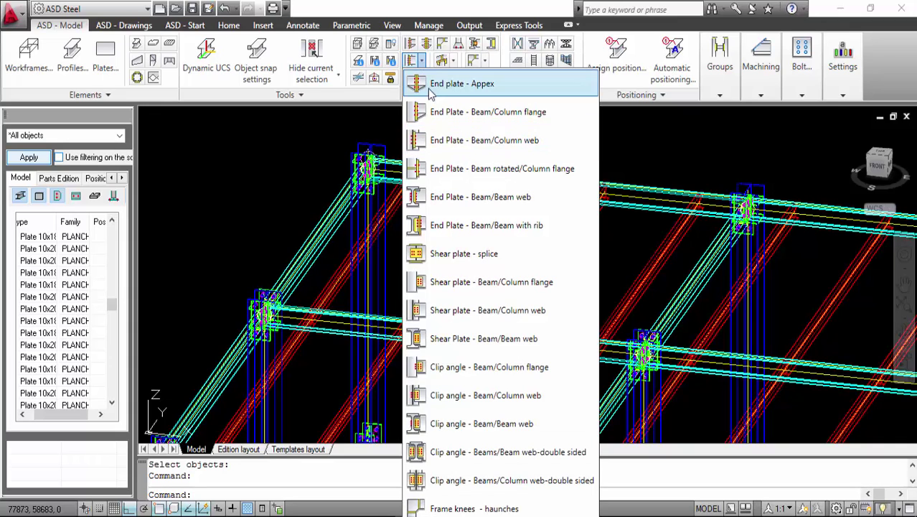
click(432, 204)
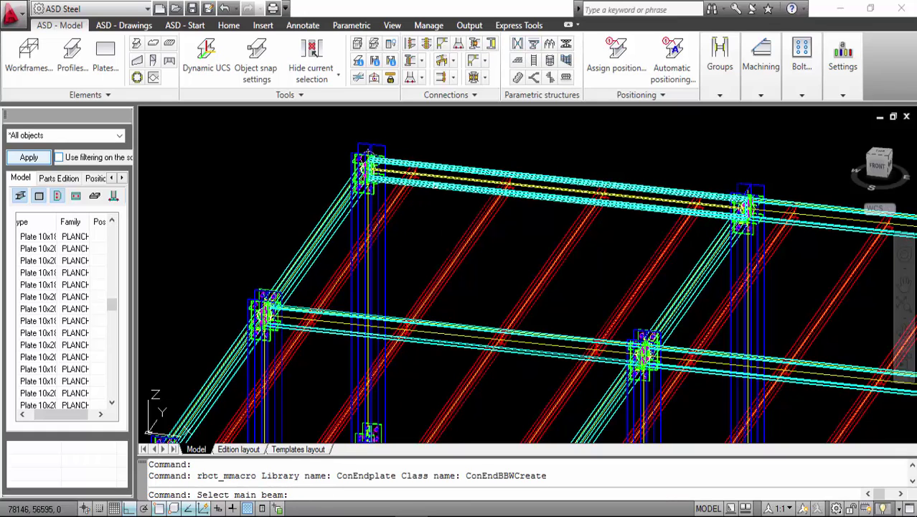
click(435, 185)
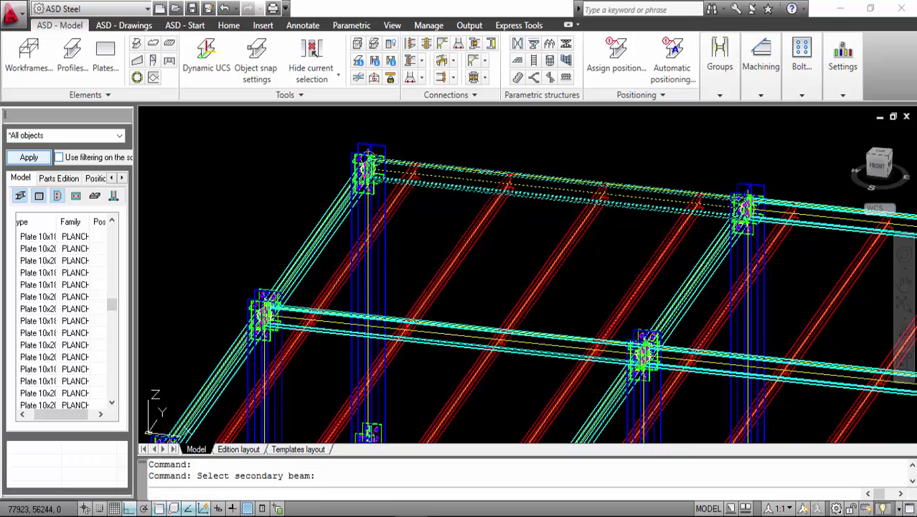
click(314, 310)
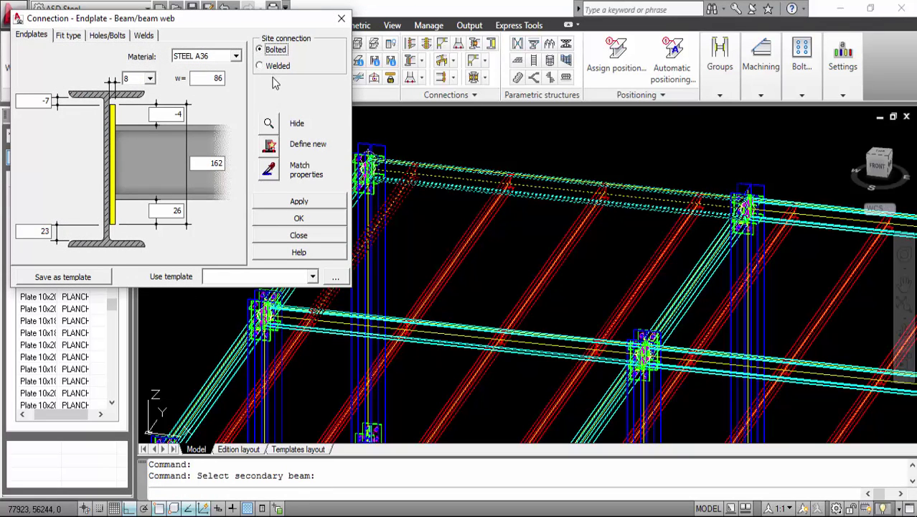
Set the middle horizontal bolt spacing to 46 (20 / 46 / 20) and generate the end plate.
click(70, 37)
click(97, 39)
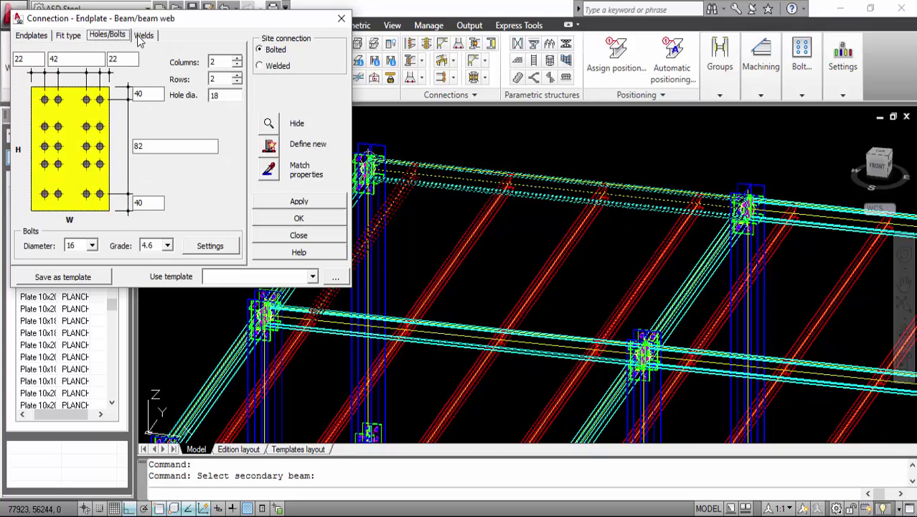
double_click(64, 58)
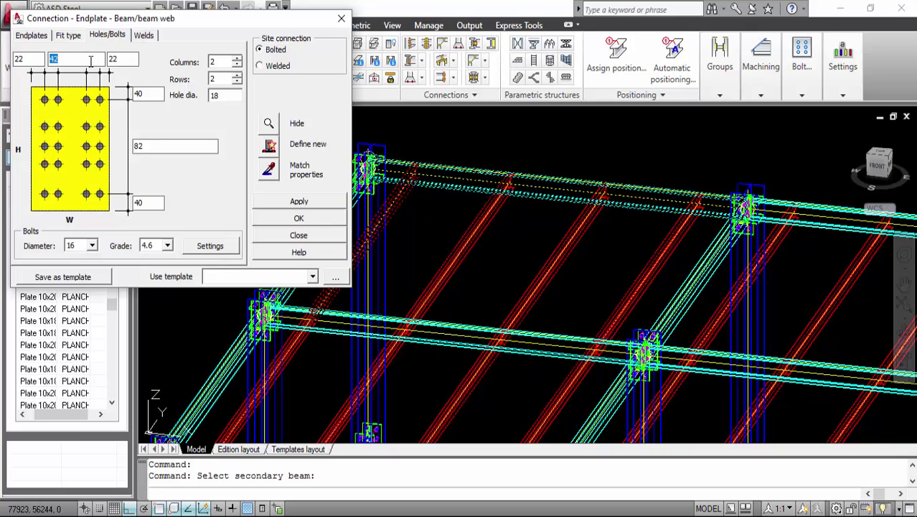
text(48)
double_click(73, 58)
text(46)
click(308, 219)
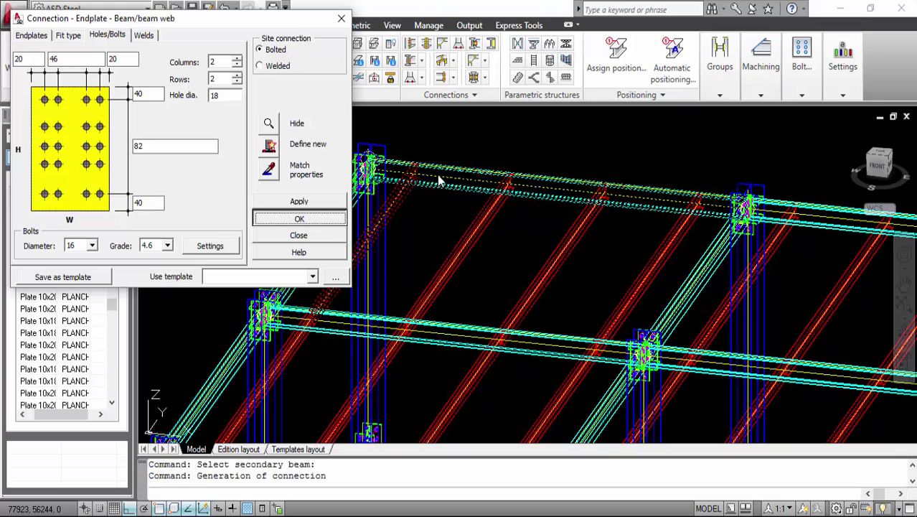
Start Copy connection from the expanded Connections panel and pick the bolted connection as the source.
scroll(420, 177, up, 7)
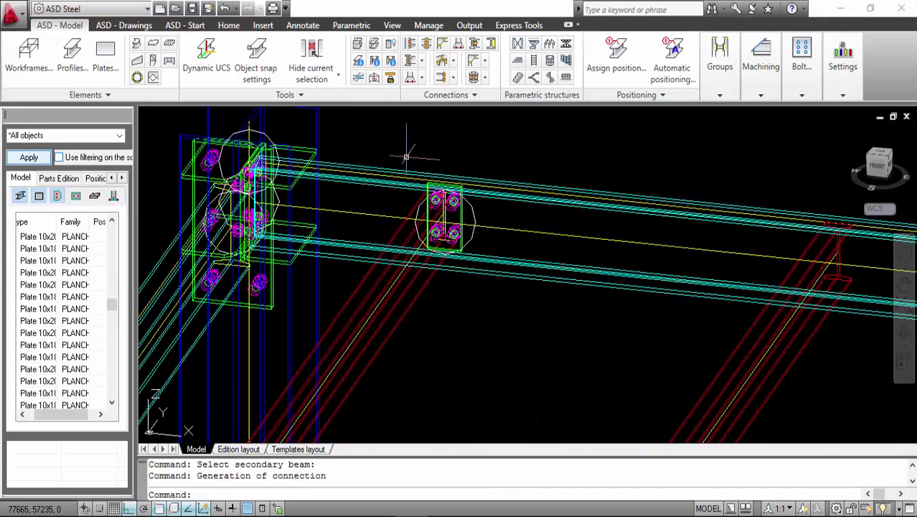
scroll(459, 215, up, 3)
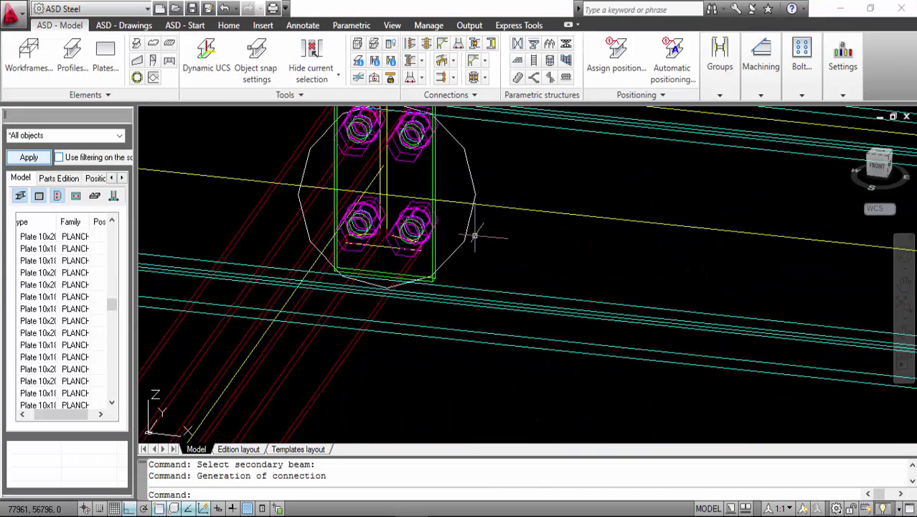
scroll(475, 236, down, 2)
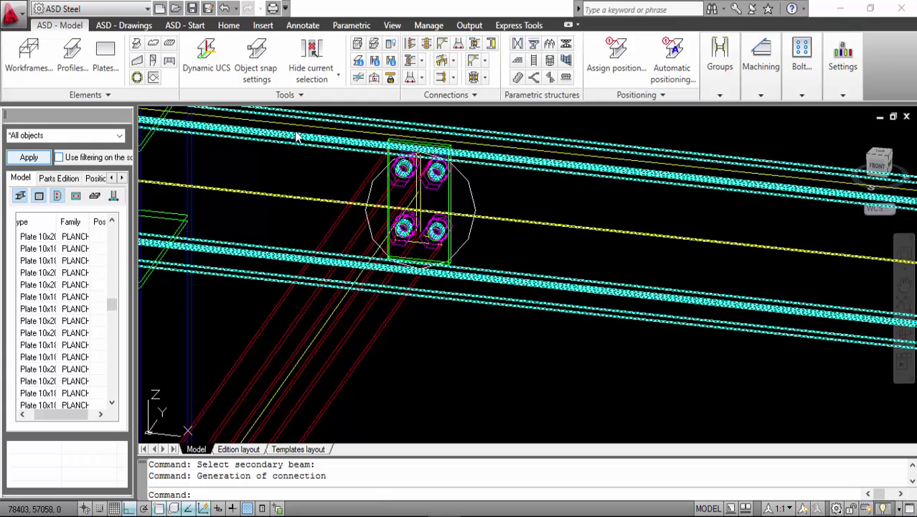
click(474, 96)
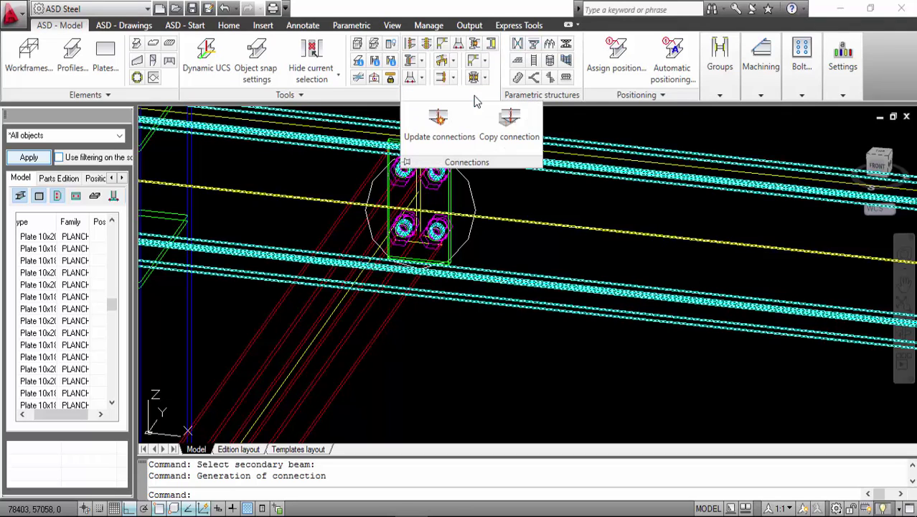
click(507, 124)
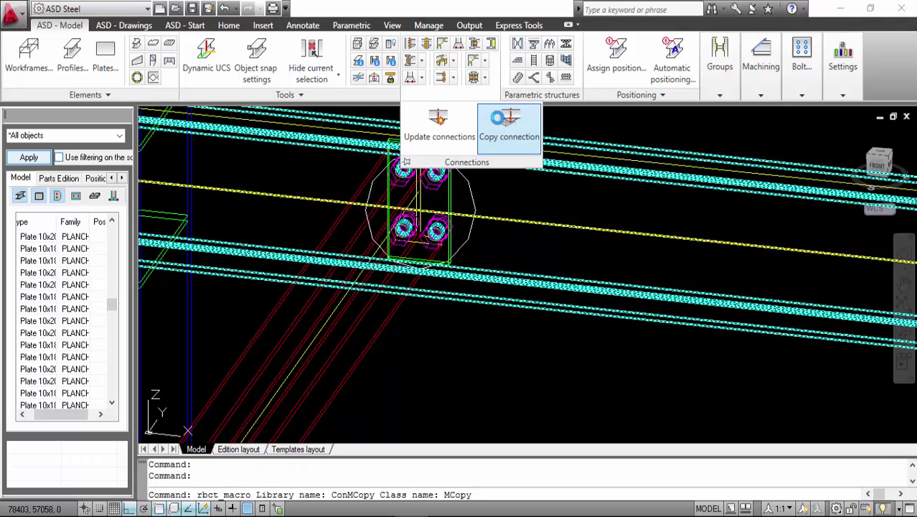
click(470, 188)
Pick the first joists, the middle cross beam and the left red joists as targets.
scroll(469, 187, down, 4)
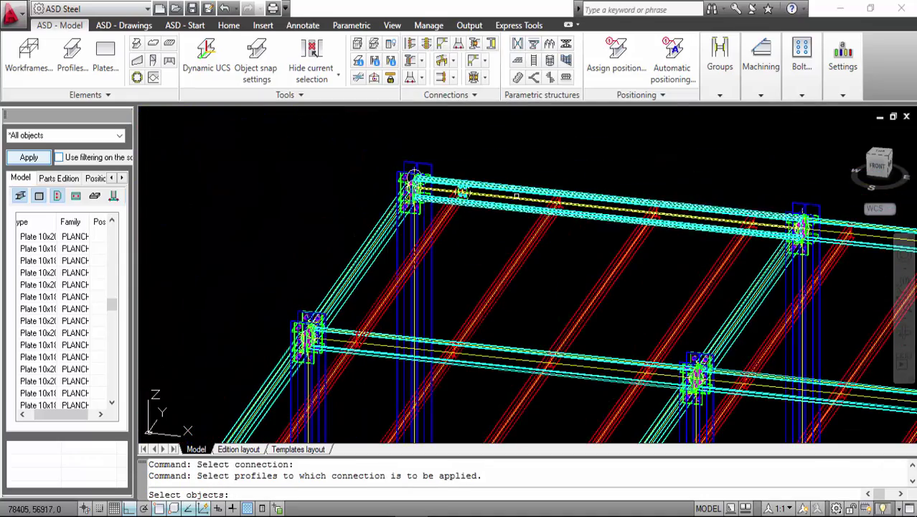
click(516, 188)
middle_drag(515, 188, 304, 163)
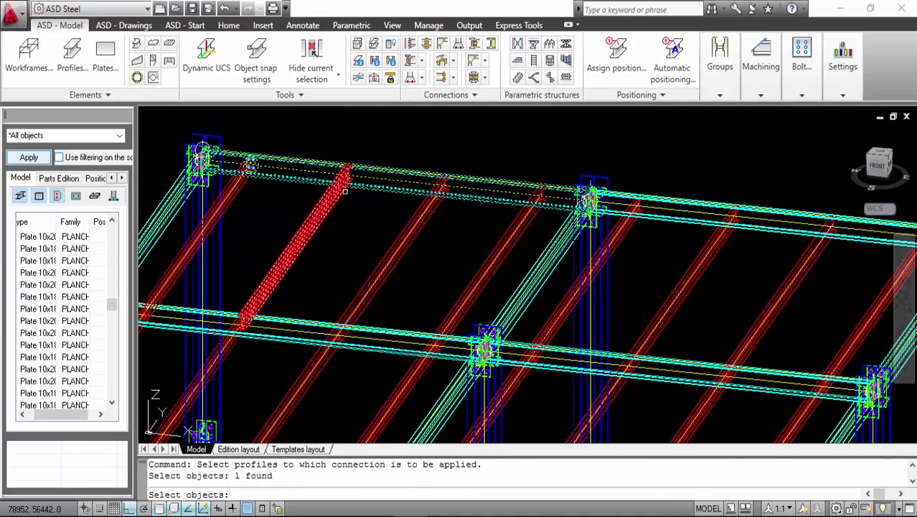
click(345, 191)
click(422, 224)
click(492, 258)
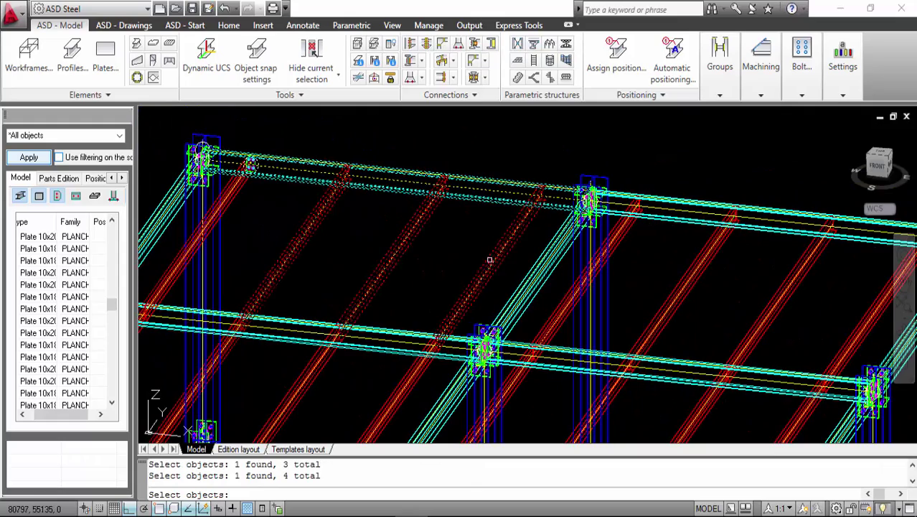
middle_drag(492, 258, 615, 204)
click(387, 266)
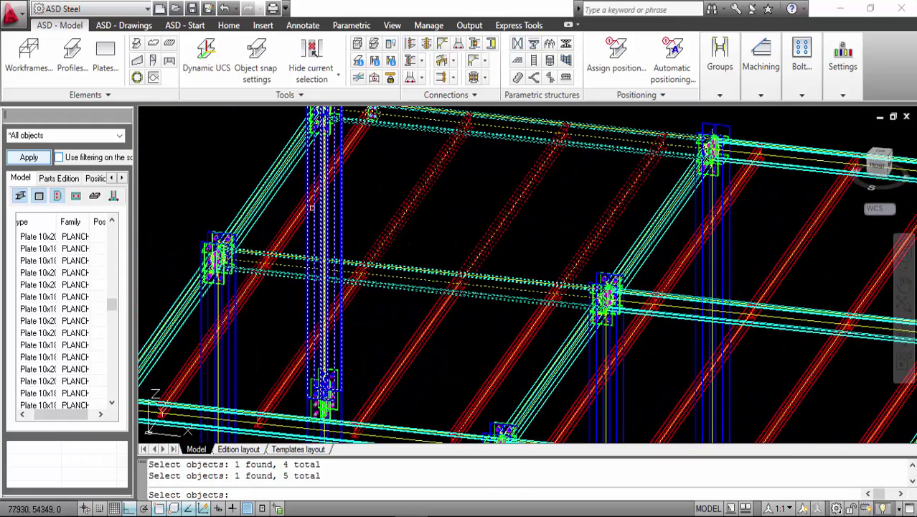
click(297, 224)
click(259, 288)
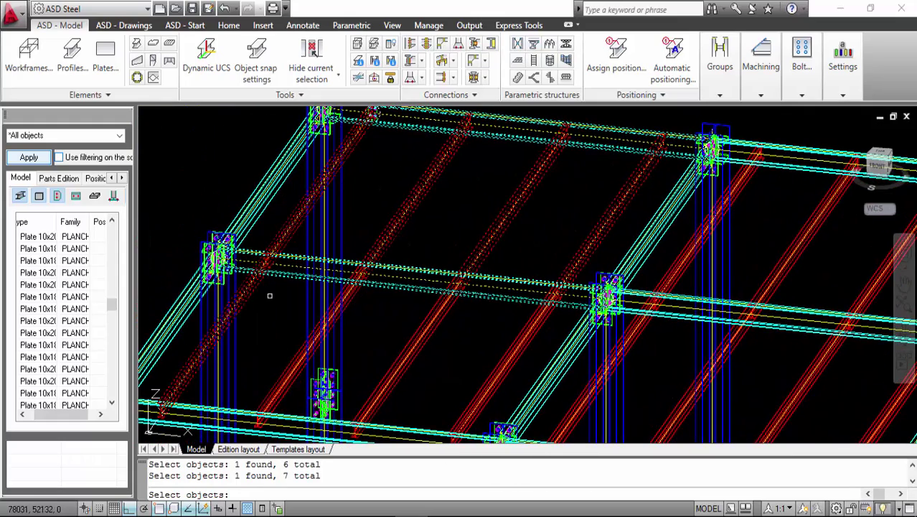
click(346, 295)
click(437, 324)
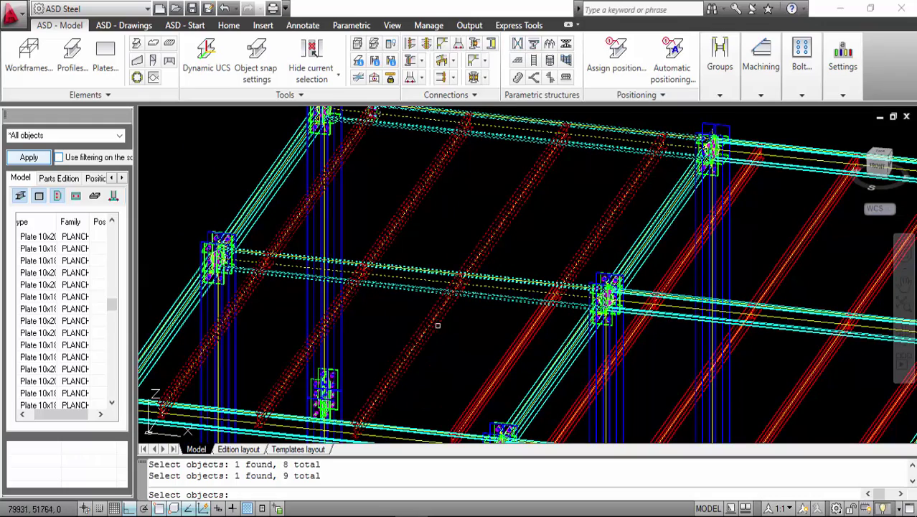
click(513, 344)
Add the front edge beam, the remaining red joists and the long top beam, completing 22 targets.
scroll(502, 326, down, 3)
scroll(500, 316, up, 2)
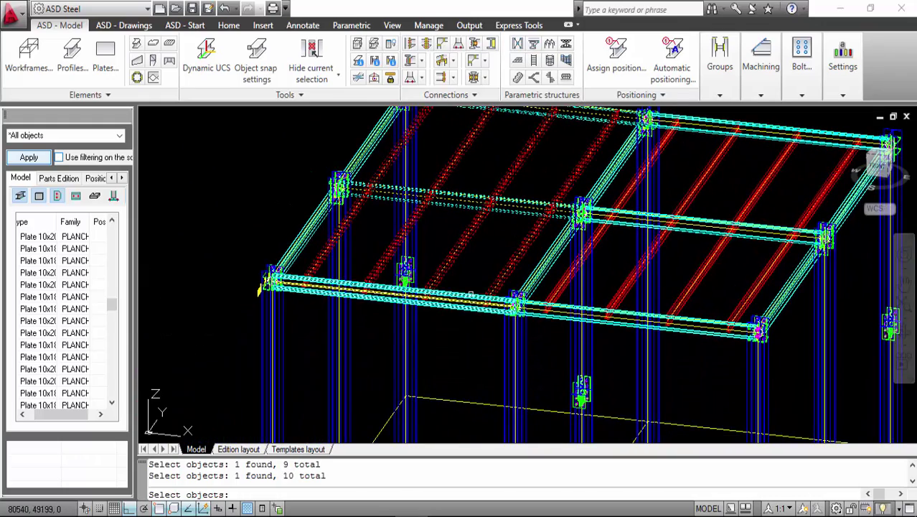
click(493, 296)
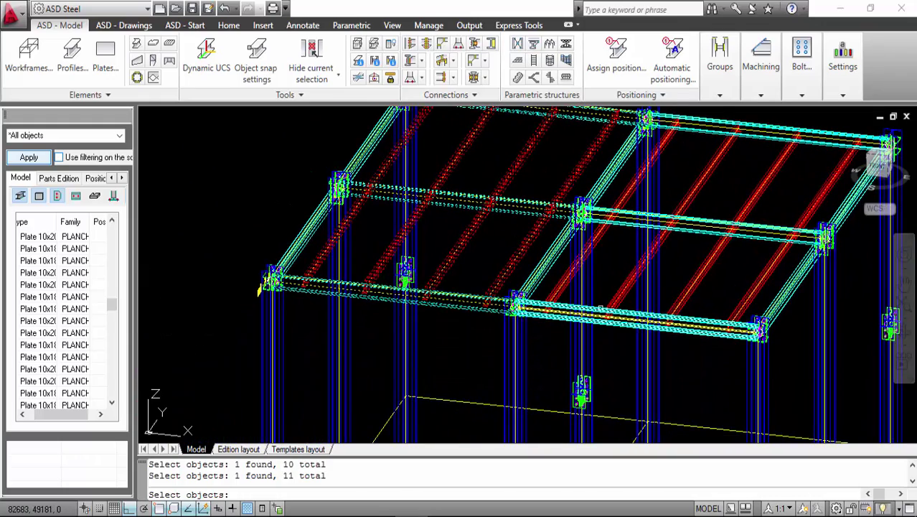
click(601, 308)
click(565, 295)
click(622, 301)
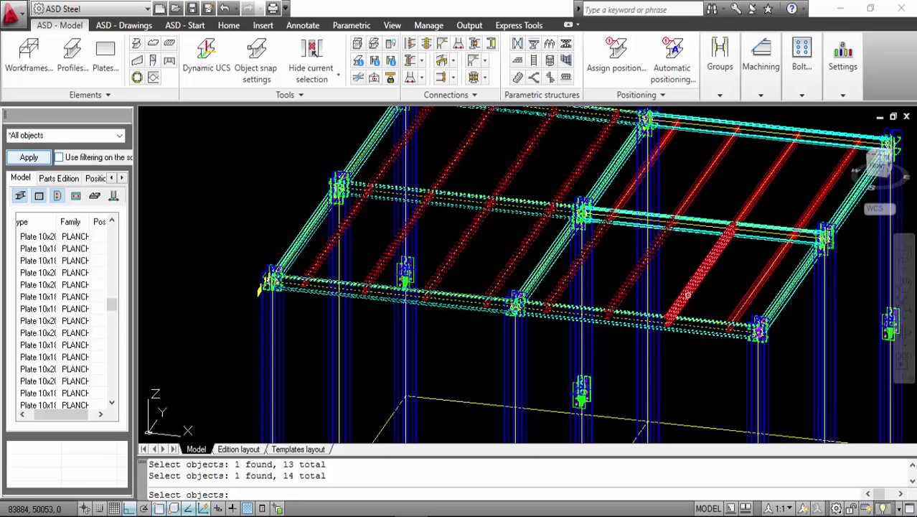
click(679, 295)
click(747, 287)
click(750, 238)
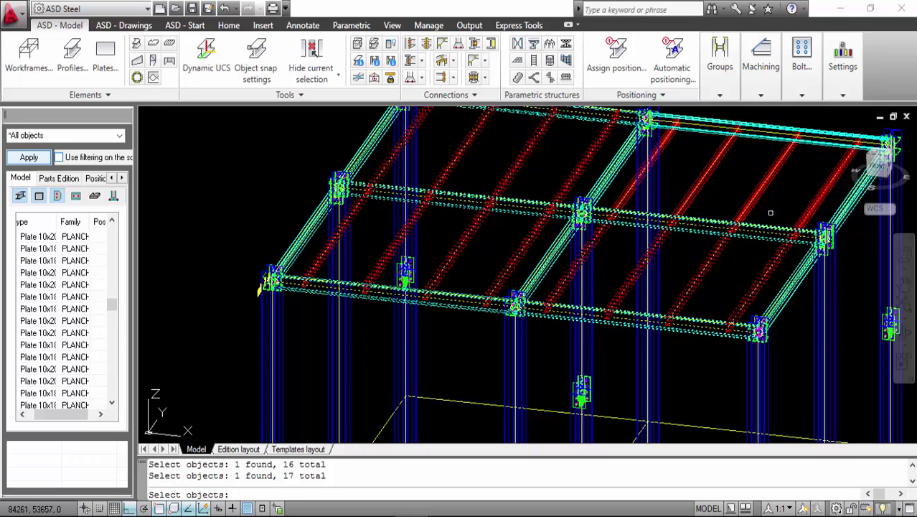
middle_drag(708, 304, 606, 305)
scroll(607, 305, up, 2)
click(680, 271)
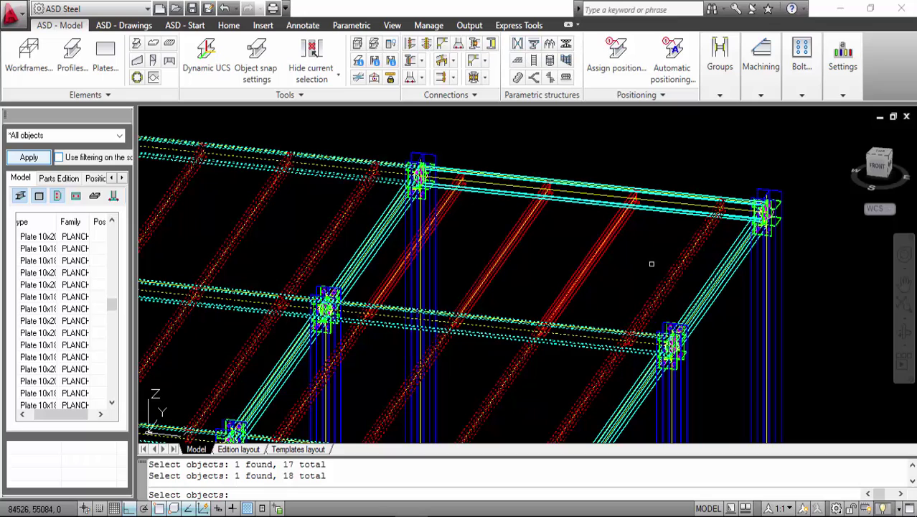
click(596, 255)
click(511, 244)
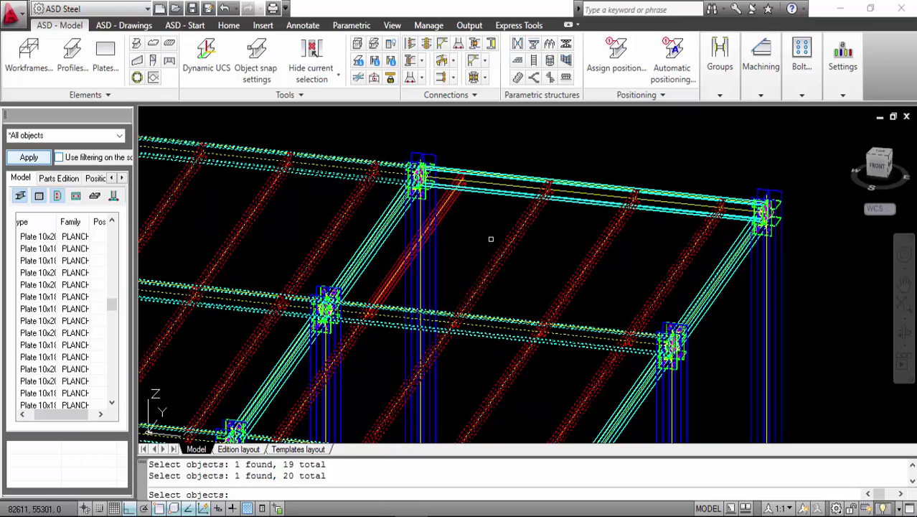
click(445, 209)
click(489, 193)
key(Return)
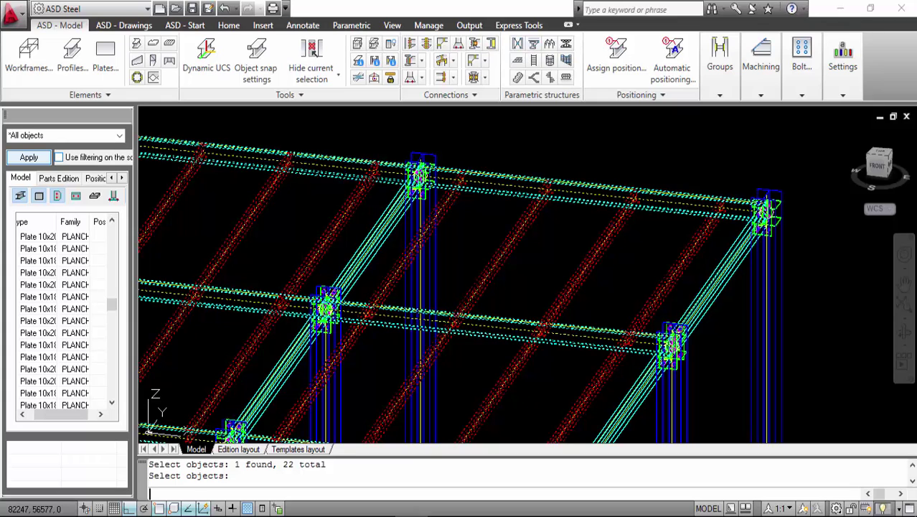
Generate the copied bolted connections on all 22 members and open the Visual Styles list.
key(Return)
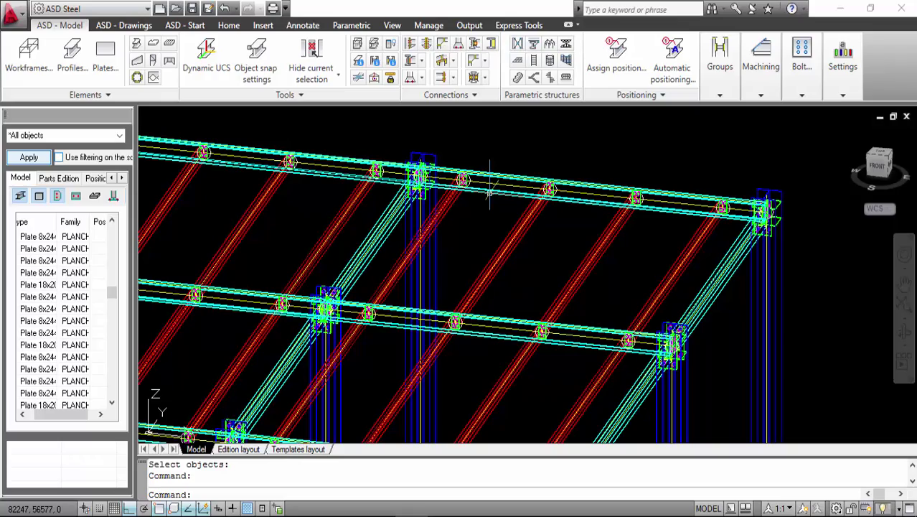
scroll(467, 199, down, 4)
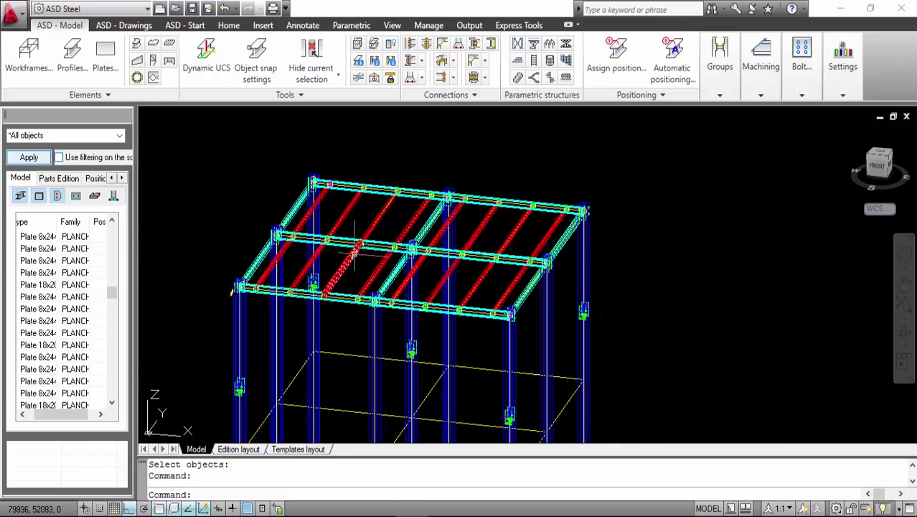
scroll(357, 228, up, 5)
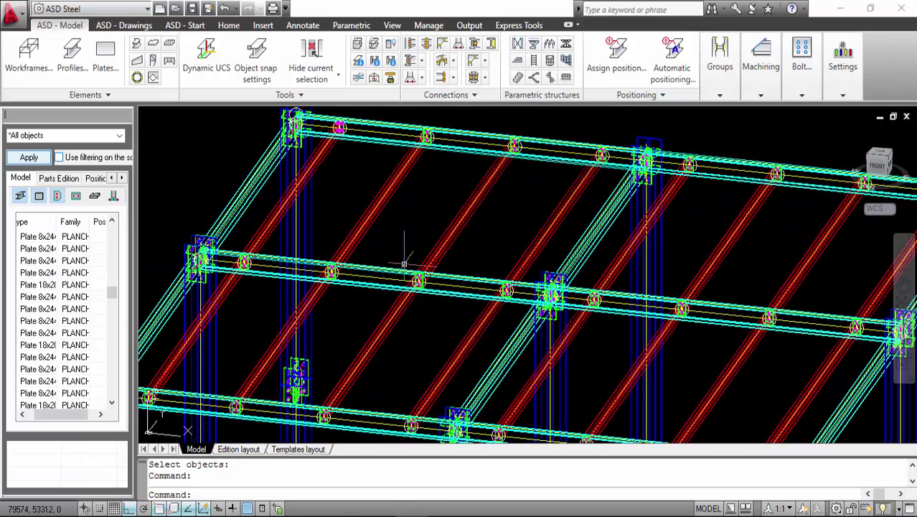
click(392, 25)
click(388, 44)
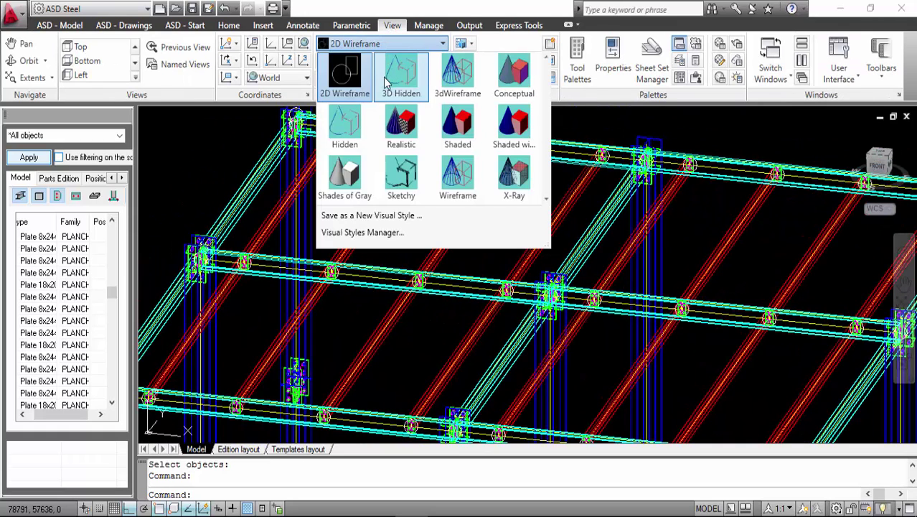
Apply the Realistic visual style and pan to bring a column joint forward.
click(400, 128)
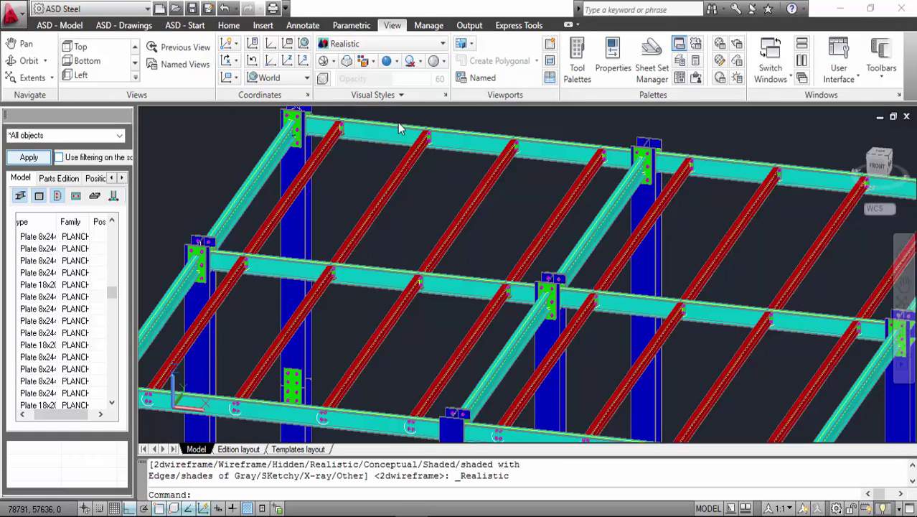
click(400, 129)
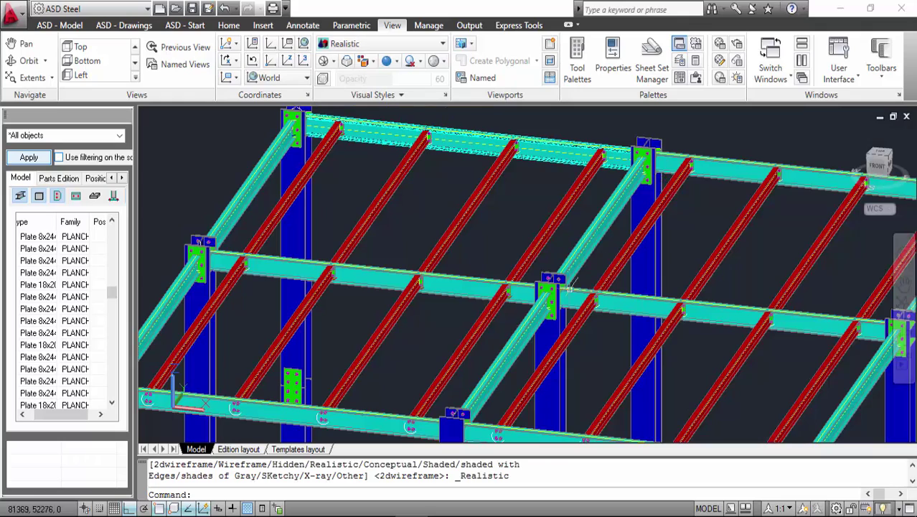
middle_drag(481, 366, 351, 313)
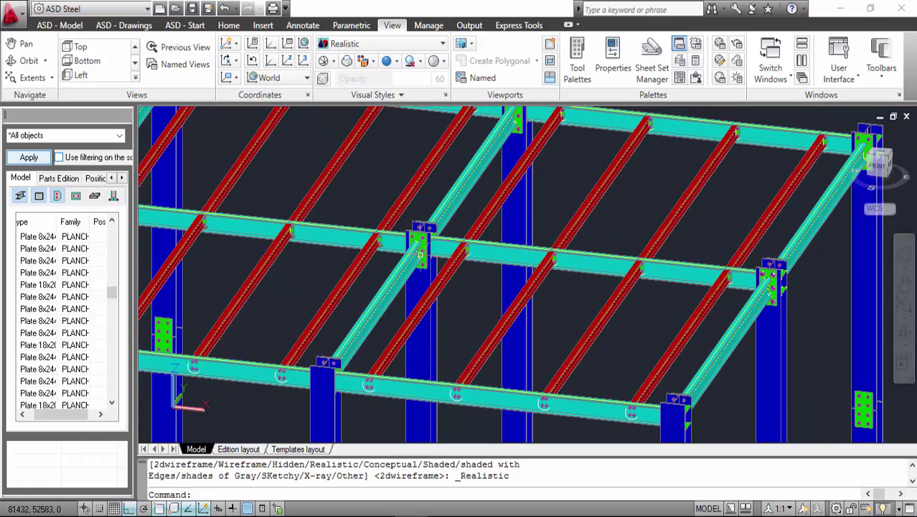
scroll(426, 244, up, 5)
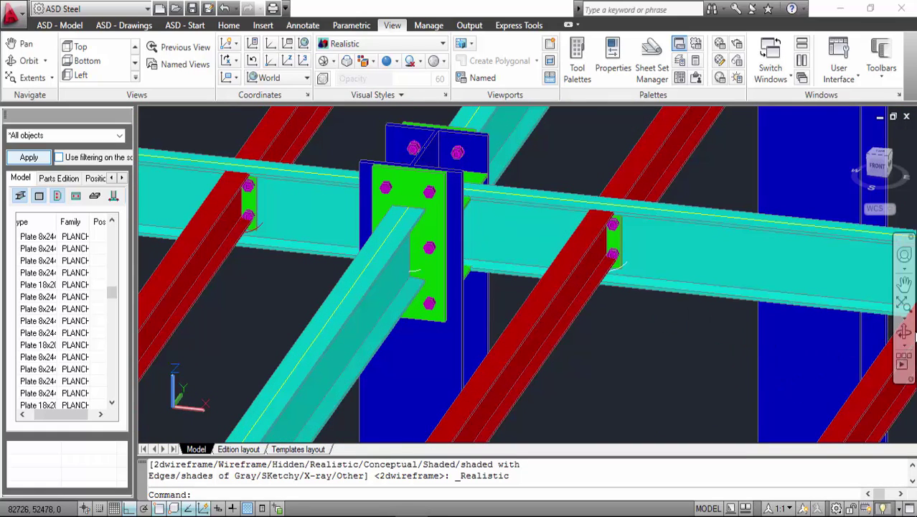
Orbit around the bolted column joint to a front elevation, then save the model.
click(905, 335)
drag(706, 348, 610, 371)
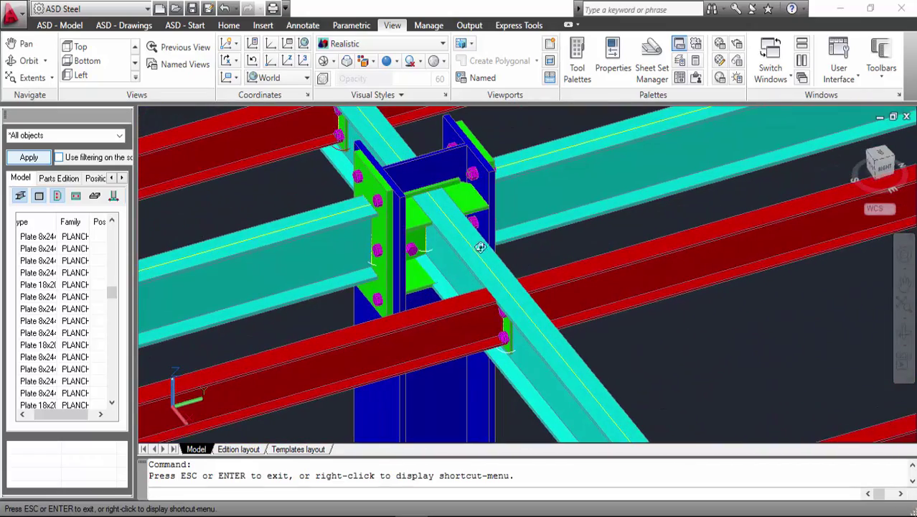
drag(480, 247, 469, 240)
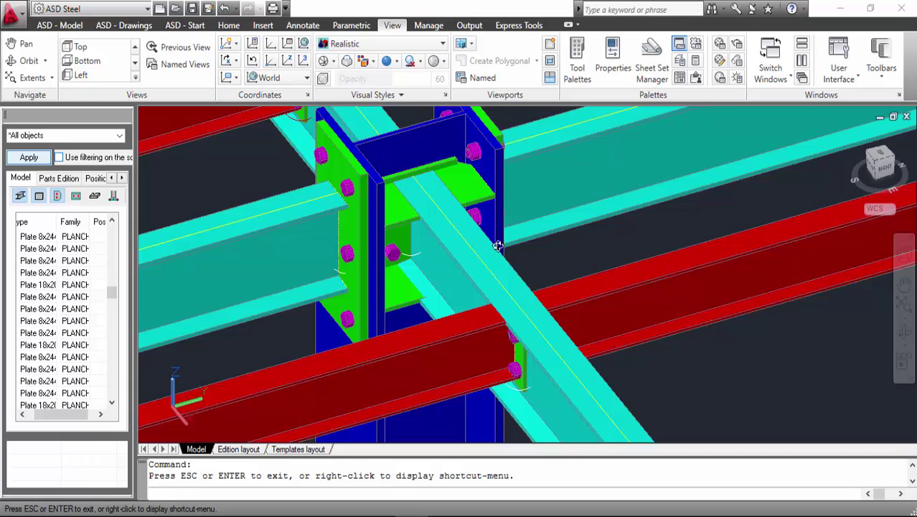
scroll(501, 251, down, 5)
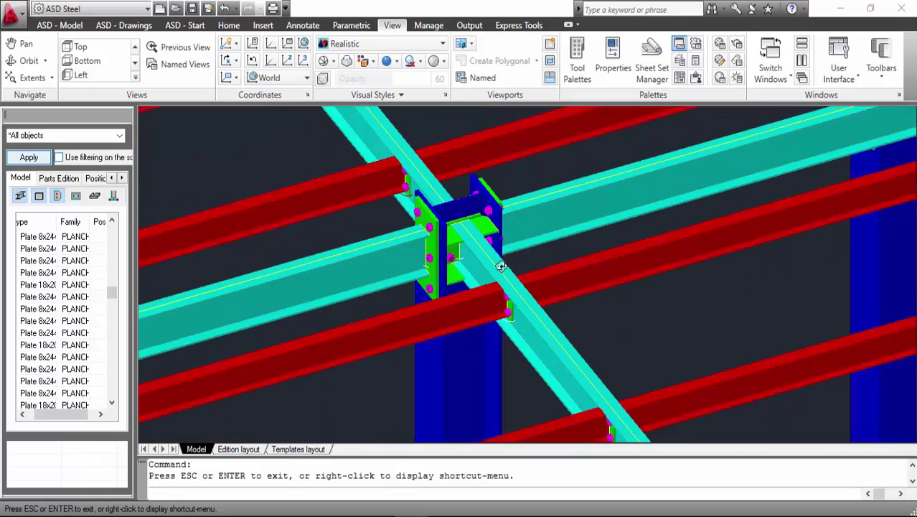
scroll(501, 266, down, 4)
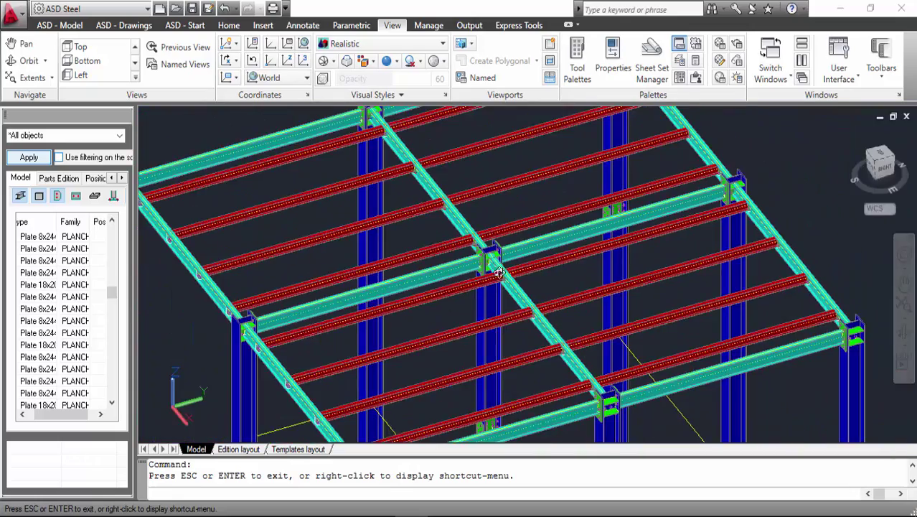
drag(461, 275, 548, 231)
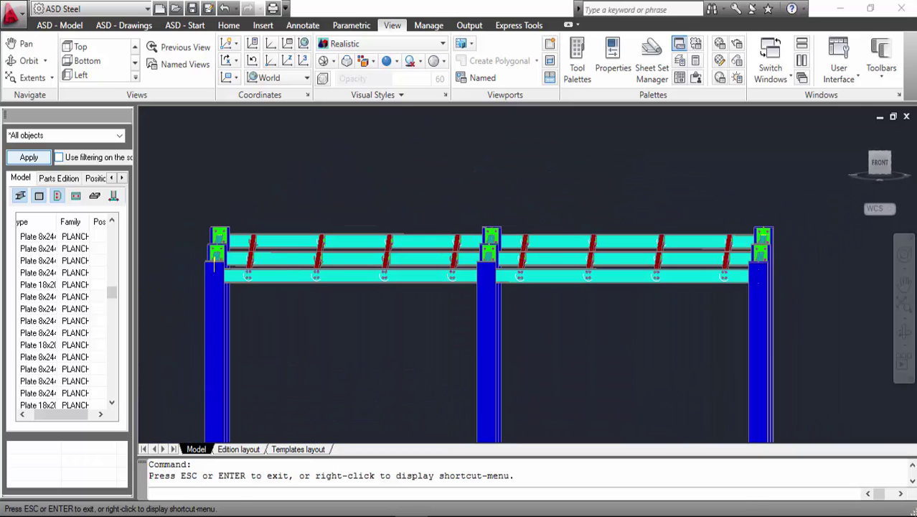
key(Escape)
key(ctrl+s)
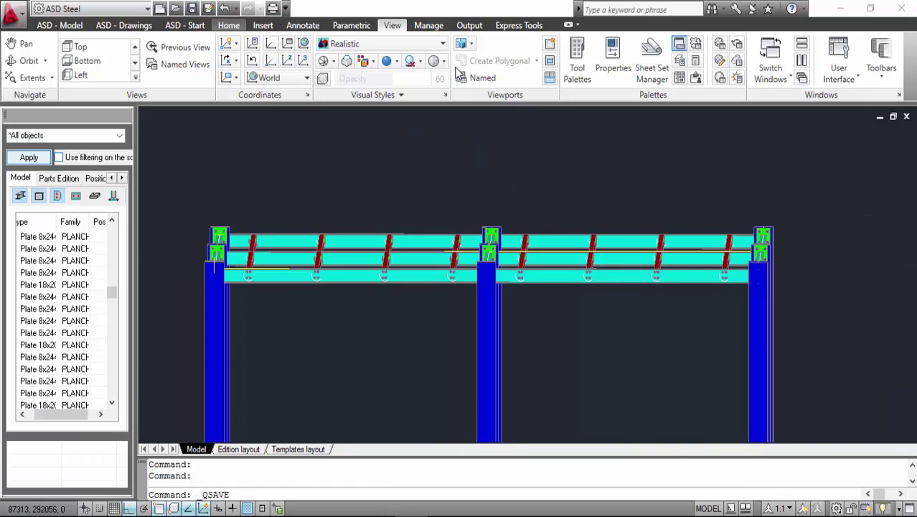
Switch to 2D Wireframe and window-select the beam level's plates and bolts.
click(348, 44)
click(349, 67)
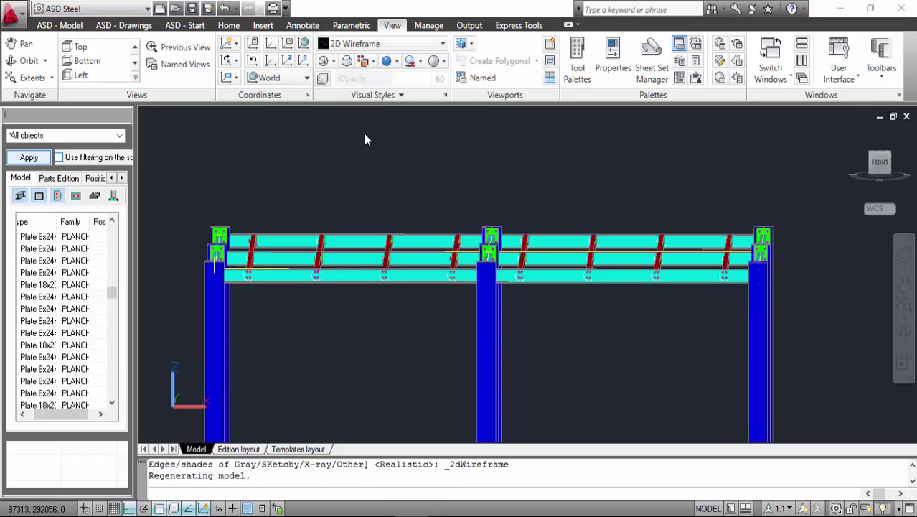
click(171, 183)
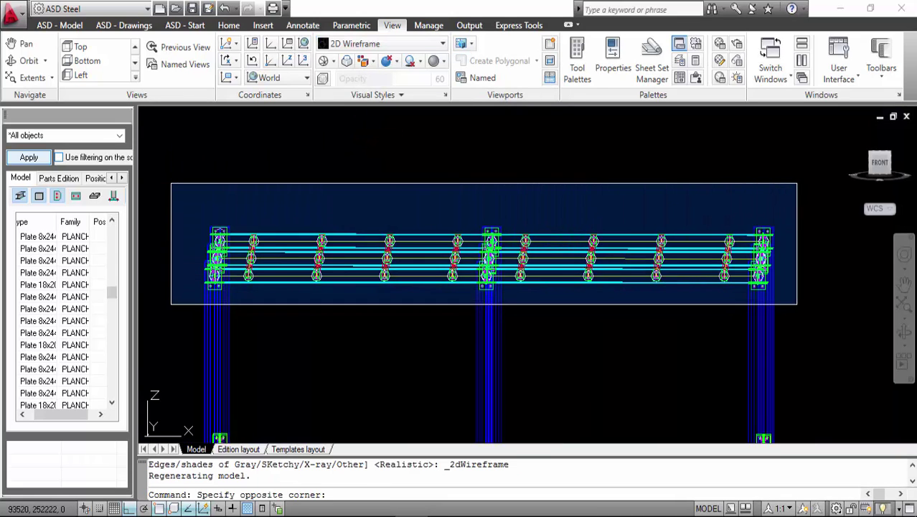
click(798, 307)
Copy the selected plates and bolts to offsets of 5000 and 10000 with Copy Selection.
right_click(549, 145)
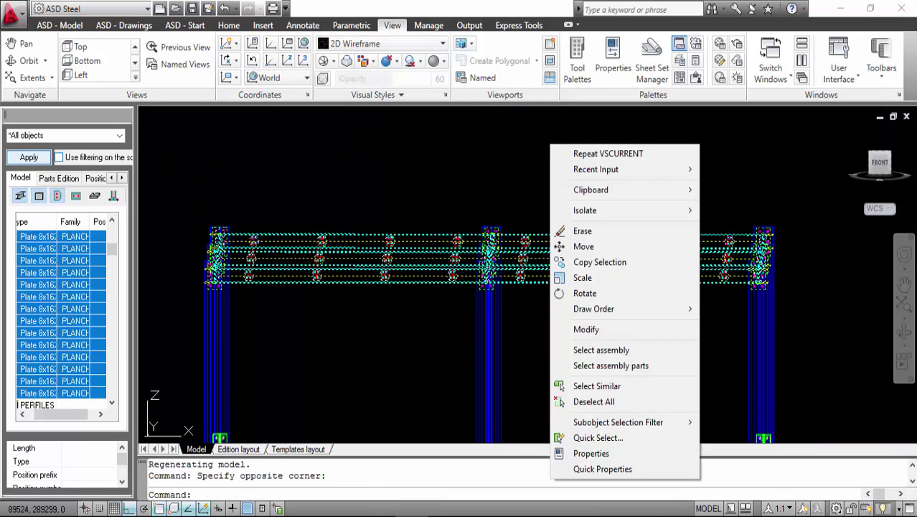
click(583, 261)
click(580, 164)
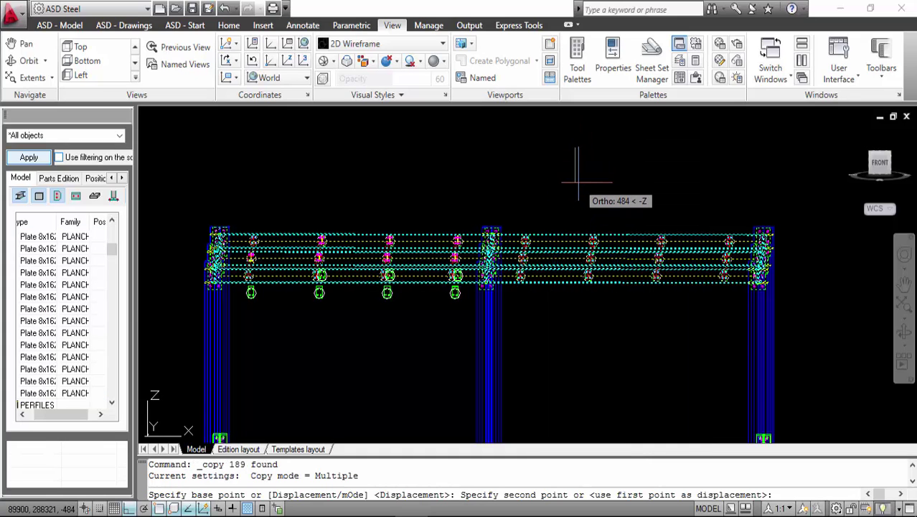
text(5000)
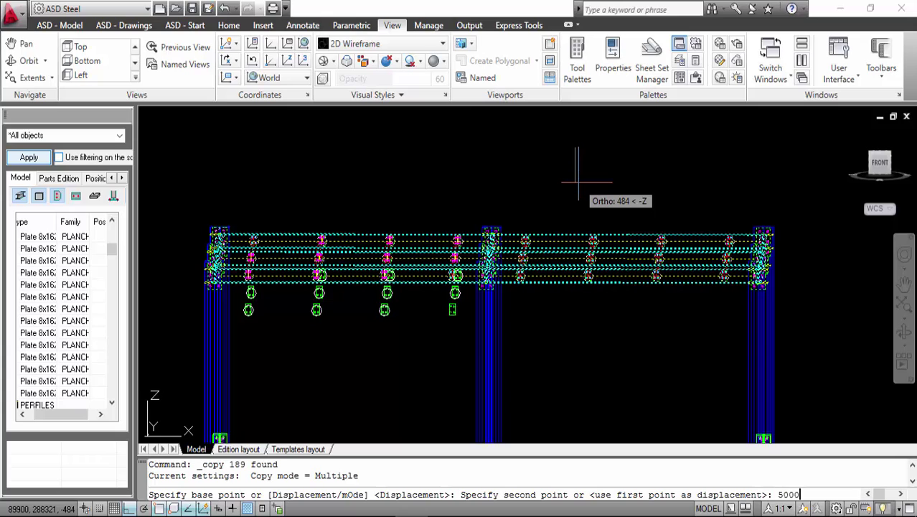
key(Return)
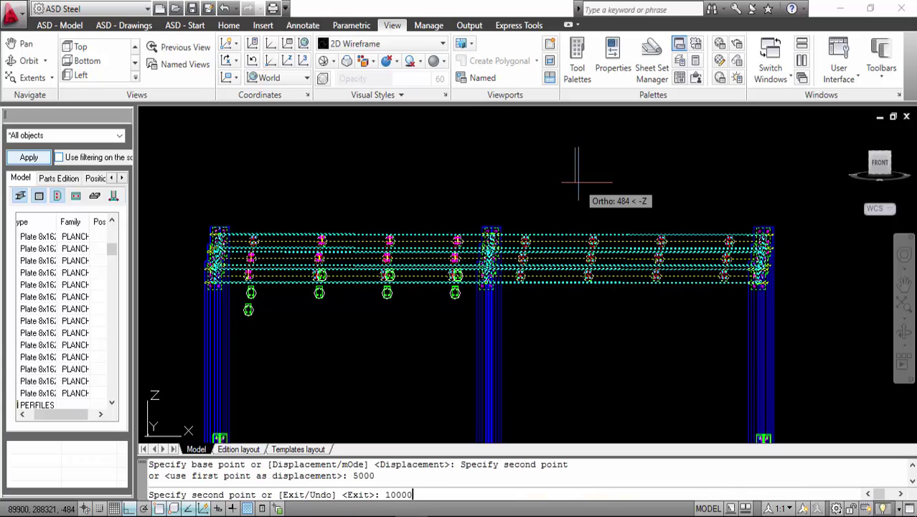
key(Return)
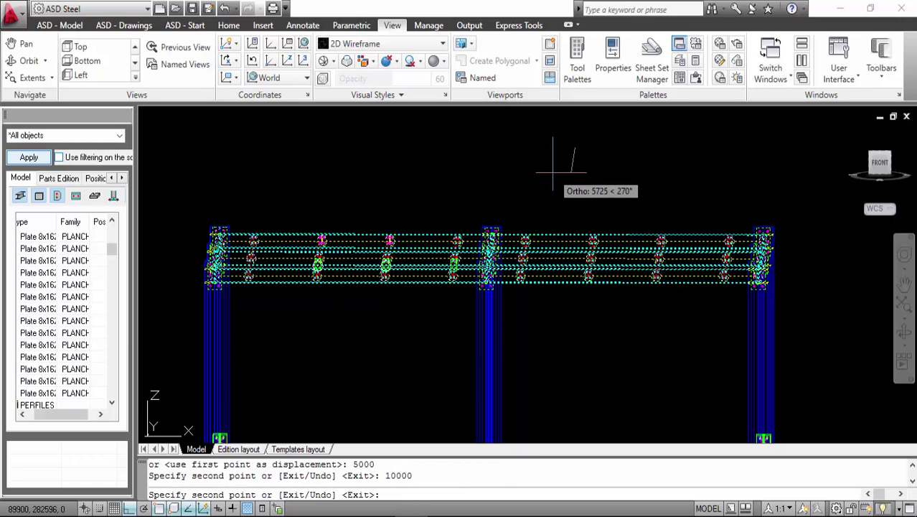
key(Escape)
scroll(535, 179, down, 5)
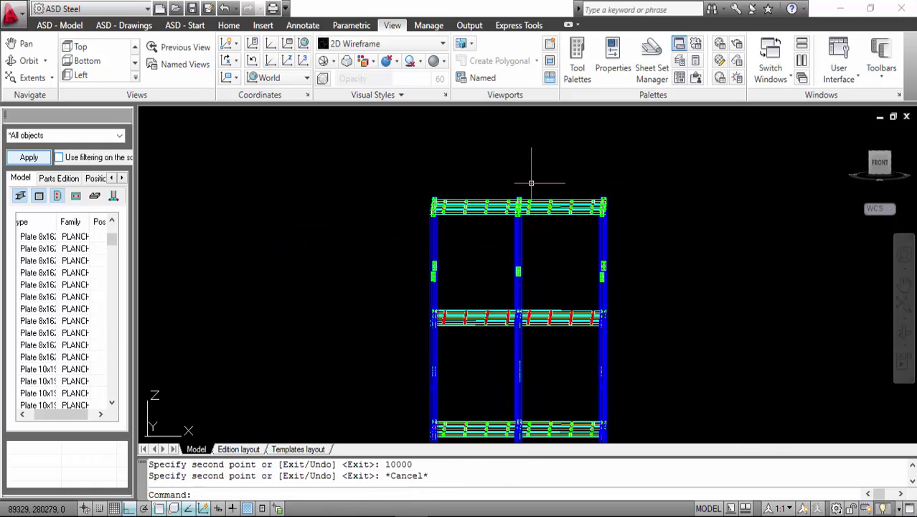
Orbit into a 3D view of the multi-level frame and select two ground-floor HEB 280 columns.
middle_drag(619, 272, 583, 201)
scroll(654, 267, down, 3)
middle_drag(655, 267, 602, 301)
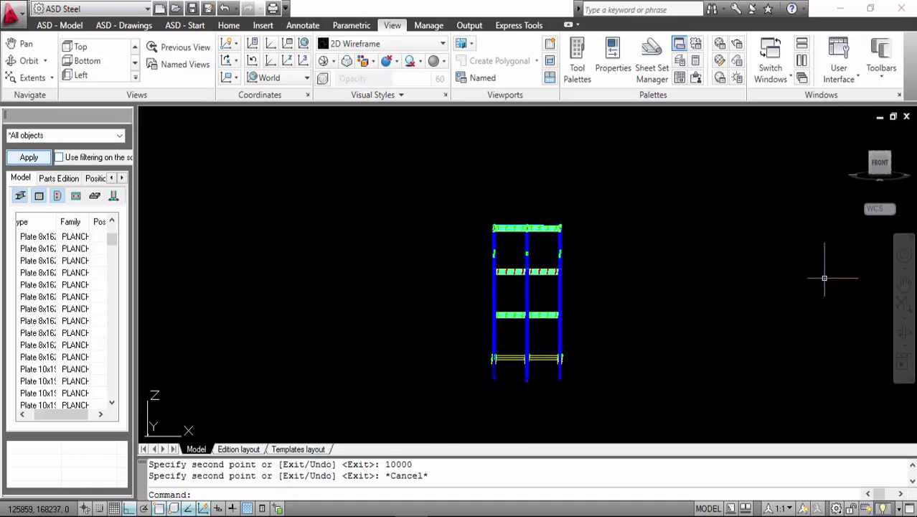
click(904, 331)
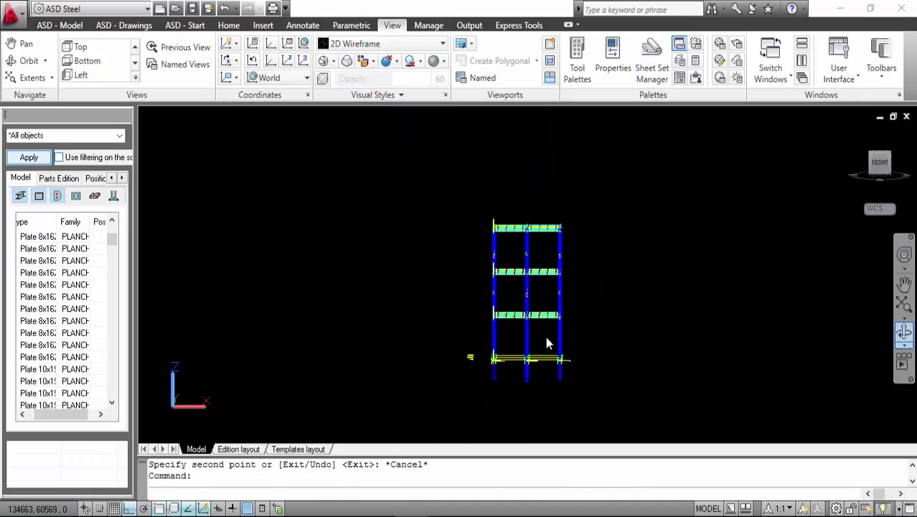
drag(544, 333, 653, 374)
scroll(508, 321, up, 4)
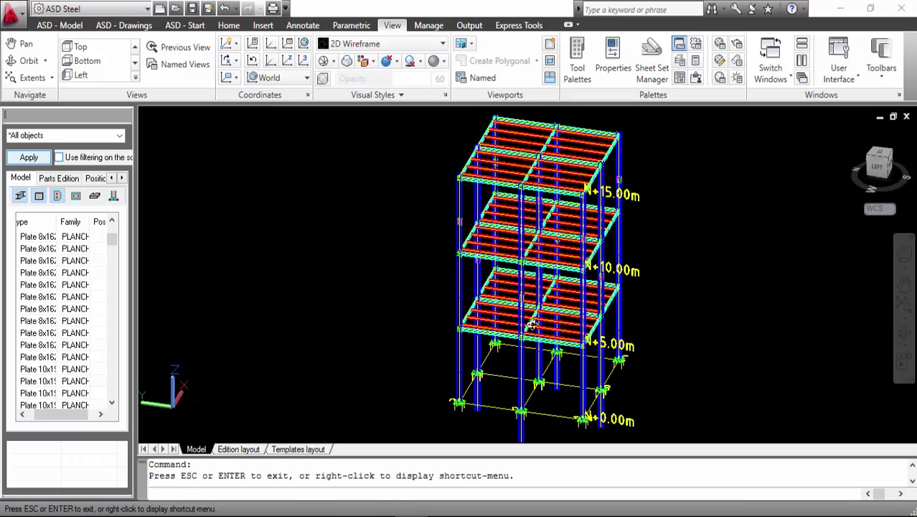
scroll(532, 324, up, 1)
key(Escape)
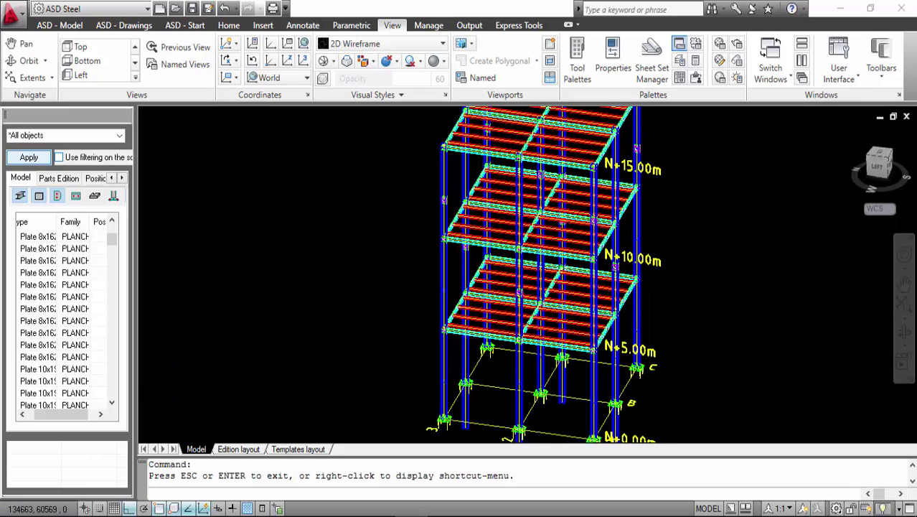
middle_drag(462, 275, 441, 341)
click(436, 341)
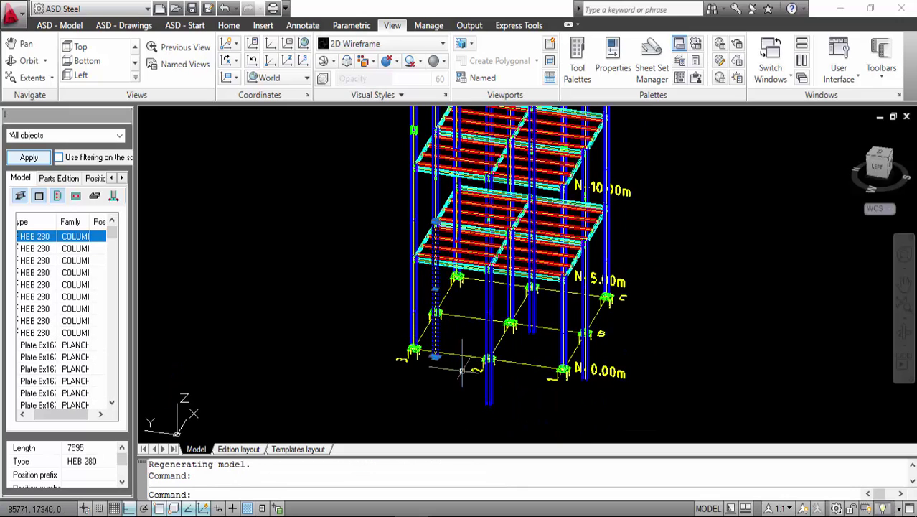
click(489, 337)
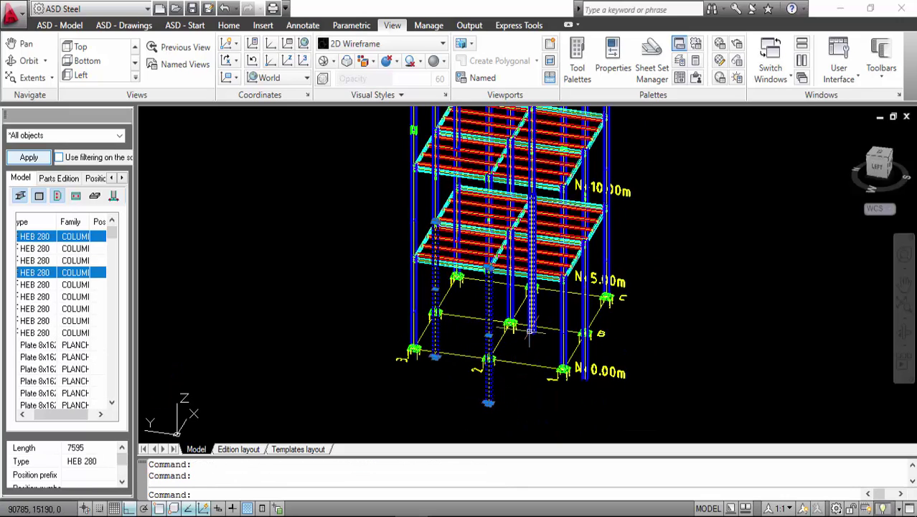
Undo repeatedly until the copied plates and bolts are removed.
key(ctrl+z)
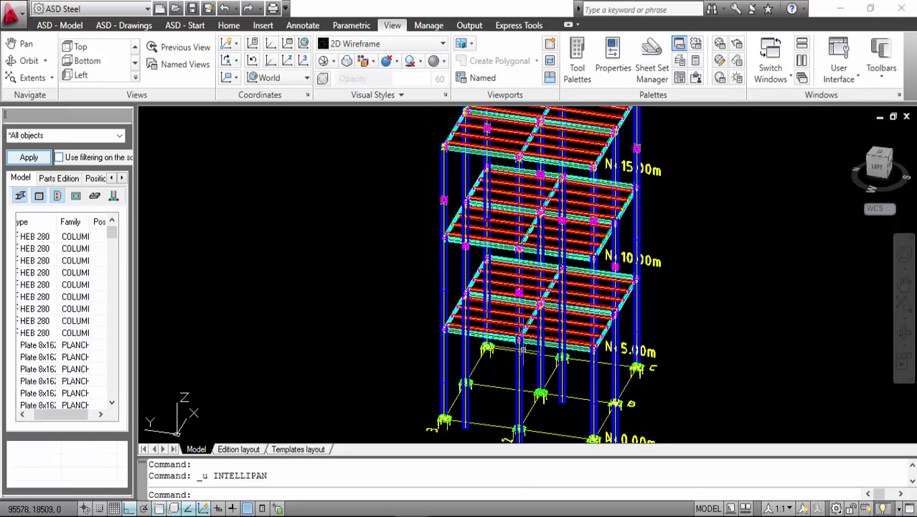
key(ctrl+z)
key(ctrl+z)
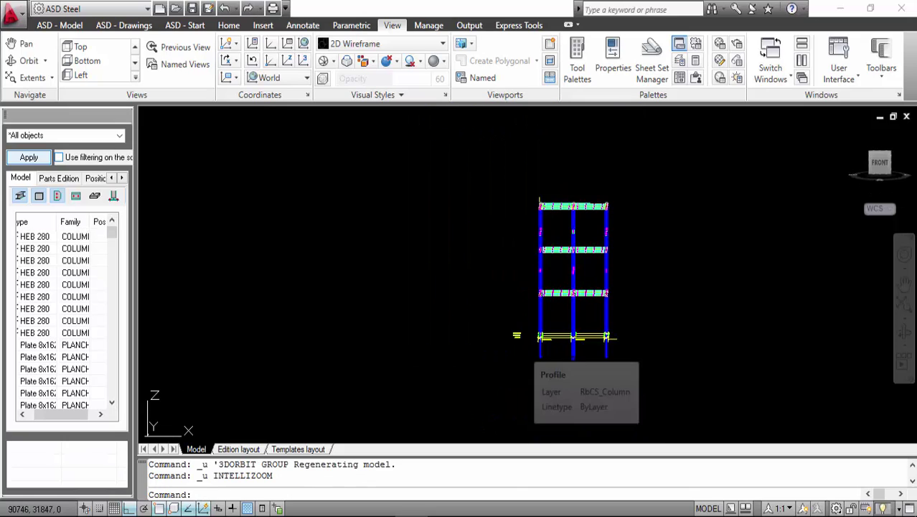
key(ctrl+z)
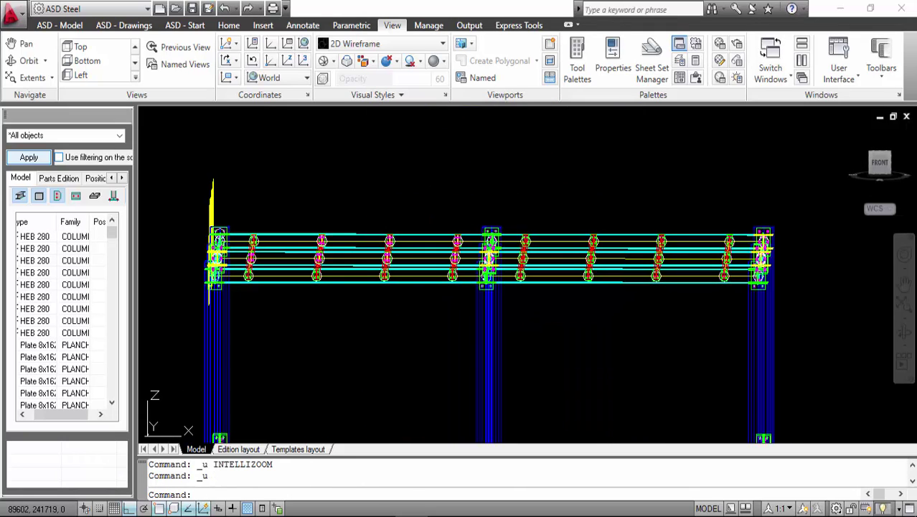
scroll(503, 308, down, 4)
key(ctrl+z)
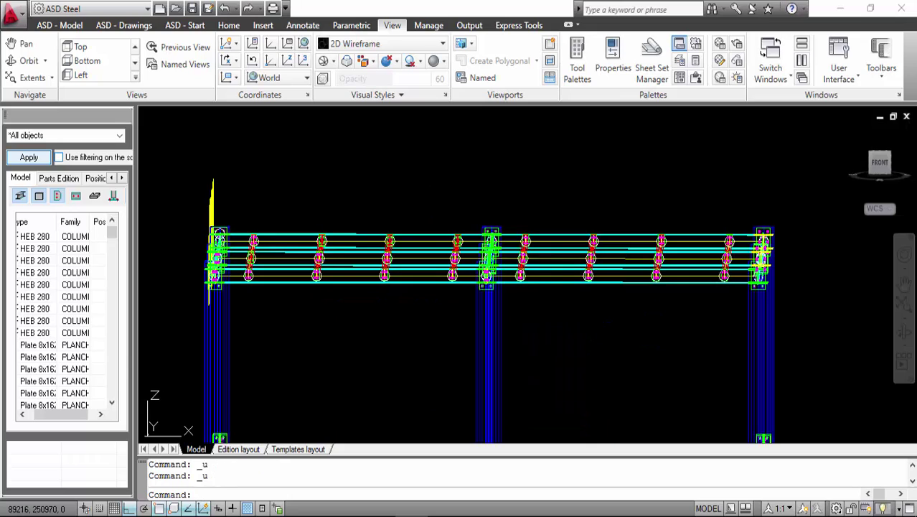
key(ctrl+z)
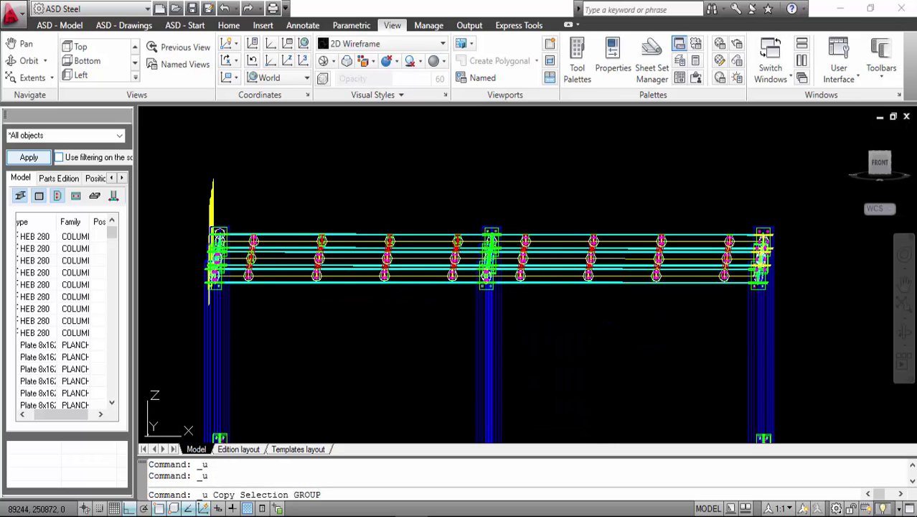
key(ctrl+z)
scroll(505, 310, down, 2)
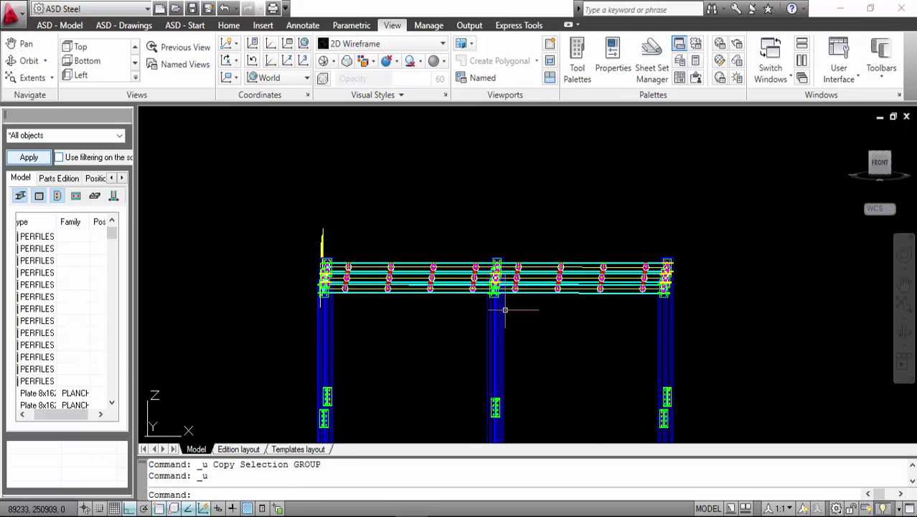
scroll(505, 310, down, 3)
scroll(513, 264, up, 3)
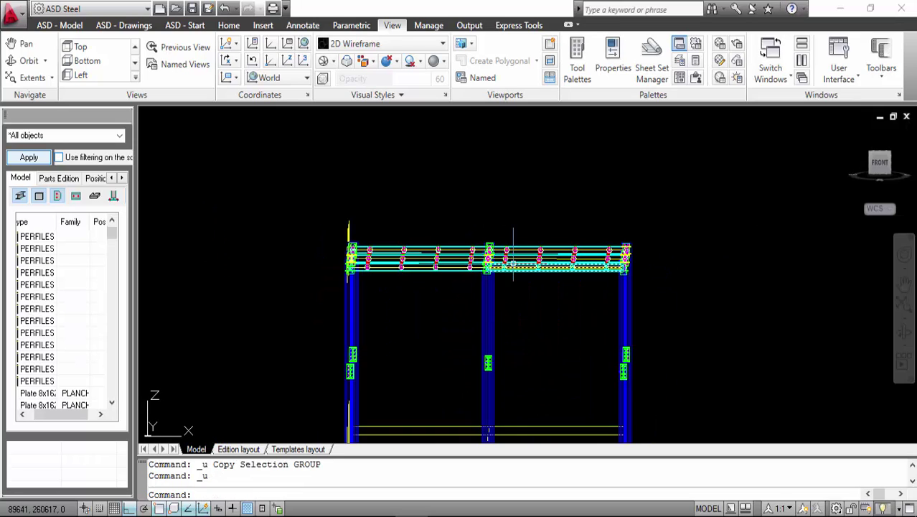
Copy the top beam and its connection plates to displacements of 5000 and 10000.
click(901, 335)
drag(737, 316, 739, 313)
key(Escape)
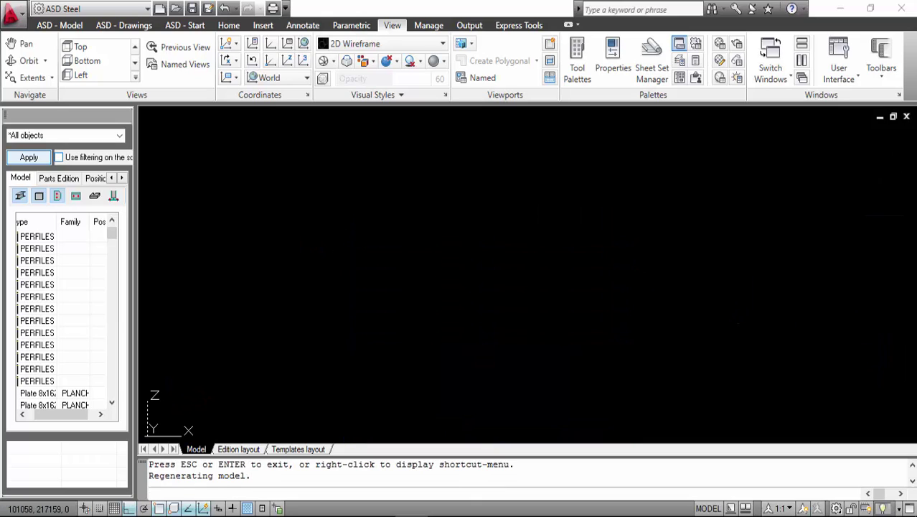
click(314, 224)
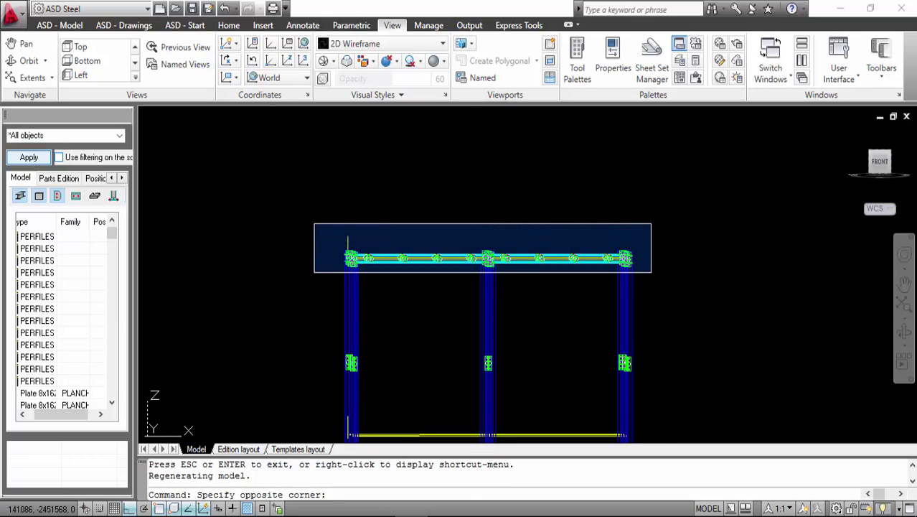
click(651, 274)
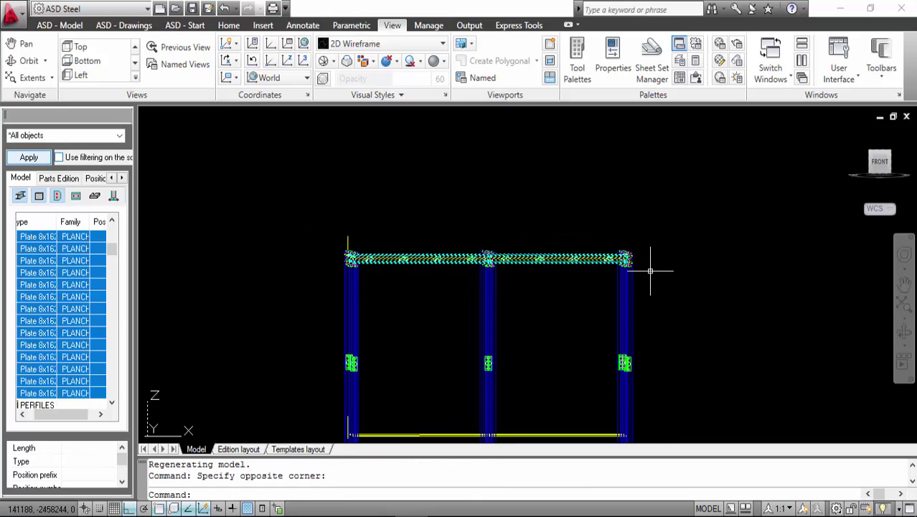
right_click(679, 209)
click(725, 298)
click(747, 219)
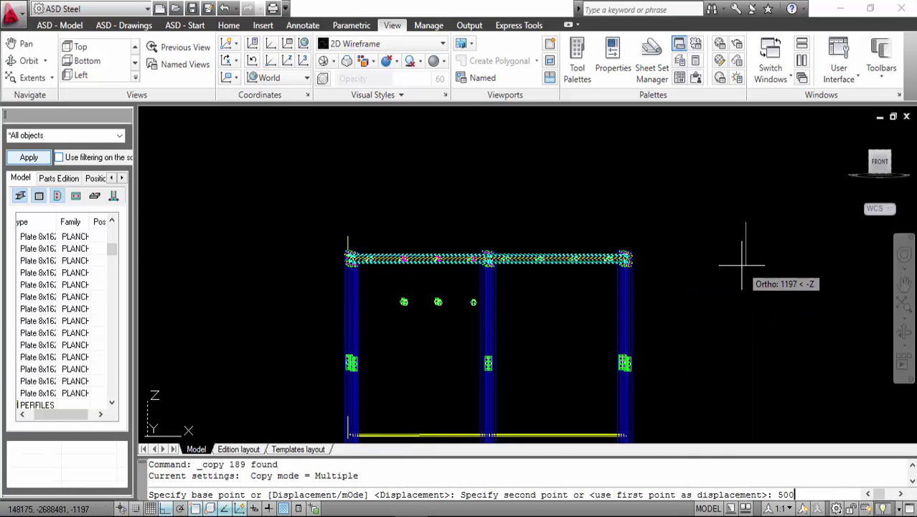
key(Return)
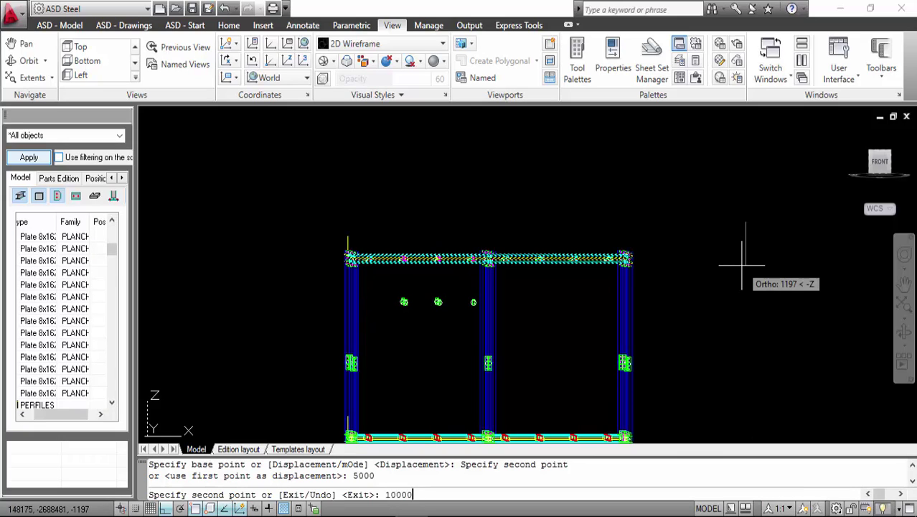
text(10000)
key(Return)
key(Escape)
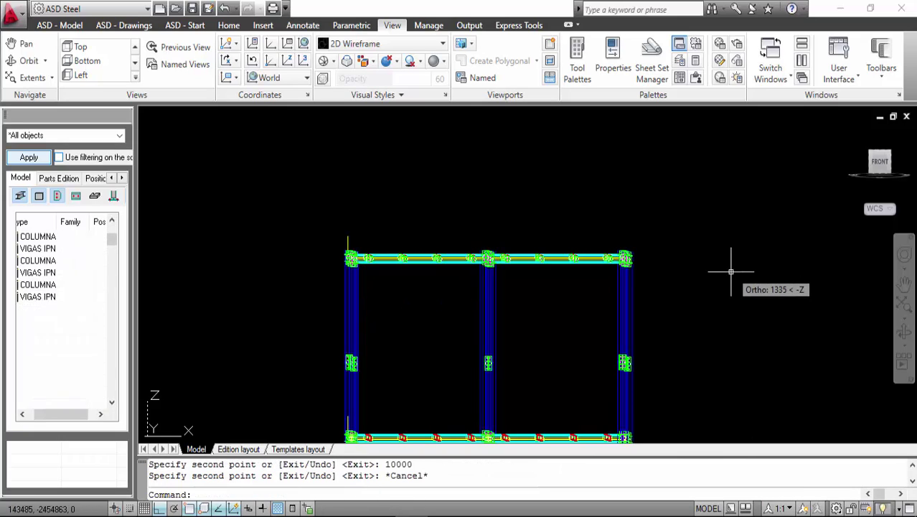
Delete the HEB 280 columns caught in a crossing window at the upper copied level.
mouse_move(667, 276)
middle_down()
mouse_move(654, 149)
mouse_move(659, 314)
mouse_move(670, 188)
middle_up()
scroll(681, 217, down, 2)
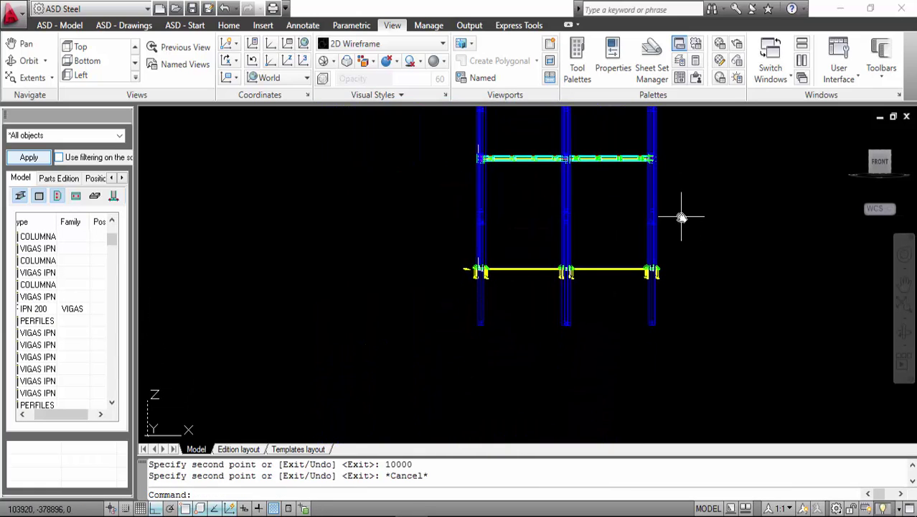
scroll(665, 244, up, 5)
mouse_move(731, 263)
middle_down()
mouse_move(751, 267)
mouse_move(762, 257)
middle_up()
scroll(761, 311, down, 4)
click(762, 325)
click(559, 301)
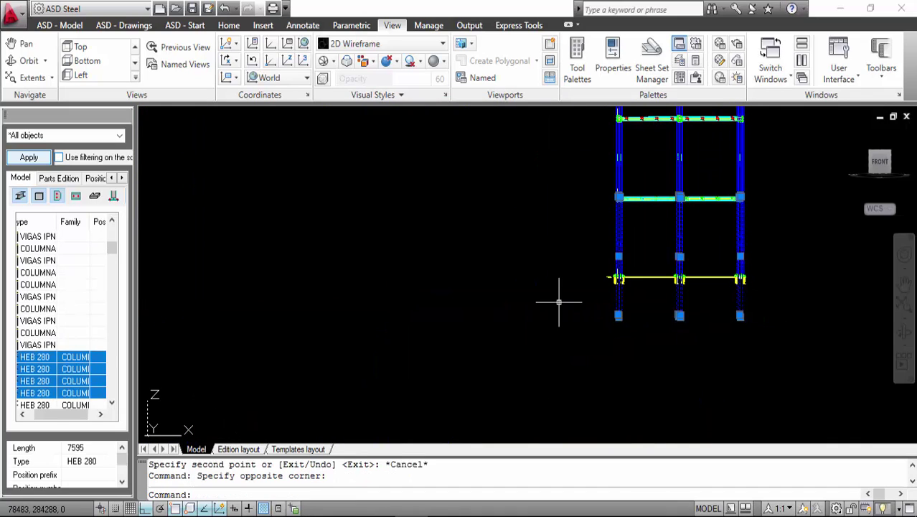
key(Delete)
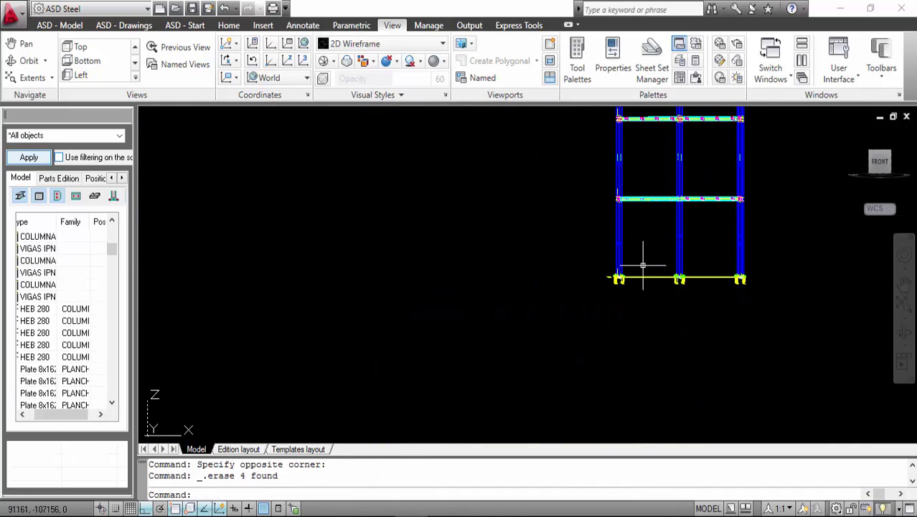
Select and delete two more HEB 280 column pieces.
middle_drag(648, 287, 583, 371)
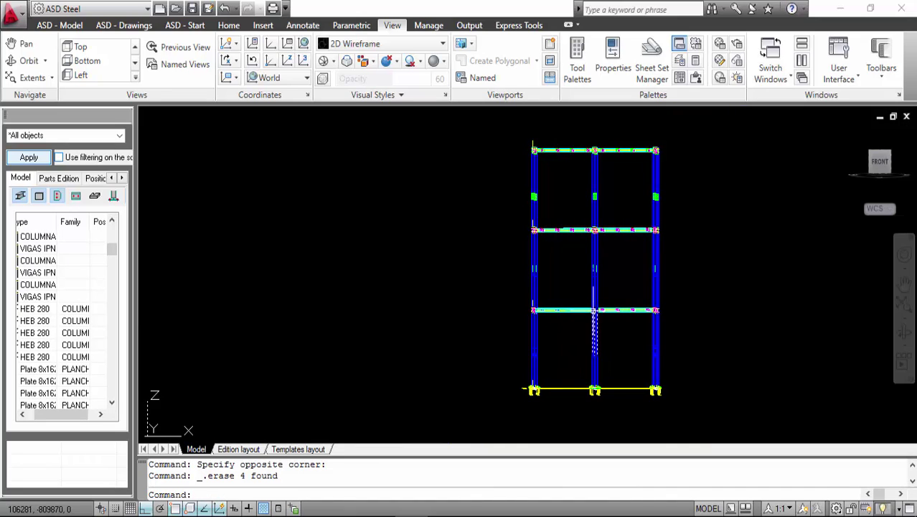
scroll(586, 315, up, 3)
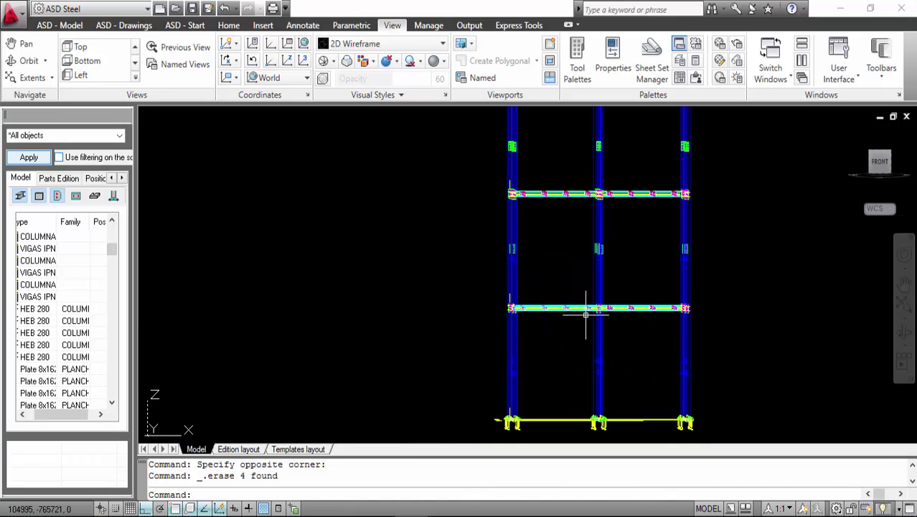
scroll(596, 359, up, 4)
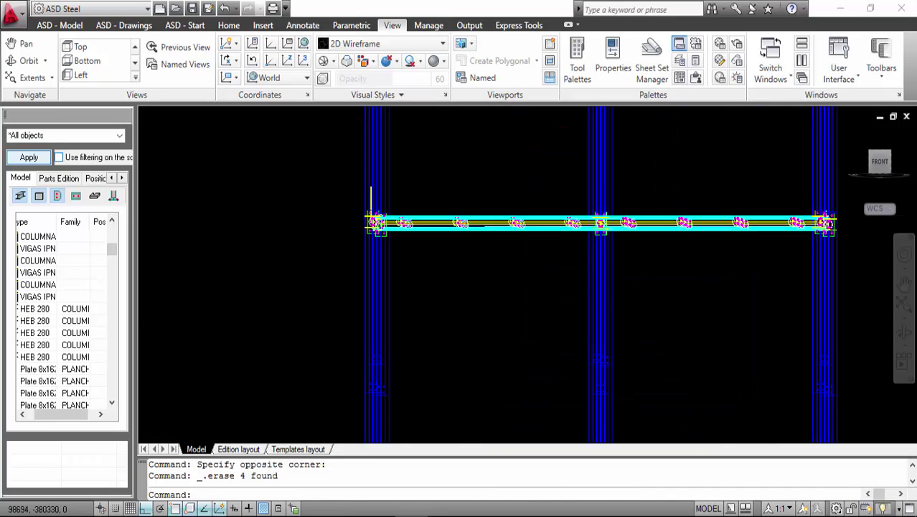
click(607, 376)
scroll(397, 392, up, 4)
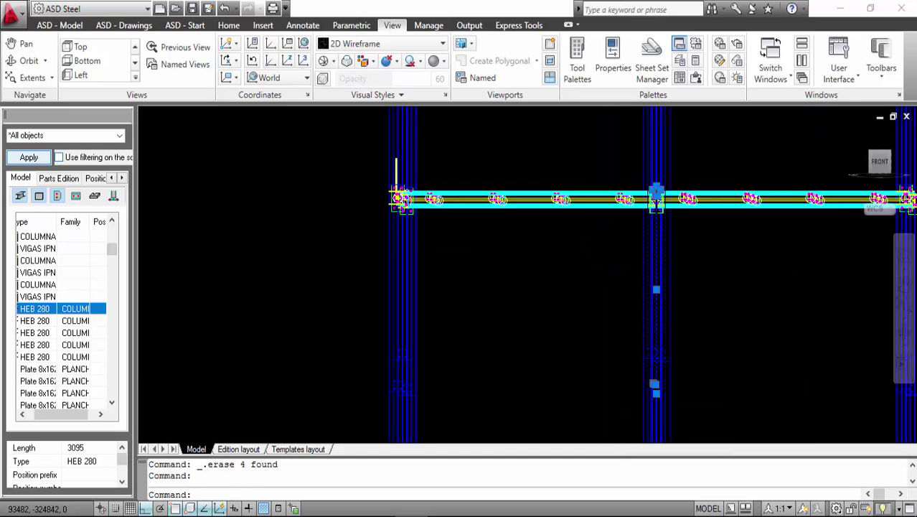
click(414, 399)
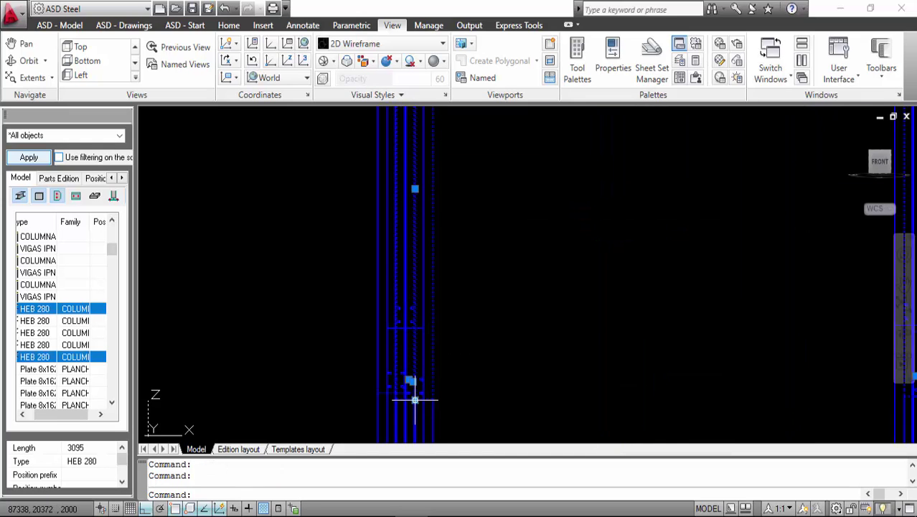
key(Delete)
Delete two further stray HEB 280 columns, one at a time.
scroll(387, 391, up, 5)
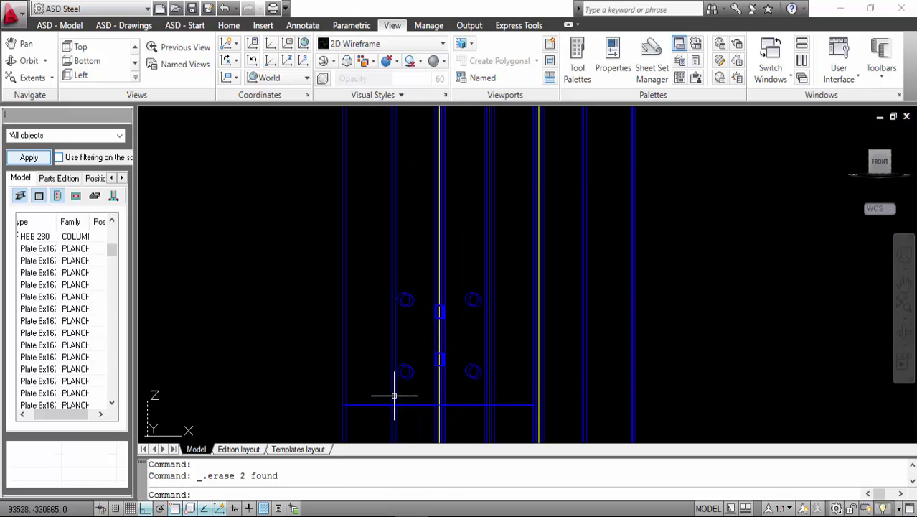
click(394, 391)
click(409, 404)
key(Delete)
scroll(410, 383, down, 4)
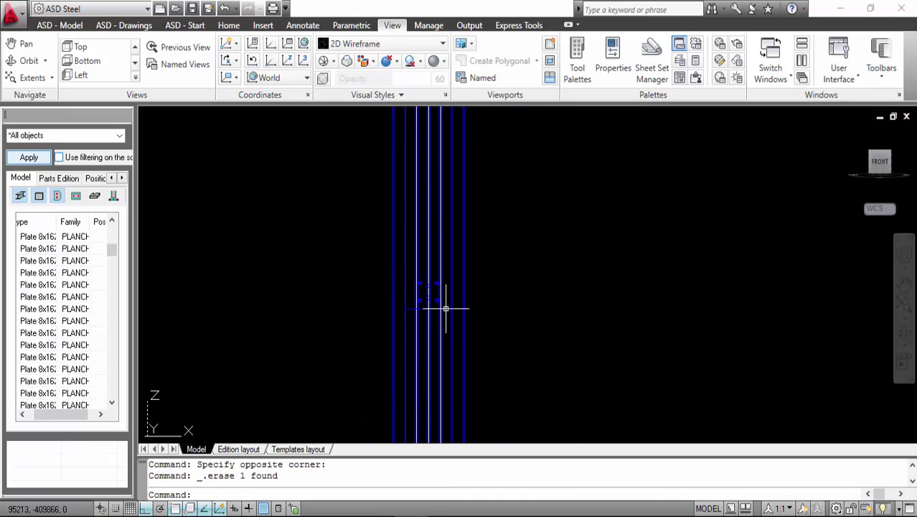
click(424, 296)
key(Delete)
scroll(420, 302, down, 5)
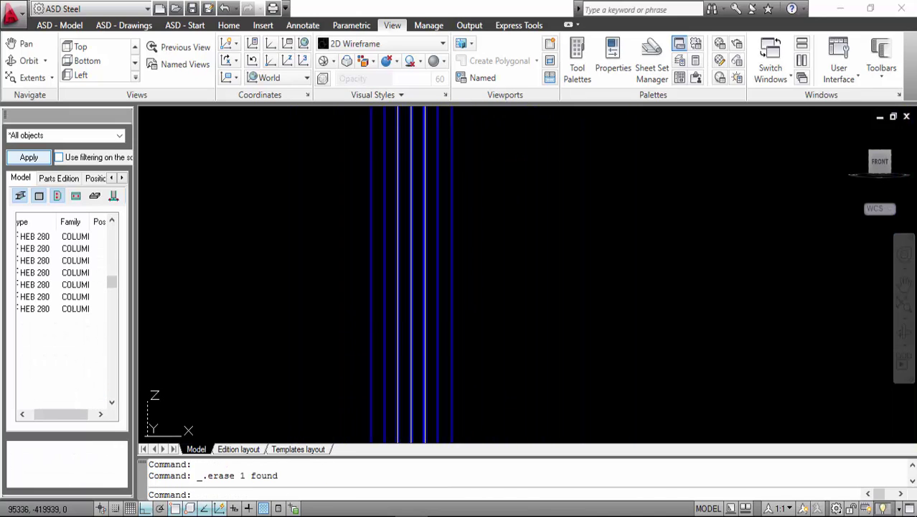
scroll(603, 307, up, 5)
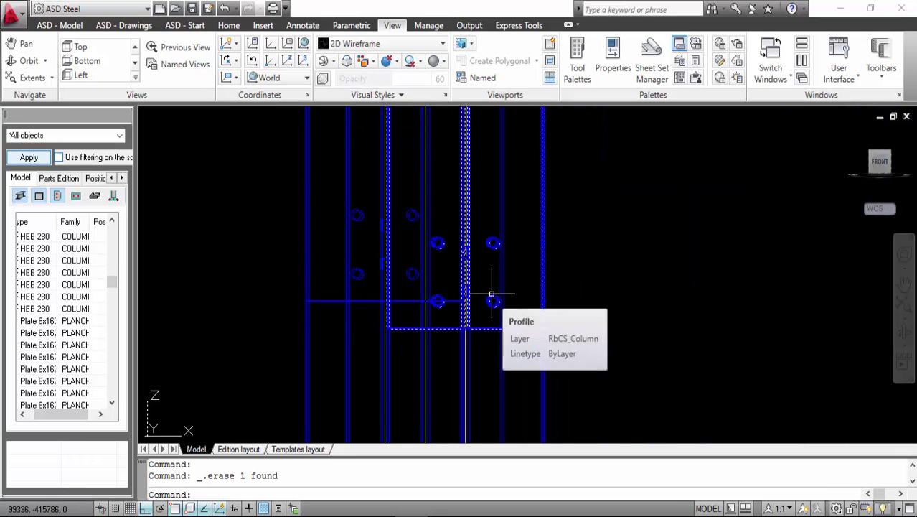
Undo ten steps, reverting the column deletions and the 5000/10000 beam copies.
key(ctrl+z)
key(ctrl+z)
key(ctrl+z)
key(ctrl+z)
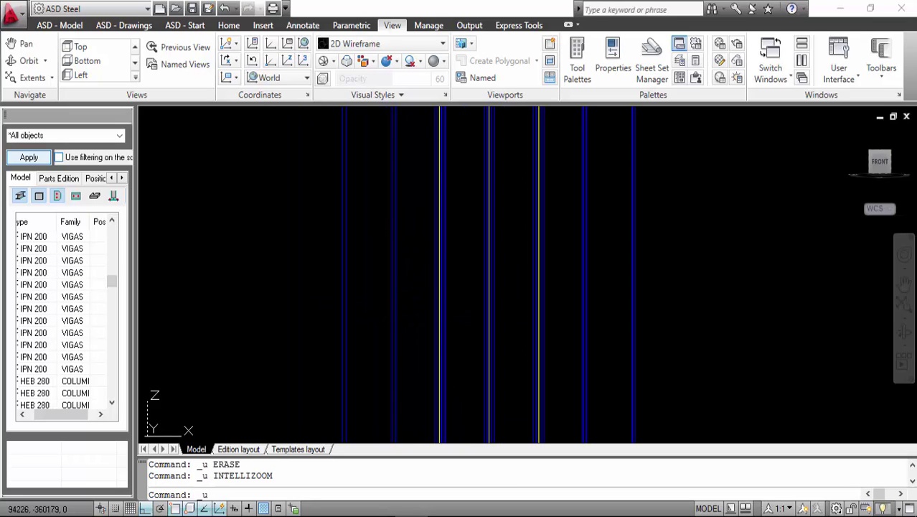
key(ctrl+z)
key(ctrl+z)
key(ctrl+z)
key(ctrl+z)
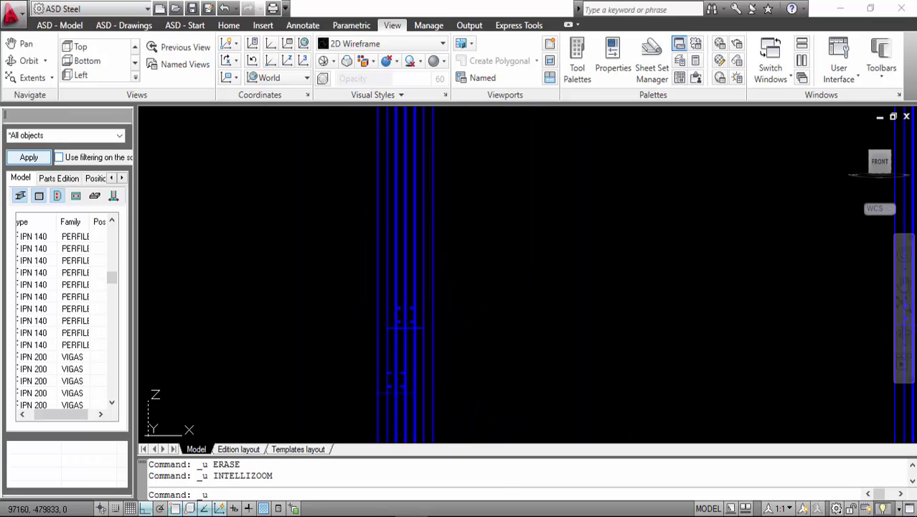
key(ctrl+z)
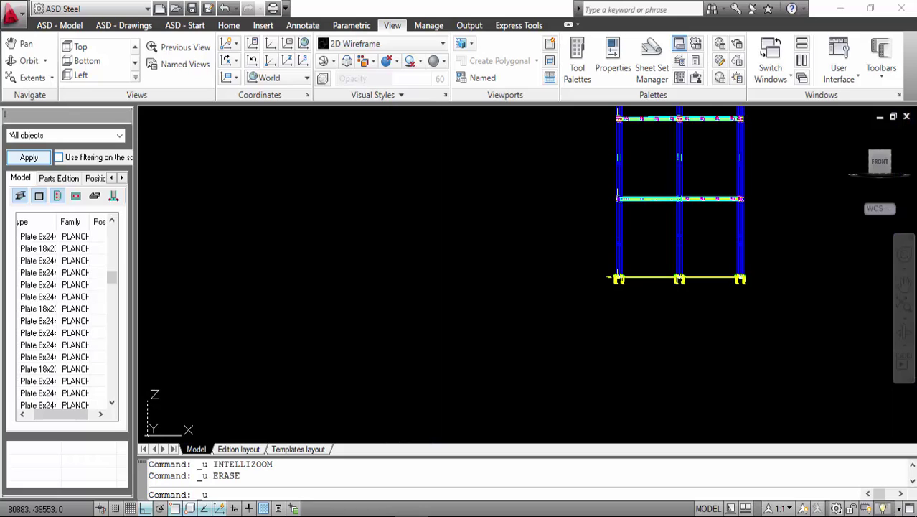
key(ctrl+z)
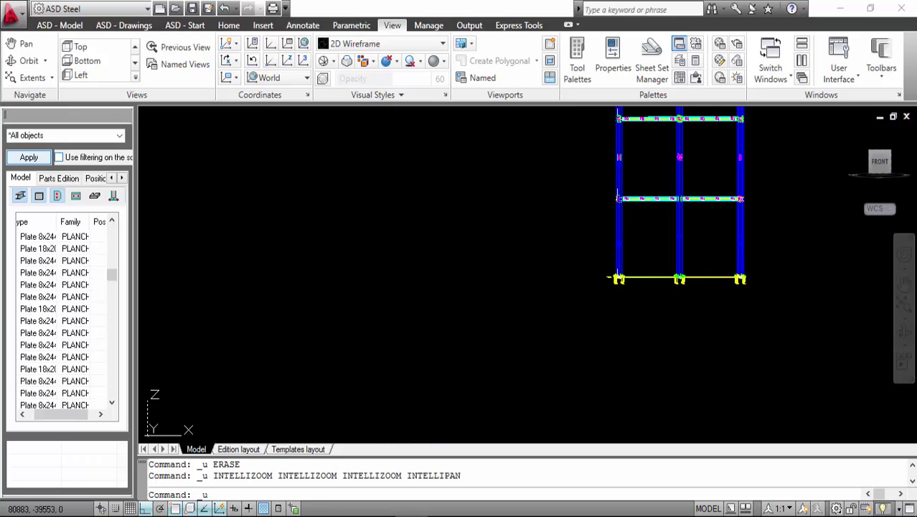
key(ctrl+z)
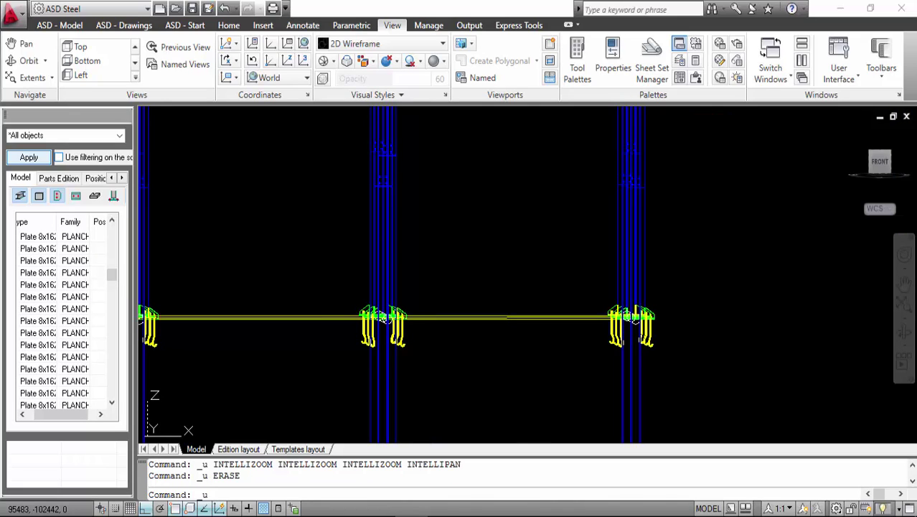
key(ctrl+z)
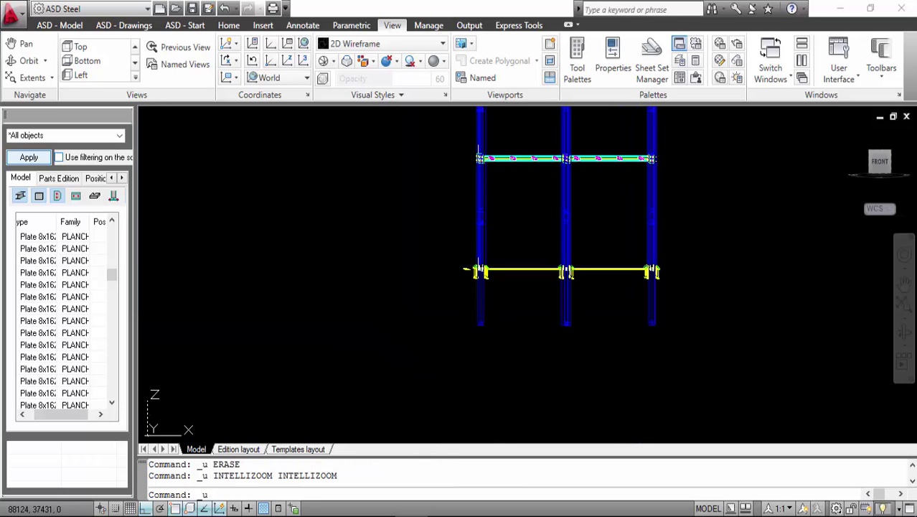
key(ctrl+z)
key(ctrl+z)
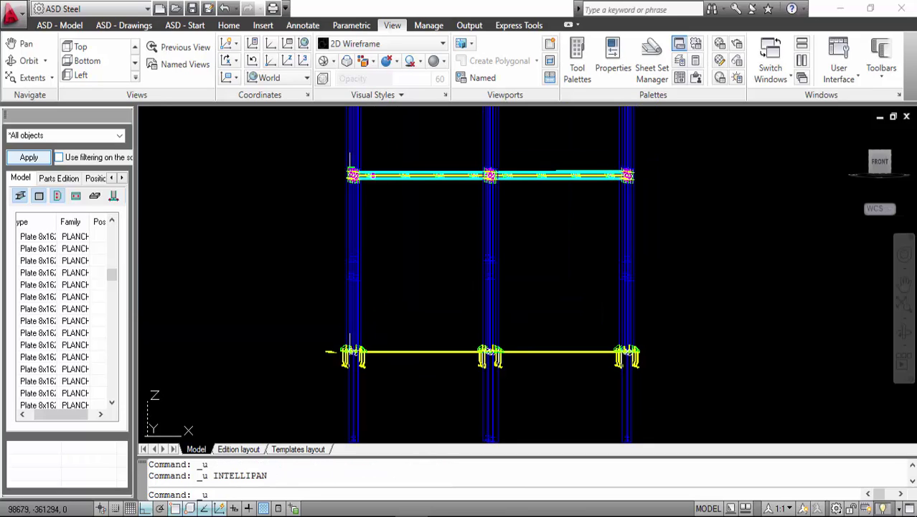
key(ctrl+z)
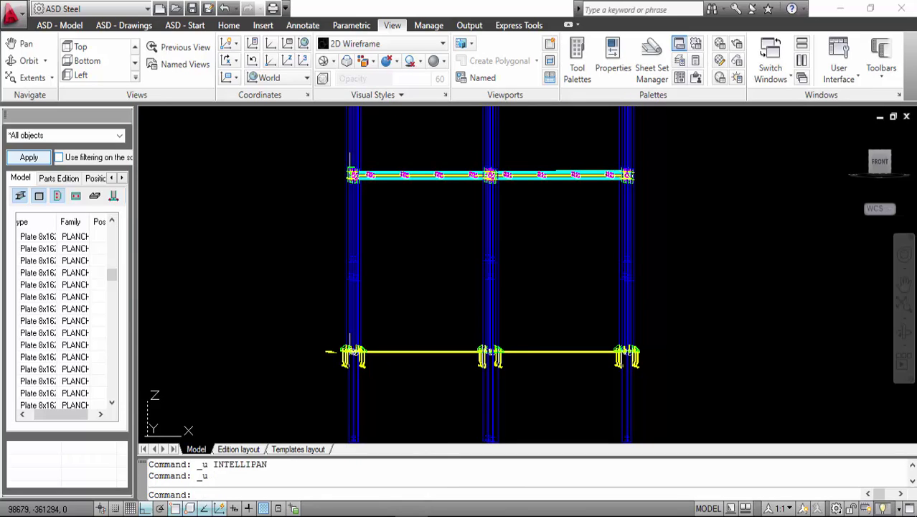
key(ctrl+z)
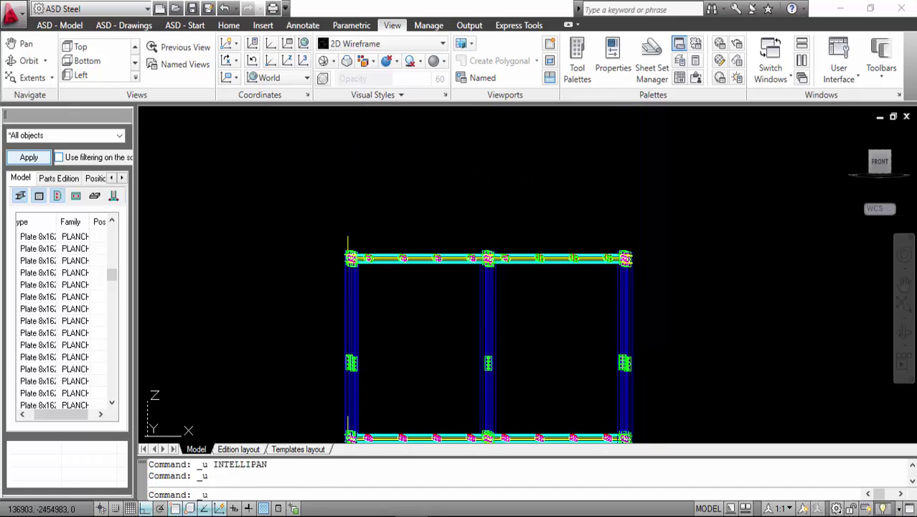
key(ctrl+z)
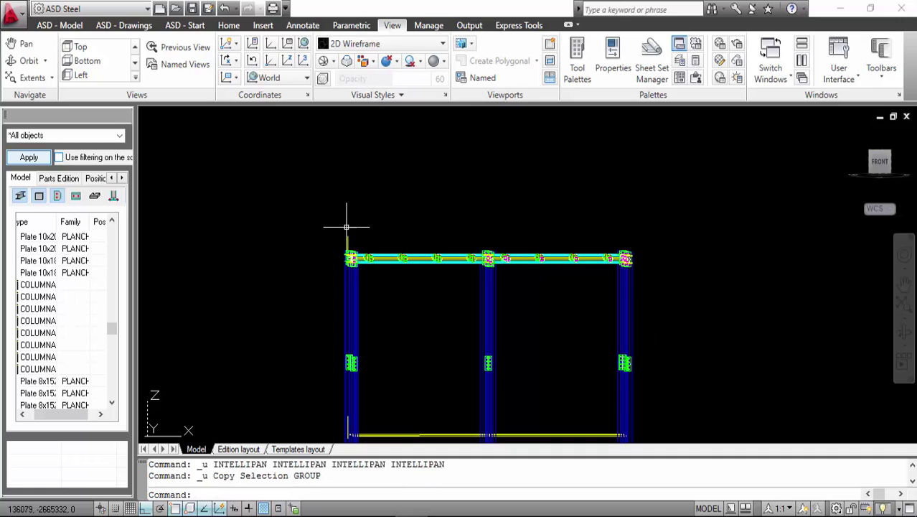
Copy the top beam and its plates 20000 away with Copy Selection.
click(311, 213)
click(717, 280)
right_click(717, 280)
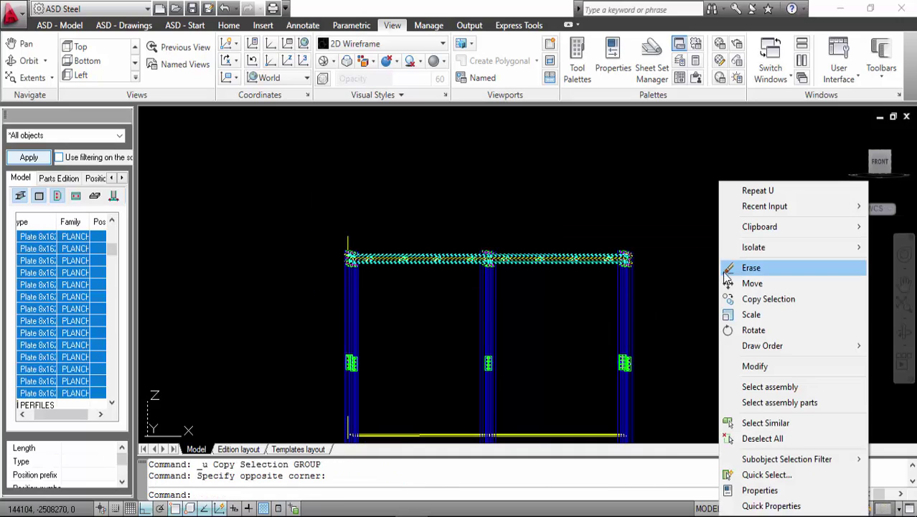
click(744, 298)
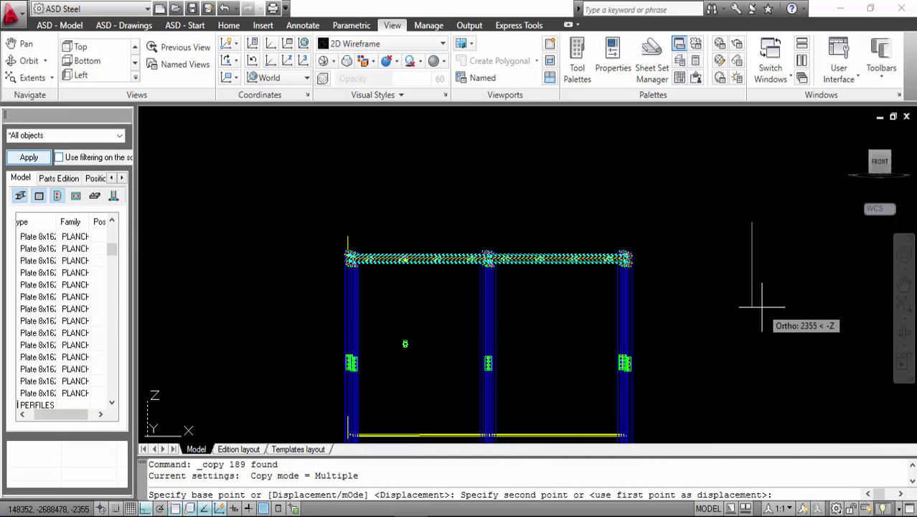
text(2000)
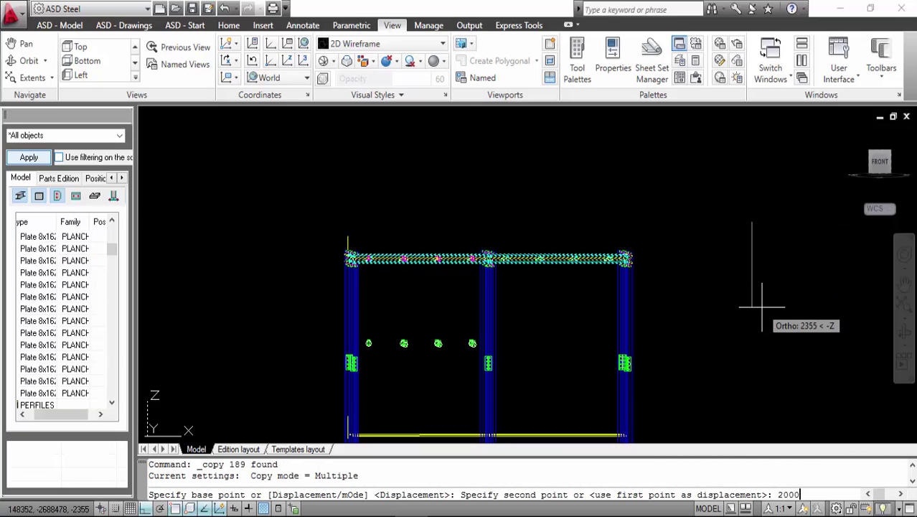
text(0)
key(Return)
key(Escape)
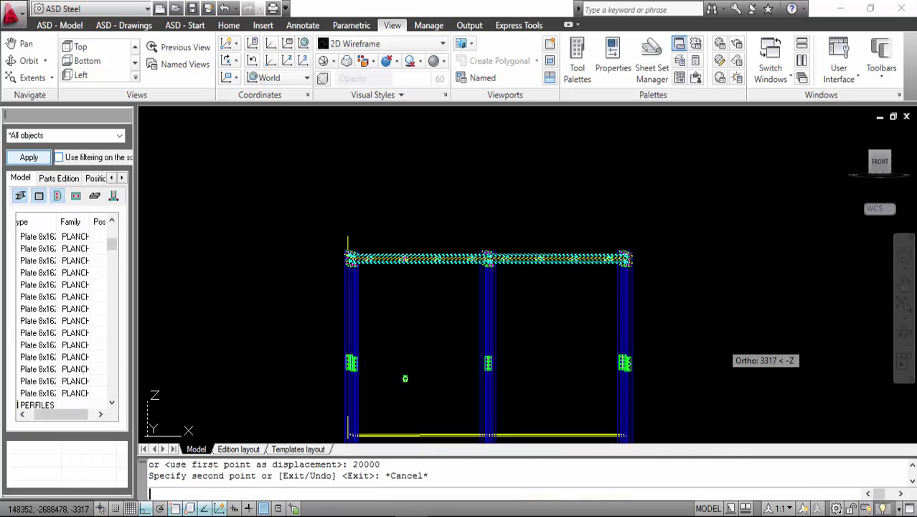
Delete the nine lower HEB 280 columns.
scroll(653, 215, down, 8)
scroll(549, 334, up, 5)
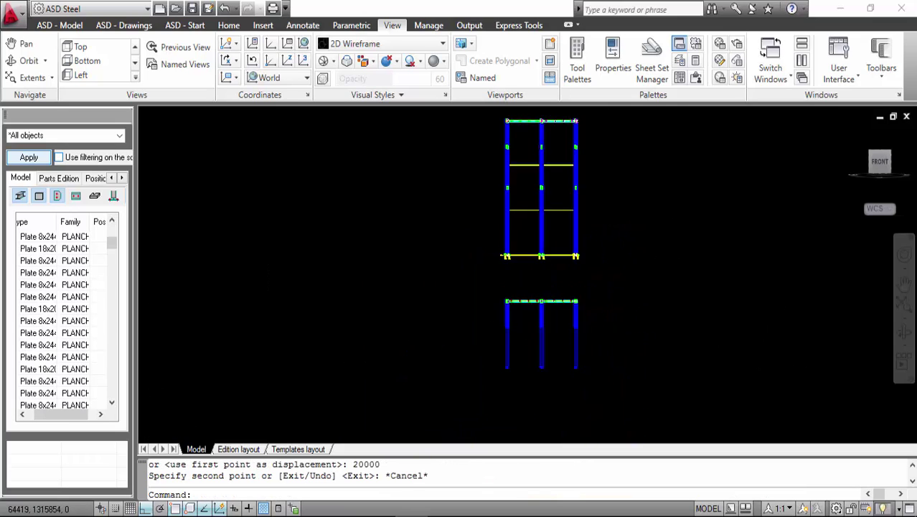
scroll(595, 331, up, 4)
click(627, 345)
click(228, 319)
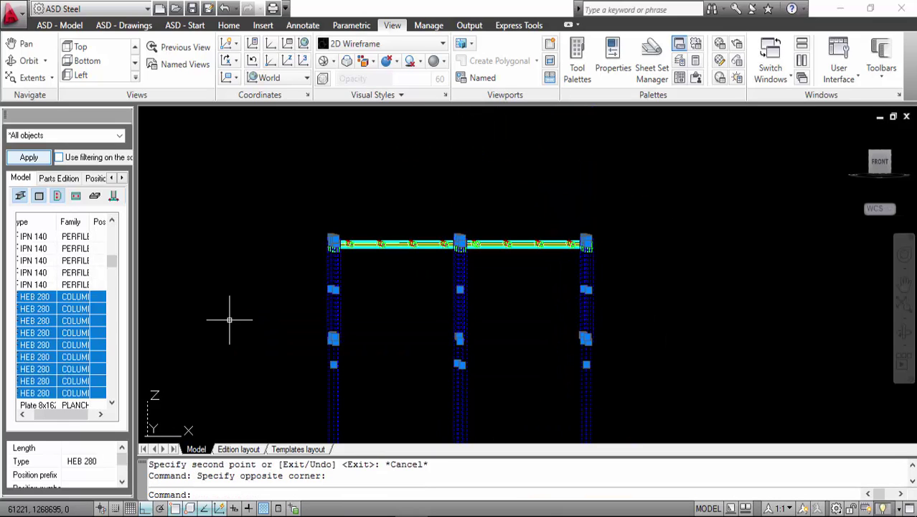
key(Delete)
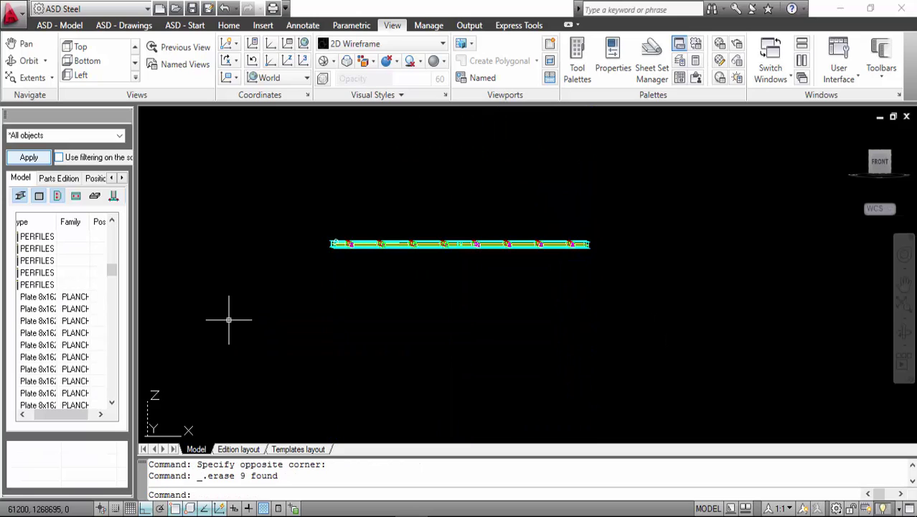
Copy the beam and its plates up 15000 and 10000.
click(302, 174)
click(651, 262)
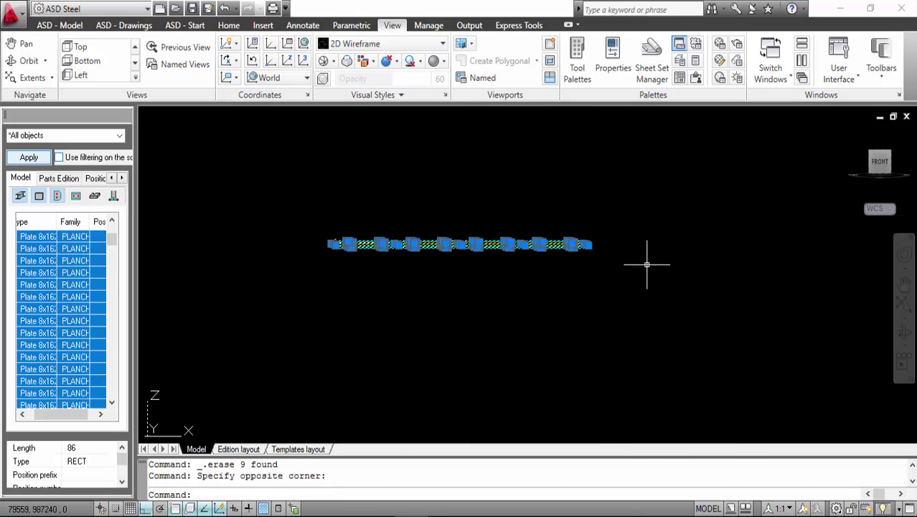
right_click(650, 259)
click(677, 304)
click(676, 297)
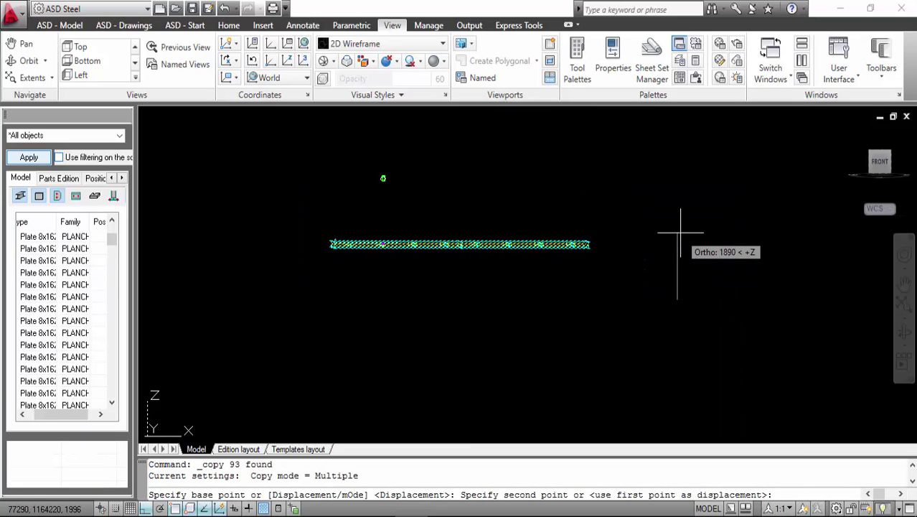
text(1)
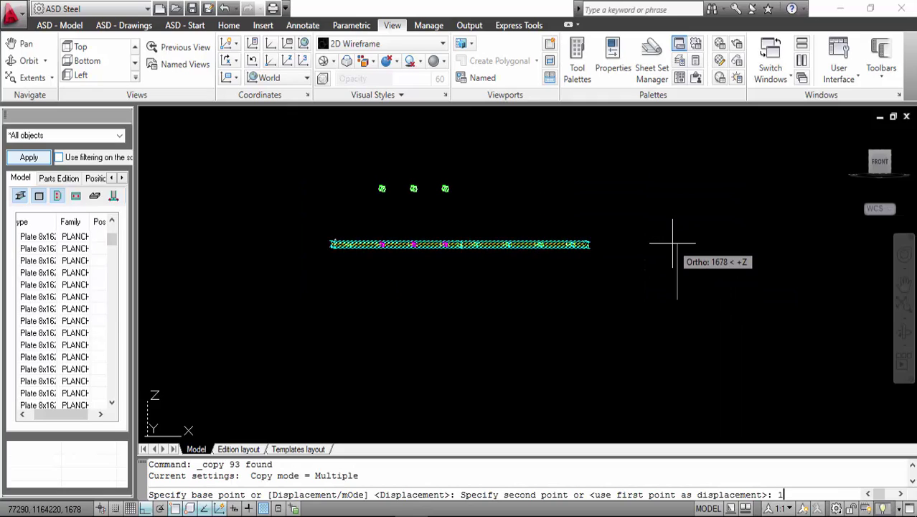
text(5000)
key(Return)
text(1000)
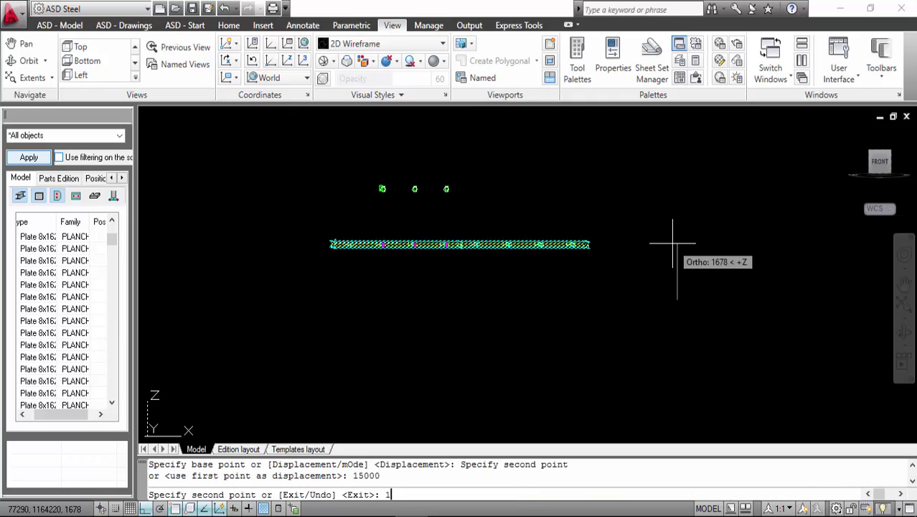
text(0)
key(Return)
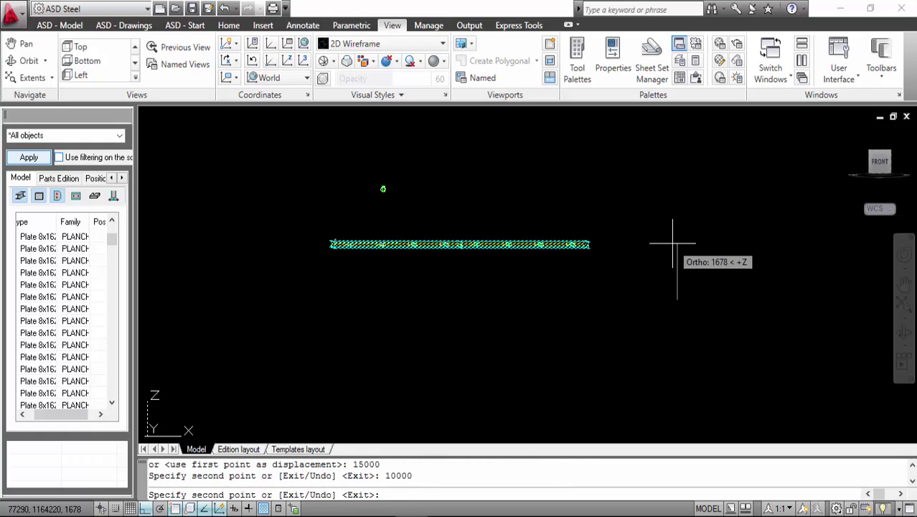
key(Escape)
Erase the original beam level's 93 objects and recentre the frame in the view.
click(655, 230)
click(323, 298)
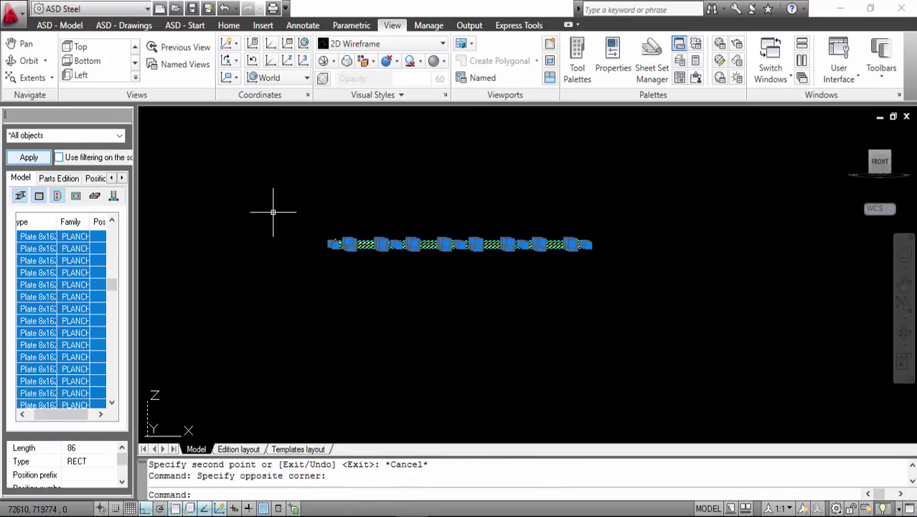
key(Delete)
middle_drag(708, 277, 588, 313)
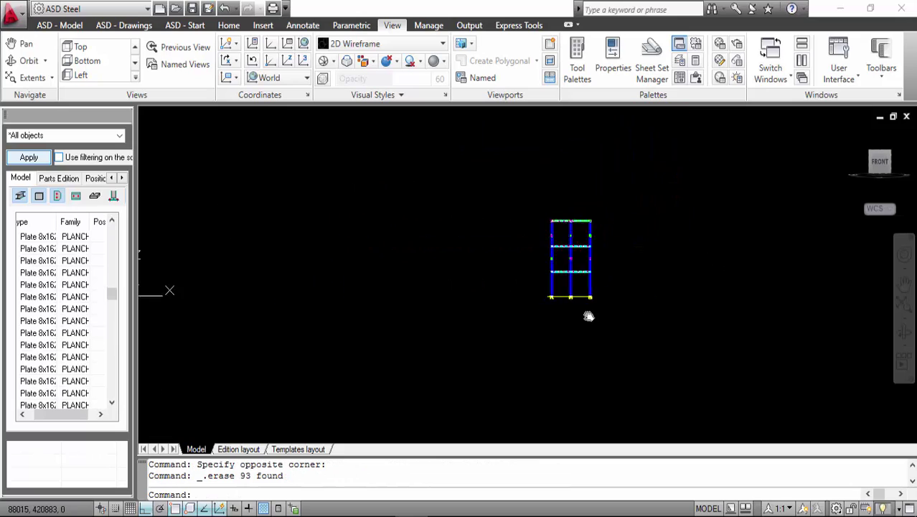
scroll(588, 313, up, 5)
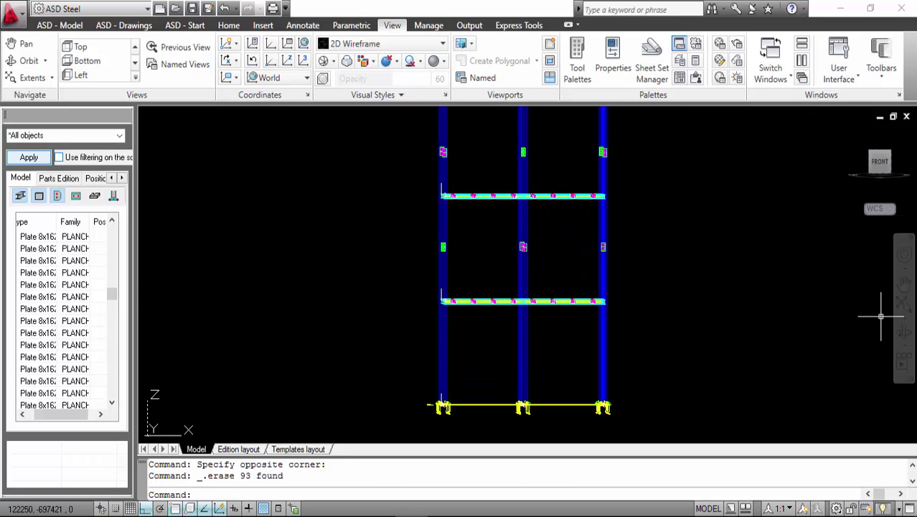
click(904, 330)
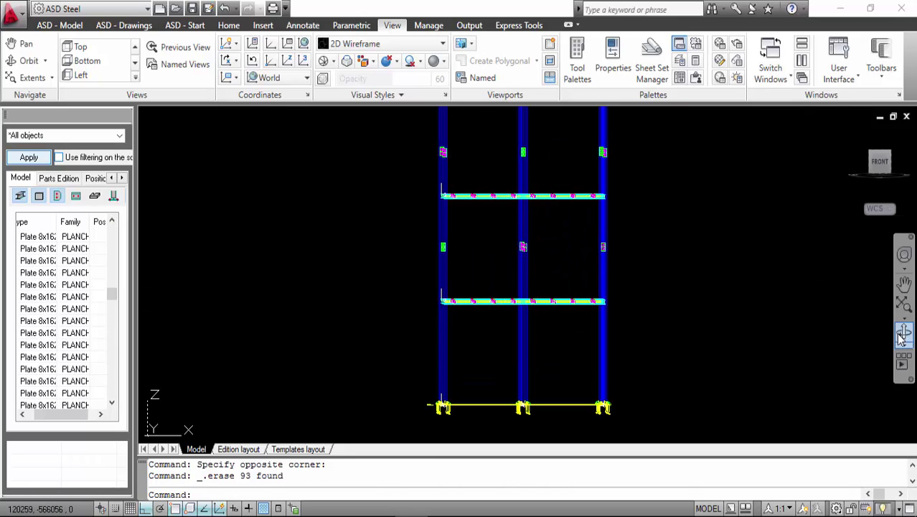
Orbit the frame into an isometric 3D view and zoom onto a bolted beam-to-column joint.
drag(651, 245, 730, 276)
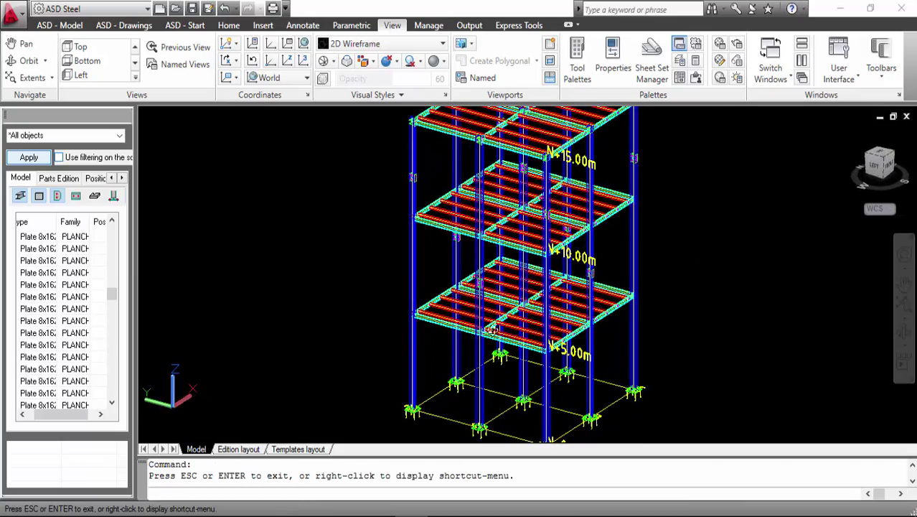
scroll(490, 331, up, 4)
scroll(490, 332, up, 3)
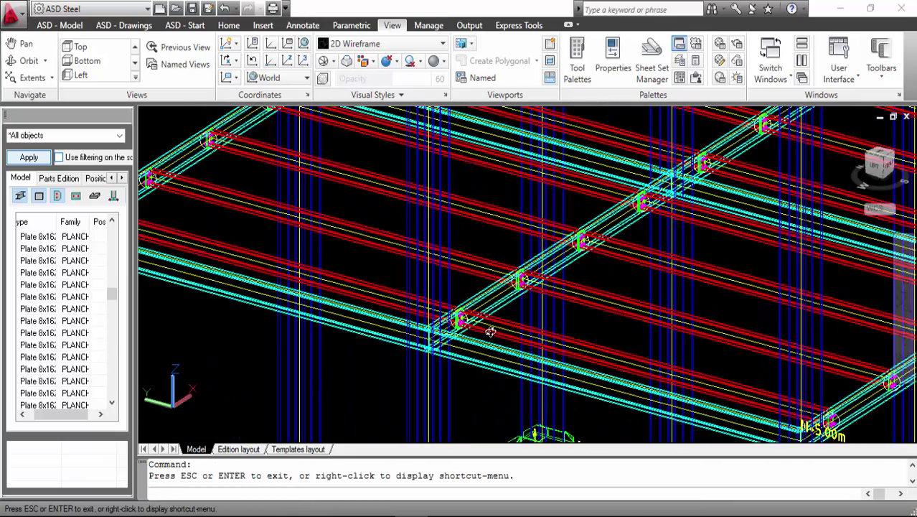
scroll(490, 331, up, 5)
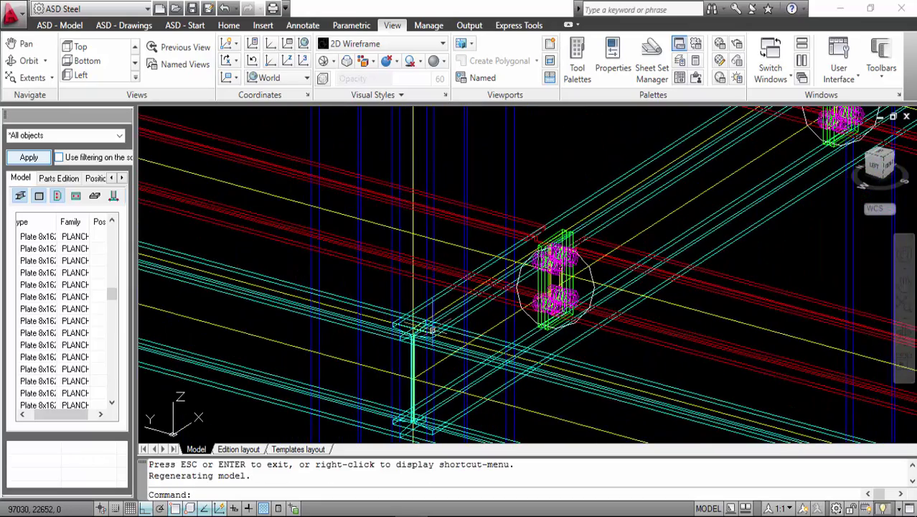
click(432, 330)
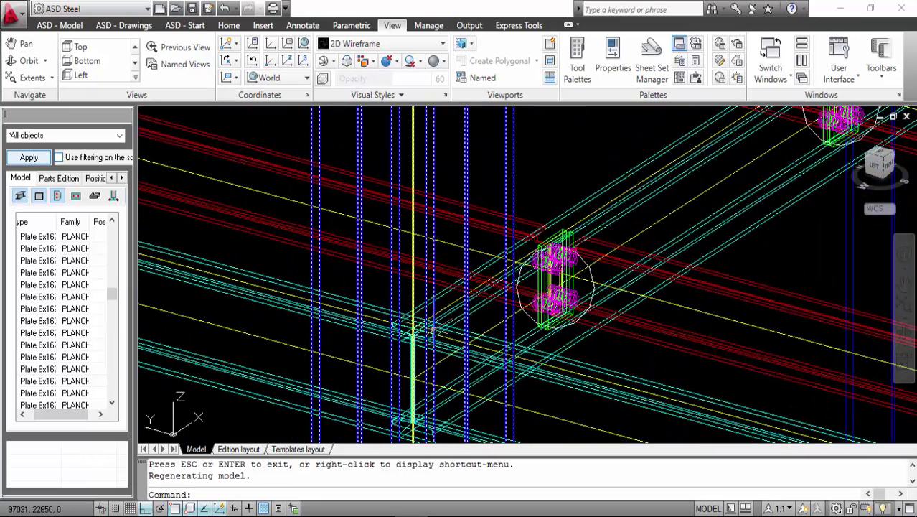
scroll(433, 329, down, 6)
scroll(440, 208, up, 2)
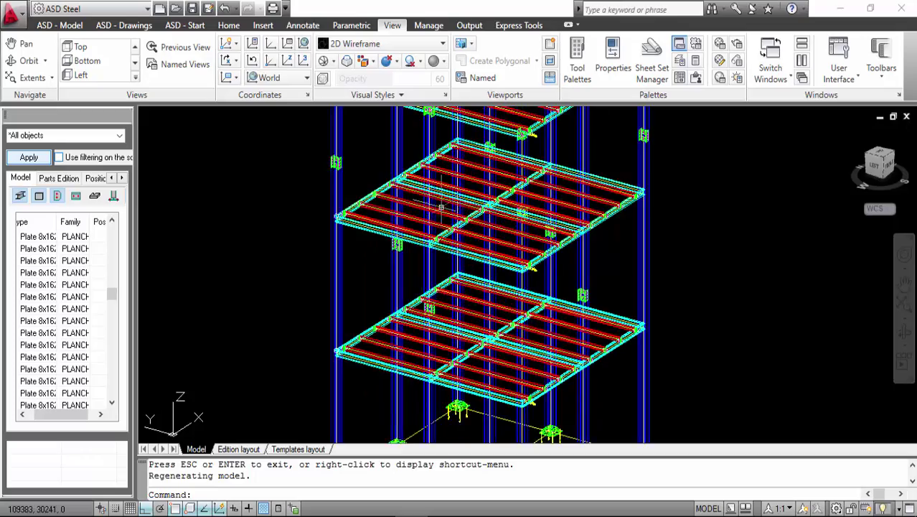
scroll(587, 307, up, 6)
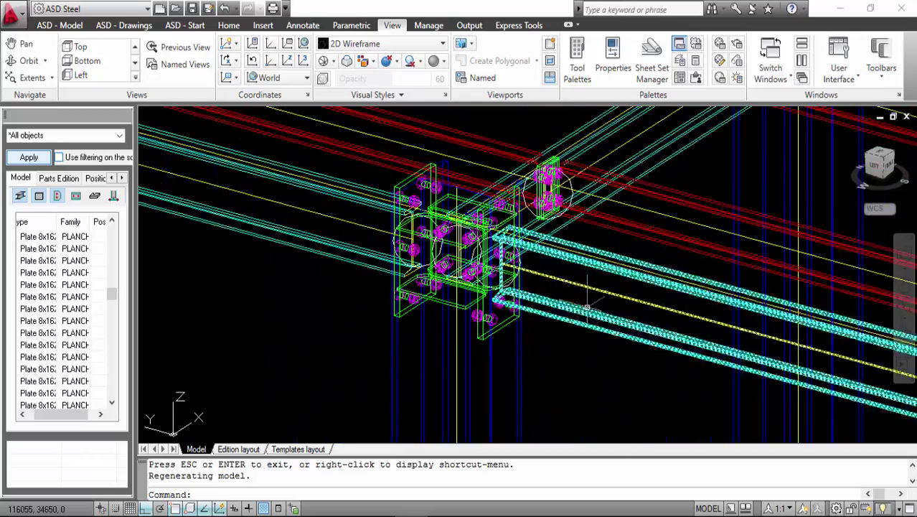
scroll(524, 332, up, 4)
scroll(495, 293, up, 2)
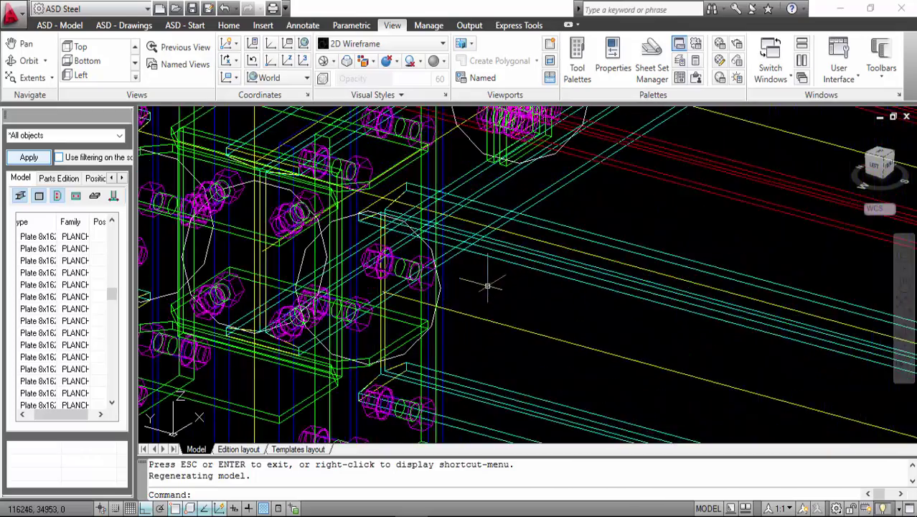
scroll(502, 280, down, 4)
scroll(497, 275, up, 5)
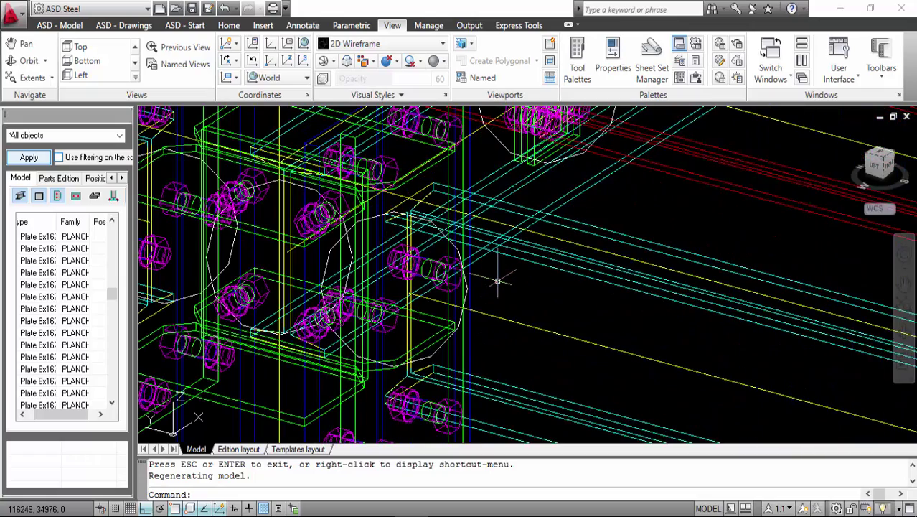
scroll(498, 281, down, 5)
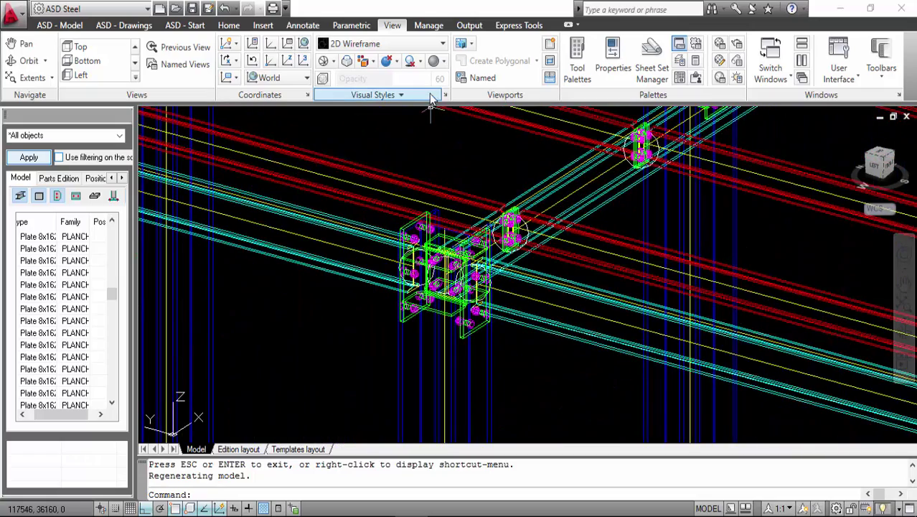
Run Copy connection from the ASD - Model Connections panel, picking the bolted joint as source.
click(60, 25)
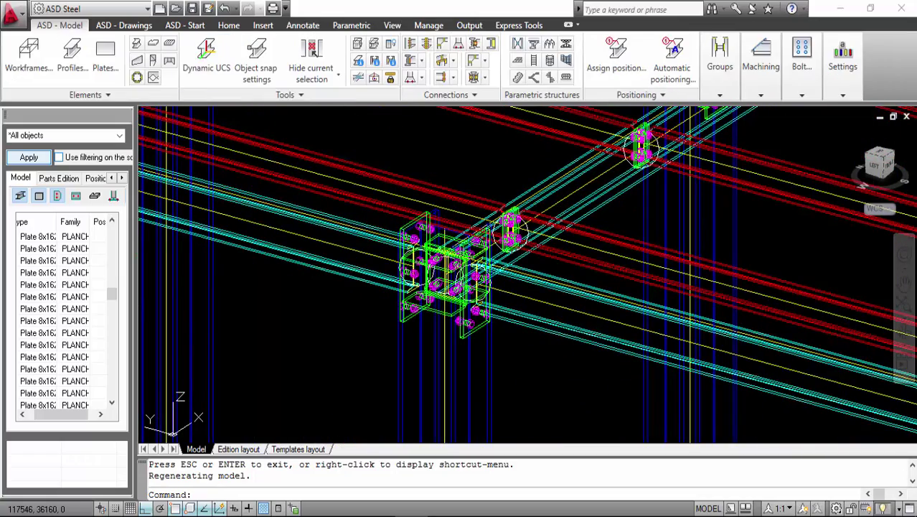
click(447, 95)
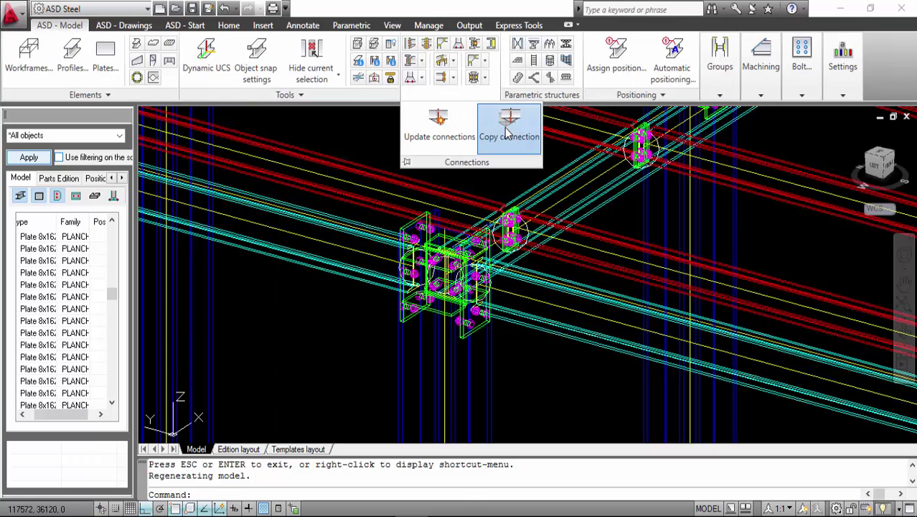
click(507, 131)
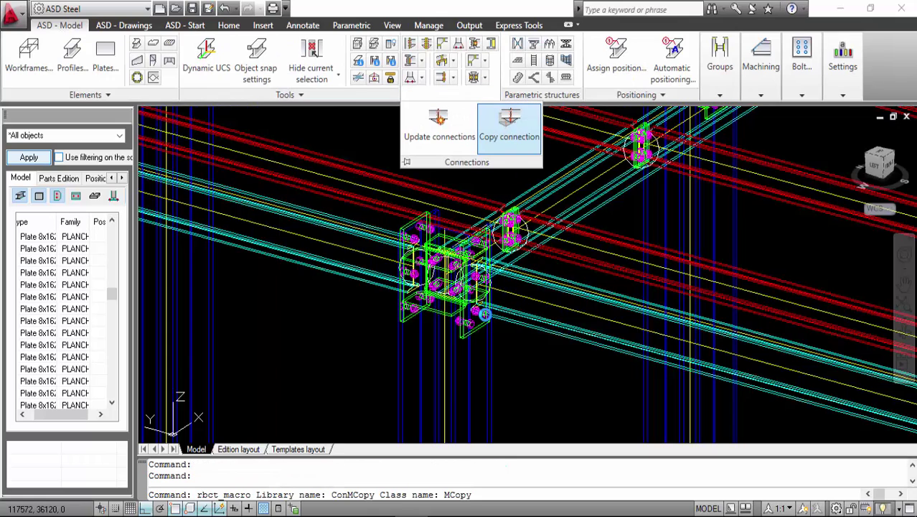
scroll(485, 313, up, 10)
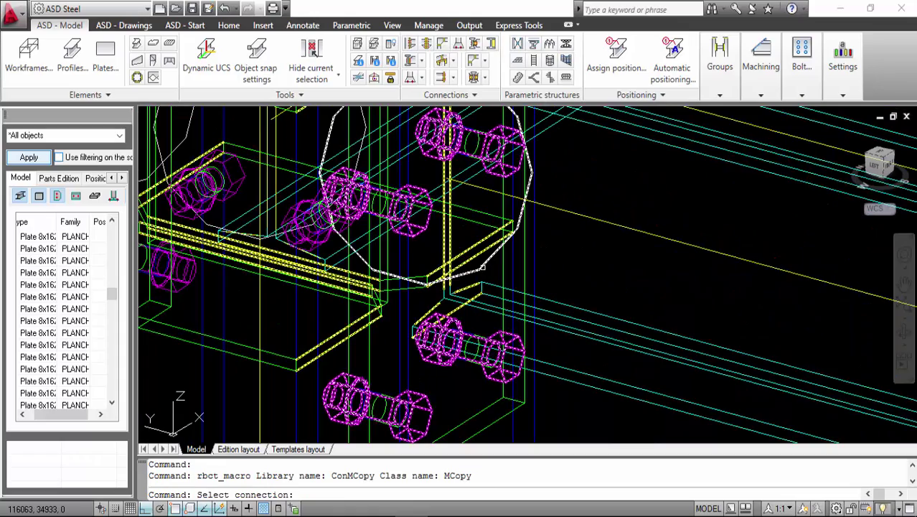
scroll(482, 267, down, 3)
click(483, 267)
scroll(482, 266, down, 8)
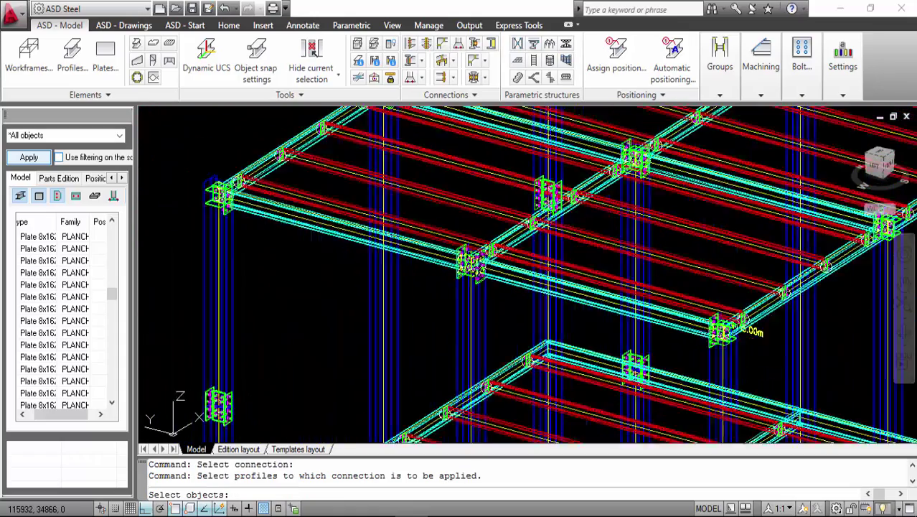
Pick the first three beams, two columns and several floor beams of the frame.
scroll(482, 273, down, 8)
shift+middle_drag(483, 277, 478, 200)
shift+middle_drag(471, 311, 485, 310)
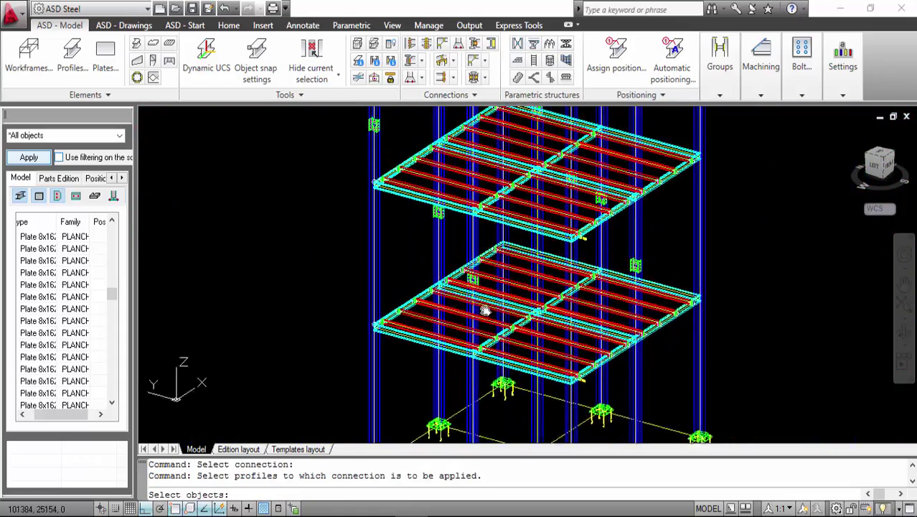
scroll(481, 287, up, 10)
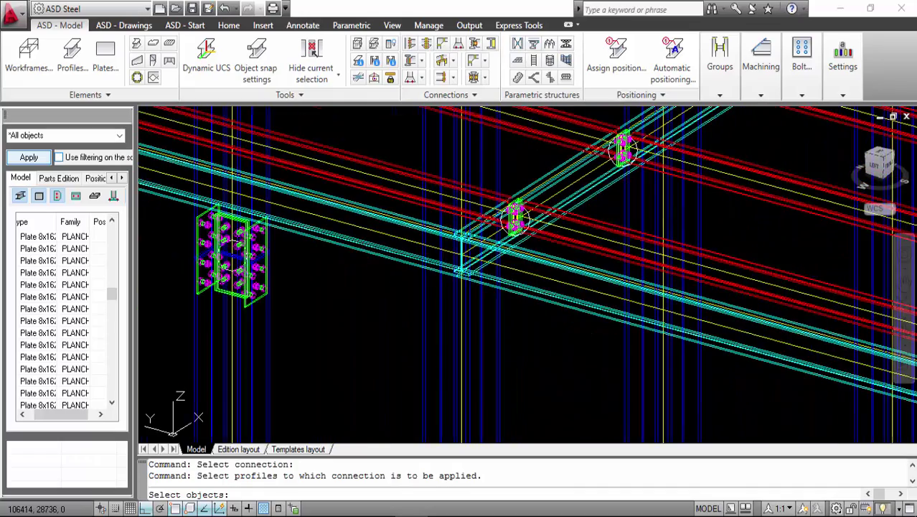
click(505, 291)
click(441, 281)
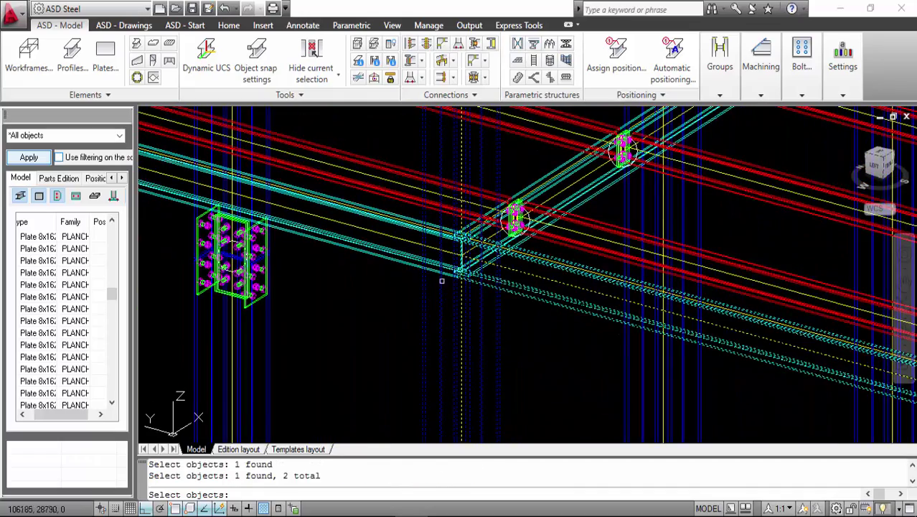
click(415, 269)
scroll(416, 267, down, 4)
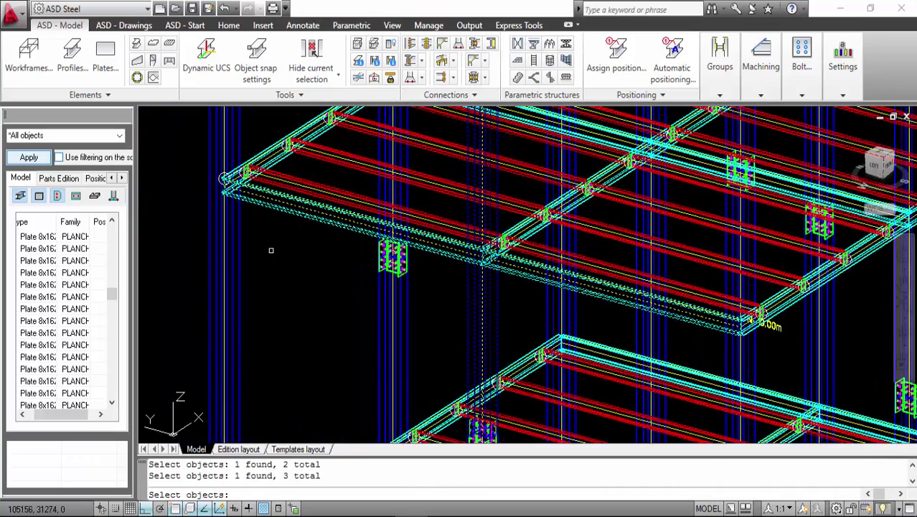
click(235, 228)
middle_drag(761, 356, 647, 302)
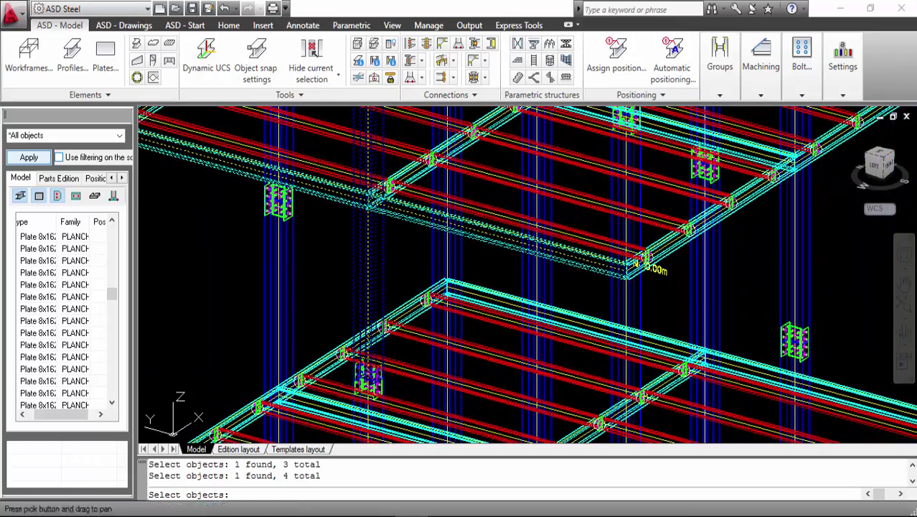
click(638, 300)
middle_drag(808, 190, 658, 282)
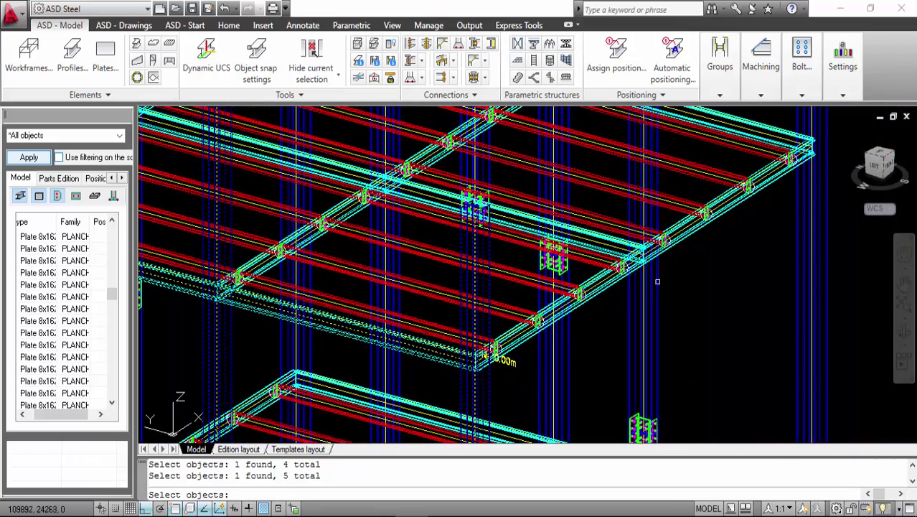
click(608, 251)
click(610, 229)
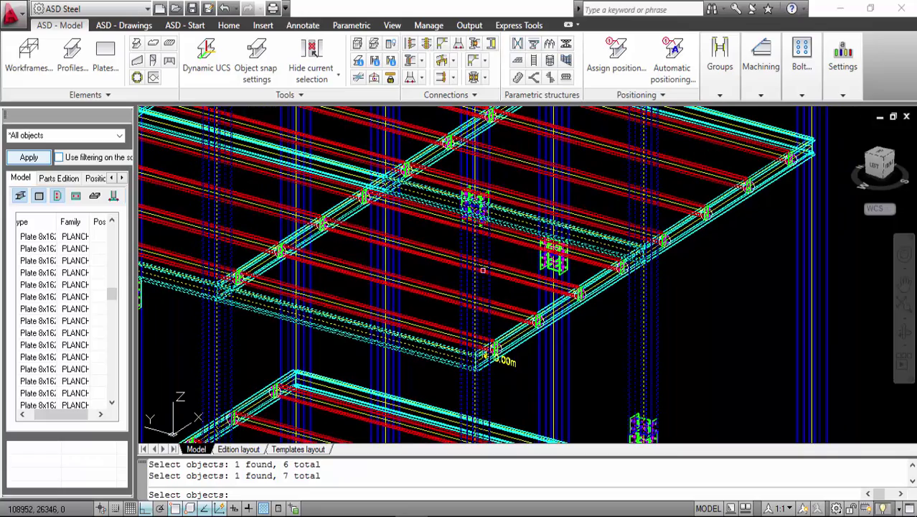
click(399, 225)
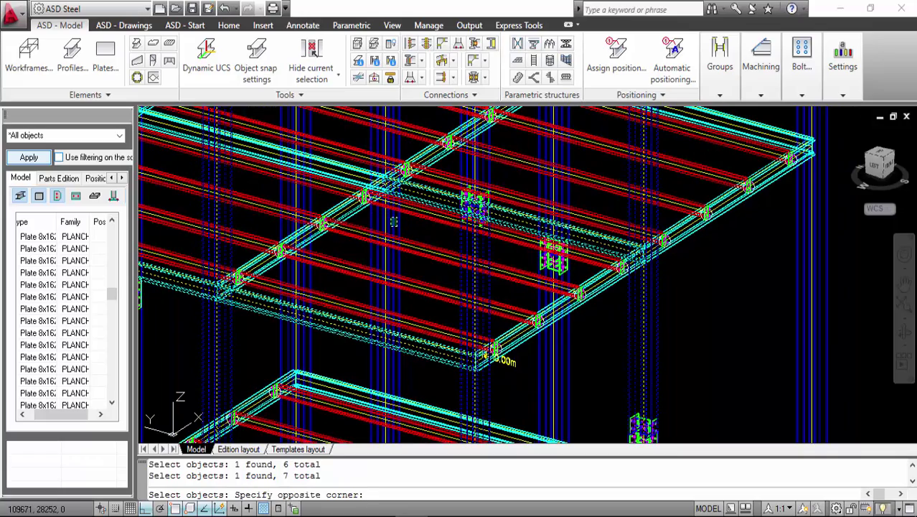
click(393, 219)
Add more columns, floor beams and the long edge beam, using windows for the top beams.
scroll(643, 320, up, 2)
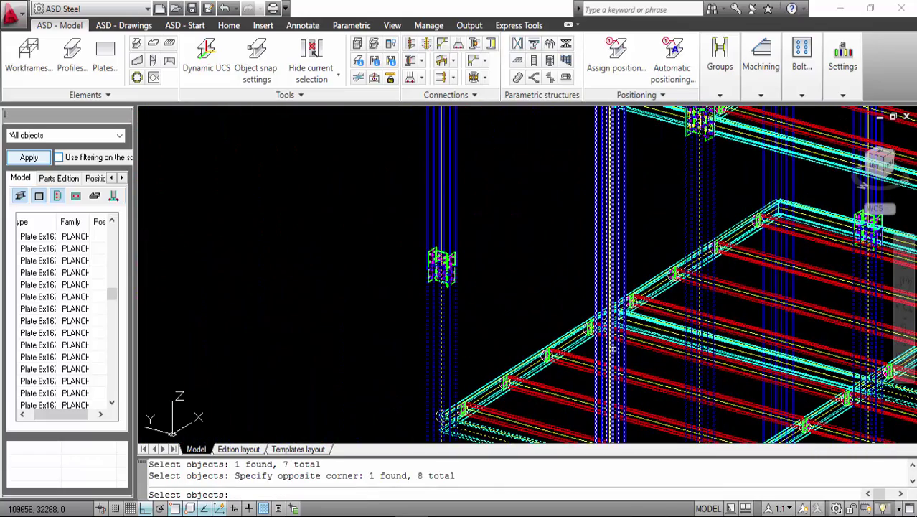
click(616, 350)
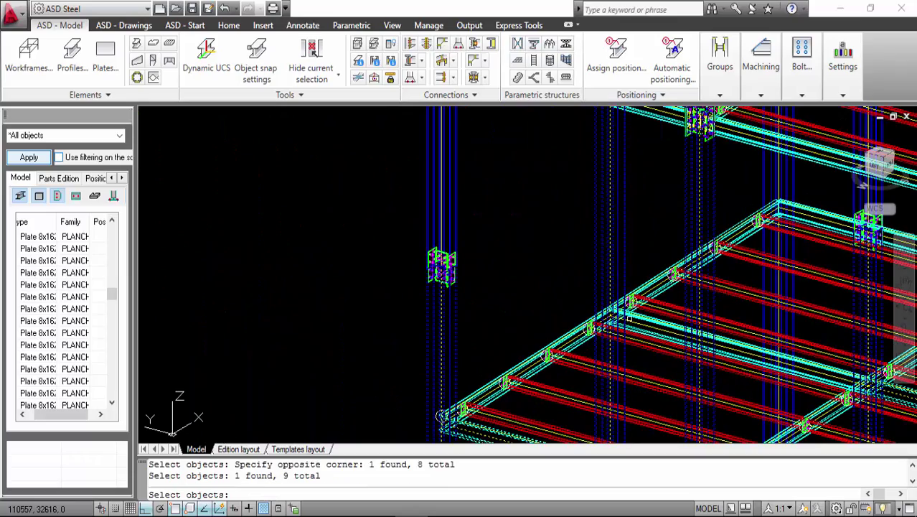
click(630, 311)
middle_drag(630, 310, 449, 336)
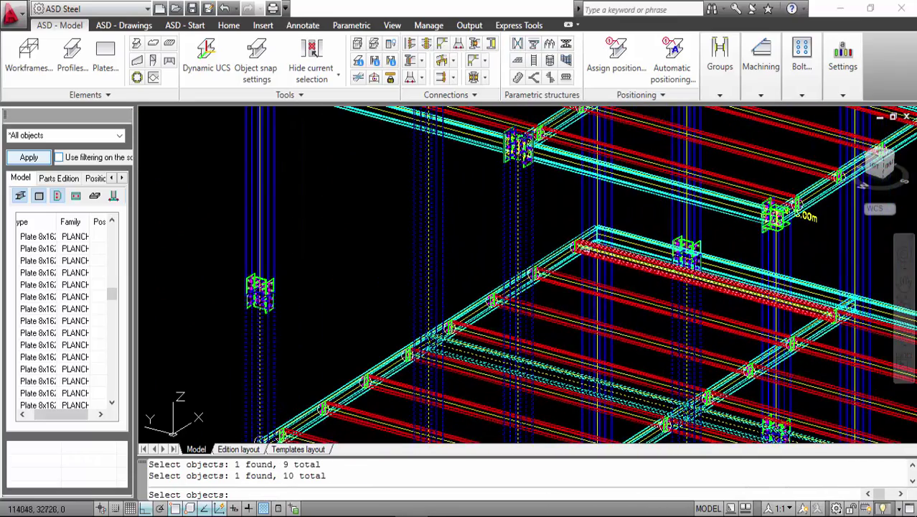
click(610, 204)
scroll(612, 240, up, 3)
click(635, 213)
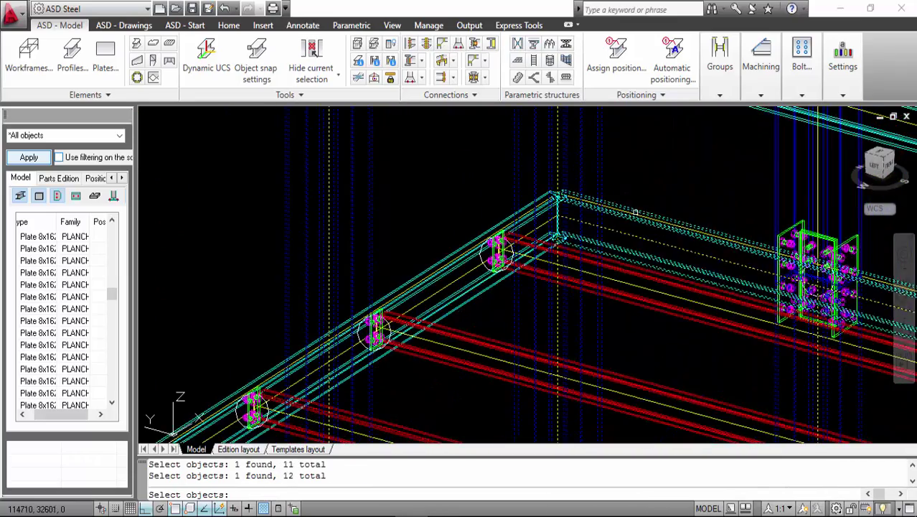
scroll(639, 230, down, 5)
middle_drag(645, 240, 572, 244)
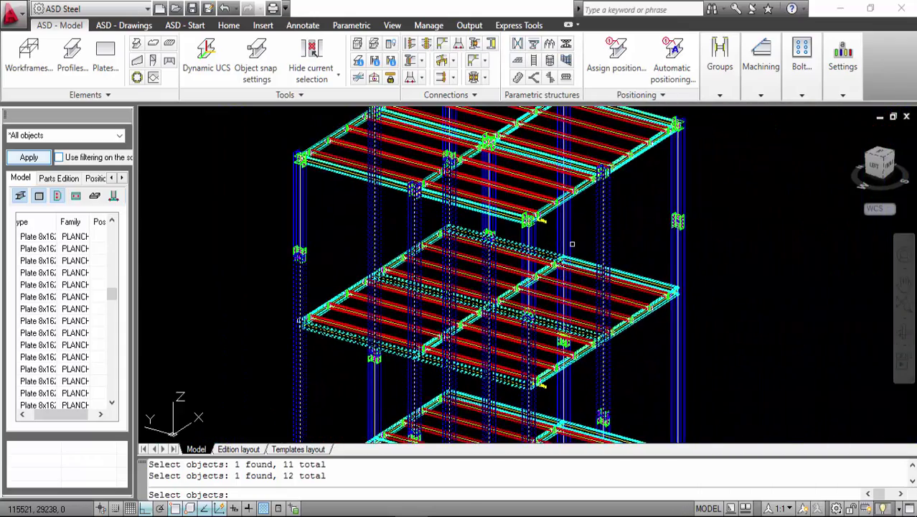
scroll(572, 247, up, 5)
click(709, 310)
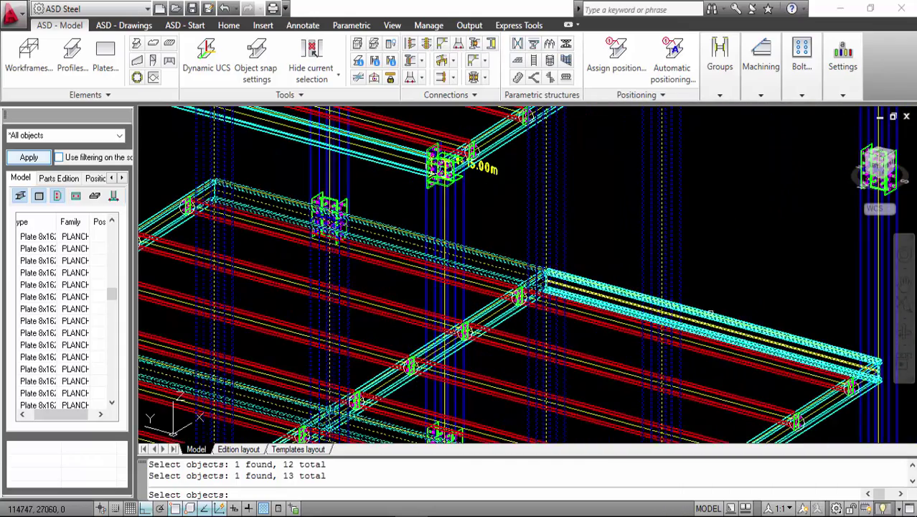
click(709, 309)
scroll(768, 287, down, 2)
scroll(743, 313, up, 2)
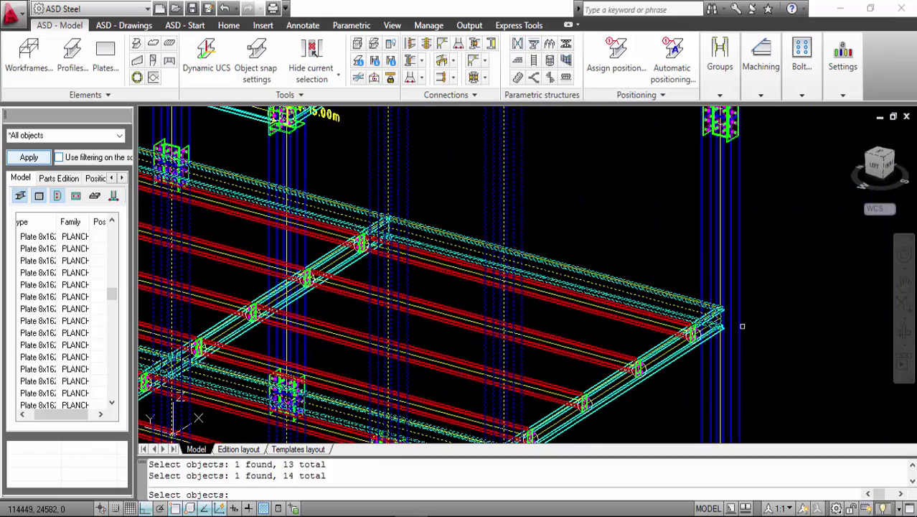
click(742, 327)
scroll(737, 327, down, 6)
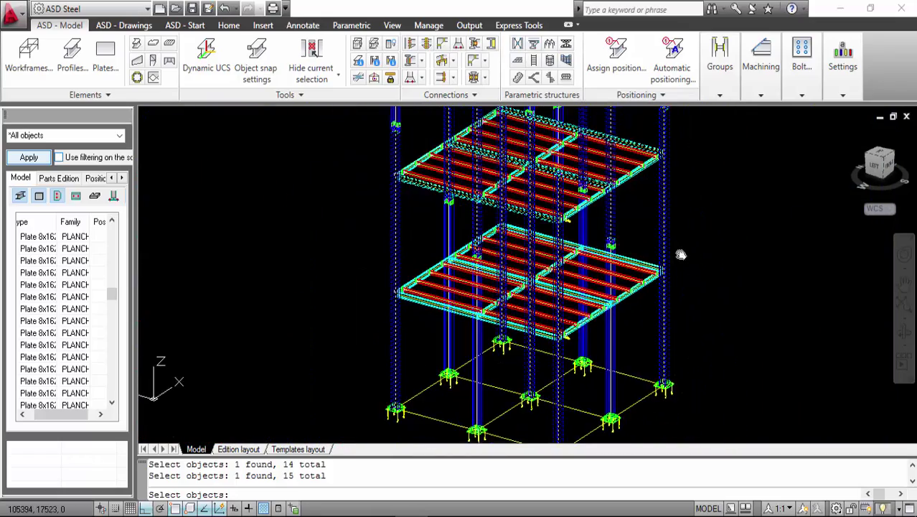
scroll(683, 287, up, 6)
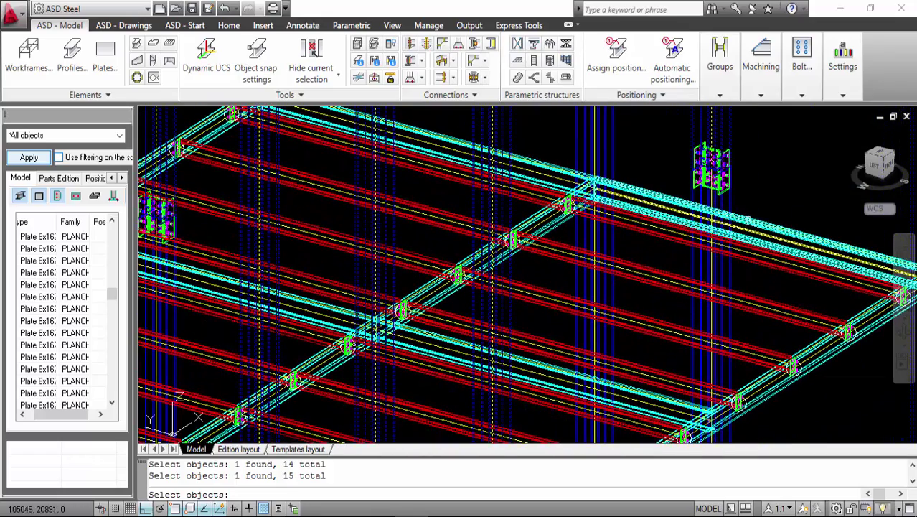
click(746, 219)
click(609, 163)
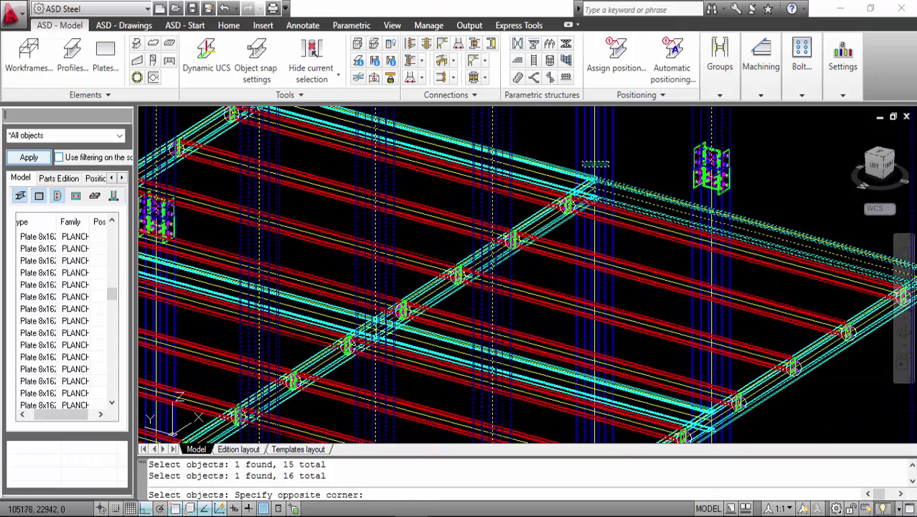
click(582, 167)
click(591, 159)
click(607, 162)
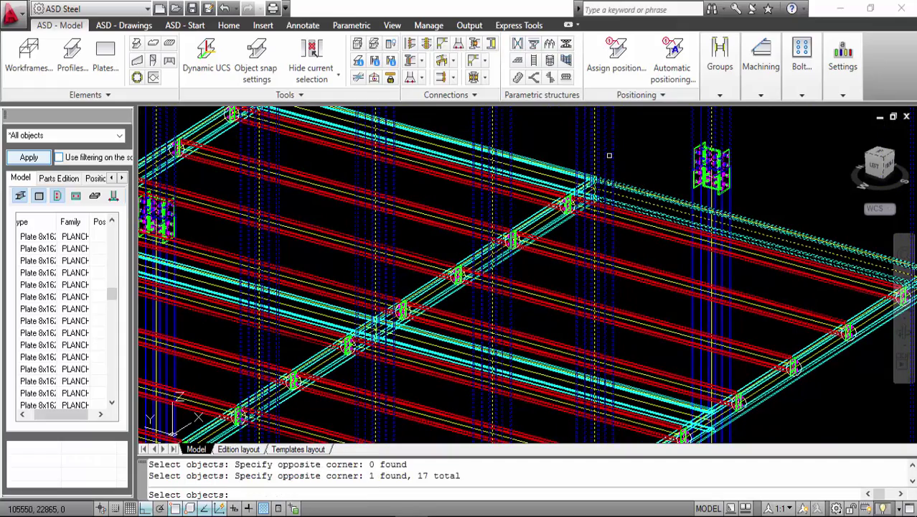
click(562, 165)
Add the remaining columns and edge beams to reach 25 members, then confirm the selection.
scroll(721, 350, down, 6)
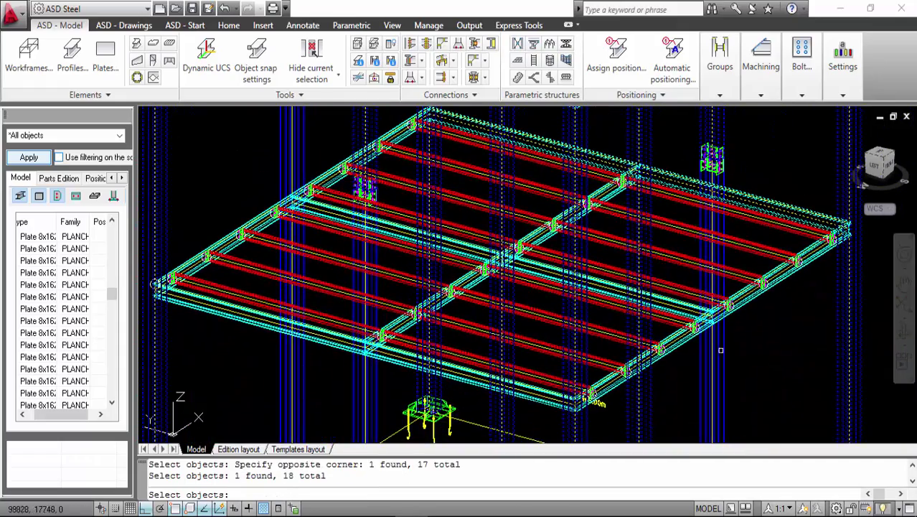
click(721, 350)
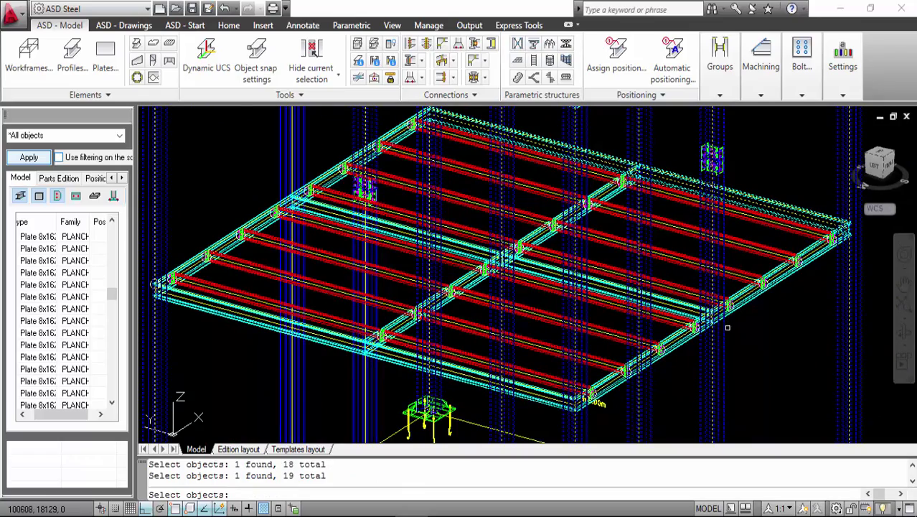
scroll(726, 328, up, 4)
click(727, 244)
scroll(727, 245, down, 3)
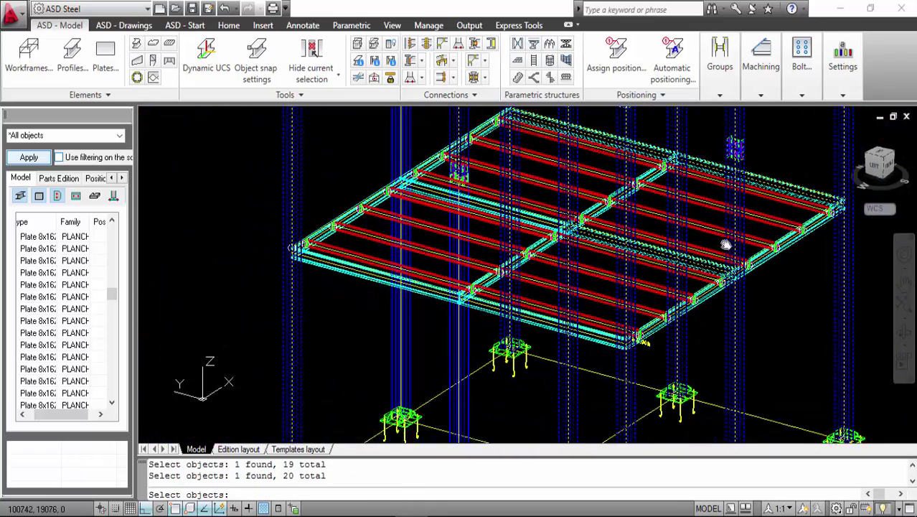
middle_drag(726, 245, 740, 219)
click(480, 296)
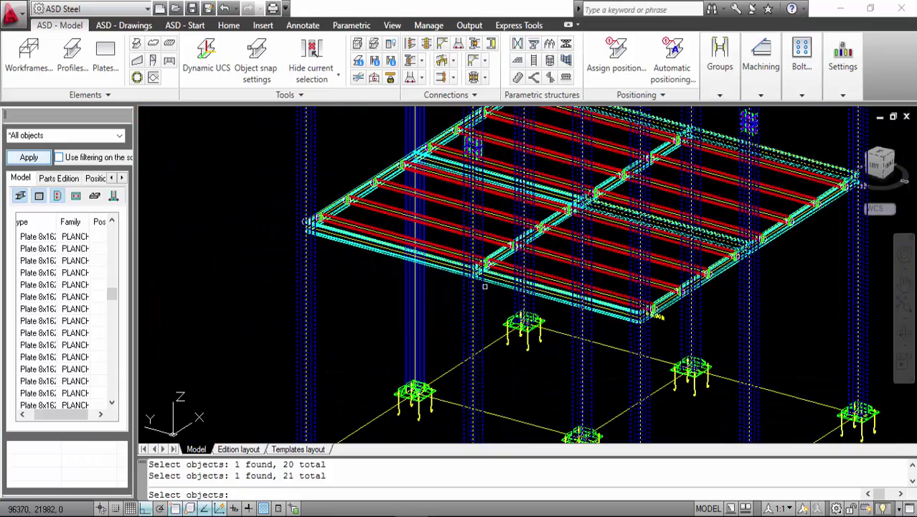
click(485, 286)
click(454, 274)
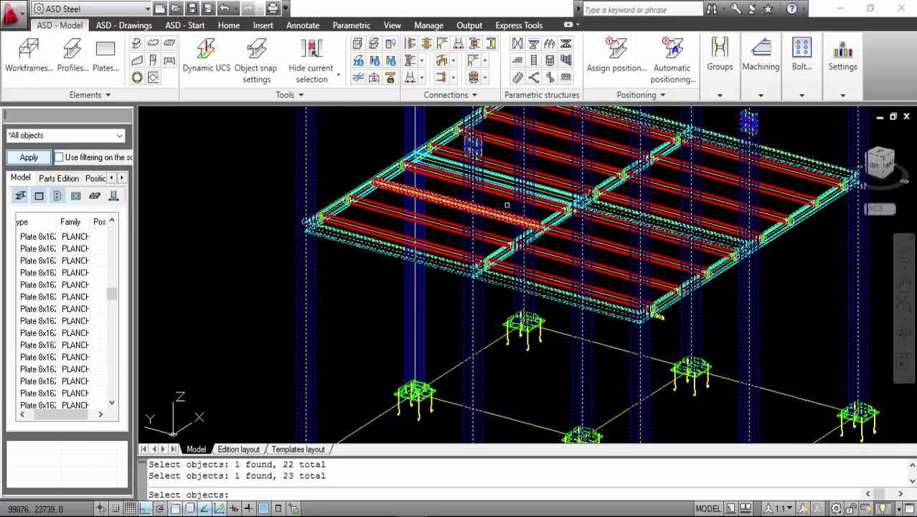
click(495, 177)
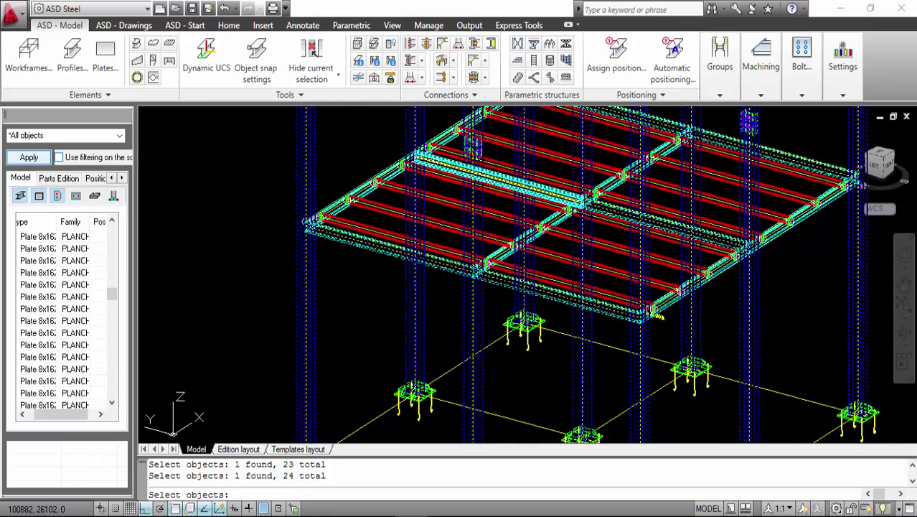
scroll(657, 317, up, 3)
click(435, 154)
scroll(436, 205, down, 6)
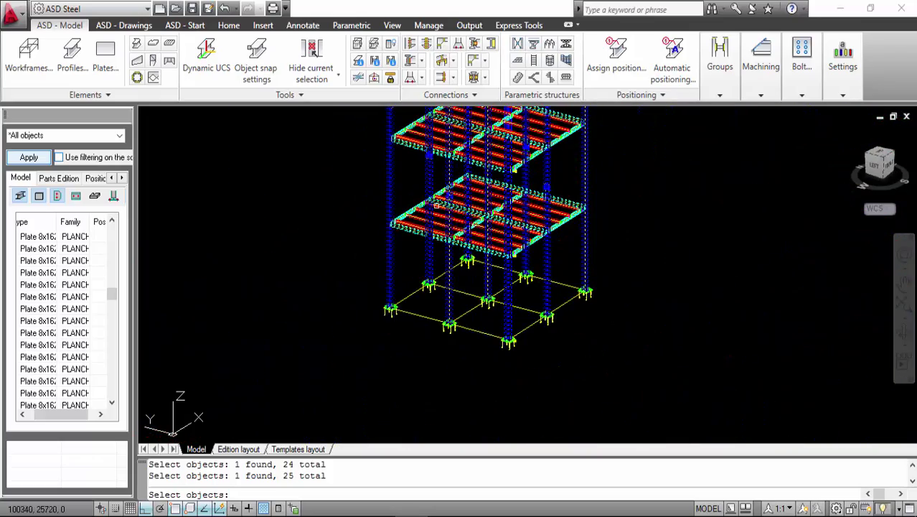
middle_drag(630, 153, 629, 280)
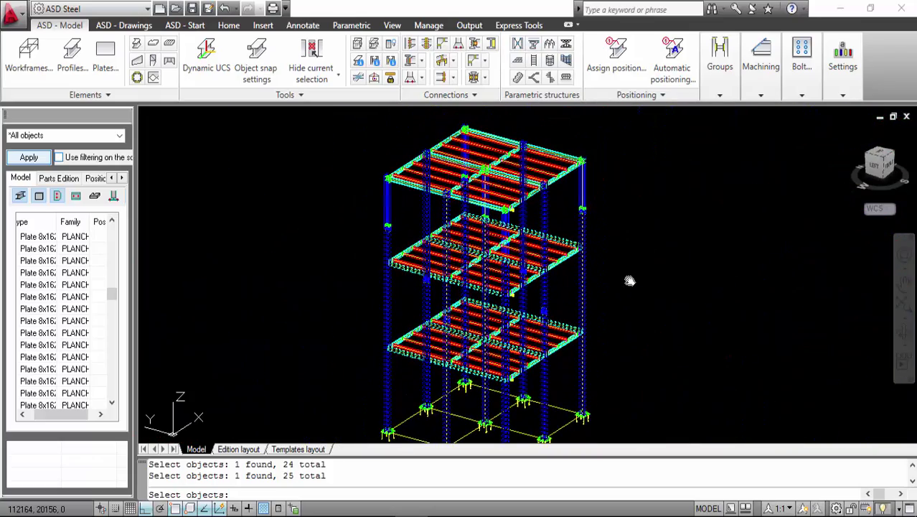
key(Return)
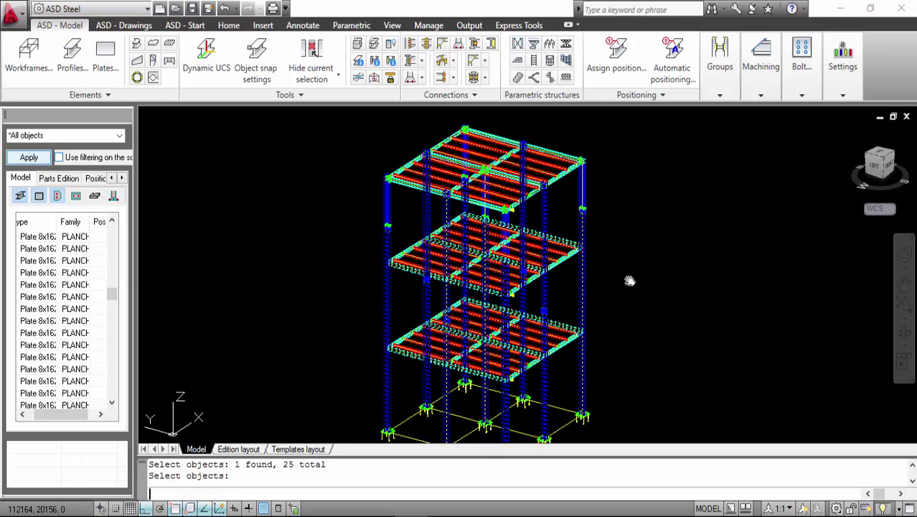
End the command, then zoom, pan and orbit around a bolted beam-to-column connection.
key(Return)
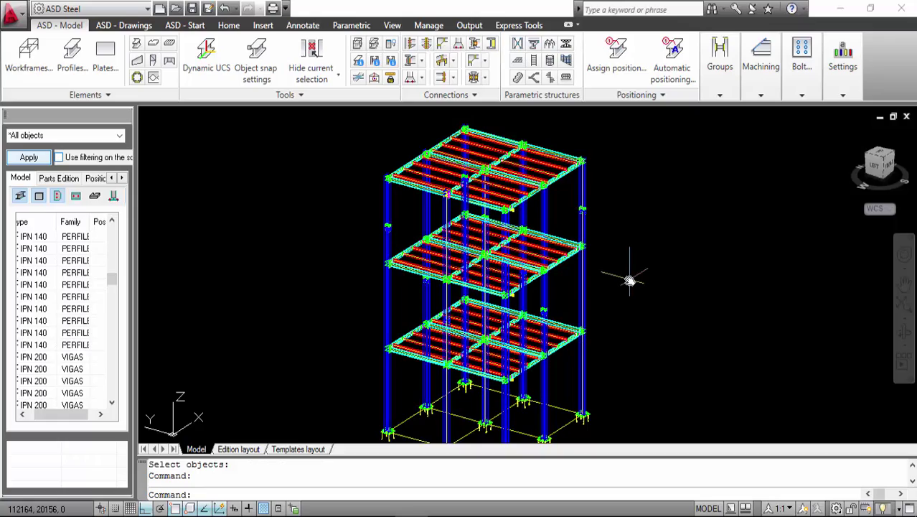
scroll(434, 353, up, 1)
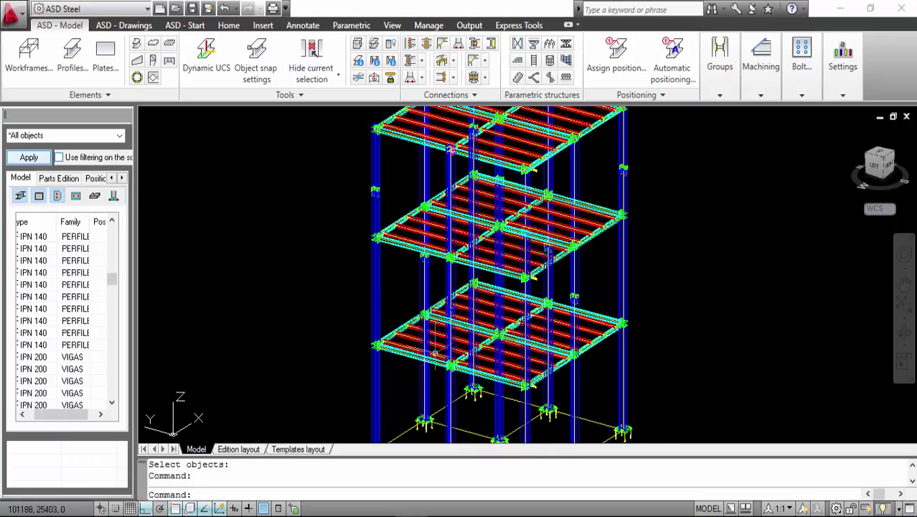
scroll(434, 352, up, 4)
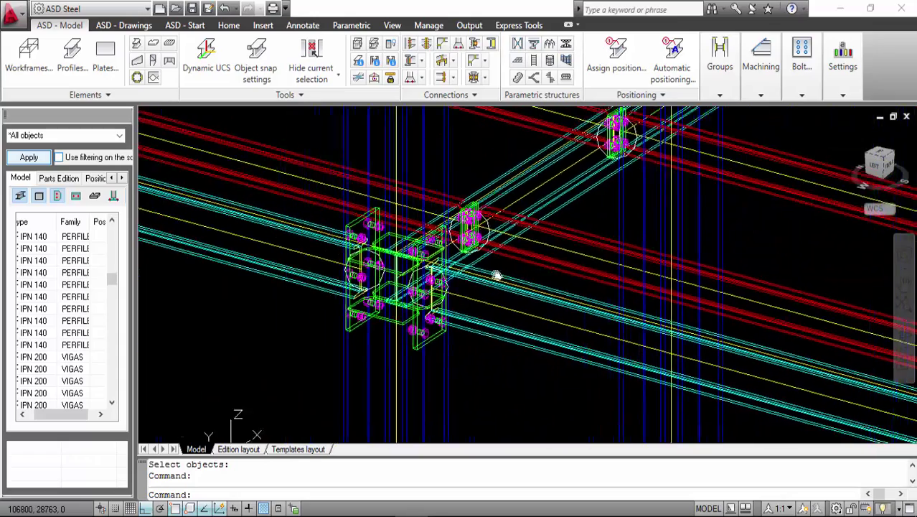
middle_drag(496, 276, 510, 314)
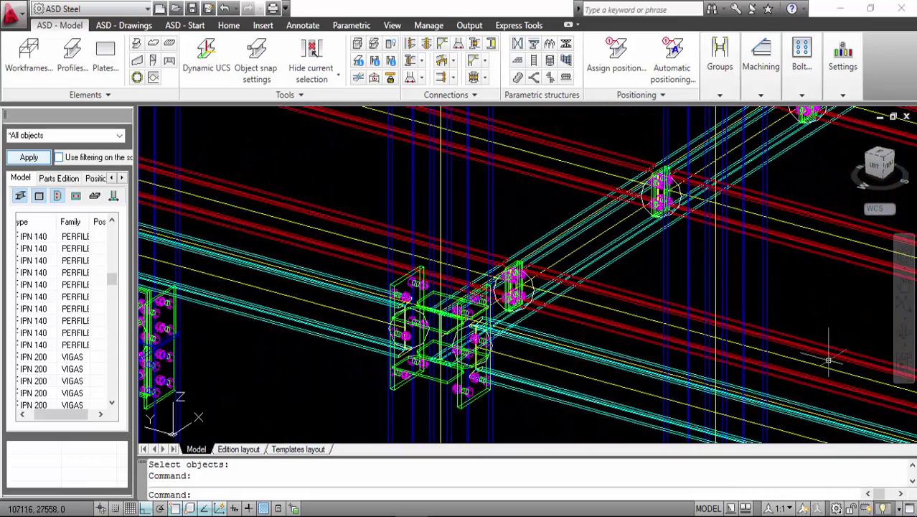
click(808, 332)
shift+middle_drag(634, 341, 454, 279)
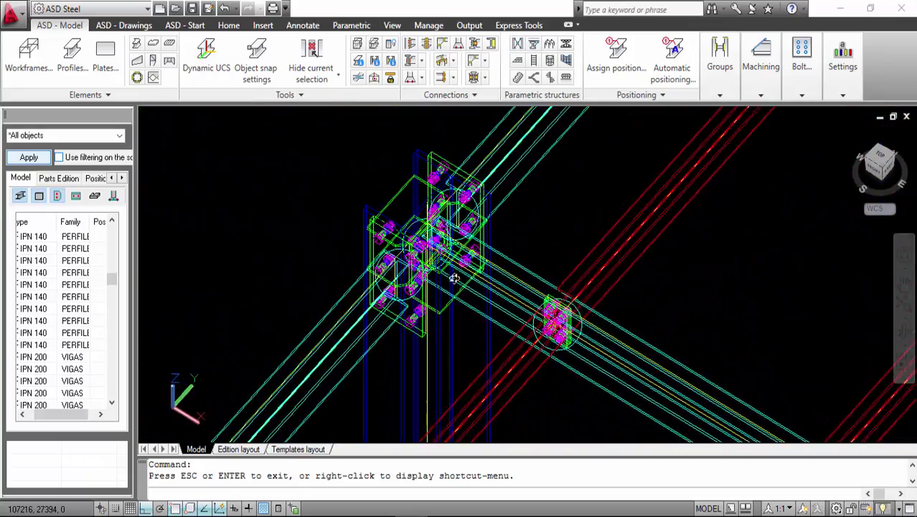
scroll(454, 279, up, 5)
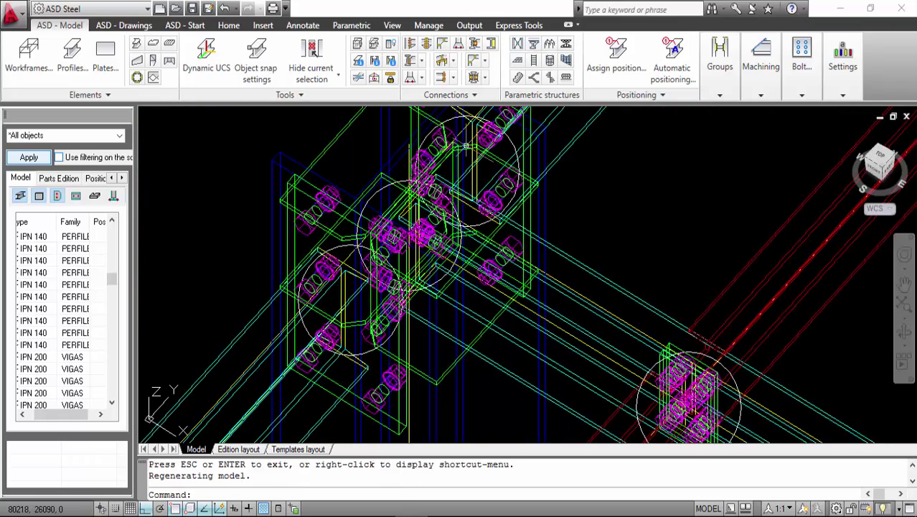
Start Copy connection and pick the existing bolted connection as the source.
click(446, 95)
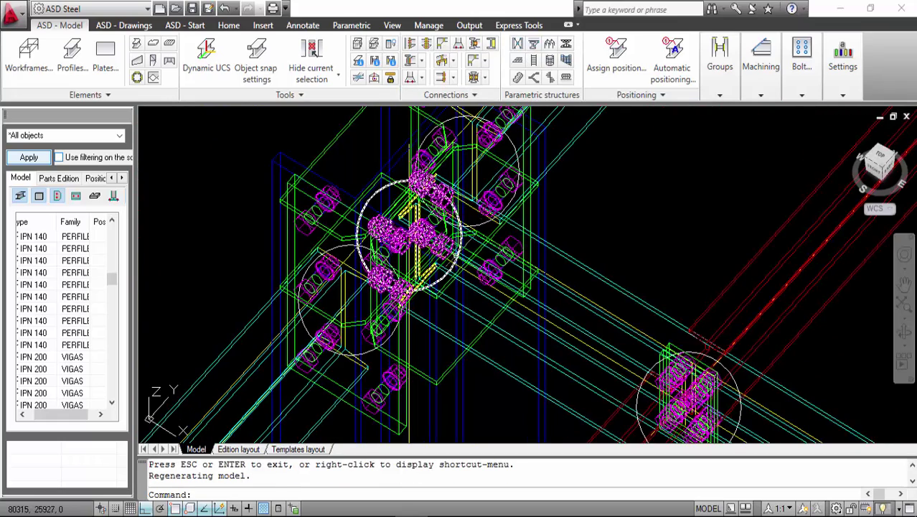
click(446, 94)
click(509, 127)
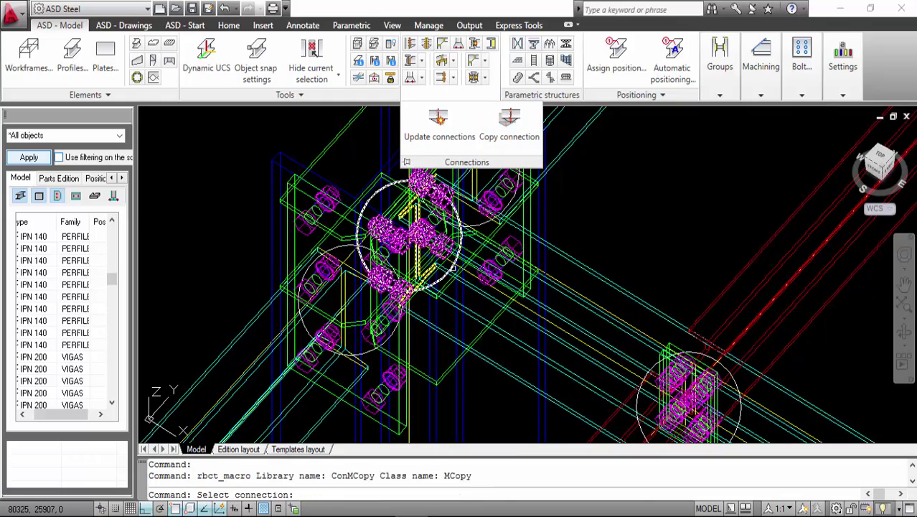
click(453, 269)
scroll(452, 267, down, 8)
scroll(452, 267, down, 3)
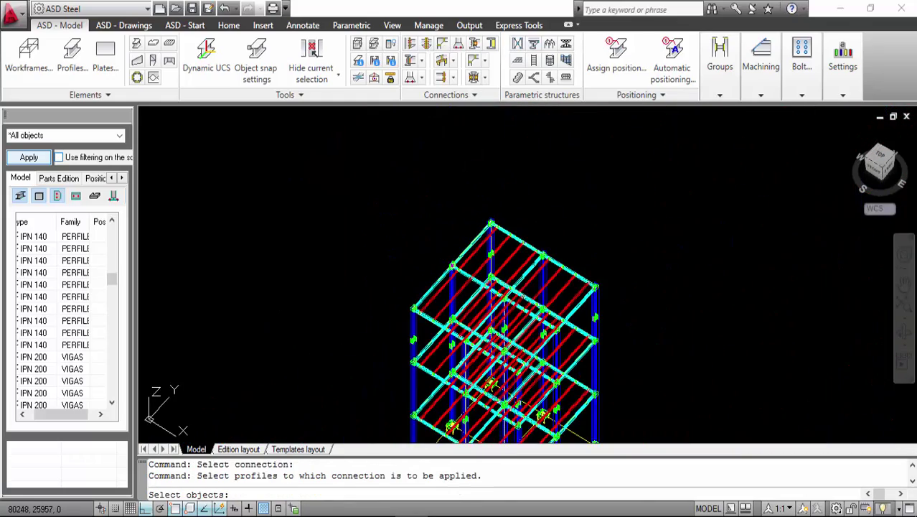
shift+middle_drag(452, 266, 495, 326)
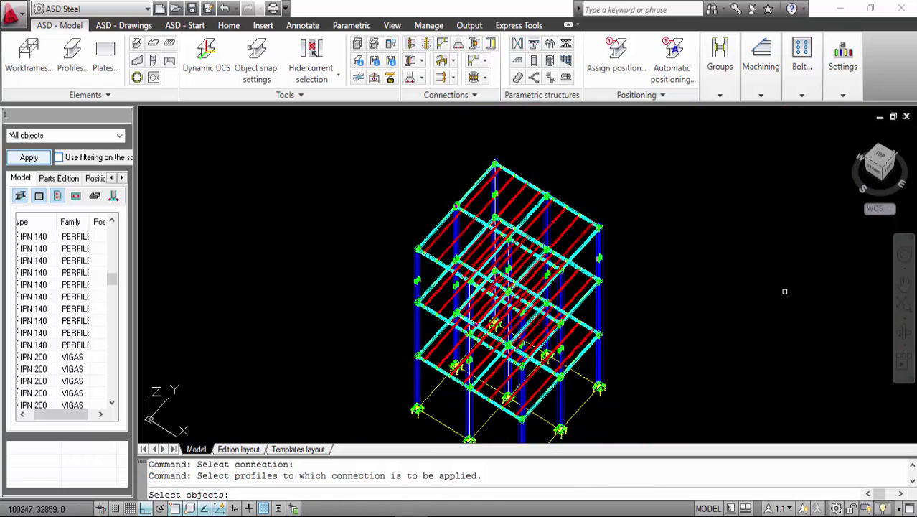
shift+middle_drag(682, 307, 690, 261)
shift+middle_drag(447, 257, 447, 251)
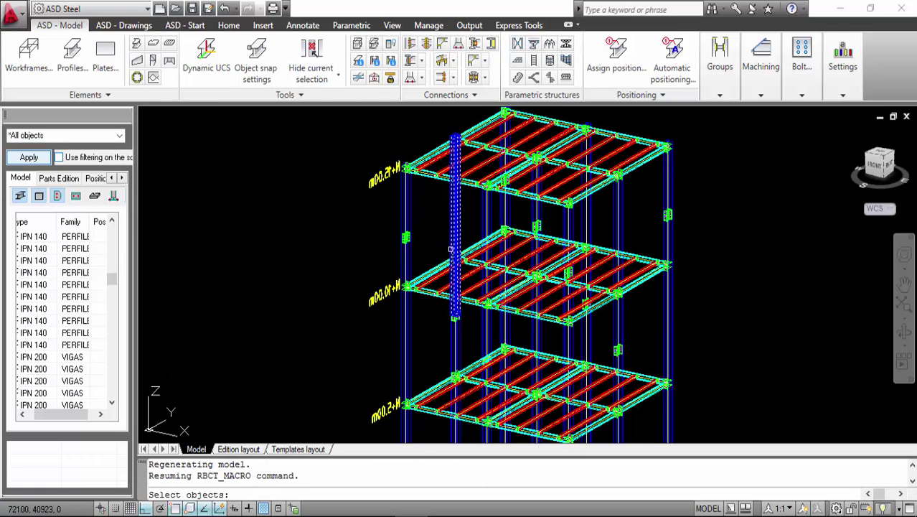
Select the left, central, right and other frame columns as targets for the connection.
click(451, 249)
click(412, 267)
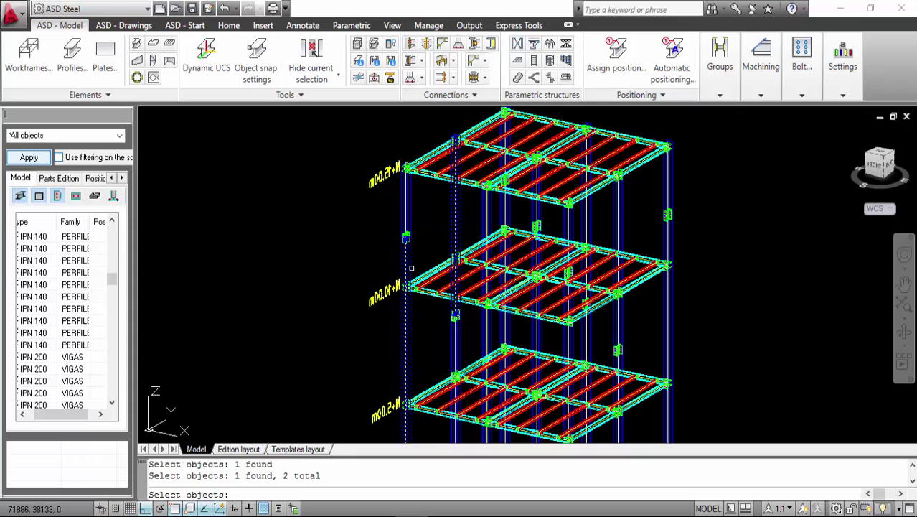
scroll(505, 218, up, 4)
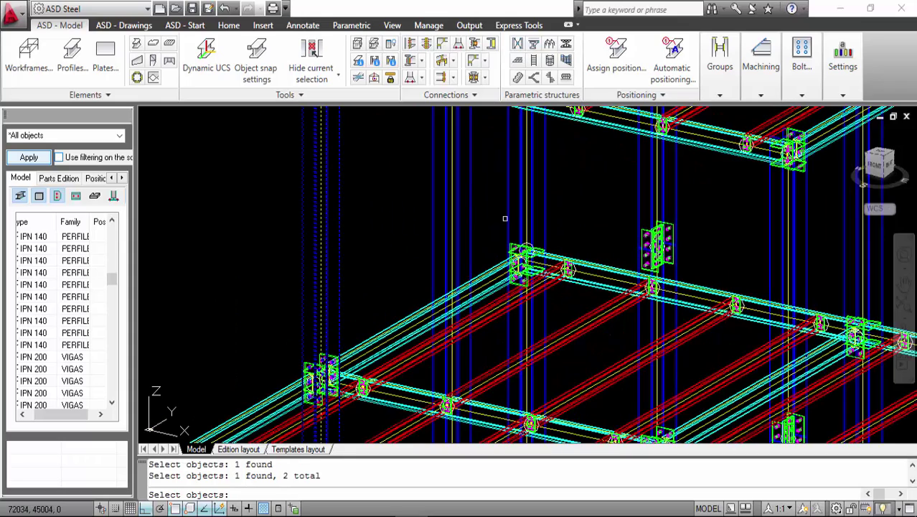
click(548, 219)
click(520, 237)
scroll(542, 218, down, 4)
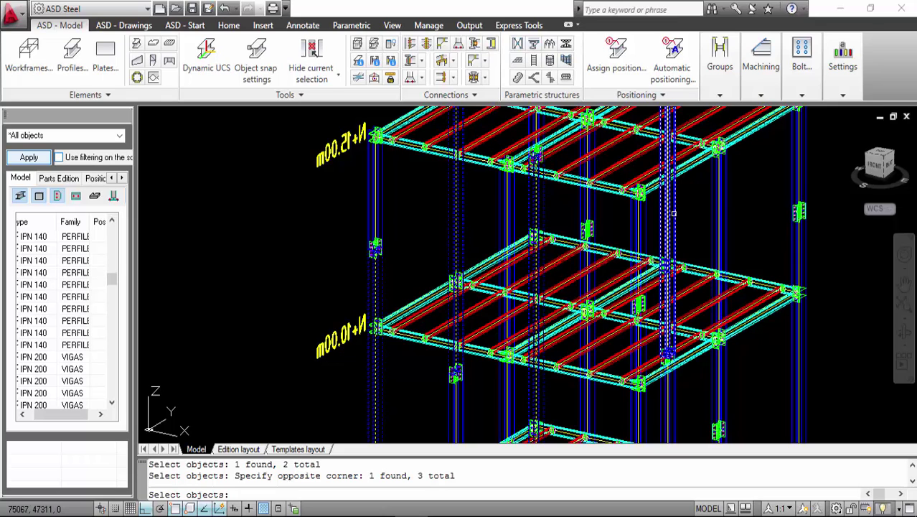
click(673, 213)
click(792, 262)
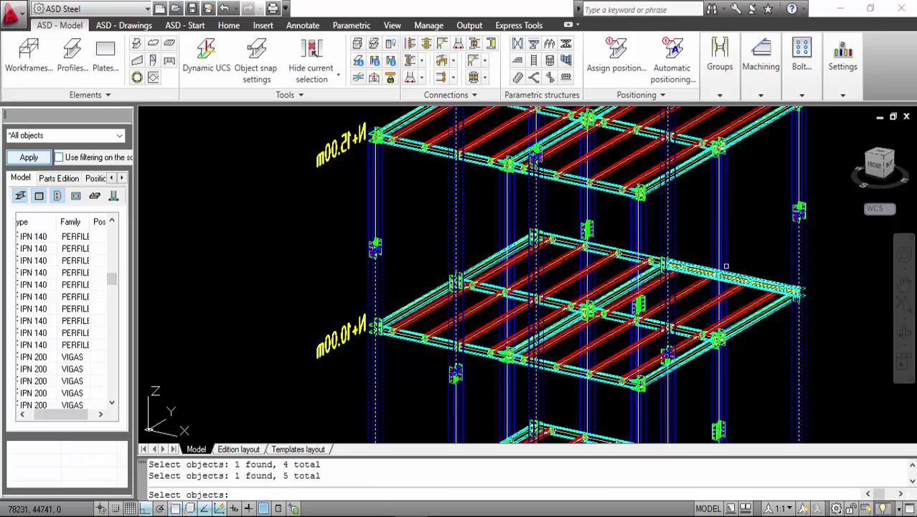
click(720, 238)
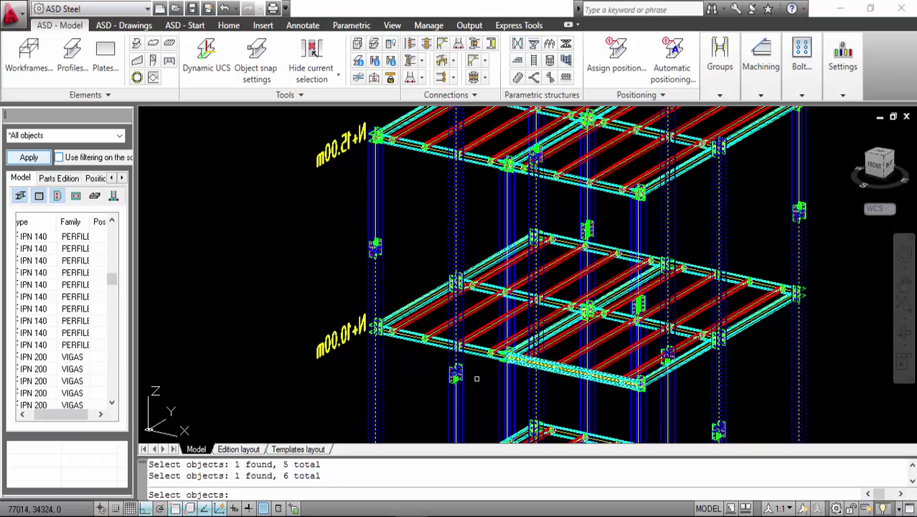
middle_drag(476, 378, 452, 273)
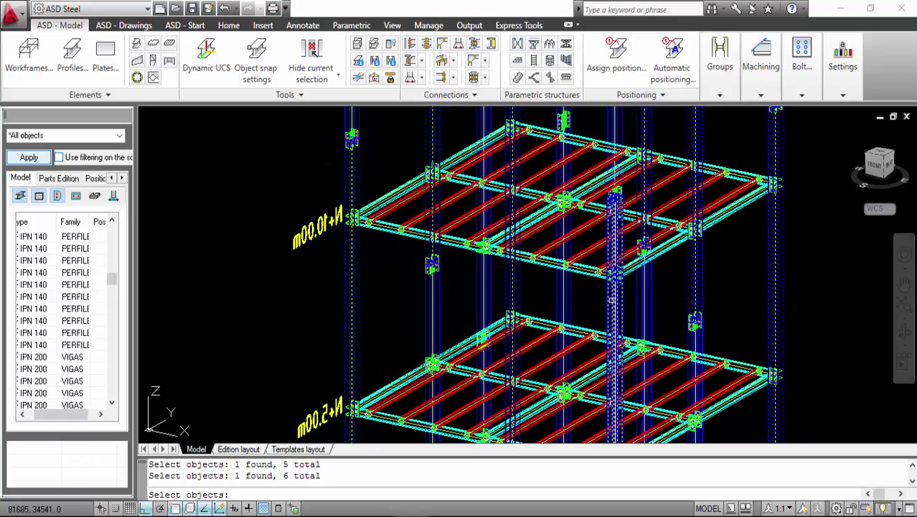
click(612, 300)
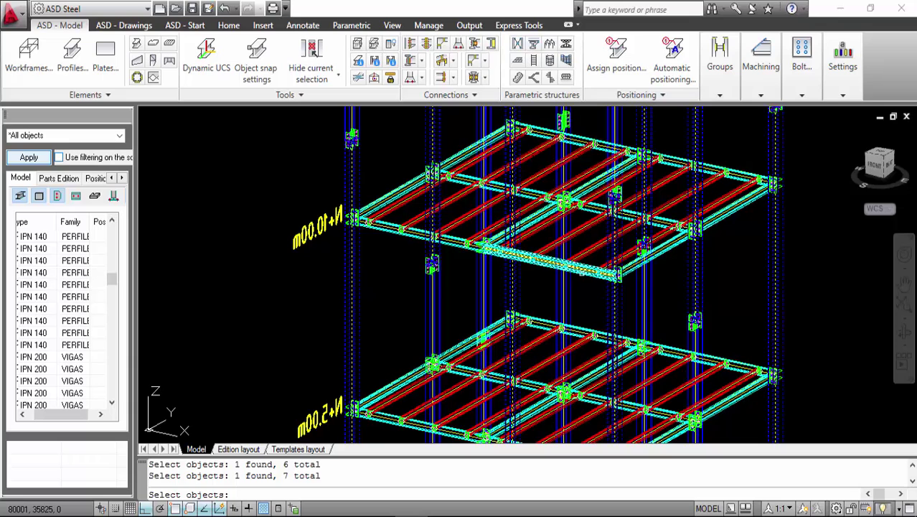
Add the upper floor's front, inner and back edge beams to the targets.
click(554, 271)
click(488, 272)
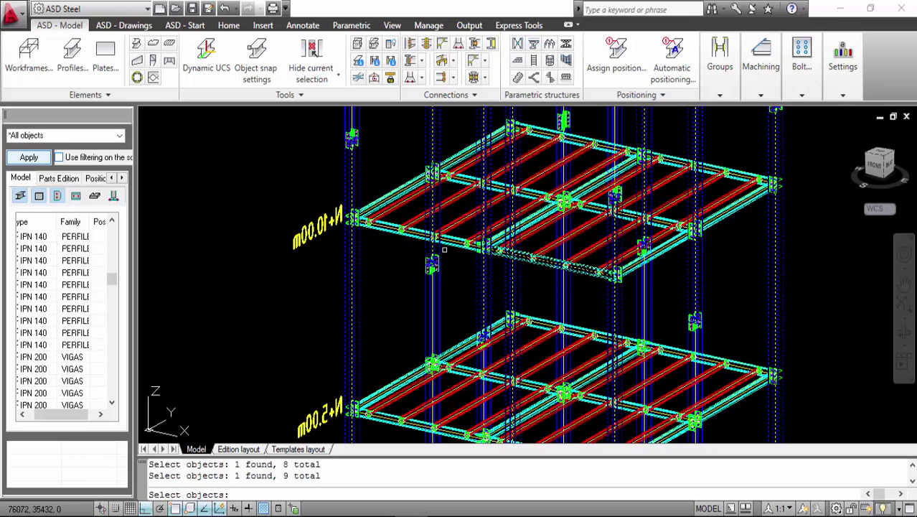
click(447, 245)
click(456, 182)
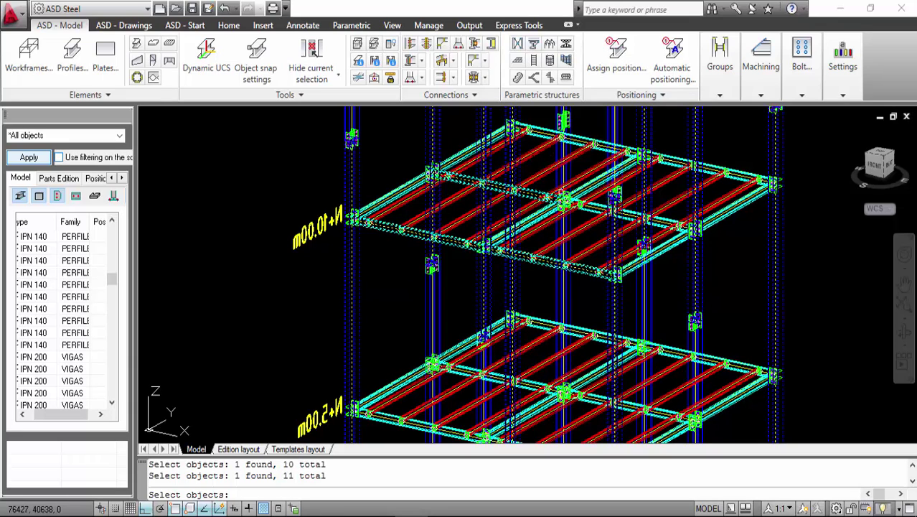
click(593, 212)
click(599, 149)
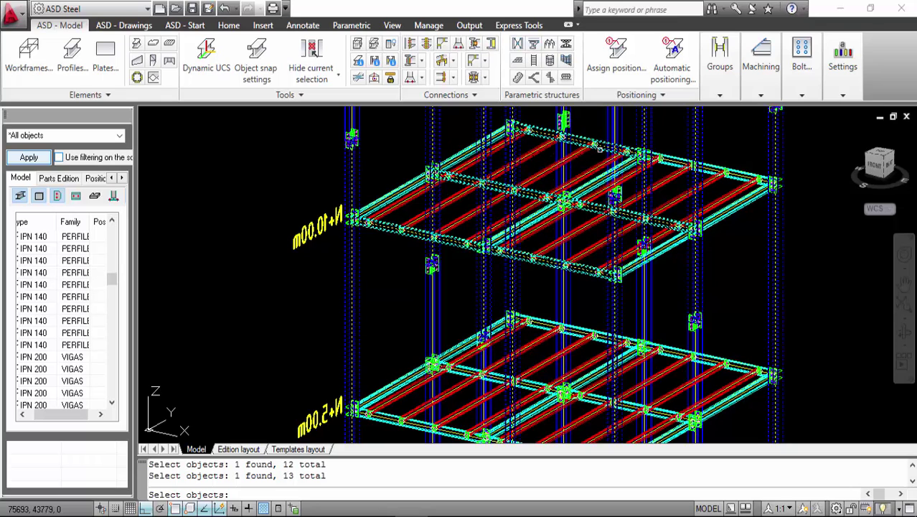
click(681, 162)
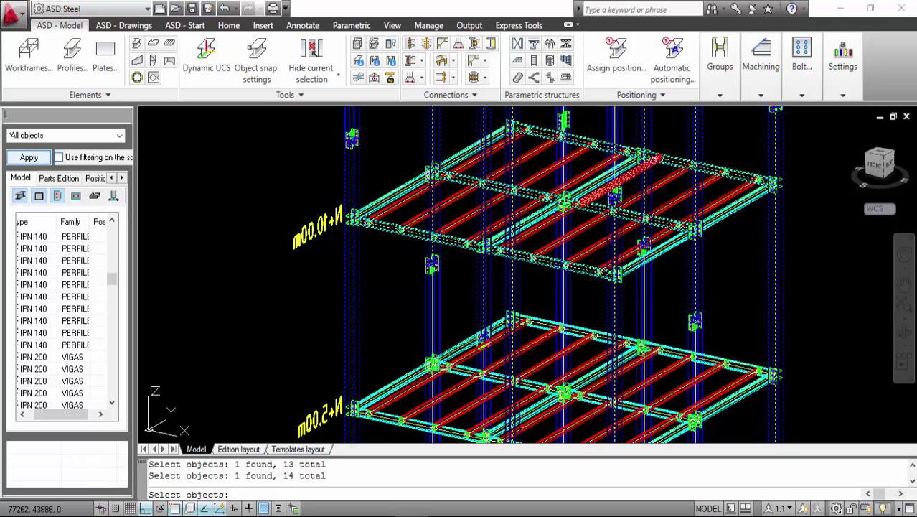
click(906, 337)
drag(808, 312, 772, 304)
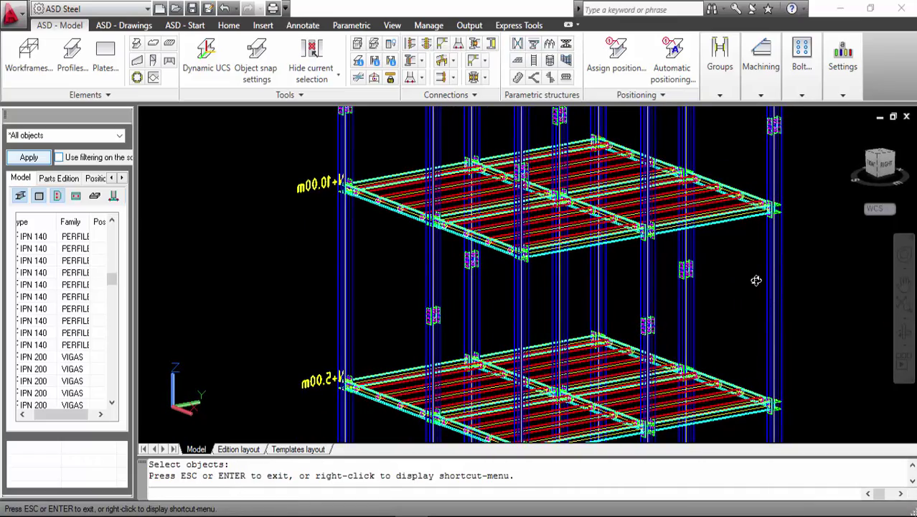
Resume picking and add the right-side columns, lower beams and the lower left edge beam.
key(Escape)
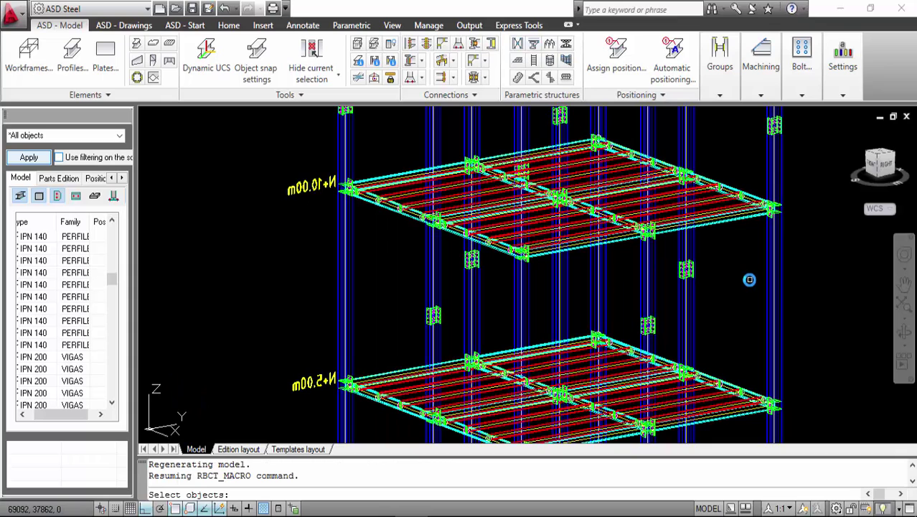
click(762, 378)
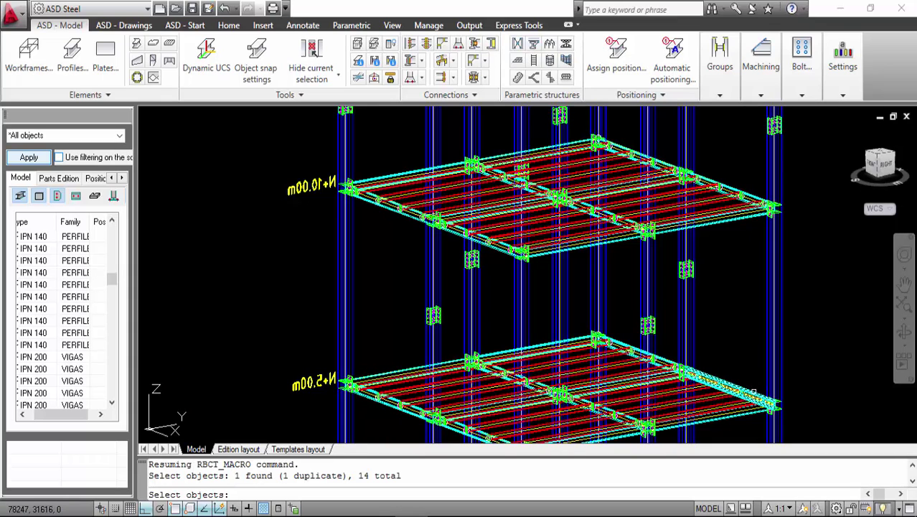
click(752, 390)
click(684, 345)
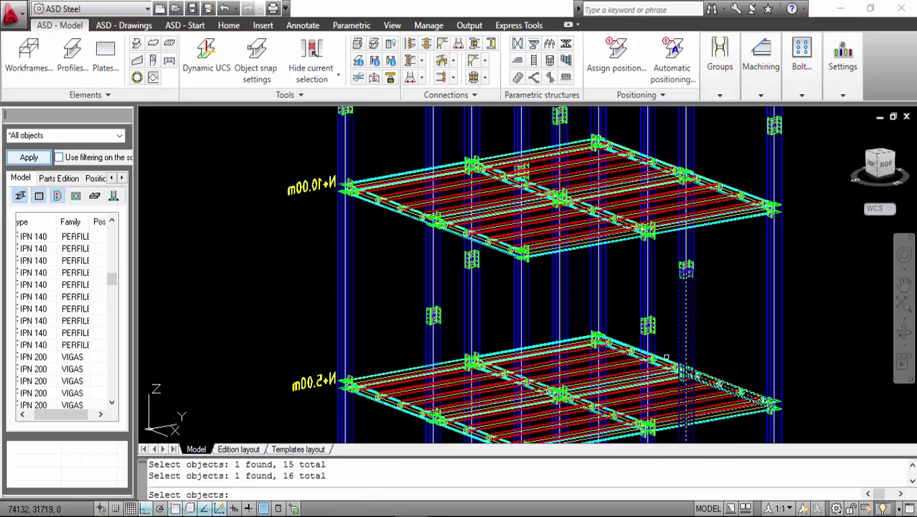
click(664, 357)
click(601, 318)
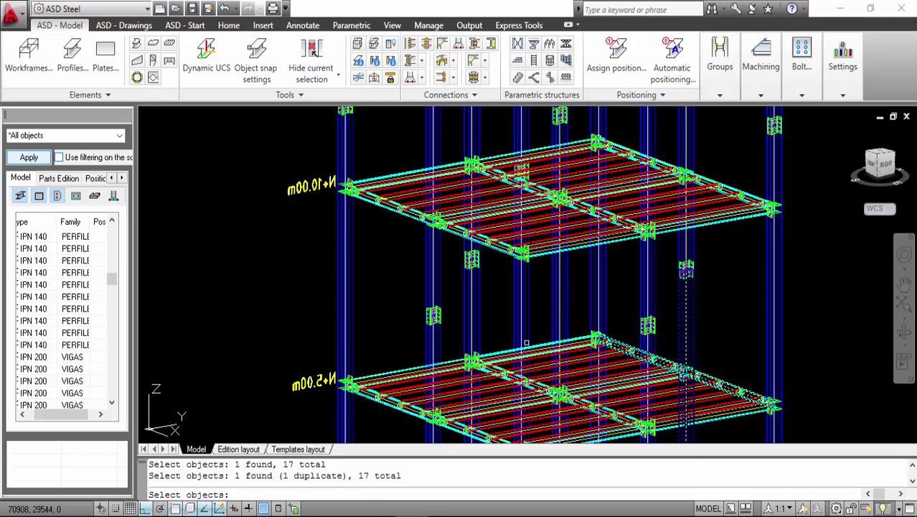
middle_drag(600, 318, 614, 248)
click(615, 246)
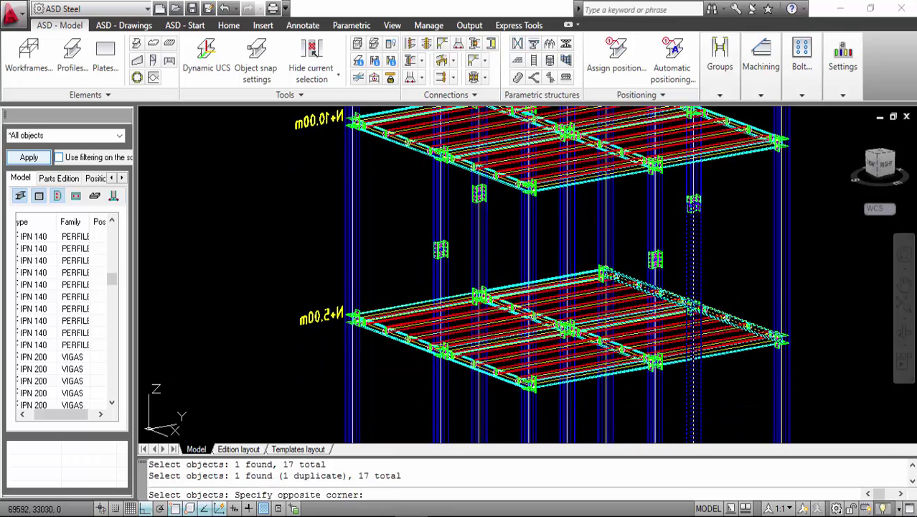
click(613, 243)
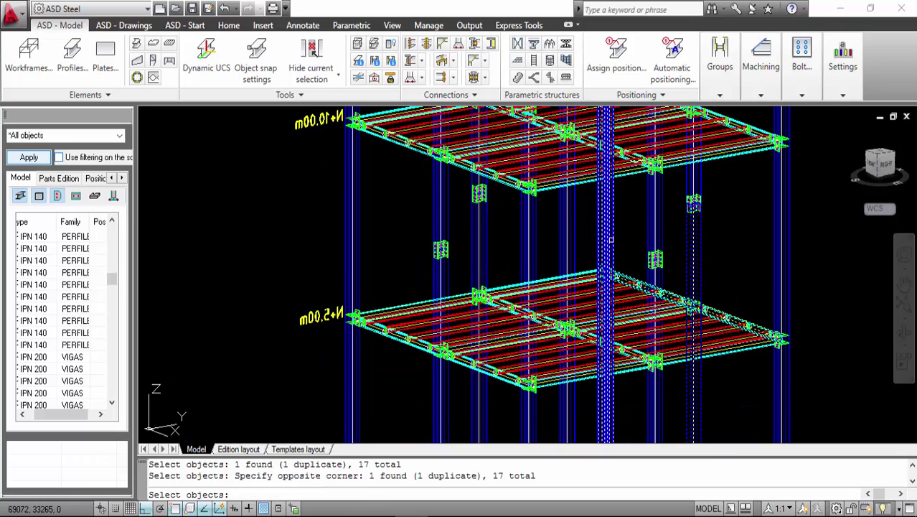
click(486, 274)
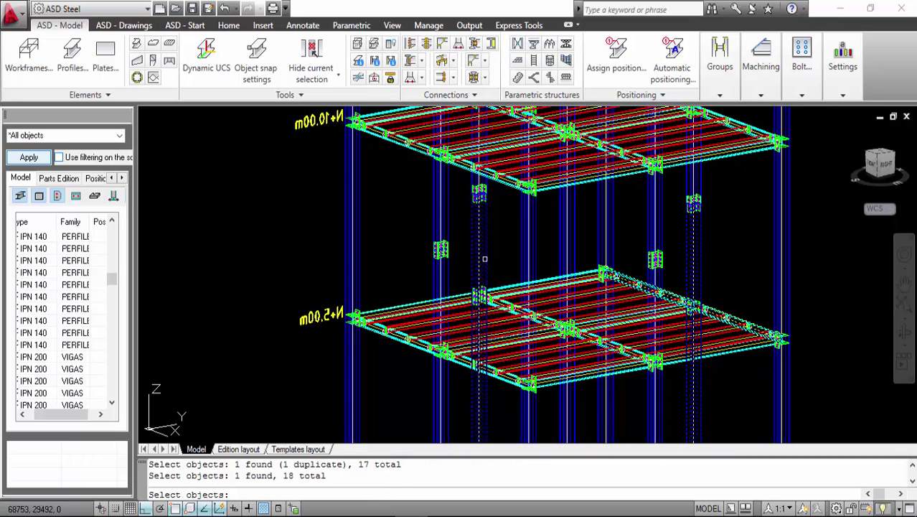
scroll(506, 316, up, 5)
click(603, 329)
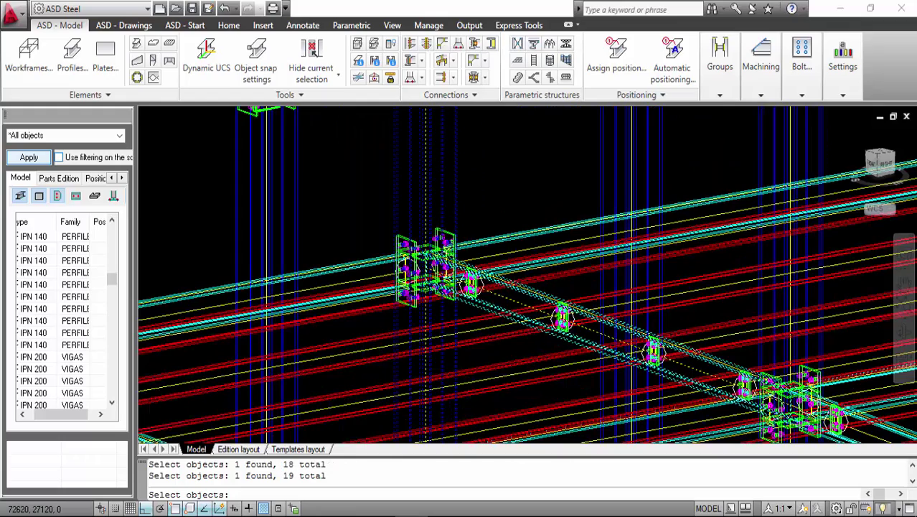
scroll(352, 292, down, 3)
click(271, 284)
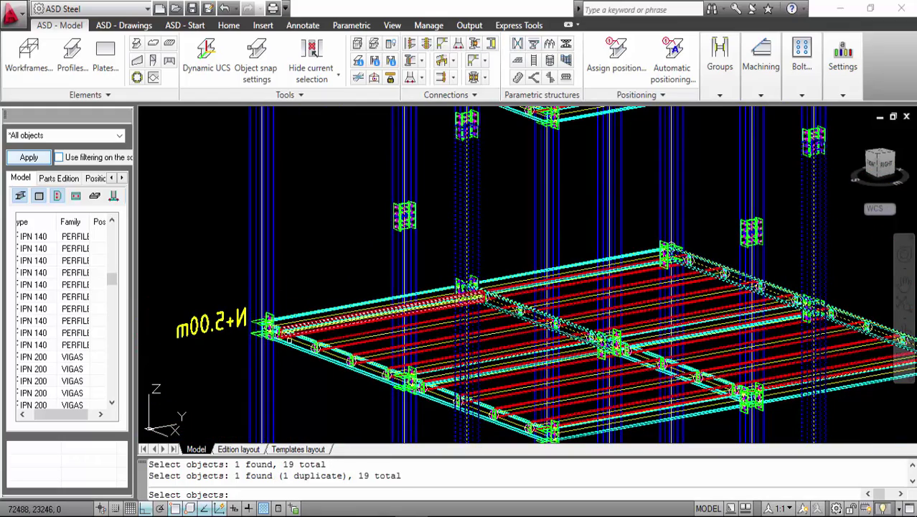
click(288, 337)
Add the lower floor's front edge beams, middle cross beam and front columns, then finish selecting.
middle_drag(315, 346, 312, 243)
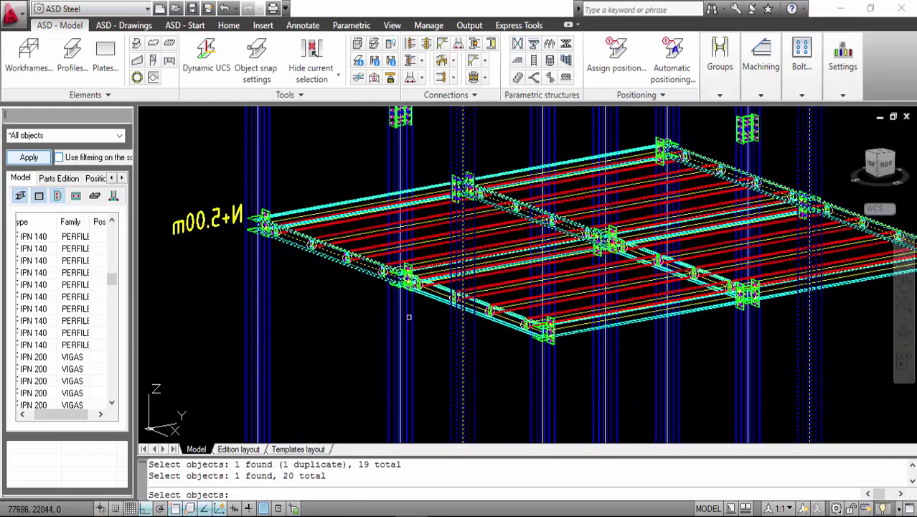
click(409, 310)
click(404, 307)
click(439, 299)
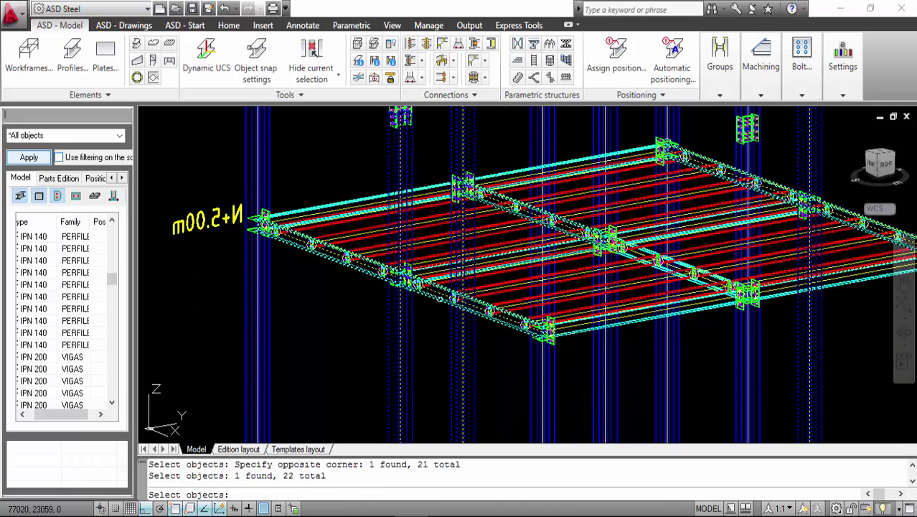
click(554, 362)
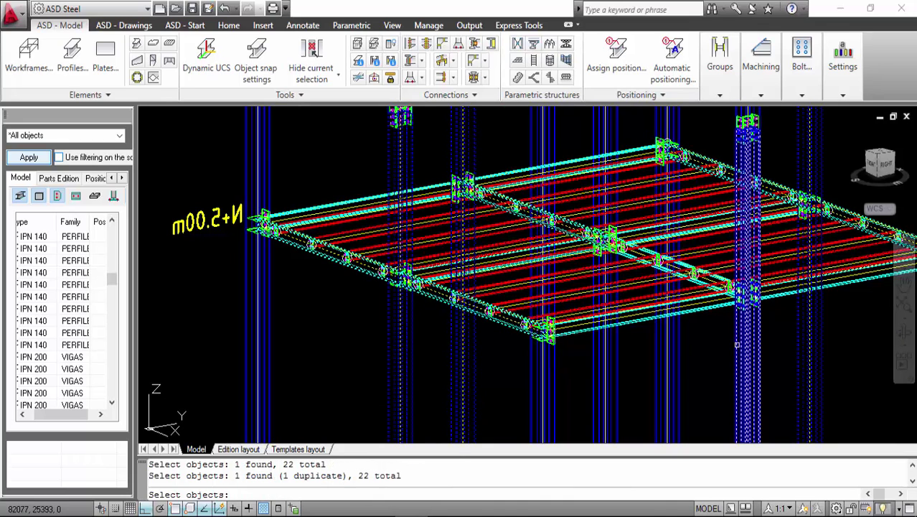
click(721, 305)
click(696, 282)
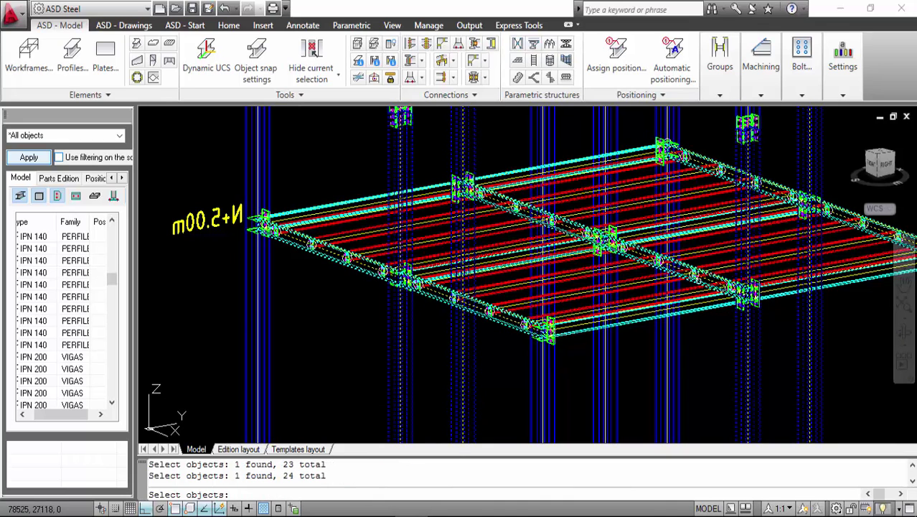
scroll(687, 330, down, 4)
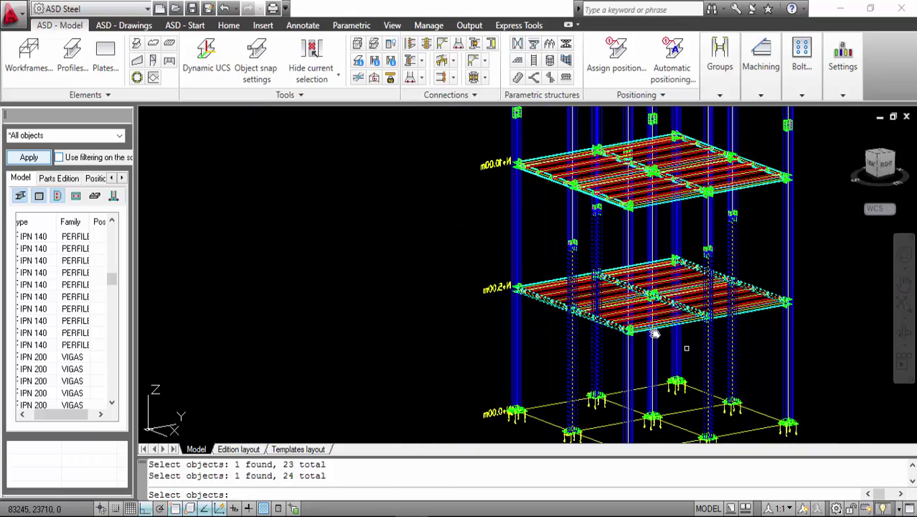
middle_drag(687, 347, 629, 338)
click(571, 340)
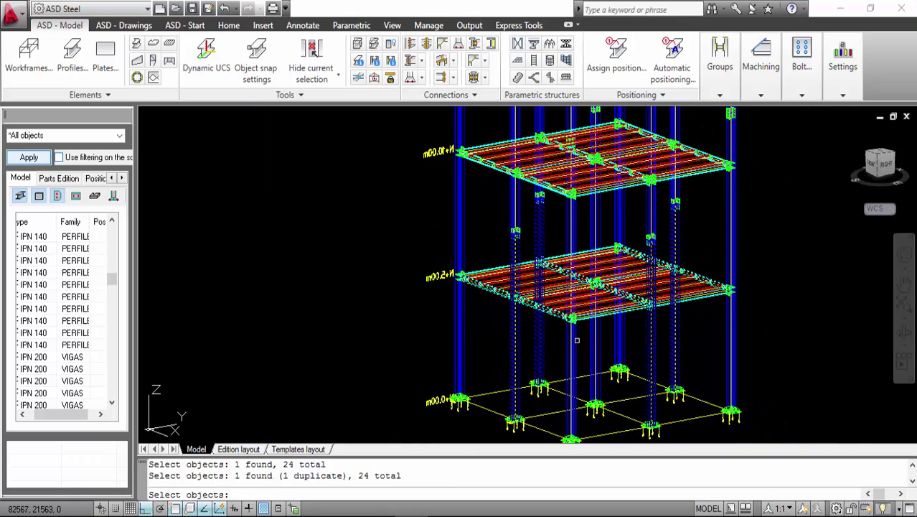
click(572, 338)
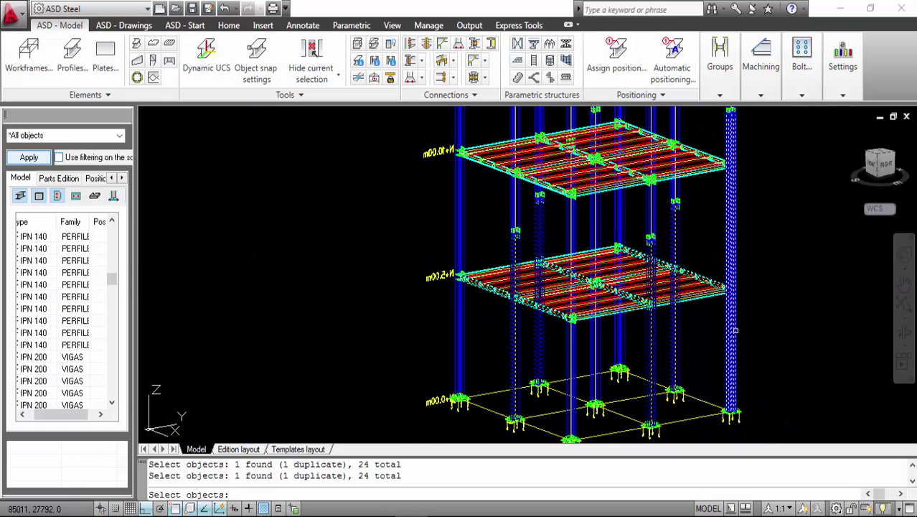
key(Return)
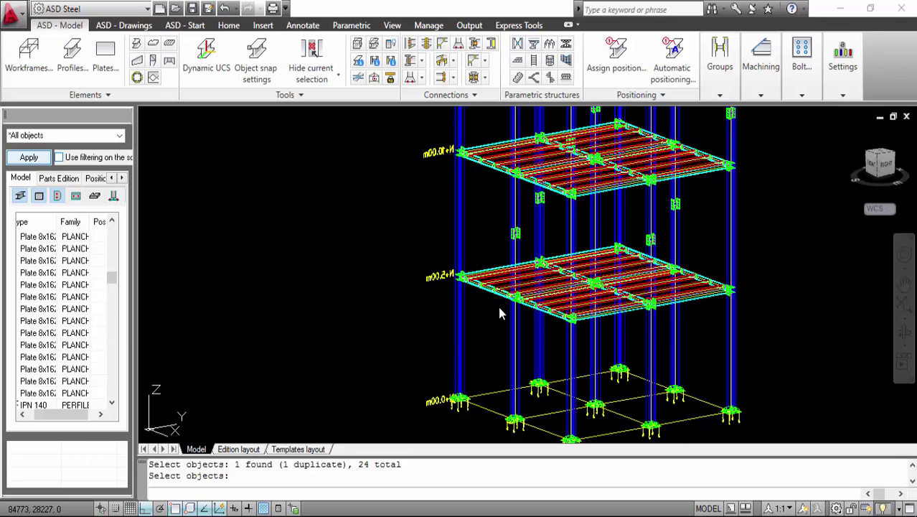
Exit the selection prompt, then zoom and orbit around the N+10.00m slab's bolted connections.
key(Escape)
scroll(500, 314, up, 5)
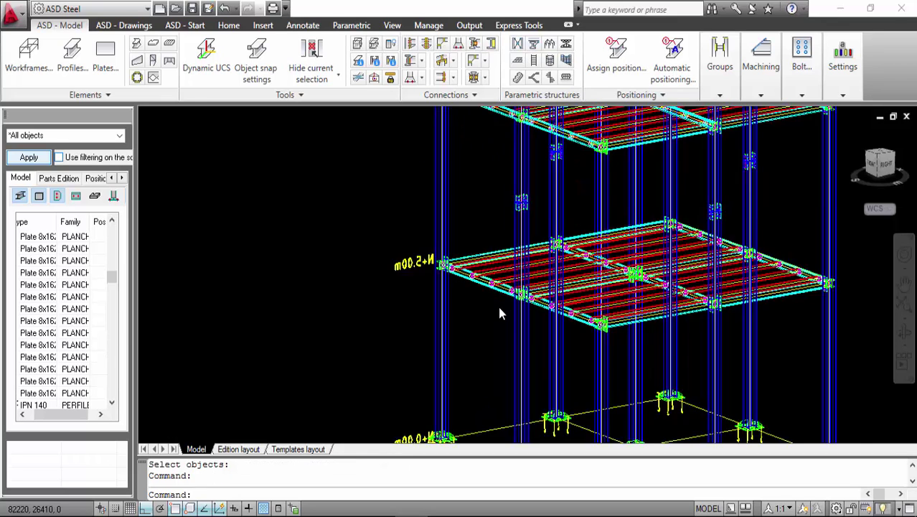
scroll(593, 295, down, 5)
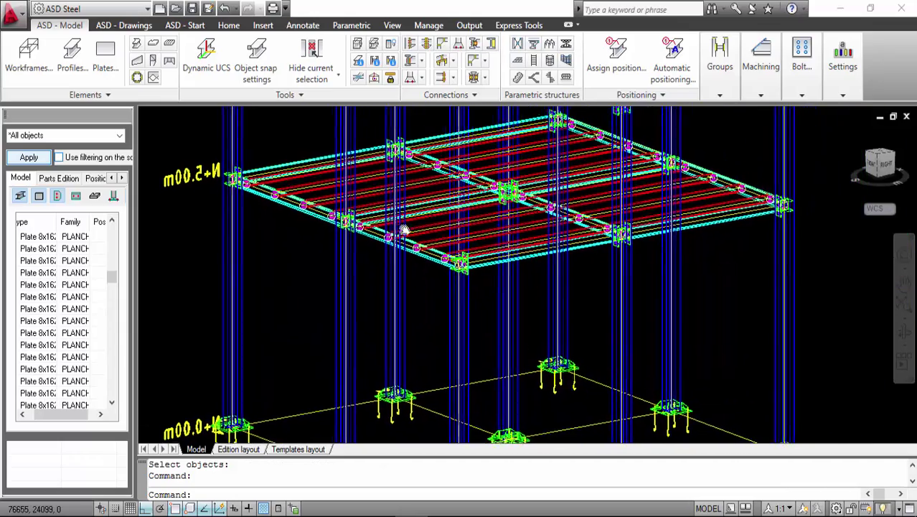
scroll(677, 248, down, 2)
scroll(588, 221, up, 5)
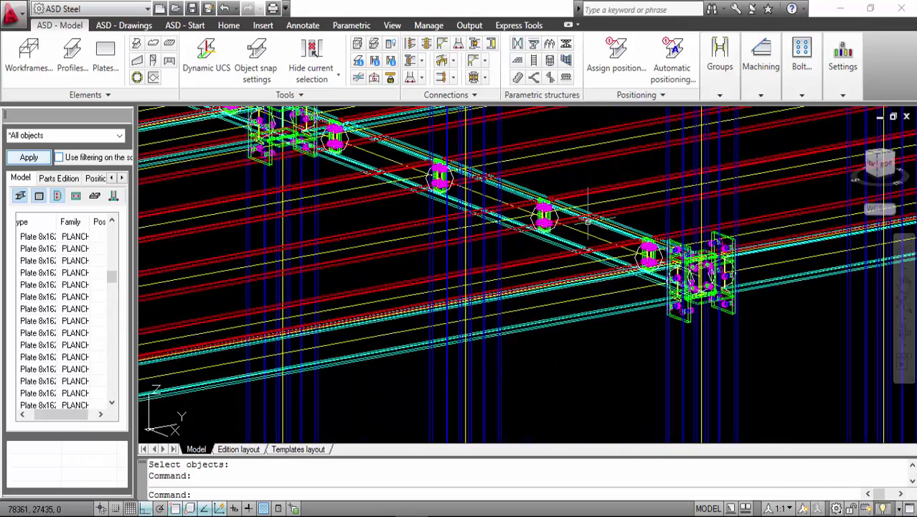
scroll(587, 220, down, 5)
scroll(706, 305, up, 4)
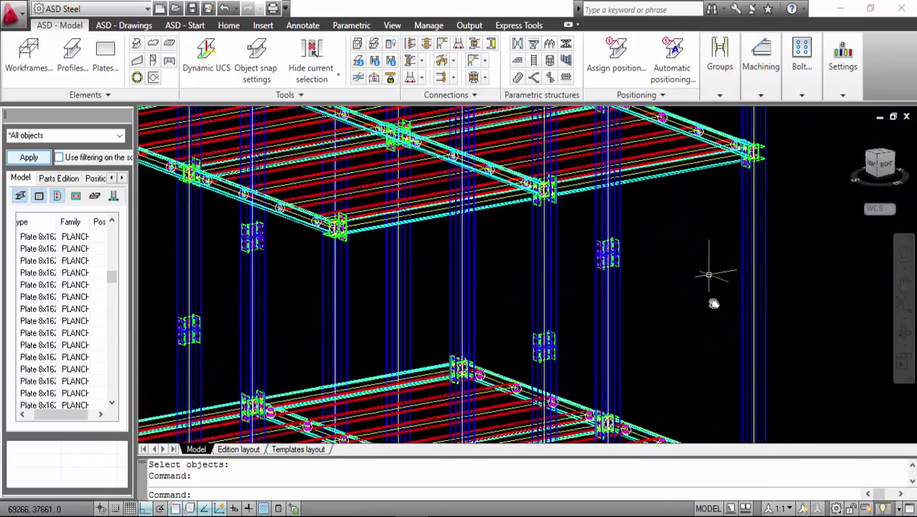
scroll(689, 223, up, 2)
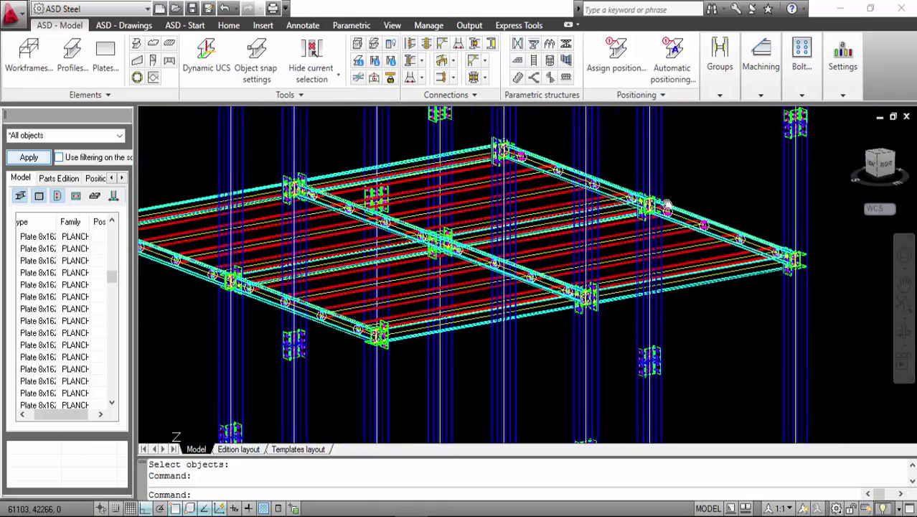
scroll(696, 249, down, 1)
scroll(695, 249, down, 3)
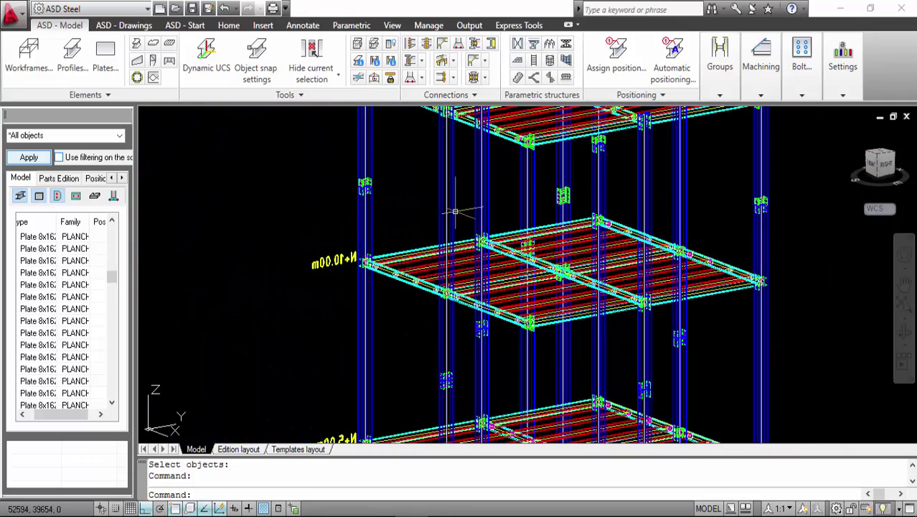
scroll(455, 212, up, 6)
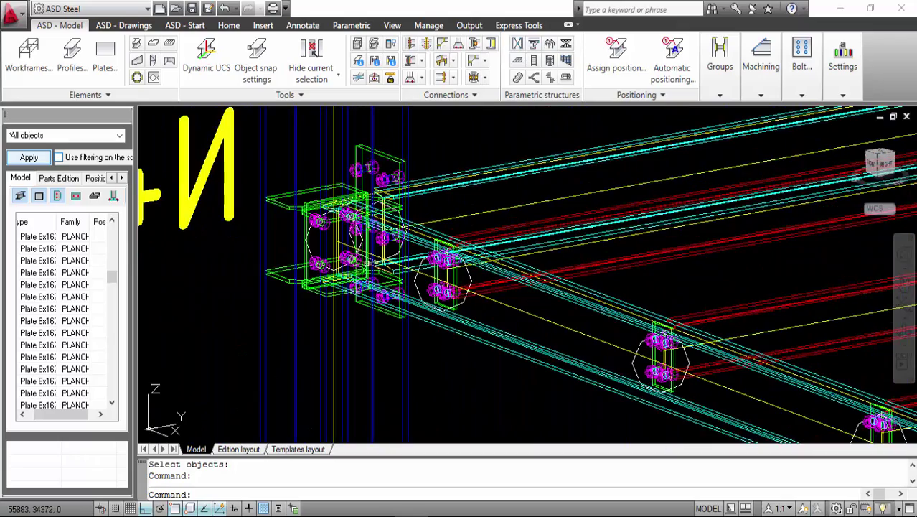
shift+middle_drag(764, 255, 345, 107)
Shade the tower in the Realistic visual style and zoom around its connections.
click(392, 25)
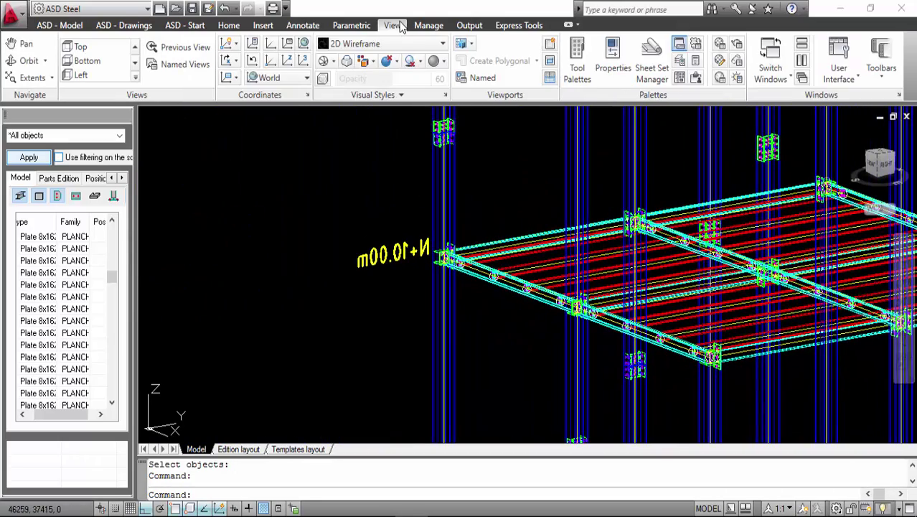
click(392, 44)
click(399, 136)
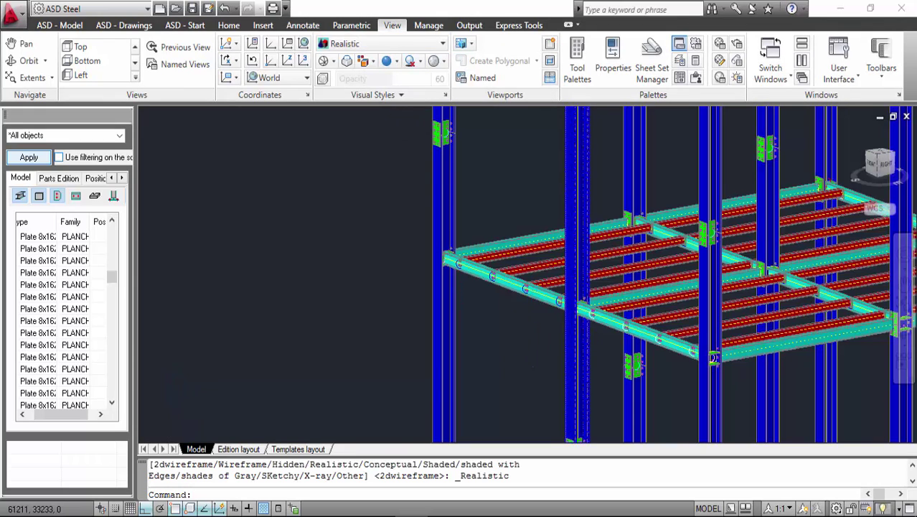
scroll(572, 337, up, 3)
scroll(572, 337, down, 2)
scroll(580, 287, up, 5)
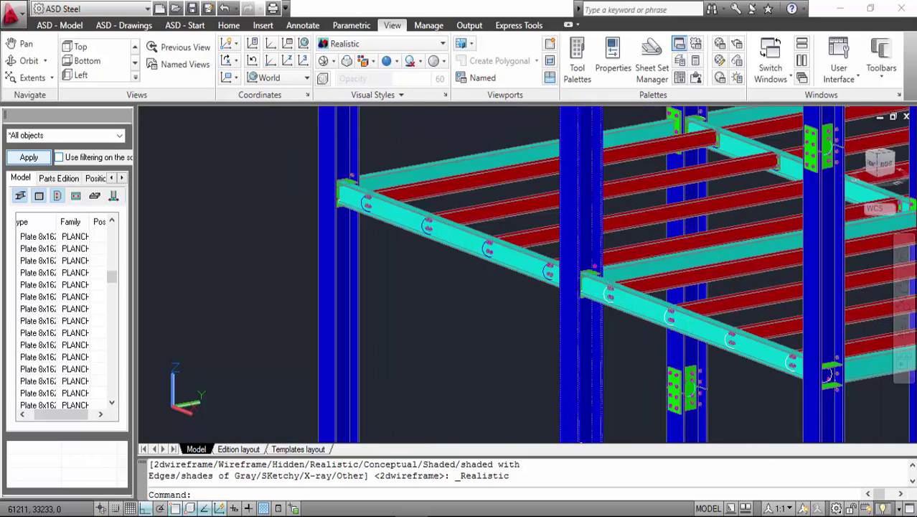
scroll(581, 286, up, 2)
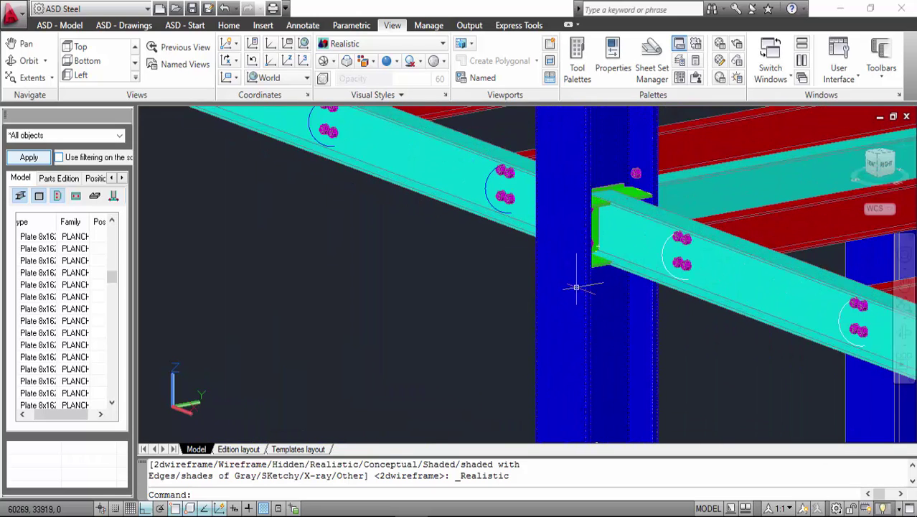
scroll(579, 238, down, 6)
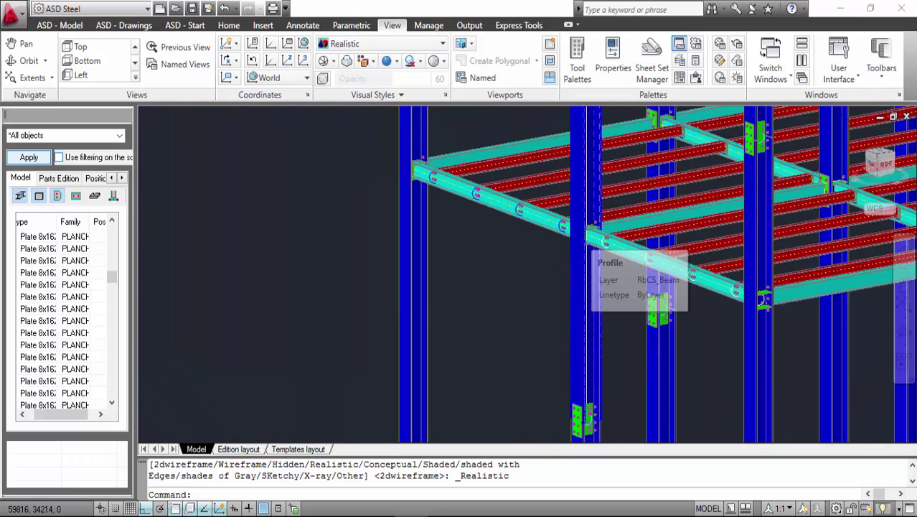
scroll(694, 276, down, 2)
scroll(694, 277, down, 2)
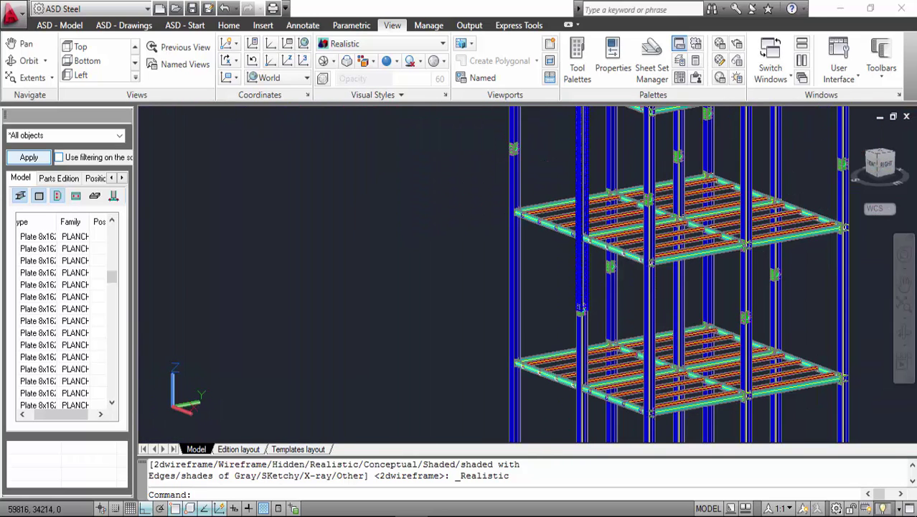
scroll(580, 309, down, 3)
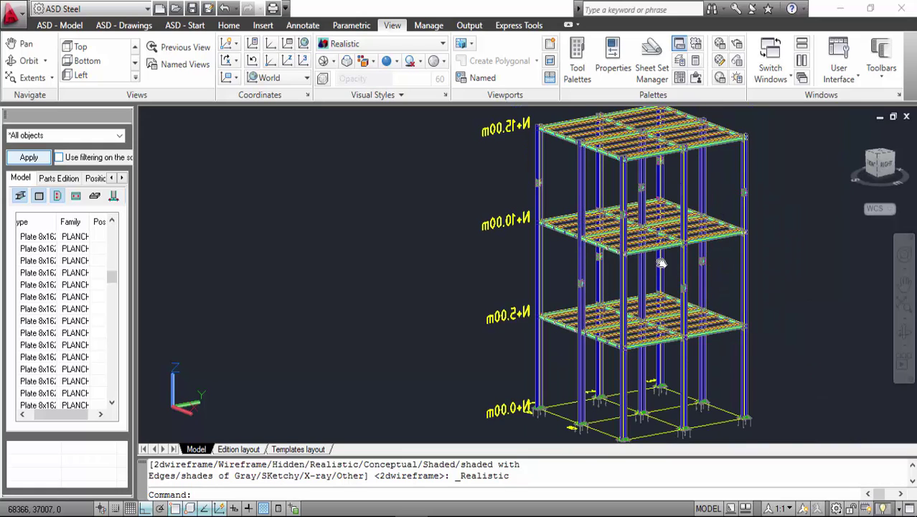
middle_drag(580, 308, 567, 258)
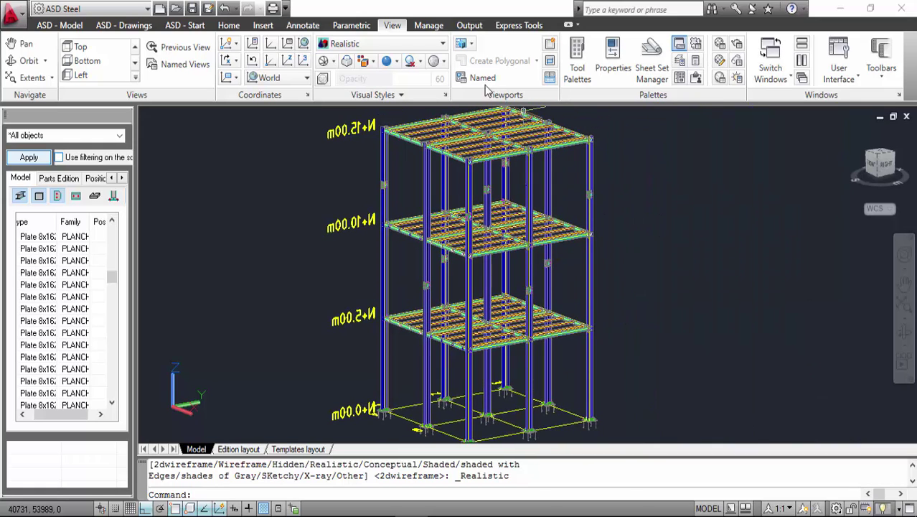
Return the display to 2D Wireframe and start orbiting the model.
click(393, 47)
click(346, 92)
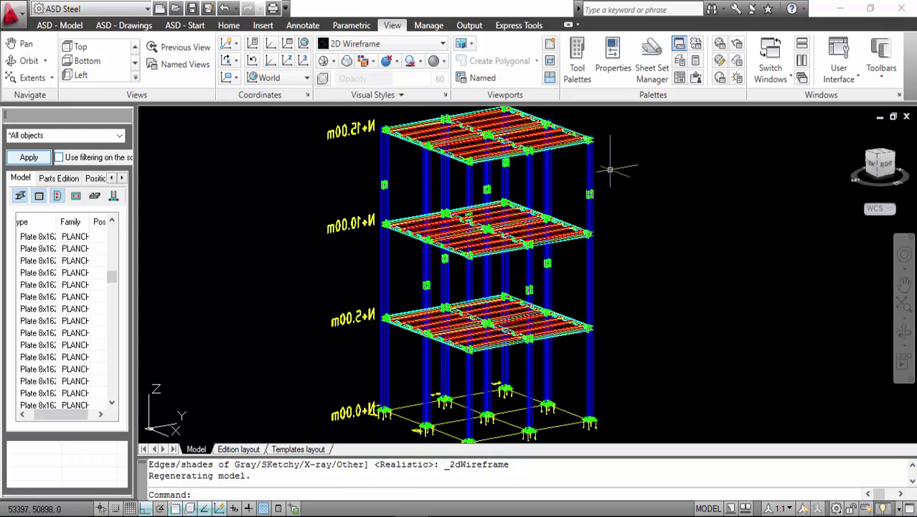
click(903, 334)
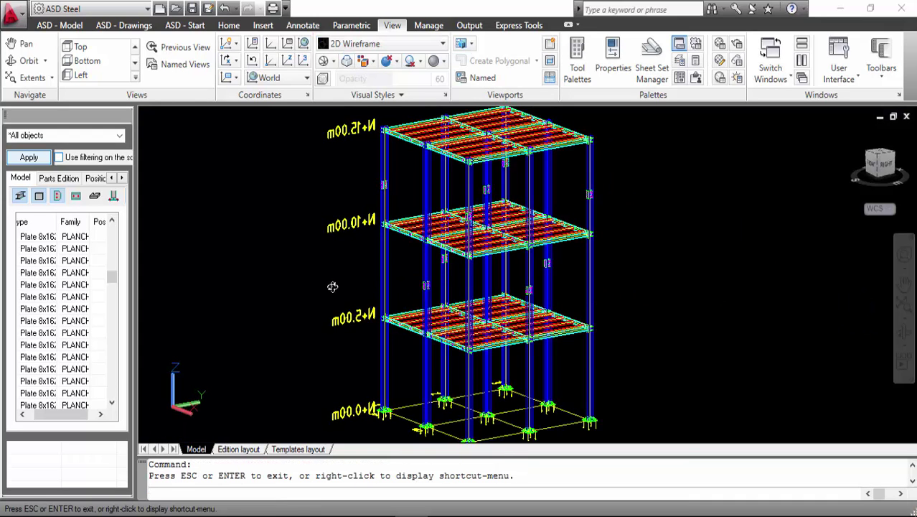
Orbit the tower until level labels read correctly, then expand the ASD - Model Tools slide-out.
drag(349, 287, 496, 287)
drag(590, 267, 569, 237)
key(Escape)
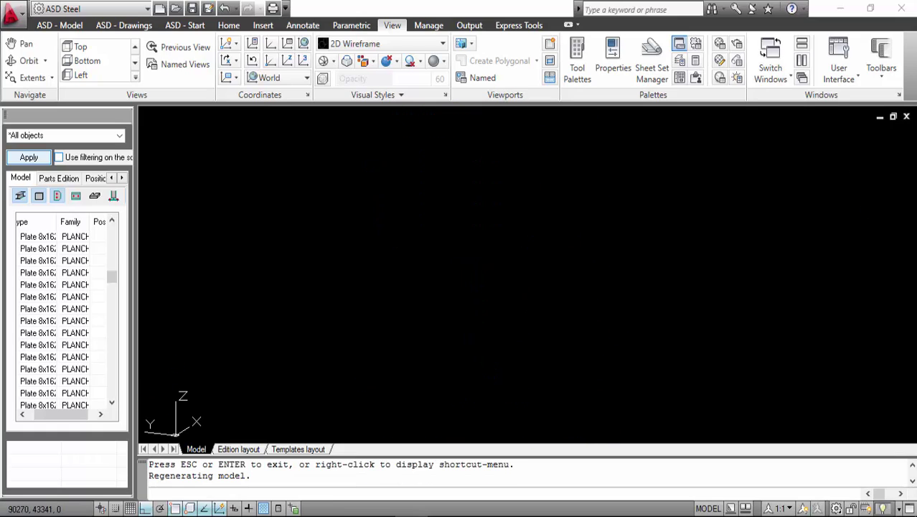
click(58, 26)
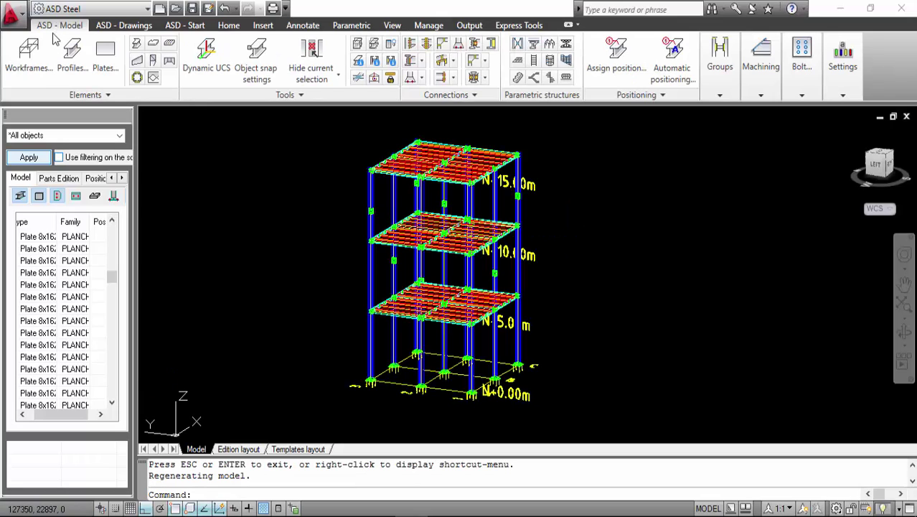
click(300, 94)
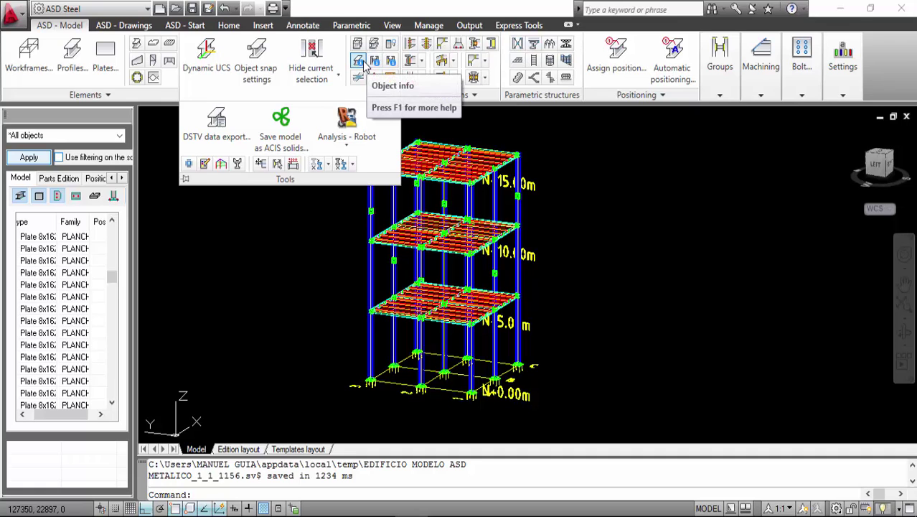
Show a left column's object info: HEB 280, COLUMNAS, STEEL A36, length 11975, 1234 kg.
click(361, 63)
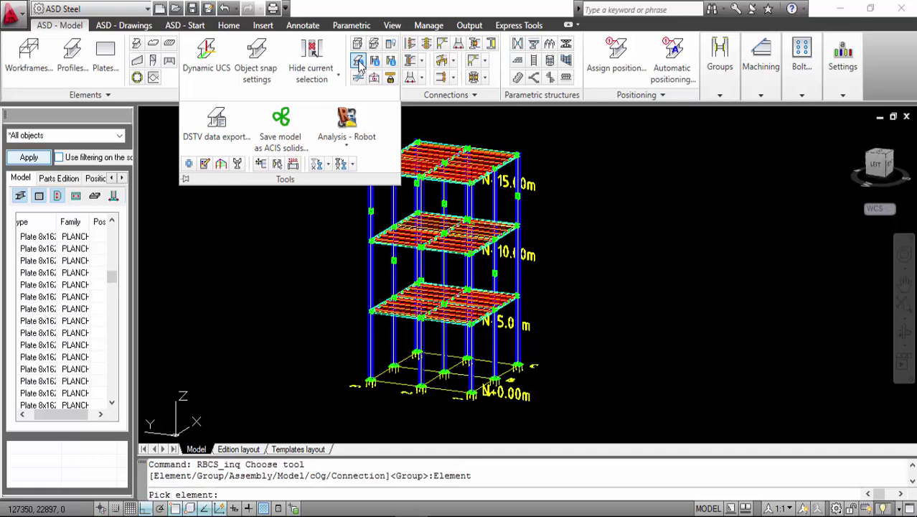
scroll(381, 308, up, 3)
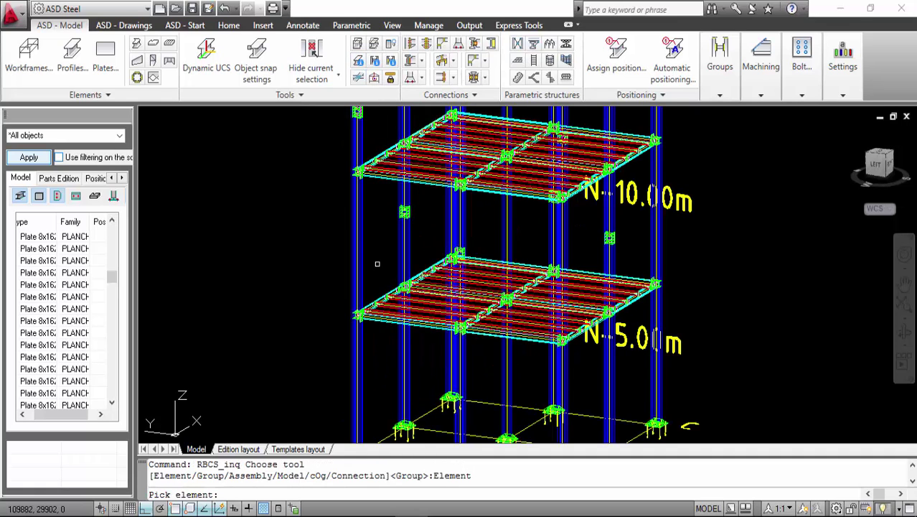
click(362, 252)
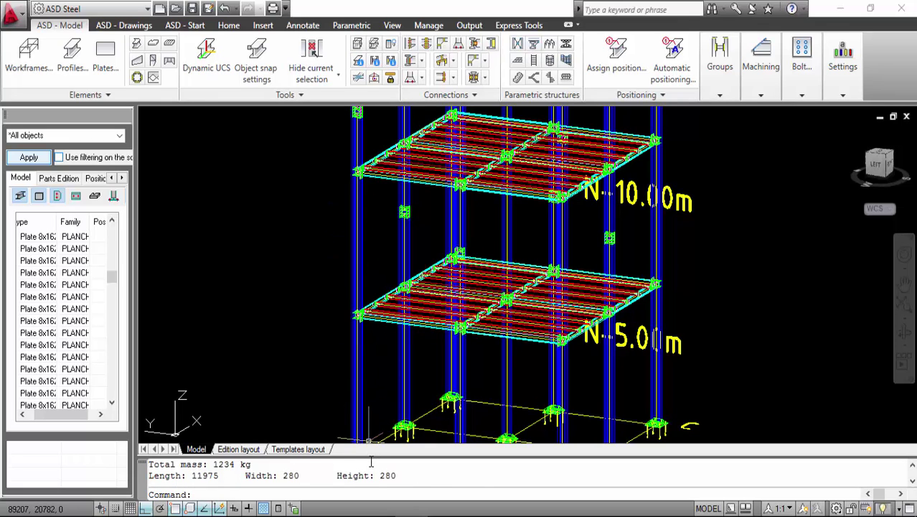
drag(369, 455, 363, 388)
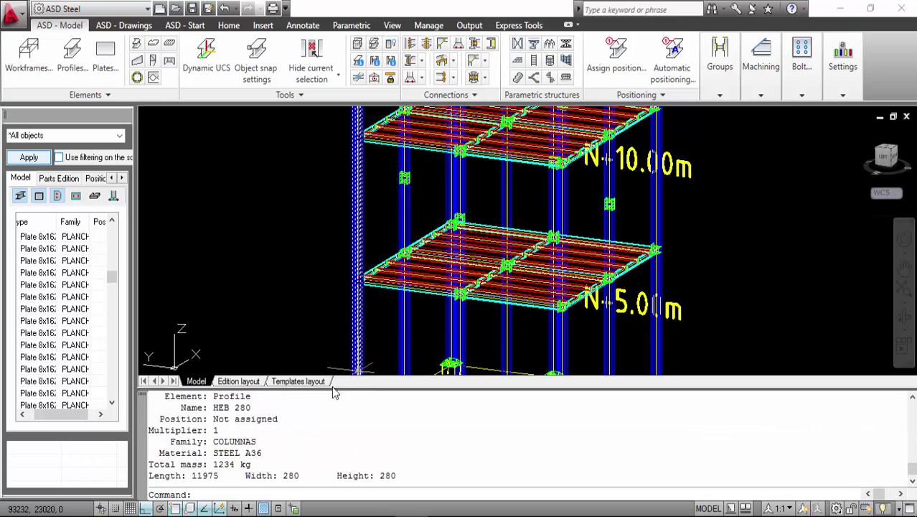
drag(213, 396, 224, 396)
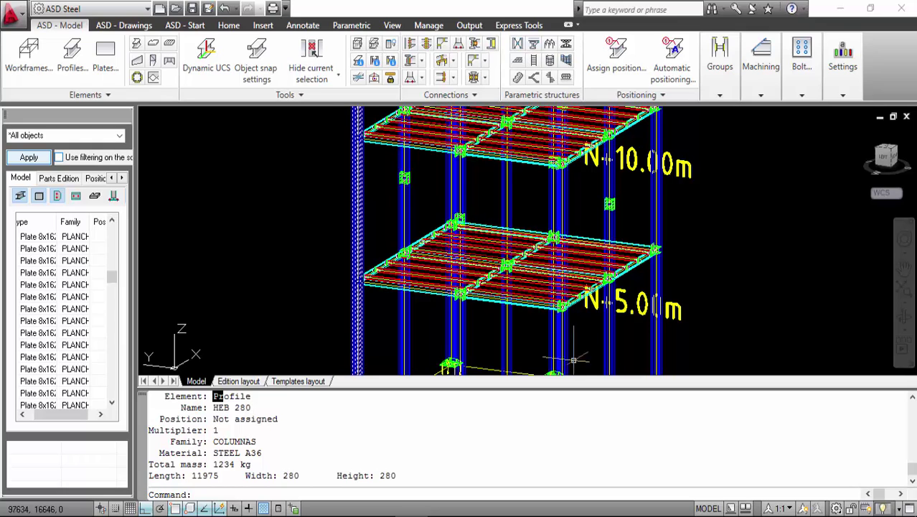
key(Escape)
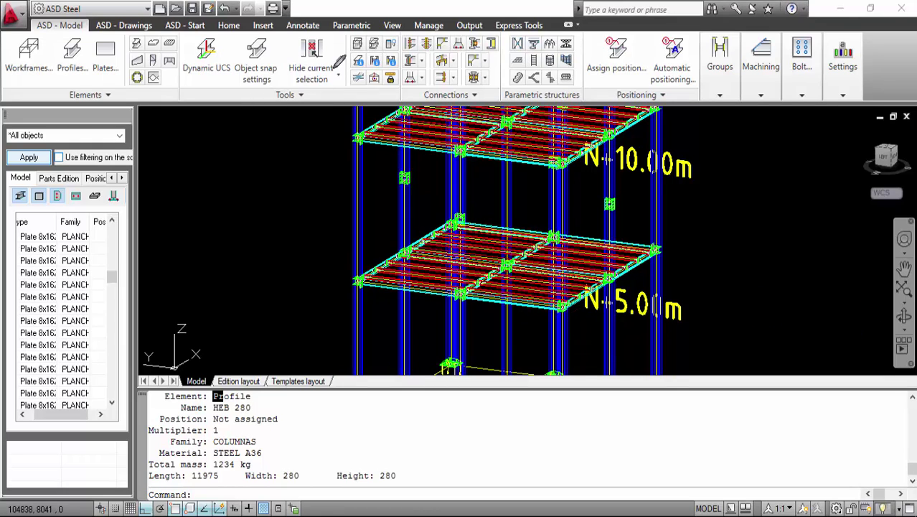
mouse_move(380, 62)
mouse_down()
mouse_move(349, 52)
mouse_move(370, 69)
mouse_move(363, 36)
mouse_move(348, 45)
mouse_move(363, 70)
mouse_move(353, 46)
mouse_up()
Annotate the column's HEB 280 profile, COLUMNAS family, STEEL A36 and 11975 length on screen.
right_click(343, 60)
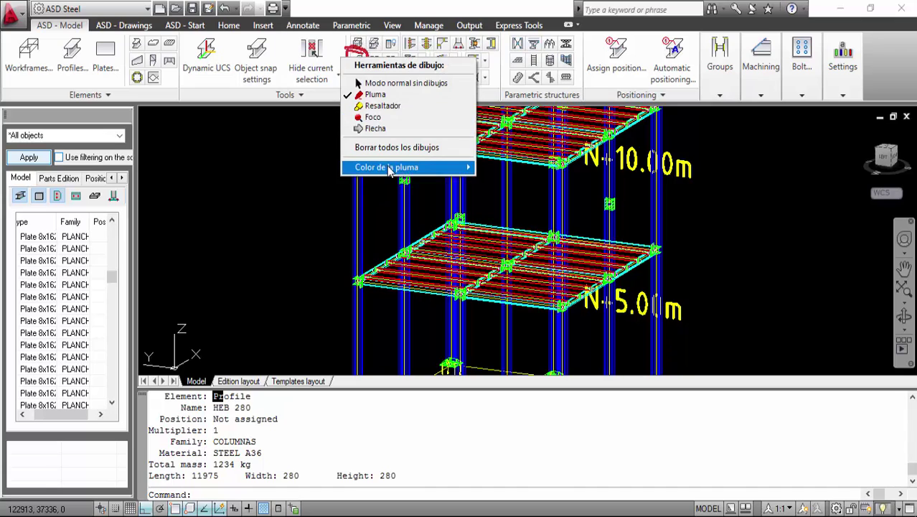
mouse_move(402, 167)
click(512, 206)
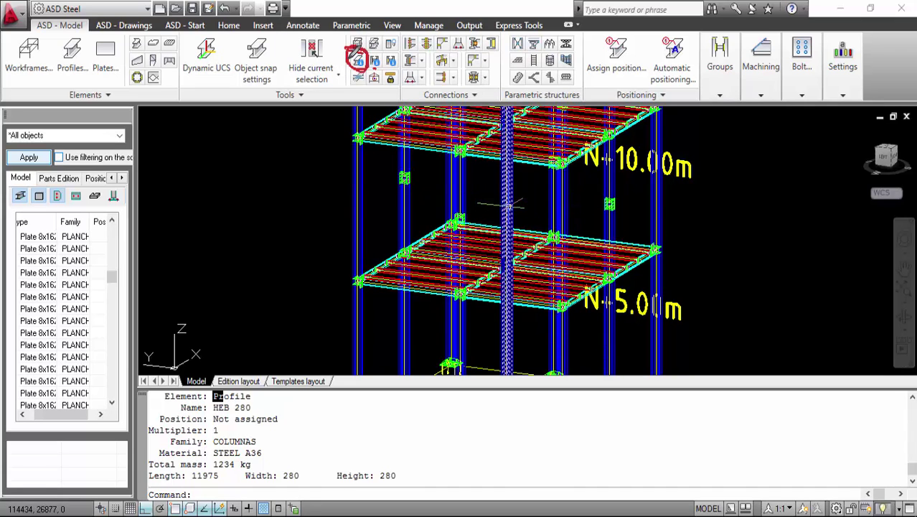
mouse_move(343, 64)
mouse_down()
mouse_move(310, 109)
mouse_move(330, 179)
mouse_move(353, 204)
mouse_move(301, 210)
mouse_move(272, 243)
mouse_move(249, 394)
mouse_up()
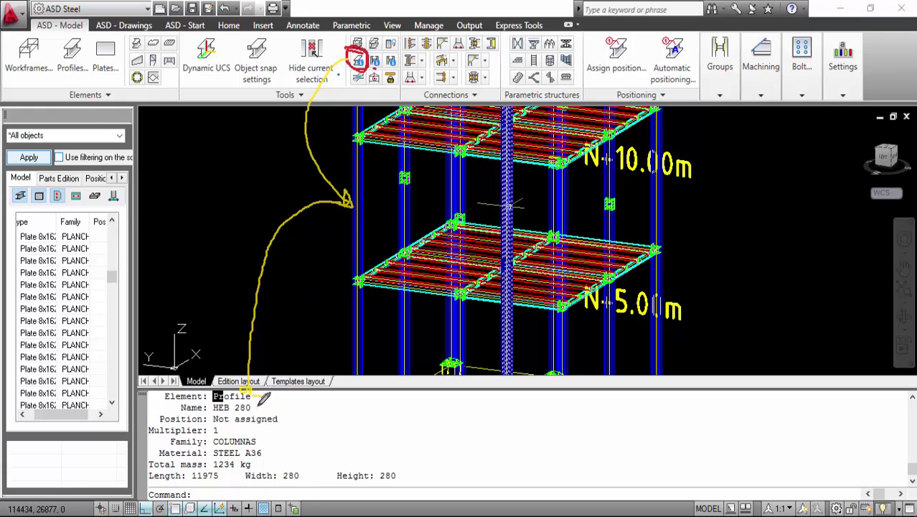
drag(254, 401, 266, 399)
mouse_move(259, 444)
mouse_down()
mouse_move(274, 444)
mouse_move(267, 463)
mouse_up()
mouse_move(192, 469)
mouse_down()
mouse_move(191, 484)
mouse_move(224, 484)
mouse_move(226, 470)
mouse_move(189, 470)
mouse_up()
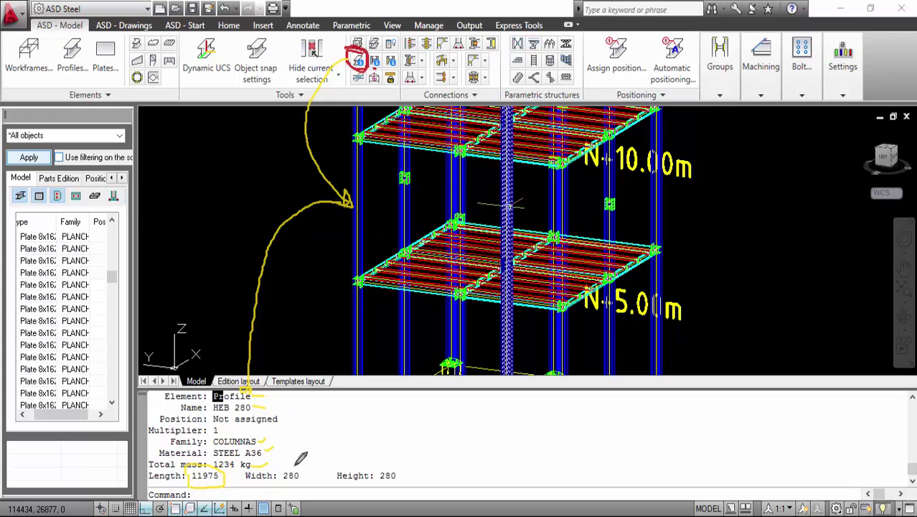
mouse_move(244, 474)
mouse_down()
mouse_move(298, 485)
mouse_move(403, 478)
mouse_up()
mouse_move(434, 414)
mouse_down()
mouse_move(430, 449)
mouse_move(480, 449)
mouse_move(448, 417)
mouse_move(468, 413)
mouse_move(418, 411)
mouse_move(415, 421)
mouse_up()
Inquire the lower beam: IPN 200, VIGAS, STEEL A36, length 3684, 97 kg.
right_click(345, 312)
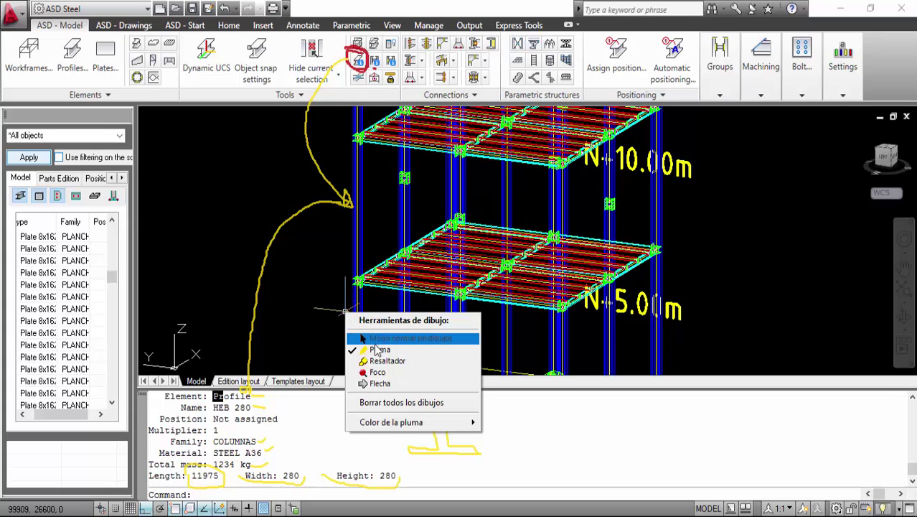
click(380, 339)
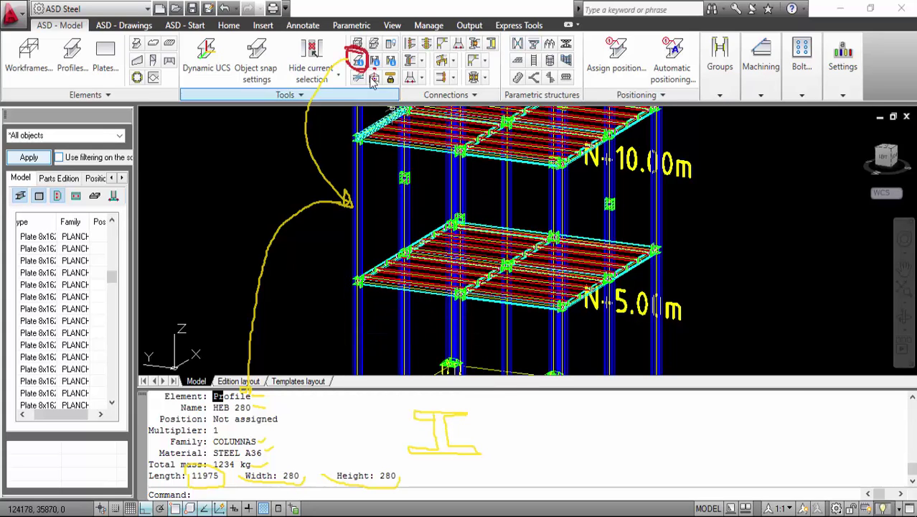
click(358, 61)
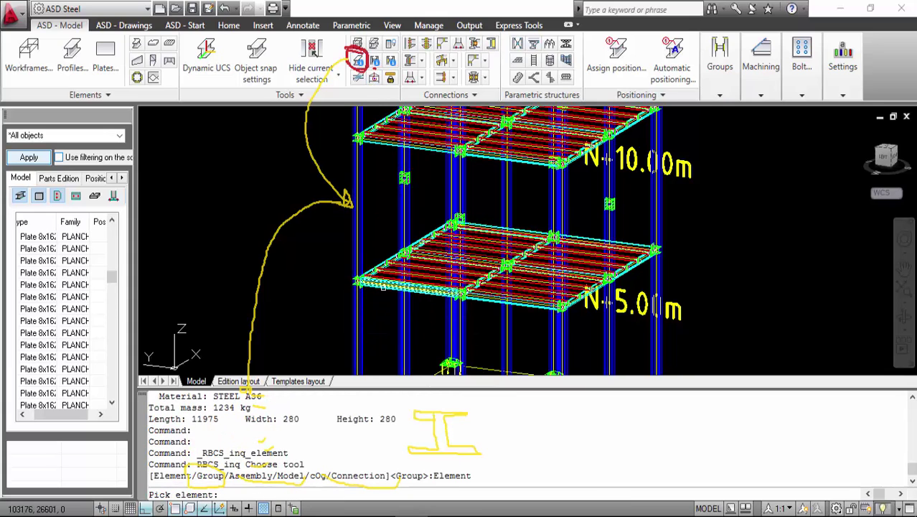
click(408, 286)
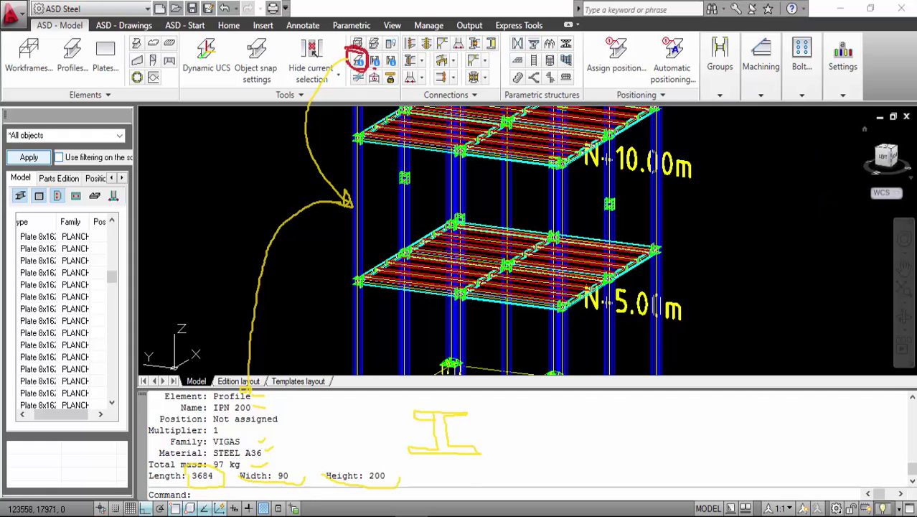
Clear the annotations, shrink the command history and zoom out to fit the frame up to N+15.00m.
key(Escape)
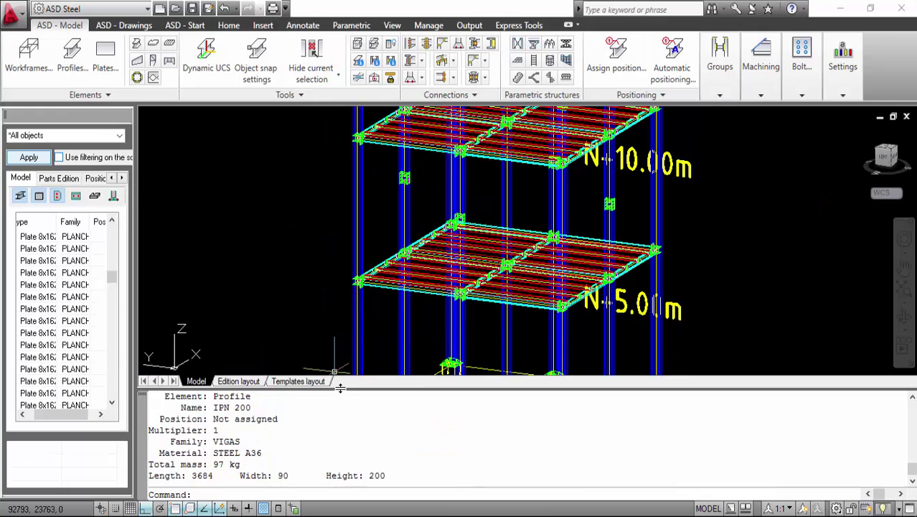
drag(340, 387, 345, 472)
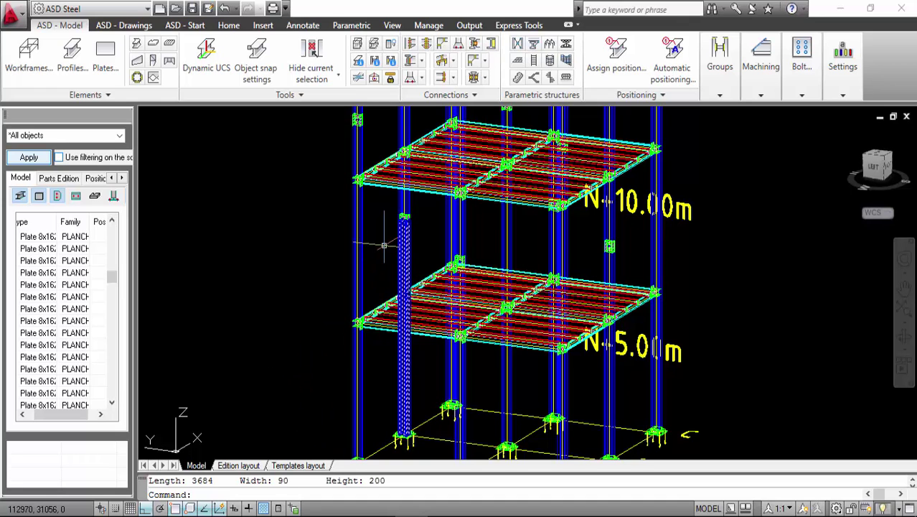
scroll(383, 245, down, 4)
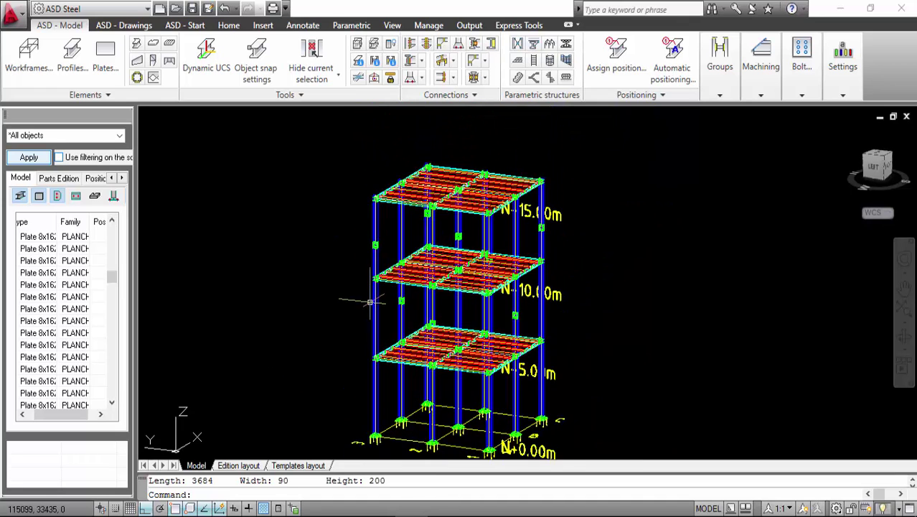
middle_drag(371, 297, 360, 267)
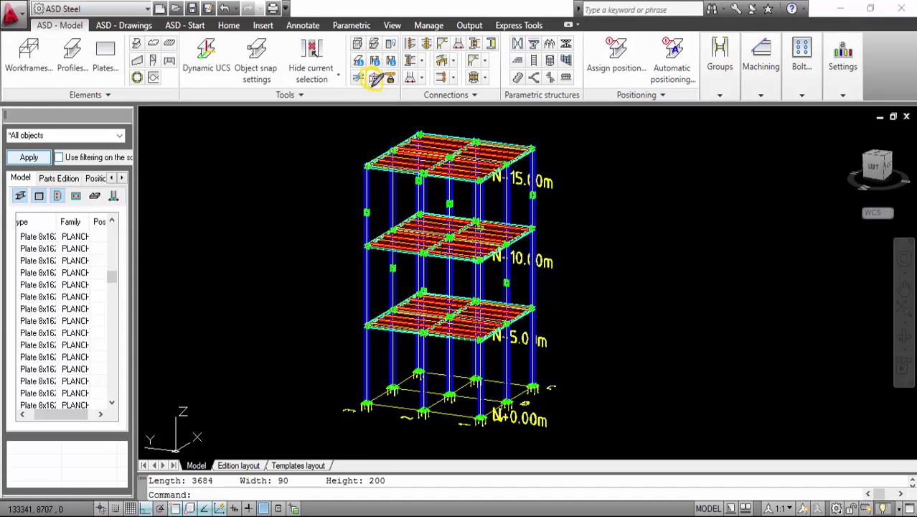
Compute the centre of gravity of all 803 elements, reading 91337, 16371, 8135.
click(374, 78)
click(391, 112)
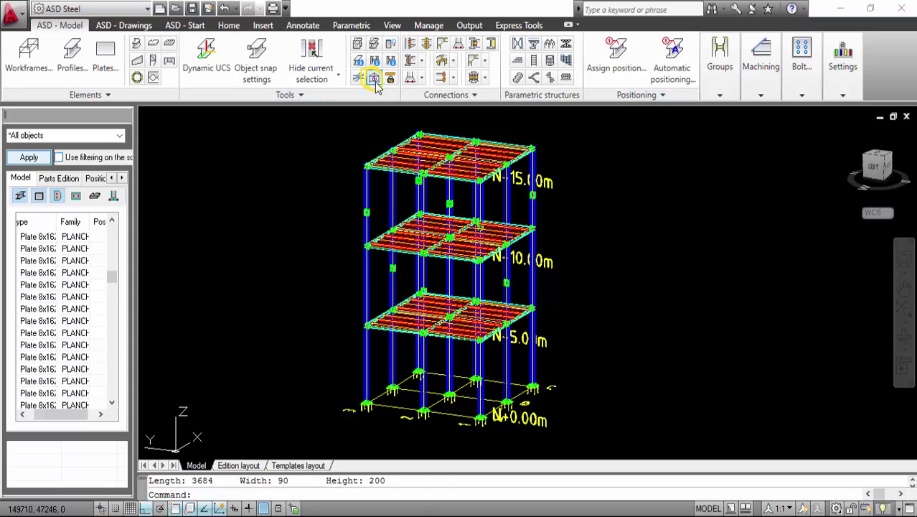
click(374, 79)
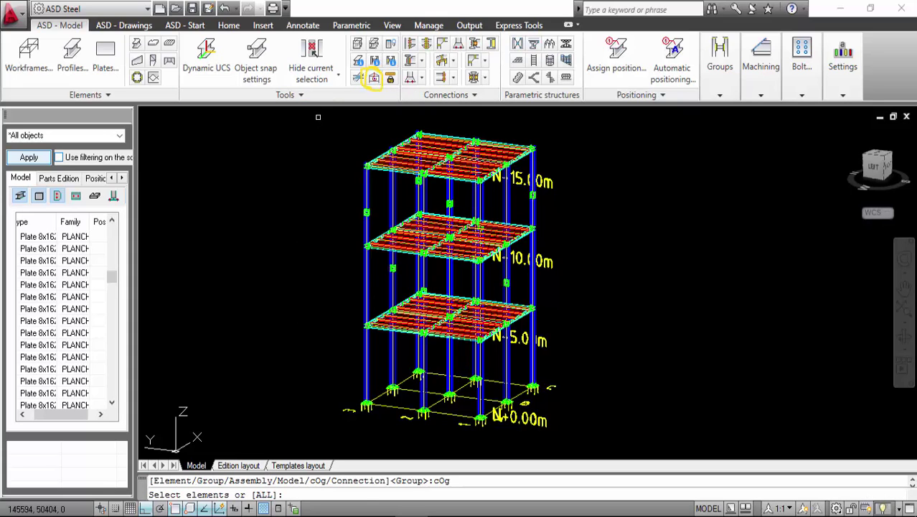
click(318, 116)
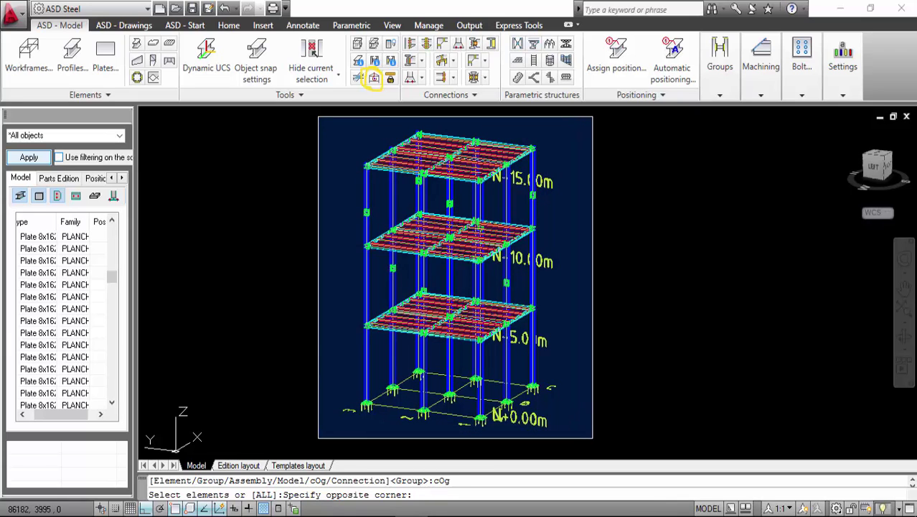
click(594, 439)
key(Return)
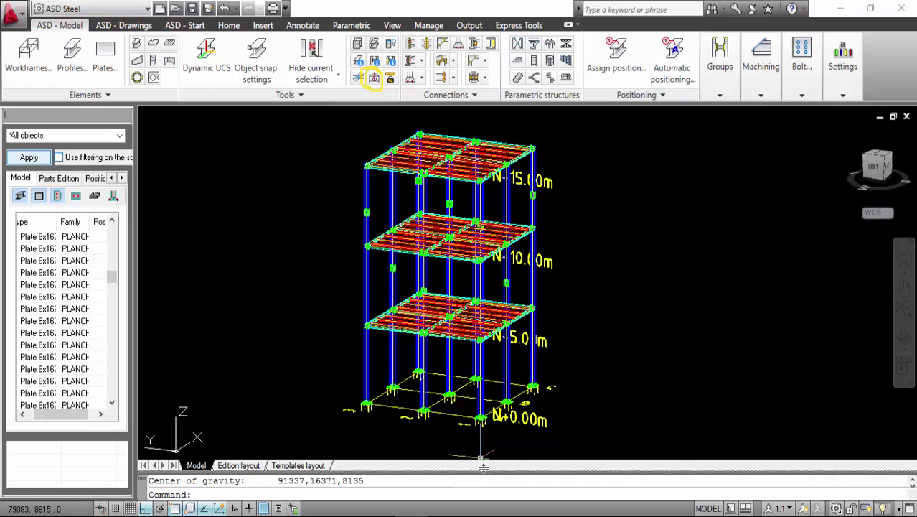
drag(483, 467, 428, 390)
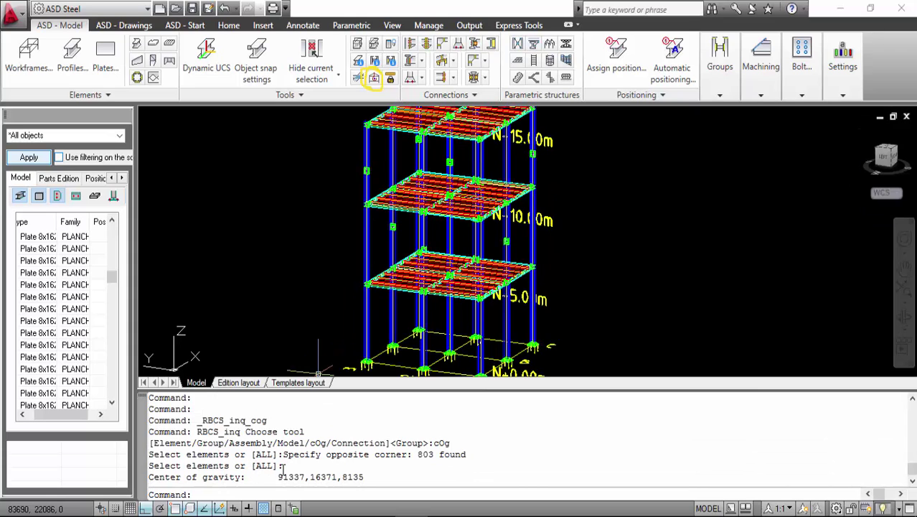
scroll(399, 300, down, 2)
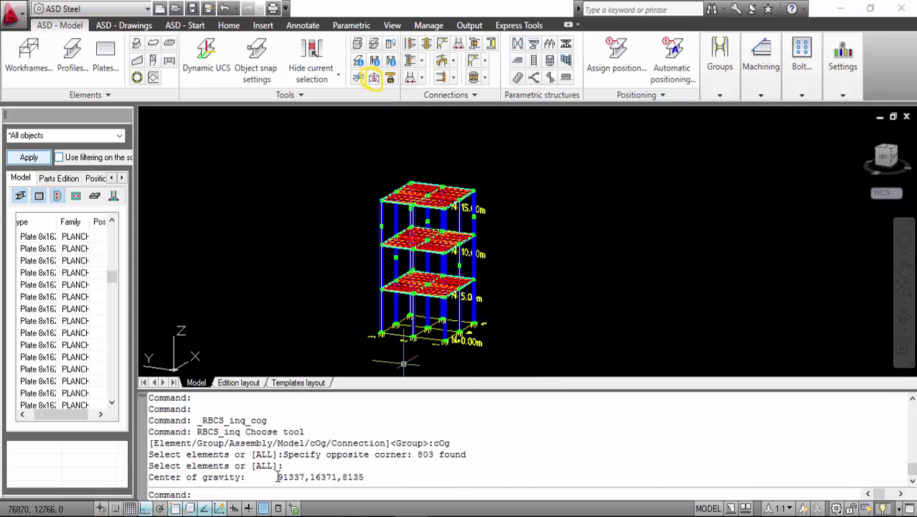
drag(278, 477, 364, 476)
middle_drag(526, 311, 526, 302)
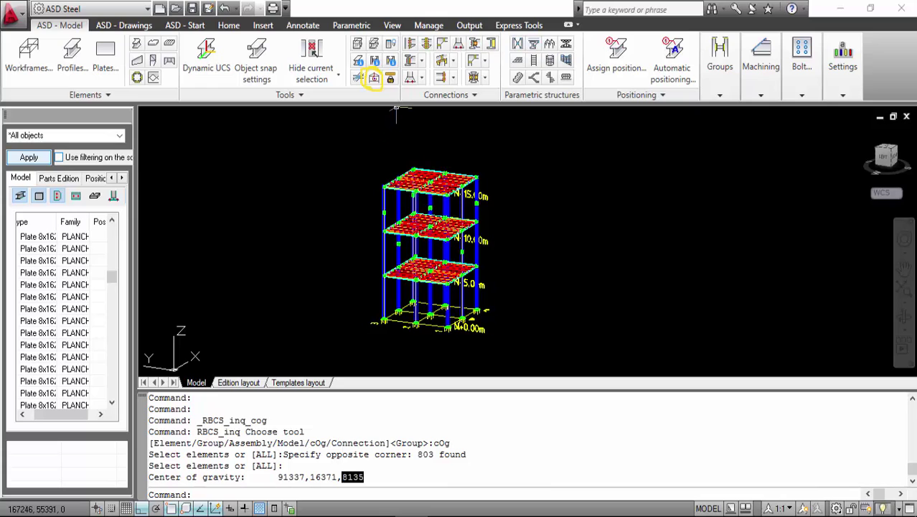
key(Escape)
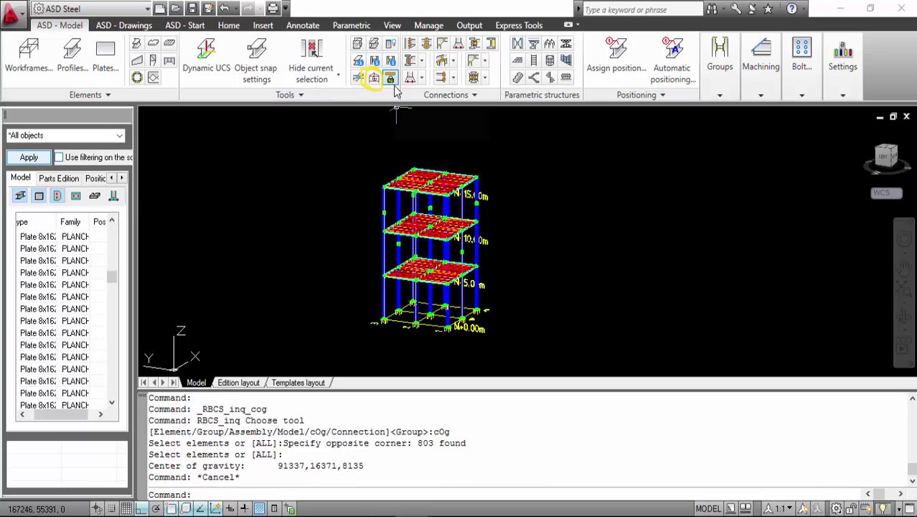
Run Model size on the whole frame: 617 parts, 944 bolts, 185 connections, 22046 kg.
click(391, 80)
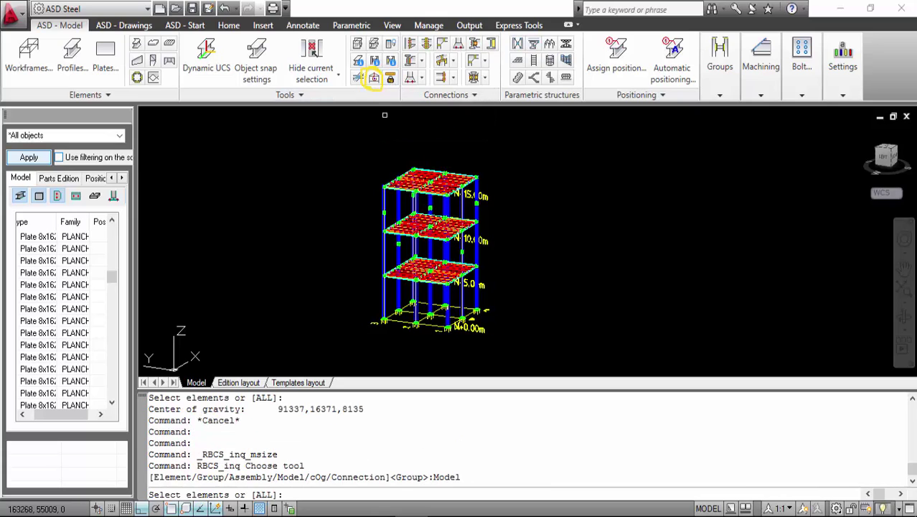
click(341, 143)
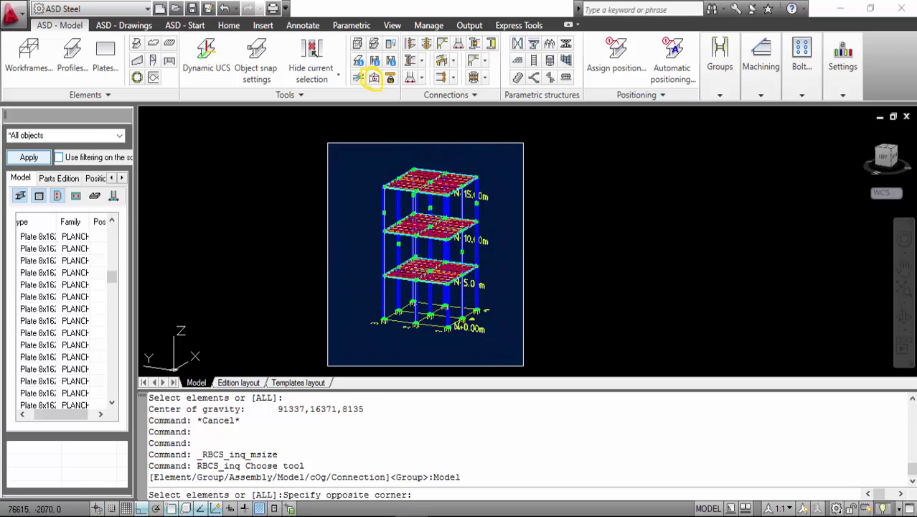
click(526, 360)
key(Return)
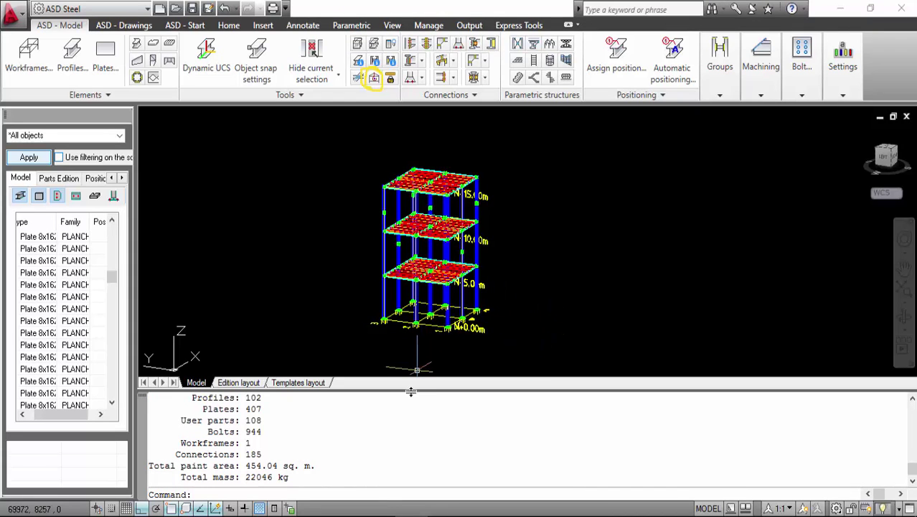
drag(411, 389, 411, 318)
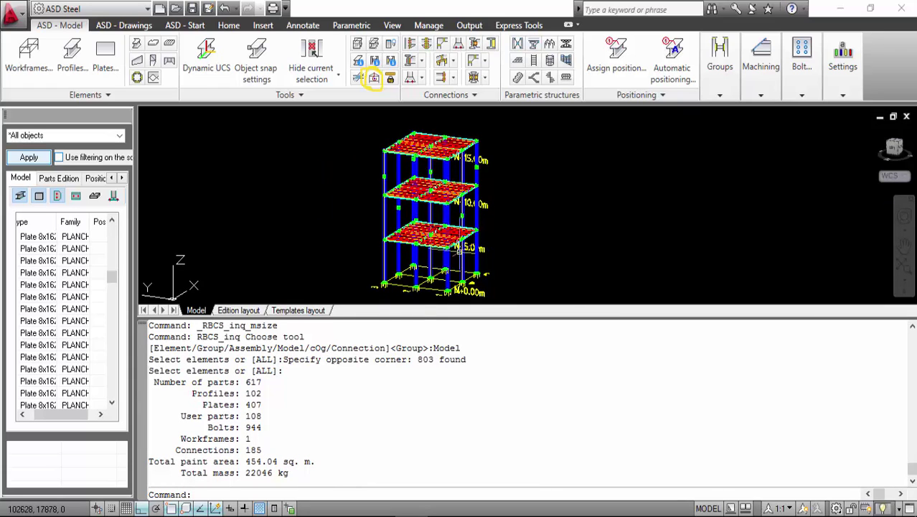
mouse_move(460, 250)
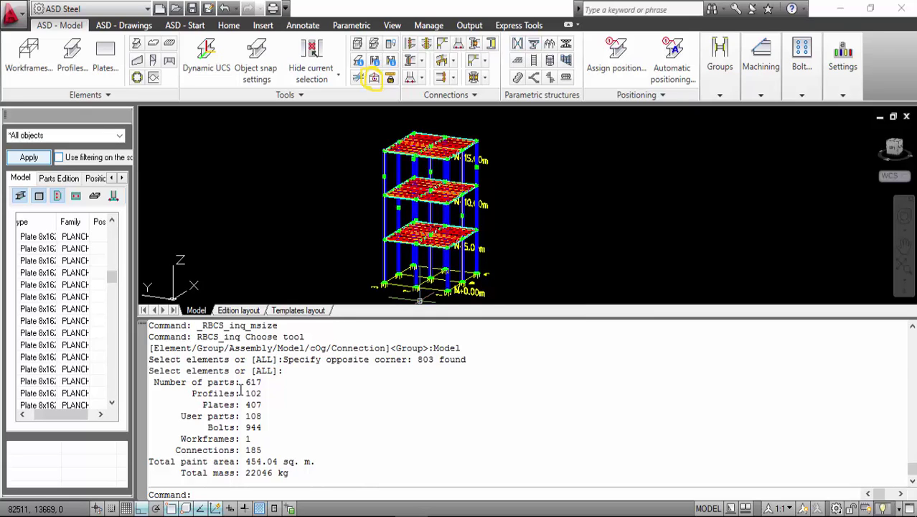
drag(241, 382, 267, 383)
drag(243, 394, 262, 416)
drag(245, 427, 264, 427)
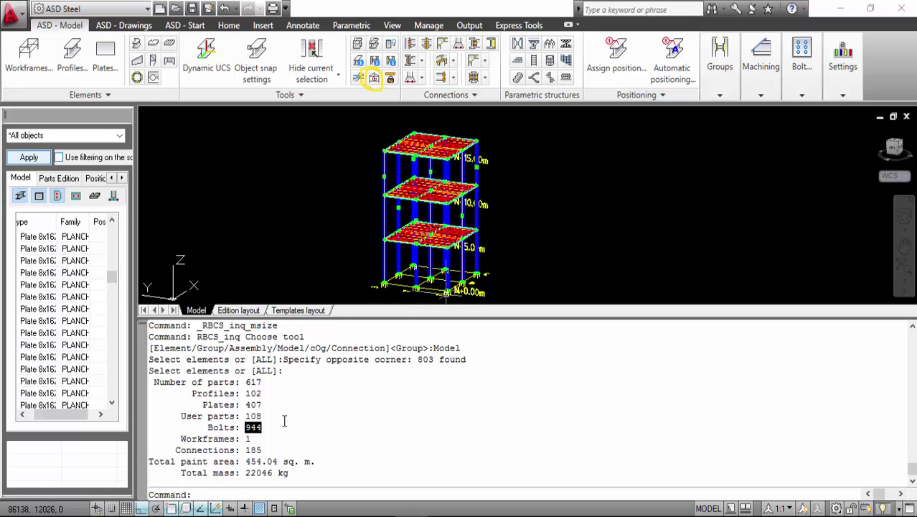
drag(245, 450, 257, 450)
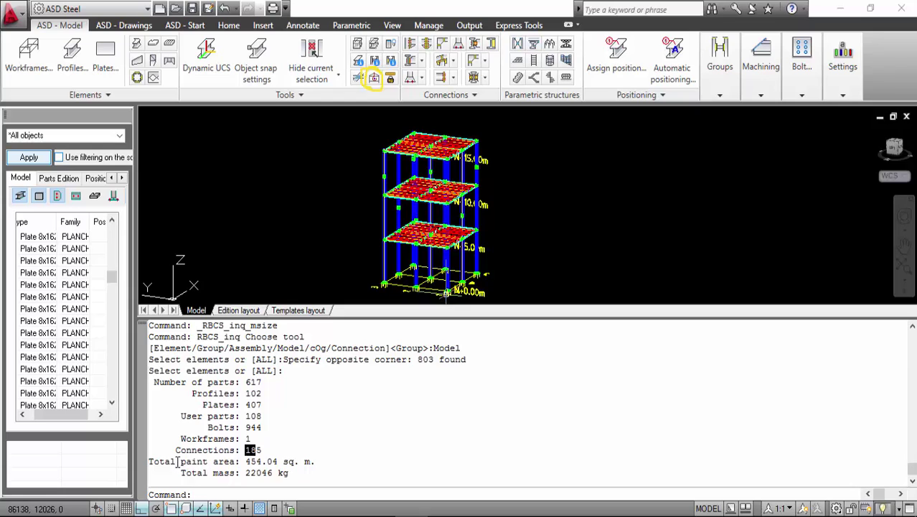
click(314, 461)
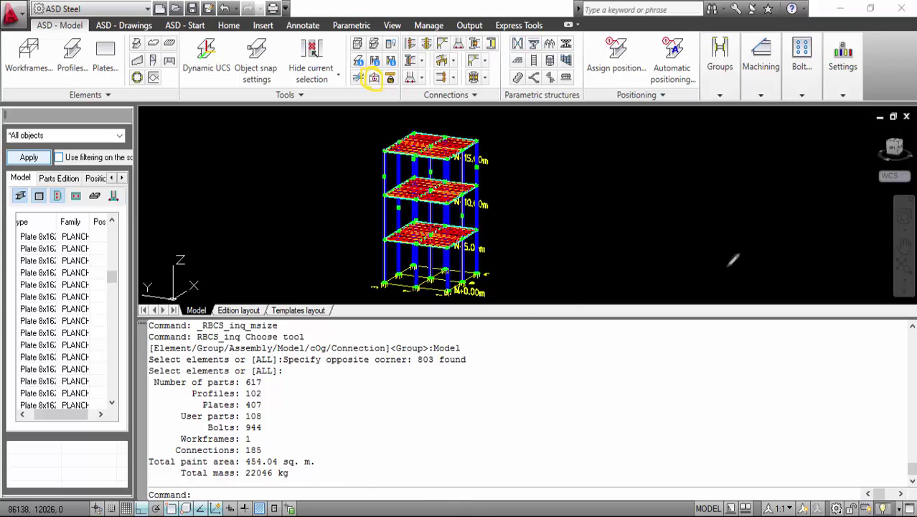
mouse_move(343, 462)
mouse_down()
mouse_move(373, 468)
mouse_move(324, 455)
mouse_move(337, 461)
mouse_move(323, 464)
mouse_up()
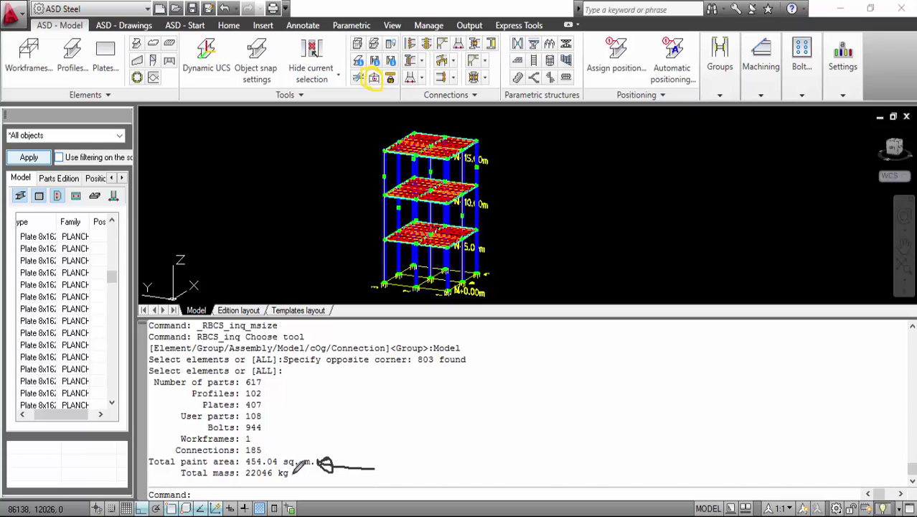
mouse_move(292, 476)
mouse_down()
mouse_move(327, 497)
mouse_move(304, 474)
mouse_up()
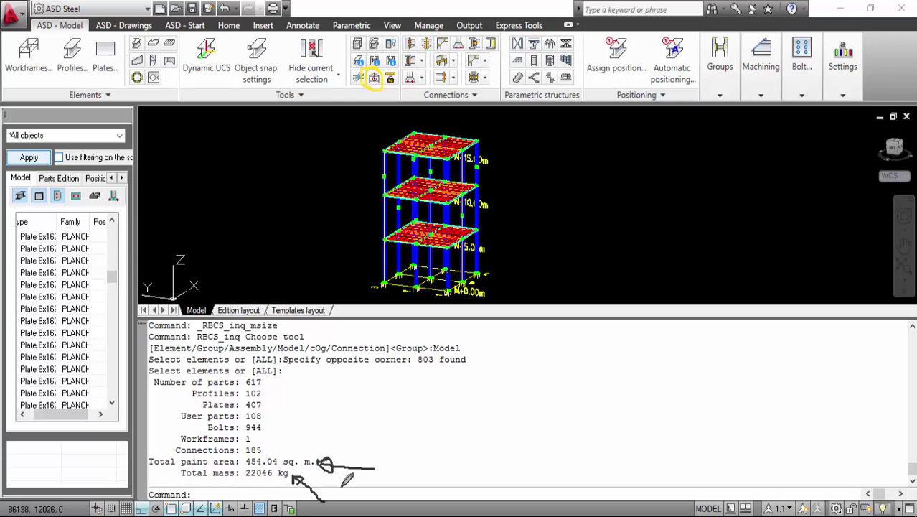
mouse_move(347, 482)
mouse_down()
mouse_move(359, 494)
mouse_move(399, 484)
mouse_move(393, 492)
mouse_up()
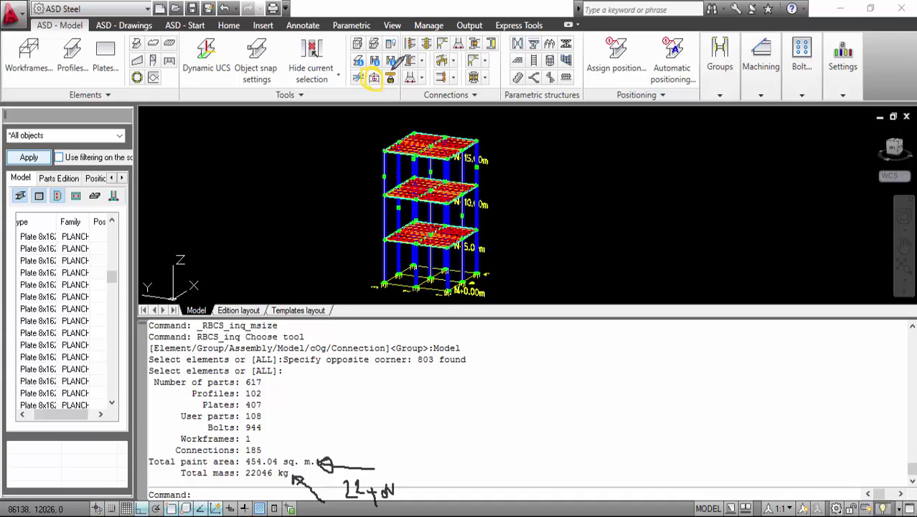
mouse_move(387, 76)
mouse_down()
mouse_move(398, 62)
mouse_move(392, 87)
mouse_up()
key(Escape)
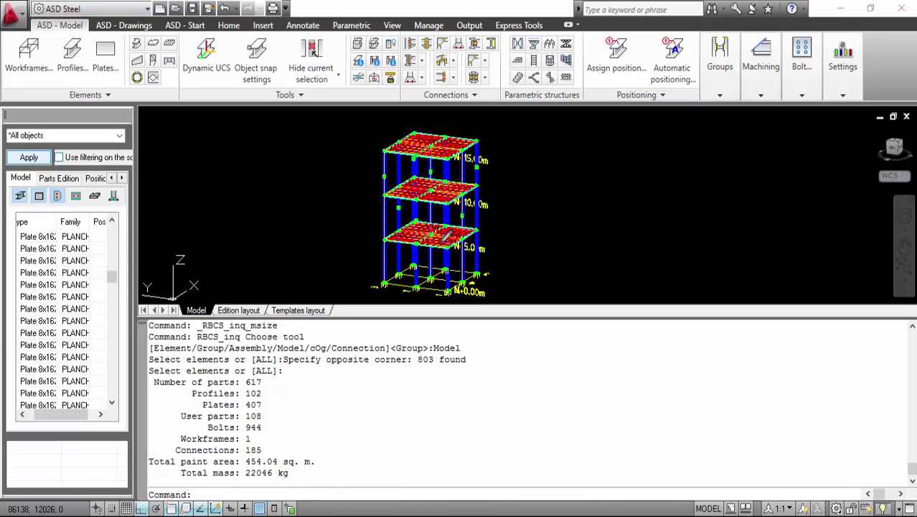
Highlight on screen that the profile's position is not assigned.
right_click(496, 255)
click(520, 282)
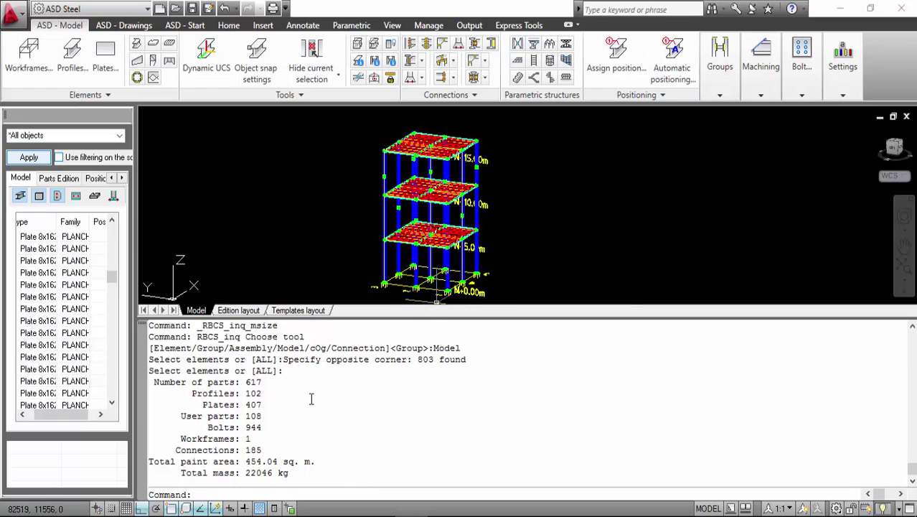
scroll(310, 397, up, 1)
scroll(310, 397, up, 7)
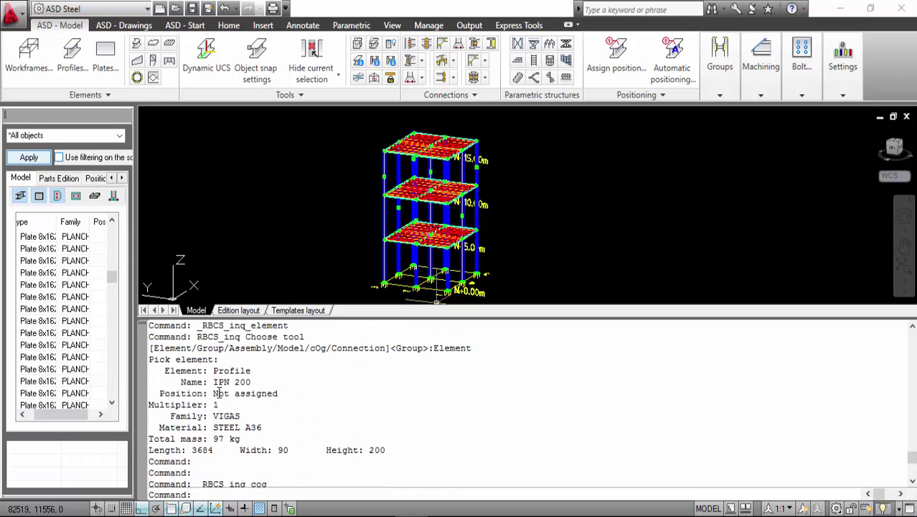
drag(211, 393, 287, 393)
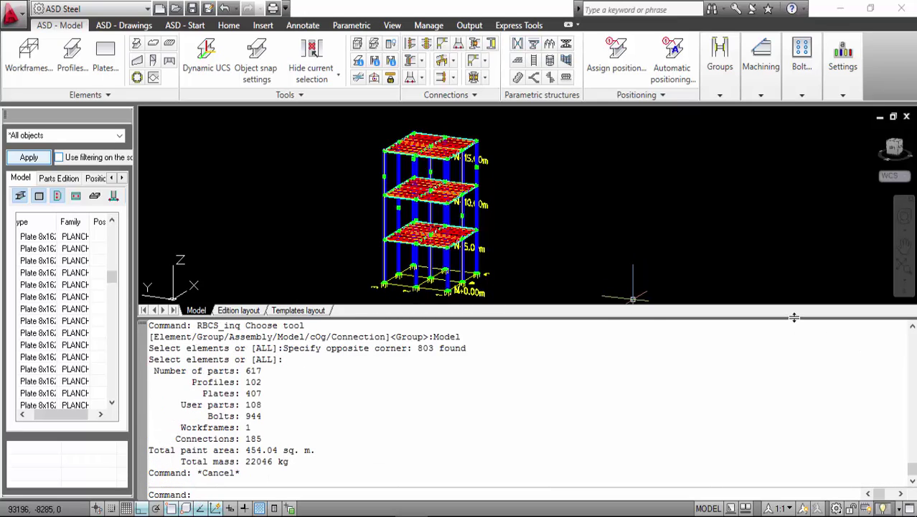
Shrink the command history to enlarge the model view and widen the object list panel.
drag(794, 317, 782, 466)
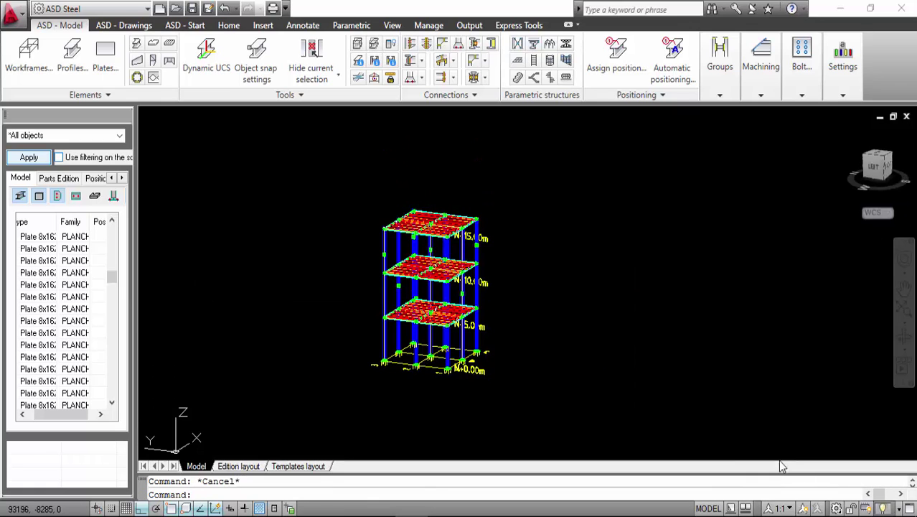
scroll(402, 312, up, 4)
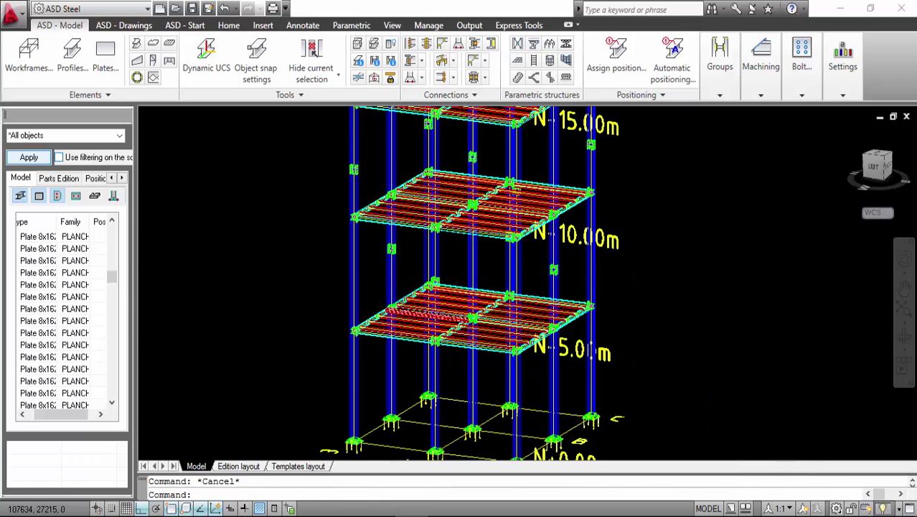
scroll(420, 301, down, 5)
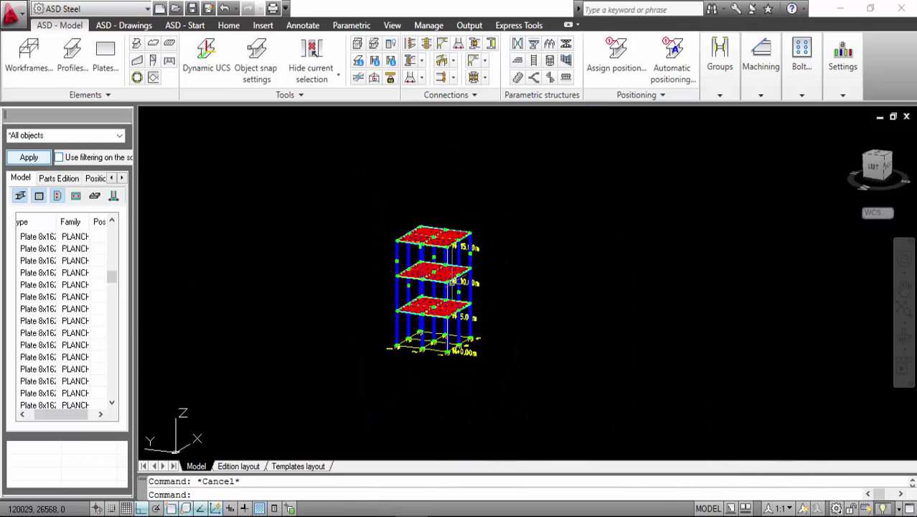
scroll(450, 282, up, 3)
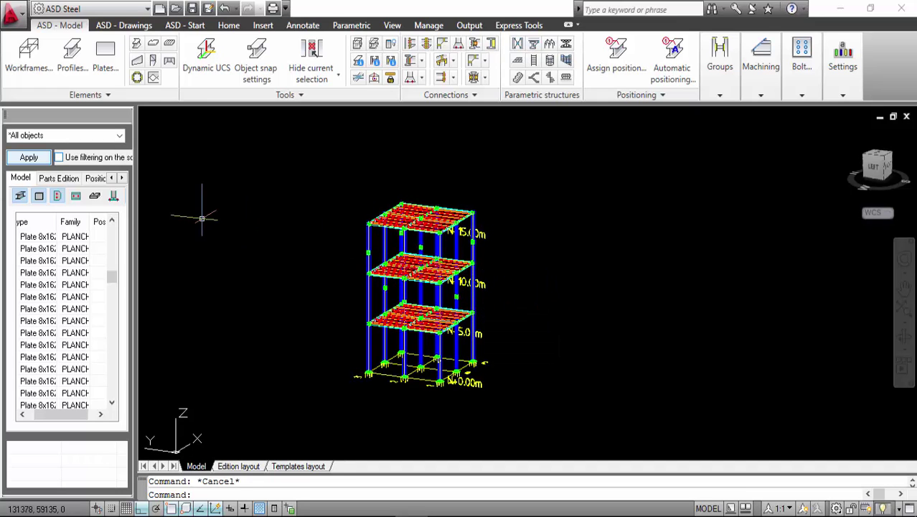
drag(137, 210, 158, 212)
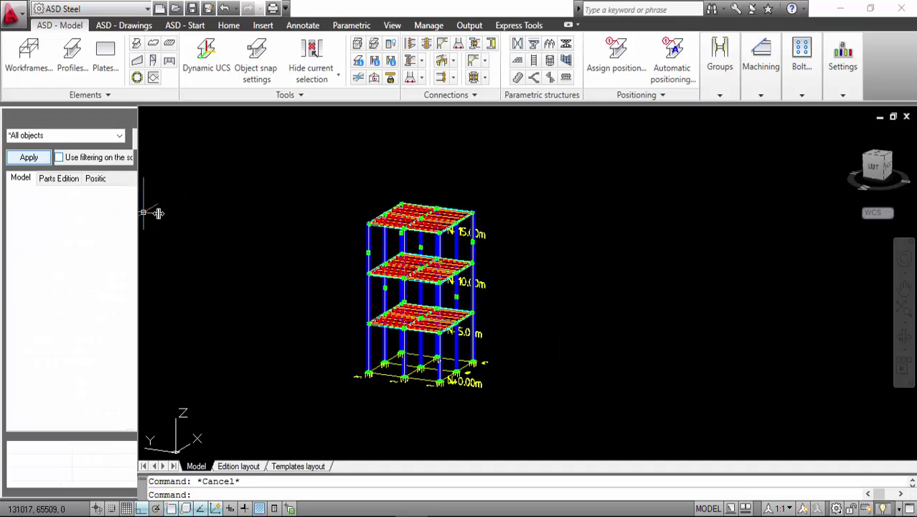
Window-select the whole frame and open Auto Positioning from the parts list menu.
click(345, 137)
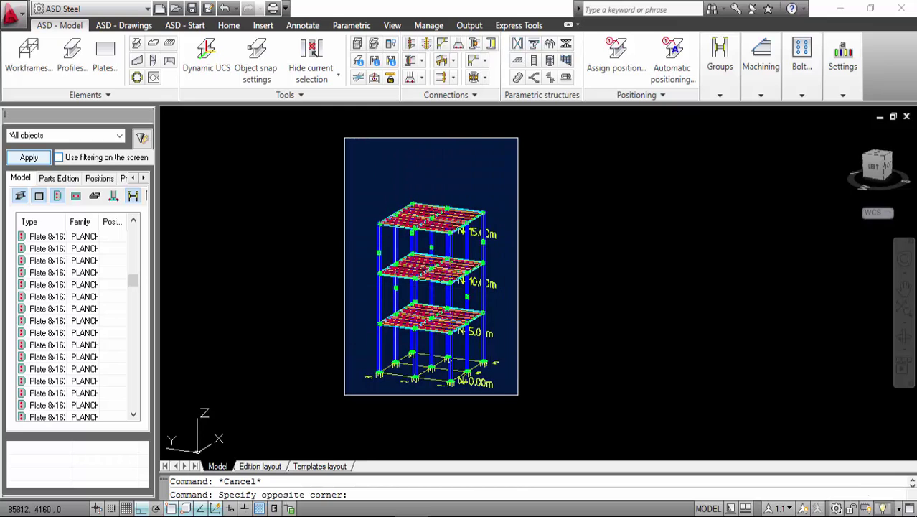
click(544, 435)
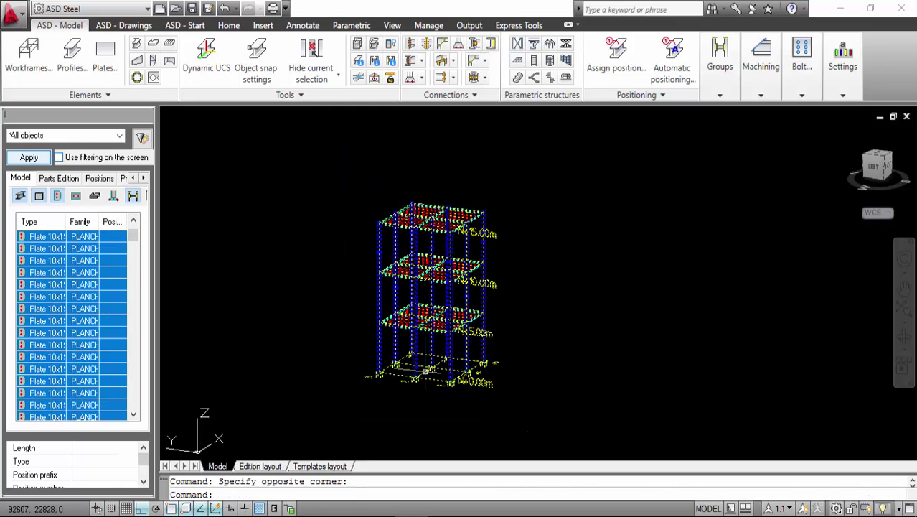
right_click(112, 241)
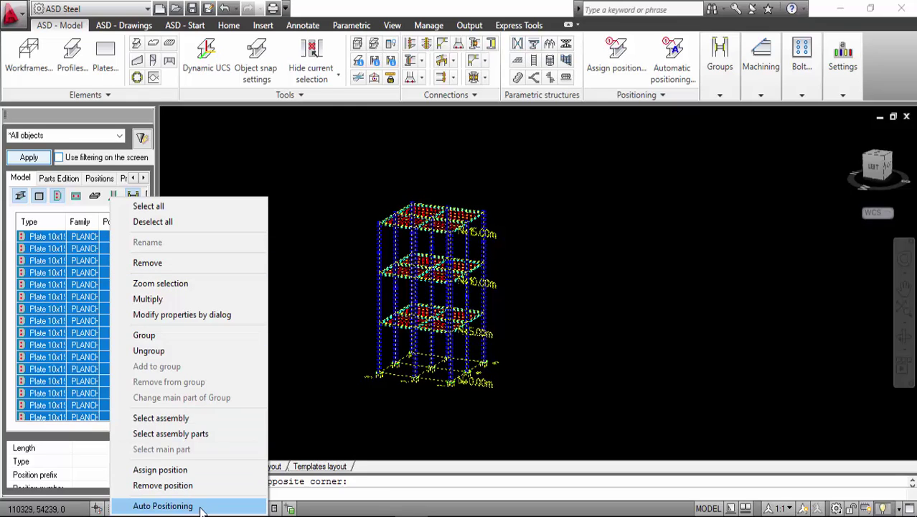
click(172, 506)
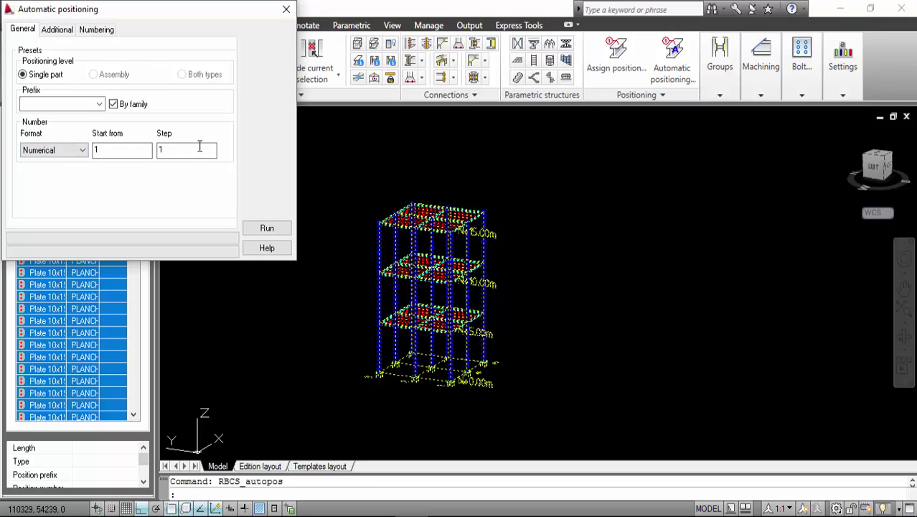
Run automatic positioning so all selected parts receive marks such as pl 5.
click(267, 228)
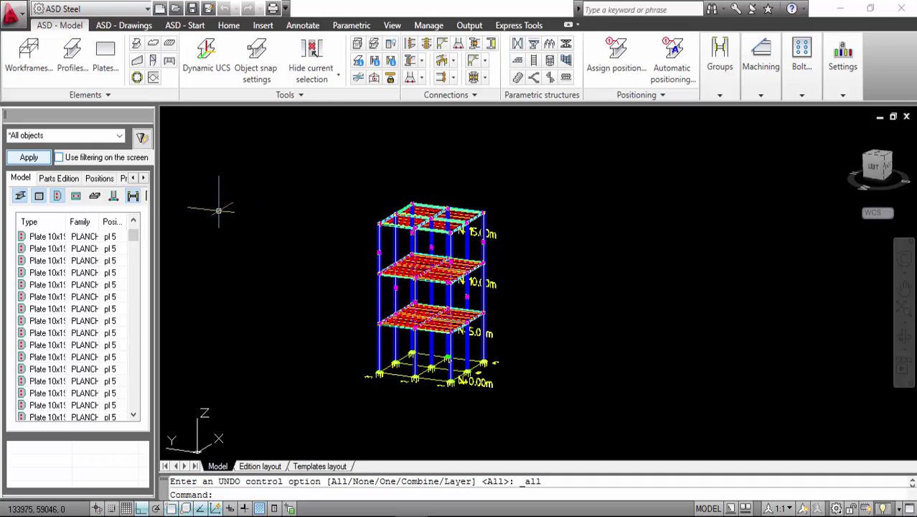
Widen the object list and Position column, then sort by position to reveal the v 1 and v 2 beam marks.
drag(159, 205, 200, 208)
drag(128, 220, 147, 221)
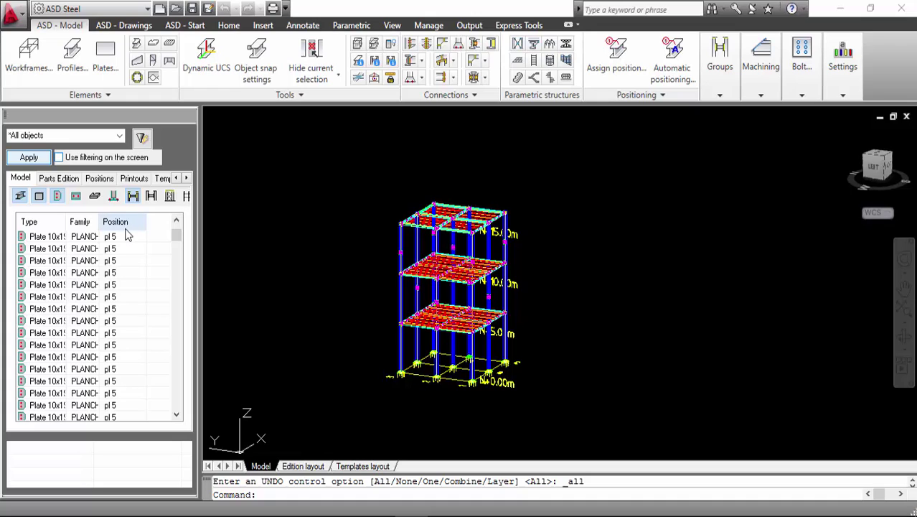
click(125, 228)
click(126, 228)
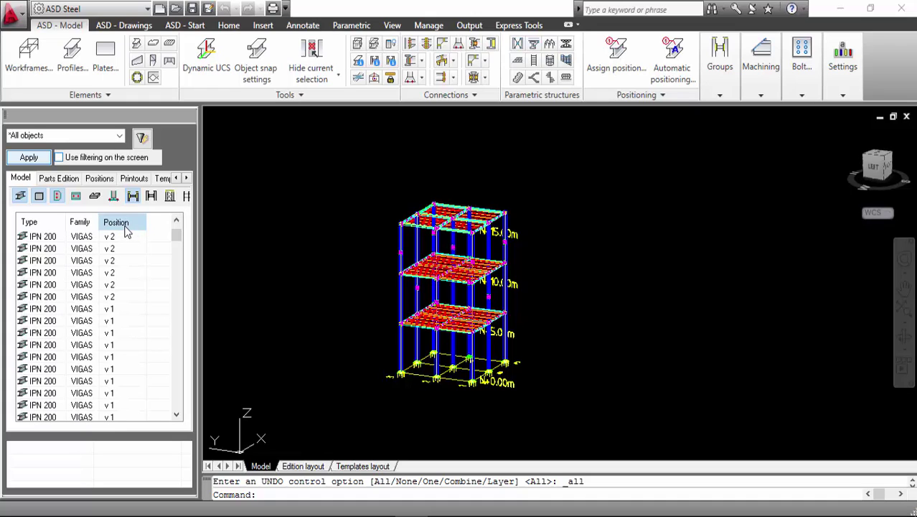
click(126, 229)
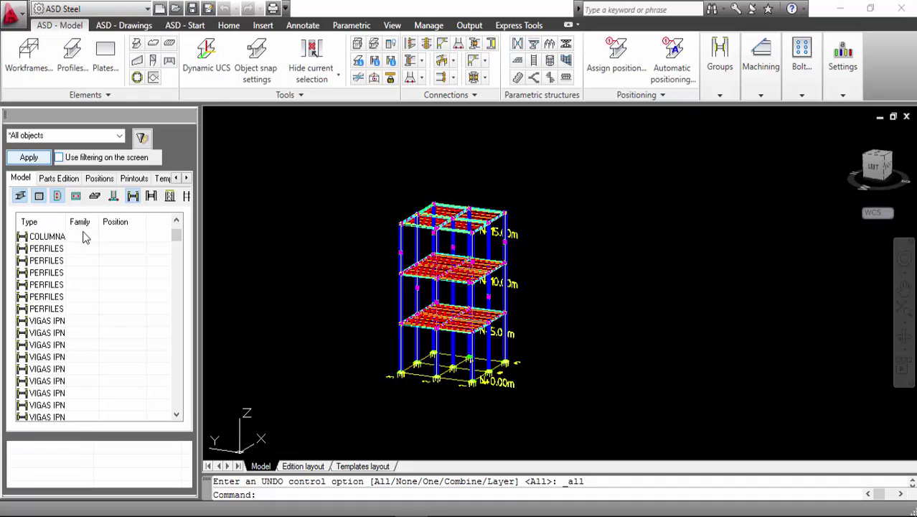
click(125, 227)
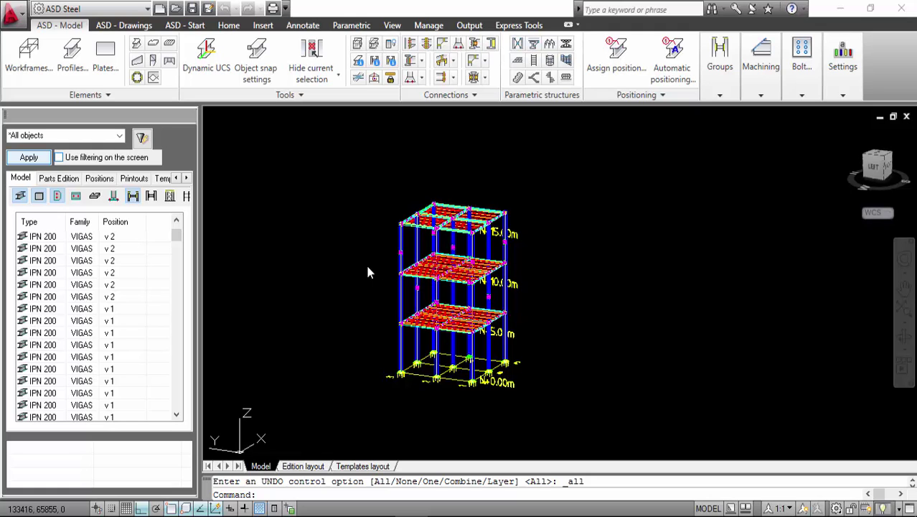
scroll(366, 256, up, 4)
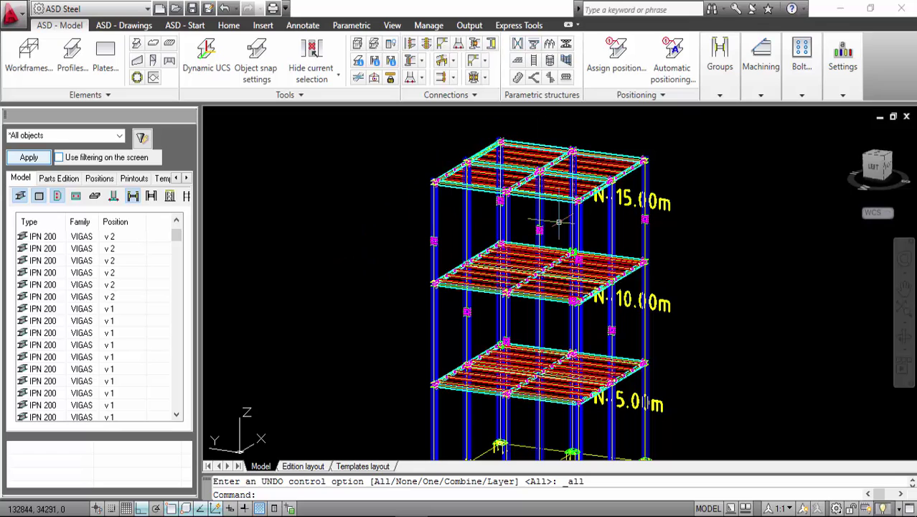
scroll(558, 223, down, 4)
scroll(648, 243, up, 2)
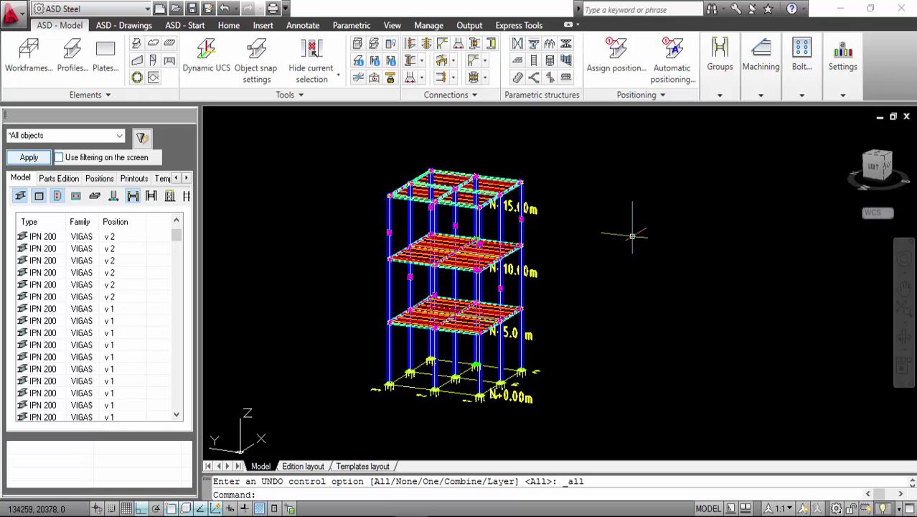
Start an engineering drawing scheme from Groups, window-selecting all 803 parts of the frame.
click(724, 92)
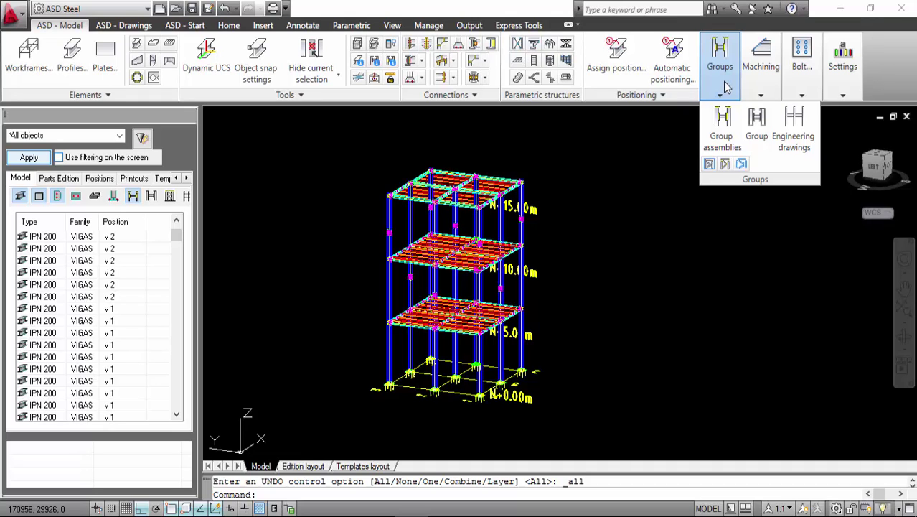
click(797, 140)
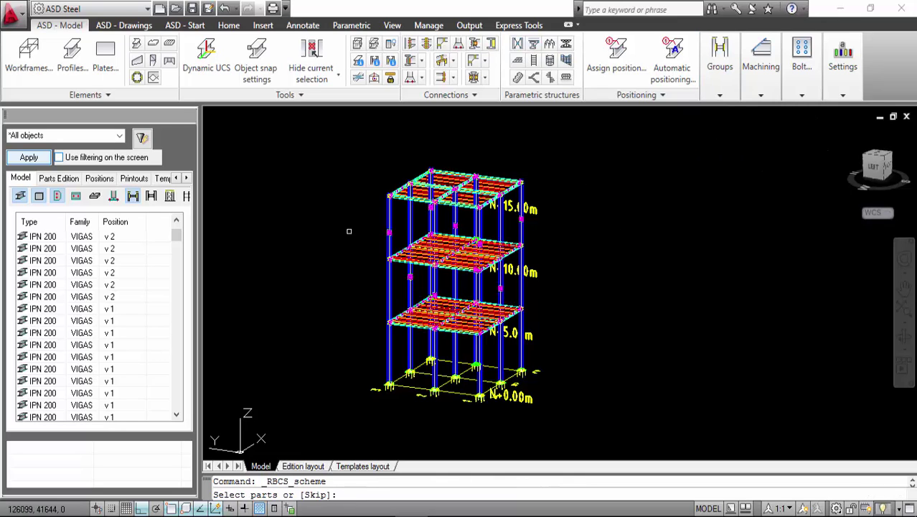
click(323, 117)
click(578, 422)
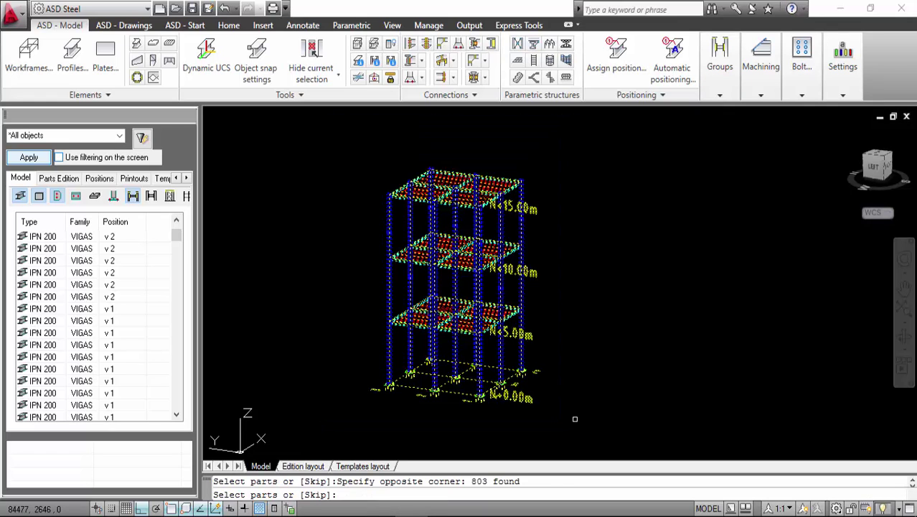
key(Return)
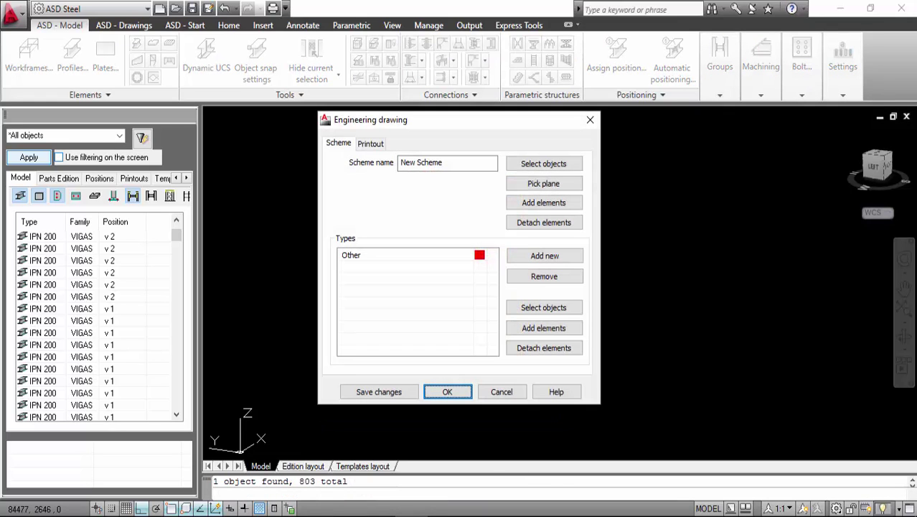
Choose the Scheme 1:100 printout template and add print scales 1:25 and 1:100.
click(370, 143)
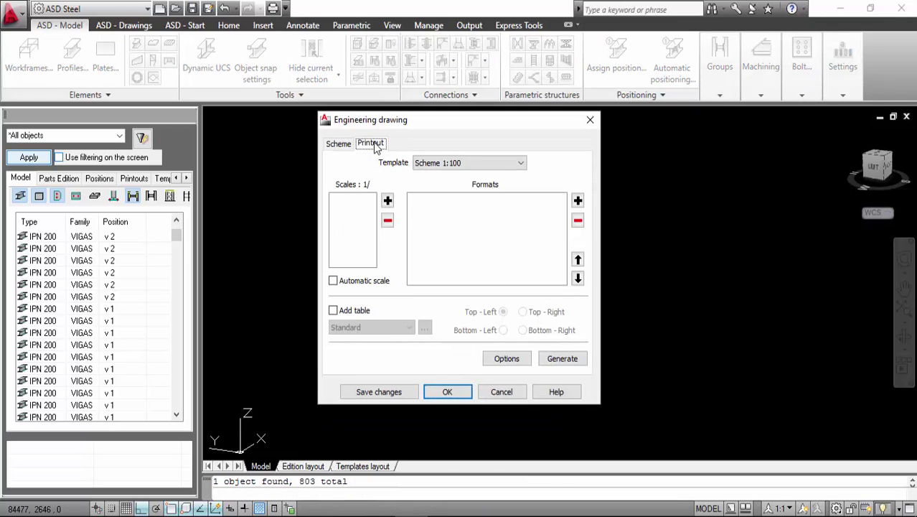
click(509, 167)
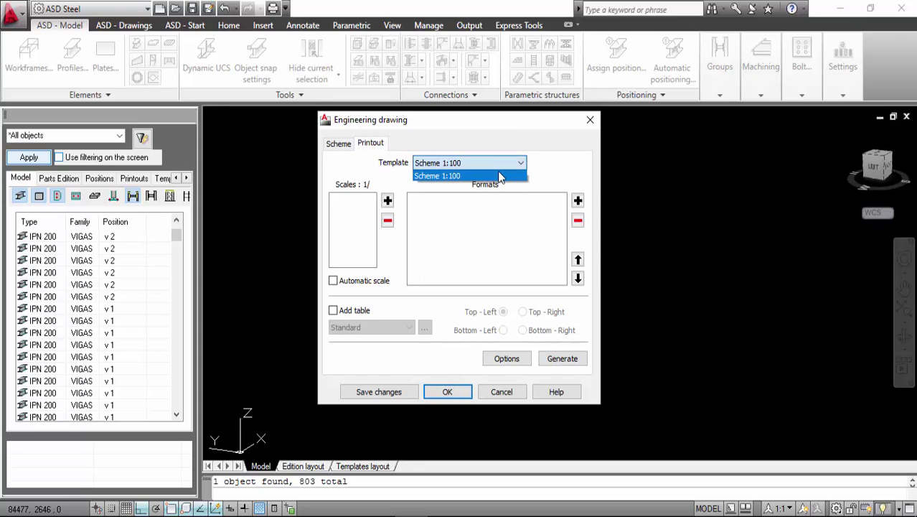
click(497, 172)
click(388, 200)
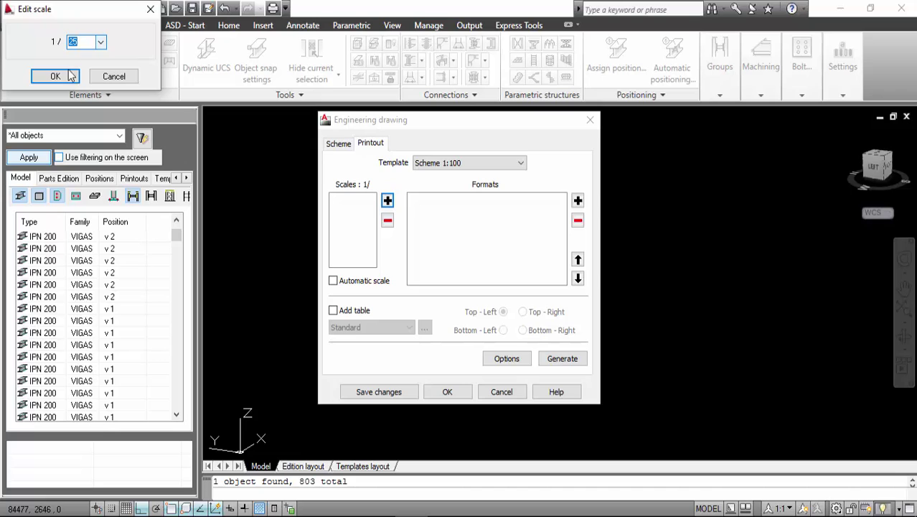
click(69, 76)
click(388, 200)
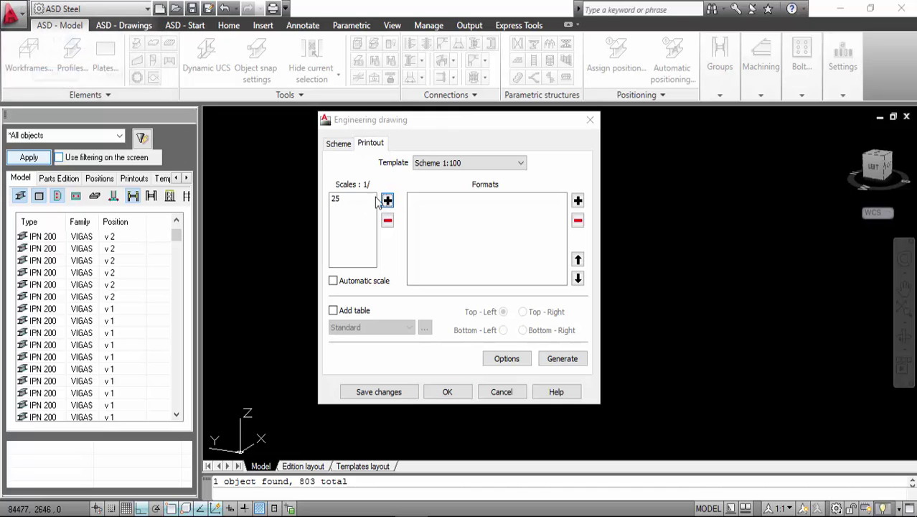
click(99, 43)
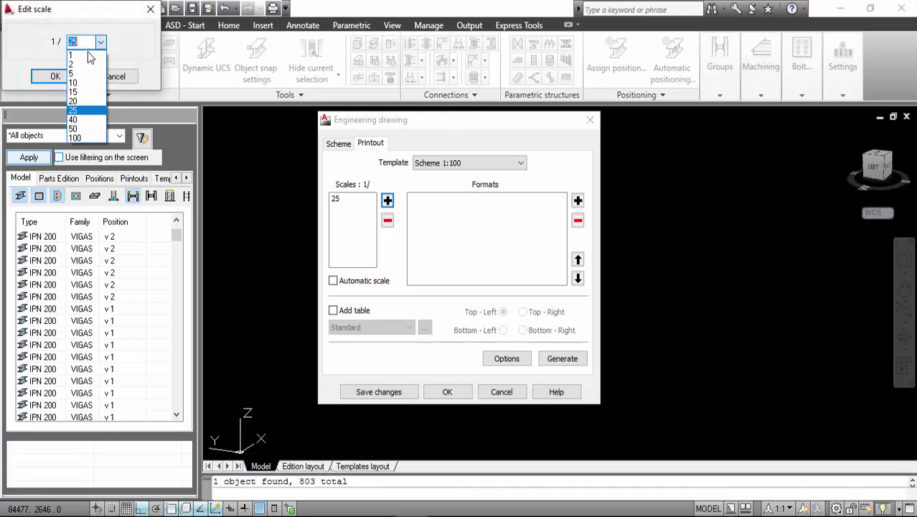
click(87, 136)
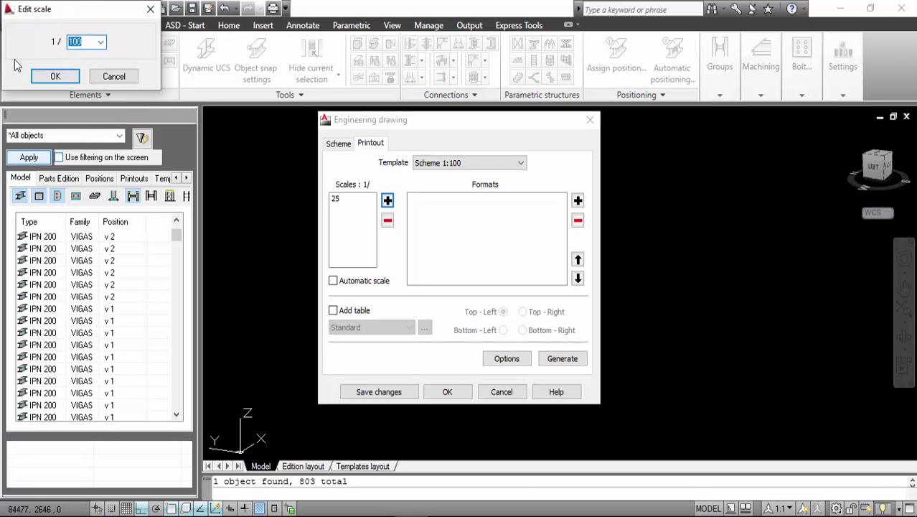
click(57, 76)
Add the A0 ASD 033 sheet format with automatic scale and a Standard table.
click(579, 202)
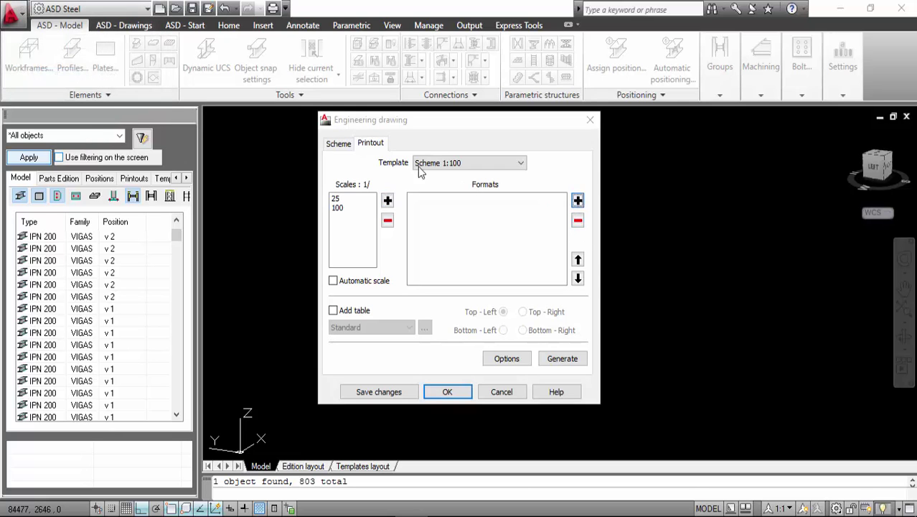
click(309, 207)
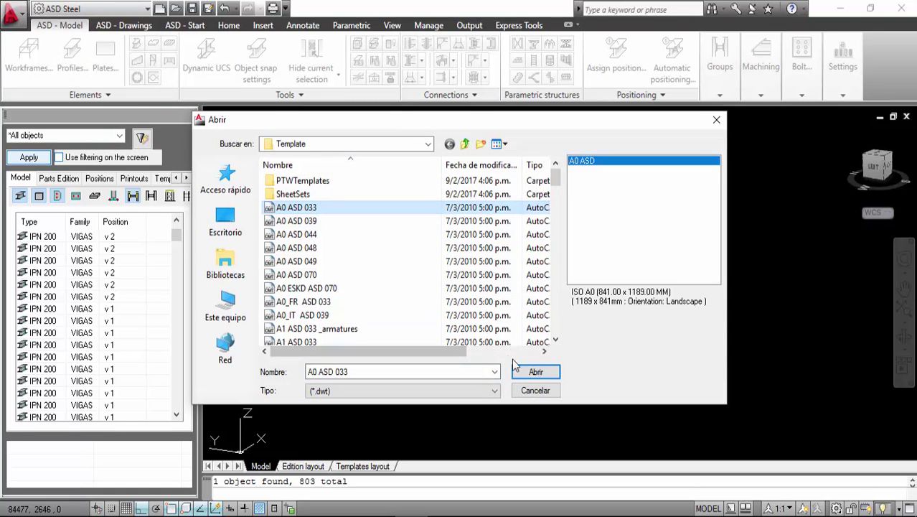
click(535, 372)
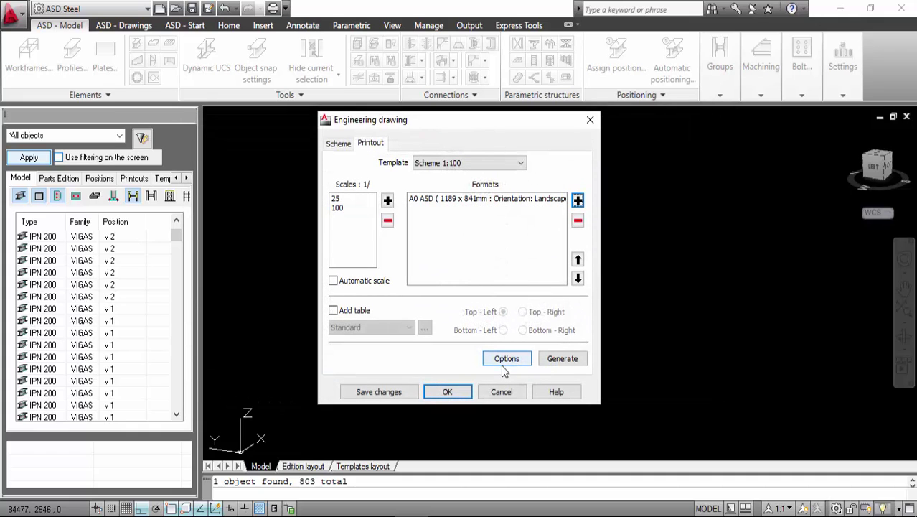
click(333, 281)
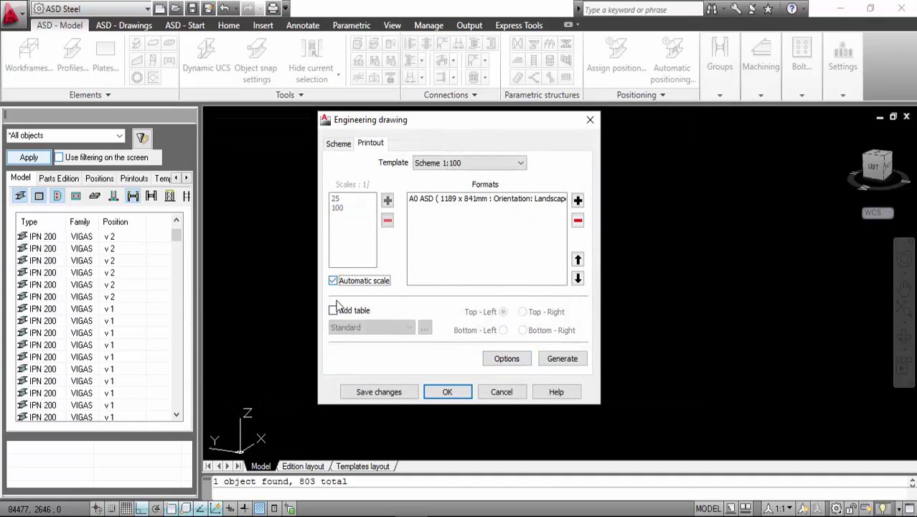
click(333, 310)
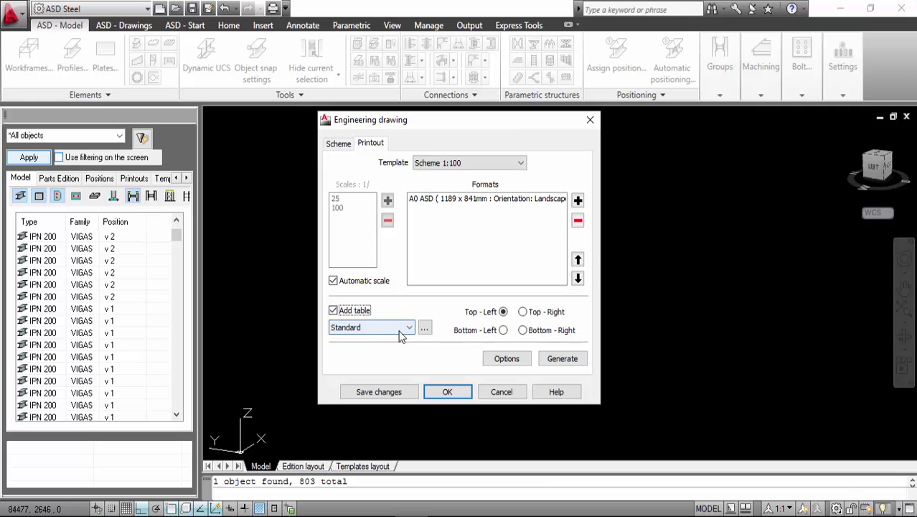
click(400, 330)
click(402, 331)
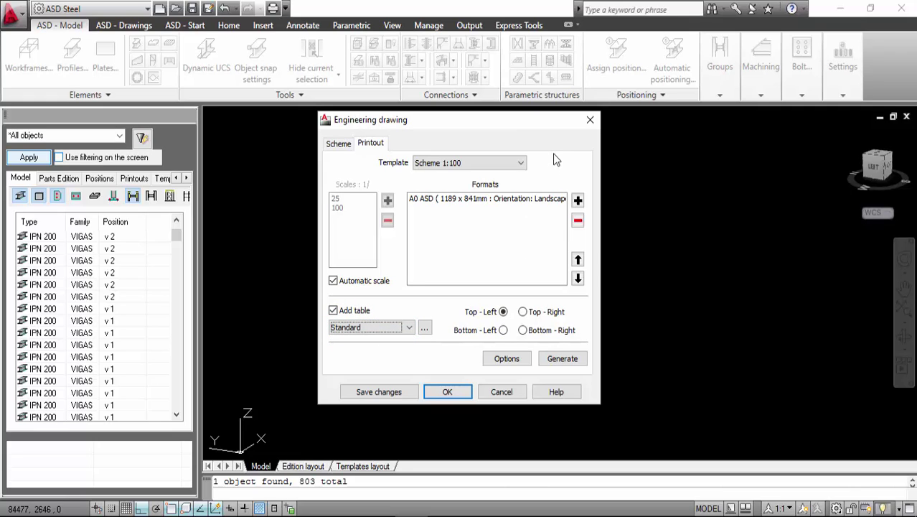
Close the dialog, save the model, and start a new drawing scheme enclosing the whole frame.
click(587, 122)
click(192, 9)
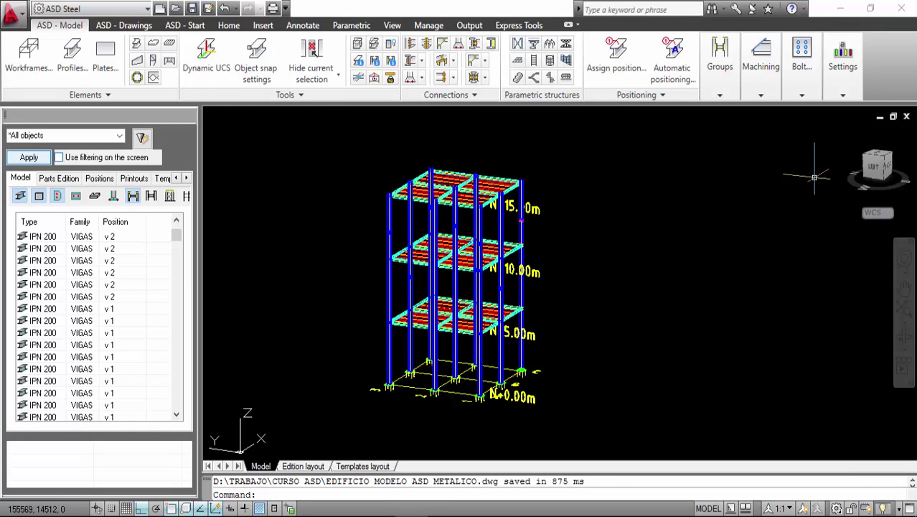
click(721, 94)
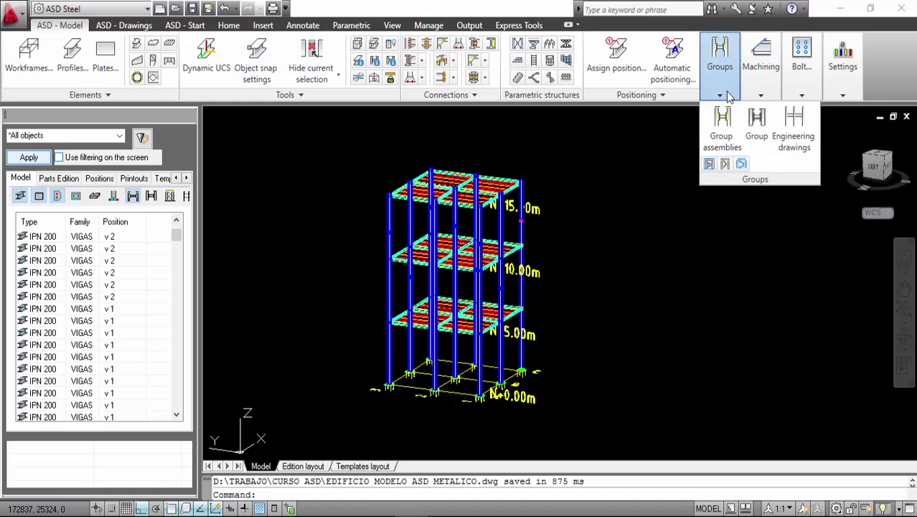
click(809, 147)
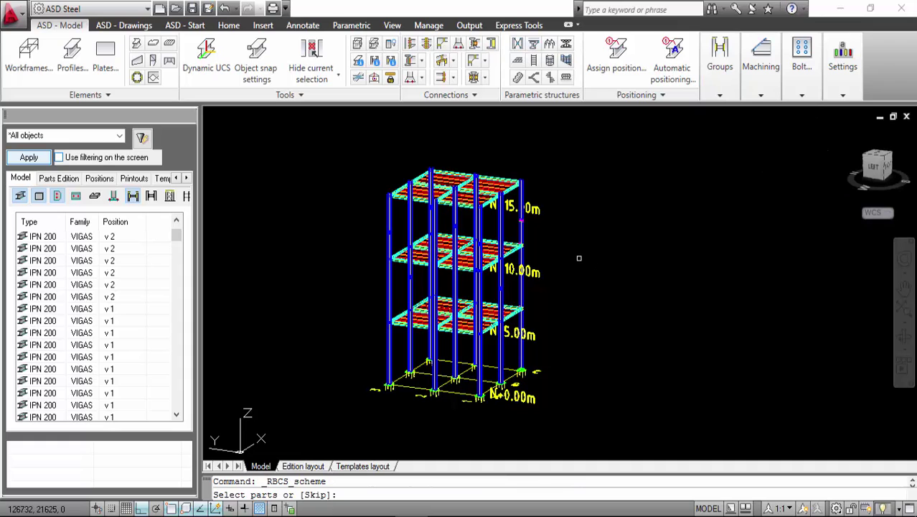
click(317, 137)
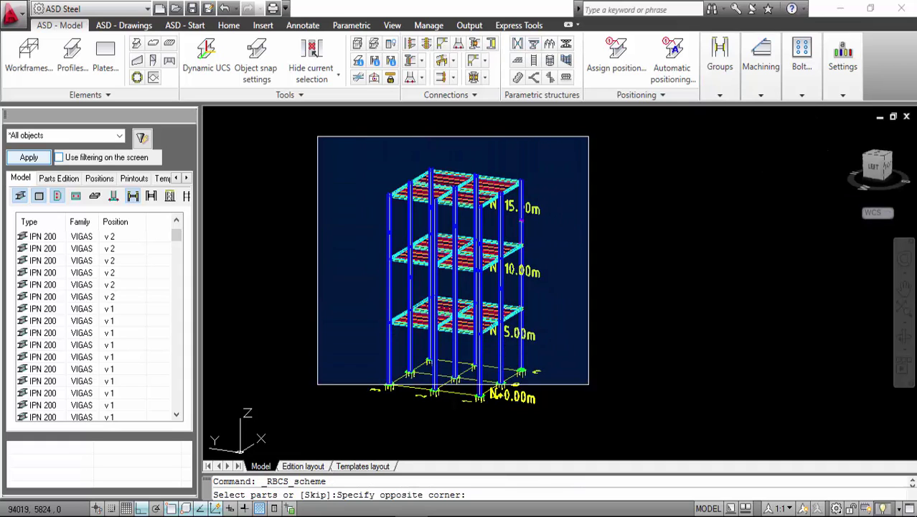
click(596, 416)
key(Return)
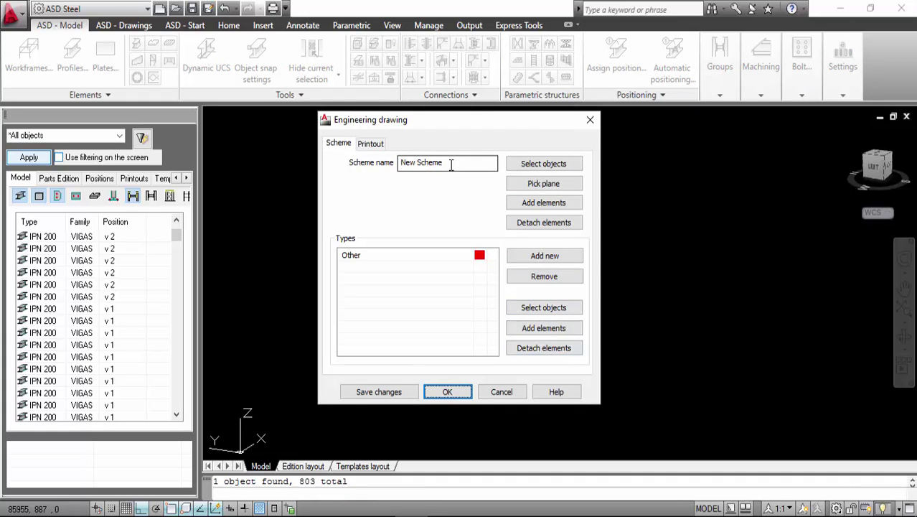
Rename the scheme to 'PLANOS GENERALES', leaving automatic scale off in Printout.
drag(453, 162, 385, 159)
text(PL)
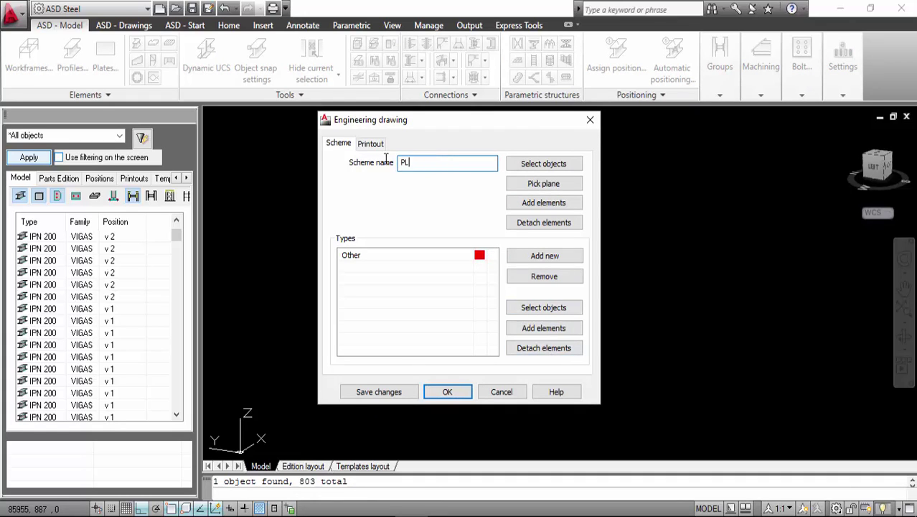
text(ANOS GENERALES)
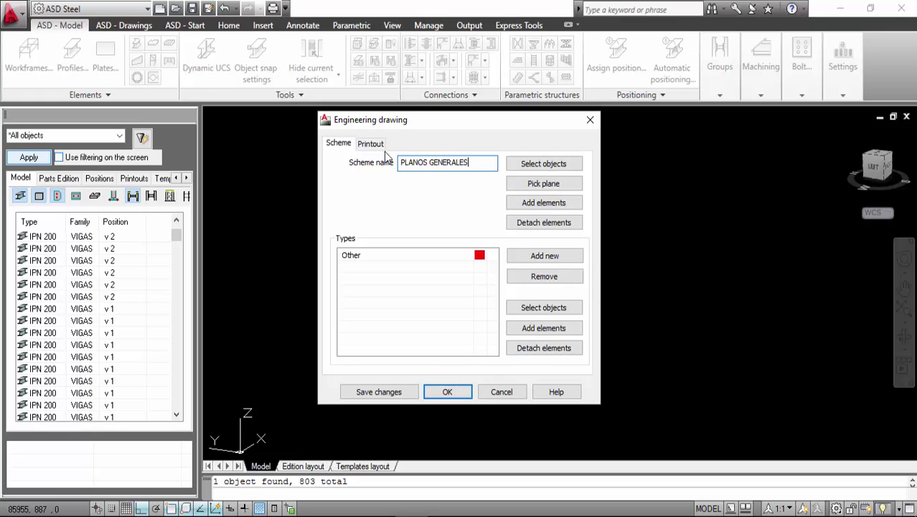
click(369, 144)
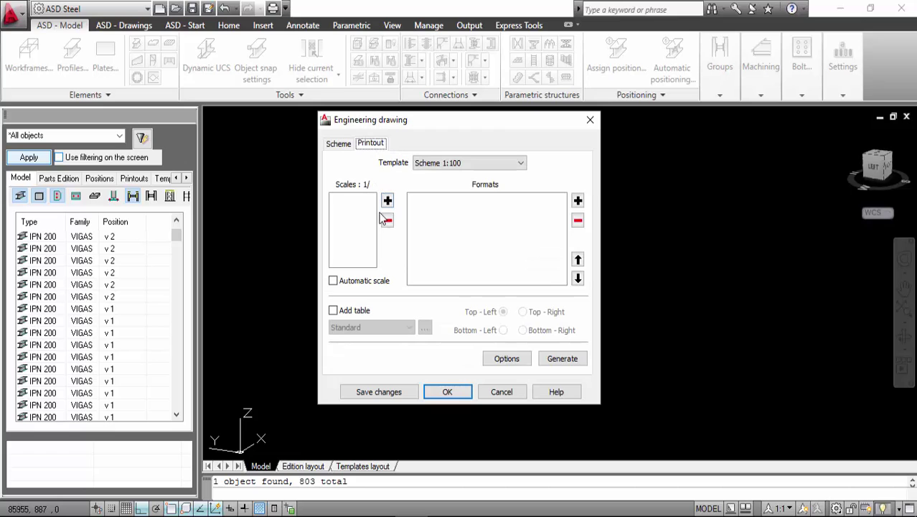
click(334, 281)
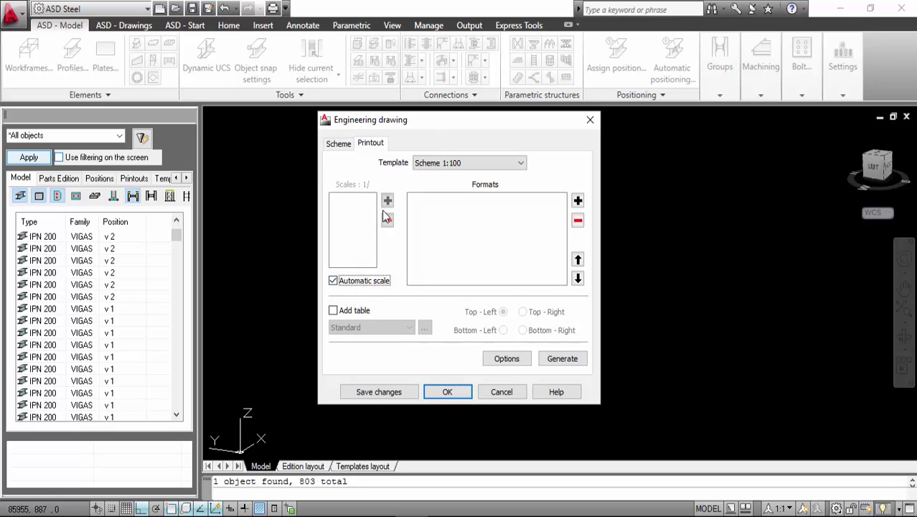
click(335, 281)
Add print scales 1:25, 1:50 and 1:100 and bring up the sheet-template files.
click(385, 203)
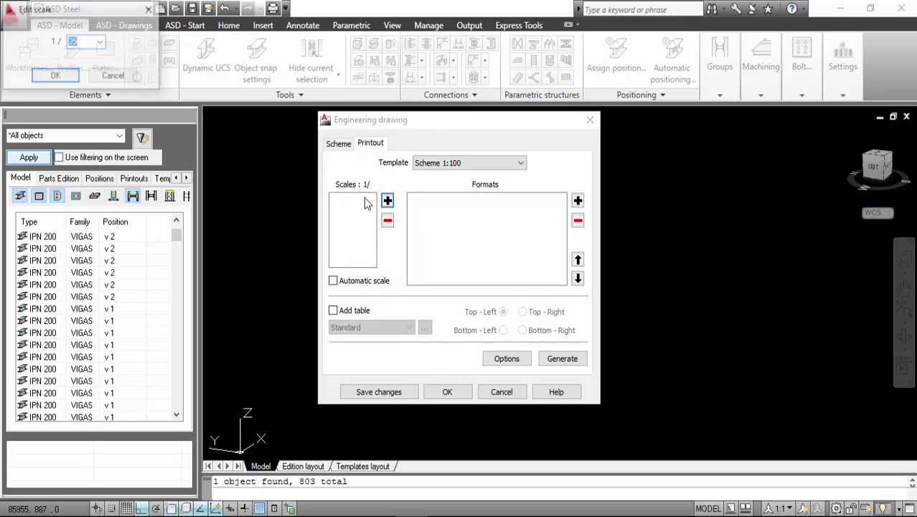
click(55, 76)
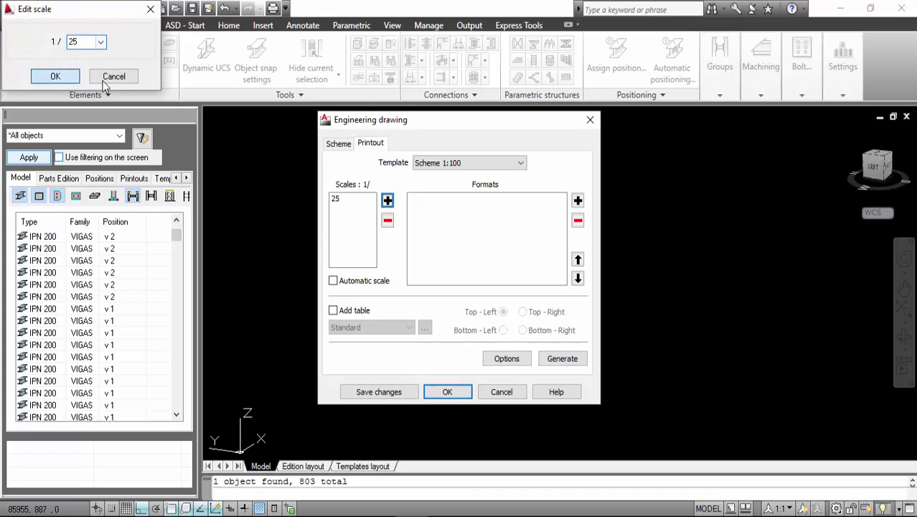
click(388, 201)
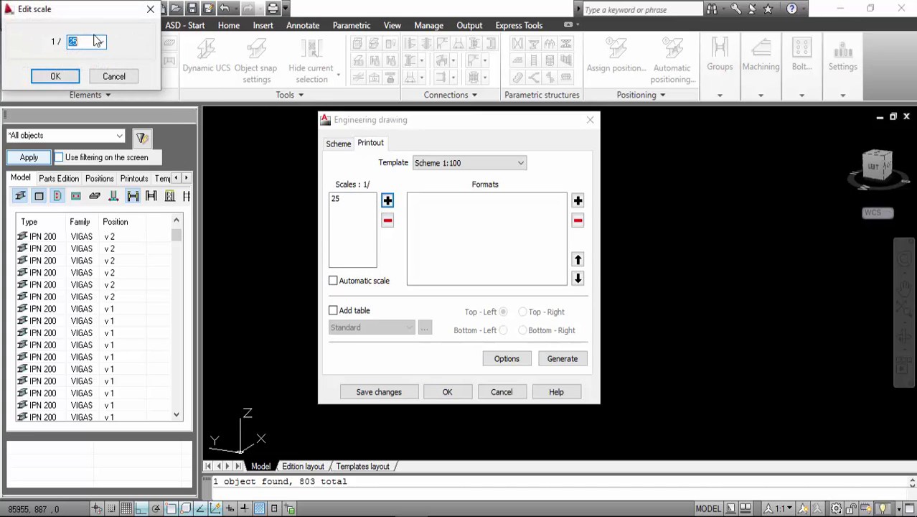
click(101, 41)
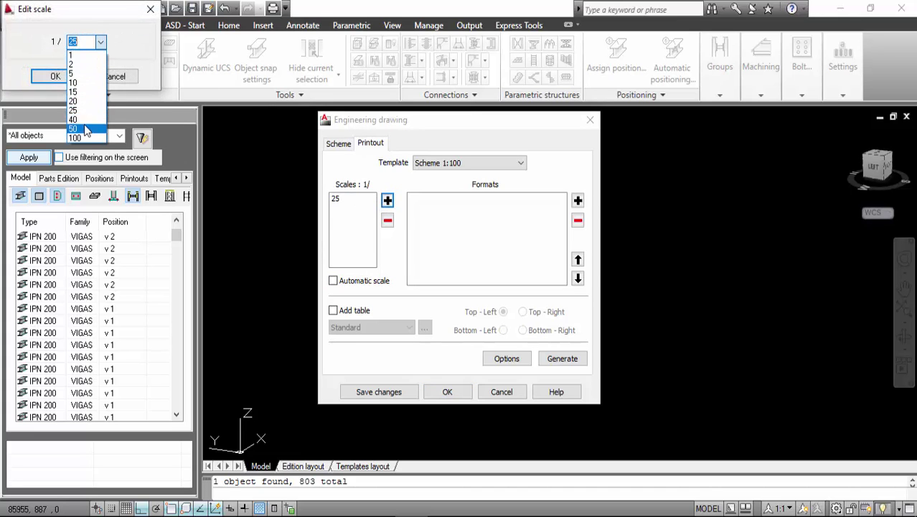
click(85, 129)
click(63, 76)
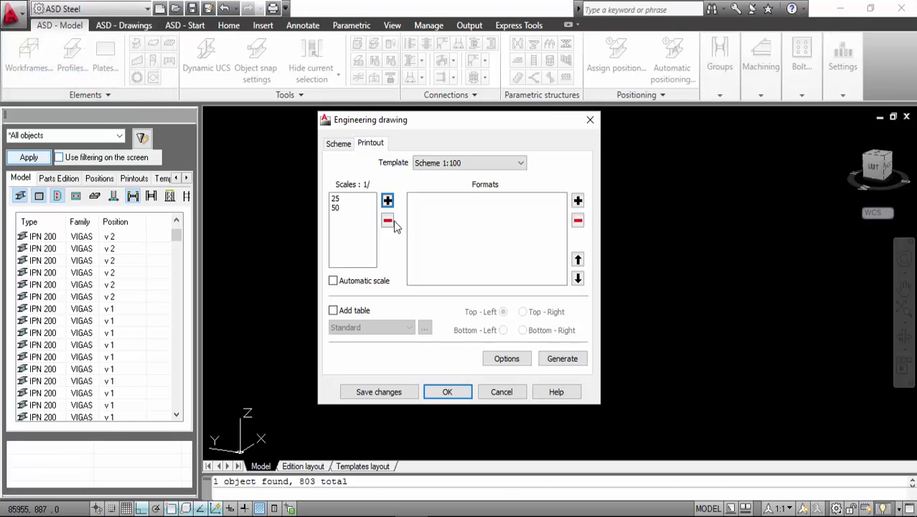
click(387, 201)
click(100, 42)
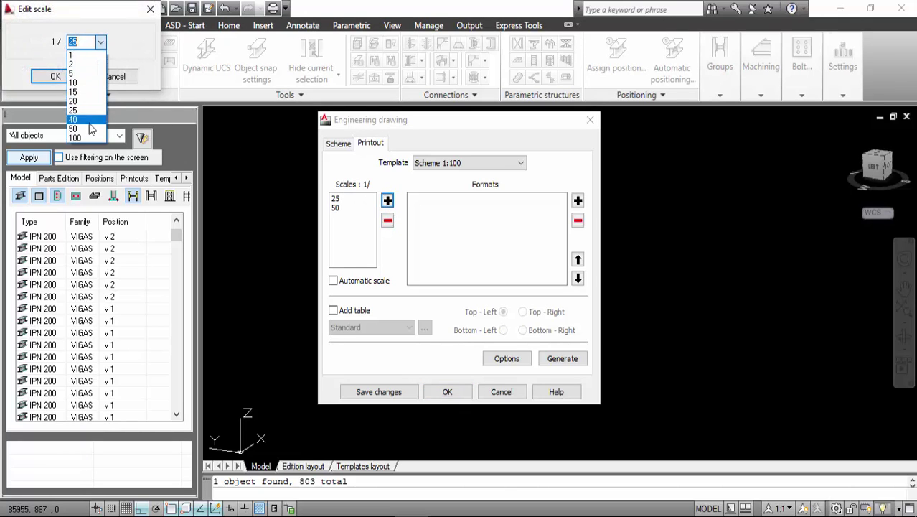
click(86, 136)
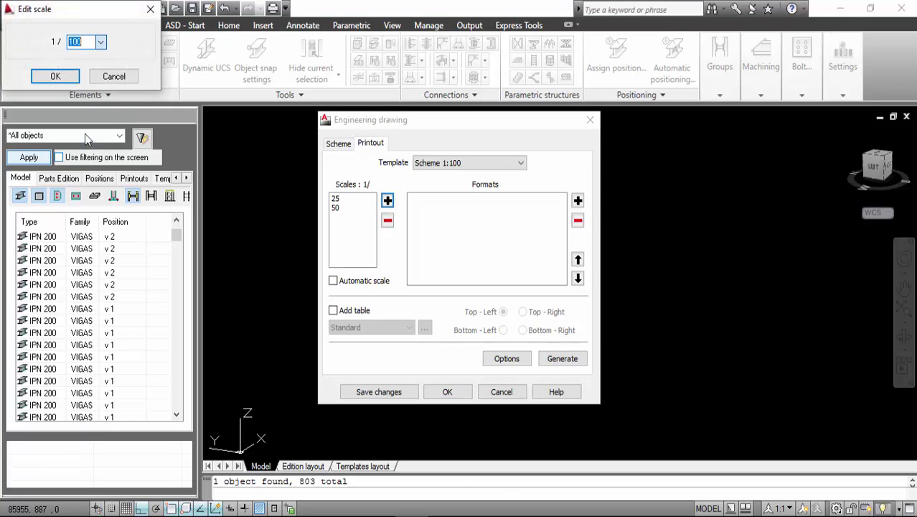
click(56, 76)
click(576, 204)
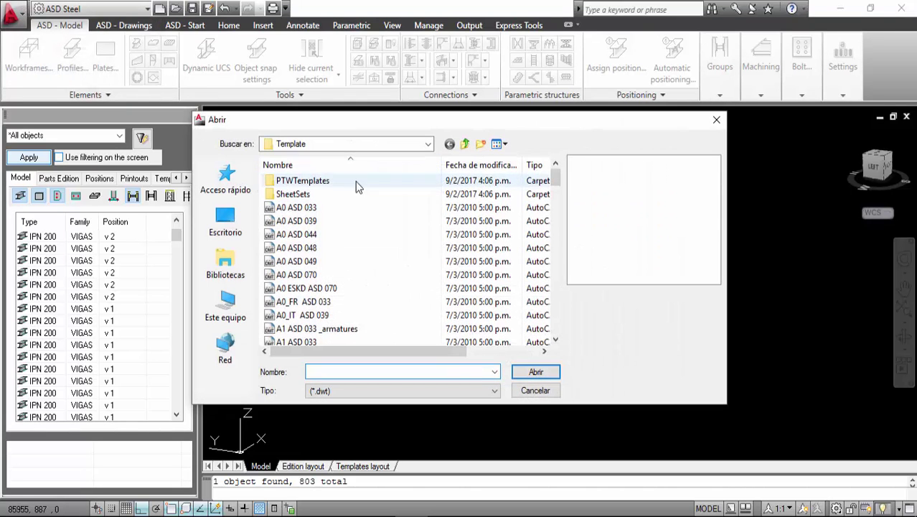
Load the A0 ASD 033 format, add a table with automatic scale, and generate the drawings.
click(323, 208)
click(538, 372)
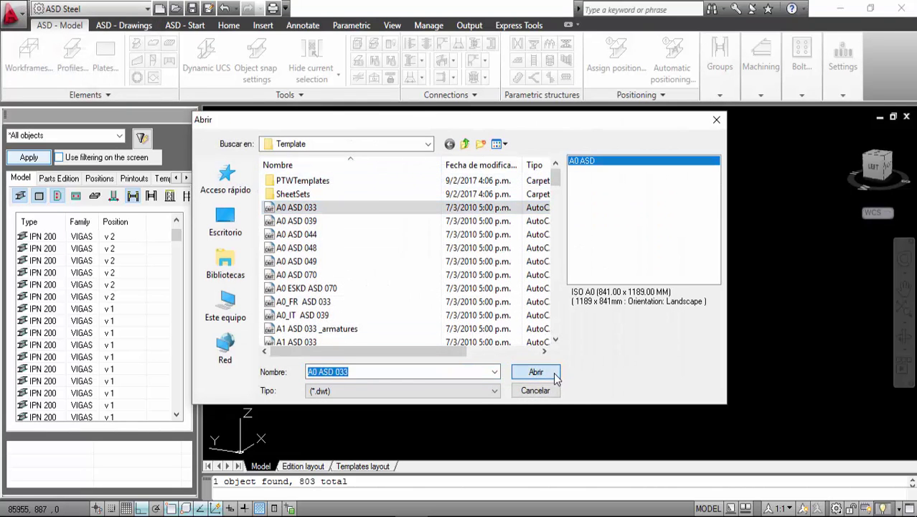
click(453, 165)
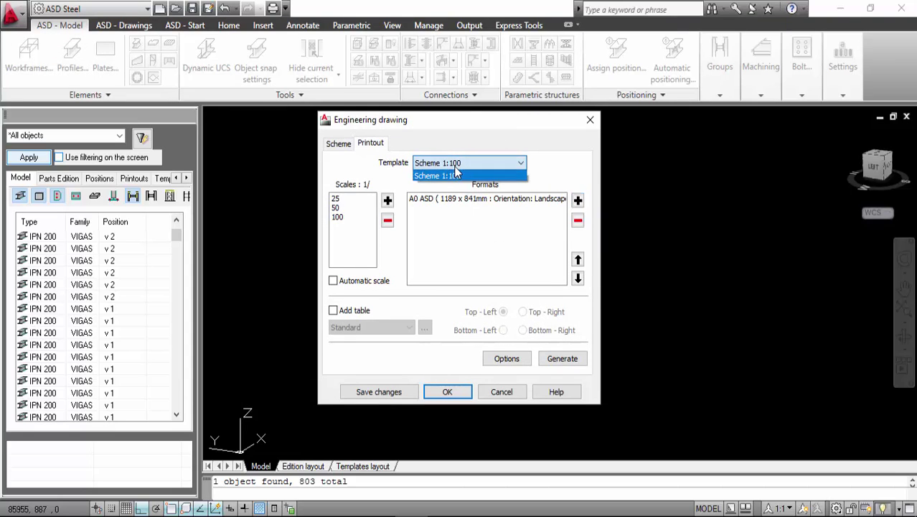
click(454, 166)
click(333, 310)
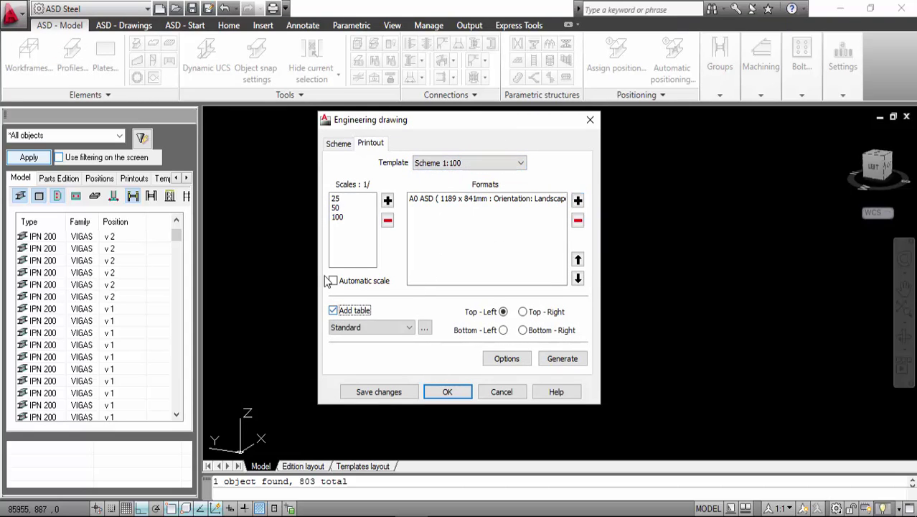
click(333, 281)
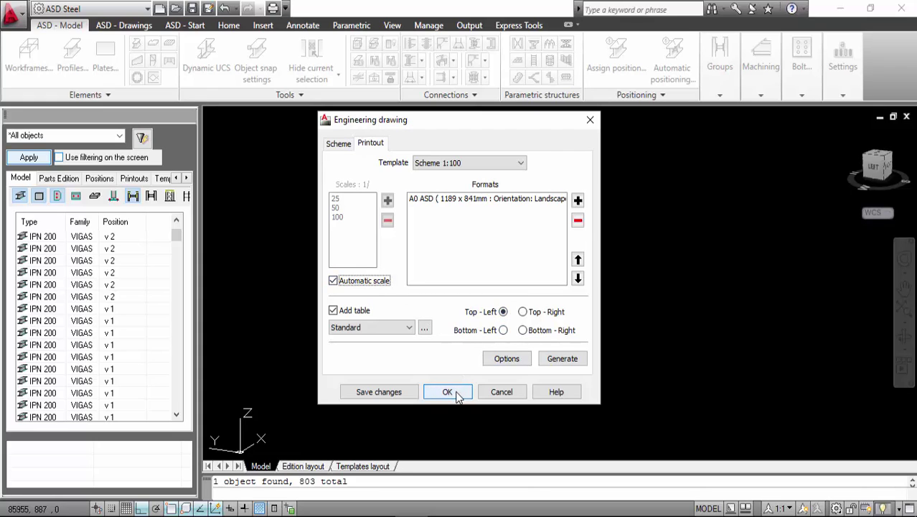
click(560, 359)
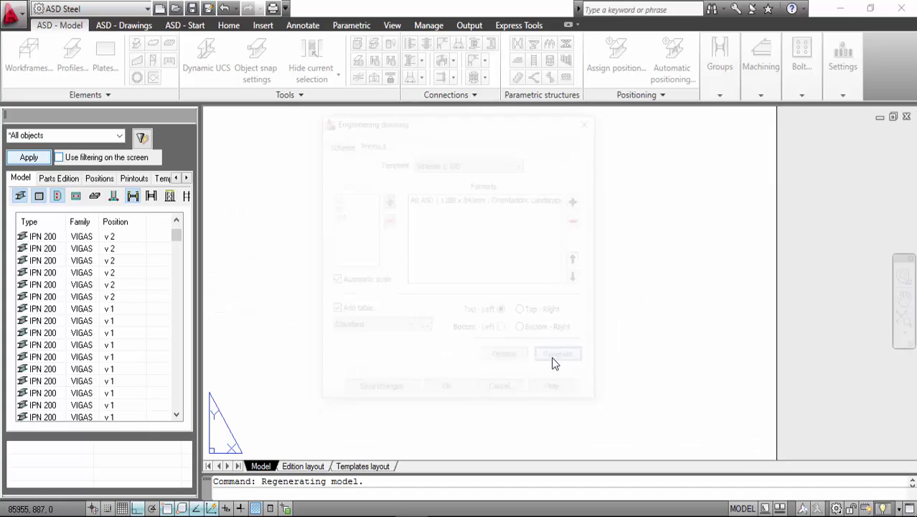
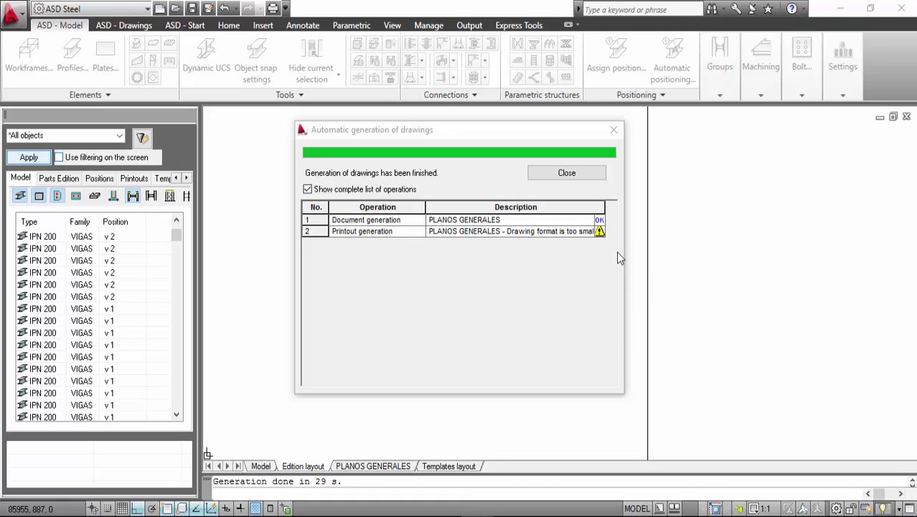
Close the drawing-generation report and bring the whole PLANOS GENERALES layout sheet into view.
click(566, 174)
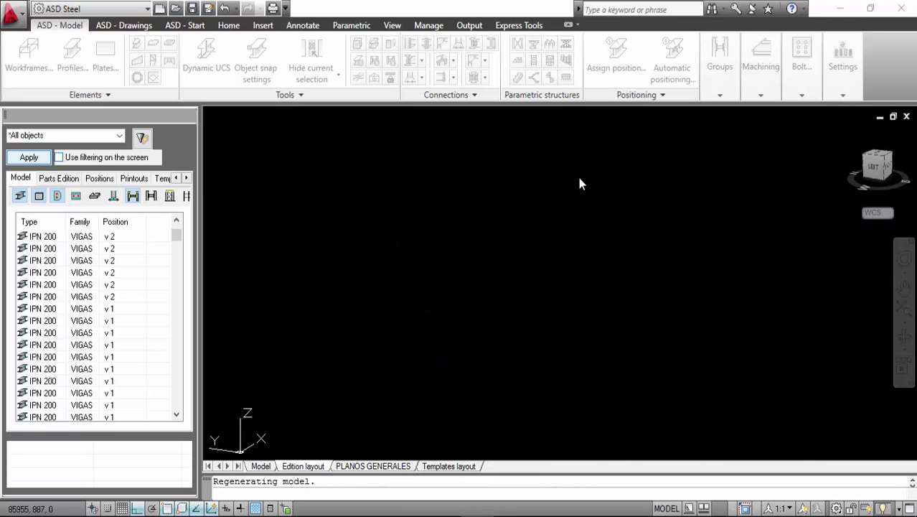
click(372, 466)
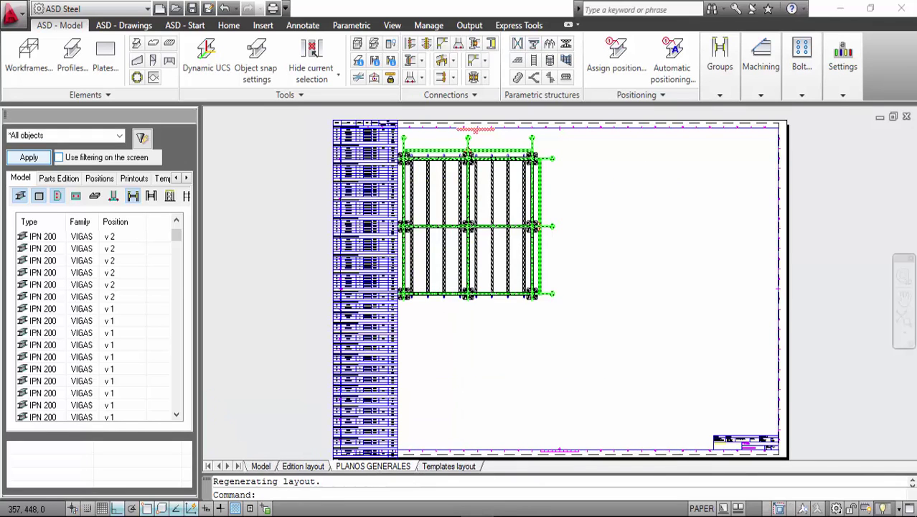
scroll(431, 345, up, 10)
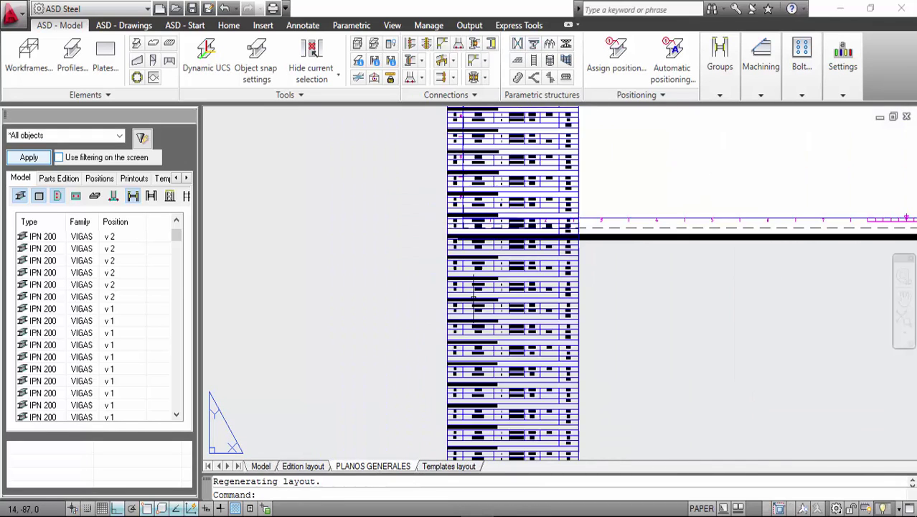
scroll(479, 298, down, 10)
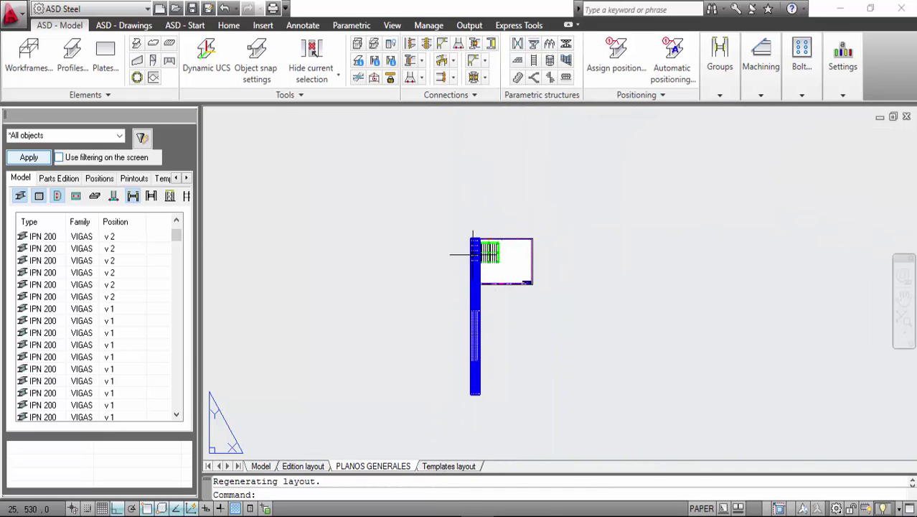
scroll(490, 246, up, 1)
scroll(490, 246, up, 6)
middle_drag(490, 247, 497, 184)
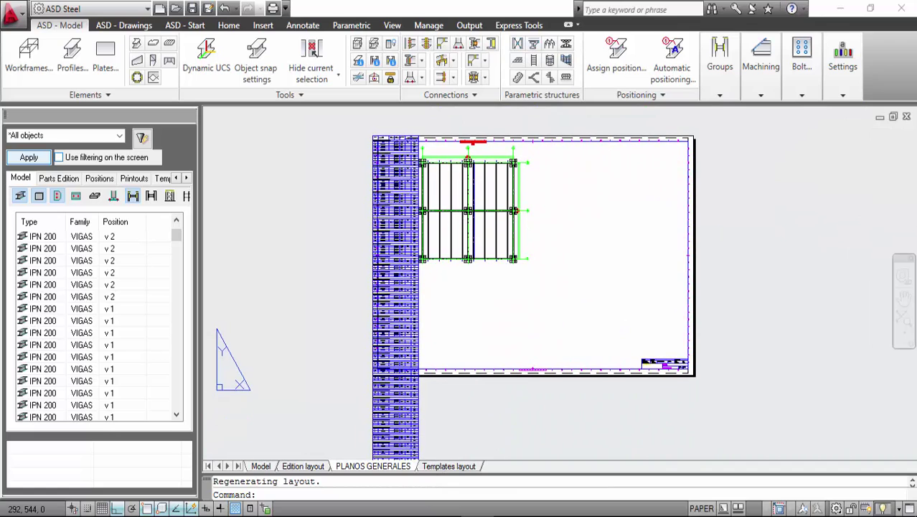
Expand PLANOS GENERALES in the Positions tab and delete the blue parts-list table at the sheet's left.
click(136, 179)
click(105, 178)
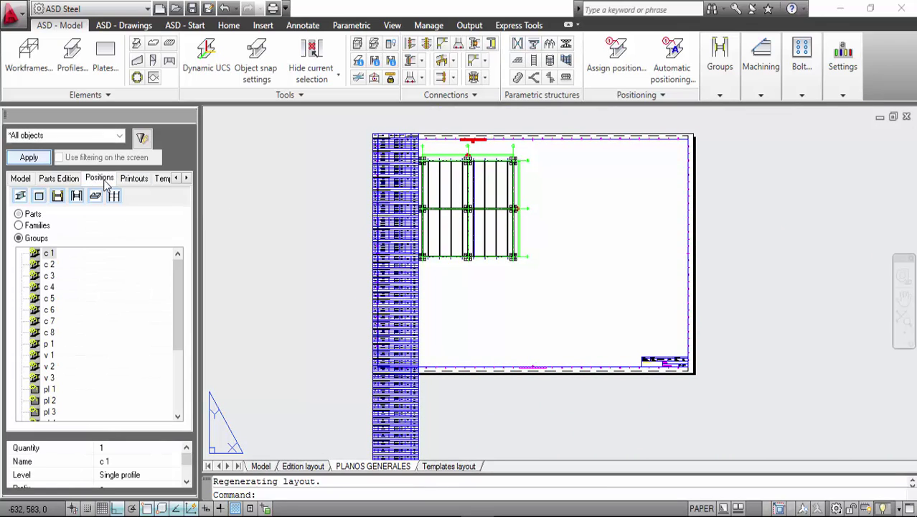
scroll(151, 289, down, 3)
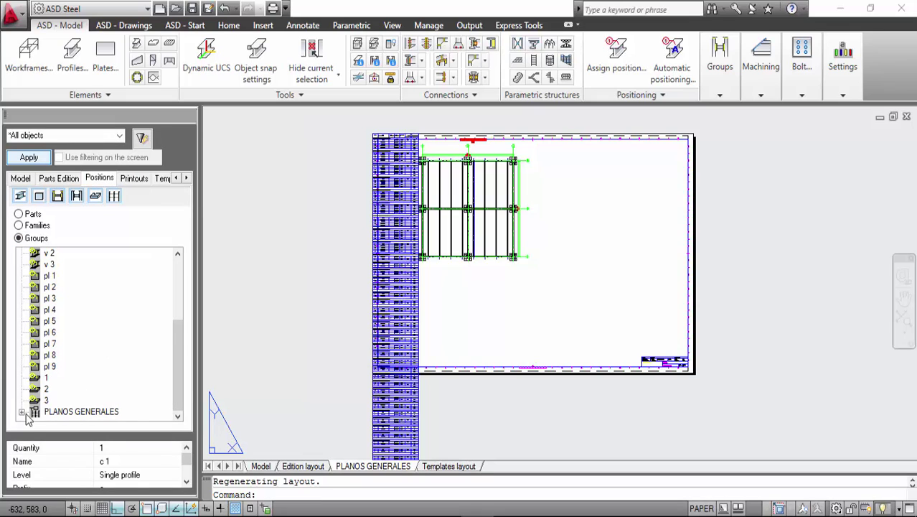
click(23, 414)
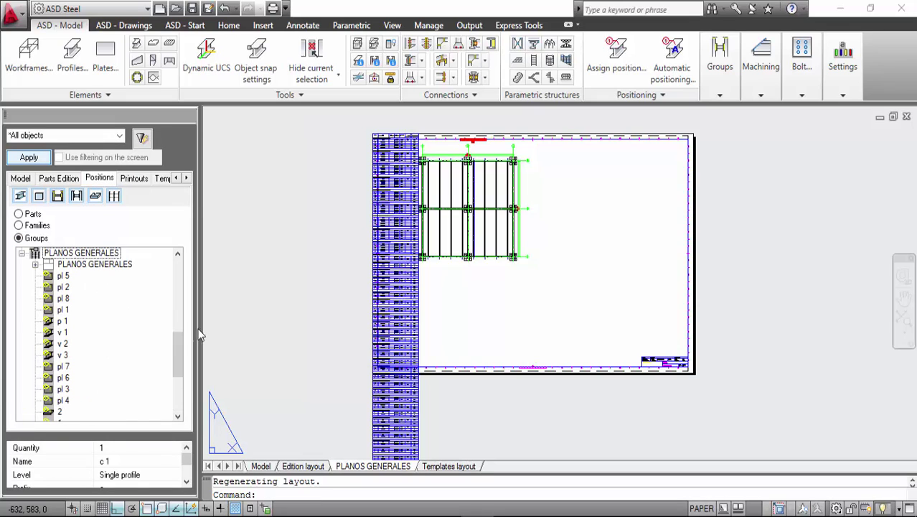
click(449, 313)
click(408, 275)
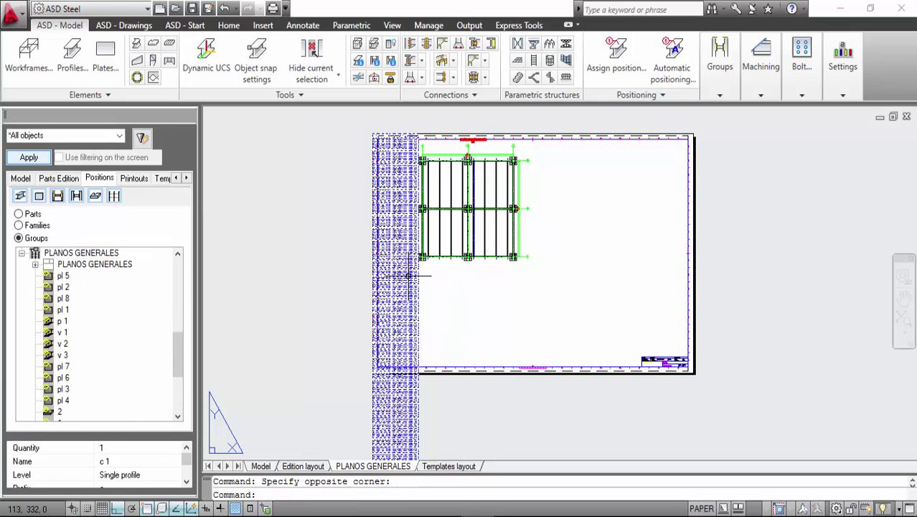
key(Delete)
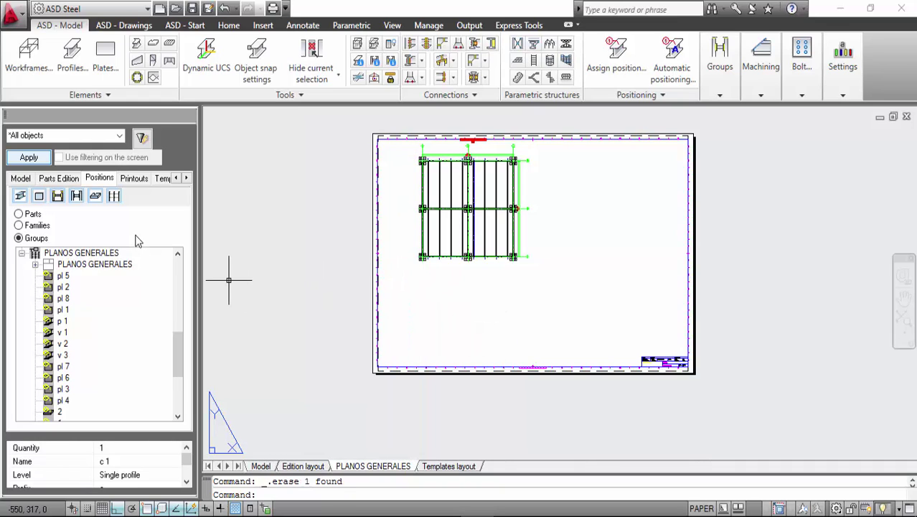
List only the PLANOS GENERALES group in the positions tree and select its top entry.
click(20, 198)
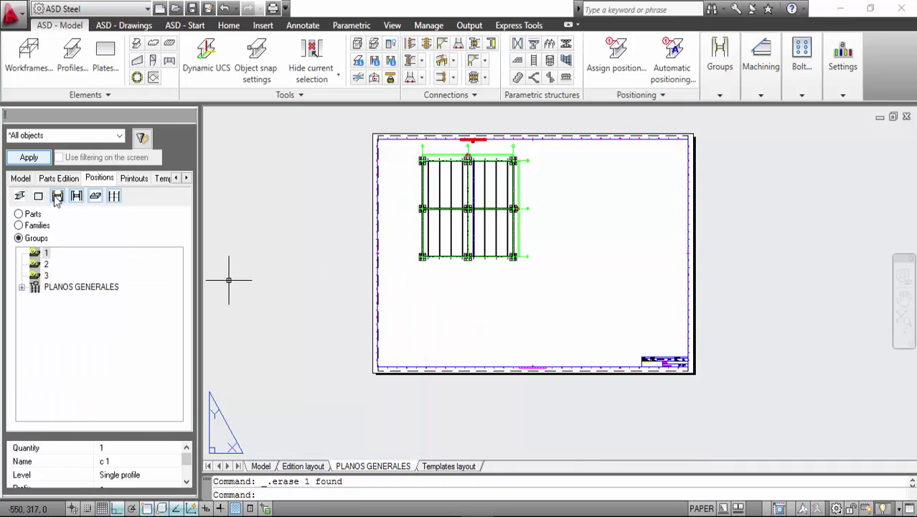
click(94, 200)
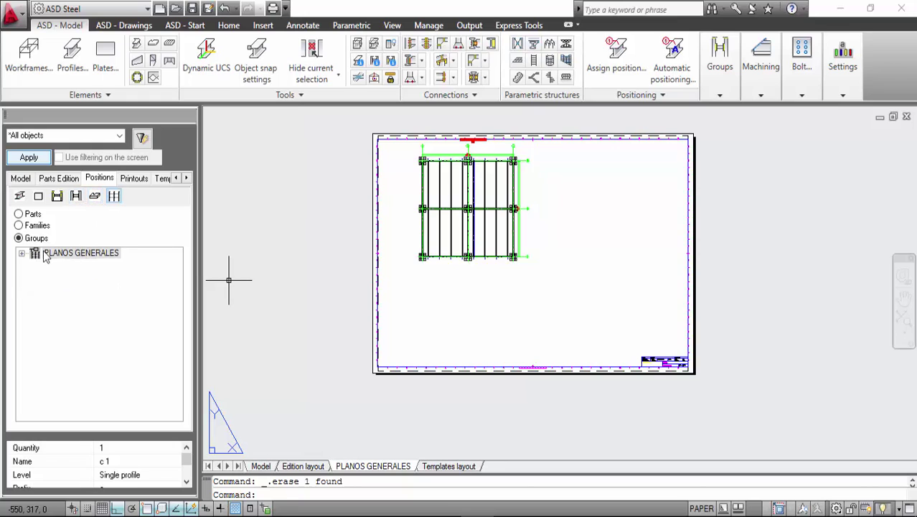
click(21, 253)
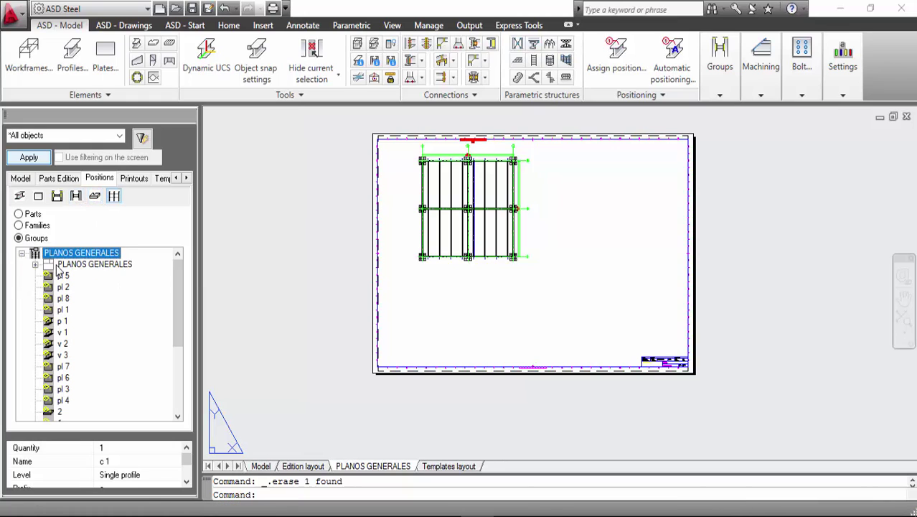
click(92, 264)
scroll(481, 167, up, 5)
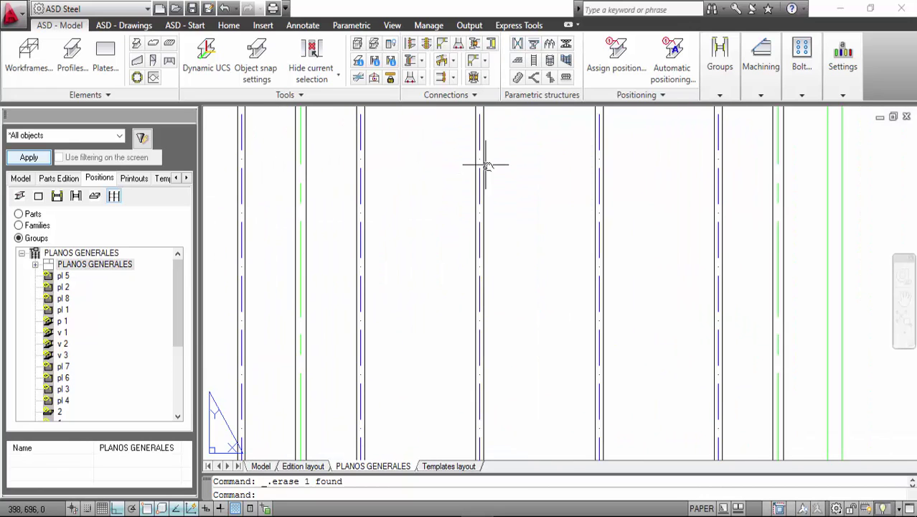
scroll(485, 165, down, 8)
scroll(461, 197, up, 3)
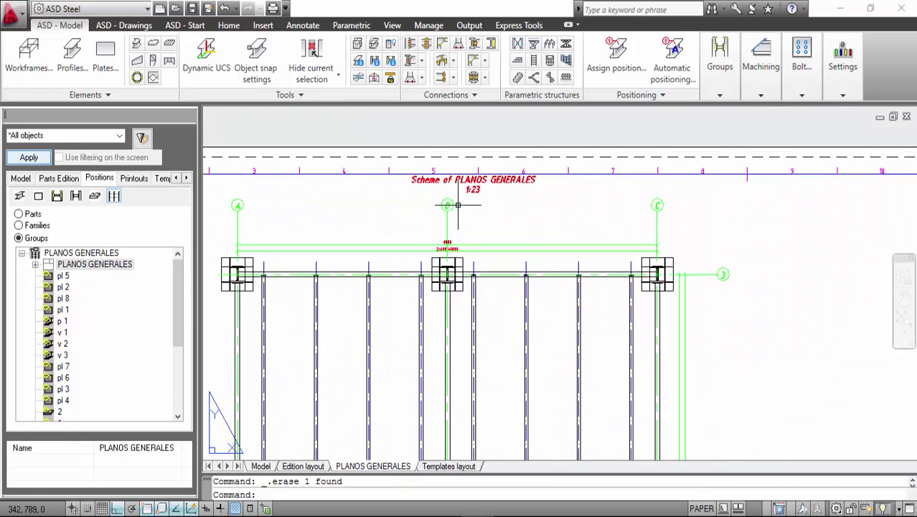
scroll(459, 204, up, 5)
scroll(470, 204, down, 10)
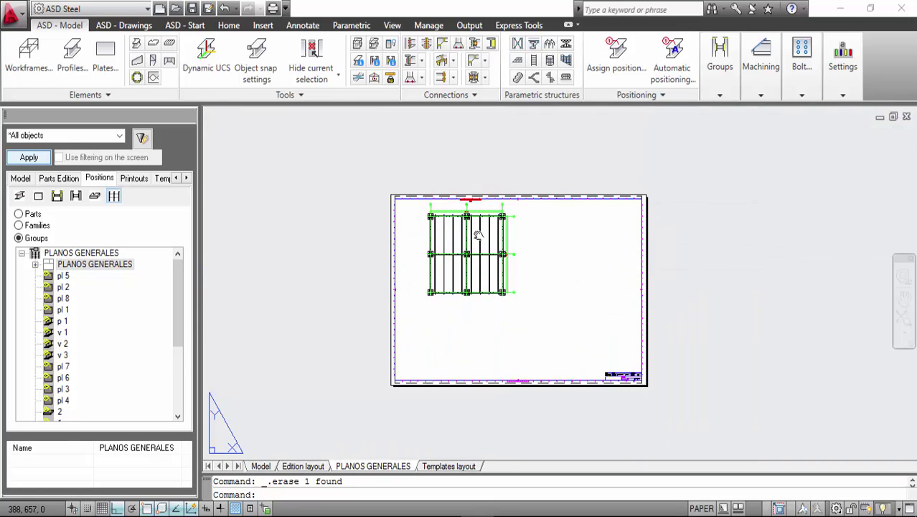
scroll(567, 337, up, 2)
click(52, 256)
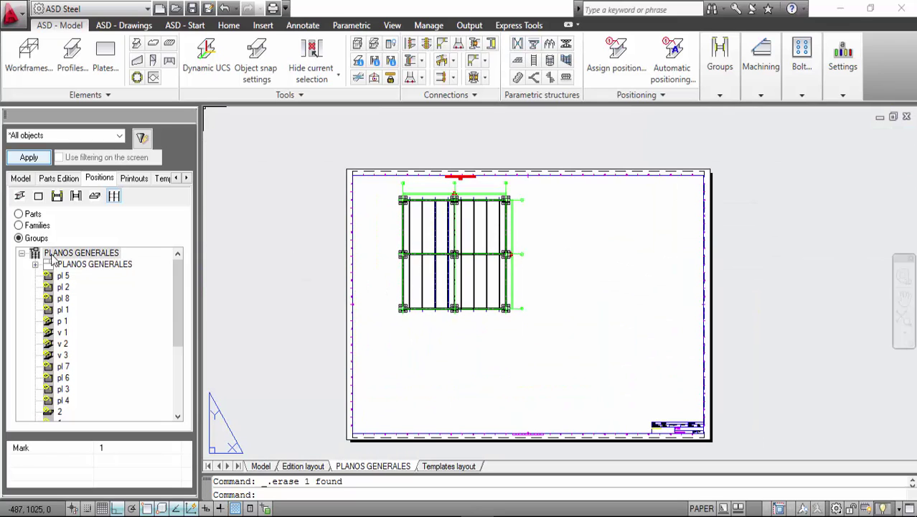
Attach a Scheme 1:100 drawing document to the PLANOS GENERALES group.
right_click(53, 256)
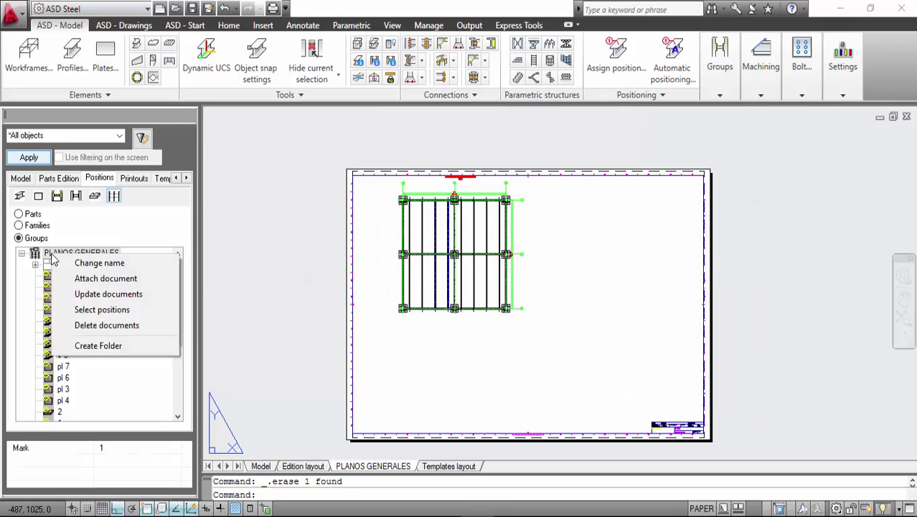
click(74, 278)
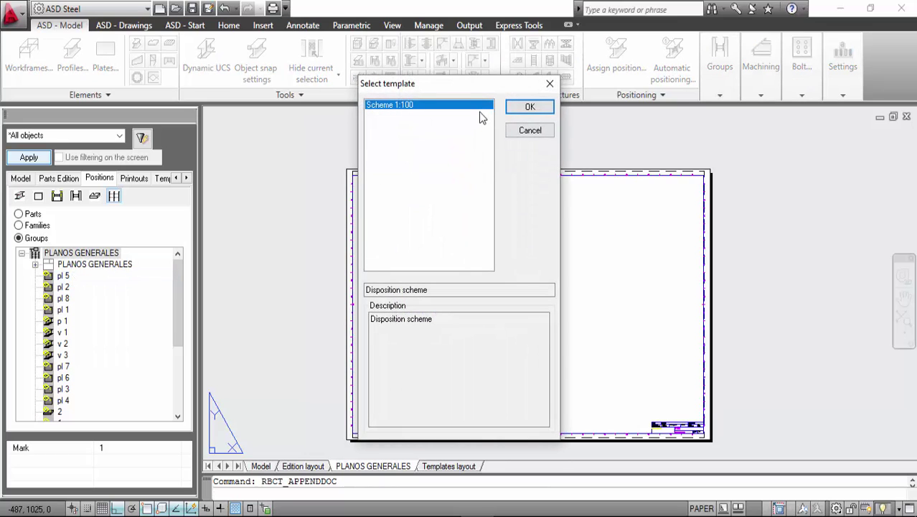
click(520, 107)
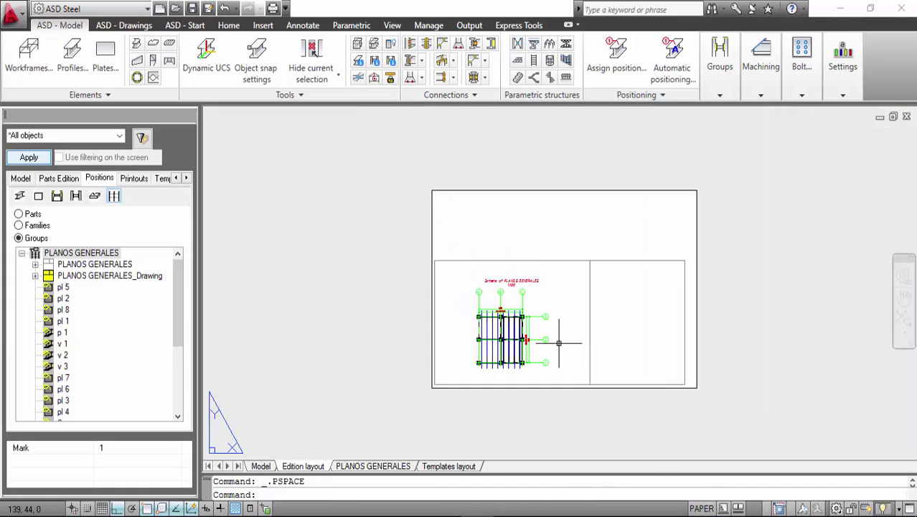
Inspect the new drawing's Cut and 1:100 General view, then return to the PLANOS GENERALES layout.
click(34, 277)
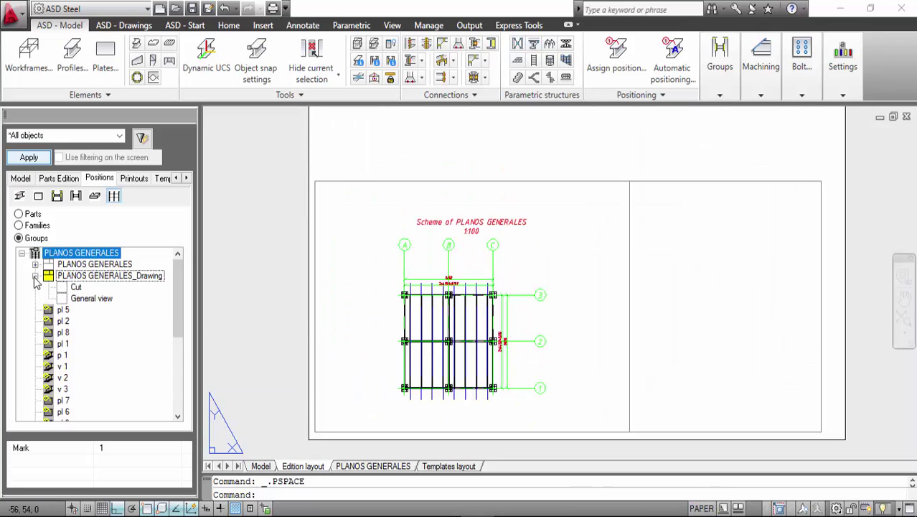
double_click(76, 287)
click(80, 299)
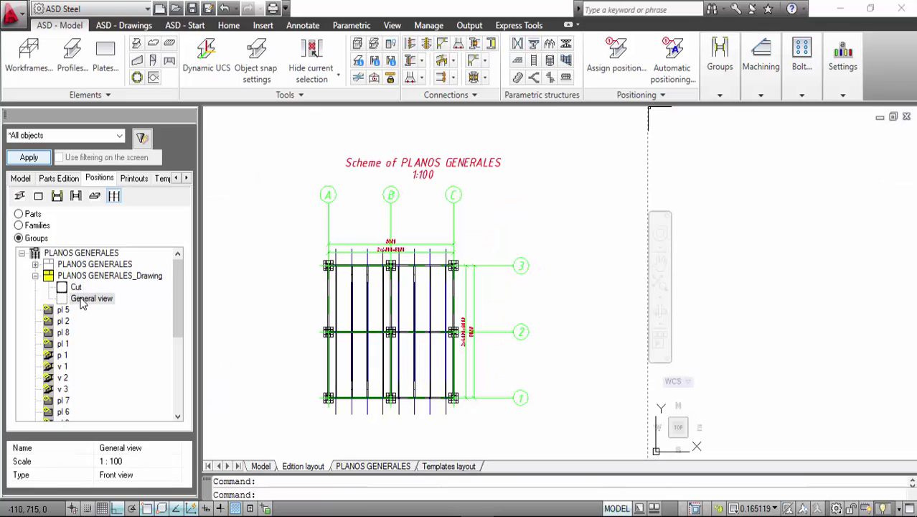
click(36, 277)
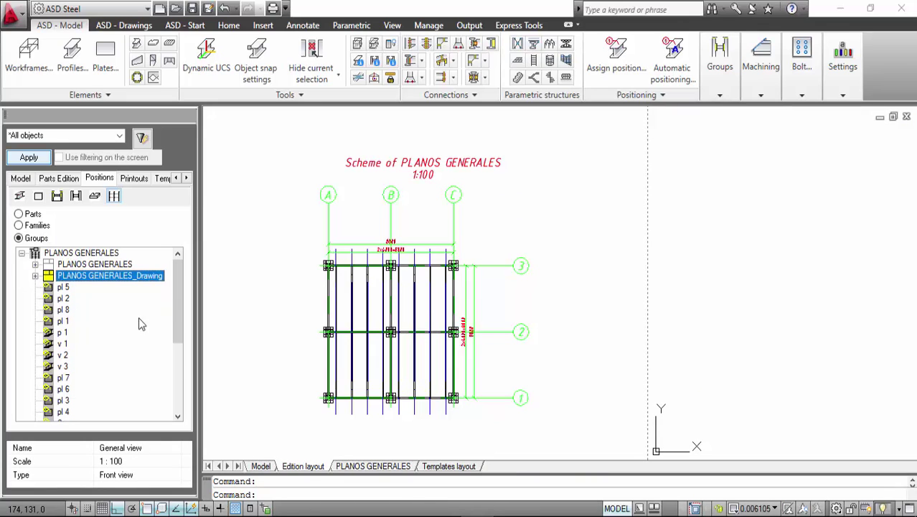
click(372, 467)
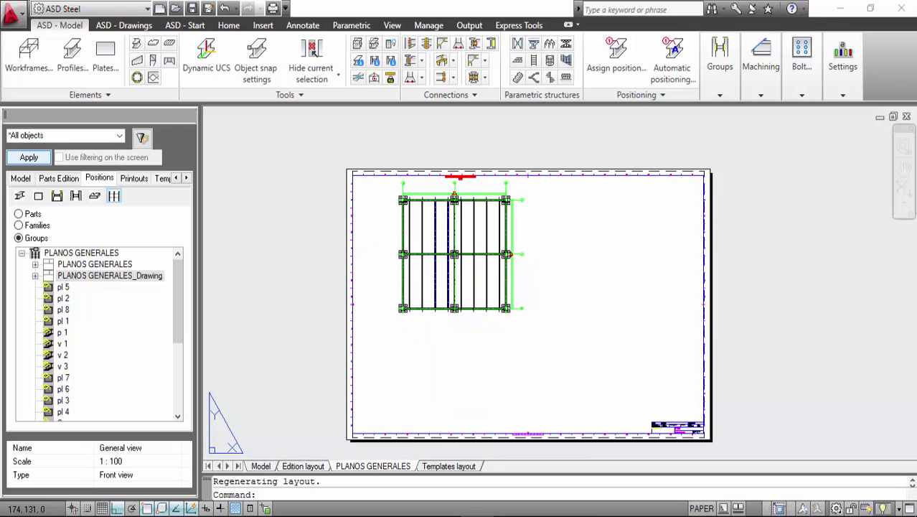
Place the drawing's Cut view near the bottom edge of the current sheet.
right_click(52, 280)
click(36, 276)
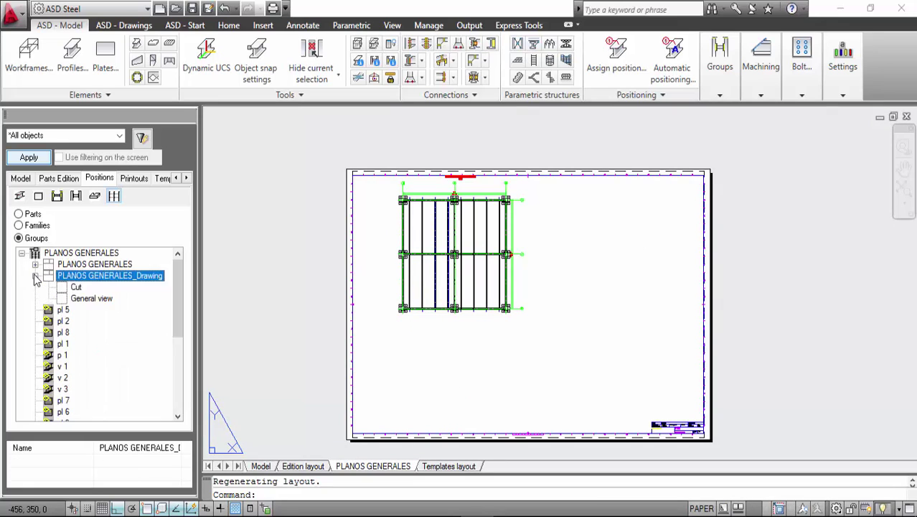
click(75, 287)
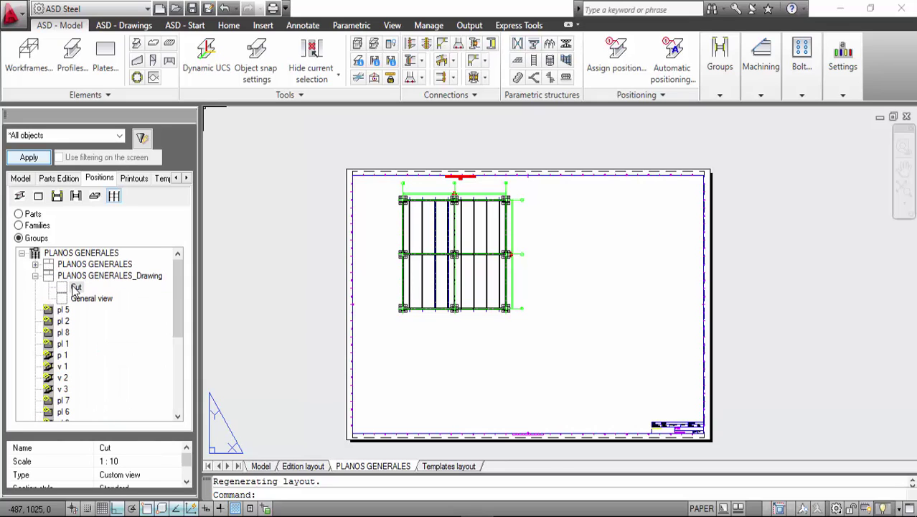
right_click(76, 287)
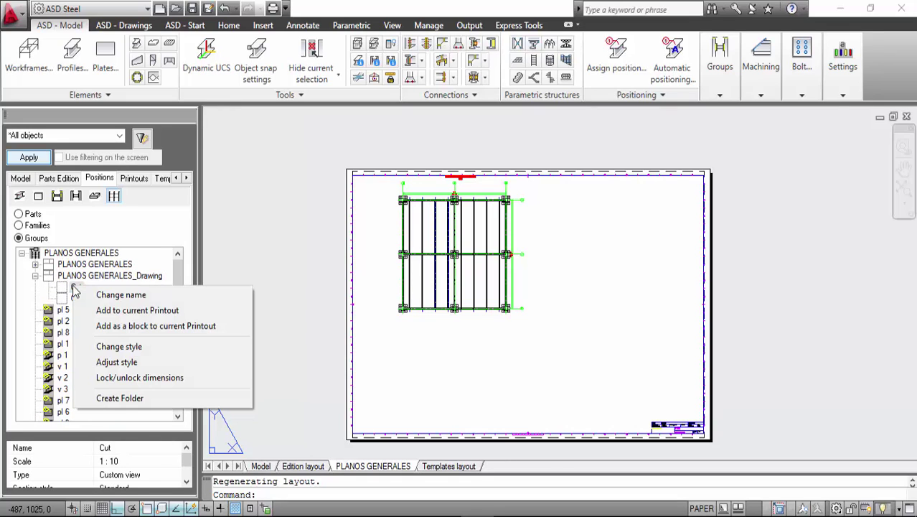
click(236, 310)
click(421, 341)
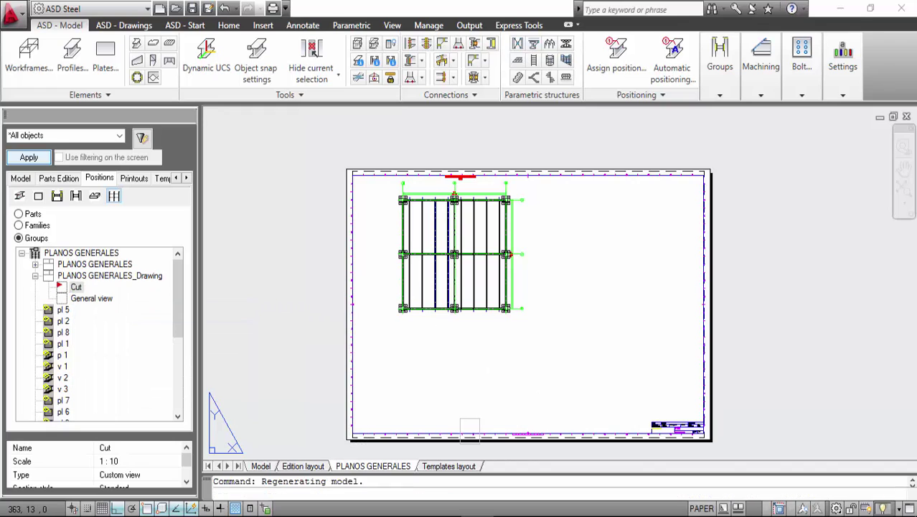
Window-select the drawing viewport on the sheet and erase it.
scroll(470, 431, up, 5)
click(468, 368)
click(408, 328)
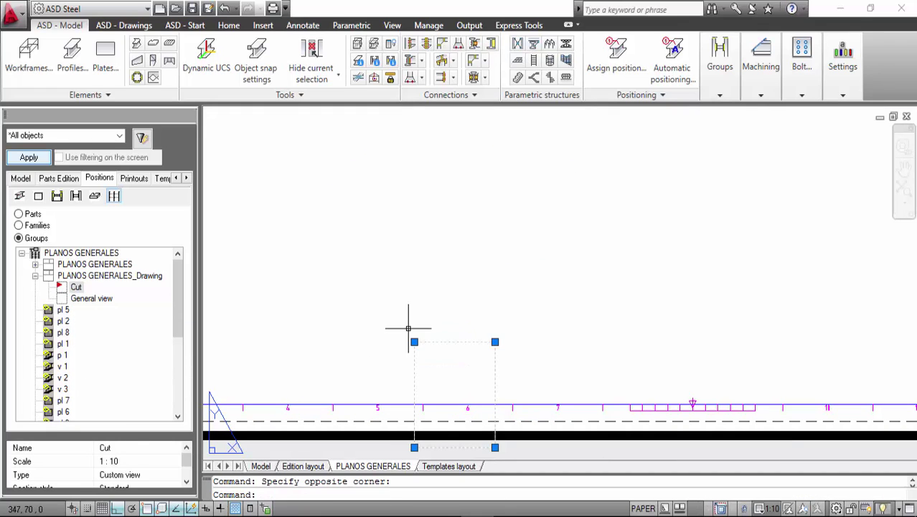
key(Delete)
scroll(399, 328, down, 5)
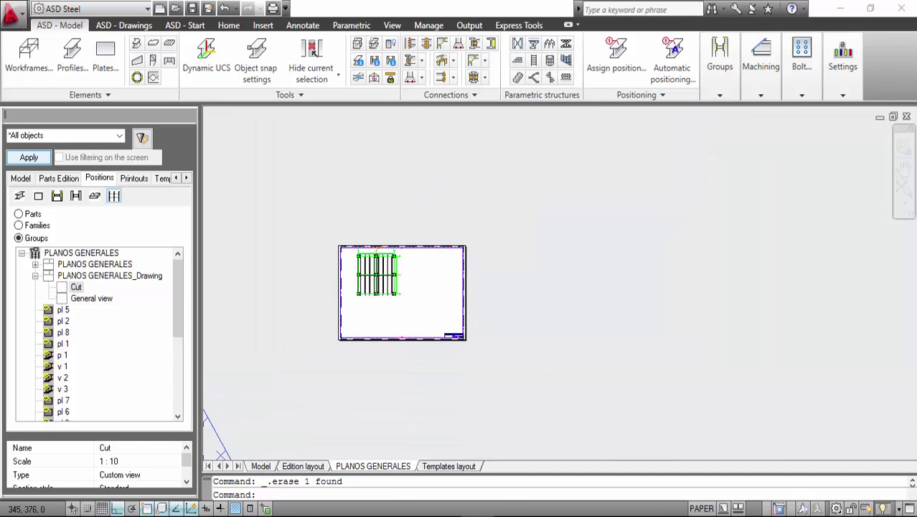
Delete the PLANOS GENERALES_Drawing and PLANOS GENERALES documents, confirming each with Sí.
click(81, 275)
right_click(81, 273)
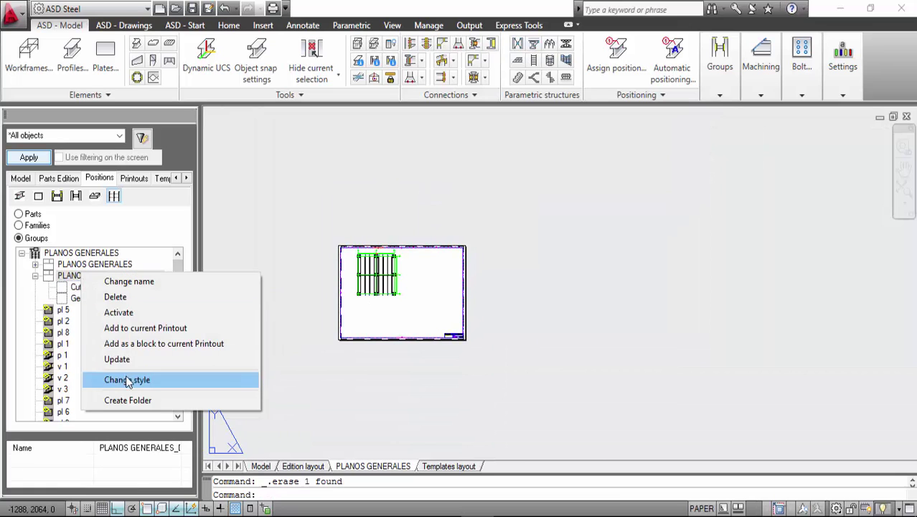
click(115, 296)
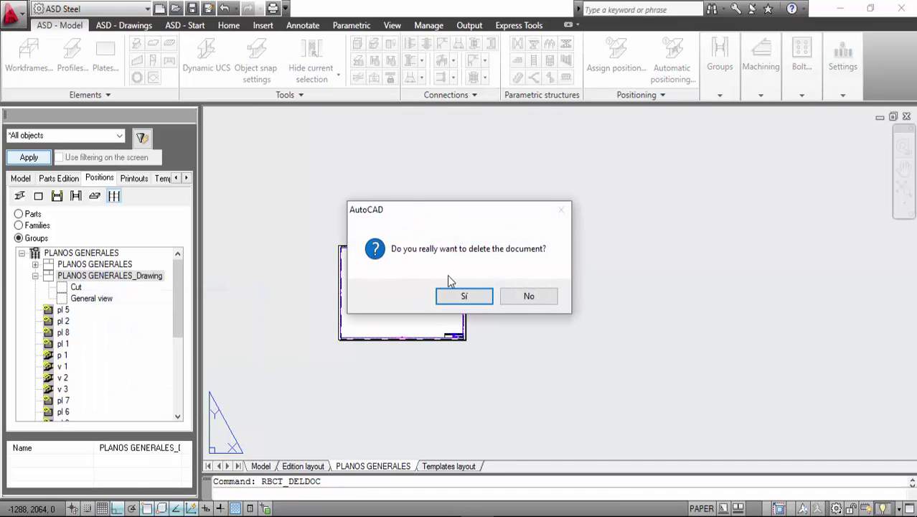
click(464, 297)
right_click(105, 267)
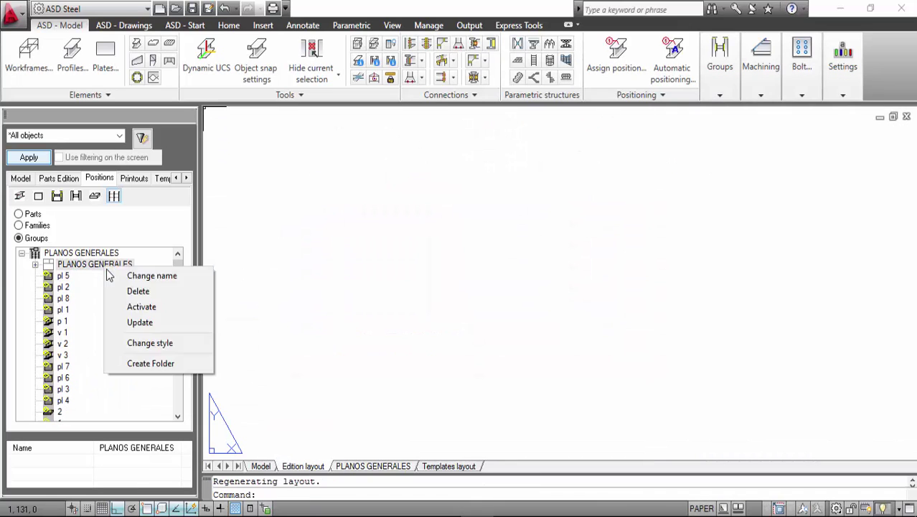
click(140, 291)
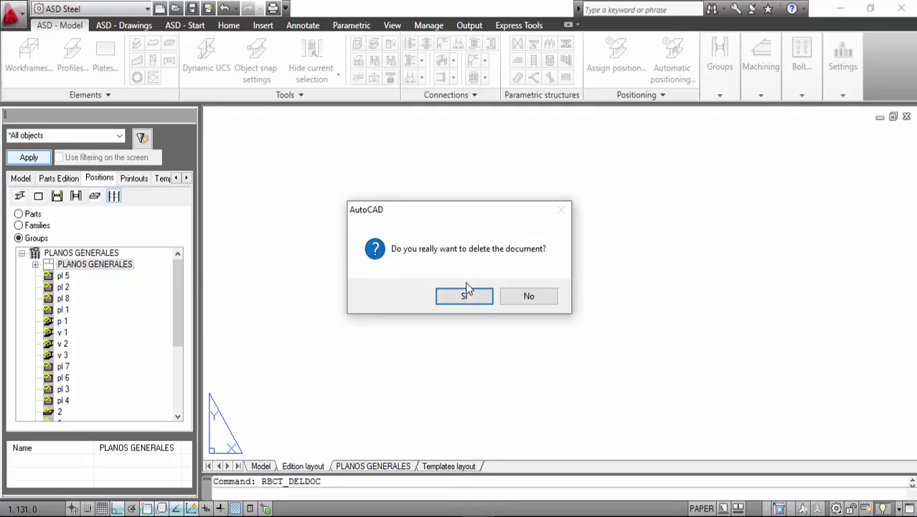
click(464, 294)
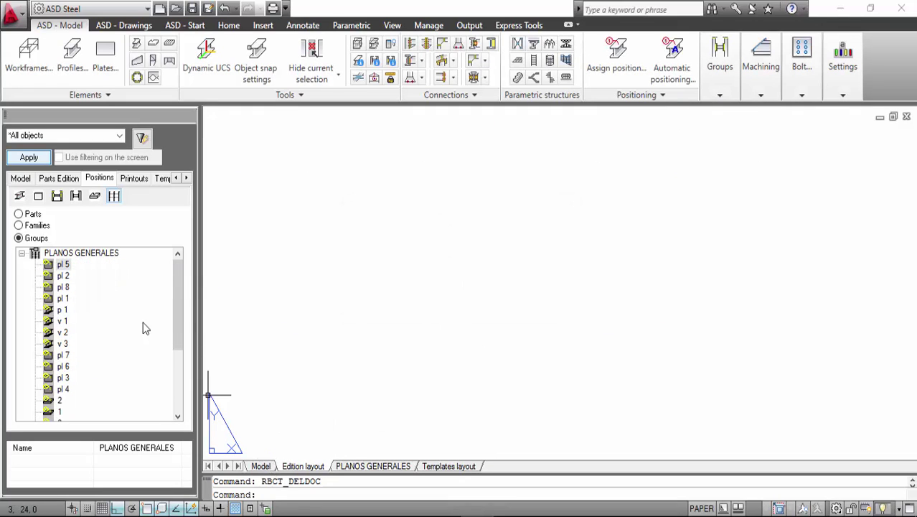
click(22, 254)
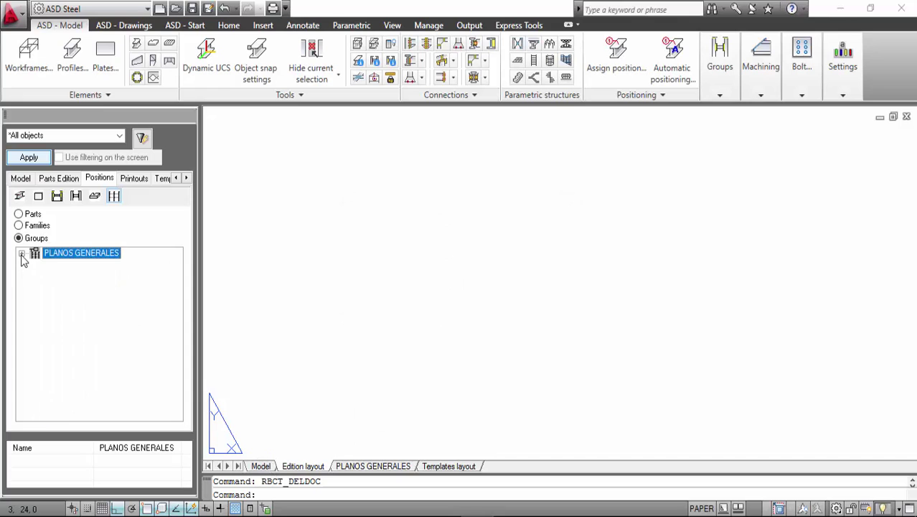
Switch to the Model tab and orbit to an isometric view of the column bases.
click(261, 467)
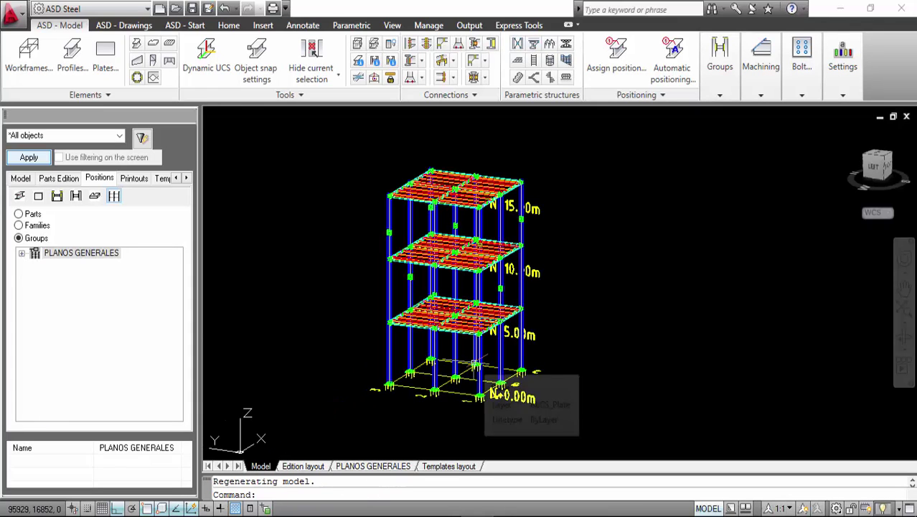
scroll(467, 290, up, 2)
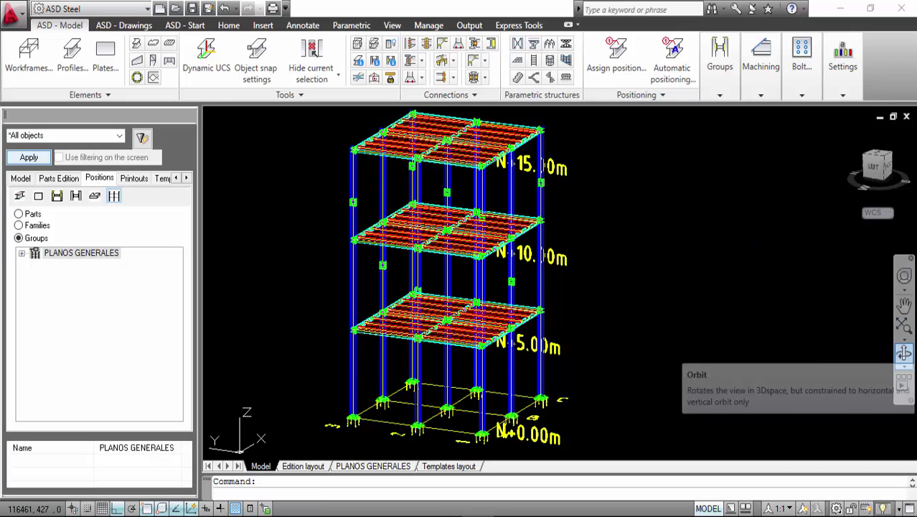
click(904, 352)
drag(620, 288, 696, 286)
scroll(374, 425, up, 10)
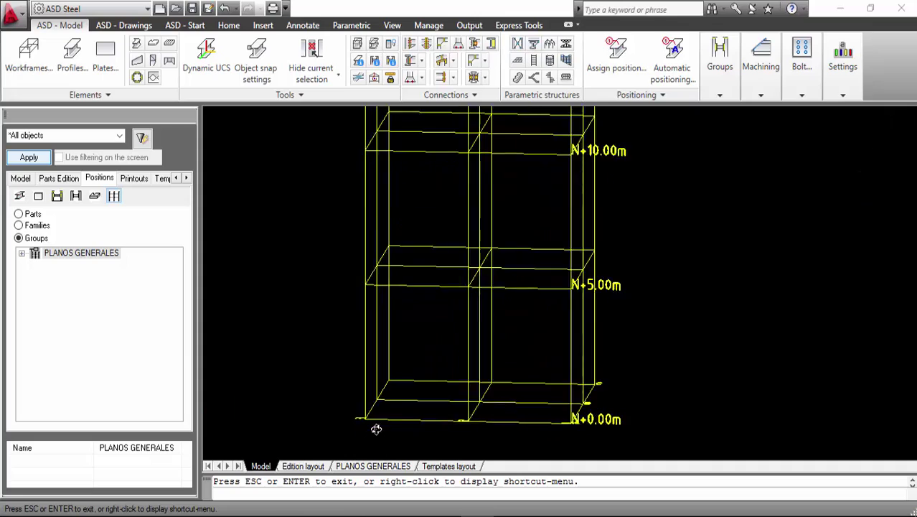
scroll(440, 429, up, 10)
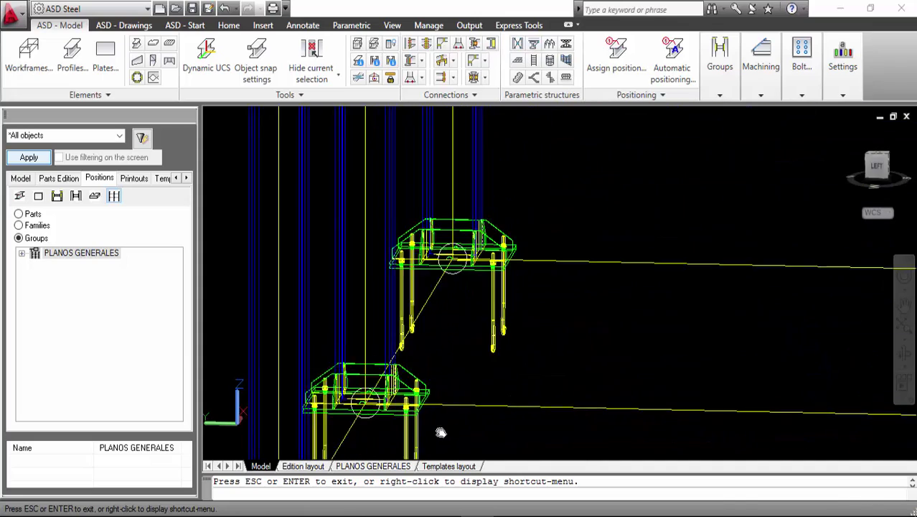
scroll(422, 299, down, 10)
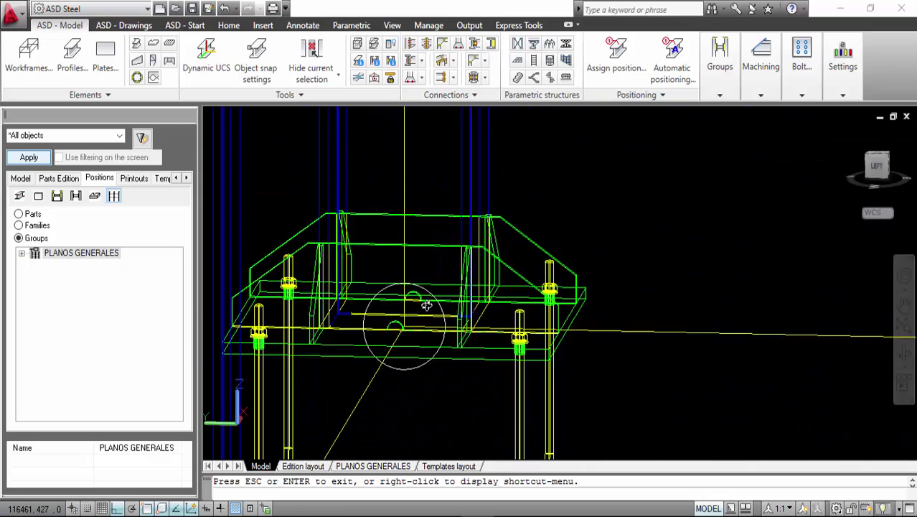
drag(460, 296, 502, 286)
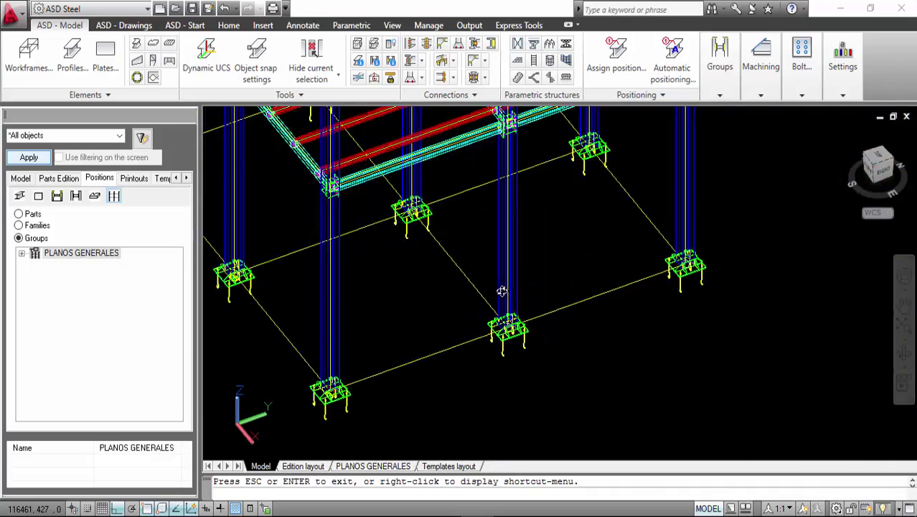
key(Escape)
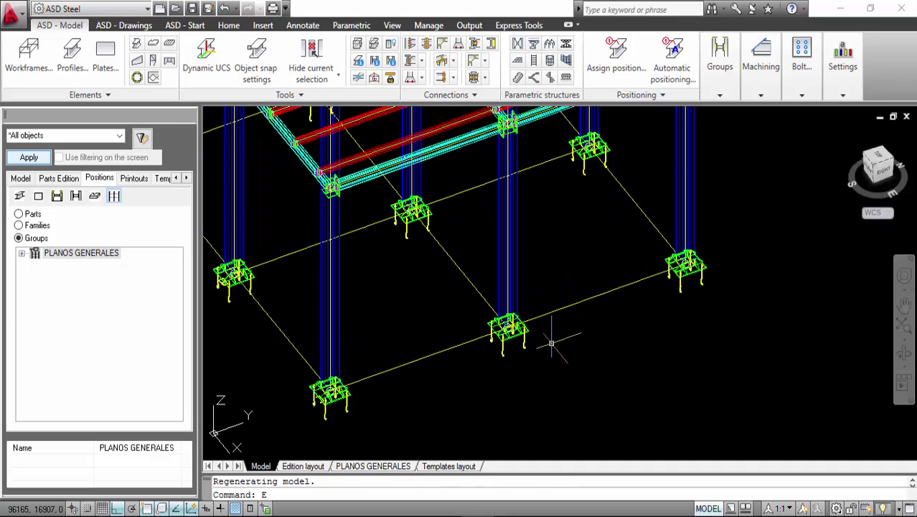
Regenerate the display with RE and zoom in on the centred column base plates.
text(RE)
key(Return)
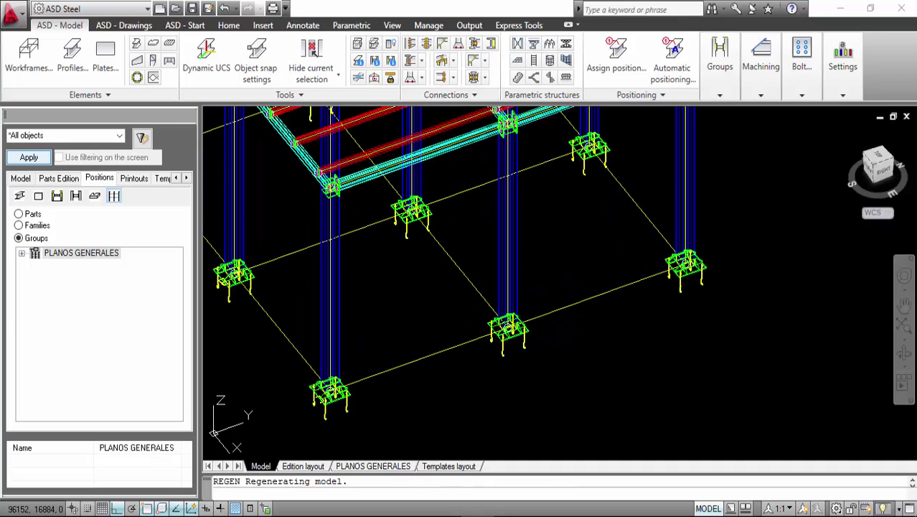
scroll(620, 259, up, 5)
scroll(823, 268, up, 3)
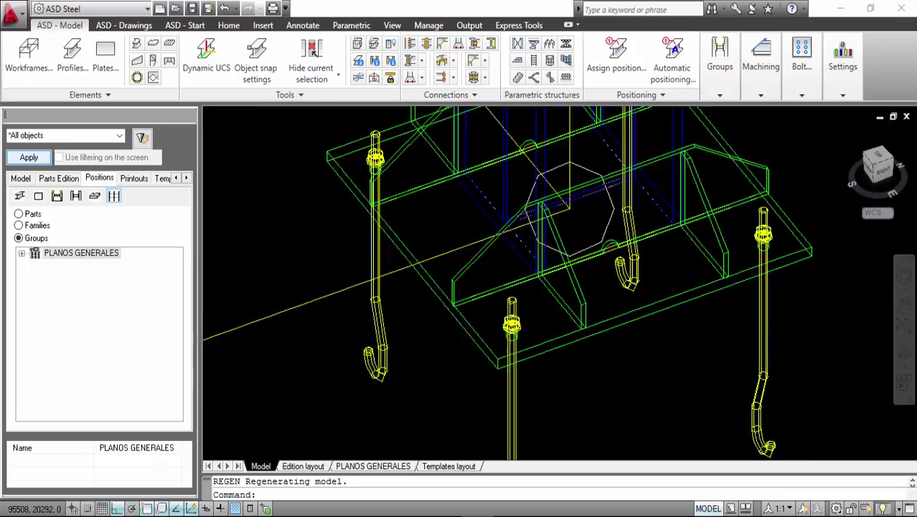
middle_drag(823, 267, 559, 266)
scroll(559, 266, down, 4)
scroll(559, 266, down, 2)
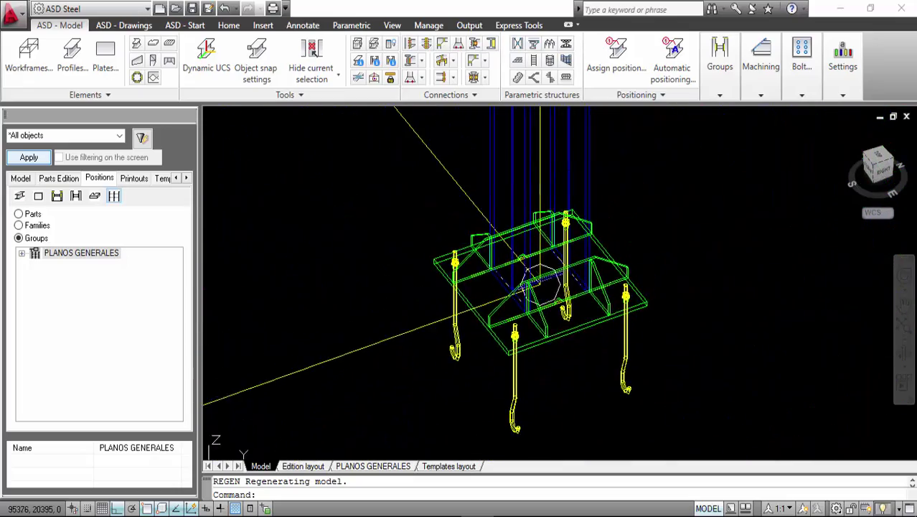
scroll(531, 264, up, 5)
scroll(502, 270, down, 6)
scroll(463, 274, up, 4)
scroll(431, 290, down, 4)
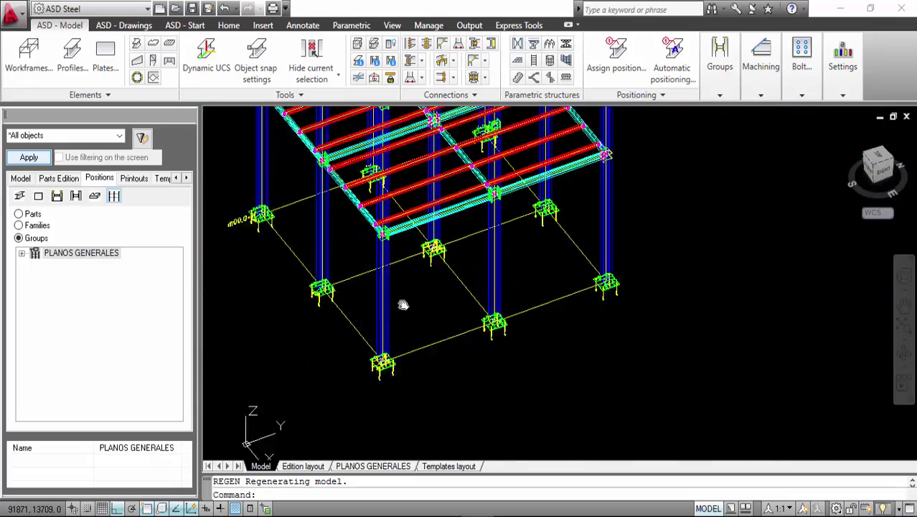
scroll(365, 323, up, 6)
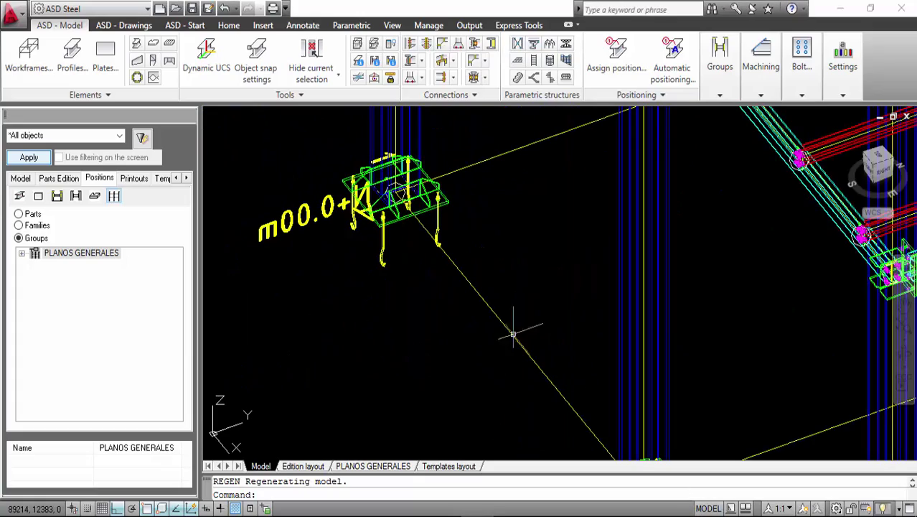
scroll(352, 244, down, 5)
scroll(569, 269, up, 2)
scroll(569, 269, down, 4)
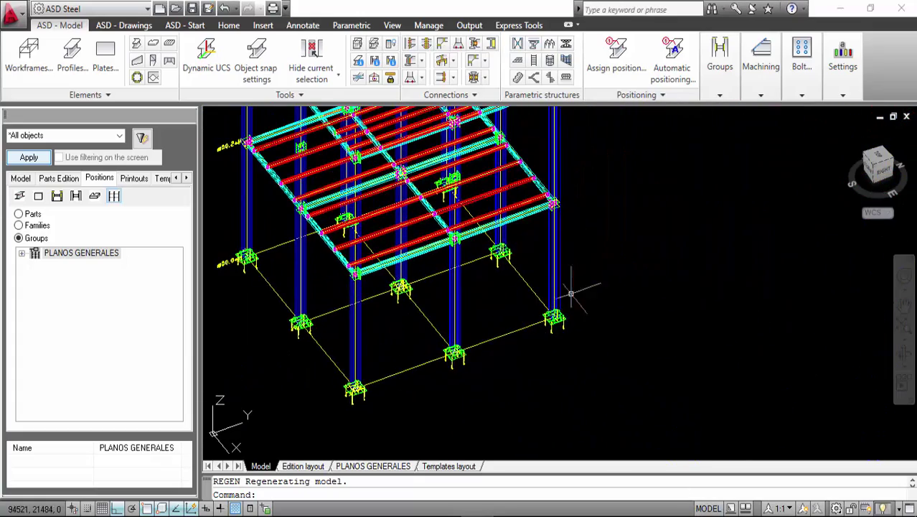
scroll(540, 306, up, 5)
scroll(539, 305, down, 6)
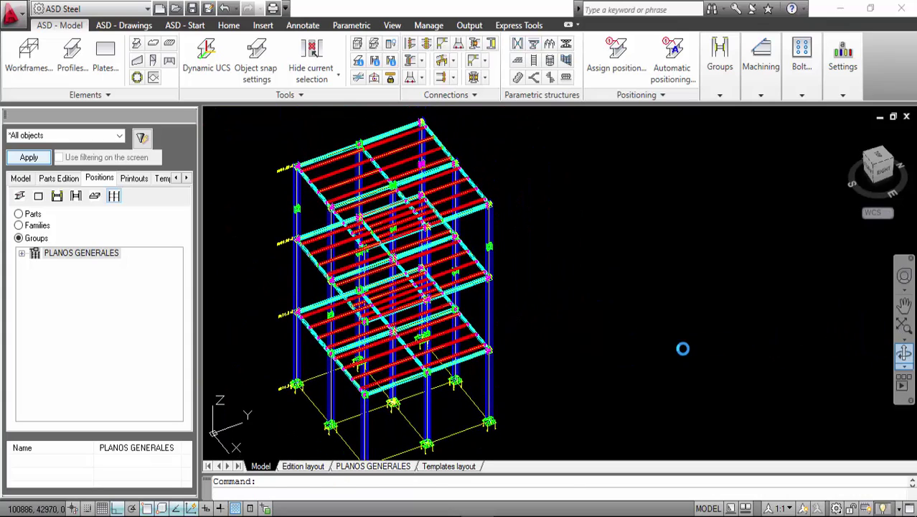
Orbit the frame to a right-side elevation and shift it slightly upward.
drag(682, 349, 636, 307)
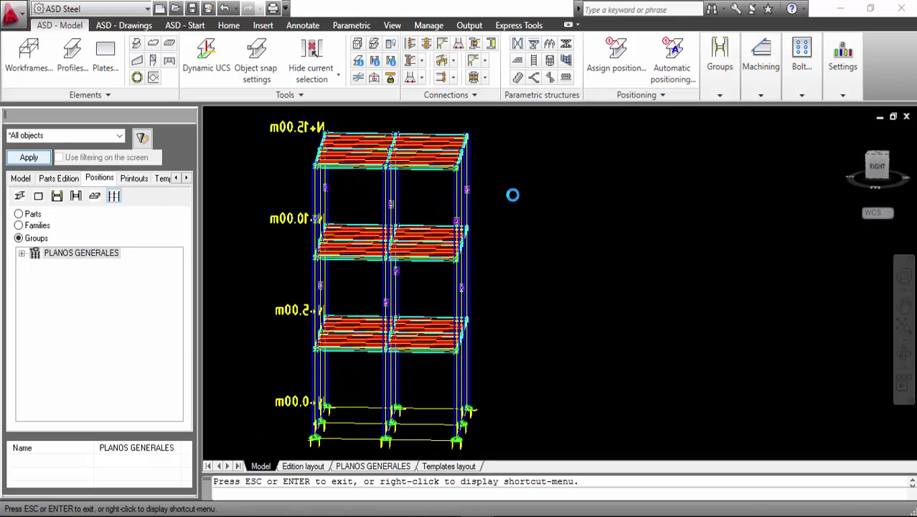
key(Escape)
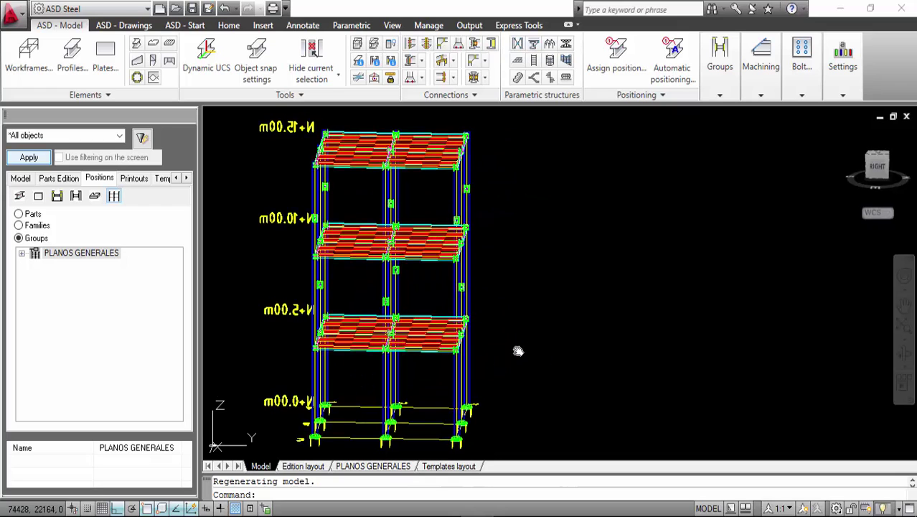
middle_drag(518, 348, 527, 318)
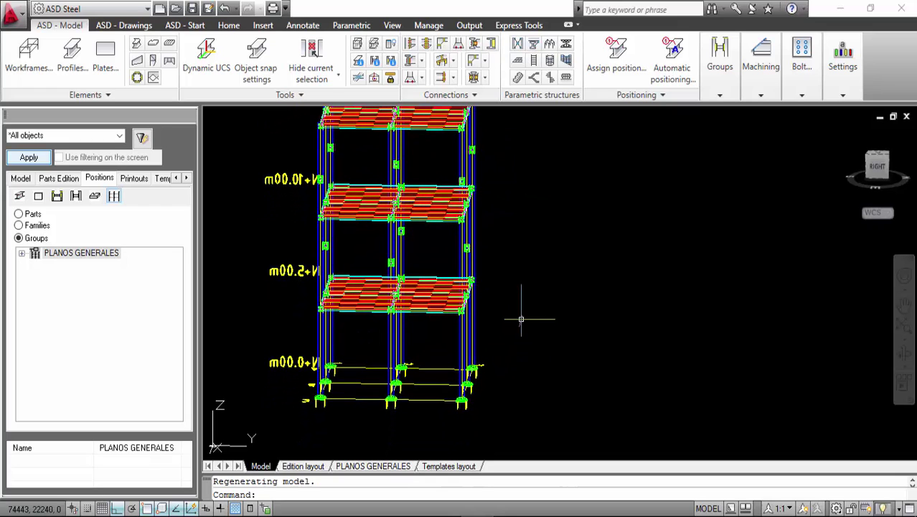
Start a new group and window-select the right column bases, frame members and connections.
click(722, 91)
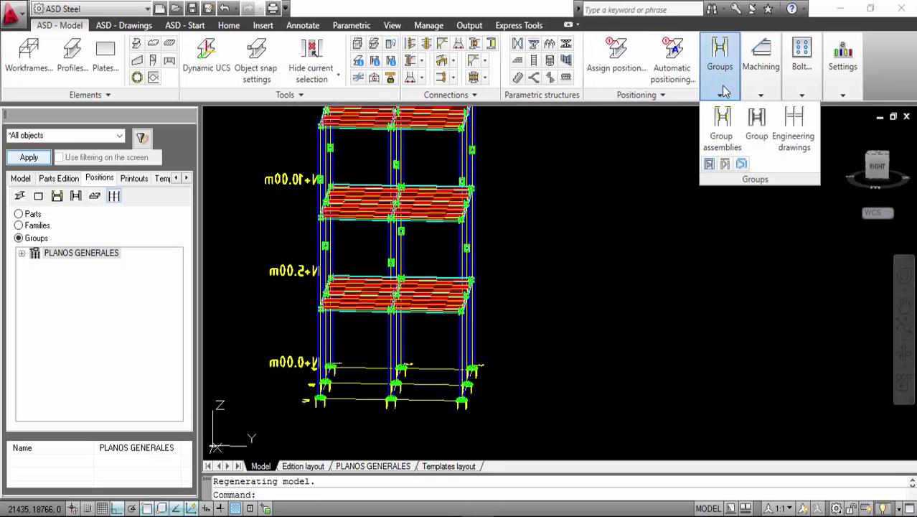
click(758, 126)
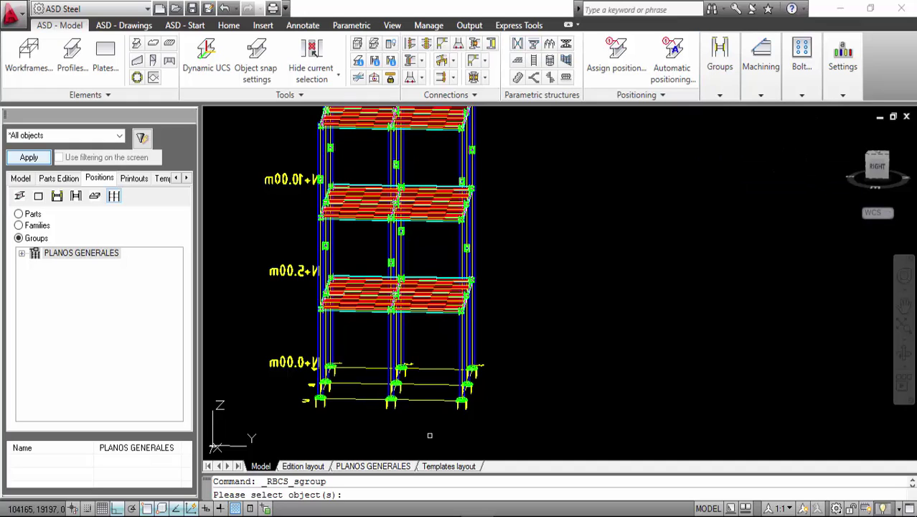
scroll(470, 391, up, 4)
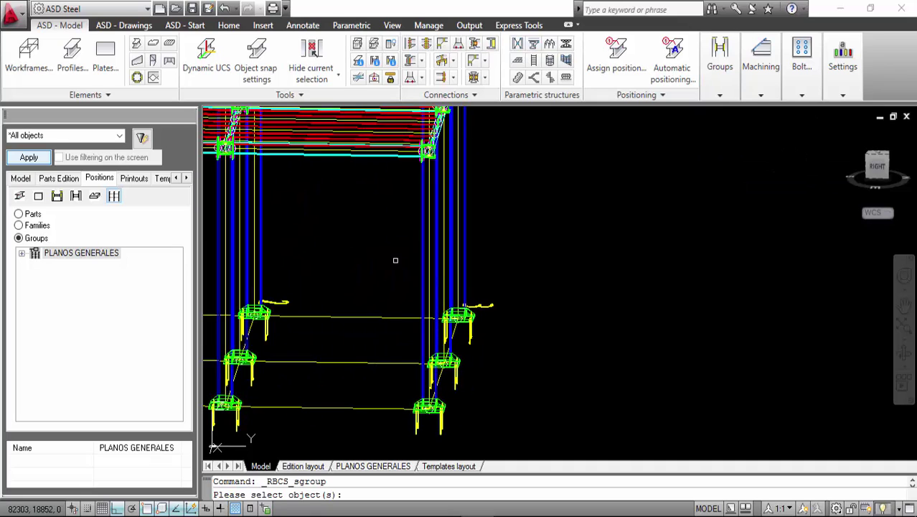
click(379, 267)
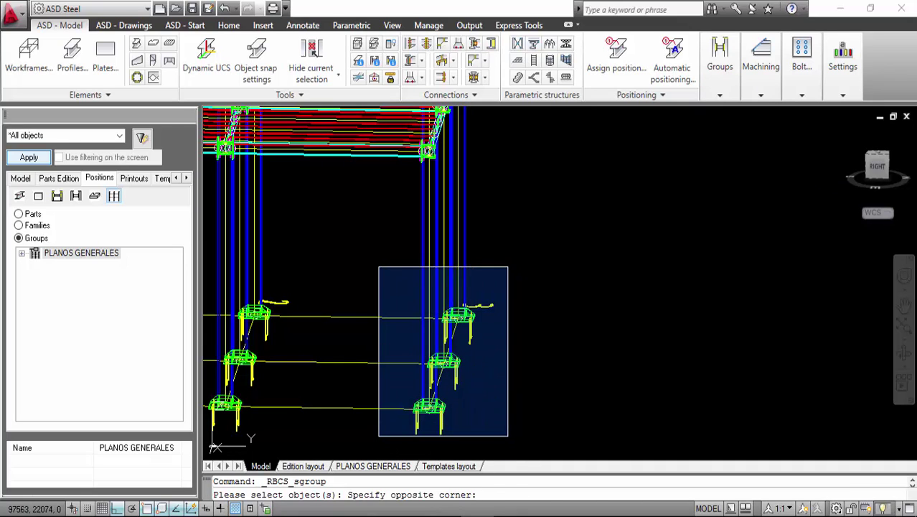
click(511, 442)
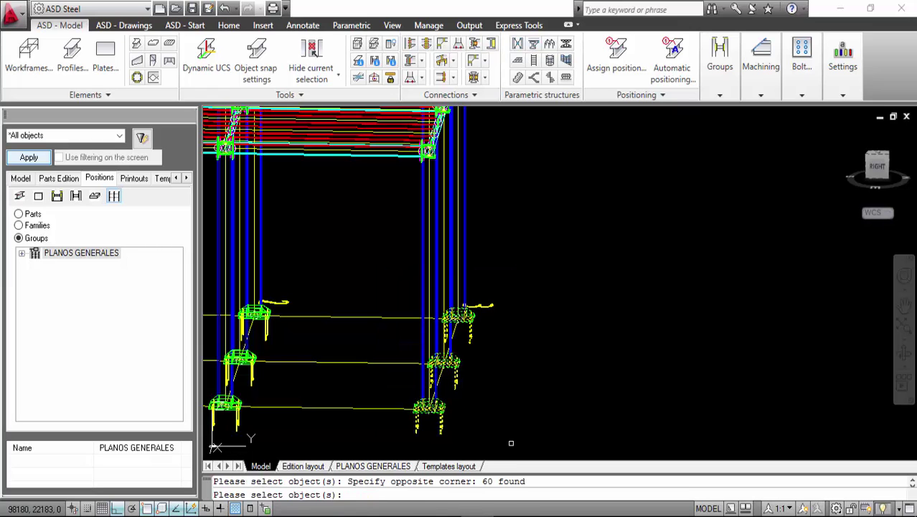
click(502, 249)
click(375, 222)
mouse_move(467, 209)
middle_down()
mouse_move(475, 254)
mouse_move(466, 306)
mouse_move(487, 375)
middle_up()
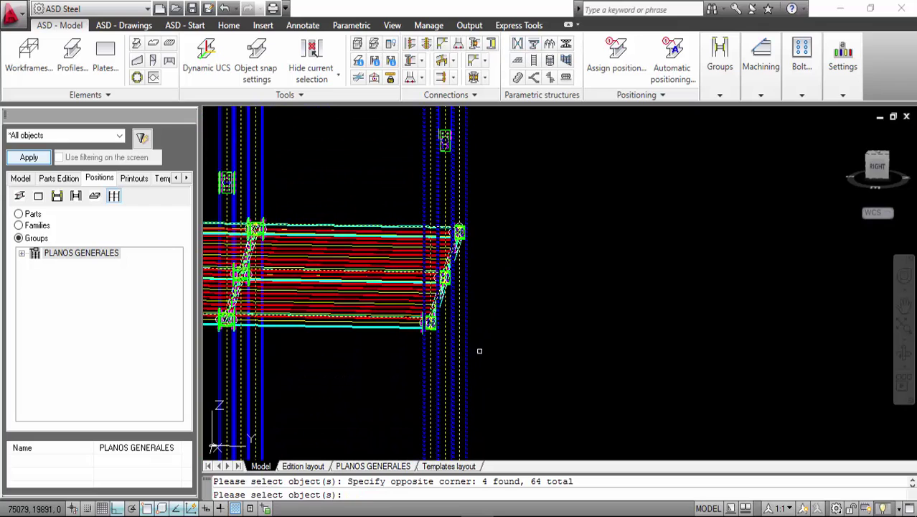
scroll(444, 294, up, 3)
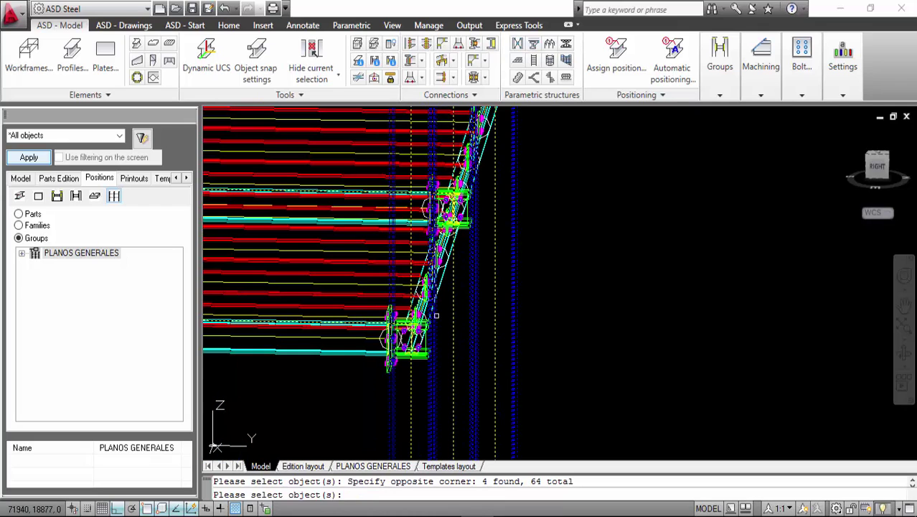
scroll(471, 296, down, 3)
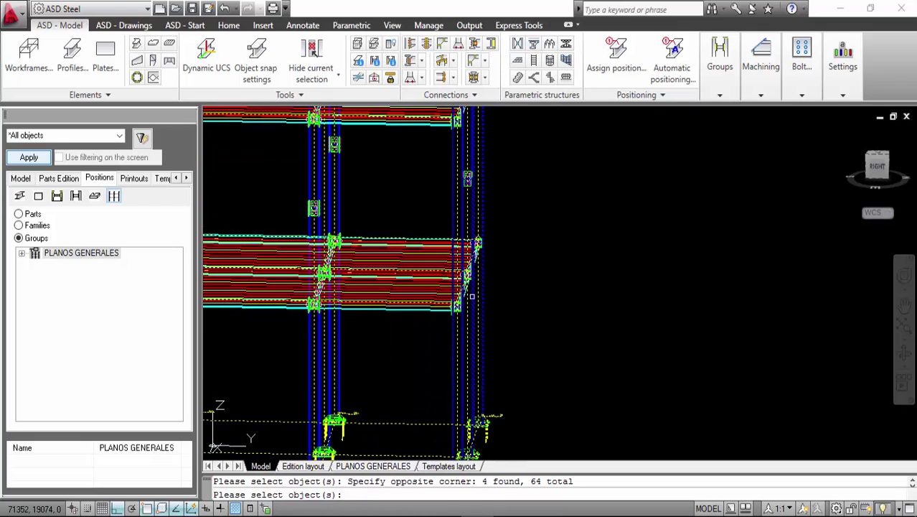
click(432, 222)
click(506, 328)
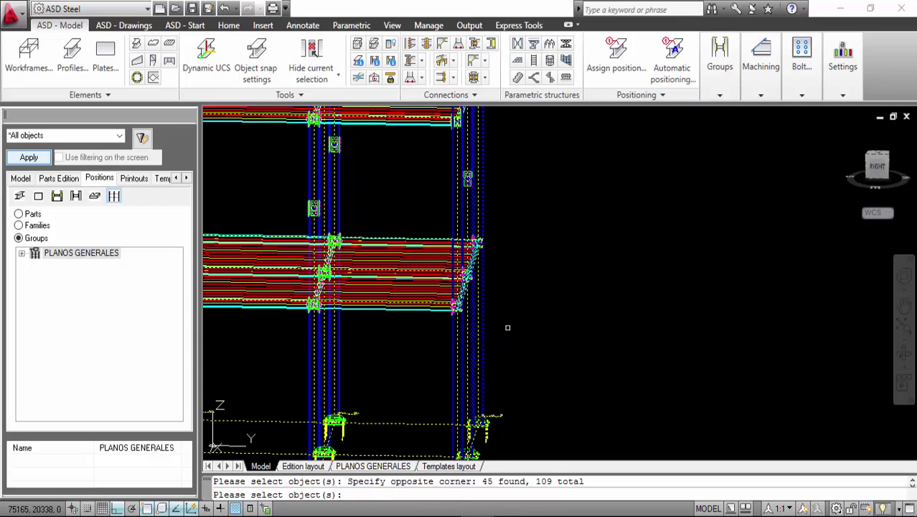
Add the remaining columns, beams, bracing and landing framing, removing a stray object from the selection.
shift+middle_drag(348, 284, 363, 276)
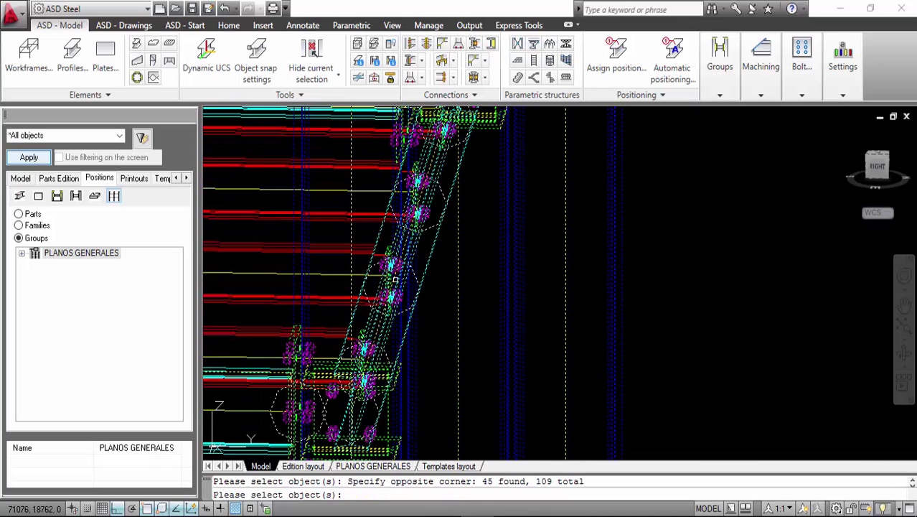
scroll(412, 276, down, 5)
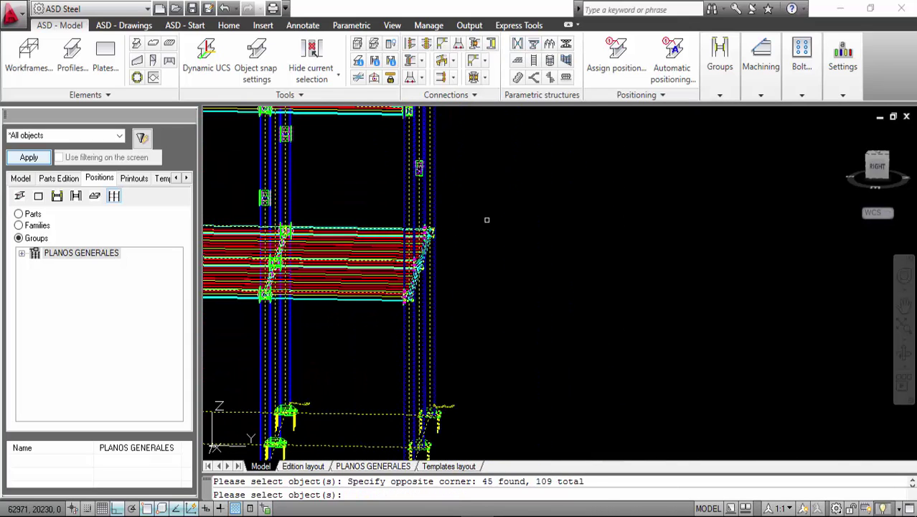
scroll(513, 341, down, 3)
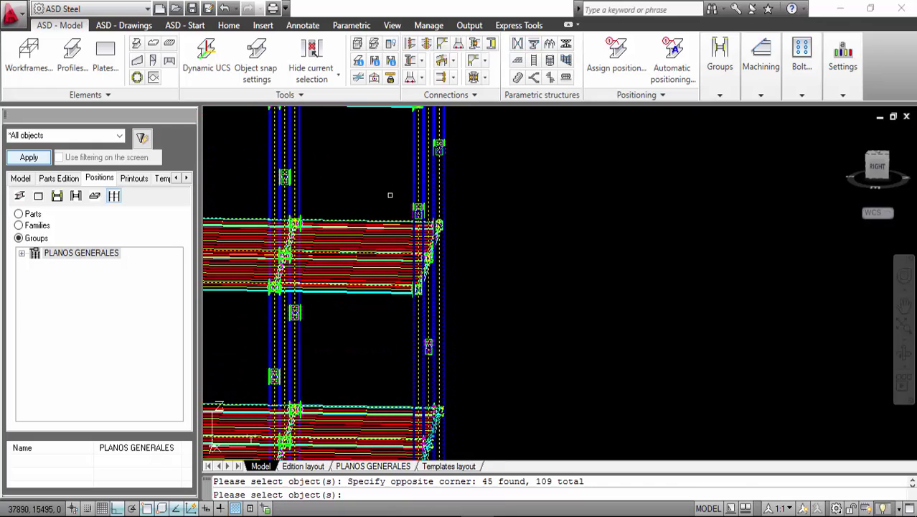
scroll(390, 190, down, 2)
click(389, 191)
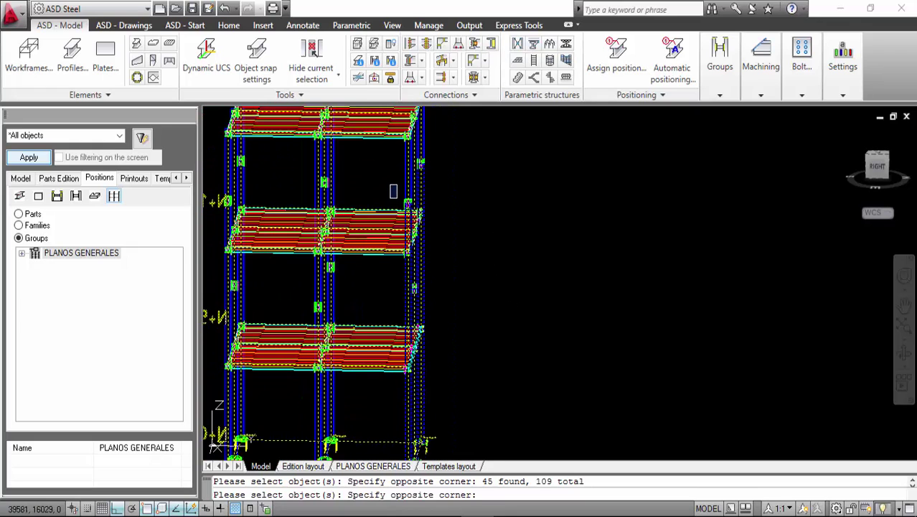
click(445, 304)
scroll(445, 305, up, 3)
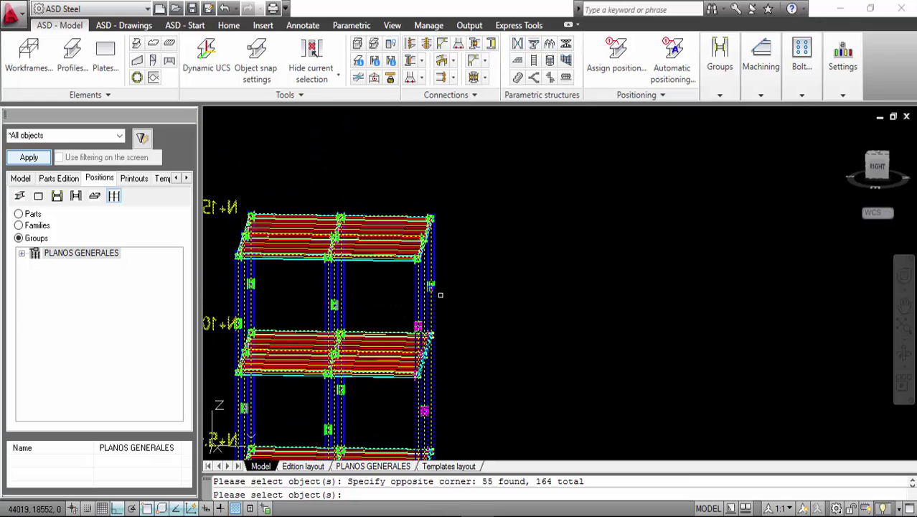
click(378, 157)
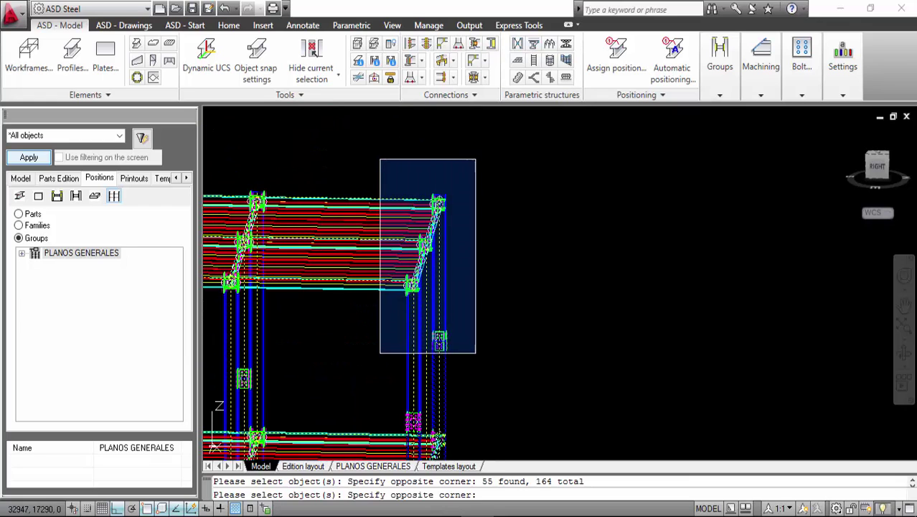
click(478, 356)
click(514, 339)
click(391, 325)
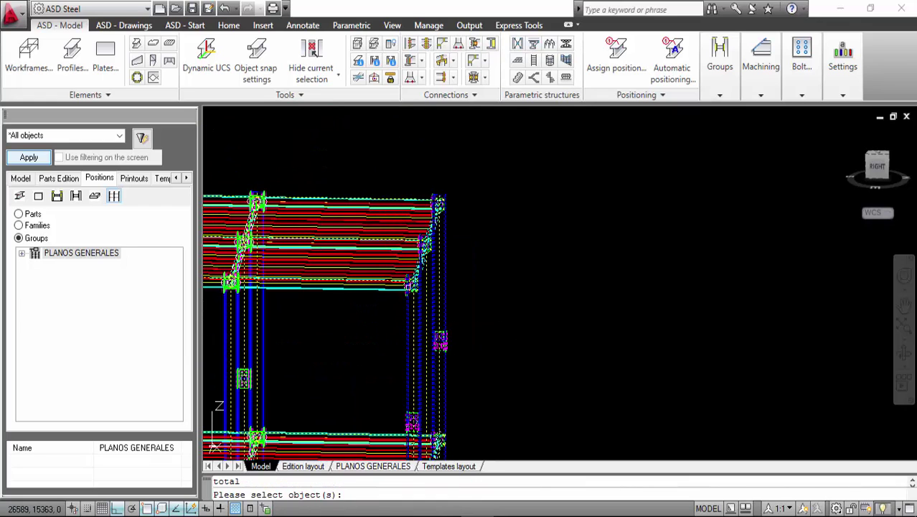
scroll(412, 276, up, 3)
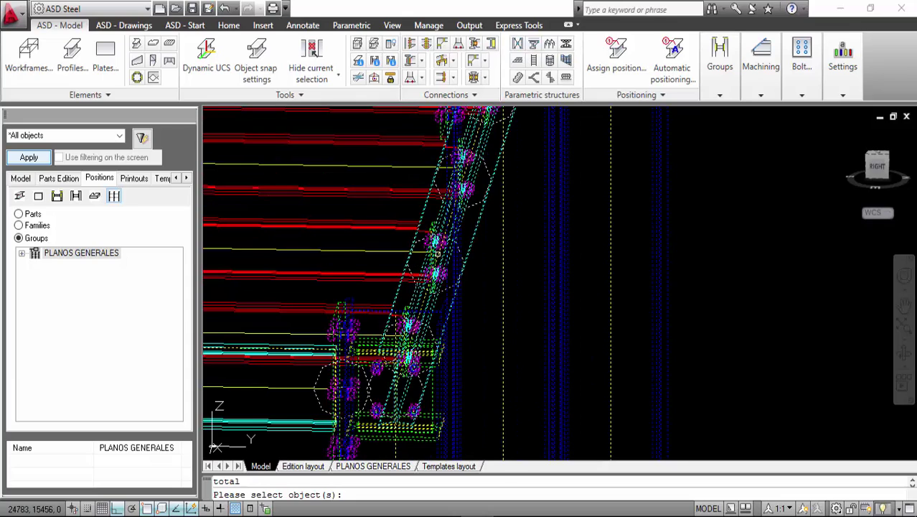
scroll(434, 253, down, 10)
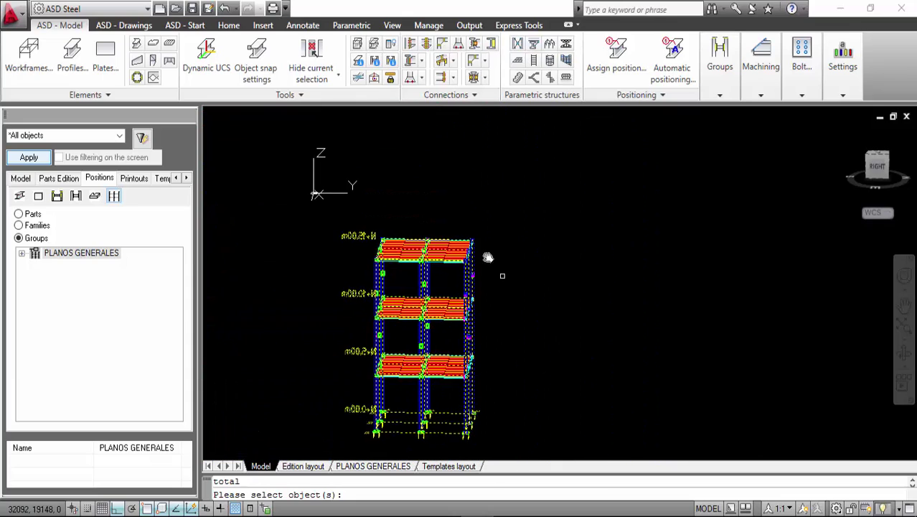
scroll(470, 253, up, 4)
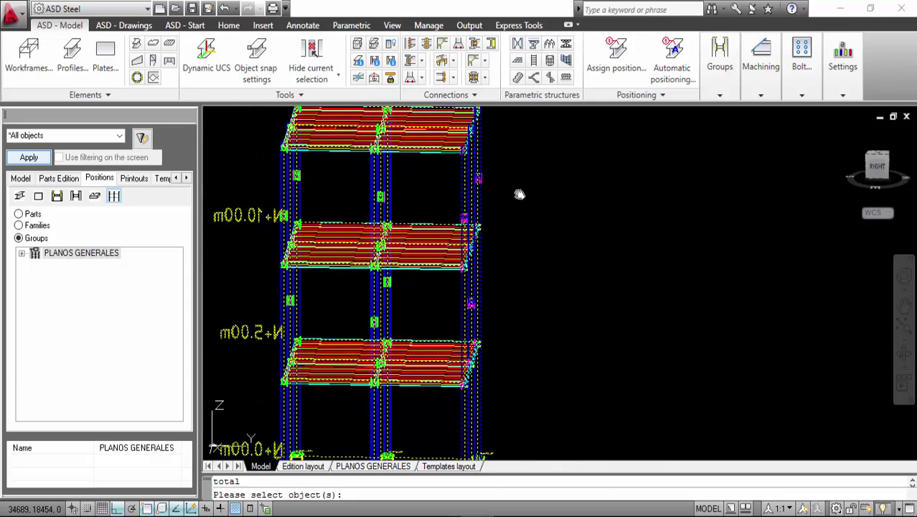
middle_drag(517, 246, 526, 158)
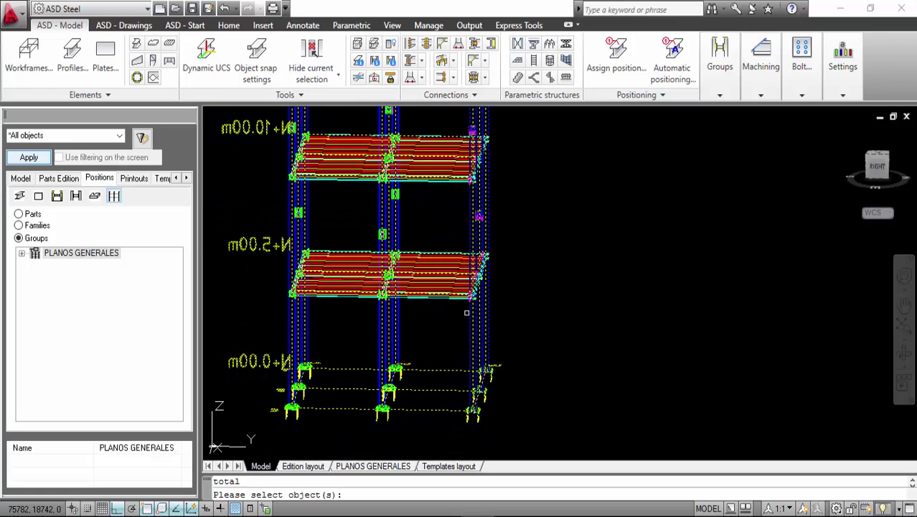
click(452, 380)
shift+click(423, 356)
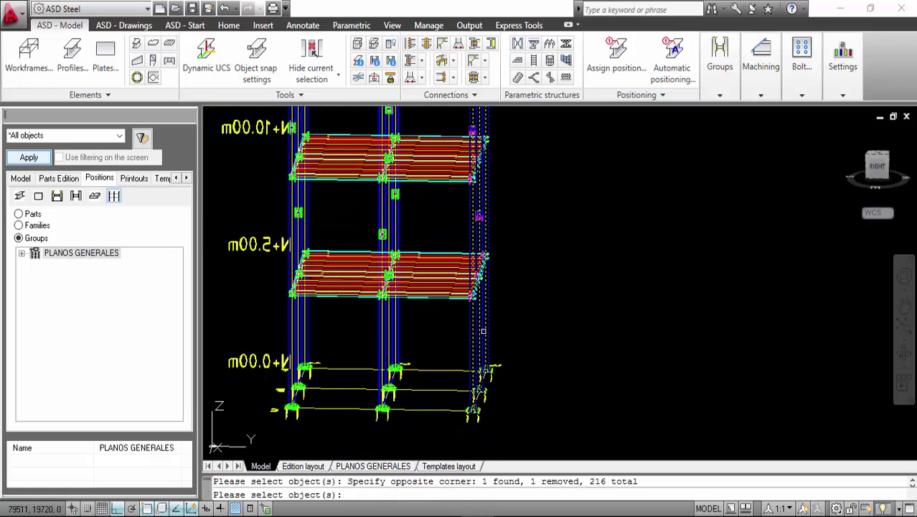
Create a Standard group named EJE 3 with WCS alignment and refresh the Groups tree.
key(Return)
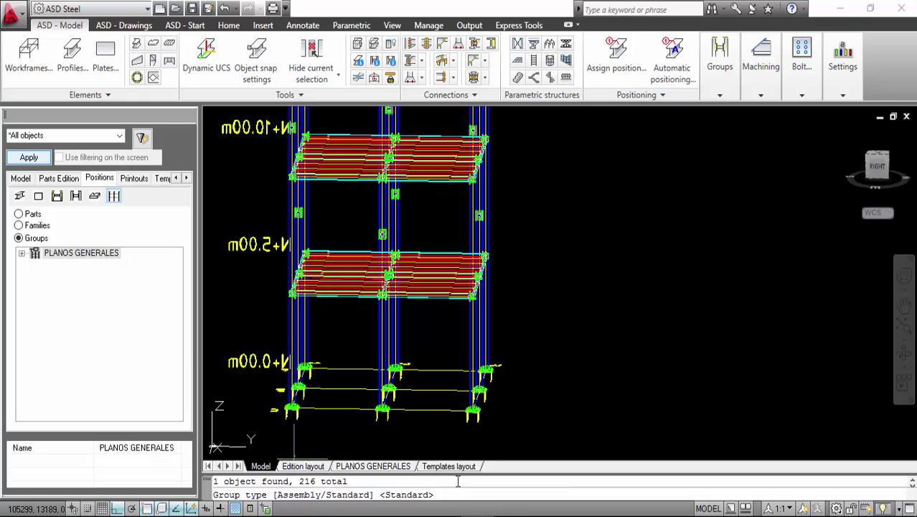
key(Return)
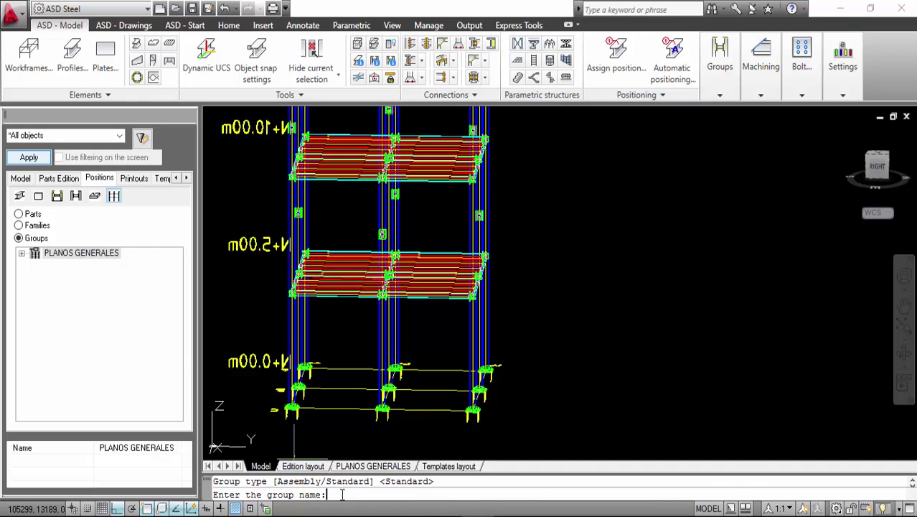
text(EJE 3)
key(Return)
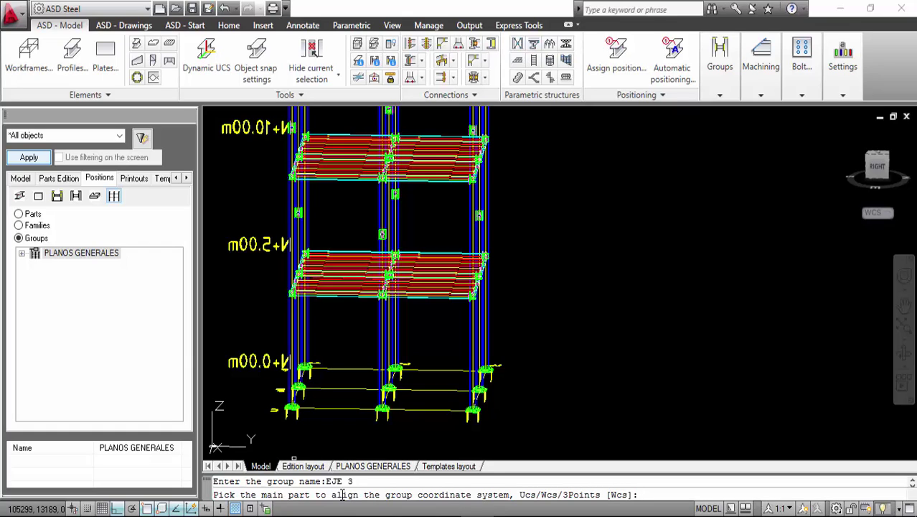
key(Return)
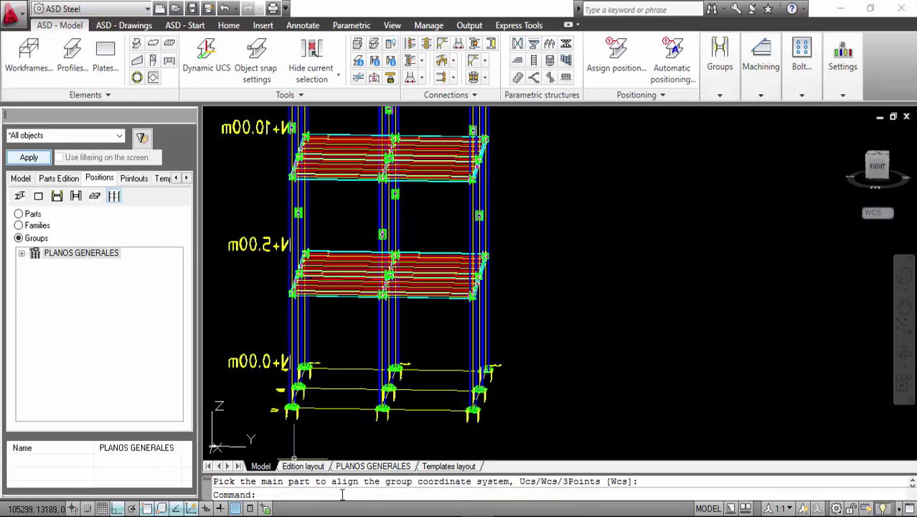
click(77, 197)
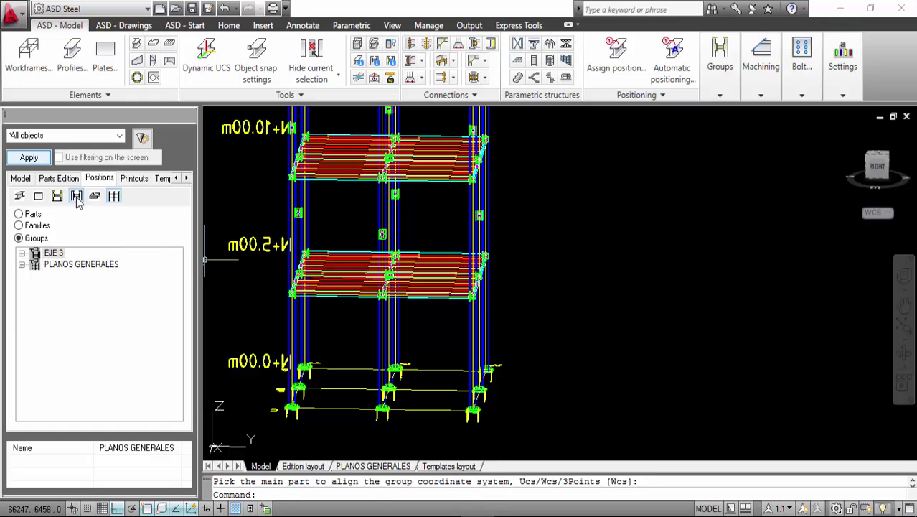
Attach the 'General arrangement - front view 1:50' document to the EJE 3 group.
right_click(55, 257)
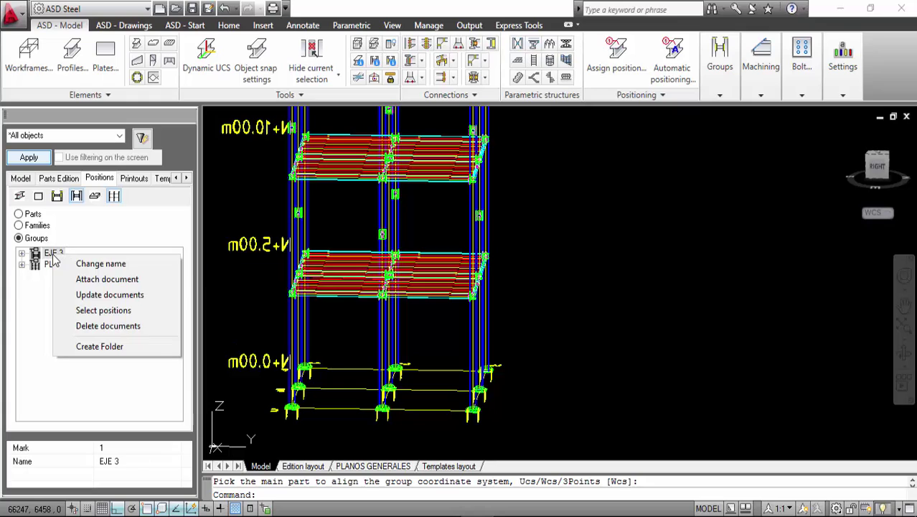
click(84, 279)
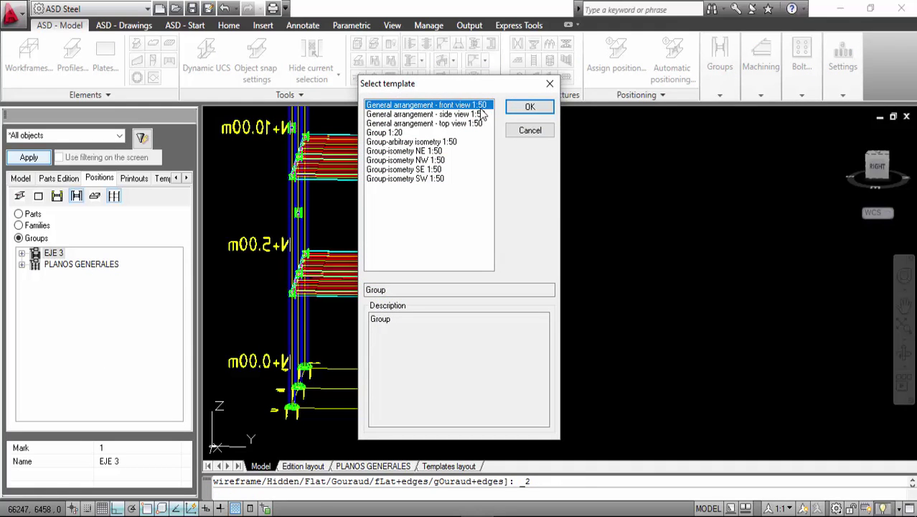
click(529, 107)
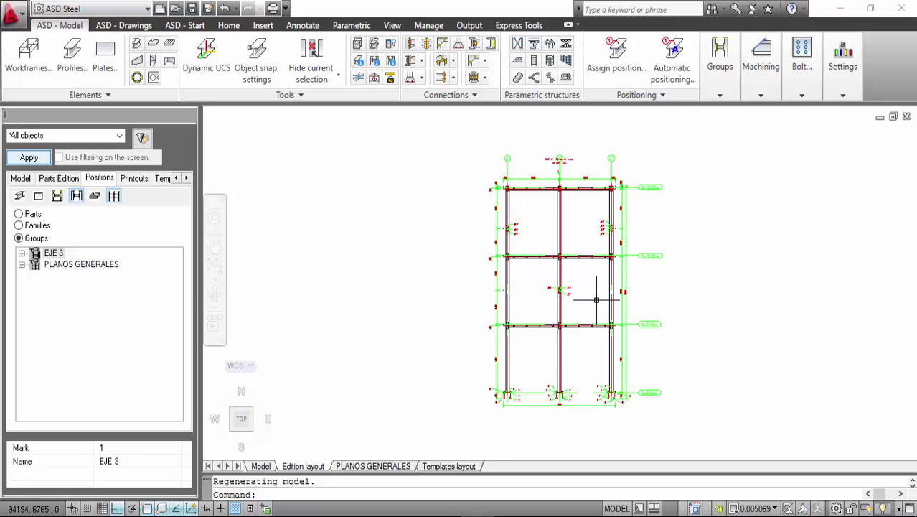
scroll(561, 399, up, 8)
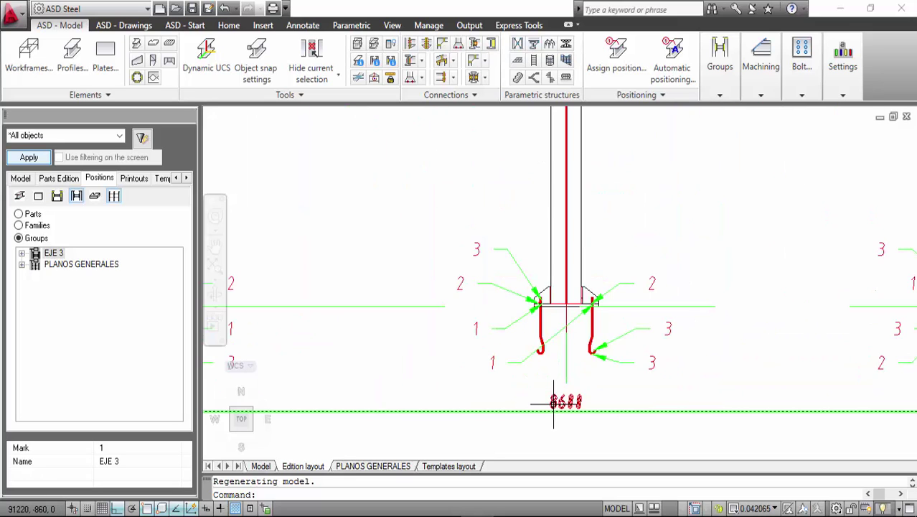
mouse_move(443, 348)
middle_down()
mouse_move(717, 348)
mouse_move(758, 371)
middle_up()
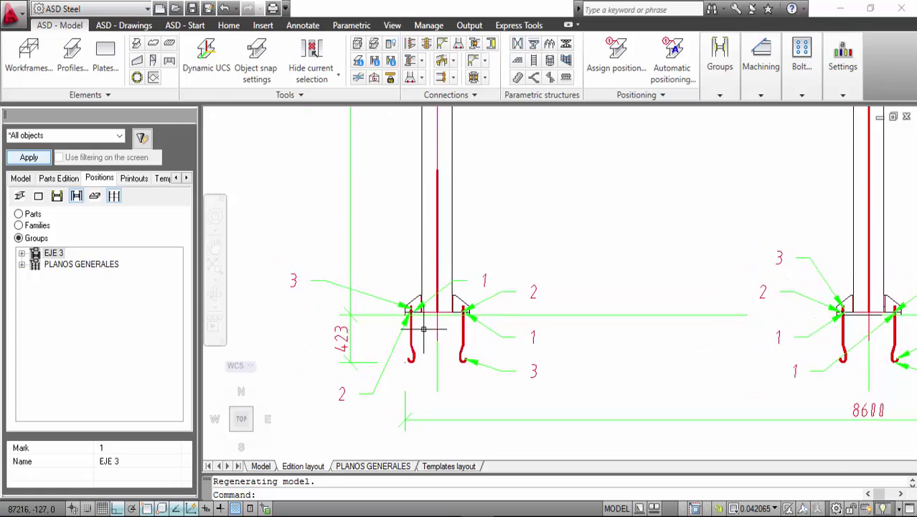
scroll(422, 329, up, 2)
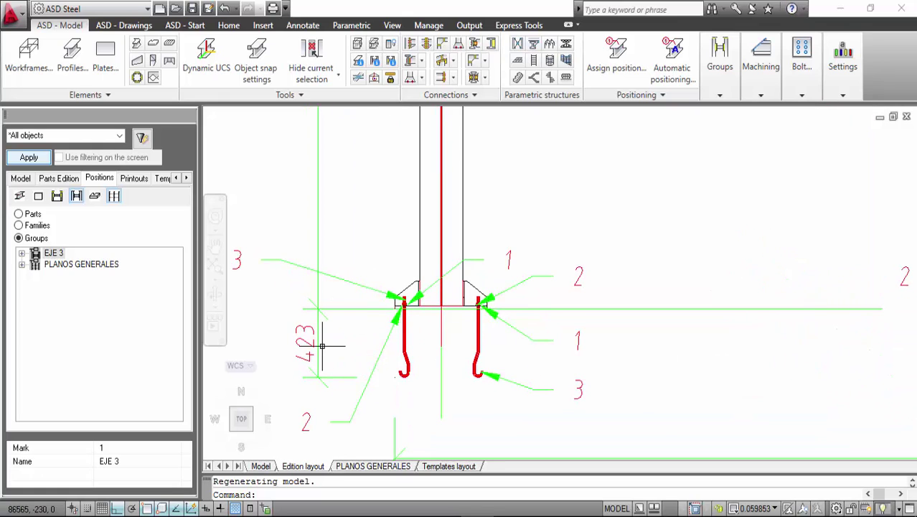
middle_drag(338, 318, 371, 324)
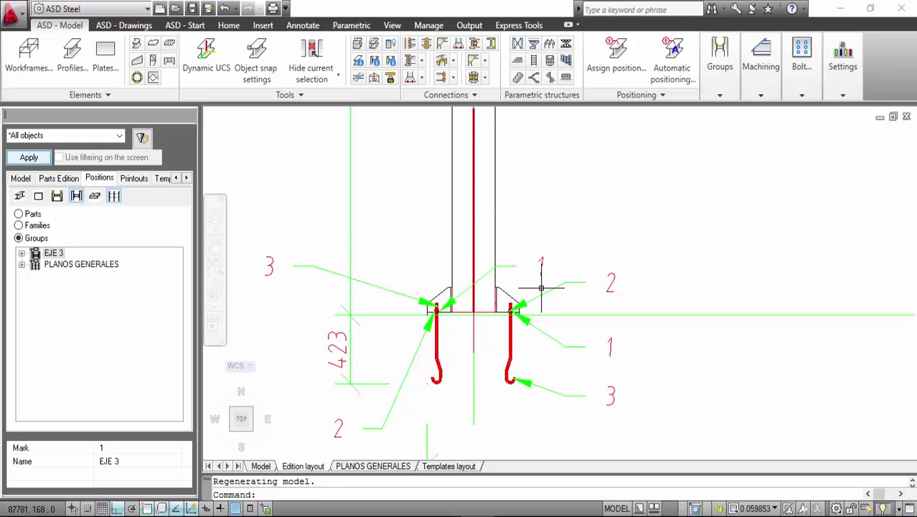
scroll(541, 282, down, 5)
mouse_move(553, 261)
middle_down()
mouse_move(563, 323)
mouse_move(553, 381)
middle_up()
scroll(480, 295, up, 2)
middle_drag(481, 241, 480, 313)
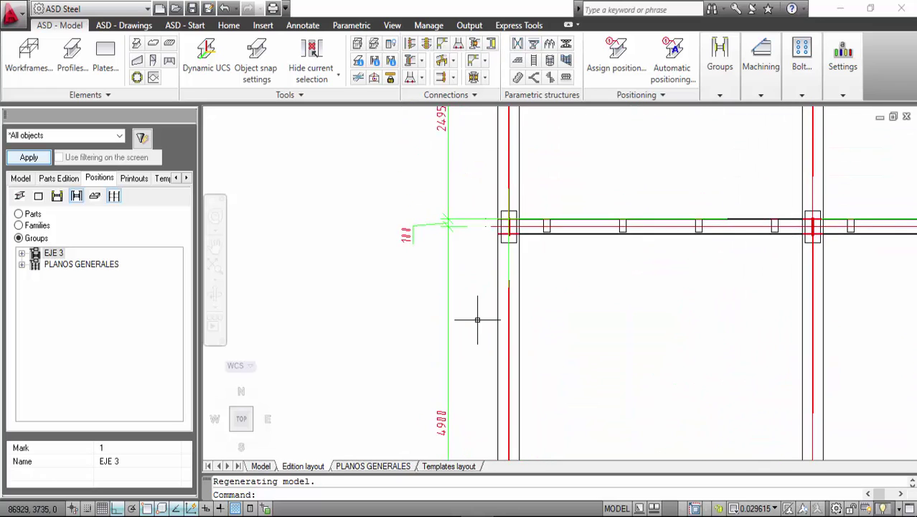
scroll(496, 234, up, 4)
scroll(497, 237, up, 4)
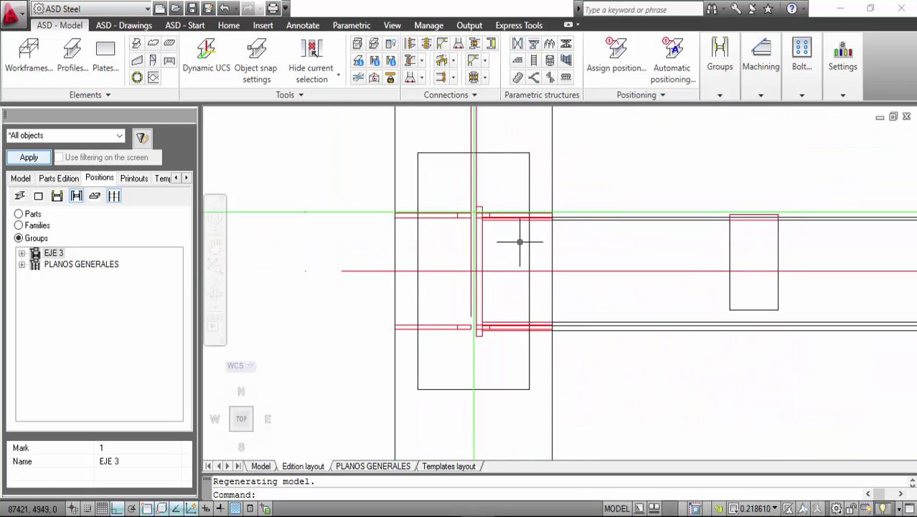
scroll(528, 259, down, 5)
scroll(446, 256, down, 2)
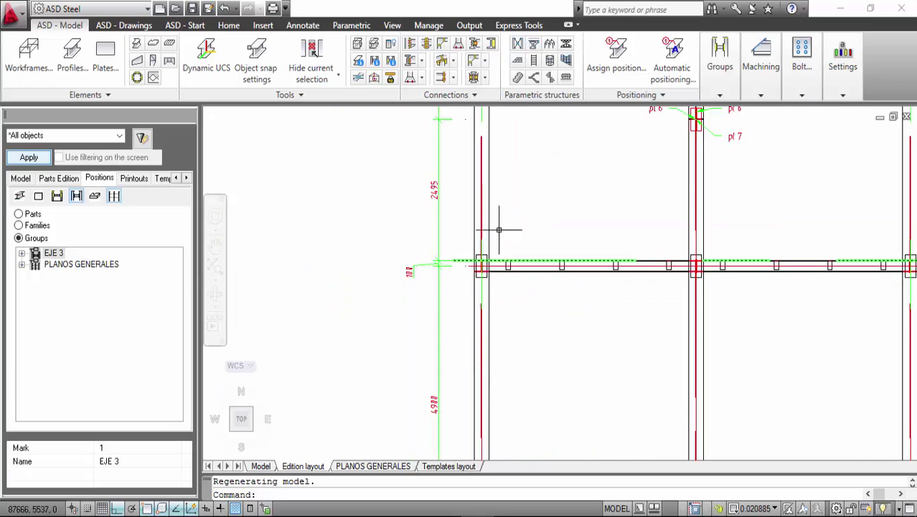
middle_drag(485, 232, 526, 333)
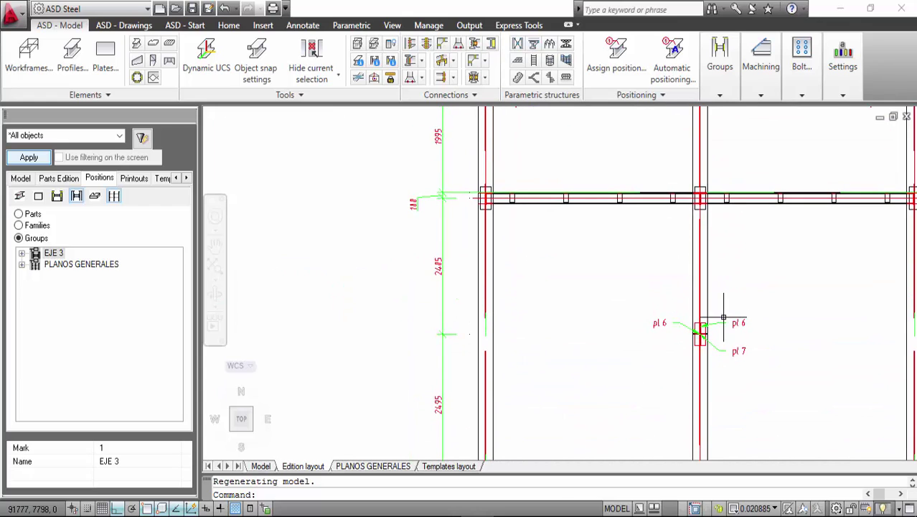
middle_drag(454, 402, 425, 318)
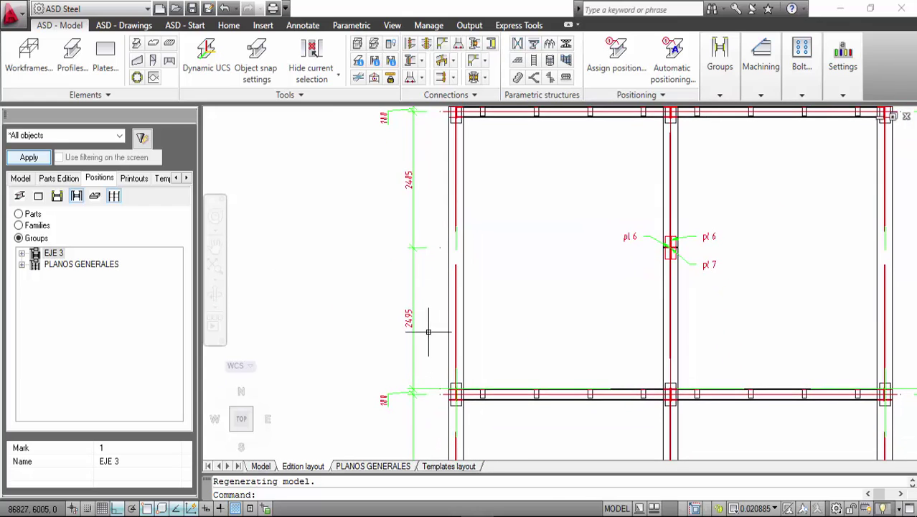
scroll(693, 243, up, 6)
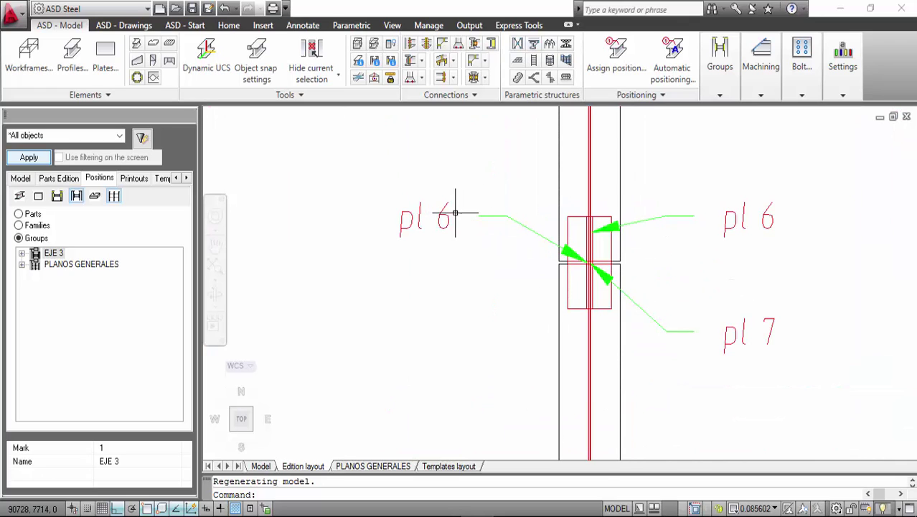
scroll(710, 337, down, 6)
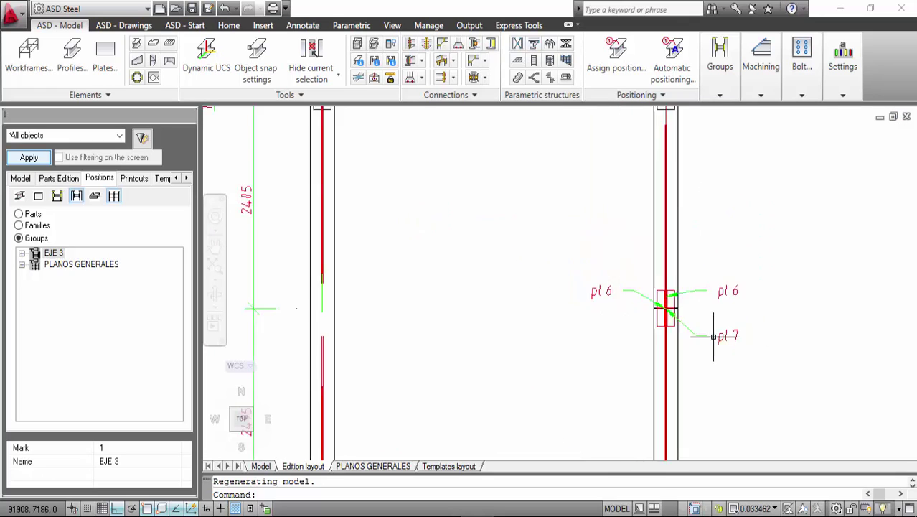
mouse_move(537, 229)
middle_down()
mouse_move(481, 199)
mouse_move(553, 230)
mouse_move(538, 225)
mouse_move(534, 197)
mouse_move(530, 271)
middle_up()
Move the EJE 3 General view title higher above the grid bubbles.
middle_drag(551, 164, 483, 201)
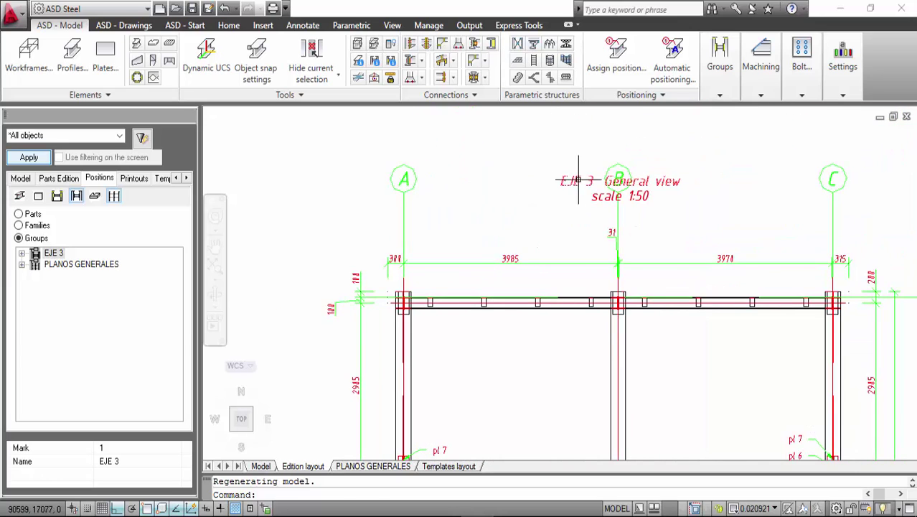
click(594, 200)
click(579, 201)
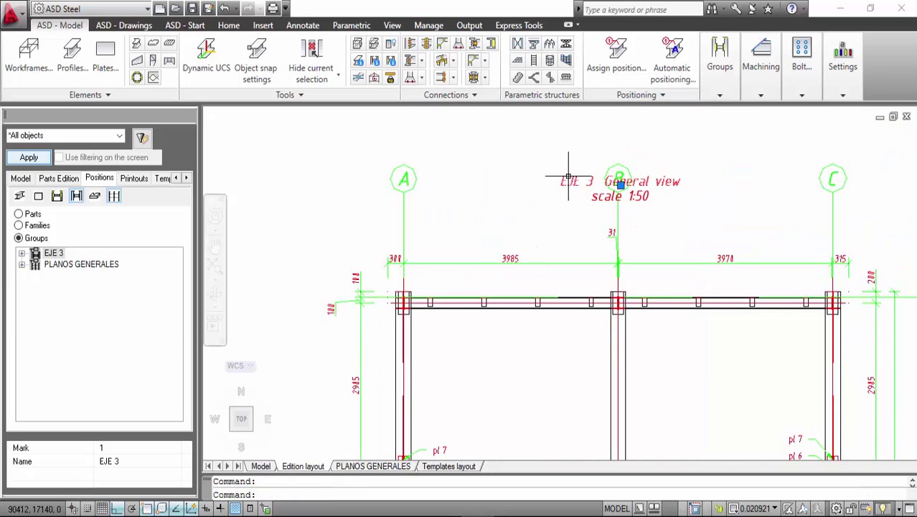
right_click(545, 199)
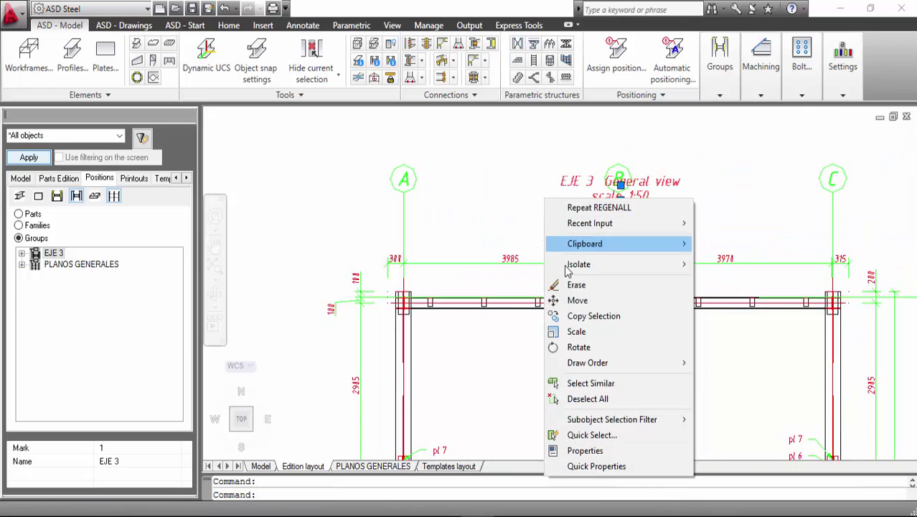
click(577, 300)
click(556, 231)
click(557, 190)
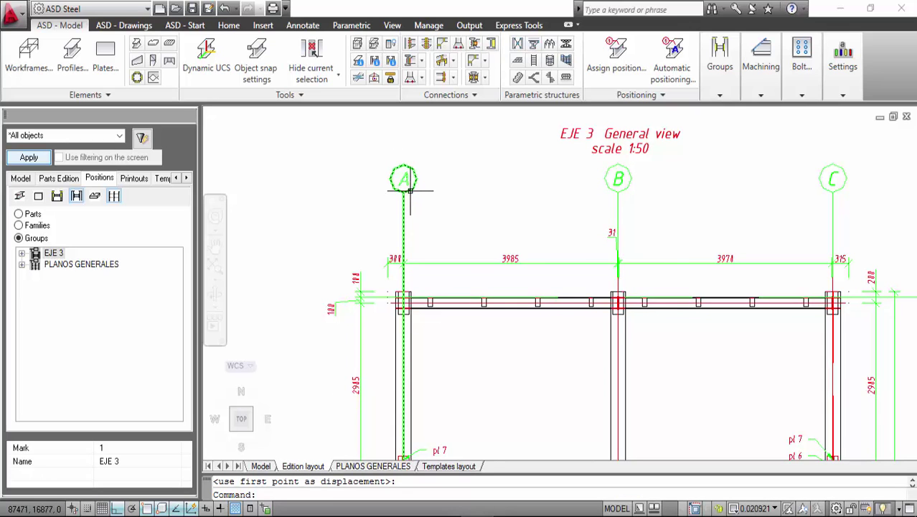
Pan over the frame's right side and expand the EJE 3 group's parts list.
mouse_move(832, 237)
middle_down()
mouse_move(713, 181)
mouse_move(505, 144)
middle_up()
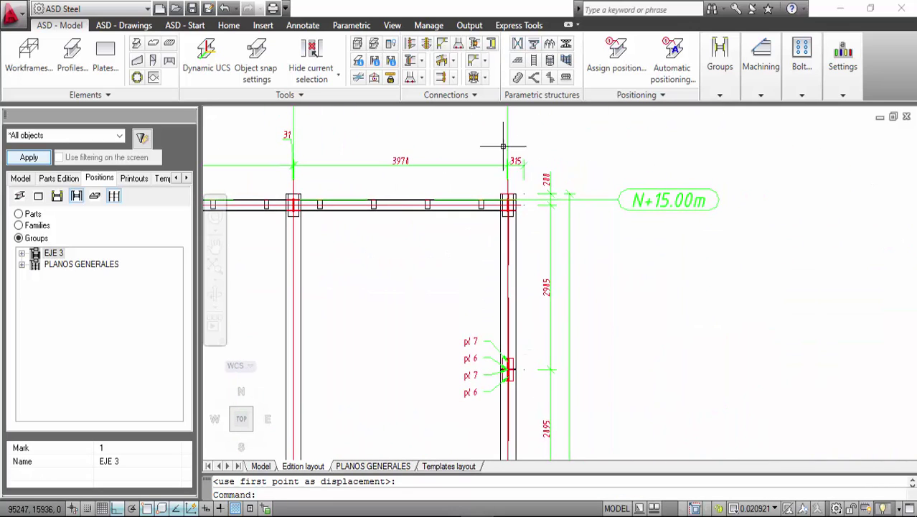
mouse_move(667, 252)
middle_down()
mouse_move(649, 153)
mouse_move(639, 215)
mouse_move(637, 197)
mouse_move(659, 185)
mouse_move(667, 358)
middle_up()
scroll(667, 357, down, 3)
scroll(546, 265, down, 5)
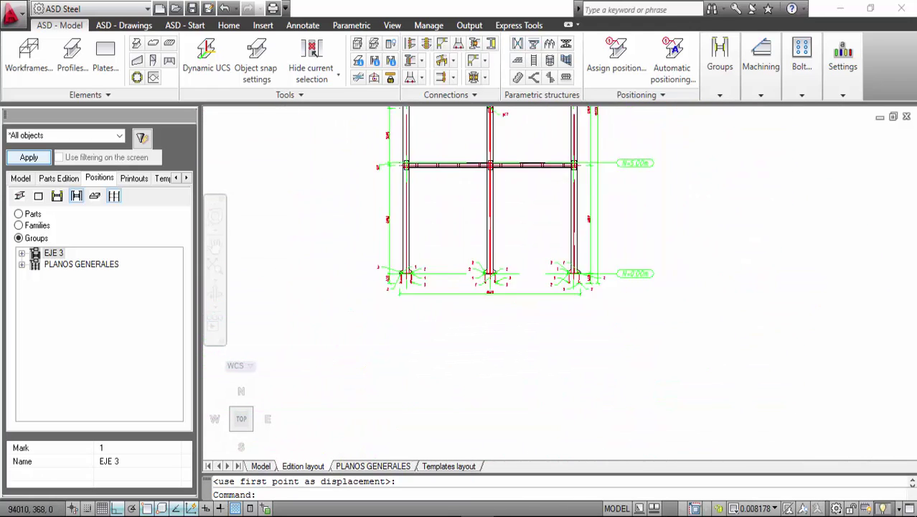
middle_drag(501, 221, 496, 287)
scroll(496, 288, up, 3)
scroll(496, 287, down, 3)
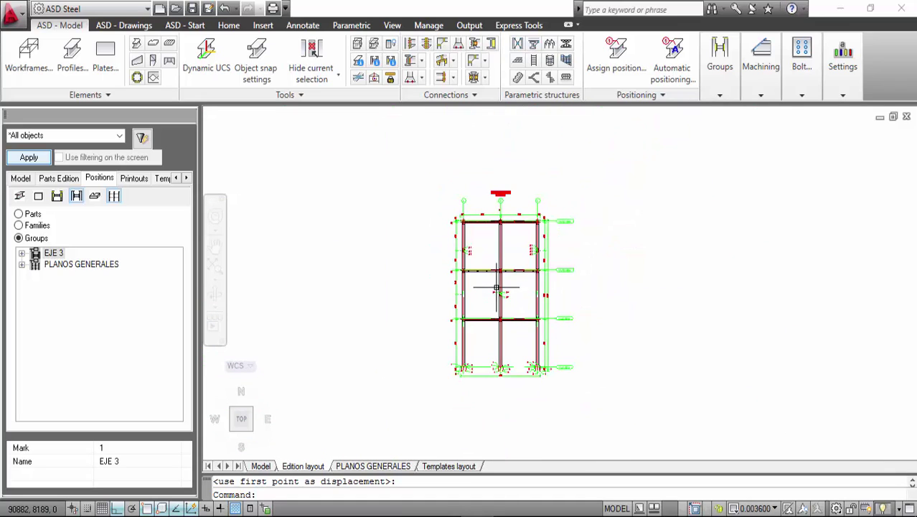
scroll(496, 288, up, 2)
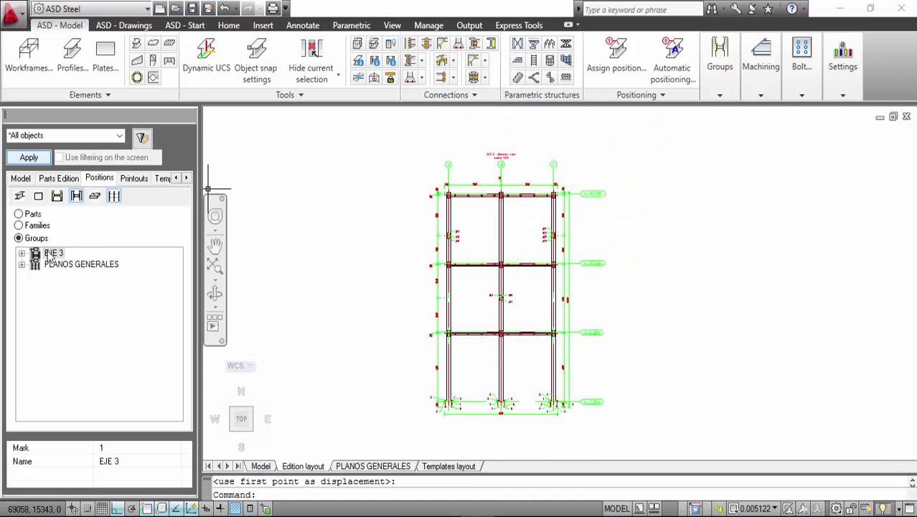
click(22, 254)
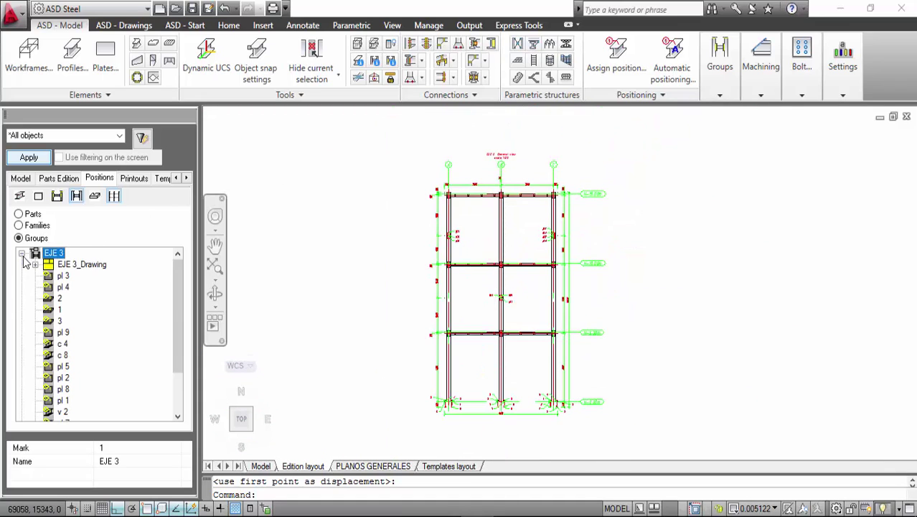
Attach the Group-isometry SE 1:50 template to EJE 3 as a new document.
right_click(57, 258)
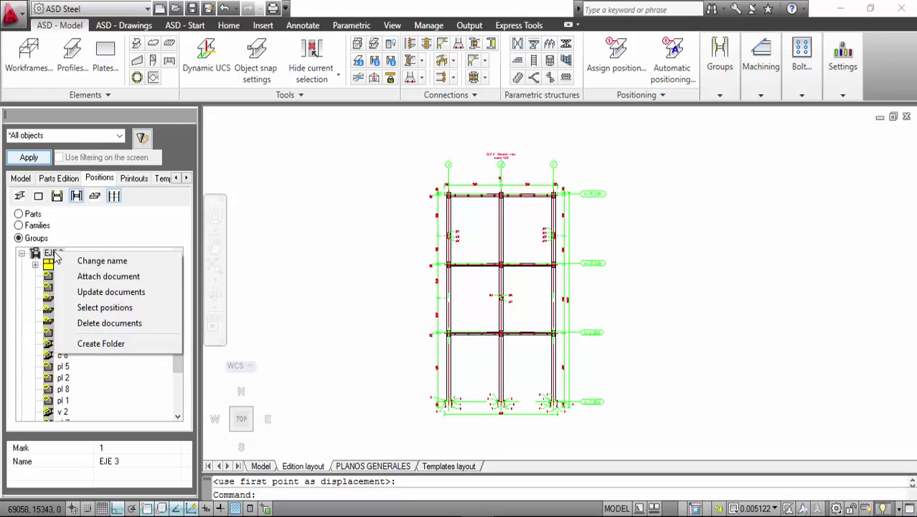
click(82, 279)
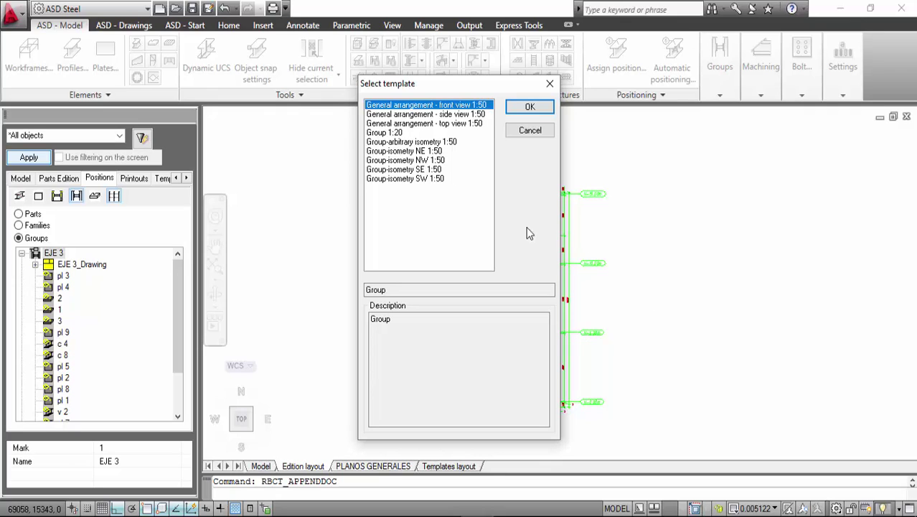
click(428, 170)
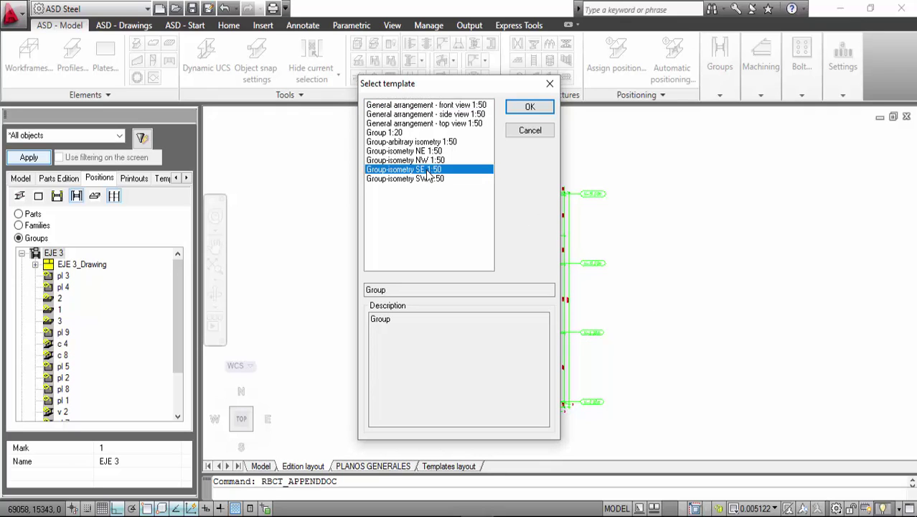
click(529, 107)
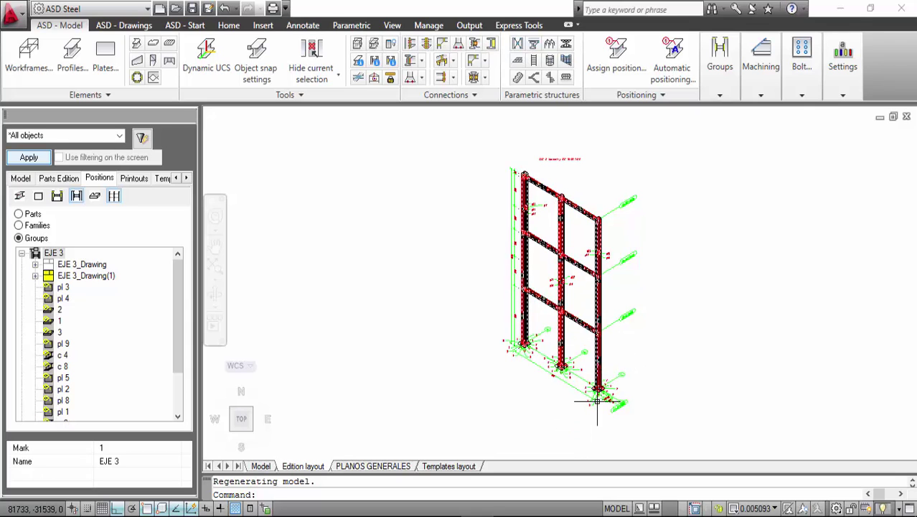
scroll(567, 316, up, 3)
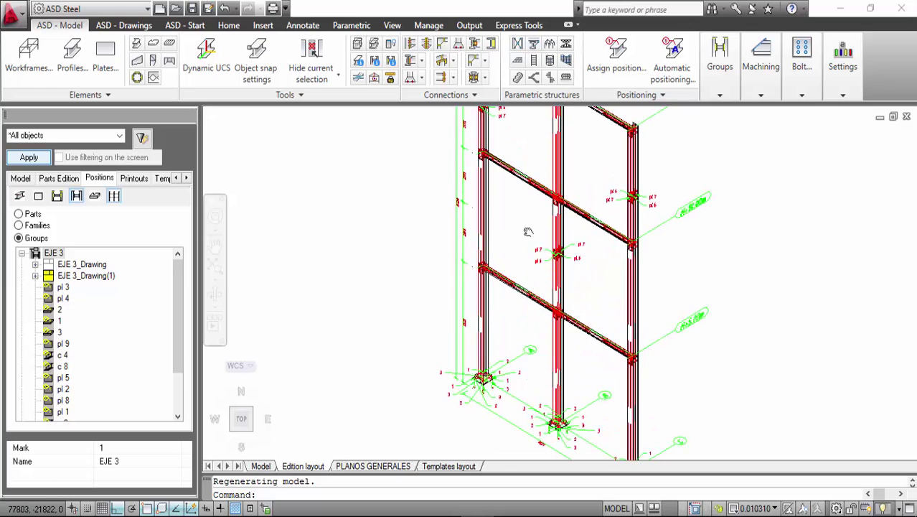
scroll(525, 231, up, 6)
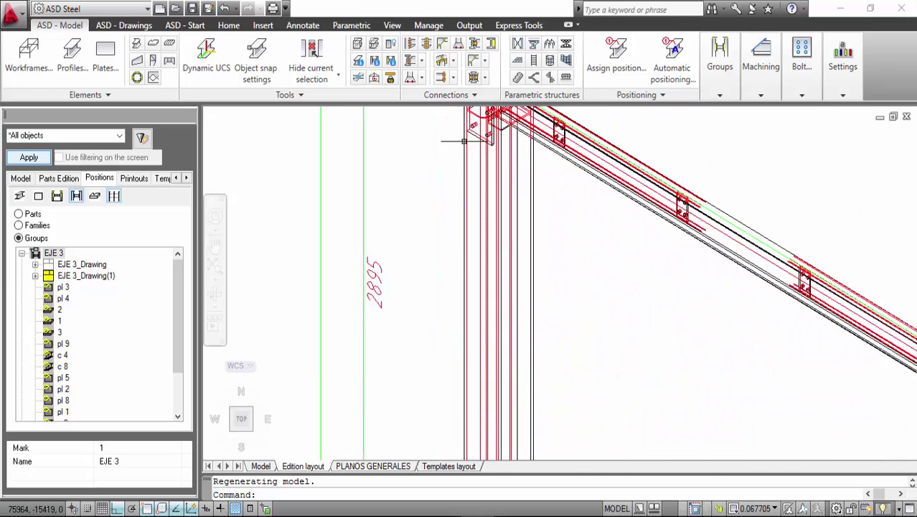
middle_drag(539, 232, 542, 267)
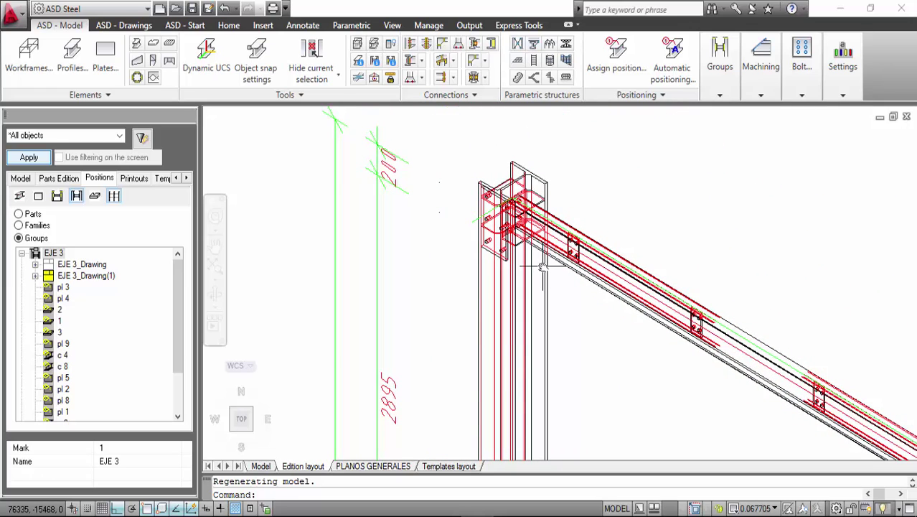
scroll(543, 267, down, 2)
scroll(549, 287, down, 1)
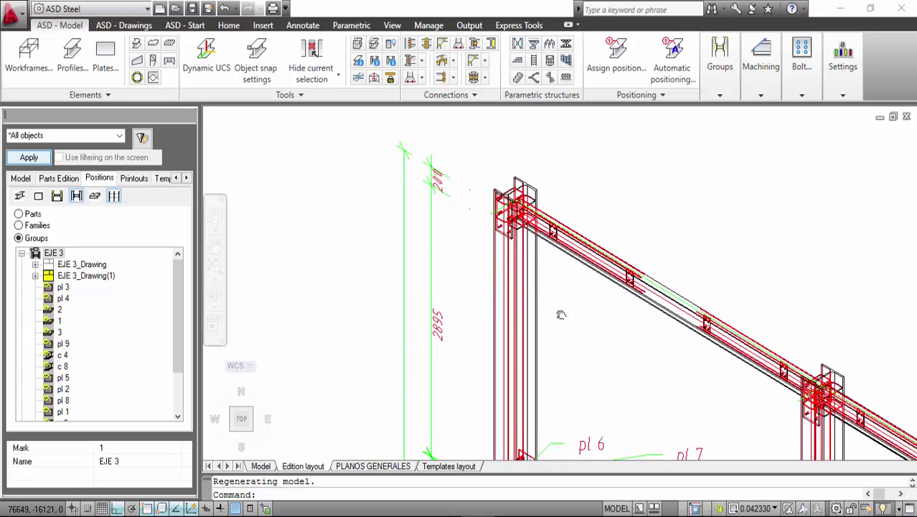
scroll(545, 287, down, 4)
middle_drag(536, 323, 536, 293)
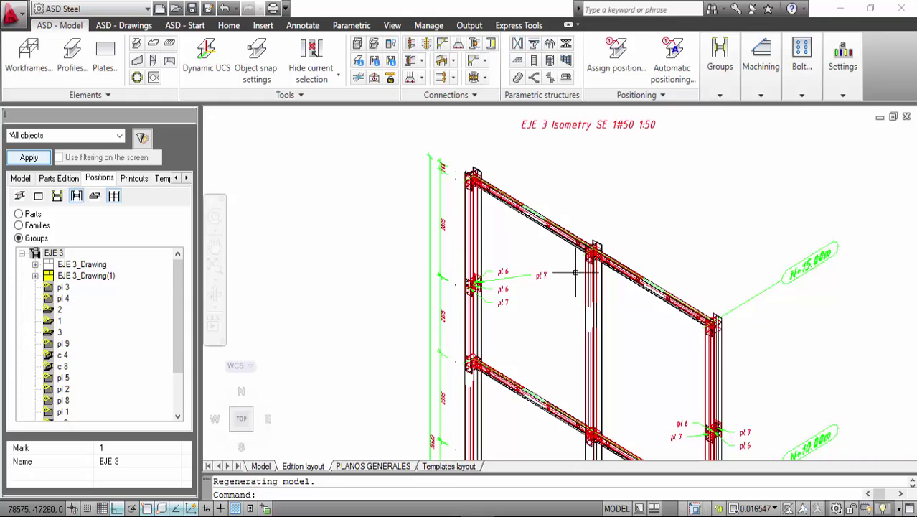
mouse_move(575, 273)
middle_down()
mouse_move(546, 237)
mouse_move(486, 212)
middle_up()
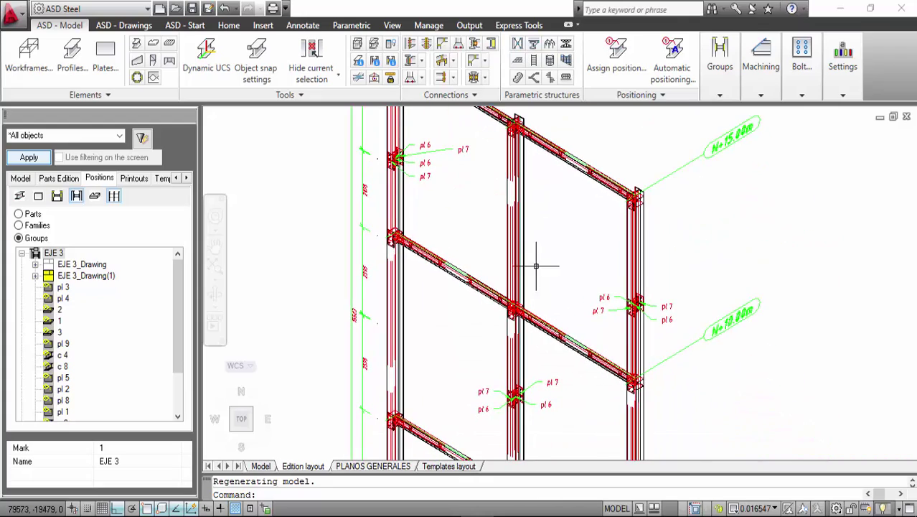
middle_drag(534, 369, 541, 208)
middle_drag(538, 294, 534, 214)
mouse_move(541, 317)
middle_down()
mouse_move(518, 293)
mouse_move(519, 270)
middle_up()
scroll(526, 385, up, 6)
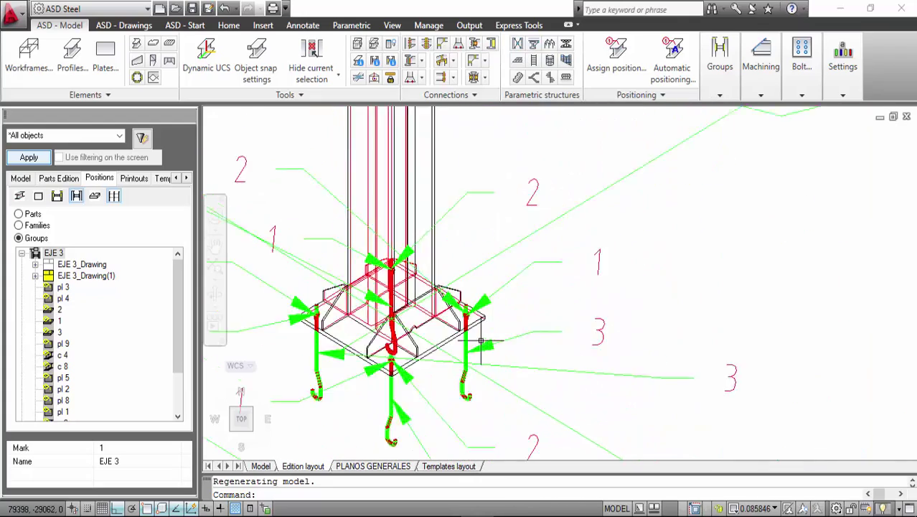
scroll(584, 317, down, 8)
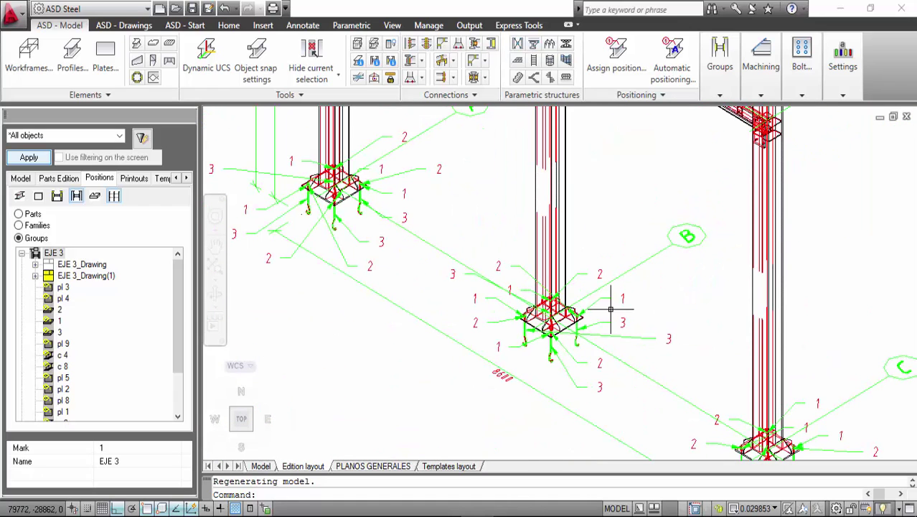
scroll(610, 309, down, 6)
middle_drag(567, 316, 484, 366)
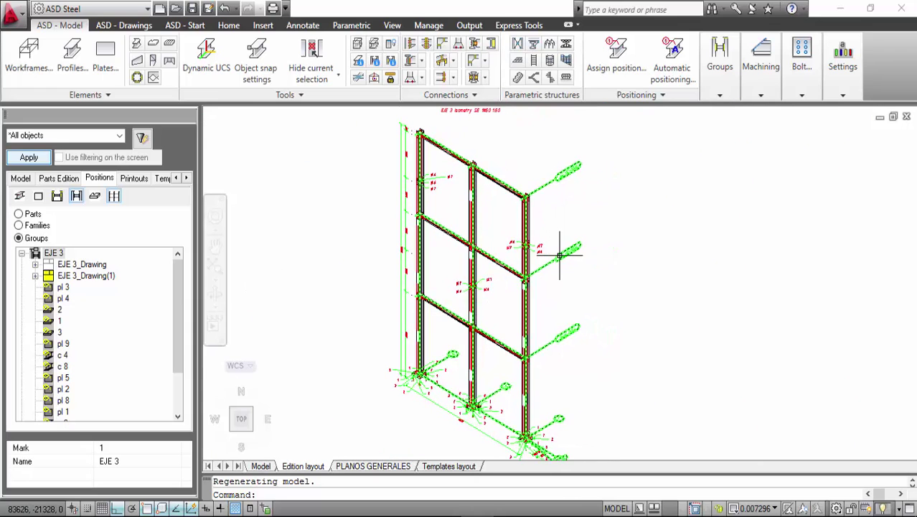
Switch to the PLANOS GENERALES layout and expand EJE 3_Drawing in the Positions tree.
click(400, 466)
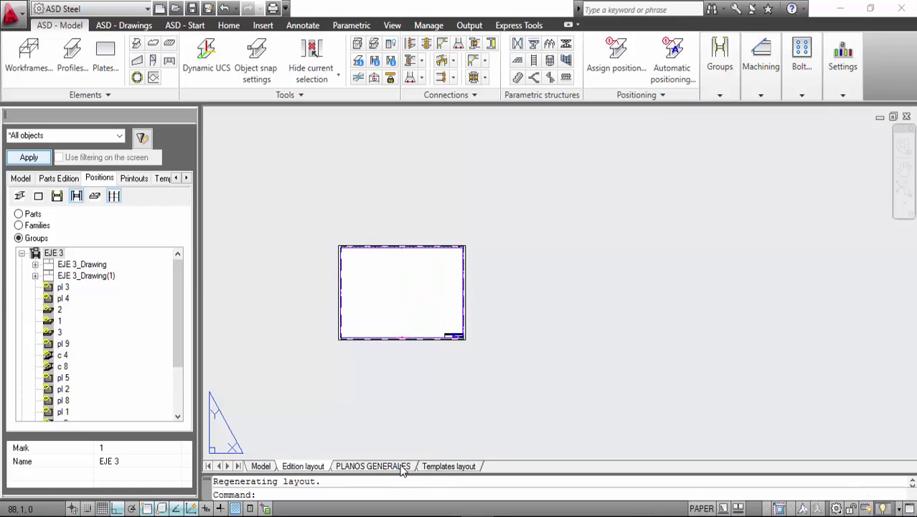
scroll(369, 272, up, 2)
scroll(370, 274, up, 3)
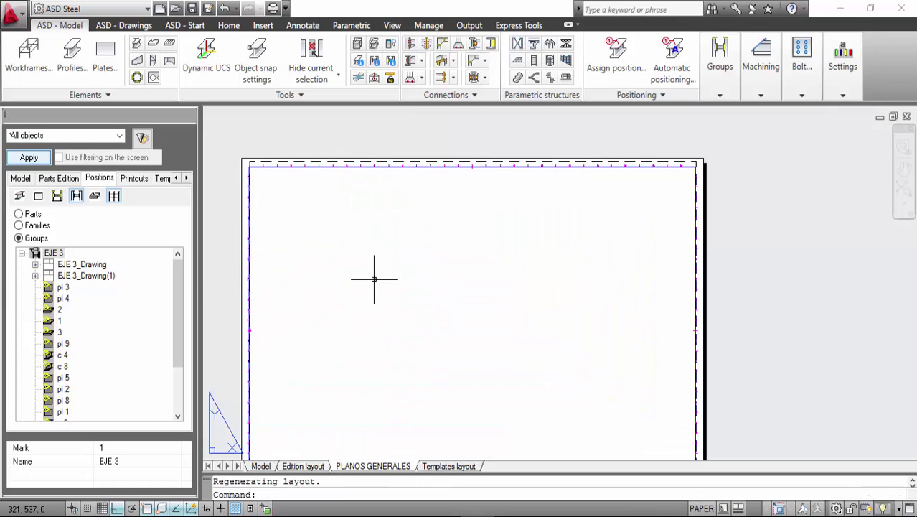
middle_drag(375, 276, 424, 250)
scroll(424, 250, down, 2)
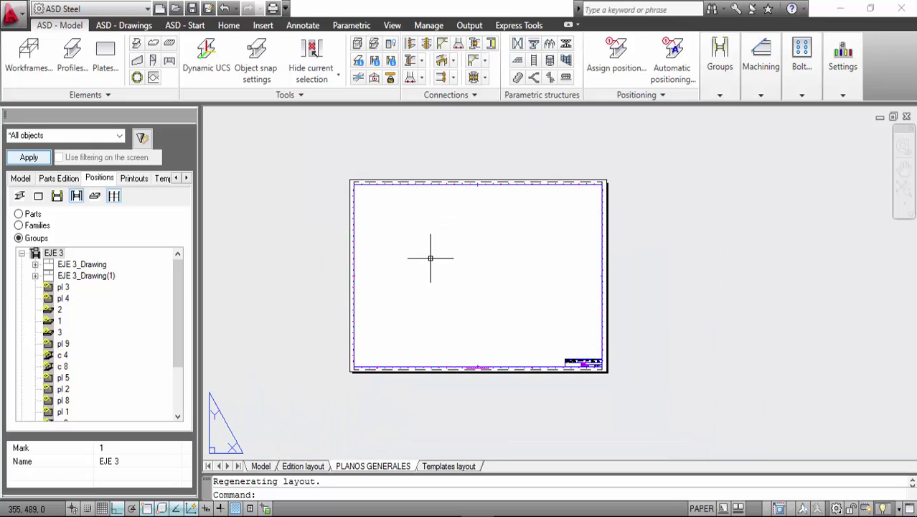
click(82, 266)
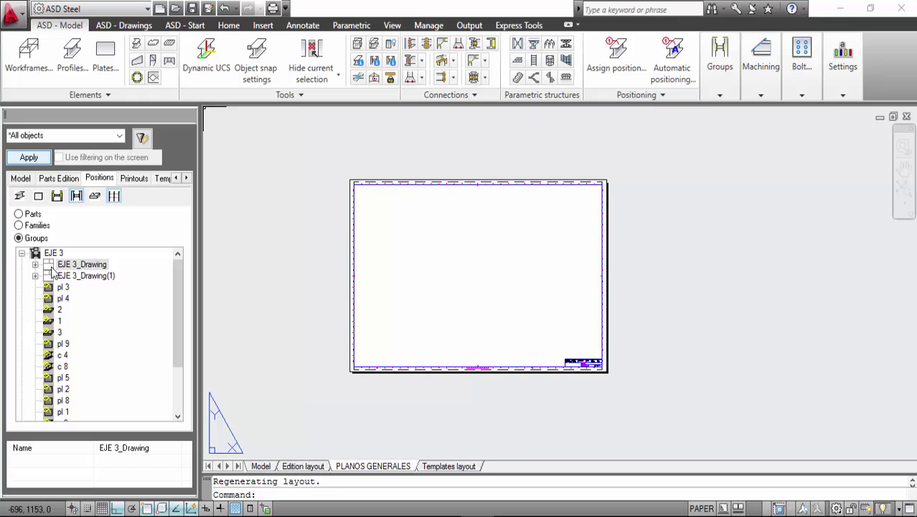
right_click(70, 267)
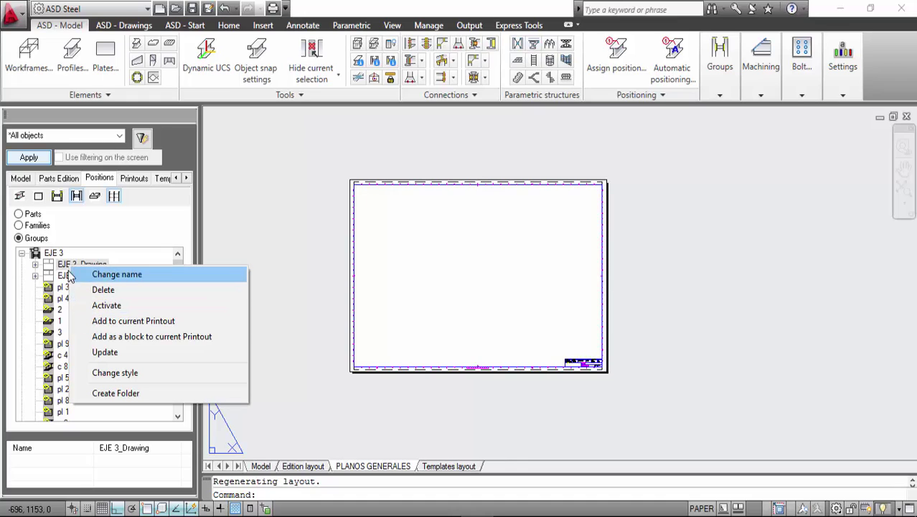
click(35, 264)
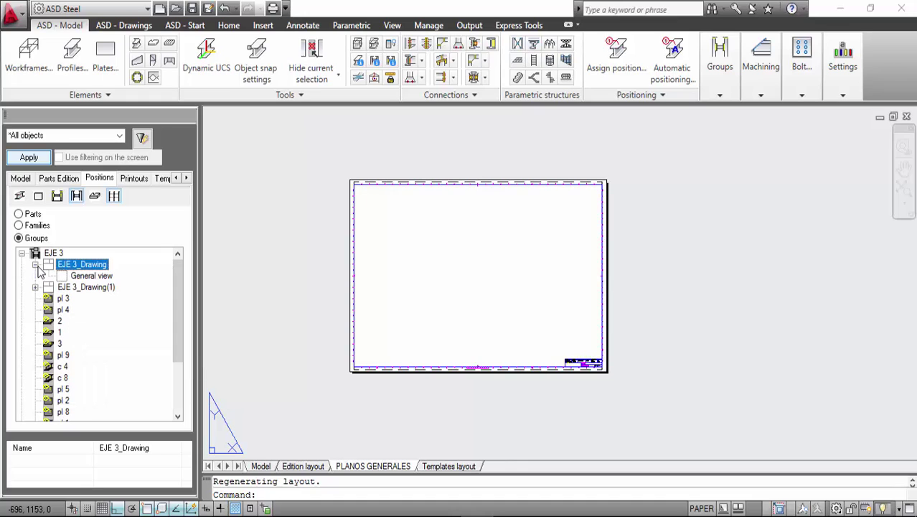
Change the General view's scale from 1:50 to 1:25 and save the model.
click(80, 275)
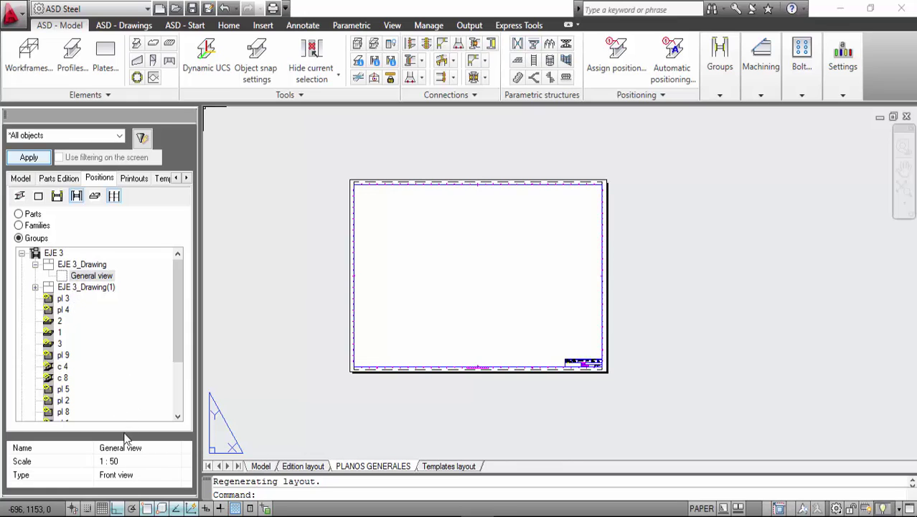
click(120, 463)
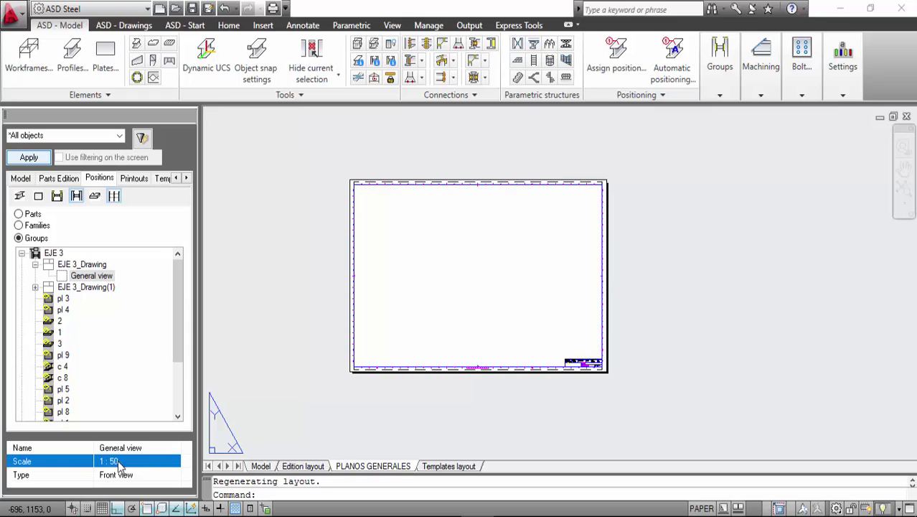
click(118, 460)
drag(115, 460, 104, 460)
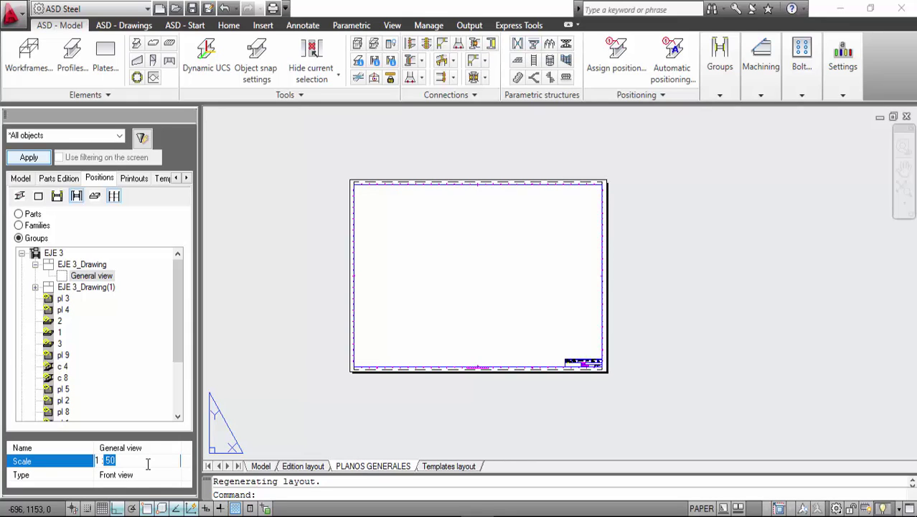
text(25)
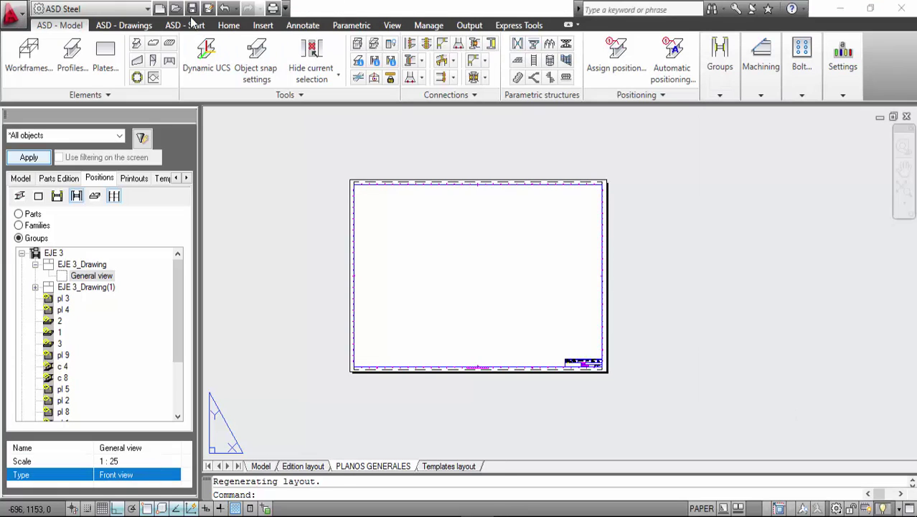
click(192, 8)
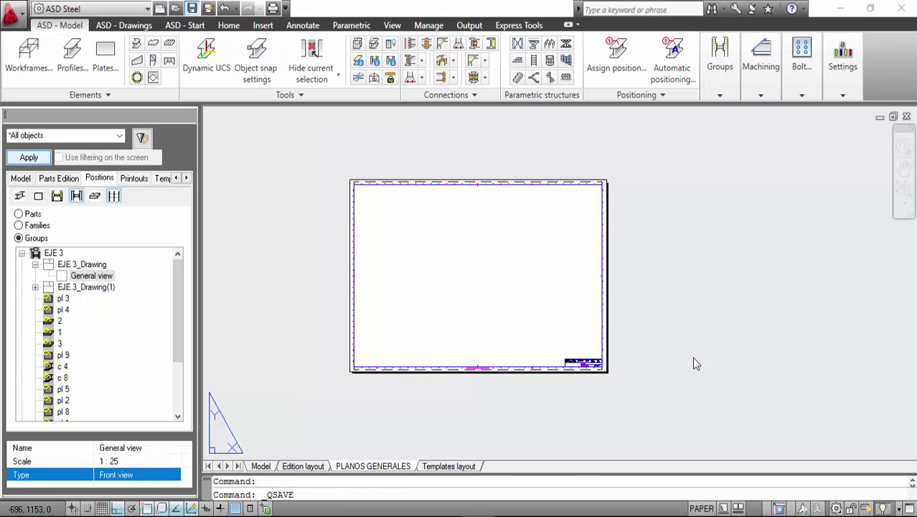
Bring up the context menu for EJE 3_Drawing's General view.
right_click(98, 279)
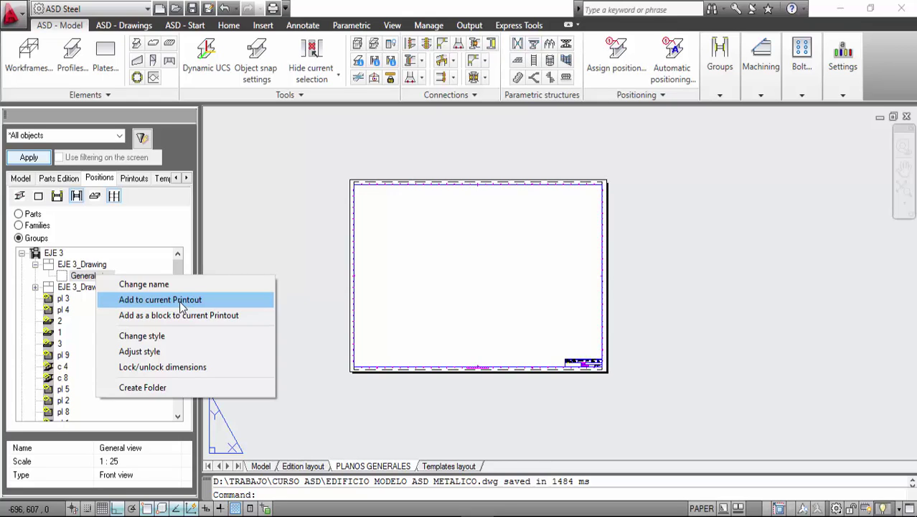
Add the General view to the current printout and place it beside the sheet frame.
click(181, 305)
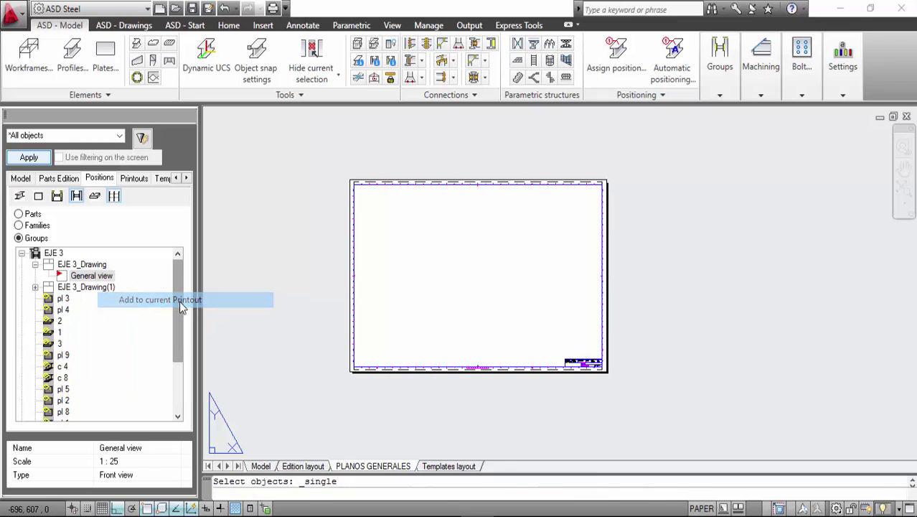
scroll(241, 348, down, 5)
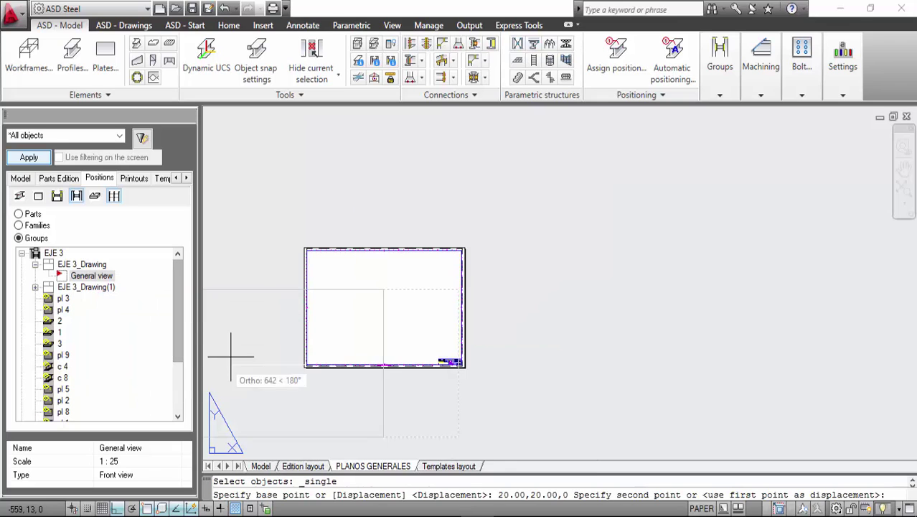
click(478, 327)
scroll(467, 383, up, 3)
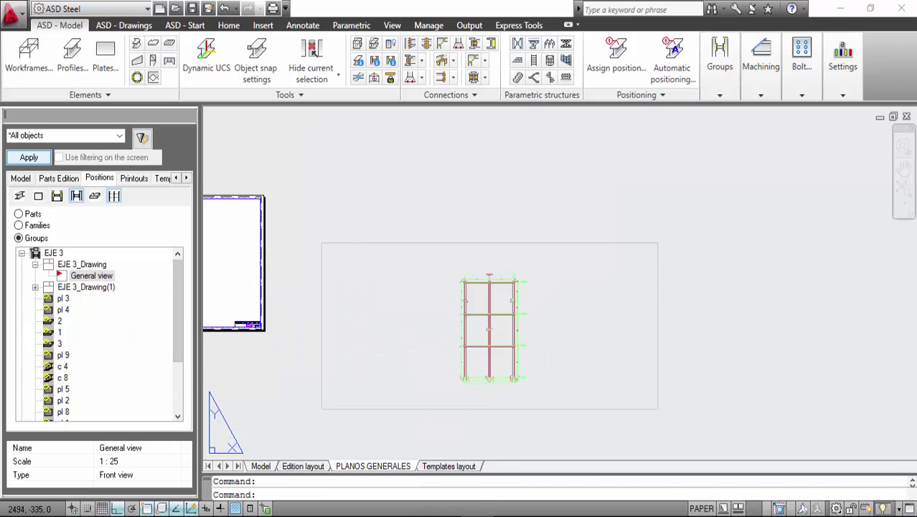
Trim the placed viewport's right, left, bottom and top edges closer to the frame.
click(679, 424)
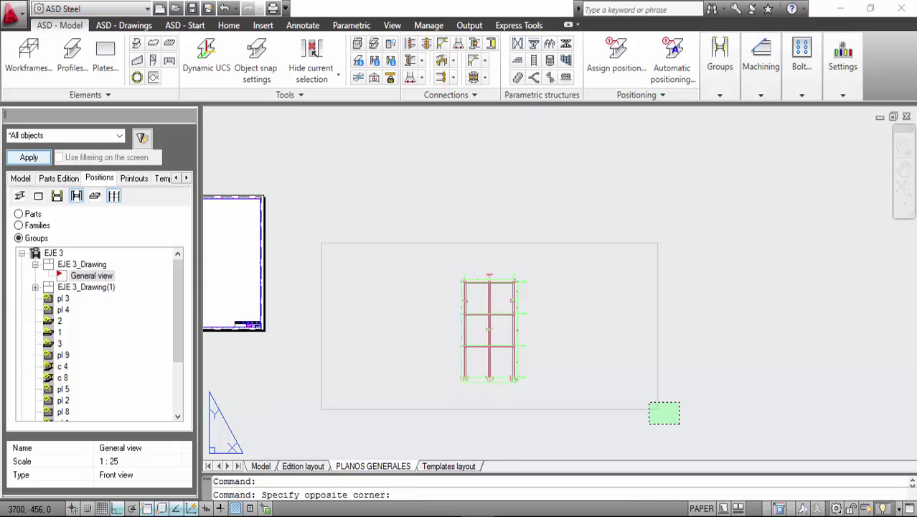
click(635, 388)
click(657, 409)
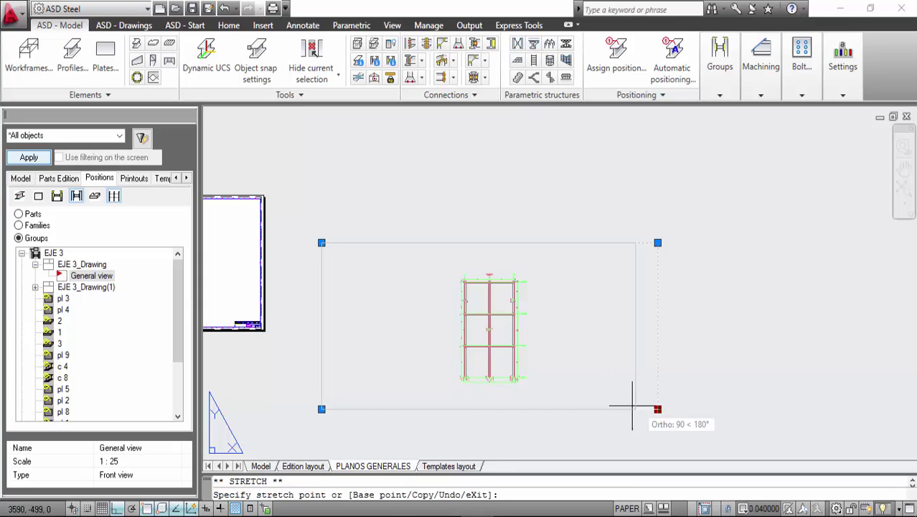
click(526, 390)
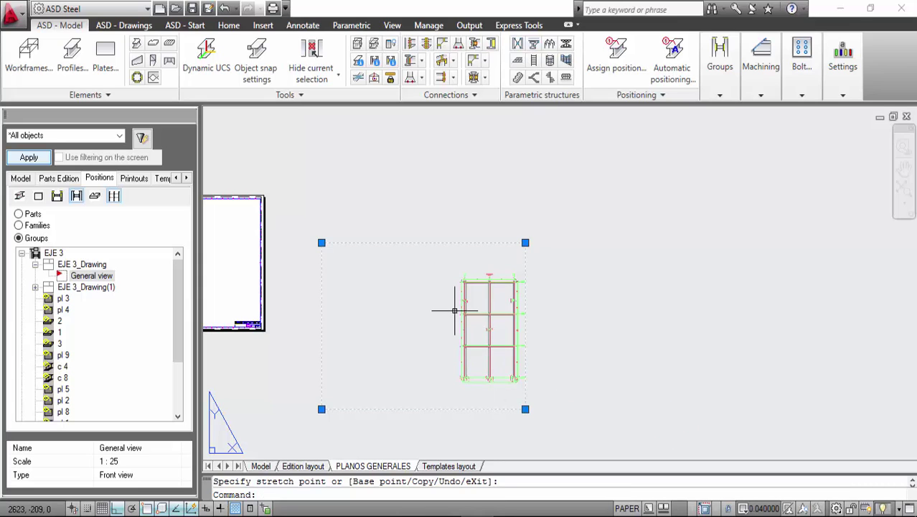
click(322, 243)
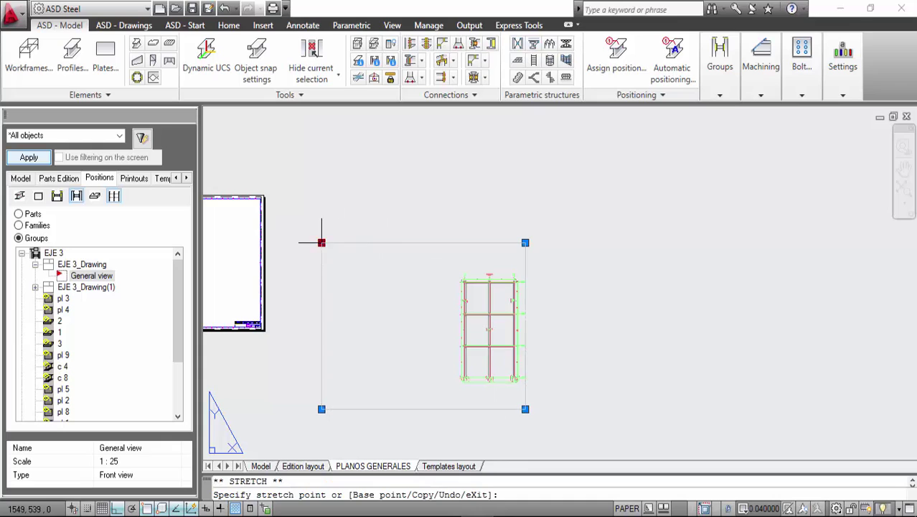
click(444, 262)
click(445, 408)
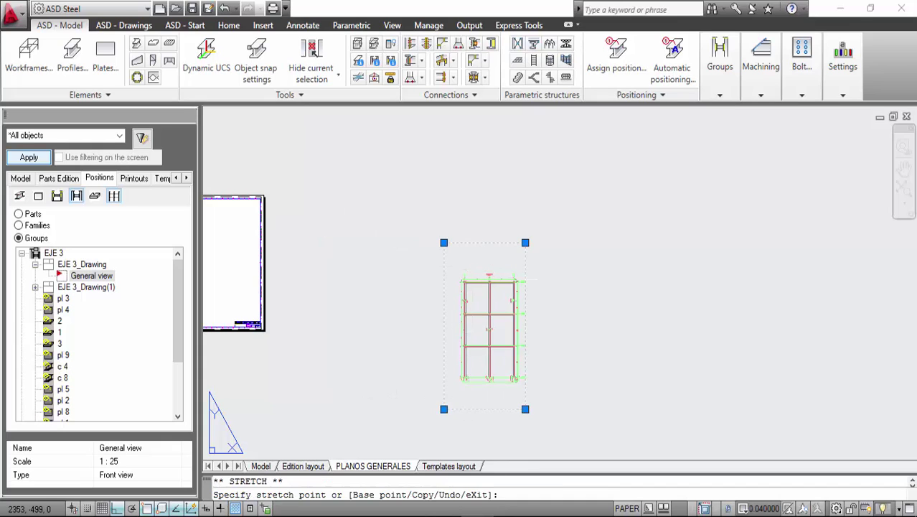
click(444, 389)
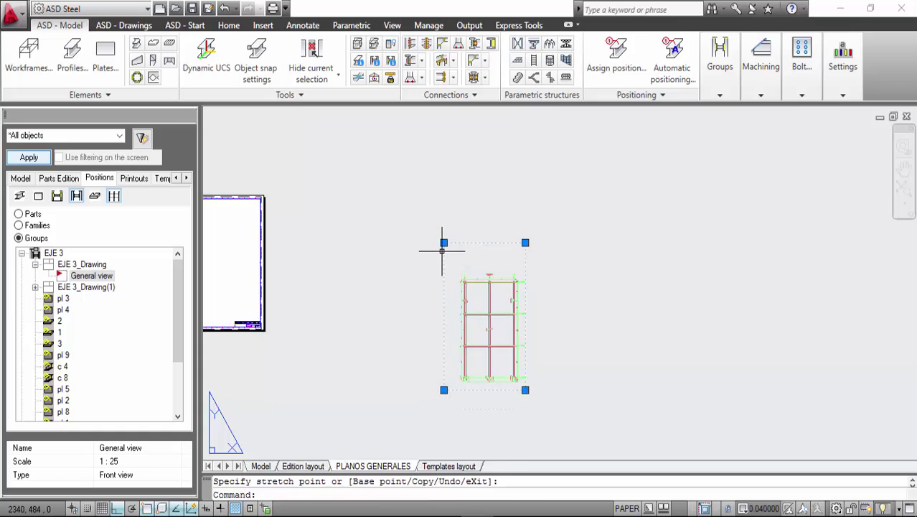
click(444, 242)
click(445, 262)
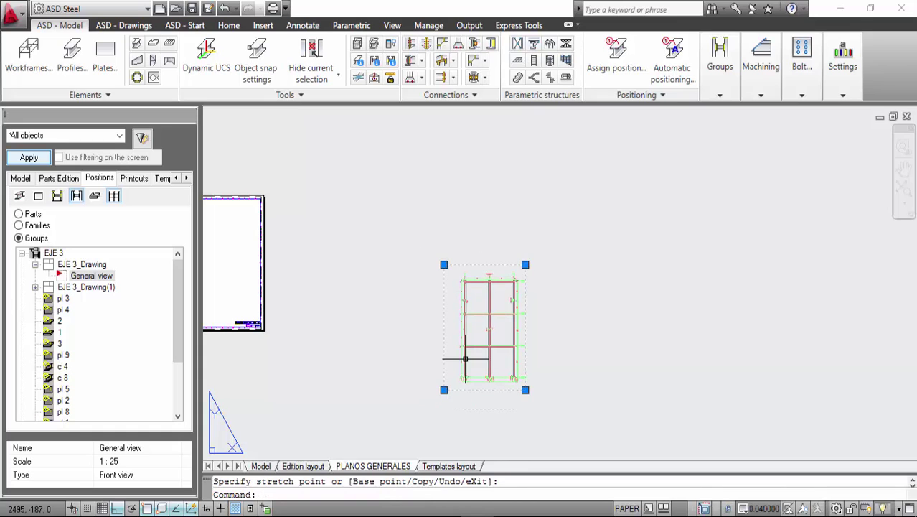
scroll(471, 373, up, 3)
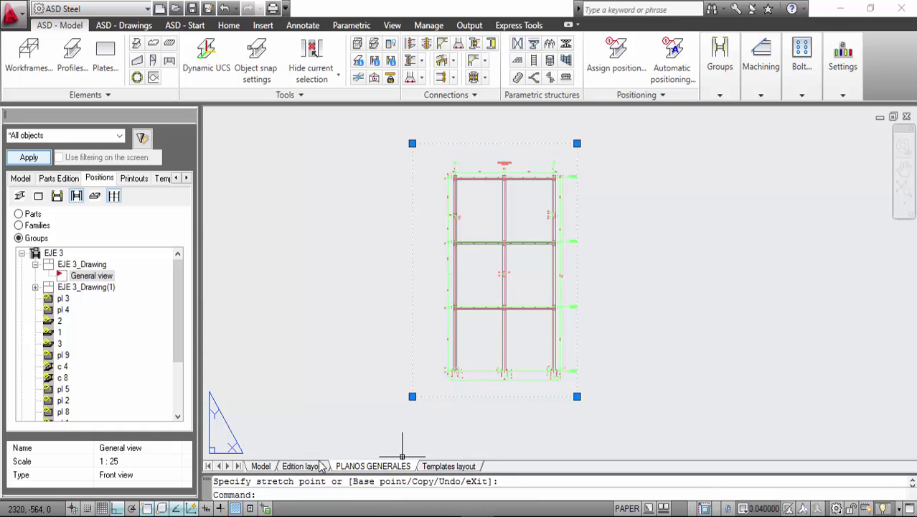
middle_drag(594, 302, 654, 308)
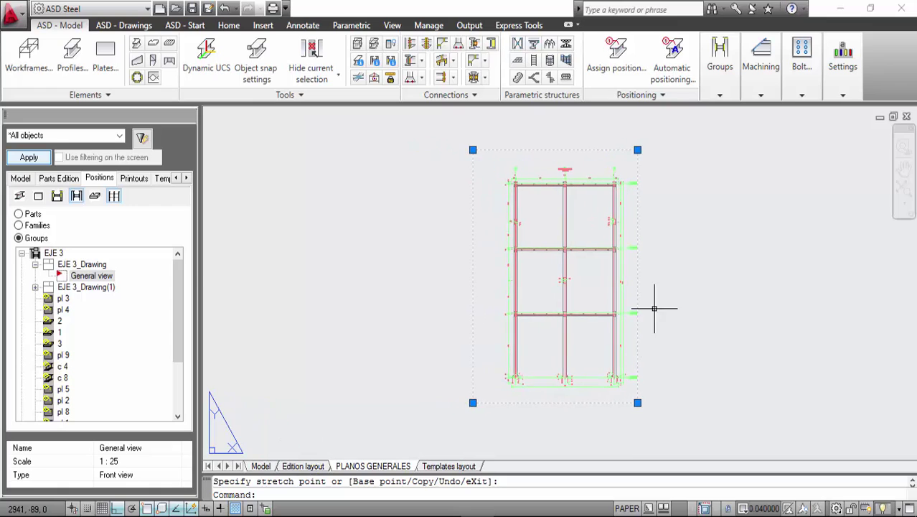
Move the front view viewport onto the left side of the sheet with Ortho off.
double_click(85, 276)
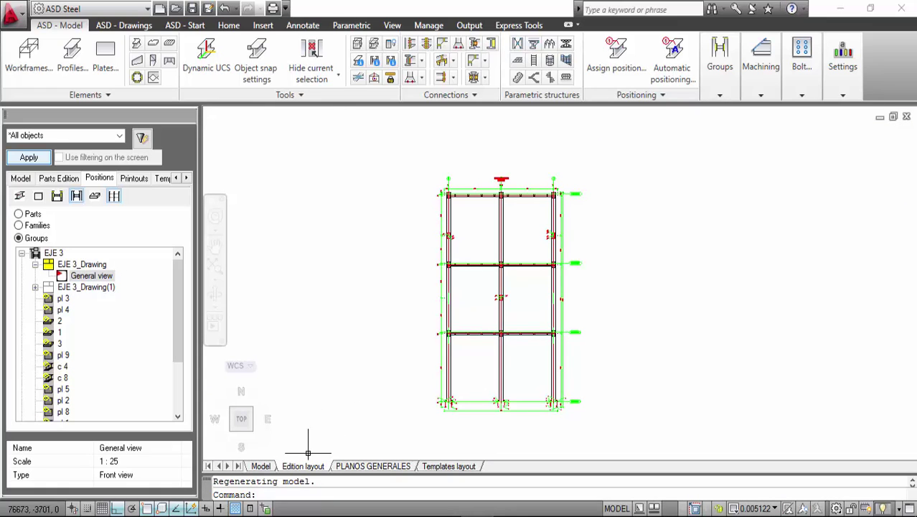
click(372, 466)
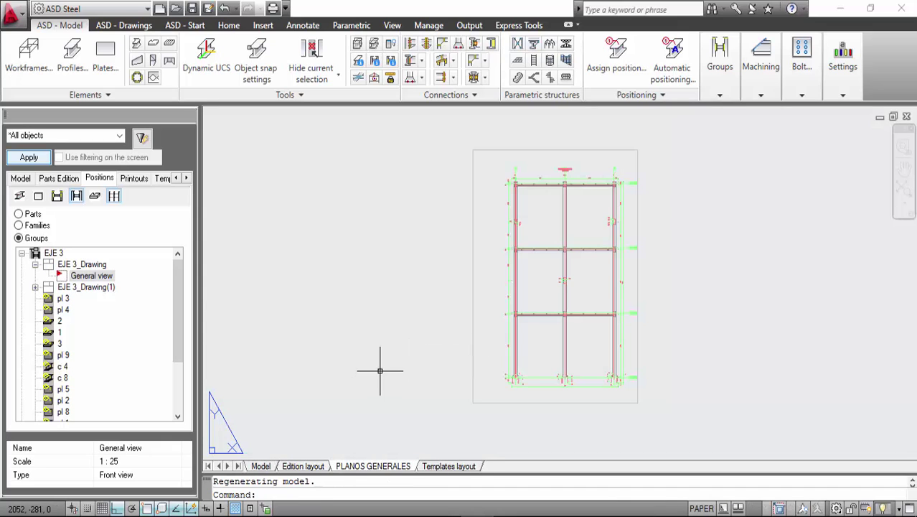
click(708, 426)
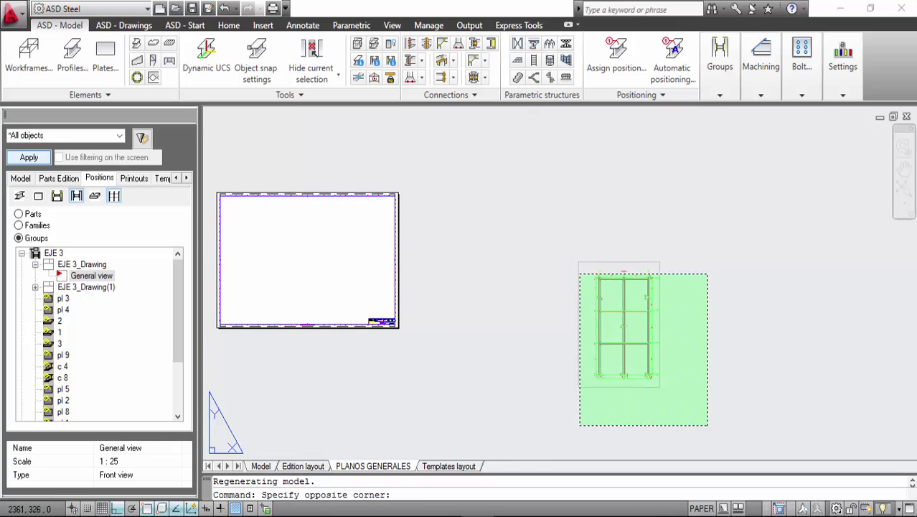
click(580, 274)
right_click(706, 252)
click(739, 299)
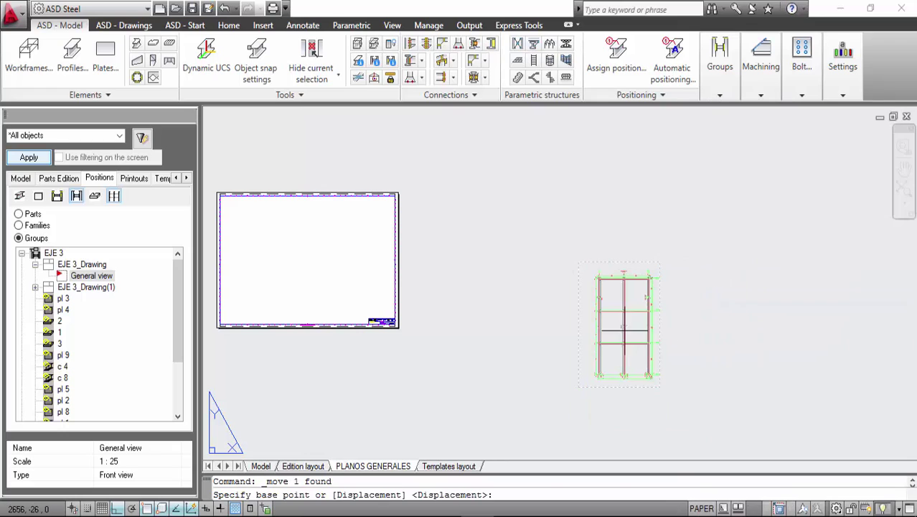
click(623, 329)
middle_drag(623, 330, 784, 302)
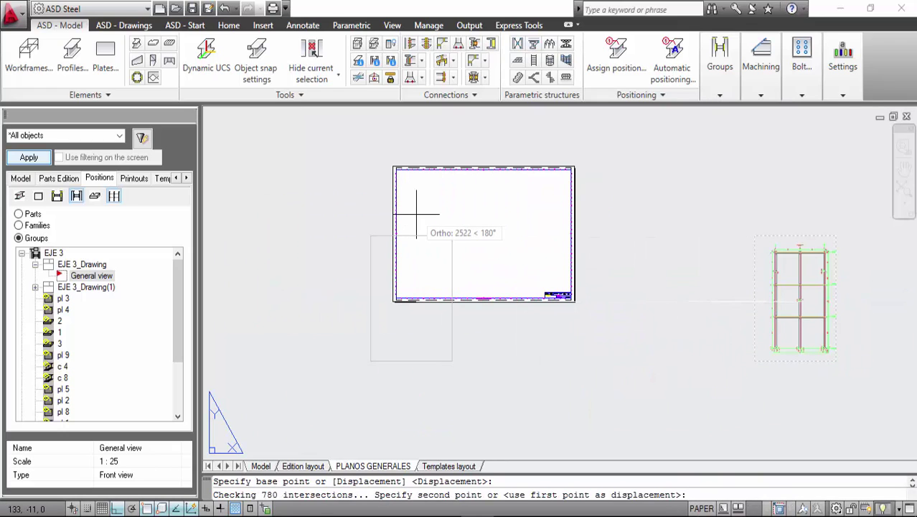
key(F8)
scroll(440, 237, up, 3)
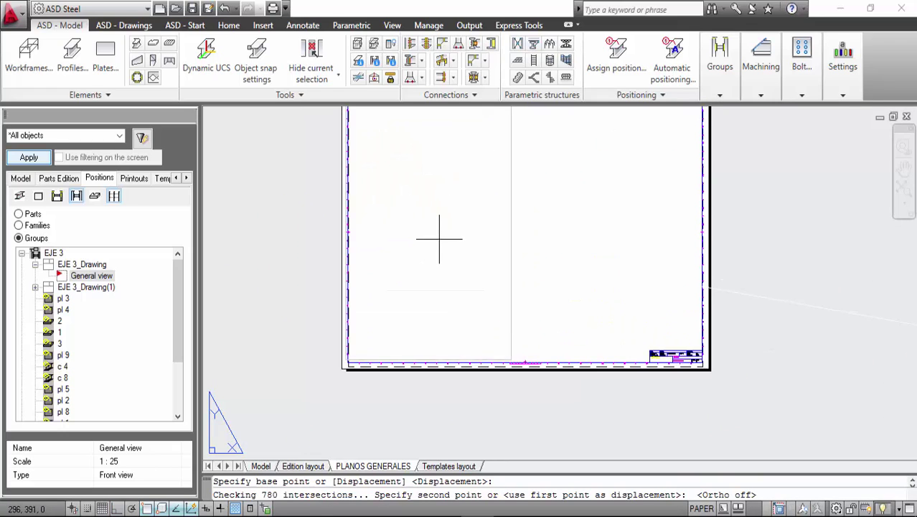
click(440, 241)
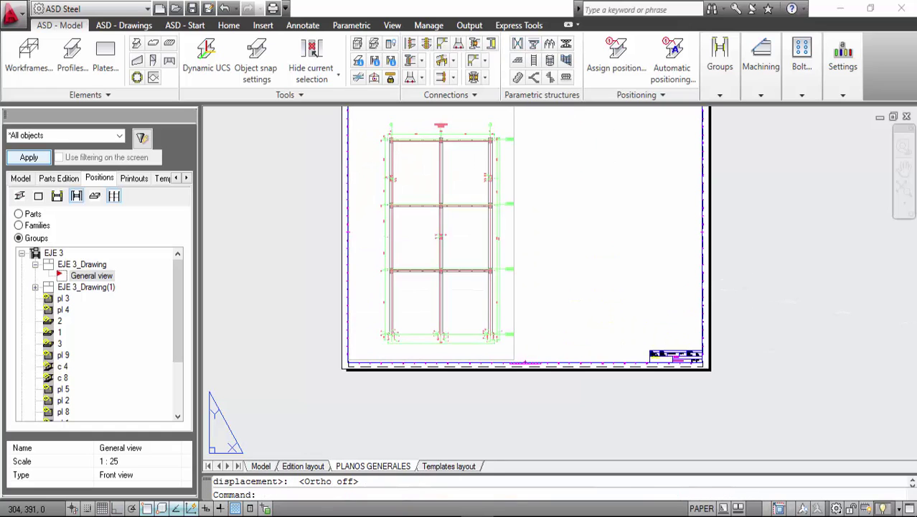
Stretch the front viewport's edge grip to adjust its frame, then expand EJE 3_Drawing(1).
scroll(517, 215, up, 2)
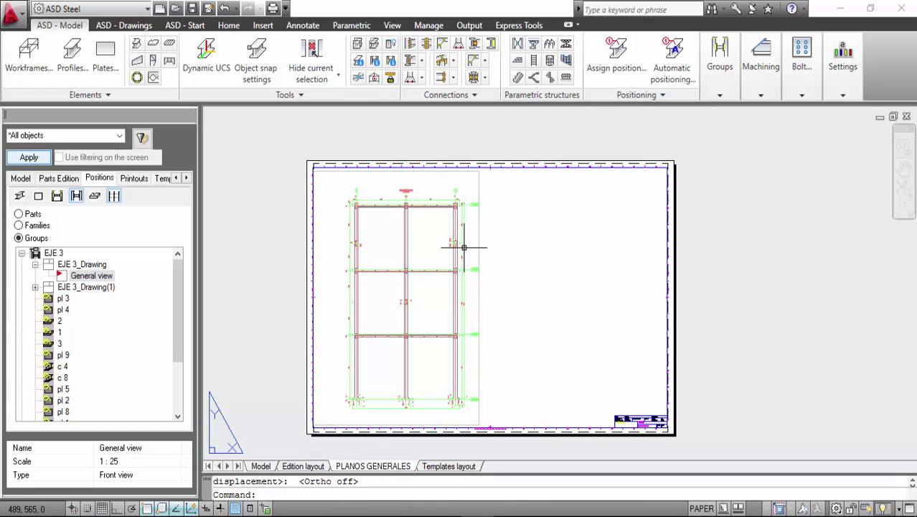
scroll(484, 246, up, 2)
click(484, 246)
click(499, 235)
scroll(496, 242, down, 4)
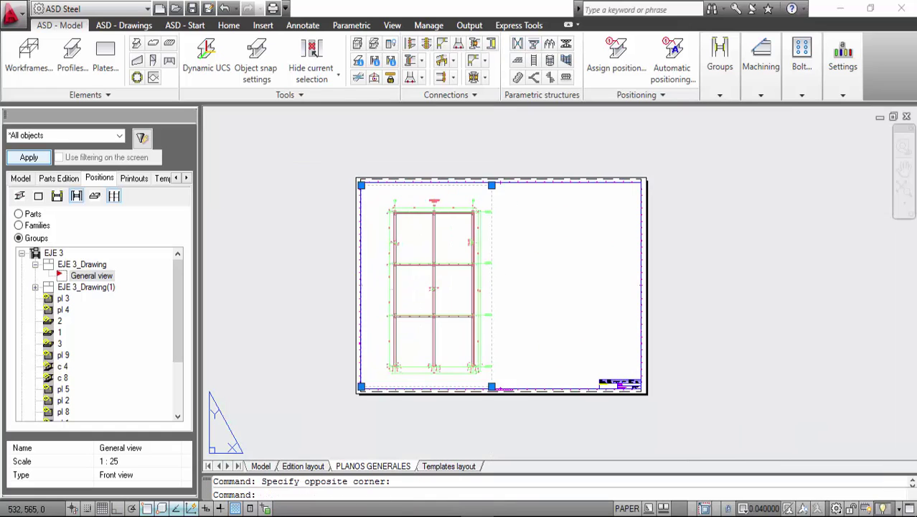
scroll(484, 355, up, 6)
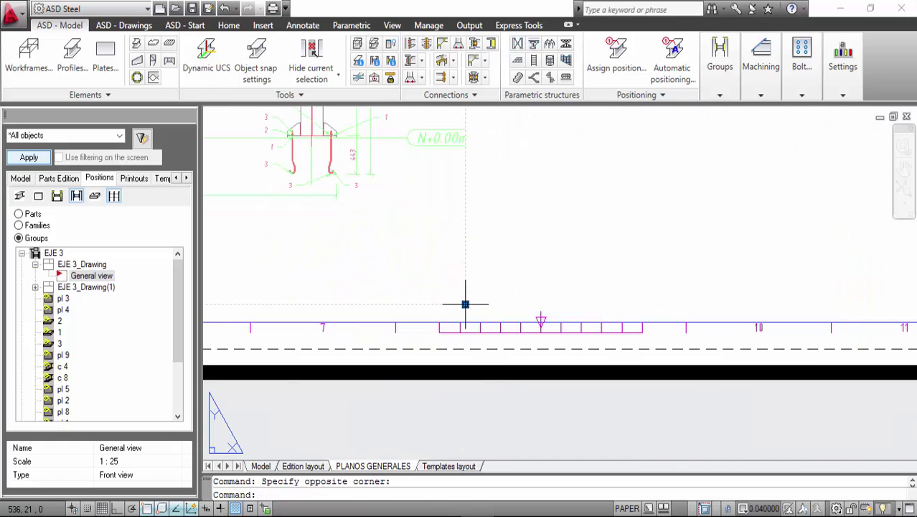
click(465, 304)
click(506, 310)
scroll(521, 359, down, 6)
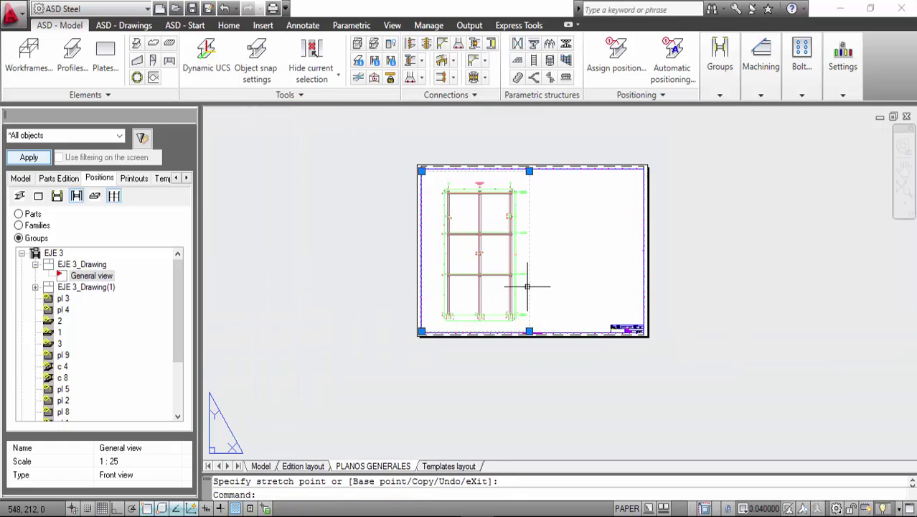
scroll(546, 256, up, 4)
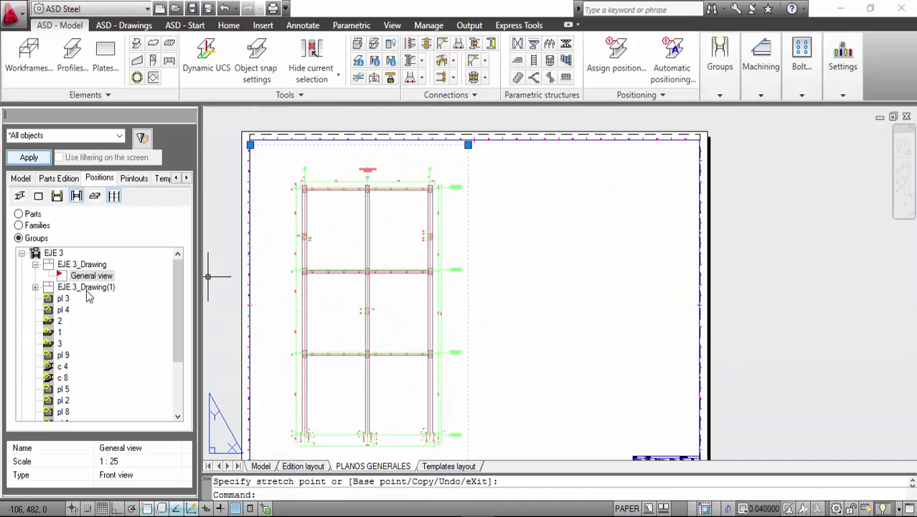
click(34, 287)
Change the Isometry SE view's scale from 1:50 to 1:25.
click(86, 300)
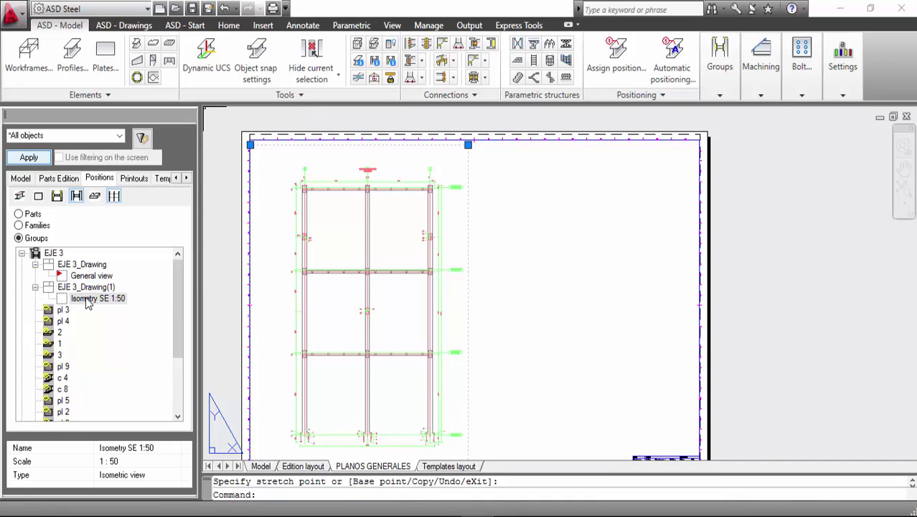
click(119, 463)
click(120, 462)
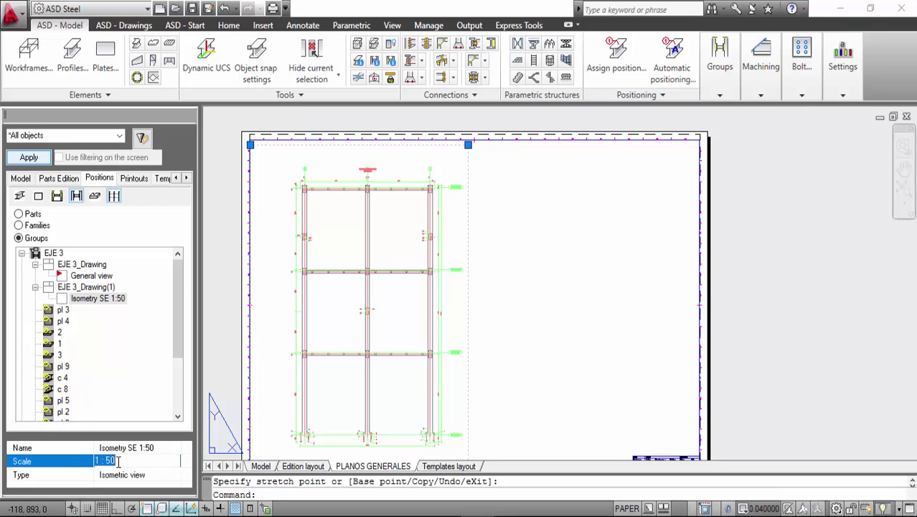
double_click(118, 462)
text(25)
key(Return)
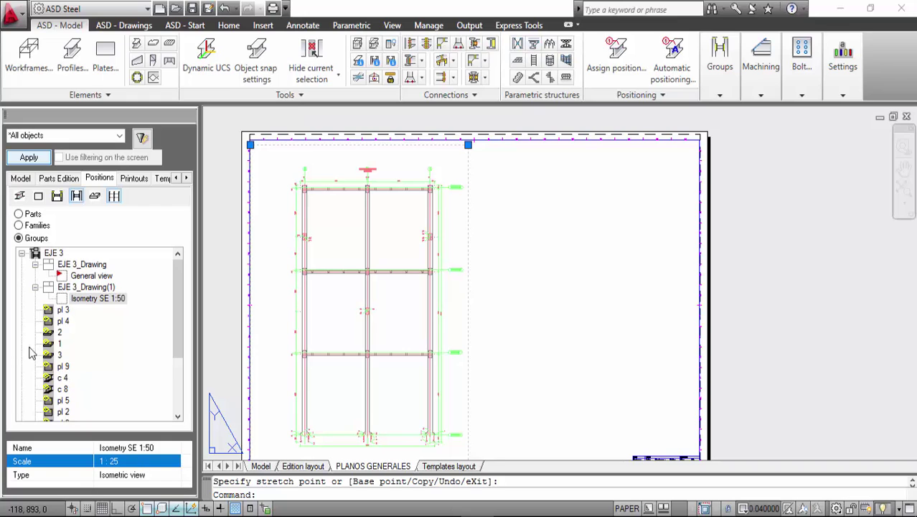
Add the Isometry SE view to the current printout and place it on the layout.
right_click(99, 300)
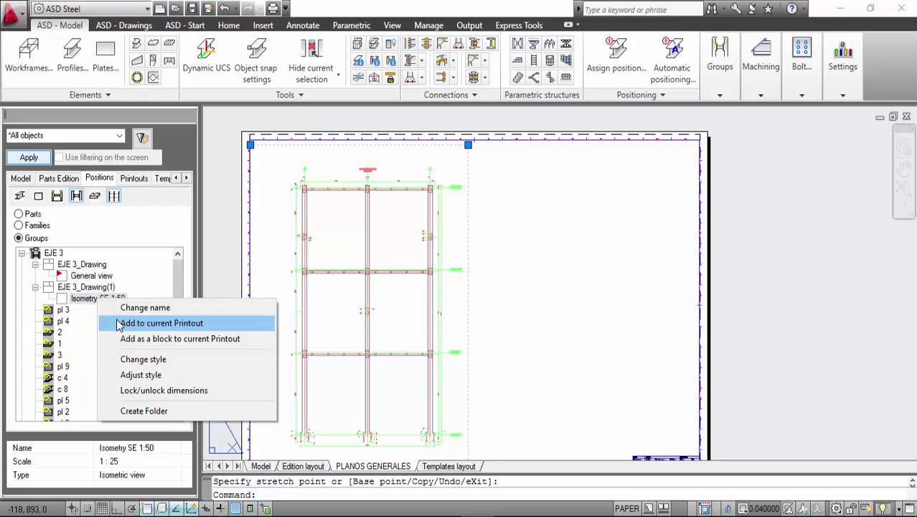
click(124, 322)
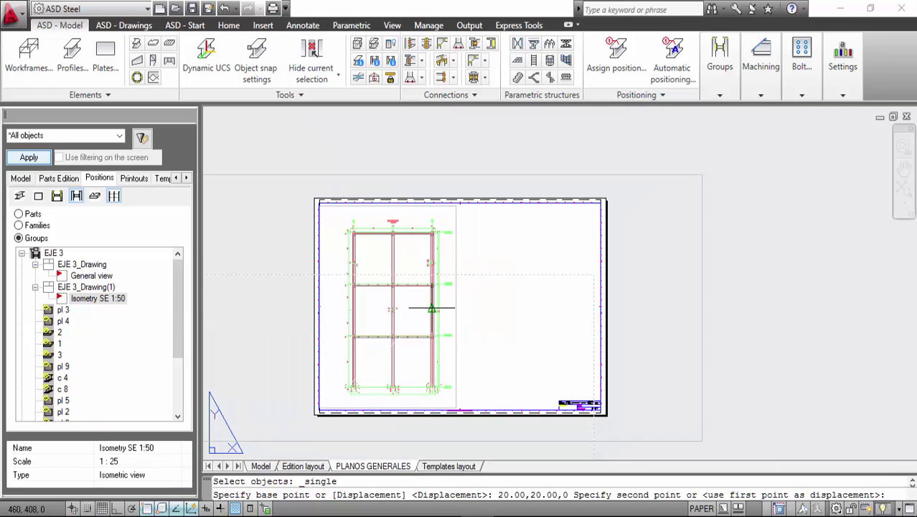
scroll(430, 307, down, 5)
click(437, 293)
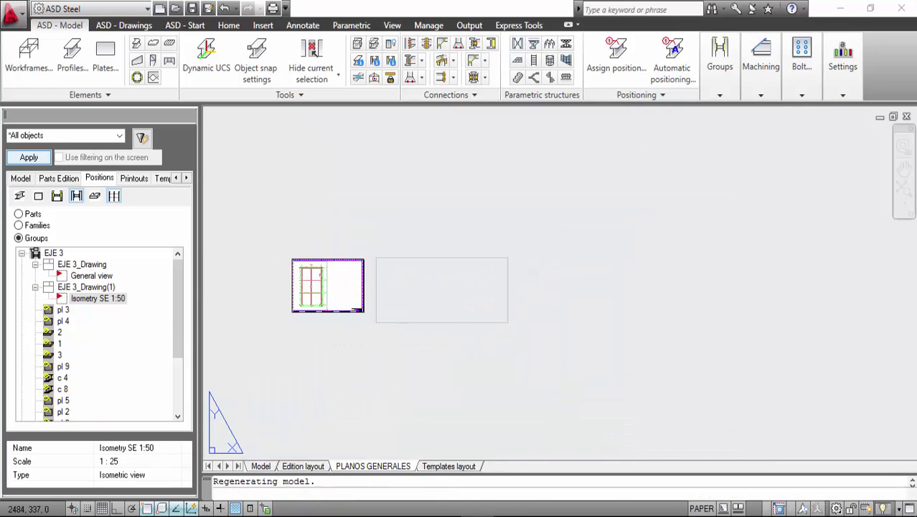
scroll(452, 288, up, 5)
Shrink the isometric viewport from its lower-right and upper-left corners.
click(623, 406)
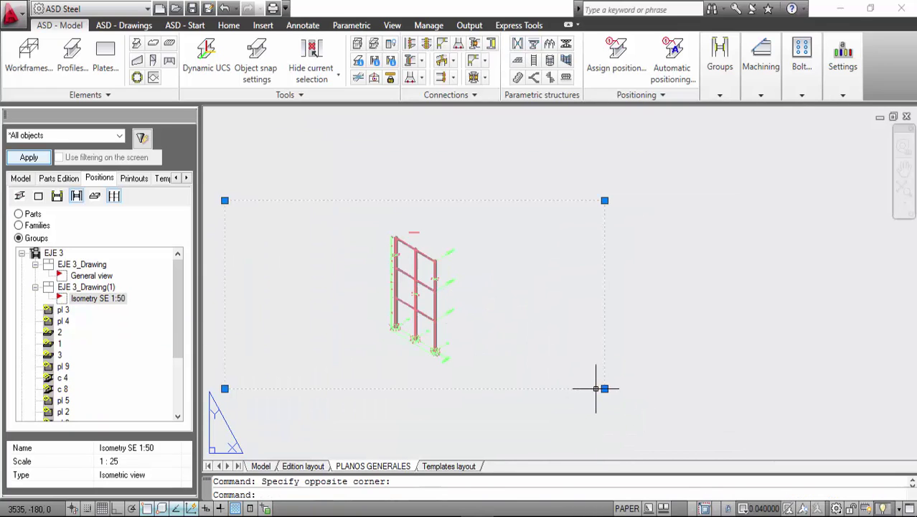
click(605, 388)
scroll(465, 370, up, 3)
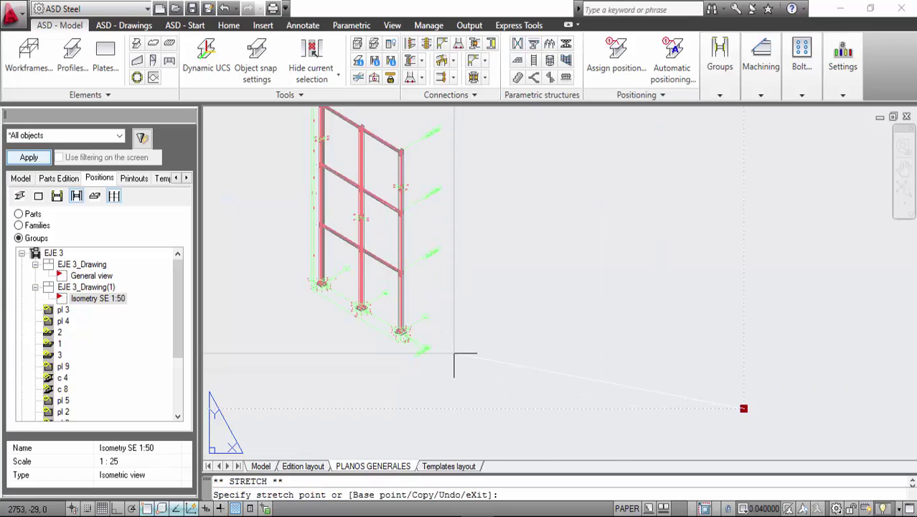
click(464, 368)
scroll(531, 393, down, 3)
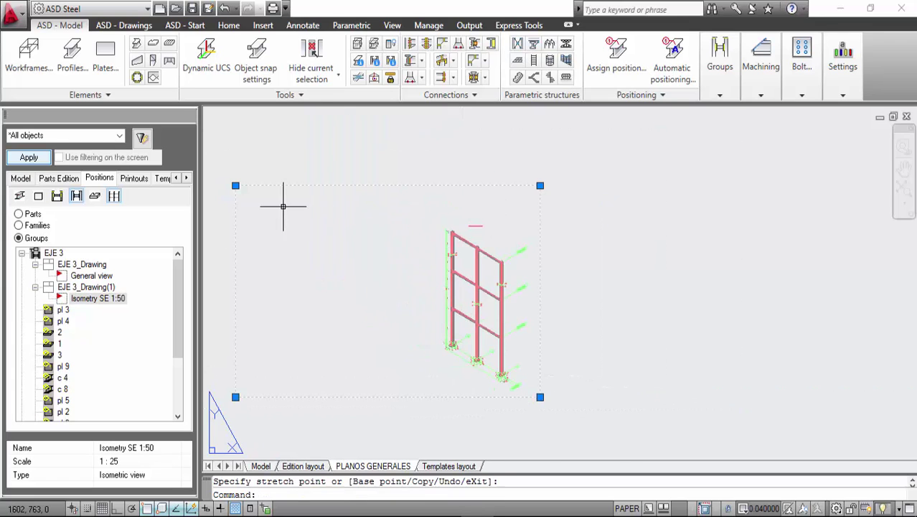
click(235, 185)
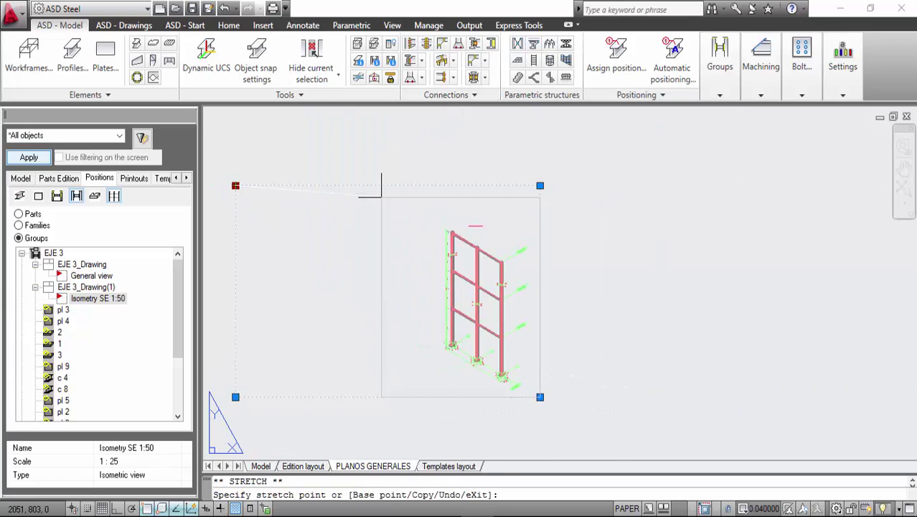
click(434, 216)
Move the isometric viewport into the sheet's right half, next to the front view.
right_click(560, 290)
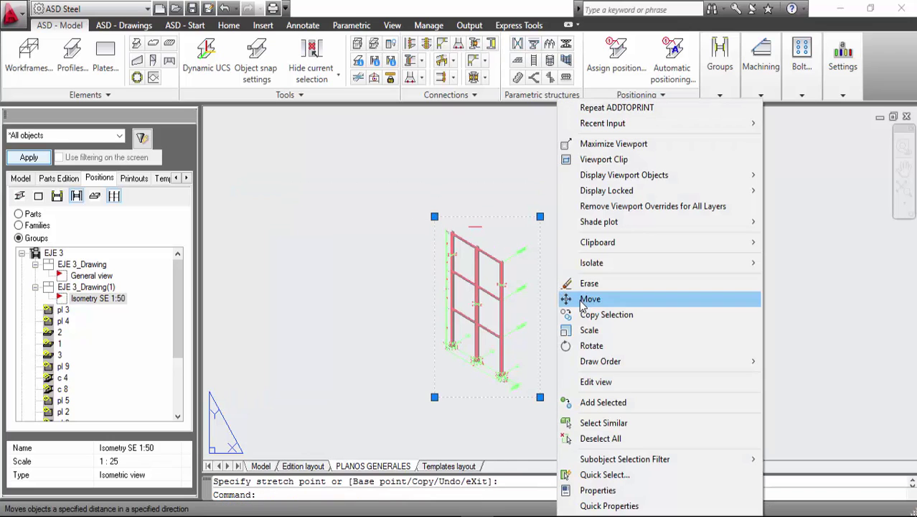
click(590, 299)
click(522, 284)
scroll(524, 287, down, 4)
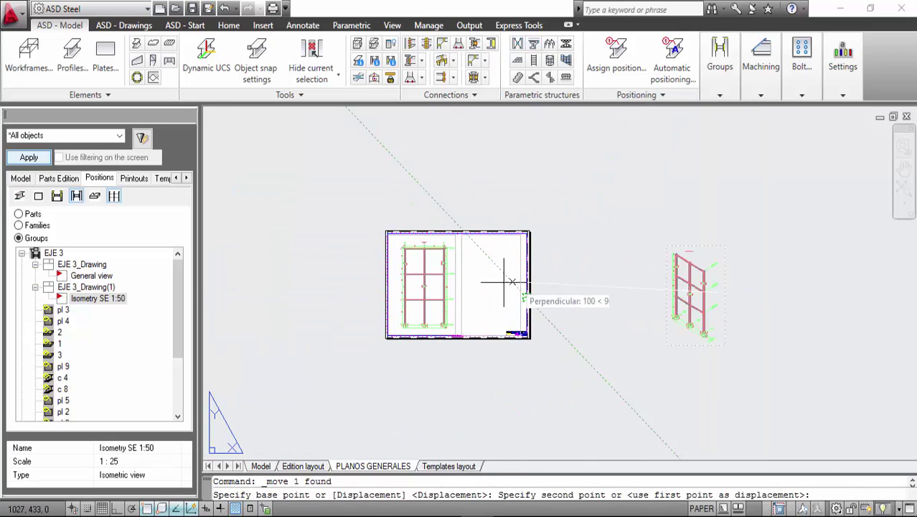
scroll(496, 279, up, 4)
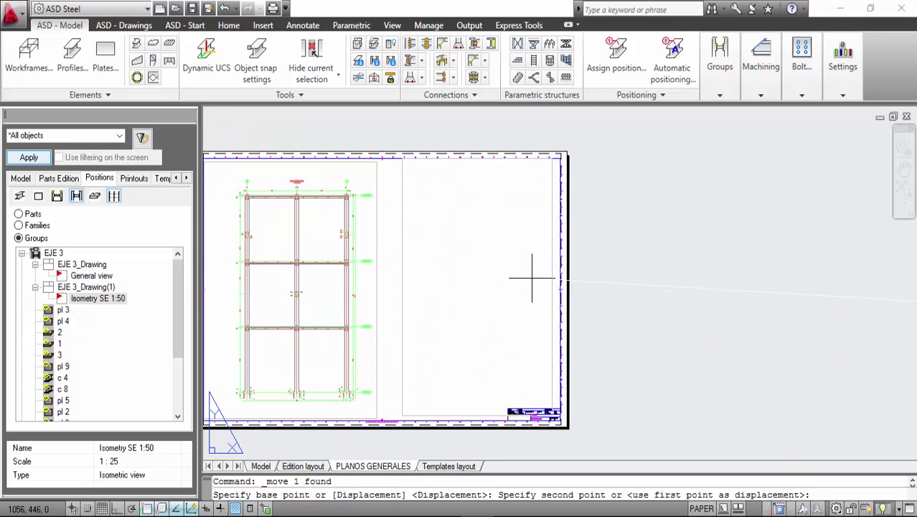
click(531, 280)
click(436, 261)
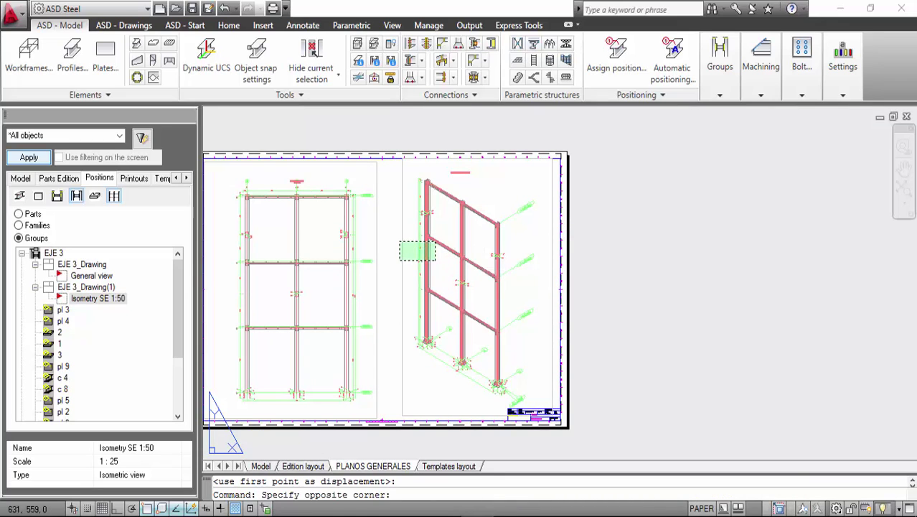
click(397, 241)
right_click(694, 287)
click(761, 293)
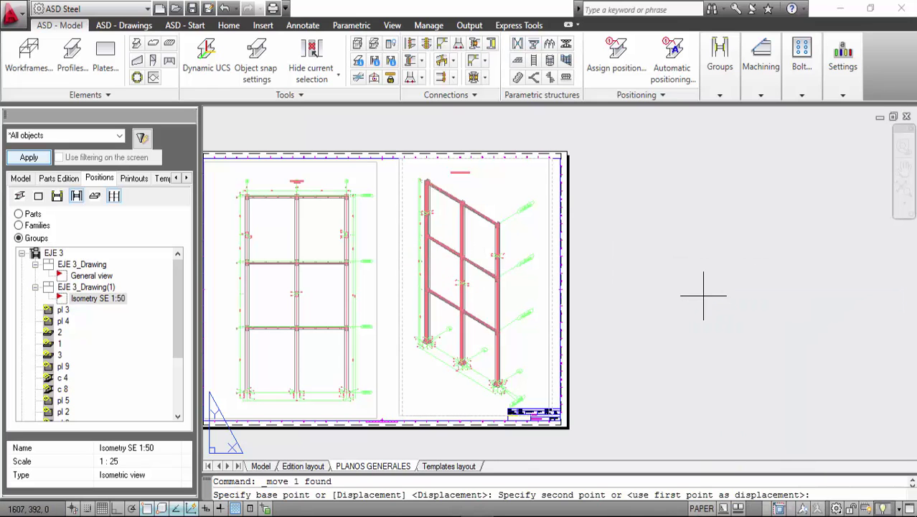
click(687, 294)
scroll(606, 293, up, 3)
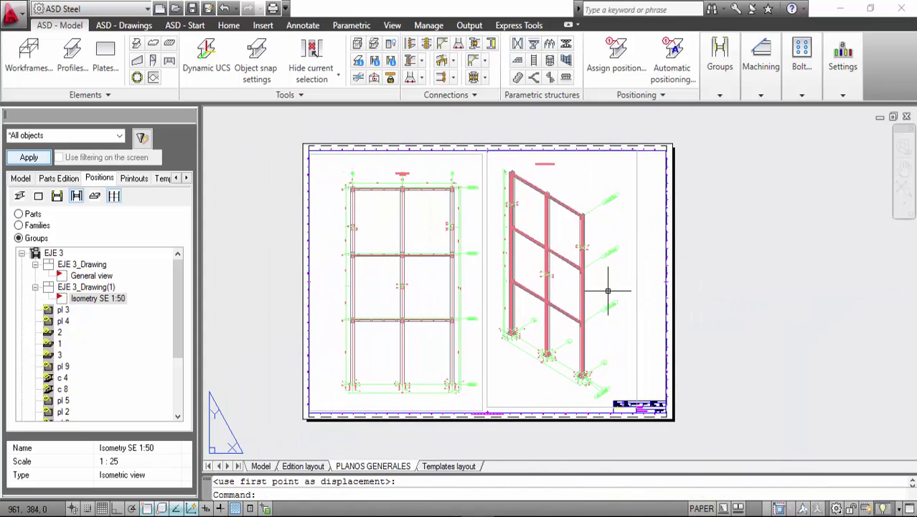
middle_drag(512, 296, 651, 302)
scroll(641, 307, down, 3)
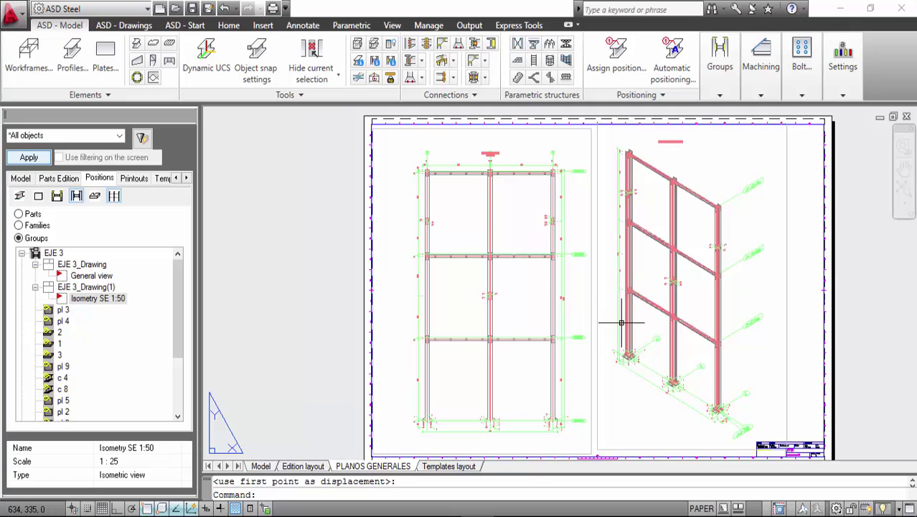
In the Model tab, bring up the selected beam's profile properties.
click(261, 466)
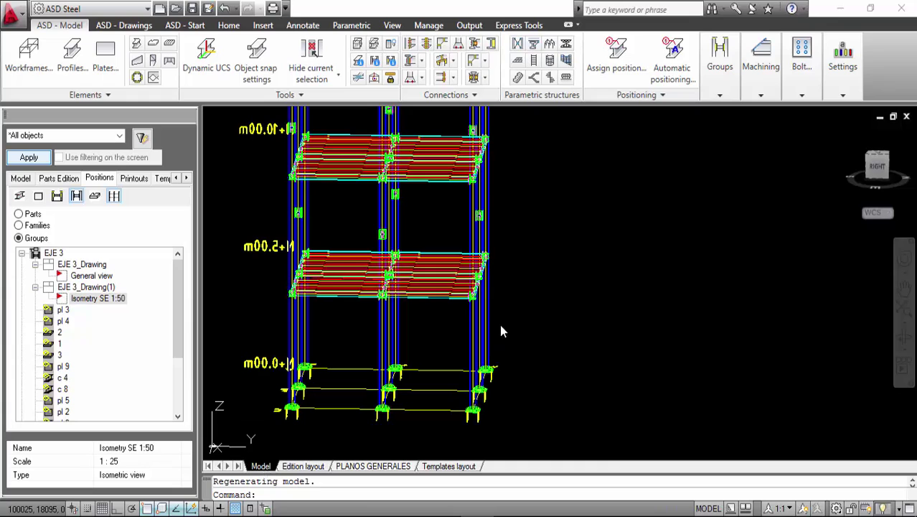
scroll(488, 301, up, 5)
scroll(460, 324, up, 4)
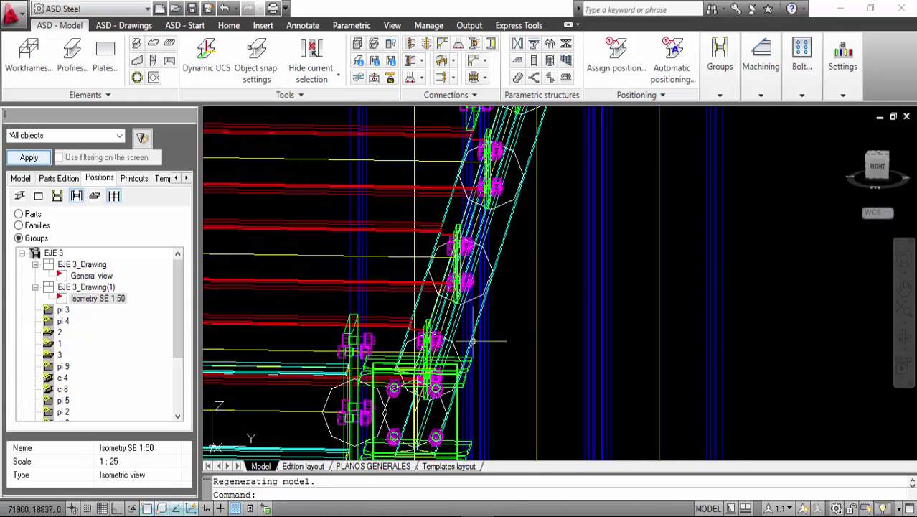
scroll(475, 337, down, 3)
scroll(502, 323, down, 3)
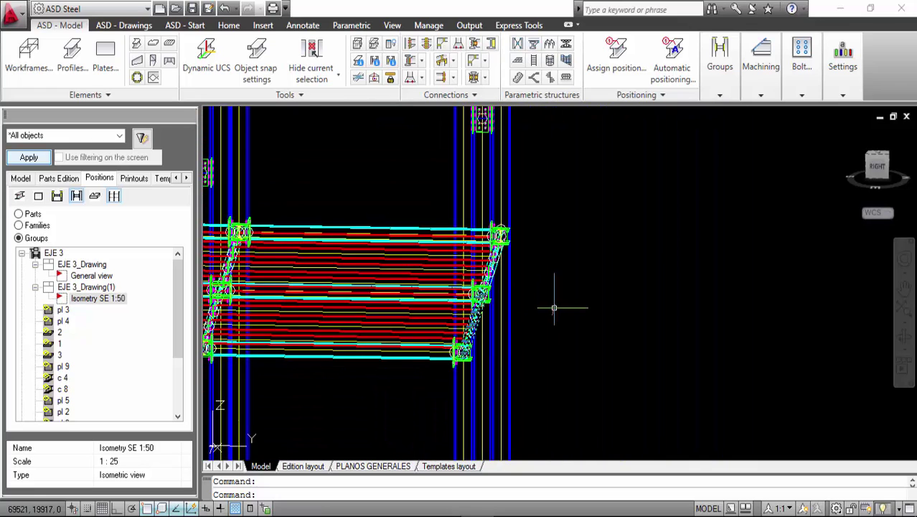
scroll(544, 305, up, 2)
right_click(505, 161)
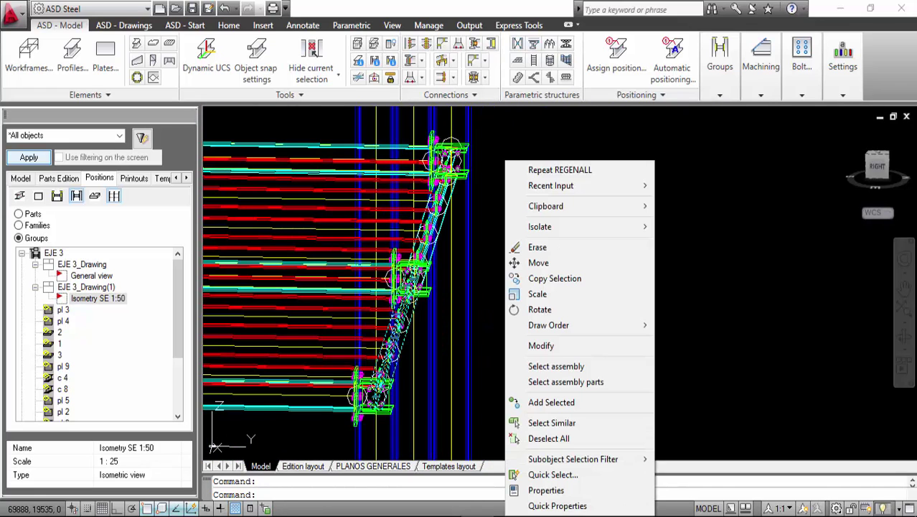
click(531, 346)
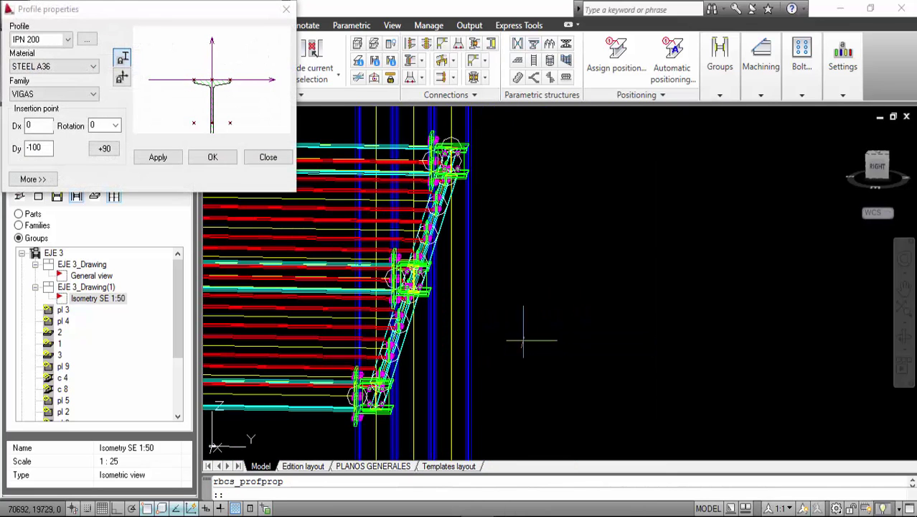
Set the profile to IPN 300 with a Dy offset of -150, apply, and close.
click(67, 41)
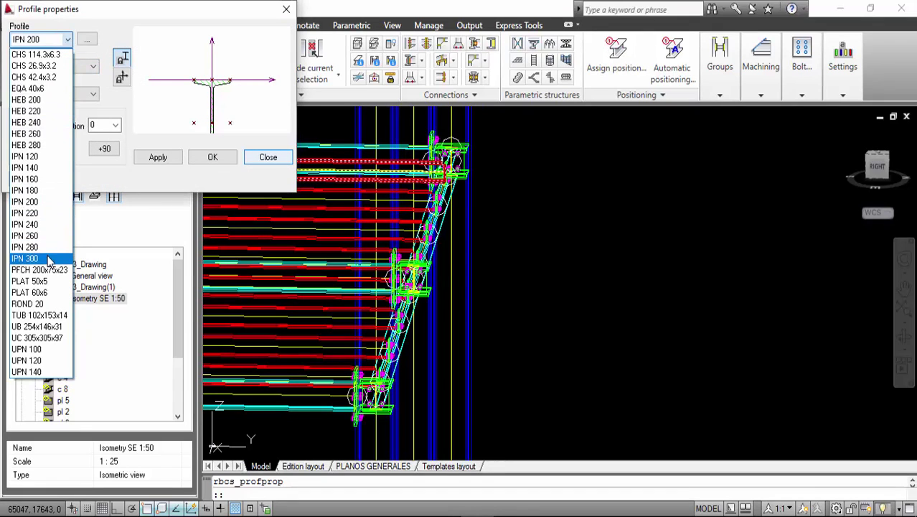
click(28, 258)
double_click(34, 148)
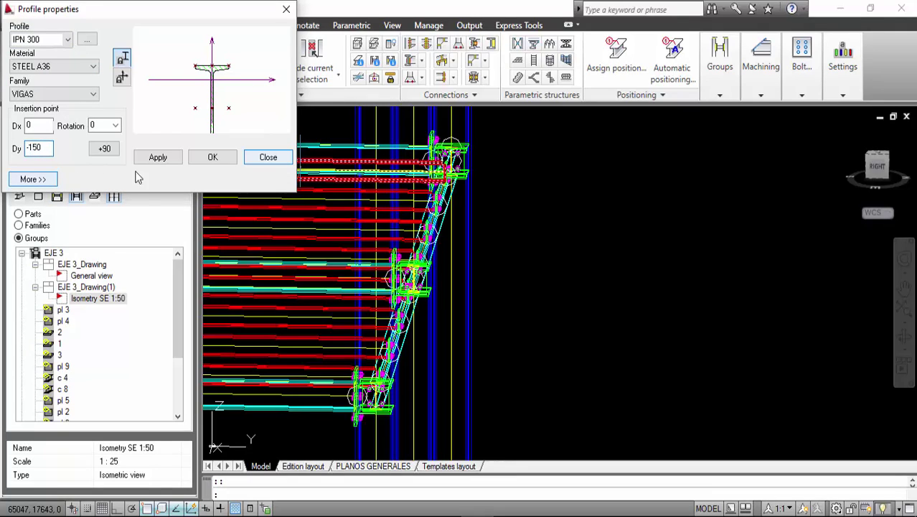
click(44, 127)
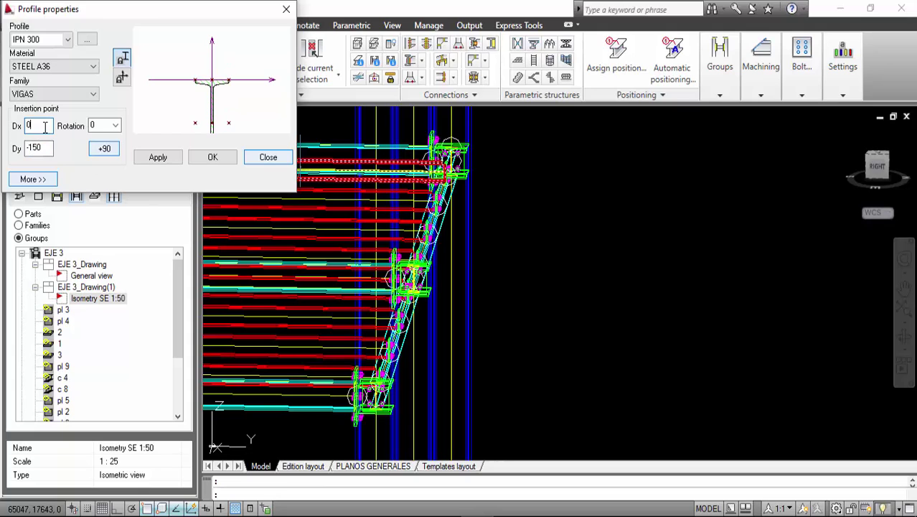
click(158, 157)
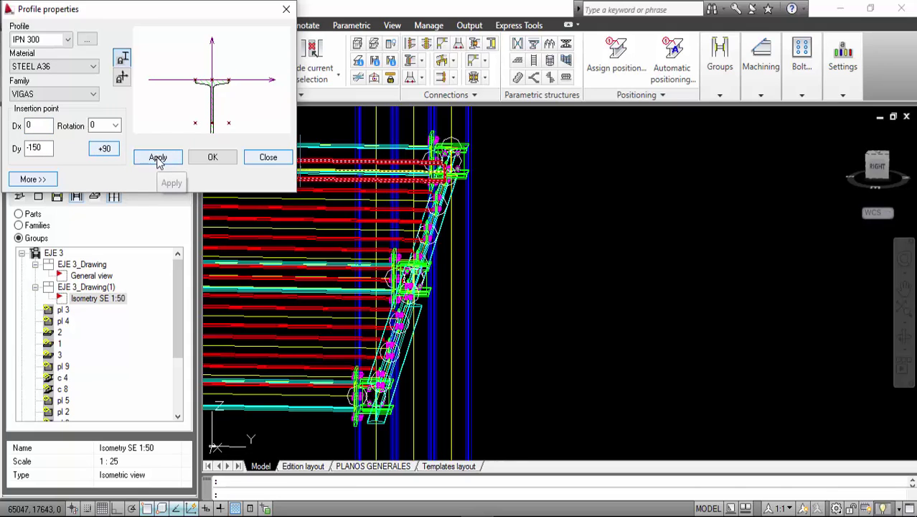
click(212, 158)
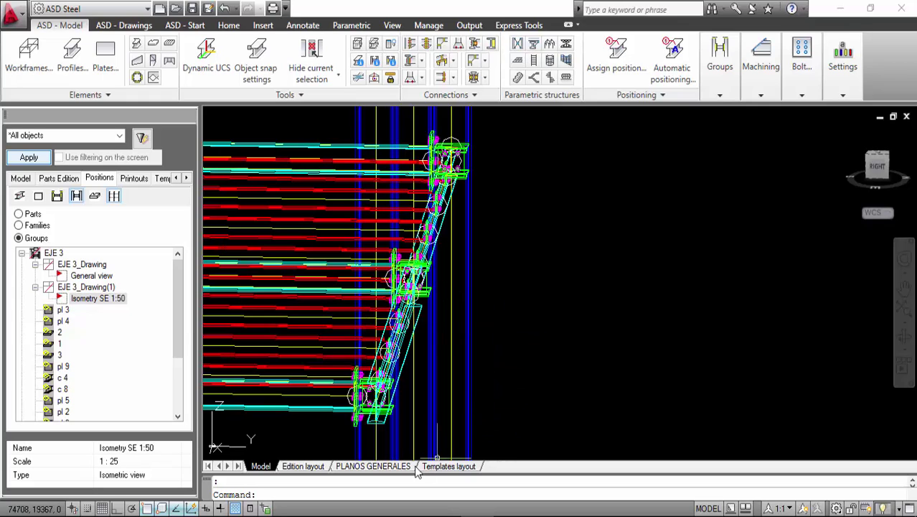
Return to the PLANOS GENERALES layout sheet and zoom around it.
click(366, 467)
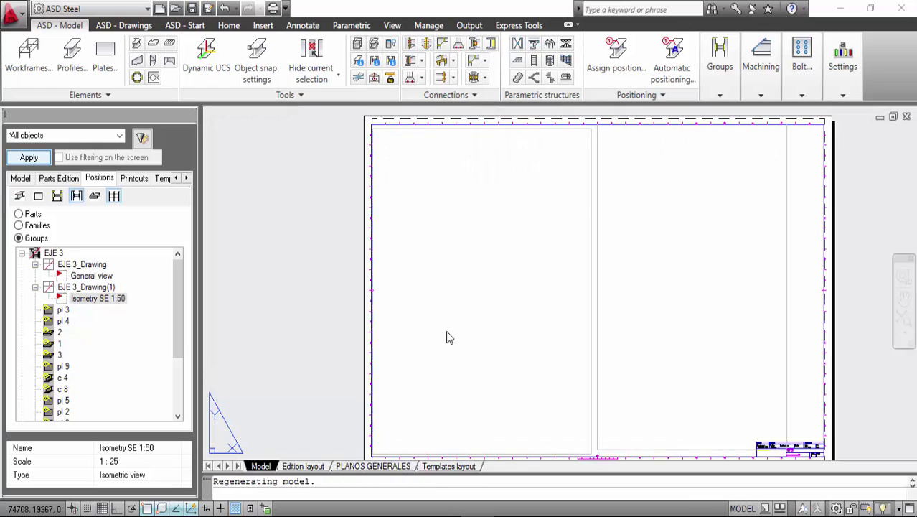
scroll(483, 404, up, 5)
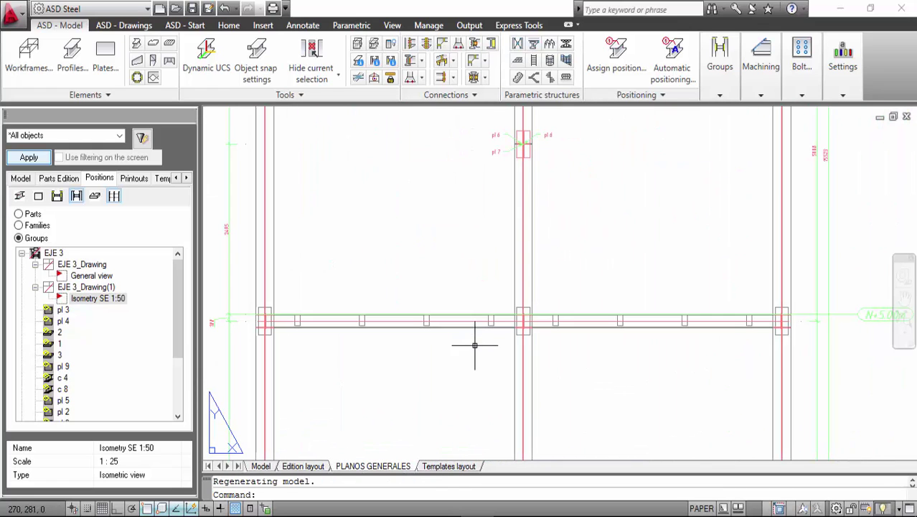
scroll(393, 348, down, 5)
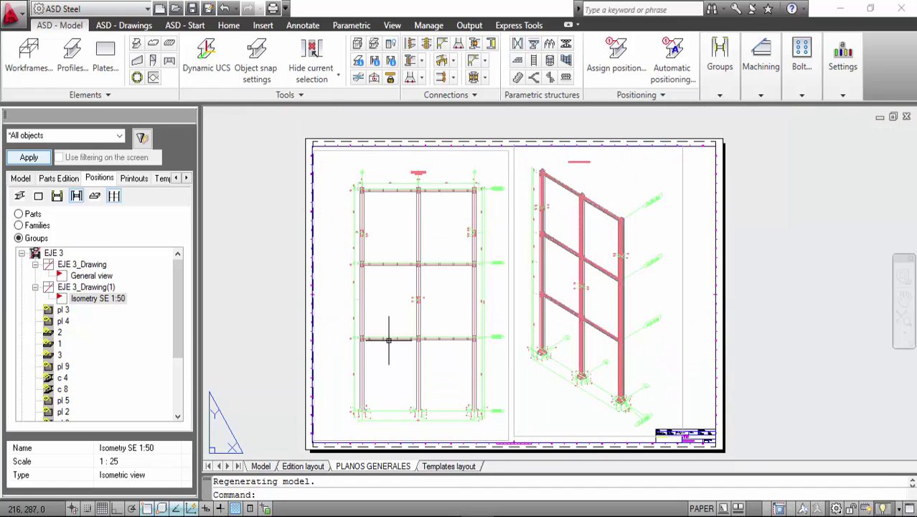
scroll(445, 318, up, 2)
scroll(442, 247, up, 1)
scroll(447, 287, down, 4)
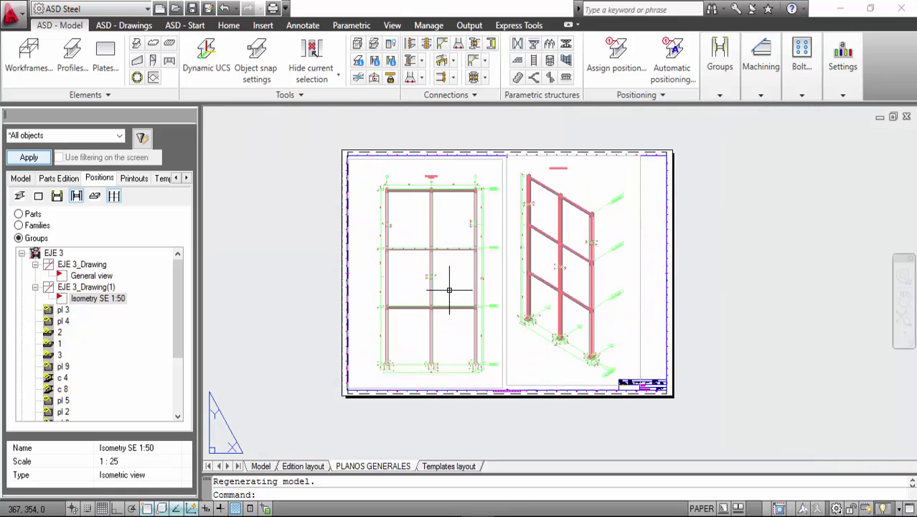
scroll(448, 289, up, 3)
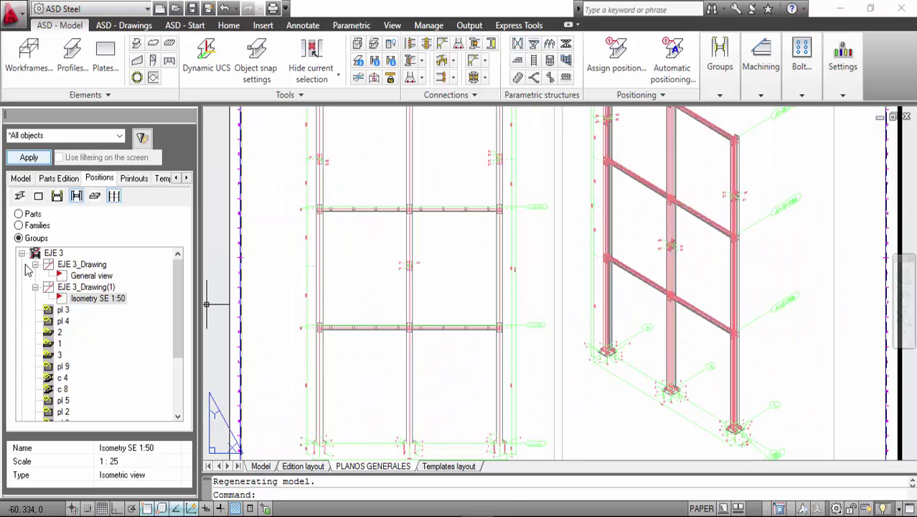
Run Update documents on the EJE 3 group so its drawings show the new beams.
click(48, 254)
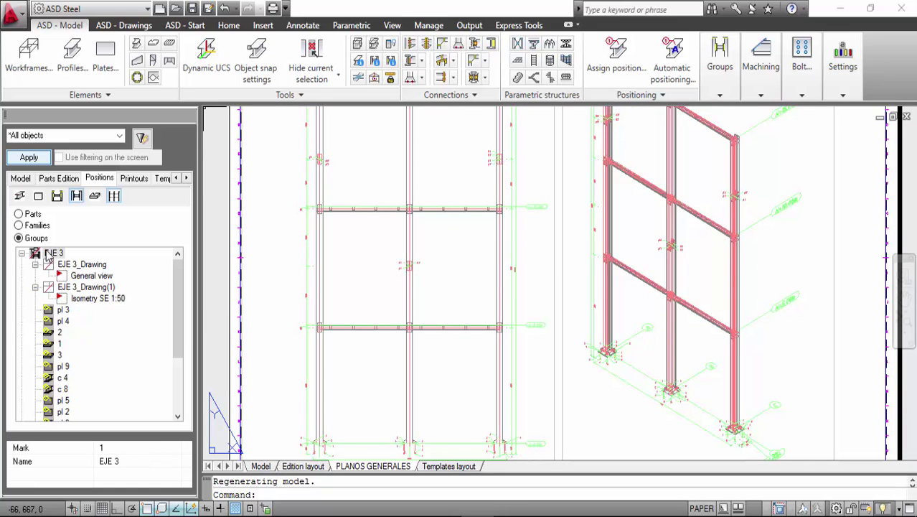
right_click(51, 255)
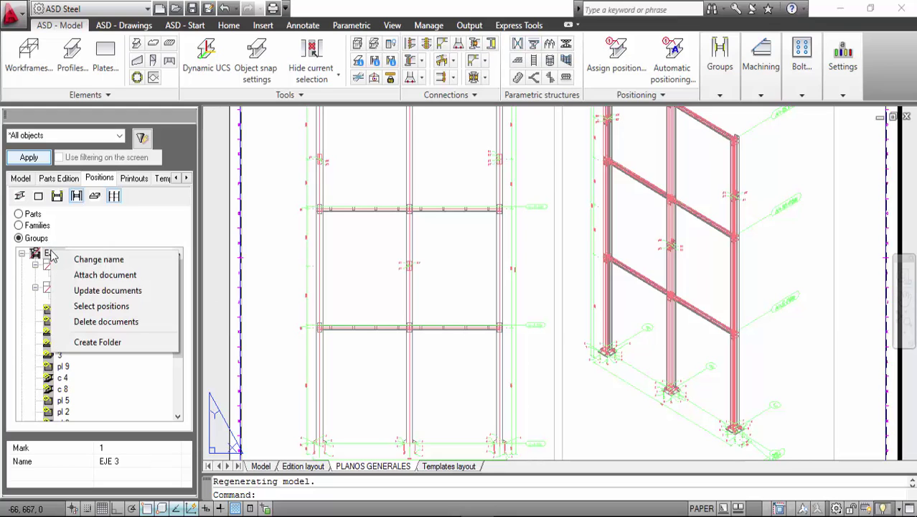
click(105, 291)
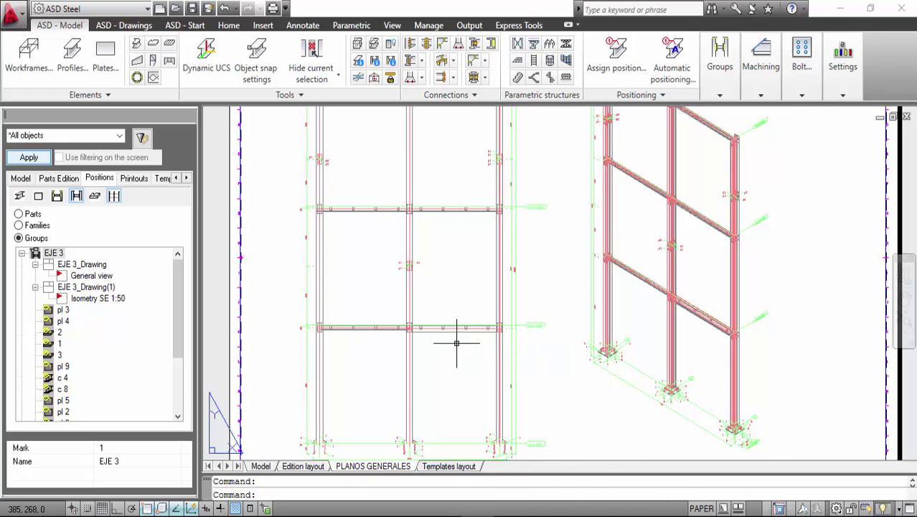
scroll(431, 337, up, 3)
scroll(431, 330, up, 6)
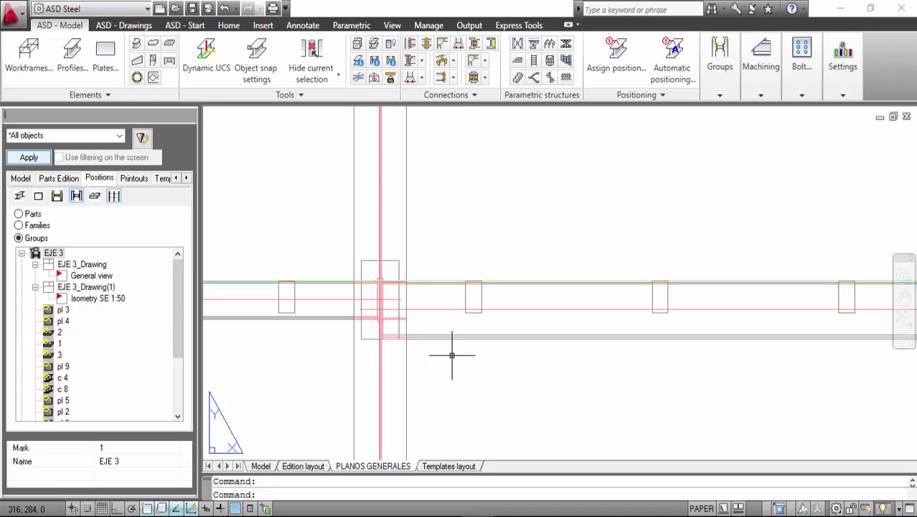
scroll(446, 348, up, 5)
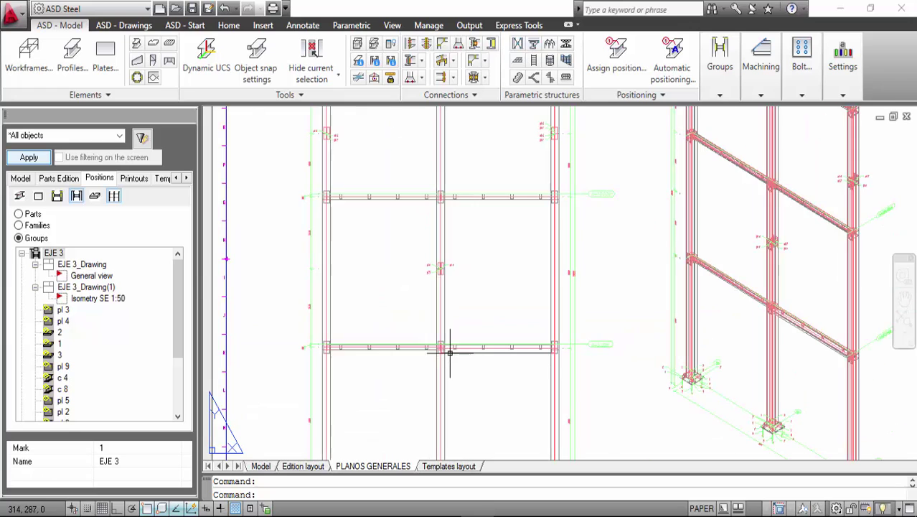
scroll(405, 317, up, 8)
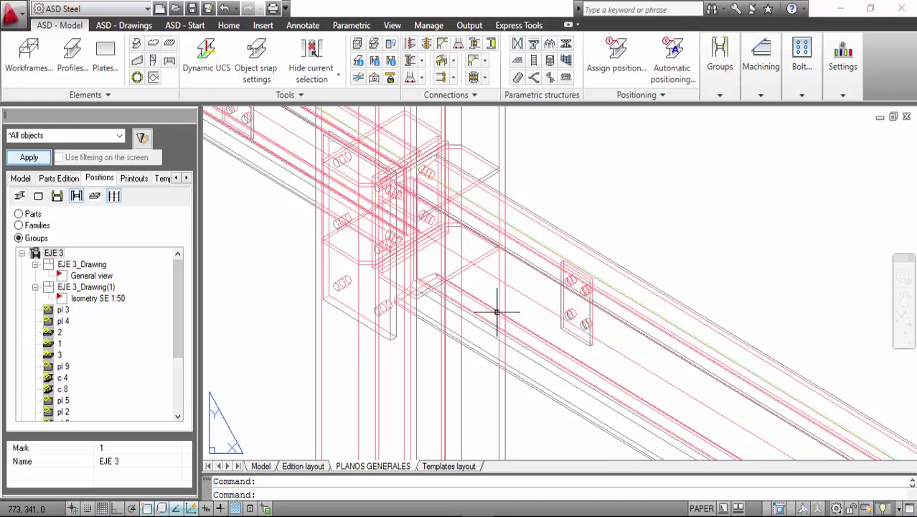
scroll(416, 293, down, 10)
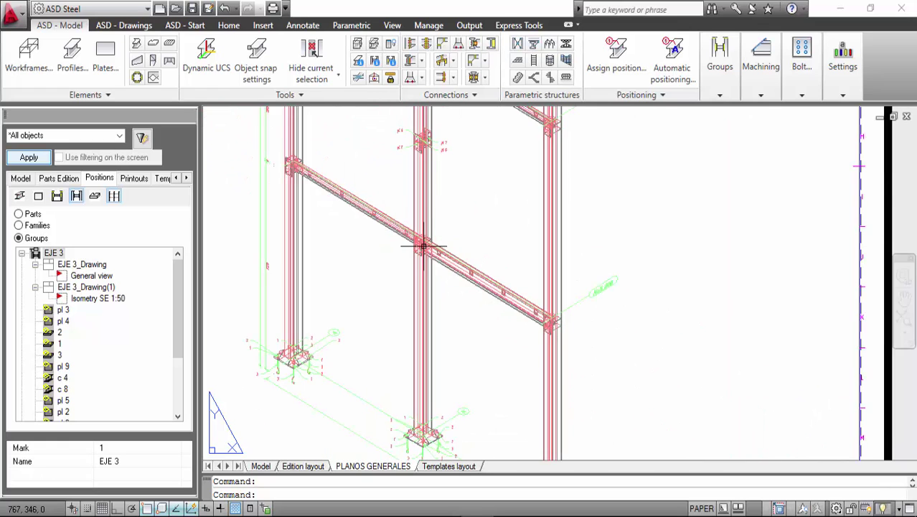
scroll(290, 147, up, 5)
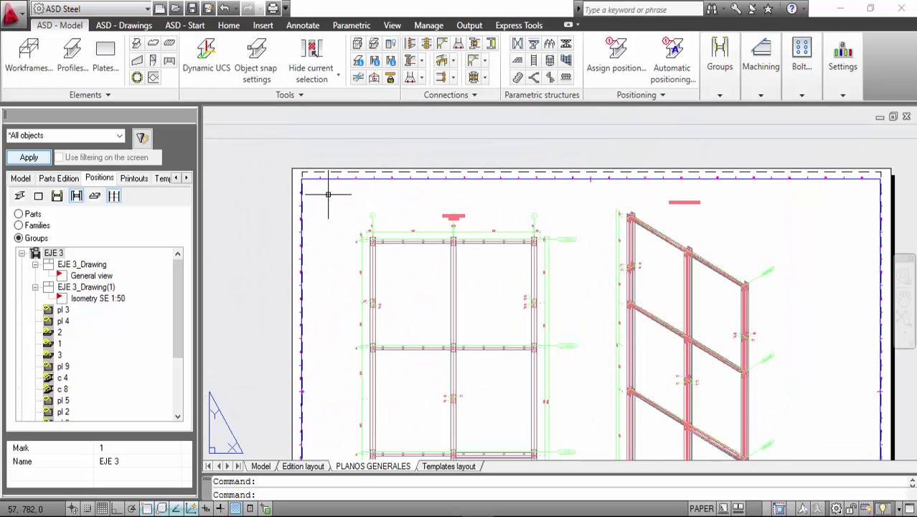
scroll(374, 187, down, 4)
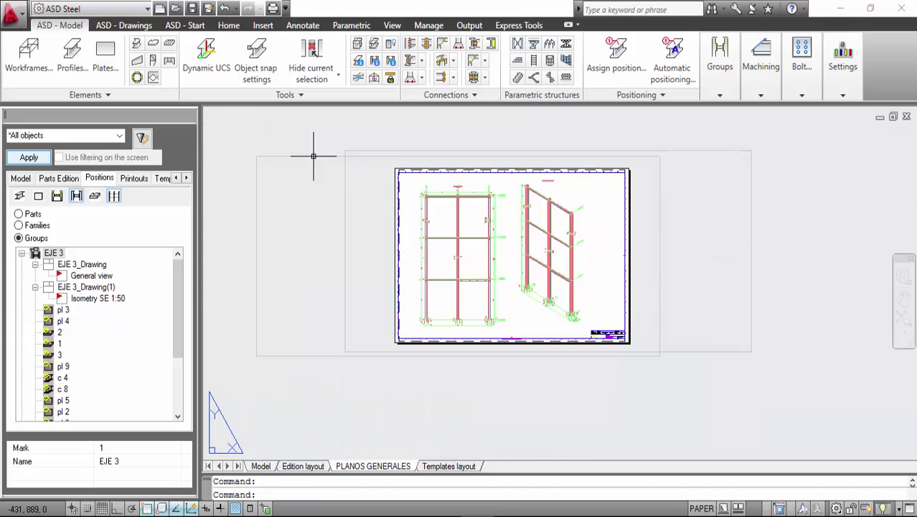
Crop the viewport's top-left corner toward the isometric view, then undo it.
click(280, 154)
click(256, 156)
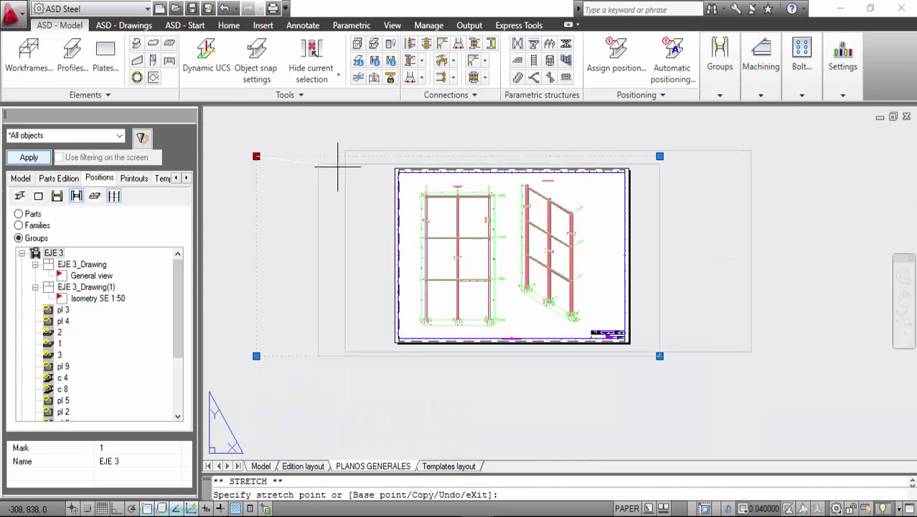
click(512, 173)
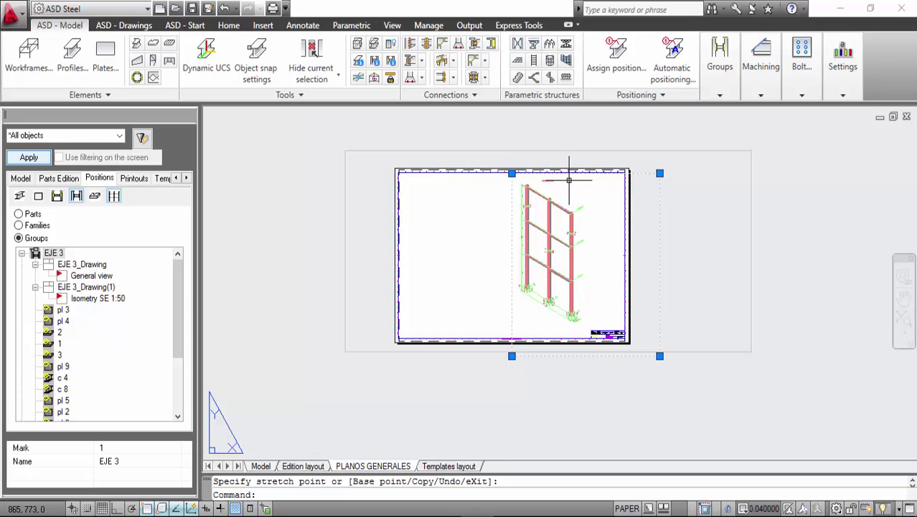
key(ctrl+z)
Reselect the viewport, stretch its top-left and bottom-right corners, then cancel the stretch.
click(249, 194)
click(254, 147)
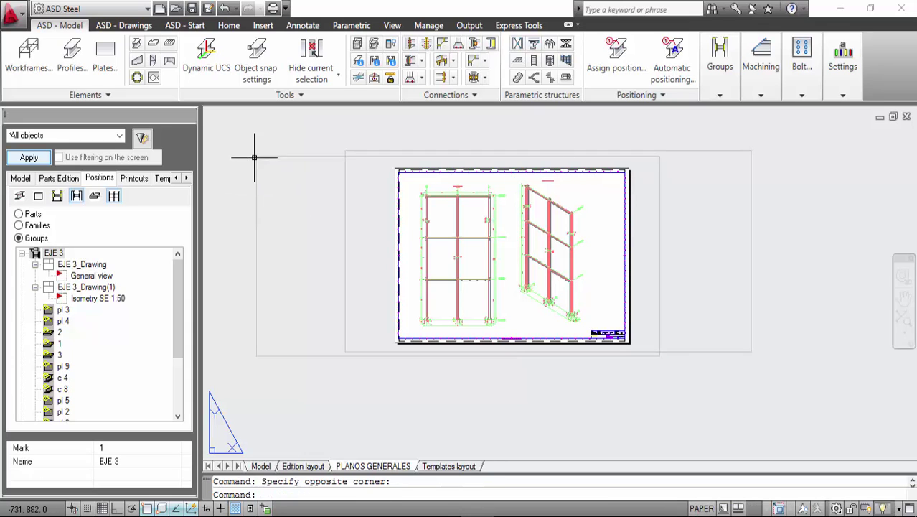
click(255, 149)
click(256, 151)
click(256, 155)
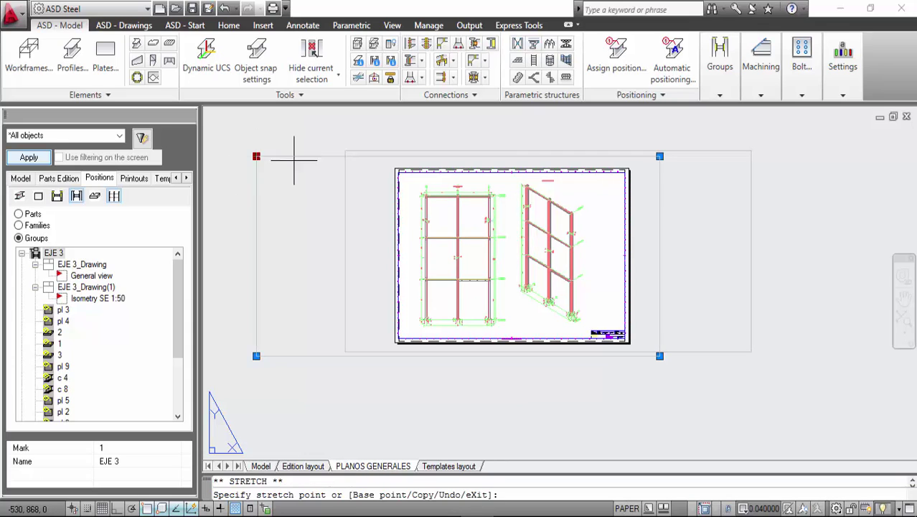
click(398, 182)
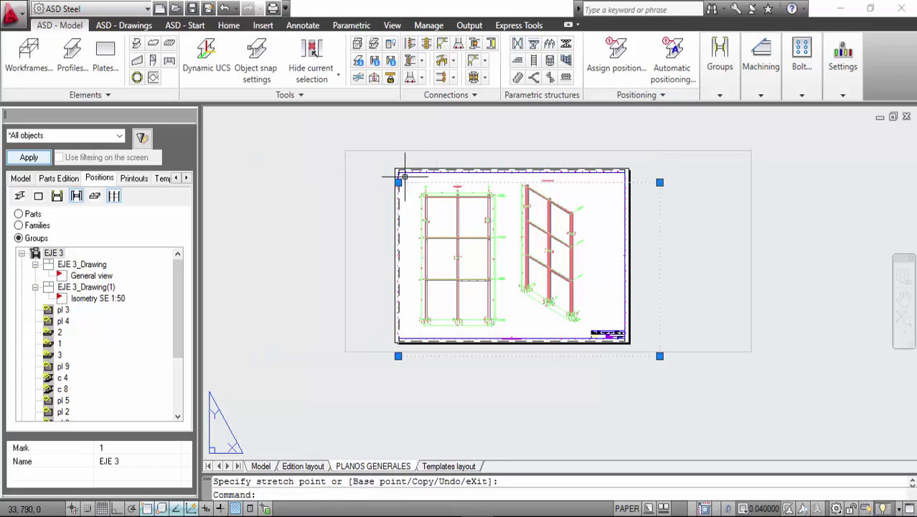
click(659, 356)
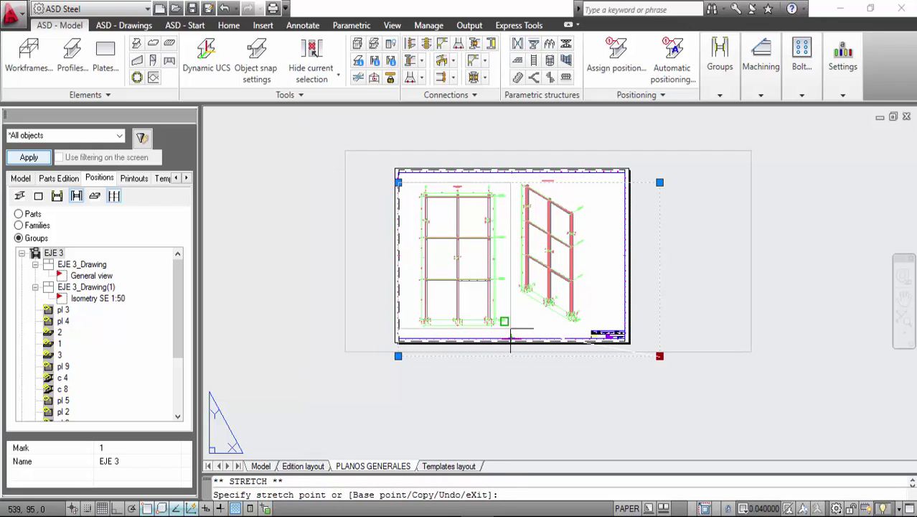
click(515, 326)
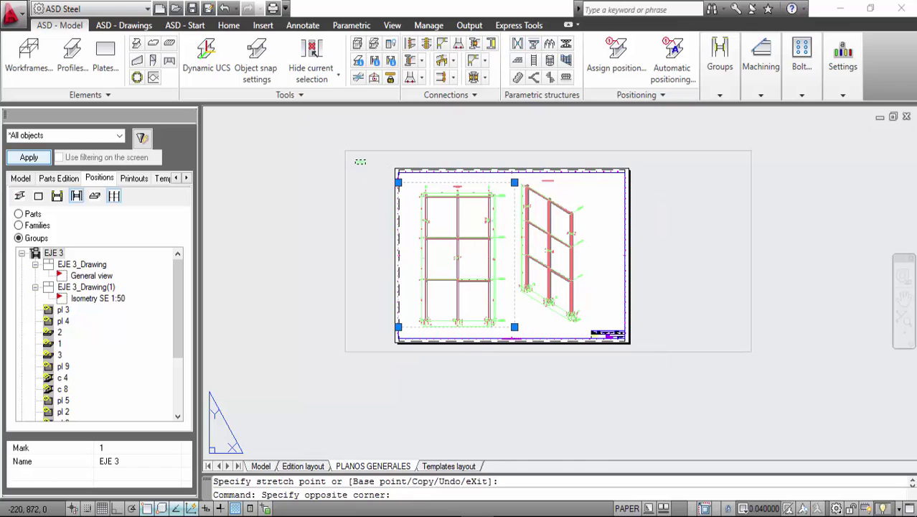
key(Escape)
Adjust the outer viewport's top-left corner, cancel the final stretch, and zoom to the whole sheet.
click(345, 150)
click(345, 150)
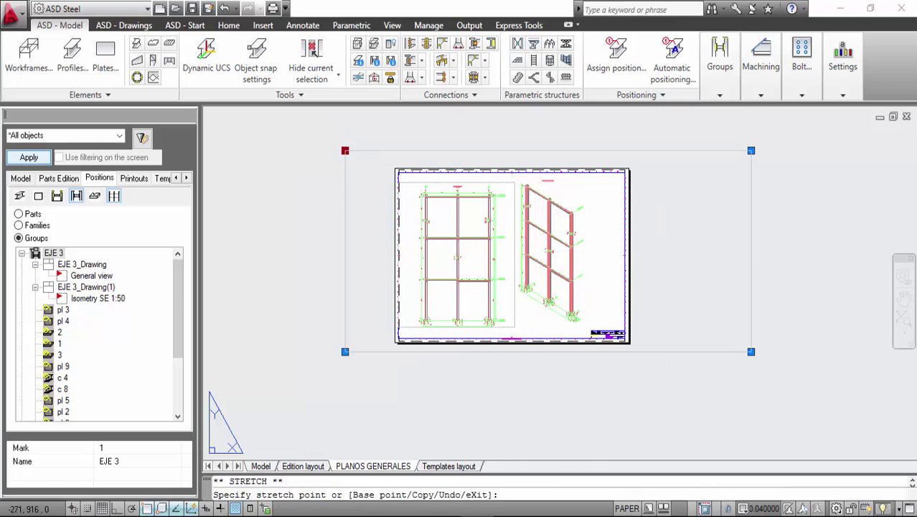
scroll(515, 172, up, 4)
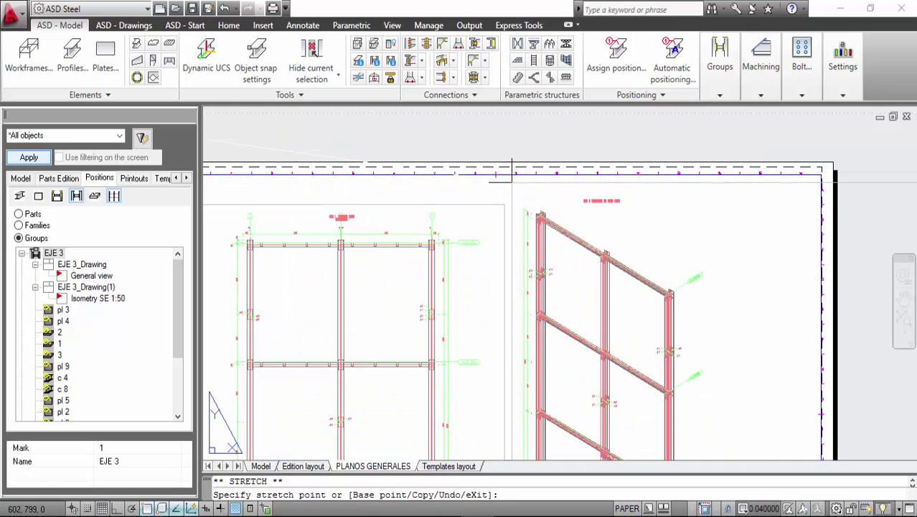
click(508, 178)
scroll(508, 179, down, 4)
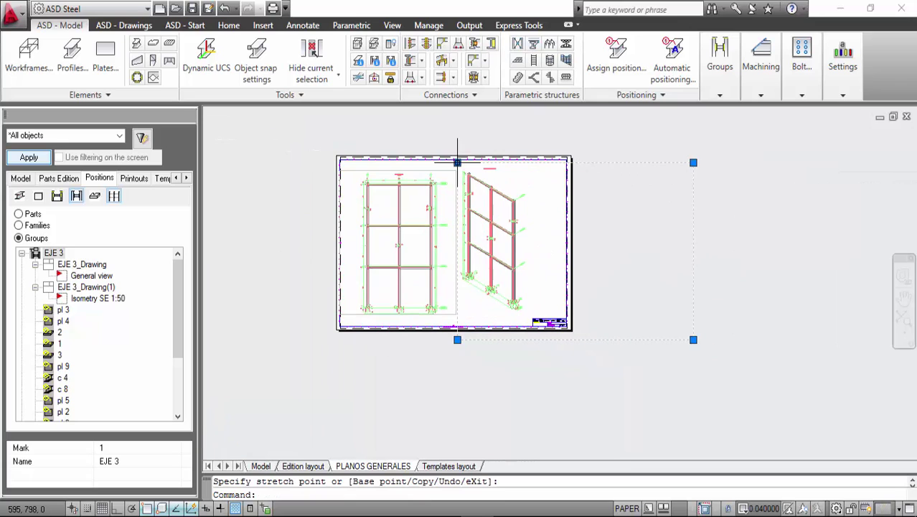
click(693, 339)
scroll(530, 313, up, 4)
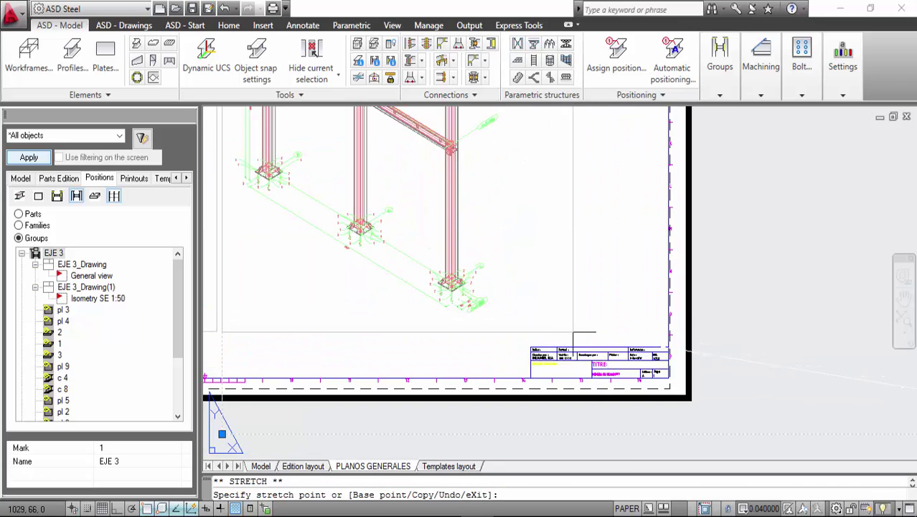
key(Escape)
scroll(595, 312, down, 8)
scroll(533, 226, up, 5)
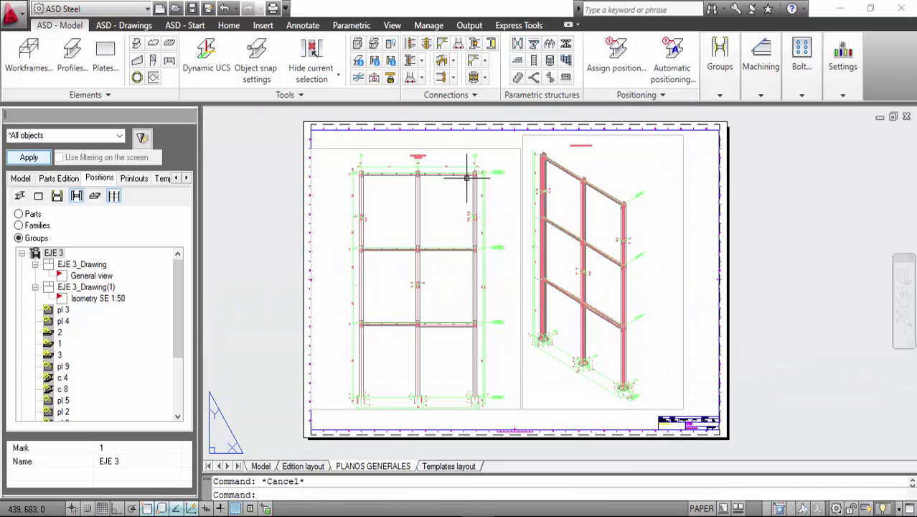
scroll(296, 140, up, 5)
Switch the ribbon to ASD - Drawings to reach the List of plates table tool.
scroll(517, 255, down, 6)
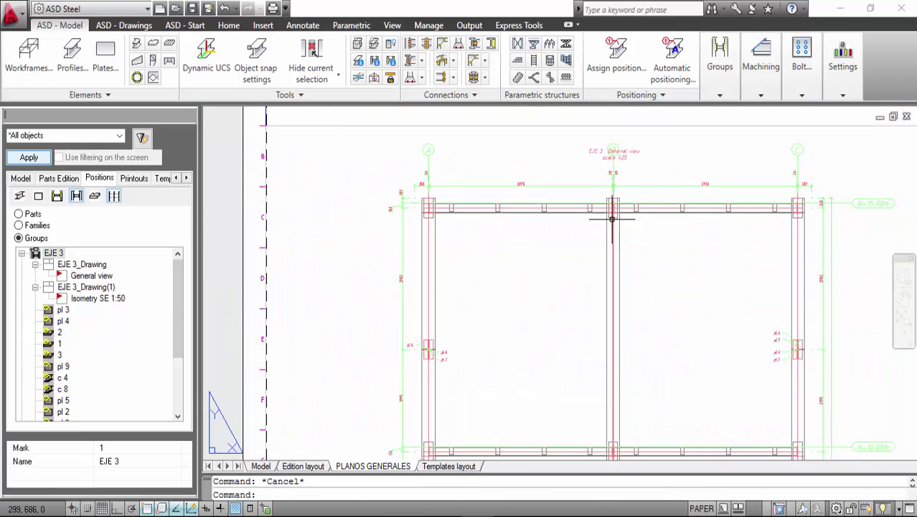
scroll(516, 254, up, 3)
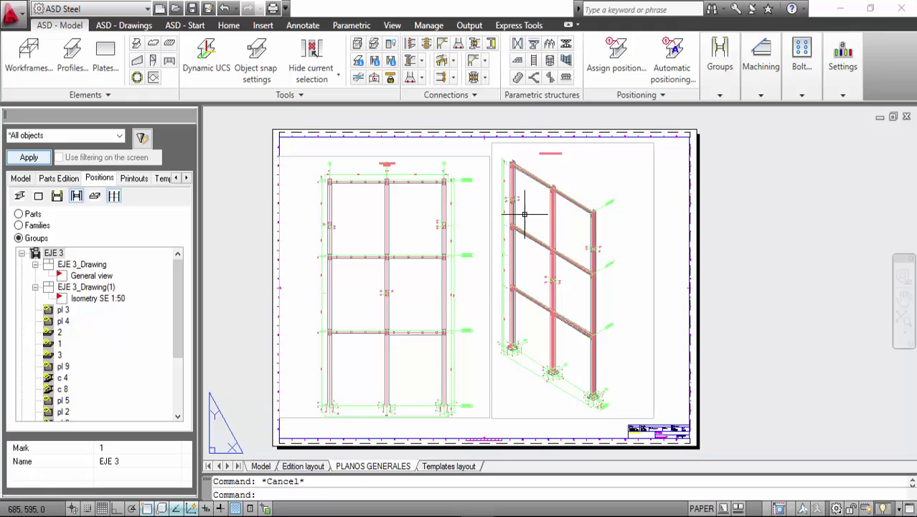
click(125, 25)
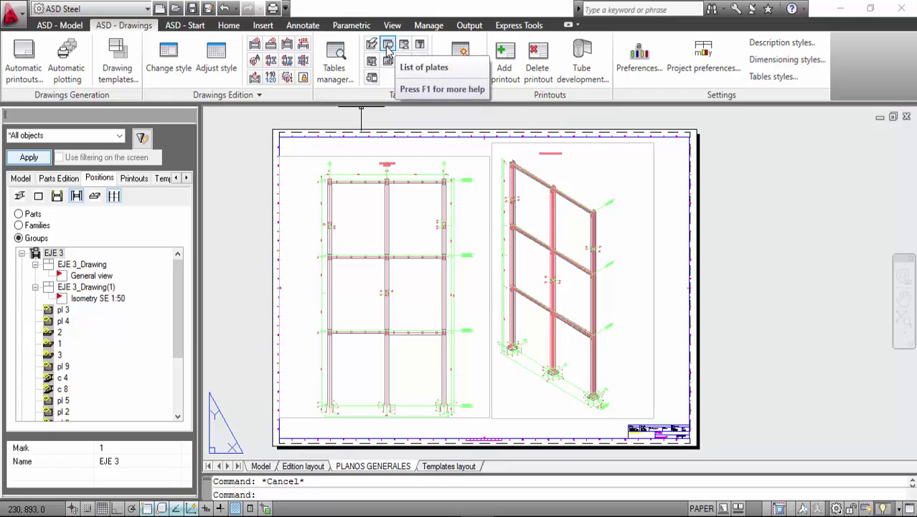
Insert a plate list (pl 1–pl 9) for the isometric viewport, placed to its right.
click(389, 46)
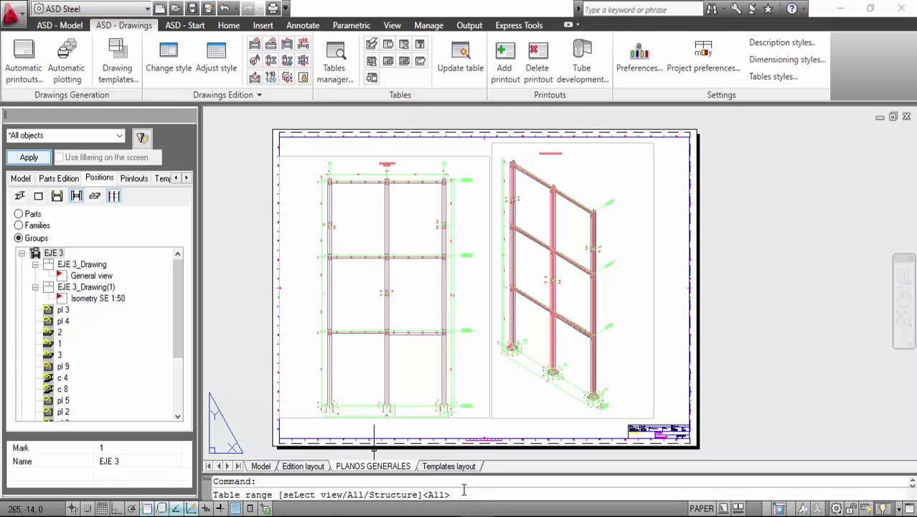
text(L)
key(Return)
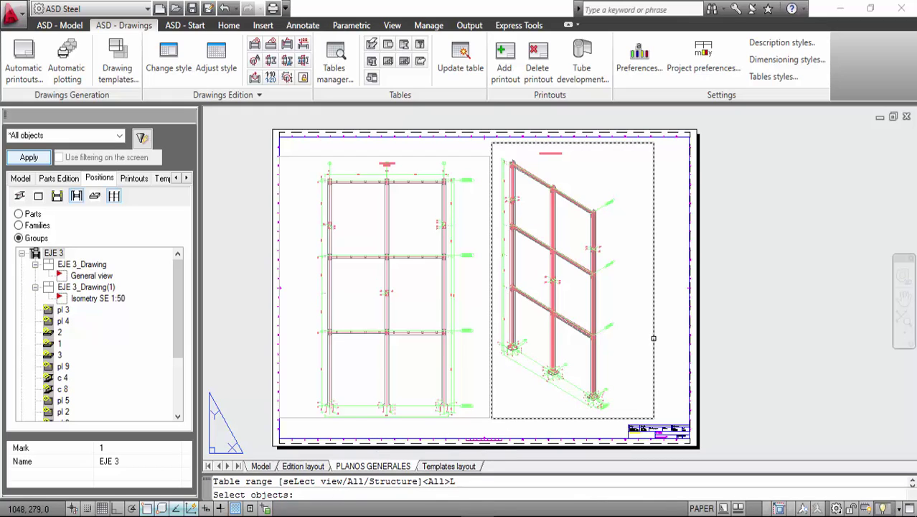
click(653, 338)
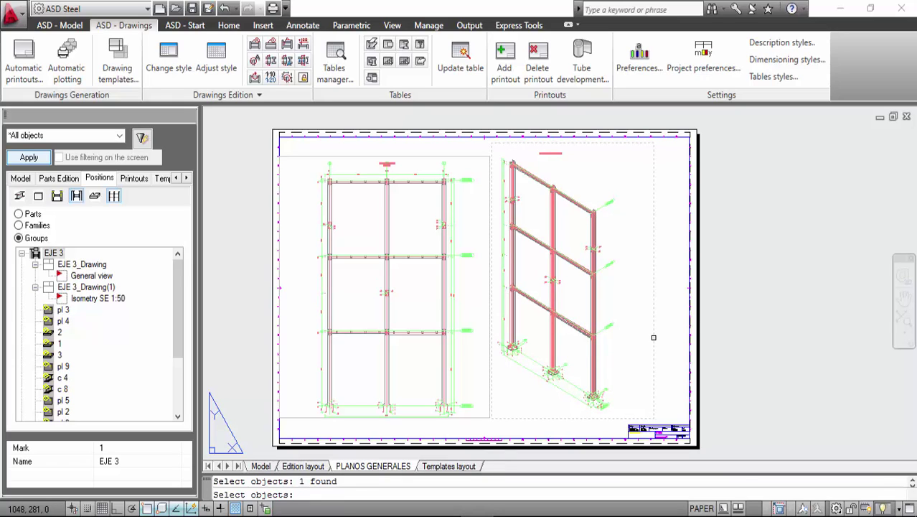
key(Return)
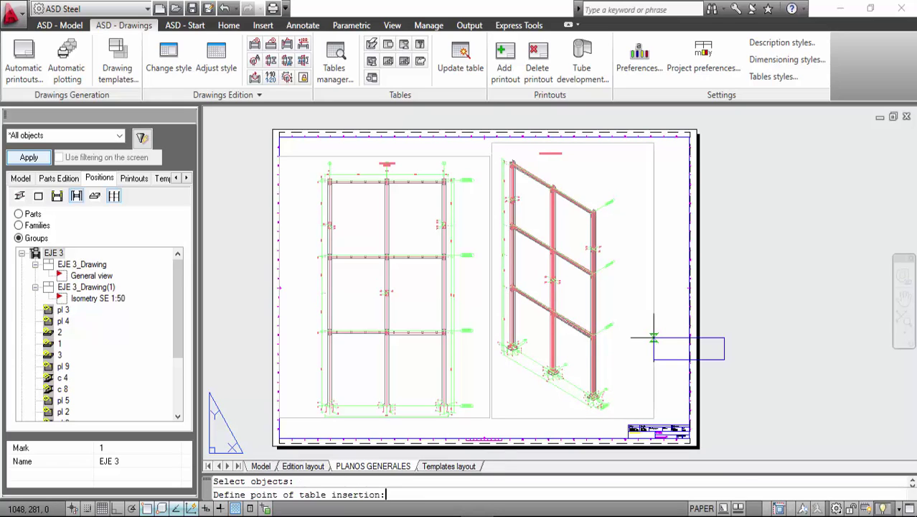
middle_drag(622, 367, 616, 320)
scroll(616, 320, up, 4)
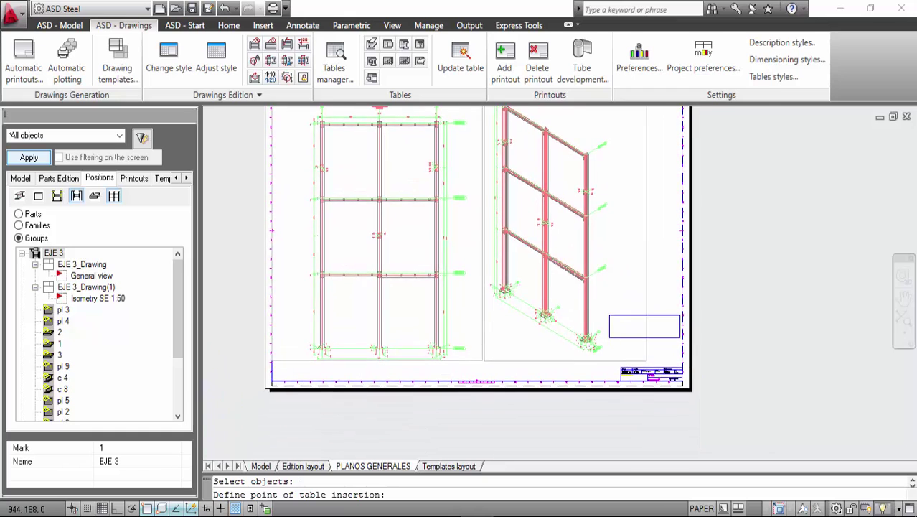
click(588, 280)
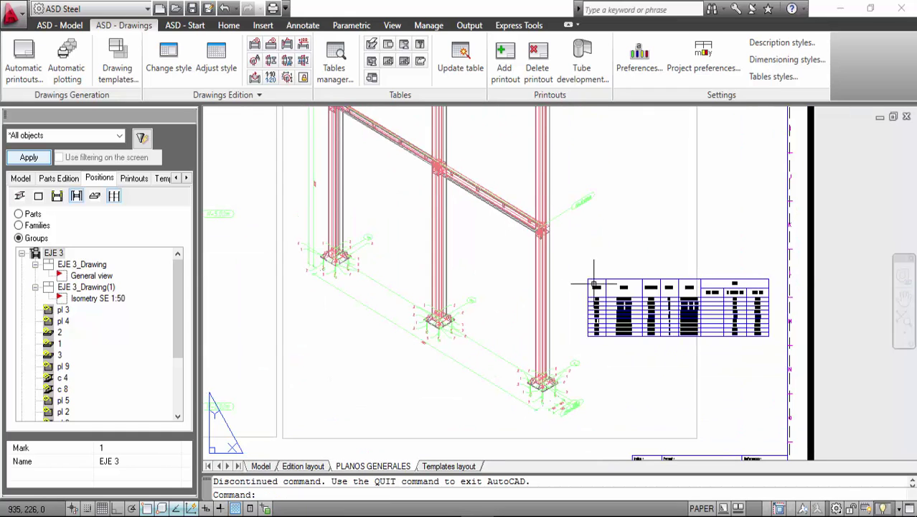
scroll(673, 282, up, 4)
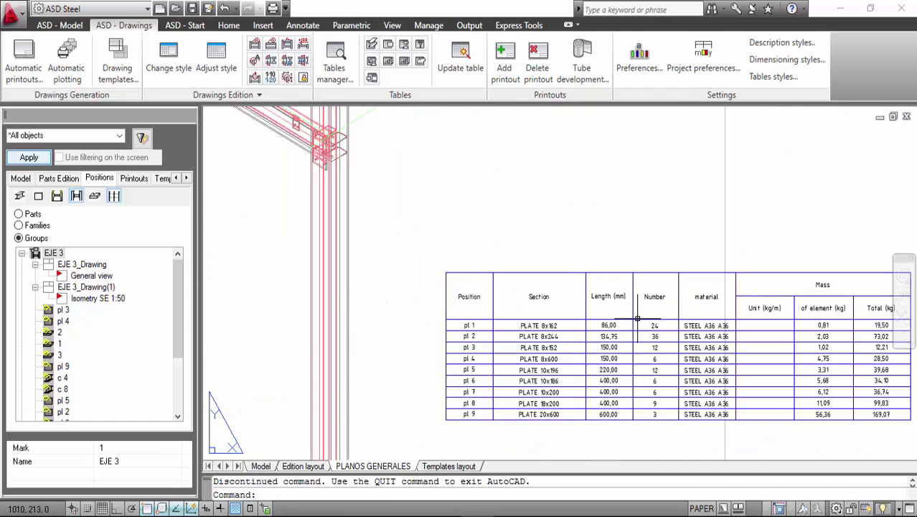
scroll(509, 239, up, 3)
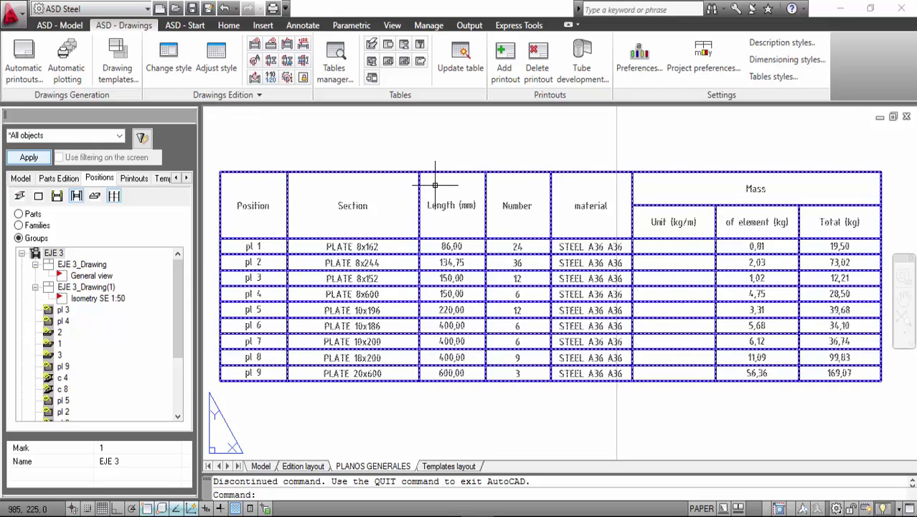
scroll(267, 244, down, 5)
scroll(467, 280, up, 10)
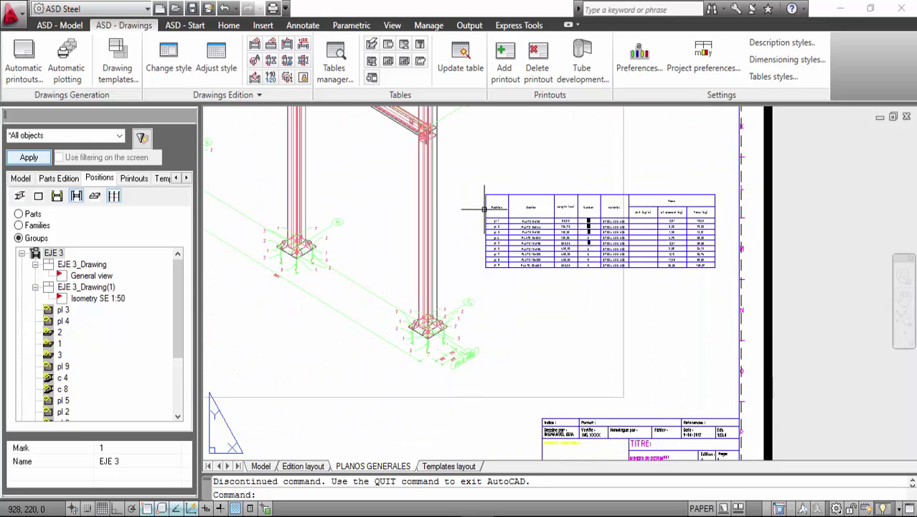
scroll(467, 280, down, 6)
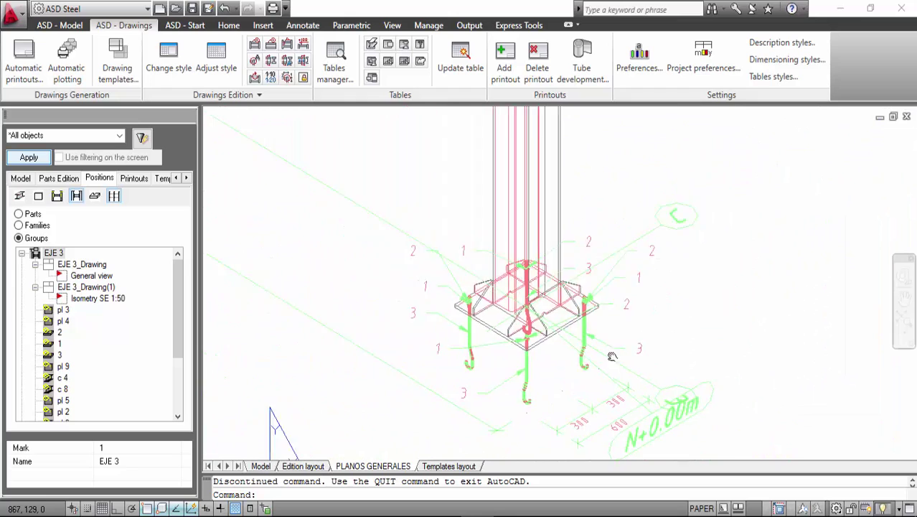
middle_drag(399, 319, 603, 238)
scroll(557, 299, up, 6)
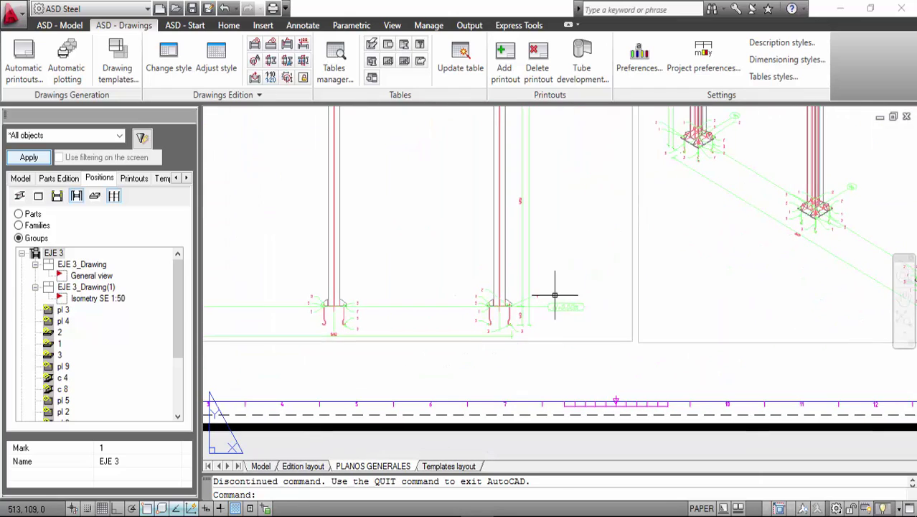
scroll(497, 303, down, 8)
middle_drag(497, 302, 531, 247)
scroll(531, 247, up, 10)
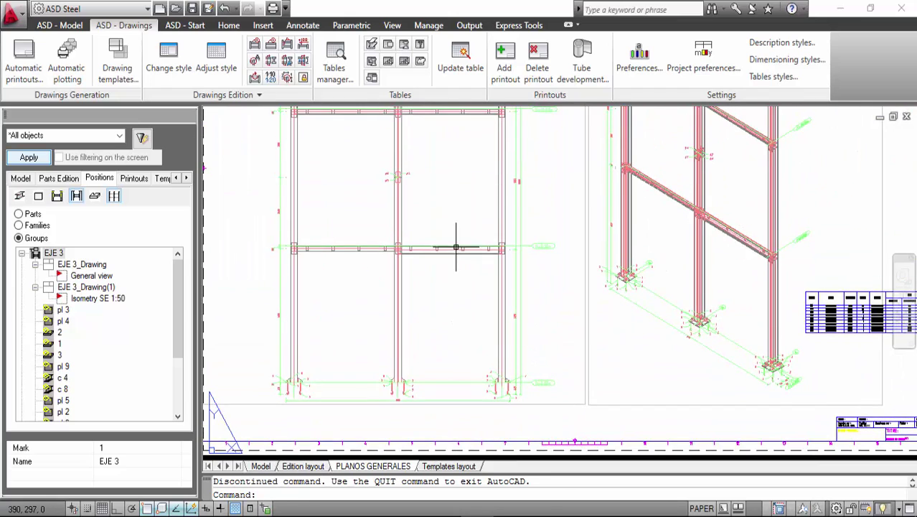
scroll(441, 228, up, 3)
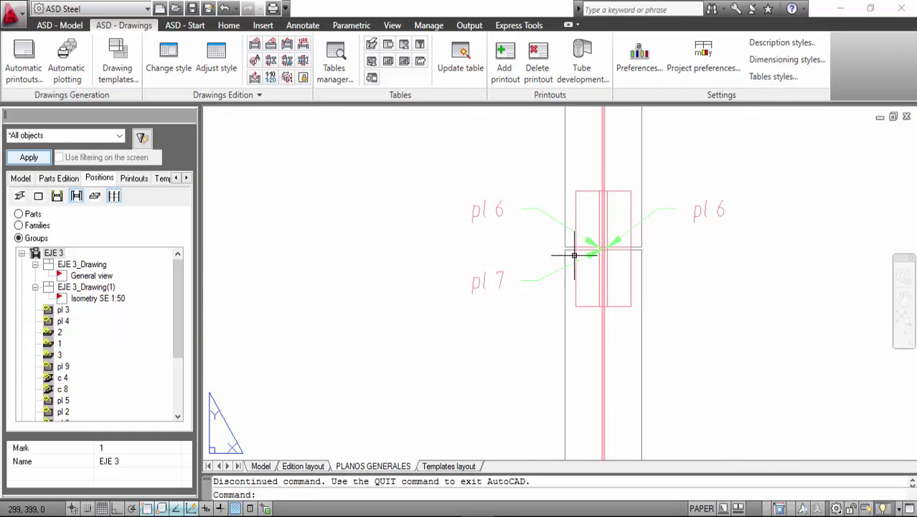
scroll(574, 256, down, 6)
scroll(696, 297, down, 5)
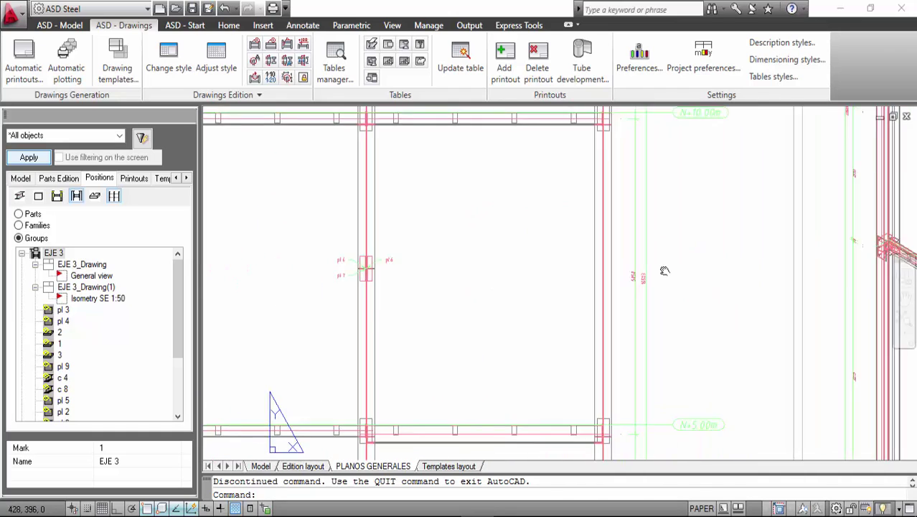
scroll(502, 255, up, 8)
scroll(503, 255, down, 8)
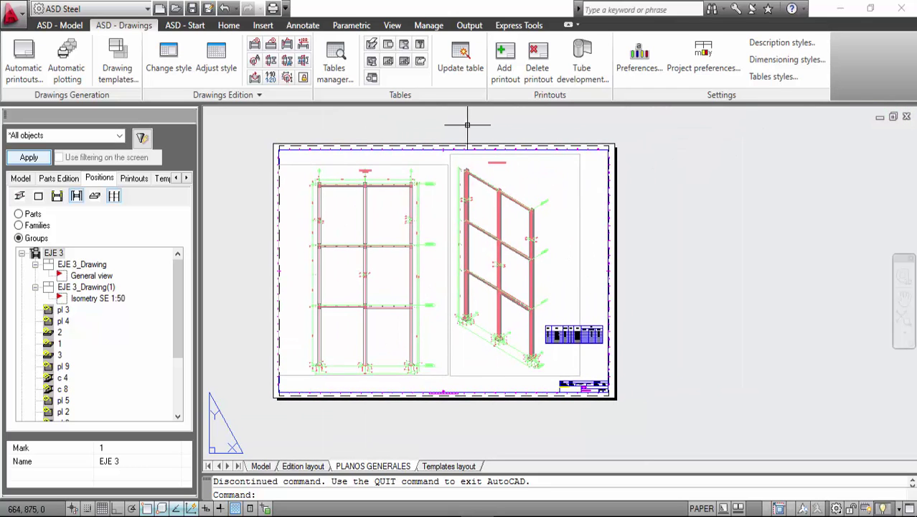
Insert a section-type profile list (HEB 280, IPN 200, IPN 300) for the isometric viewport above the plate table.
click(371, 62)
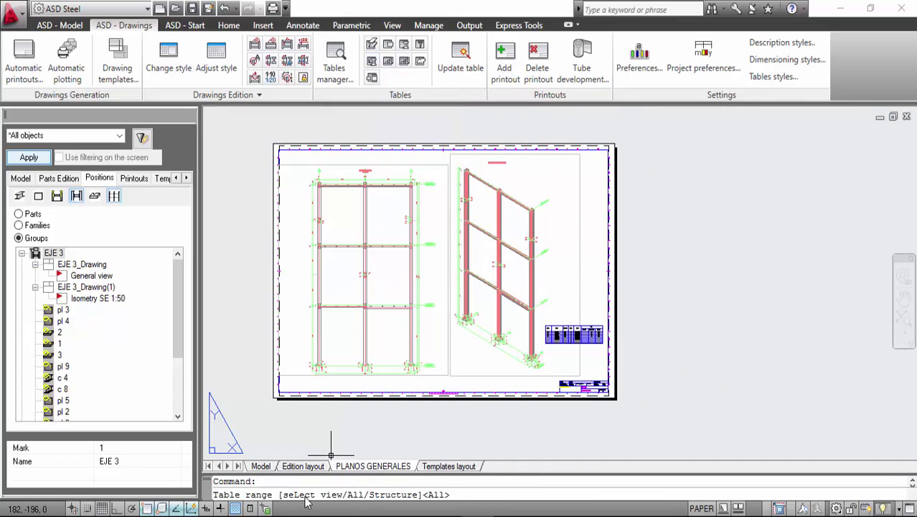
text(L)
key(Return)
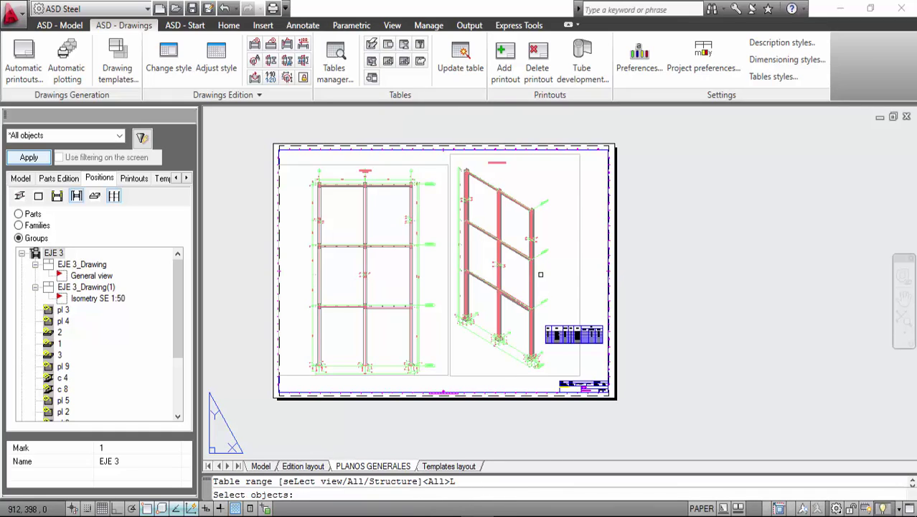
click(579, 216)
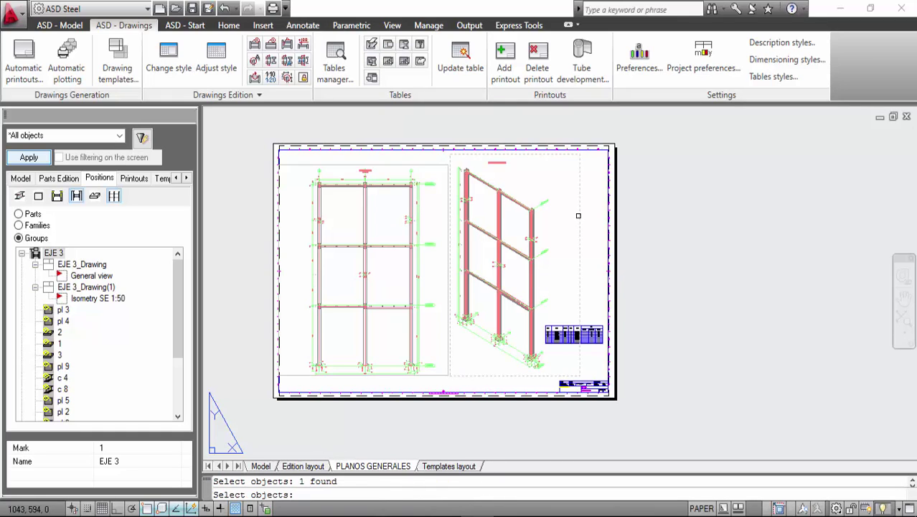
key(Return)
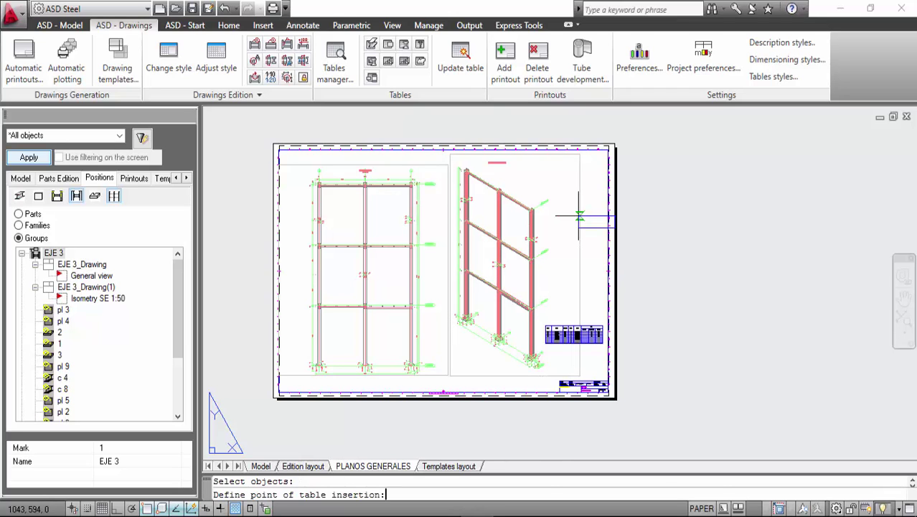
scroll(567, 287, up, 3)
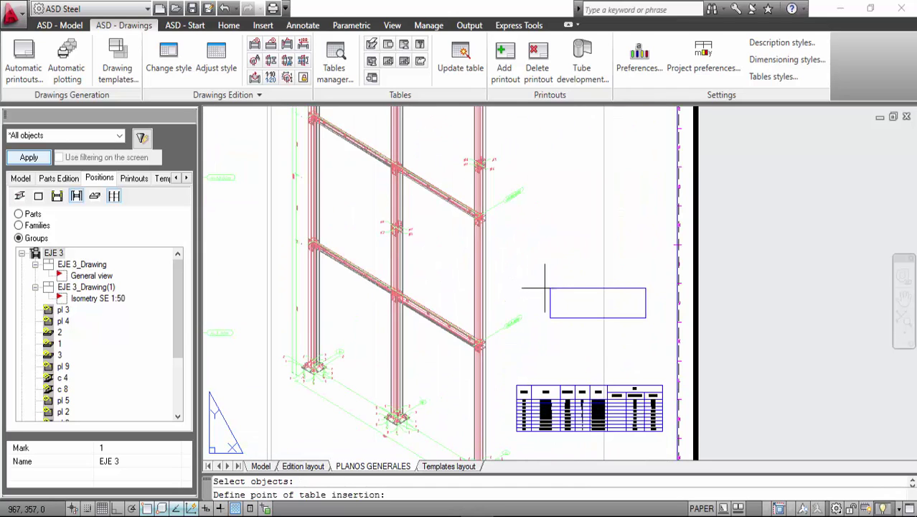
click(593, 307)
scroll(594, 307, up, 4)
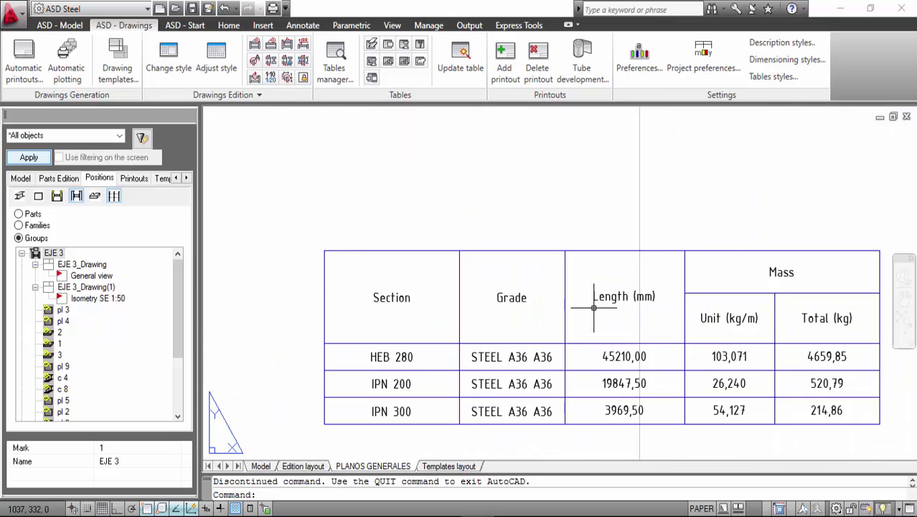
middle_drag(594, 304, 477, 267)
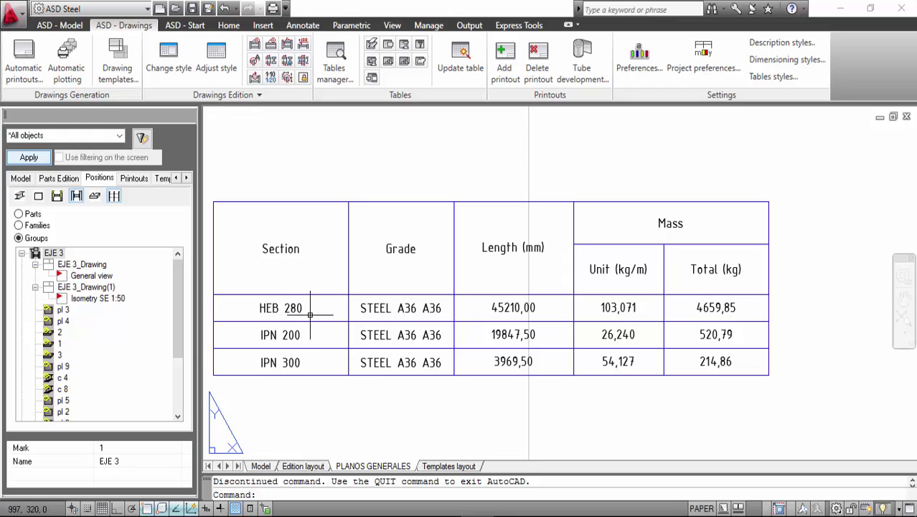
click(405, 310)
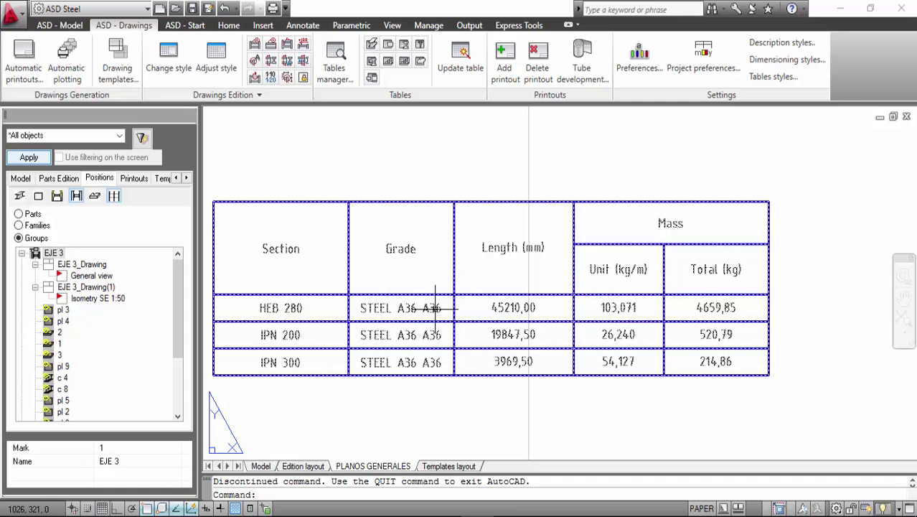
key(Escape)
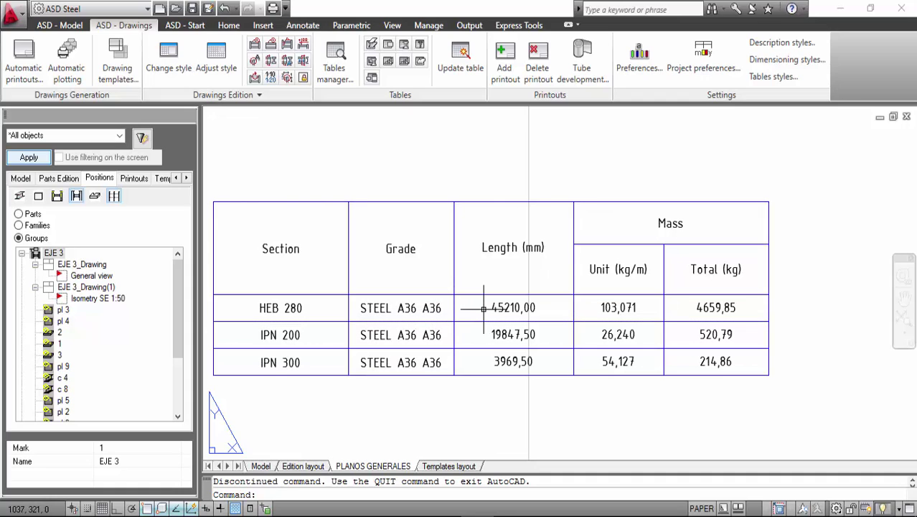
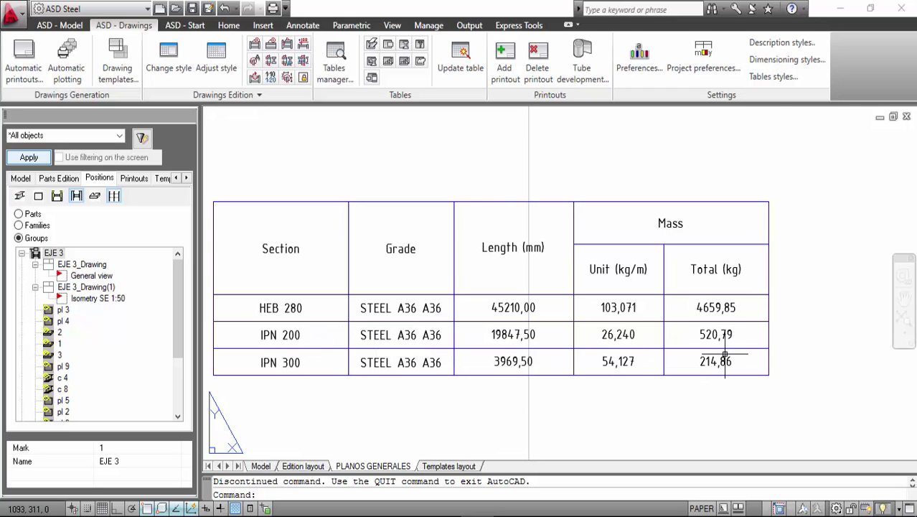
Insert a Bolts list table limited to the picked viewport and place it beside the other tables.
scroll(722, 361, down, 10)
scroll(674, 337, up, 3)
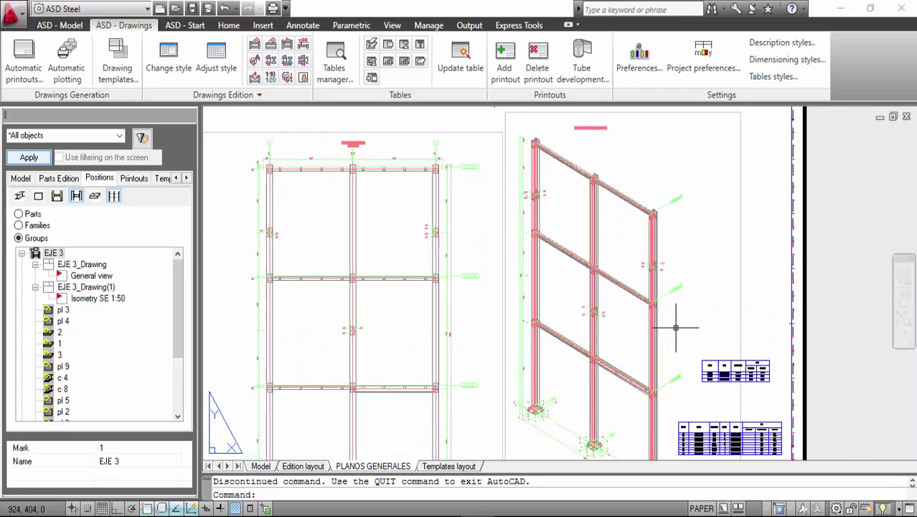
middle_drag(641, 281, 564, 320)
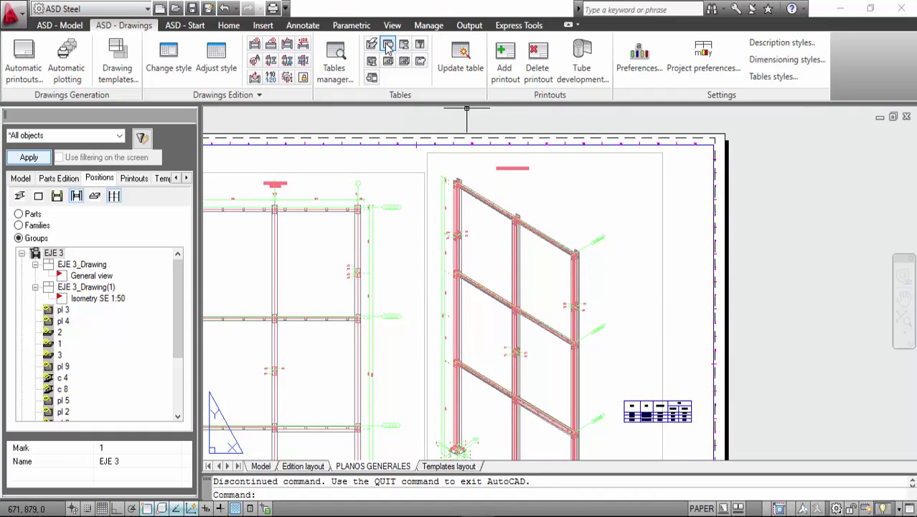
click(420, 46)
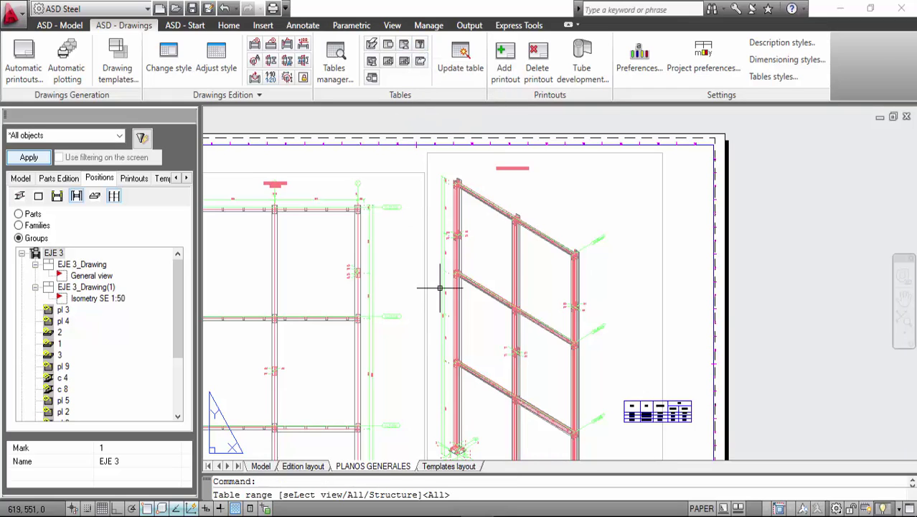
text(L)
key(Return)
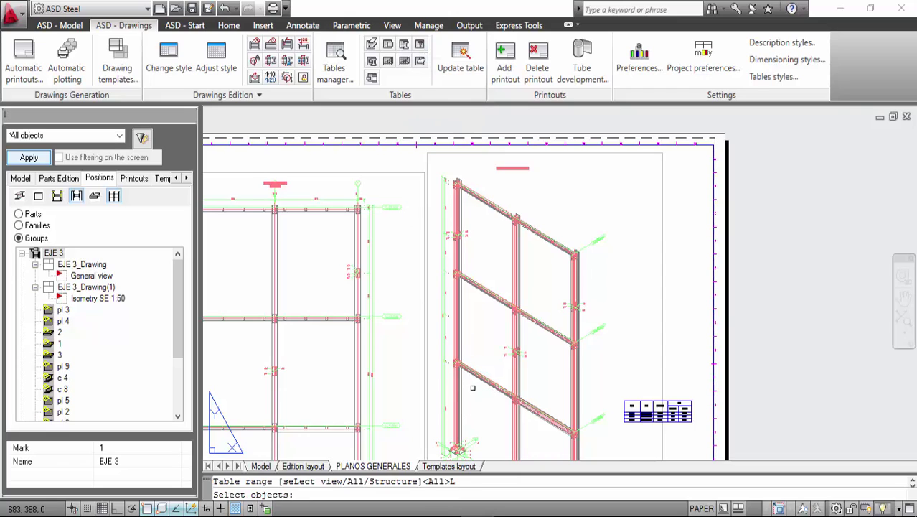
click(683, 334)
click(650, 294)
key(Return)
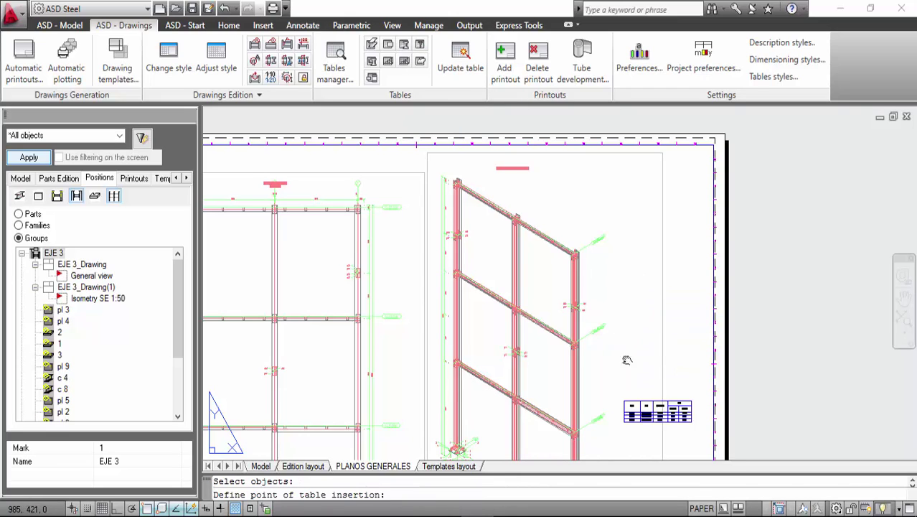
click(595, 203)
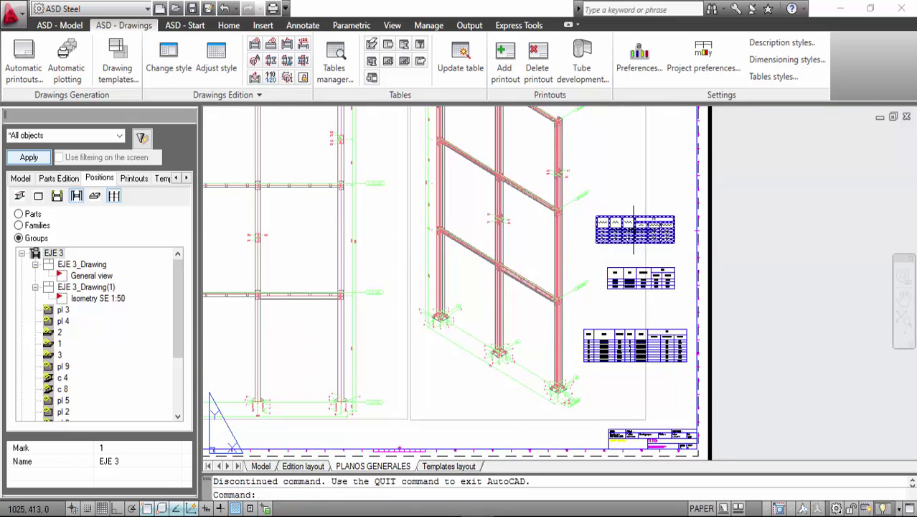
Zoom and pan over the new M 16 bolt table to check its mass columns.
scroll(632, 215, up, 4)
scroll(628, 229, up, 4)
scroll(537, 237, up, 2)
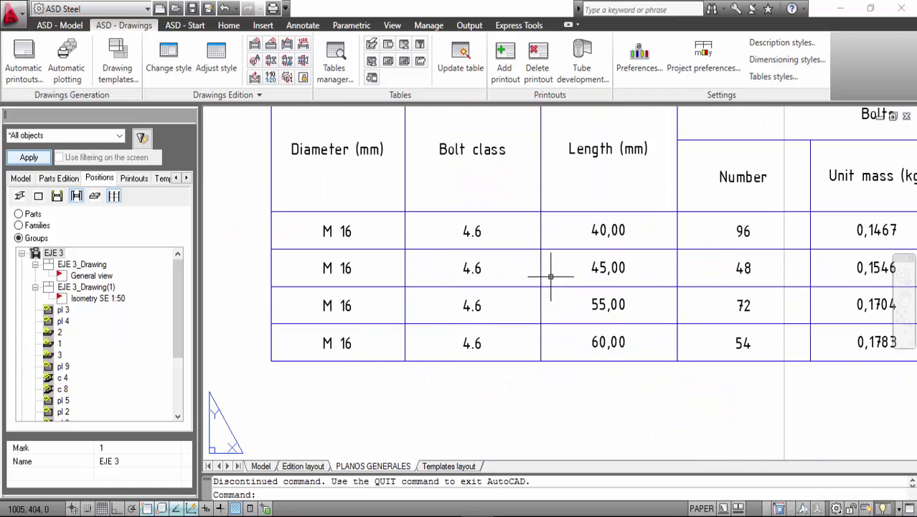
middle_drag(651, 298, 468, 303)
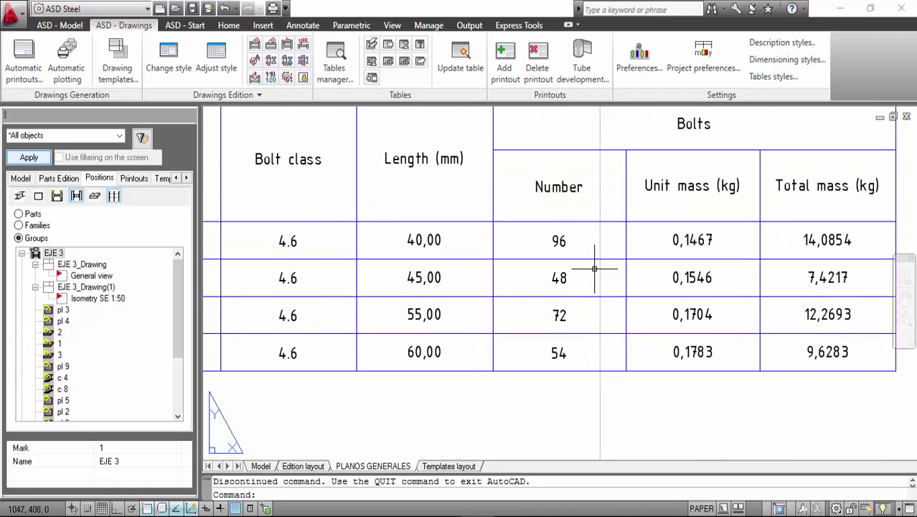
scroll(664, 231, down, 2)
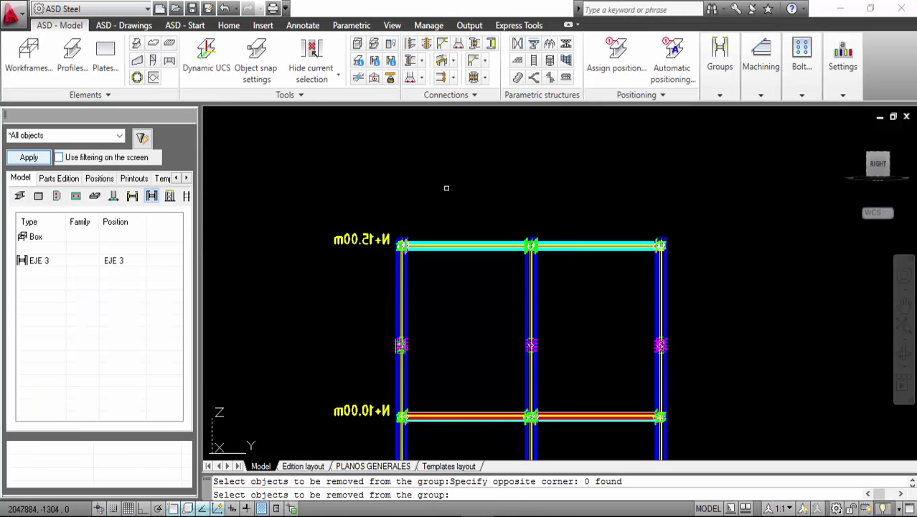
Cancel the pending removal command and orbit the frame to expose the top beams.
key(Return)
key(Escape)
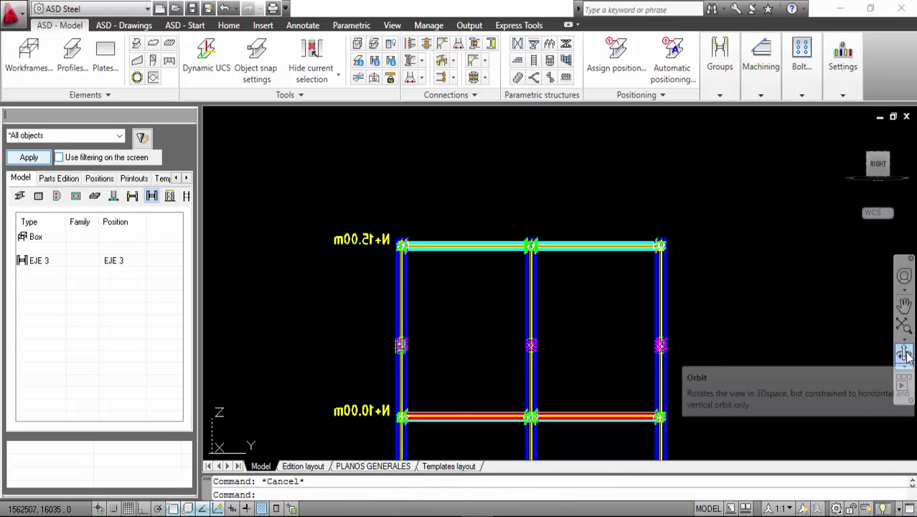
click(904, 352)
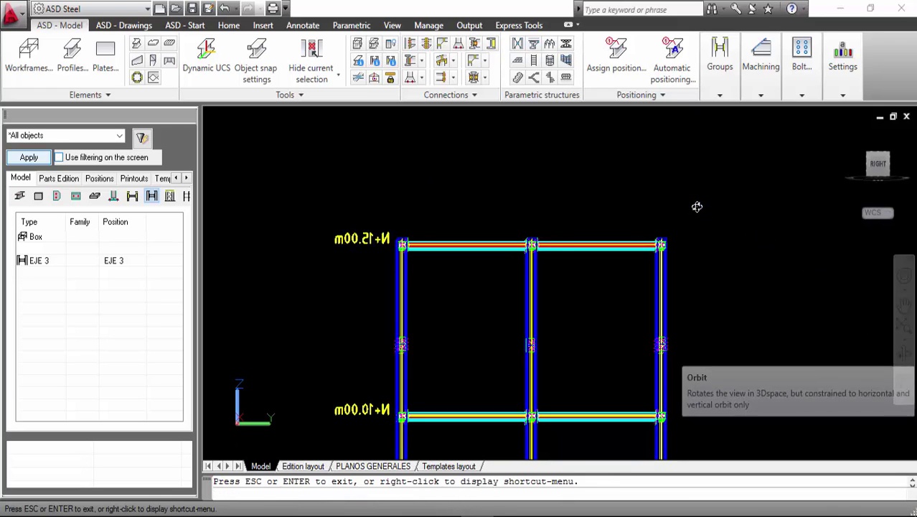
mouse_move(696, 204)
mouse_down()
mouse_move(699, 230)
mouse_move(691, 211)
mouse_move(700, 208)
mouse_up()
key(Escape)
Start a new group and window-select the beams at level N+15.00m.
click(720, 95)
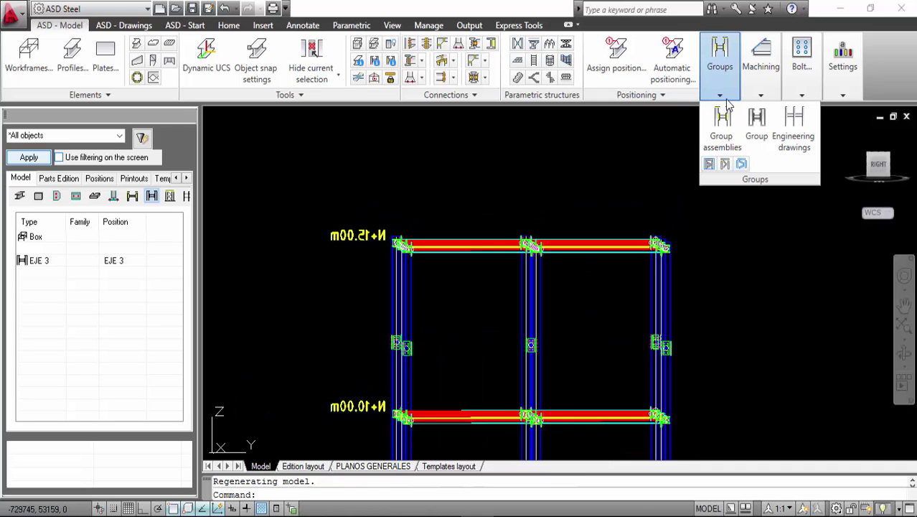
click(757, 123)
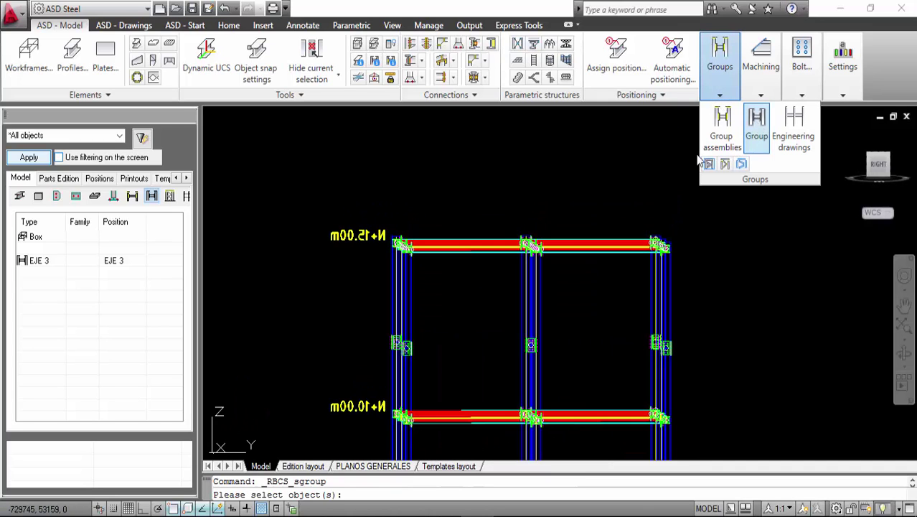
click(344, 193)
click(652, 265)
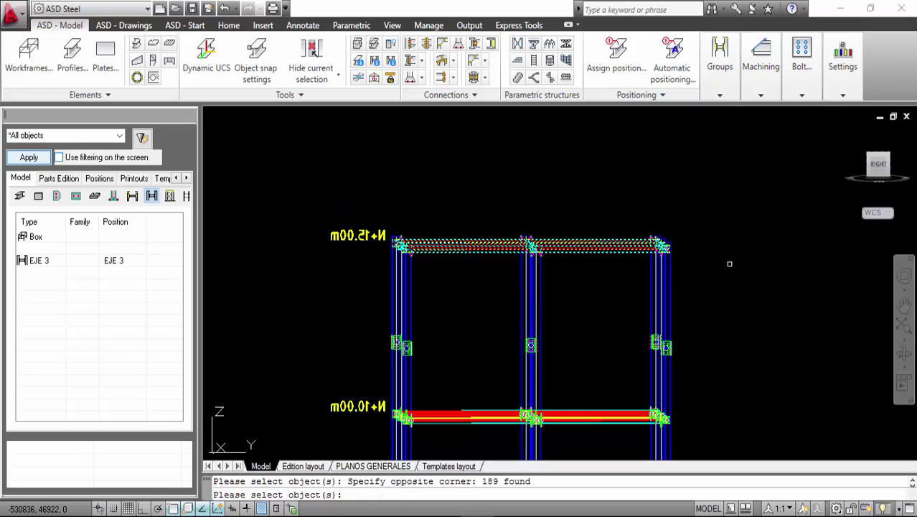
click(735, 270)
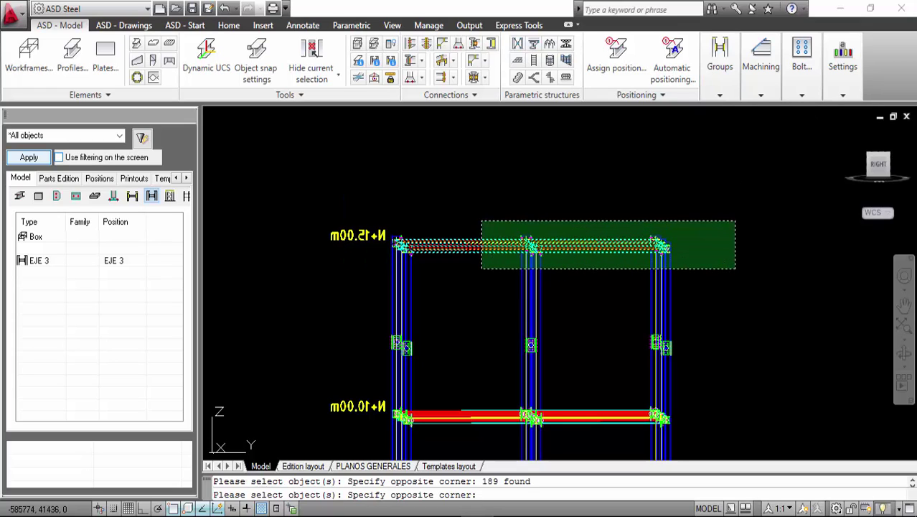
click(737, 259)
click(364, 203)
click(608, 251)
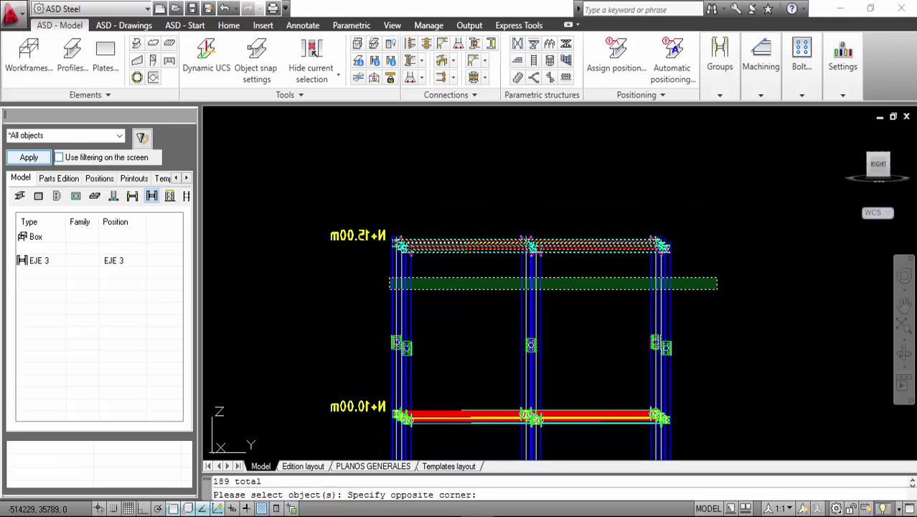
click(341, 271)
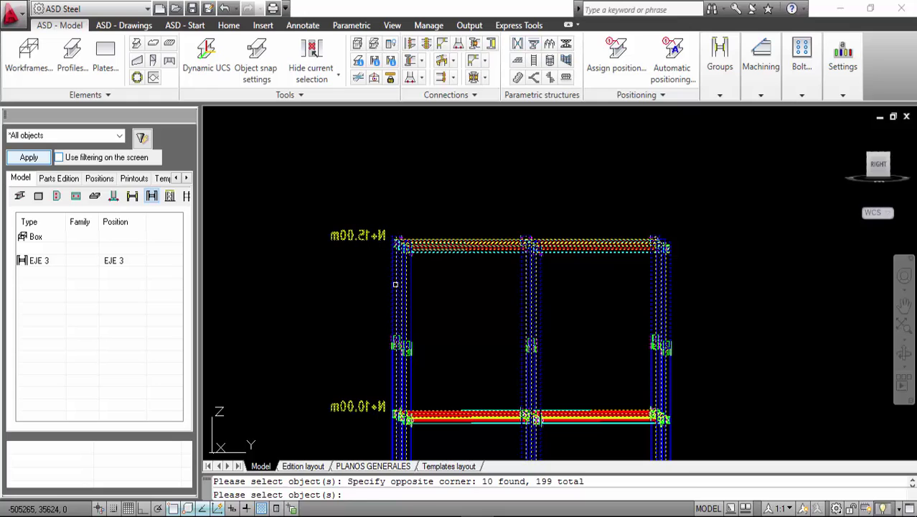
click(395, 285)
key(Return)
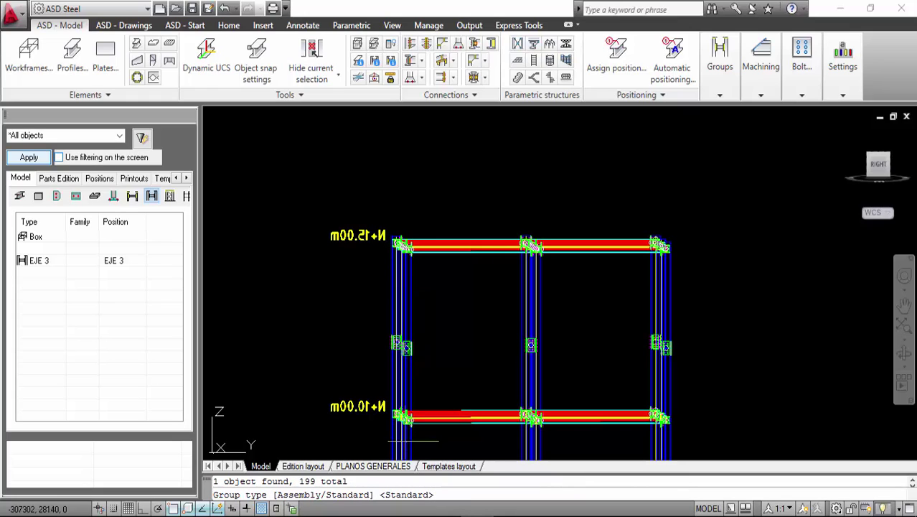
Make it a Standard group named N+15.00m using the default WCS.
key(Return)
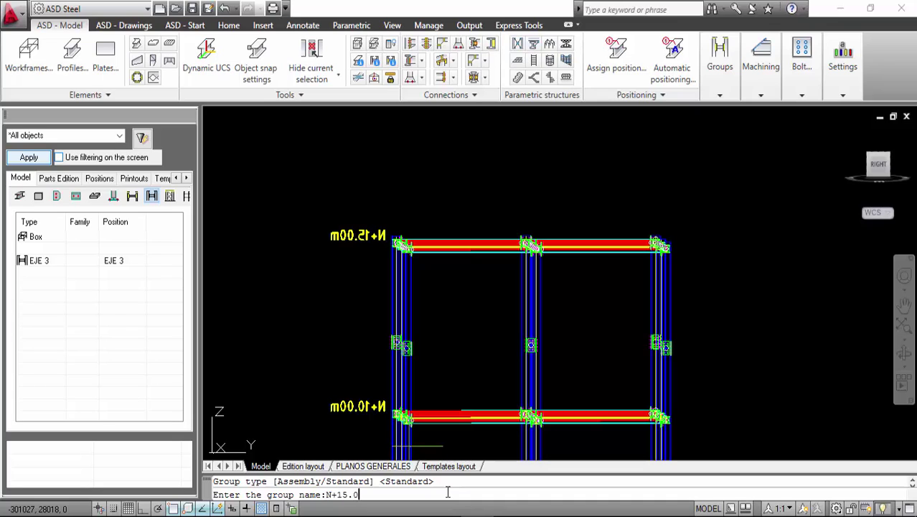
key(Return)
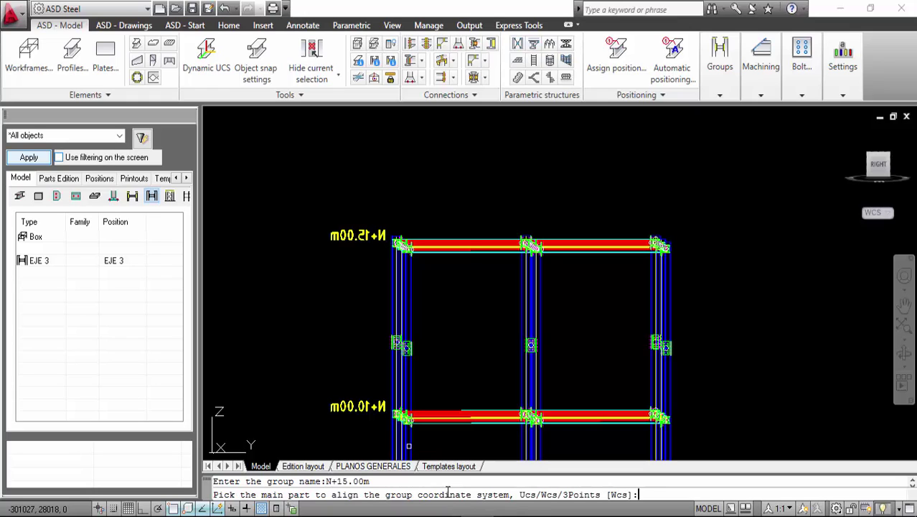
key(Return)
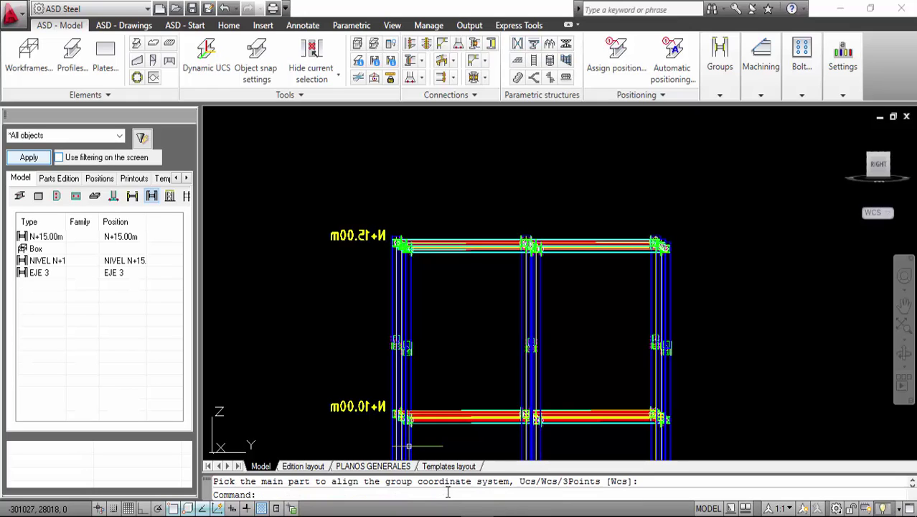
Select NIVEL N+15.00m in the Model list and widen the Type column to read full names.
right_click(46, 237)
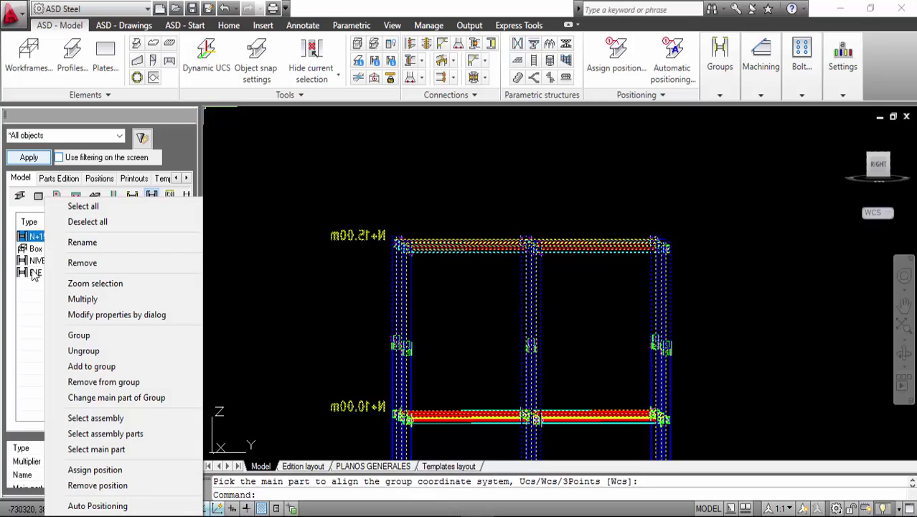
click(33, 262)
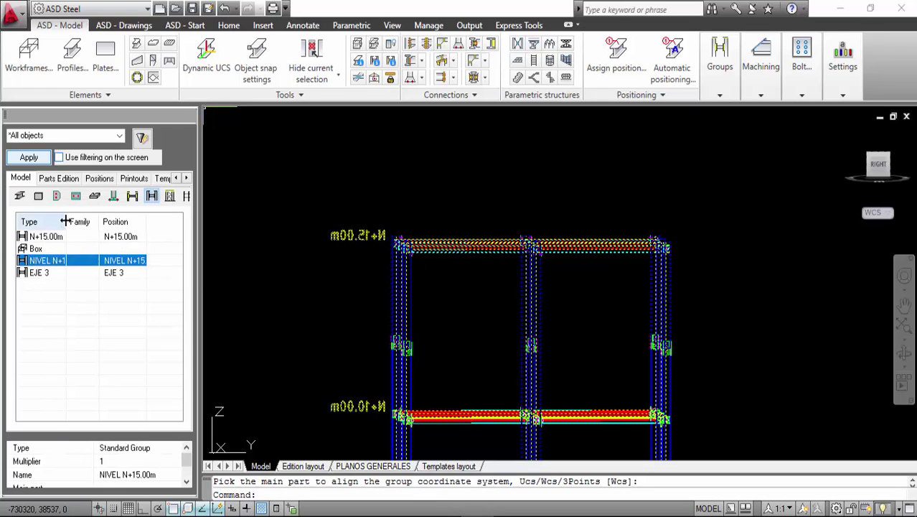
drag(67, 223, 87, 227)
right_click(72, 264)
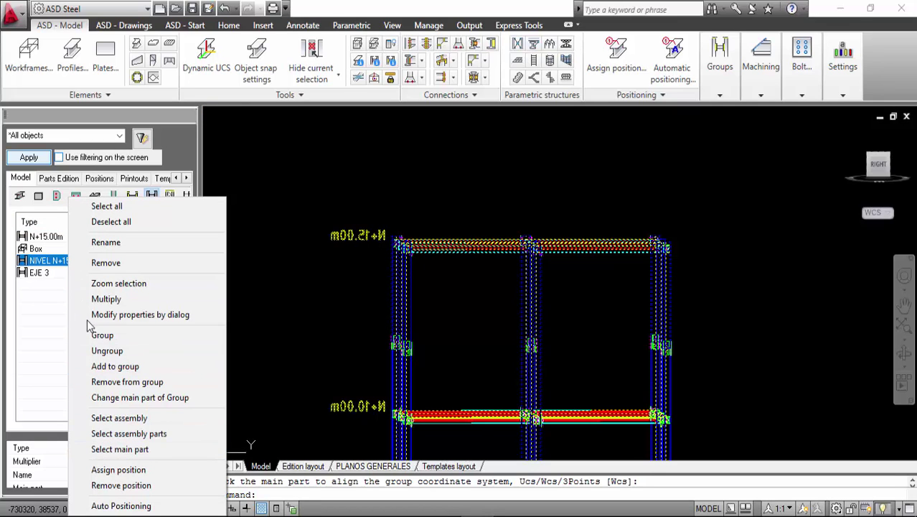
click(53, 290)
click(57, 262)
right_click(57, 266)
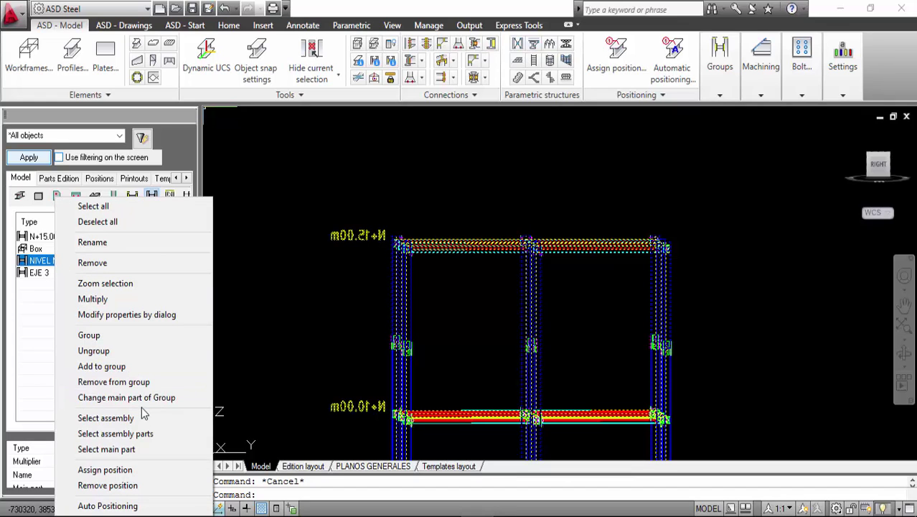
Remove the top-level beams from the NIVEL N+15.00m group.
click(137, 383)
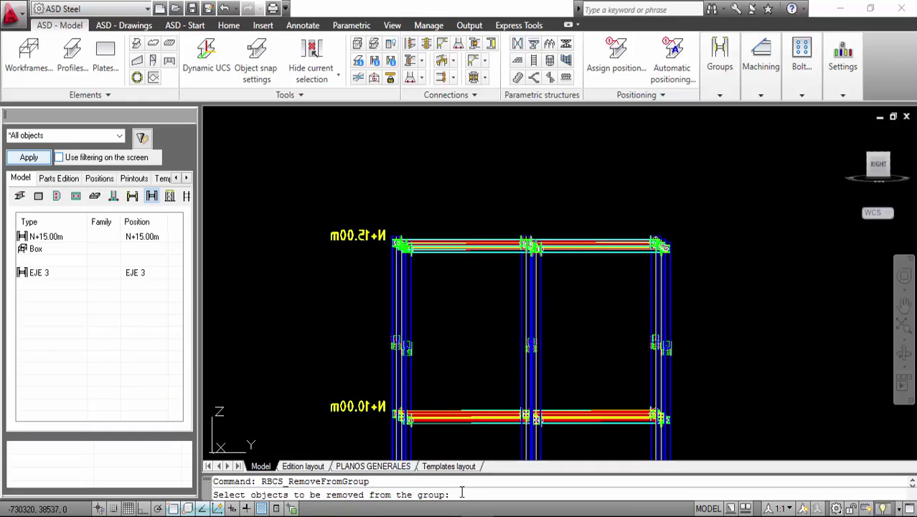
click(388, 221)
click(400, 222)
click(781, 255)
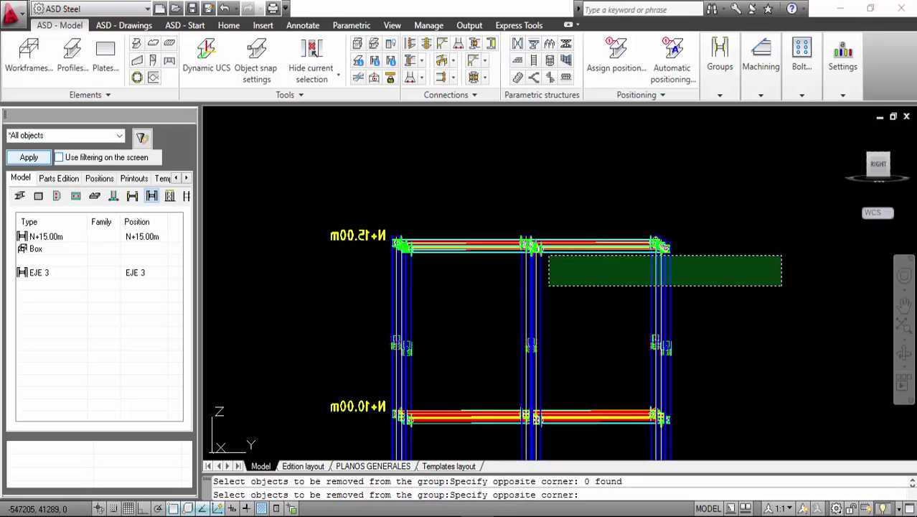
click(378, 211)
click(374, 204)
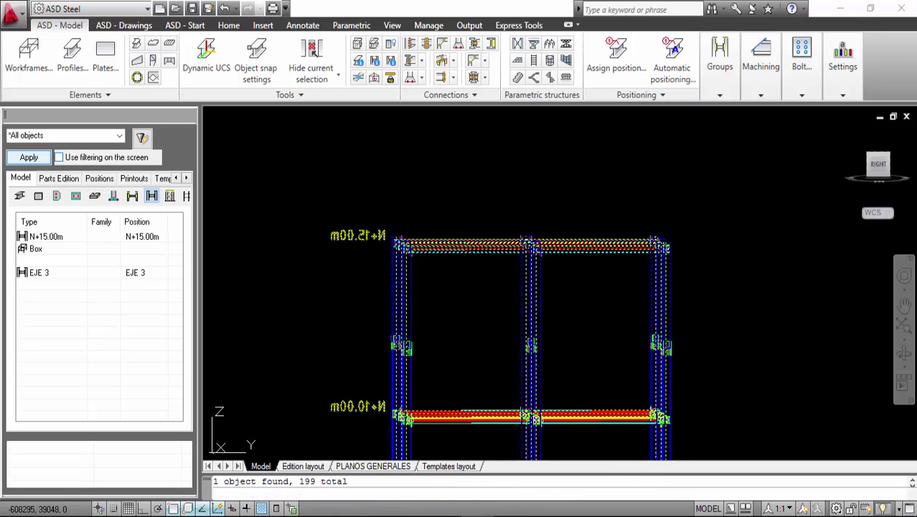
key(Return)
Delete the NIVEL N+15.00m positioning, confirming Sí, and show the groups of positions.
click(59, 263)
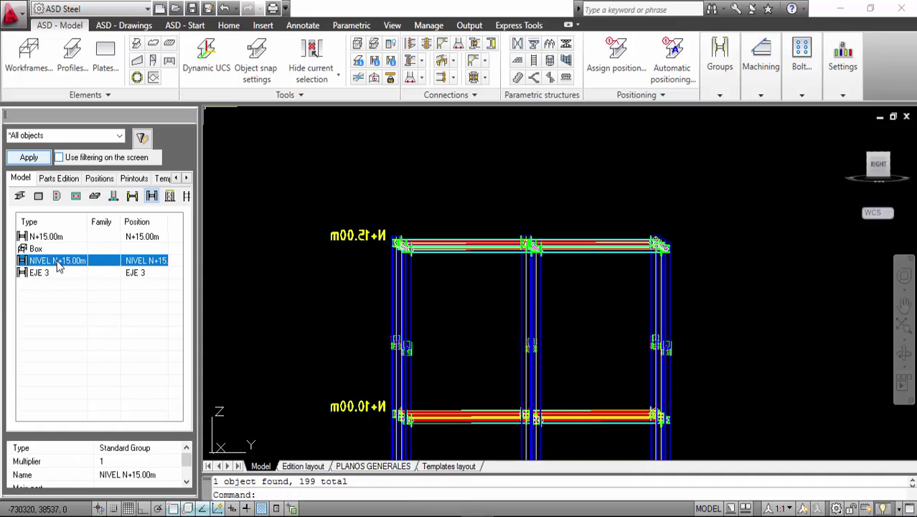
right_click(59, 263)
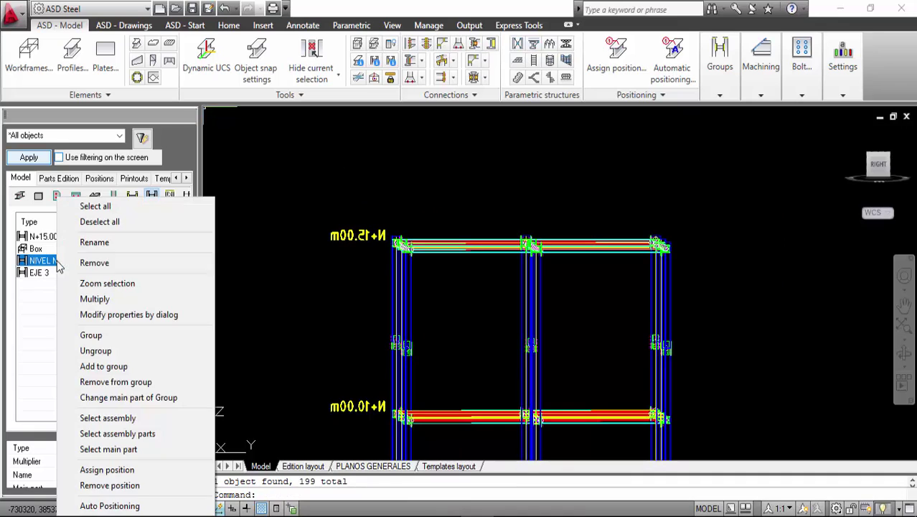
click(116, 262)
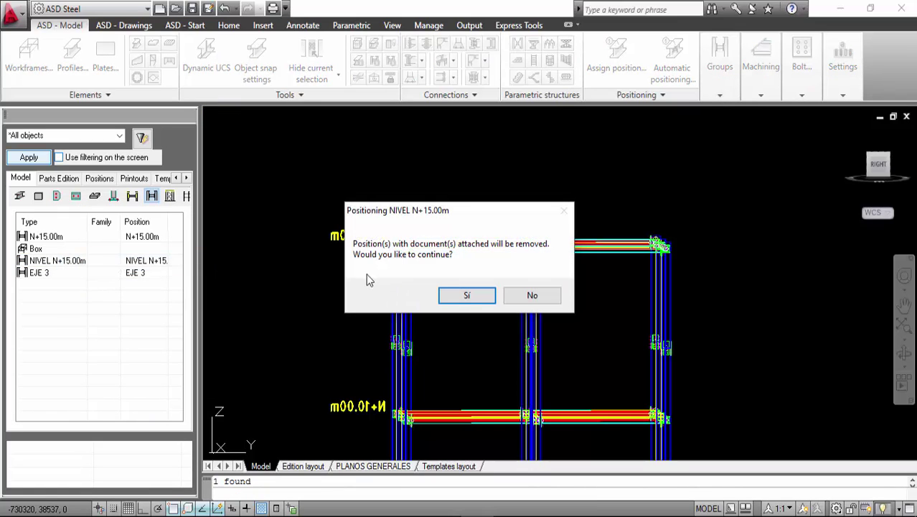
click(442, 293)
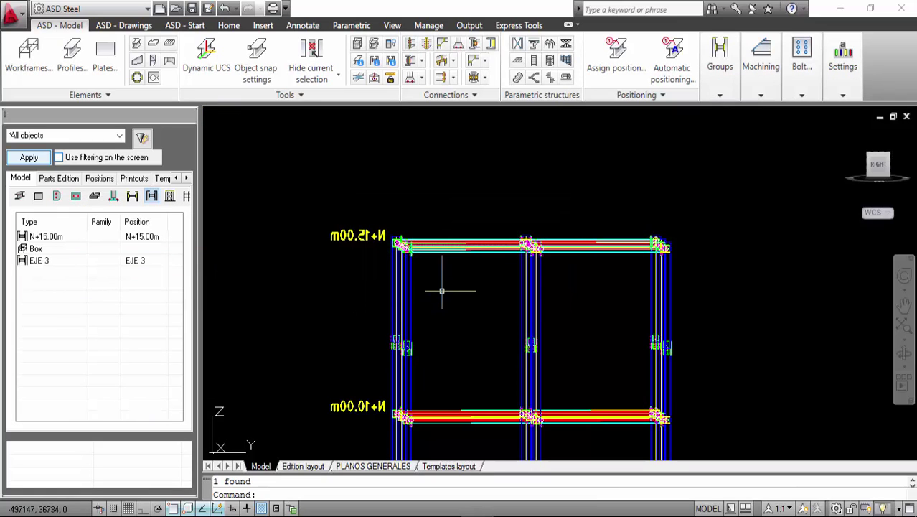
click(99, 180)
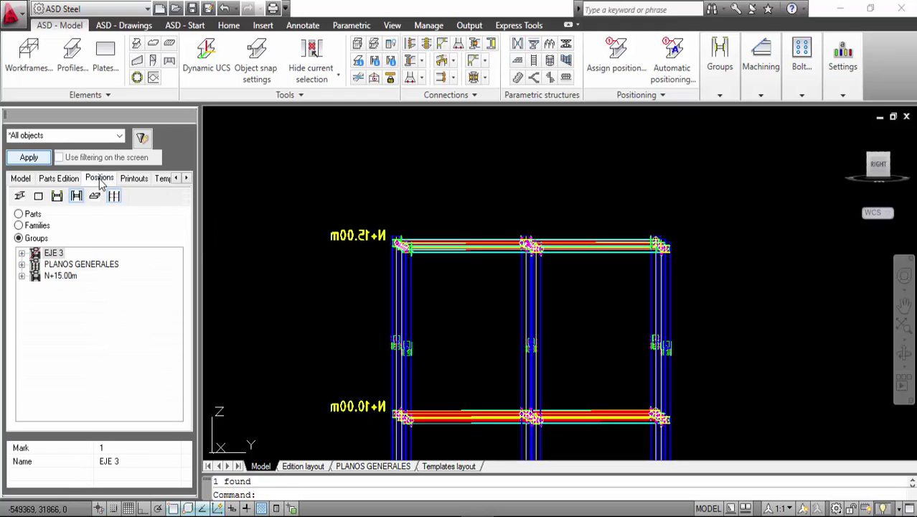
Run Update documents on the EJE 3 position group and wait for it to finish.
click(53, 254)
right_click(52, 255)
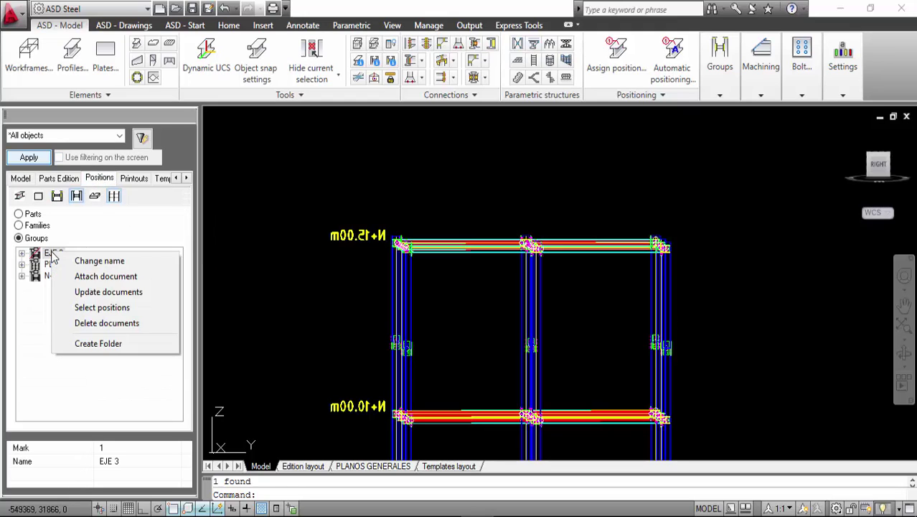
click(107, 292)
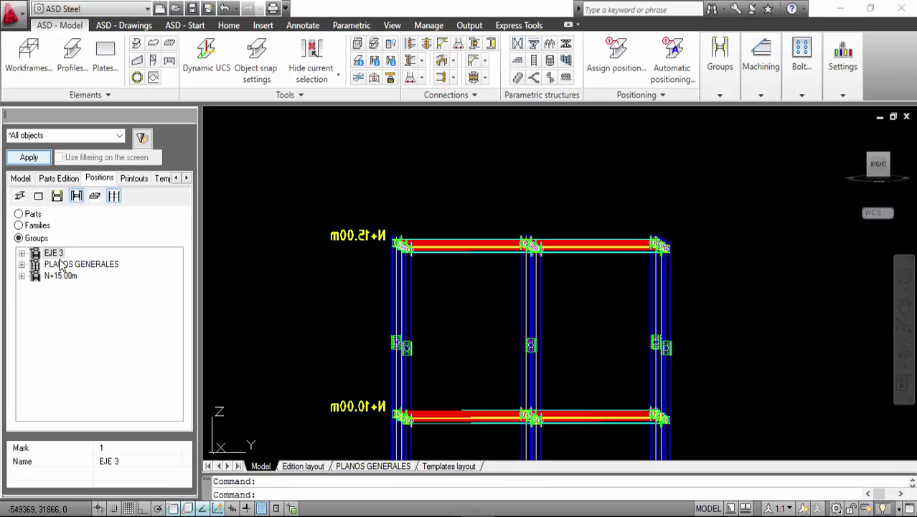
click(71, 277)
Attach a General arrangement - top view 1:50 drawing to the N+15.00m group.
right_click(71, 277)
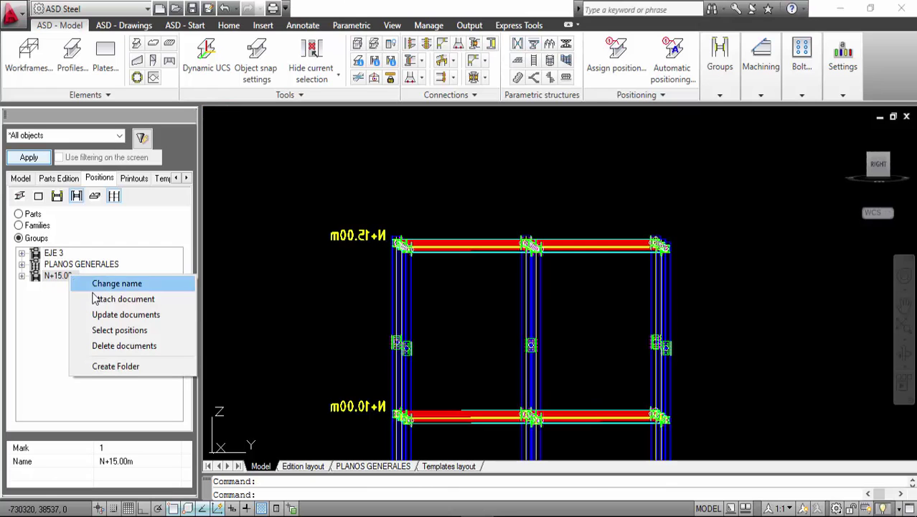
click(94, 299)
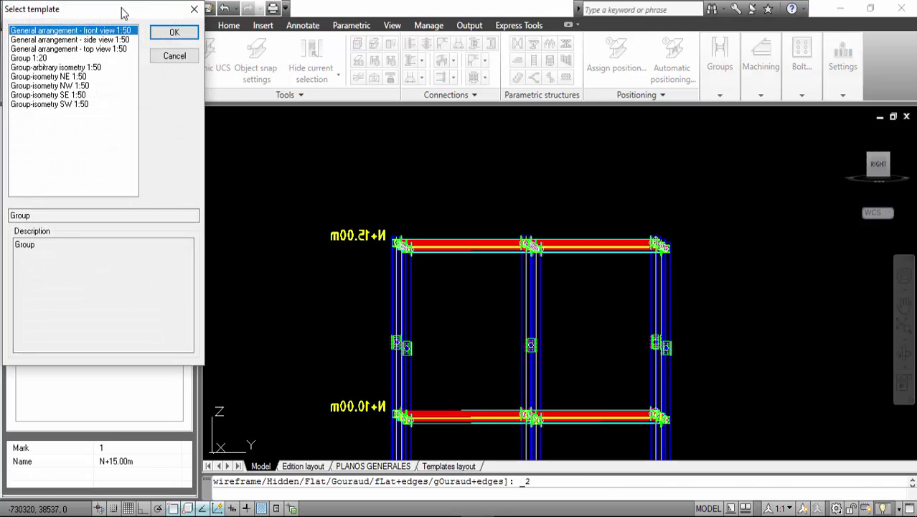
drag(180, 10, 440, 76)
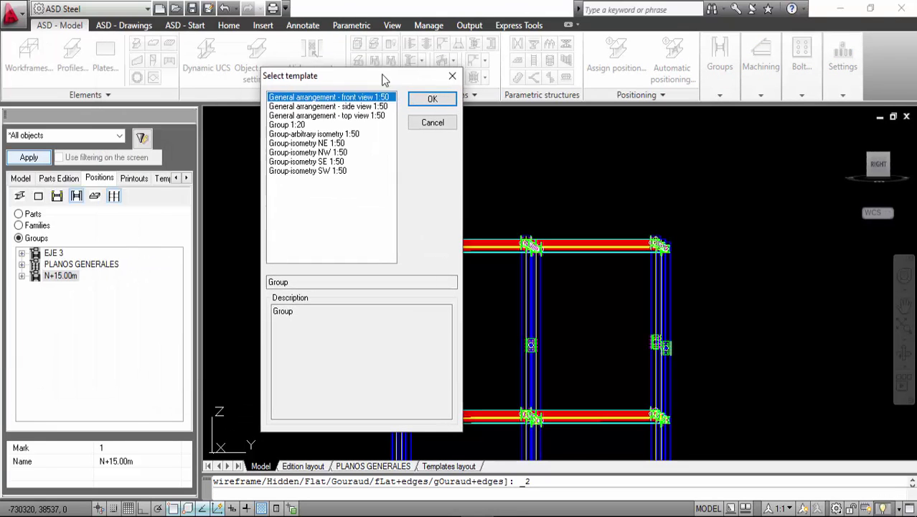
click(364, 117)
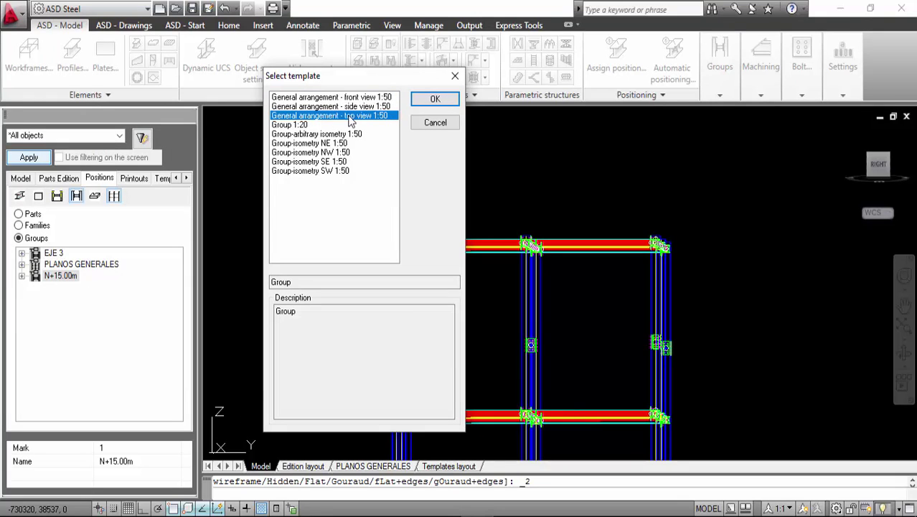
click(418, 102)
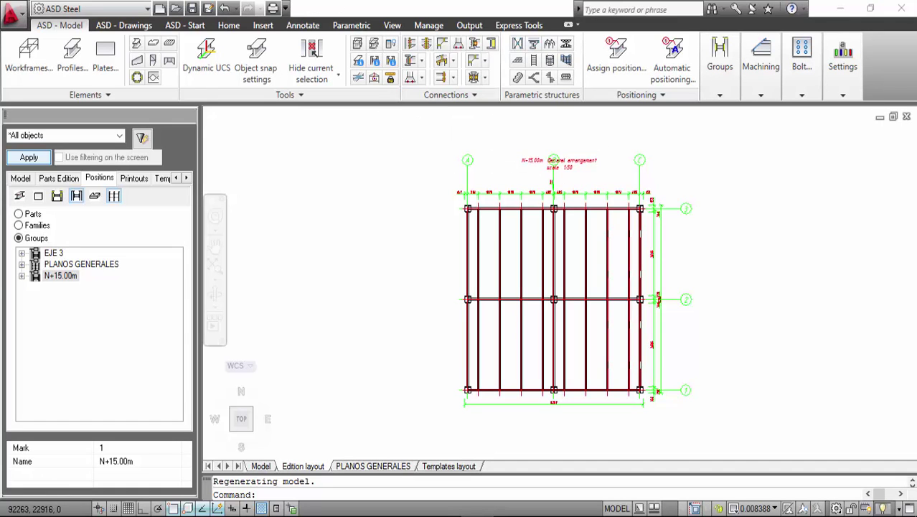
Move the drawing title text to the upper left of the plan.
scroll(574, 149, up, 1)
click(578, 181)
click(572, 170)
right_click(583, 145)
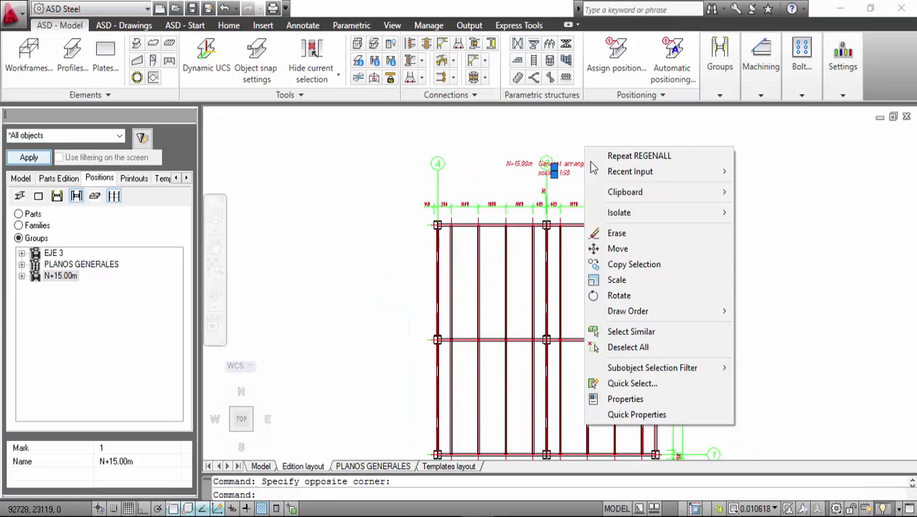
click(618, 248)
click(571, 163)
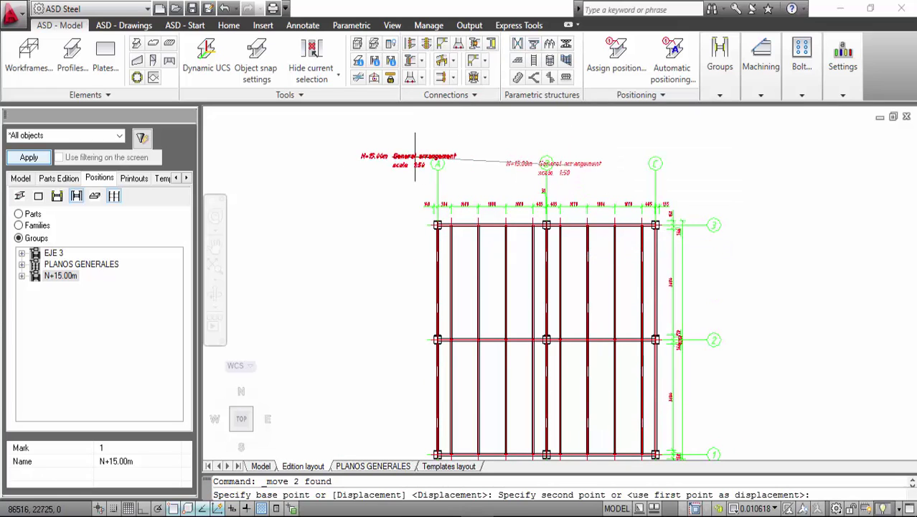
click(393, 141)
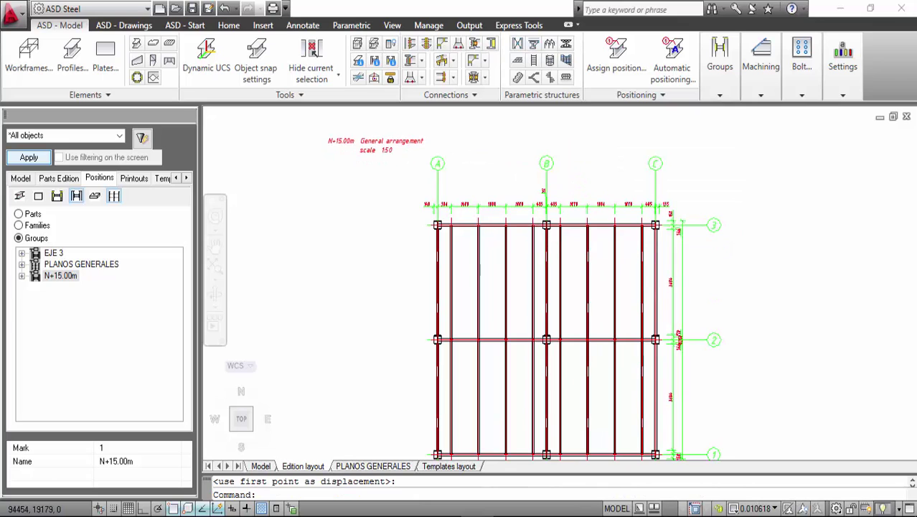
Inspect the framing plan and column-beam joint, then expand the N+15.00m group's contents.
mouse_move(632, 260)
middle_down()
mouse_move(577, 240)
mouse_move(583, 234)
middle_up()
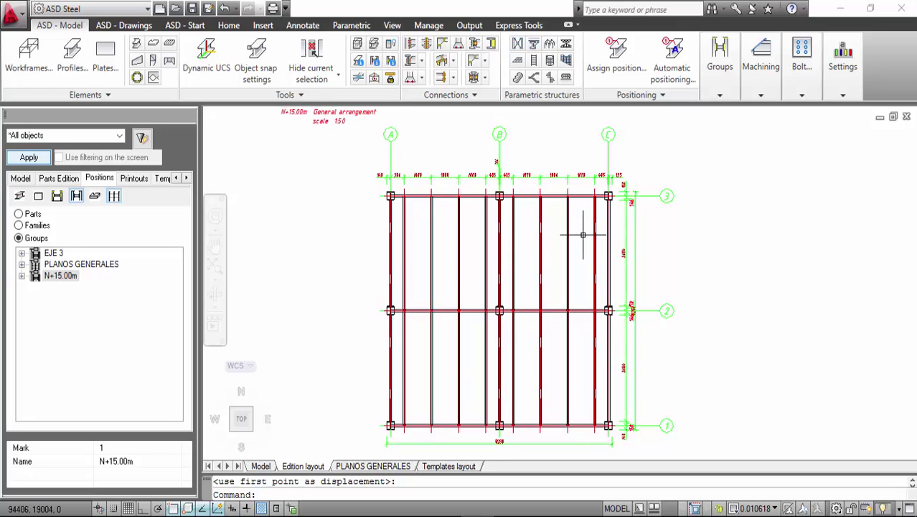
scroll(539, 165, up, 6)
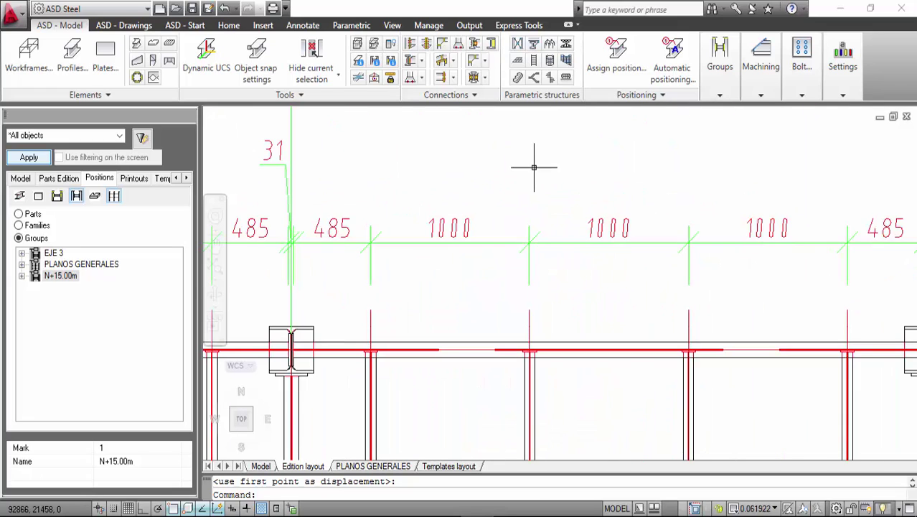
scroll(534, 169, down, 6)
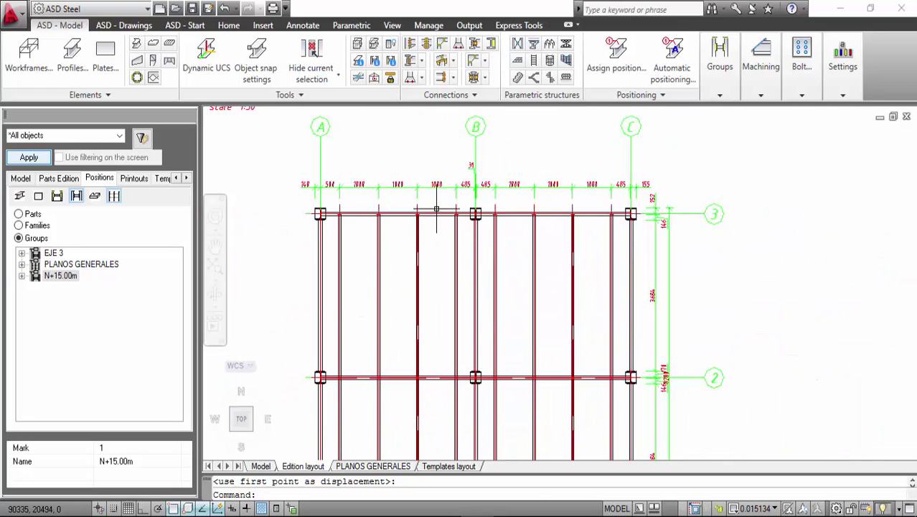
scroll(463, 202, up, 5)
scroll(472, 201, up, 6)
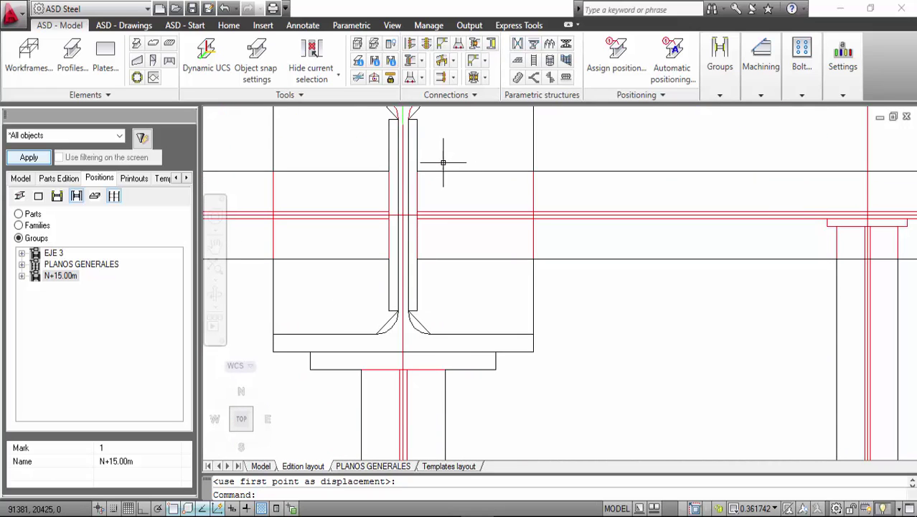
scroll(439, 161, up, 2)
middle_drag(420, 151, 494, 254)
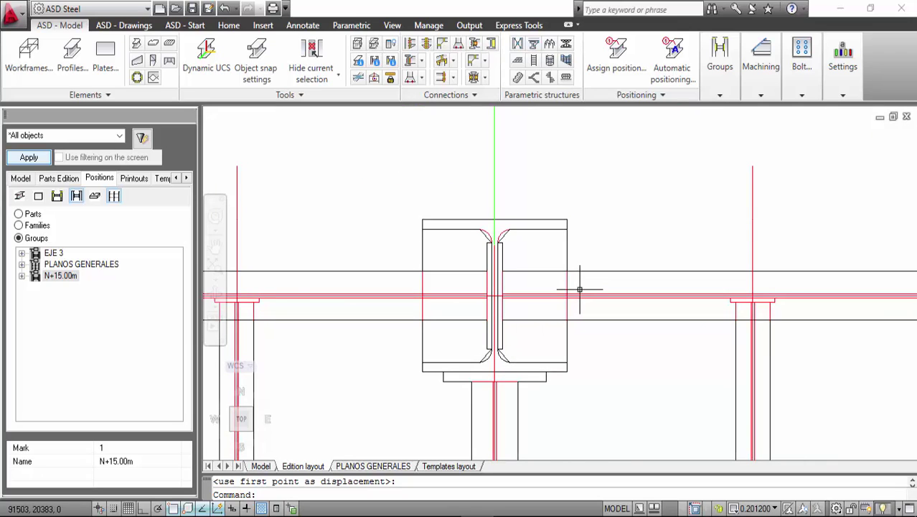
scroll(602, 246, down, 5)
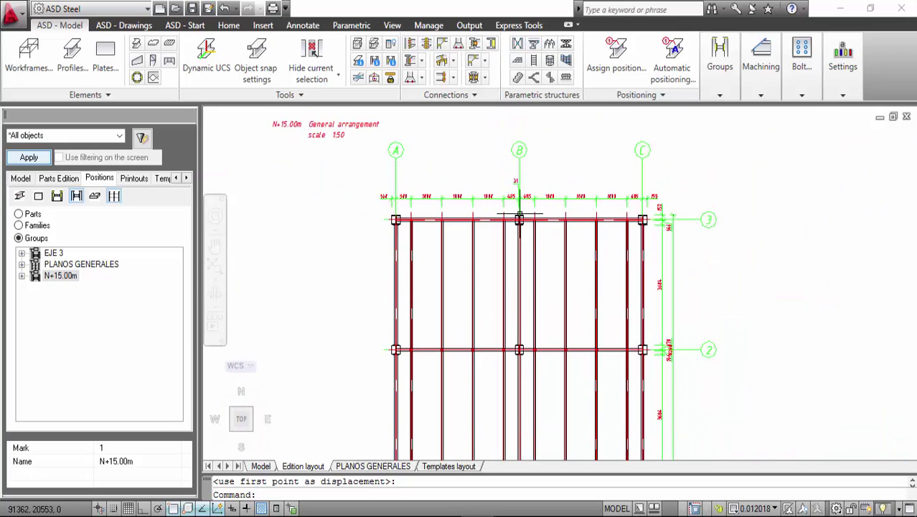
scroll(604, 242, down, 3)
middle_drag(604, 242, 555, 237)
scroll(549, 241, up, 3)
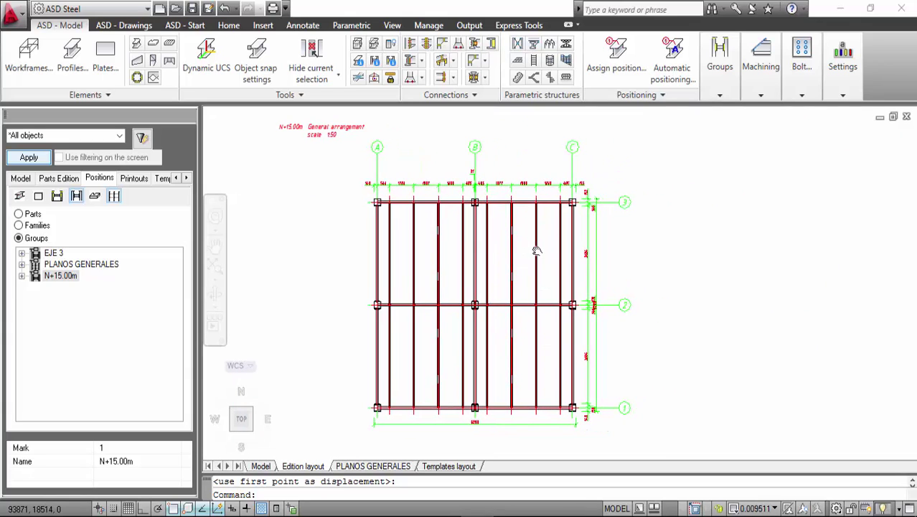
click(22, 276)
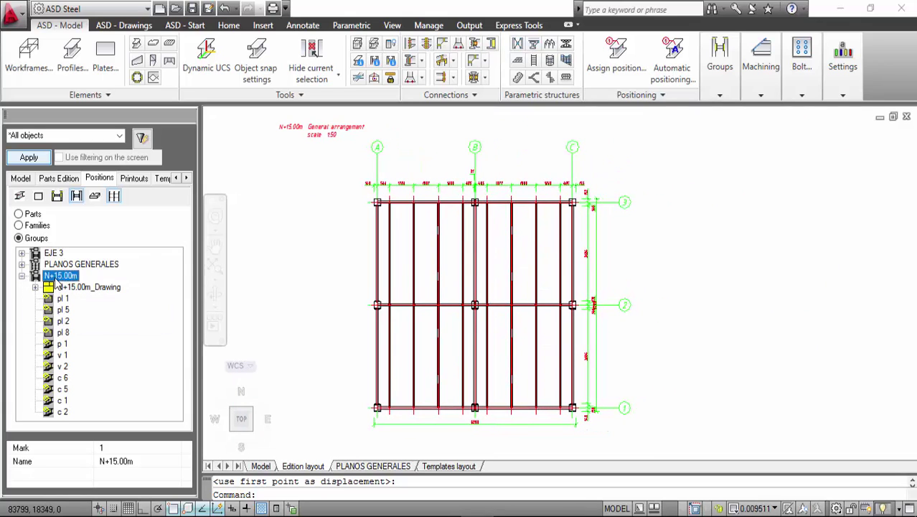
Attach a Group-isometry NE 1:50 drawing to the N+15.00m group.
right_click(73, 285)
click(91, 304)
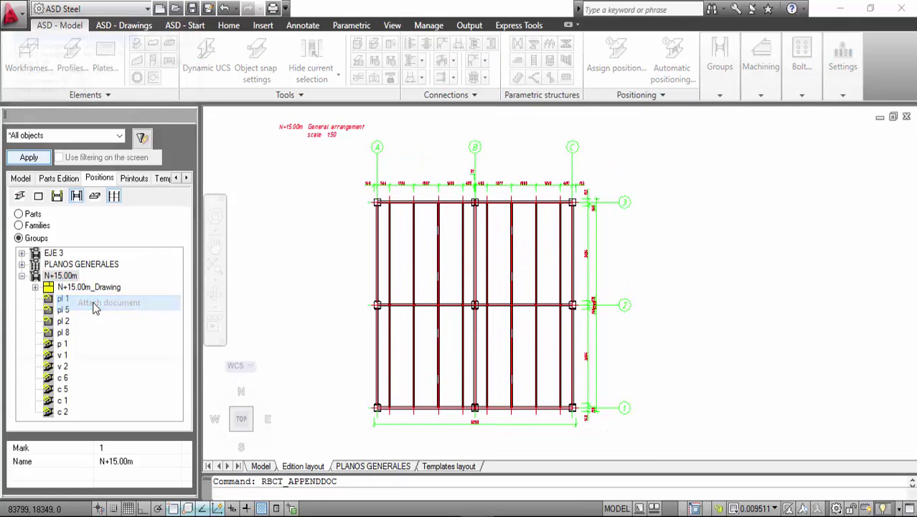
drag(106, 10, 353, 77)
click(301, 142)
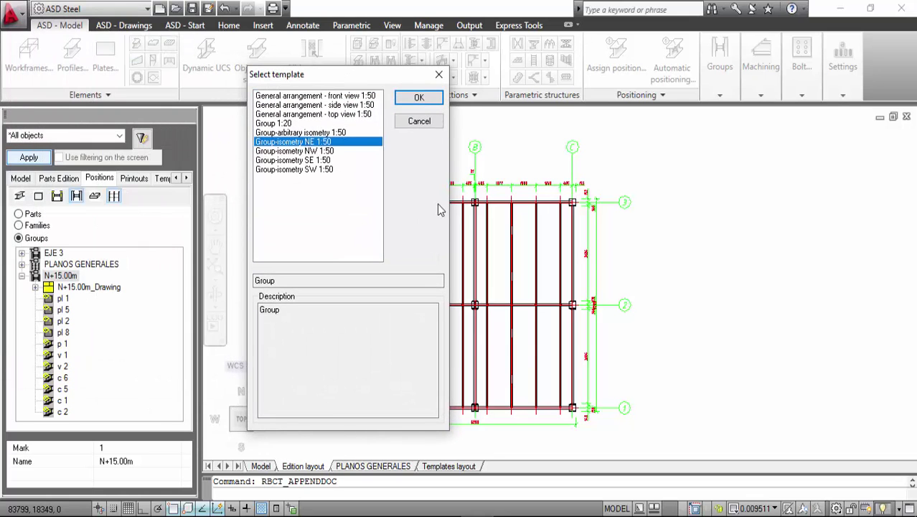
click(419, 98)
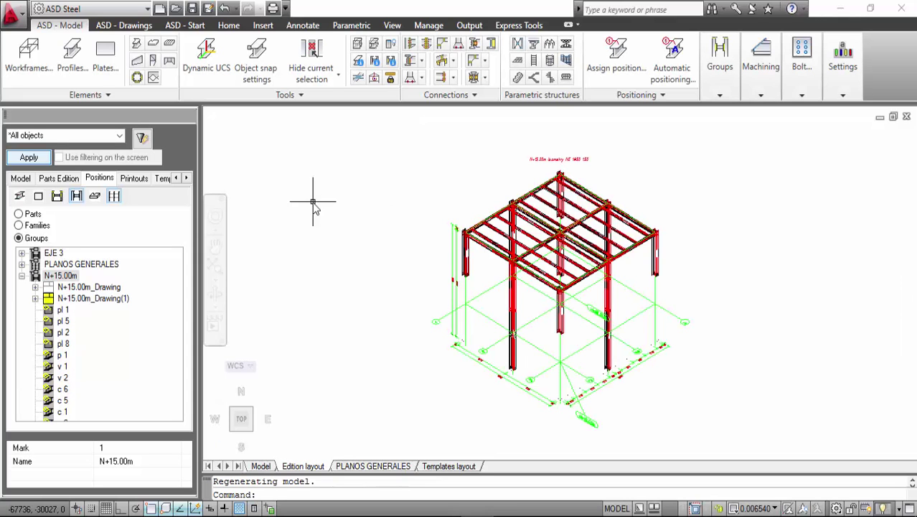
Select all frame members, then deselect and zoom out to the full isometric drawing.
scroll(560, 246, up, 6)
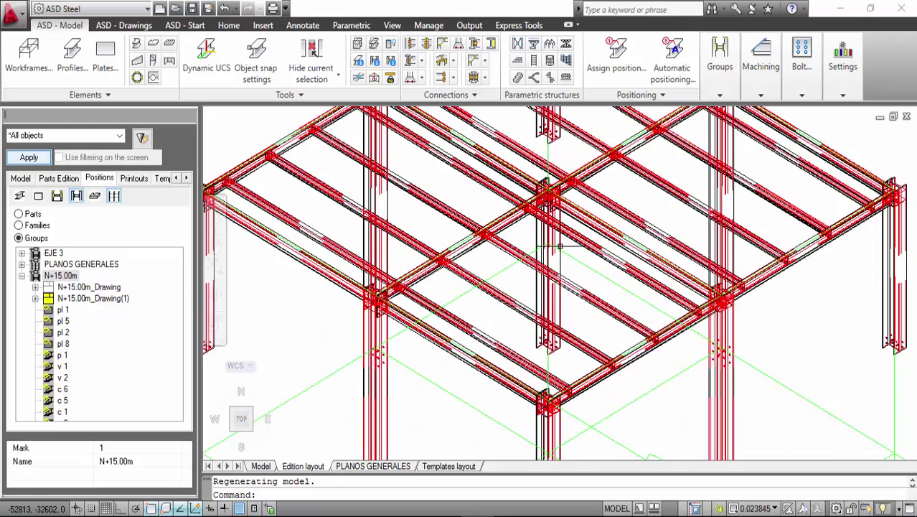
middle_drag(566, 248, 681, 239)
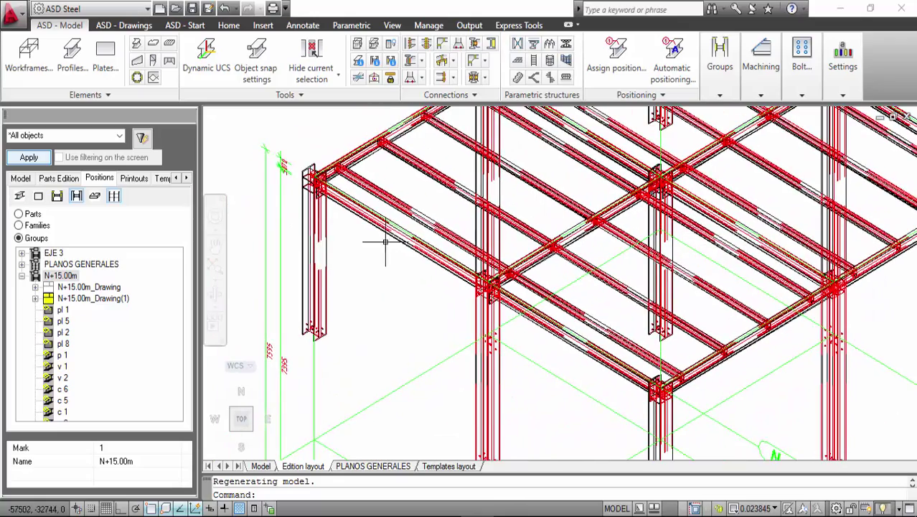
key(ctrl+a)
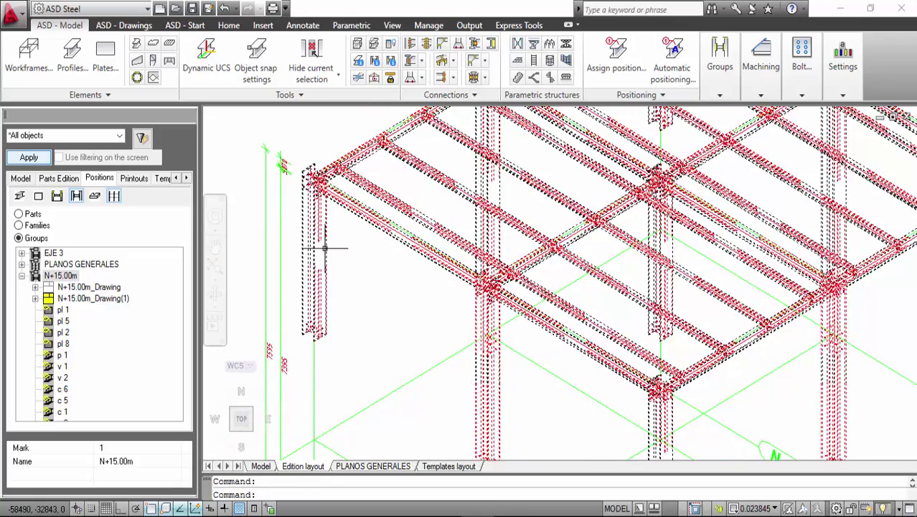
scroll(324, 248, down, 3)
scroll(329, 251, down, 3)
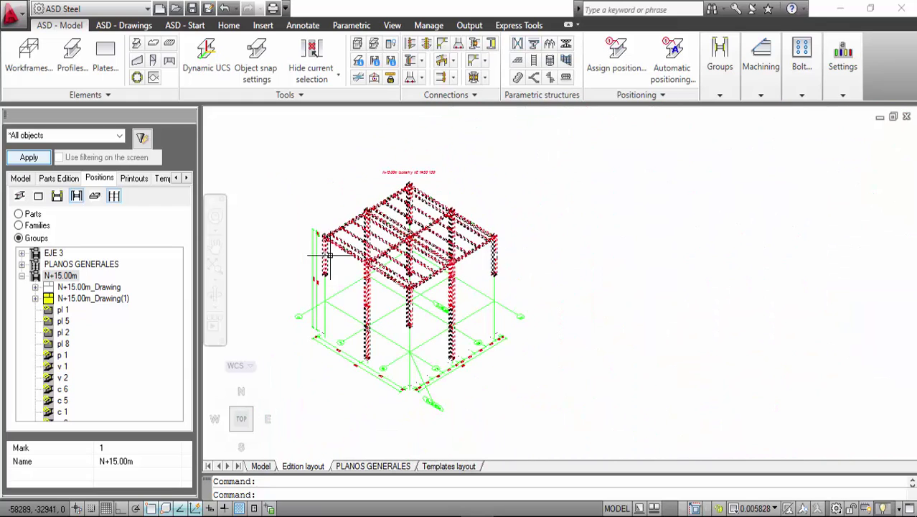
scroll(334, 255, down, 1)
scroll(335, 253, up, 3)
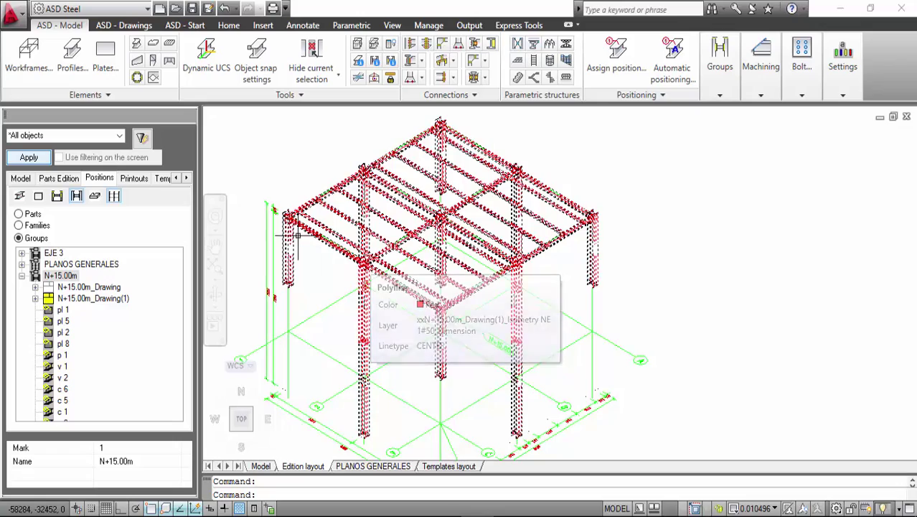
scroll(310, 237, up, 3)
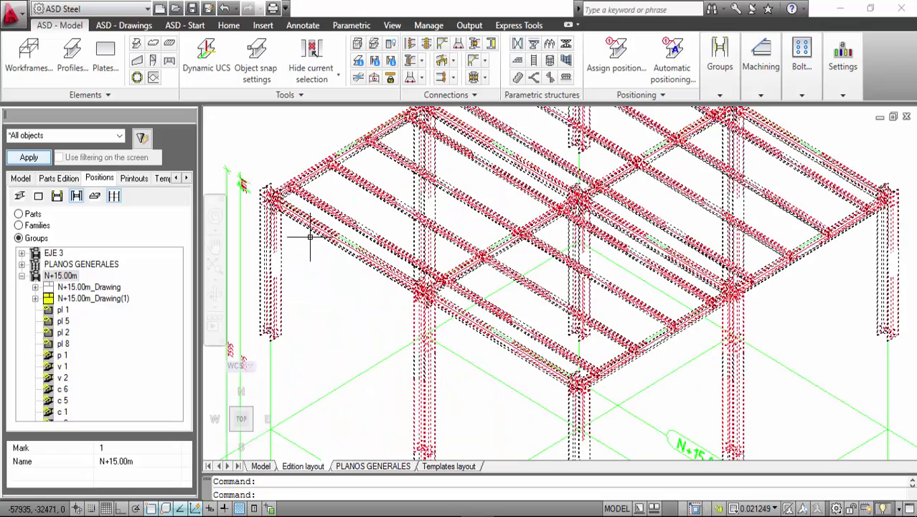
key(Escape)
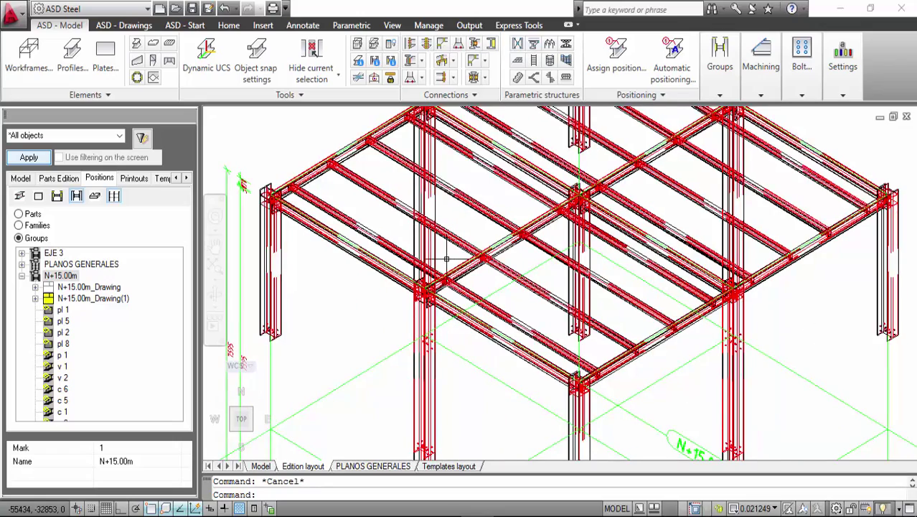
scroll(447, 259, down, 5)
middle_drag(635, 226, 614, 252)
scroll(674, 215, down, 2)
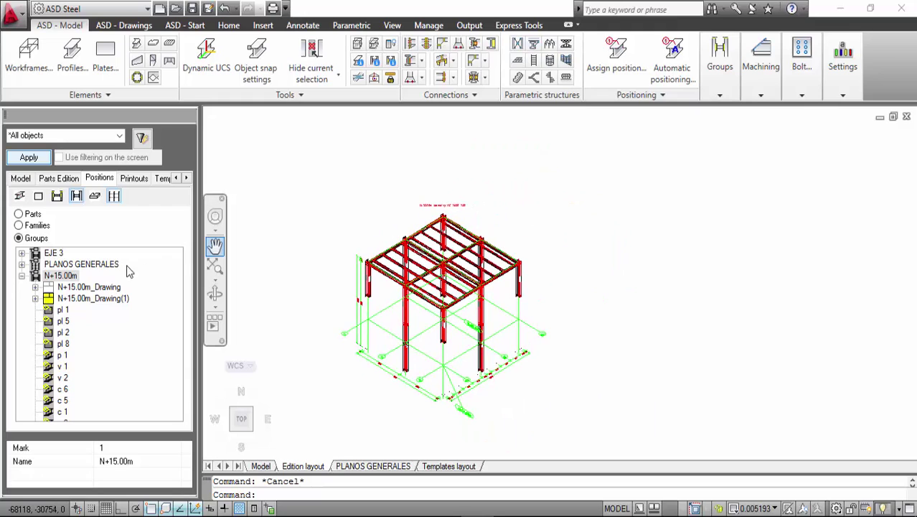
Collapse the N+15.00m group, return to model space and orbit to an isometric view.
click(22, 276)
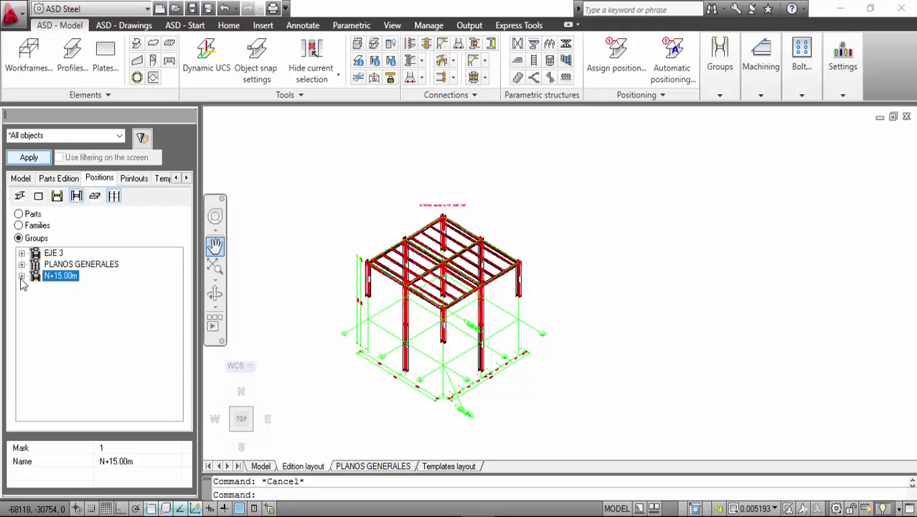
click(267, 466)
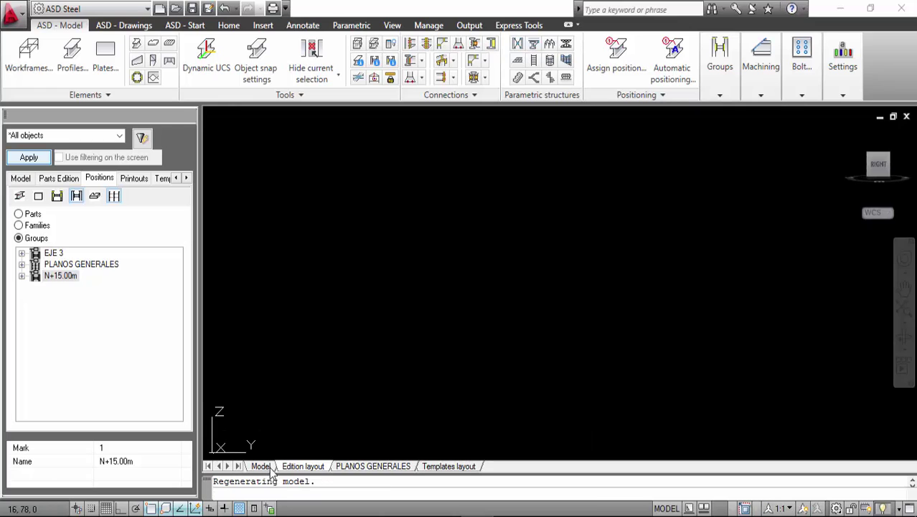
scroll(368, 328, down, 5)
scroll(556, 270, down, 1)
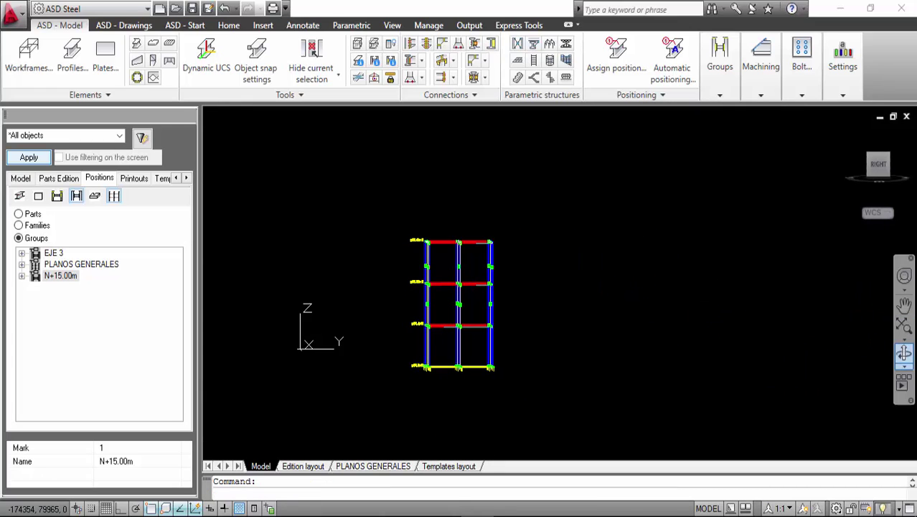
click(903, 352)
mouse_move(562, 249)
mouse_down()
mouse_move(592, 285)
mouse_move(558, 247)
mouse_up()
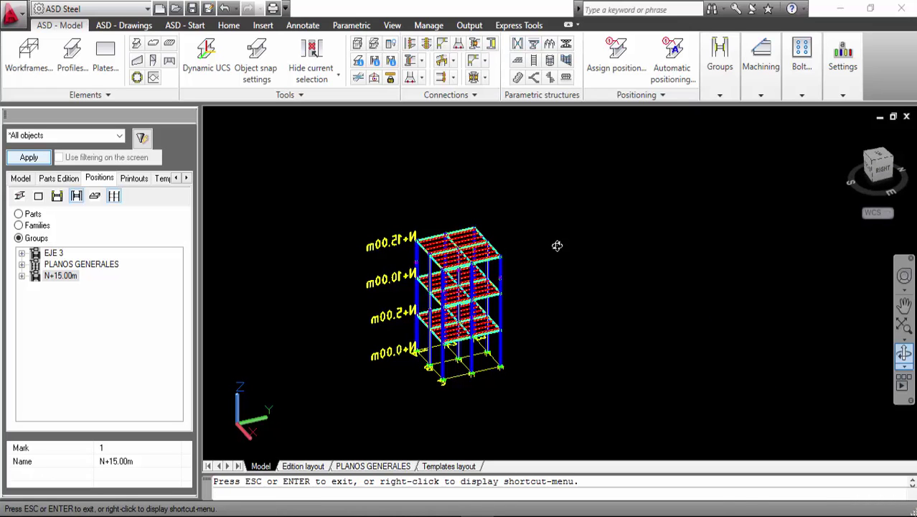
key(Escape)
Window-select the whole structure into a Standard group named ESTRUCTURA.
click(728, 100)
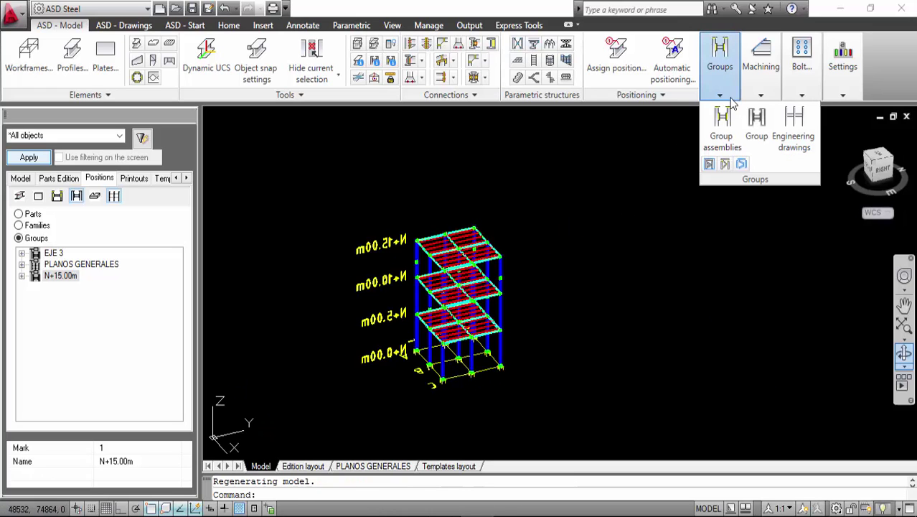
click(757, 122)
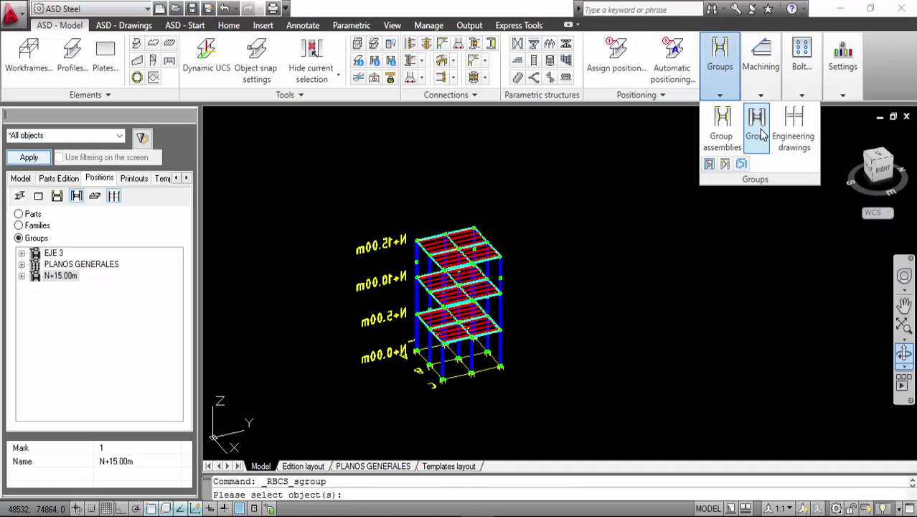
click(354, 180)
click(537, 404)
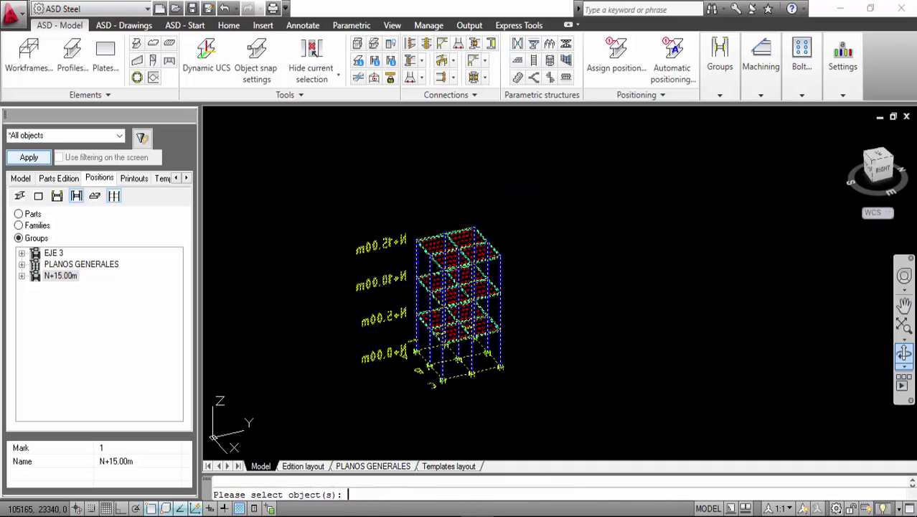
key(Return)
key(Return)
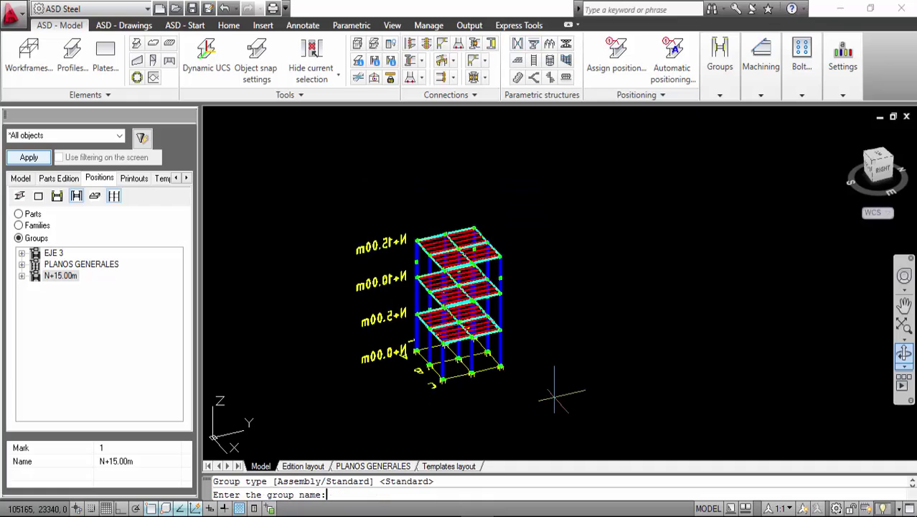
text(ESTRUCTURA)
key(Return)
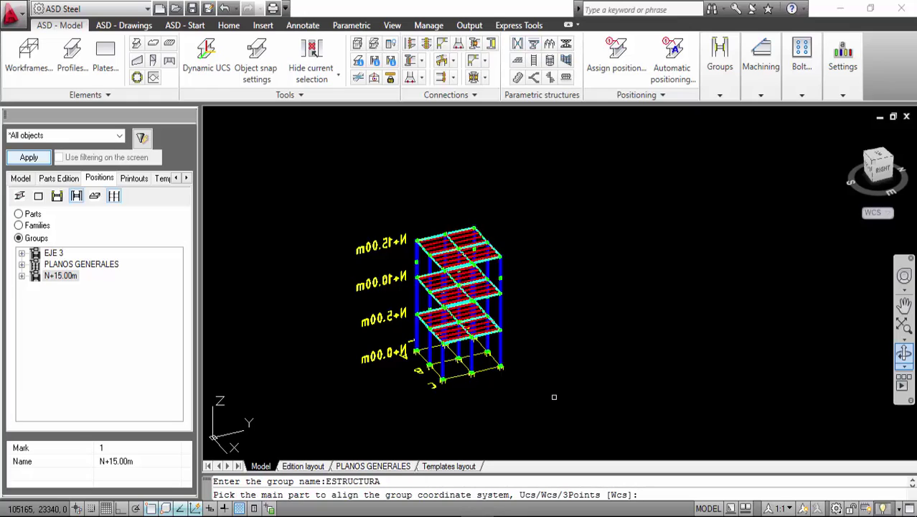
key(Return)
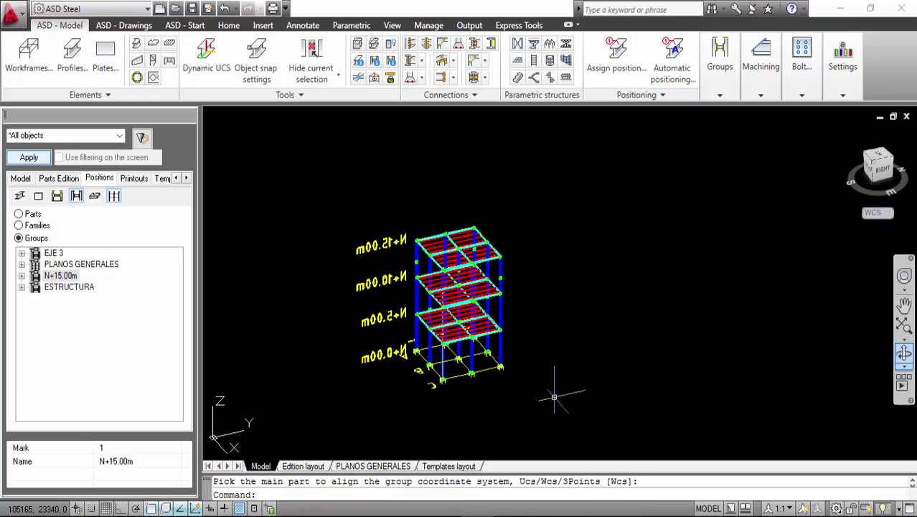
click(87, 290)
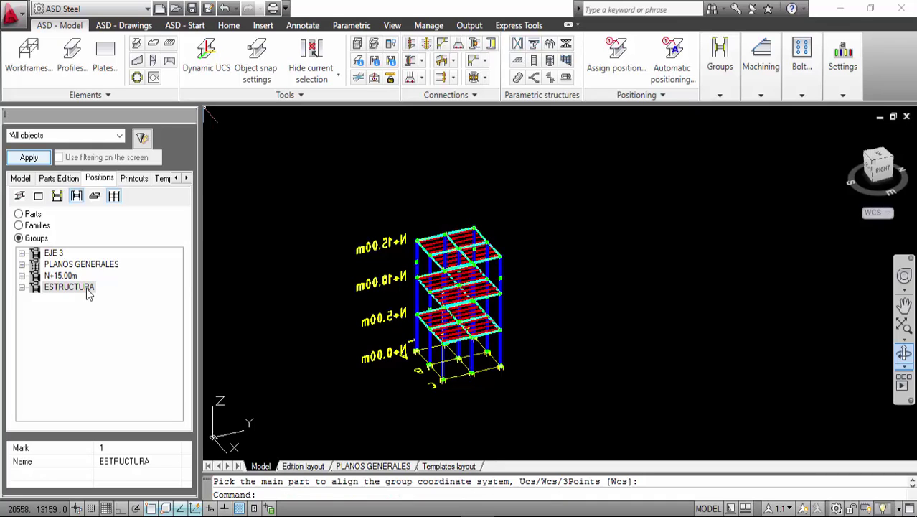
Attach a Group-arbitrary isometry 1:50 drawing to the ESTRUCTURA group.
right_click(88, 295)
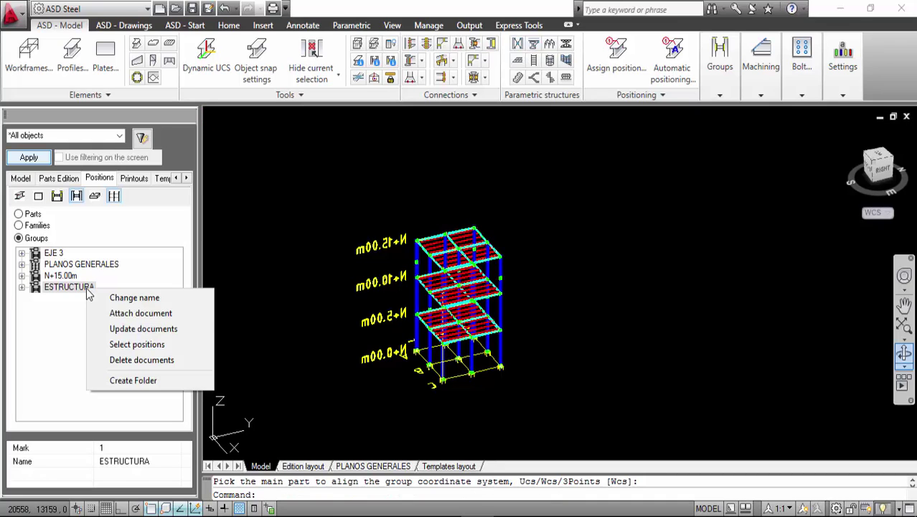
click(147, 314)
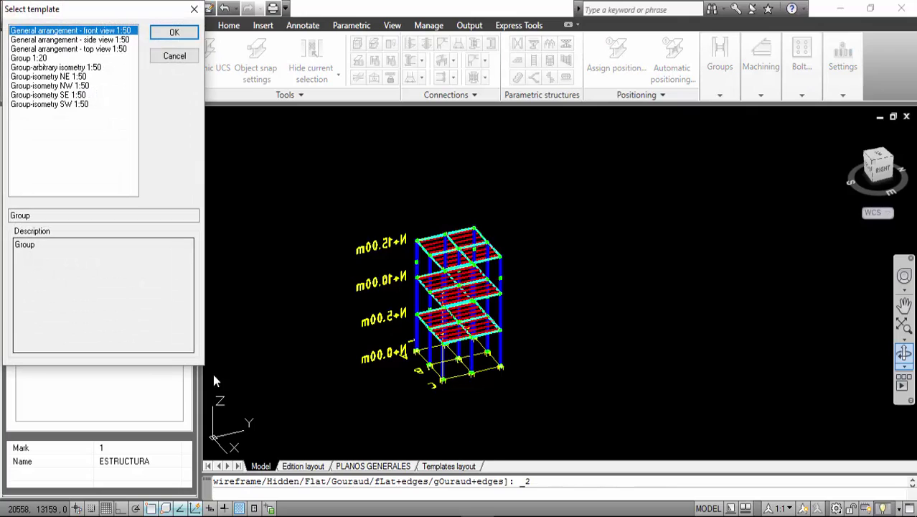
click(82, 68)
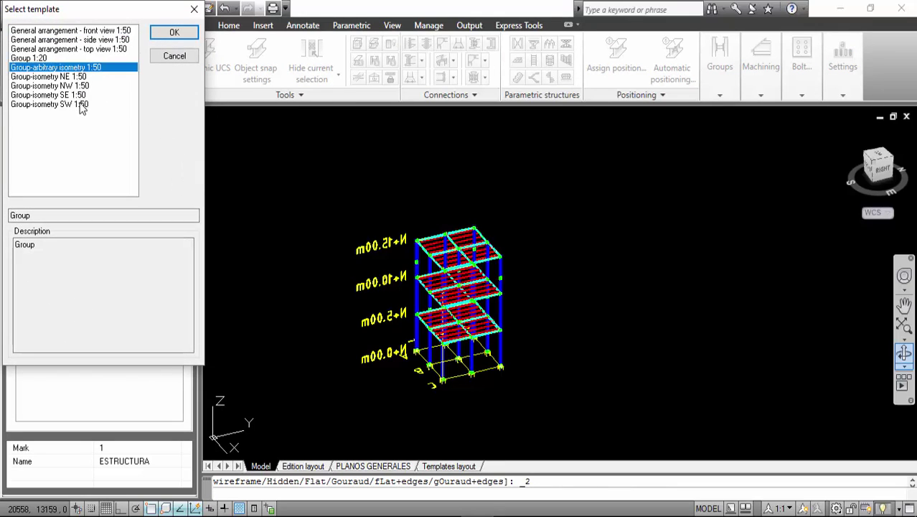
click(175, 32)
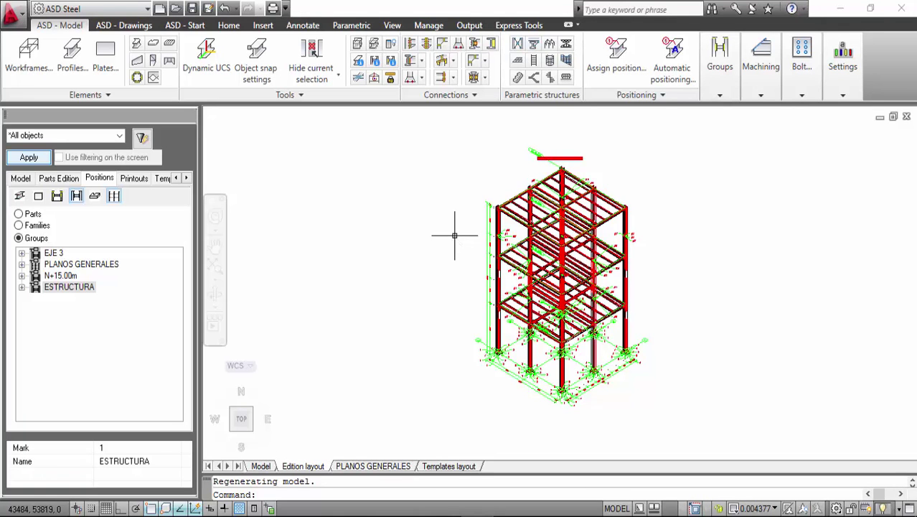
Zoom around the column bases to check labels, then return to model space with the Model list shown.
scroll(652, 240, up, 2)
scroll(652, 239, down, 1)
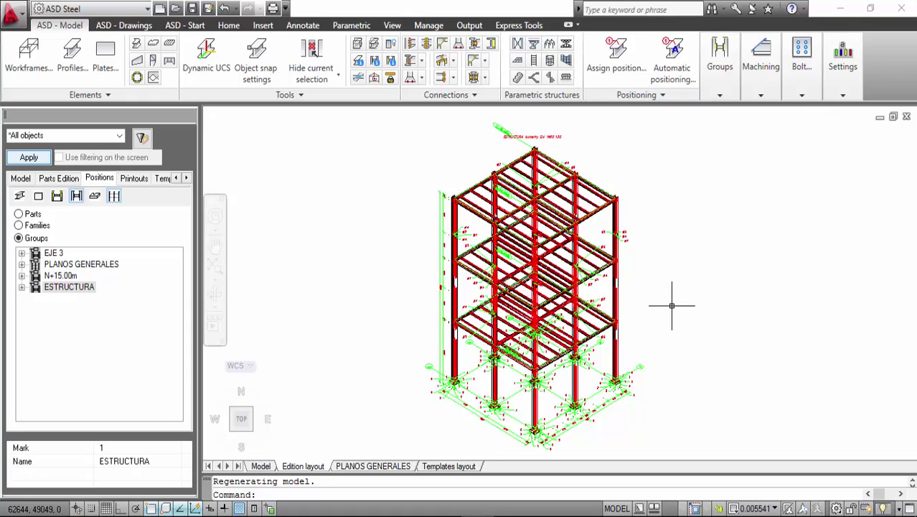
scroll(538, 407, up, 6)
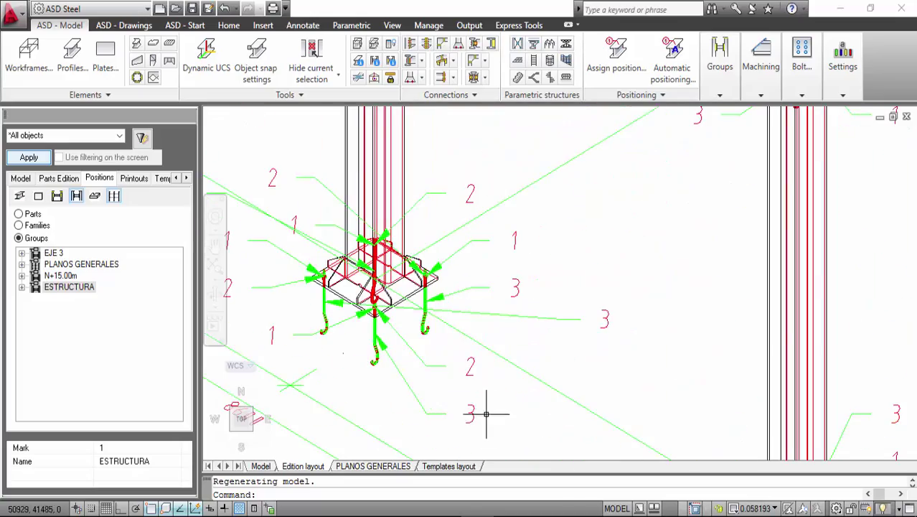
scroll(477, 315, down, 5)
scroll(449, 315, up, 3)
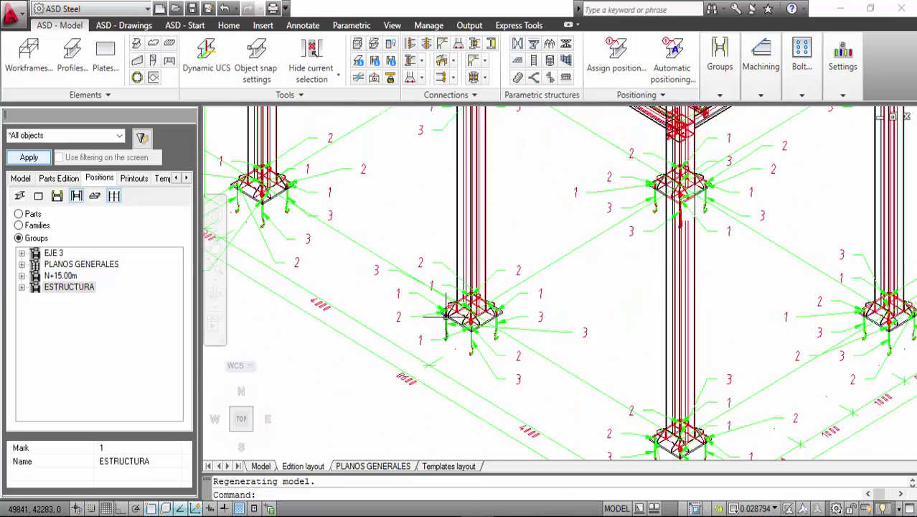
scroll(445, 315, up, 3)
scroll(445, 315, down, 9)
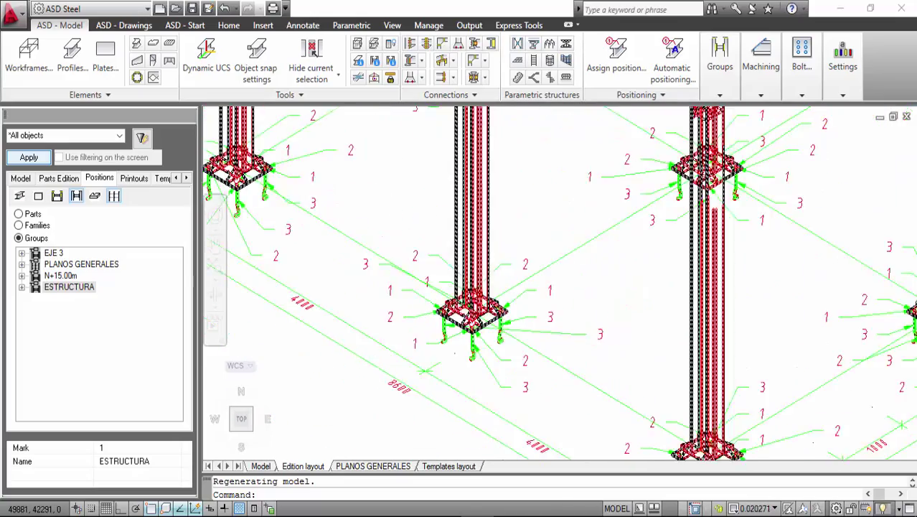
scroll(440, 312, down, 2)
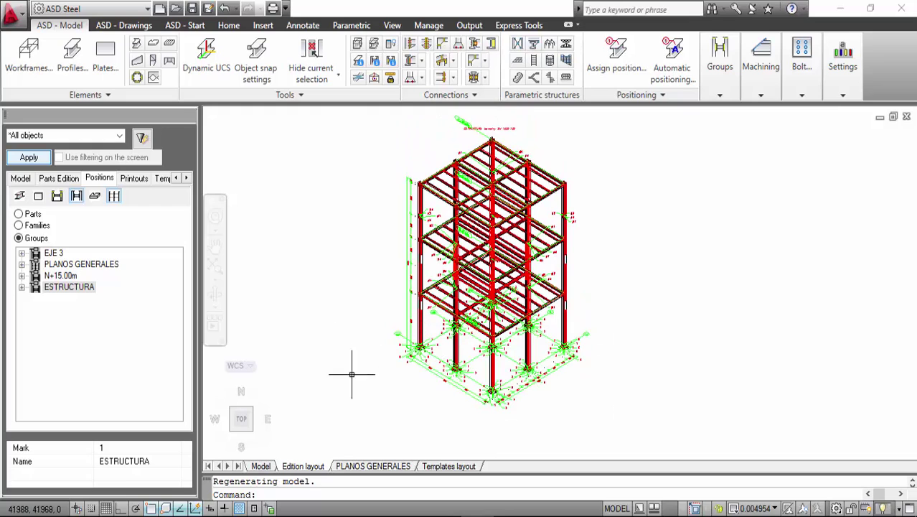
click(262, 466)
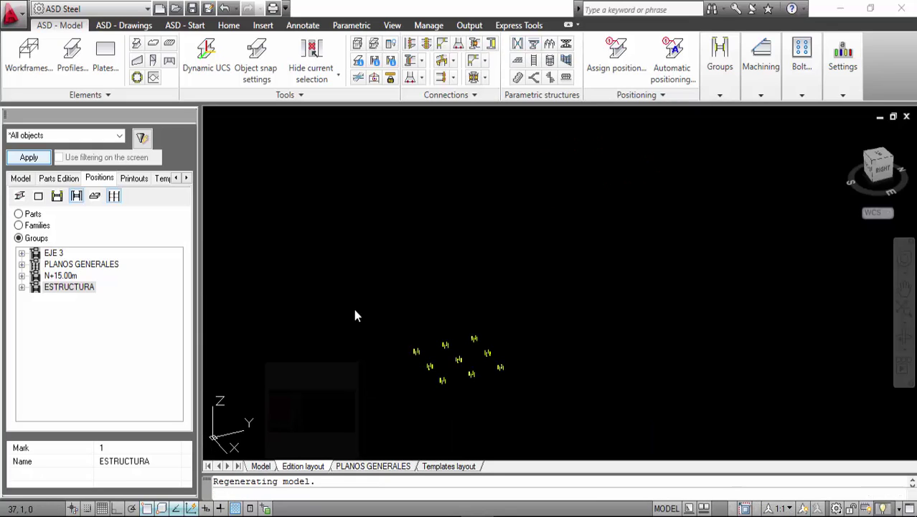
click(21, 179)
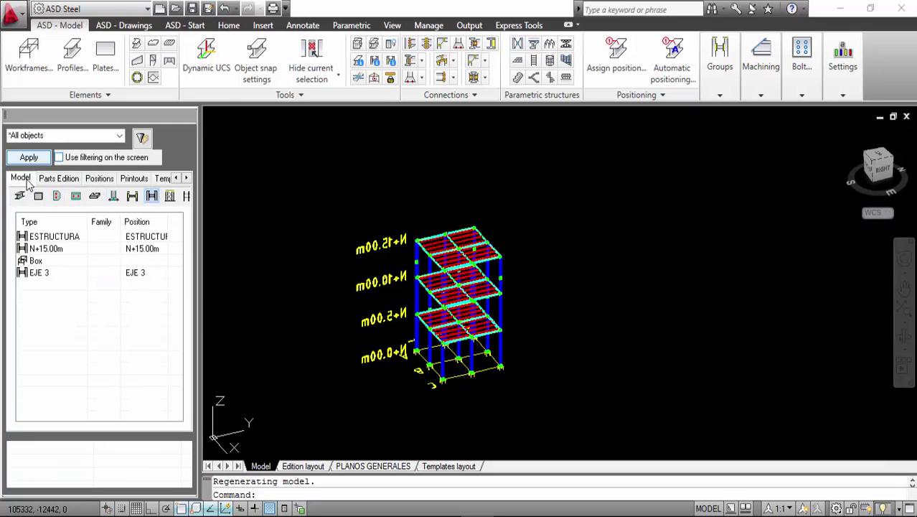
Switch the Positions filters to list part positions c 1 through v 3 and select c 1.
click(58, 180)
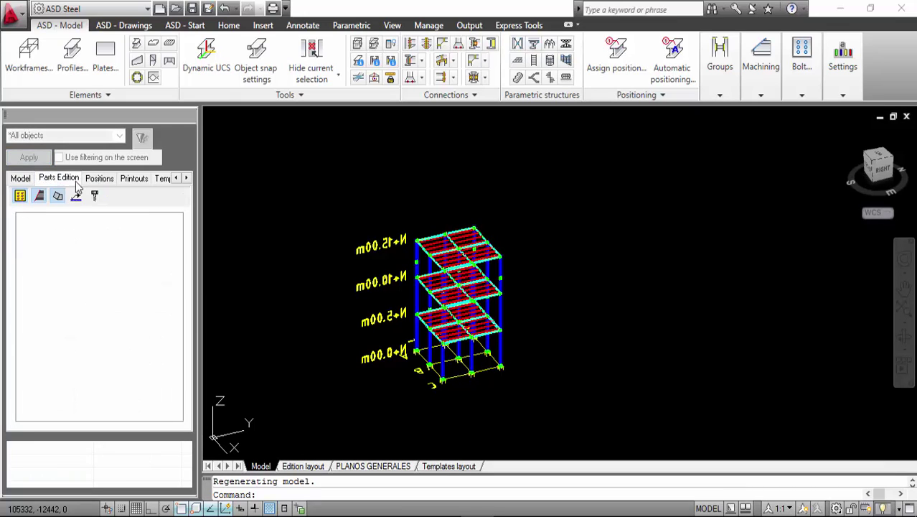
click(101, 180)
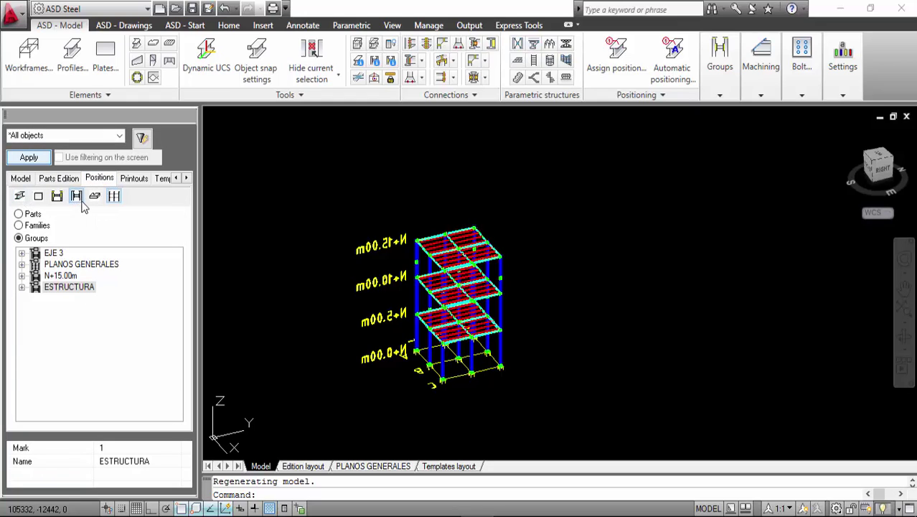
click(76, 196)
click(114, 196)
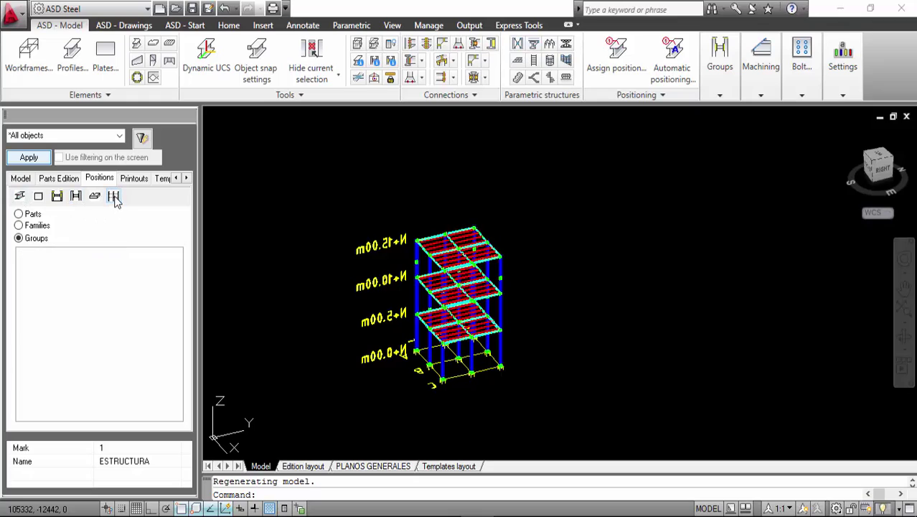
click(20, 198)
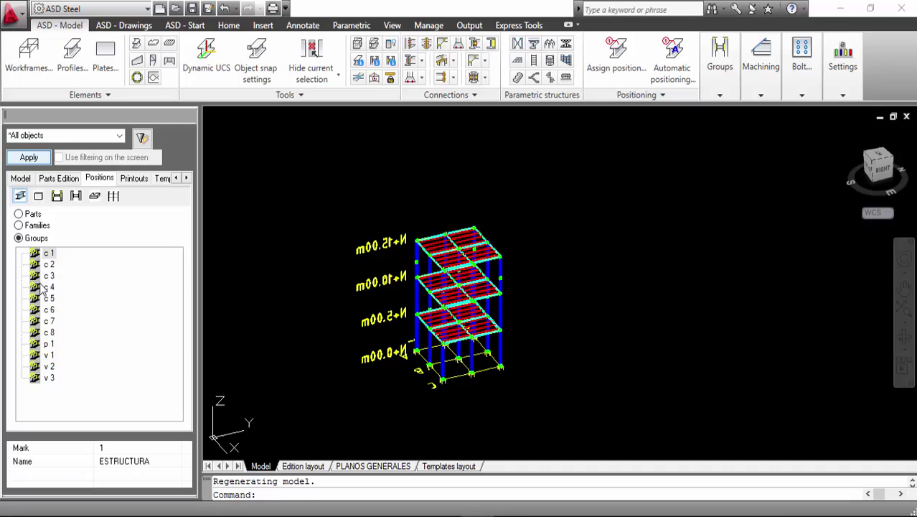
click(50, 255)
scroll(545, 304, up, 3)
click(549, 304)
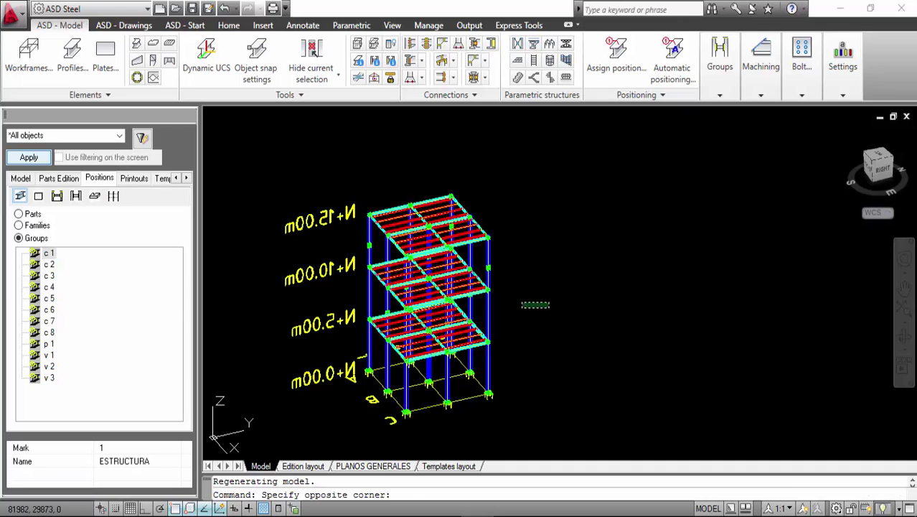
click(507, 305)
scroll(402, 323, up, 4)
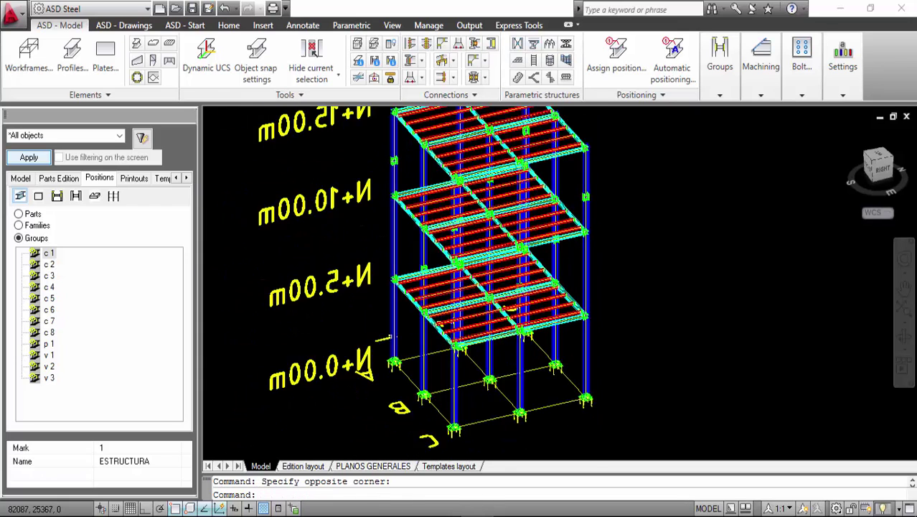
click(46, 255)
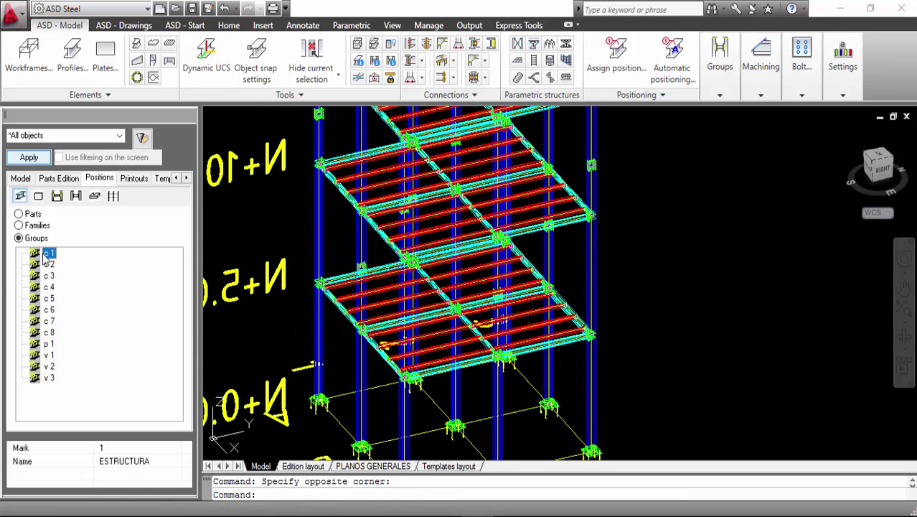
List the model's IPN 140 beams and Plate 10x196 plates in the Model tab.
click(21, 178)
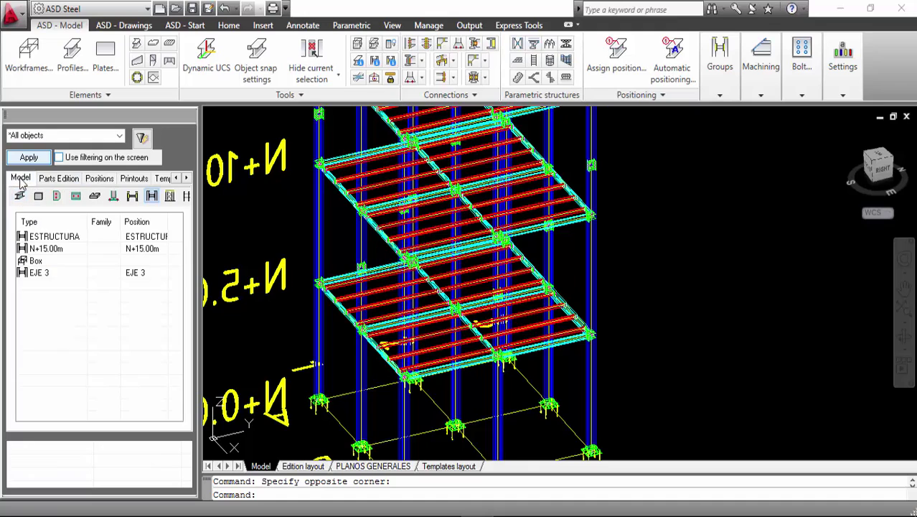
click(21, 198)
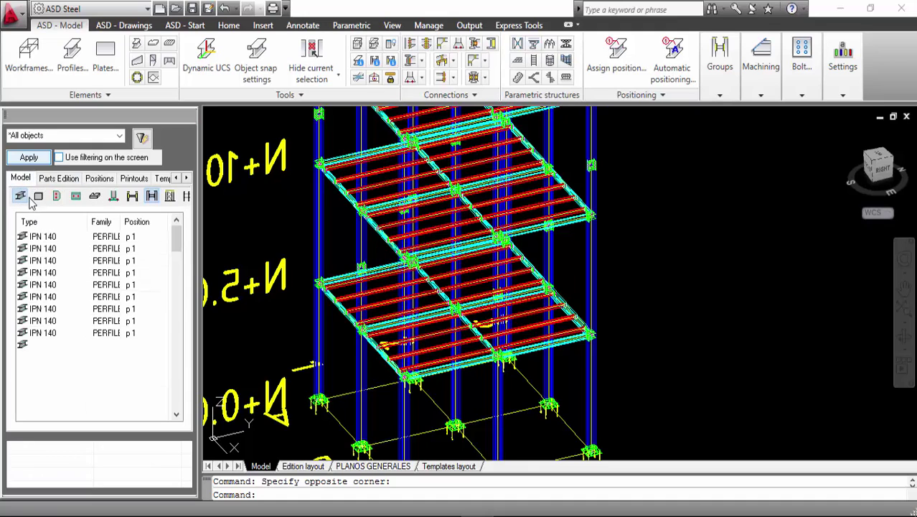
click(76, 198)
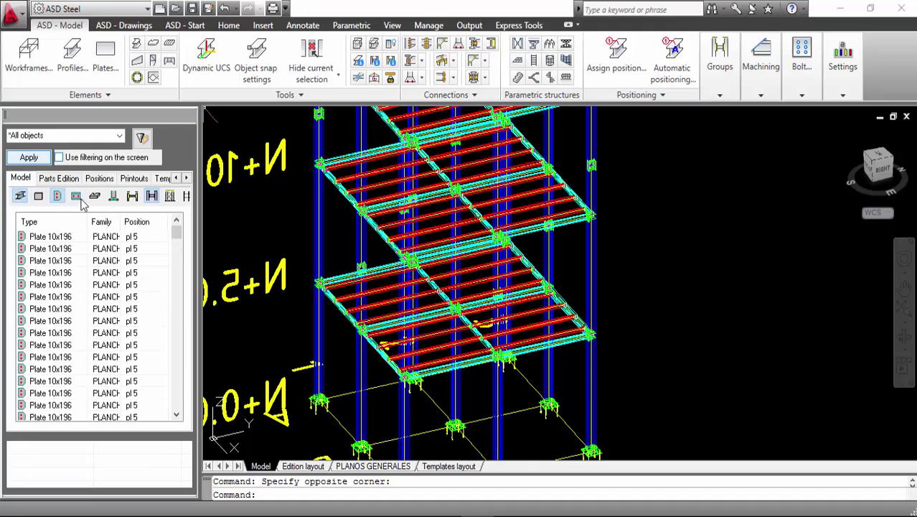
click(135, 199)
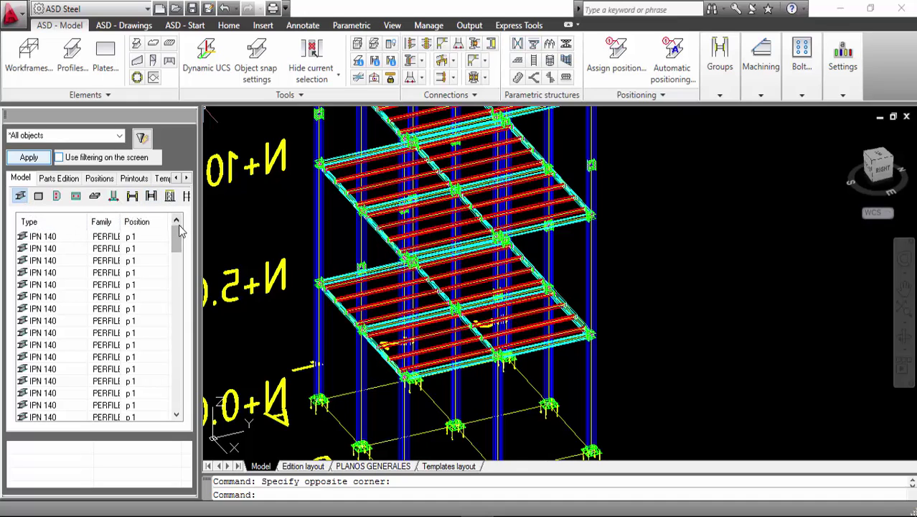
Widen the browser, inspect a v 1 IPN 200 beam, and return to group c 1.
drag(198, 215, 251, 215)
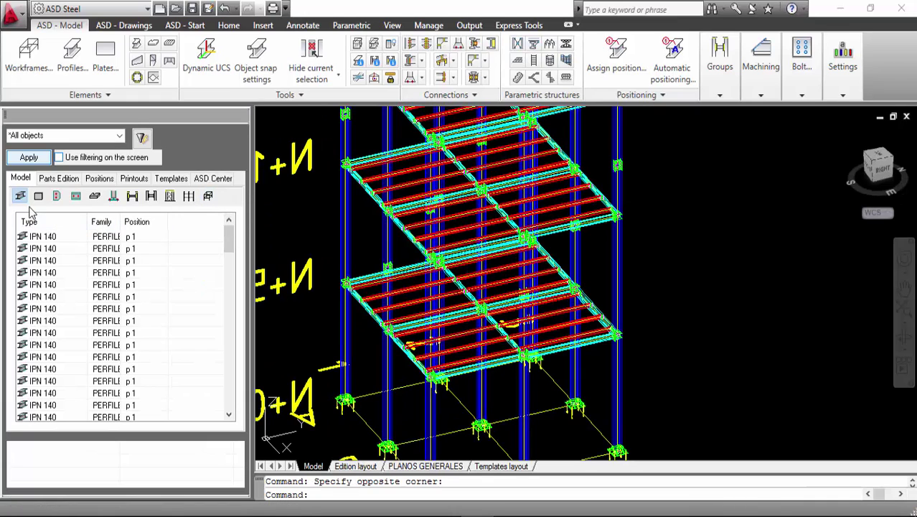
scroll(159, 262, down, 5)
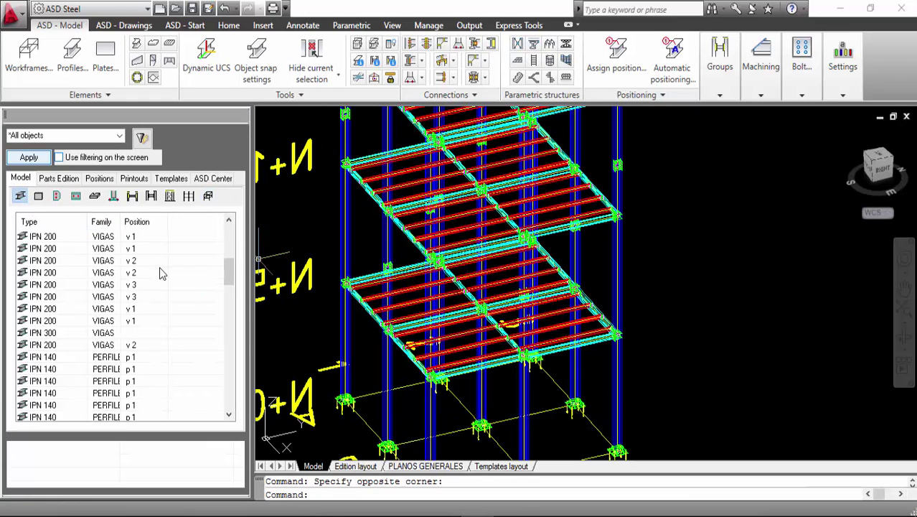
click(36, 321)
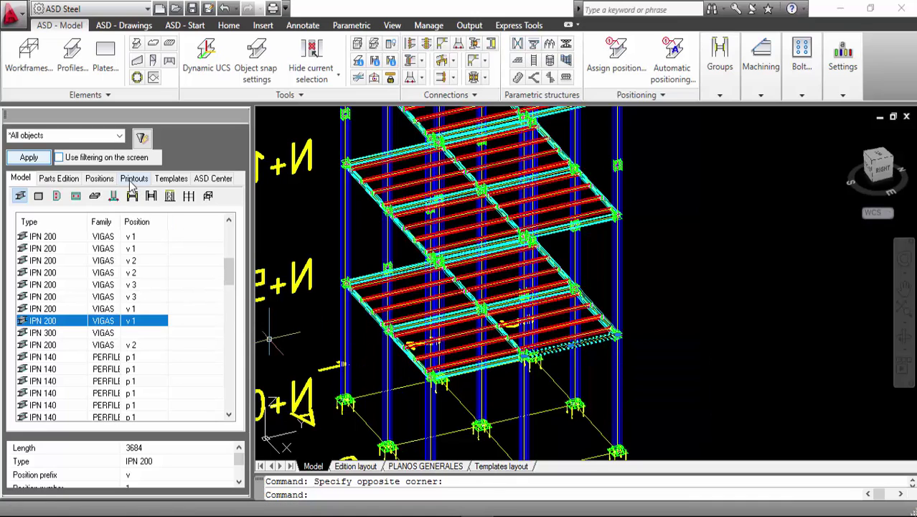
click(100, 181)
click(48, 255)
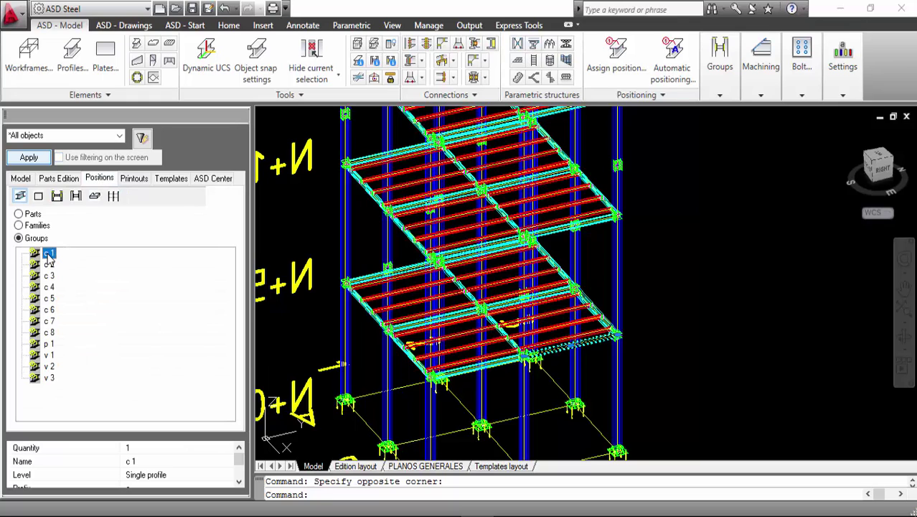
Attach a Profile - bent 1:10 detail drawing to column group c 1.
right_click(48, 260)
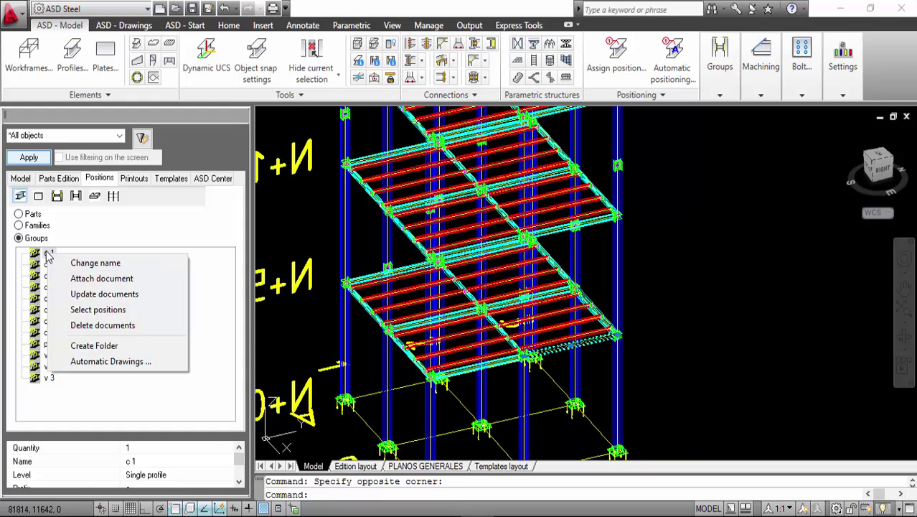
click(86, 279)
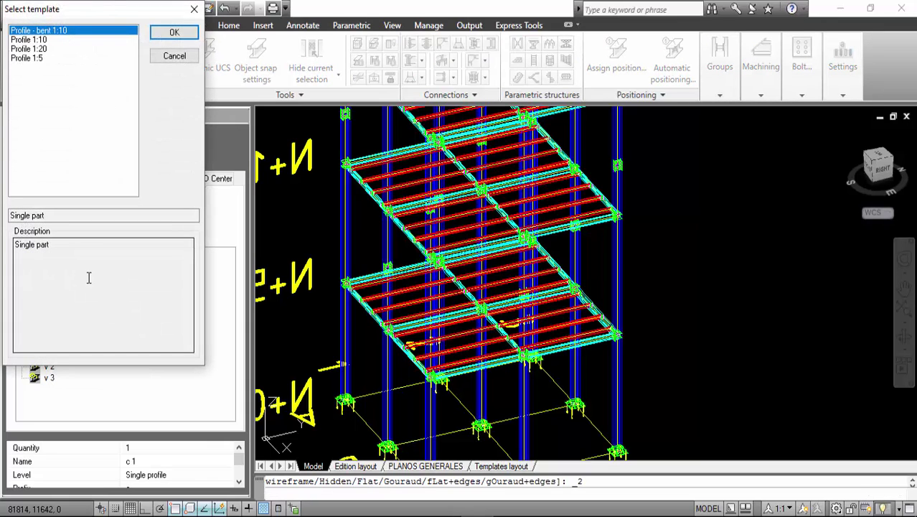
drag(117, 9, 241, 80)
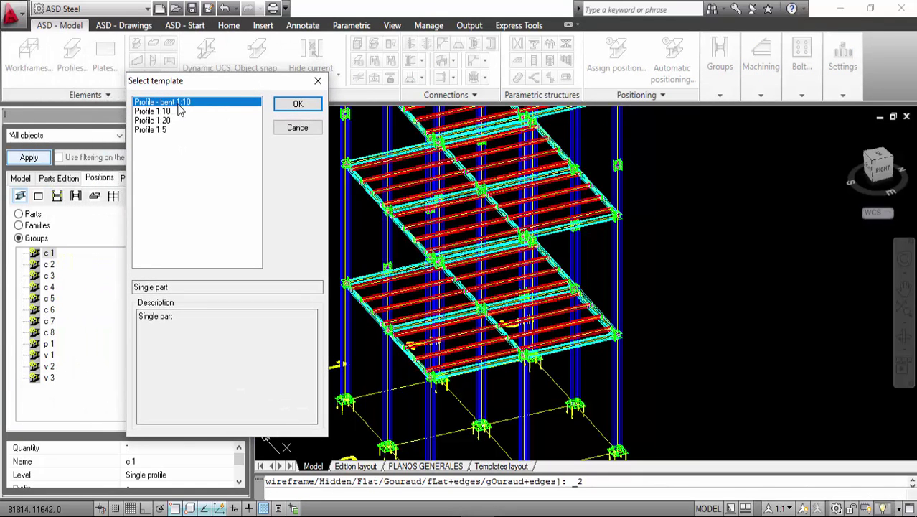
click(296, 105)
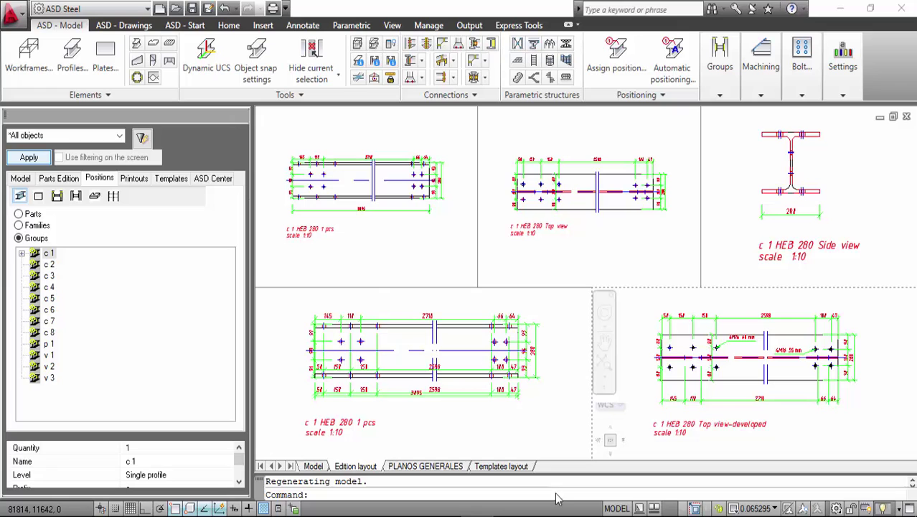
Switch to paper space, zoom through the c 1 HEB 280 views, then select group p 1.
click(616, 508)
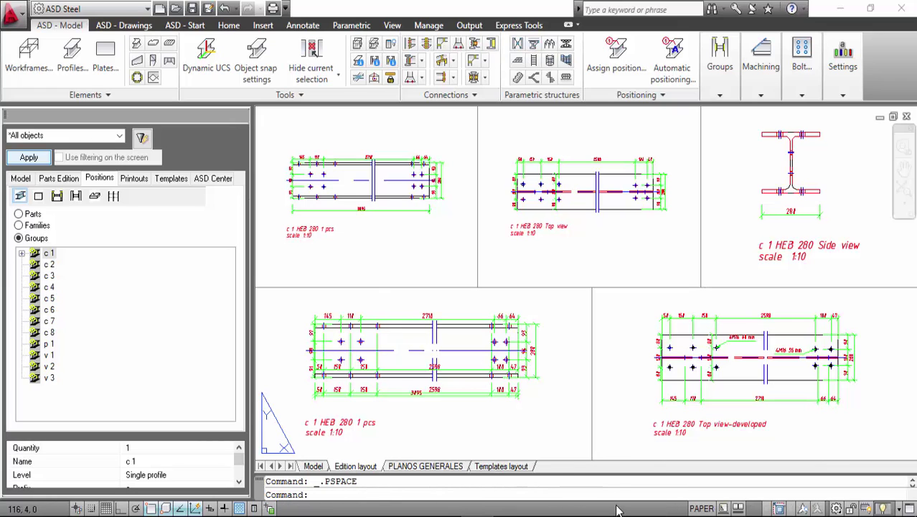
scroll(310, 219, up, 3)
middle_drag(310, 219, 431, 270)
scroll(502, 309, up, 2)
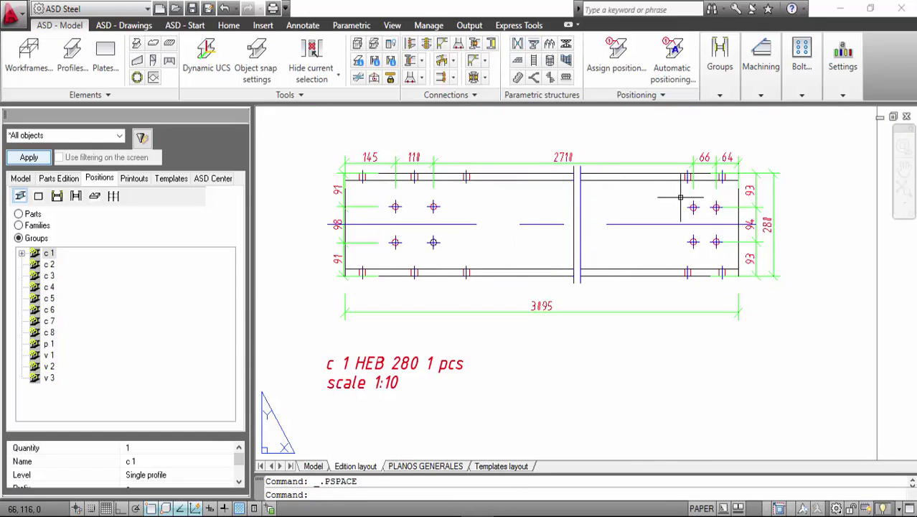
scroll(671, 240, down, 5)
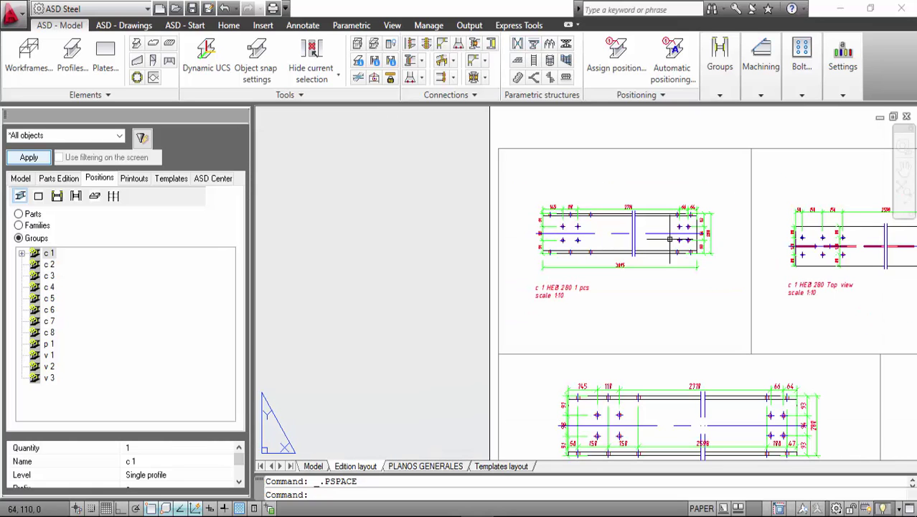
scroll(436, 245, up, 2)
scroll(437, 246, up, 6)
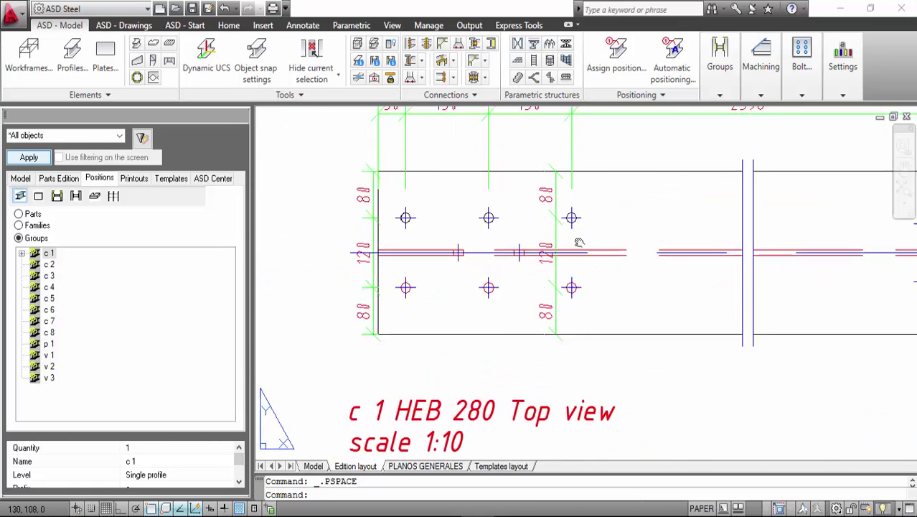
scroll(470, 258, down, 4)
scroll(704, 263, up, 4)
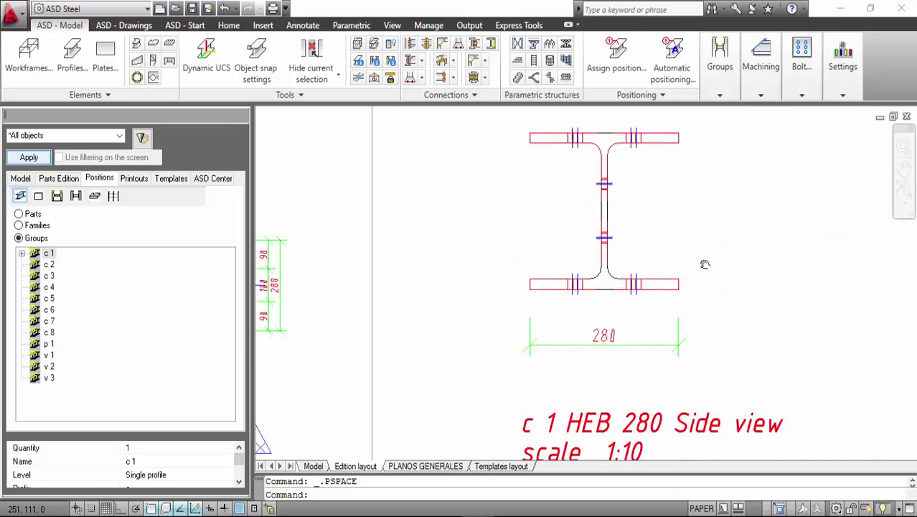
scroll(582, 310, down, 4)
scroll(583, 310, down, 4)
scroll(502, 229, up, 5)
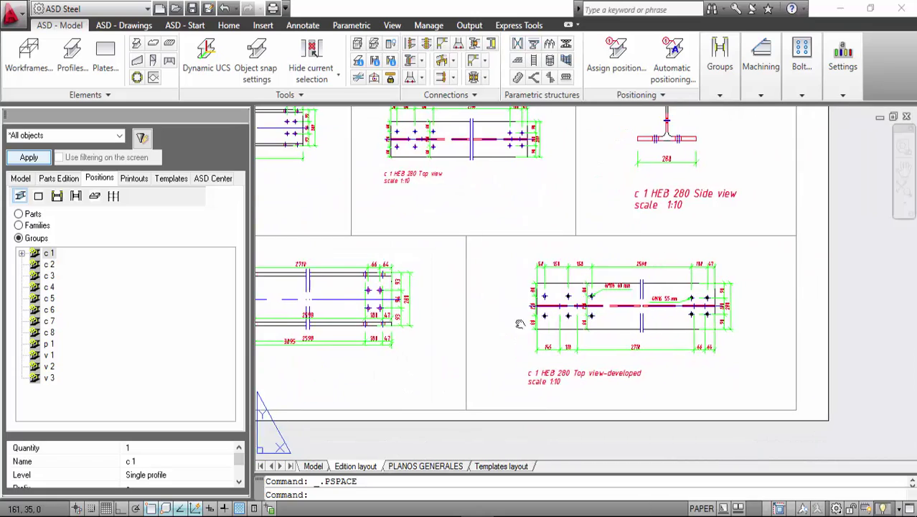
scroll(496, 215, down, 1)
scroll(497, 216, down, 2)
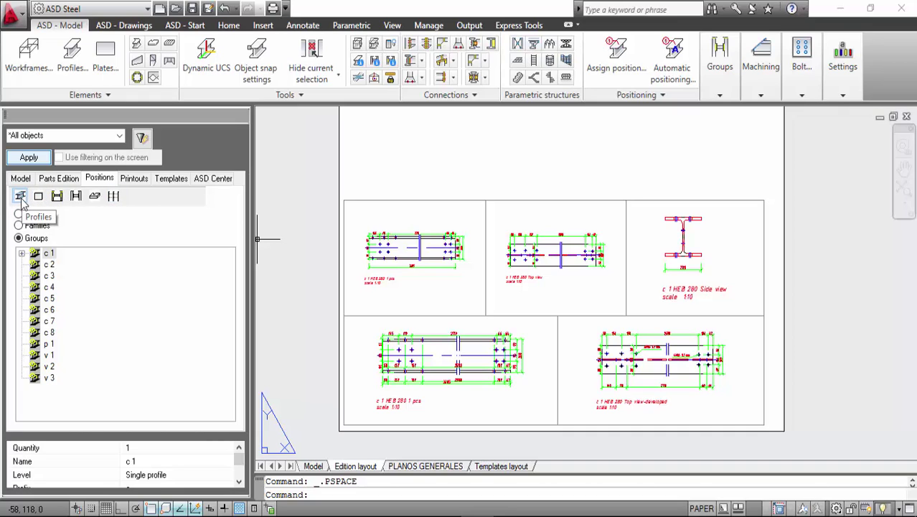
click(47, 344)
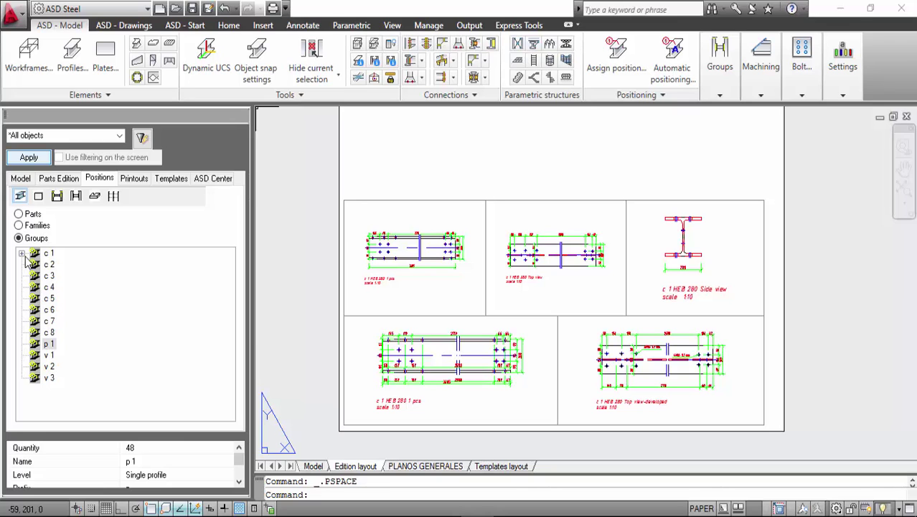
Attach a Profile - bent 1:10 detail drawing to beam group p 1.
right_click(55, 344)
click(79, 368)
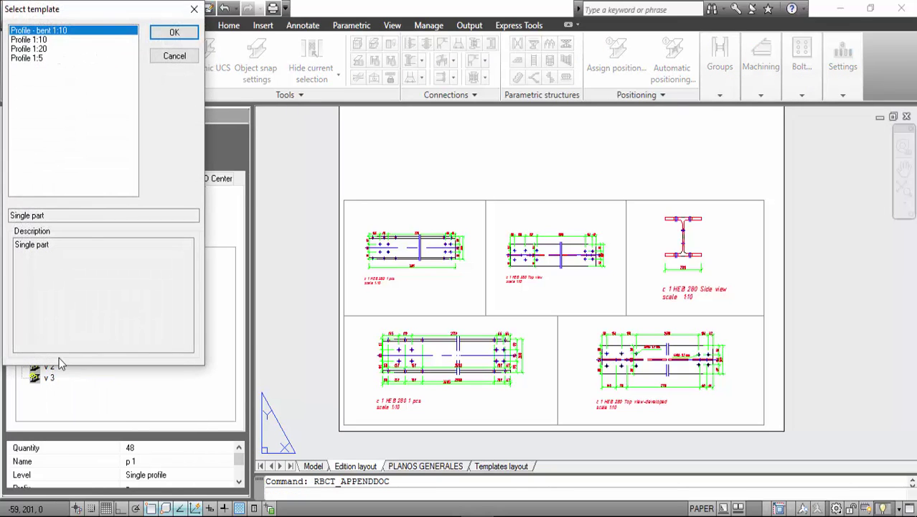
click(162, 33)
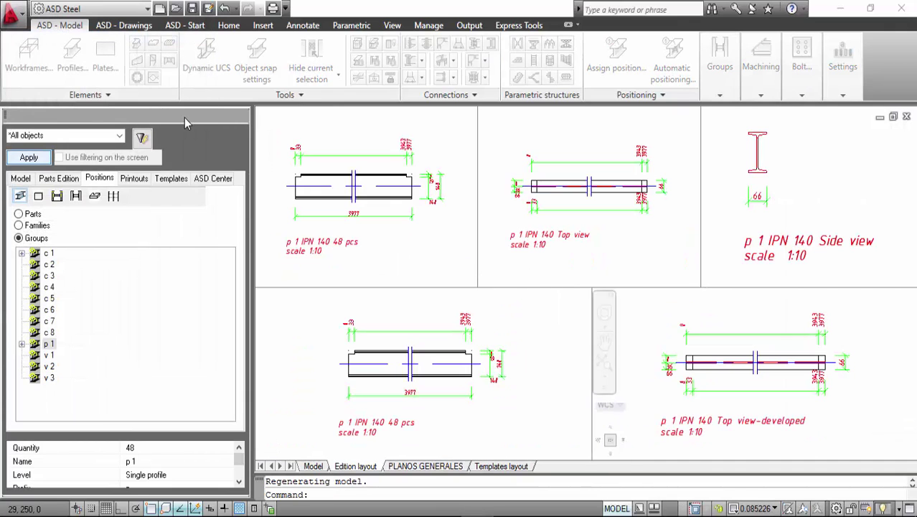
Switch to paper space and zoom out to show the full p 1 IPN 140 sheet.
click(619, 509)
scroll(728, 369, up, 3)
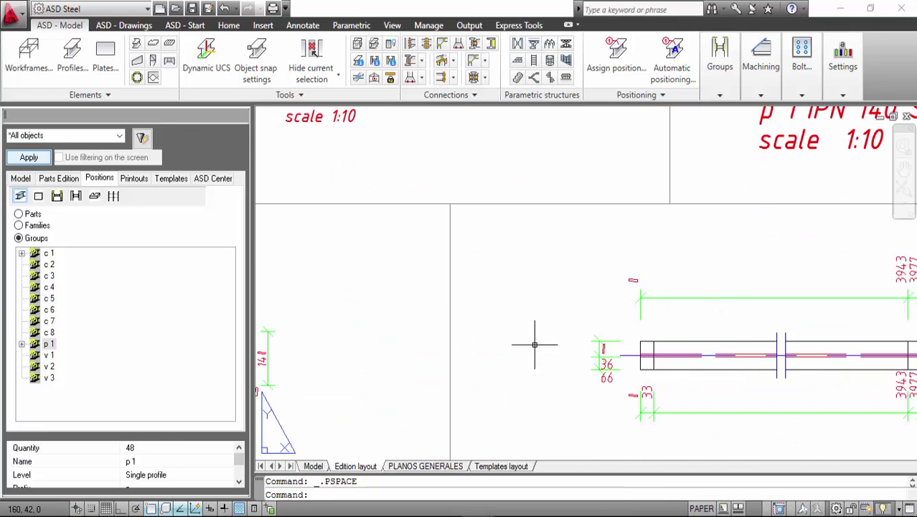
scroll(597, 358, down, 2)
scroll(592, 311, up, 3)
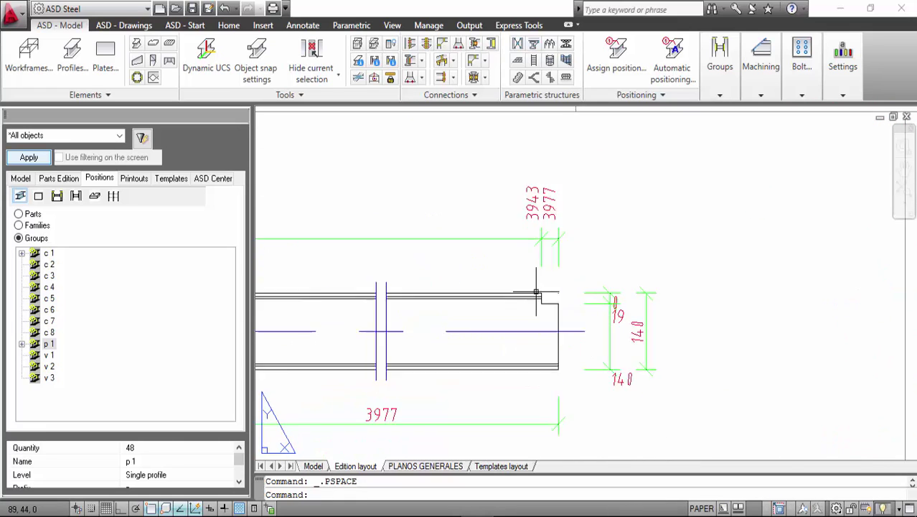
scroll(536, 292, up, 2)
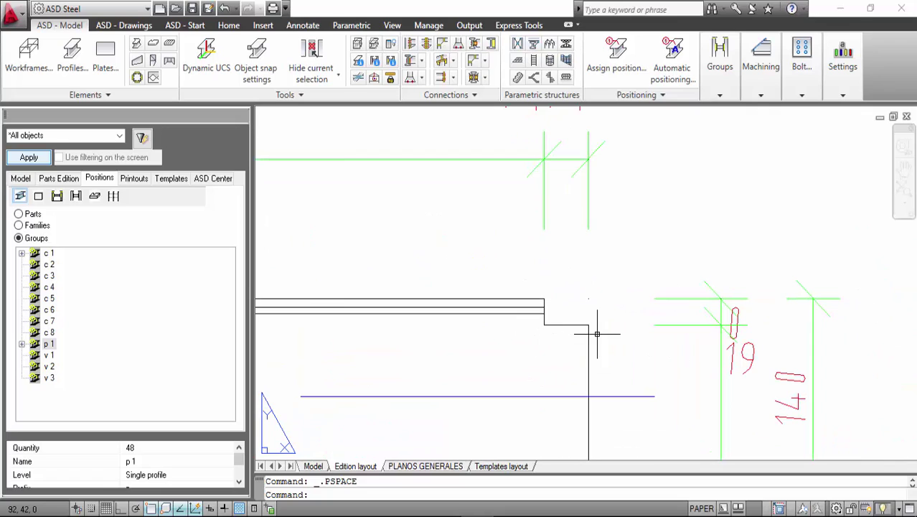
scroll(670, 308, down, 5)
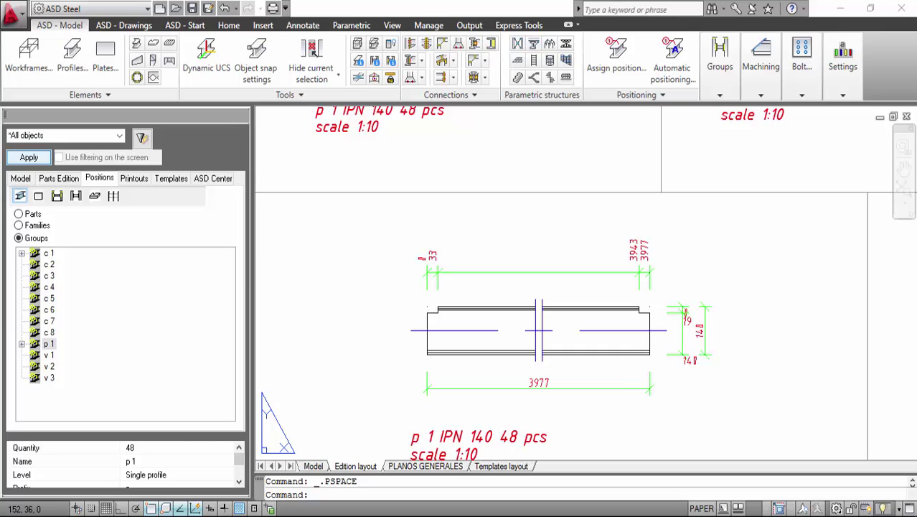
scroll(549, 204, down, 3)
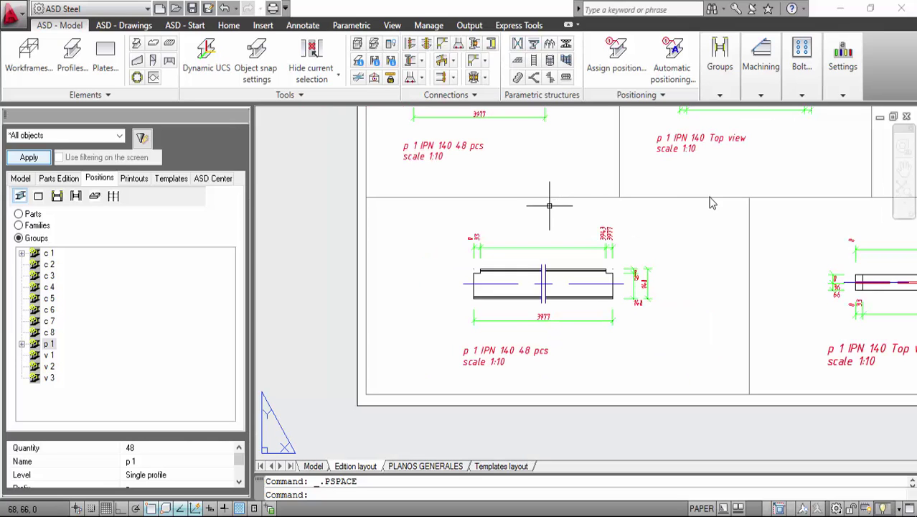
scroll(709, 204, down, 2)
scroll(656, 239, up, 5)
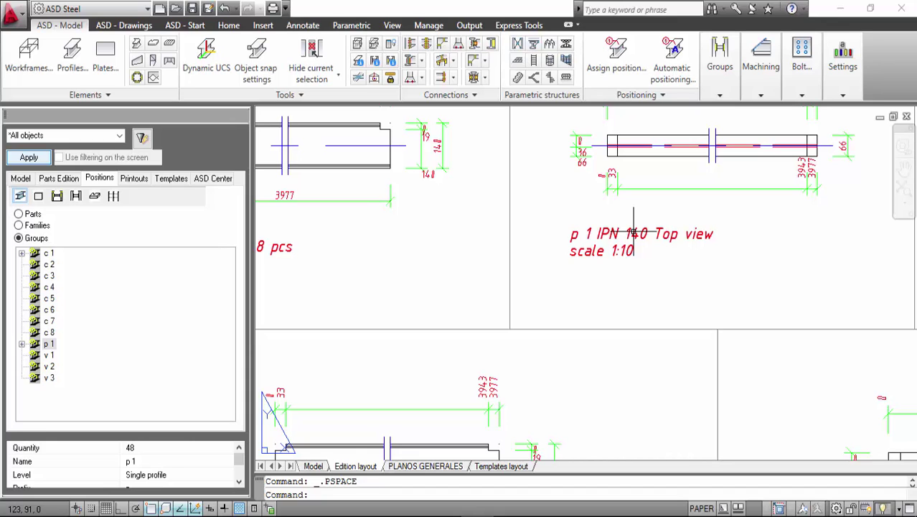
scroll(454, 208, down, 5)
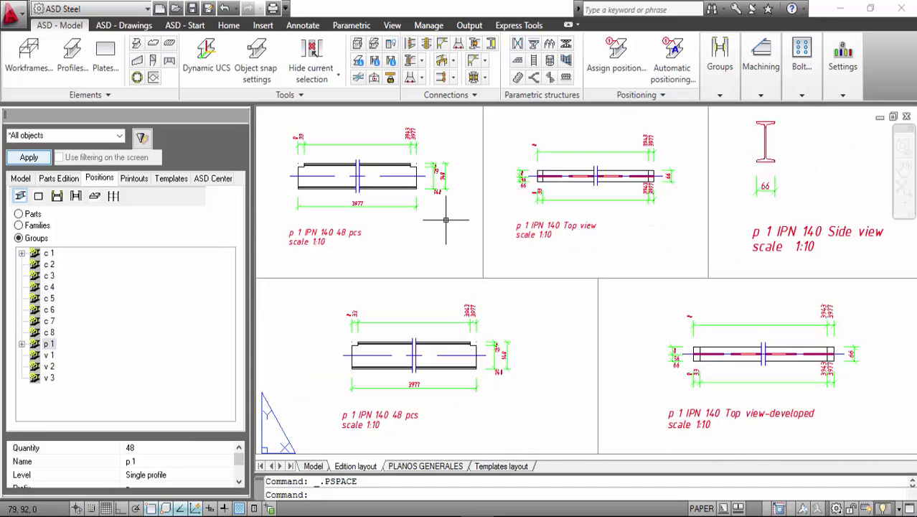
scroll(442, 228, down, 1)
scroll(363, 271, up, 1)
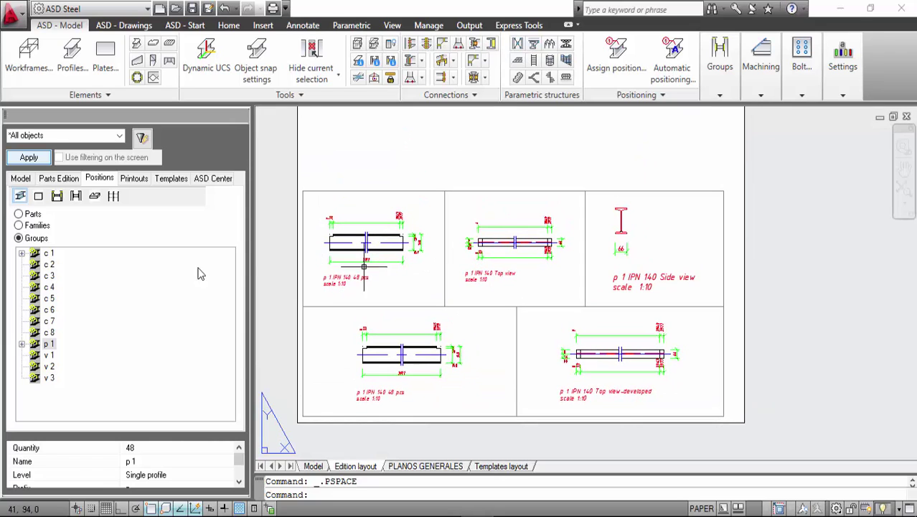
Filter positions to plates by family, review PLANCHAS pl 1–pl 9, then return to the Model list.
click(20, 197)
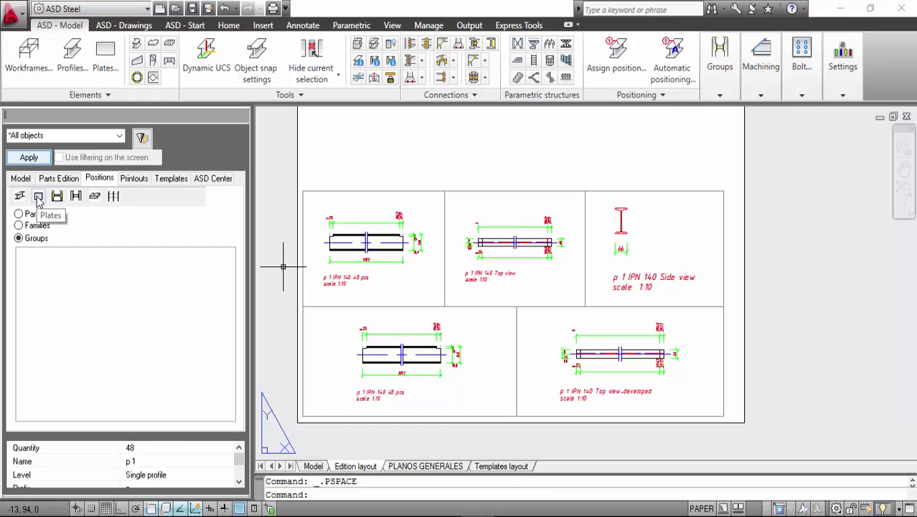
click(19, 213)
click(38, 196)
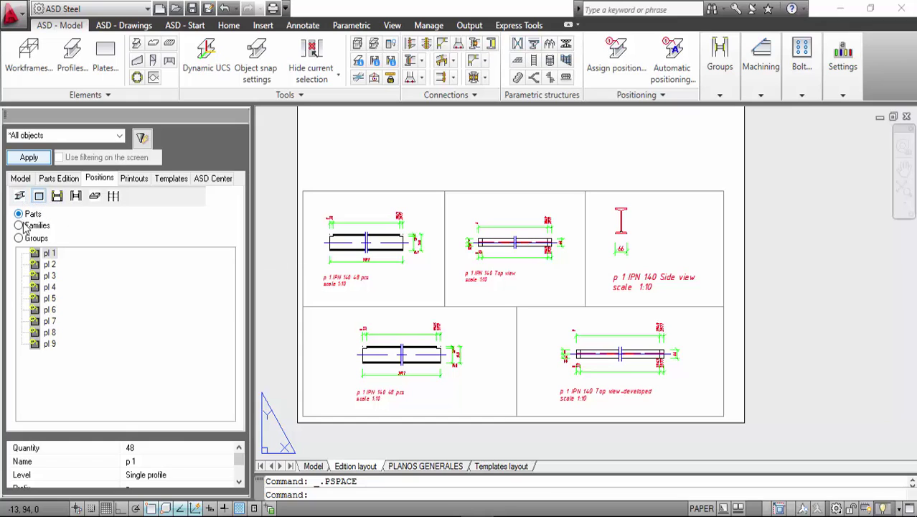
click(19, 226)
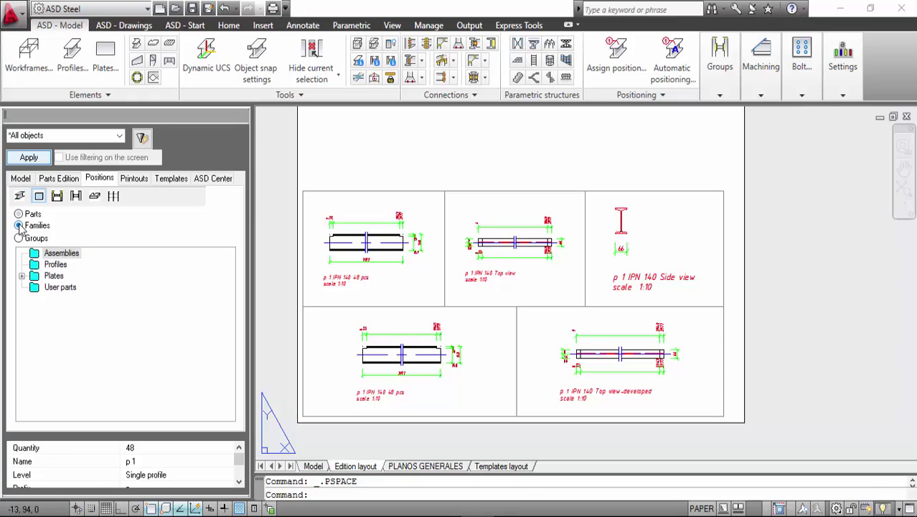
click(21, 276)
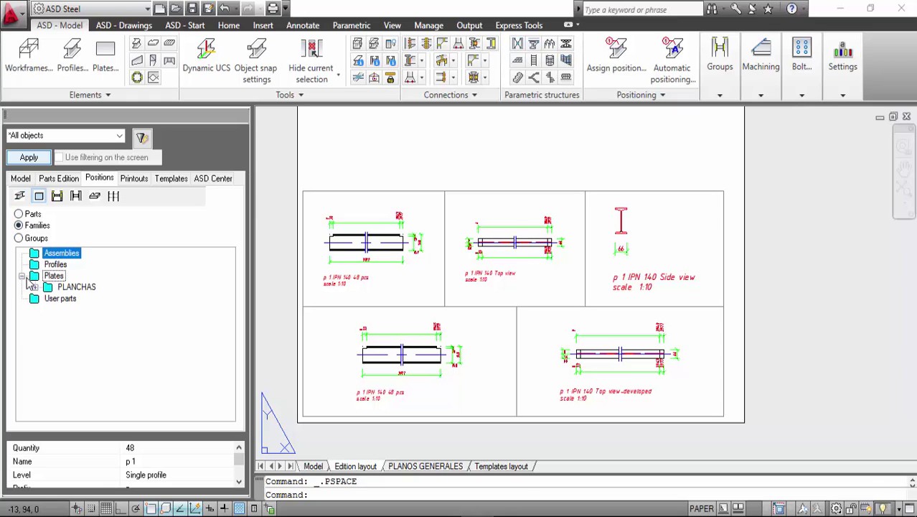
click(35, 287)
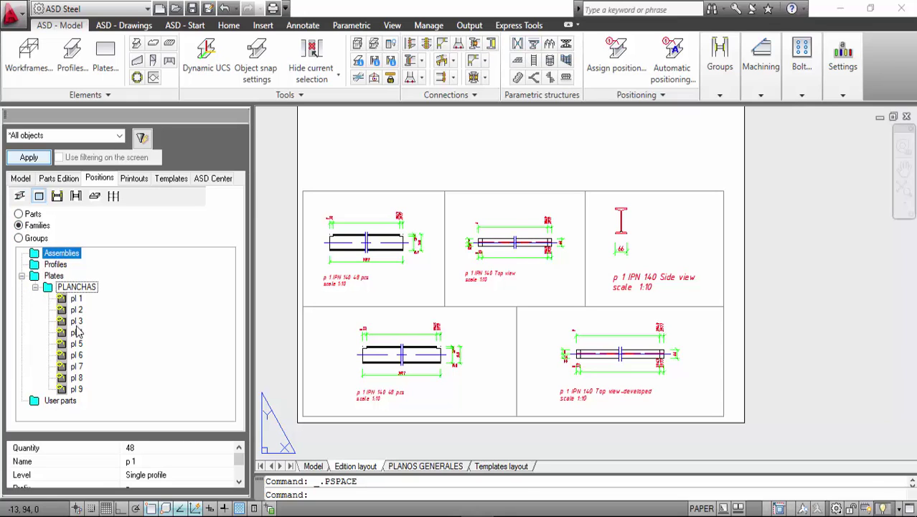
click(76, 198)
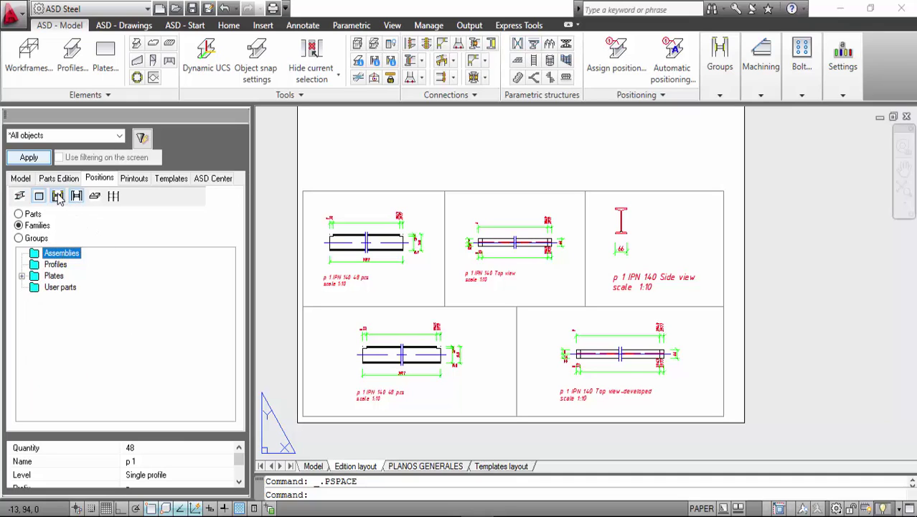
click(22, 178)
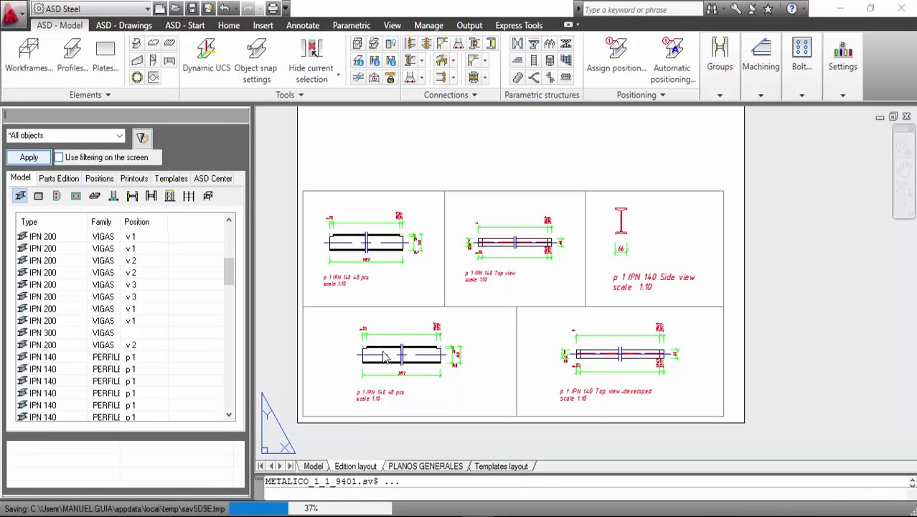
Return to the 3D model and zoom in on the column base with anchor bolts.
key(ctrl+Page_Up)
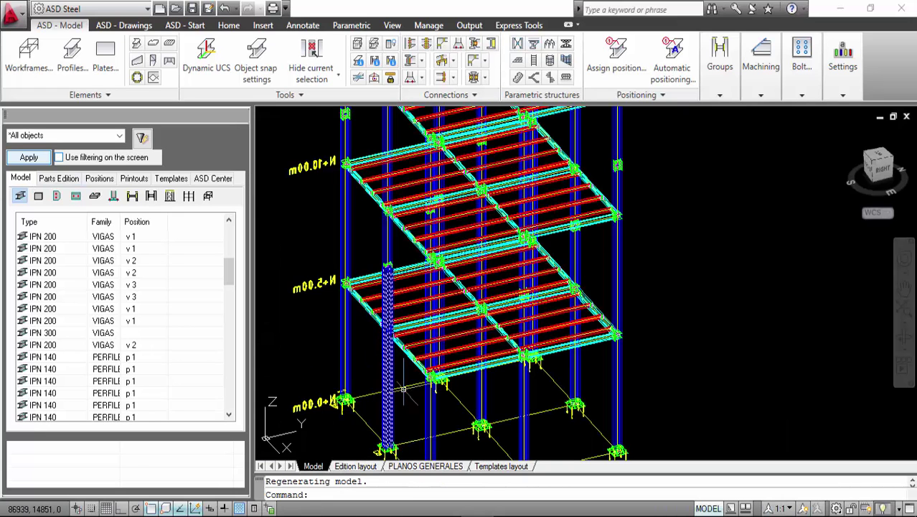
scroll(474, 312, up, 8)
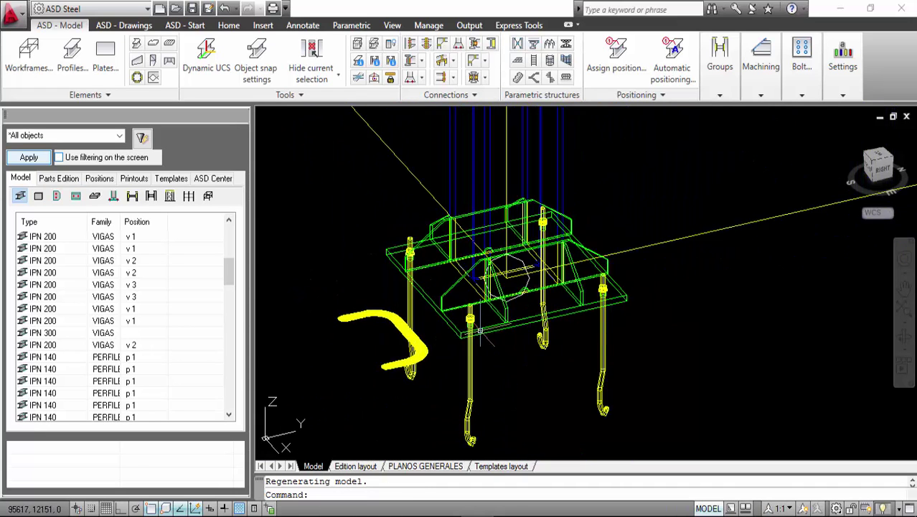
scroll(399, 287, down, 3)
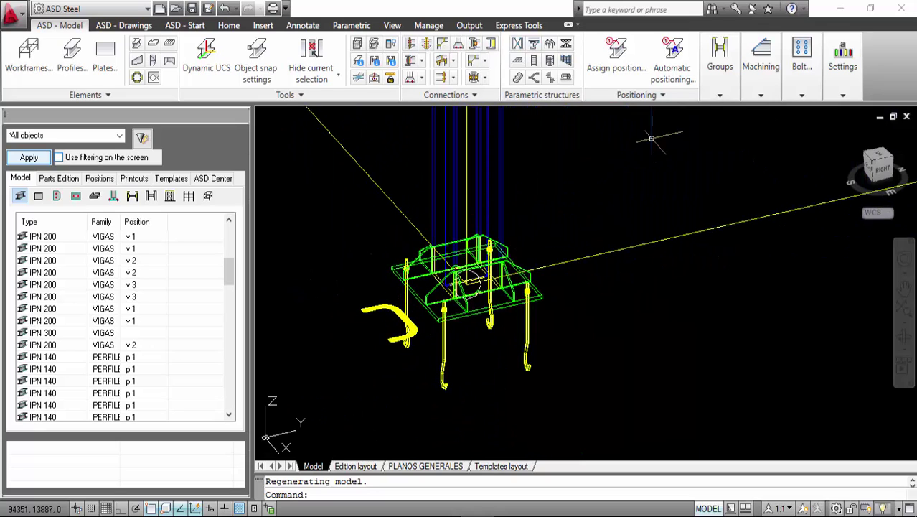
click(750, 99)
click(707, 97)
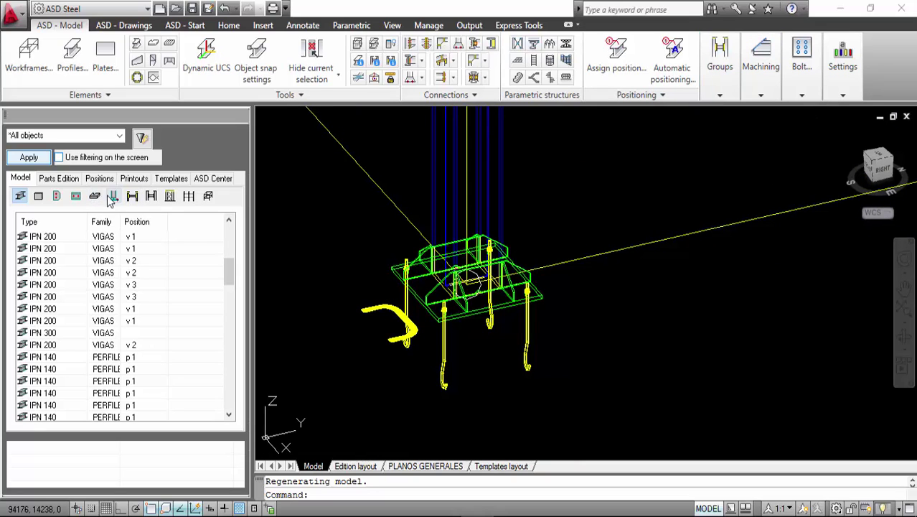
List user parts by family and review user part items 1 to 3.
click(94, 180)
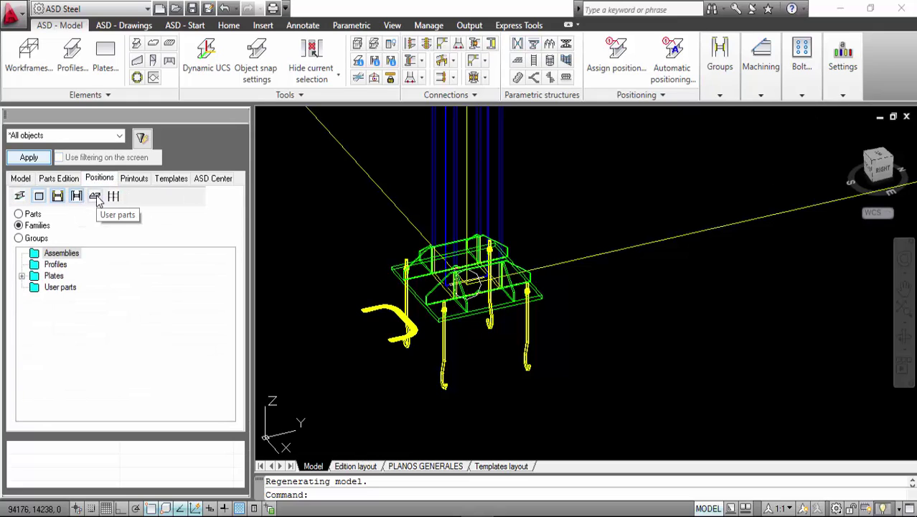
click(96, 198)
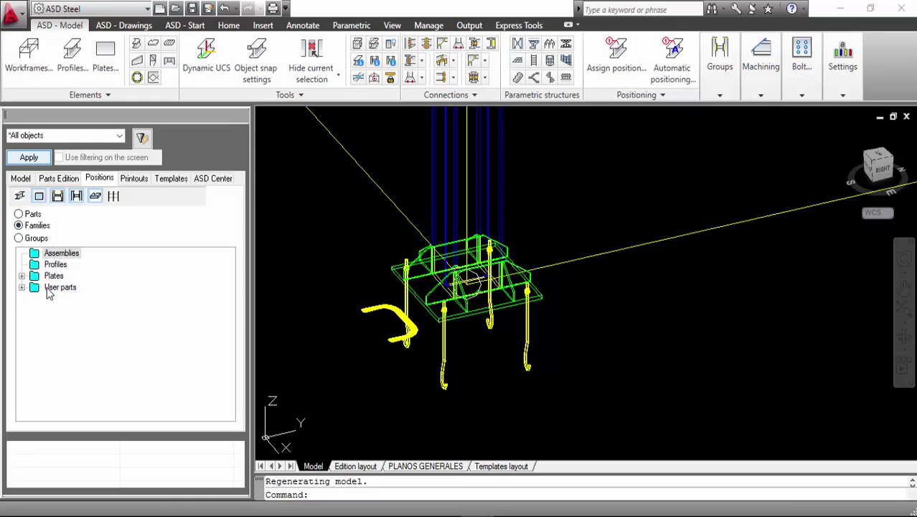
click(22, 287)
click(35, 299)
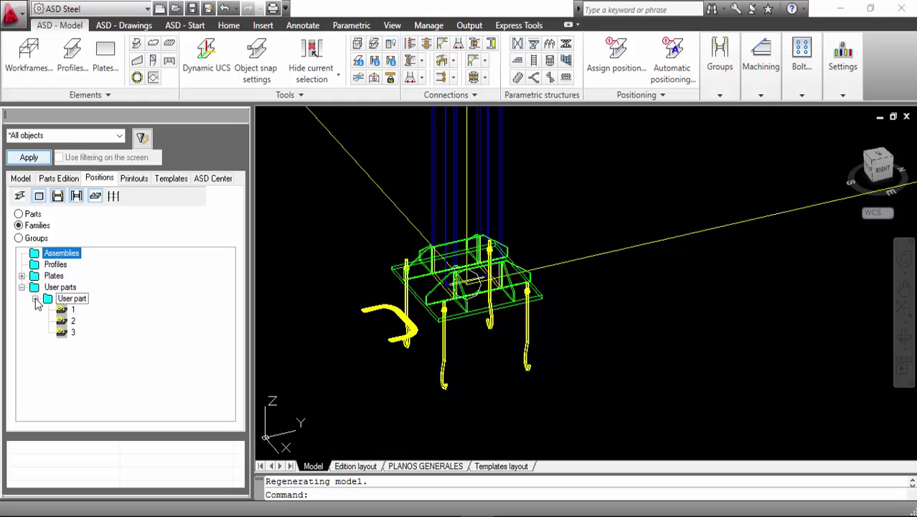
click(63, 310)
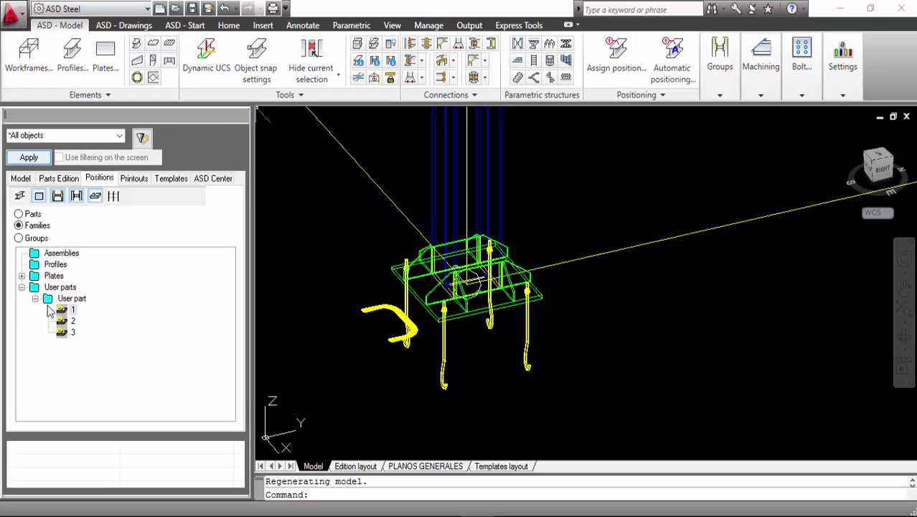
click(23, 287)
Start the Group command from the ribbon's Groups menu.
click(756, 77)
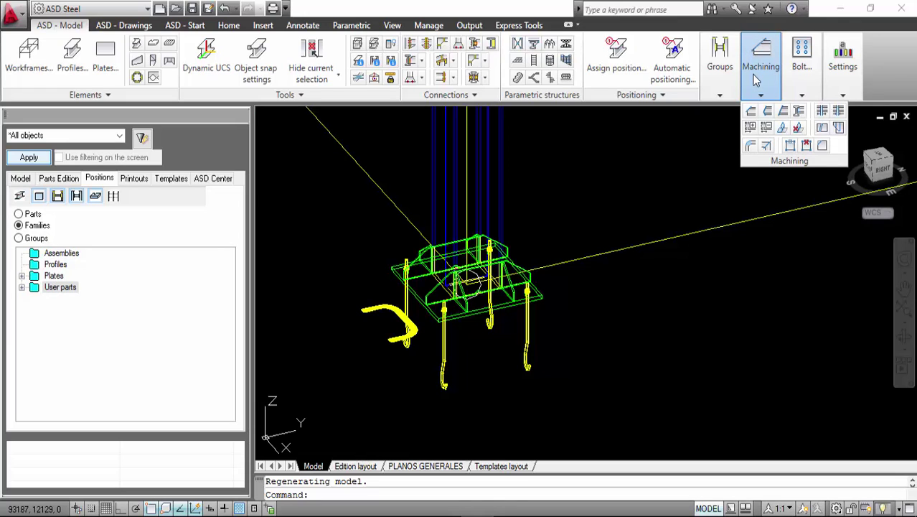
click(720, 68)
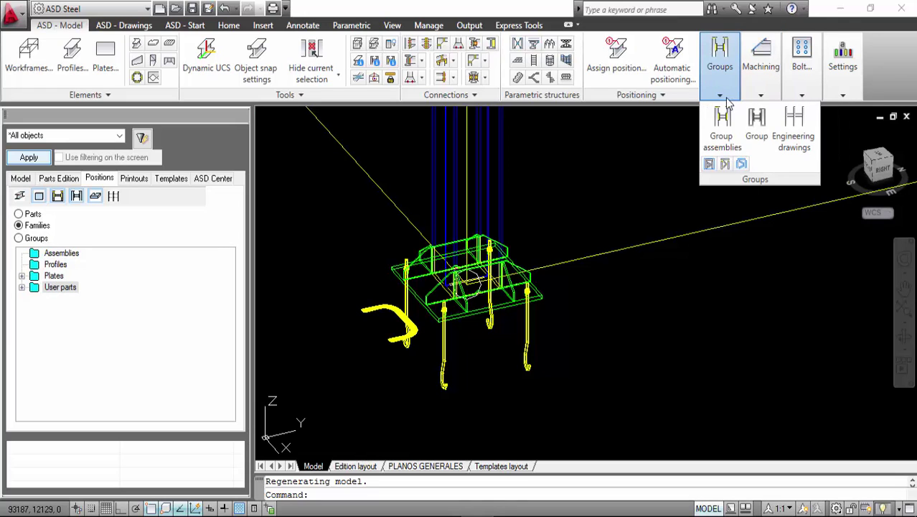
click(750, 133)
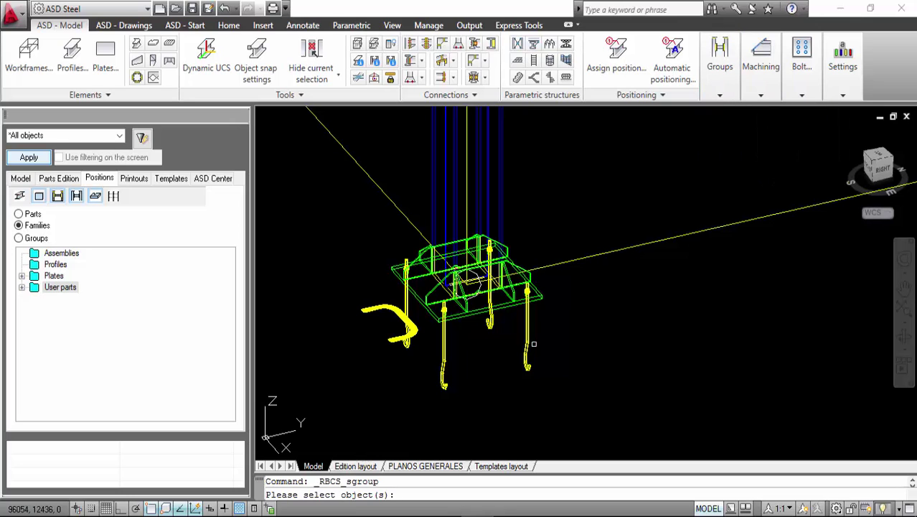
Window-select the column base's 20 objects and make them an Assembly group.
click(317, 189)
click(642, 440)
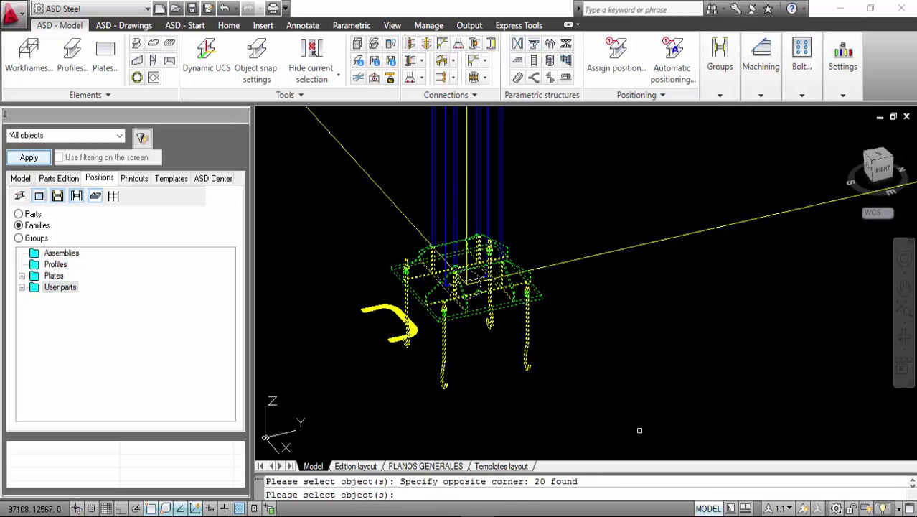
key(Return)
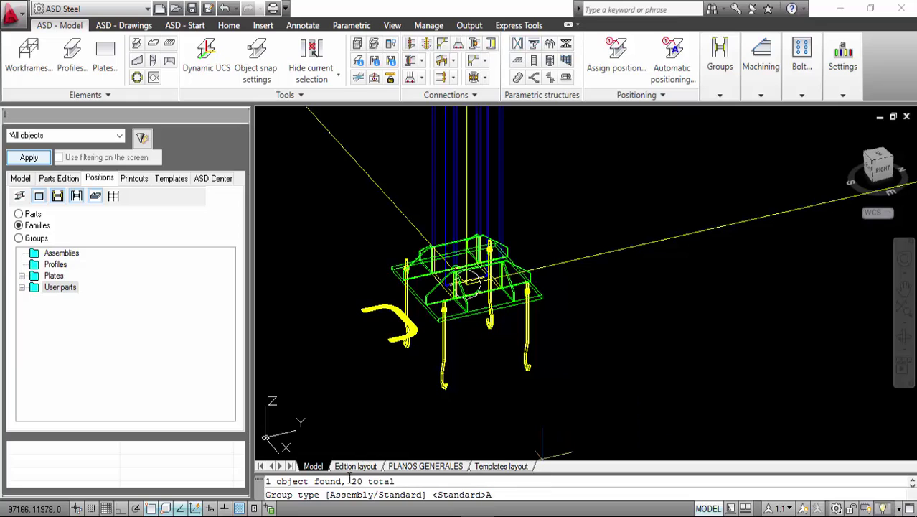
key(Return)
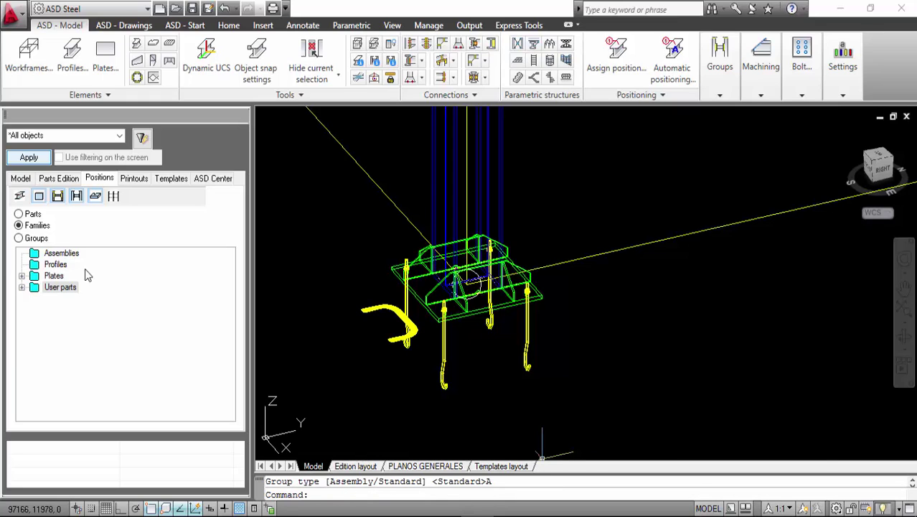
click(58, 199)
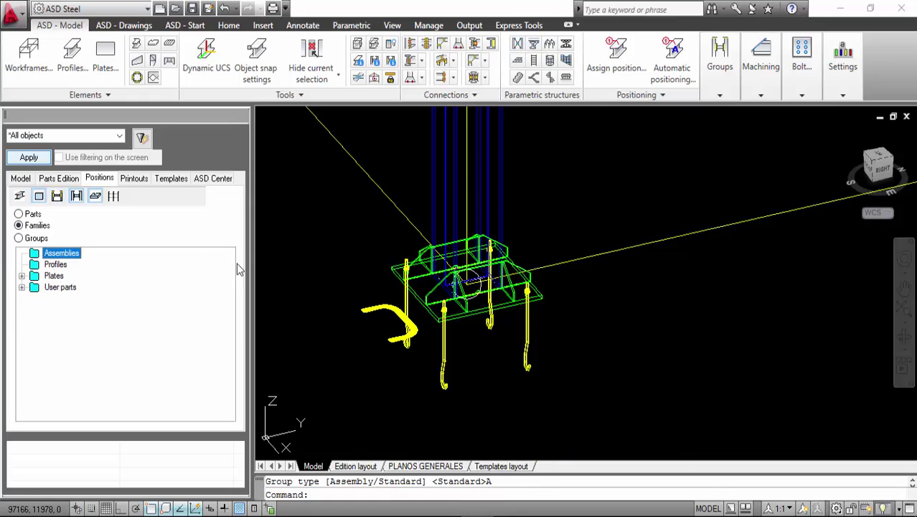
click(20, 178)
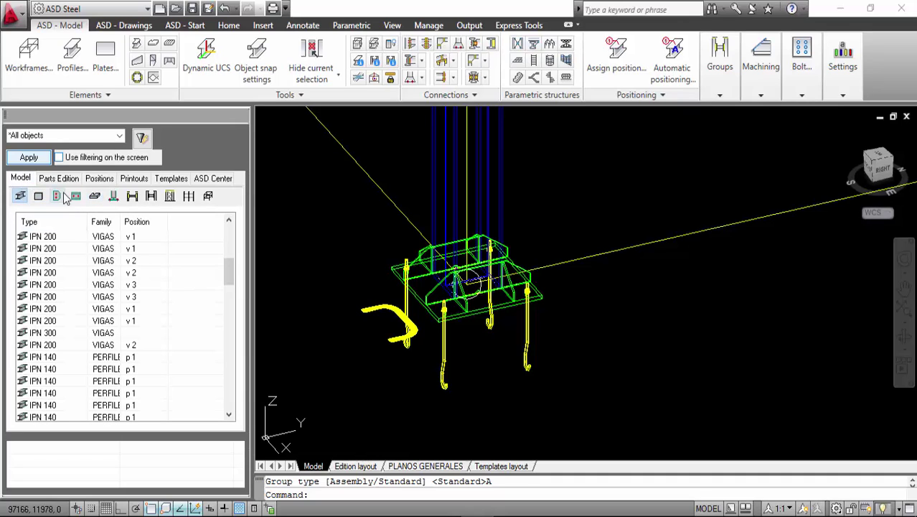
click(117, 199)
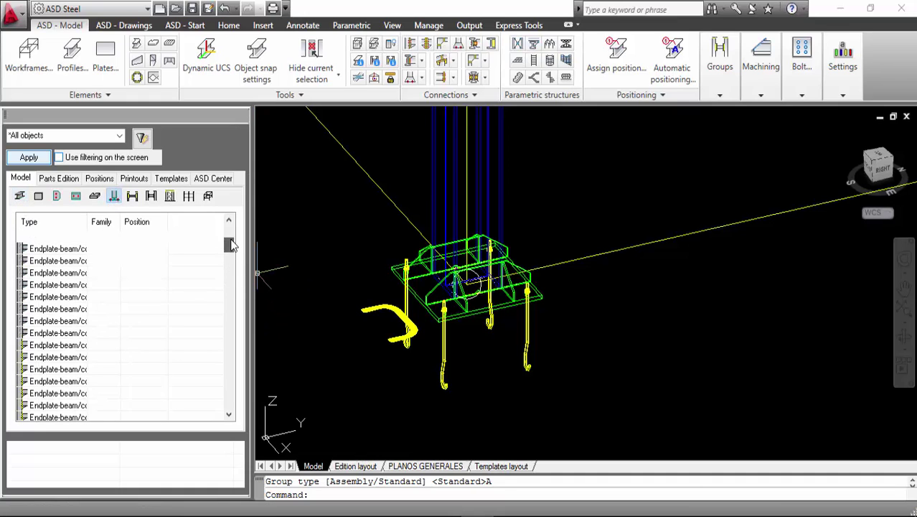
drag(231, 245, 242, 414)
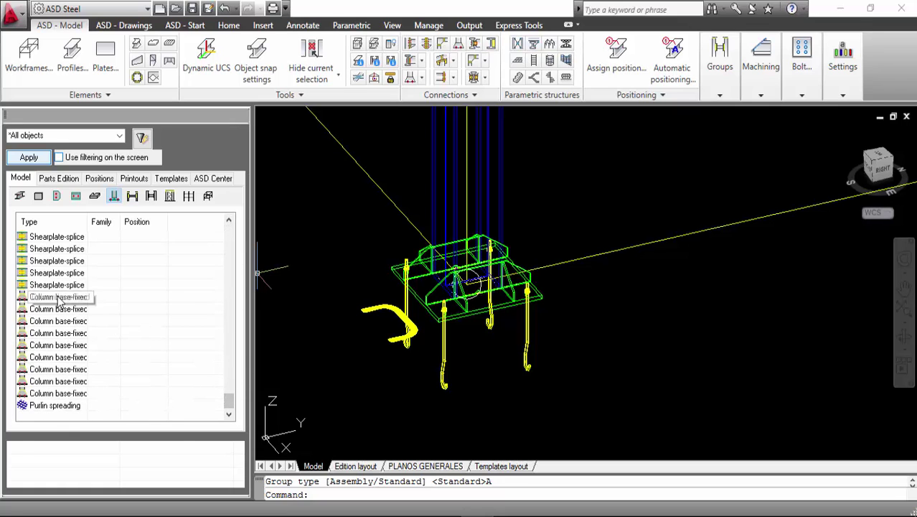
click(59, 297)
right_click(59, 297)
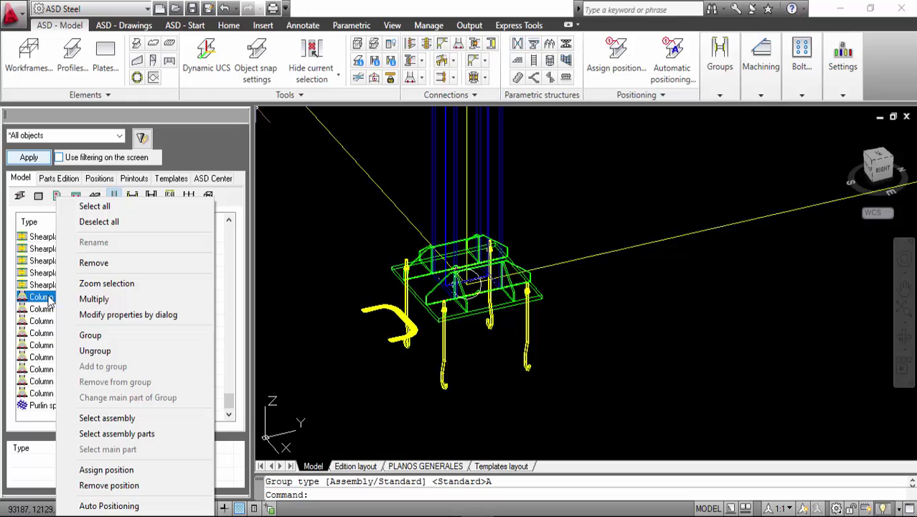
click(149, 419)
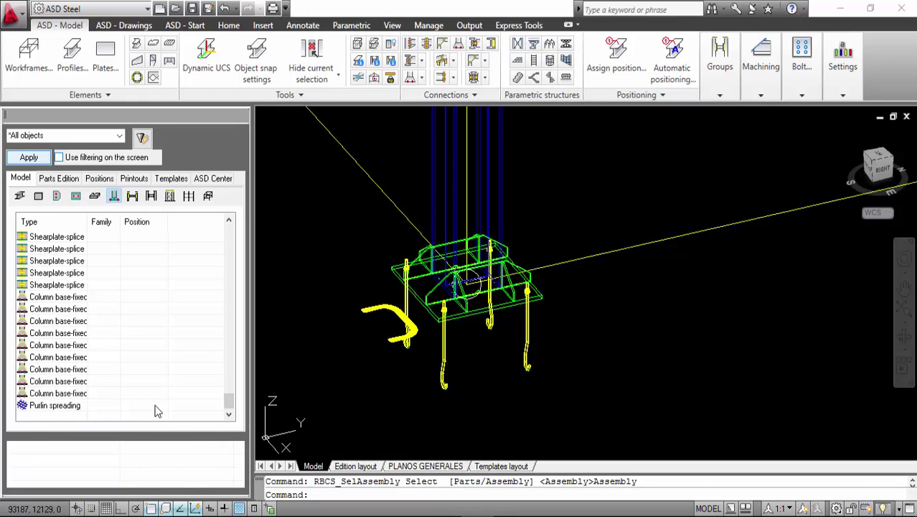
click(99, 179)
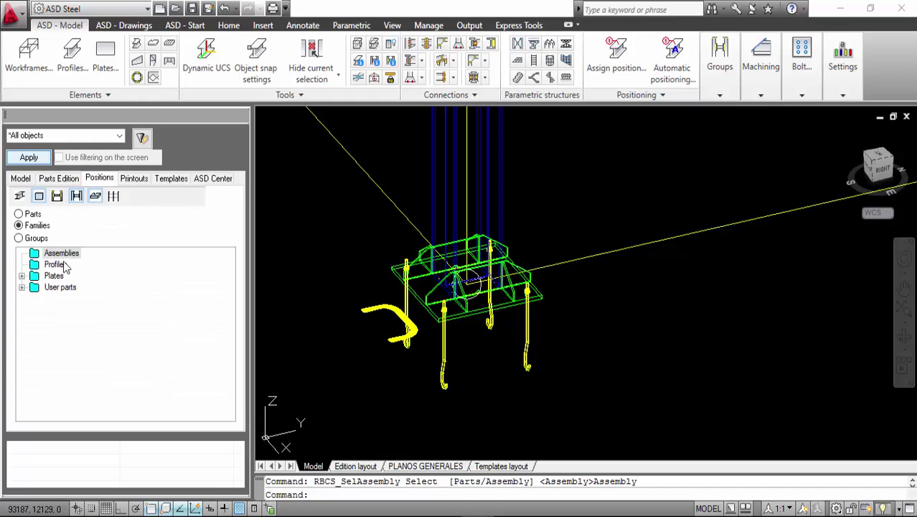
click(19, 238)
click(19, 214)
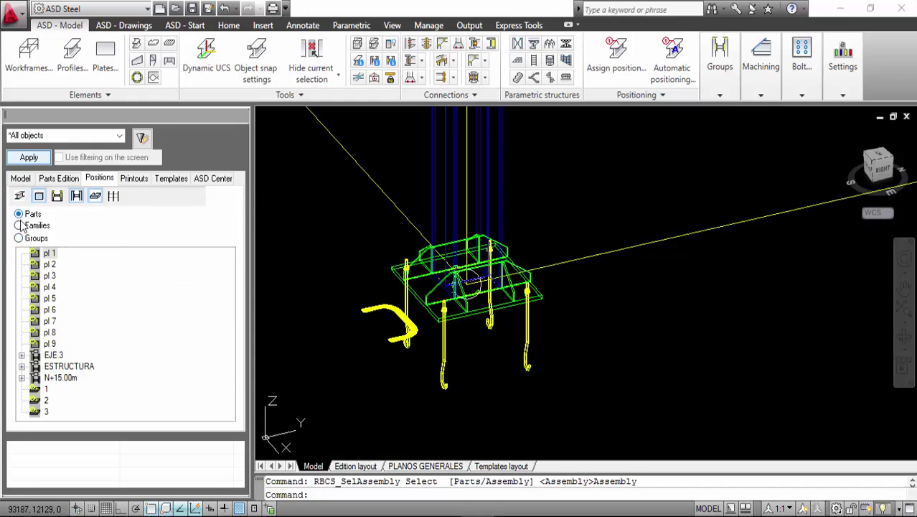
click(20, 225)
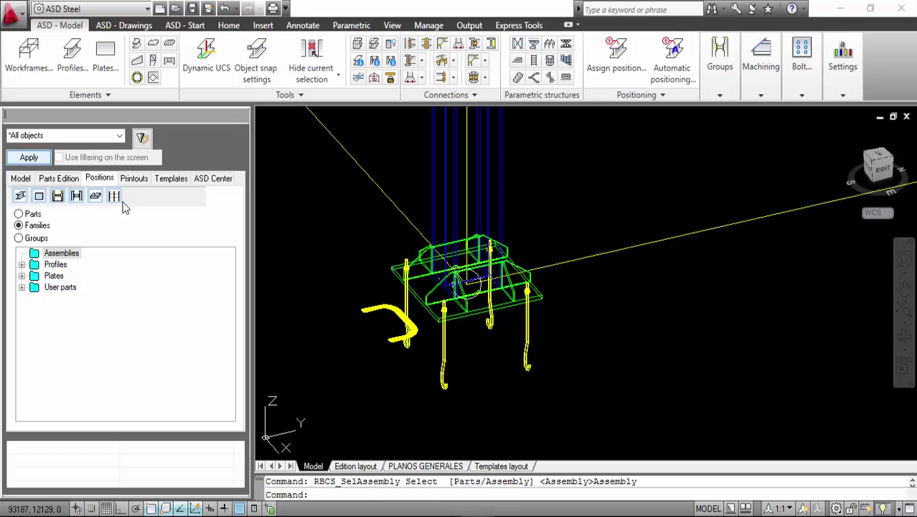
click(21, 178)
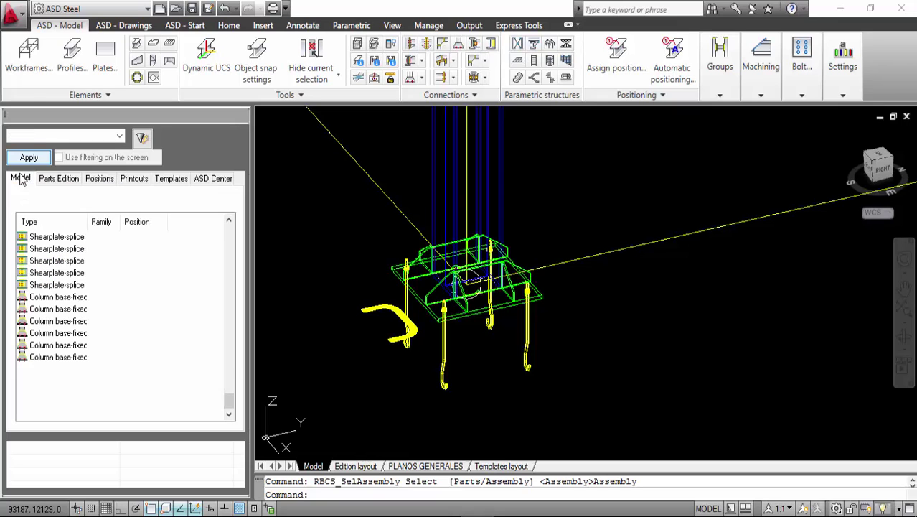
click(61, 299)
right_click(60, 300)
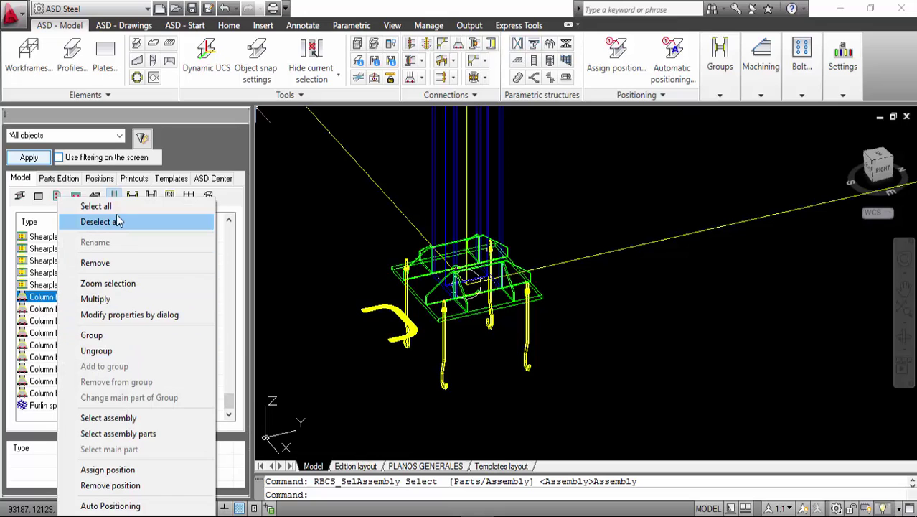
click(199, 300)
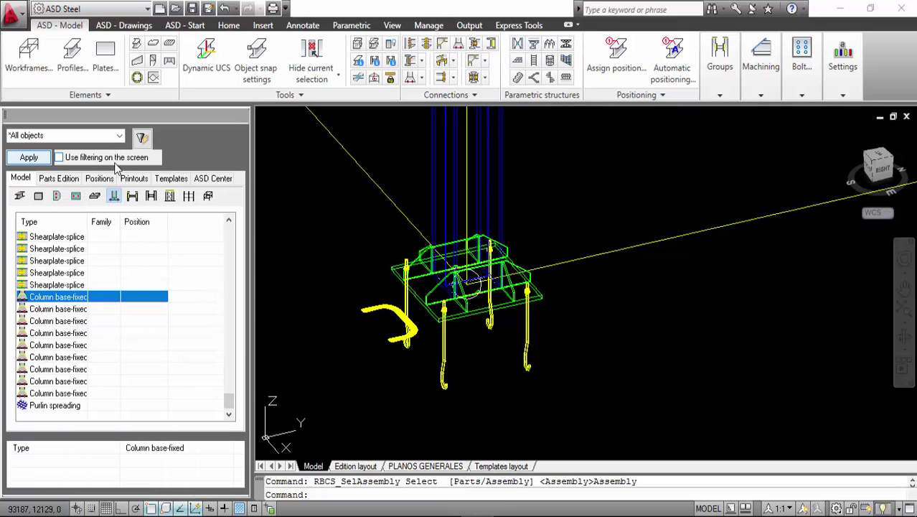
click(100, 180)
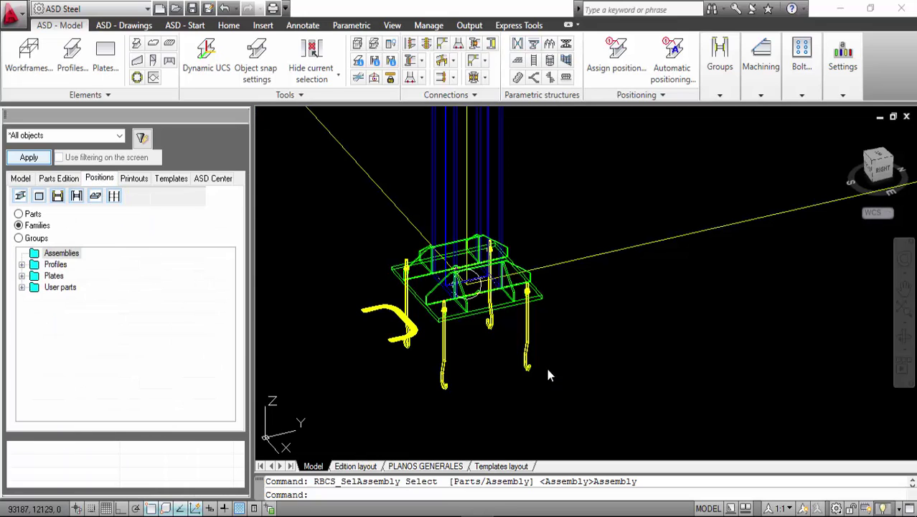
key(Escape)
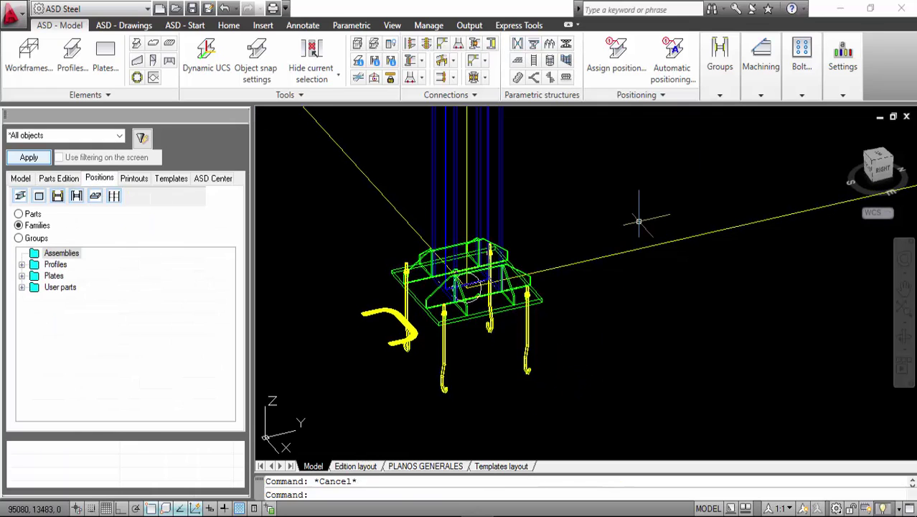
Group the base plate connection's 20 objects as a standard group named PLANCHA BASE.
click(720, 92)
click(757, 123)
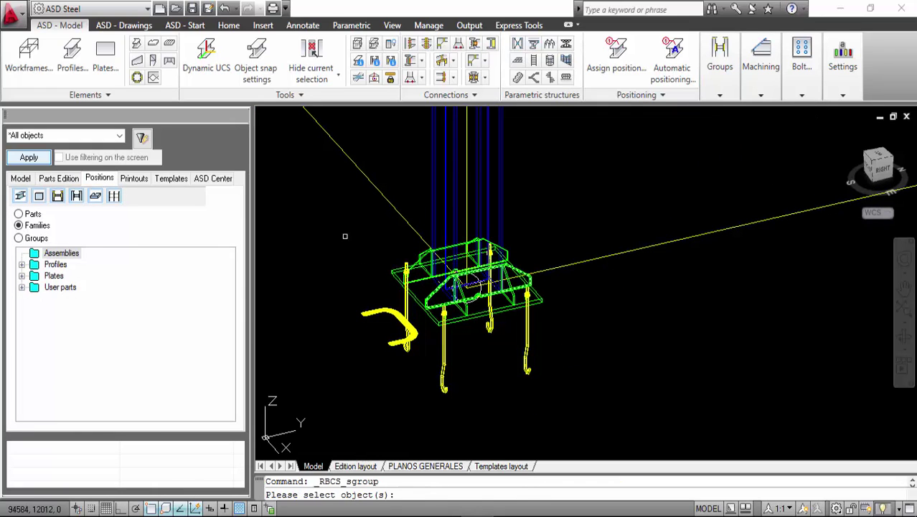
click(344, 197)
click(628, 415)
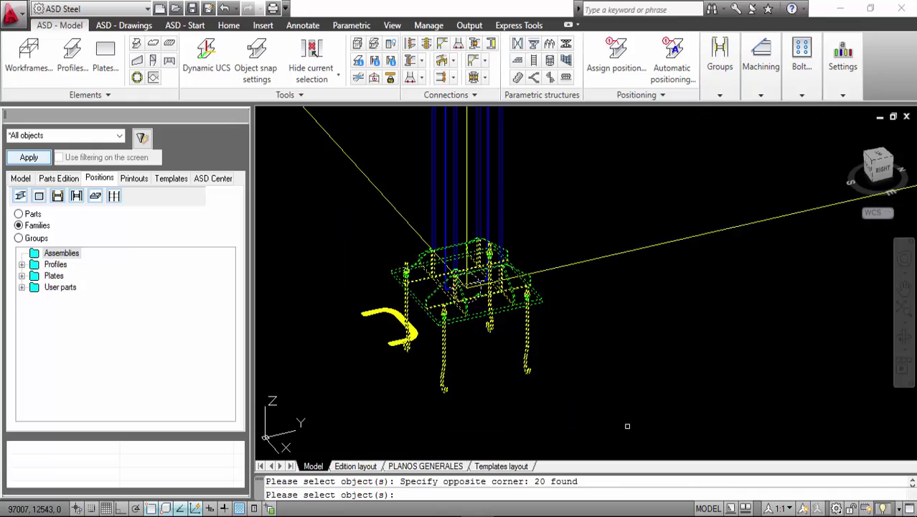
key(Return)
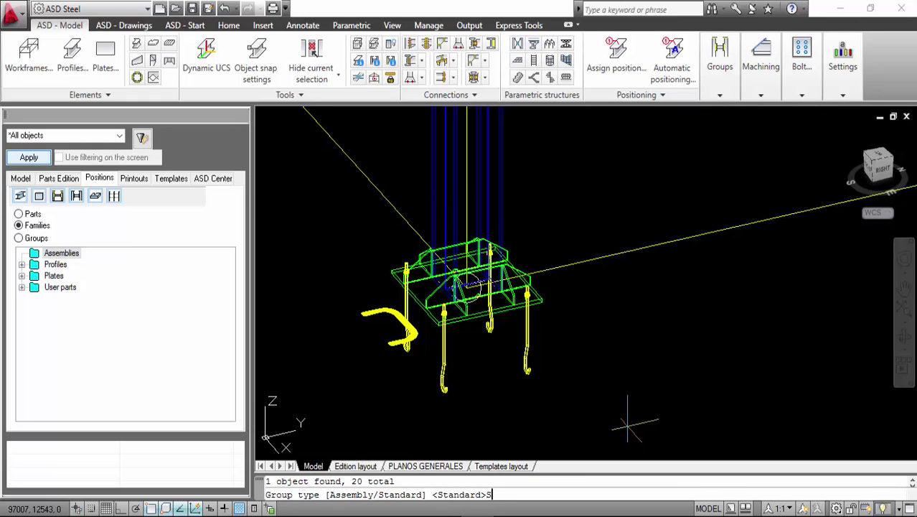
text(S)
key(Return)
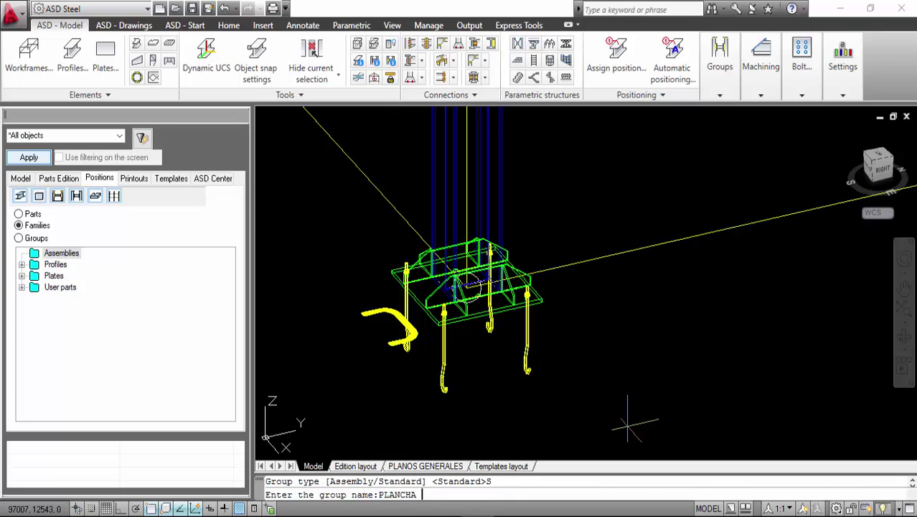
text(PLANCHA BASE)
key(Return)
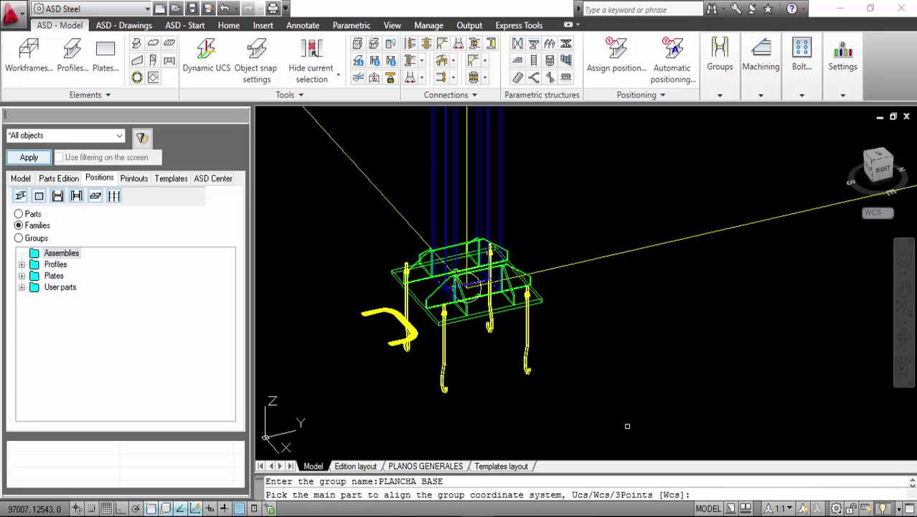
key(Return)
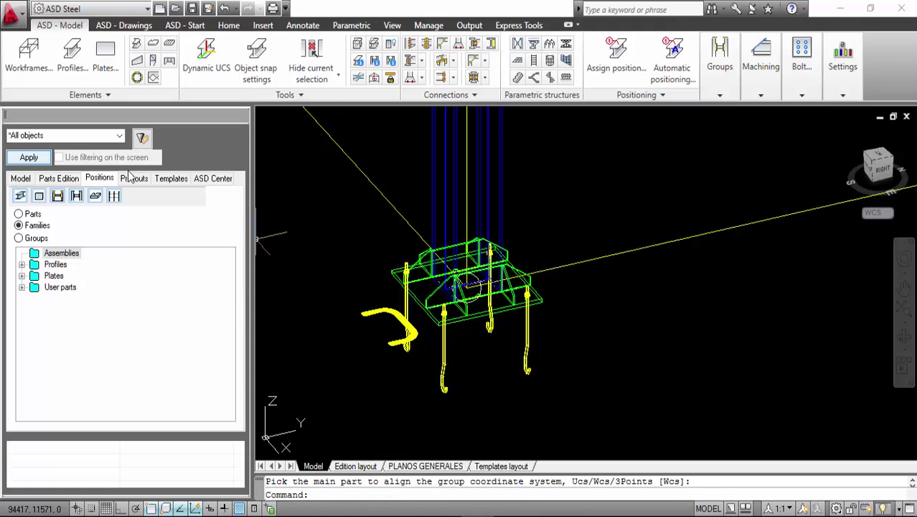
click(34, 238)
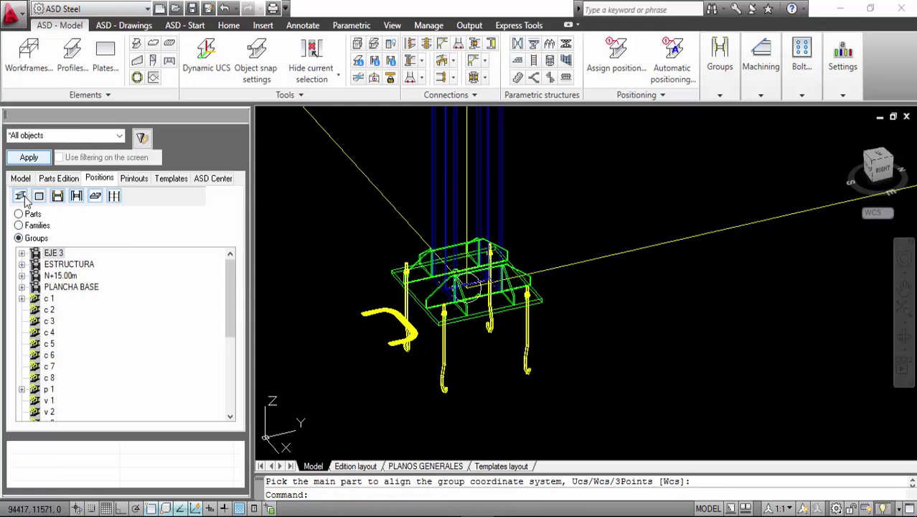
Refresh the groups list, check the PLANCHA BASE group, and show the printouts list.
click(58, 198)
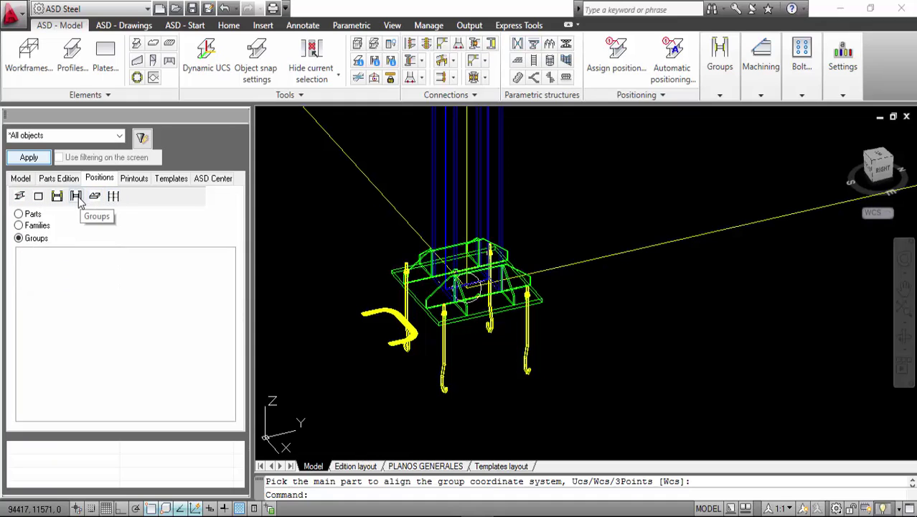
click(77, 198)
click(68, 287)
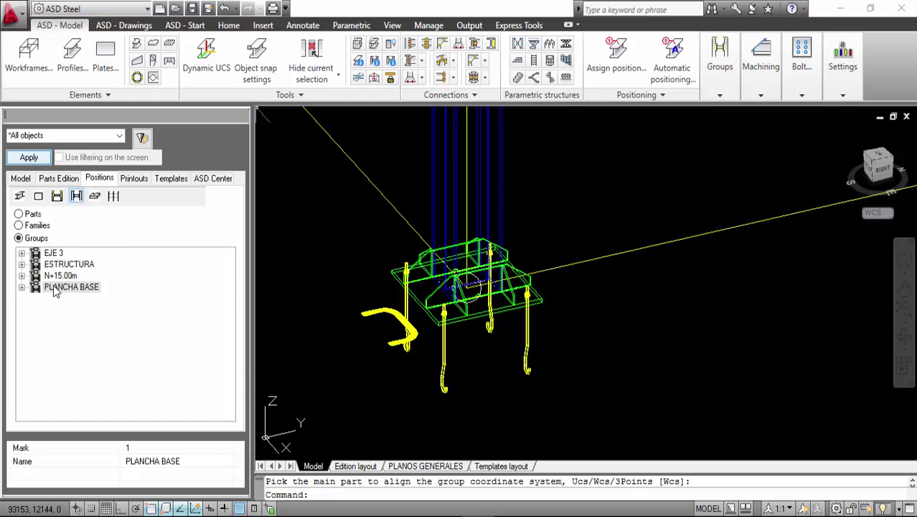
right_click(55, 290)
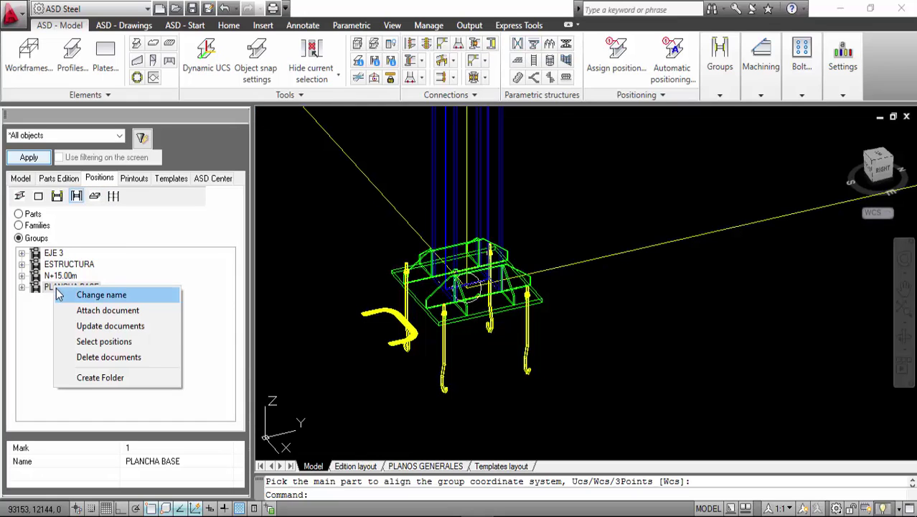
click(262, 115)
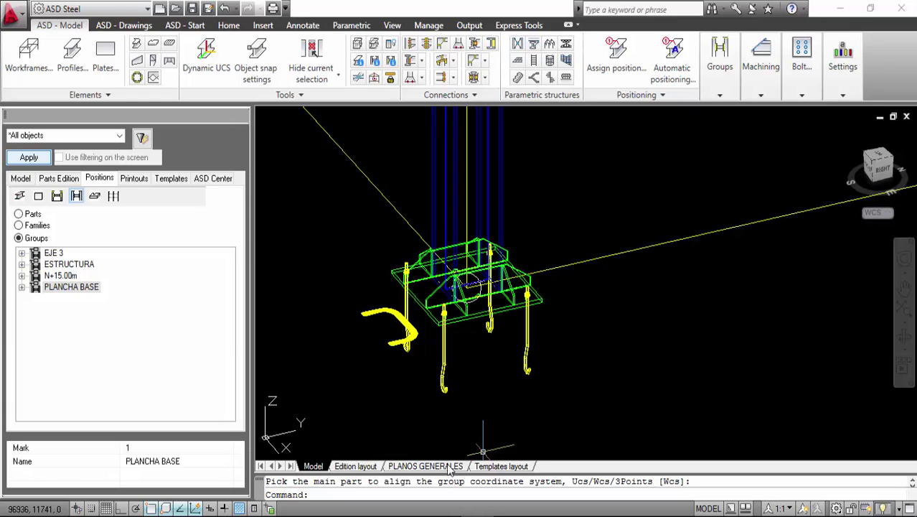
click(135, 181)
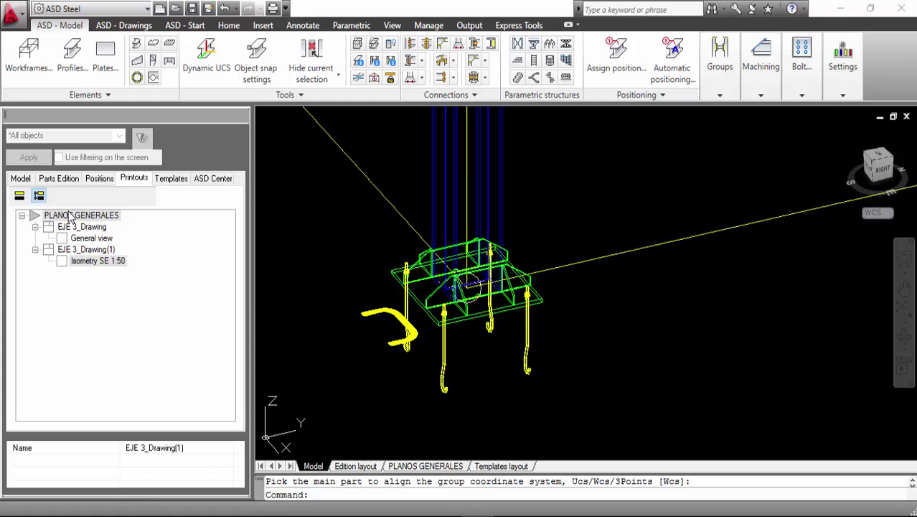
Add a DETALLES DE CONEXION printout next to PLANOS GENERALES and display its layout.
right_click(95, 200)
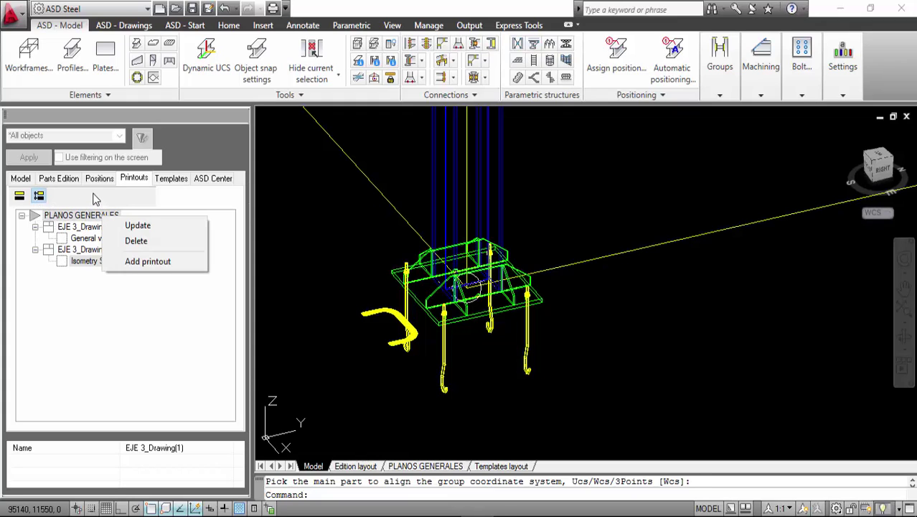
click(151, 264)
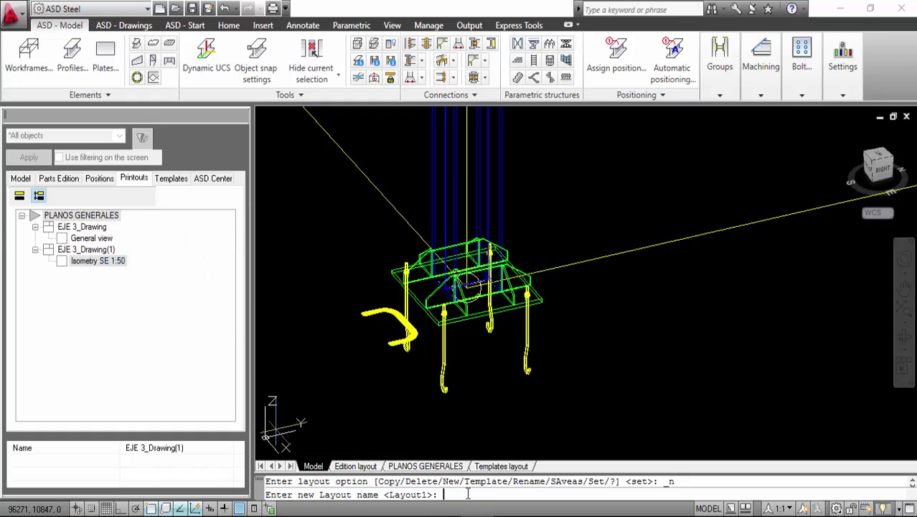
text(DETAI)
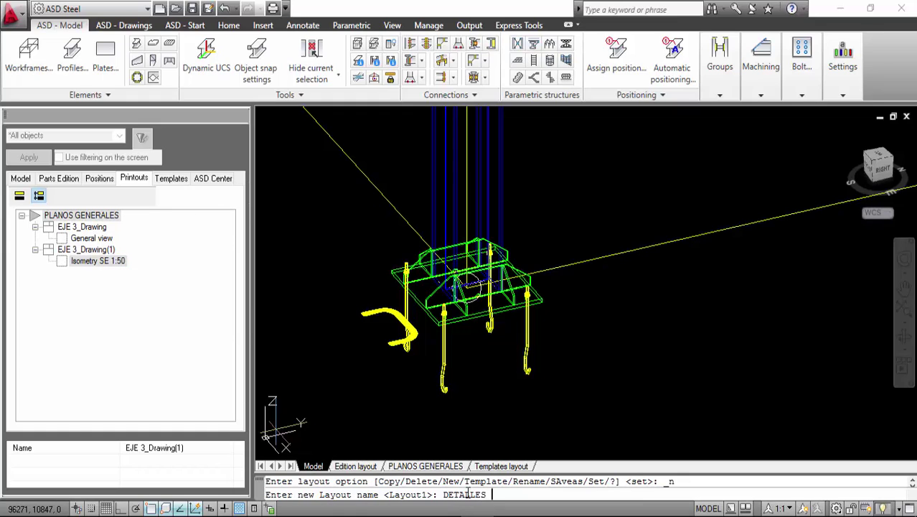
text(XION)
key(Return)
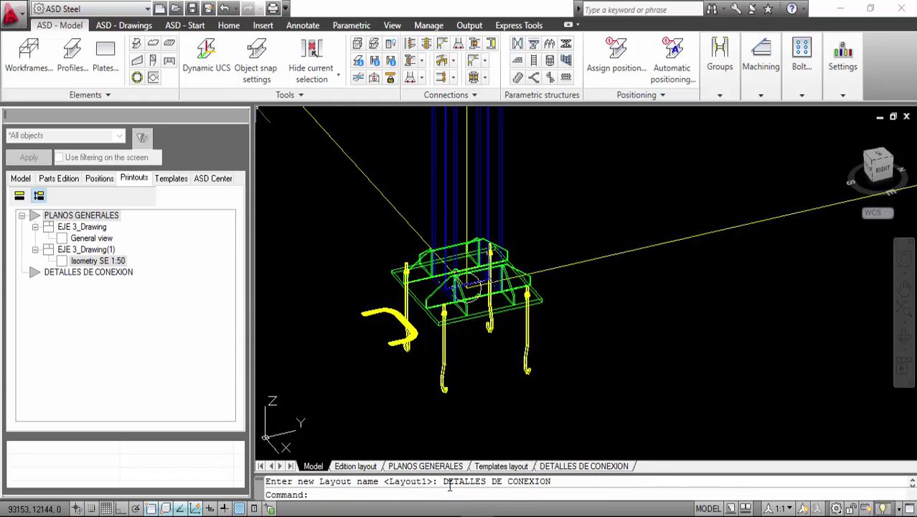
click(594, 466)
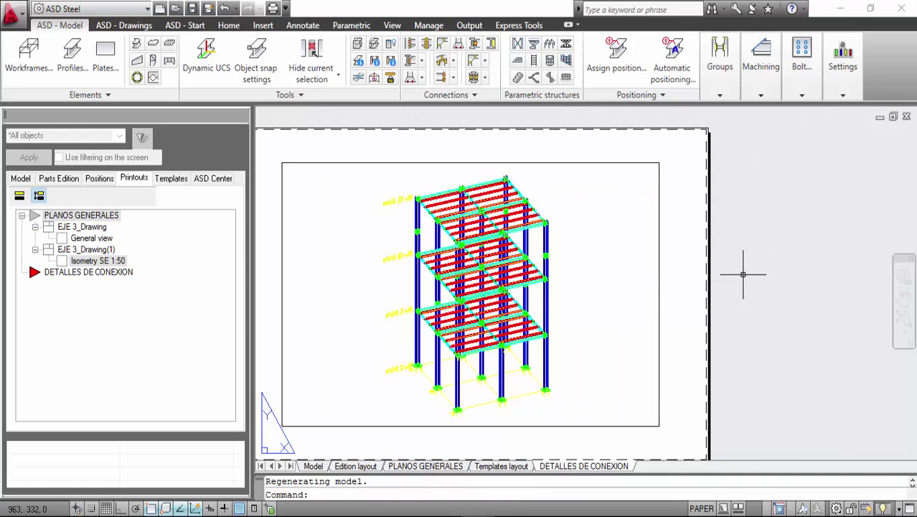
Delete the default model viewport from the empty DETALLES DE CONEXION sheet.
click(714, 281)
click(627, 230)
key(Delete)
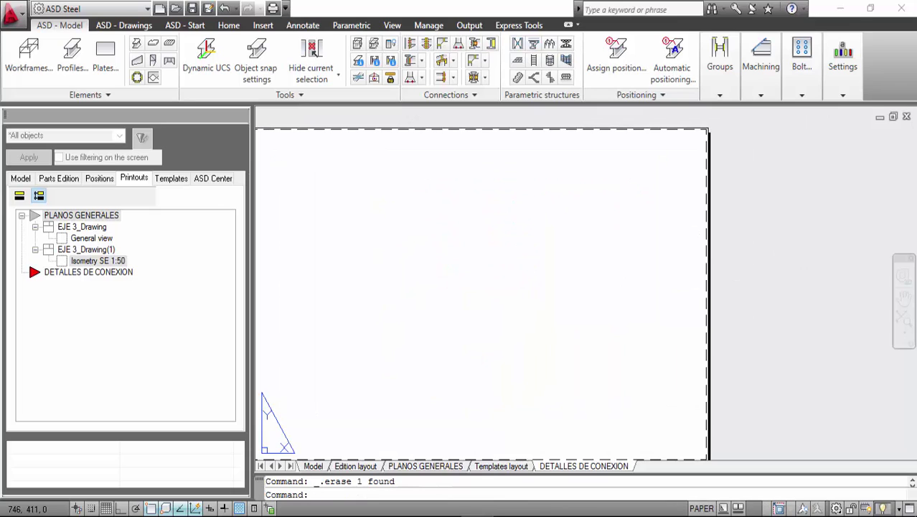
scroll(601, 240, down, 3)
mouse_move(539, 268)
middle_down()
mouse_move(420, 289)
mouse_move(375, 345)
middle_up()
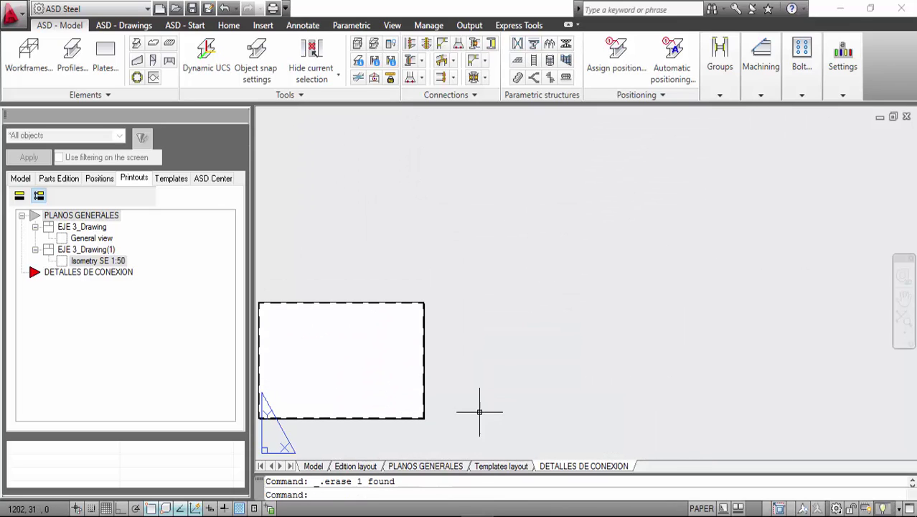
Copy the drawing frame and title block from the PLANOS GENERALES sheet.
click(453, 465)
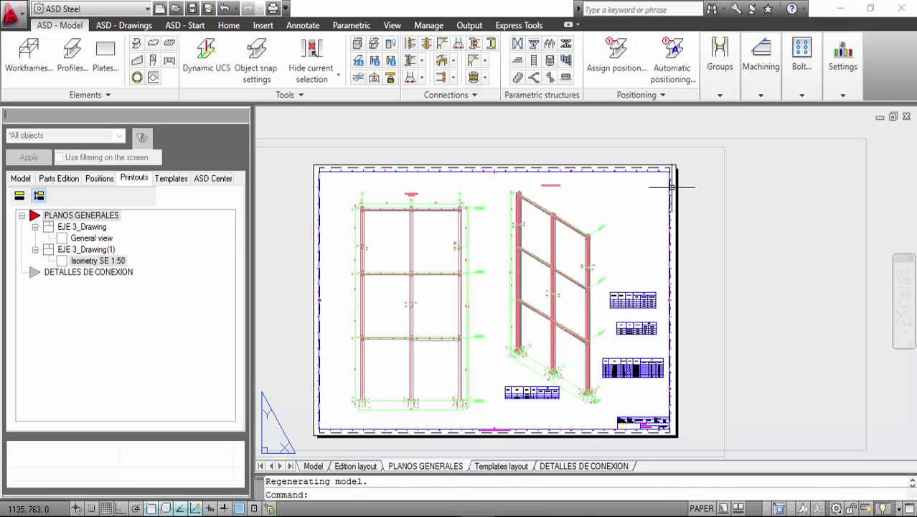
key(Escape)
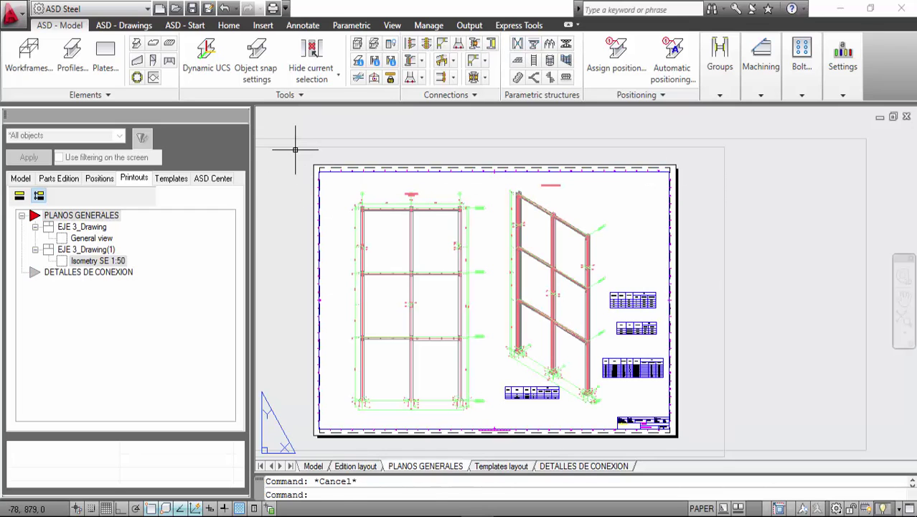
click(295, 149)
click(681, 436)
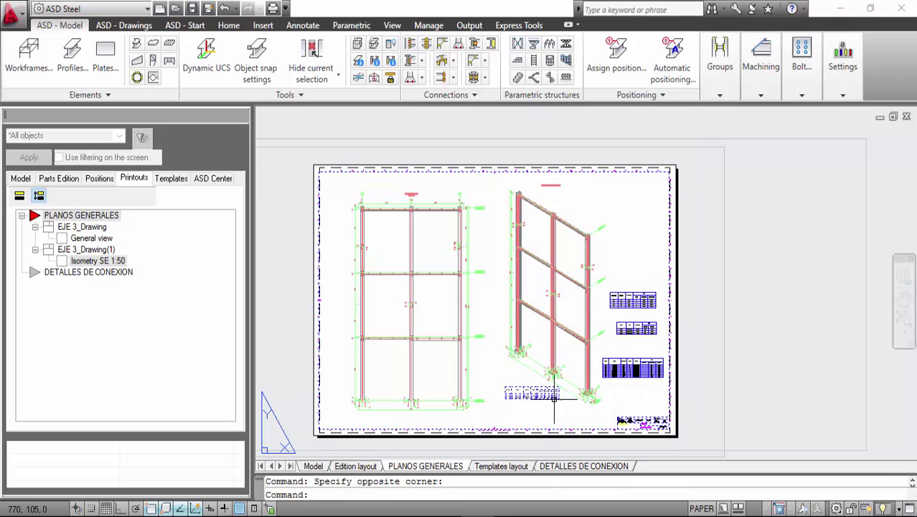
key(ctrl+c)
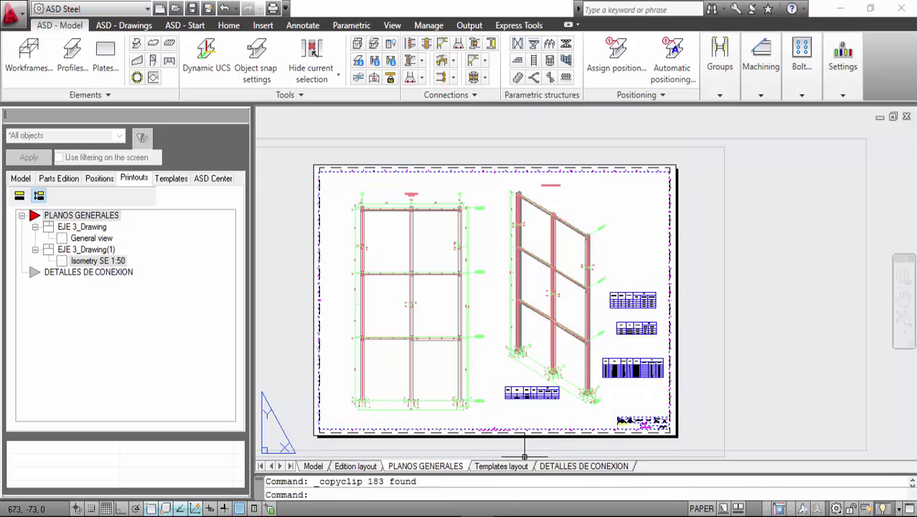
key(Escape)
Paste the frame onto the DETALLES DE CONEXION sheet and show the position groups.
click(615, 467)
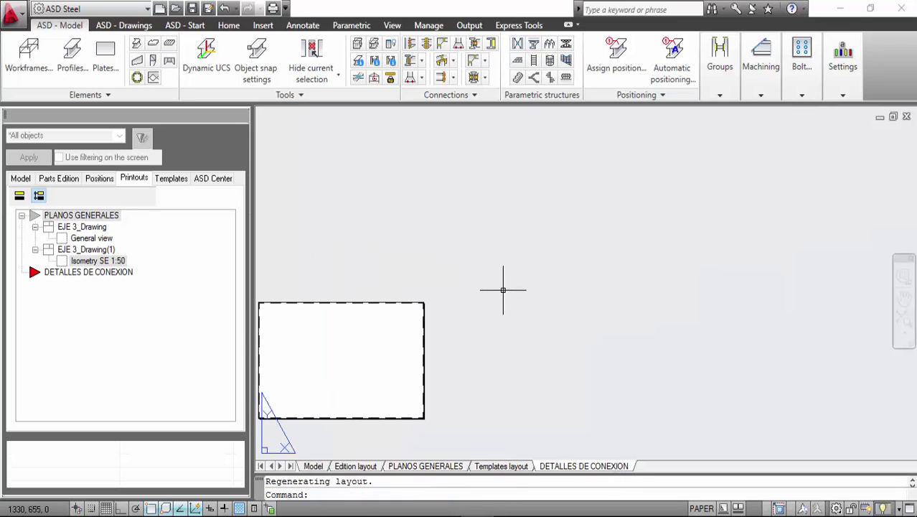
key(ctrl+v)
click(480, 359)
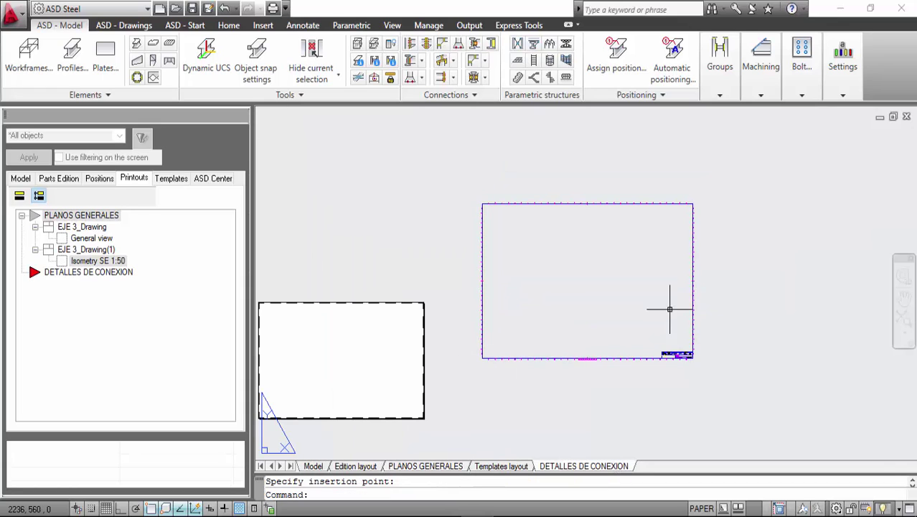
scroll(595, 278, up, 2)
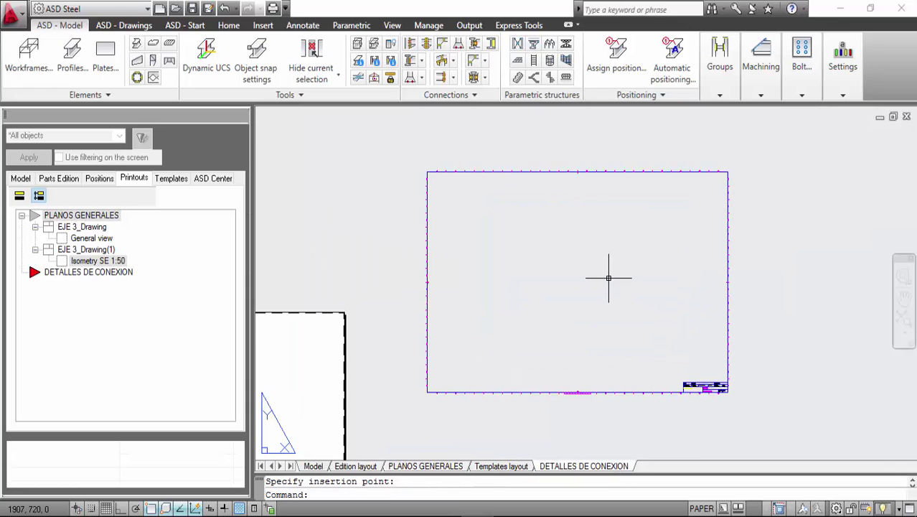
click(99, 179)
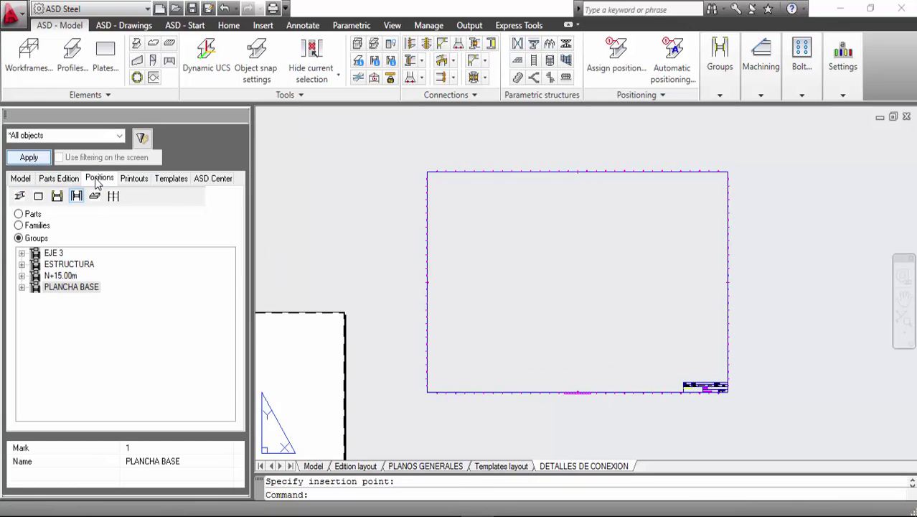
Attach a Group-isometry SW 1:50 drawing to the PLANCHA BASE group.
right_click(64, 289)
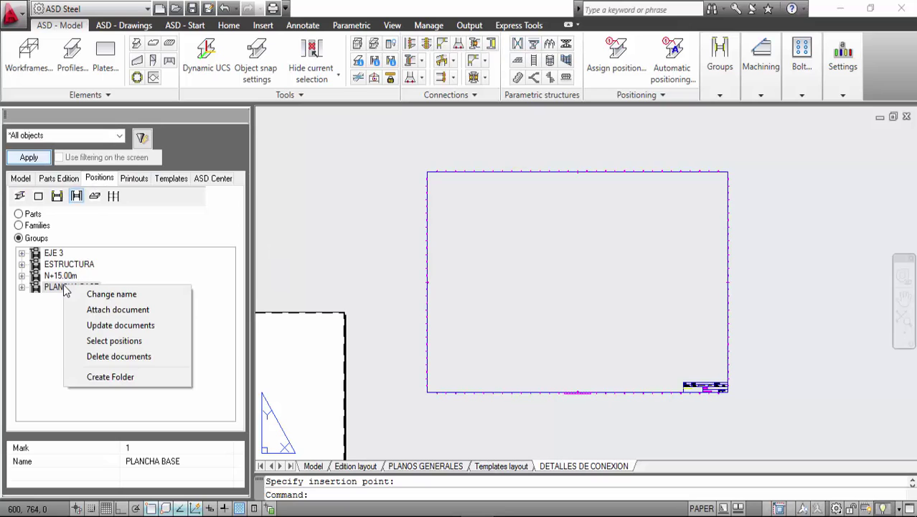
click(136, 316)
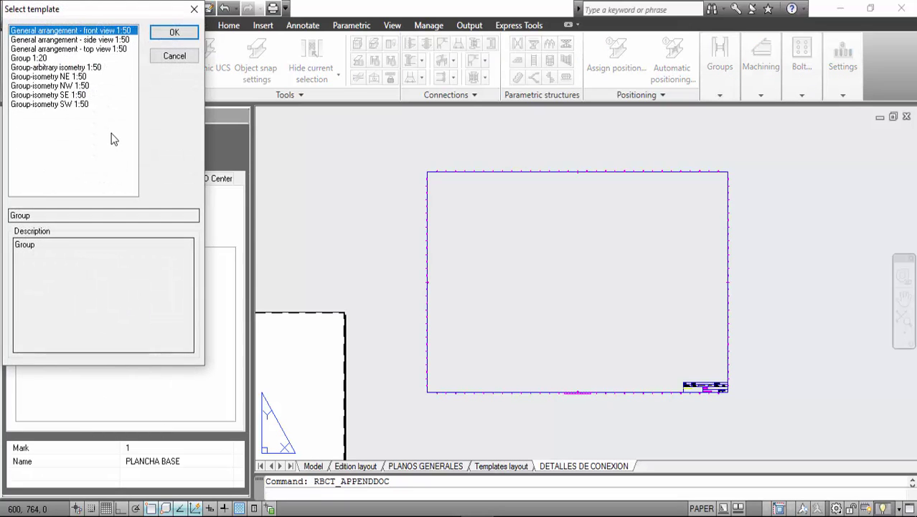
click(72, 105)
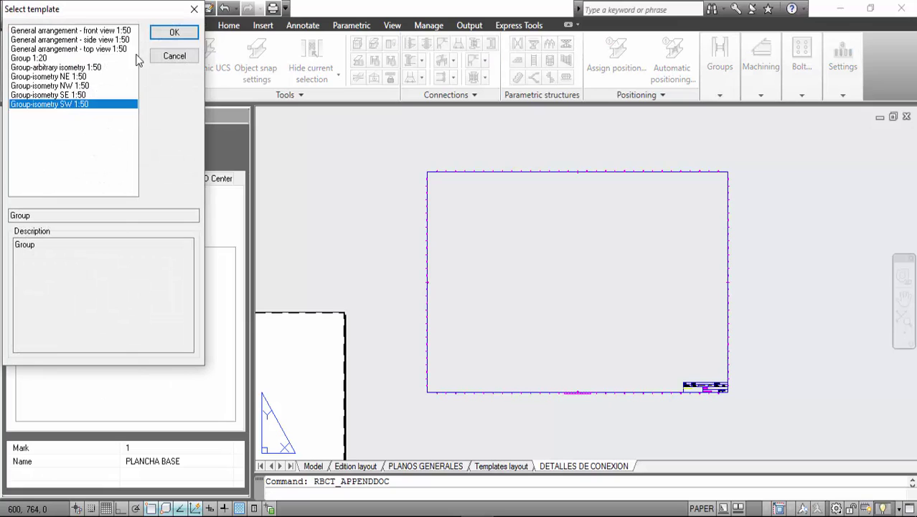
click(174, 33)
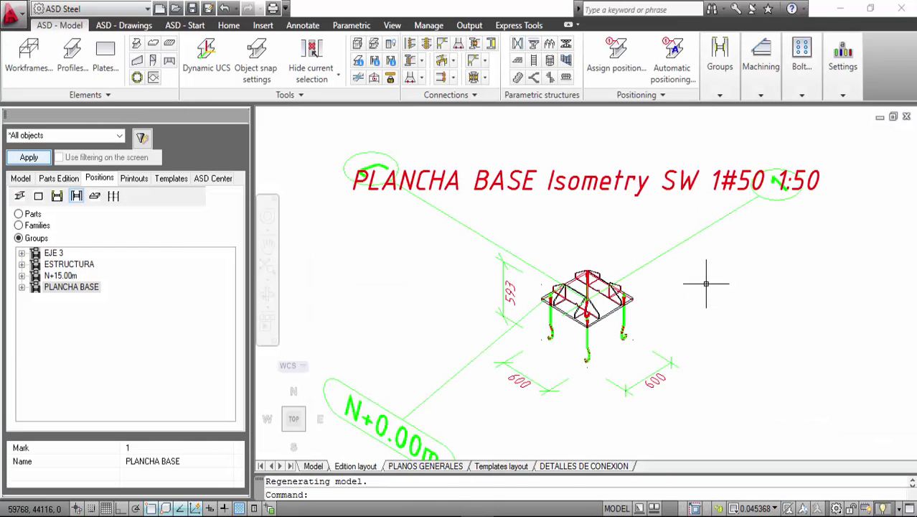
middle_drag(664, 302, 603, 280)
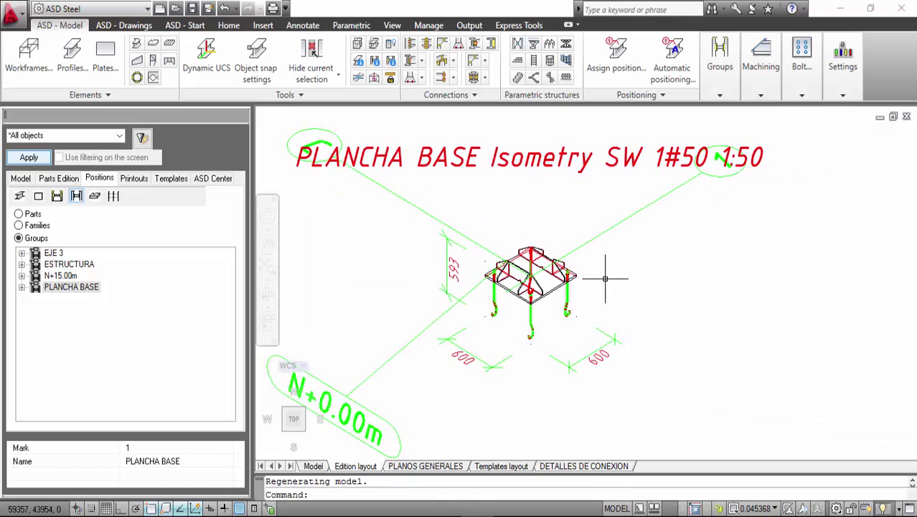
Return to DETALLES DE CONEXION and select PLANCHA BASE_Drawing under its group.
click(603, 468)
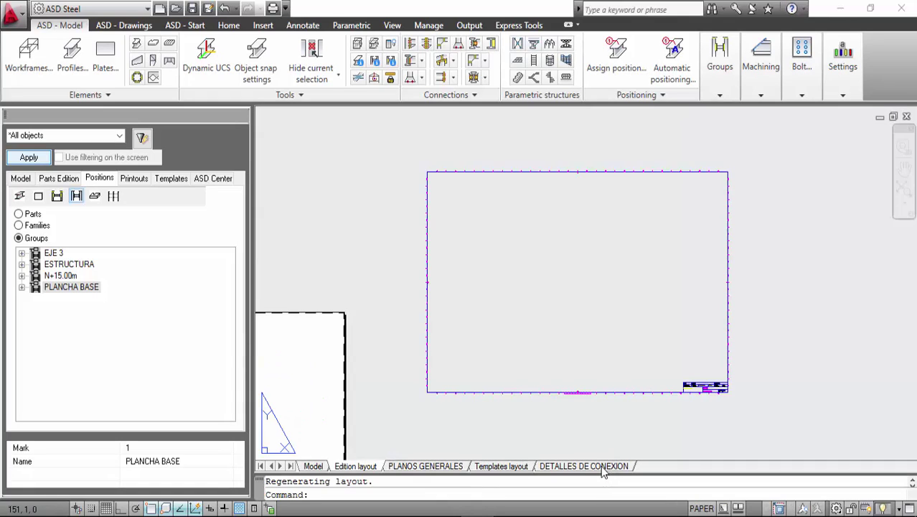
click(22, 287)
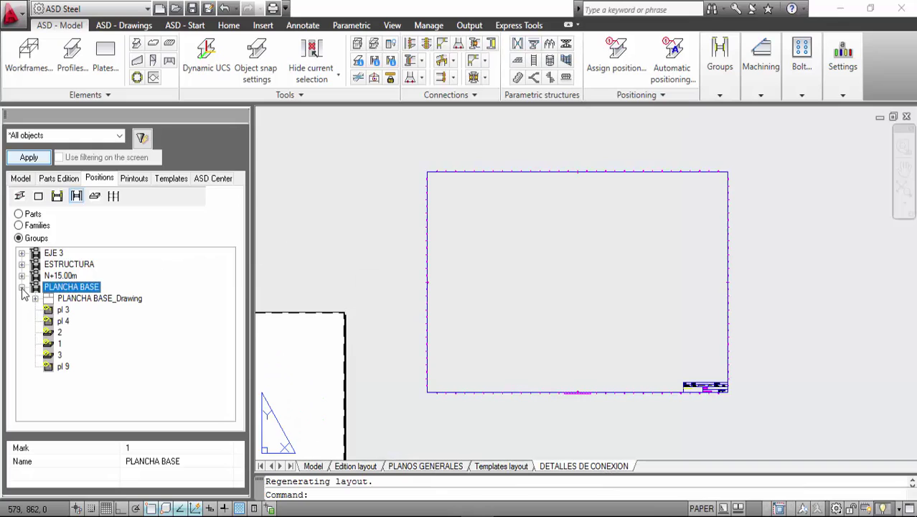
click(75, 299)
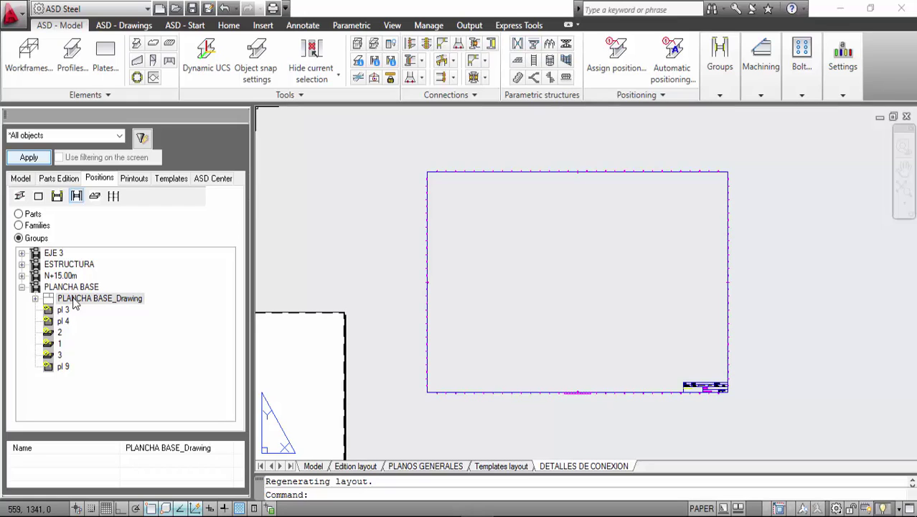
Add PLANCHA BASE_Drawing to the current printout and select its Isometry SW 1:50 view.
right_click(74, 303)
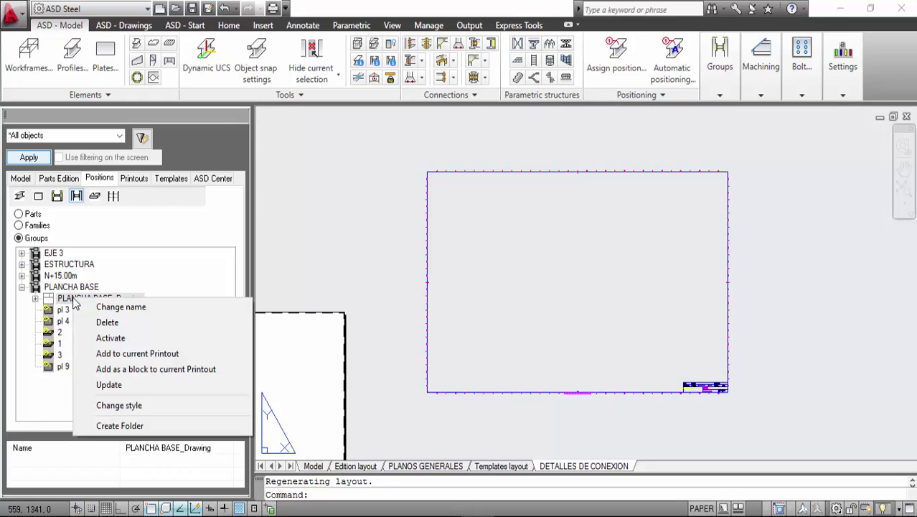
click(145, 353)
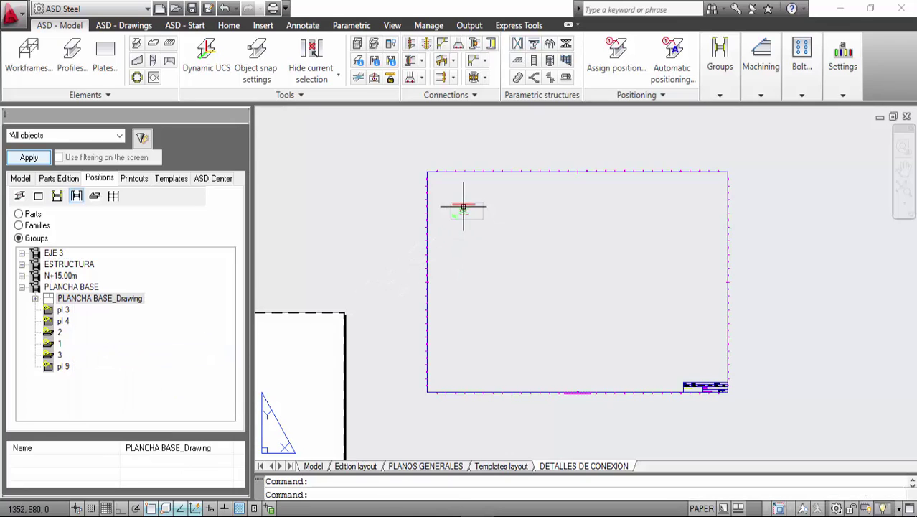
scroll(466, 205, up, 4)
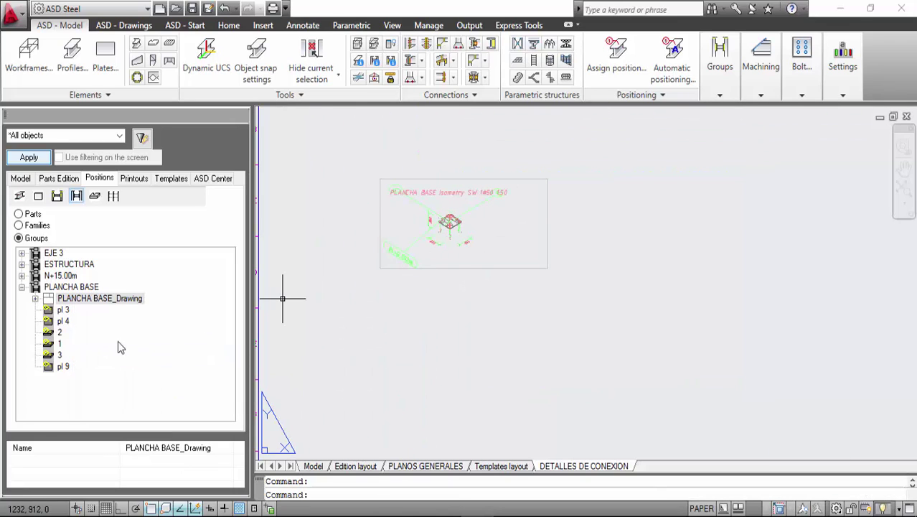
click(36, 298)
click(83, 310)
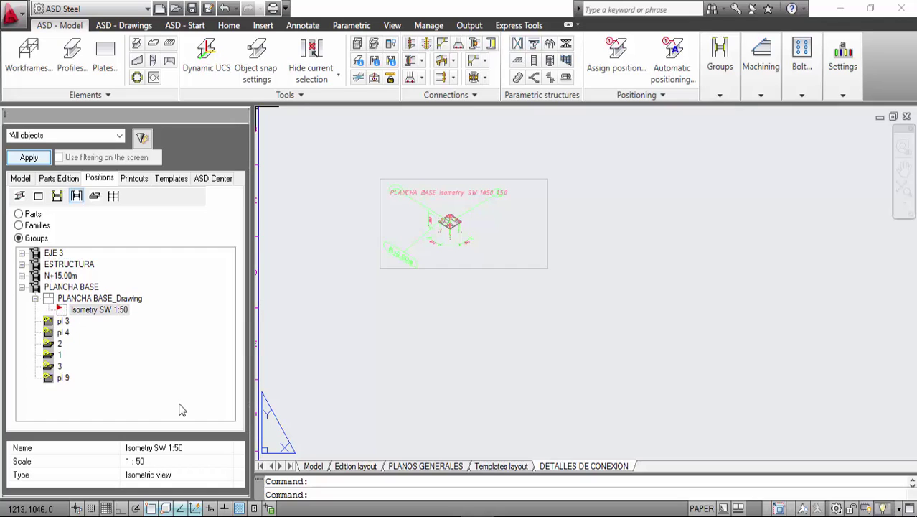
click(191, 449)
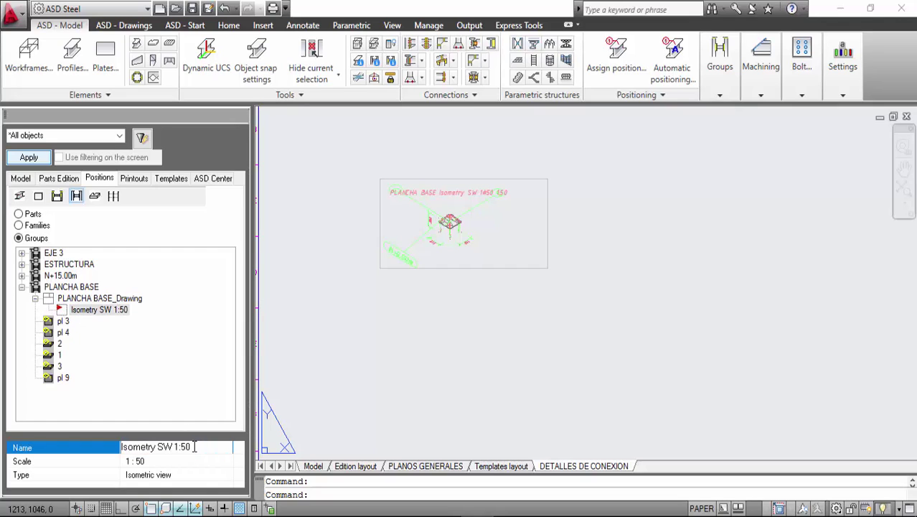
Change the isometry view's scale to 1:10.
click(164, 462)
click(164, 465)
double_click(136, 460)
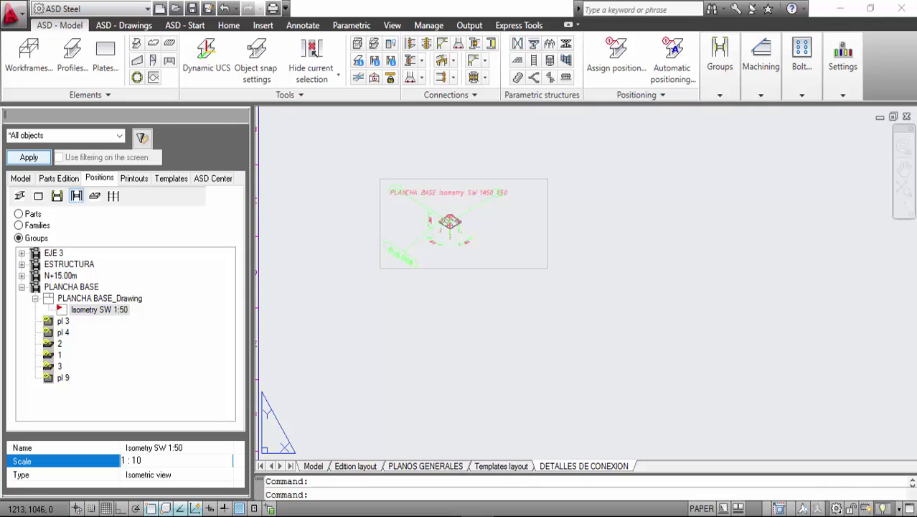
key(Return)
Enlarge the isometric viewport by stretching its upper-left corner.
click(410, 267)
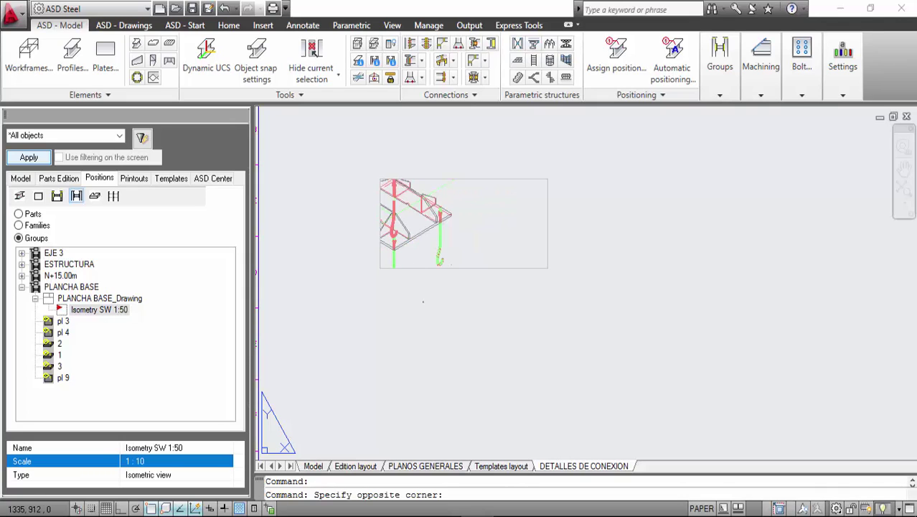
click(424, 291)
scroll(474, 304, down, 2)
middle_drag(481, 307, 520, 311)
click(454, 270)
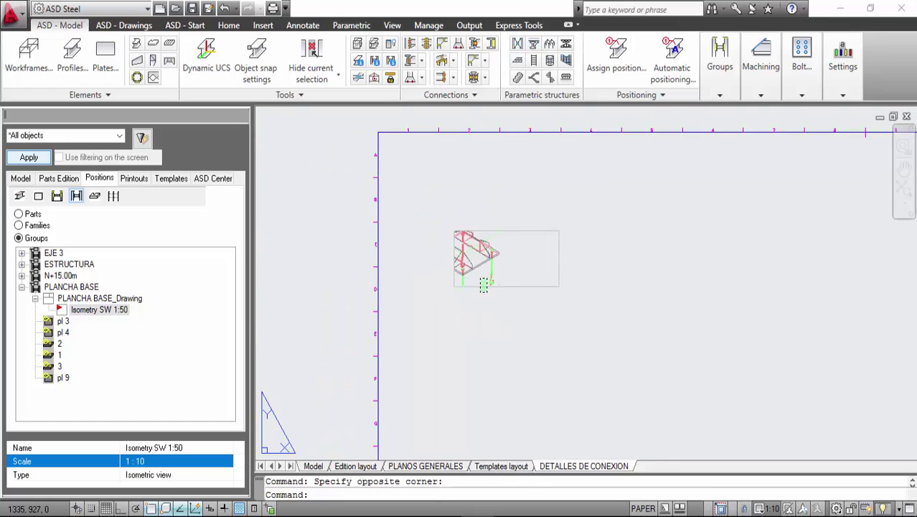
click(454, 287)
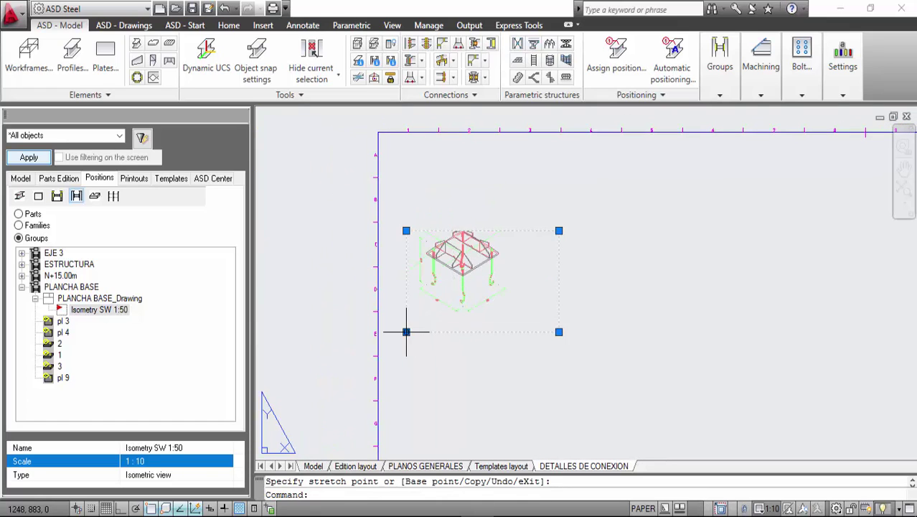
click(406, 229)
click(409, 229)
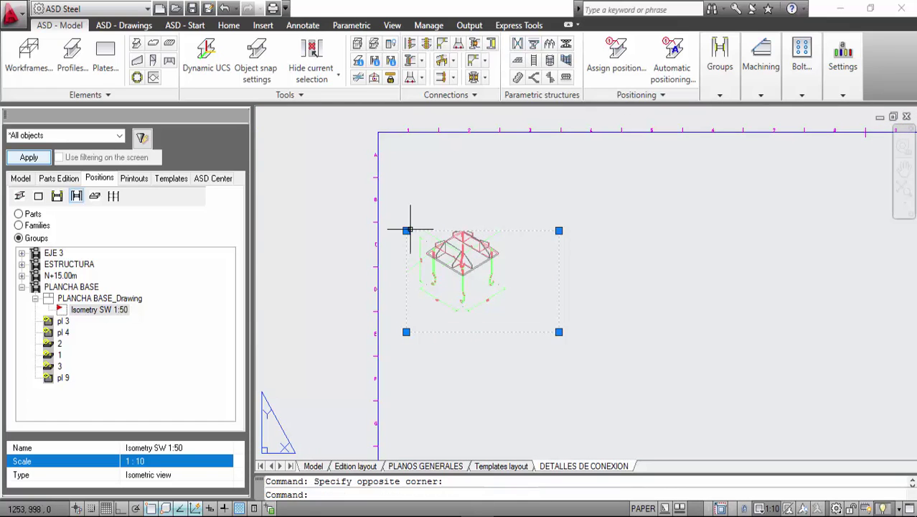
click(406, 231)
click(386, 188)
key(Escape)
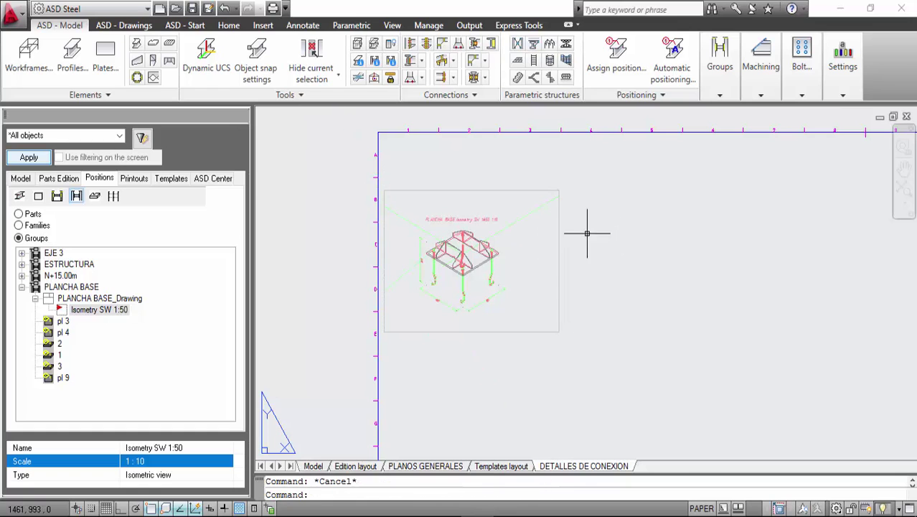
scroll(502, 229, down, 3)
scroll(501, 230, up, 10)
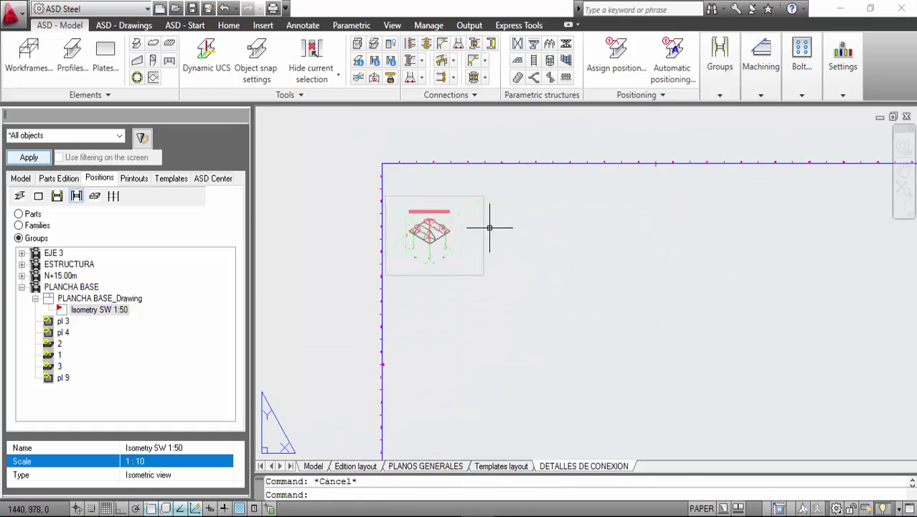
scroll(528, 242, down, 3)
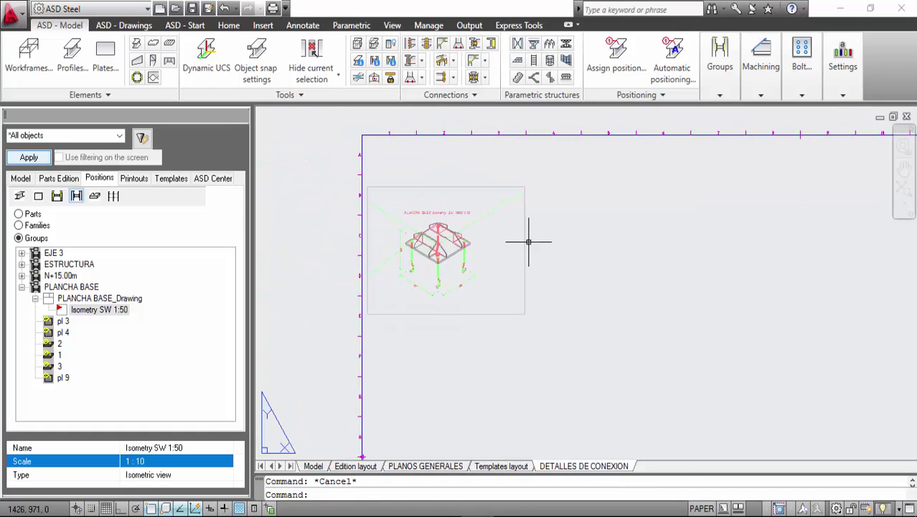
Rescale the view to 1:1, then settle on 1:5.
click(141, 462)
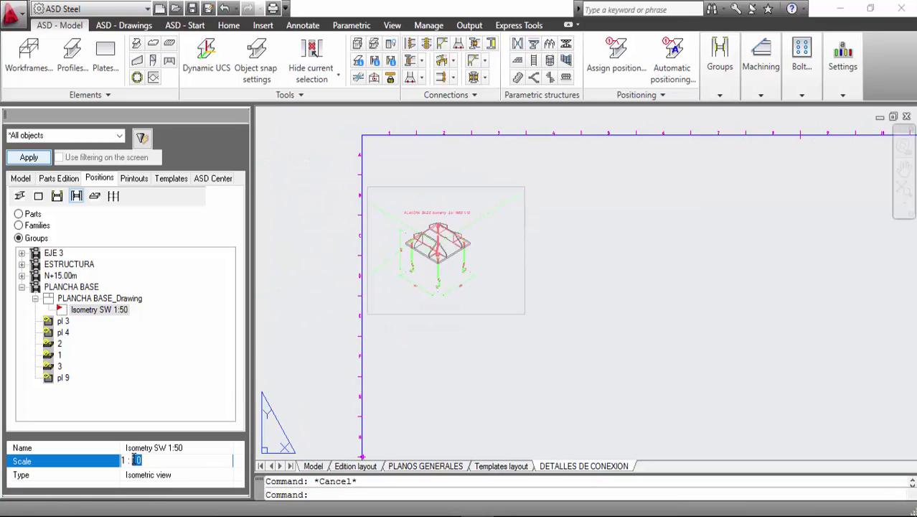
text(1)
key(Return)
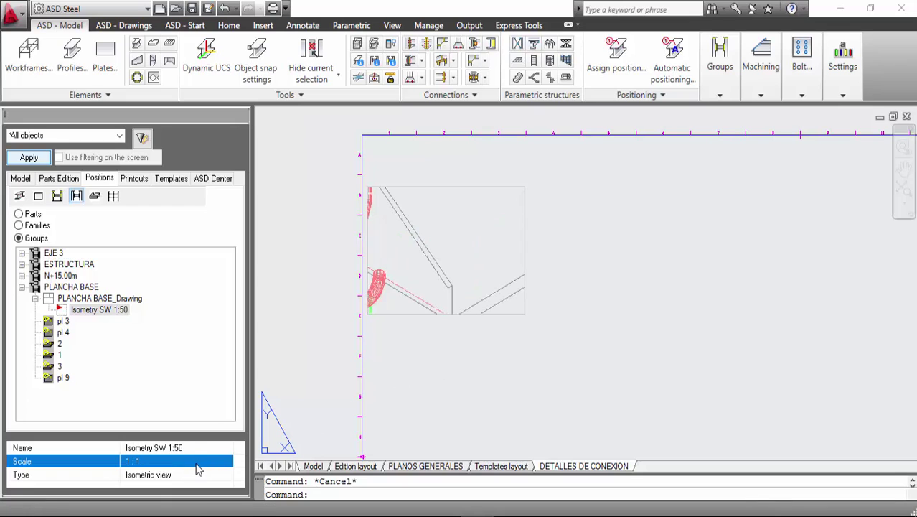
click(138, 463)
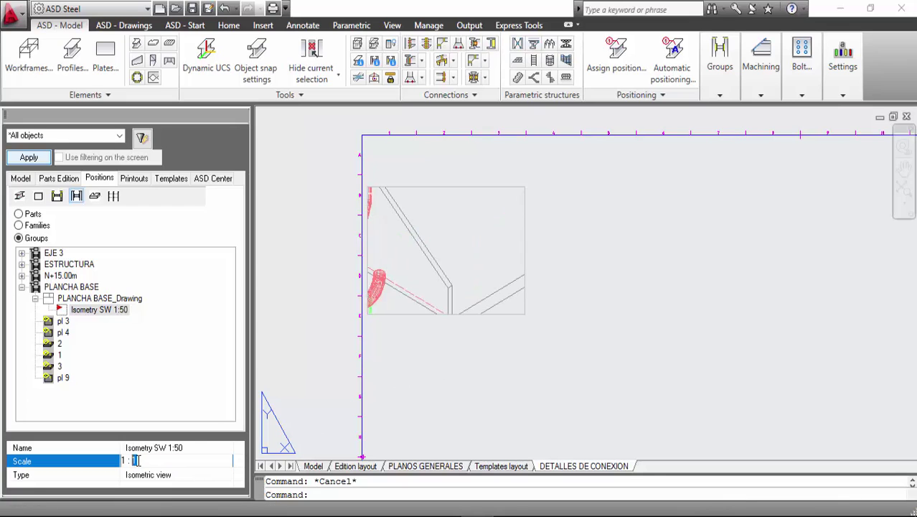
text(5)
key(Return)
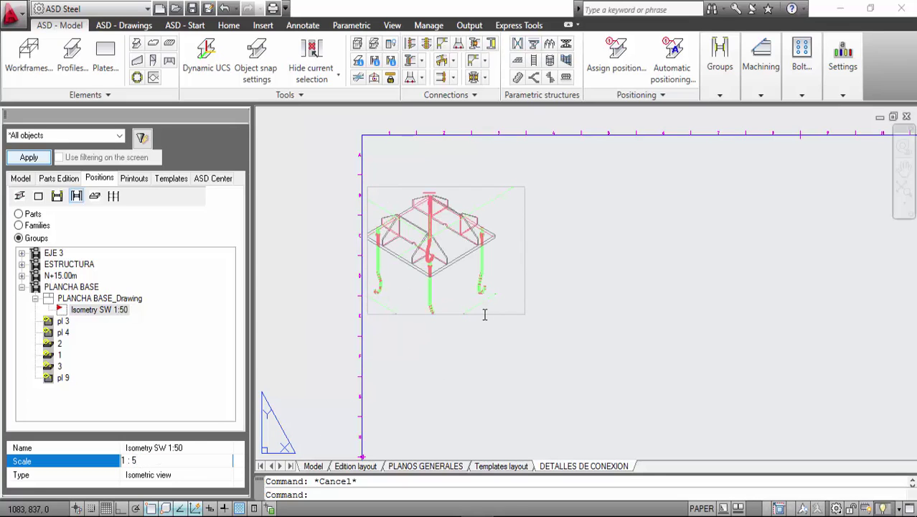
Stretch the viewport corner again to fit the 1:5 view.
click(542, 305)
click(507, 270)
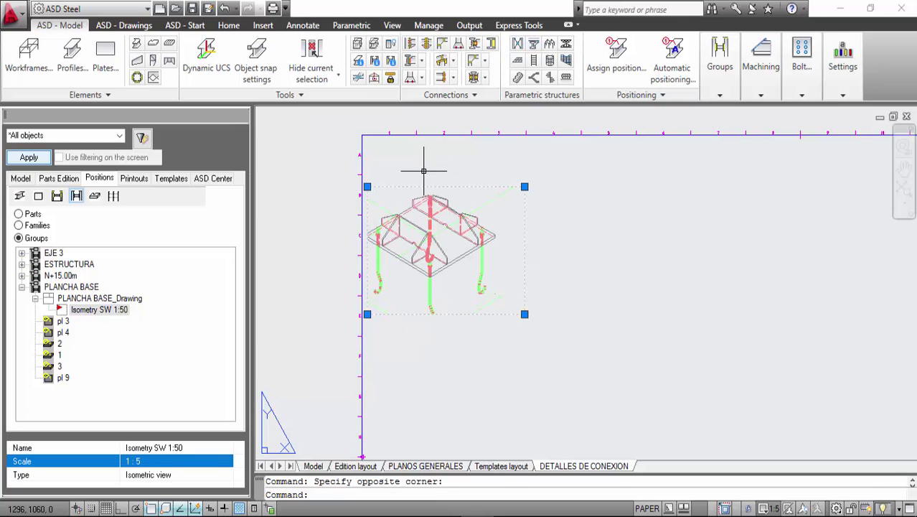
click(366, 187)
click(320, 157)
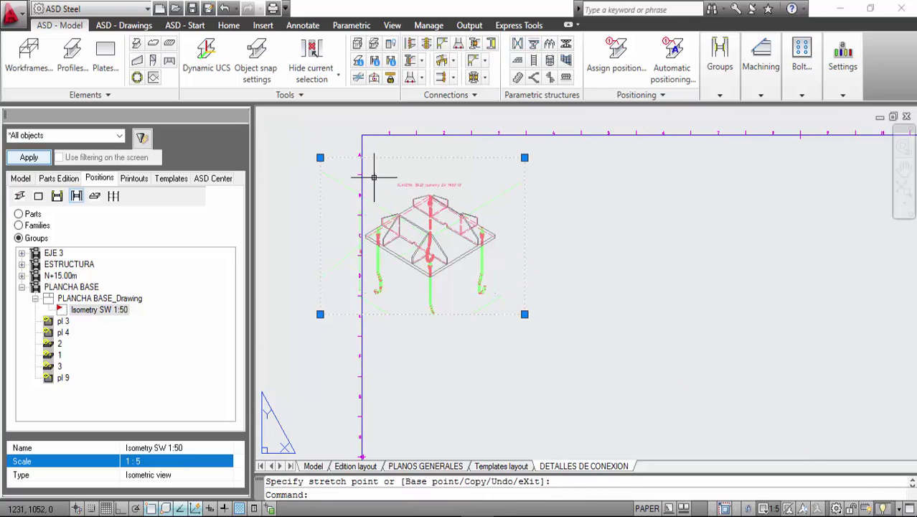
Move the viewport further down and to the right.
right_click(563, 270)
click(597, 298)
click(517, 266)
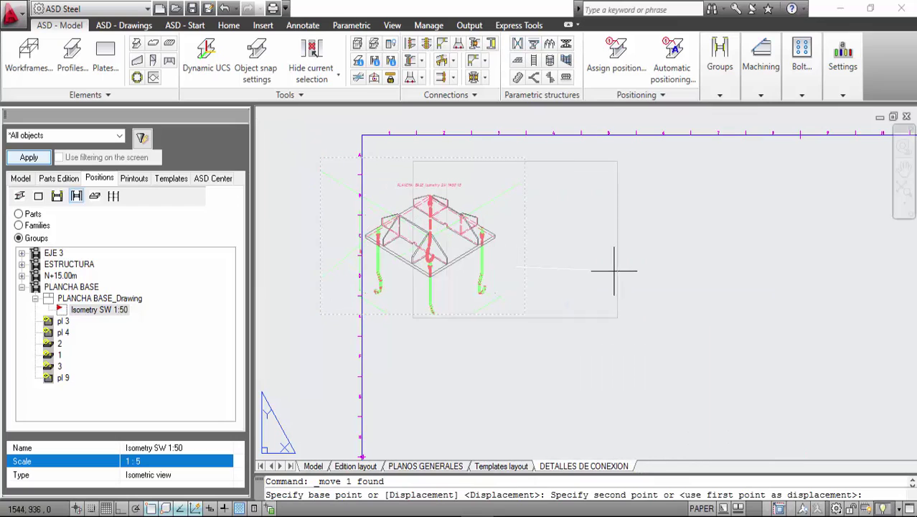
click(601, 283)
key(Escape)
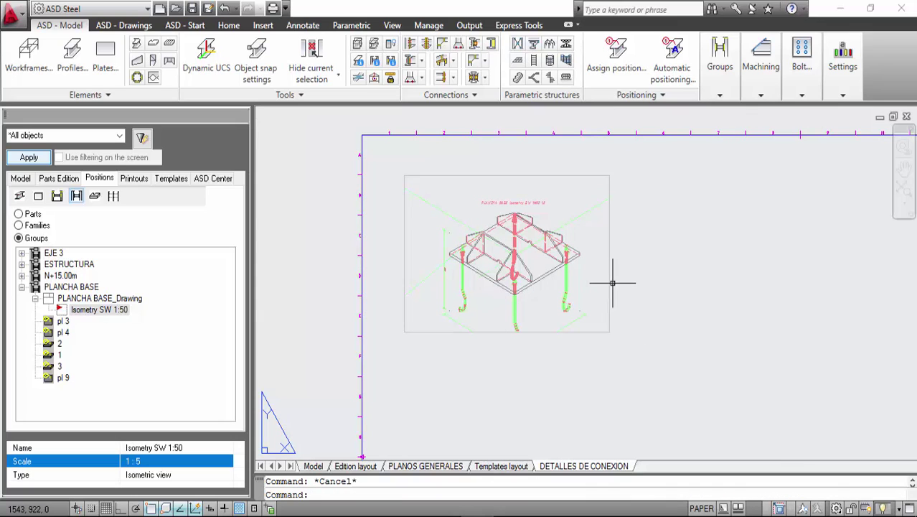
scroll(432, 228, down, 5)
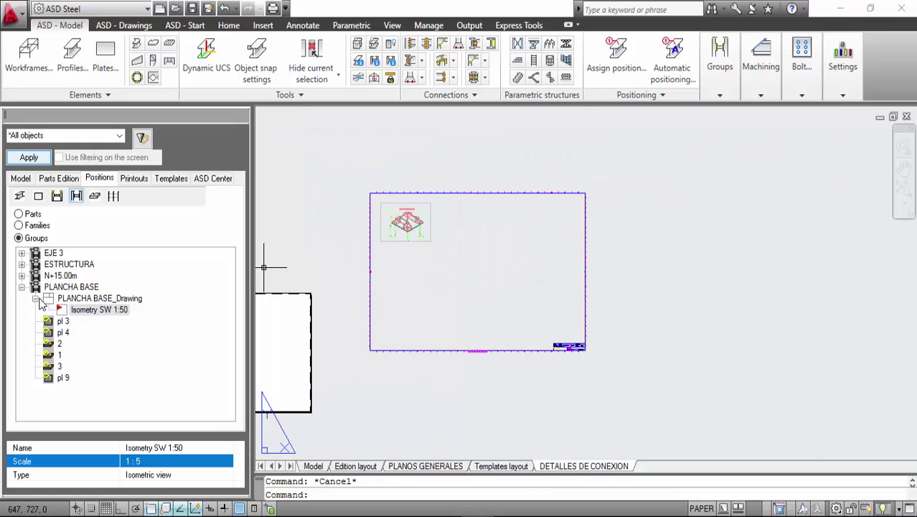
Attach default detail drawings to parts pl 3, pl 4 and 2 of PLANCHA BASE.
click(61, 321)
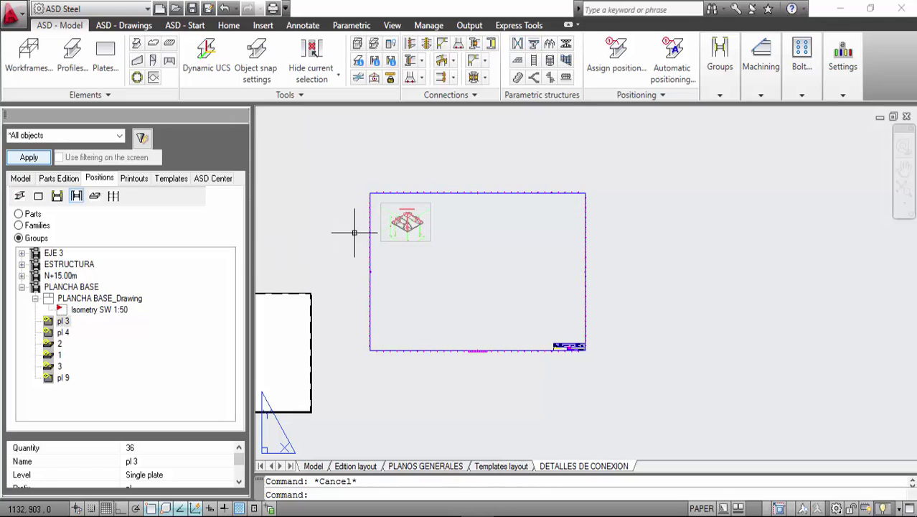
right_click(61, 321)
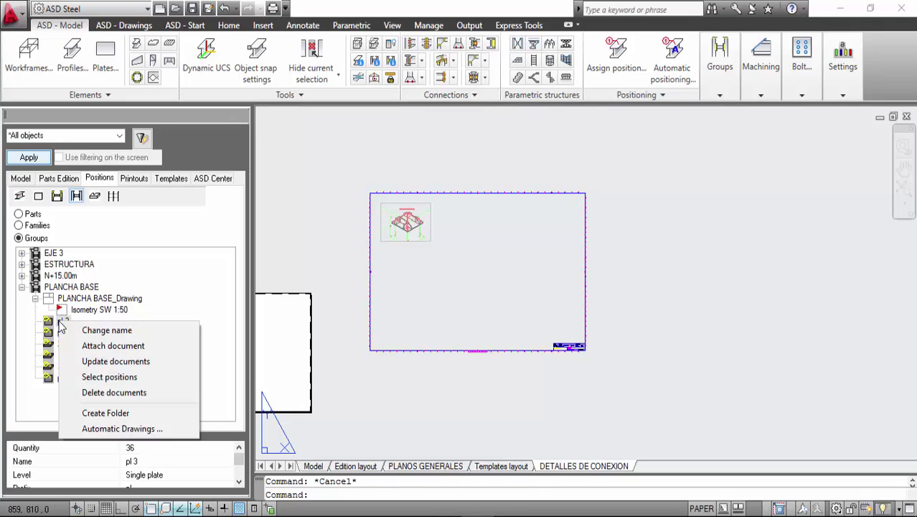
click(87, 347)
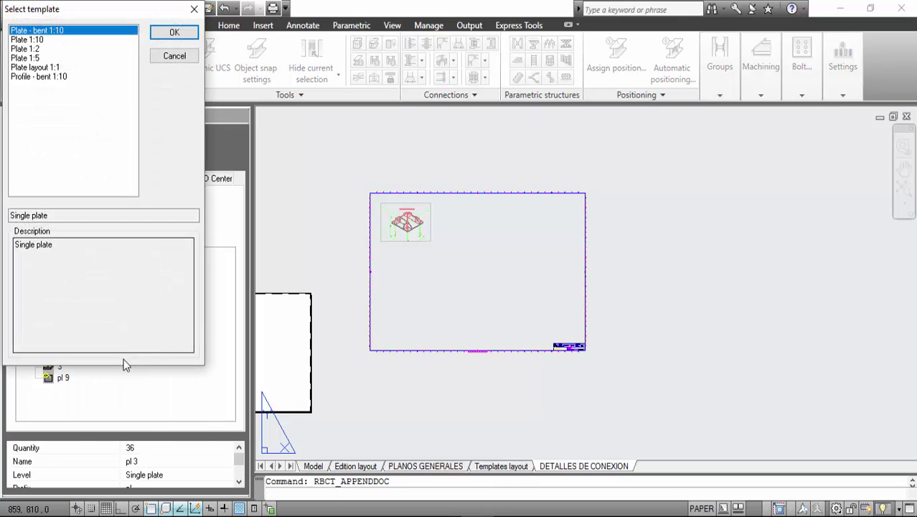
click(172, 35)
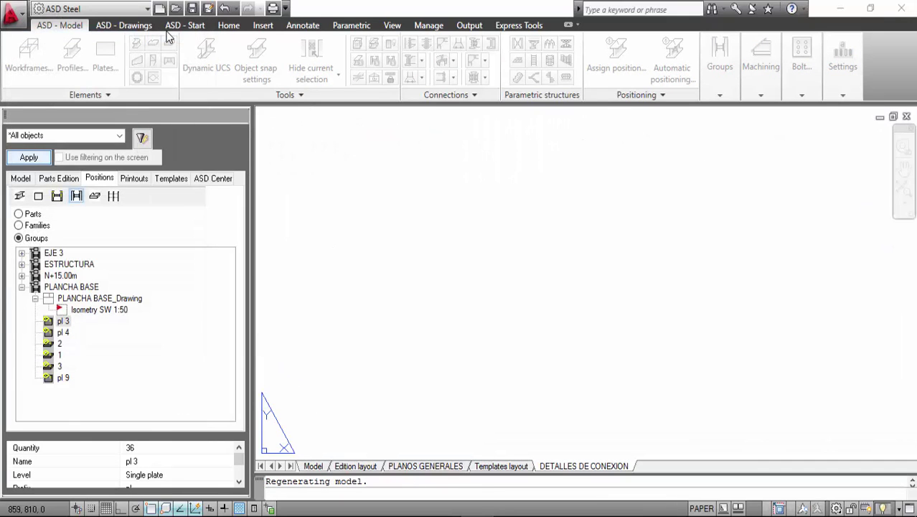
click(65, 333)
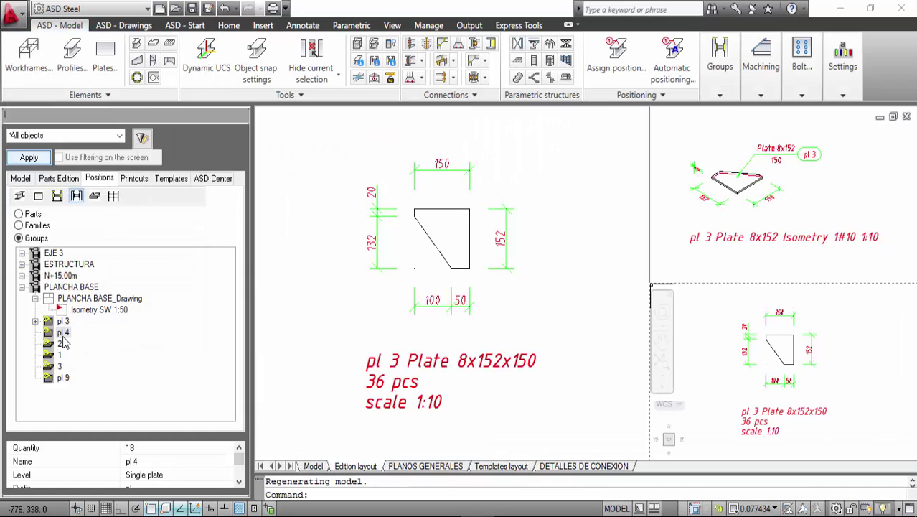
right_click(63, 334)
click(92, 365)
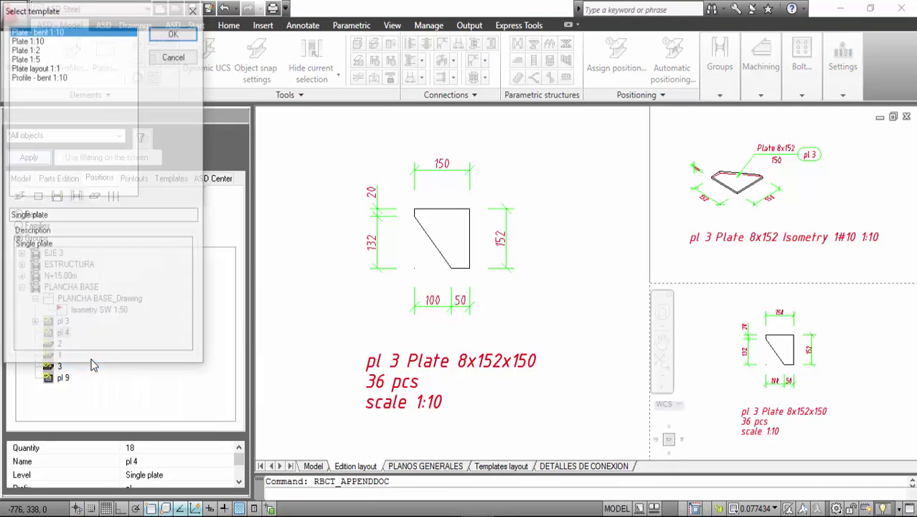
click(174, 32)
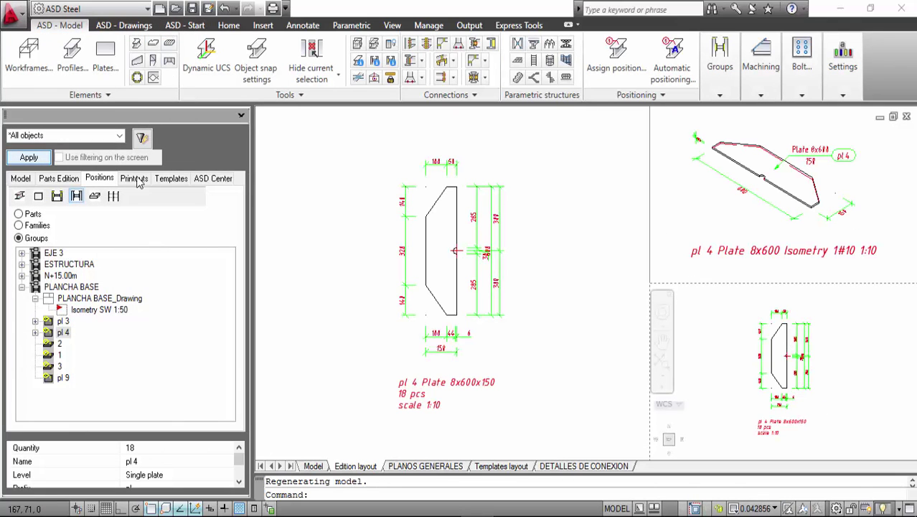
click(60, 343)
right_click(60, 343)
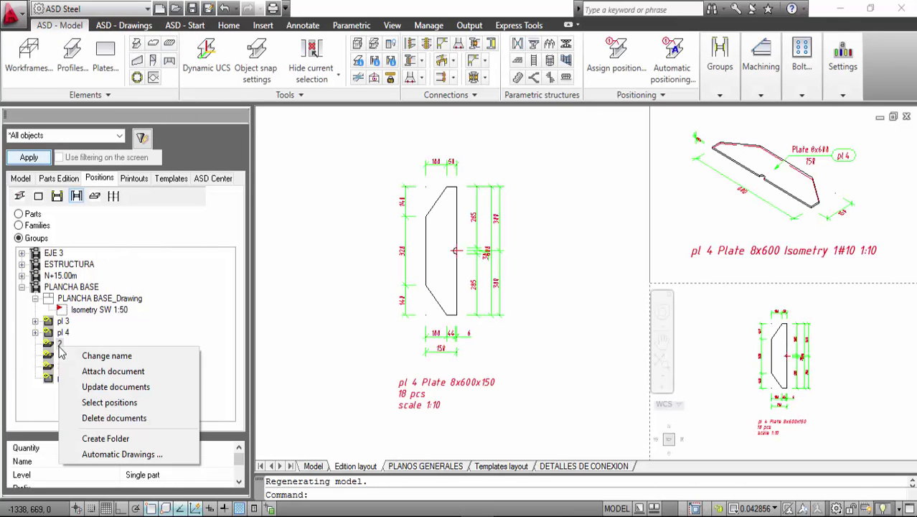
click(92, 370)
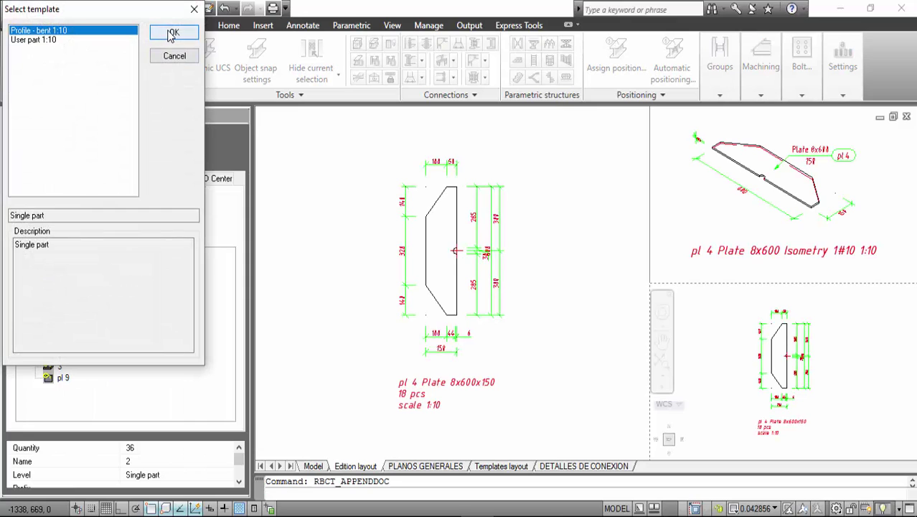
click(166, 37)
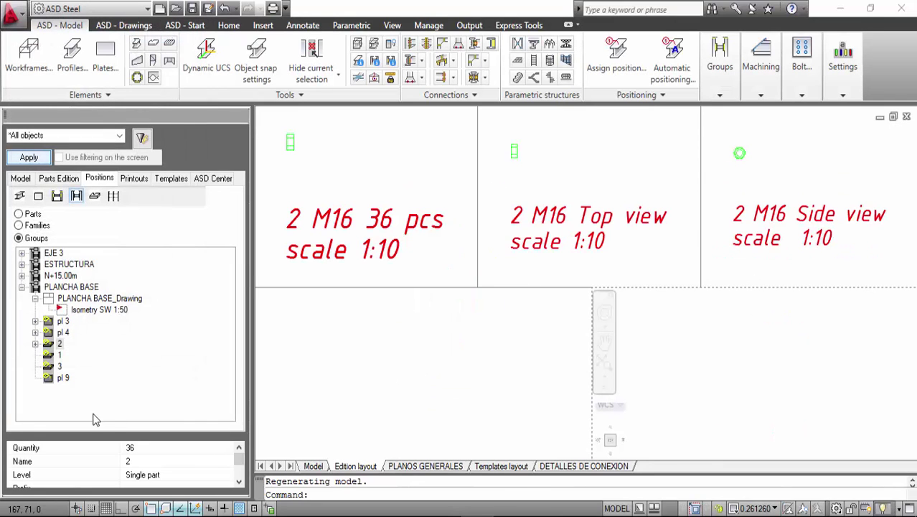
Attach detail drawings to parts 1, 3 and pl 9, then return to DETALLES DE CONEXION.
right_click(60, 357)
click(92, 375)
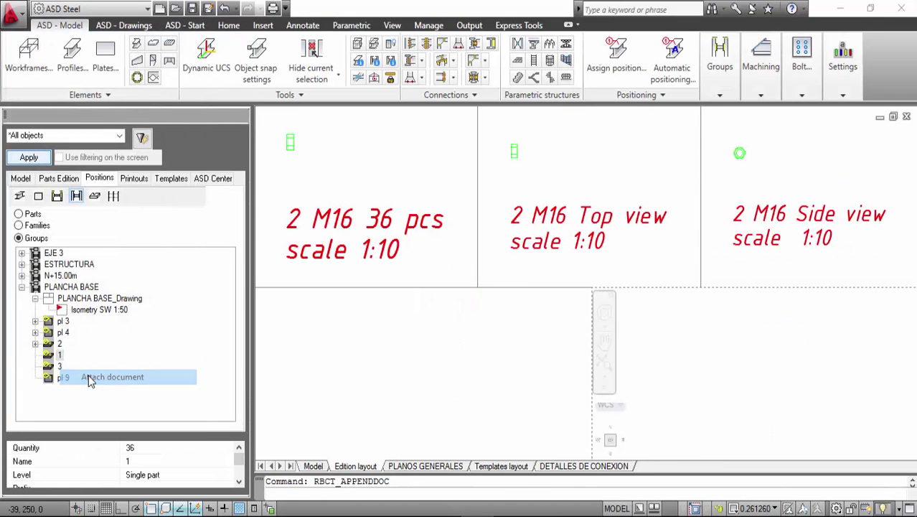
click(176, 33)
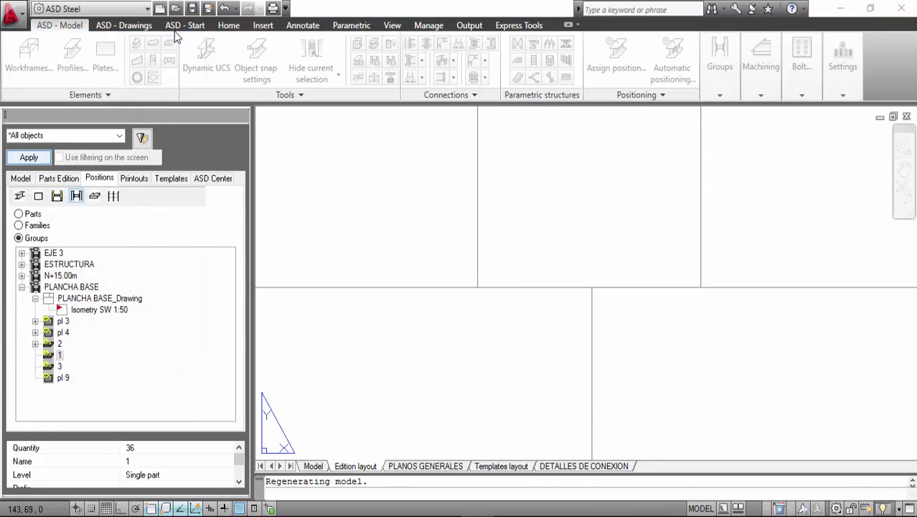
right_click(59, 367)
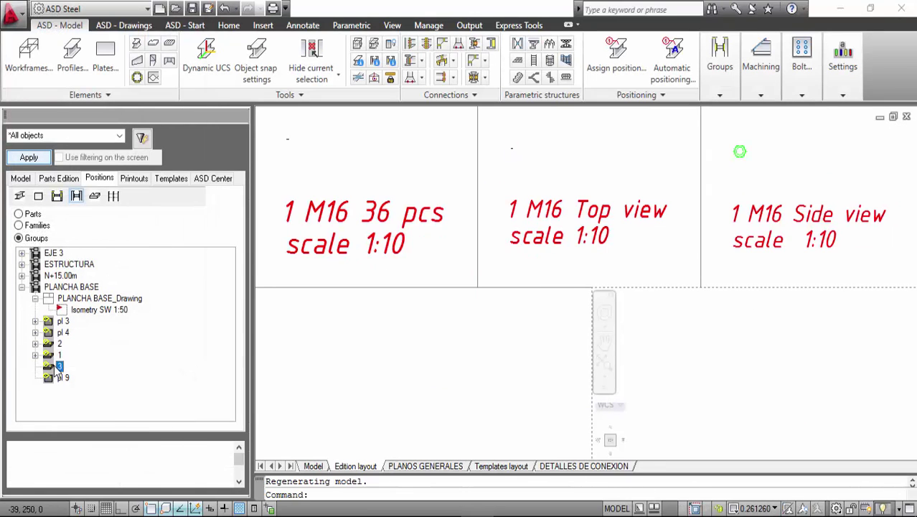
click(103, 394)
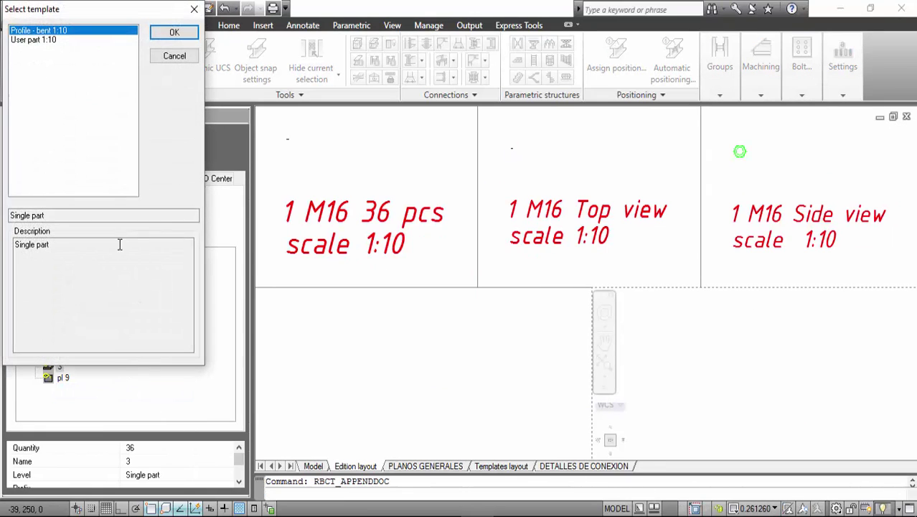
click(174, 33)
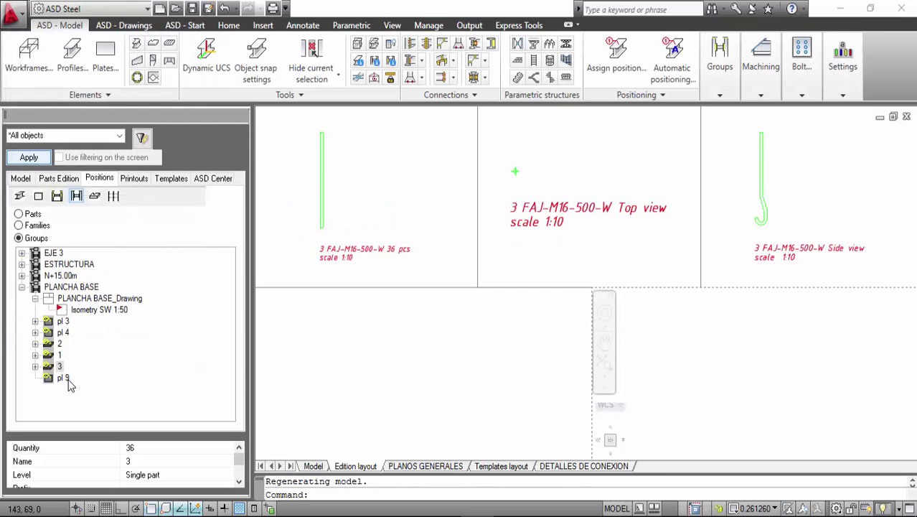
click(64, 380)
right_click(65, 381)
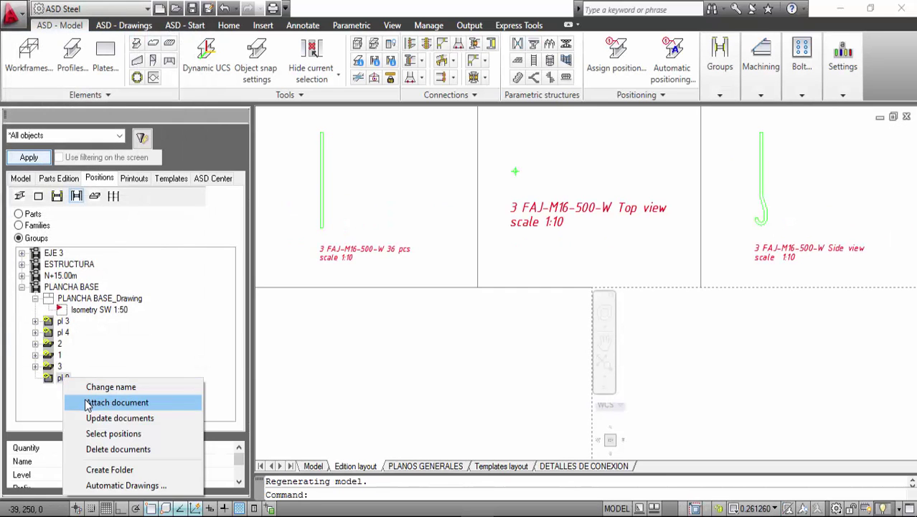
click(87, 401)
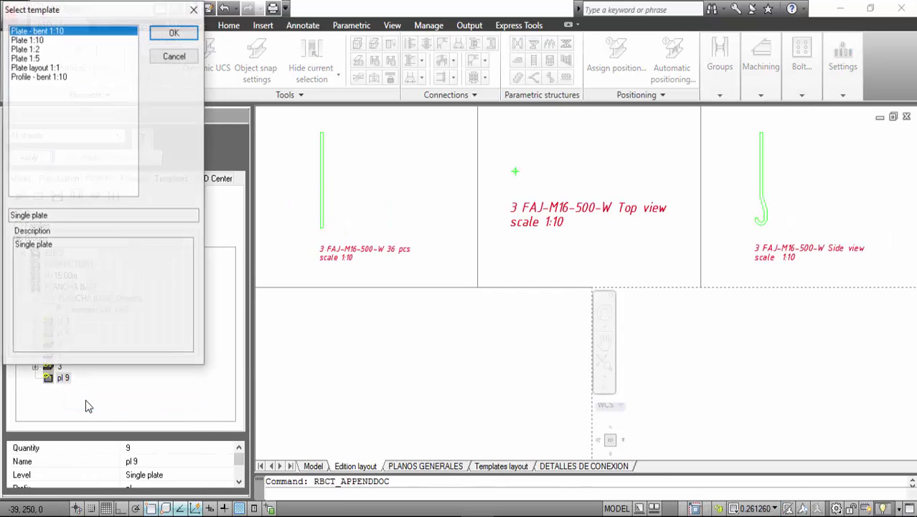
click(173, 34)
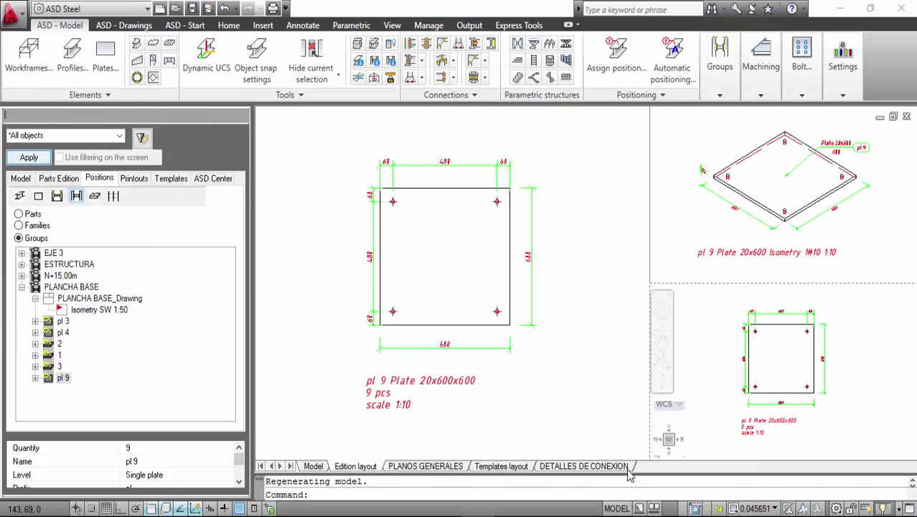
click(584, 466)
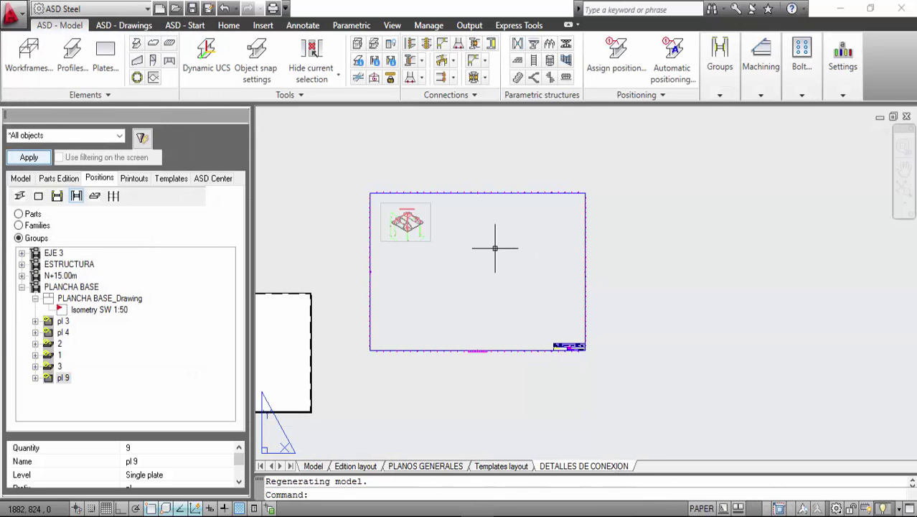
Add the pl 3 and pl 4 drawings to the current printout and place them on the sheet.
click(35, 321)
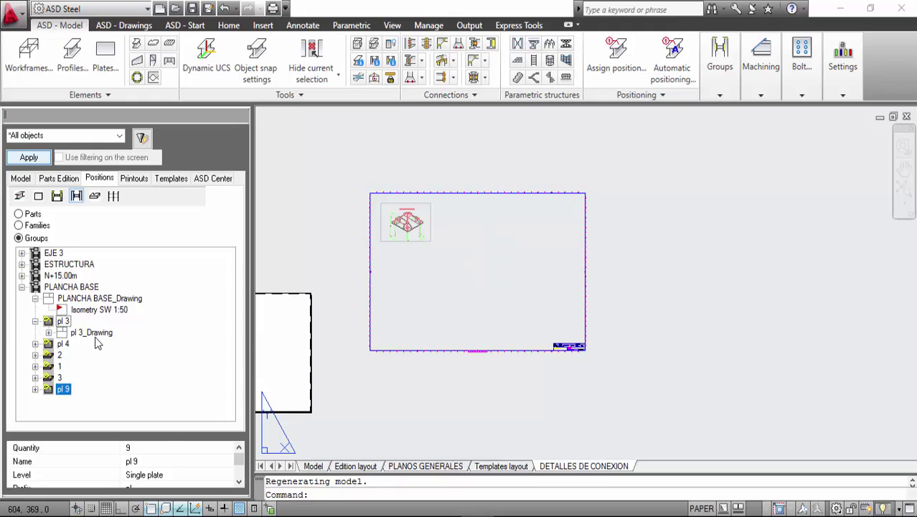
click(94, 333)
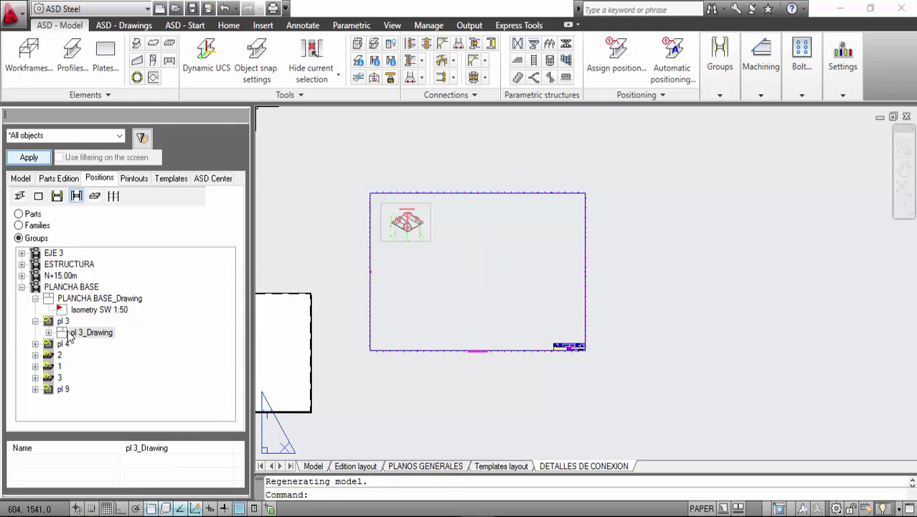
right_click(84, 341)
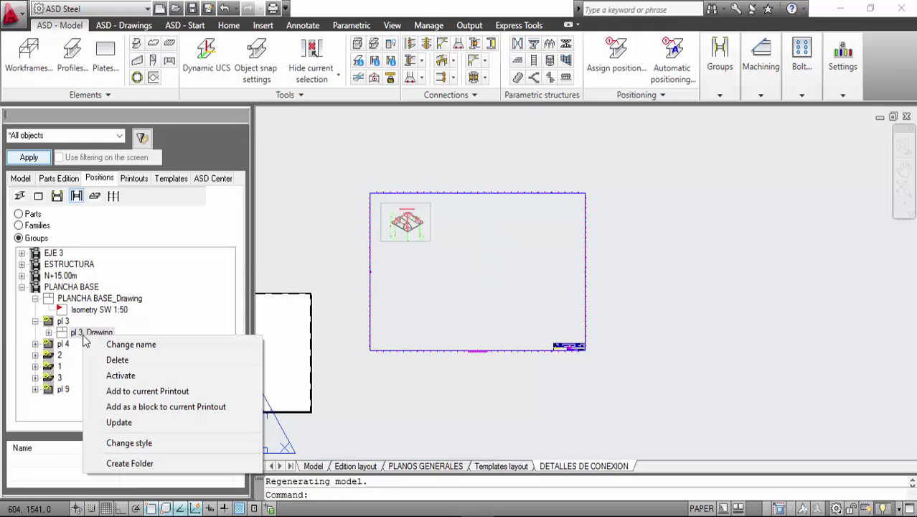
click(164, 392)
click(442, 242)
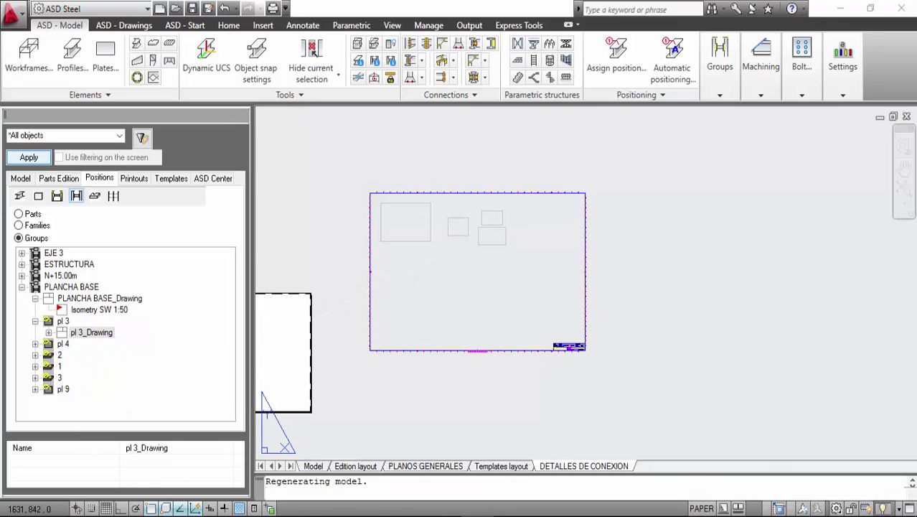
click(35, 344)
click(79, 355)
right_click(77, 355)
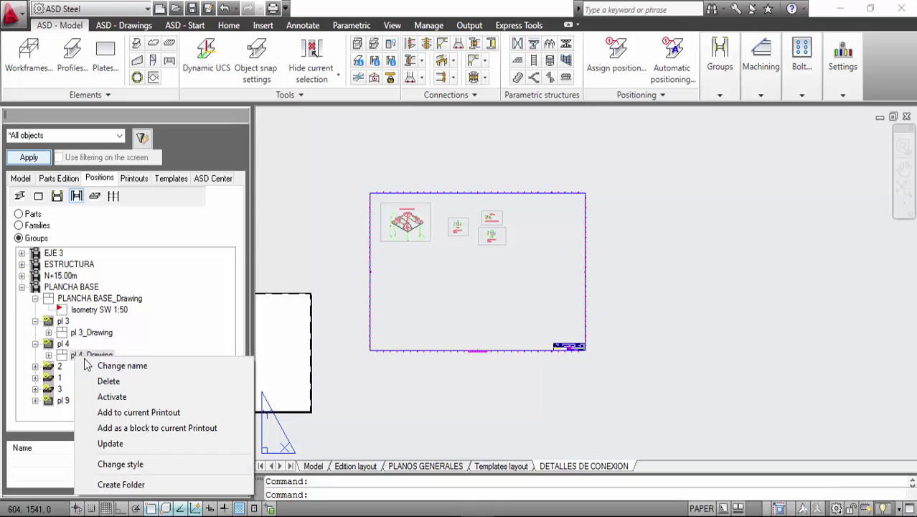
click(126, 414)
click(371, 291)
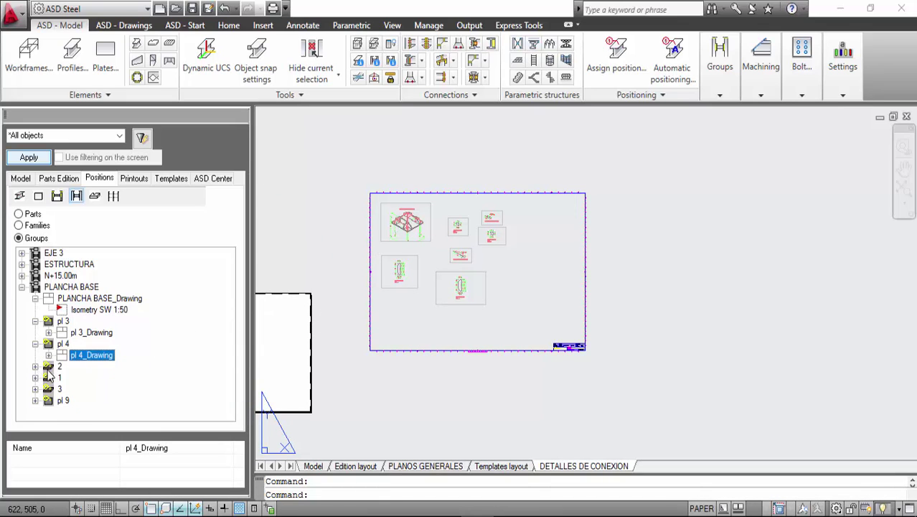
Add 2_Drawing and 1_Drawing to the current printout and place them on the sheet.
click(35, 367)
right_click(65, 380)
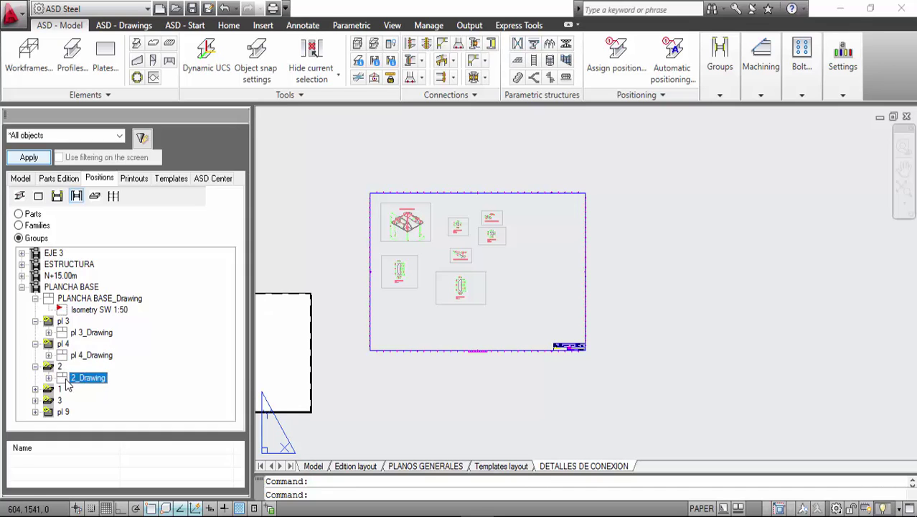
click(239, 295)
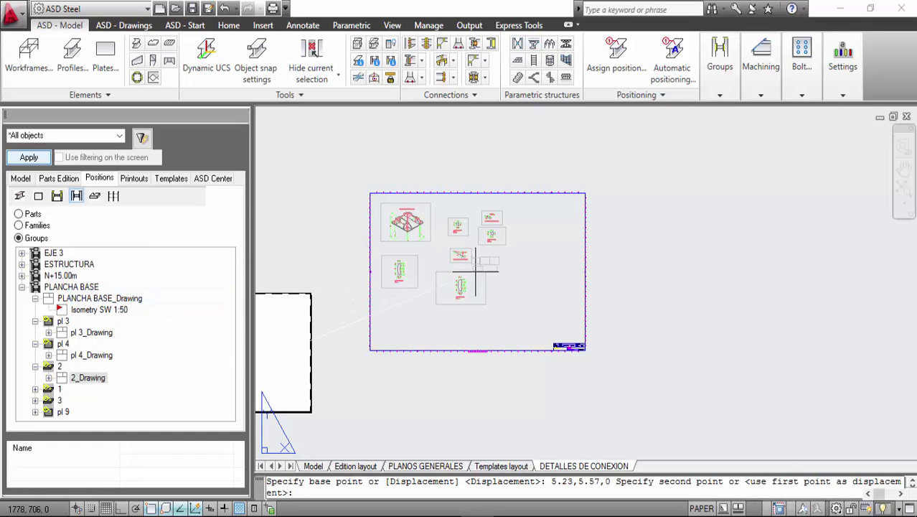
click(513, 264)
scroll(337, 430, up, 2)
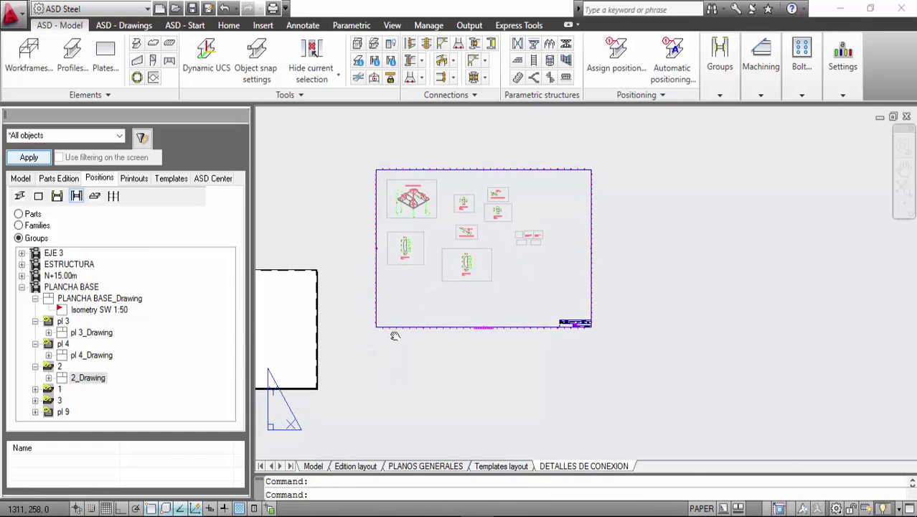
click(36, 389)
click(64, 401)
right_click(66, 402)
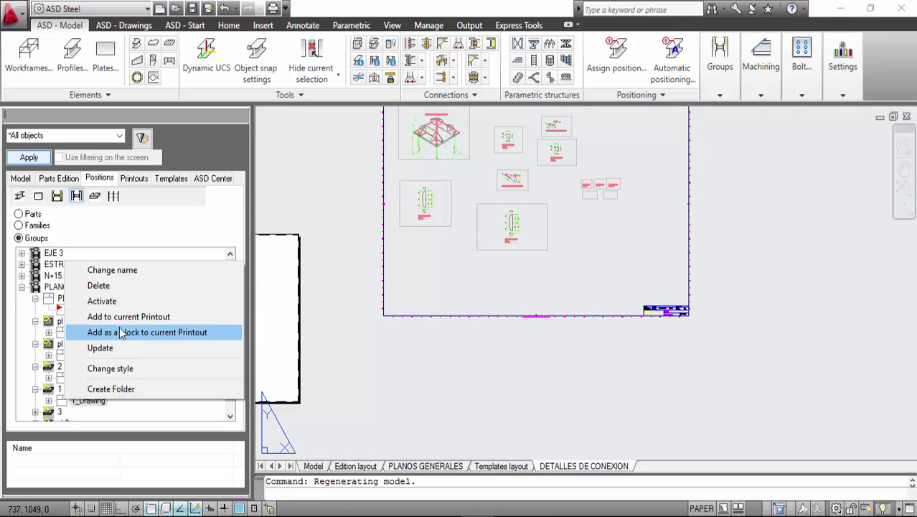
click(123, 317)
click(419, 260)
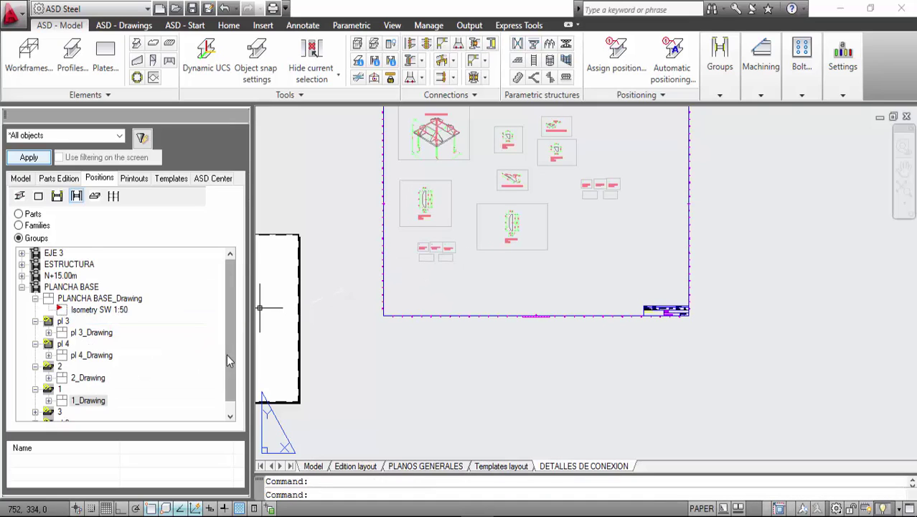
Add 3_Drawing and pl 9_Drawing to the printout, placing pl 9 below the sheet.
scroll(227, 353, down, 1)
click(35, 400)
right_click(72, 410)
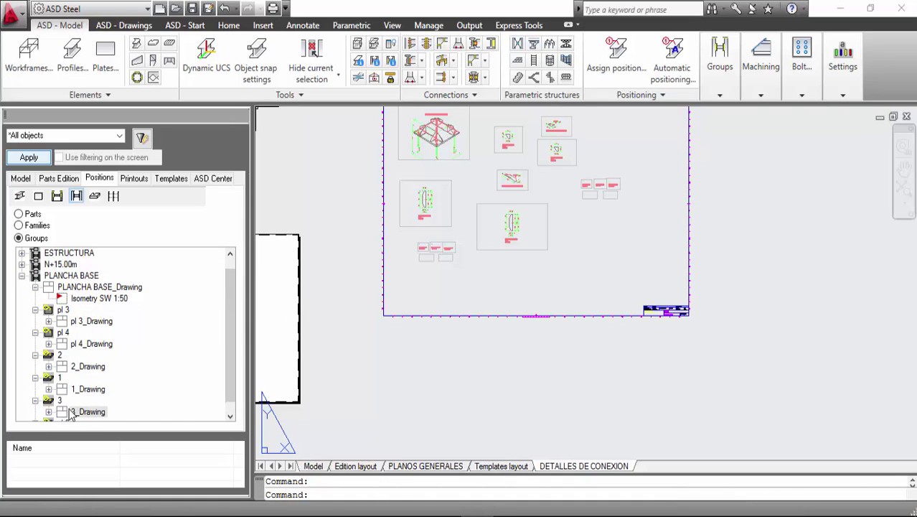
click(149, 327)
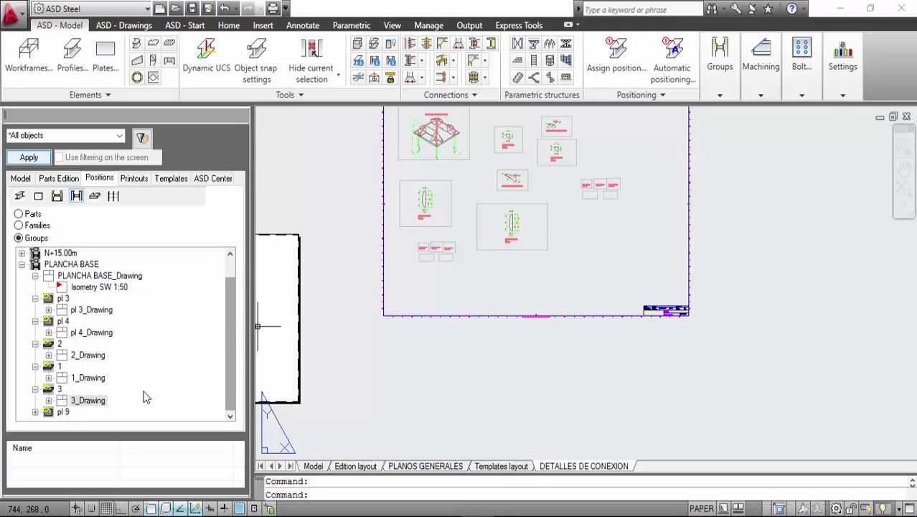
right_click(93, 400)
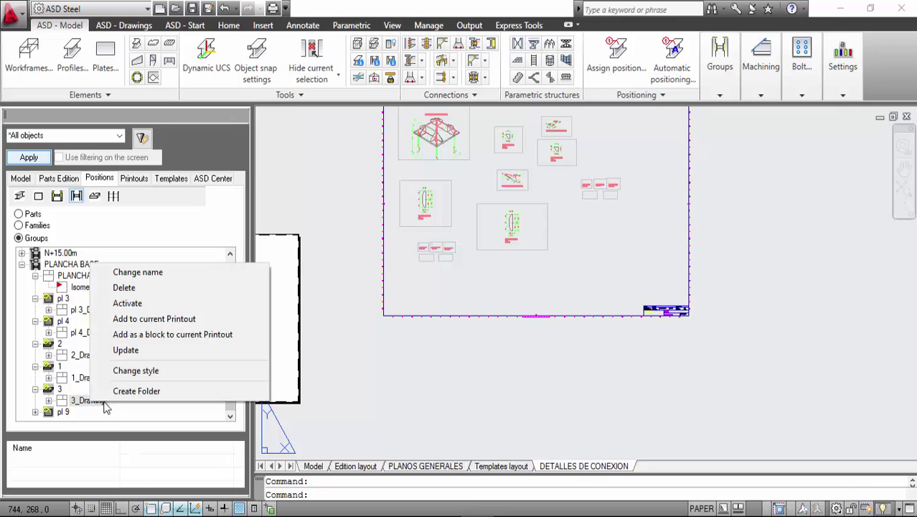
click(146, 318)
click(554, 266)
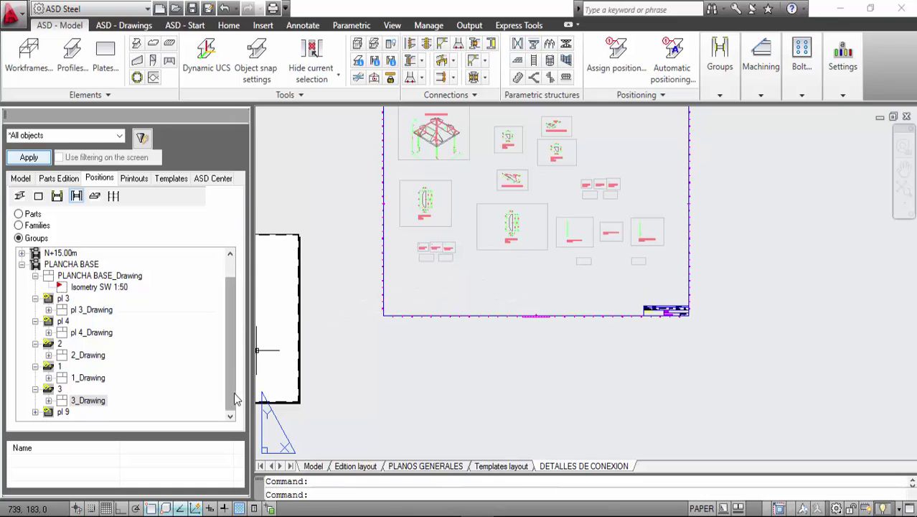
click(36, 411)
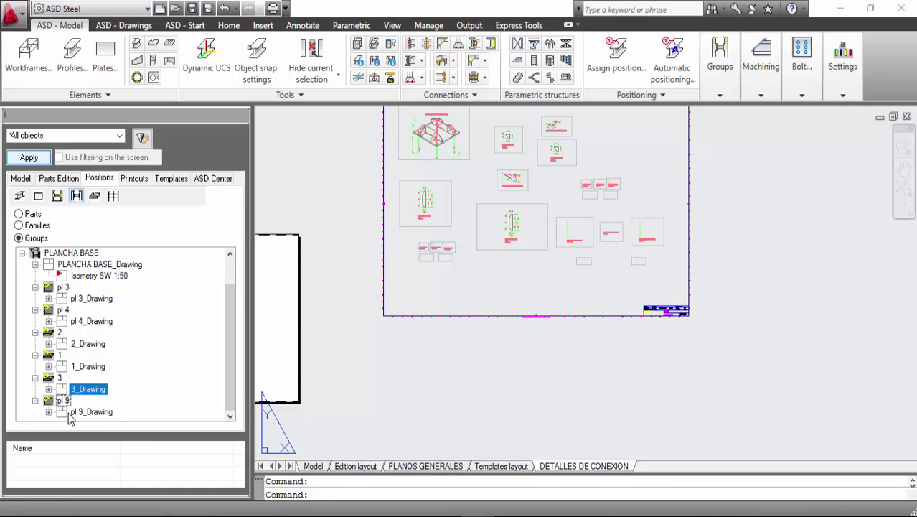
right_click(70, 414)
click(129, 329)
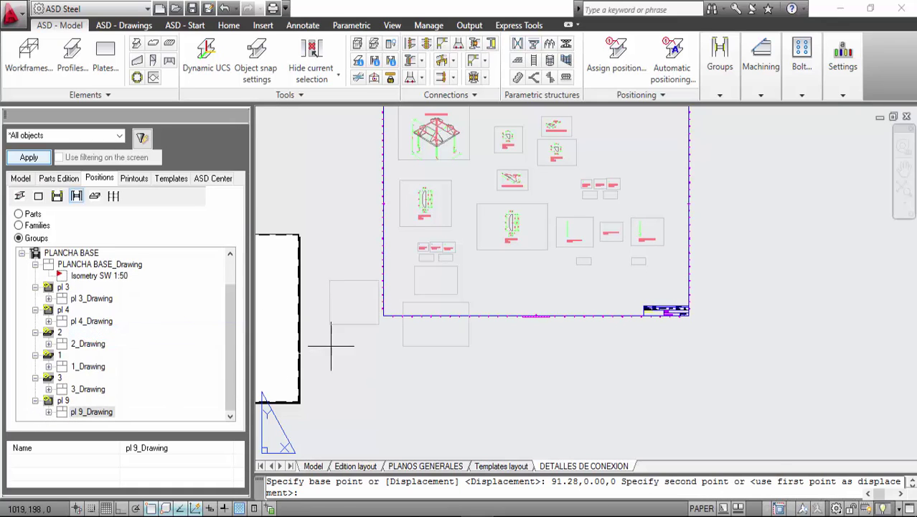
click(430, 417)
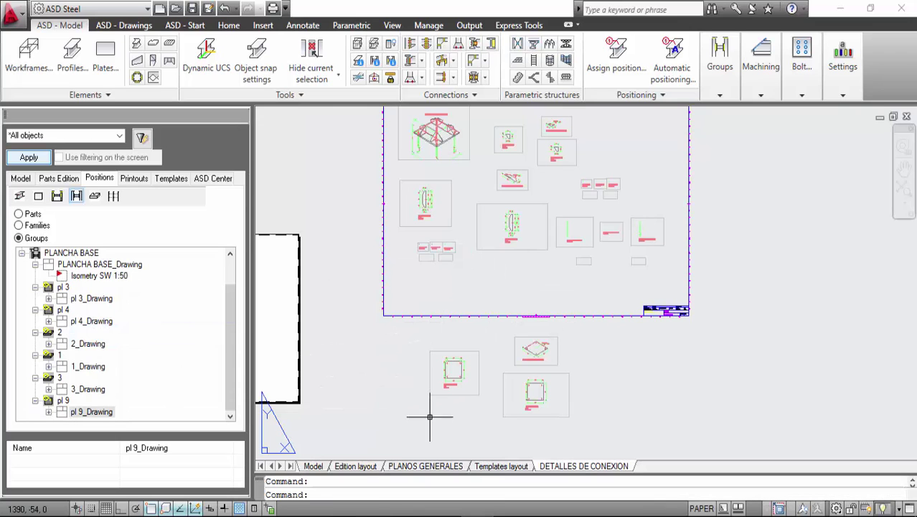
Delete the extra M16 bolt detail views.
scroll(430, 417, up, 6)
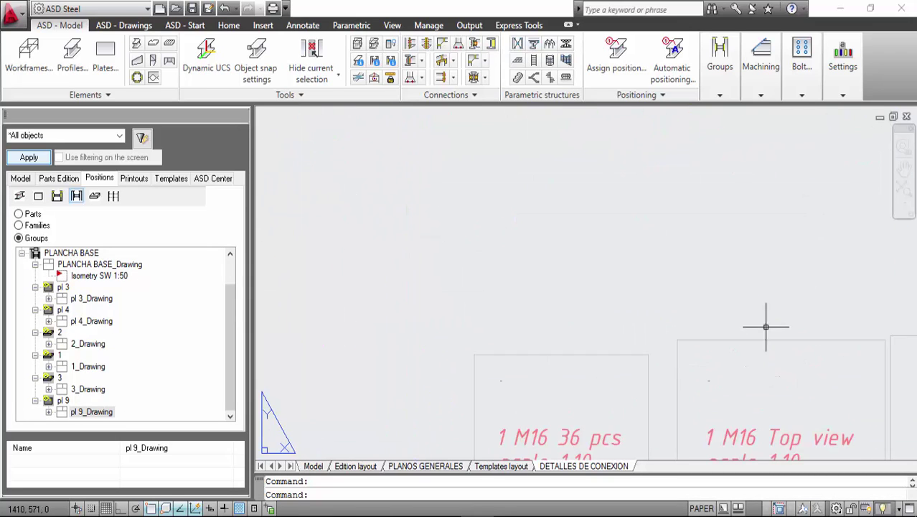
middle_drag(768, 322, 475, 144)
scroll(475, 143, up, 4)
scroll(478, 163, down, 4)
scroll(640, 190, up, 8)
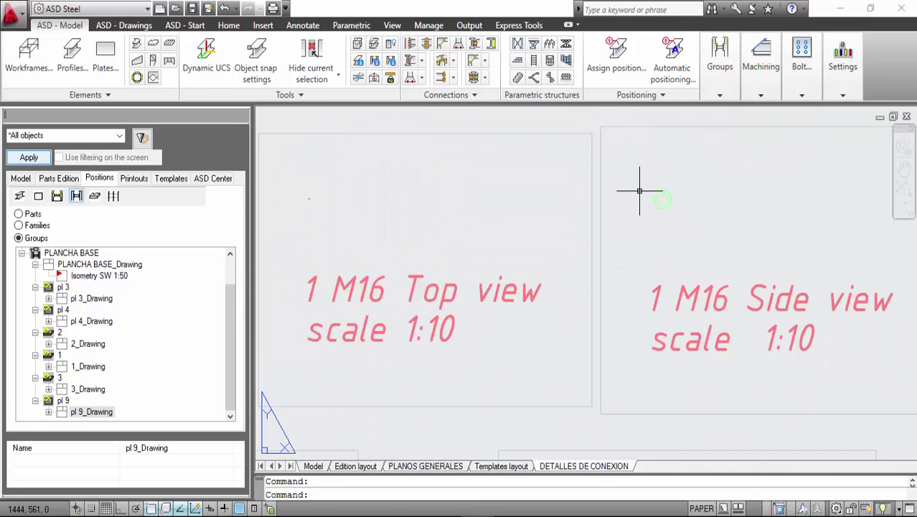
scroll(682, 197, down, 5)
click(707, 324)
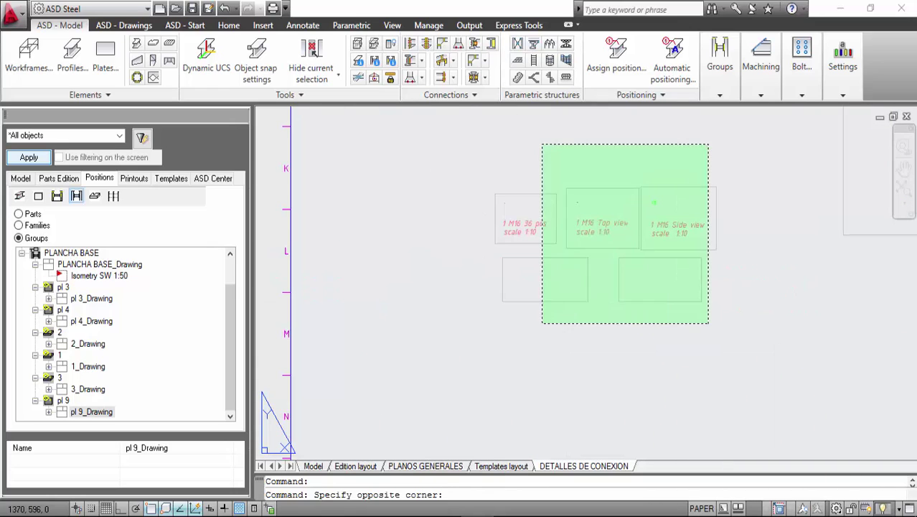
click(537, 143)
key(Delete)
Move the detail views from below the sheet into the sheet frame.
scroll(671, 297, down, 3)
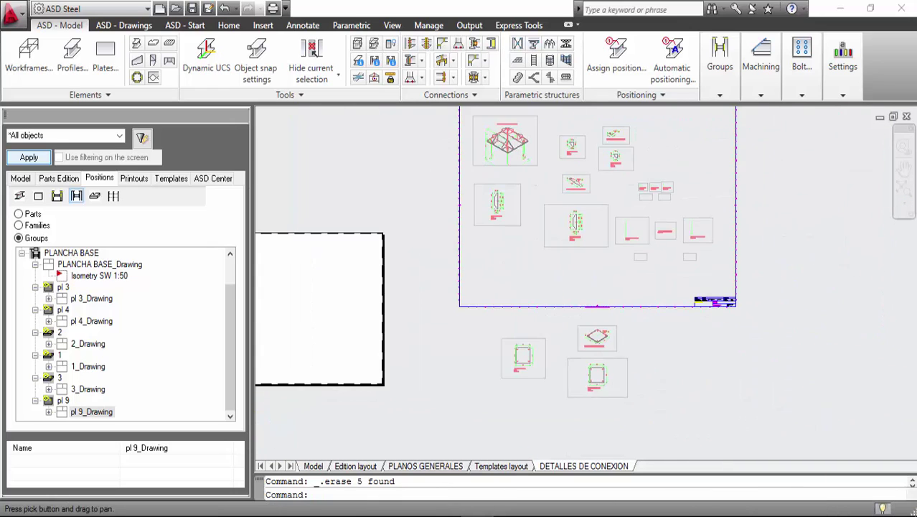
click(648, 404)
click(426, 291)
right_click(565, 119)
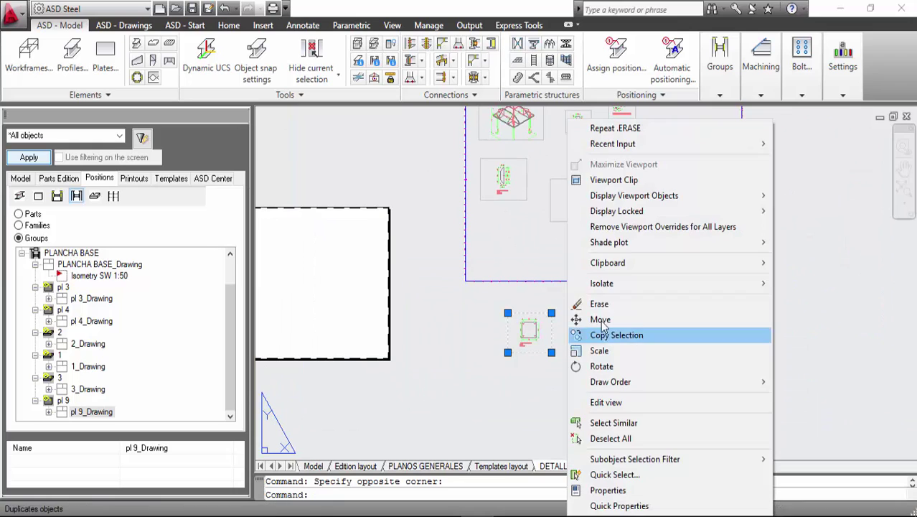
click(600, 319)
click(601, 317)
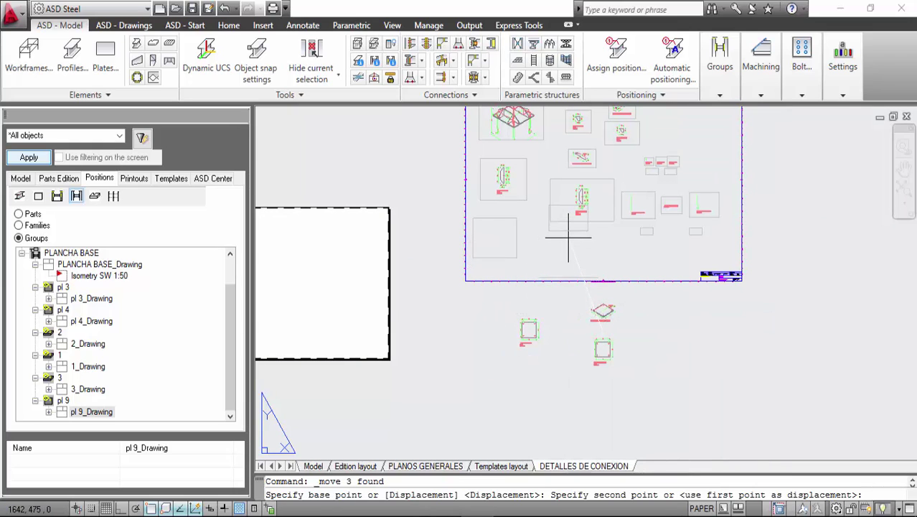
click(568, 239)
Move a plate detail view to a new spot on the sheet.
scroll(606, 208, up, 4)
click(664, 178)
click(541, 142)
middle_drag(694, 266, 648, 407)
right_click(627, 406)
click(634, 298)
click(557, 359)
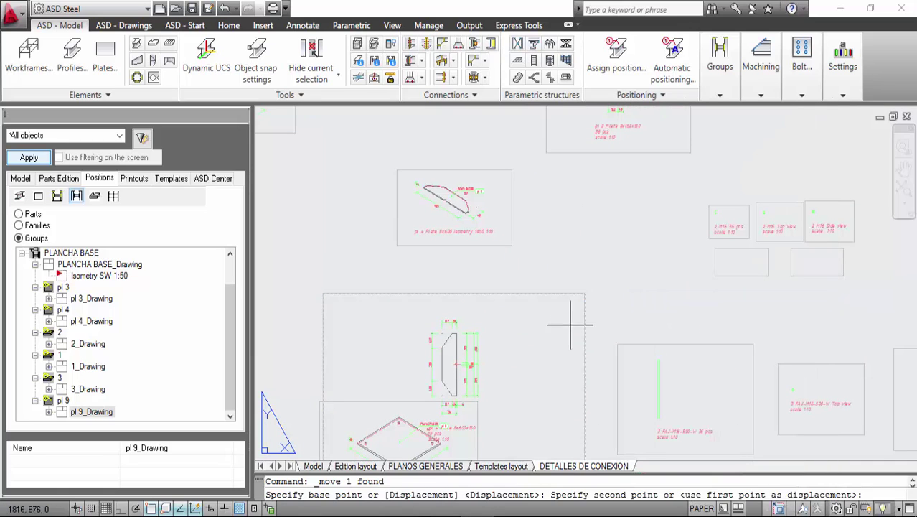
click(549, 278)
Move the two pl 9 plate views into the sheet.
scroll(545, 256, up, 4)
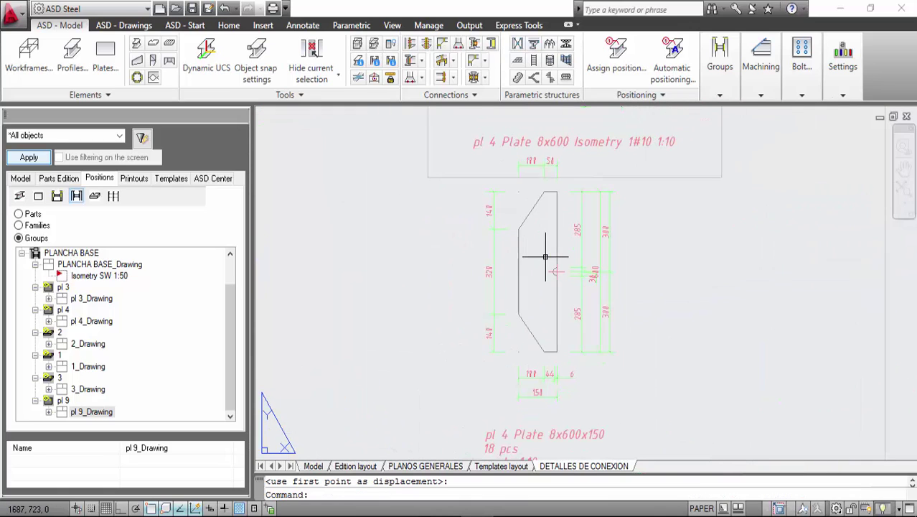
scroll(547, 255, down, 3)
scroll(594, 326, up, 4)
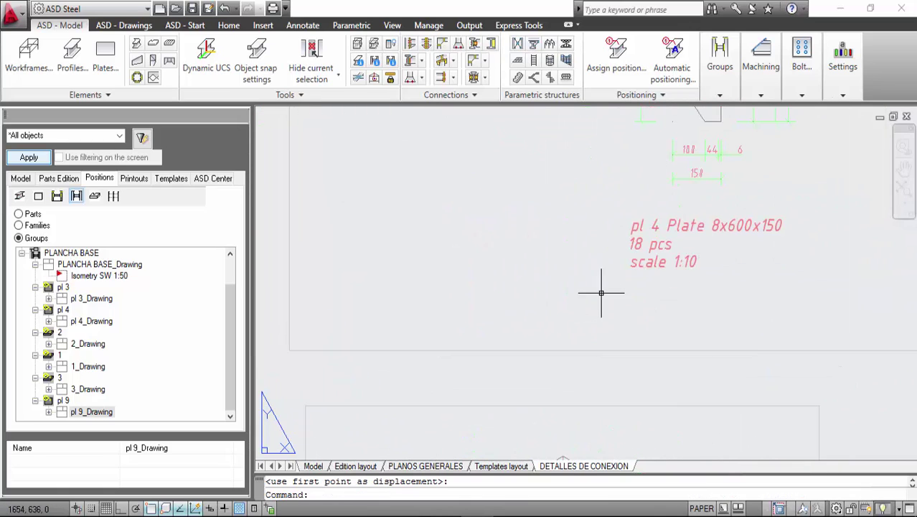
scroll(603, 295, down, 8)
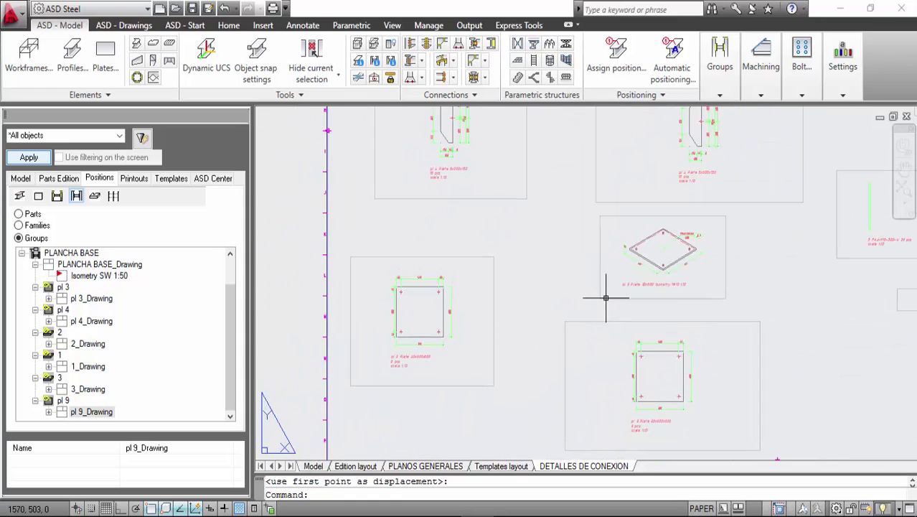
middle_drag(663, 304, 656, 262)
click(762, 327)
click(558, 248)
right_click(790, 269)
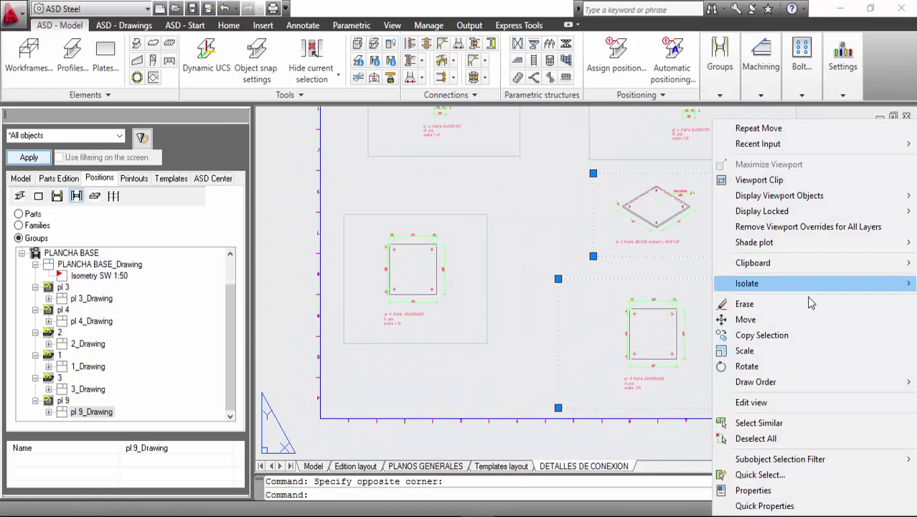
click(745, 320)
click(702, 319)
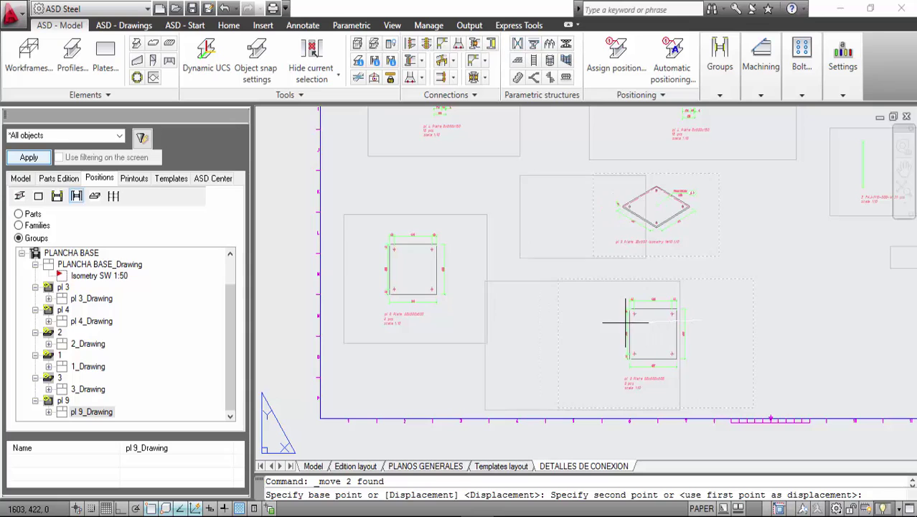
click(574, 322)
Nudge the two pl 9 views into their final position.
click(686, 336)
click(587, 253)
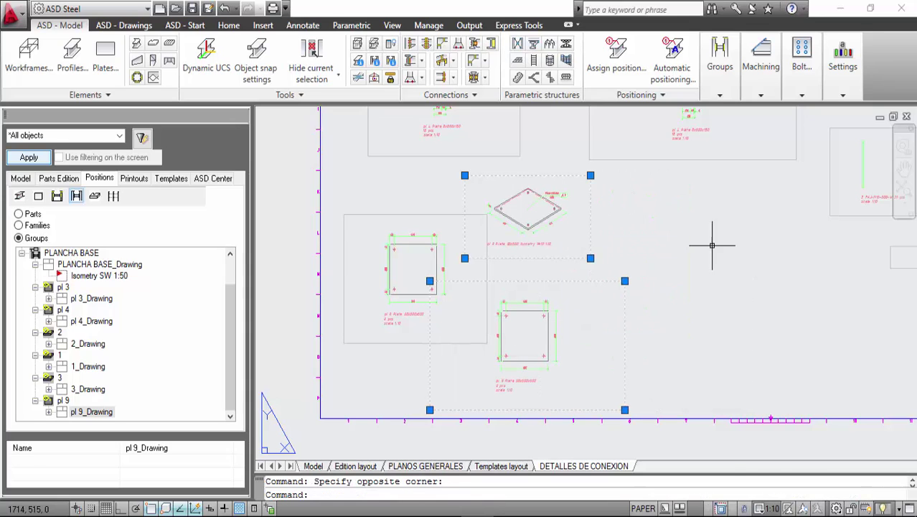
right_click(724, 244)
click(745, 319)
click(702, 303)
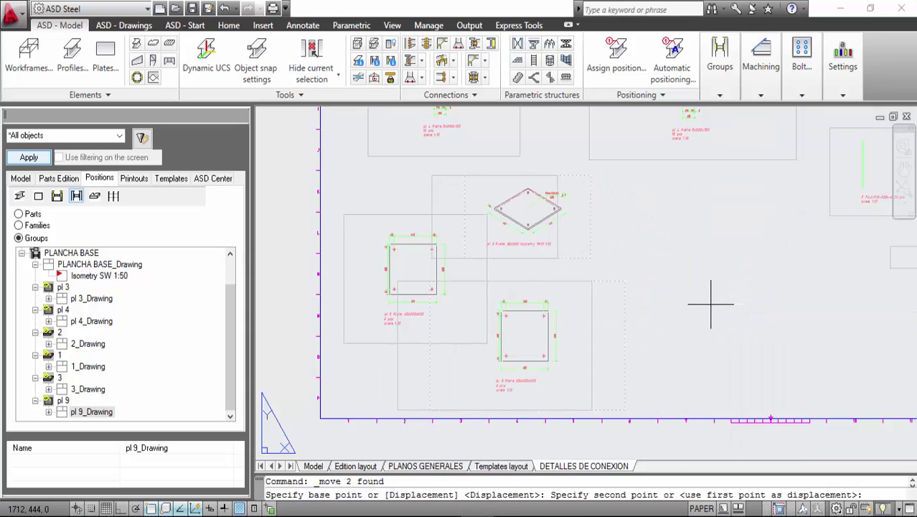
click(714, 307)
Review the whole sheet, collapse the PLANCHA BASE group and clear the selection.
scroll(477, 248, up, 2)
scroll(477, 248, up, 2)
scroll(614, 283, down, 5)
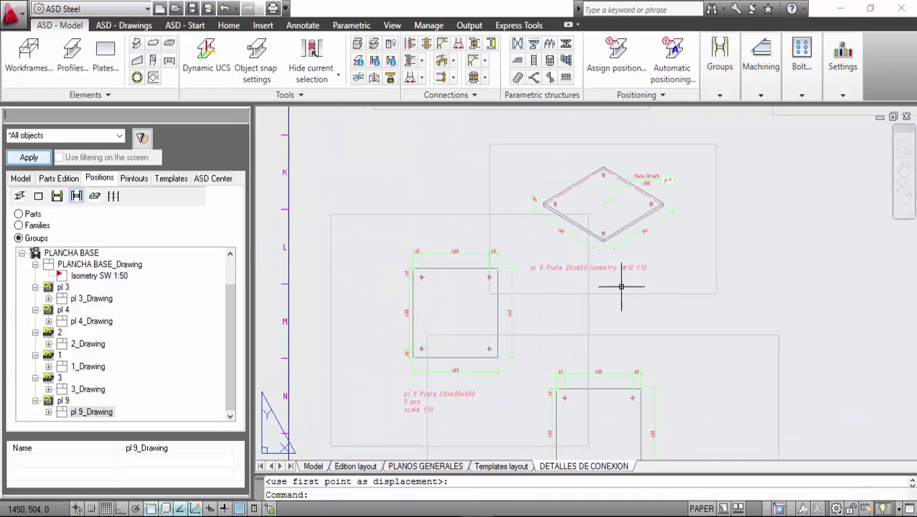
middle_drag(485, 327, 429, 331)
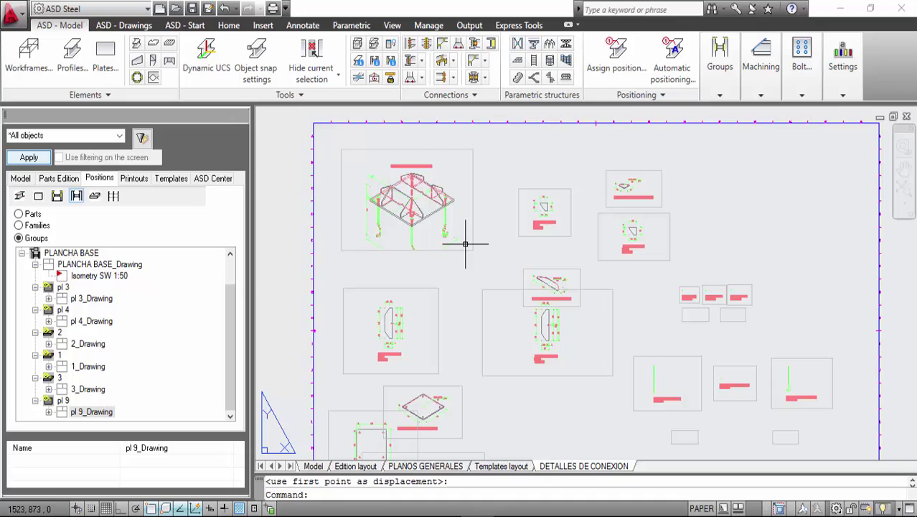
click(22, 252)
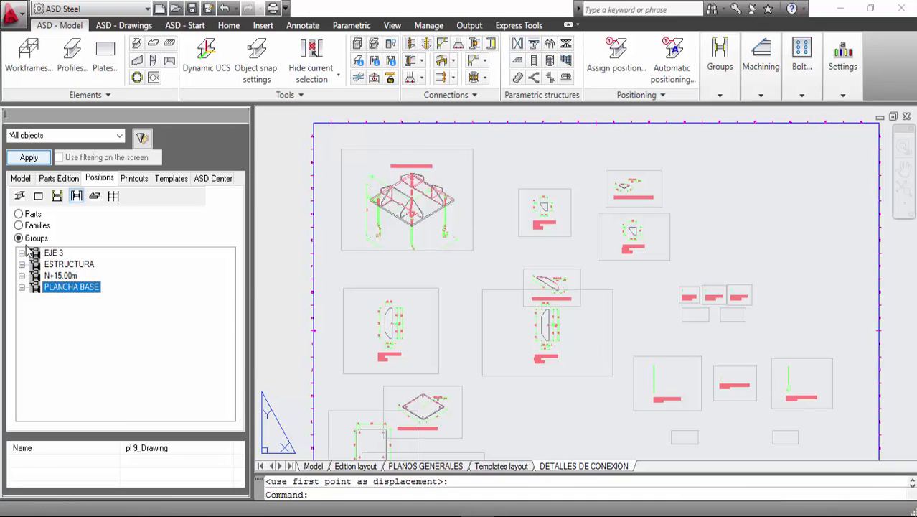
click(484, 249)
Cancel the pending selection and return to the PLANOS GENERALES sheet.
scroll(484, 243, down, 5)
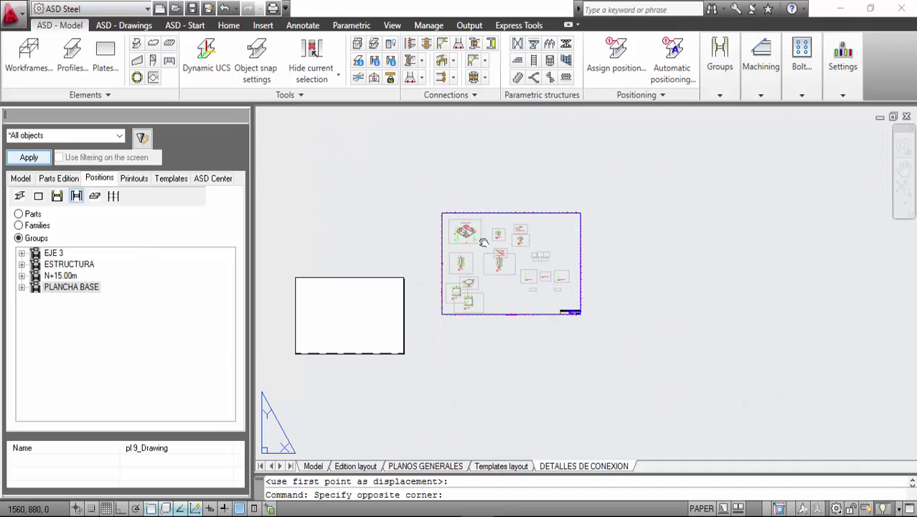
click(484, 243)
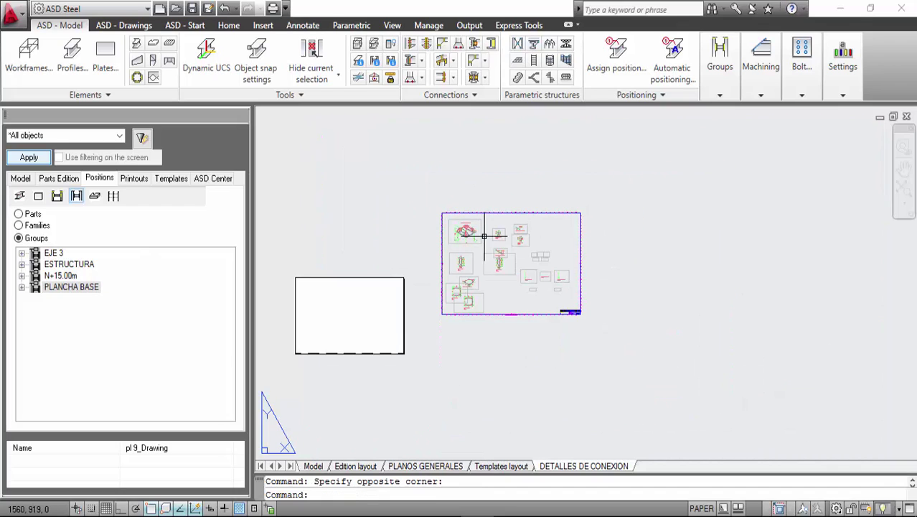
click(455, 468)
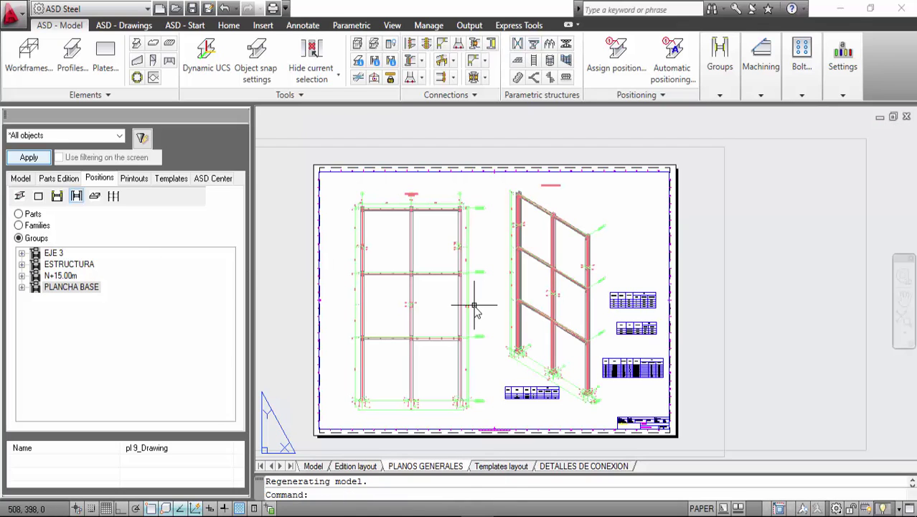
In the Printouts list, collapse both printouts and bring up the PLANOS GENERALES context menu.
click(130, 181)
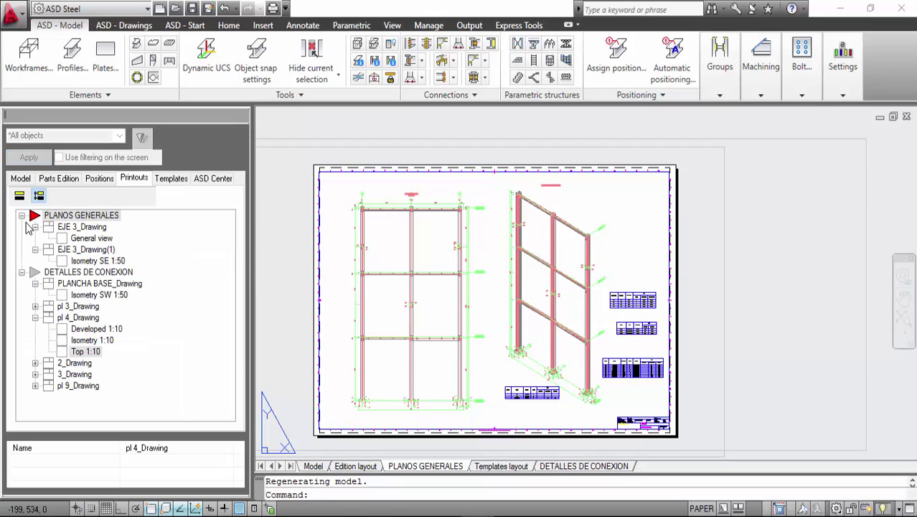
right_click(64, 217)
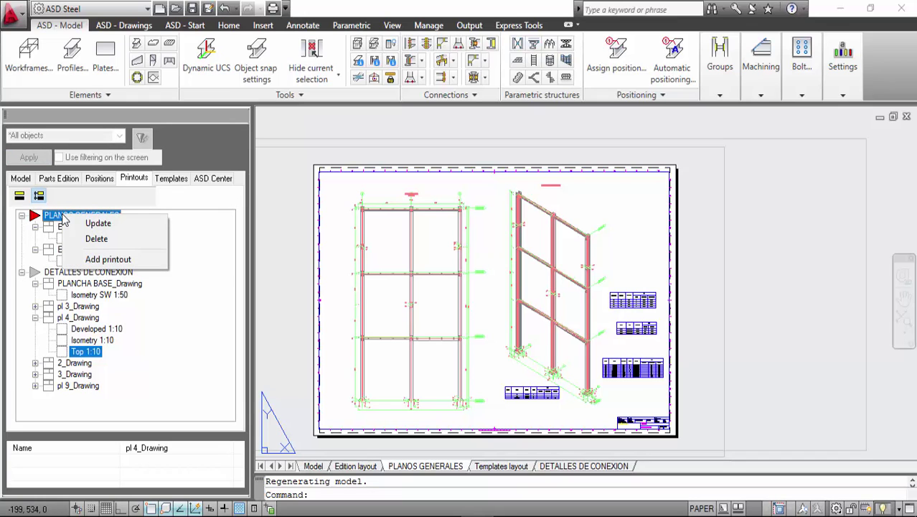
click(190, 228)
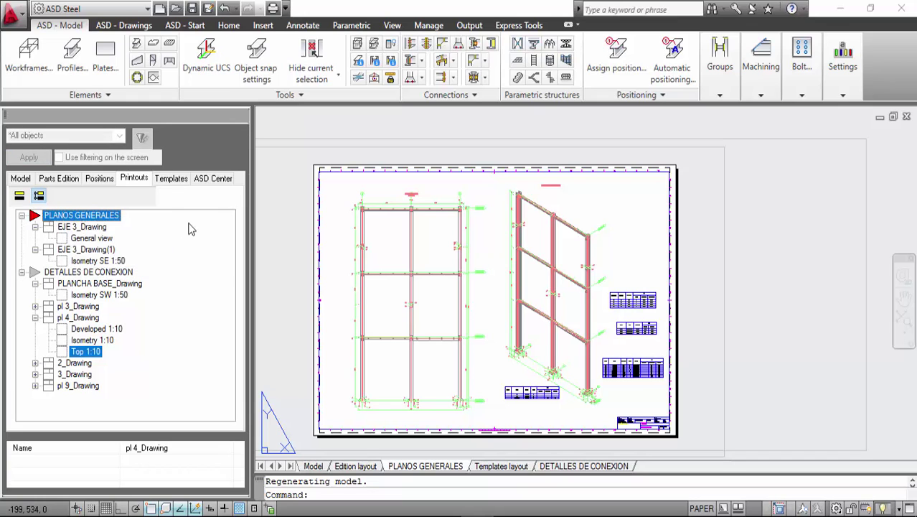
click(23, 216)
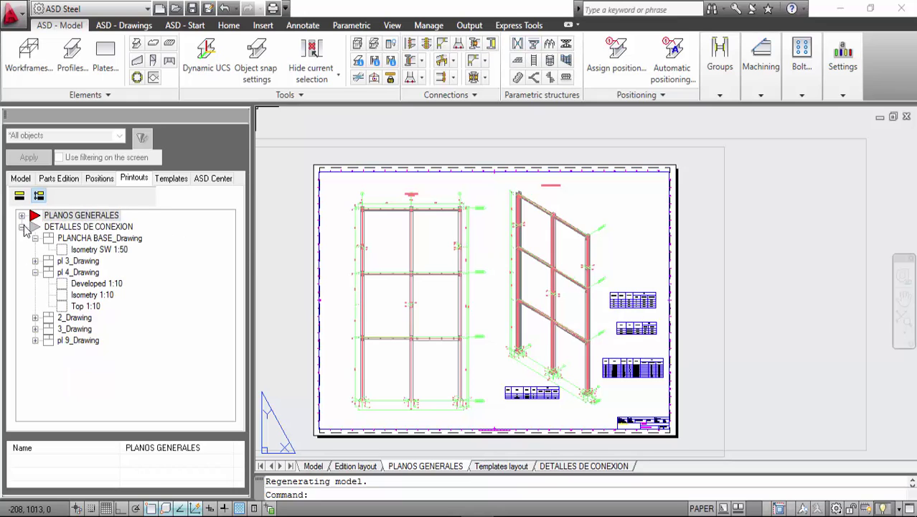
click(22, 227)
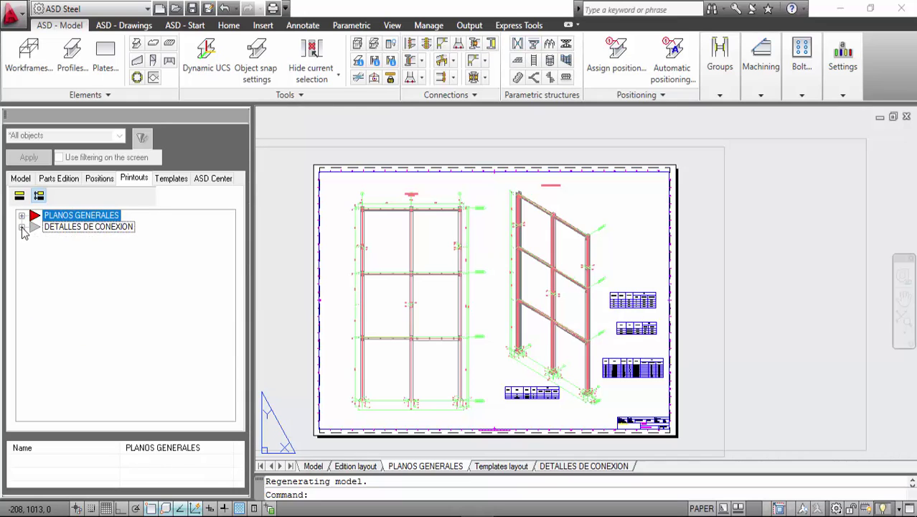
right_click(108, 216)
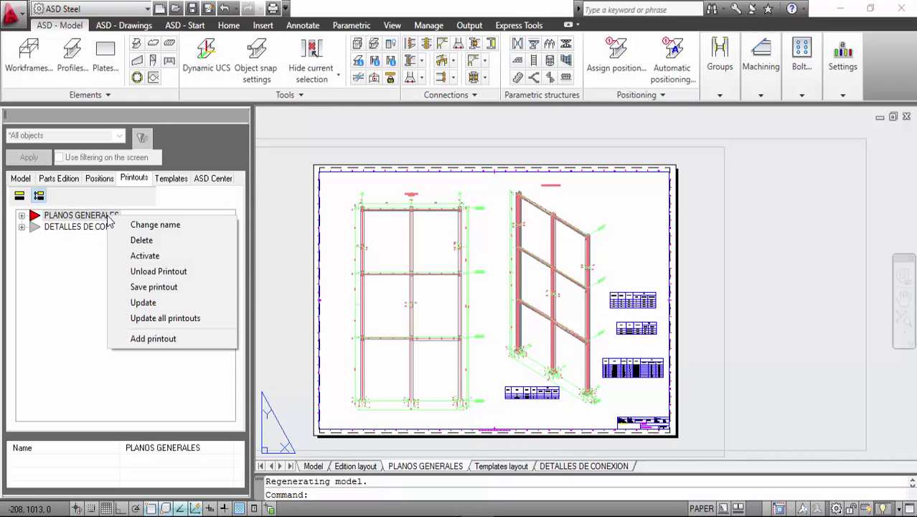
Save the PLANOS GENERALES printout as PLANOS GENERALES.dwg in the Escritorio folder.
click(177, 289)
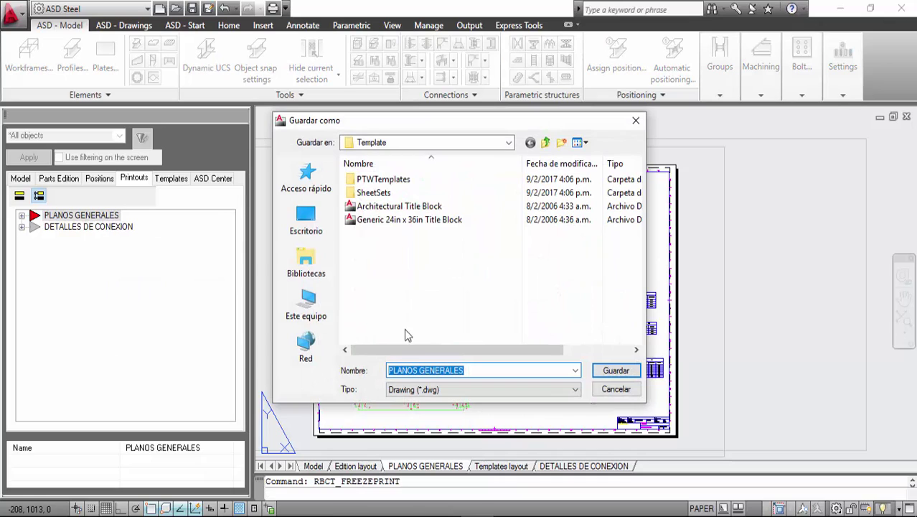
click(330, 315)
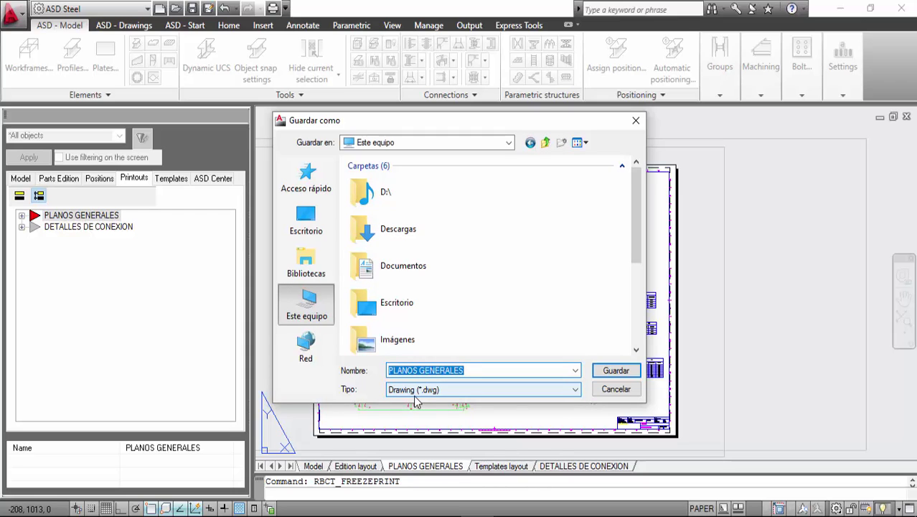
click(615, 372)
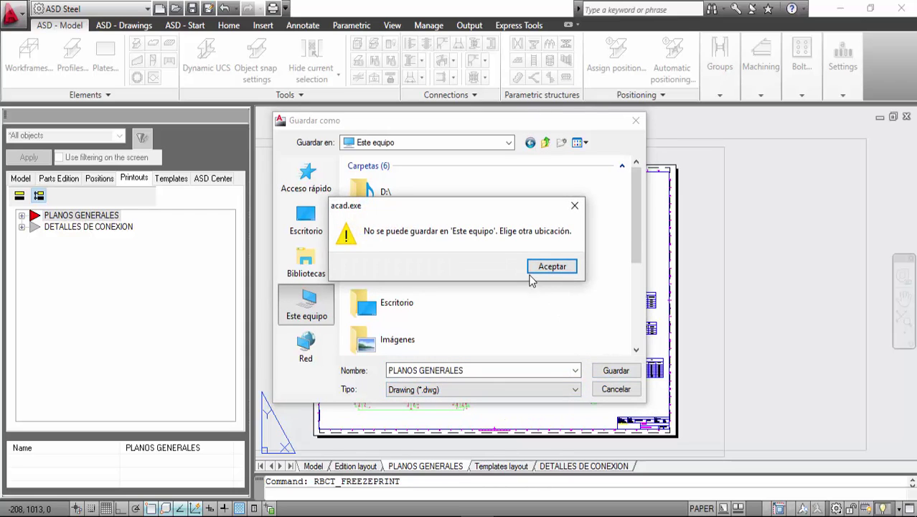
click(574, 206)
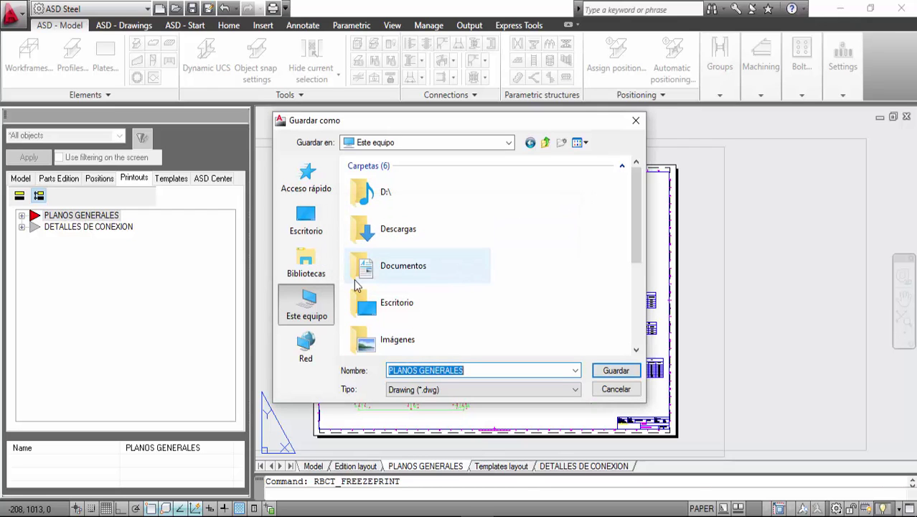
click(321, 230)
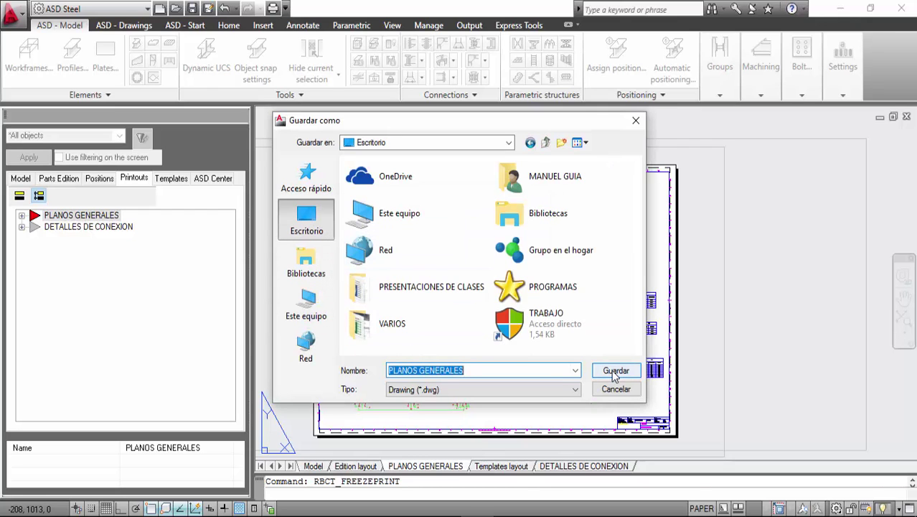
click(614, 372)
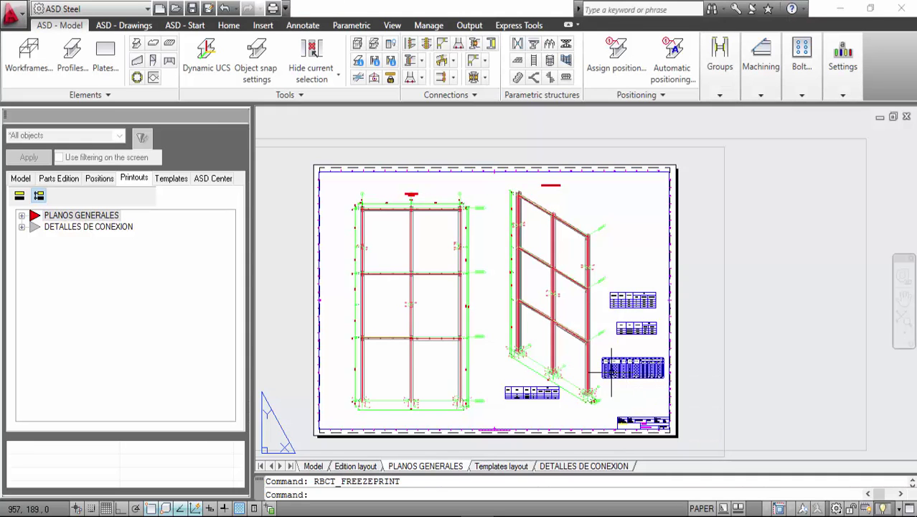
Open PLANOS GENERALES.dwg from the desktop, declining conversion.
click(176, 8)
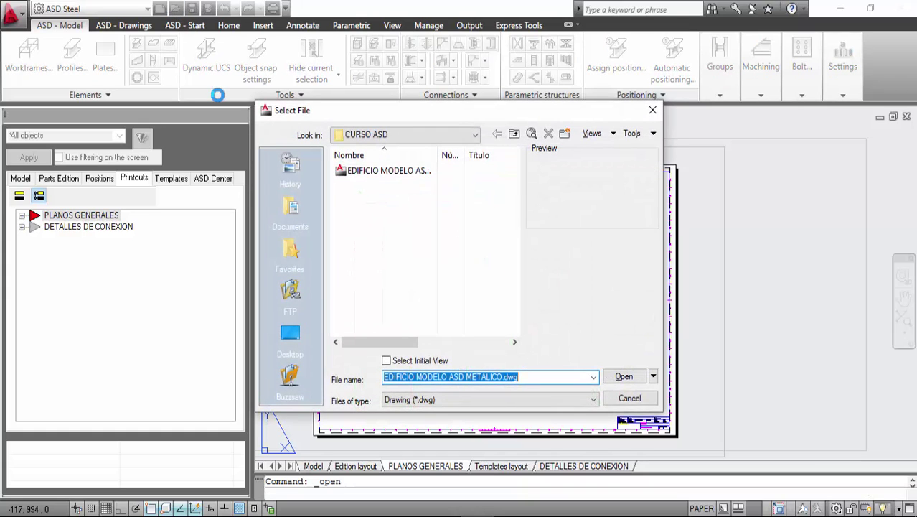
click(290, 335)
click(372, 291)
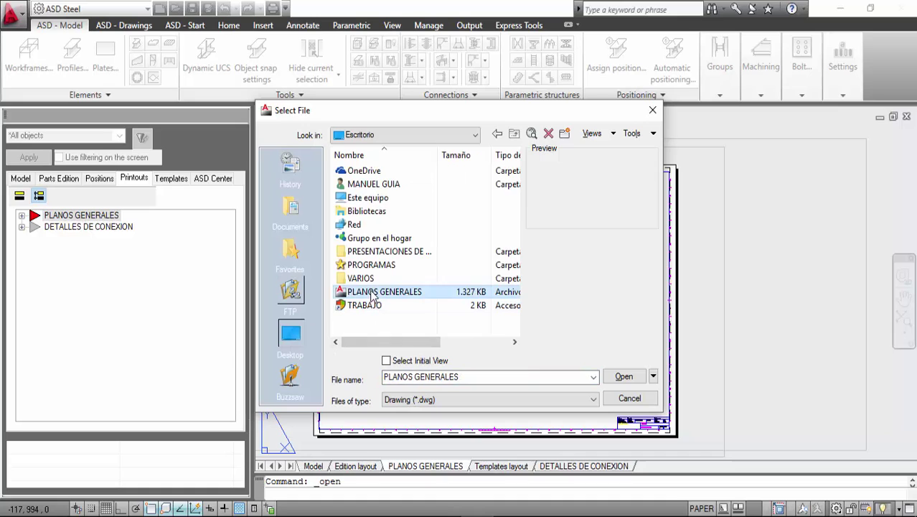
click(622, 378)
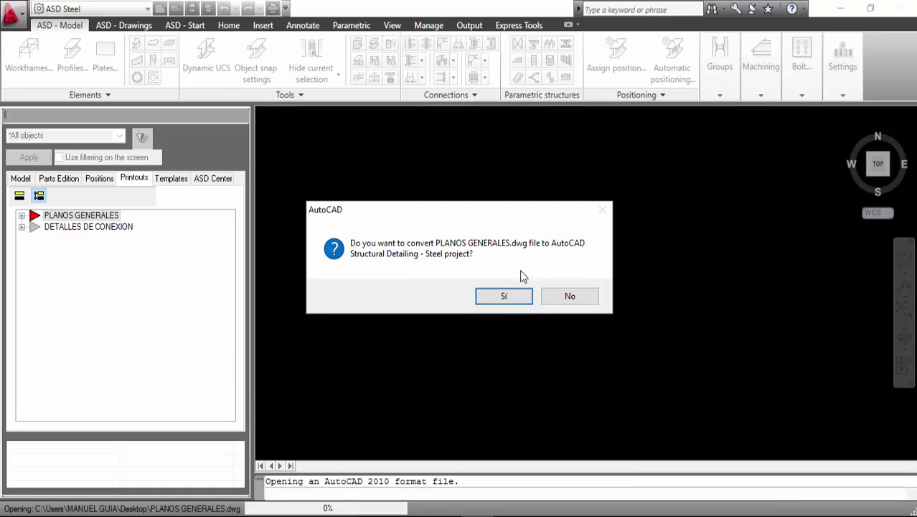
click(573, 294)
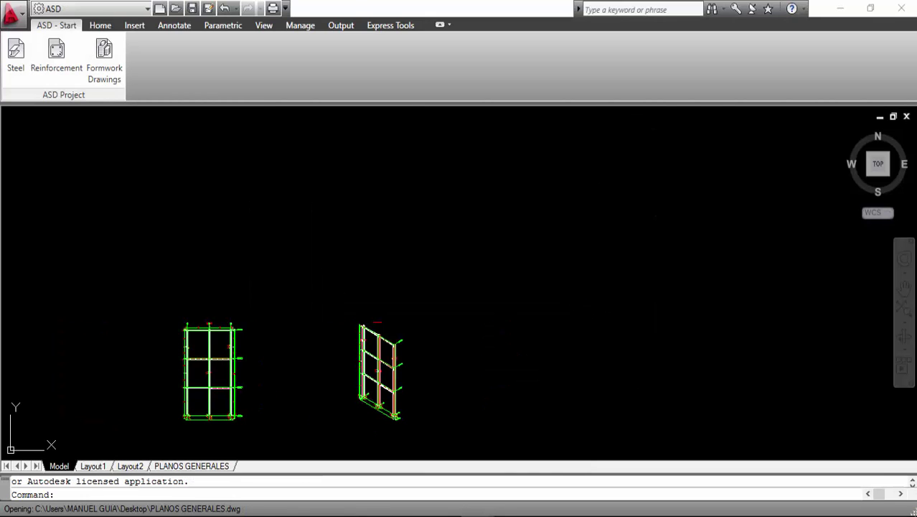
Look over the steel frames in model space, then show the PLANOS GENERALES layout centered.
middle_drag(411, 376, 567, 247)
scroll(553, 256, up, 10)
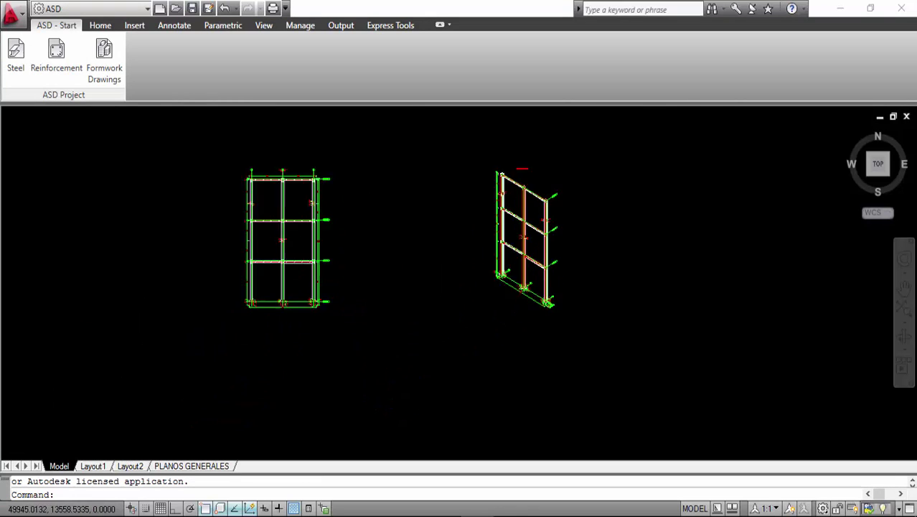
scroll(508, 307, up, 5)
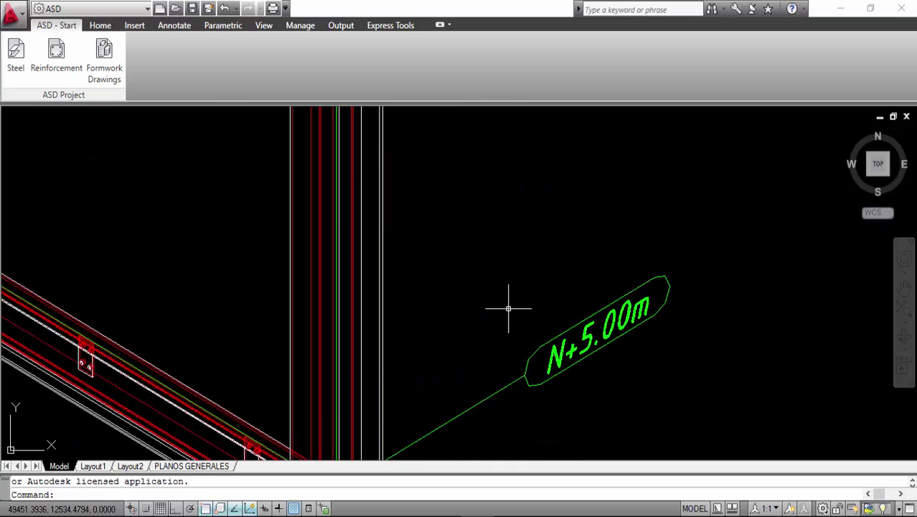
scroll(508, 307, down, 6)
scroll(420, 293, down, 8)
middle_drag(419, 293, 480, 298)
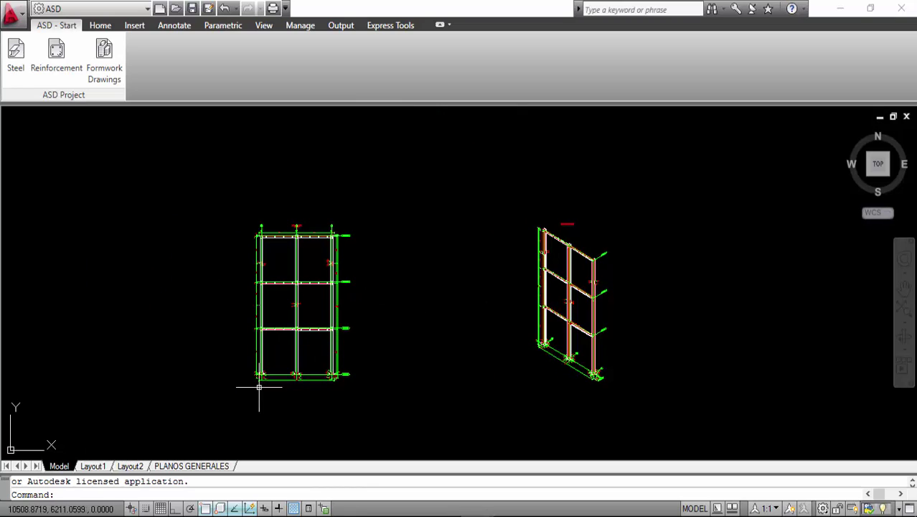
click(183, 466)
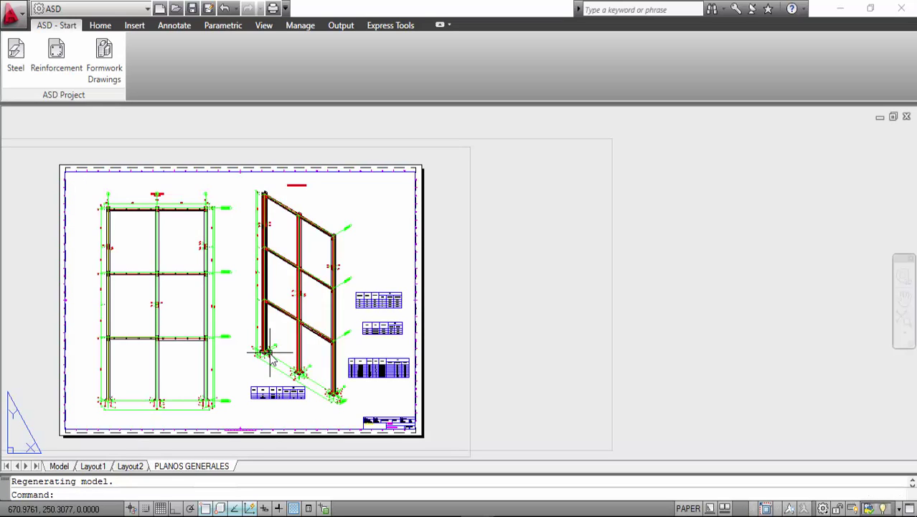
middle_drag(270, 356, 459, 343)
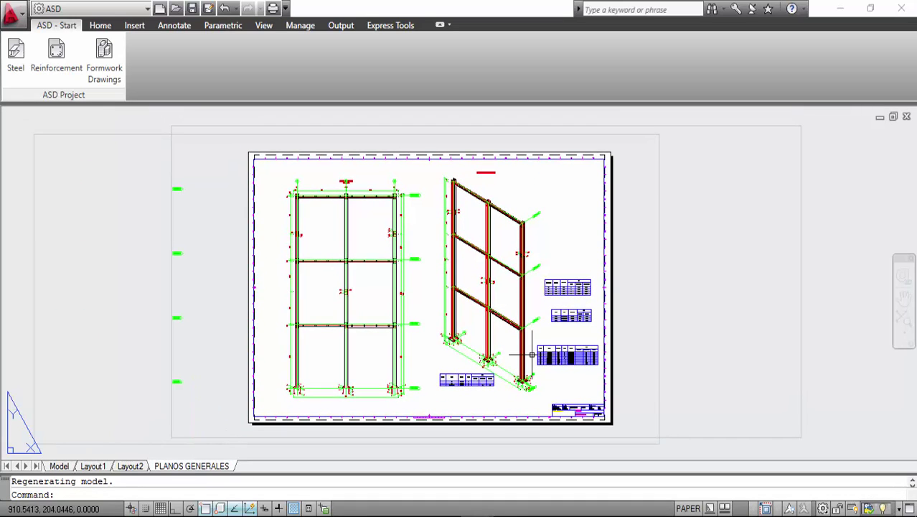